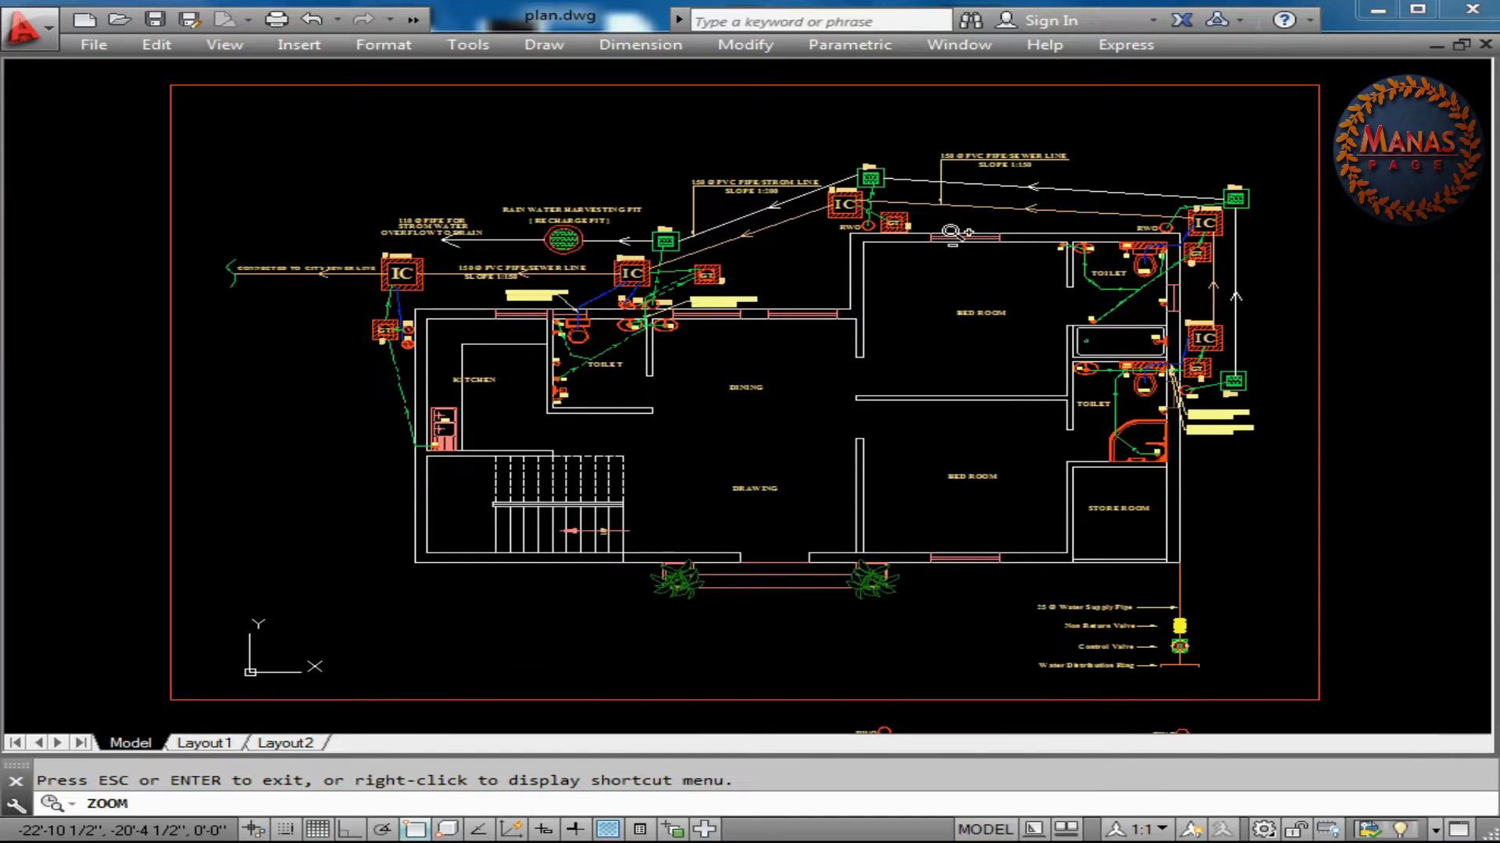
Examine the drainage layout, the ground floor plan and the first floor plan in the drawing
{"action": "mouse_move", "coordinate": [785, 502]}
{"action": "left_mouse_down"}
{"action": "mouse_move", "coordinate": [785, 471]}
{"action": "mouse_move", "coordinate": [820, 449]}
{"action": "left_mouse_up"}
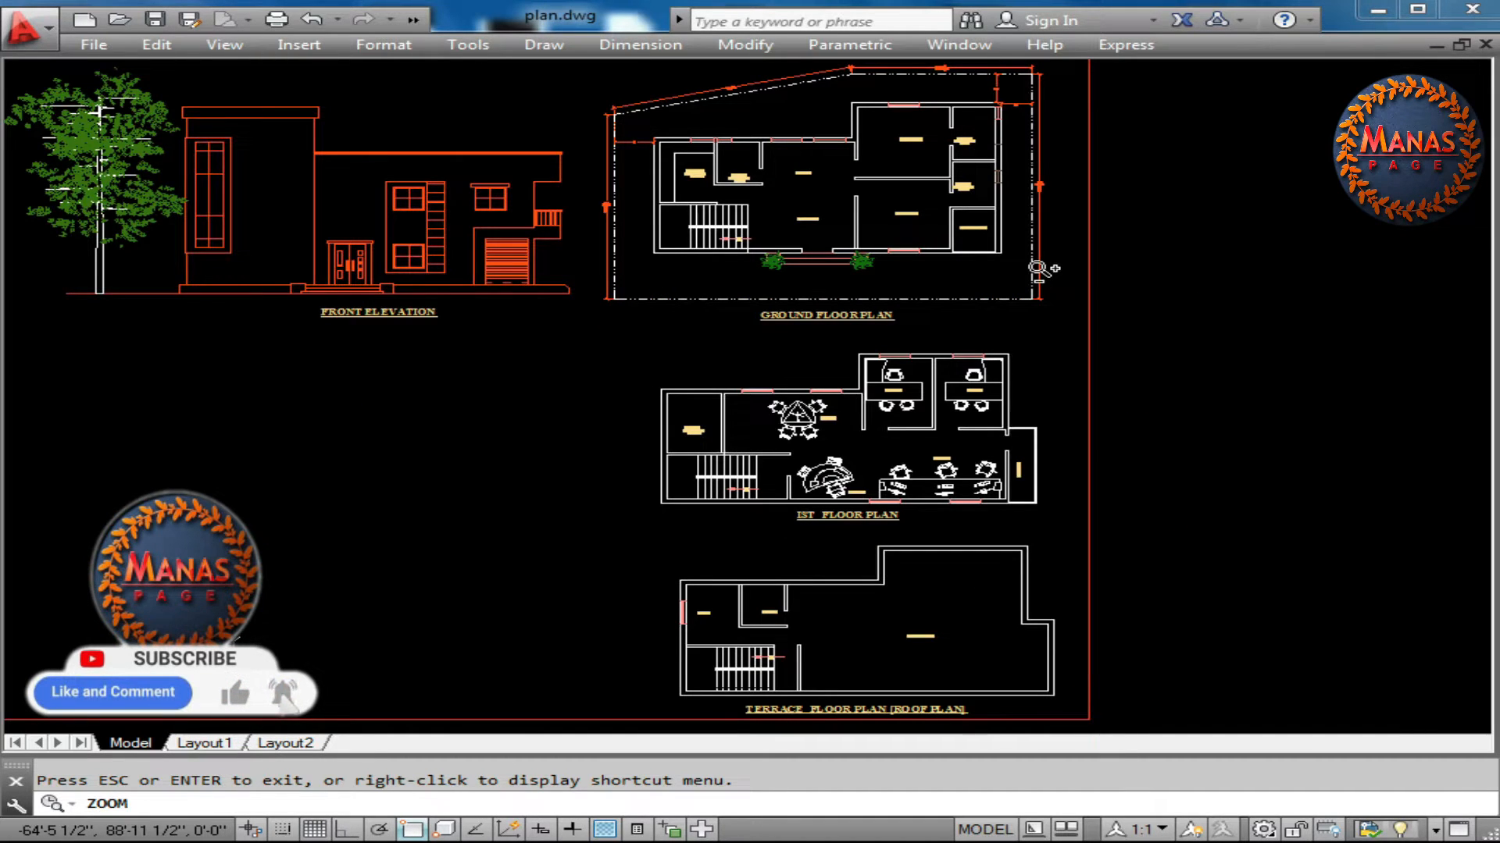
{"action": "scroll", "coordinate": [1032, 383], "scroll_direction": "up", "scroll_amount": 2}
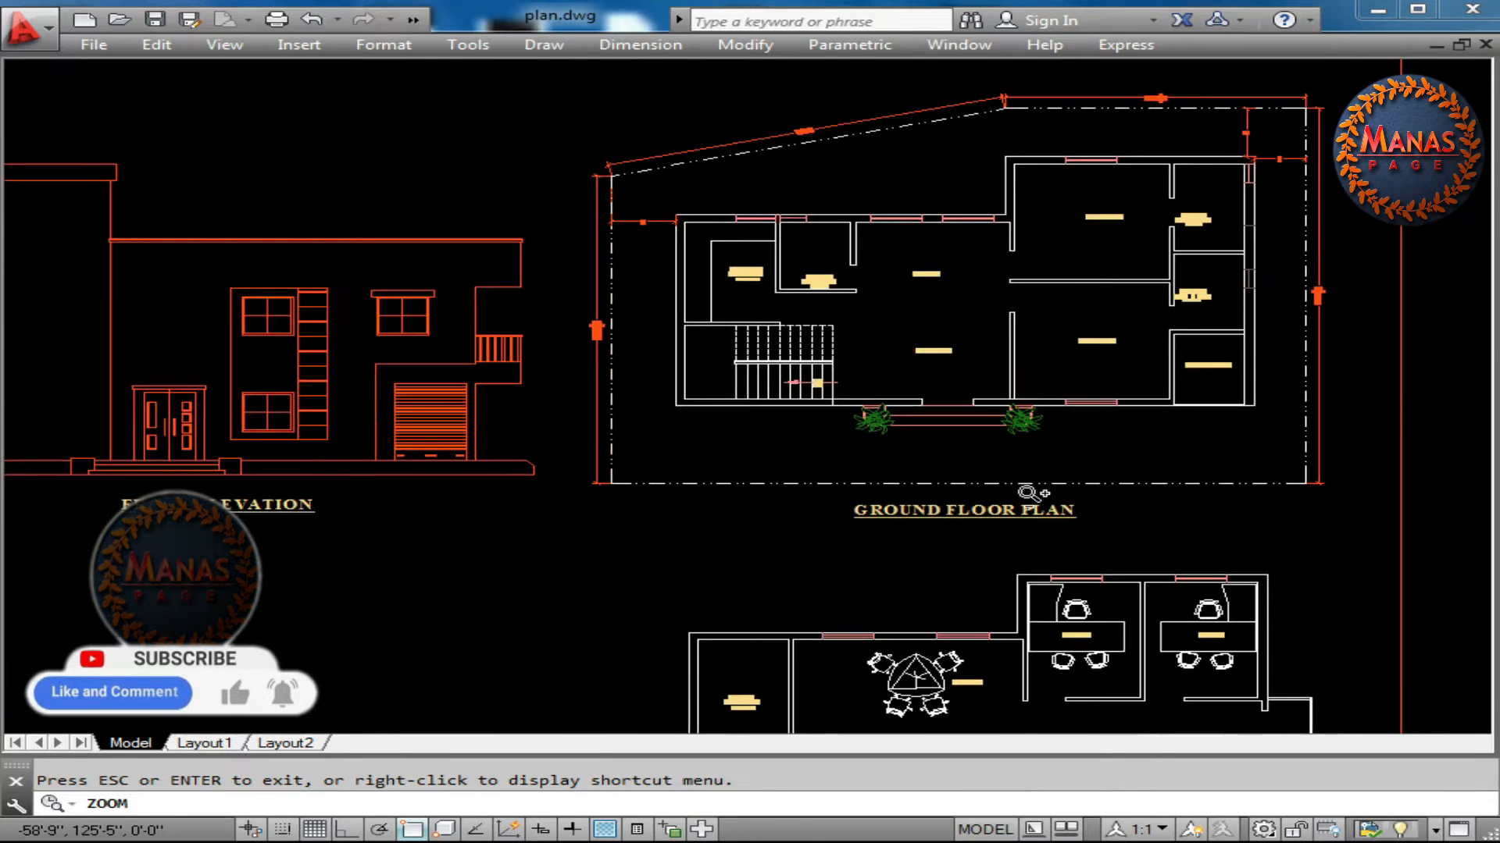
{"action": "scroll", "coordinate": [1017, 380], "scroll_direction": "up", "scroll_amount": 3}
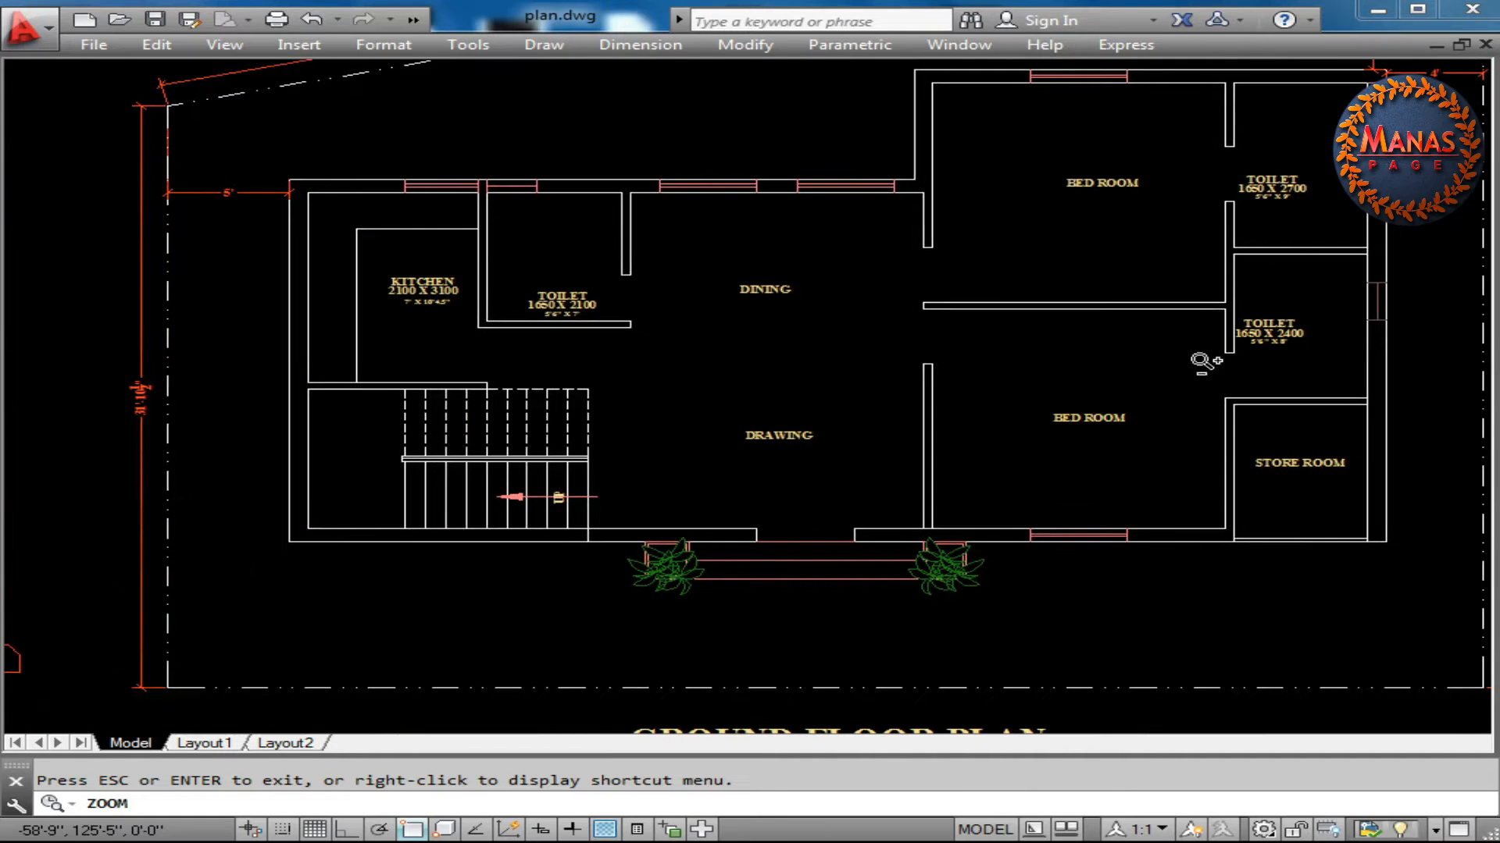
{"action": "scroll", "coordinate": [1078, 295], "scroll_direction": "down", "scroll_amount": 4}
{"action": "scroll", "coordinate": [1023, 327], "scroll_direction": "up", "scroll_amount": 5}
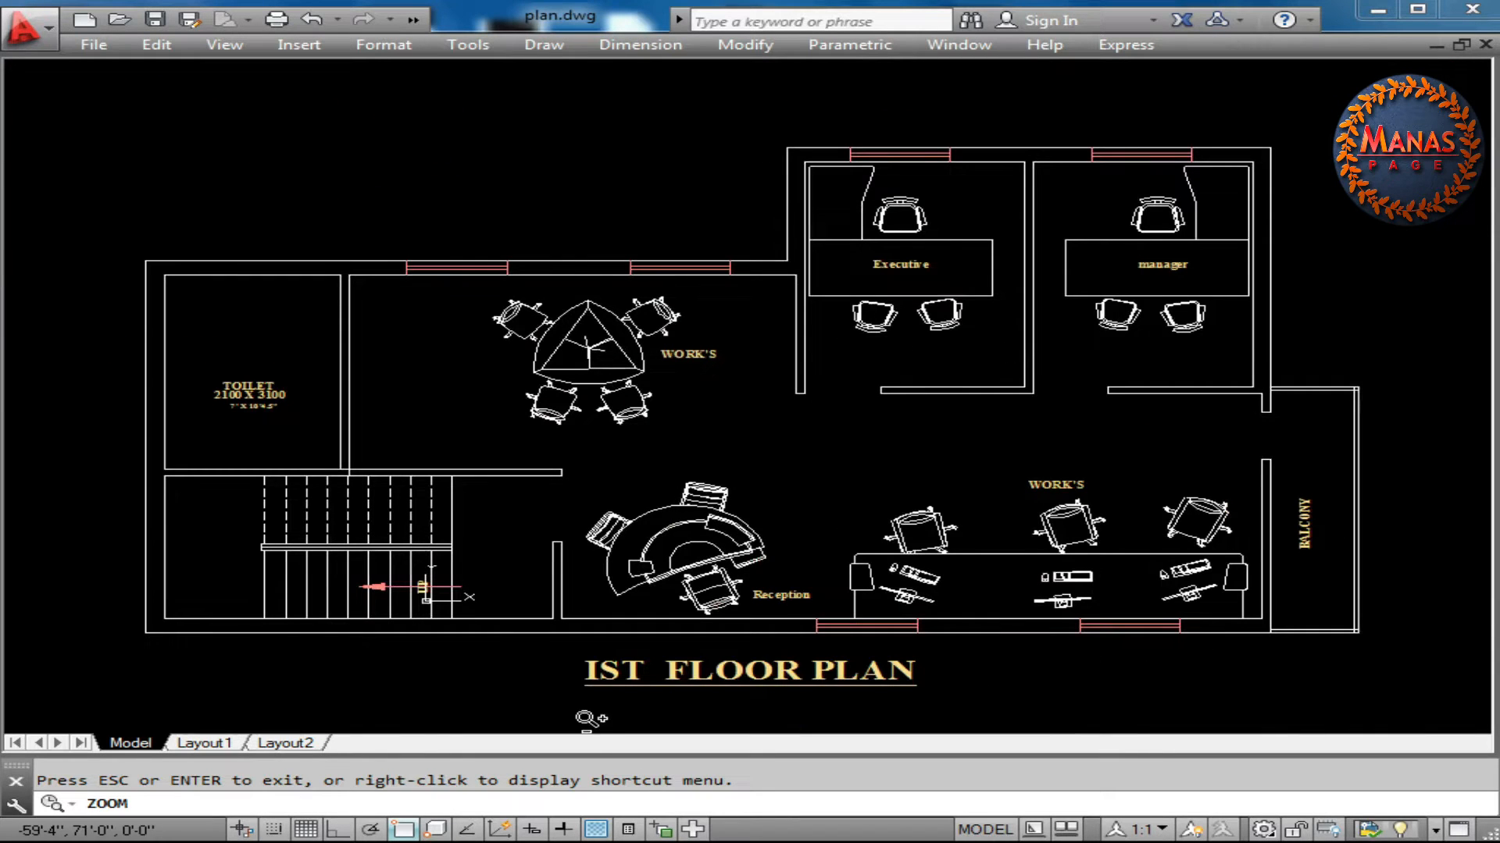
{"action": "scroll", "coordinate": [898, 462], "scroll_direction": "down", "scroll_amount": 4}
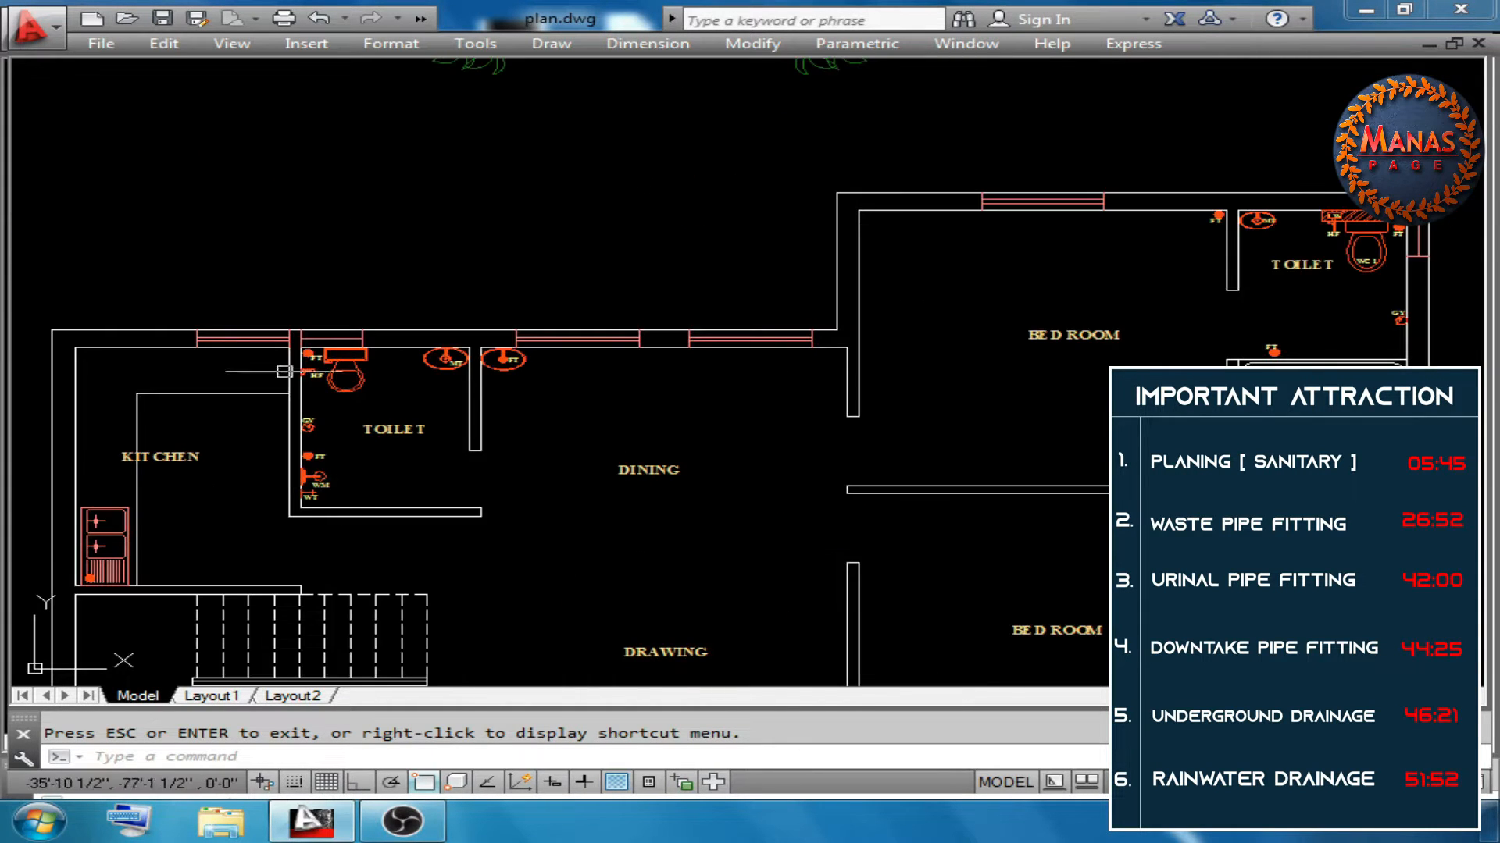
Highlight the three toilet labels and the kitchen label on the ground floor plan
{"action": "key", "text": "Escape"}
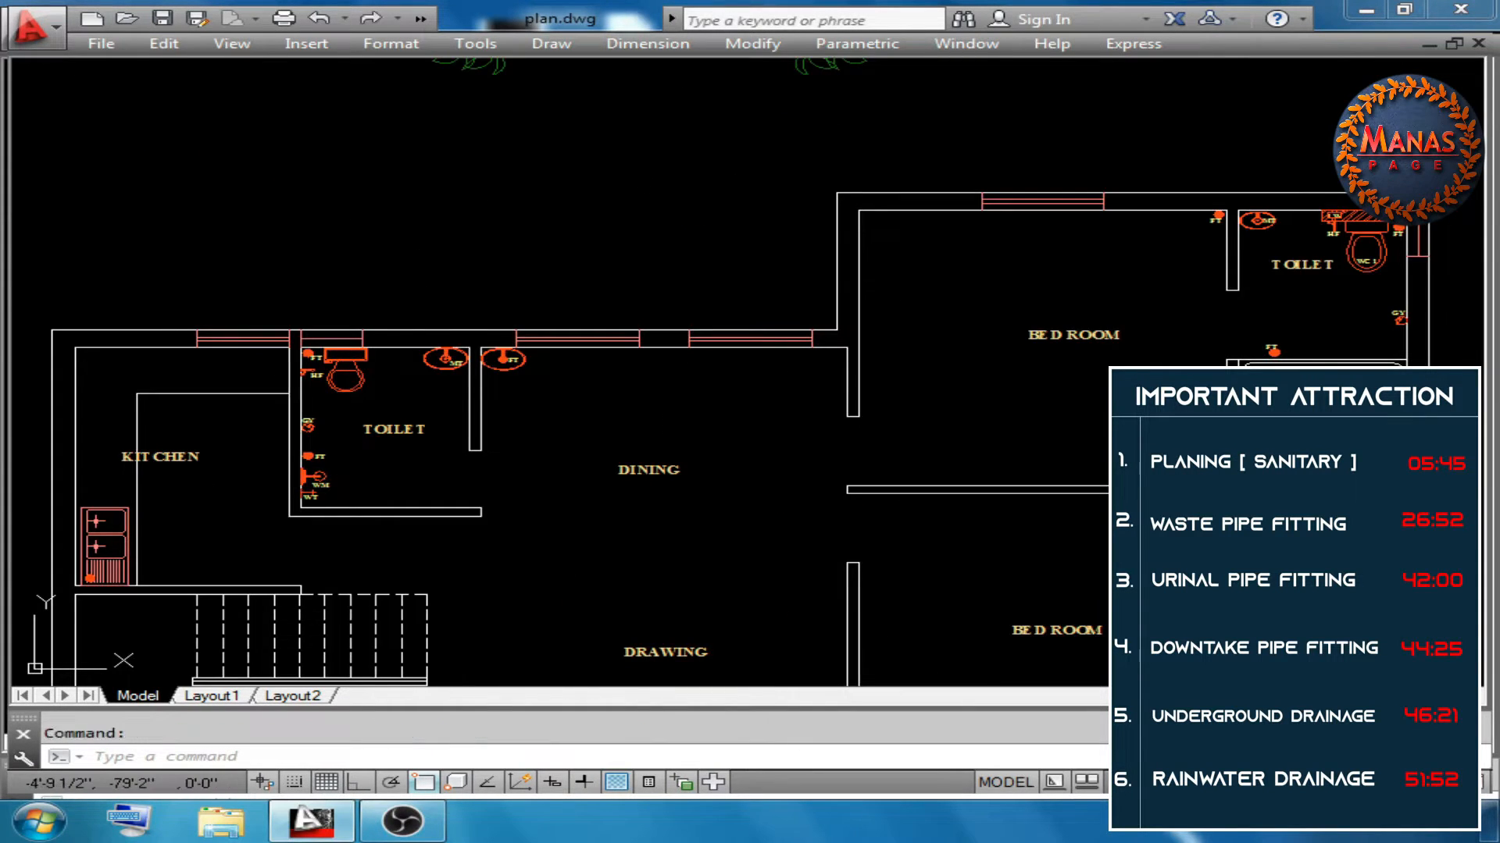
{"action": "middle_click", "coordinate": [1202, 404]}
{"action": "scroll", "coordinate": [591, 317], "scroll_direction": "down", "scroll_amount": 2}
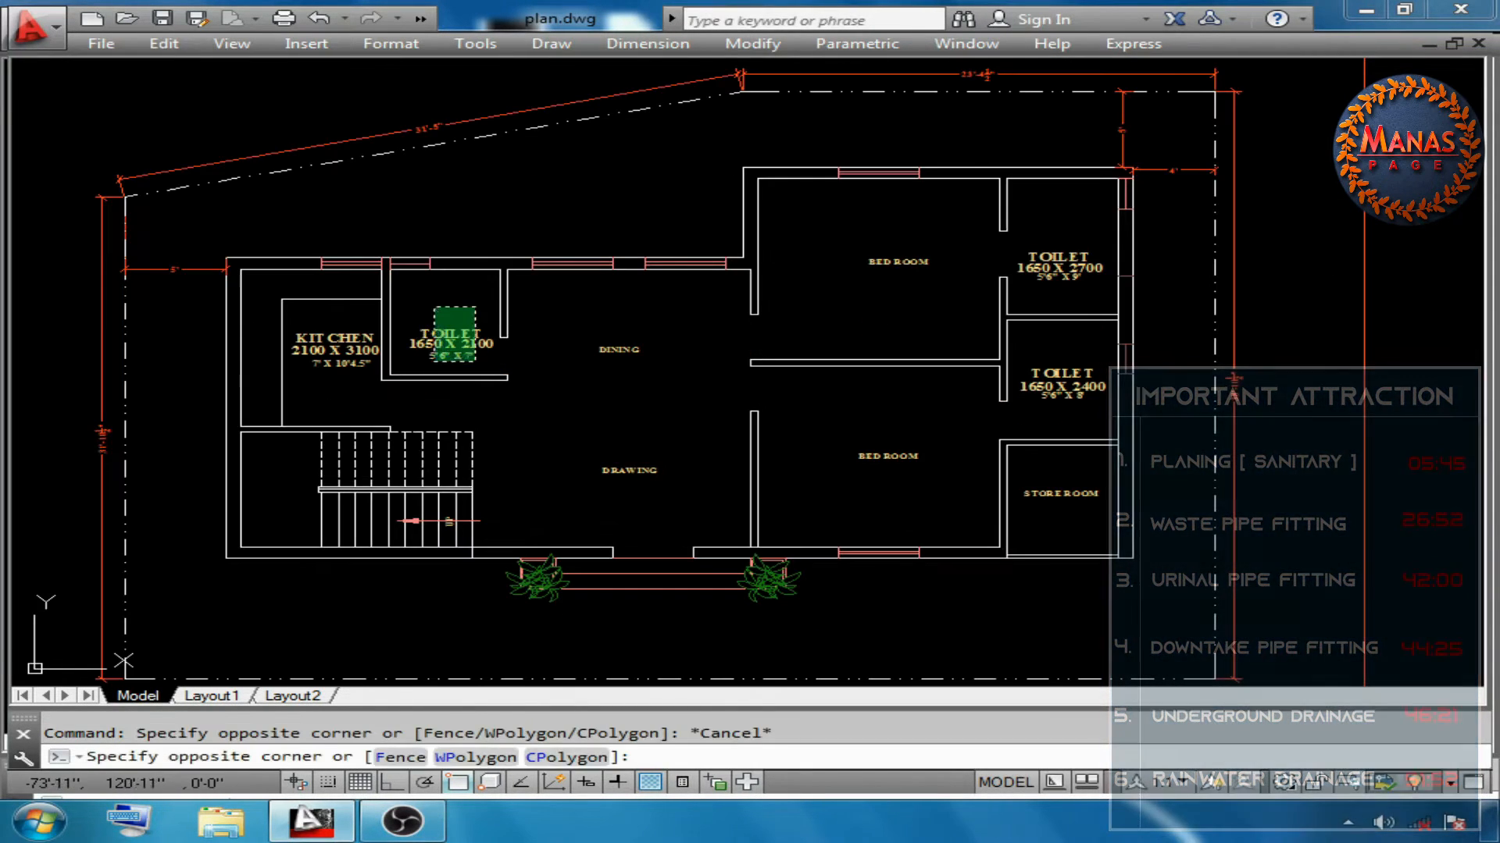
{"action": "left_click", "coordinate": [469, 367]}
{"action": "left_click", "coordinate": [1070, 232]}
{"action": "left_click", "coordinate": [1050, 285]}
{"action": "left_click", "coordinate": [1071, 340]}
{"action": "left_click", "coordinate": [1028, 392]}
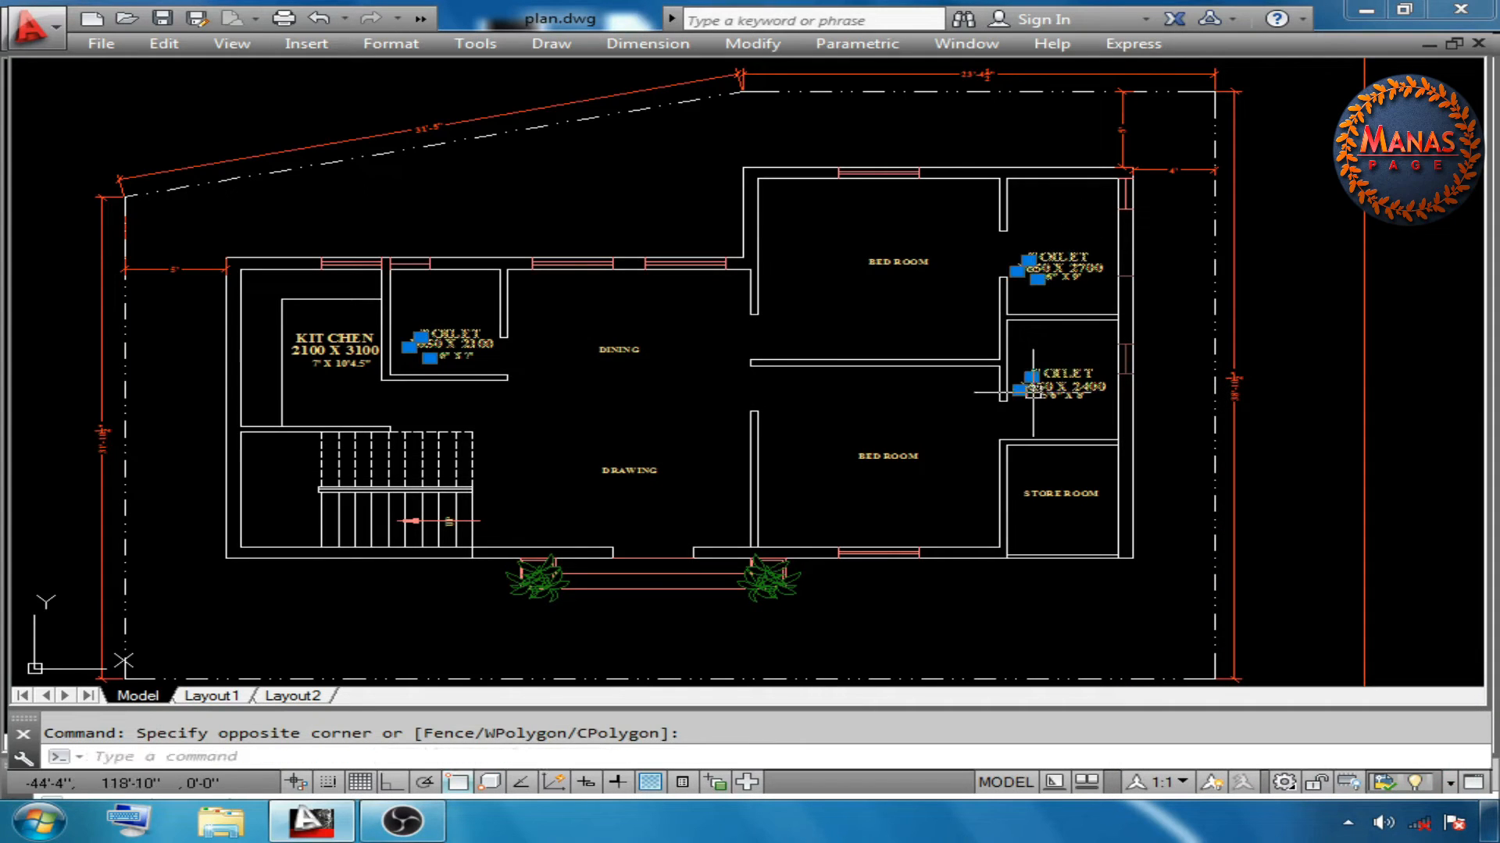
{"action": "key", "text": "Escape"}
{"action": "left_click", "coordinate": [372, 389]}
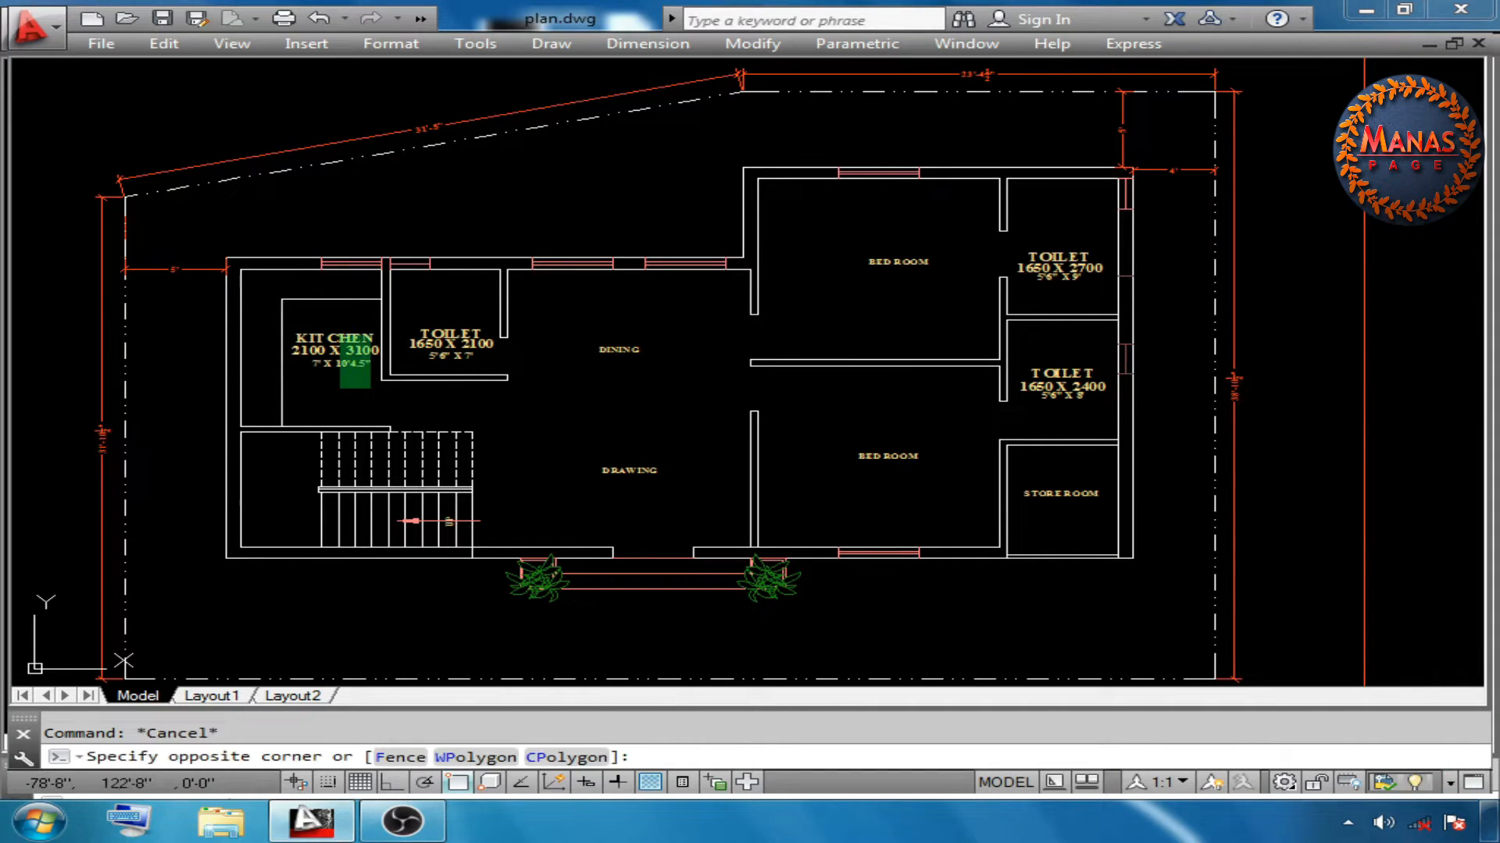
{"action": "left_click", "coordinate": [327, 319]}
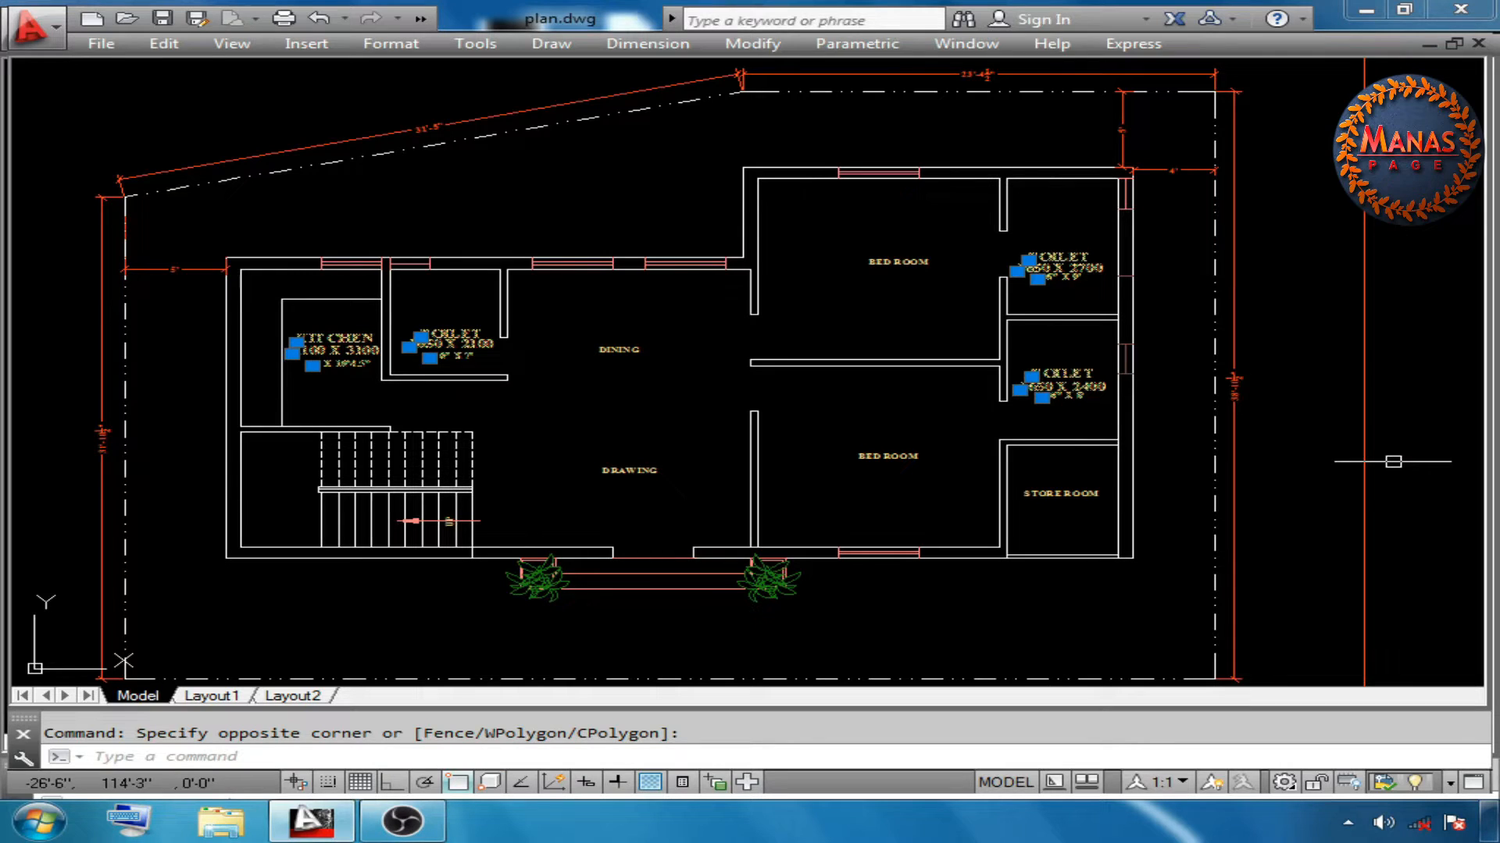
Highlight the toilet and balcony labels on the first floor plan
{"action": "middle_click_drag", "start_coordinate": [762, 633], "coordinate": [809, 647]}
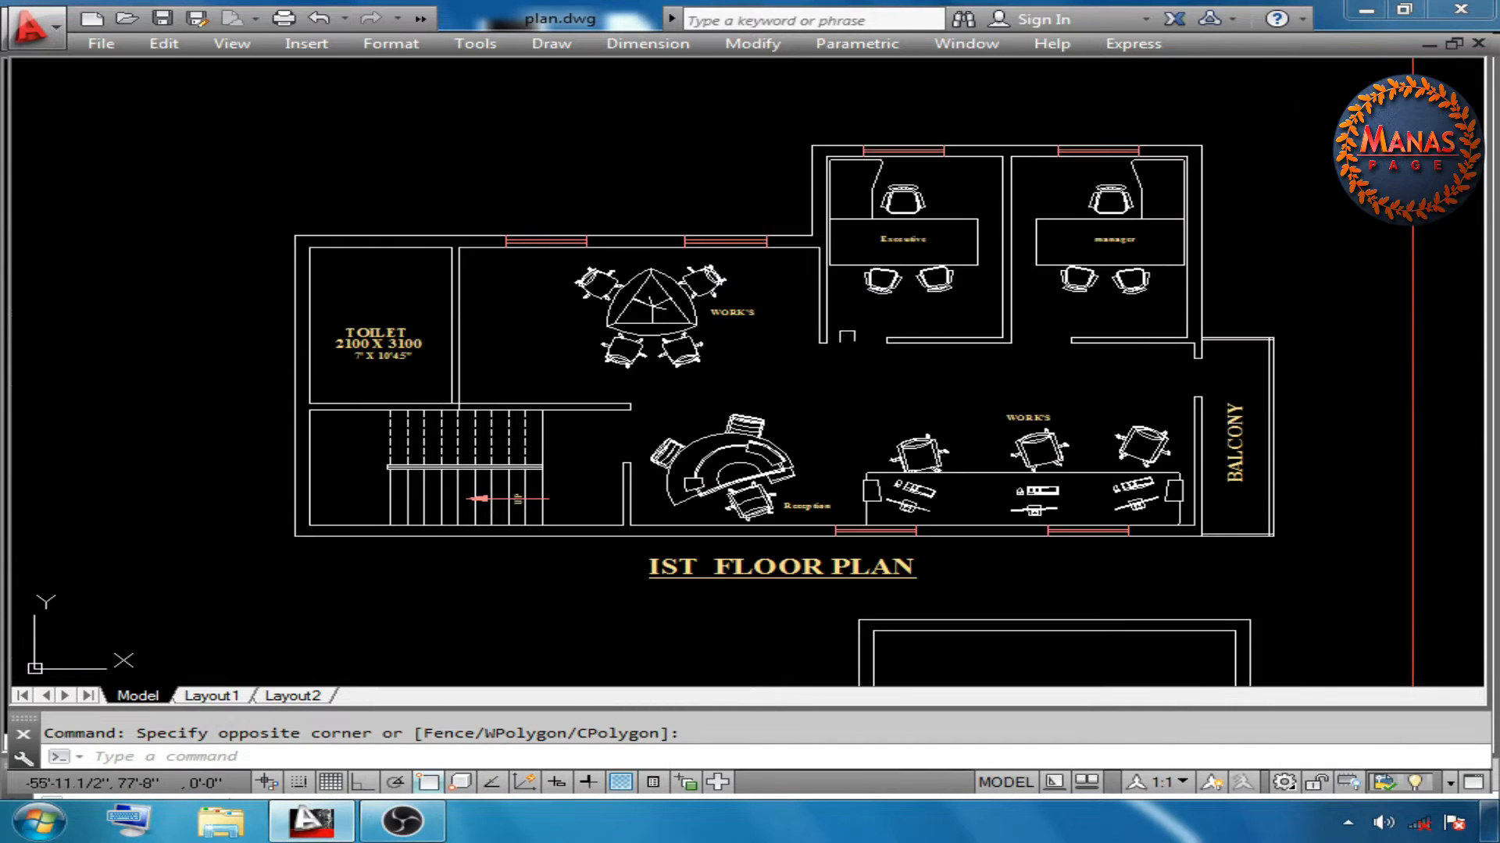
{"action": "key", "text": "Escape"}
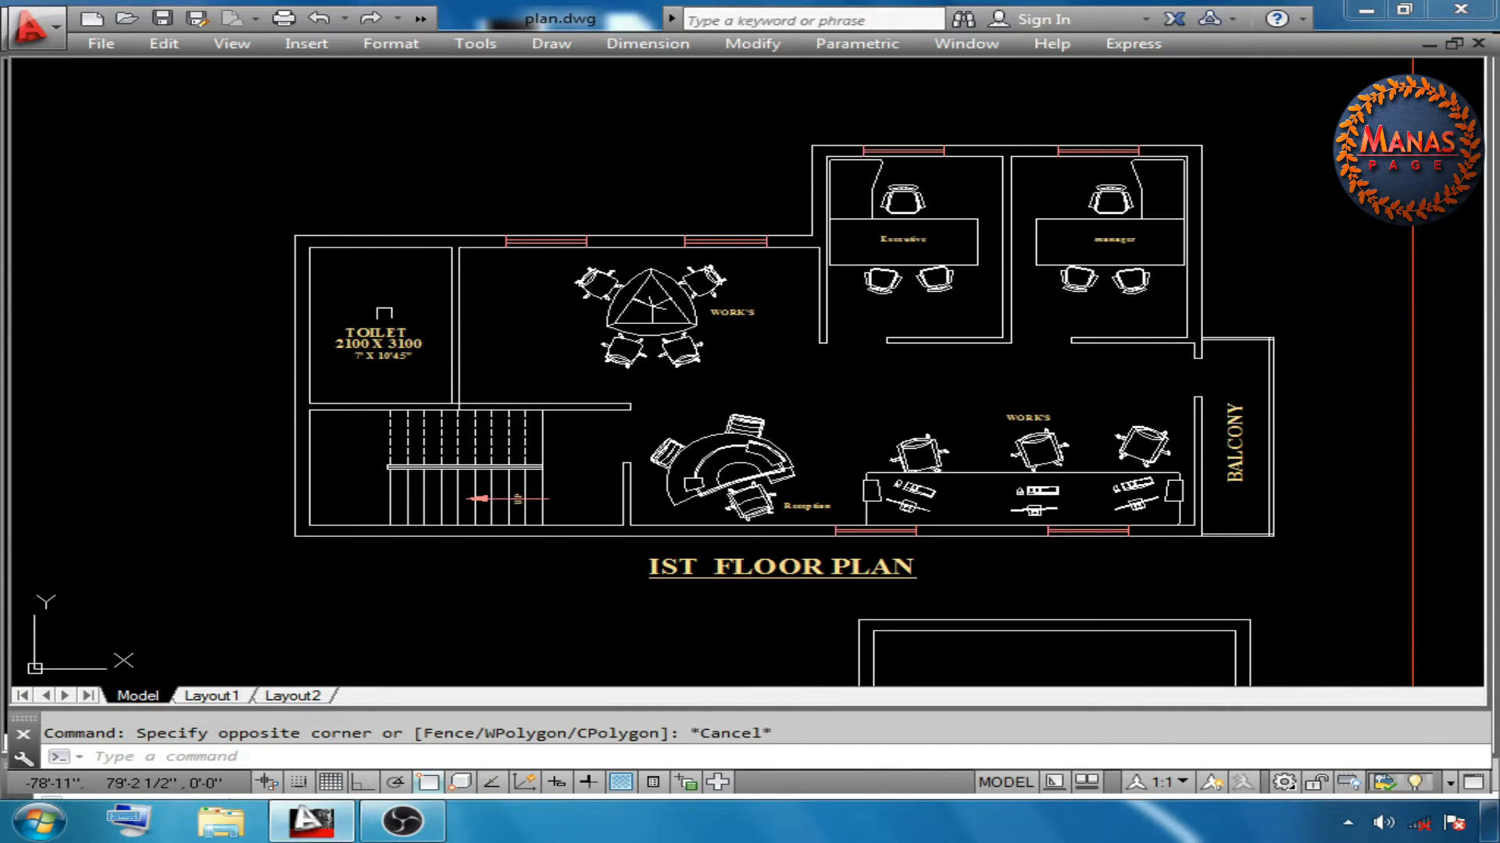
{"action": "left_click_drag", "start_coordinate": [400, 306], "coordinate": [341, 371]}
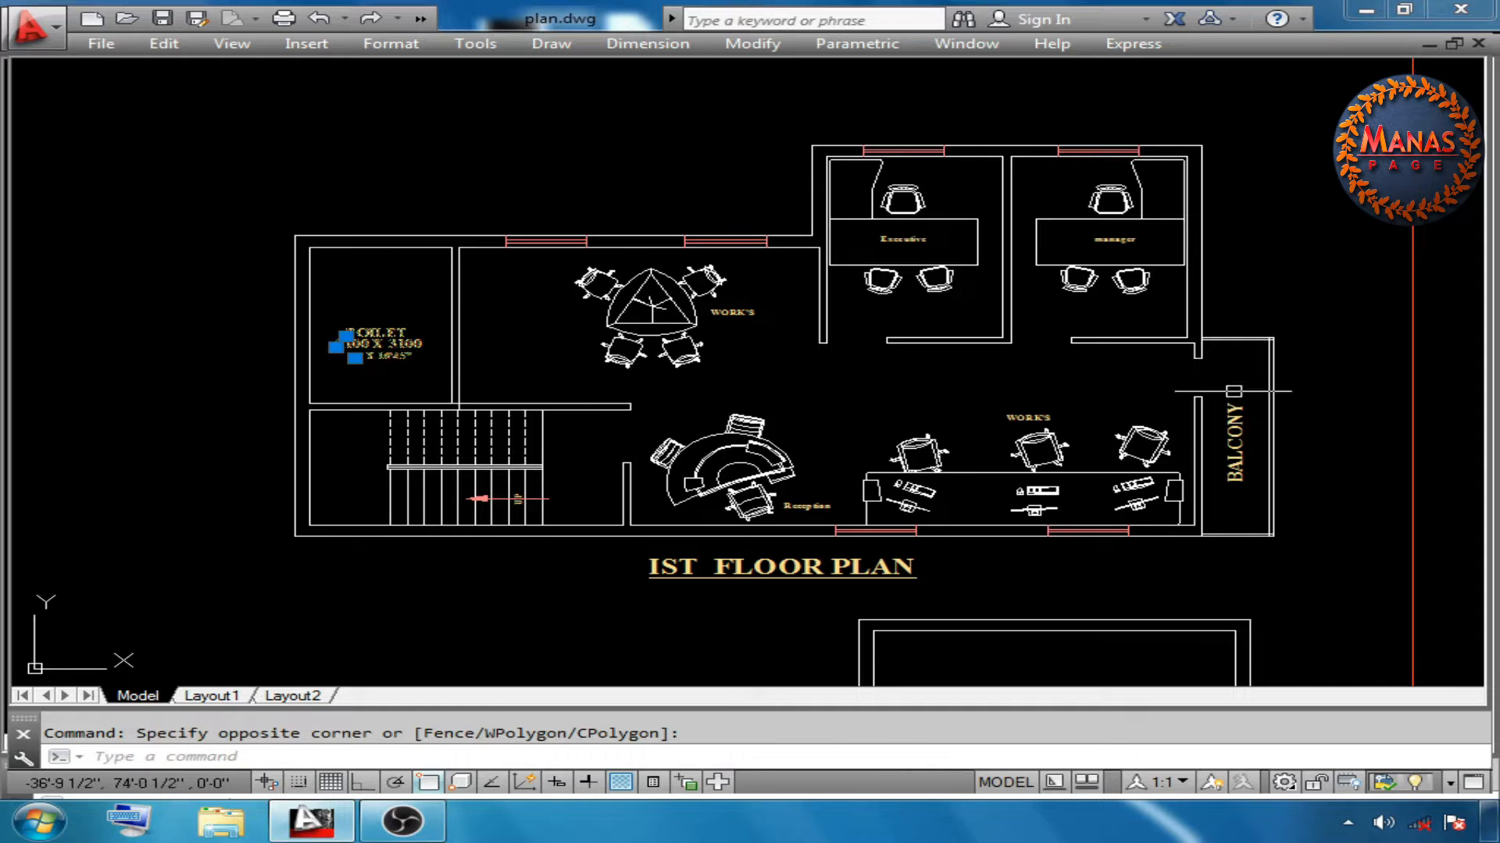
{"action": "left_click_drag", "start_coordinate": [1251, 381], "coordinate": [1226, 420]}
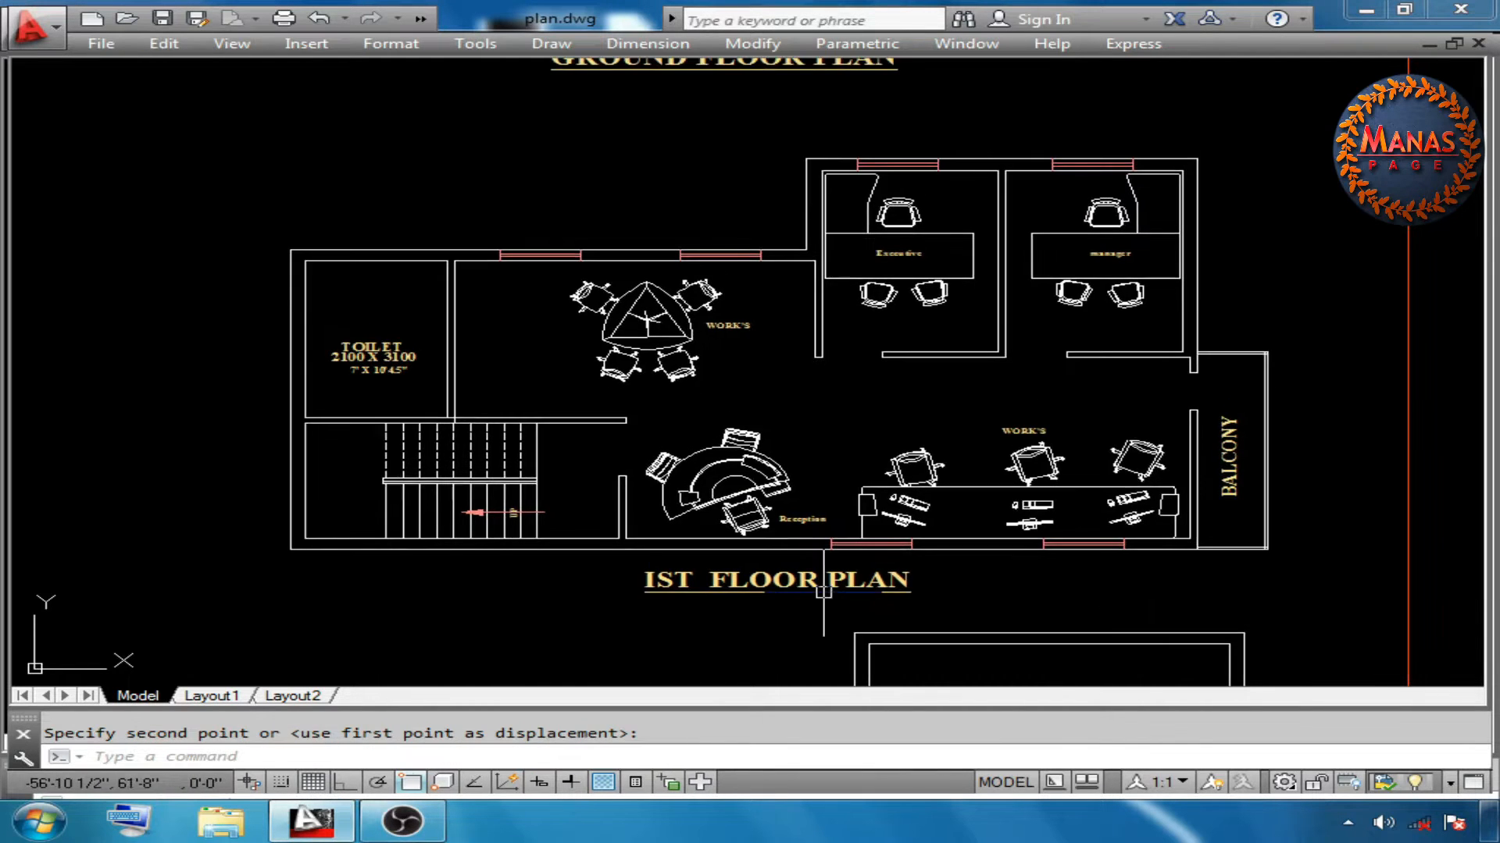
Highlight the toilet and open-to-sky labels on the terrace floor plan
{"action": "middle_click_drag", "start_coordinate": [823, 591], "coordinate": [786, 234]}
{"action": "middle_click_drag", "start_coordinate": [758, 607], "coordinate": [739, 465]}
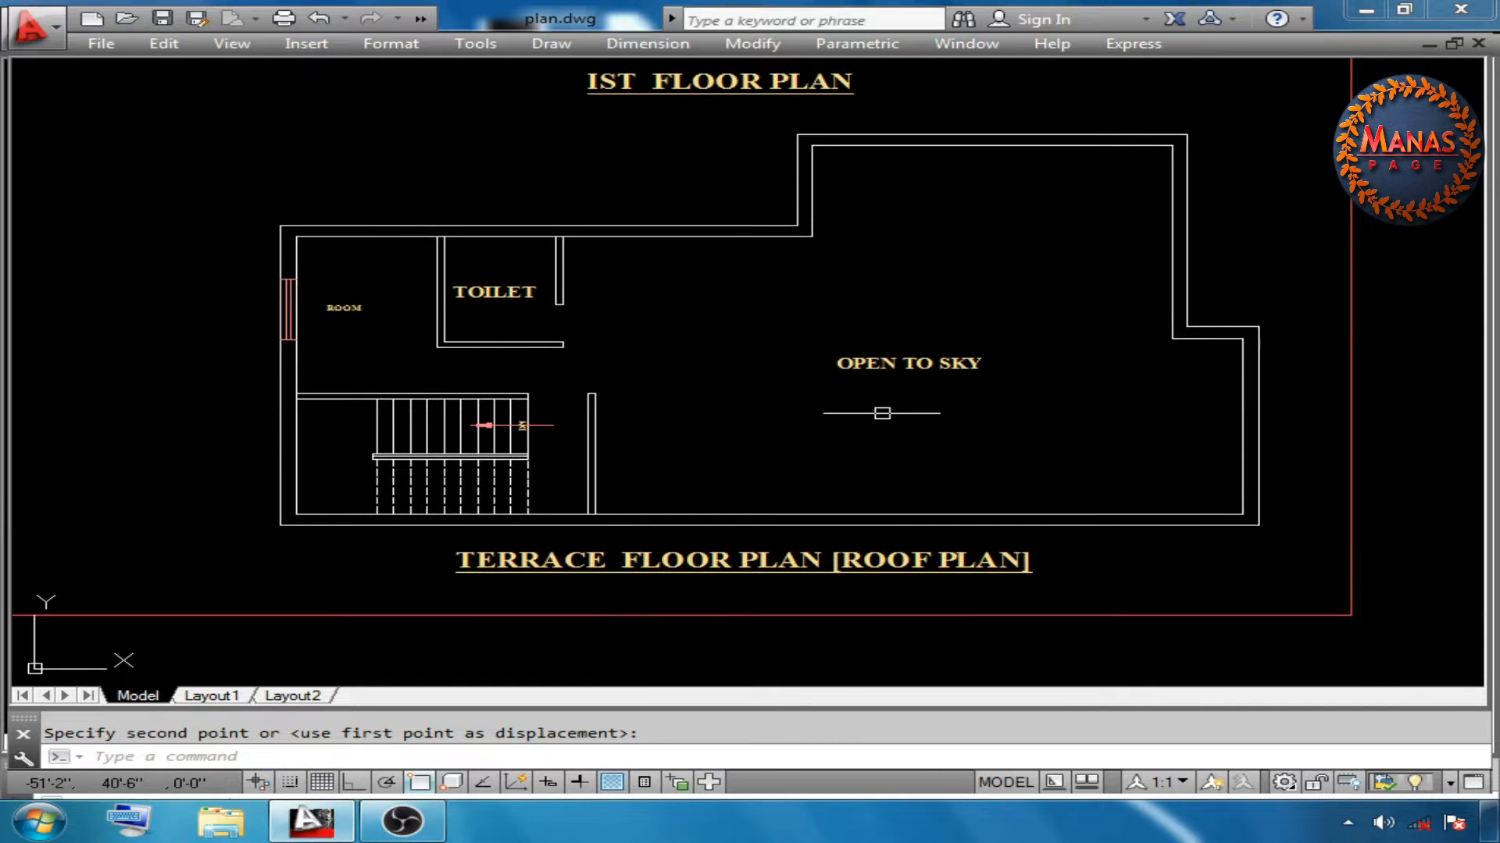
{"action": "key", "text": "Escape"}
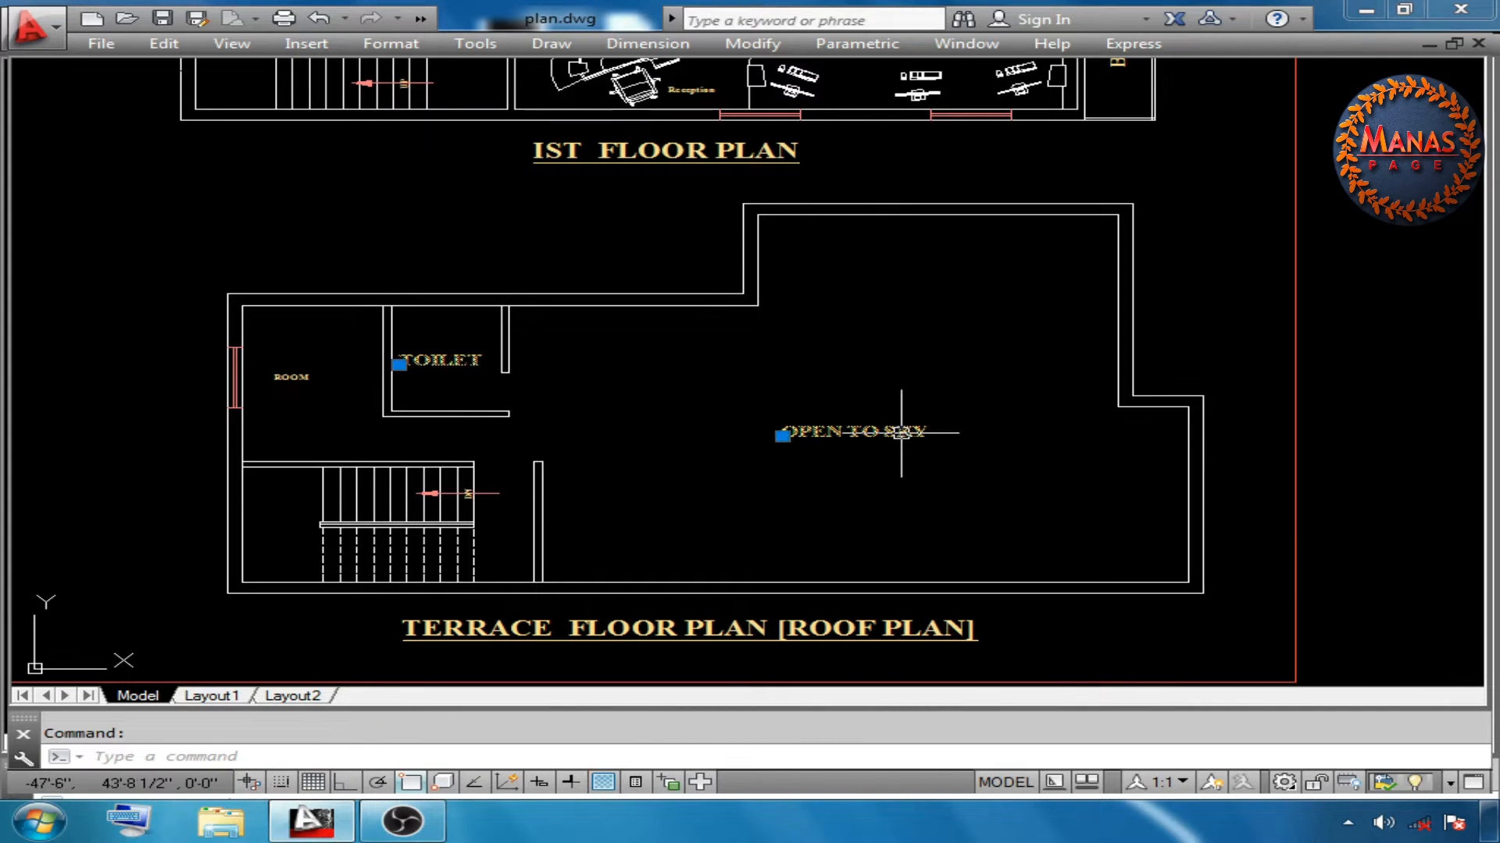
{"action": "left_click", "coordinate": [817, 420]}
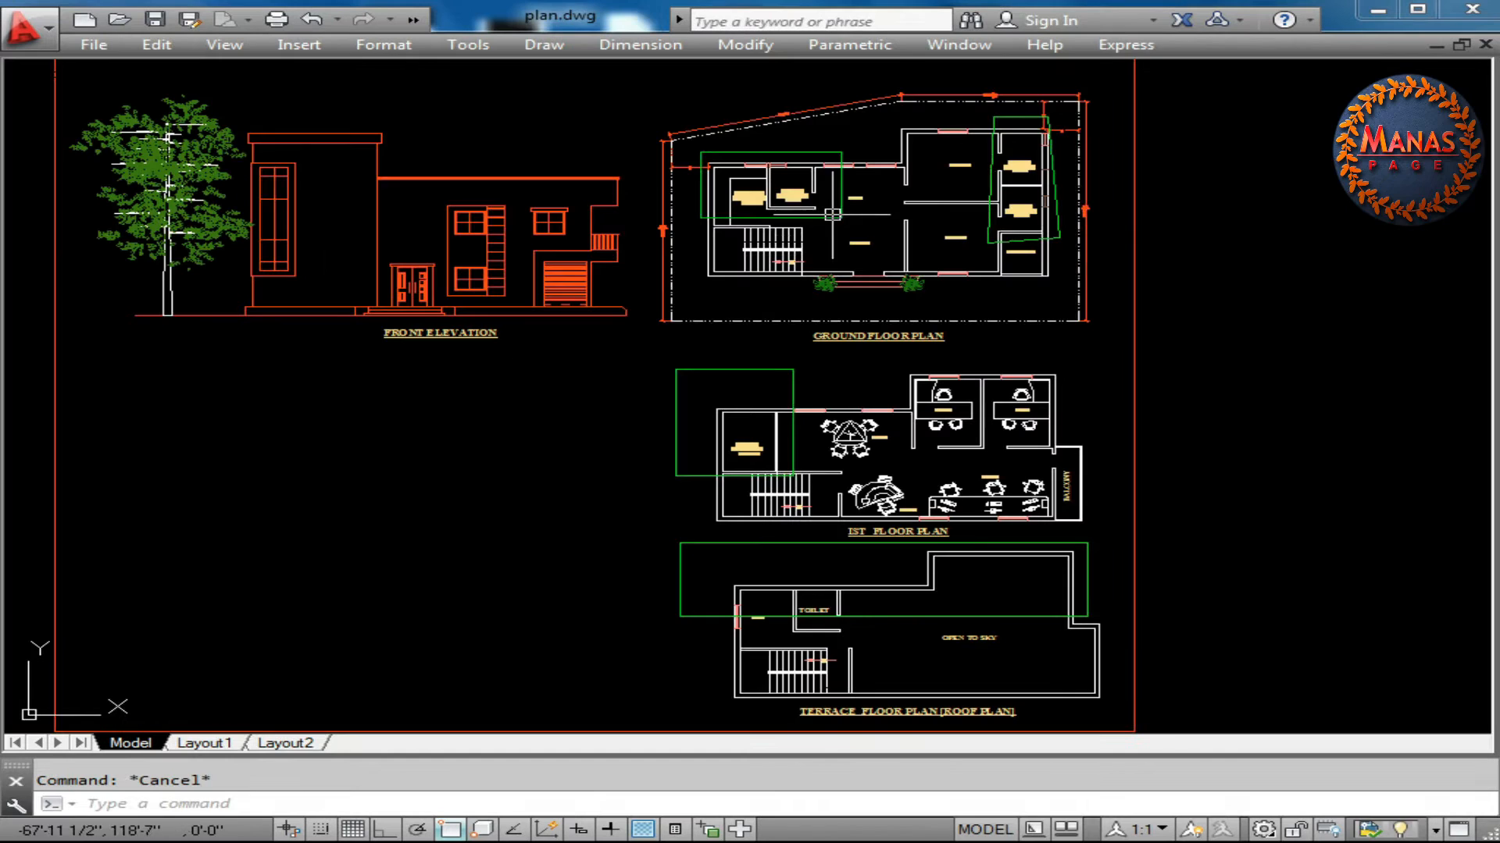
Highlight the green outlines around the ground-floor kitchen and toilets and the first-floor toilet, and clear the selection
{"action": "left_click", "coordinate": [833, 216]}
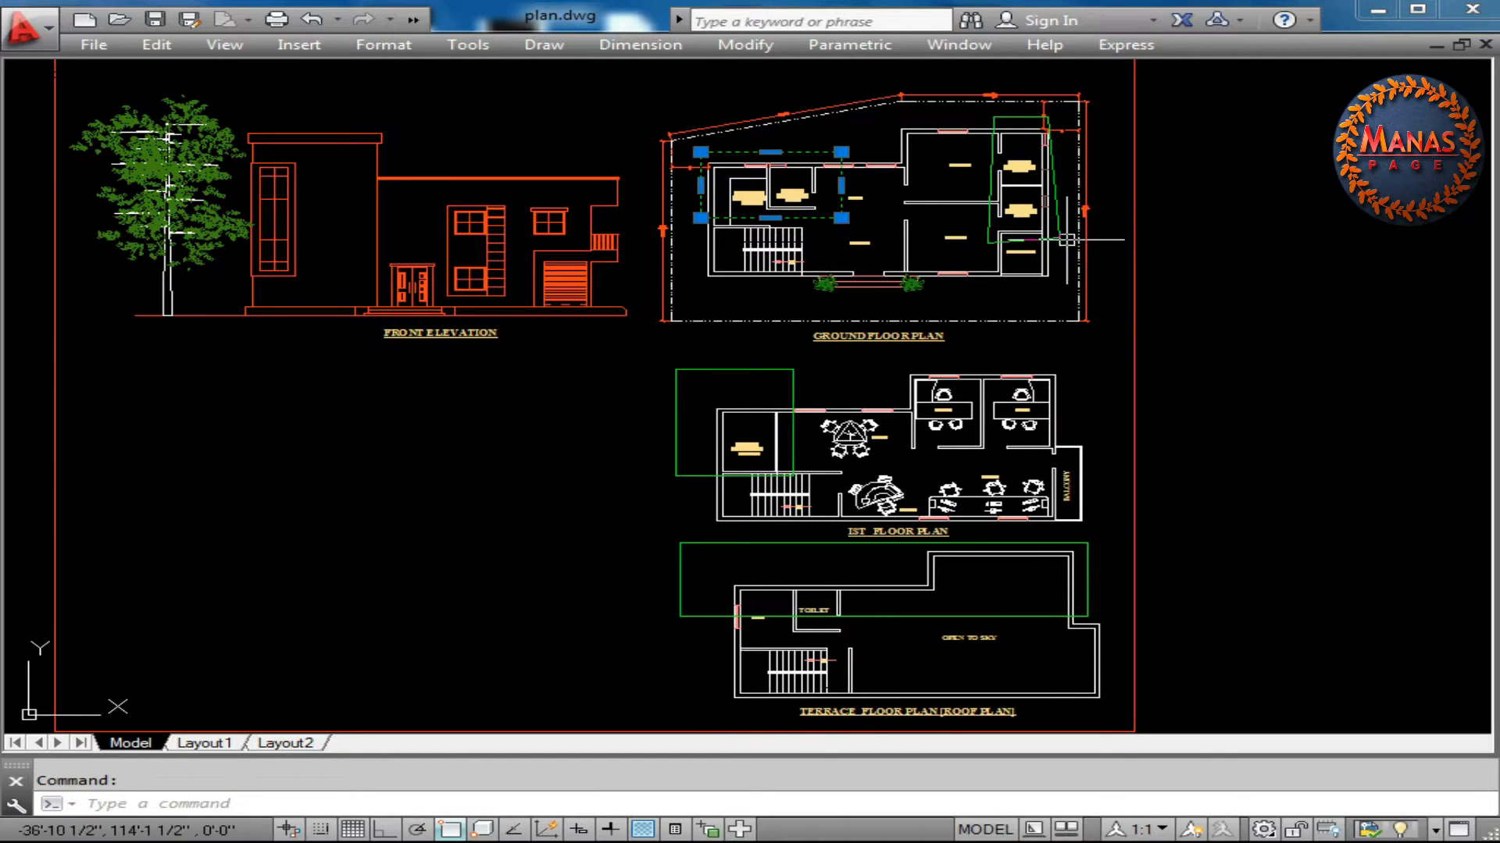
{"action": "left_click", "coordinate": [1055, 195]}
{"action": "left_click", "coordinate": [837, 355]}
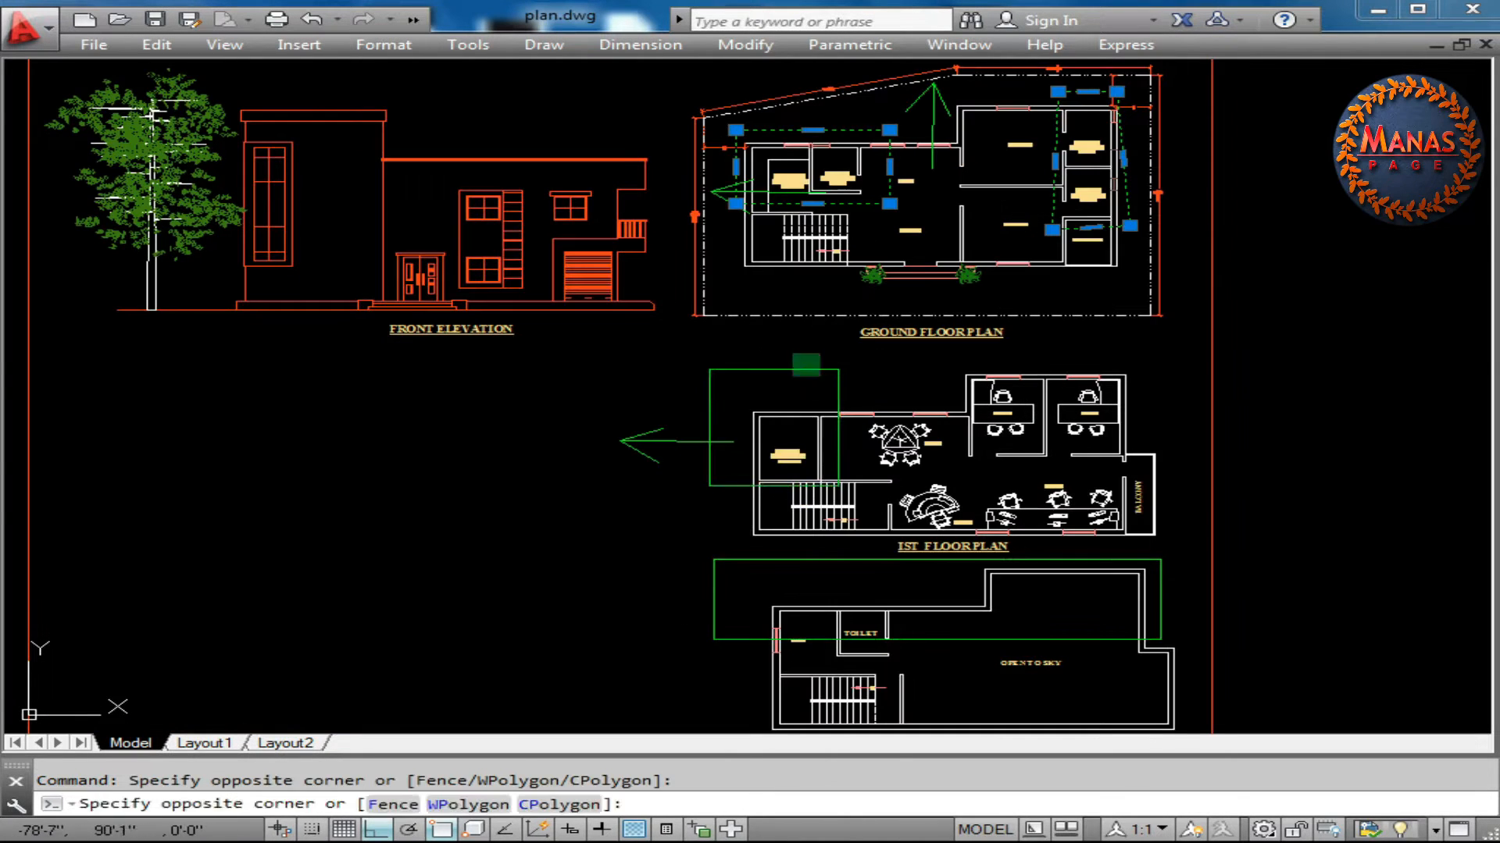
{"action": "left_click", "coordinate": [790, 391]}
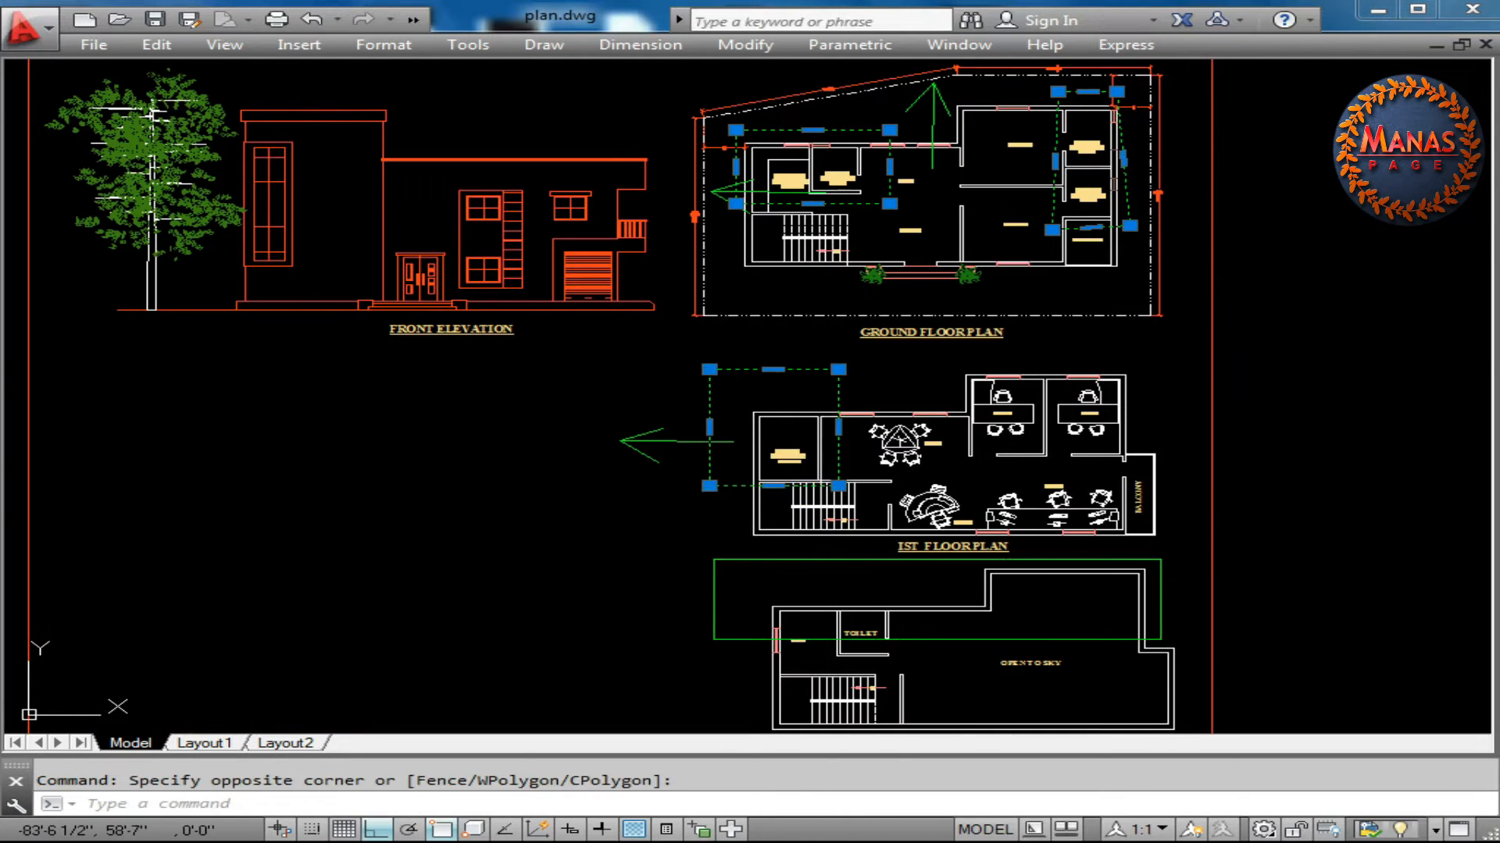
{"action": "left_click", "coordinate": [750, 576]}
{"action": "left_click", "coordinate": [633, 608]}
{"action": "key", "text": "Escape"}
Highlight the two green direction arrows on the ground floor plan, beside the kitchen and above the dining area
{"action": "left_click", "coordinate": [725, 170]}
{"action": "left_click", "coordinate": [723, 218]}
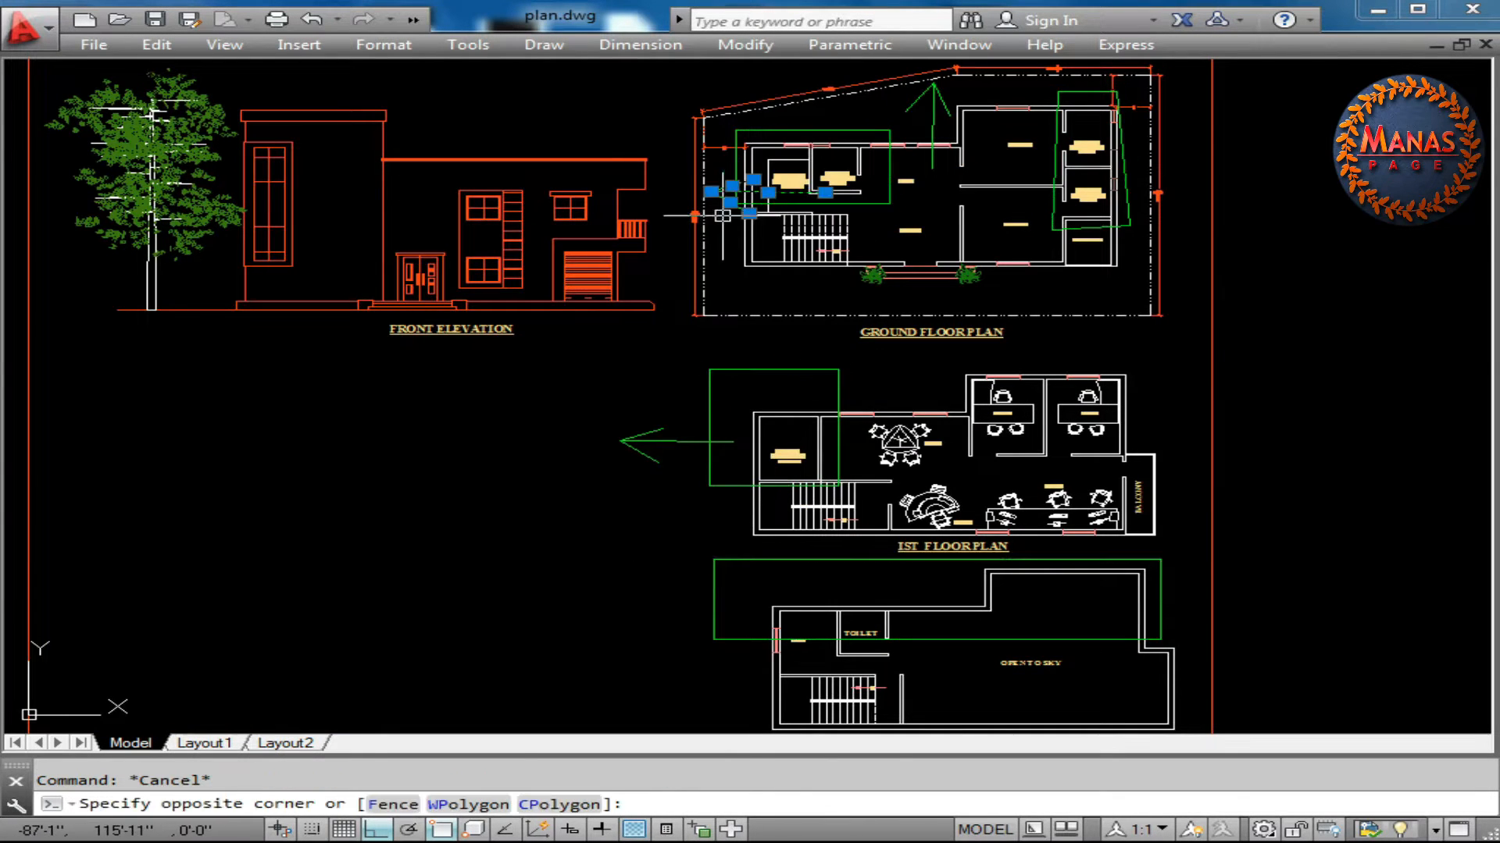
{"action": "left_click", "coordinate": [945, 82]}
{"action": "key", "text": "Escape"}
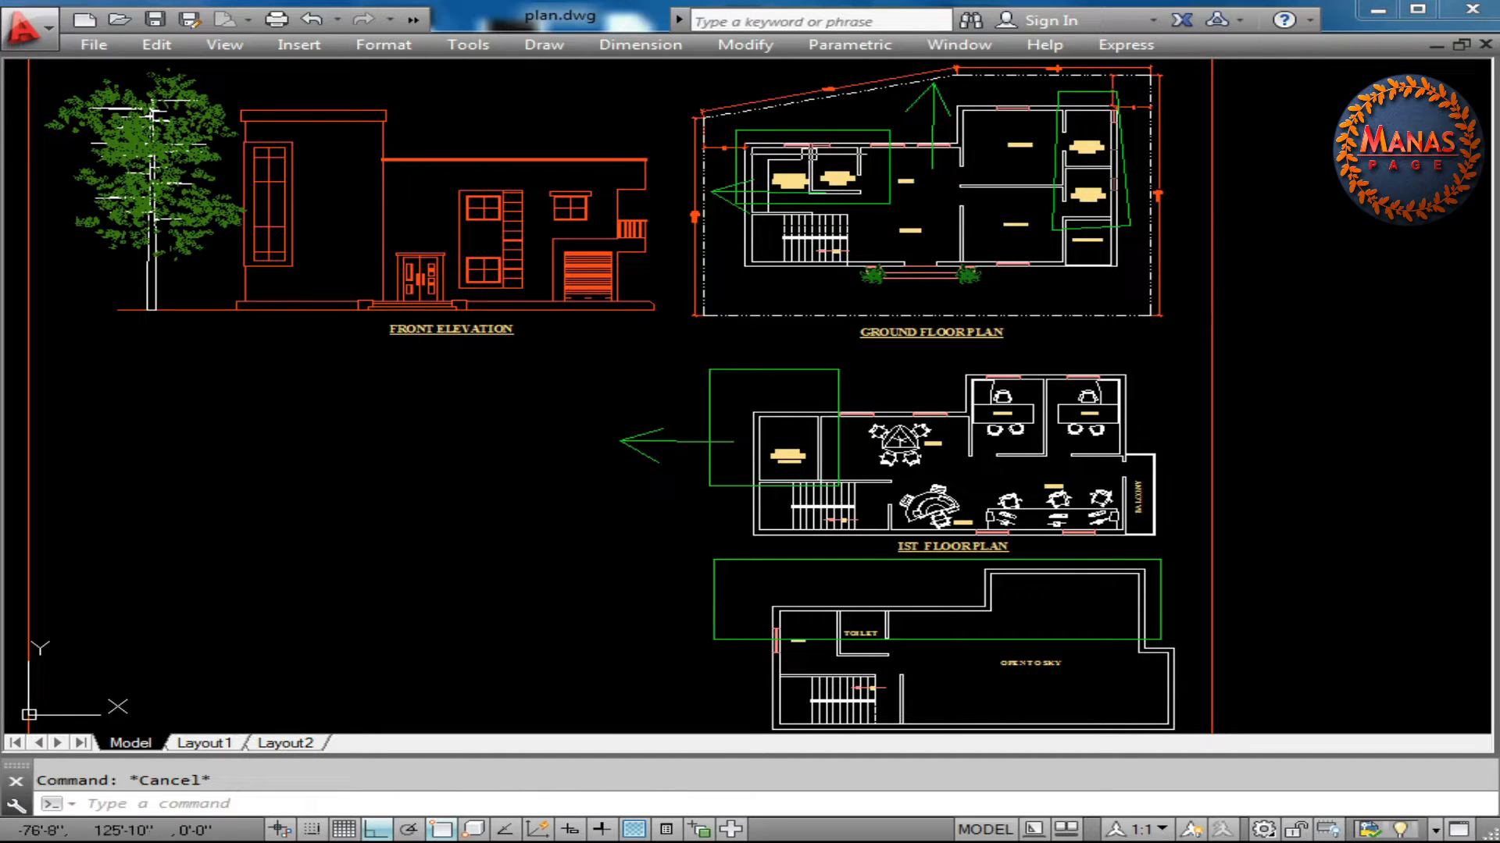
{"action": "left_click", "coordinate": [964, 86]}
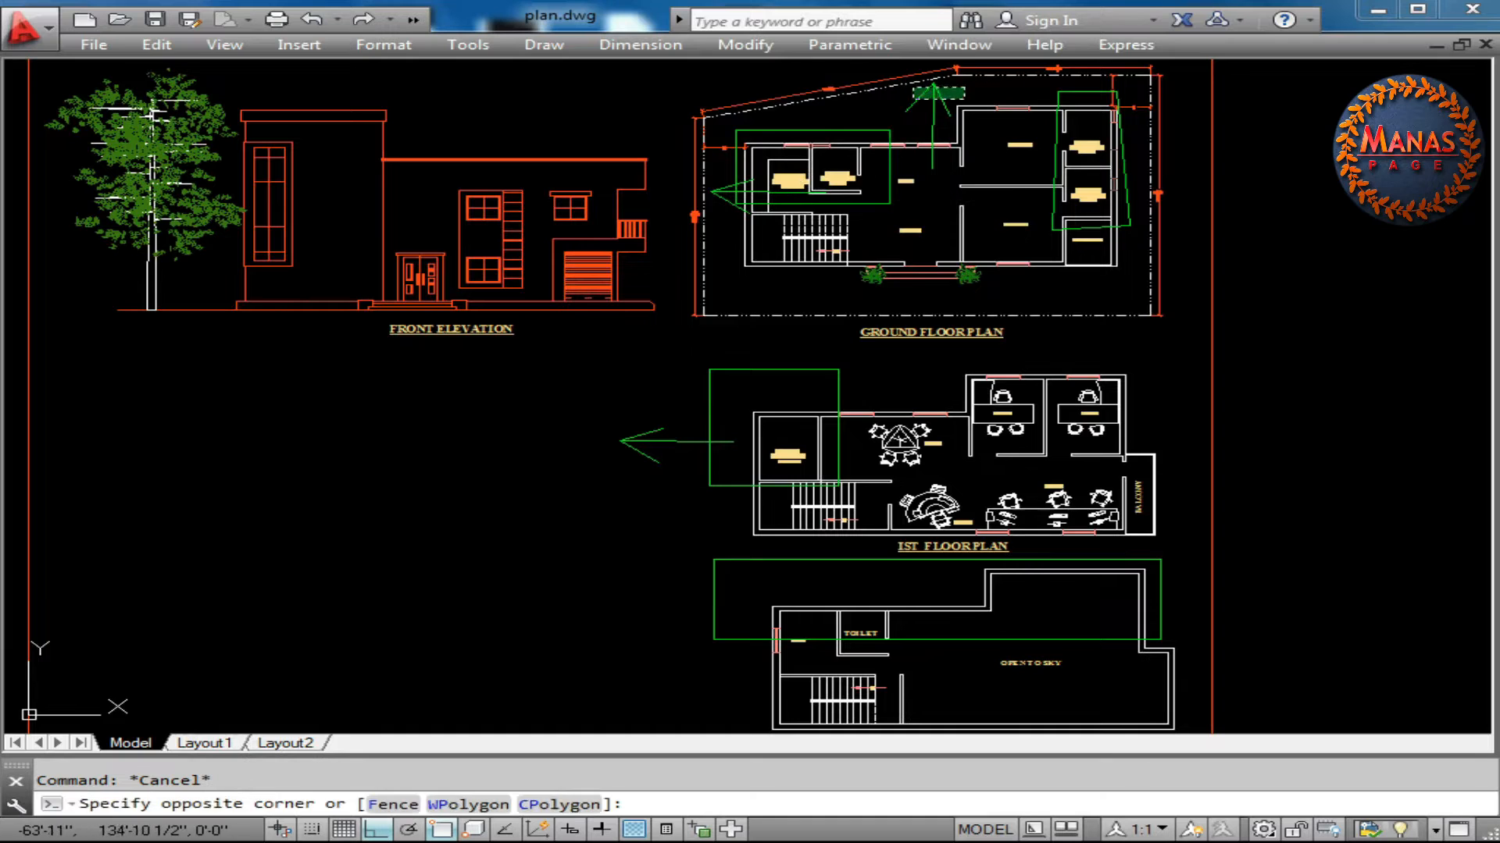
{"action": "left_click", "coordinate": [911, 100]}
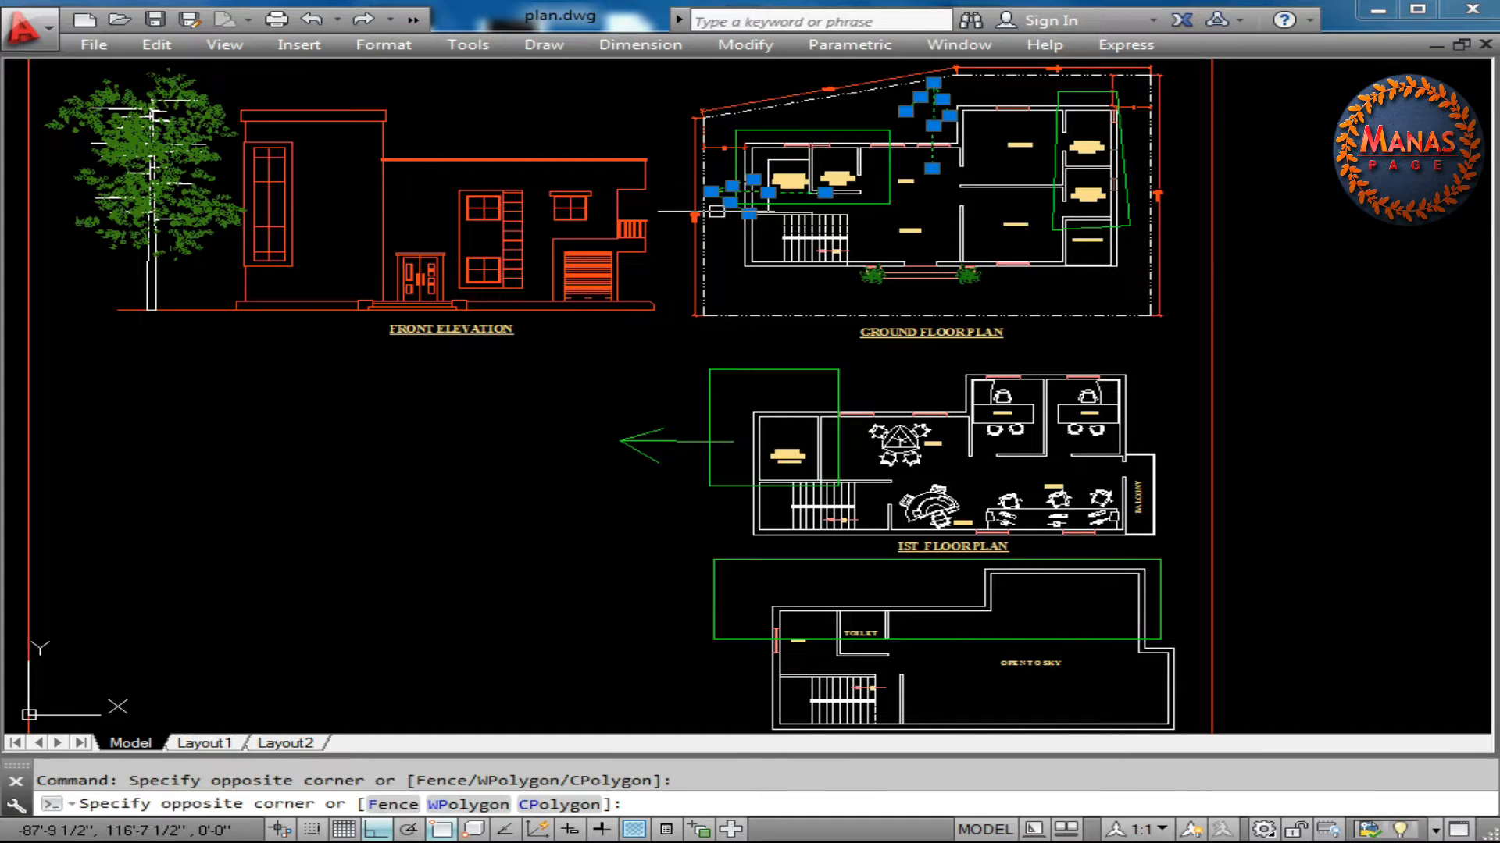
{"action": "left_click", "coordinate": [932, 137]}
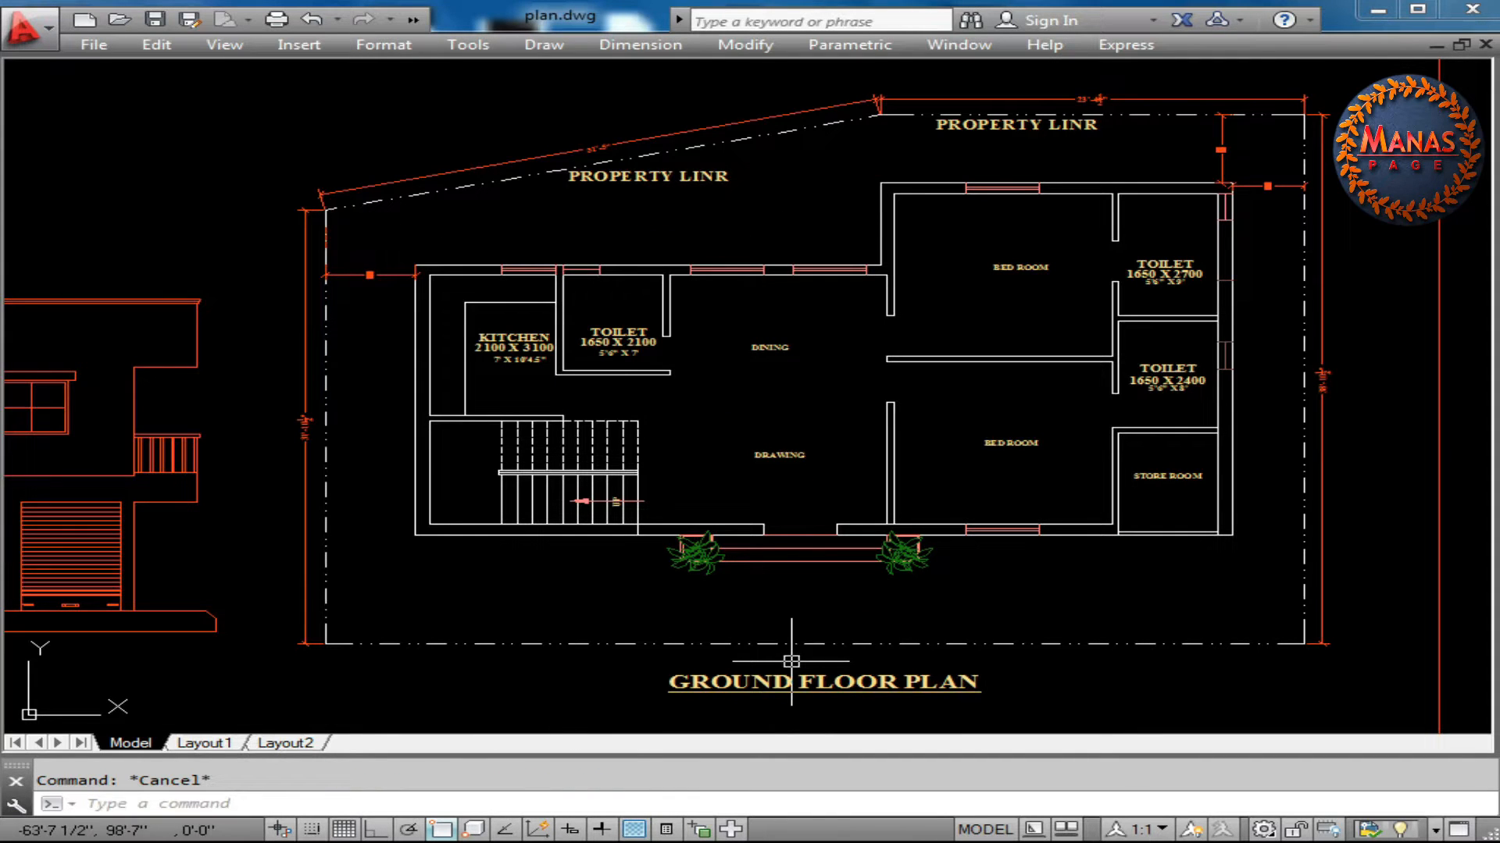
Examine the property line around the ground floor plan and the setback dimensions between it and the building walls
{"action": "left_click", "coordinate": [803, 644]}
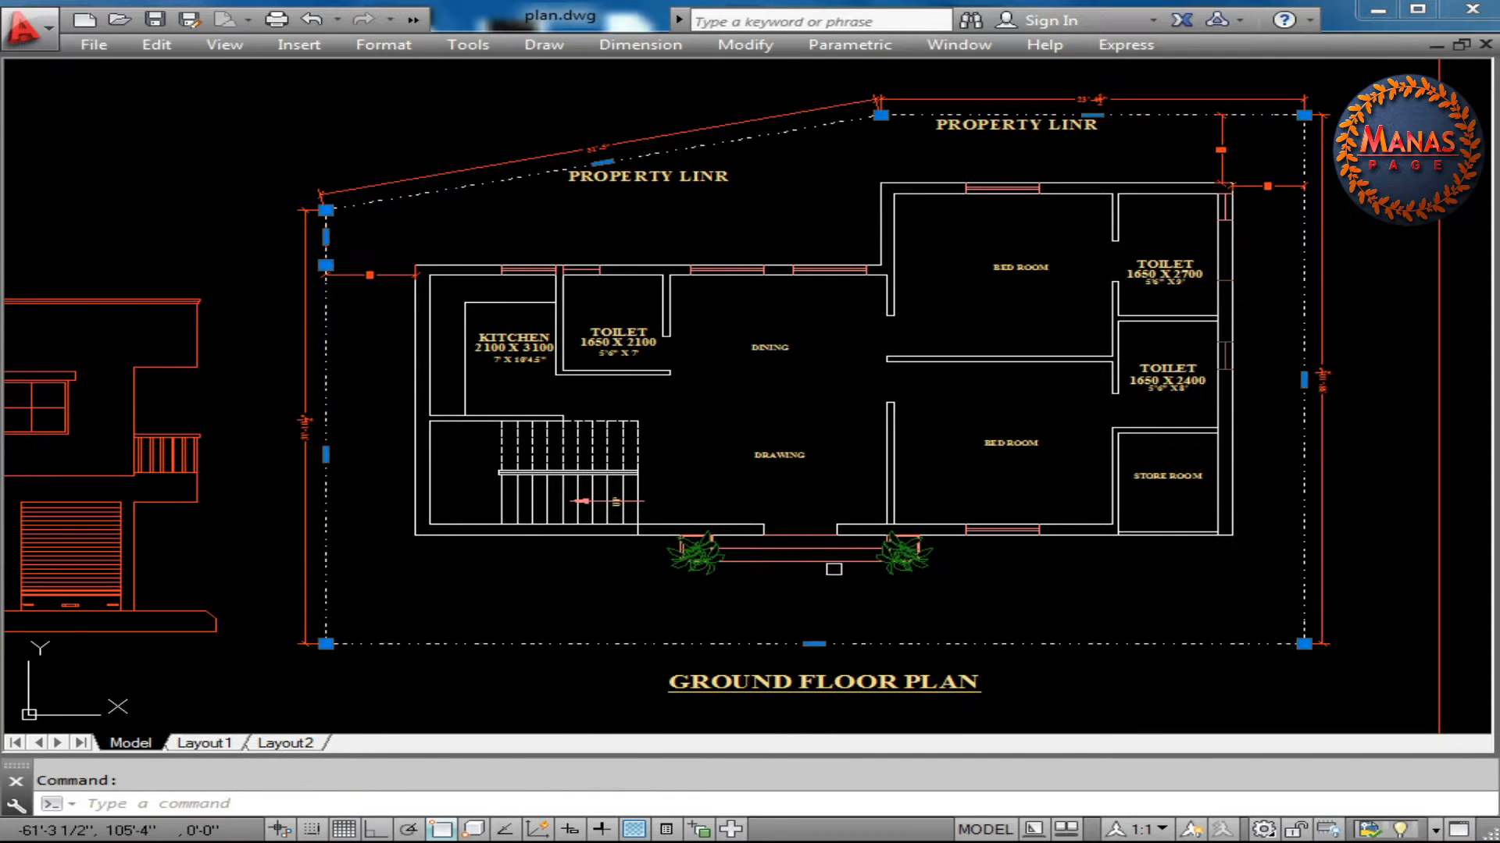
{"action": "key", "text": "Escape"}
{"action": "scroll", "coordinate": [753, 221], "scroll_direction": "down", "scroll_amount": 1}
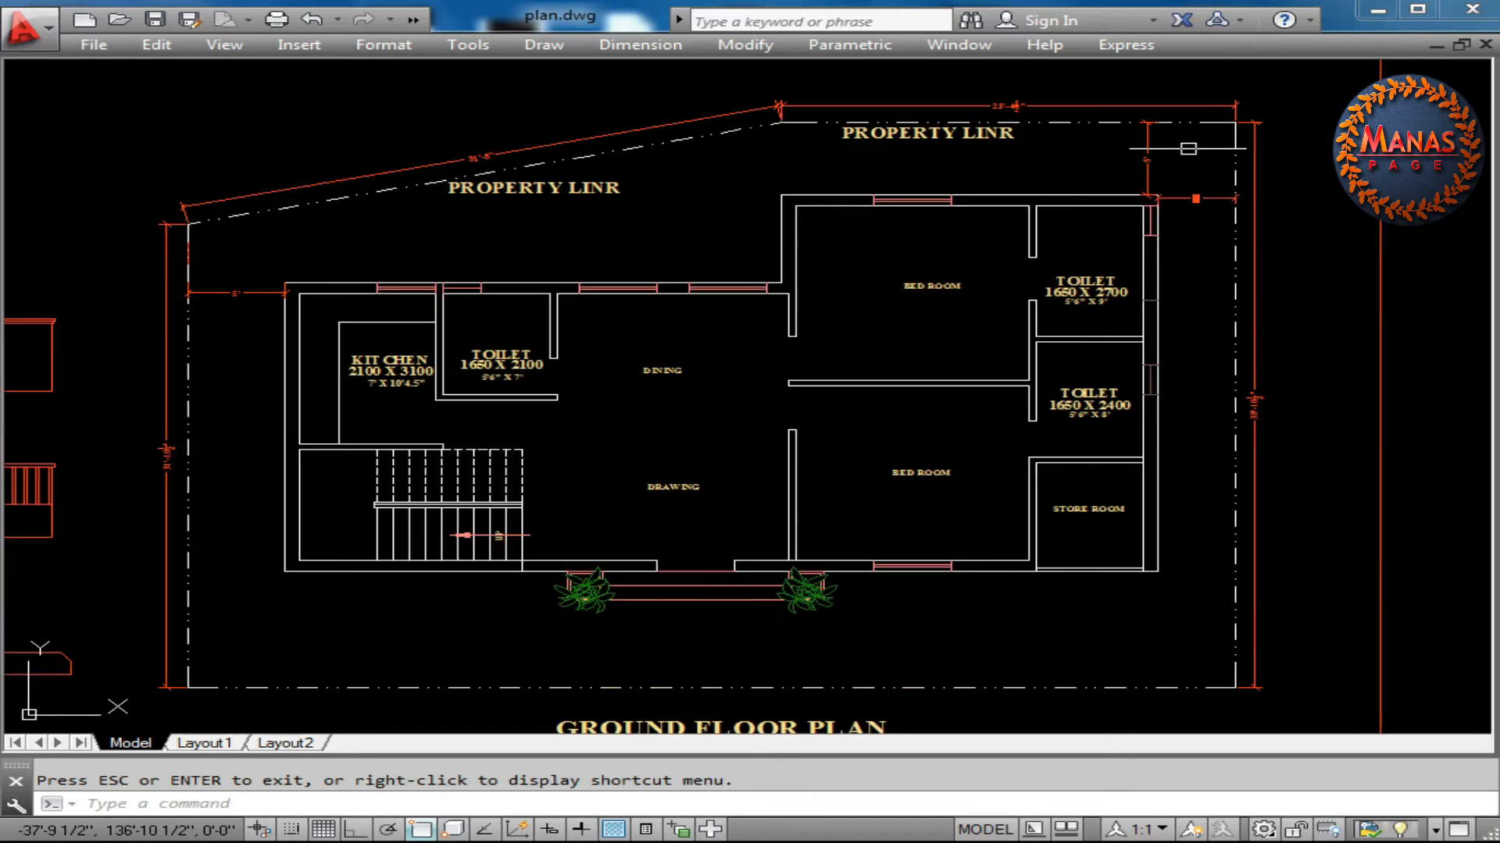
{"action": "scroll", "coordinate": [1163, 152], "scroll_direction": "up", "scroll_amount": 3}
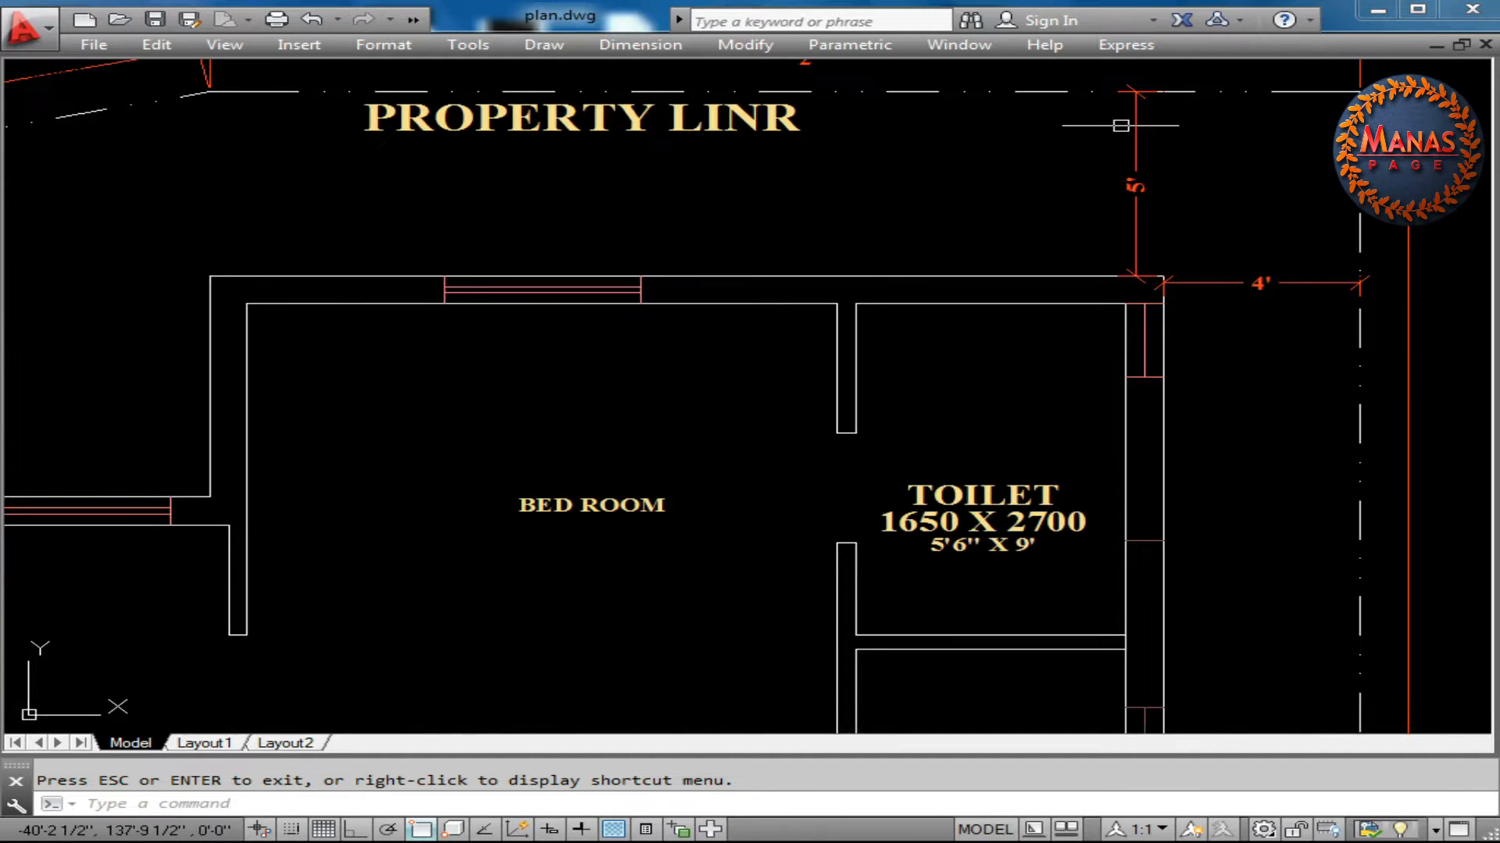
{"action": "scroll", "coordinate": [1302, 150], "scroll_direction": "down", "scroll_amount": 4}
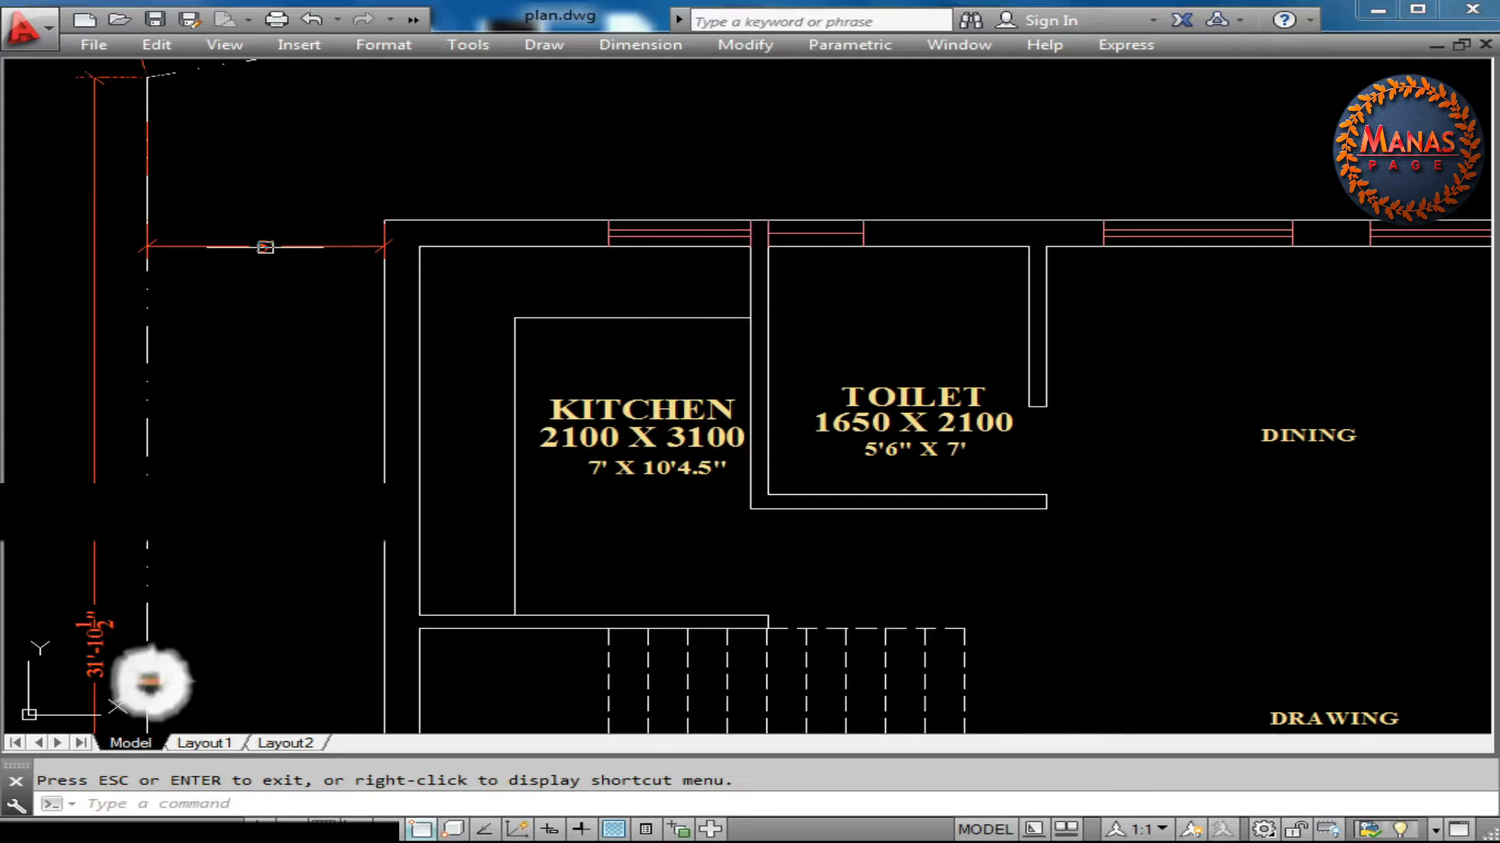
{"action": "scroll", "coordinate": [252, 266], "scroll_direction": "down", "scroll_amount": 2}
{"action": "scroll", "coordinate": [253, 270], "scroll_direction": "down", "scroll_amount": 2}
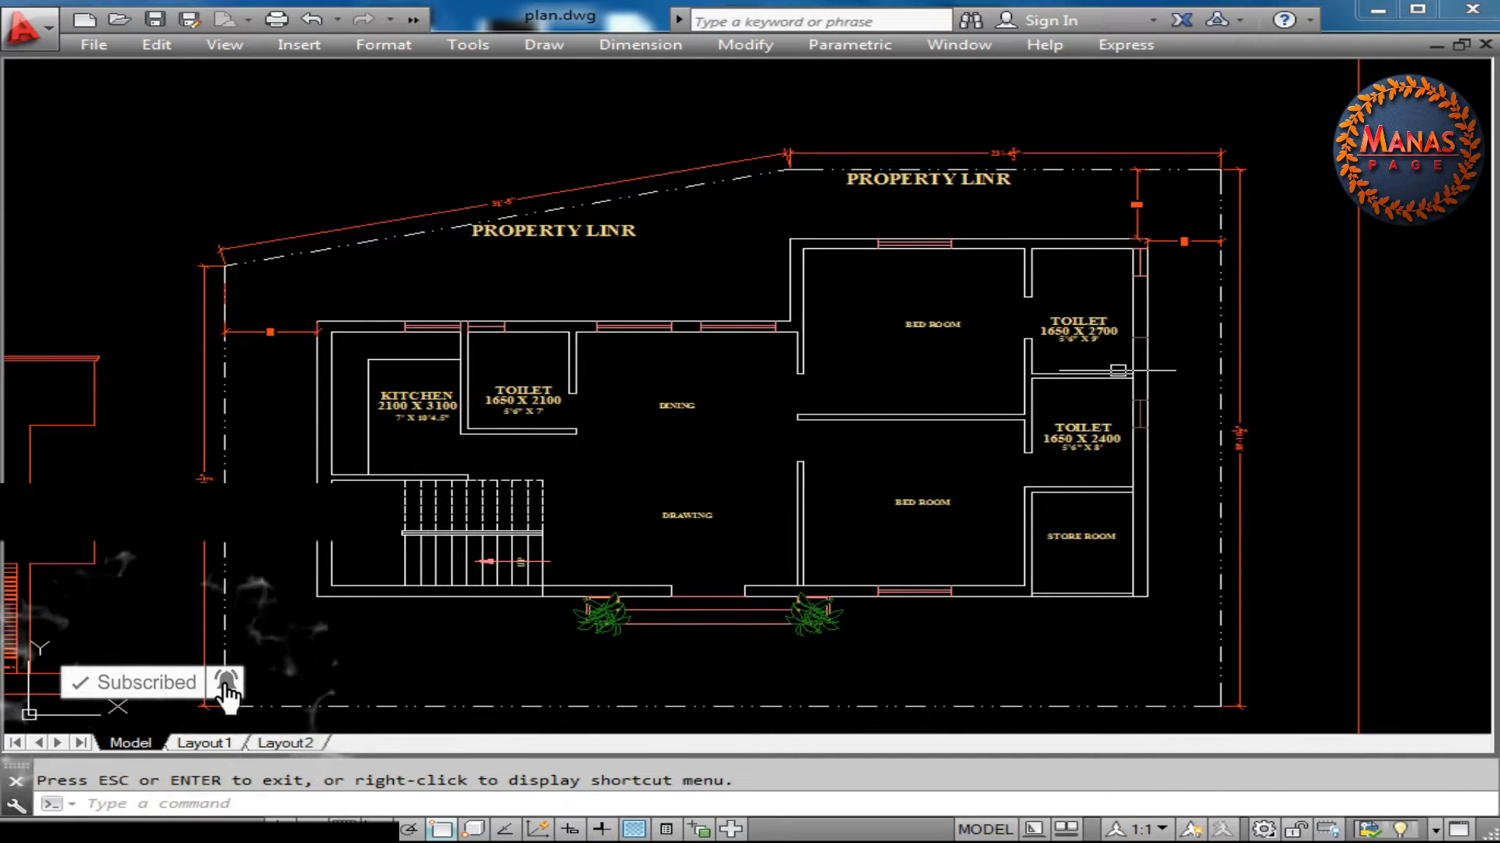
Highlight the size label of the ground-floor toilet next to the kitchen, and clear the selection
{"action": "scroll", "coordinate": [473, 410], "scroll_direction": "up", "scroll_amount": 4}
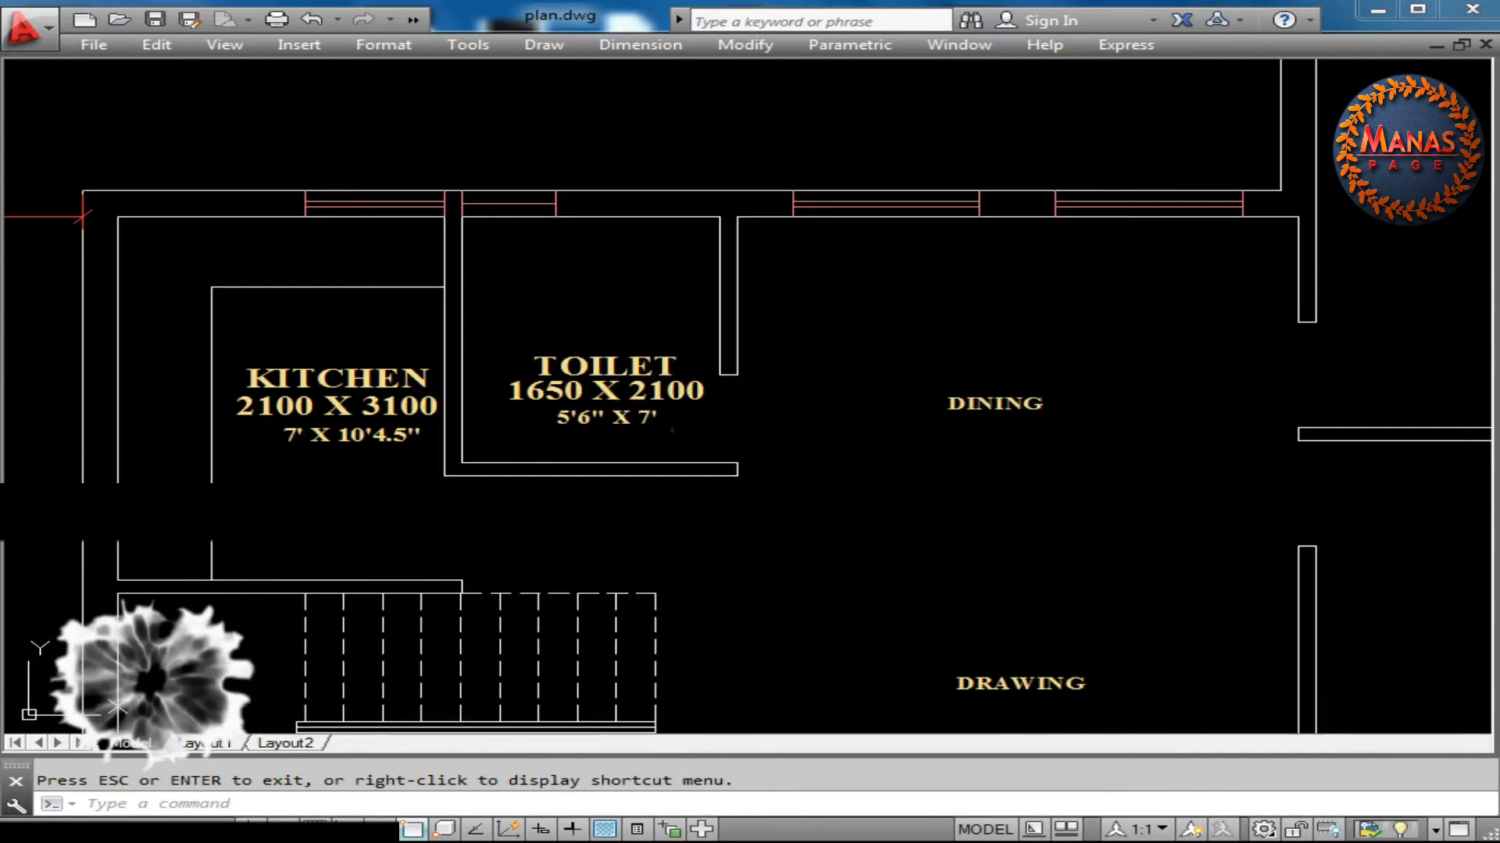
{"action": "left_click", "coordinate": [672, 322]}
{"action": "left_click", "coordinate": [542, 428]}
{"action": "scroll", "coordinate": [469, 437], "scroll_direction": "down", "scroll_amount": 2}
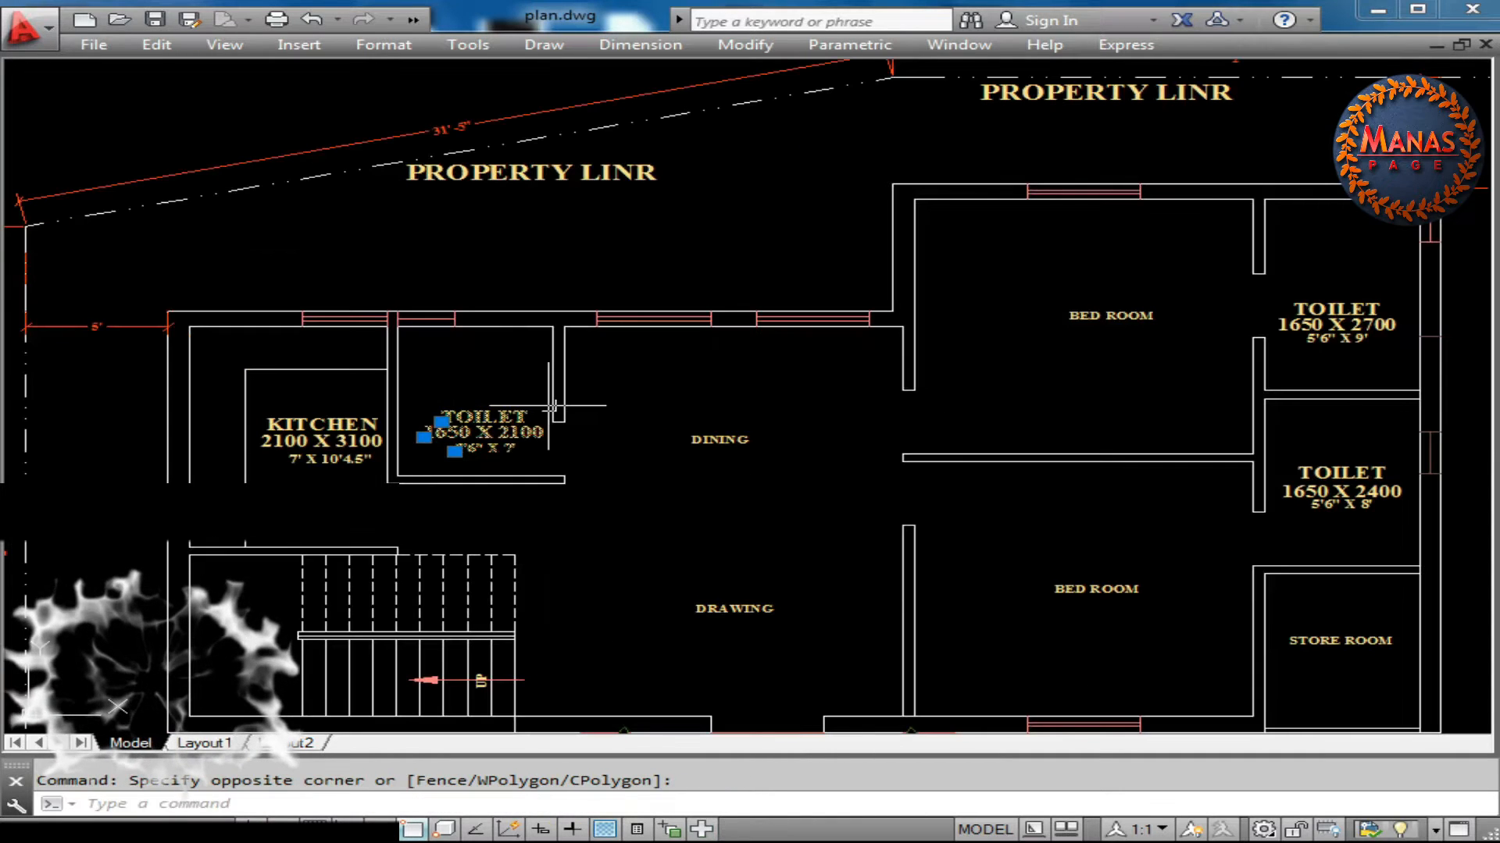
{"action": "key", "text": "Escape"}
{"action": "scroll", "coordinate": [334, 460], "scroll_direction": "up", "scroll_amount": 2}
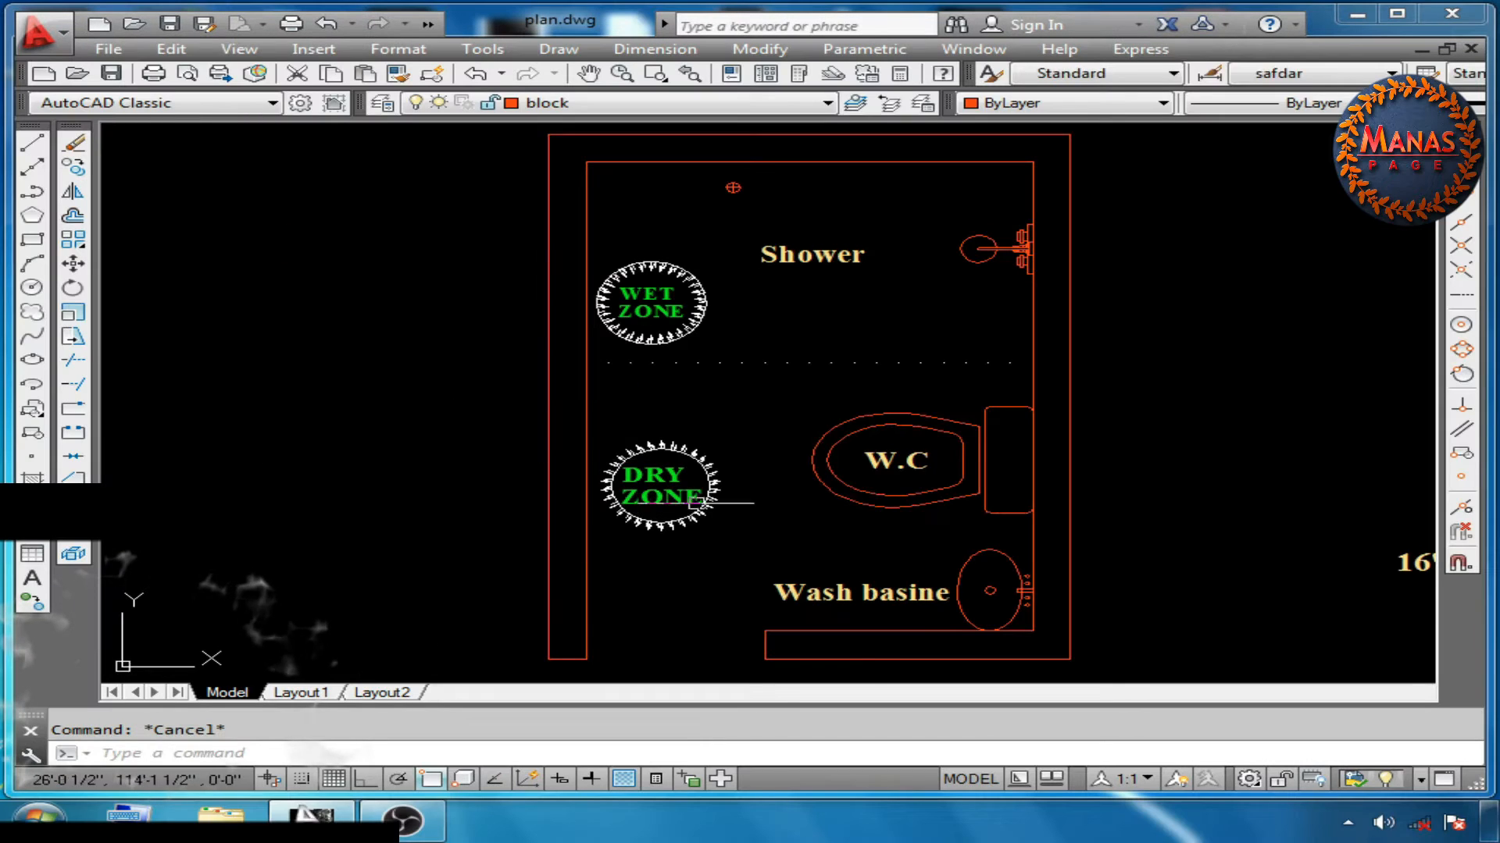
Highlight the W.C. and wash basin in the dry zone of the sample toilet layout, and clear the selection
{"action": "left_click", "coordinate": [922, 504]}
{"action": "left_click", "coordinate": [979, 556]}
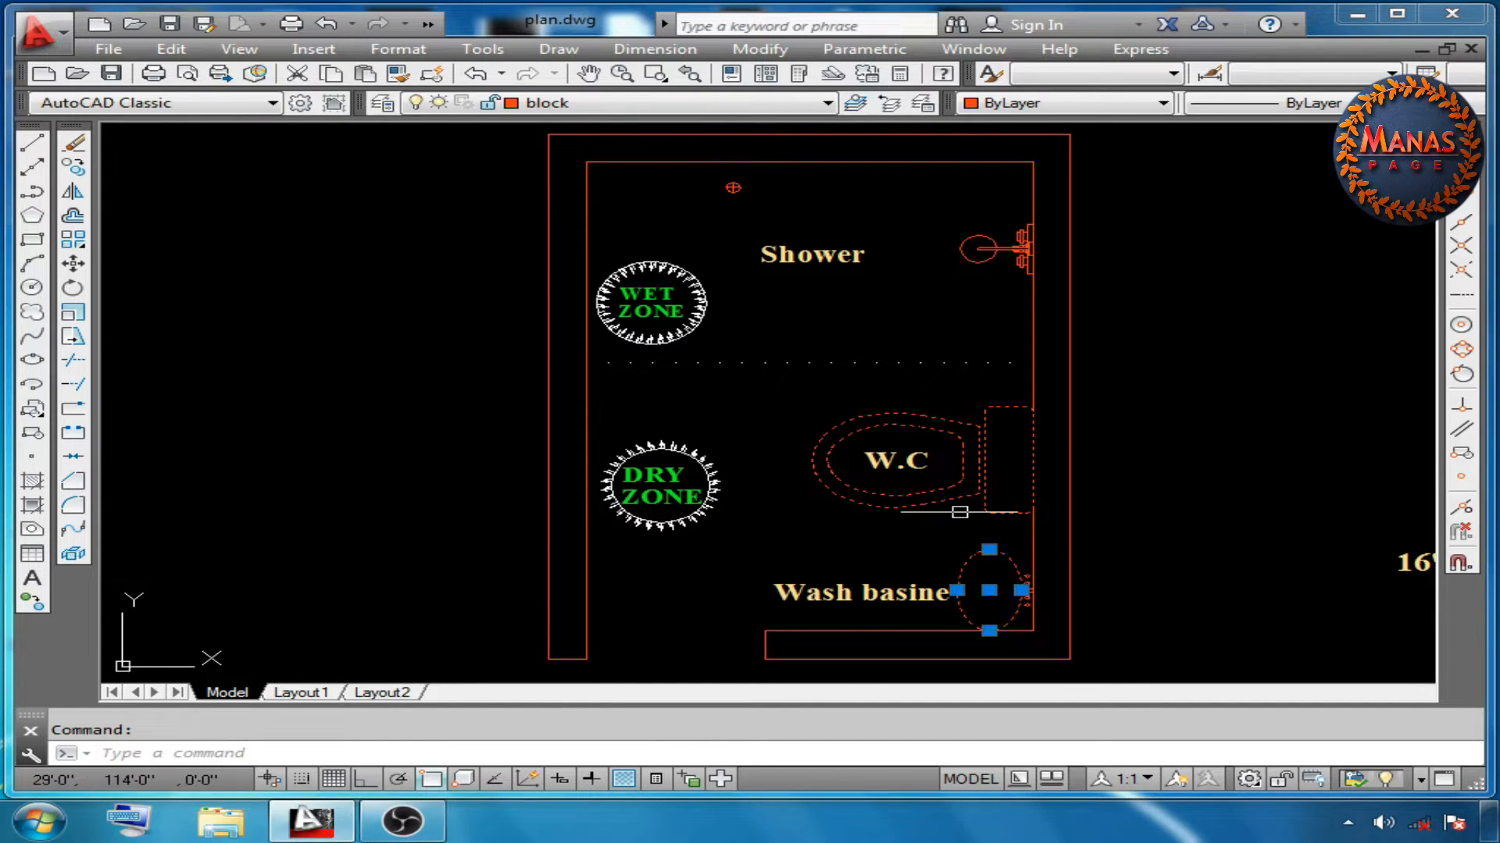
{"action": "key", "text": "Escape"}
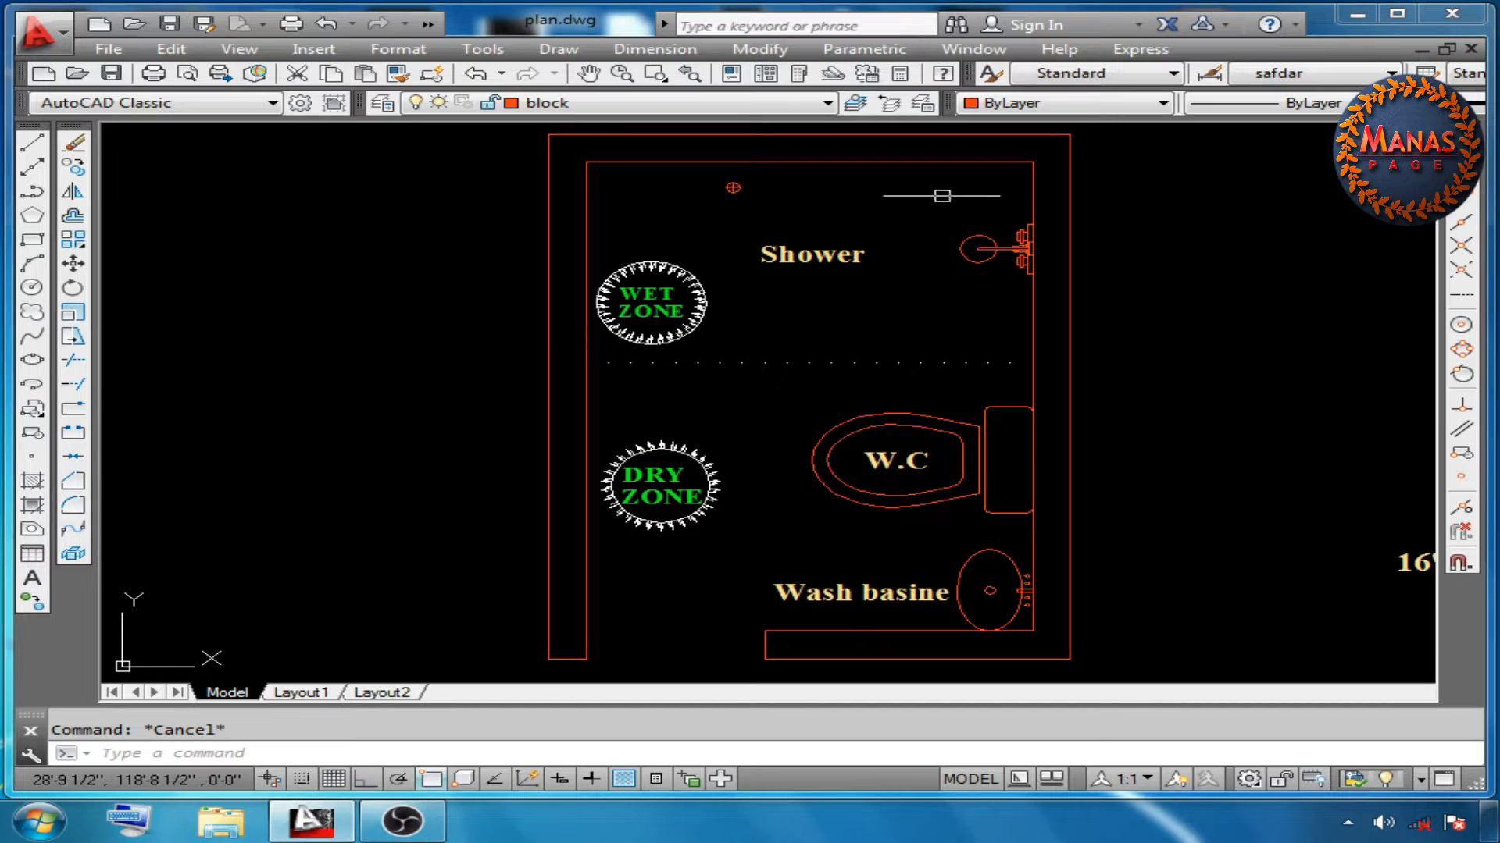
Highlight the curved glass front of the corner shower enclosure and its reference photo in the wet zone of the second sample toilet
{"action": "middle_click_drag", "start_coordinate": [928, 270], "coordinate": [908, 288]}
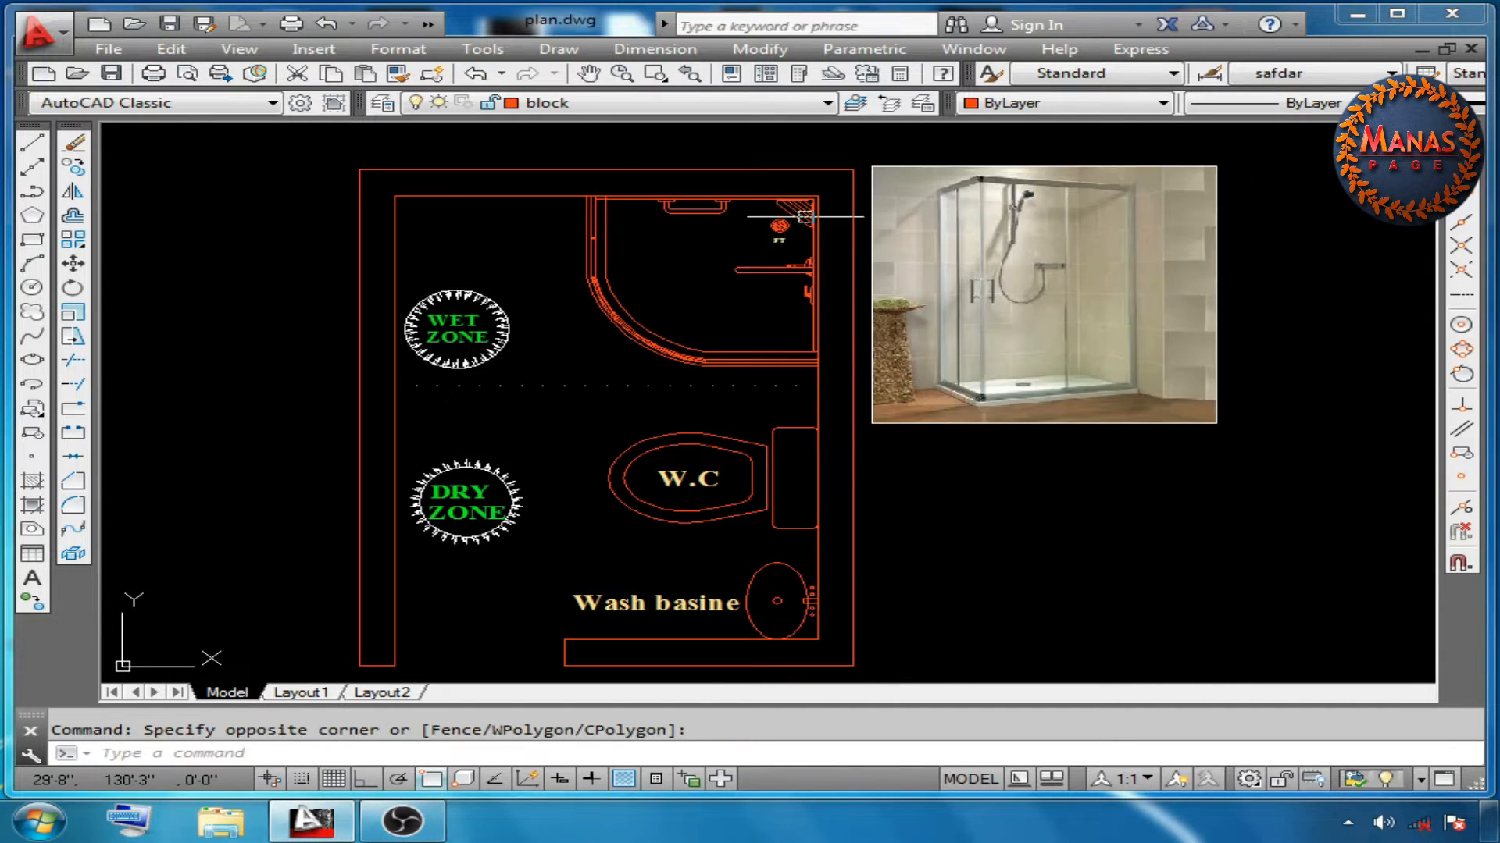
{"action": "key", "text": "Escape"}
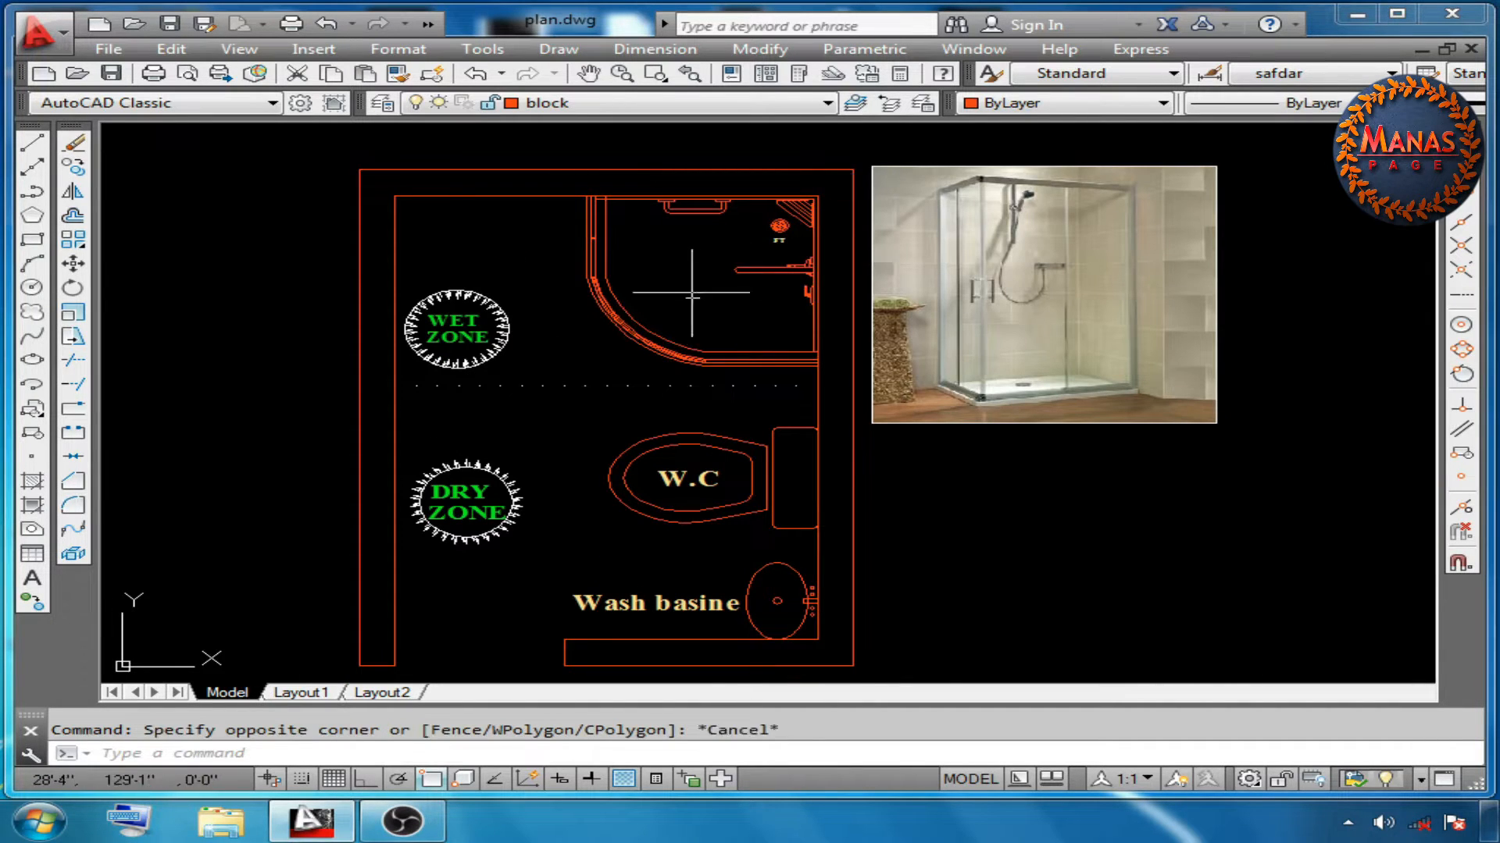
{"action": "left_click", "coordinate": [687, 287]}
{"action": "left_click", "coordinate": [589, 353]}
{"action": "left_click", "coordinate": [1299, 336]}
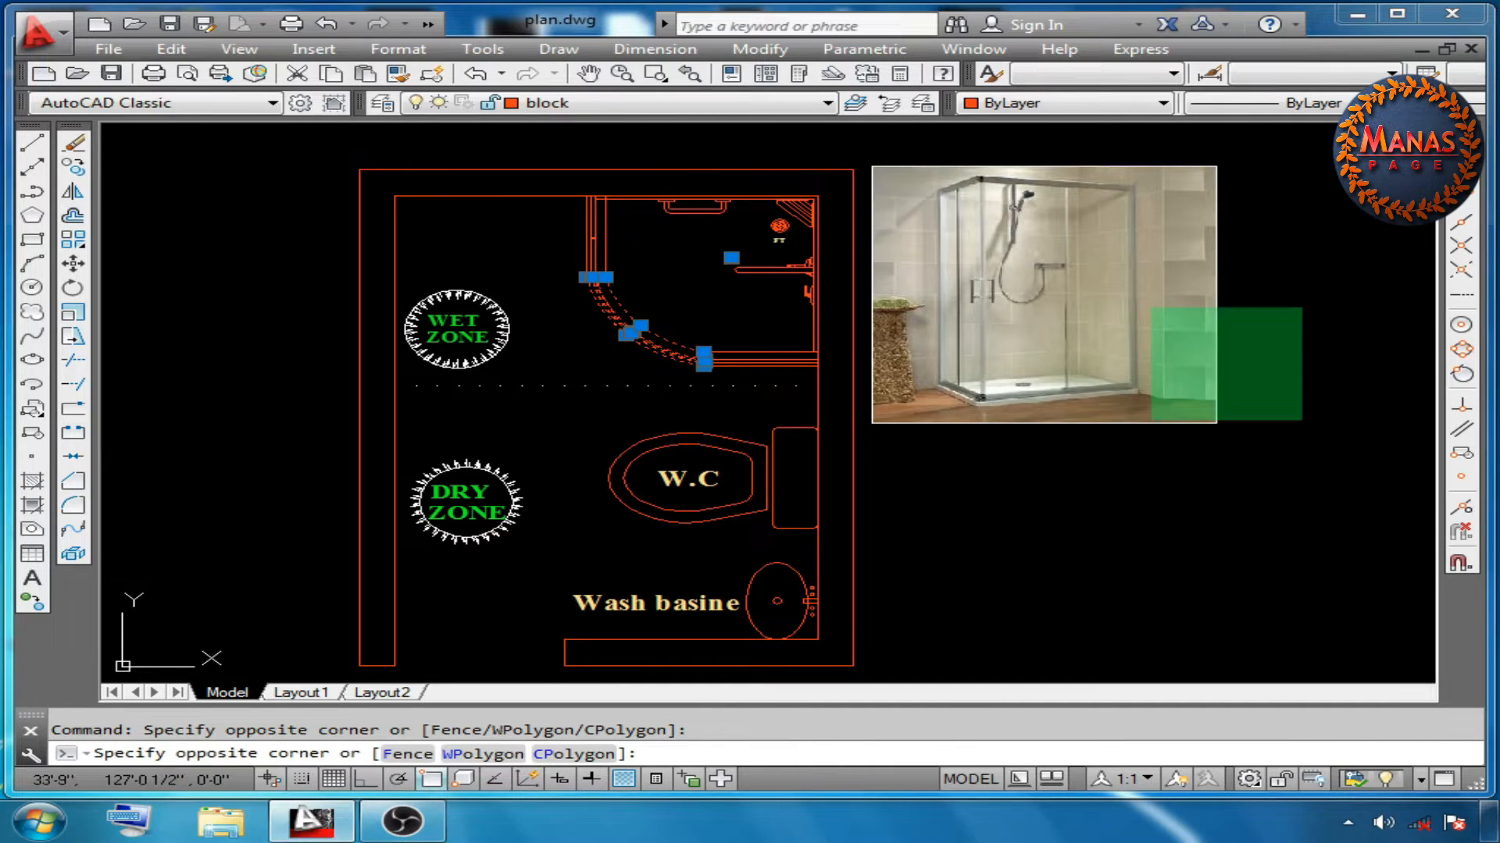
{"action": "left_click", "coordinate": [1116, 492]}
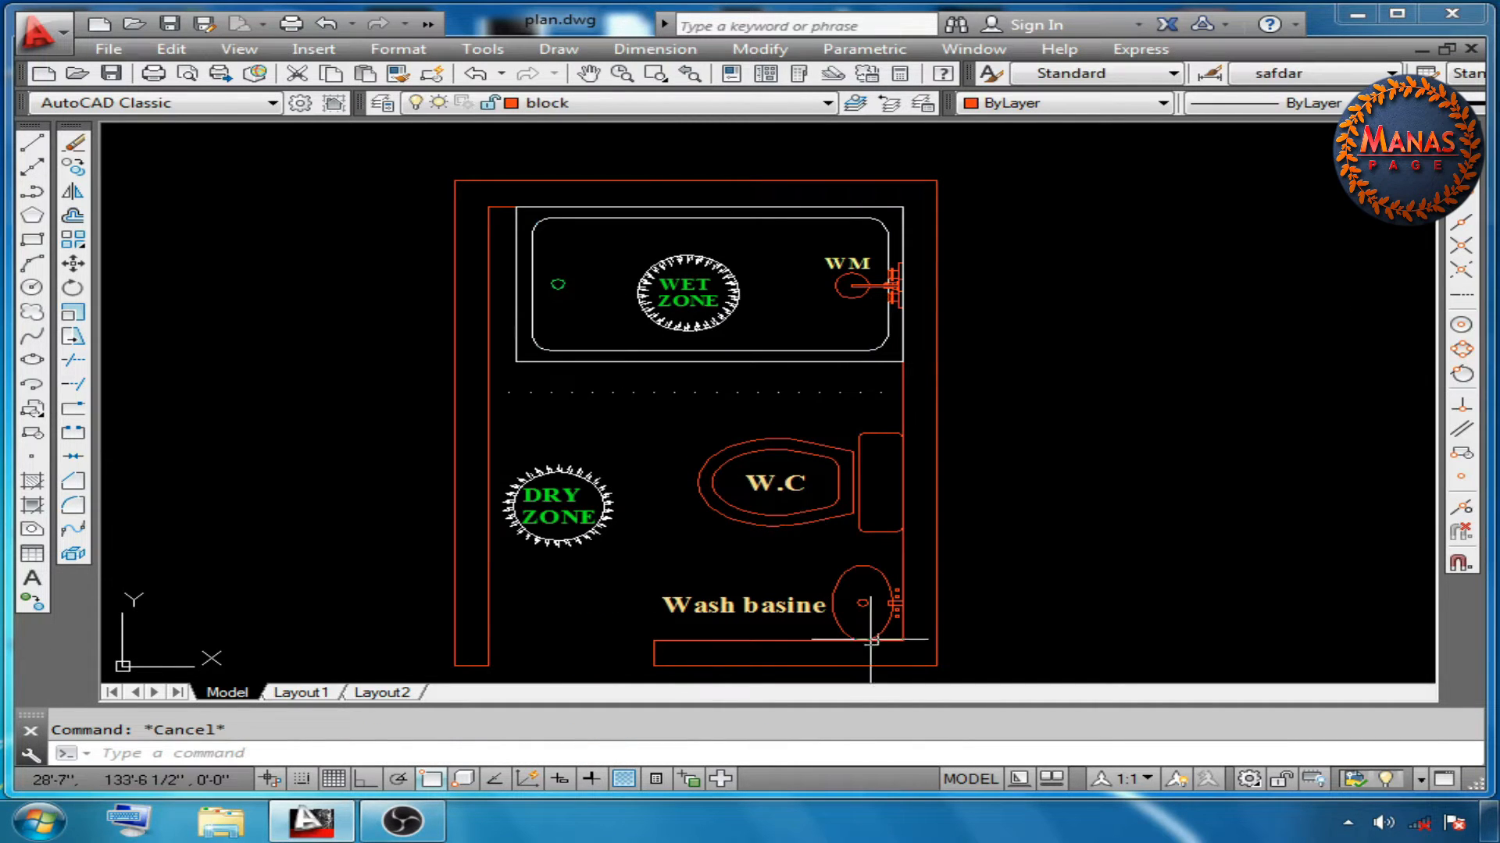
Compare the three sample toilet layouts' wet zones, and highlight the W.C. and wash basin in the first one's dry zone
{"action": "left_click", "coordinate": [761, 361]}
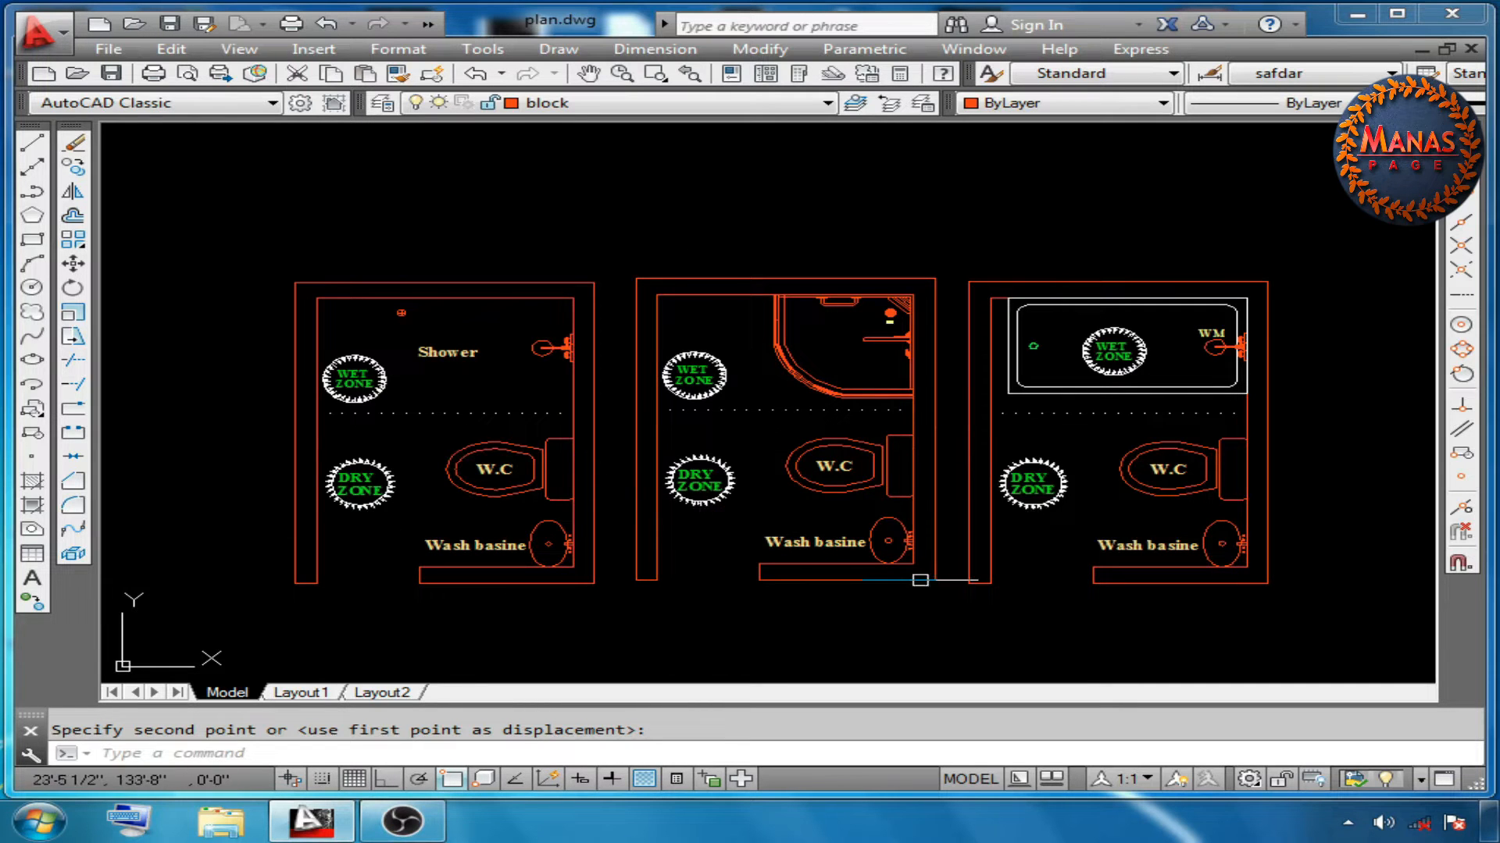
{"action": "scroll", "coordinate": [928, 317], "scroll_direction": "up", "scroll_amount": 2}
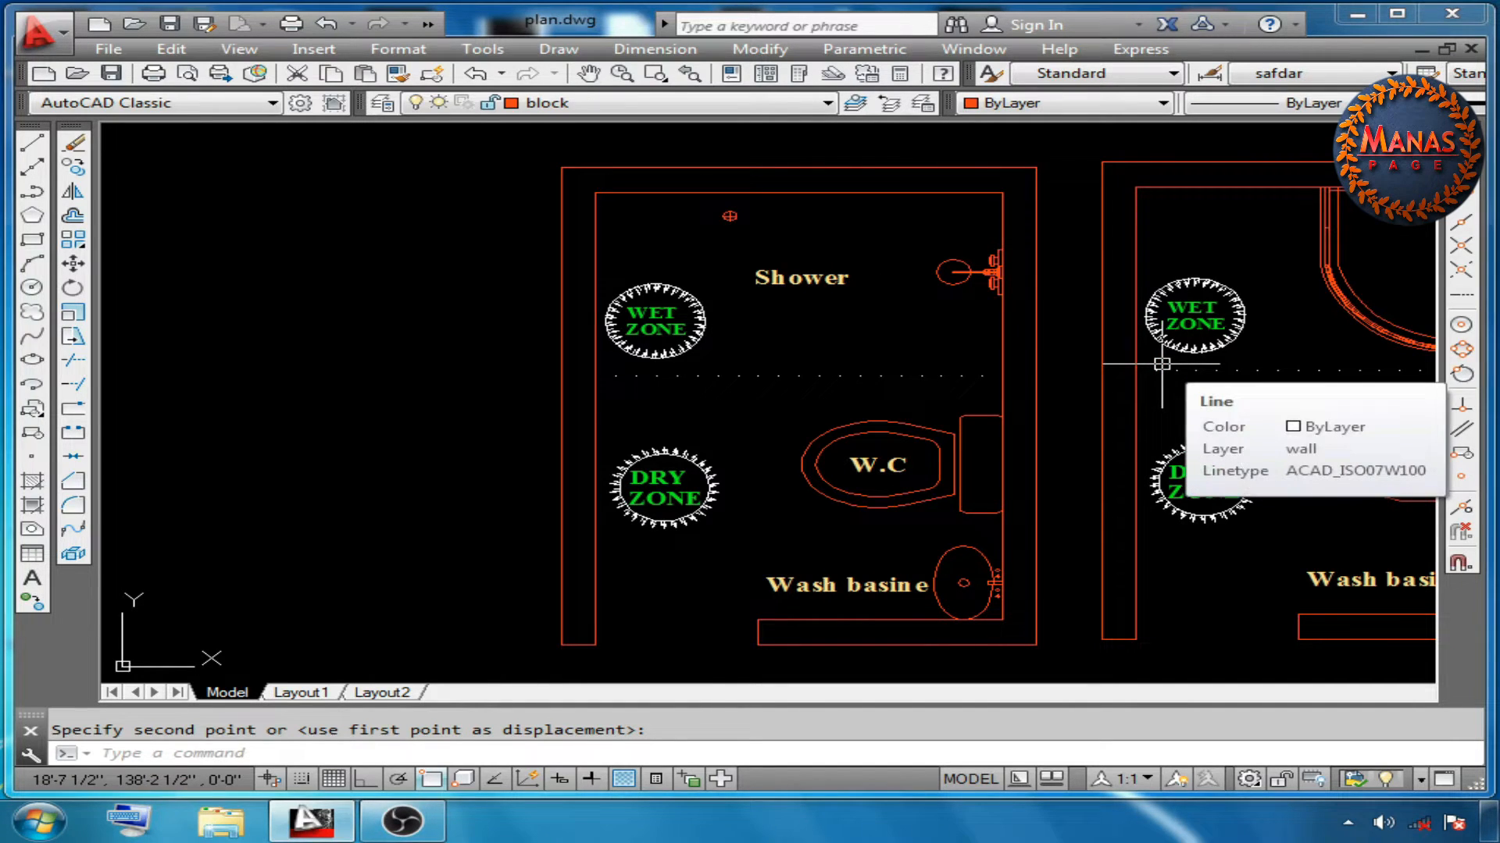
{"action": "key", "text": "Escape"}
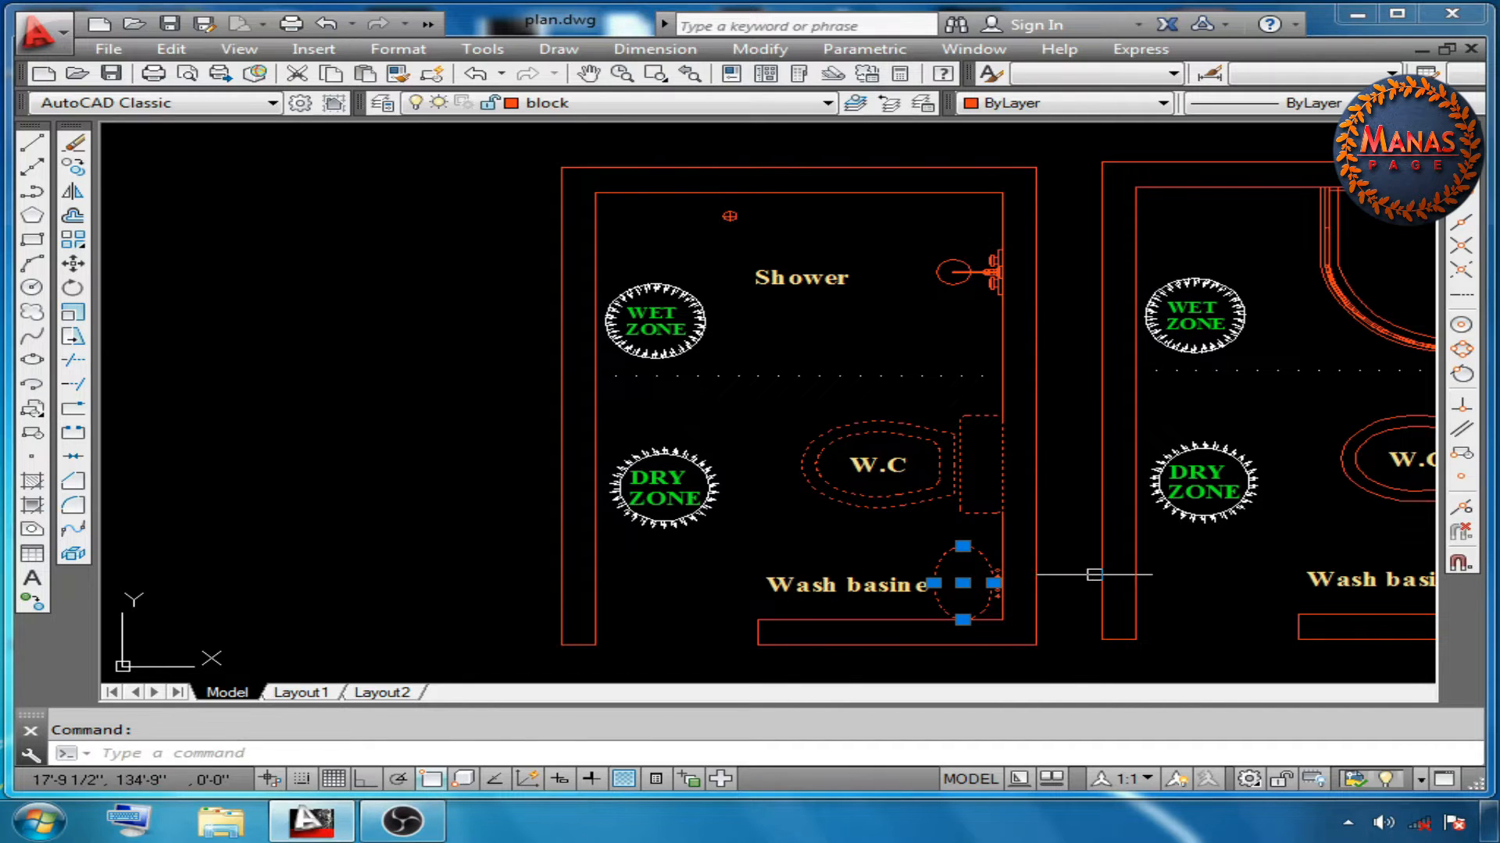
{"action": "key", "text": "Delete"}
{"action": "mouse_move", "coordinate": [847, 679]}
{"action": "middle_mouse_down"}
{"action": "mouse_move", "coordinate": [847, 414]}
{"action": "mouse_move", "coordinate": [913, 168]}
{"action": "middle_mouse_up"}
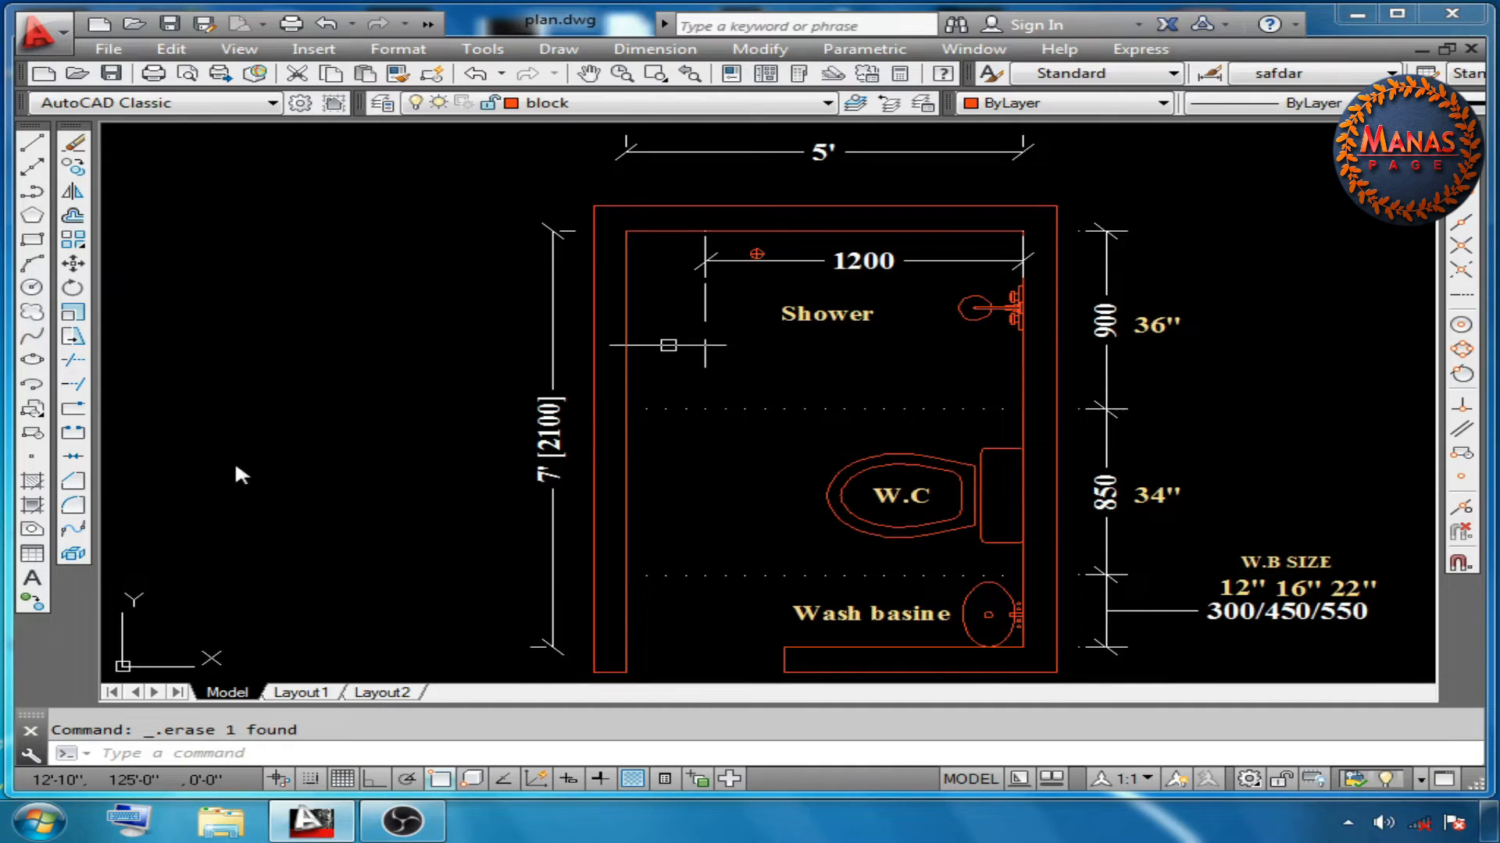
Highlight the dotted line separating the shower from the W.C. in the dimensioned toilet layout, and clear the selection
{"action": "scroll", "coordinate": [668, 345], "scroll_direction": "up", "scroll_amount": 1}
{"action": "left_click", "coordinate": [770, 392]}
{"action": "left_click", "coordinate": [873, 386]}
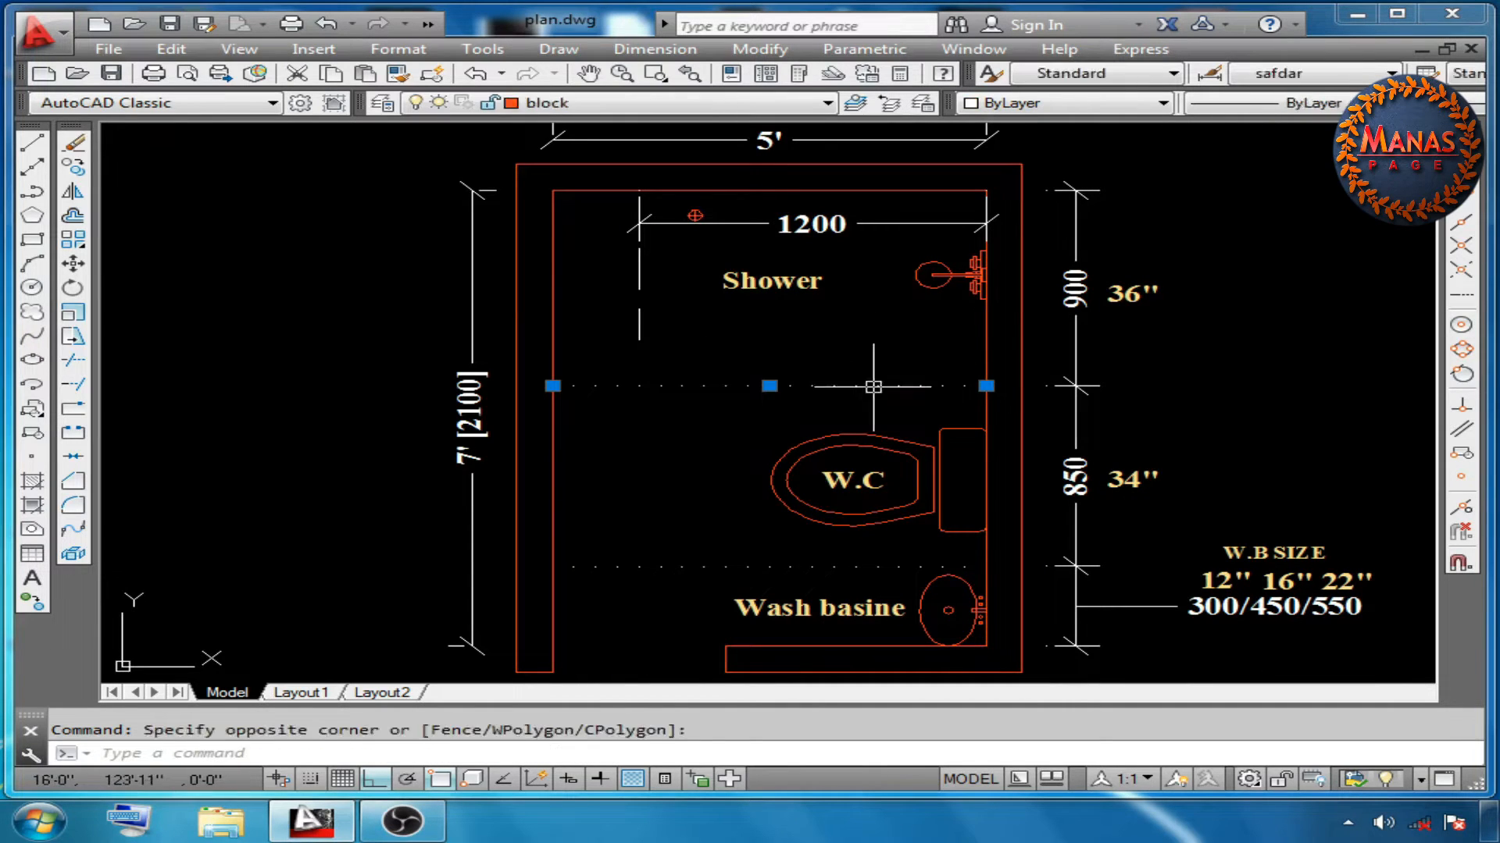
{"action": "left_click", "coordinate": [922, 359]}
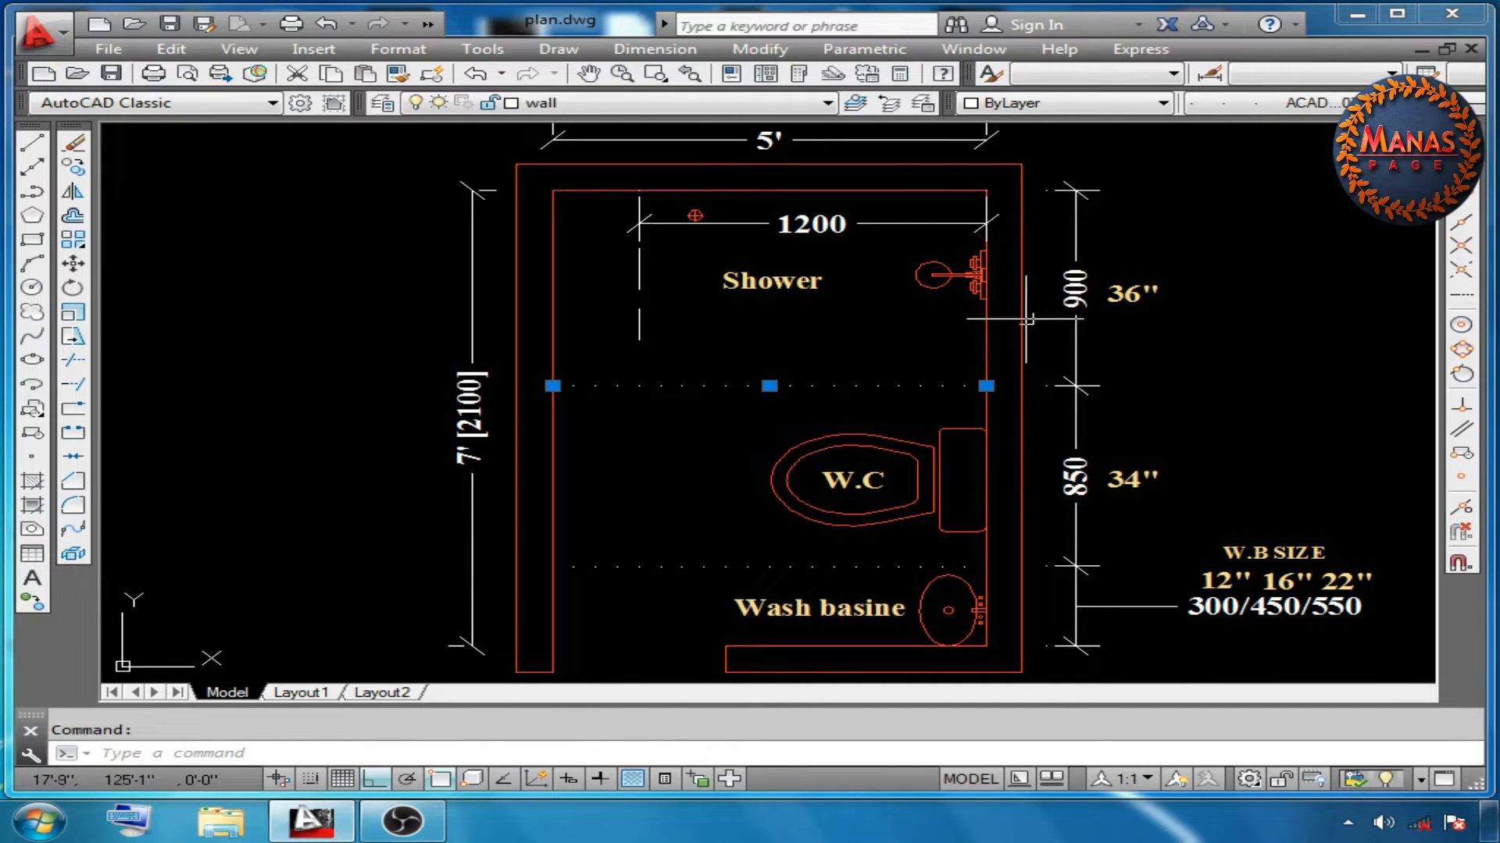
{"action": "key", "text": "Escape"}
Highlight the dotted lines bounding the W.C. space and the wall edge below the wash basin, and clear the selection
{"action": "left_click", "coordinate": [726, 365]}
{"action": "left_click", "coordinate": [643, 623]}
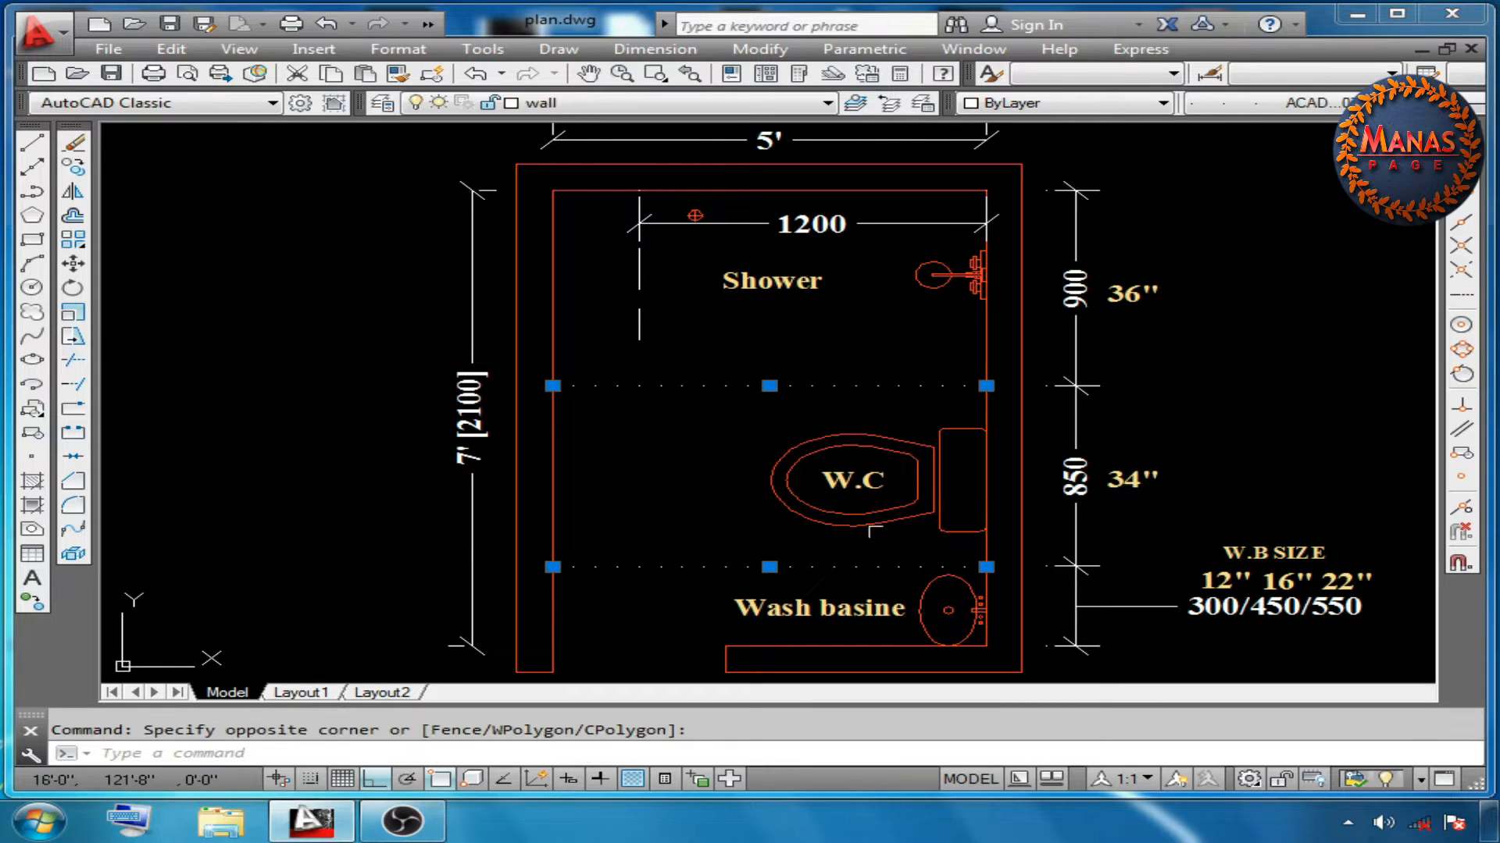
{"action": "left_click", "coordinate": [870, 625]}
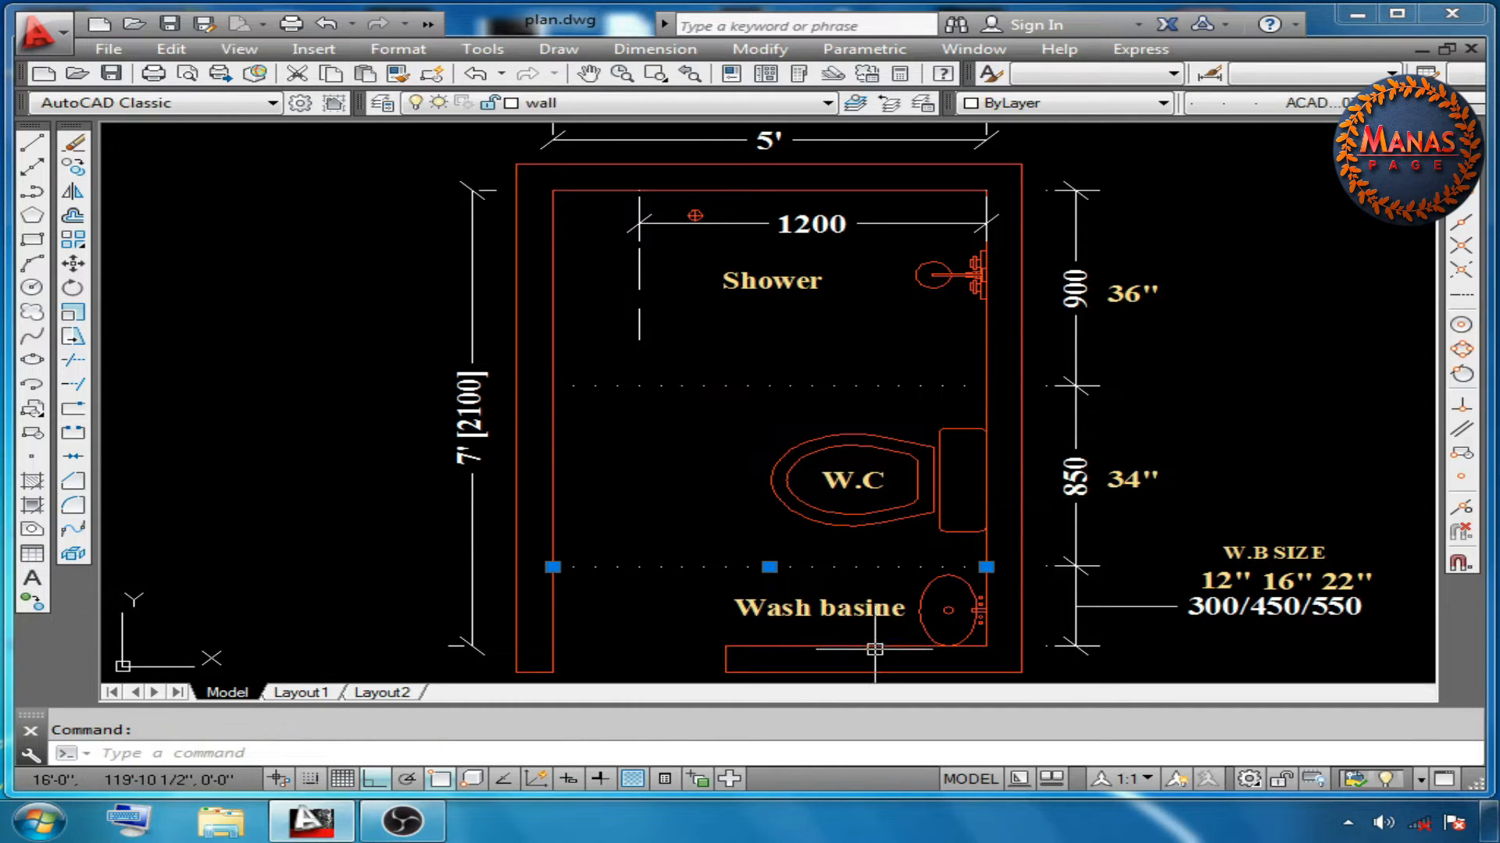
{"action": "left_click", "coordinate": [876, 646]}
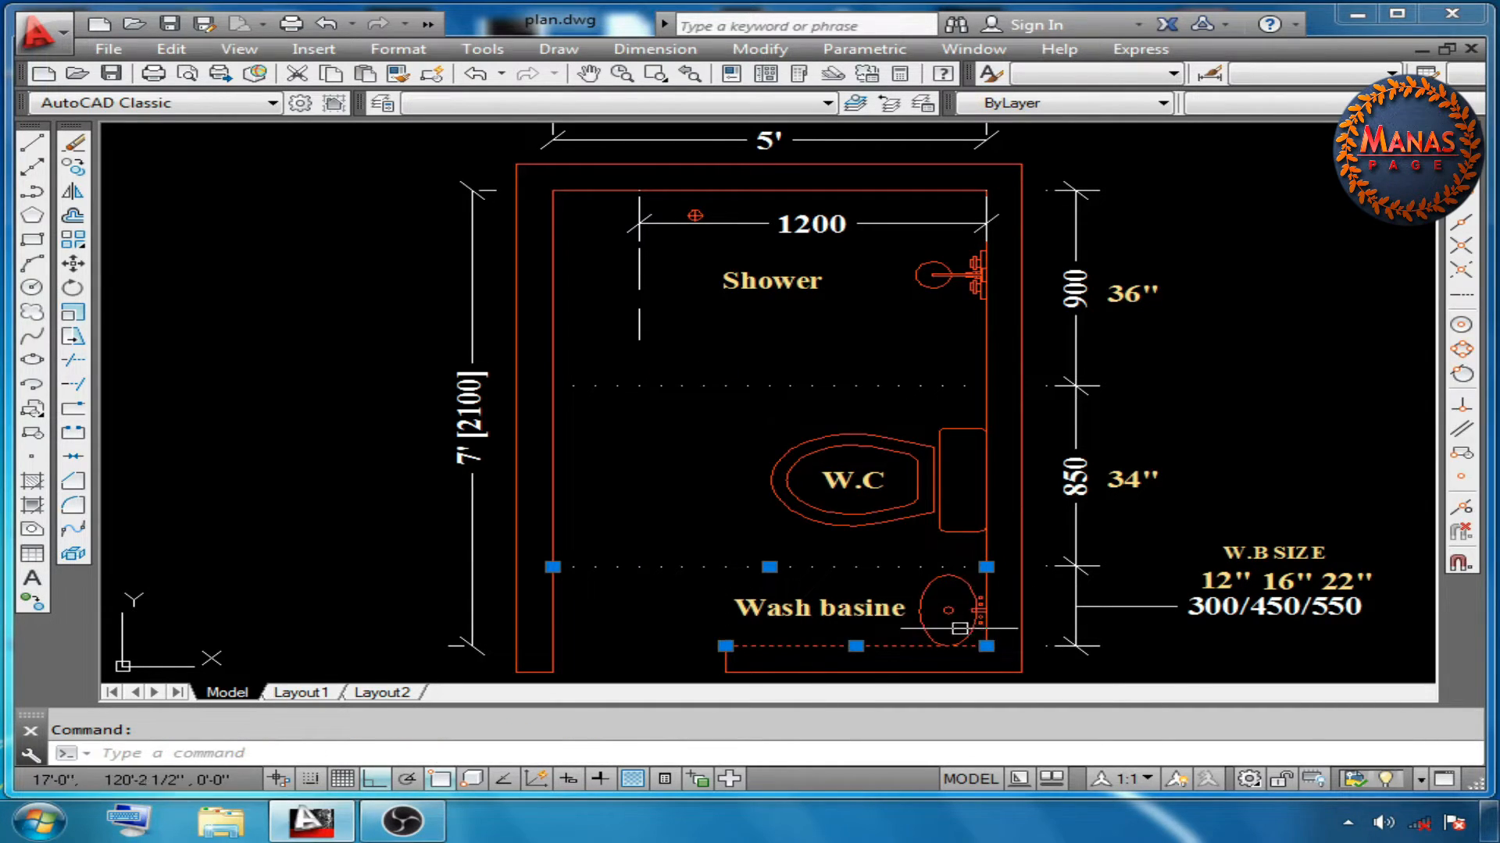
{"action": "key", "text": "Escape"}
Highlight the wash basin symbol, check it against the W.B SIZE note, and clear the selection
{"action": "middle_click_drag", "start_coordinate": [949, 613], "coordinate": [939, 584]}
{"action": "left_click", "coordinate": [926, 610]}
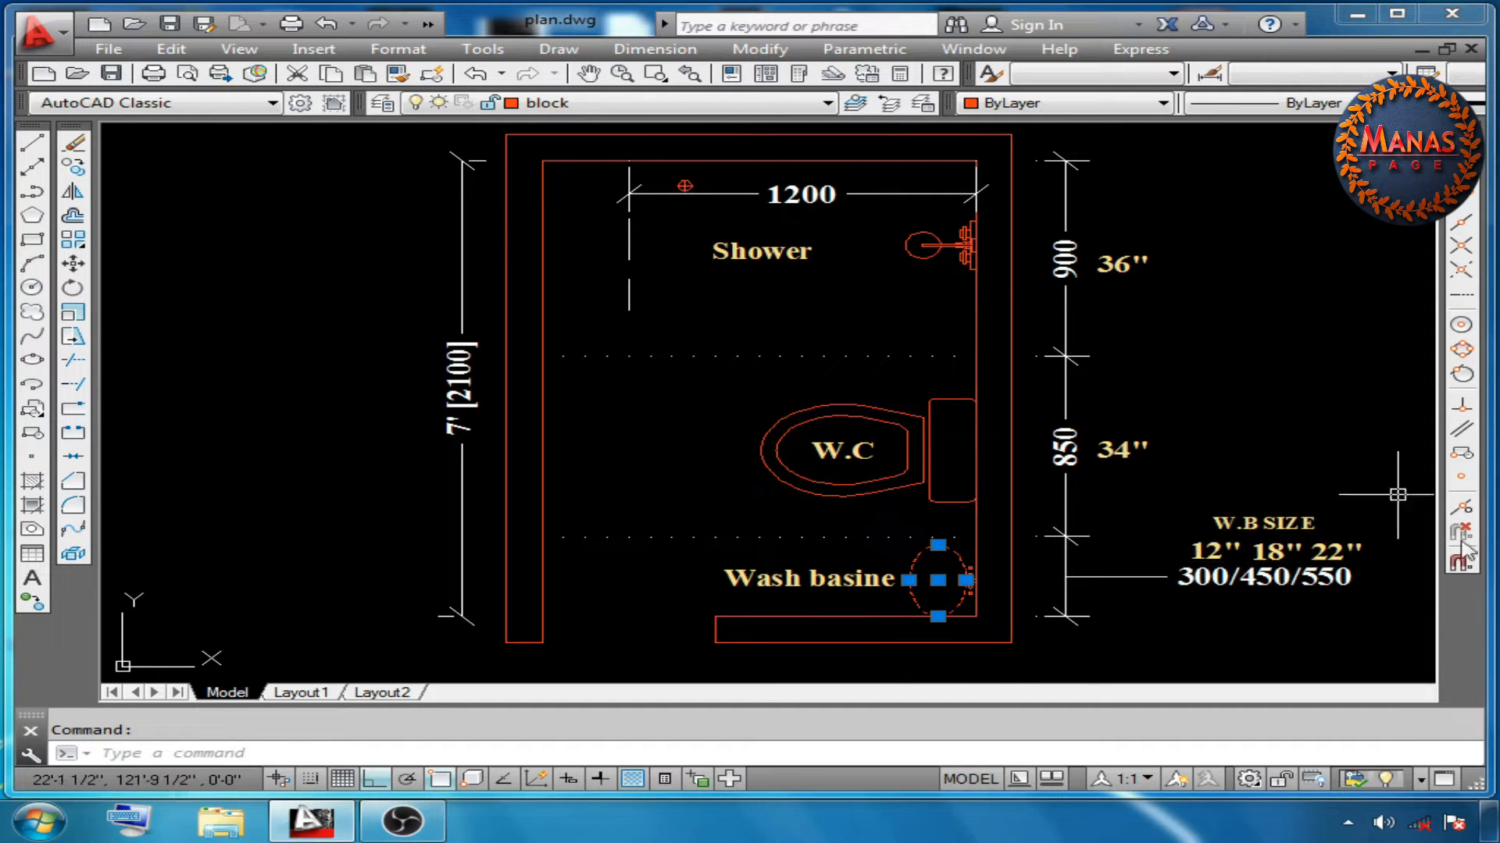
{"action": "middle_click_drag", "start_coordinate": [1340, 556], "coordinate": [1350, 585]}
{"action": "key", "text": "Escape"}
Highlight the dotted line above the wash basin, the wall edge below it, and the basin itself
{"action": "left_click", "coordinate": [894, 567]}
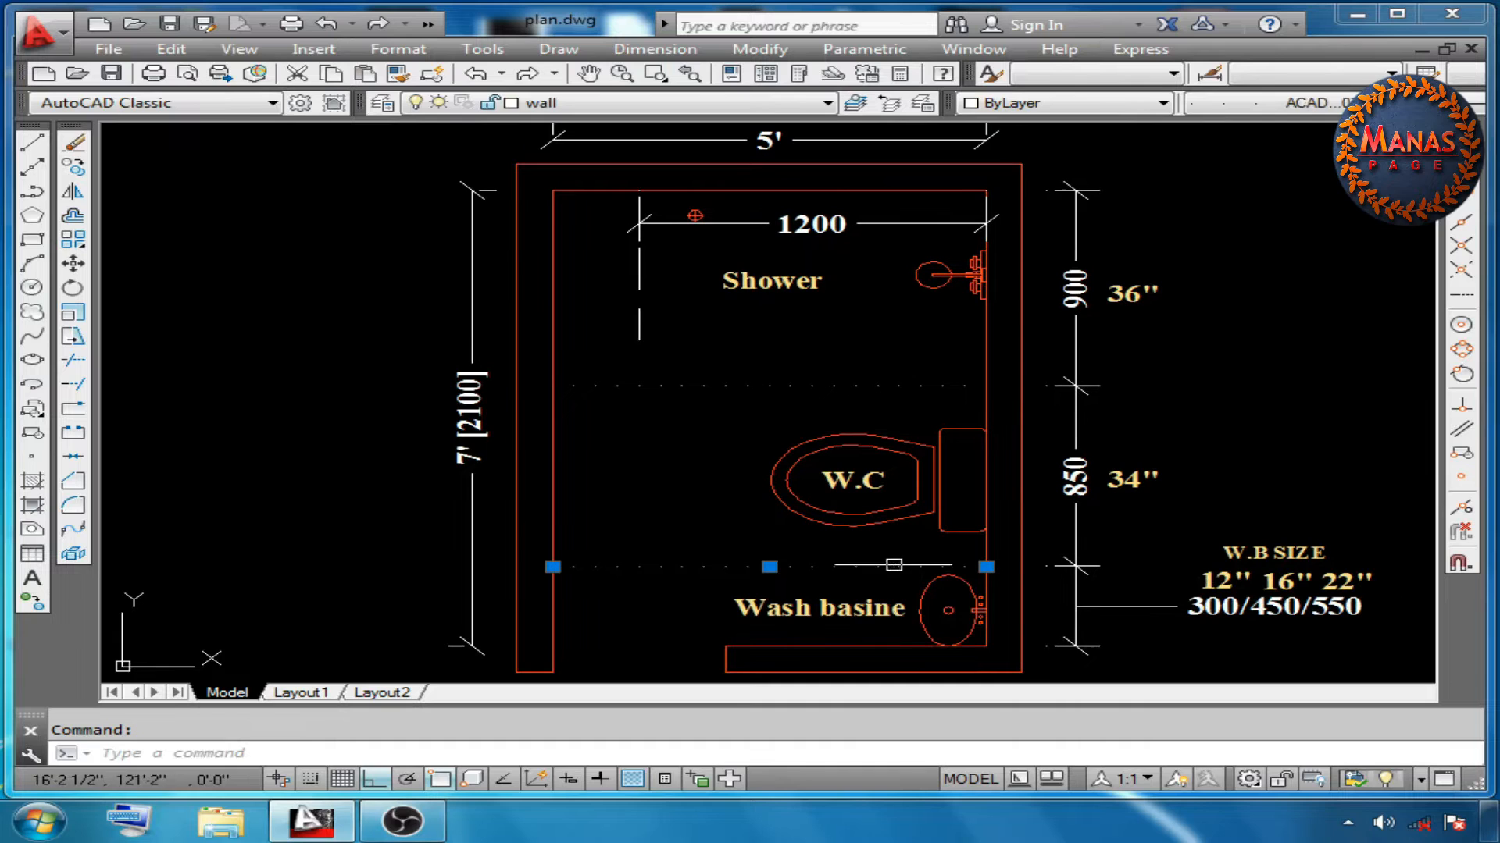
{"action": "left_click", "coordinate": [856, 646]}
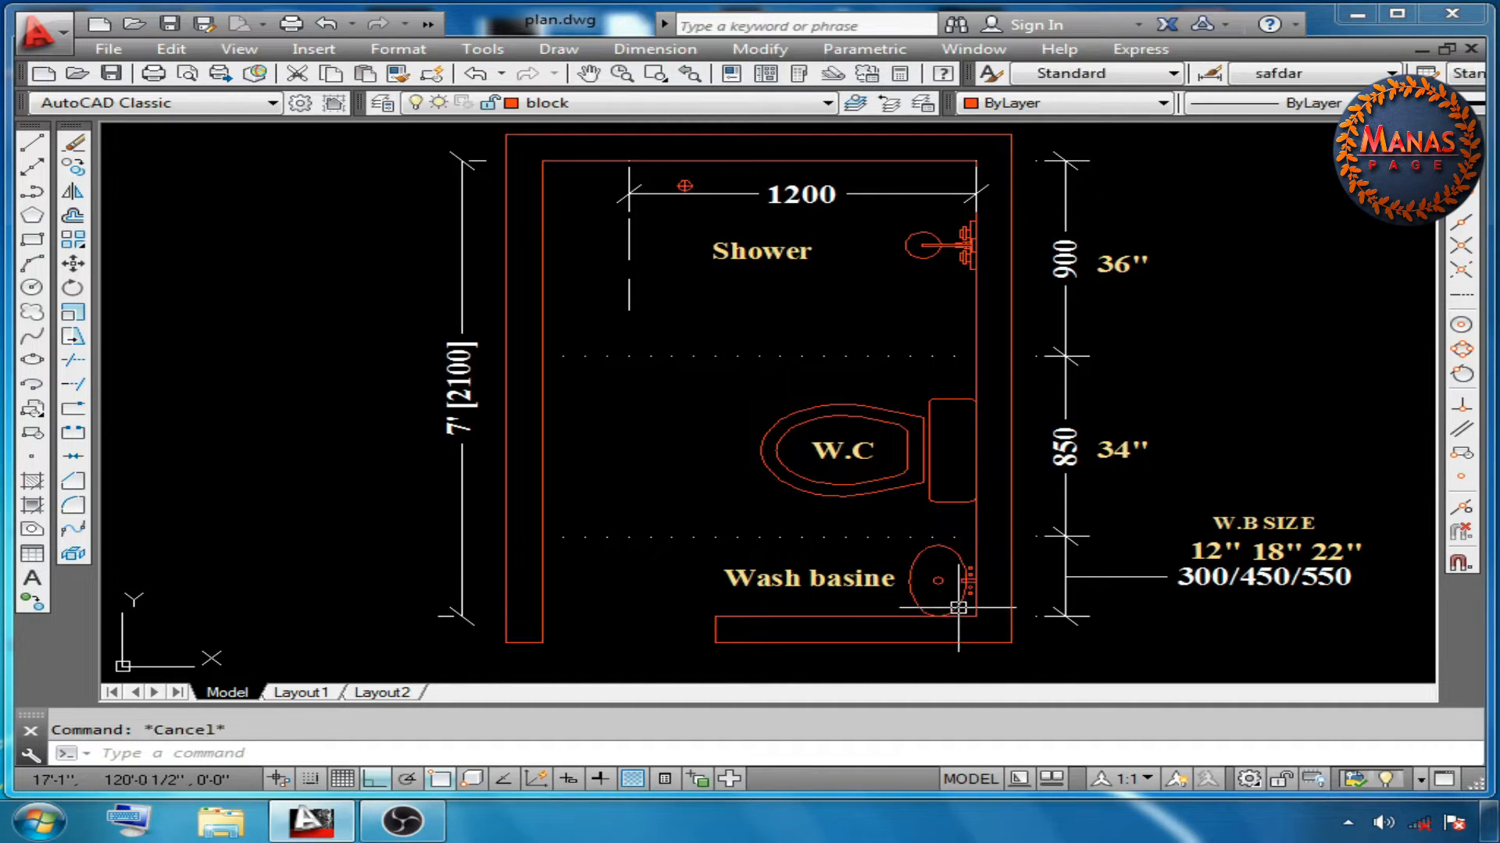
{"action": "left_click", "coordinate": [957, 608]}
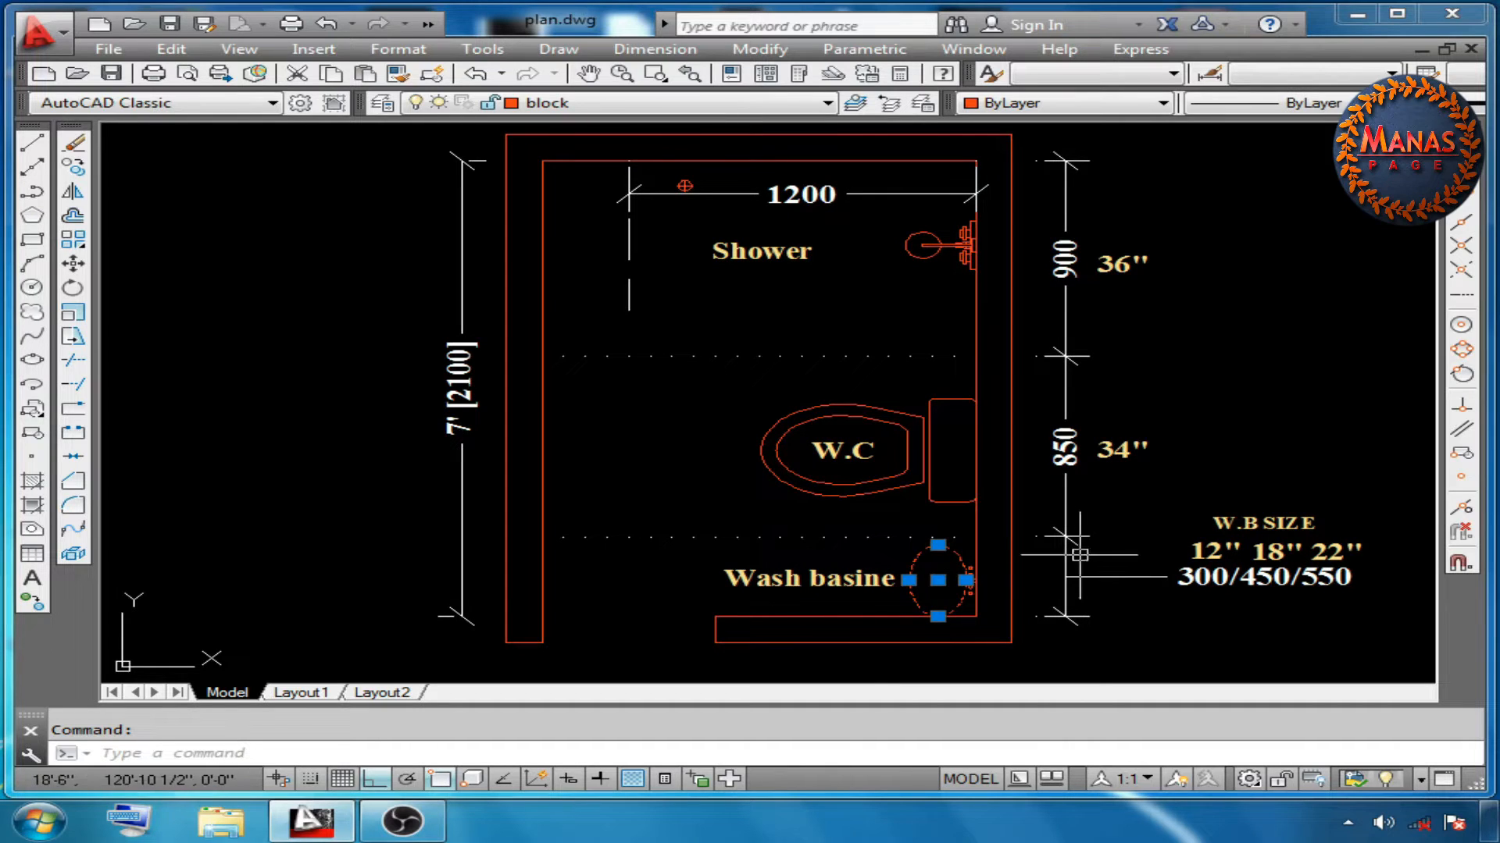
Move the W.C. and its label straight up toward the dotted line below the shower
{"action": "type", "text": "m"}
{"action": "key", "text": "Return"}
{"action": "left_click", "coordinate": [726, 384]}
{"action": "left_click", "coordinate": [1012, 518]}
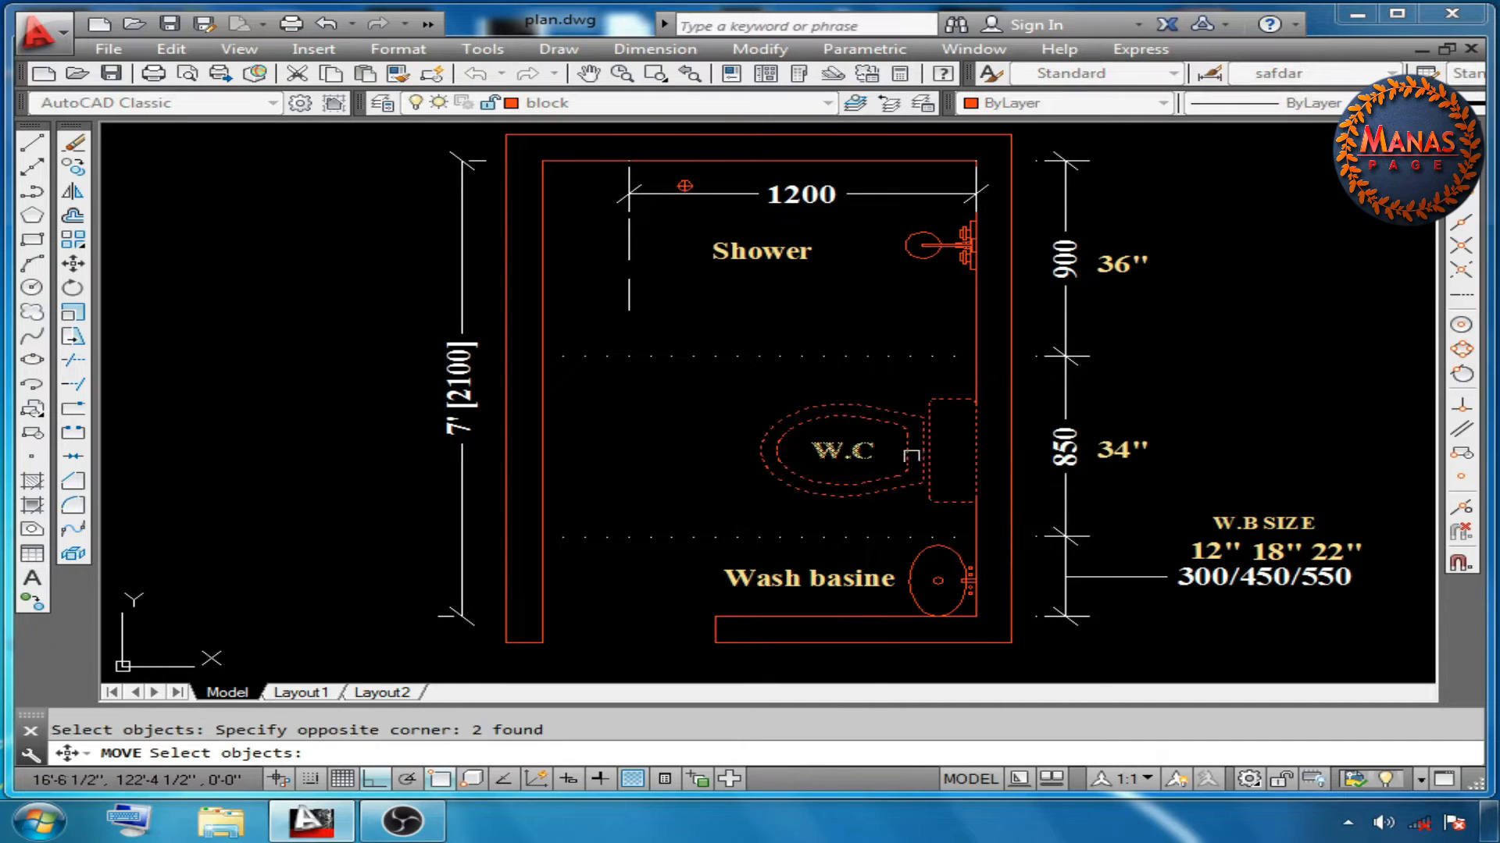
{"action": "key", "text": "Return"}
{"action": "left_click", "coordinate": [734, 451]}
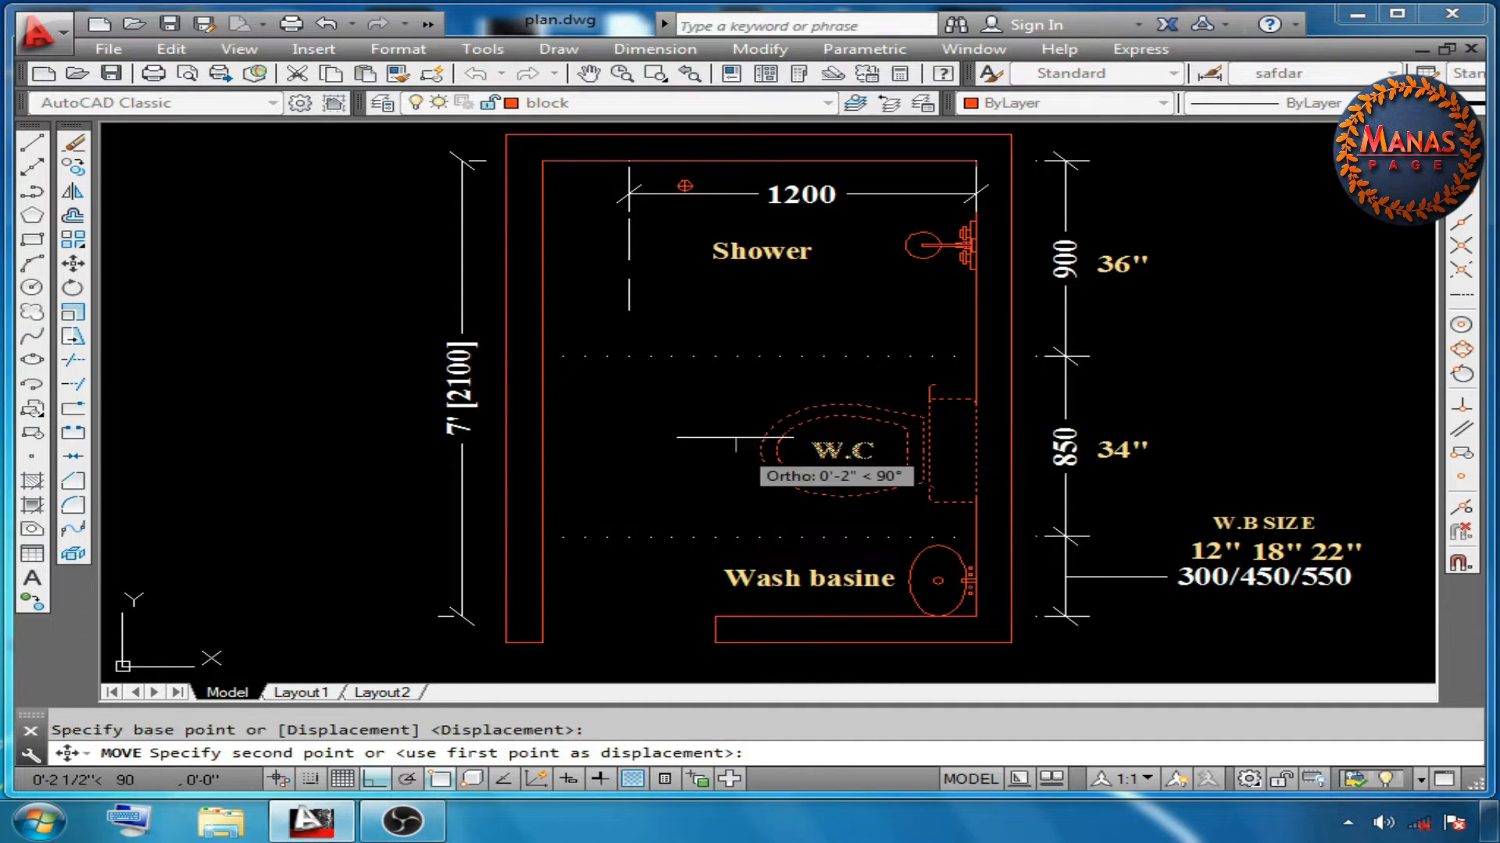
{"action": "left_click", "coordinate": [734, 429]}
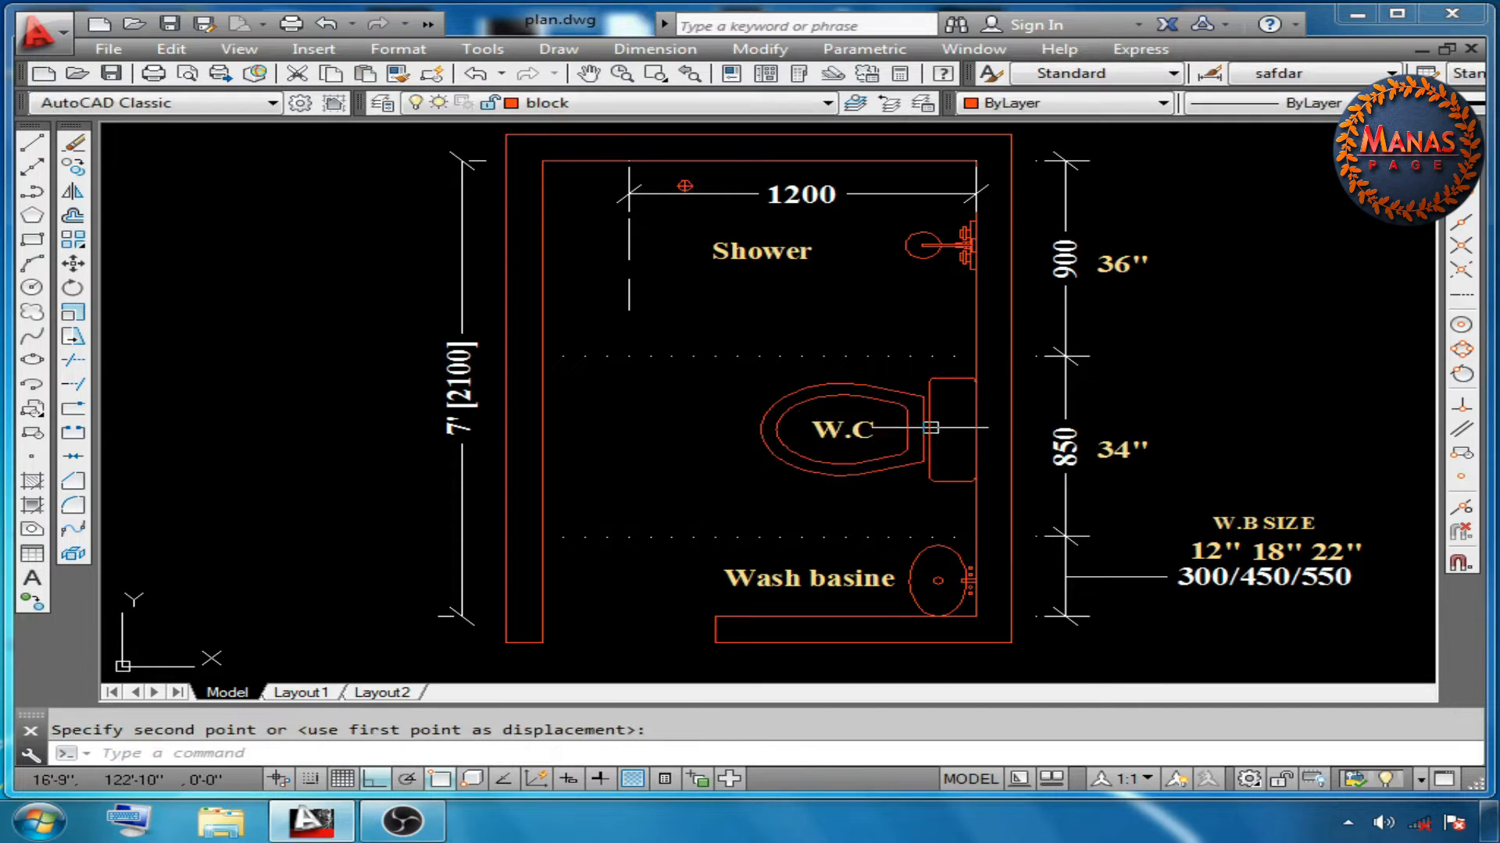
Highlight the inner wall edges above the shower and below the wash basin, and clear the selection
{"action": "key", "text": "Escape"}
{"action": "left_click", "coordinate": [952, 548]}
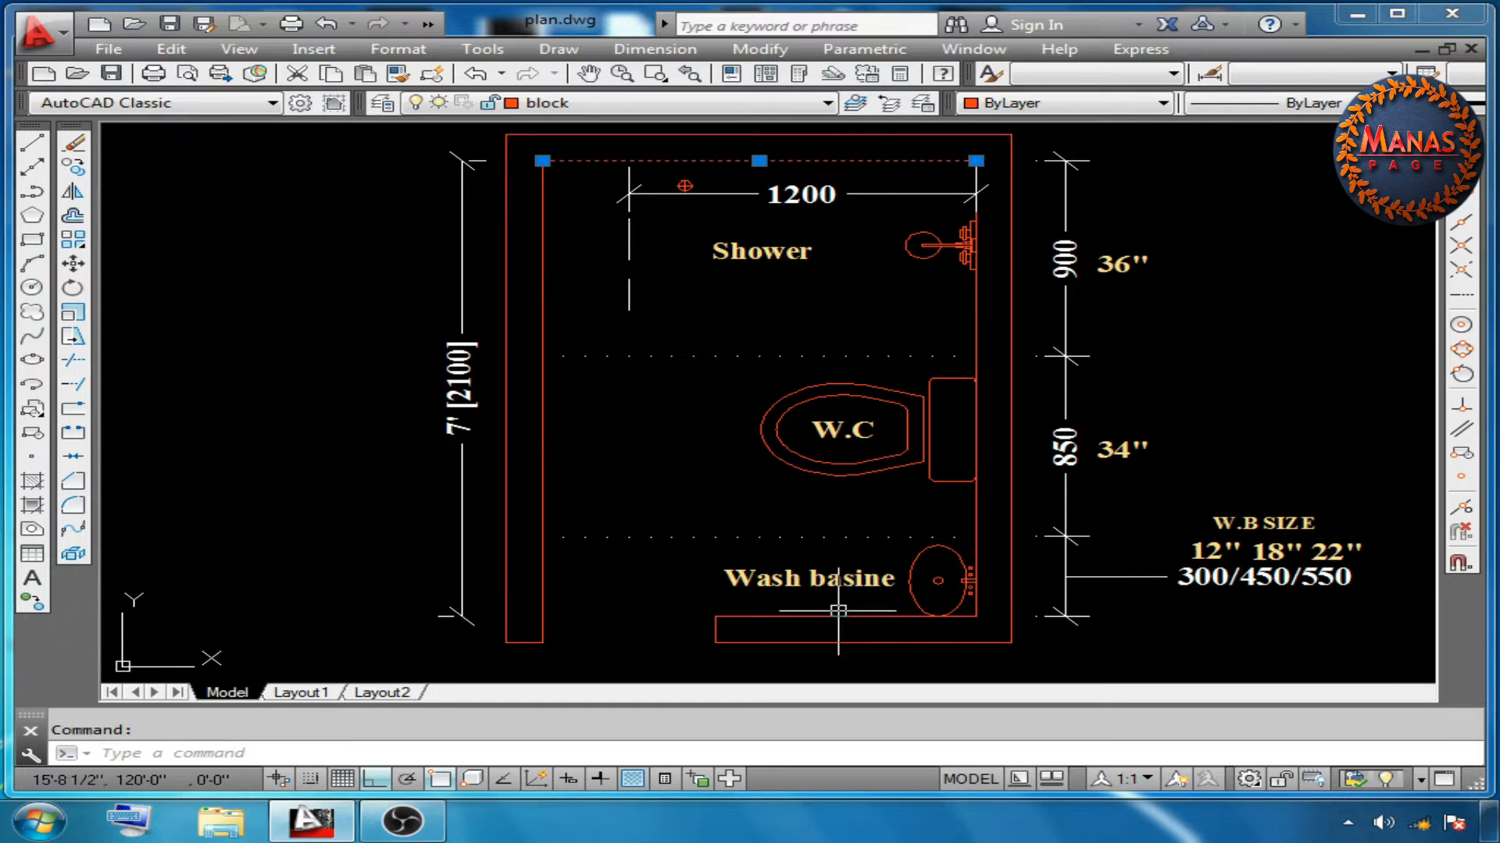
{"action": "left_click", "coordinate": [838, 612]}
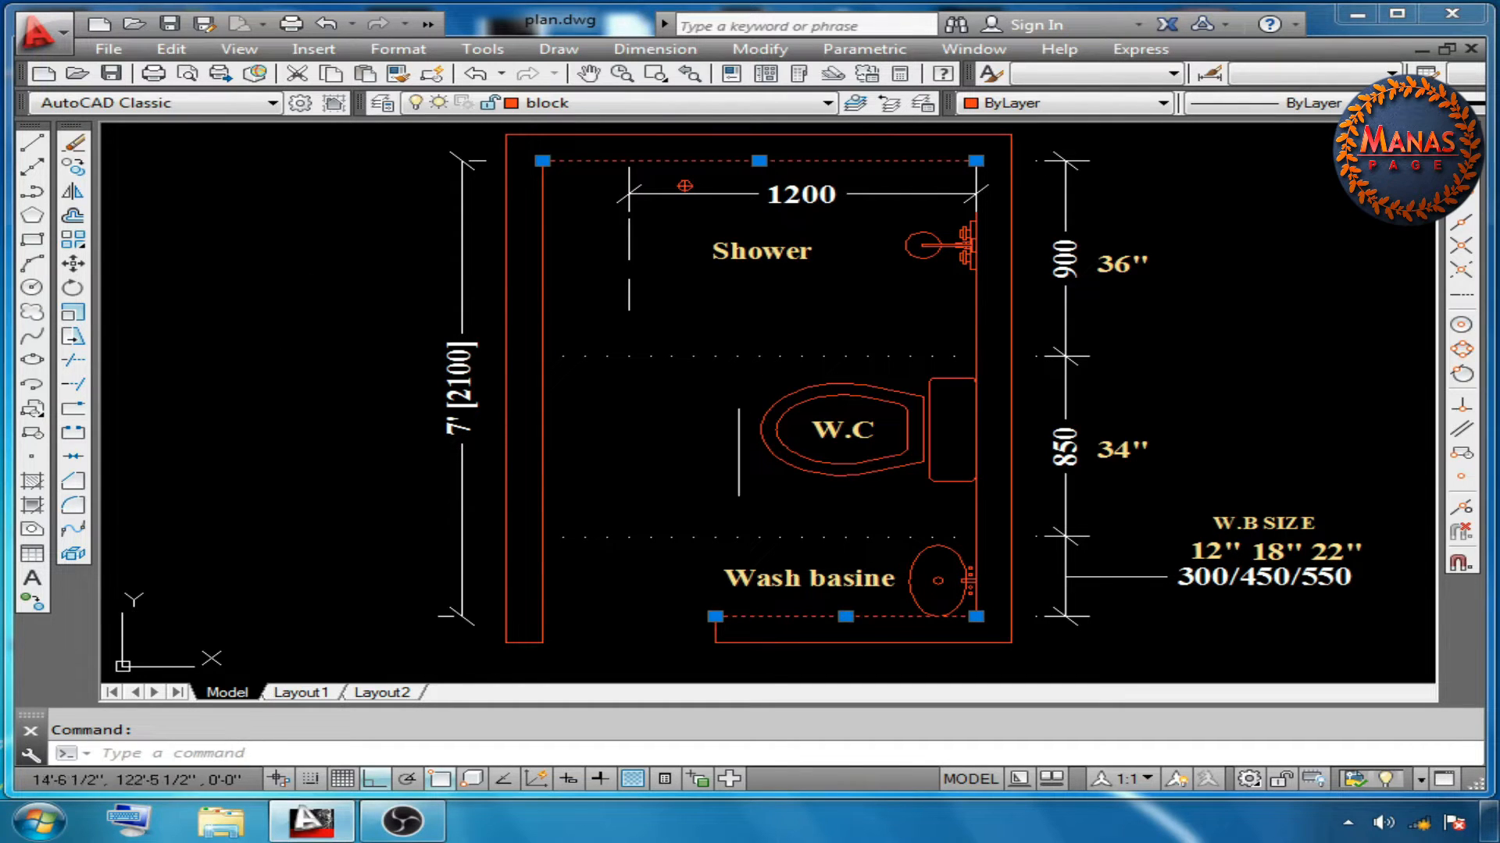
{"action": "key", "text": "Escape"}
Highlight the dotted line below the shower in the toilet layout with the W.C. on the opposite wall, and clear it
{"action": "middle_click_drag", "start_coordinate": [562, 492], "coordinate": [531, 526]}
{"action": "left_click", "coordinate": [531, 526]}
{"action": "left_click", "coordinate": [1142, 433]}
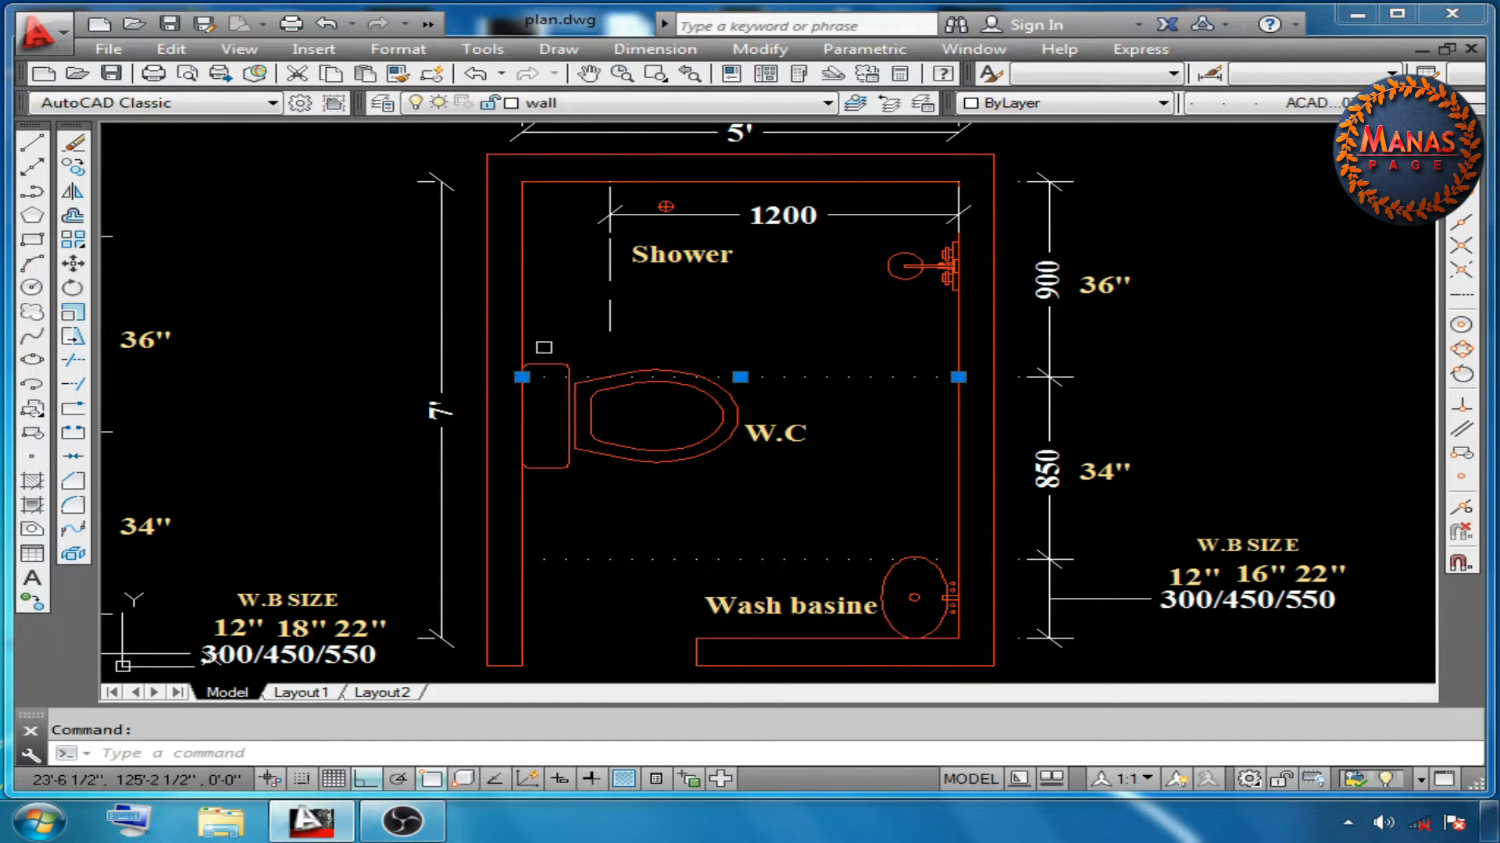
{"action": "key", "text": "Escape"}
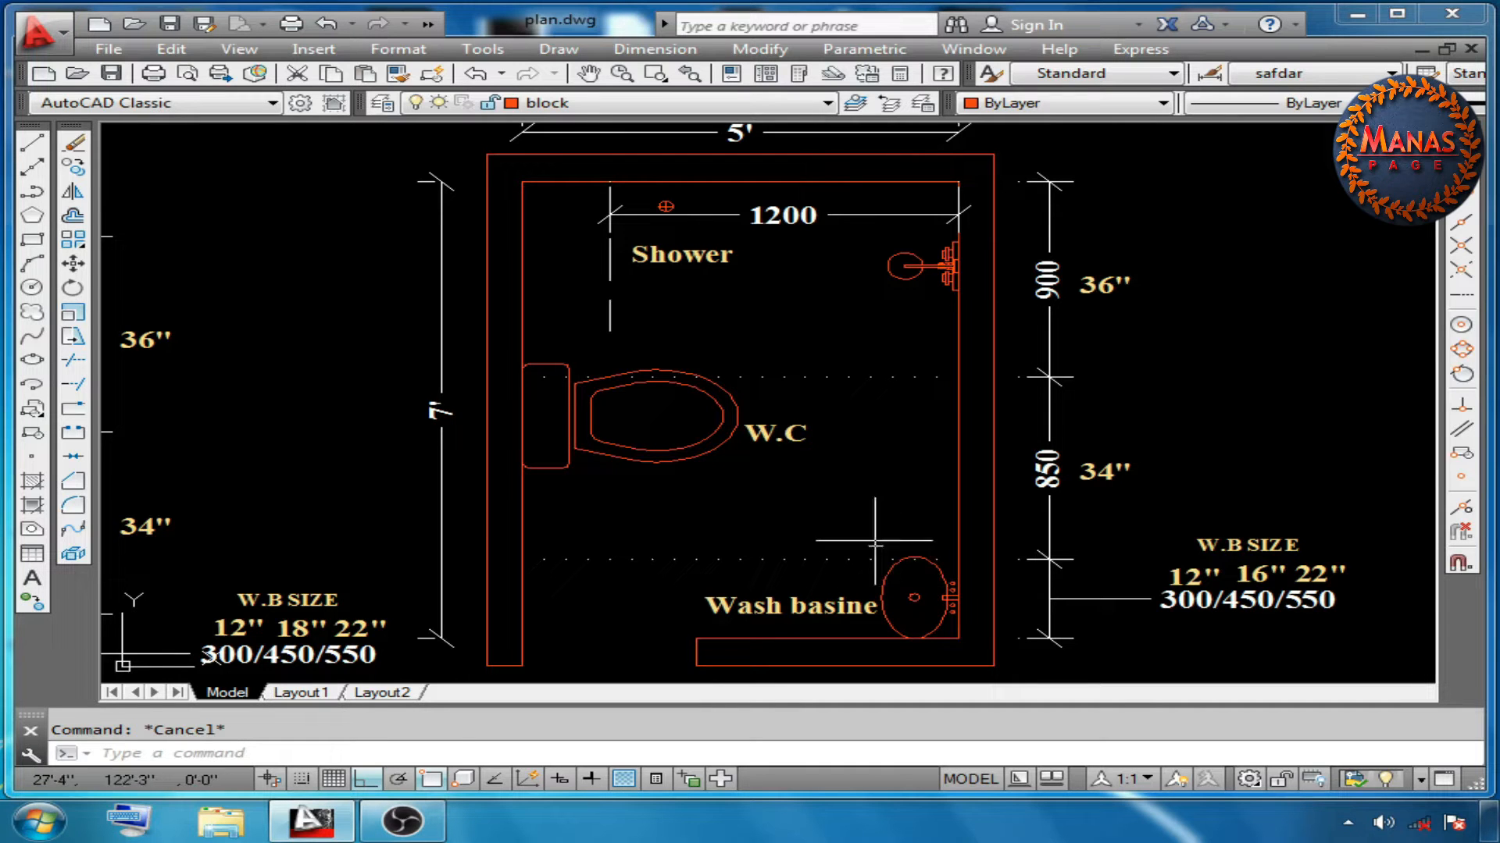
Move the wash basin with its label, lower dotted line and lower wall straight up by about 5 inches
{"action": "left_click", "coordinate": [72, 263]}
{"action": "left_click", "coordinate": [469, 514]}
{"action": "left_click", "coordinate": [1015, 673]}
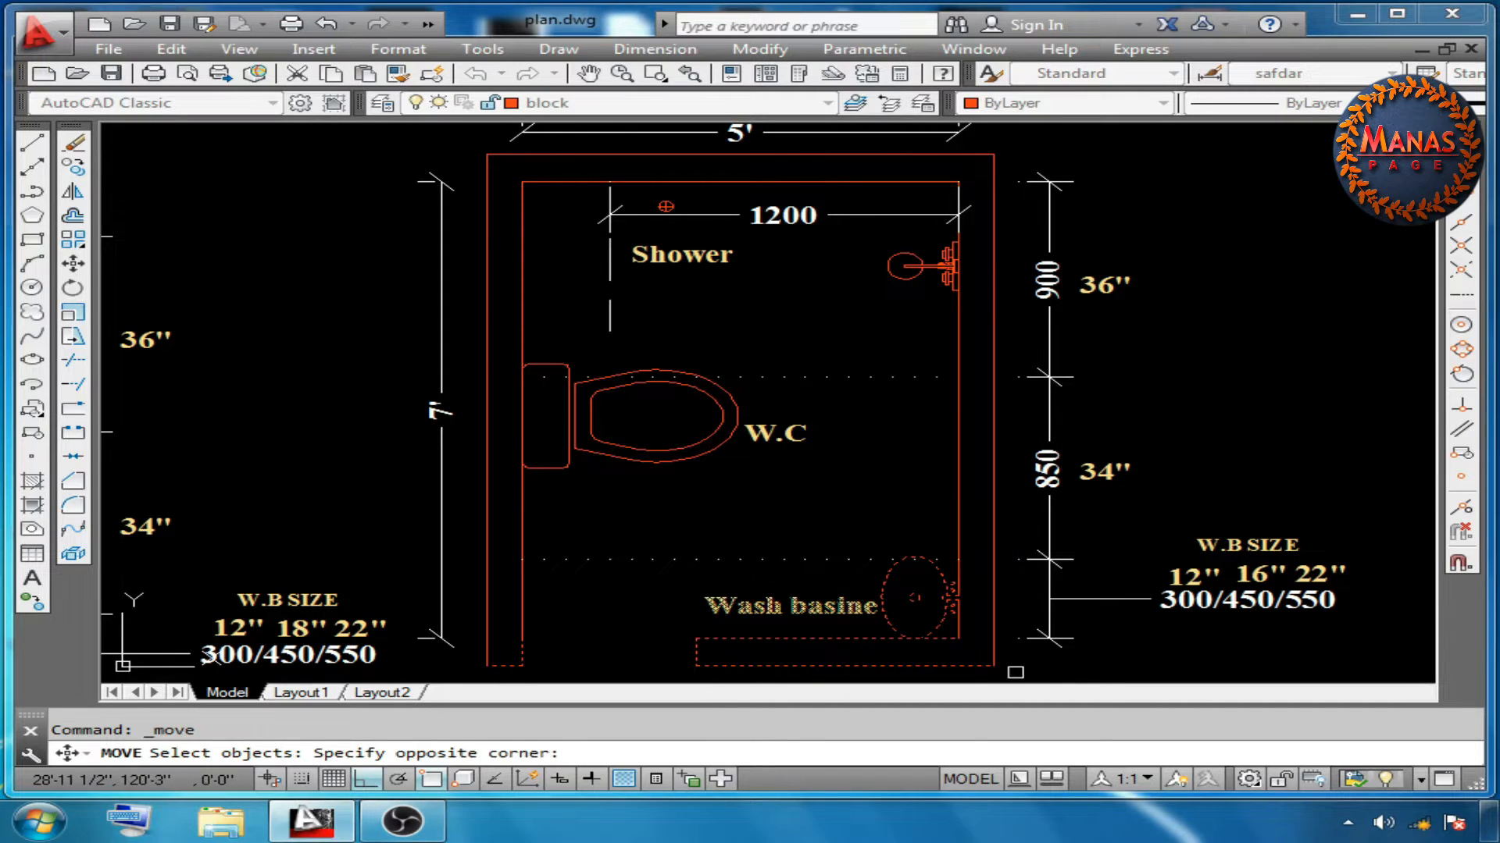
{"action": "key", "text": "Return"}
{"action": "left_click", "coordinate": [601, 650]}
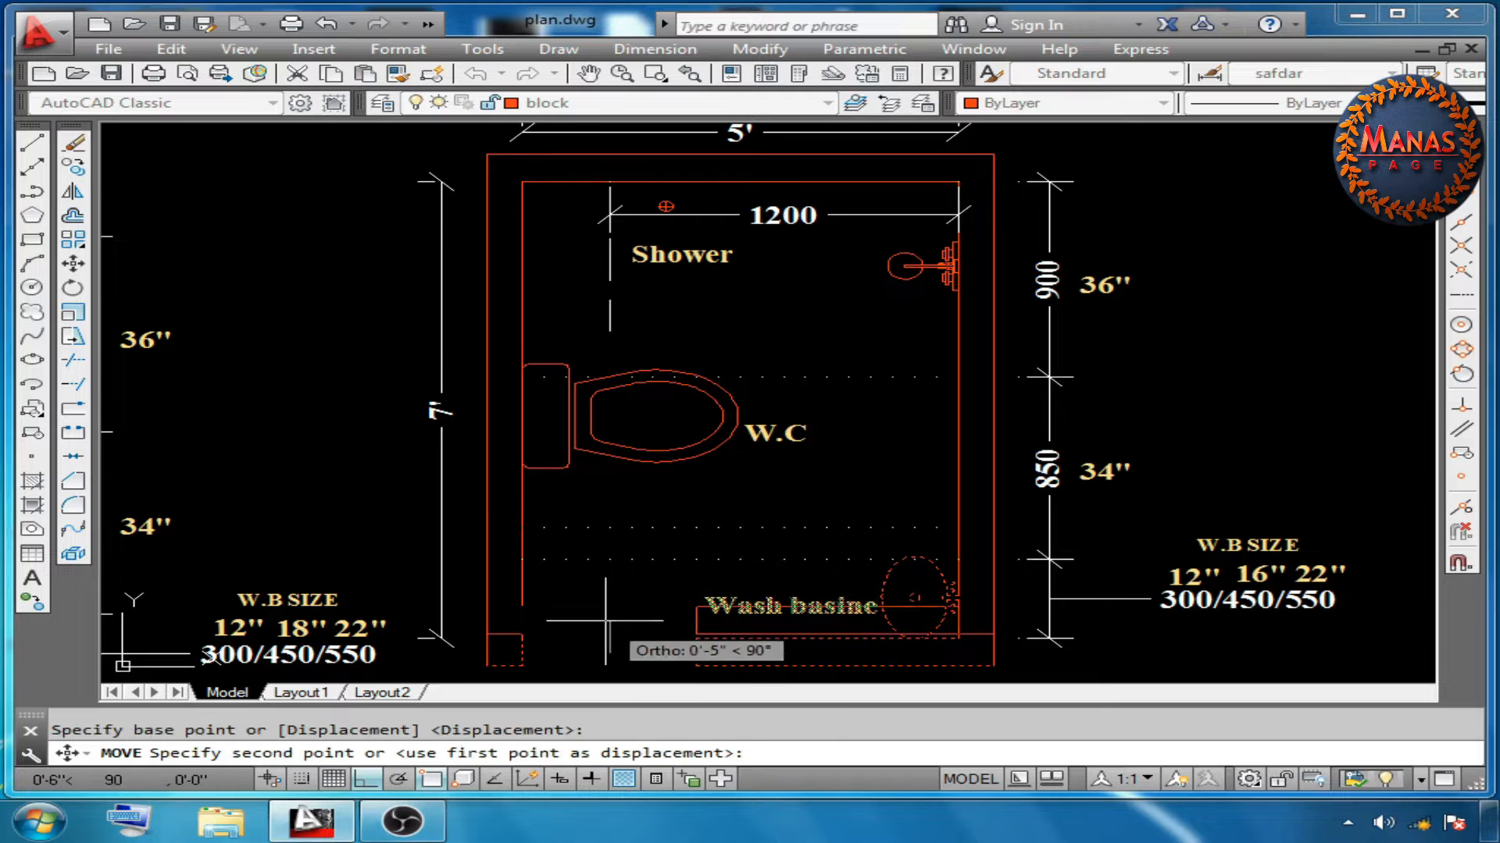
{"action": "left_click", "coordinate": [590, 620]}
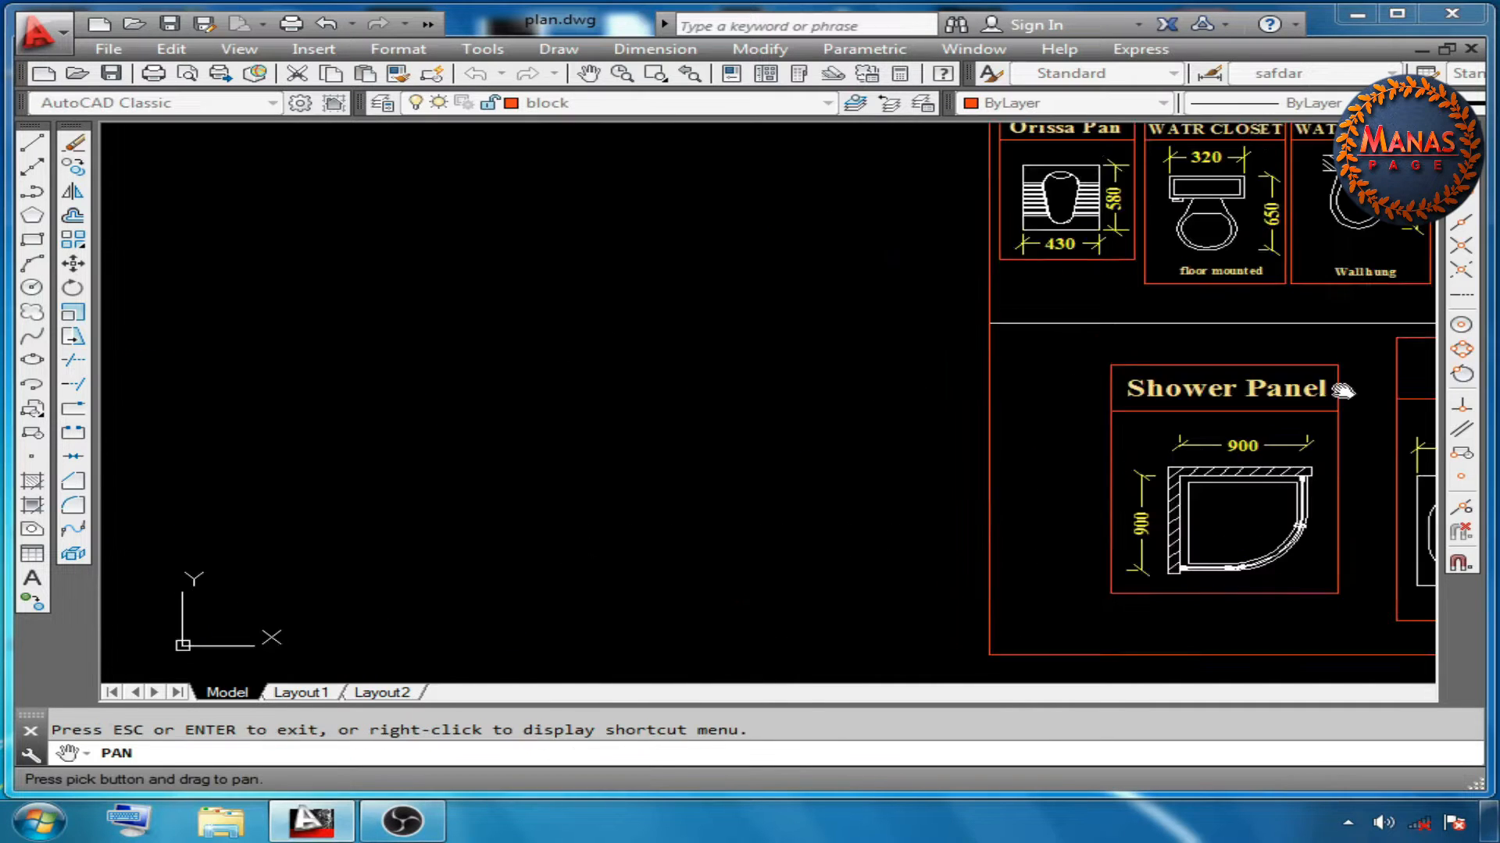
Examine the sanitary fixture size chart, highlight the Orissa Pan symbol in it, and clear the selection
{"action": "mouse_move", "coordinate": [1345, 391]}
{"action": "middle_mouse_down"}
{"action": "mouse_move", "coordinate": [820, 435]}
{"action": "mouse_move", "coordinate": [750, 471]}
{"action": "mouse_move", "coordinate": [680, 281]}
{"action": "middle_mouse_up"}
{"action": "left_click_drag", "start_coordinate": [679, 282], "coordinate": [745, 295]}
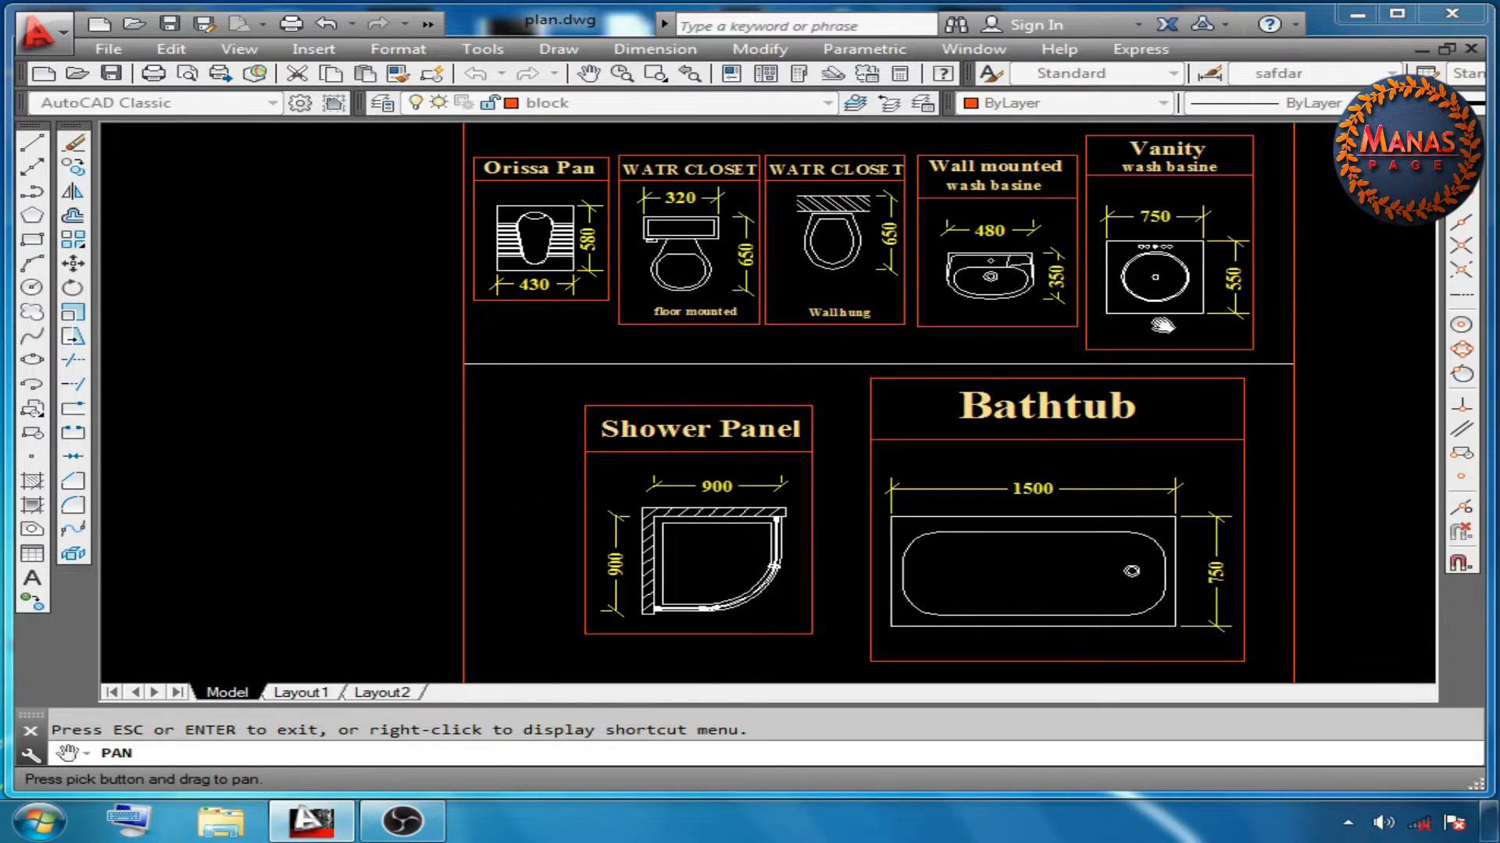
{"action": "scroll", "coordinate": [1162, 325], "scroll_direction": "up", "scroll_amount": 1}
{"action": "scroll", "coordinate": [547, 262], "scroll_direction": "down", "scroll_amount": 1}
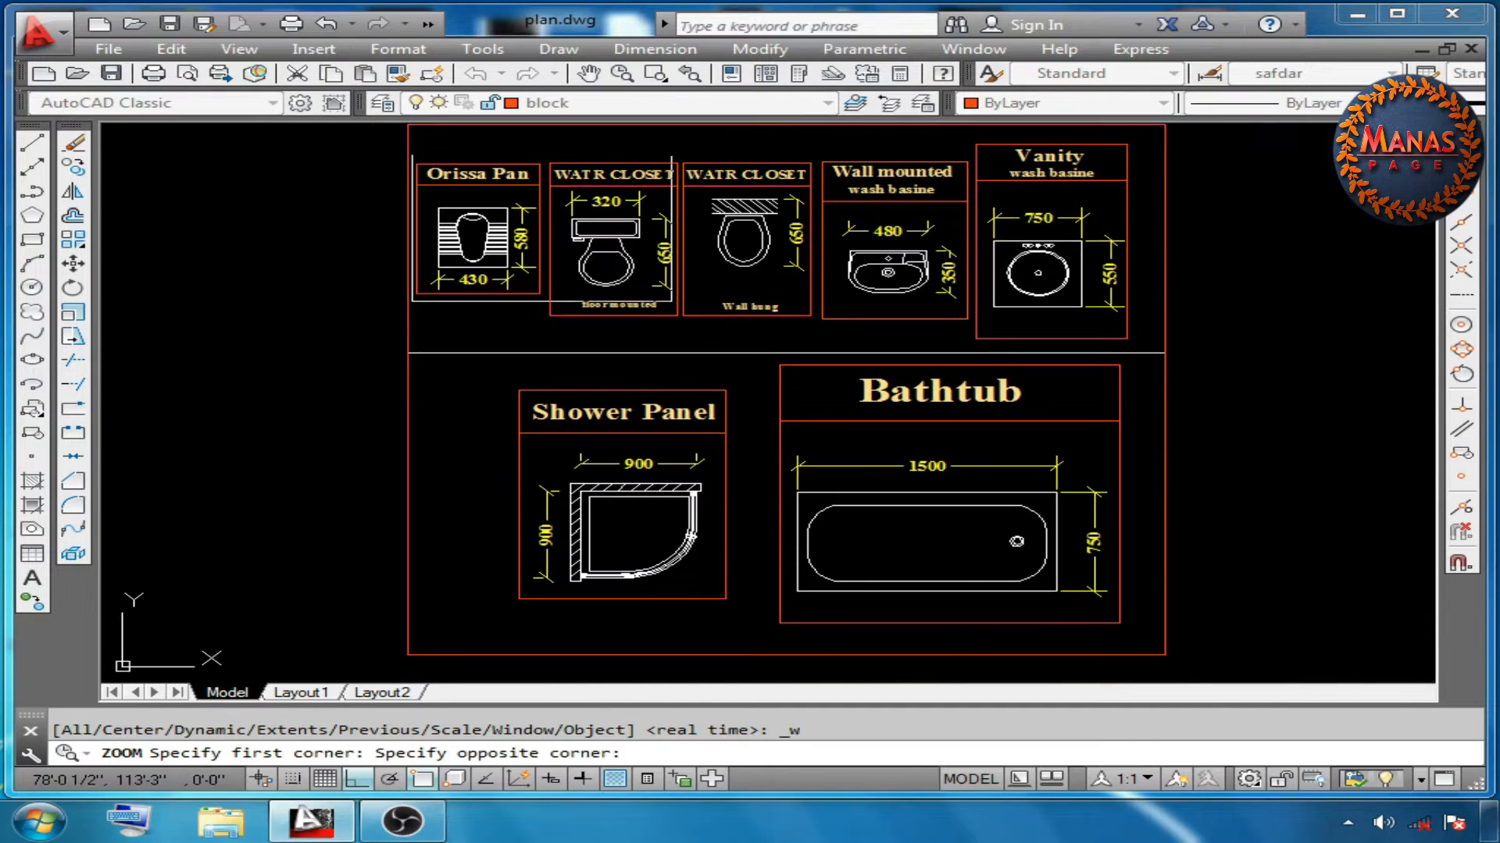
{"action": "left_click", "coordinate": [812, 324]}
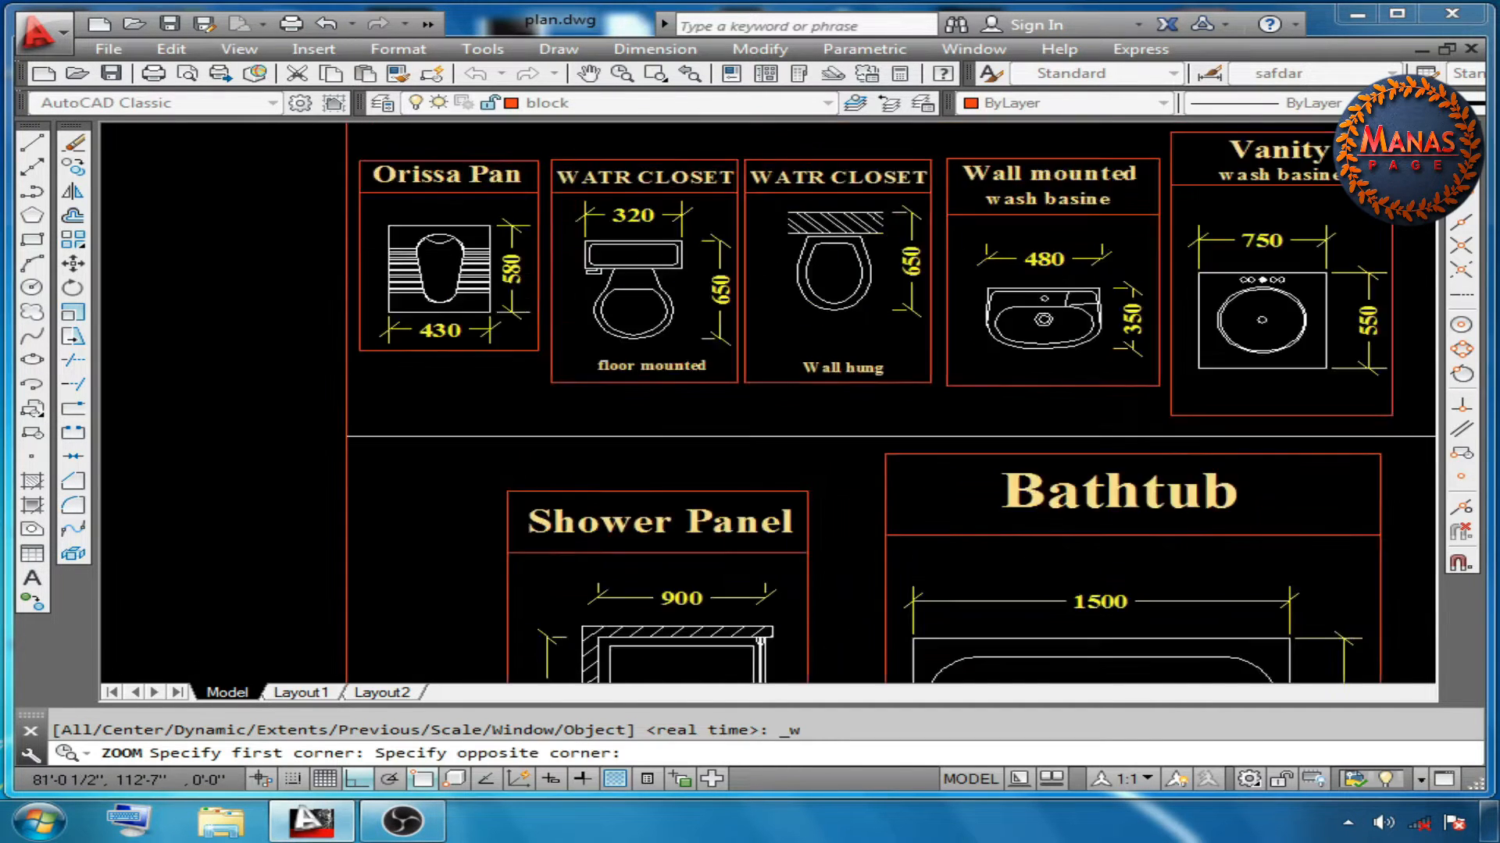
{"action": "left_click", "coordinate": [355, 507]}
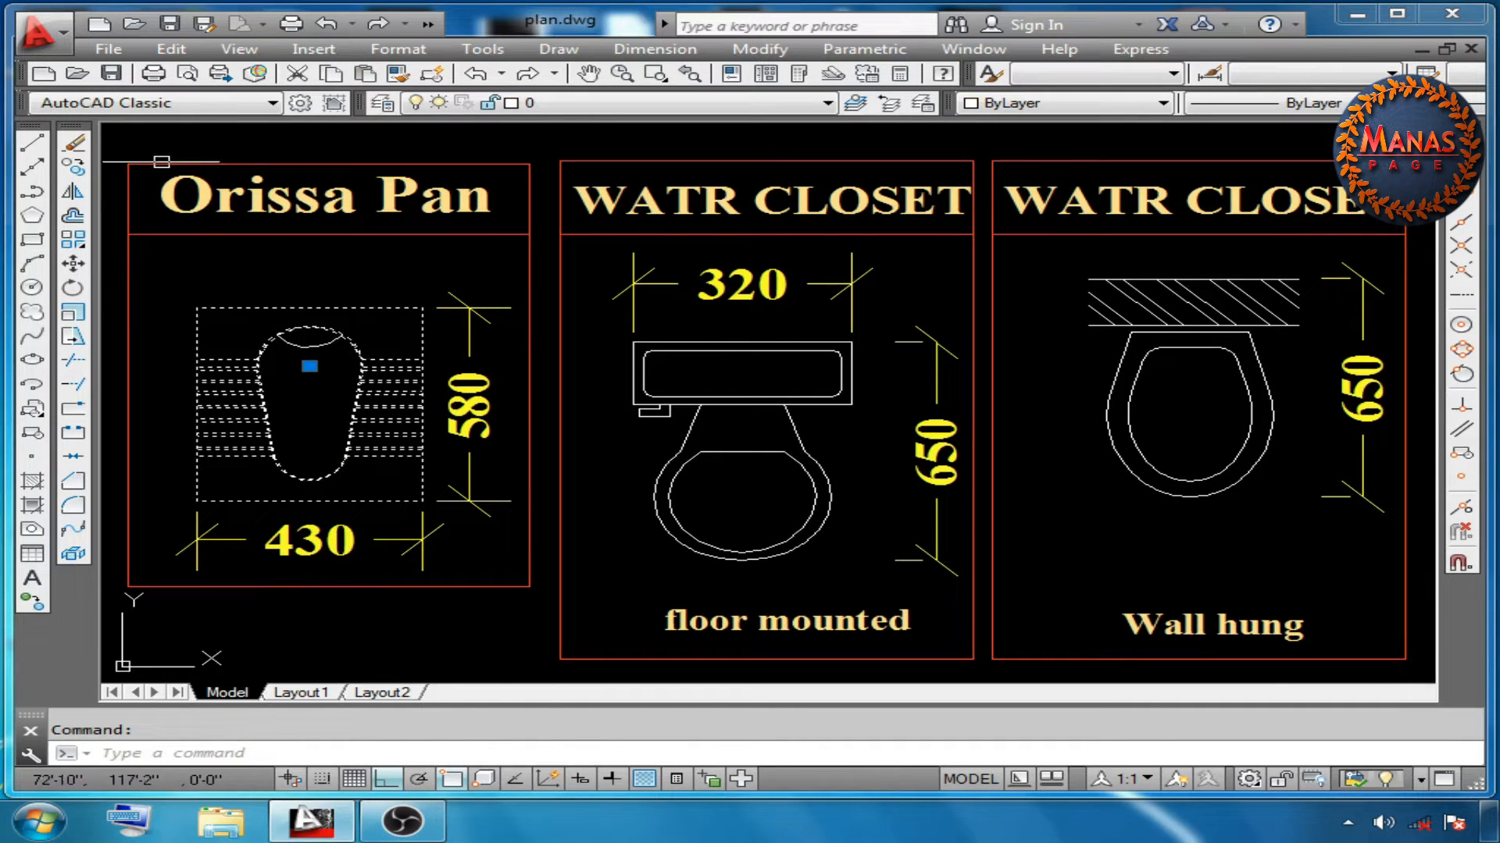
{"action": "key", "text": "Escape"}
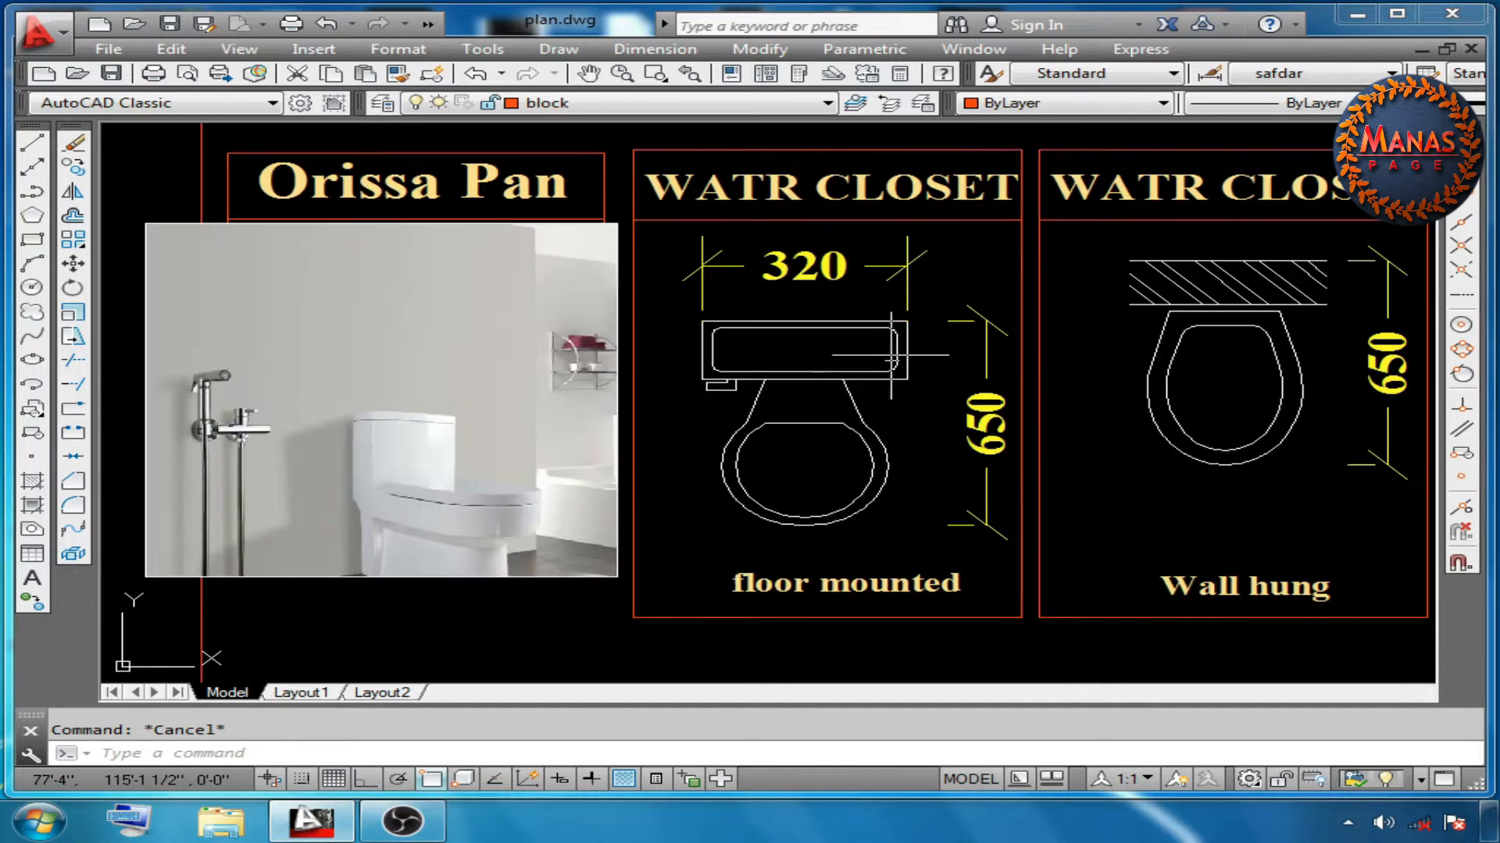
Examine the reference photos of the floor-mounted and wall-hung water closets beside their plan symbols
{"action": "left_click", "coordinate": [415, 460]}
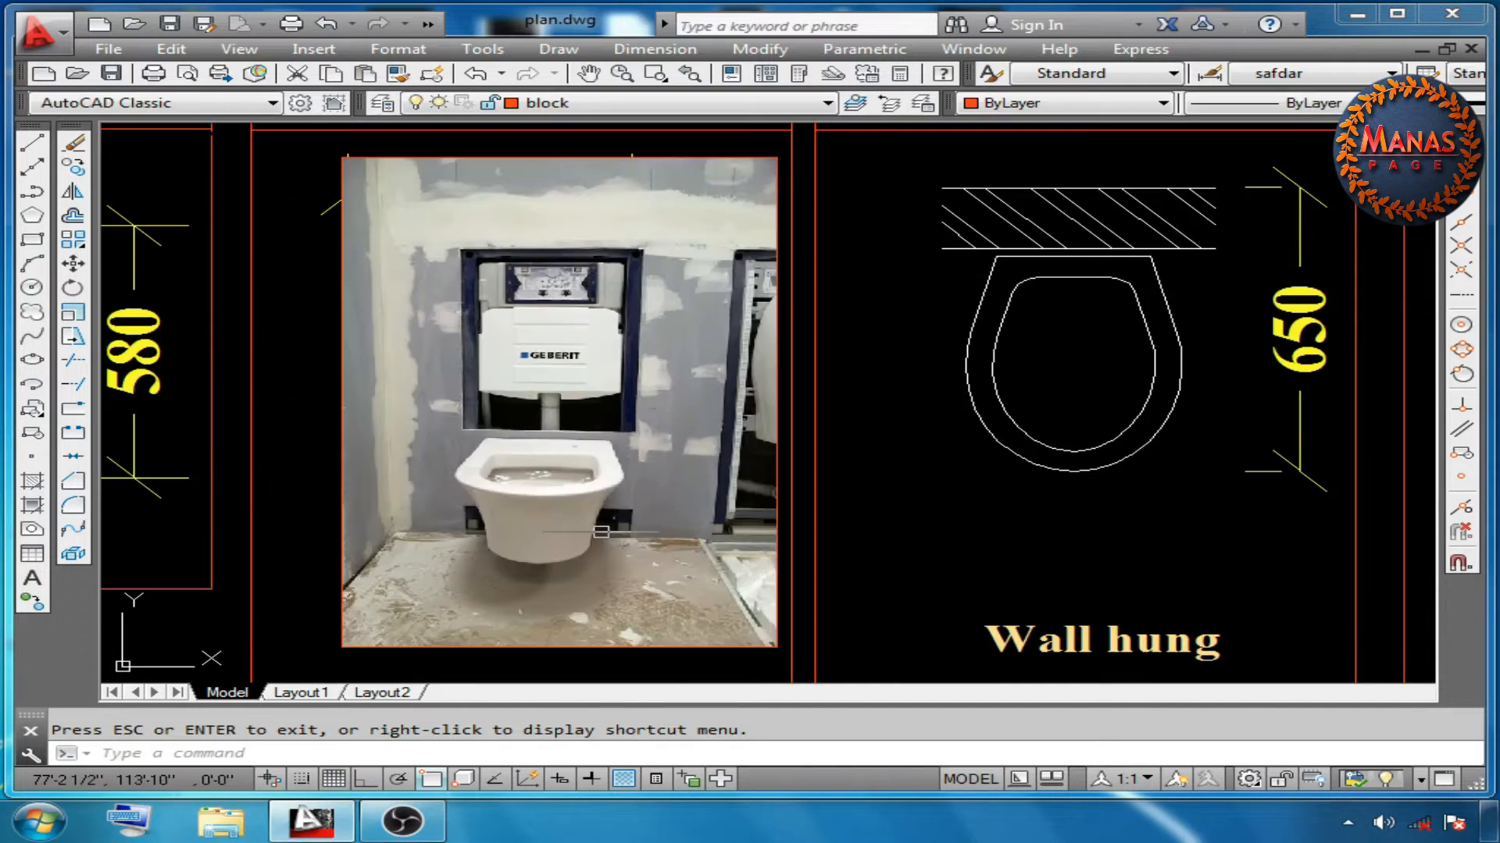
{"action": "key", "text": "Escape"}
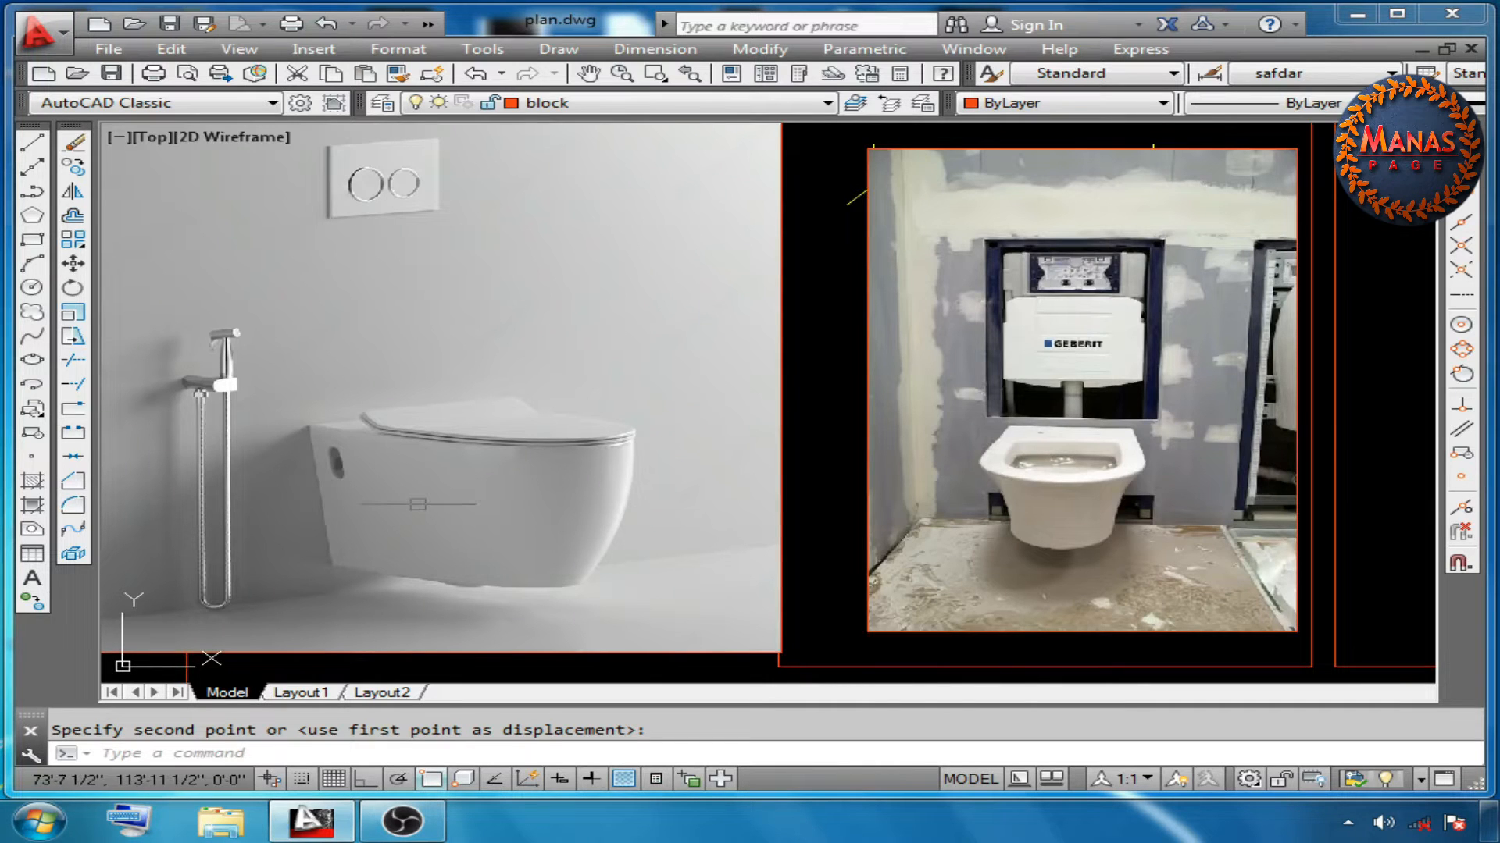
{"action": "middle_click_drag", "start_coordinate": [364, 450], "coordinate": [458, 459]}
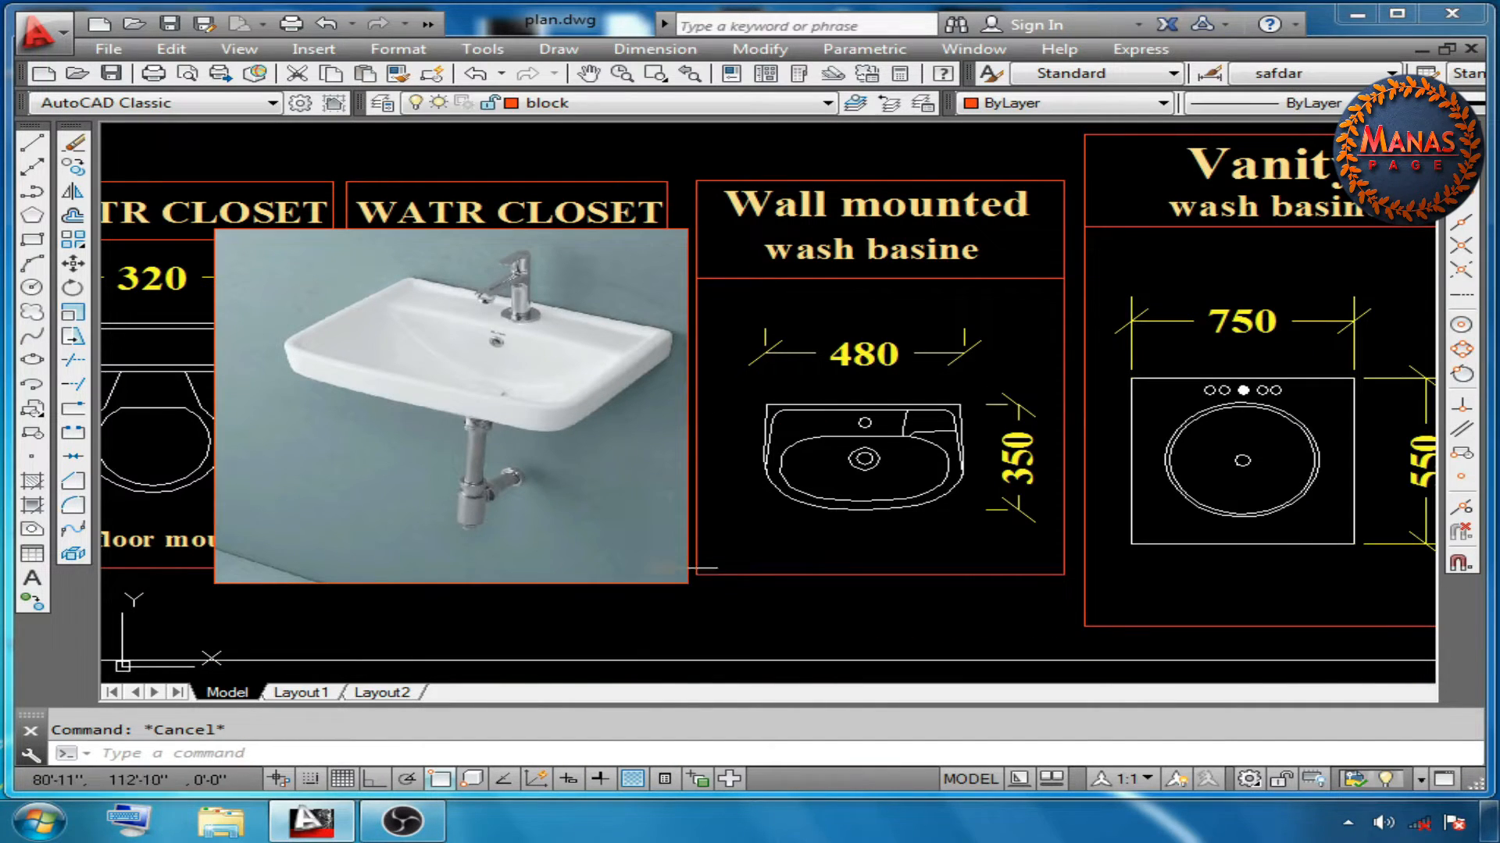
Examine the wall-mounted and vanity wash basins, the shower panel and the bathtub in the fixture size chart
{"action": "left_click", "coordinate": [485, 334]}
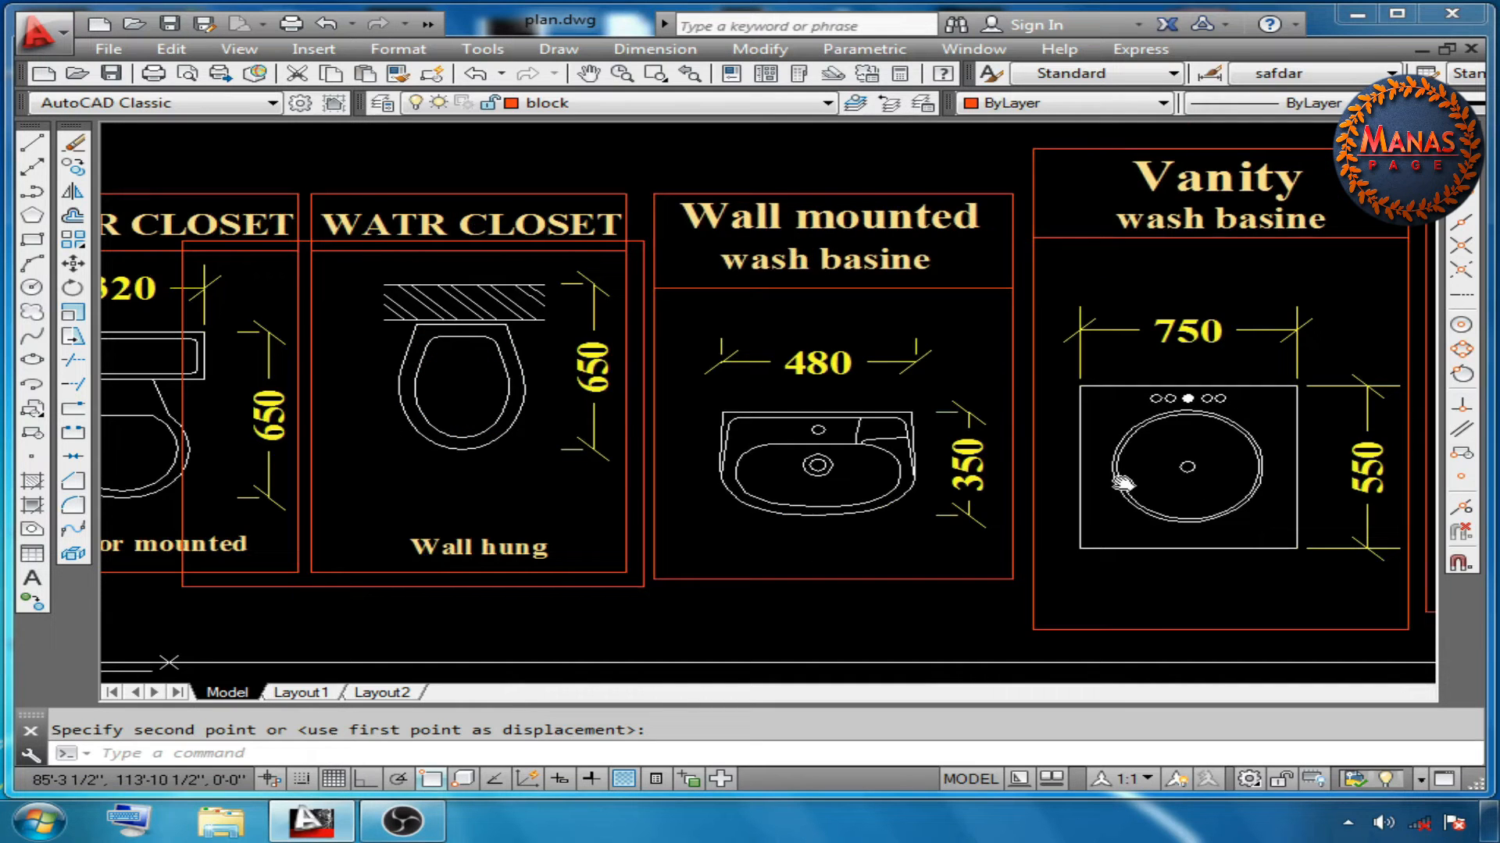
{"action": "middle_click_drag", "start_coordinate": [835, 420], "coordinate": [563, 439]}
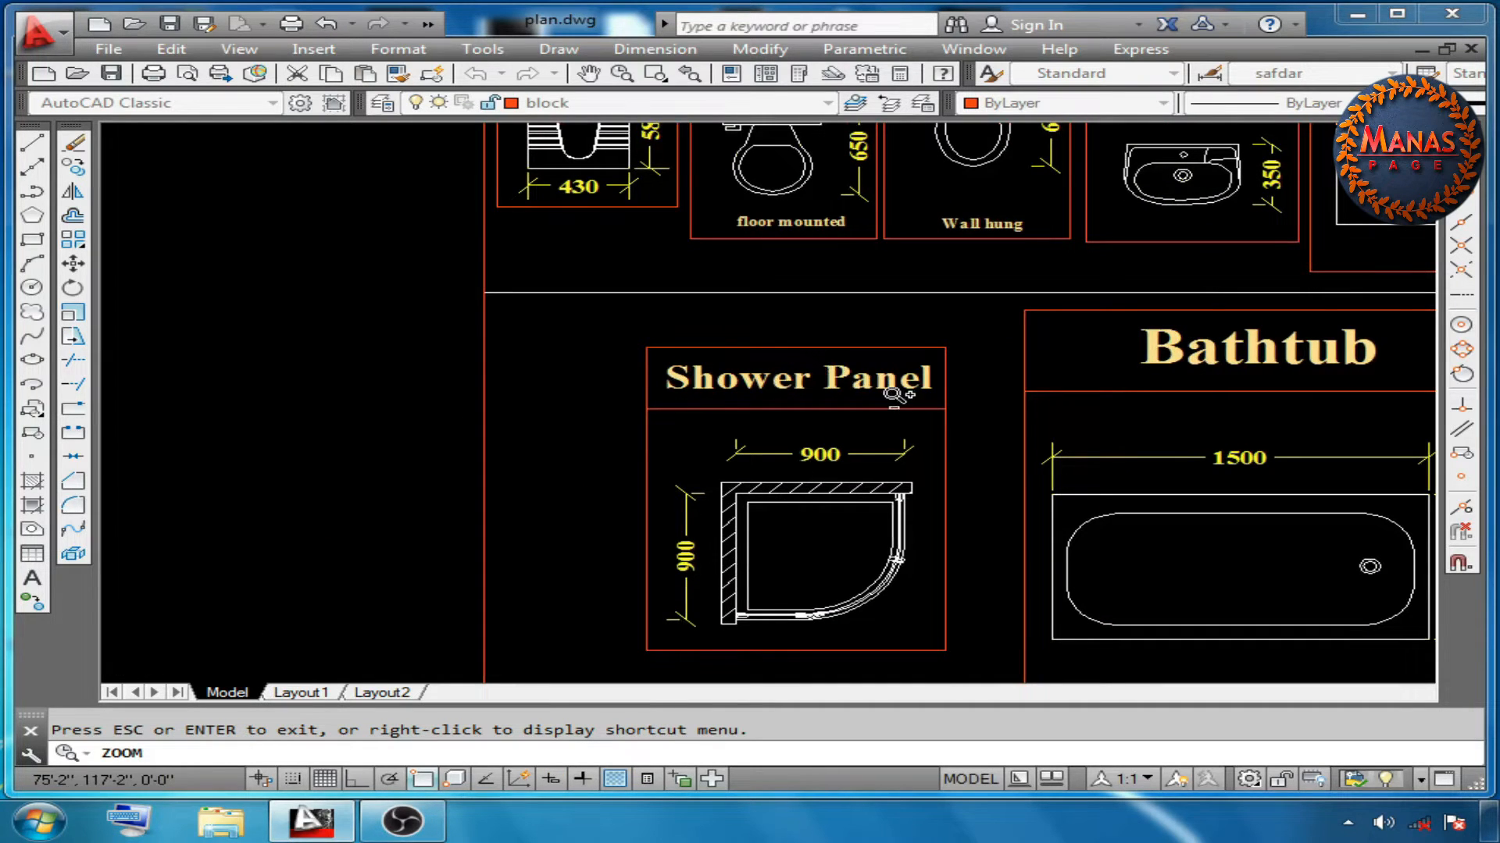
{"action": "scroll", "coordinate": [1017, 477], "scroll_direction": "down", "scroll_amount": 2}
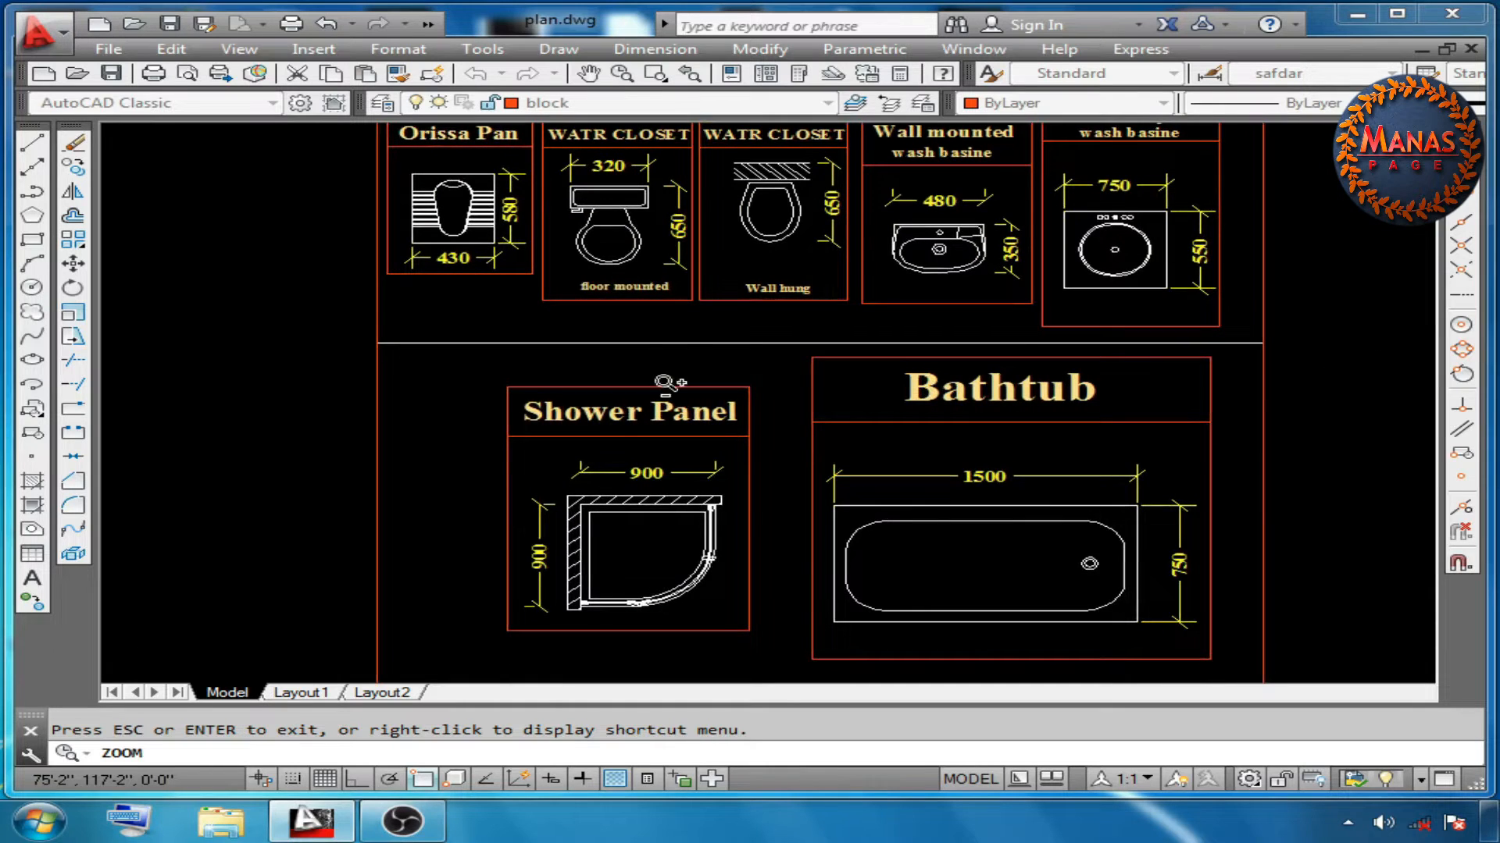
{"action": "scroll", "coordinate": [768, 402], "scroll_direction": "up", "scroll_amount": 1}
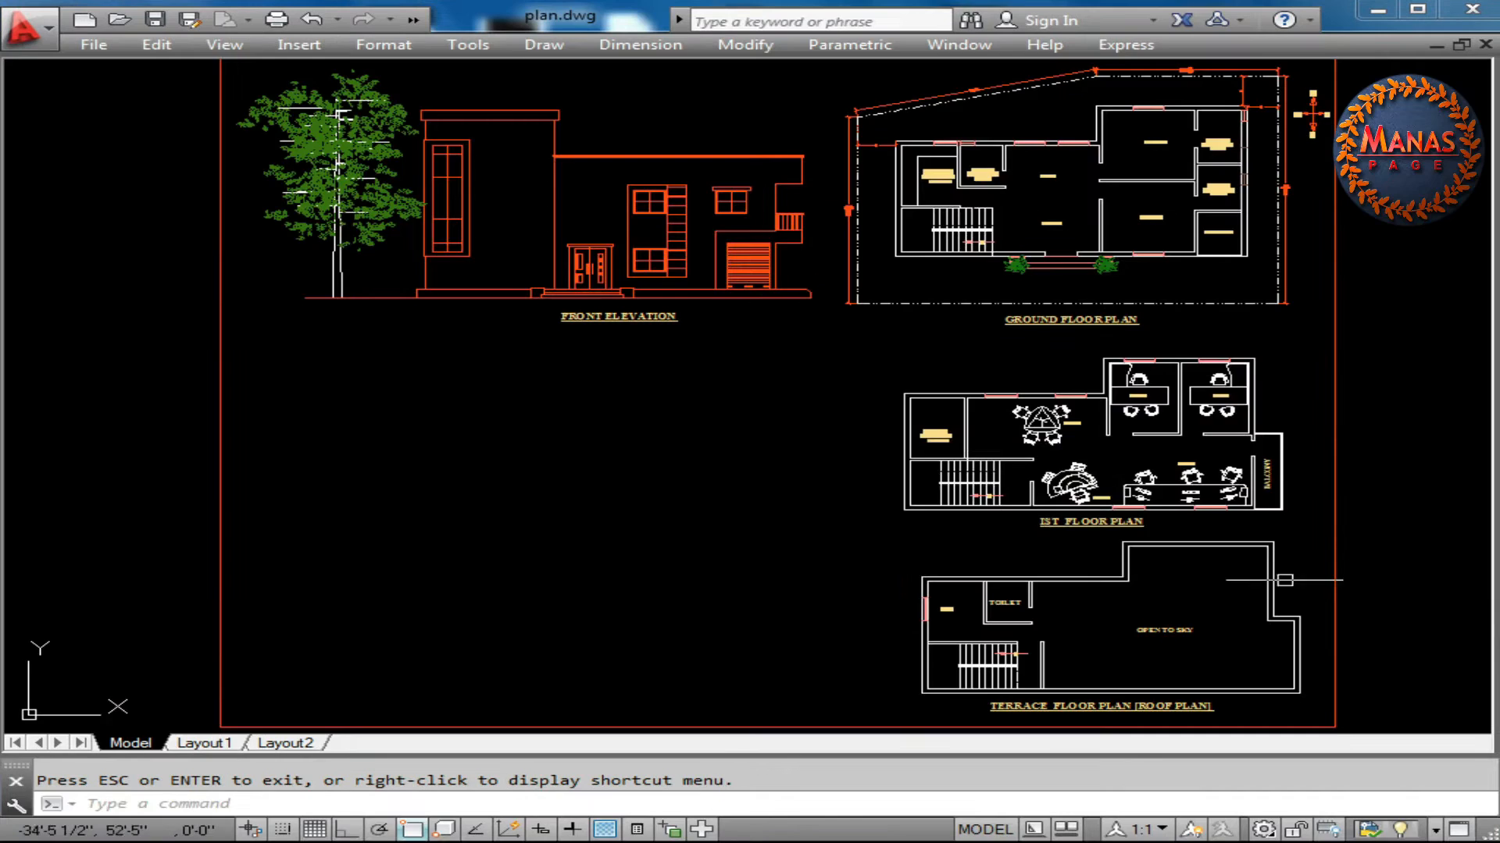
Highlight the three toilet labels on the ground floor plan one after another, and clear the selection
{"action": "scroll", "coordinate": [1305, 101], "scroll_direction": "up", "scroll_amount": 3}
{"action": "scroll", "coordinate": [991, 249], "scroll_direction": "up", "scroll_amount": 2}
{"action": "middle_click_drag", "start_coordinate": [985, 231], "coordinate": [830, 342]}
{"action": "key", "text": "Escape"}
{"action": "left_click", "coordinate": [653, 304]}
{"action": "left_click", "coordinate": [632, 357]}
{"action": "left_click", "coordinate": [1264, 221]}
{"action": "left_click", "coordinate": [1216, 271]}
{"action": "left_click", "coordinate": [1251, 330]}
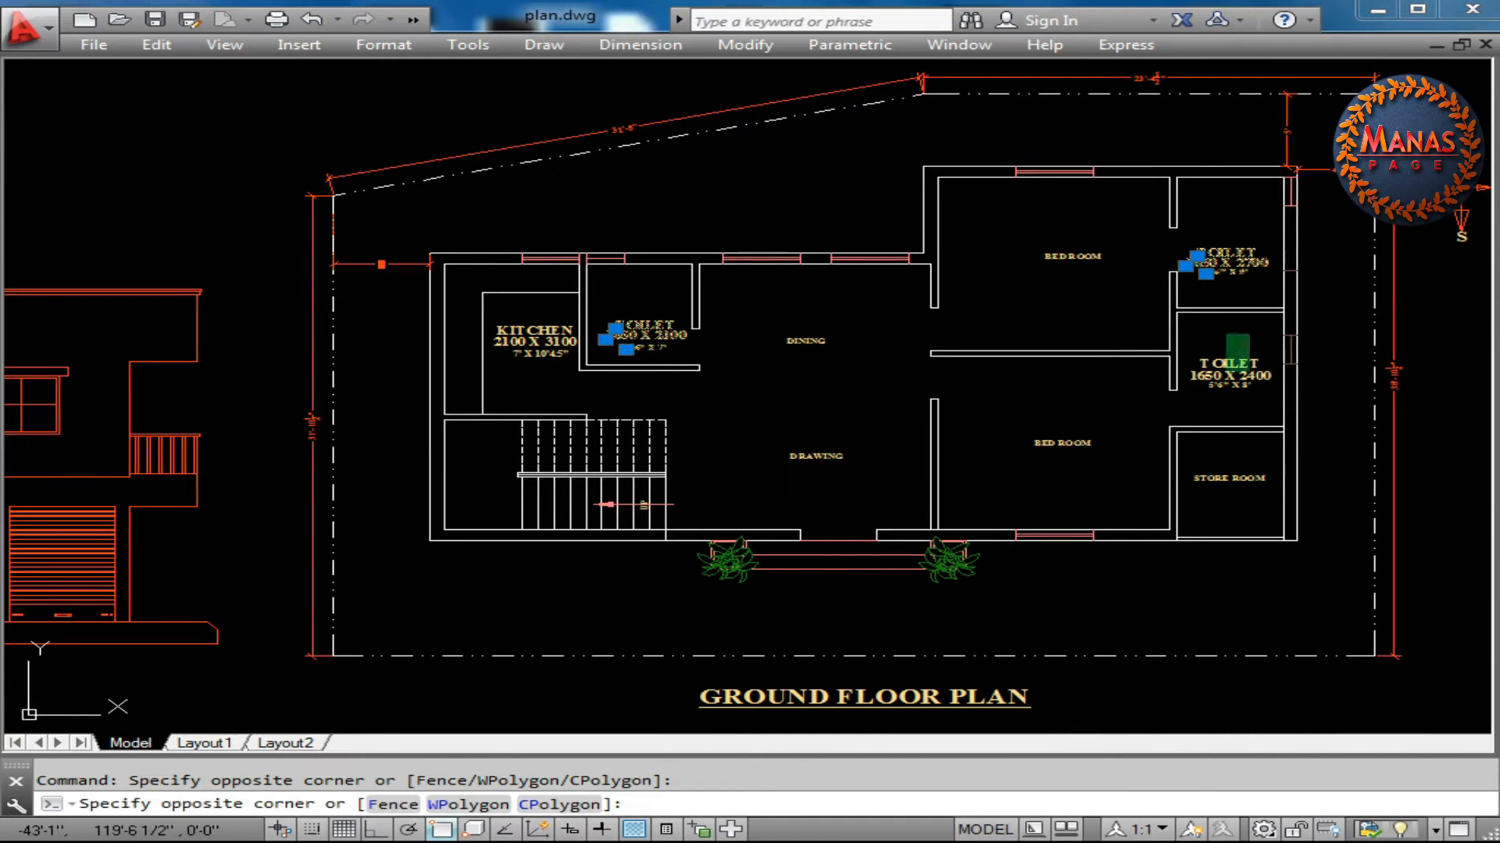
{"action": "left_click", "coordinate": [1216, 392]}
{"action": "key", "text": "Escape"}
Offset the lower inner wall line of the toilet beside the kitchen 3' into the room
{"action": "scroll", "coordinate": [769, 437], "scroll_direction": "down", "scroll_amount": 1}
{"action": "scroll", "coordinate": [689, 359], "scroll_direction": "up", "scroll_amount": 4}
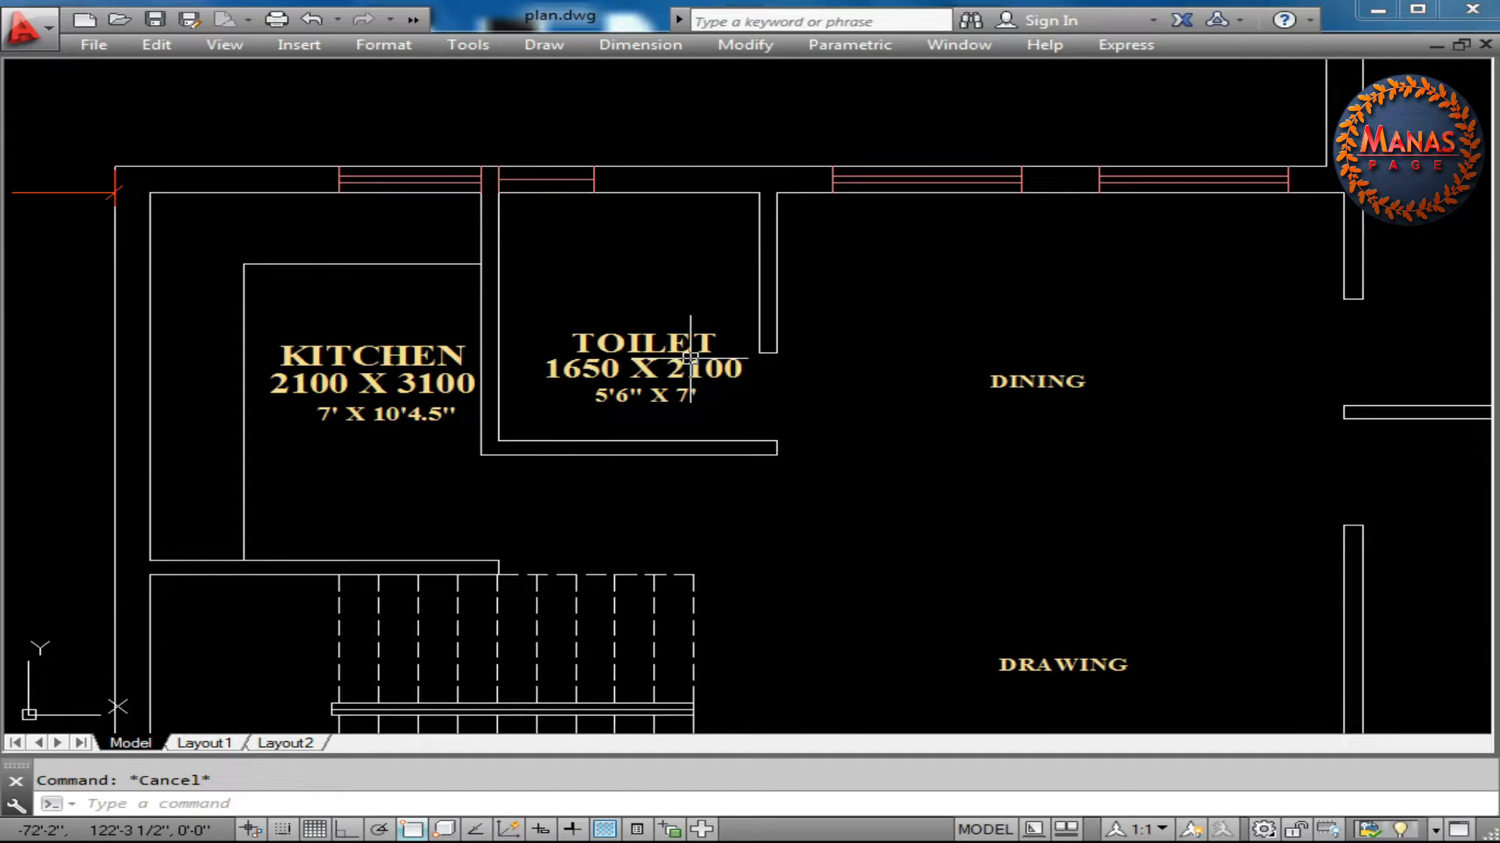
{"action": "middle_click_drag", "start_coordinate": [690, 358], "coordinate": [648, 398]}
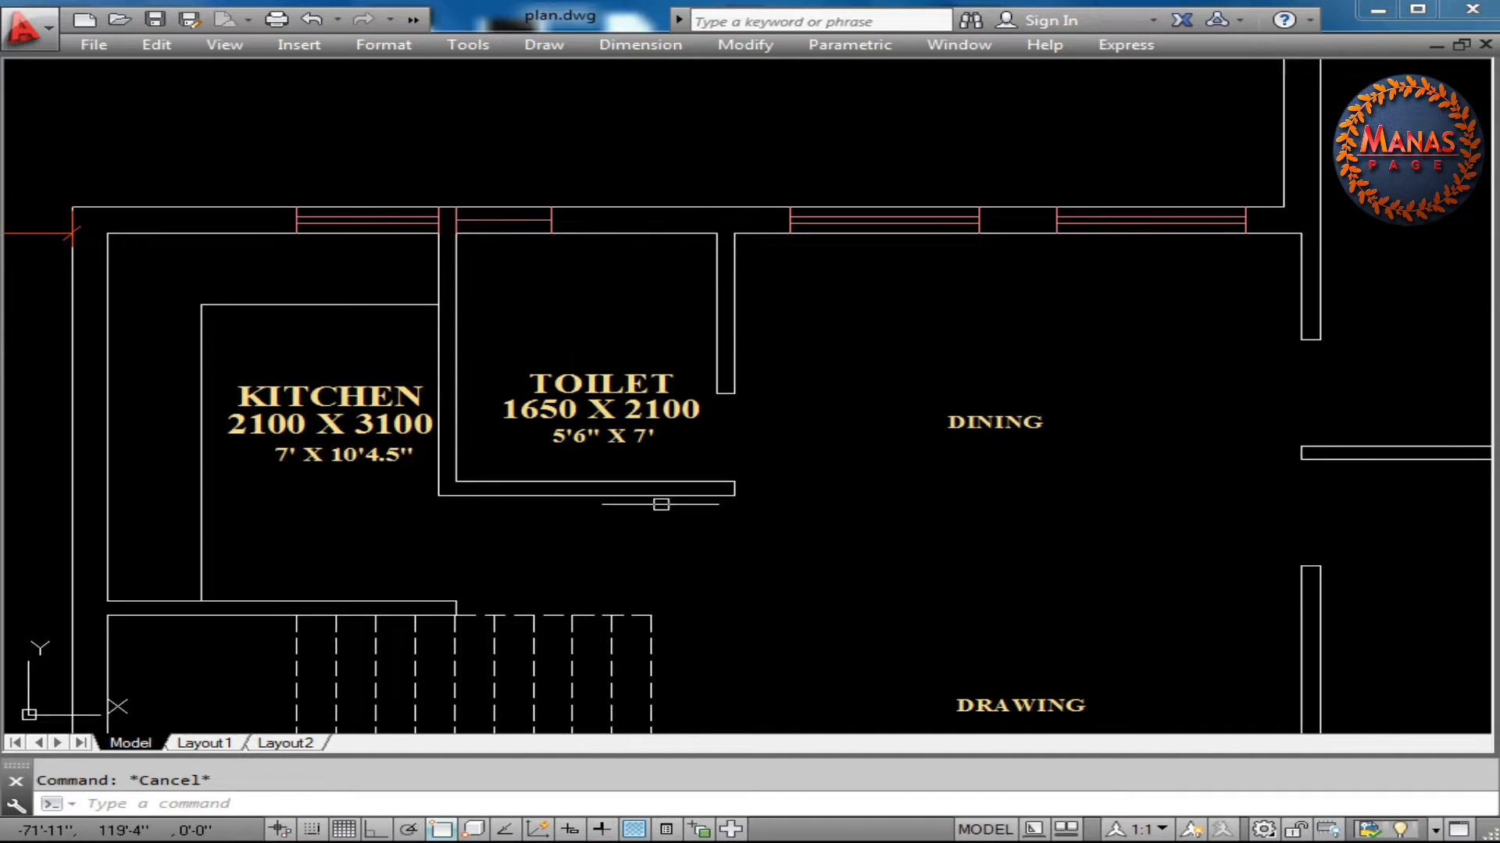
{"action": "scroll", "coordinate": [684, 420], "scroll_direction": "up", "scroll_amount": 2}
{"action": "left_click", "coordinate": [321, 378]}
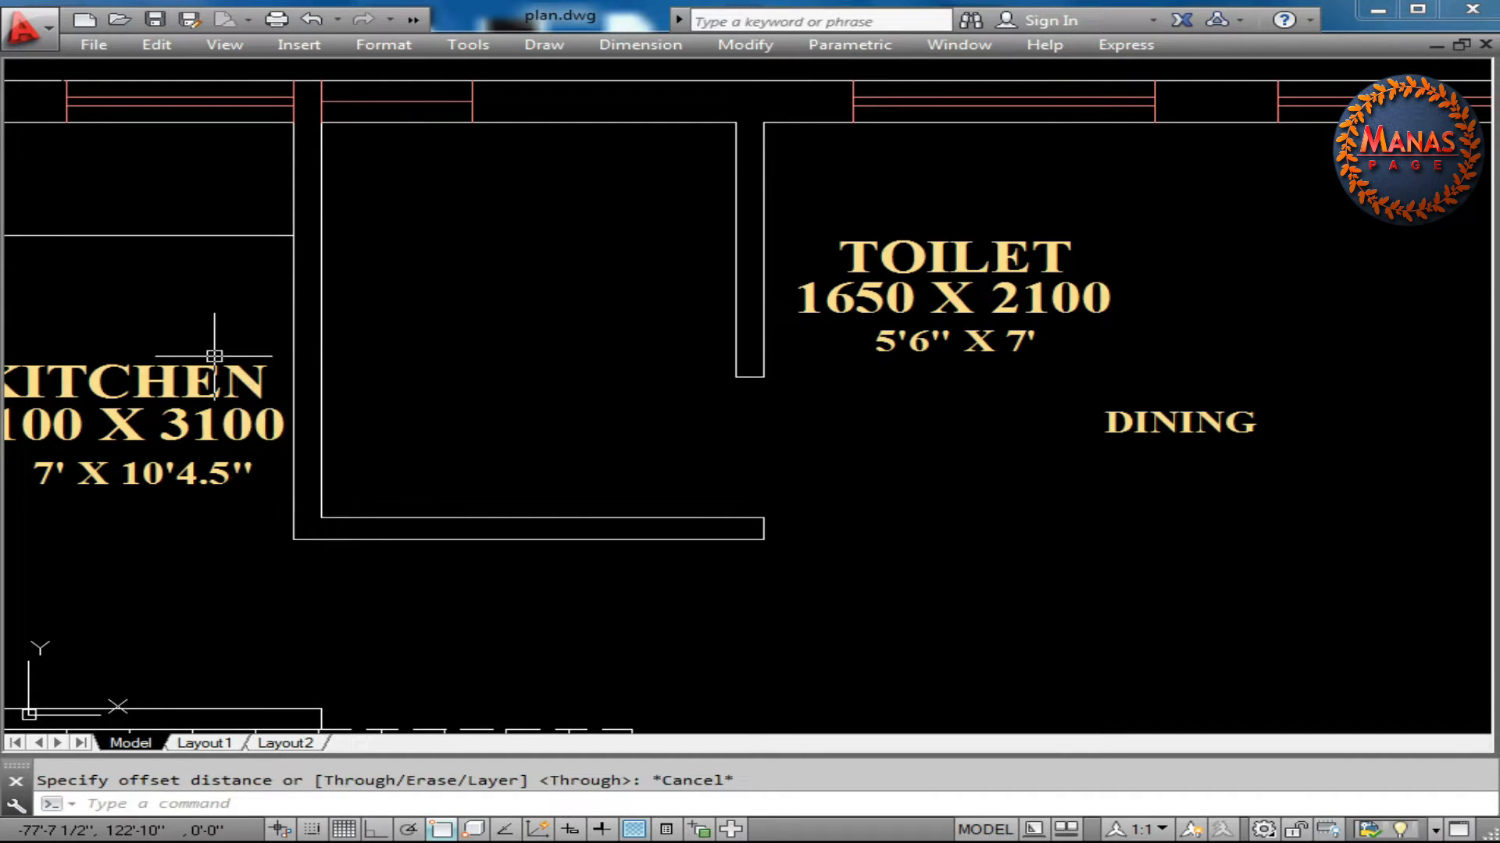
{"action": "key", "text": "Return"}
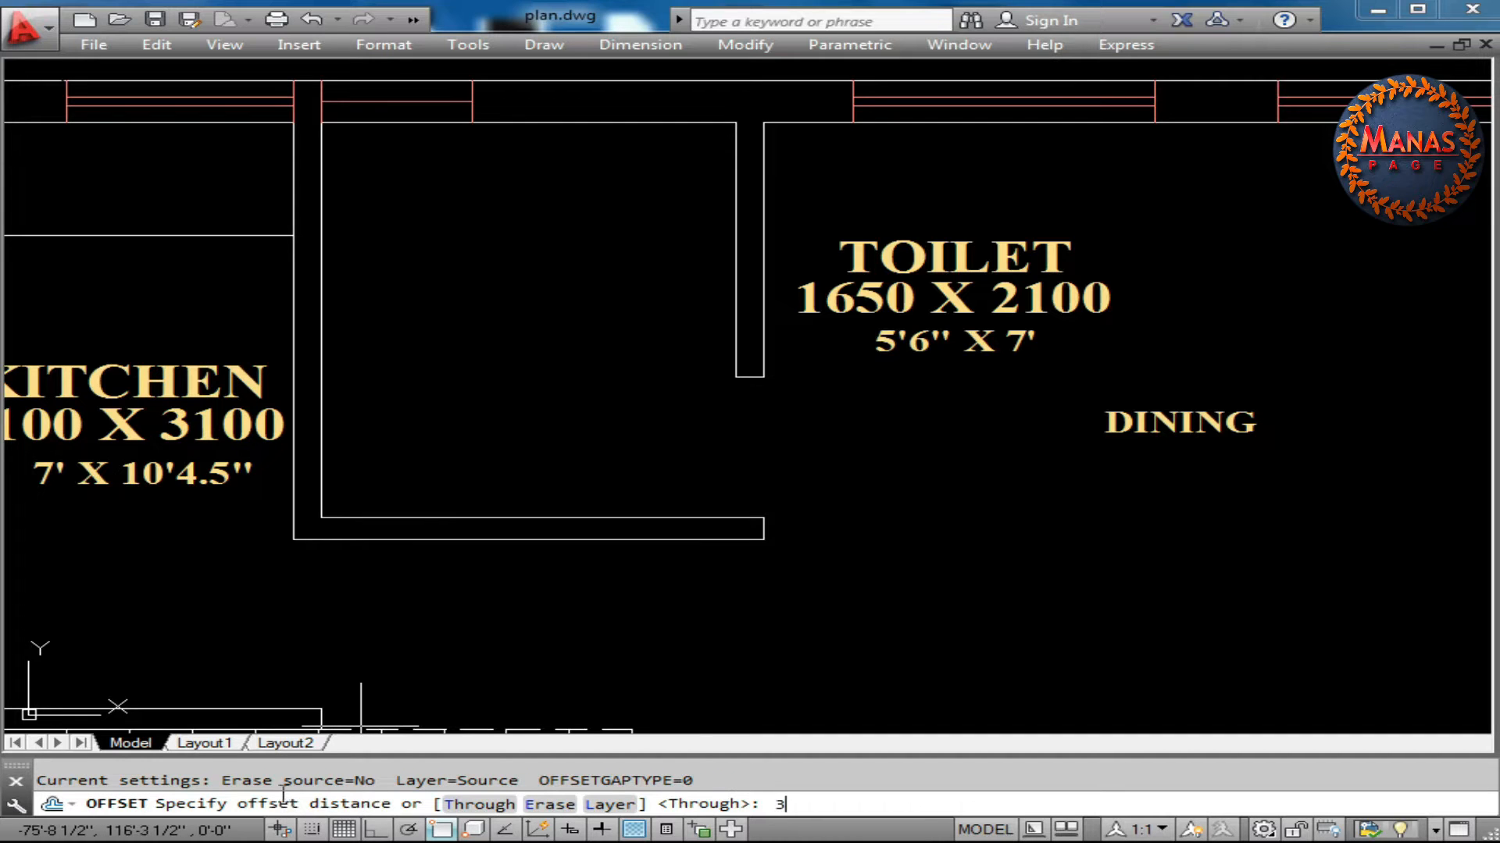
{"action": "type", "text": "3'"}
{"action": "key", "text": "Return"}
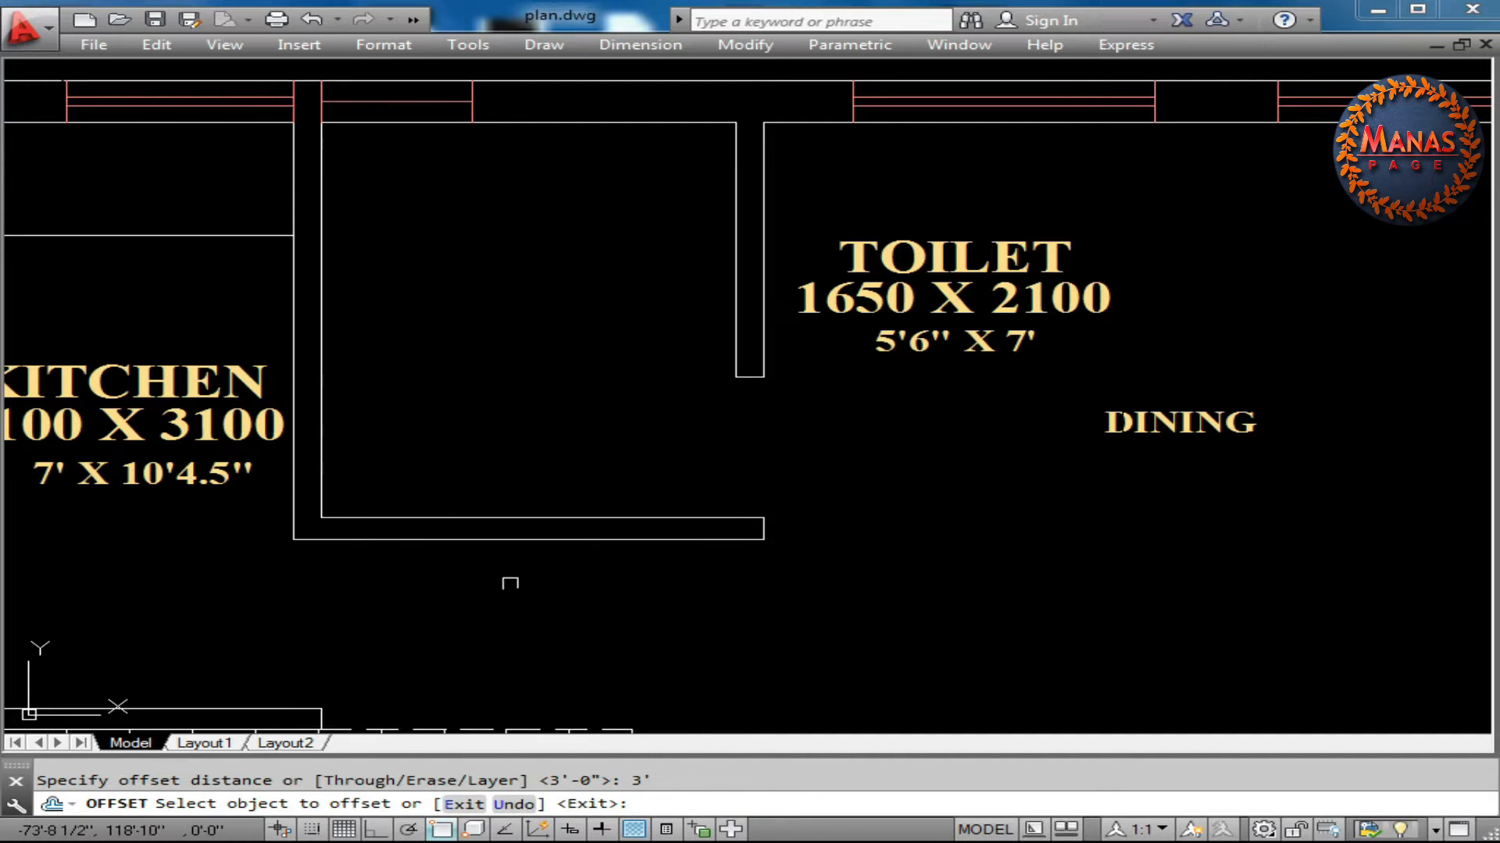
{"action": "left_click", "coordinate": [552, 518]}
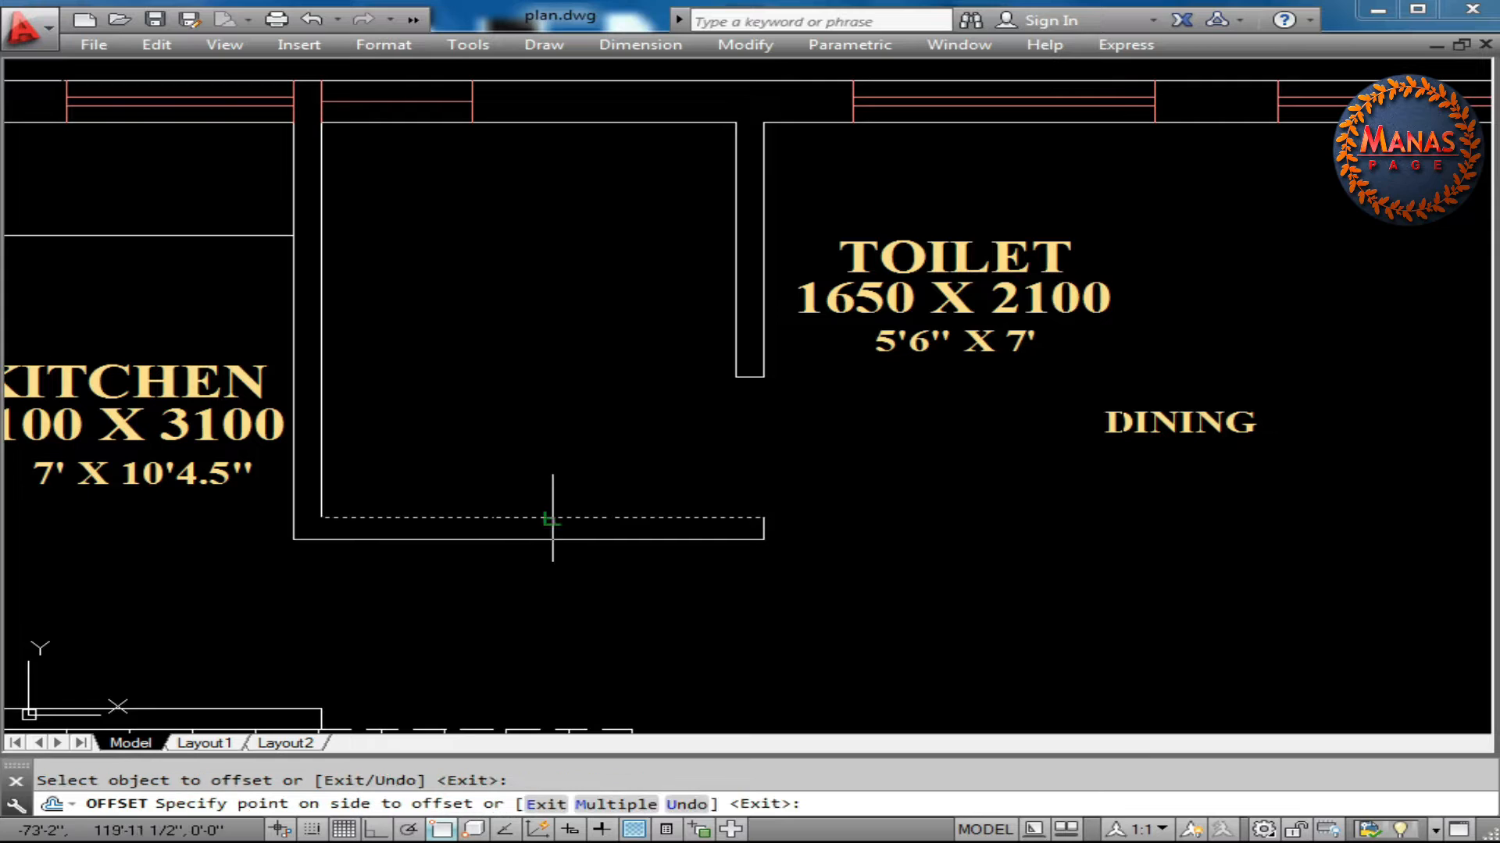
{"action": "left_click", "coordinate": [542, 409]}
{"action": "right_click", "coordinate": [533, 262]}
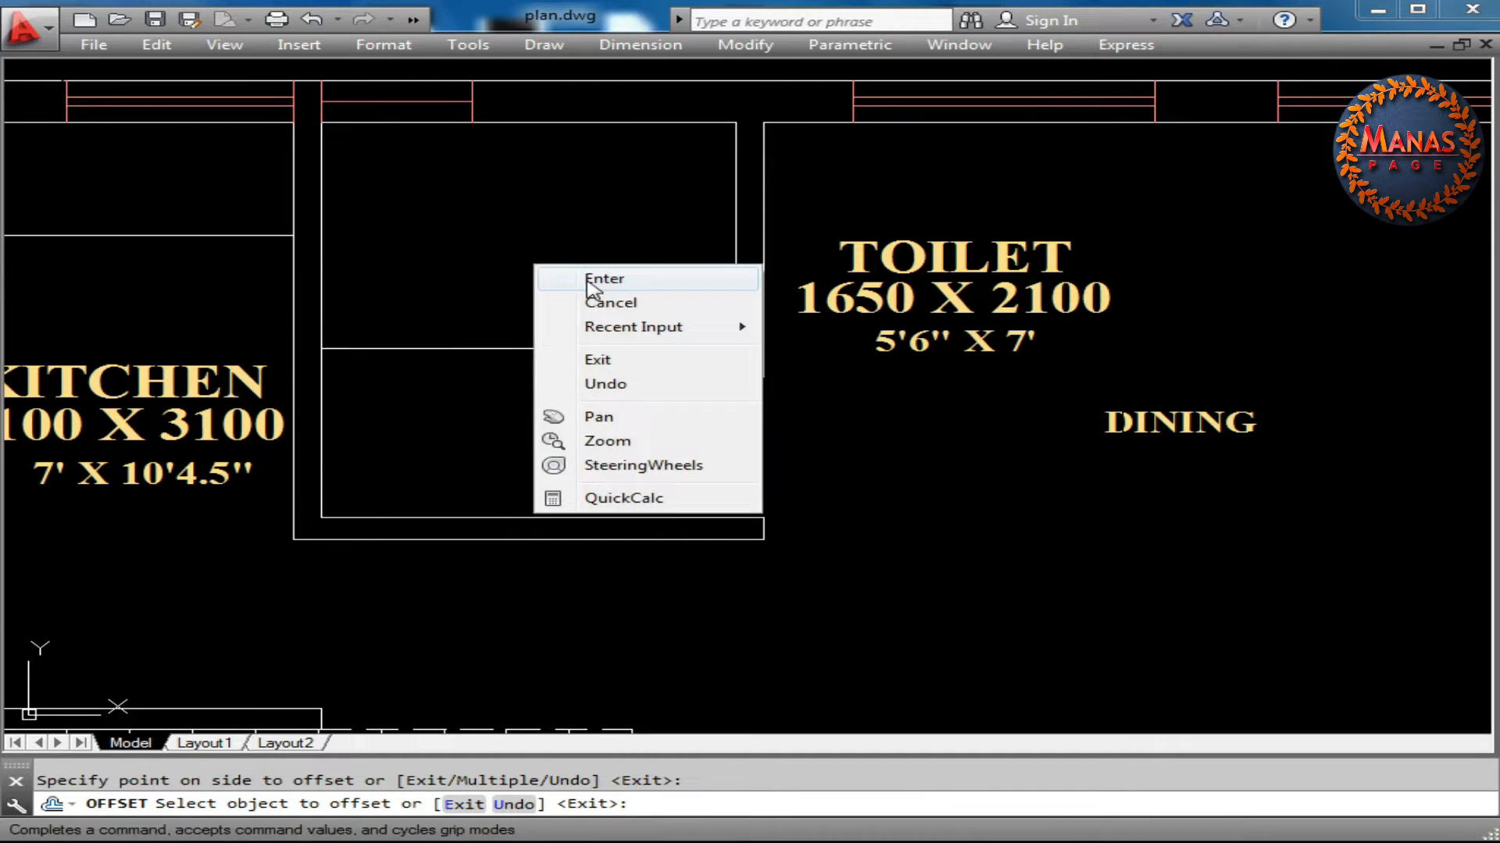
{"action": "left_click", "coordinate": [590, 282]}
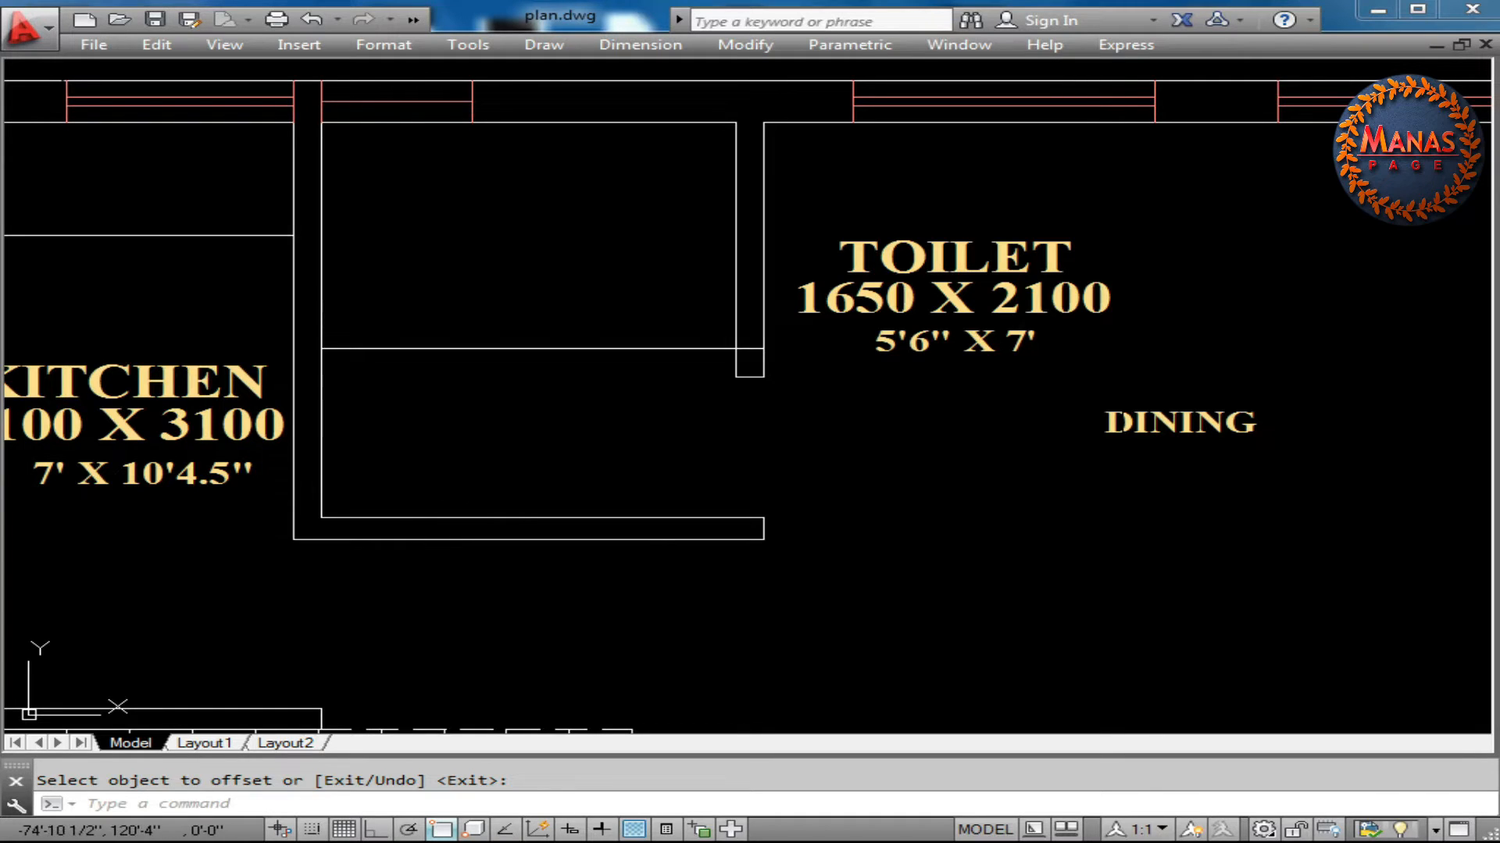
{"action": "key", "text": "ctrl+z"}
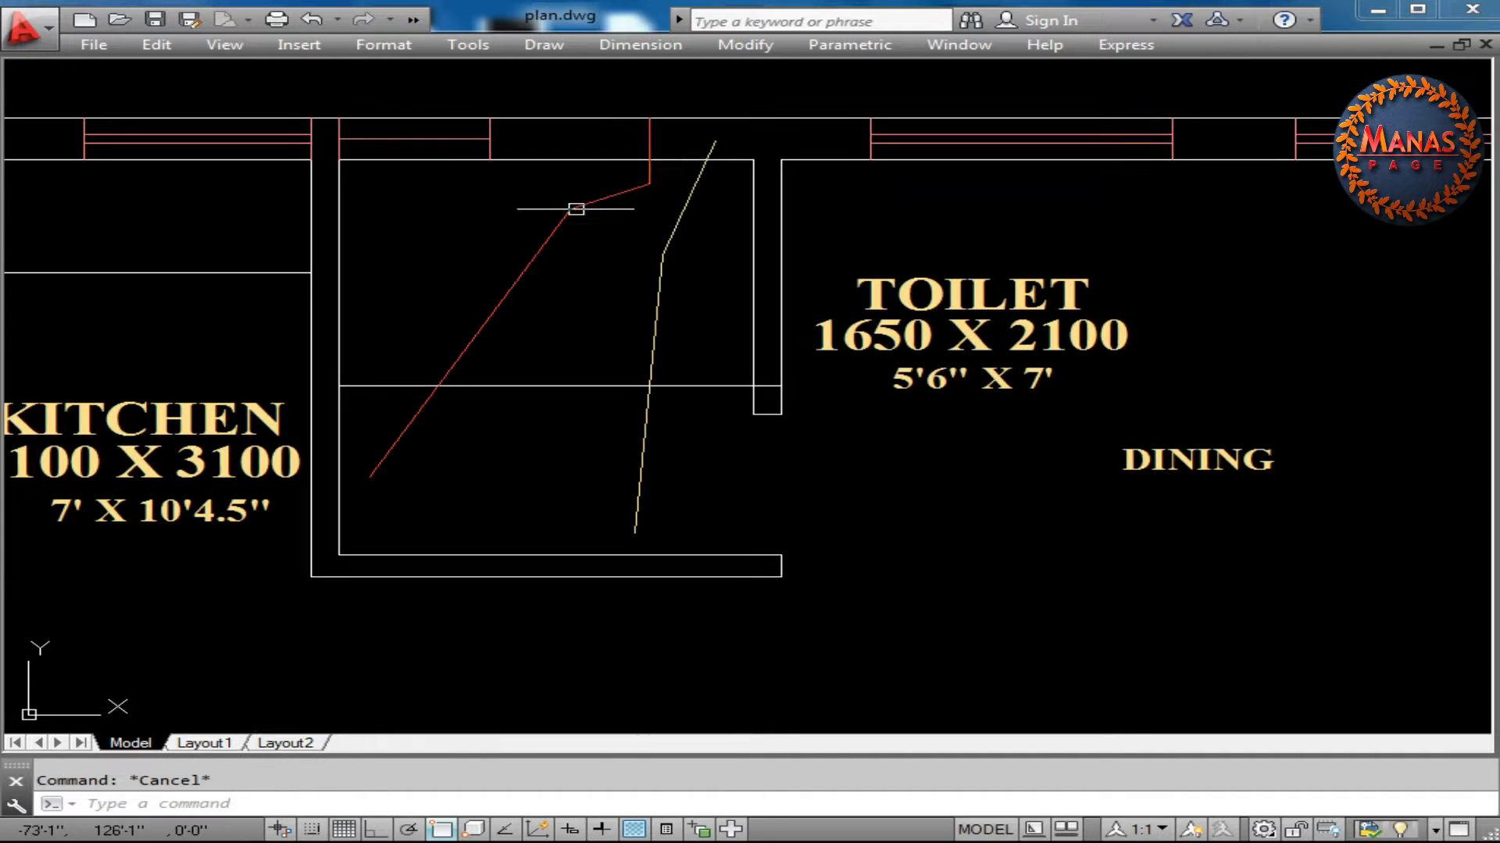
Highlight the red and yellow sketch lines crossing the toilet beside the kitchen, and clear the selection
{"action": "left_click", "coordinate": [732, 199]}
{"action": "left_click", "coordinate": [556, 257]}
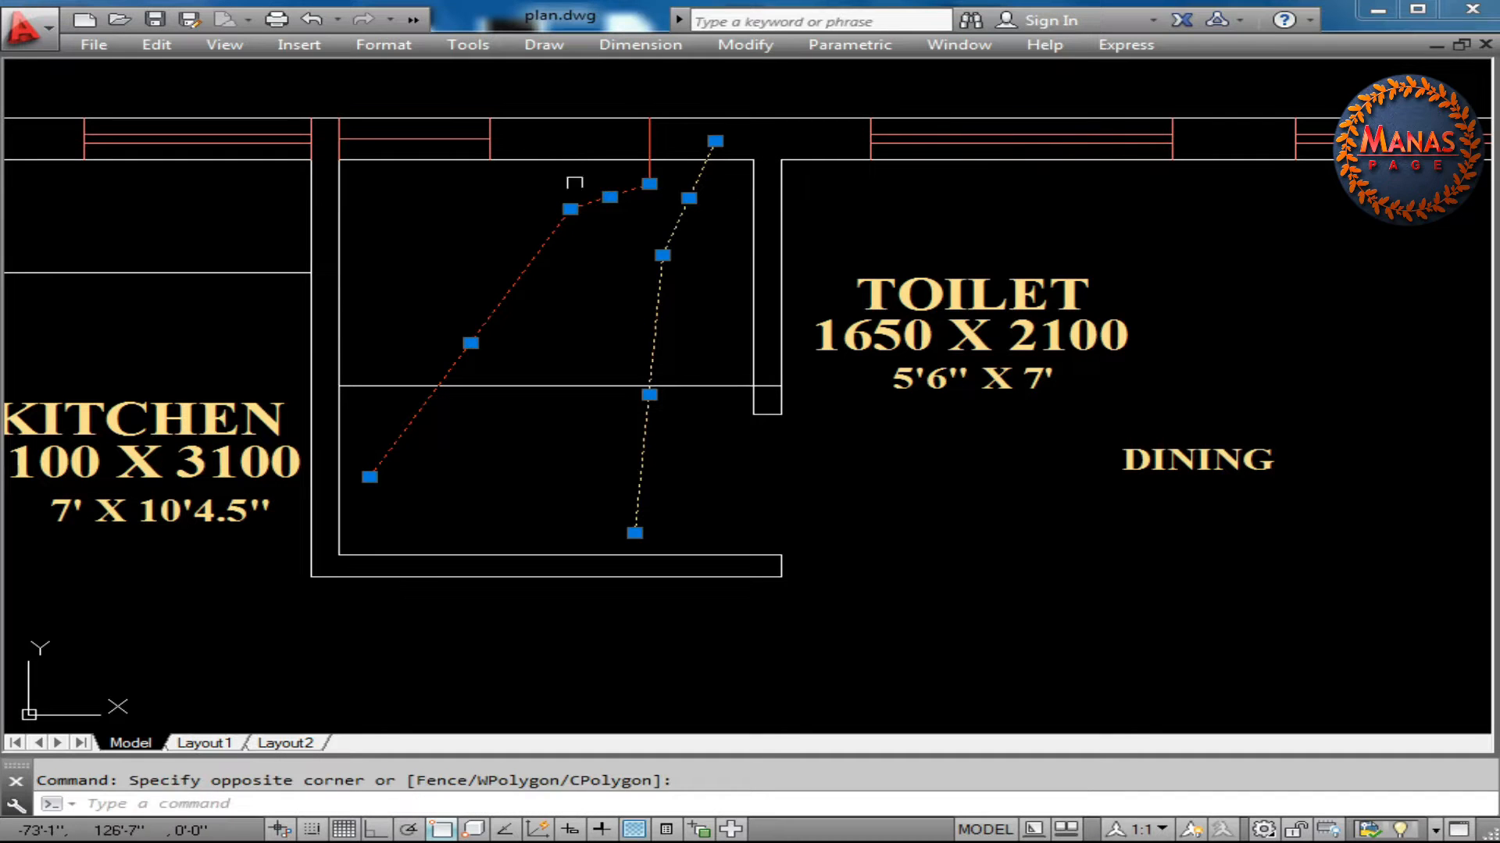
{"action": "left_click", "coordinate": [576, 182]}
{"action": "left_click", "coordinate": [559, 117]}
{"action": "key", "text": "Escape"}
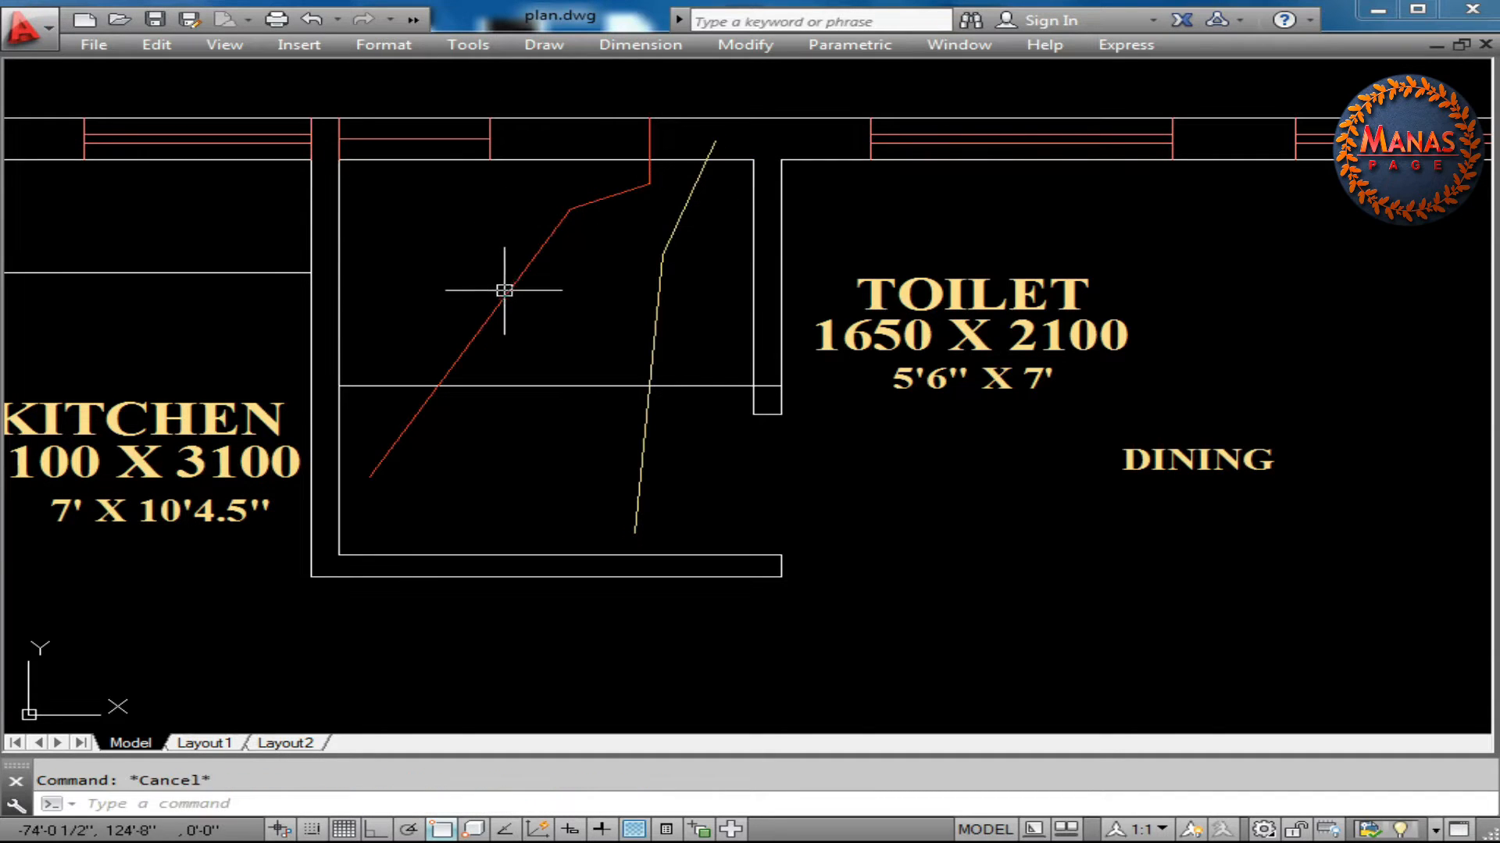
Erase all the red and yellow sketch lines from the toilet beside the kitchen
{"action": "left_click", "coordinate": [506, 291]}
{"action": "left_click", "coordinate": [658, 327]}
{"action": "left_click", "coordinate": [629, 325]}
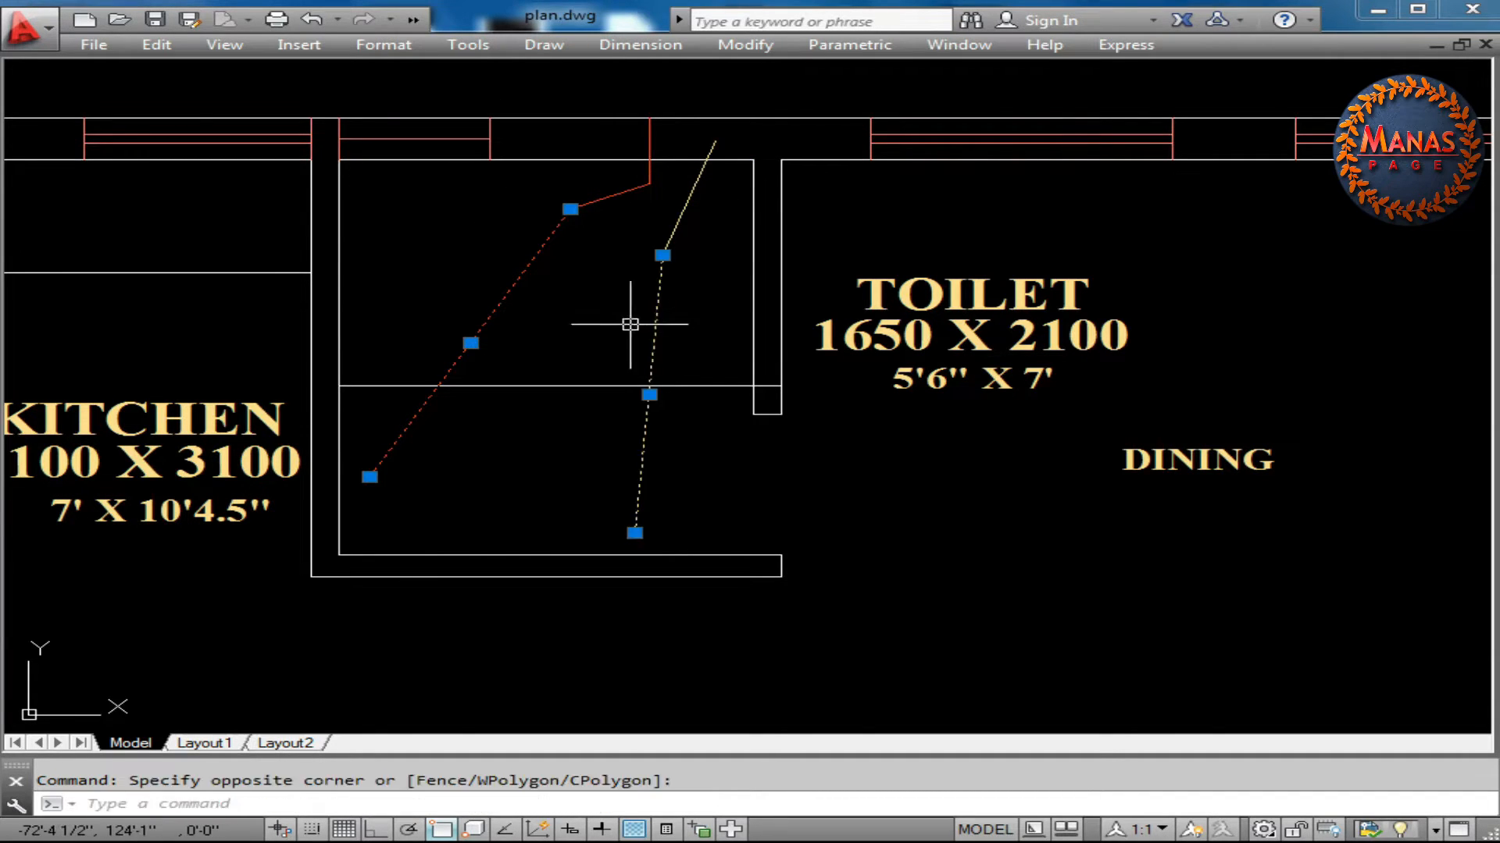
{"action": "left_click", "coordinate": [640, 415]}
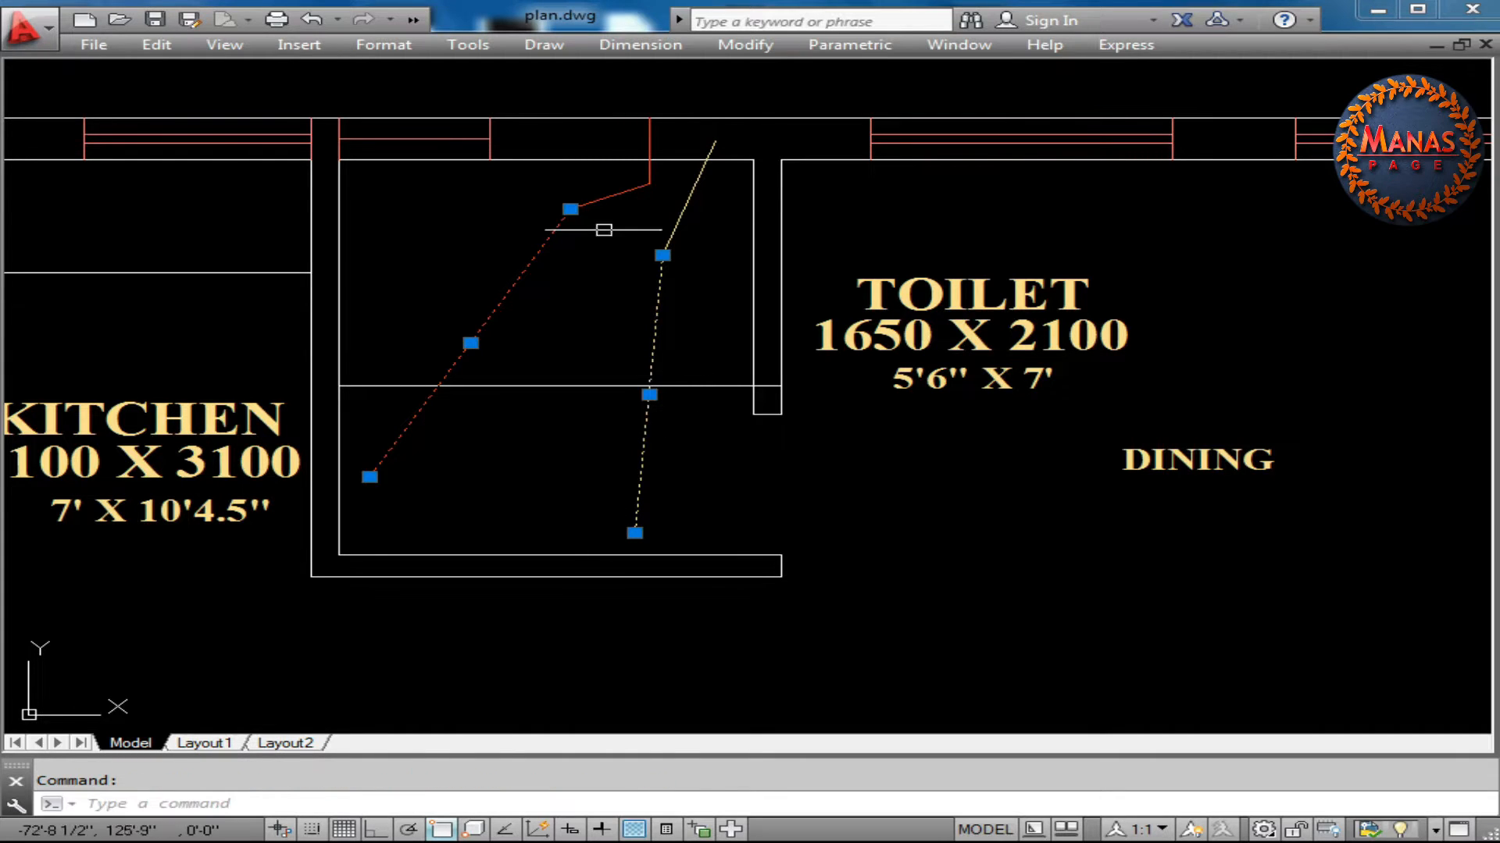
{"action": "left_click", "coordinate": [608, 512]}
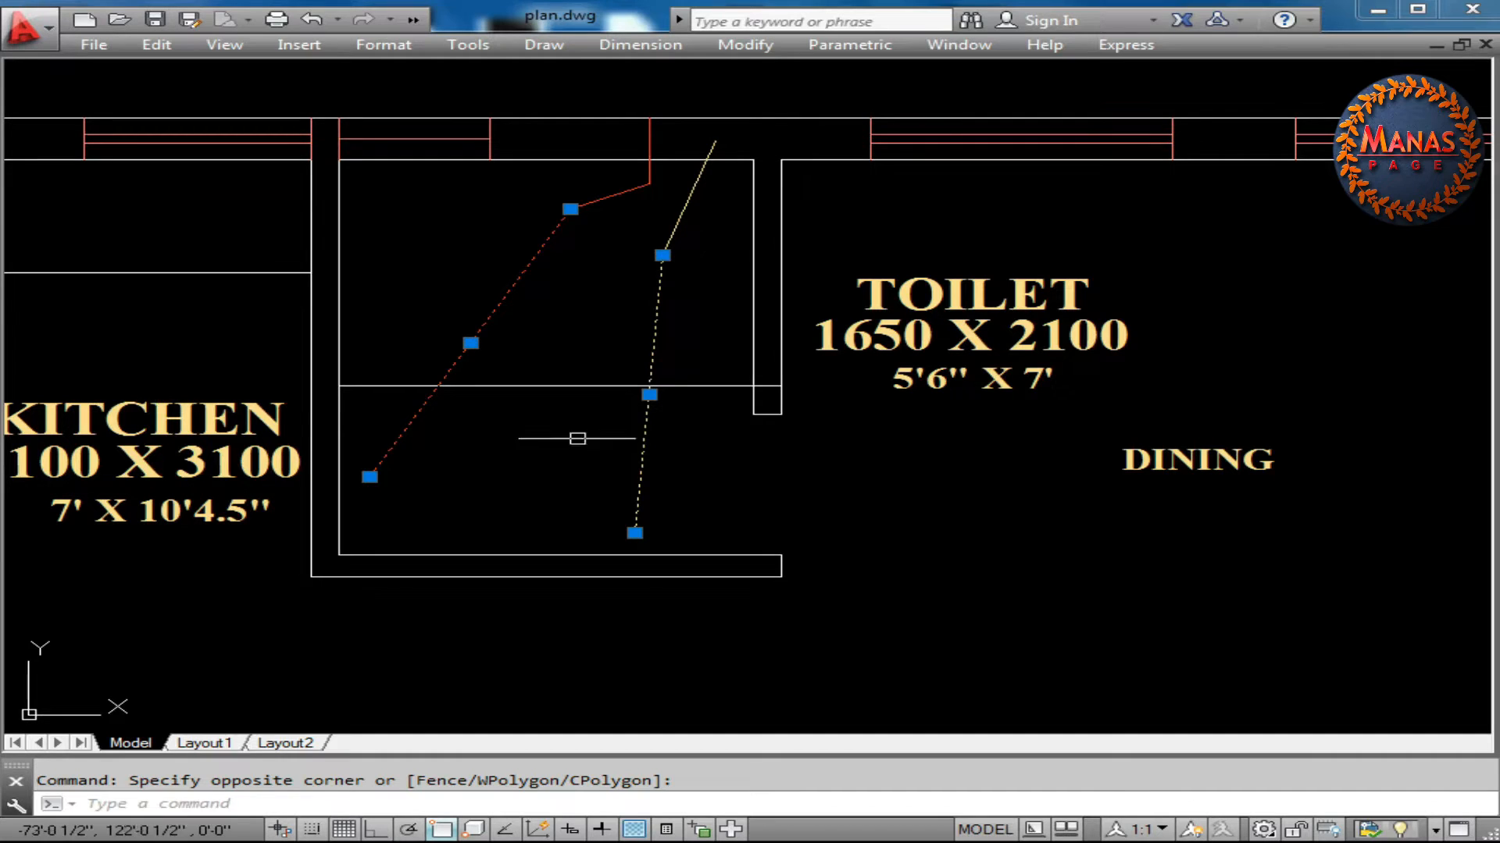
{"action": "key", "text": "Delete"}
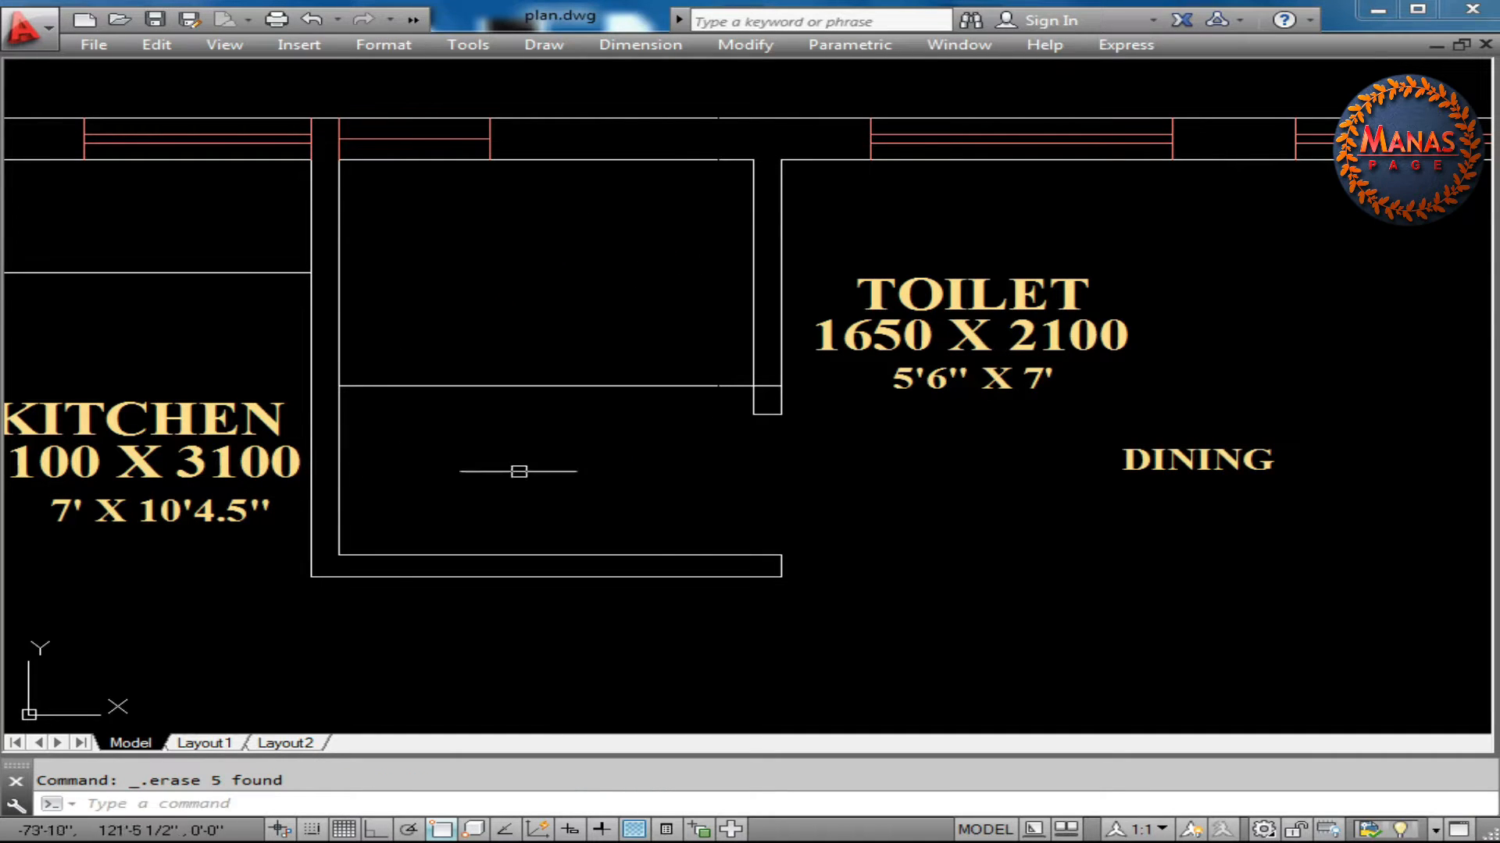
Offset the horizontal dividing line across the toilet by .01 towards the window wall
{"action": "left_click", "coordinate": [375, 385]}
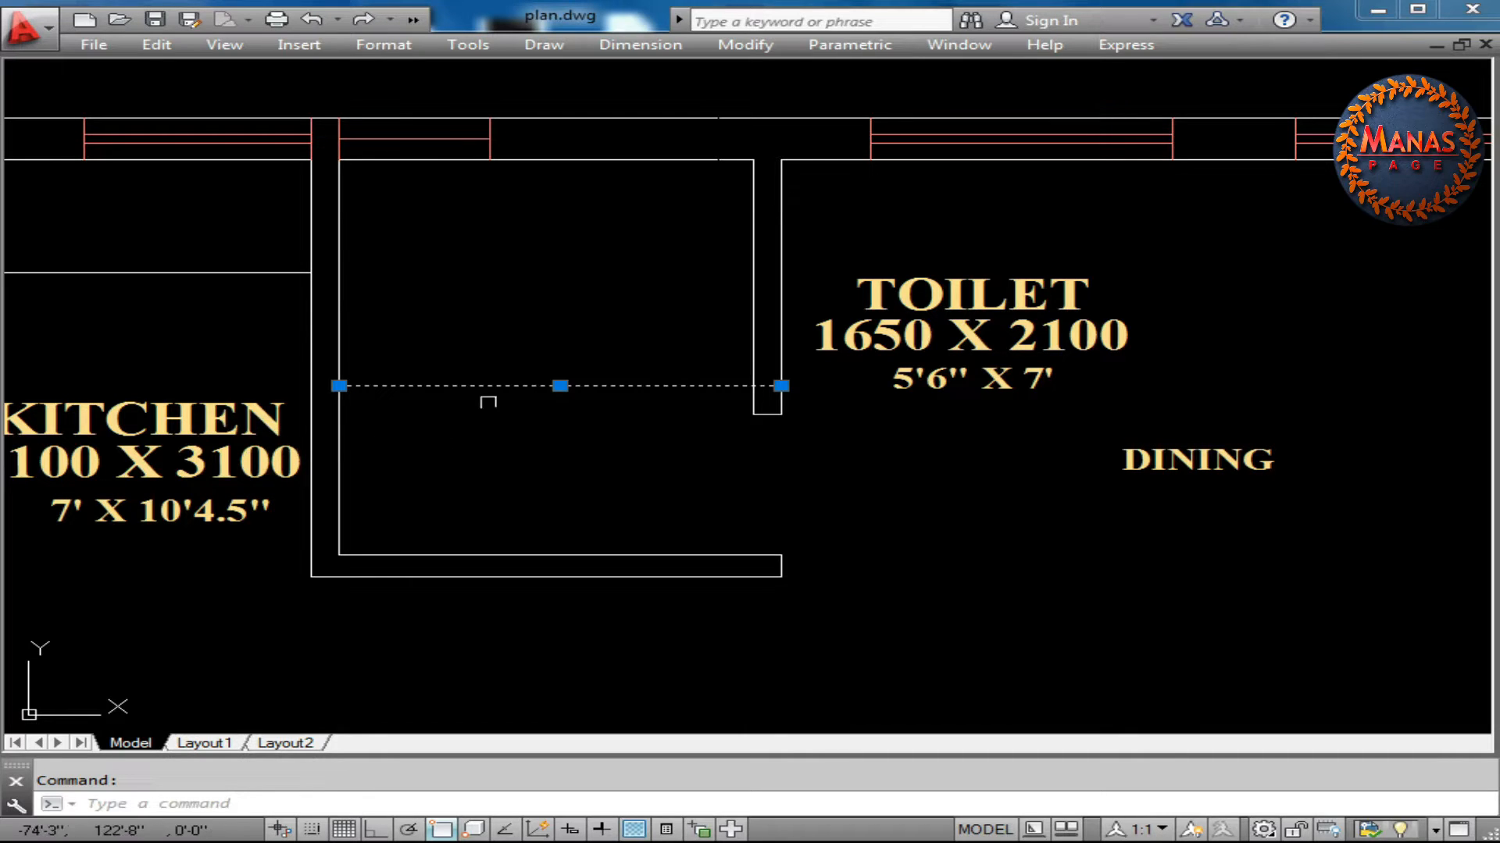
{"action": "type", "text": "o"}
{"action": "key", "text": "Return"}
{"action": "type", "text": ".01"}
{"action": "key", "text": "Return"}
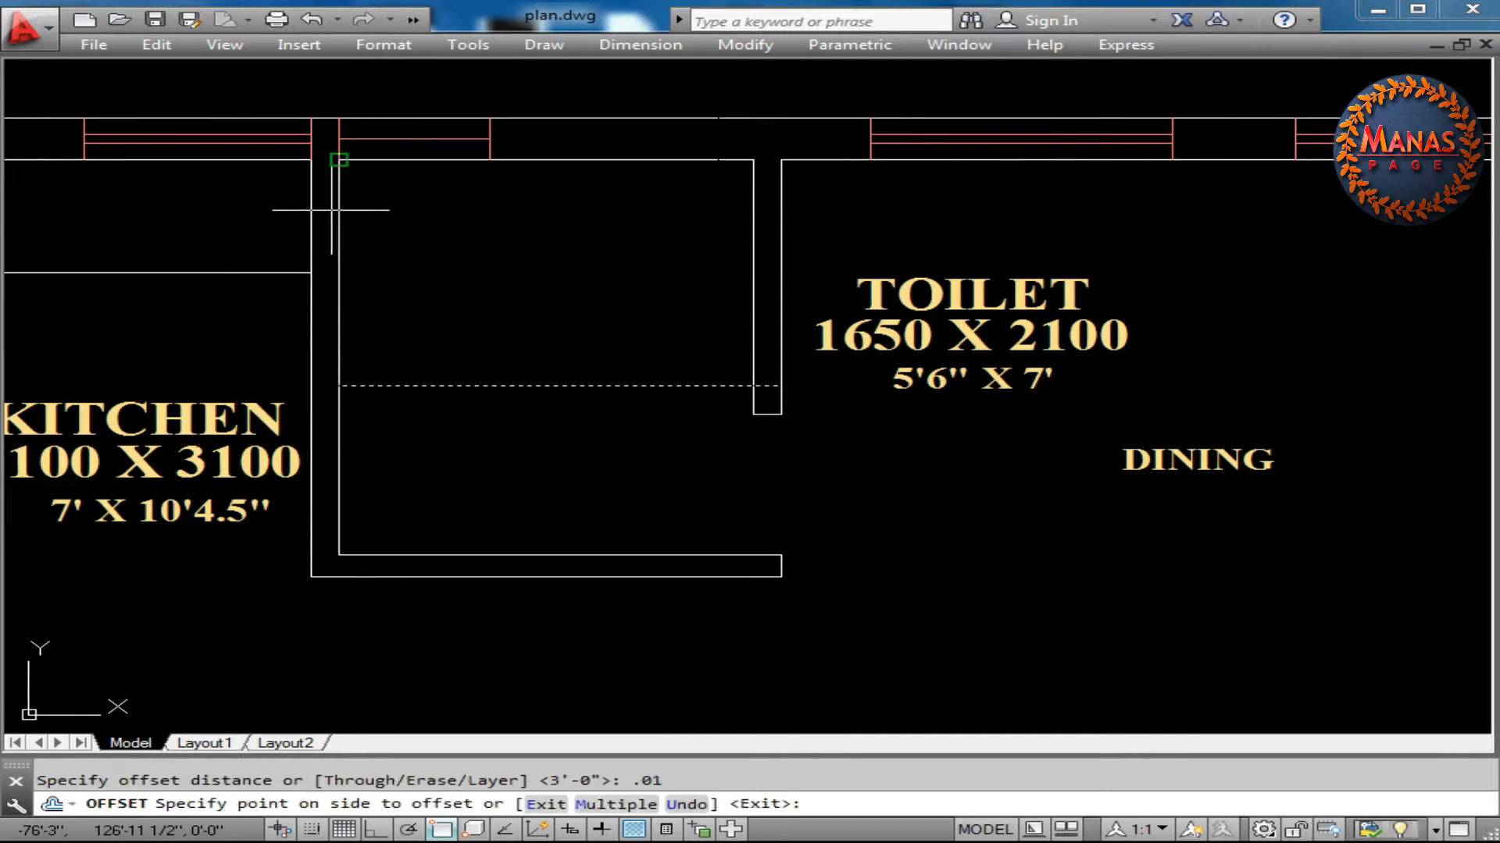
{"action": "left_click", "coordinate": [332, 209]}
{"action": "right_click", "coordinate": [371, 273]}
{"action": "left_click", "coordinate": [391, 285]}
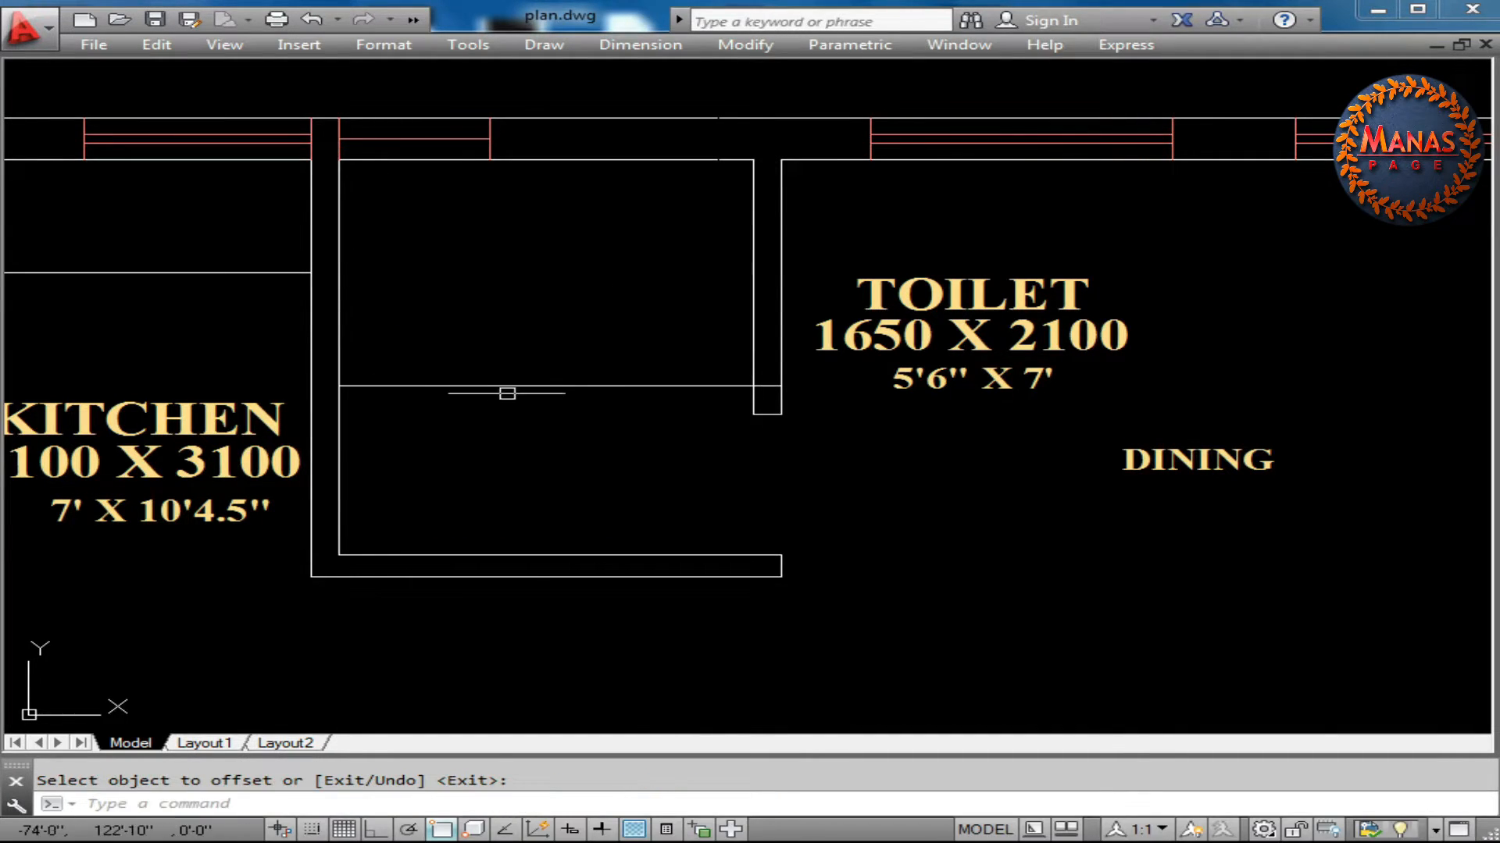
Offset the toilet's inner wall line on the kitchen side 3' into the room
{"action": "type", "text": "o"}
{"action": "key", "text": "Return"}
{"action": "type", "text": "3'"}
{"action": "key", "text": "Return"}
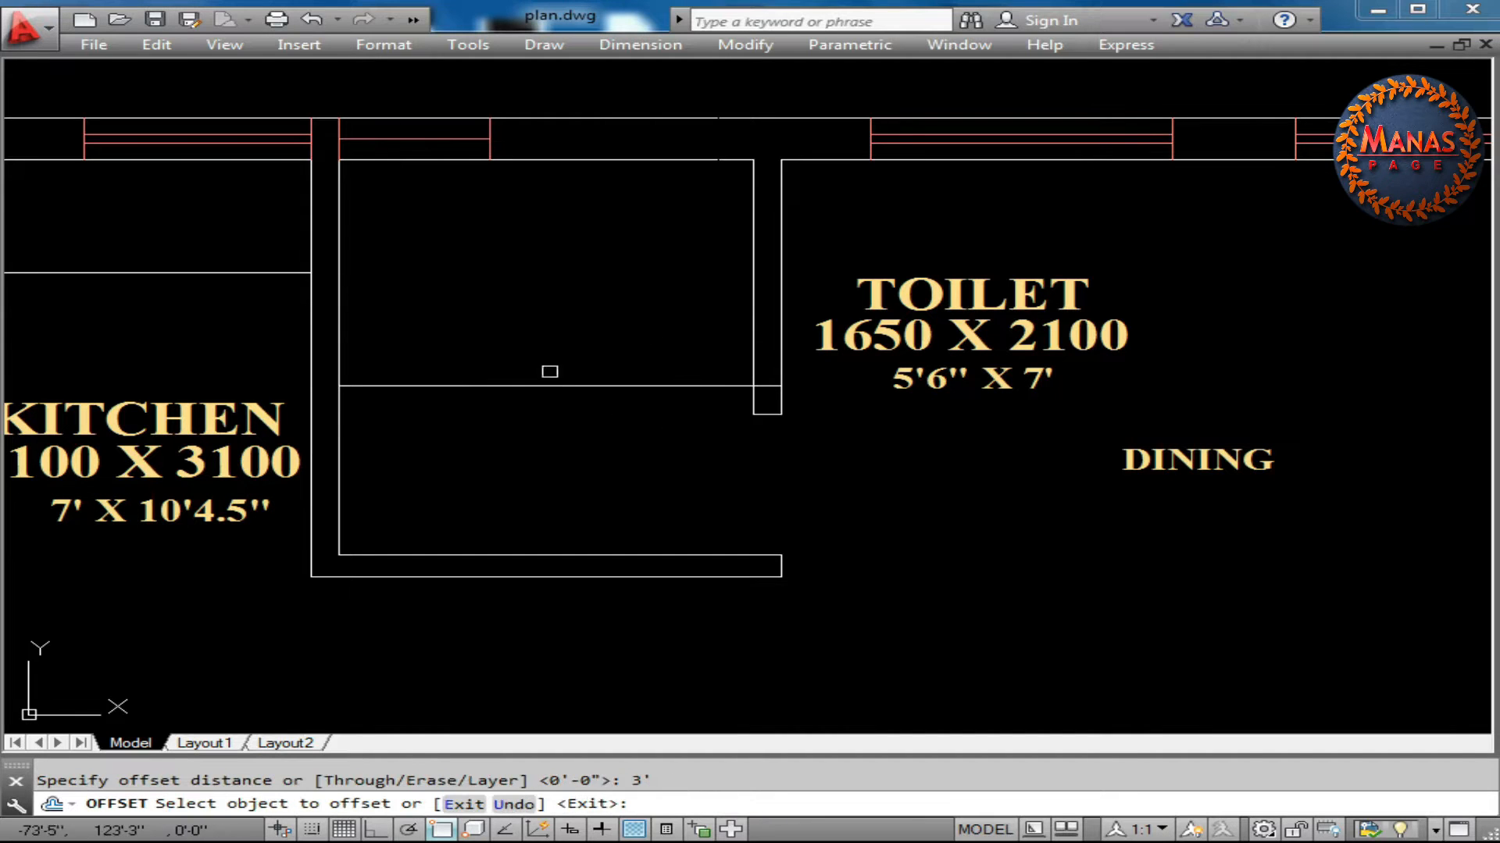
{"action": "left_click", "coordinate": [343, 355]}
{"action": "left_click", "coordinate": [463, 361]}
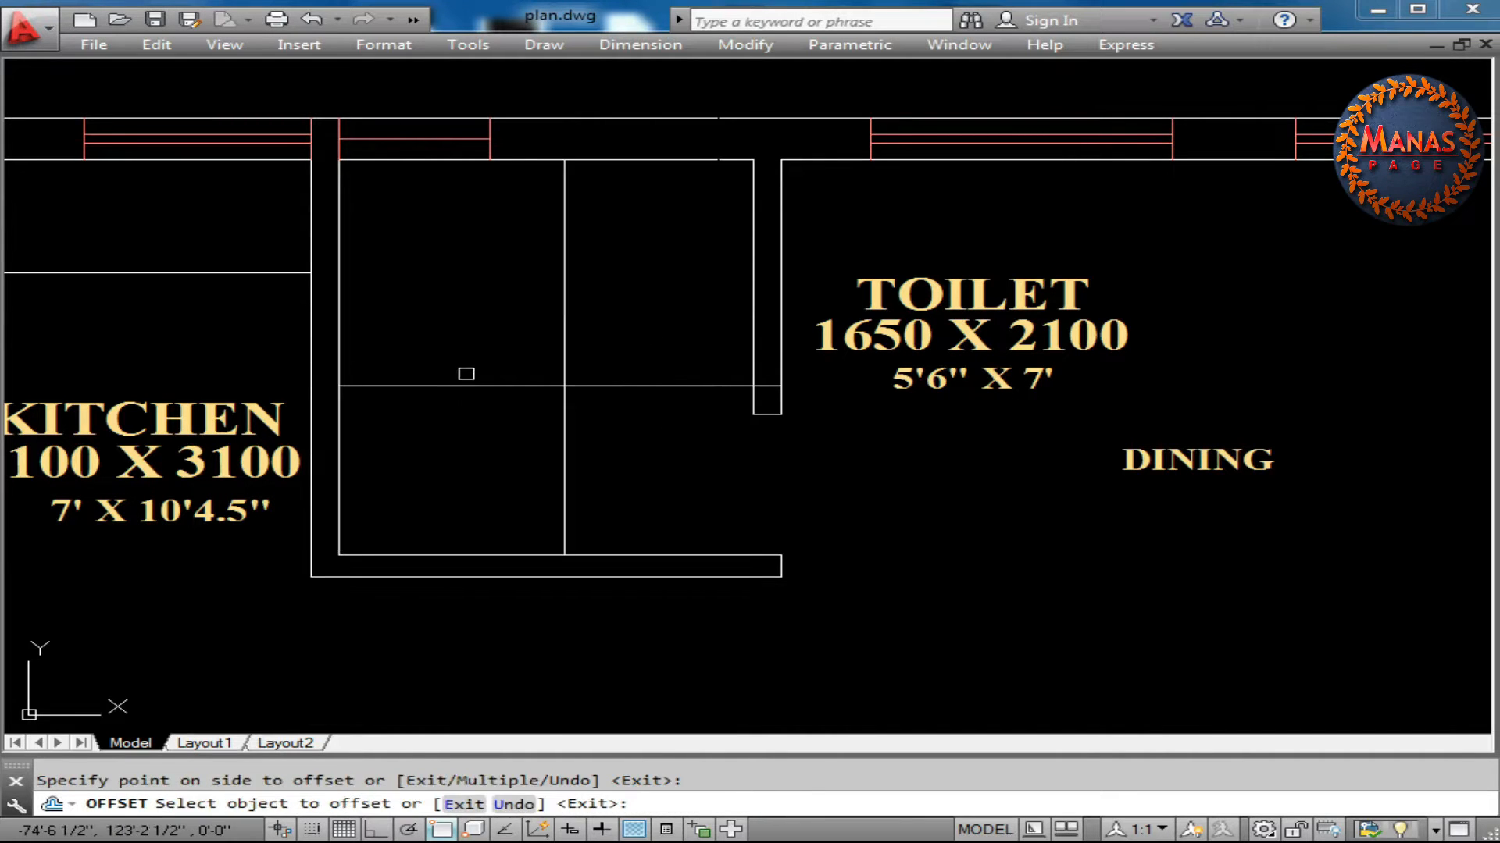
{"action": "key", "text": "Escape"}
Trim the horizontal dividing line beyond the vertical offset line and remove that vertical line on both sides of it
{"action": "type", "text": "tr"}
{"action": "left_click", "coordinate": [591, 366]}
{"action": "left_click", "coordinate": [576, 391]}
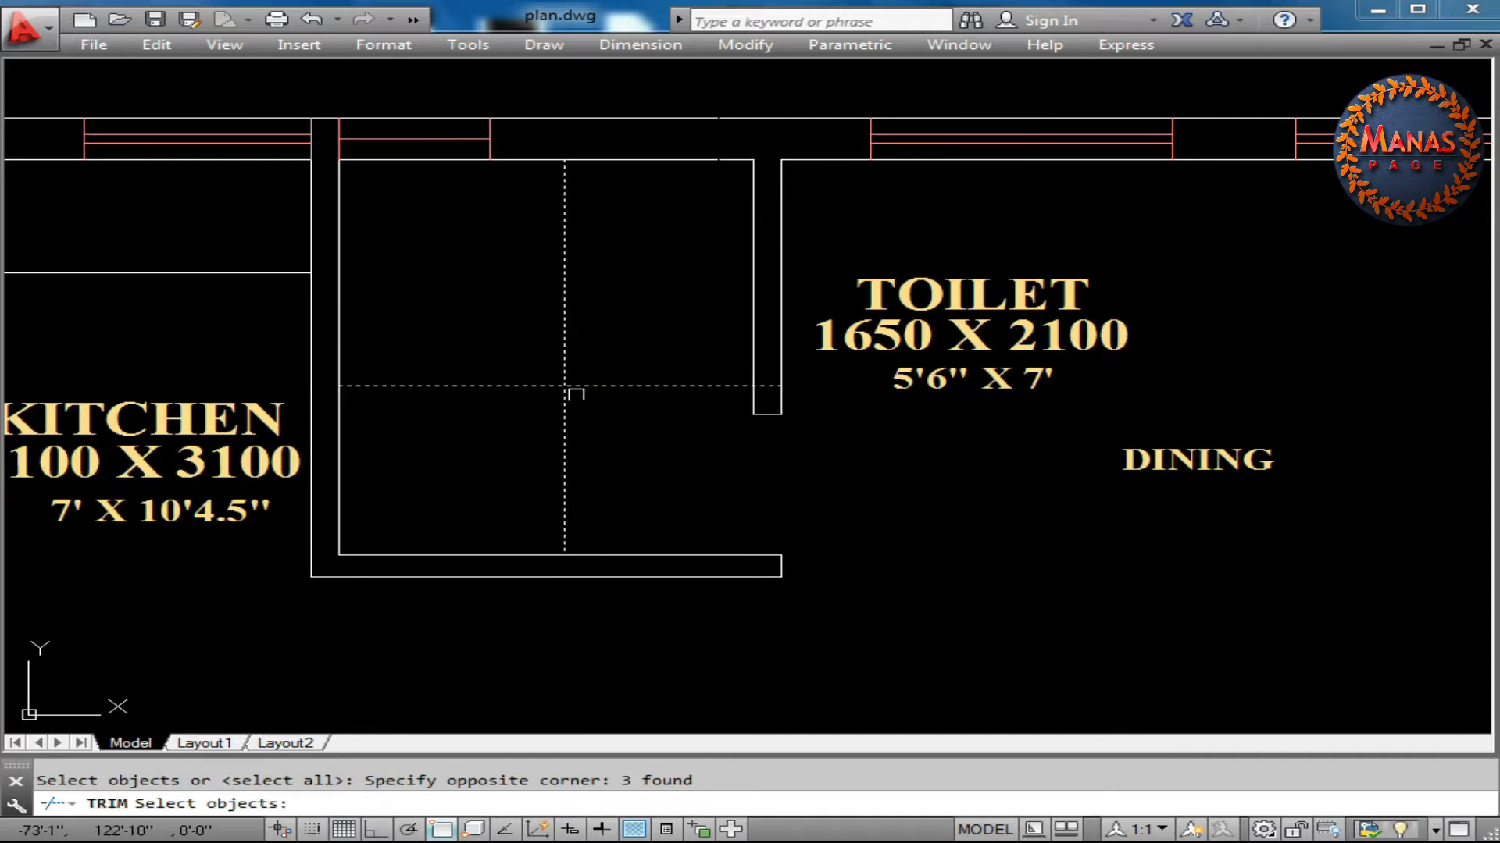
{"action": "key", "text": "Return"}
{"action": "left_click", "coordinate": [582, 385]}
{"action": "left_click", "coordinate": [565, 432]}
{"action": "left_click", "coordinate": [567, 354]}
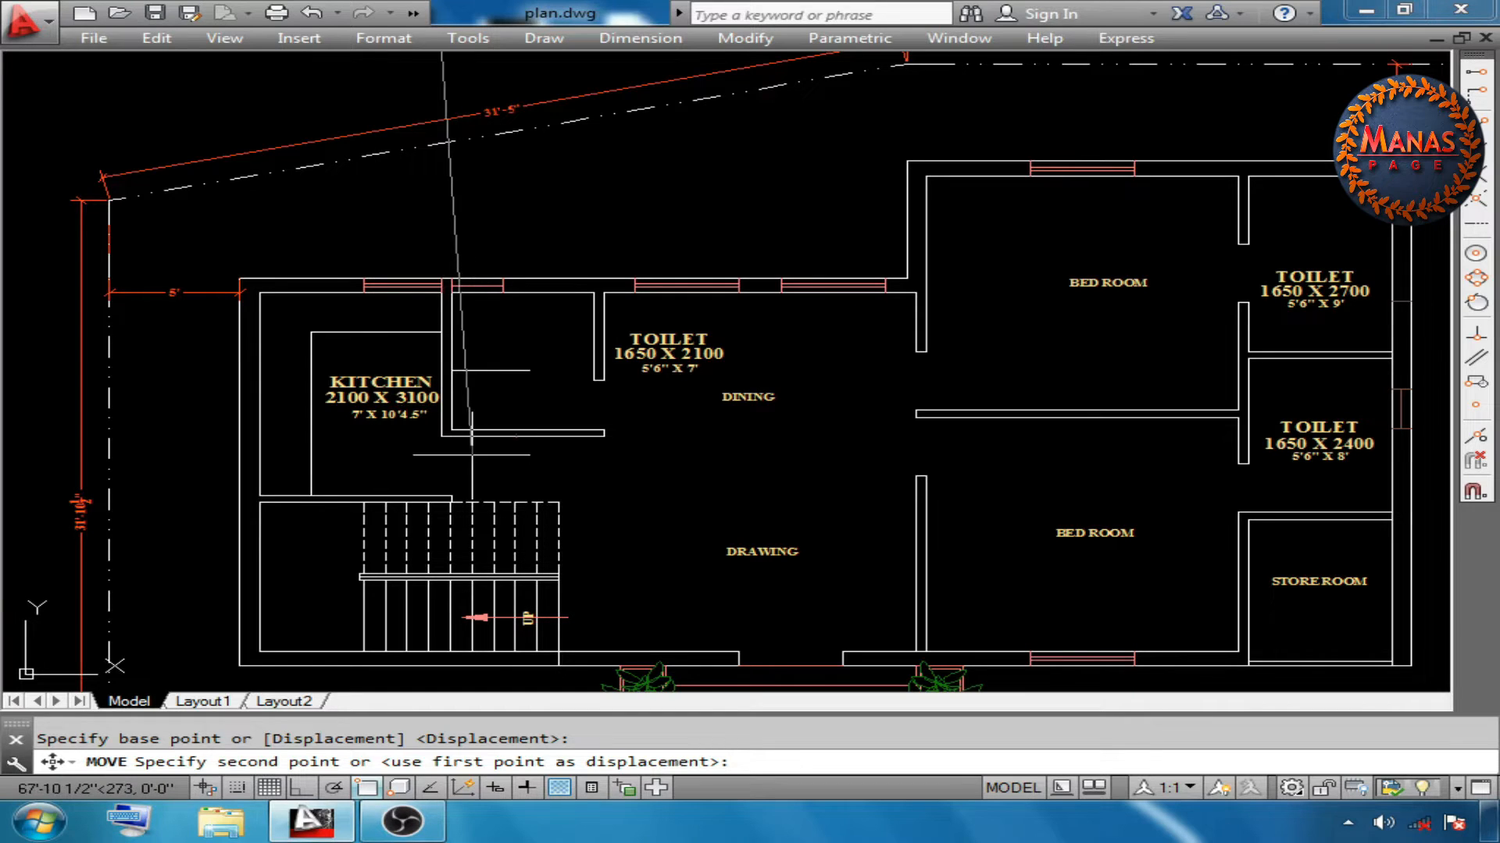
Move the WM symbol onto the toilet's kitchen-side wall below the dividing line, using the nearest-point snap
{"action": "left_click", "coordinate": [1478, 438]}
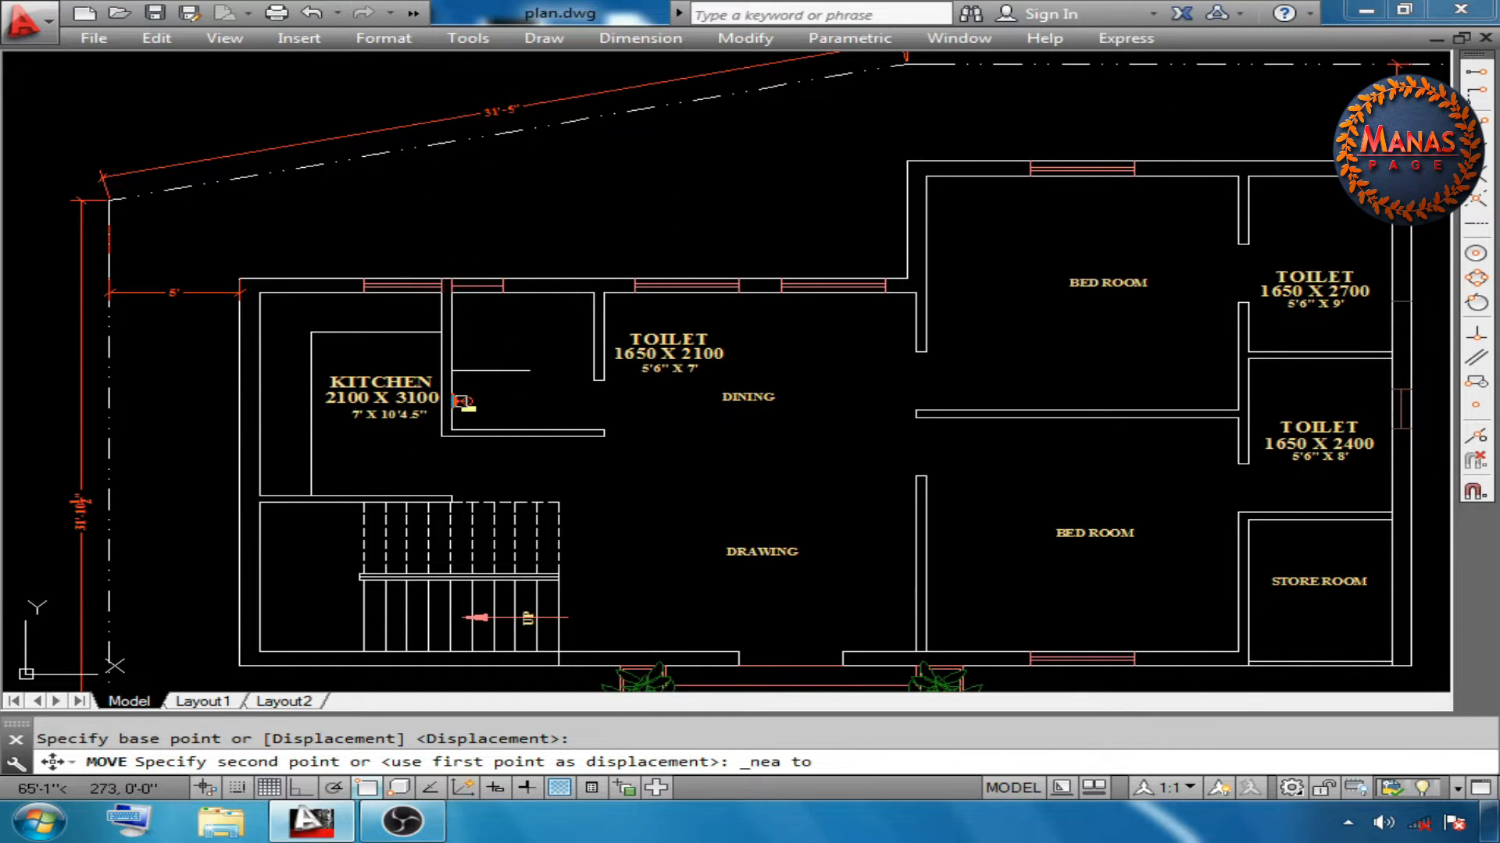
{"action": "left_click", "coordinate": [463, 401]}
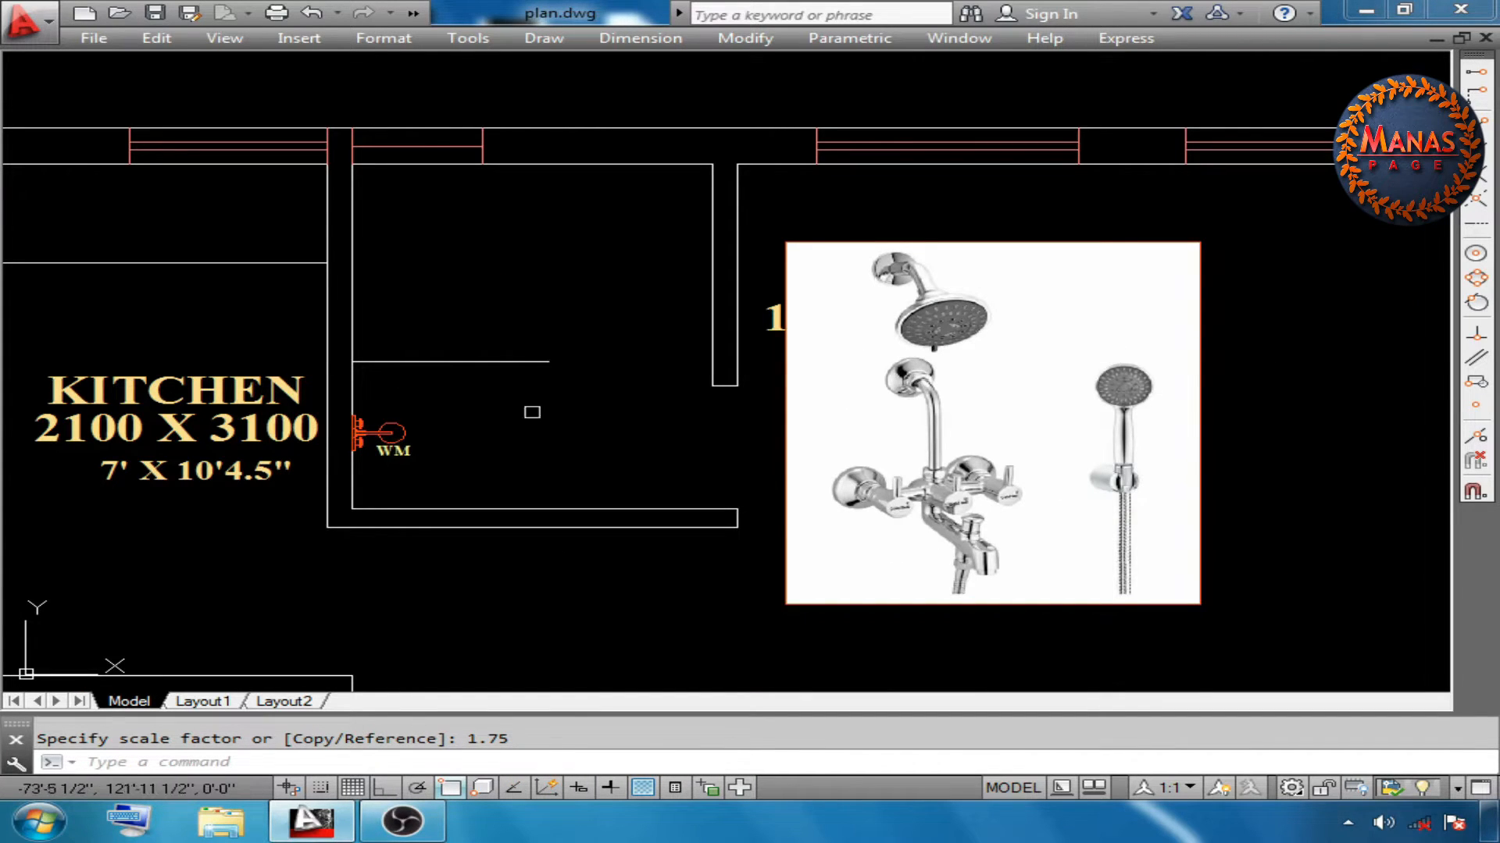
{"action": "key", "text": "Escape"}
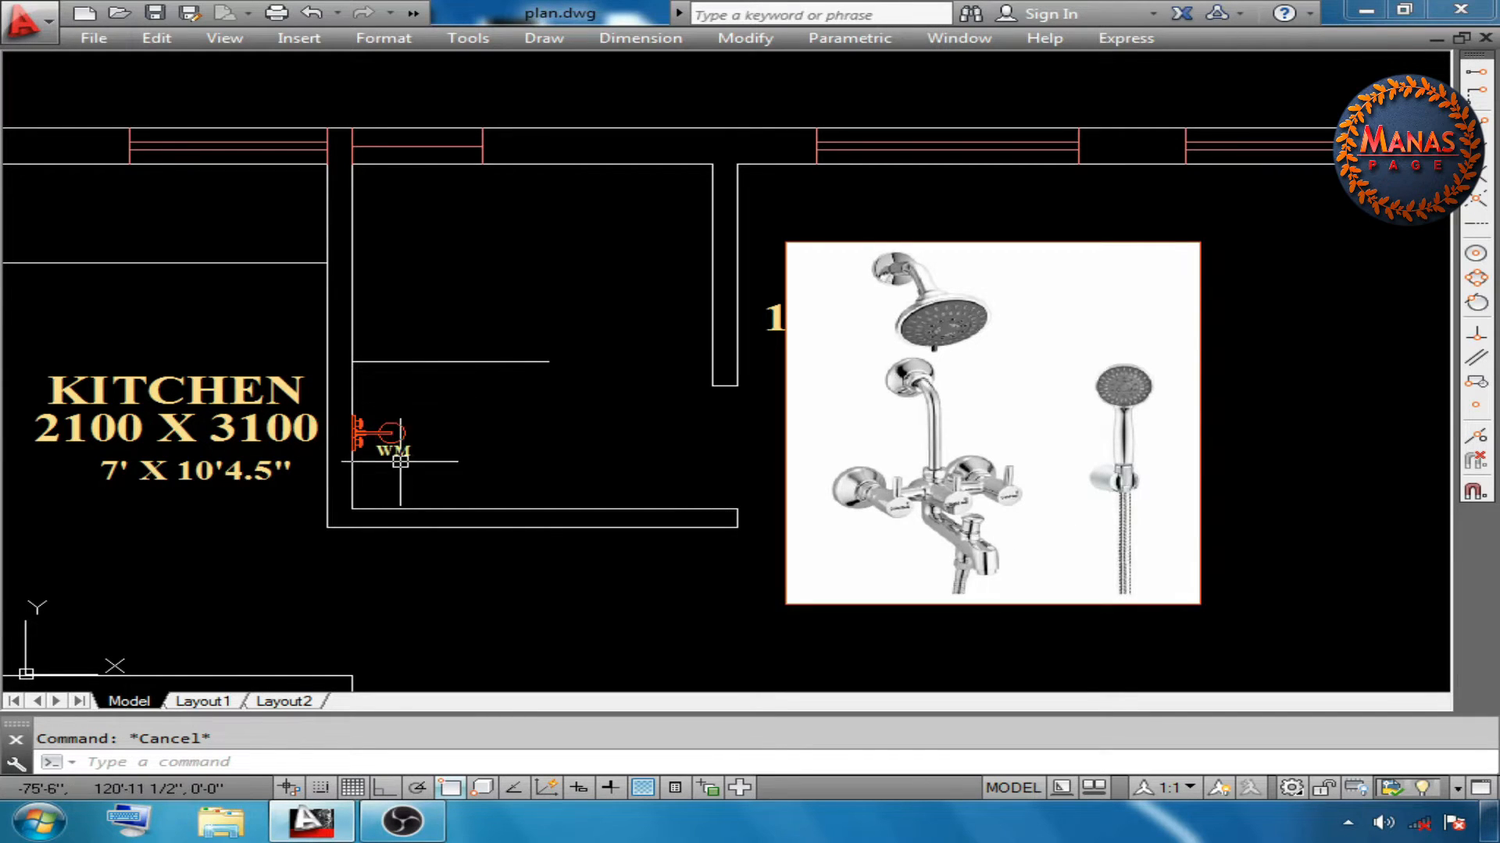
{"action": "middle_click_drag", "start_coordinate": [449, 424], "coordinate": [435, 379]}
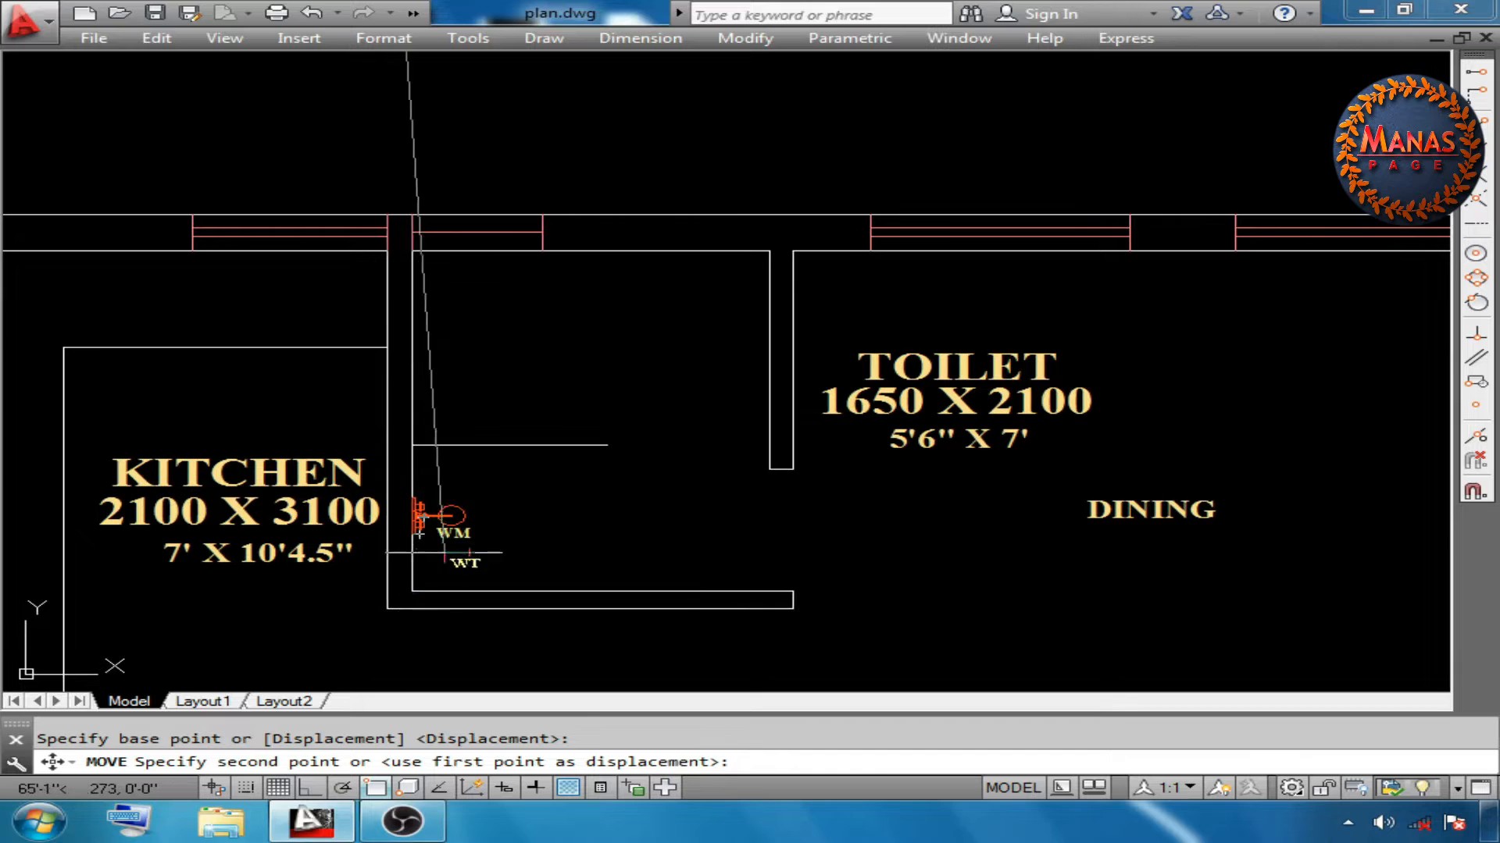
Place the WT symbol on the kitchen-side wall below WM, and the round FT symbol in the corner just under the dividing line
{"action": "left_click", "coordinate": [1482, 440]}
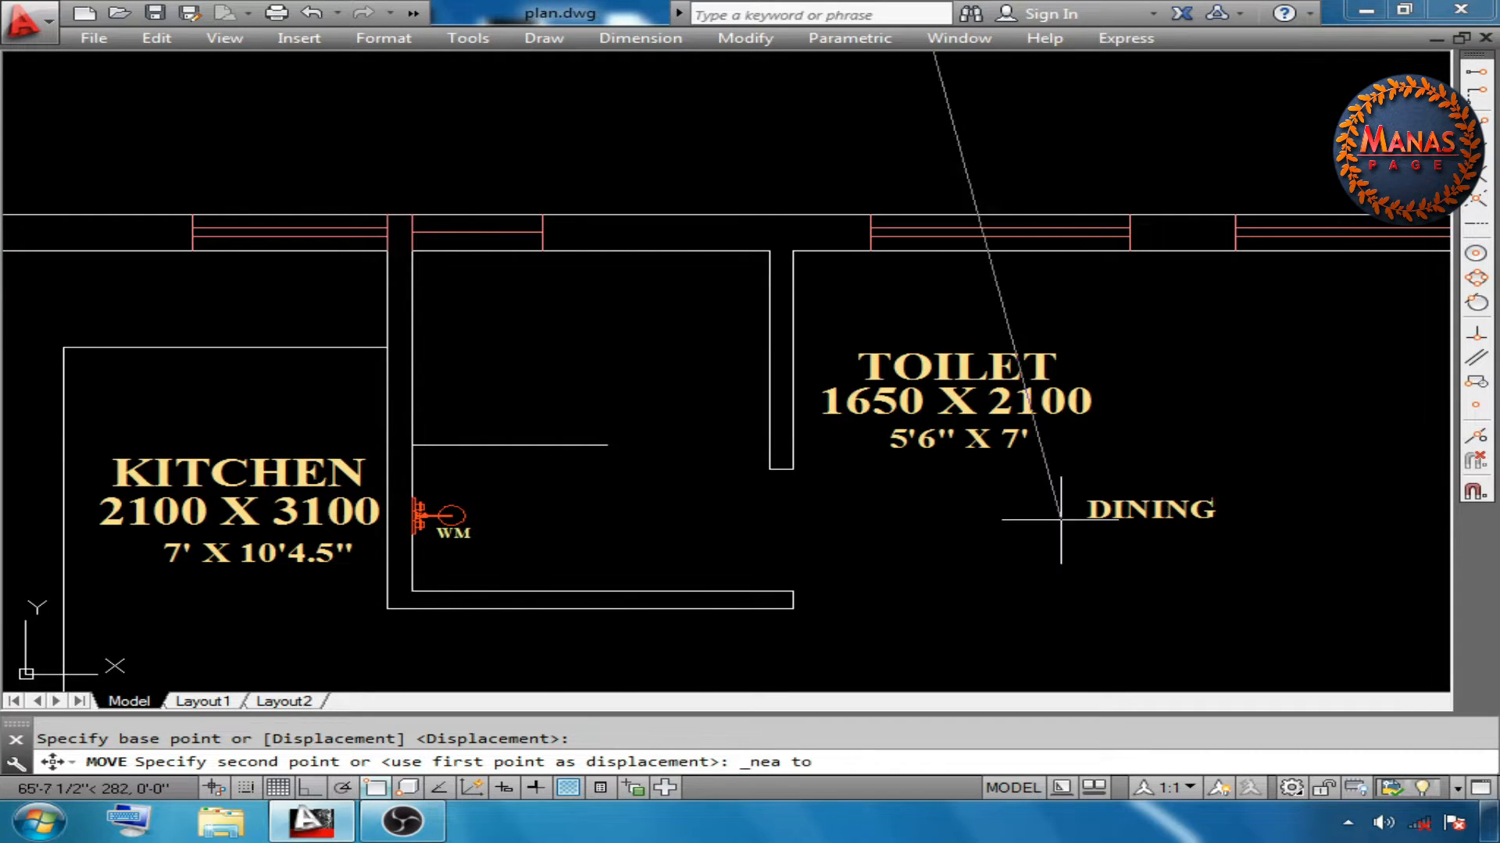
{"action": "left_click", "coordinate": [409, 559]}
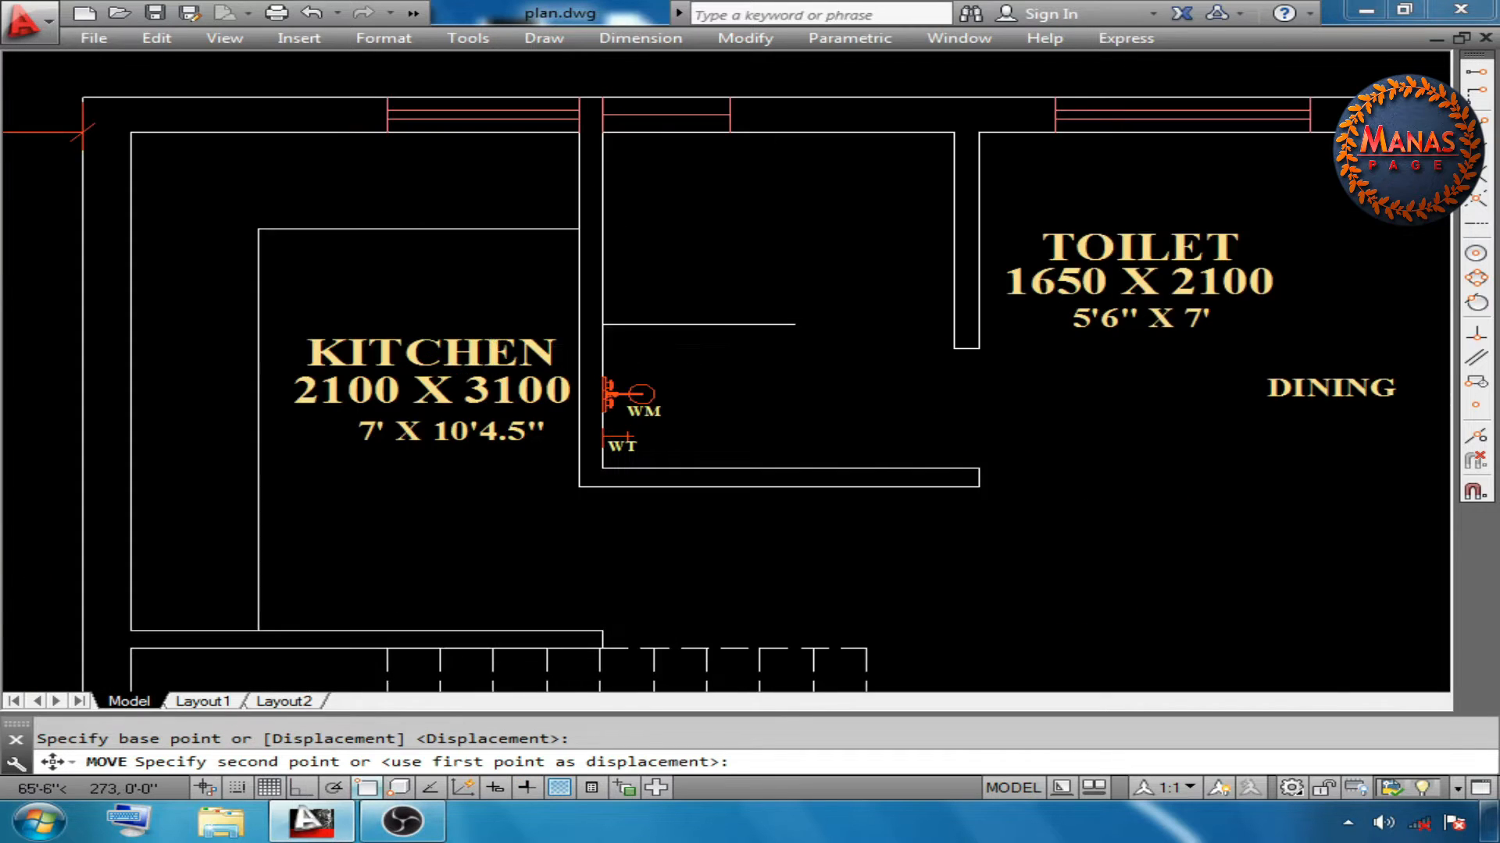
{"action": "scroll", "coordinate": [617, 321], "scroll_direction": "up", "scroll_amount": 3}
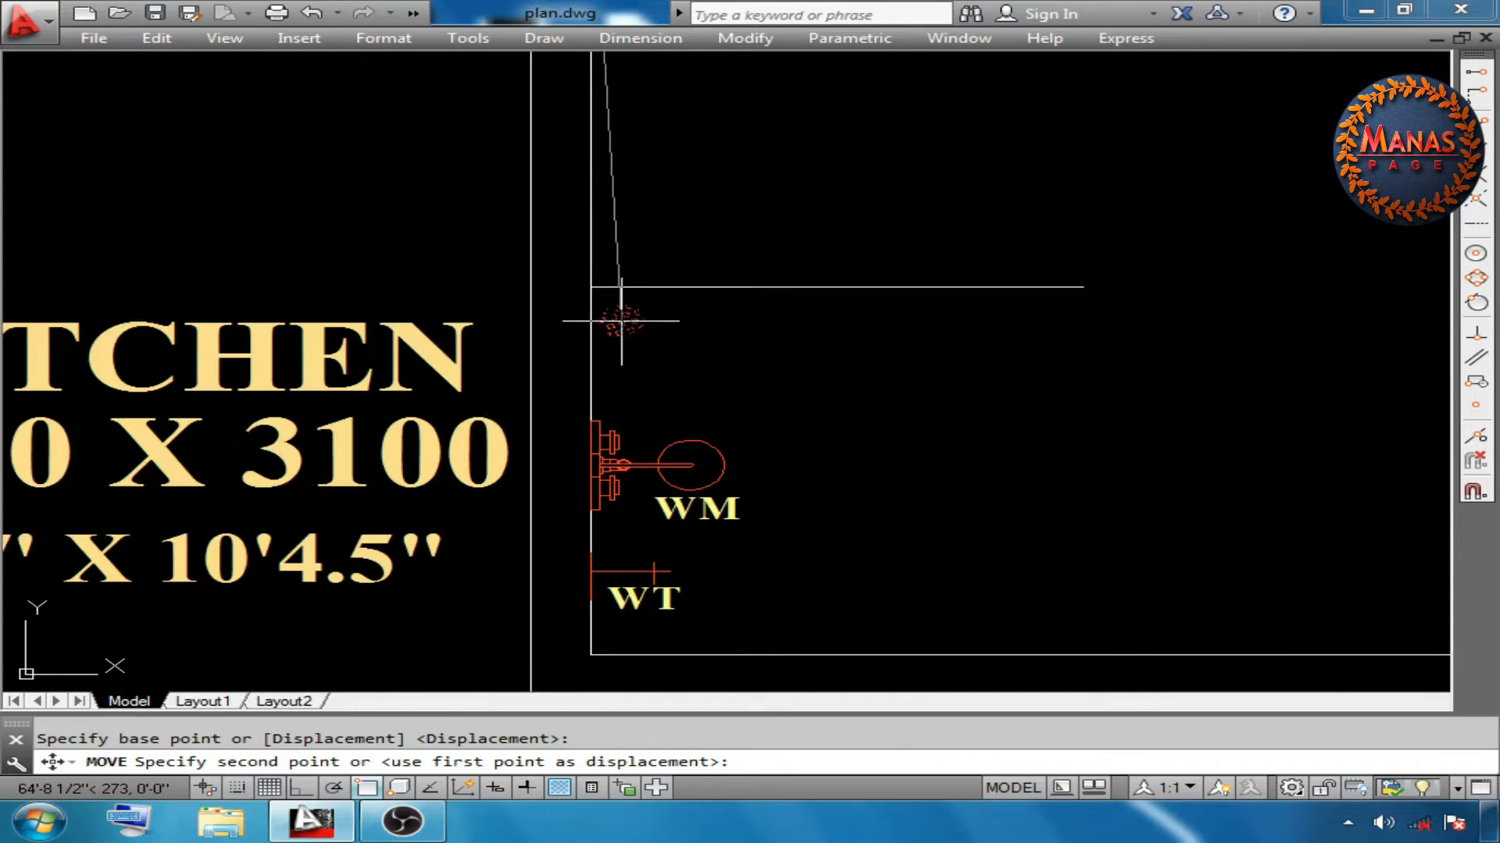
{"action": "left_click", "coordinate": [625, 320]}
{"action": "middle_click_drag", "start_coordinate": [821, 298], "coordinate": [696, 281]}
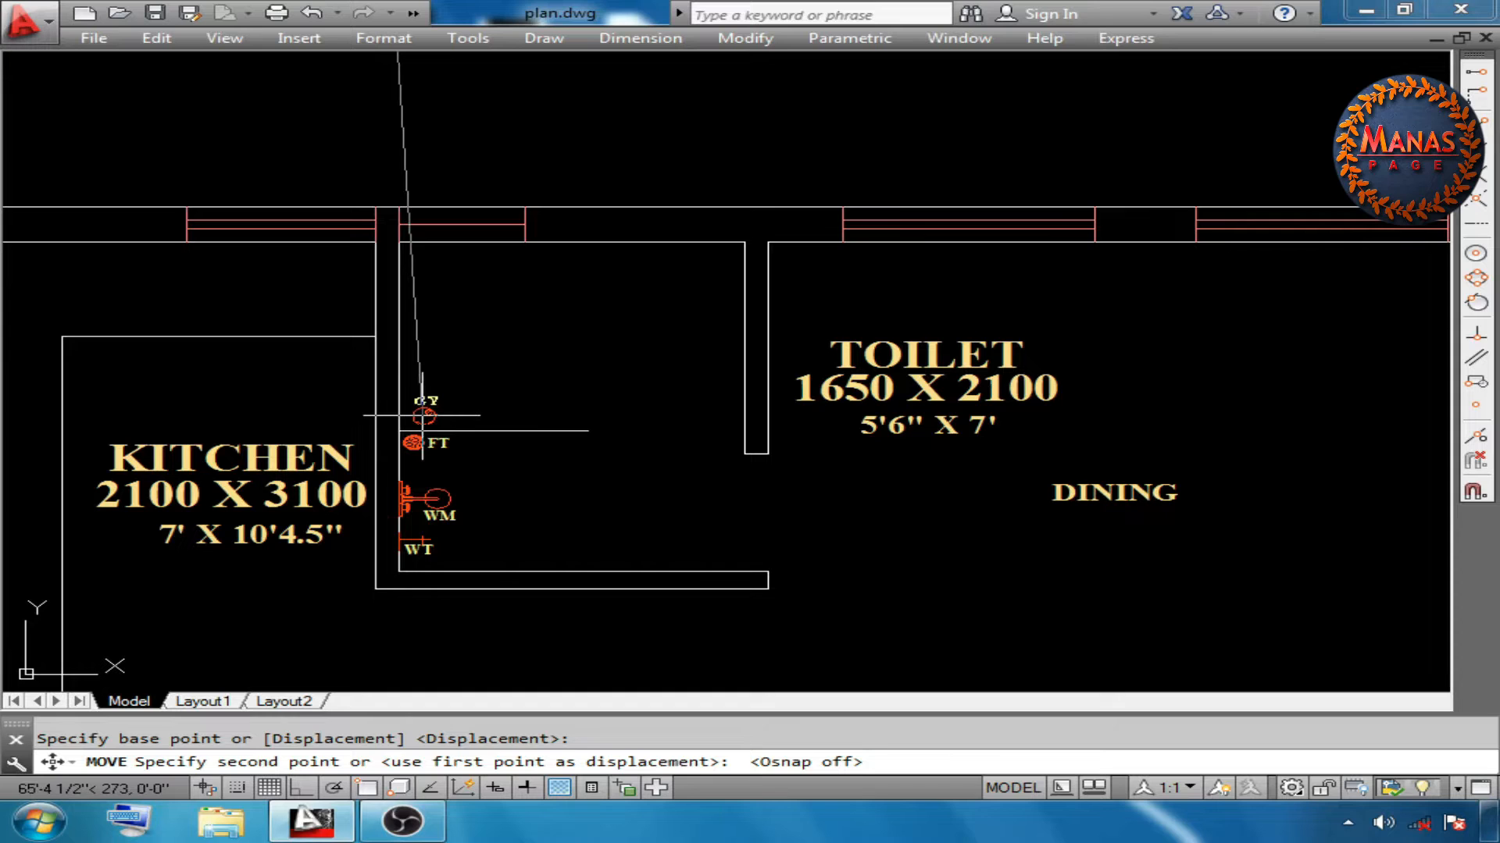
Place the GY symbol beside the toilet's kitchen-side wall, just above the horizontal dividing line
{"action": "left_click", "coordinate": [419, 410]}
{"action": "left_click", "coordinate": [389, 432]}
{"action": "key", "text": "Escape"}
{"action": "scroll", "coordinate": [413, 481], "scroll_direction": "up", "scroll_amount": 2}
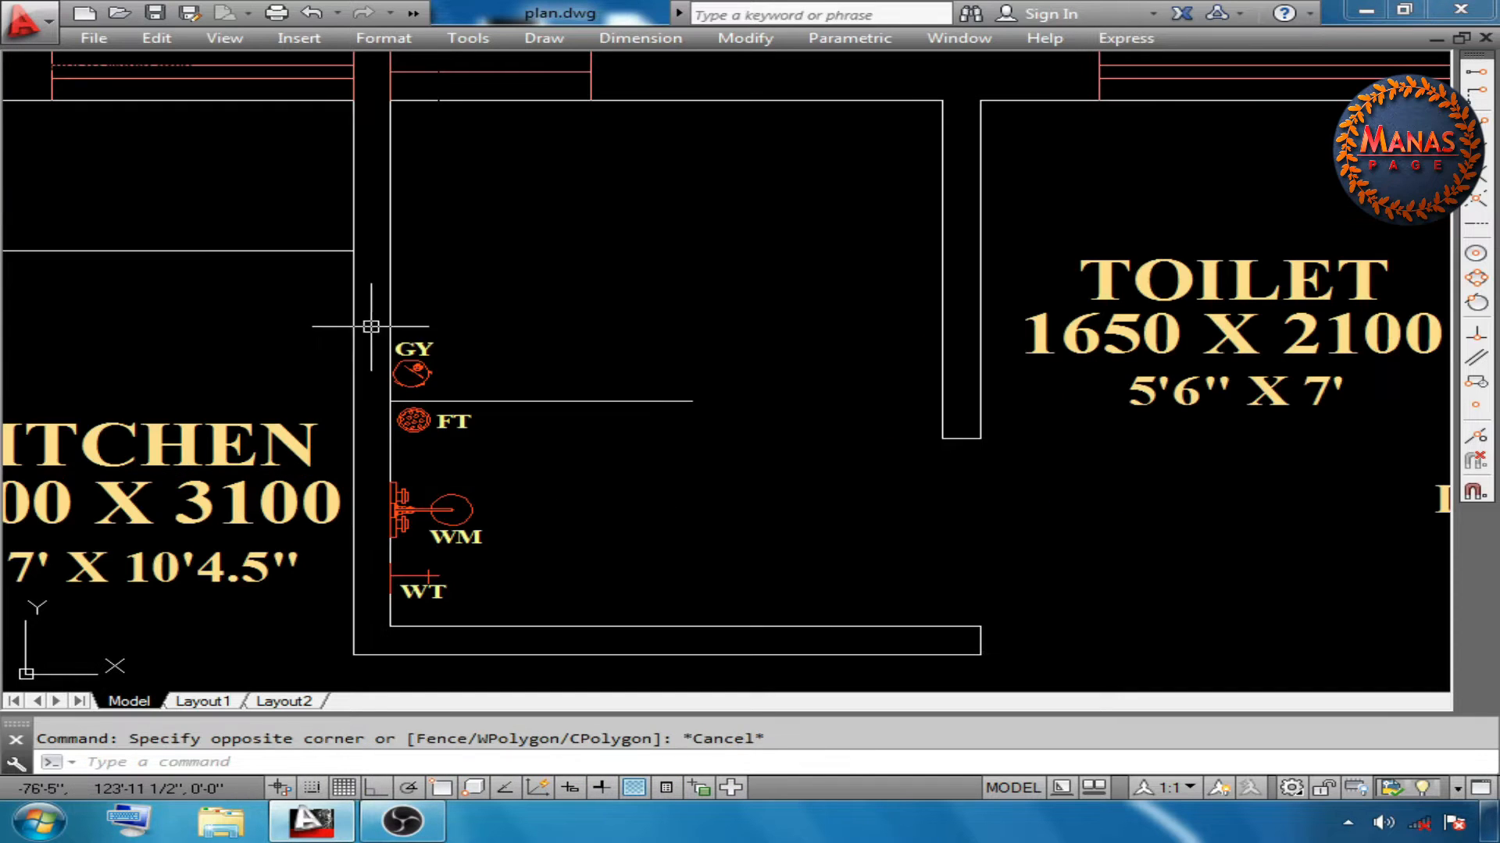
{"action": "left_click", "coordinate": [371, 326]}
{"action": "key", "text": "Escape"}
{"action": "key", "text": "Escape"}
{"action": "left_click", "coordinate": [369, 320]}
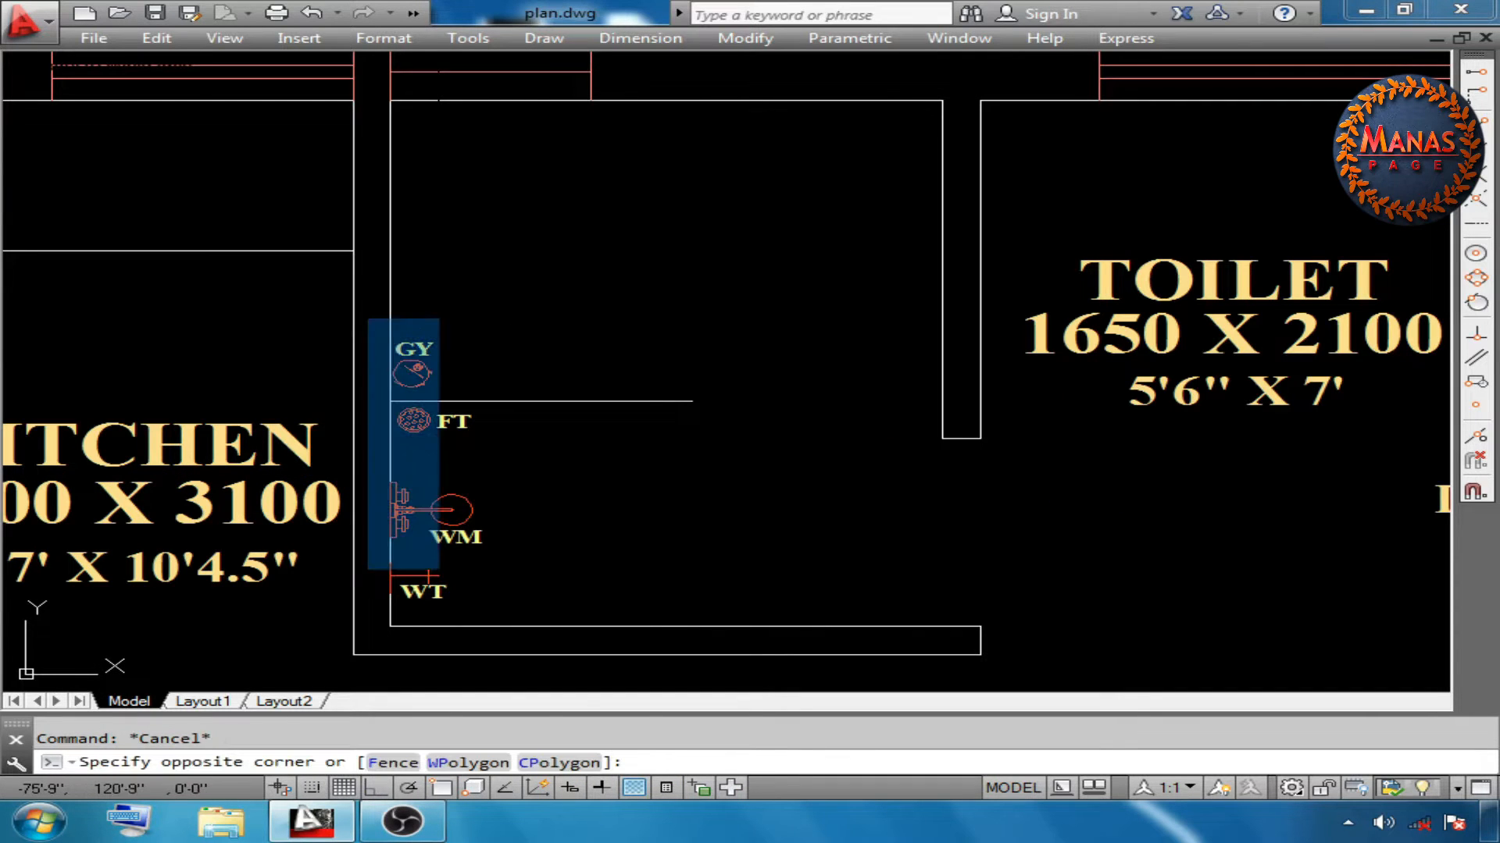
{"action": "left_click", "coordinate": [508, 611]}
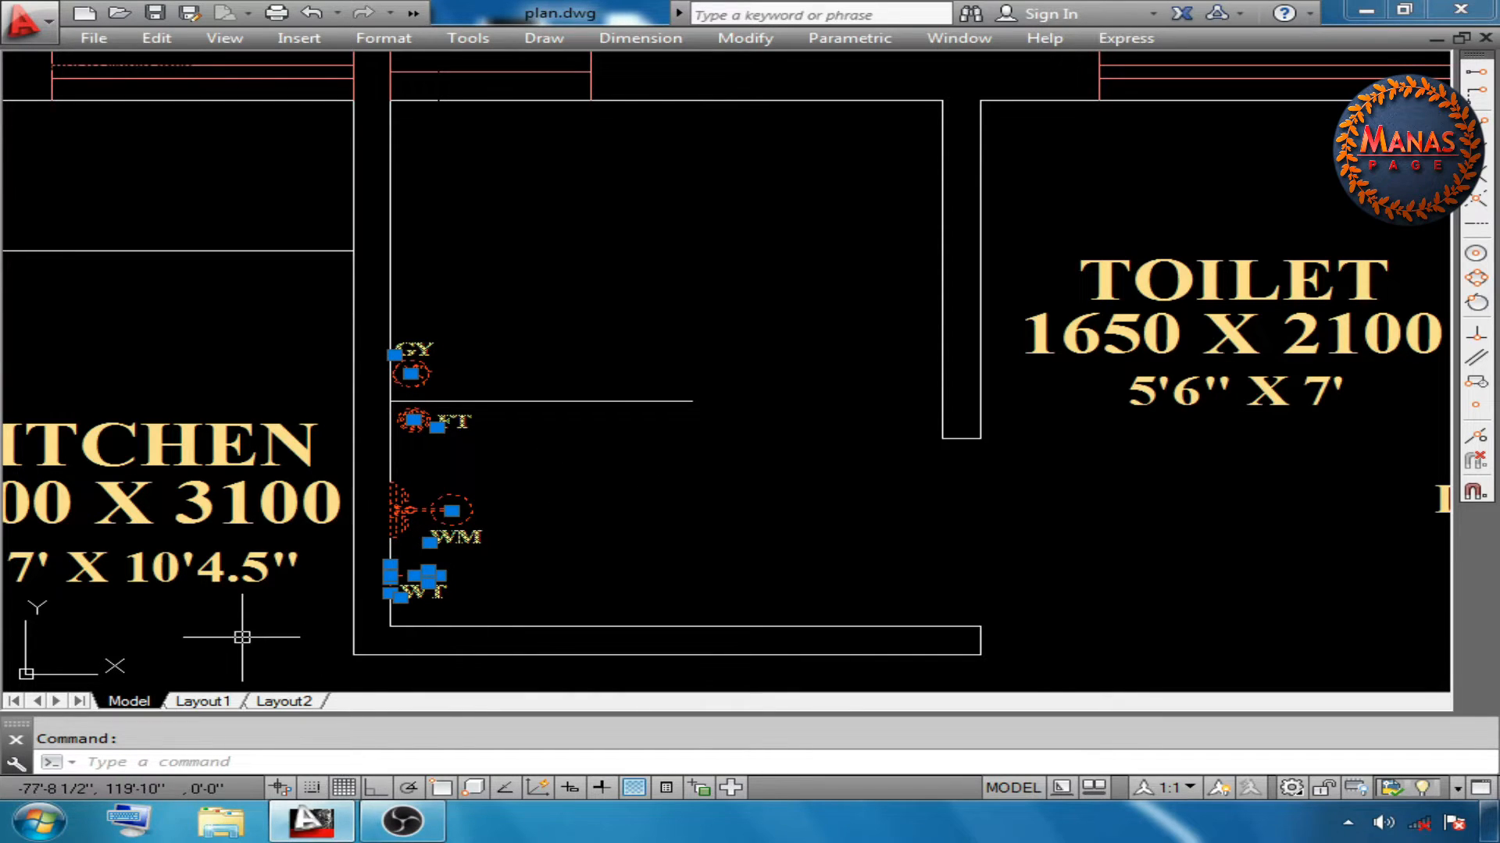
{"action": "key", "text": "Escape"}
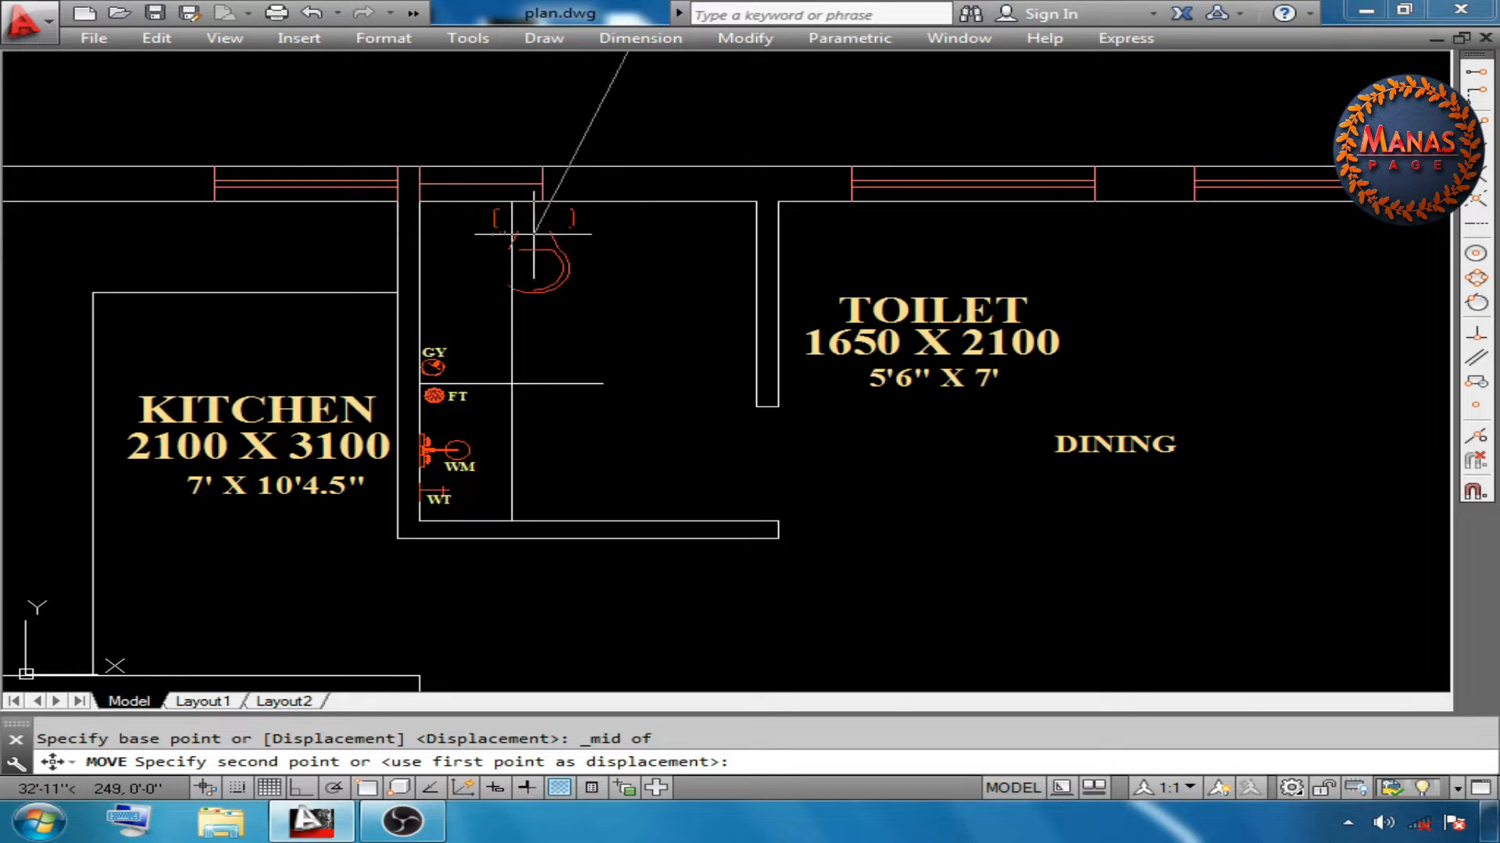
Examine the compass and the water closet orientation diagram beside the ground floor plan, comparing them with the toilet by the kitchen
{"action": "scroll", "coordinate": [522, 220], "scroll_direction": "down", "scroll_amount": 2}
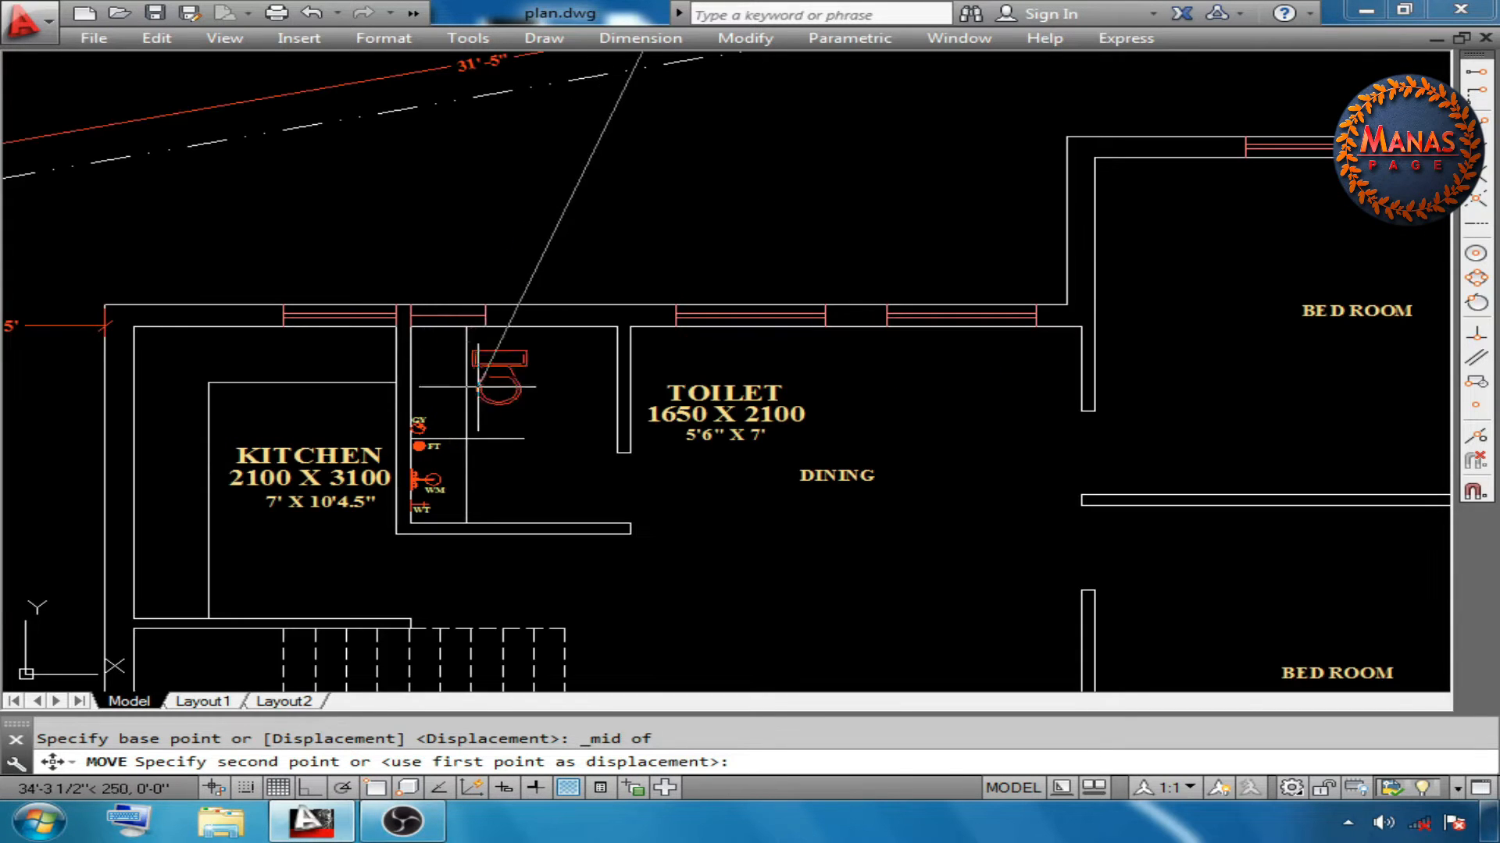
{"action": "scroll", "coordinate": [467, 336], "scroll_direction": "down", "scroll_amount": 4}
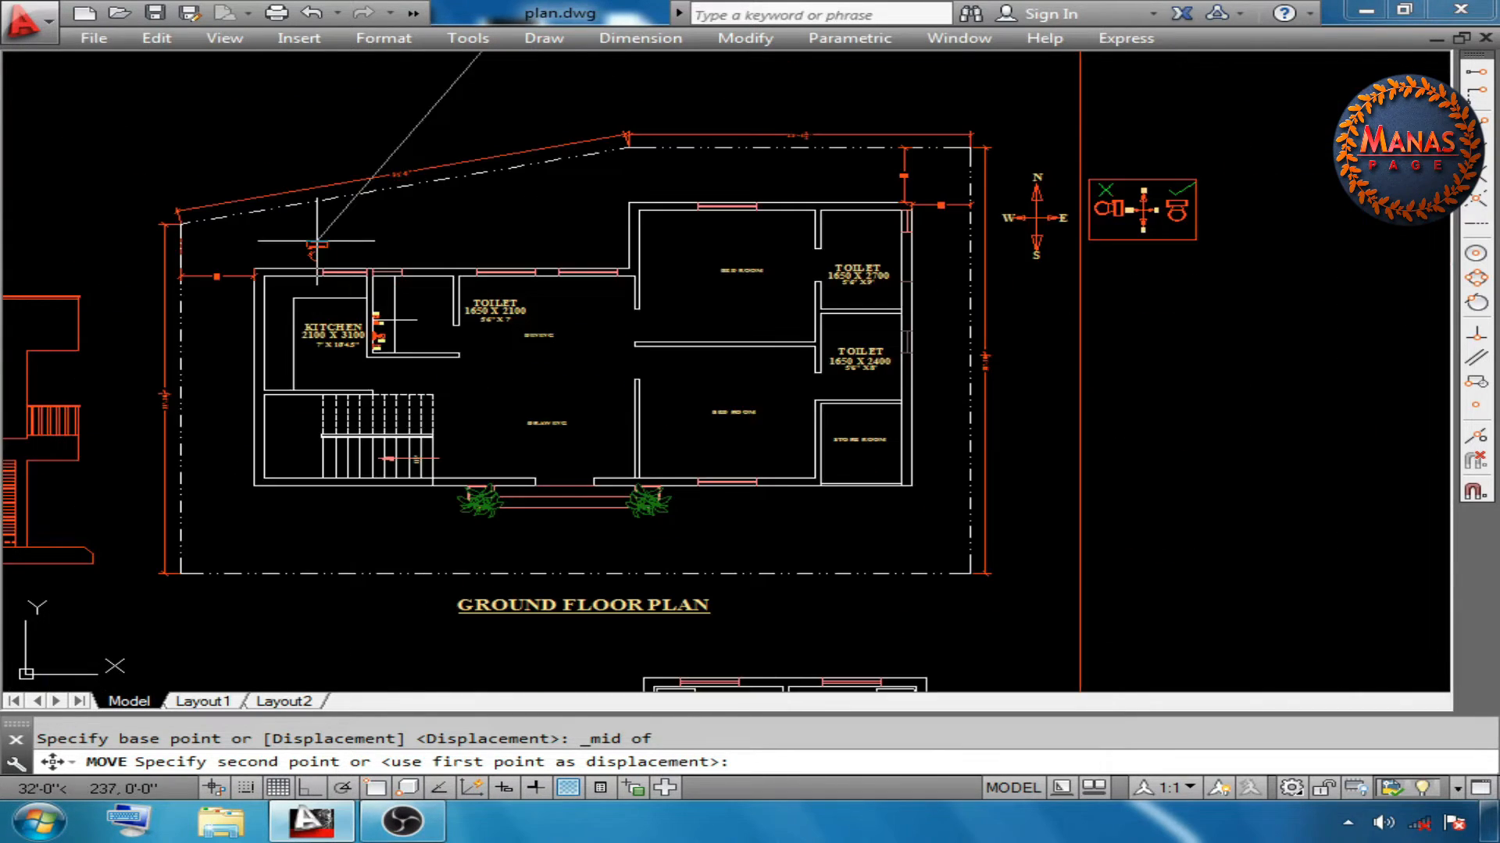
{"action": "scroll", "coordinate": [875, 148], "scroll_direction": "up", "scroll_amount": 2}
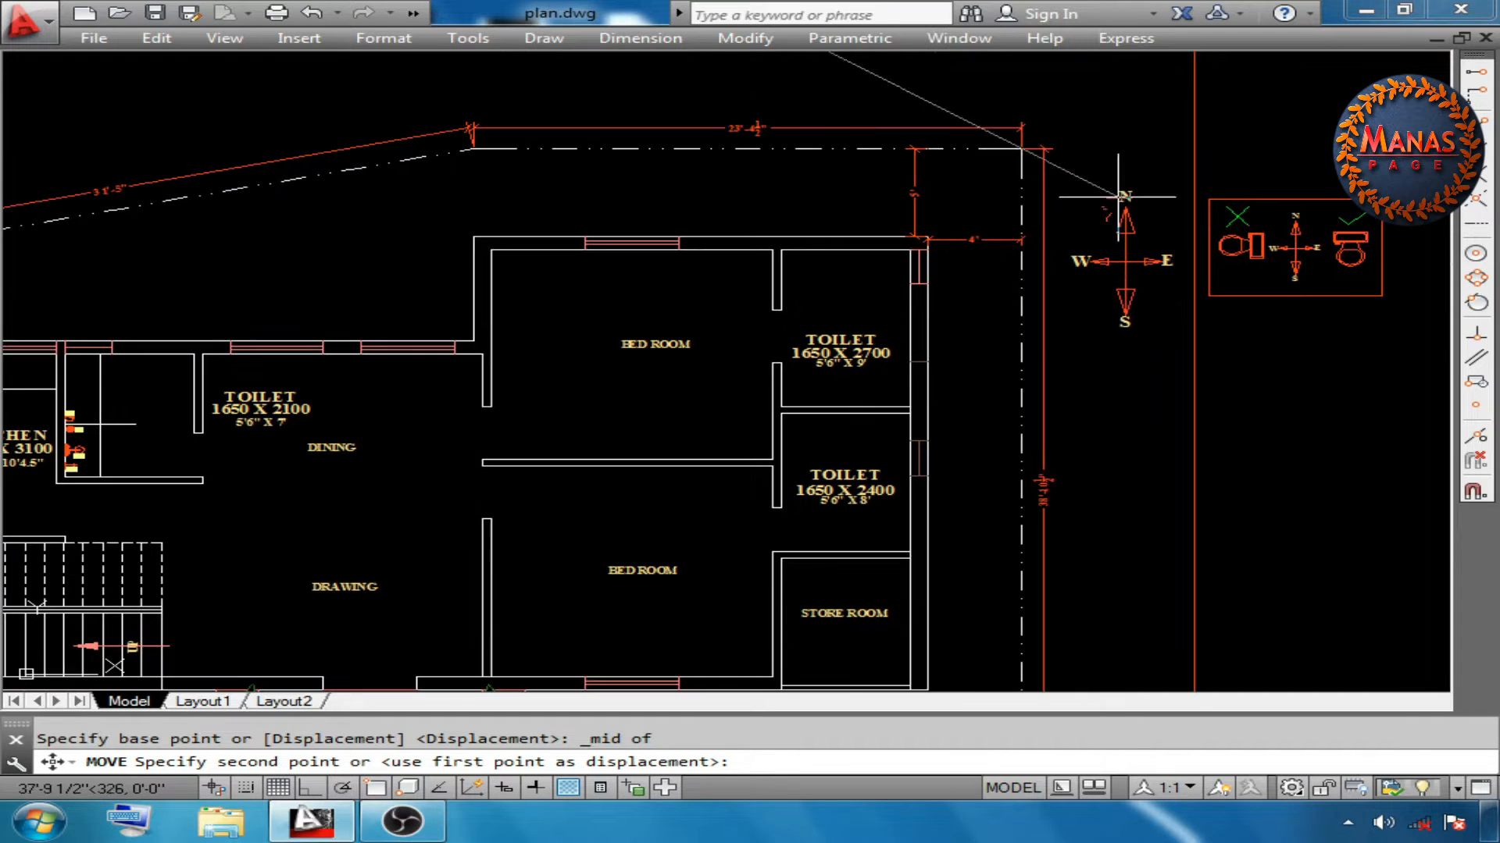
{"action": "middle_click_drag", "start_coordinate": [1256, 296], "coordinate": [1128, 412]}
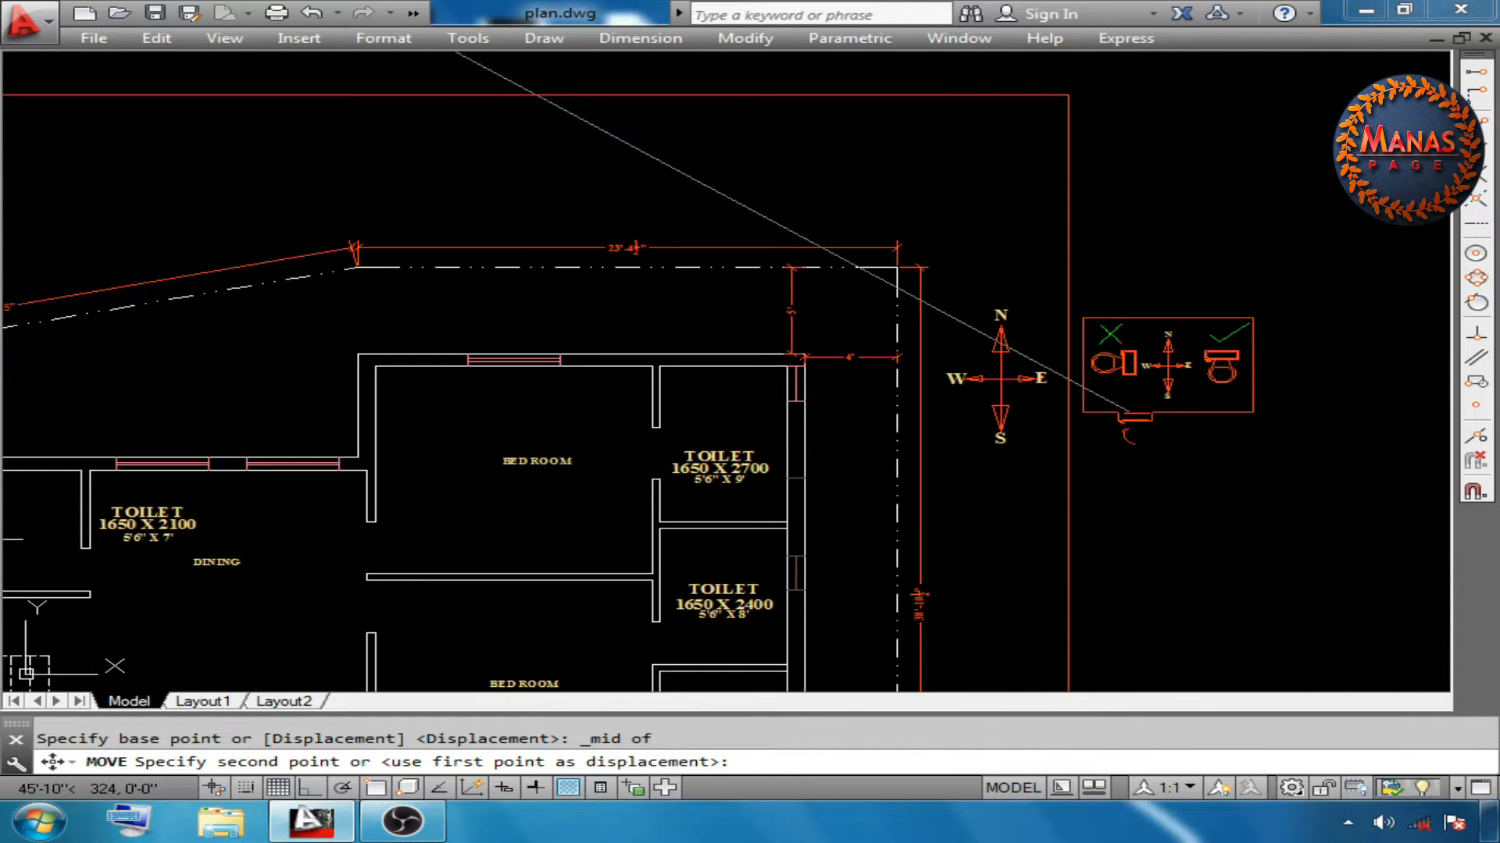
{"action": "scroll", "coordinate": [1129, 412], "scroll_direction": "up", "scroll_amount": 3}
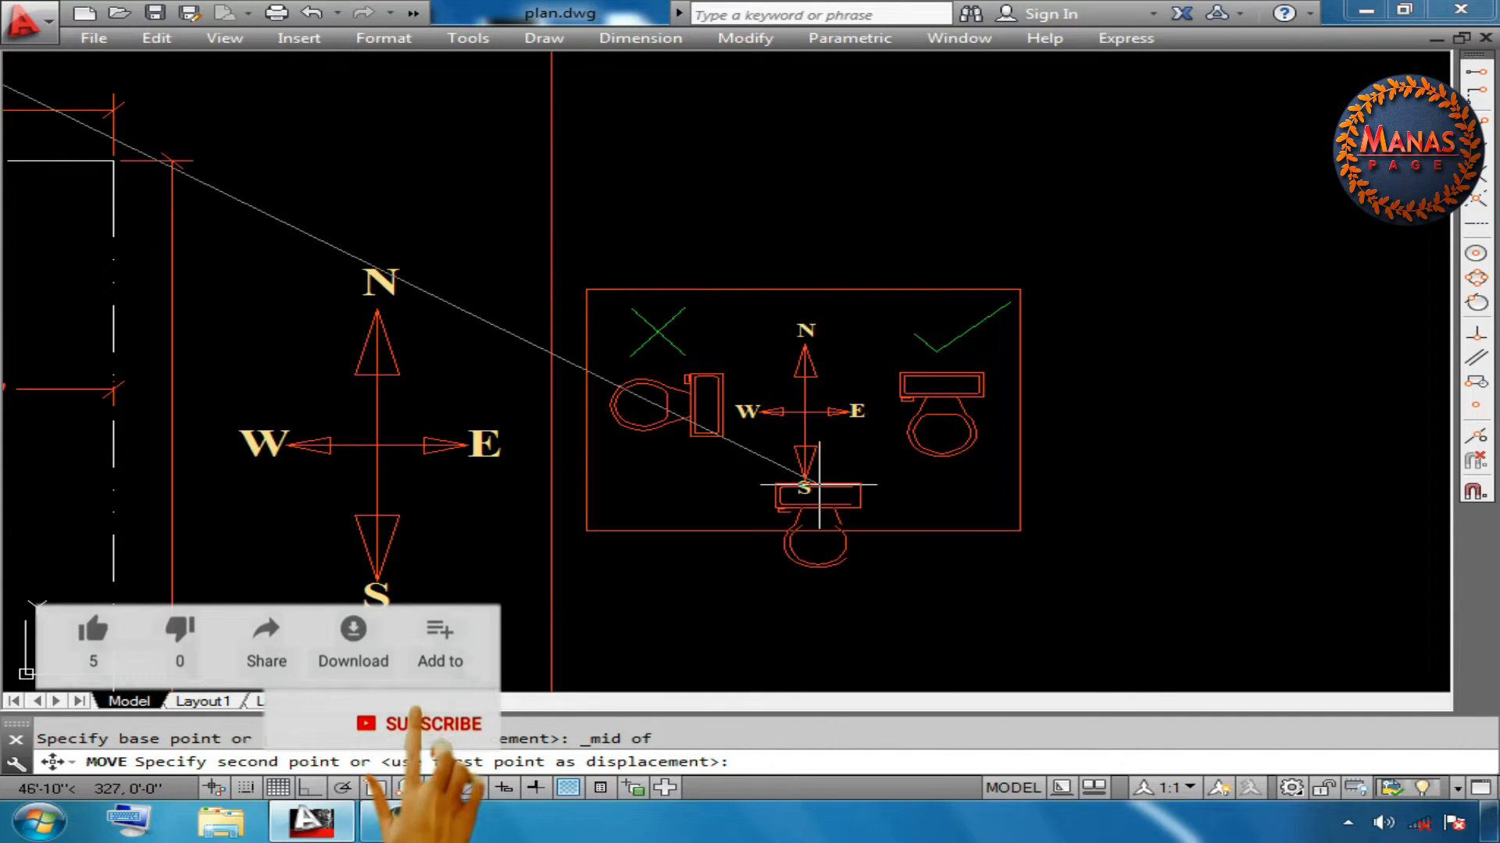
{"action": "scroll", "coordinate": [869, 444], "scroll_direction": "up", "scroll_amount": 2}
{"action": "middle_click_drag", "start_coordinate": [868, 443], "coordinate": [1245, 334]}
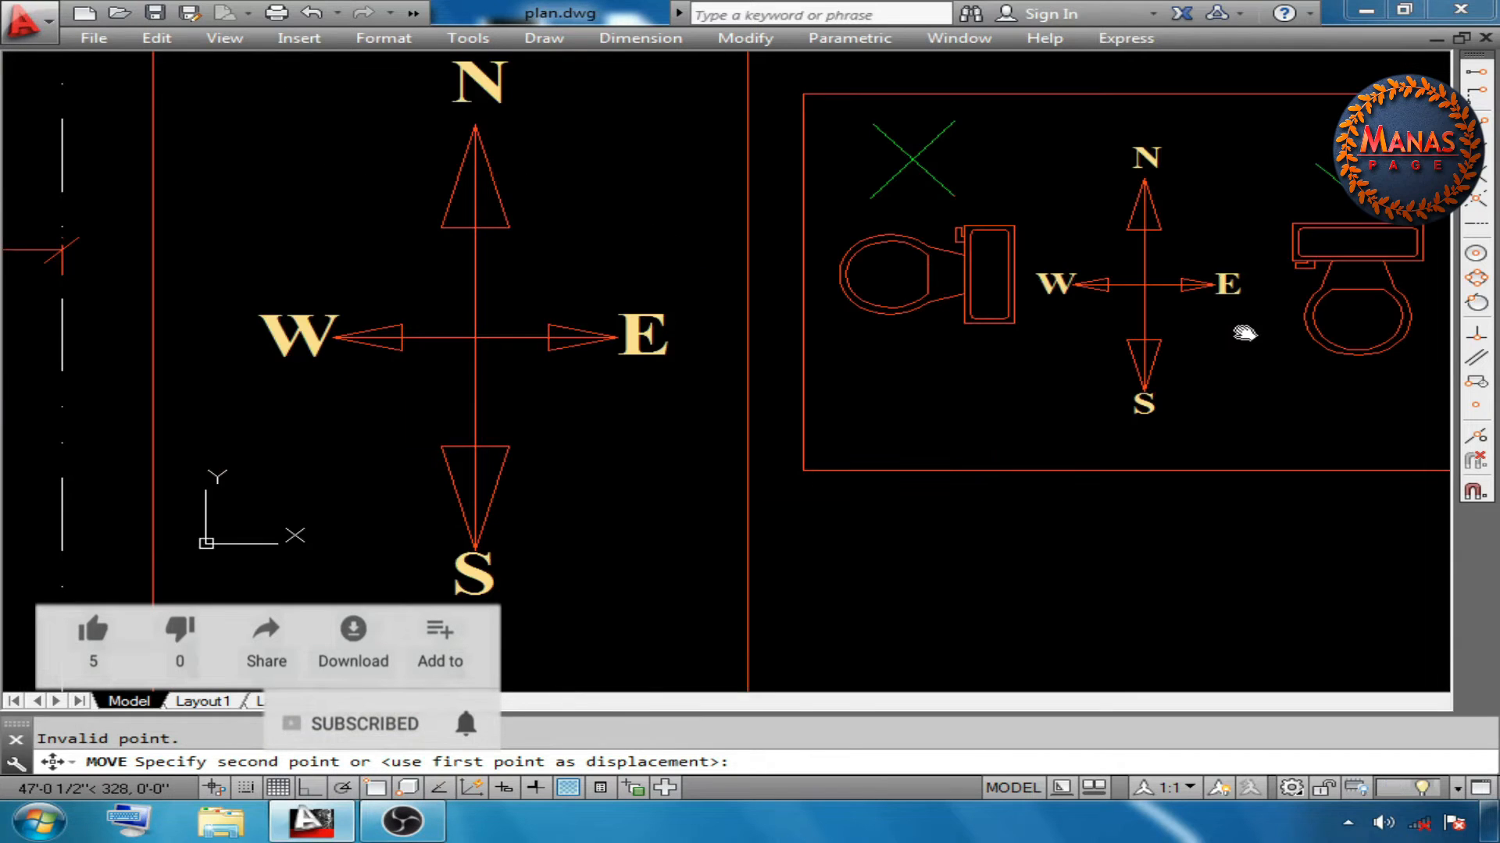
{"action": "scroll", "coordinate": [1245, 334], "scroll_direction": "down", "scroll_amount": 6}
{"action": "middle_click_drag", "start_coordinate": [754, 406], "coordinate": [1343, 315]}
{"action": "scroll", "coordinate": [775, 374], "scroll_direction": "up", "scroll_amount": 6}
{"action": "middle_click_drag", "start_coordinate": [775, 374], "coordinate": [718, 431]}
Place the water closet against the toilet's outer wall at the vertical guide line's upper endpoint, and delete the guide line
{"action": "left_click", "coordinate": [1480, 125]}
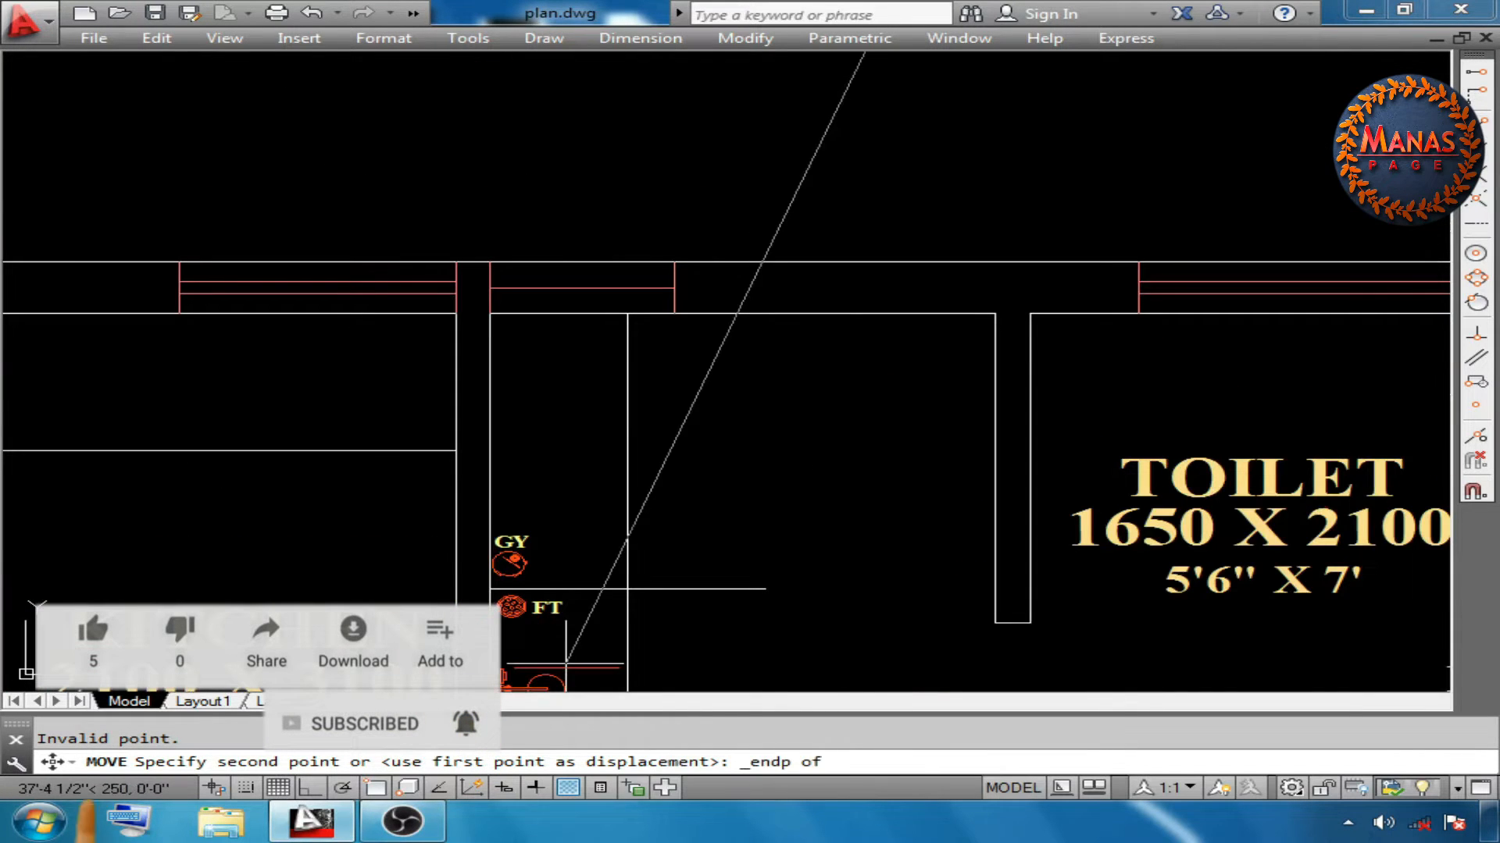
{"action": "left_click", "coordinate": [627, 313]}
{"action": "key", "text": "Escape"}
{"action": "left_click", "coordinate": [625, 486]}
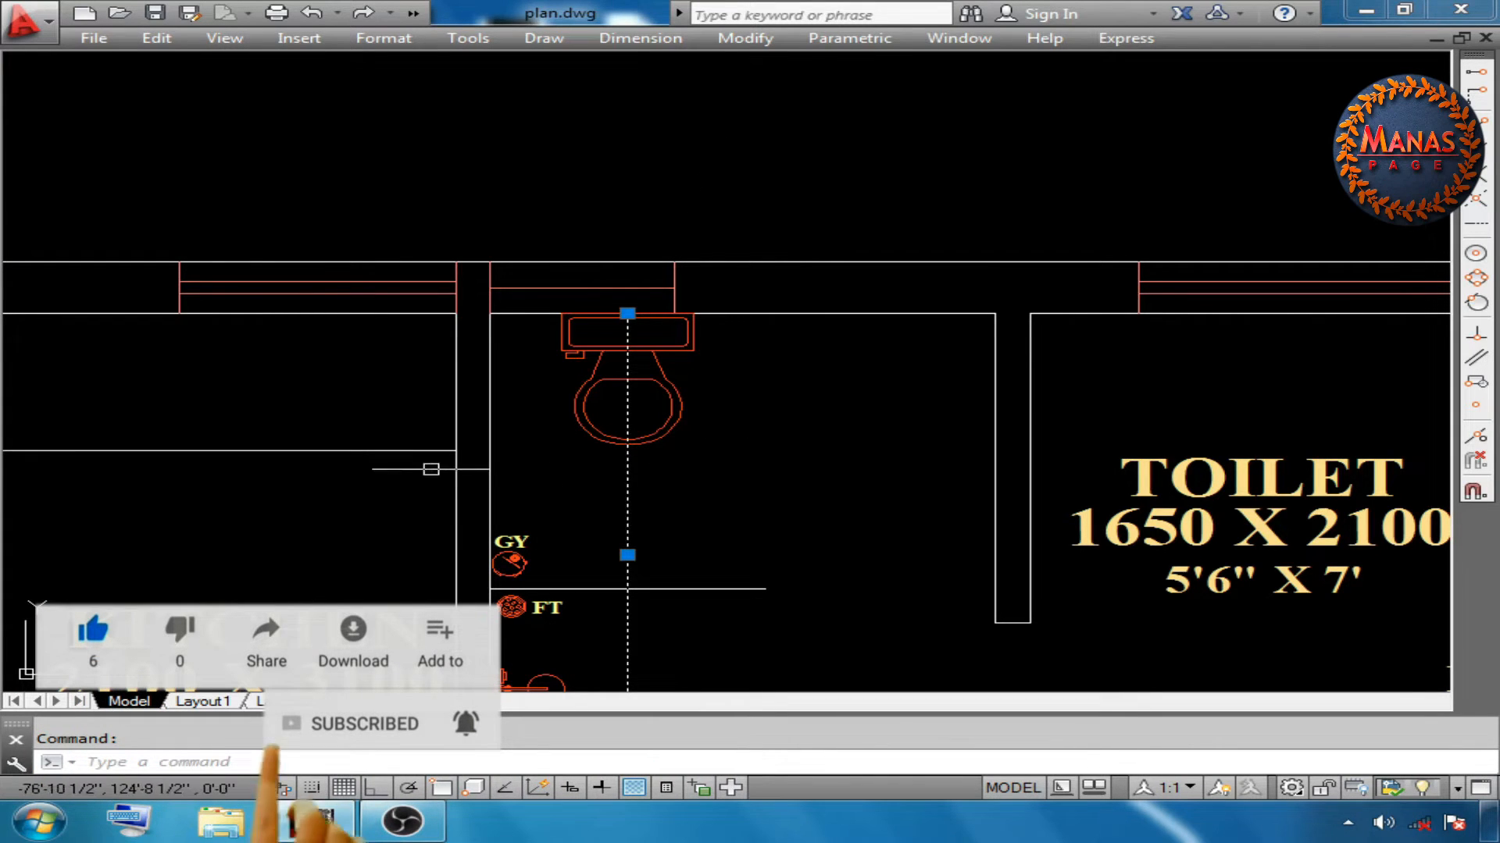
{"action": "left_click", "coordinate": [484, 479]}
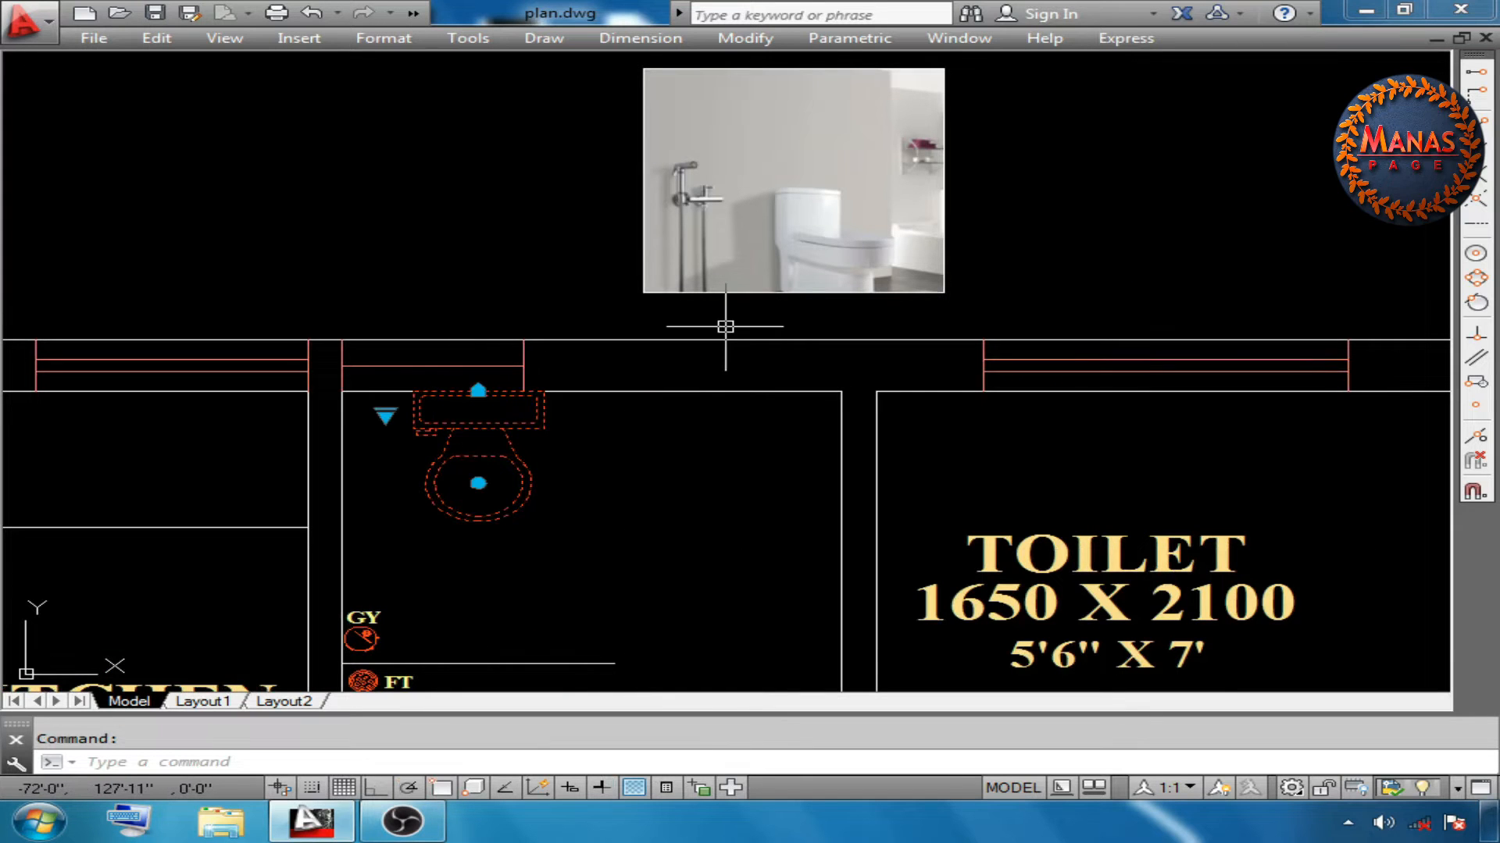
Move the HF symbol onto the kitchen-side wall beside the water closet, using the nearest-point snap
{"action": "left_click", "coordinate": [837, 231]}
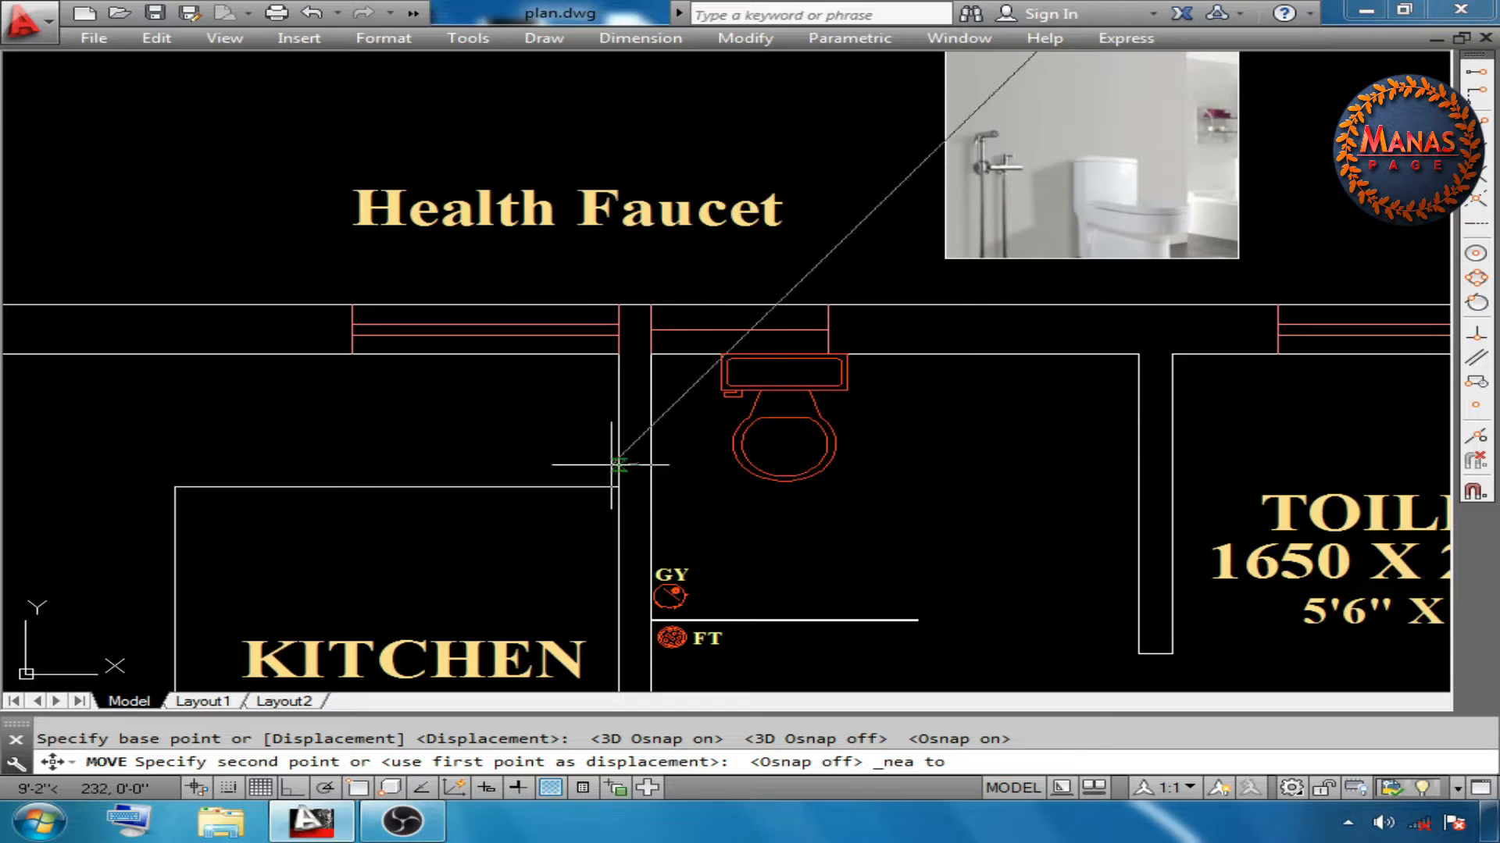
{"action": "left_click", "coordinate": [1473, 443]}
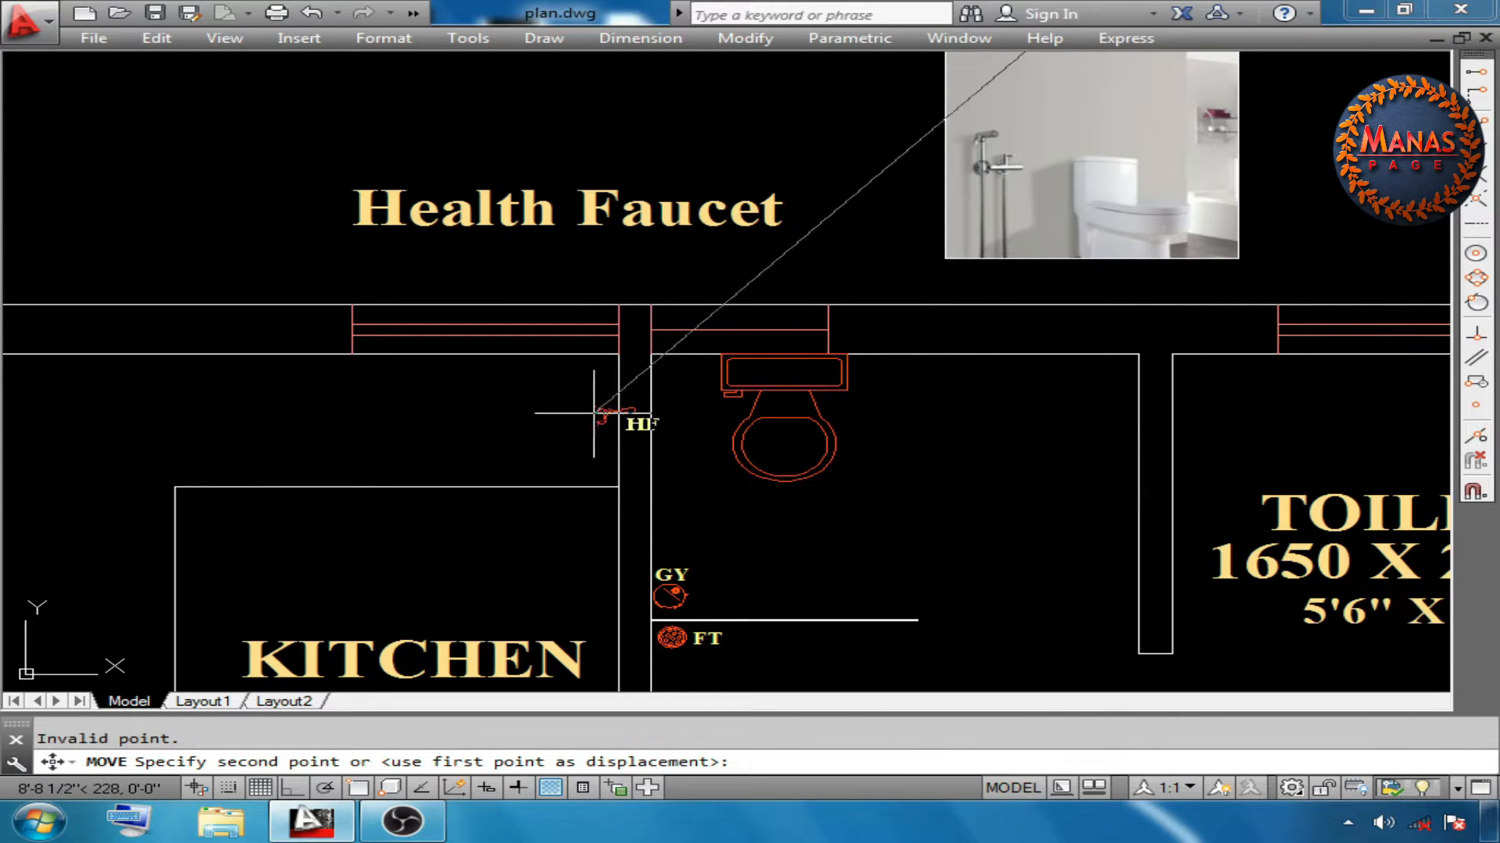
{"action": "left_click", "coordinate": [652, 428]}
{"action": "scroll", "coordinate": [680, 437], "scroll_direction": "up", "scroll_amount": 4}
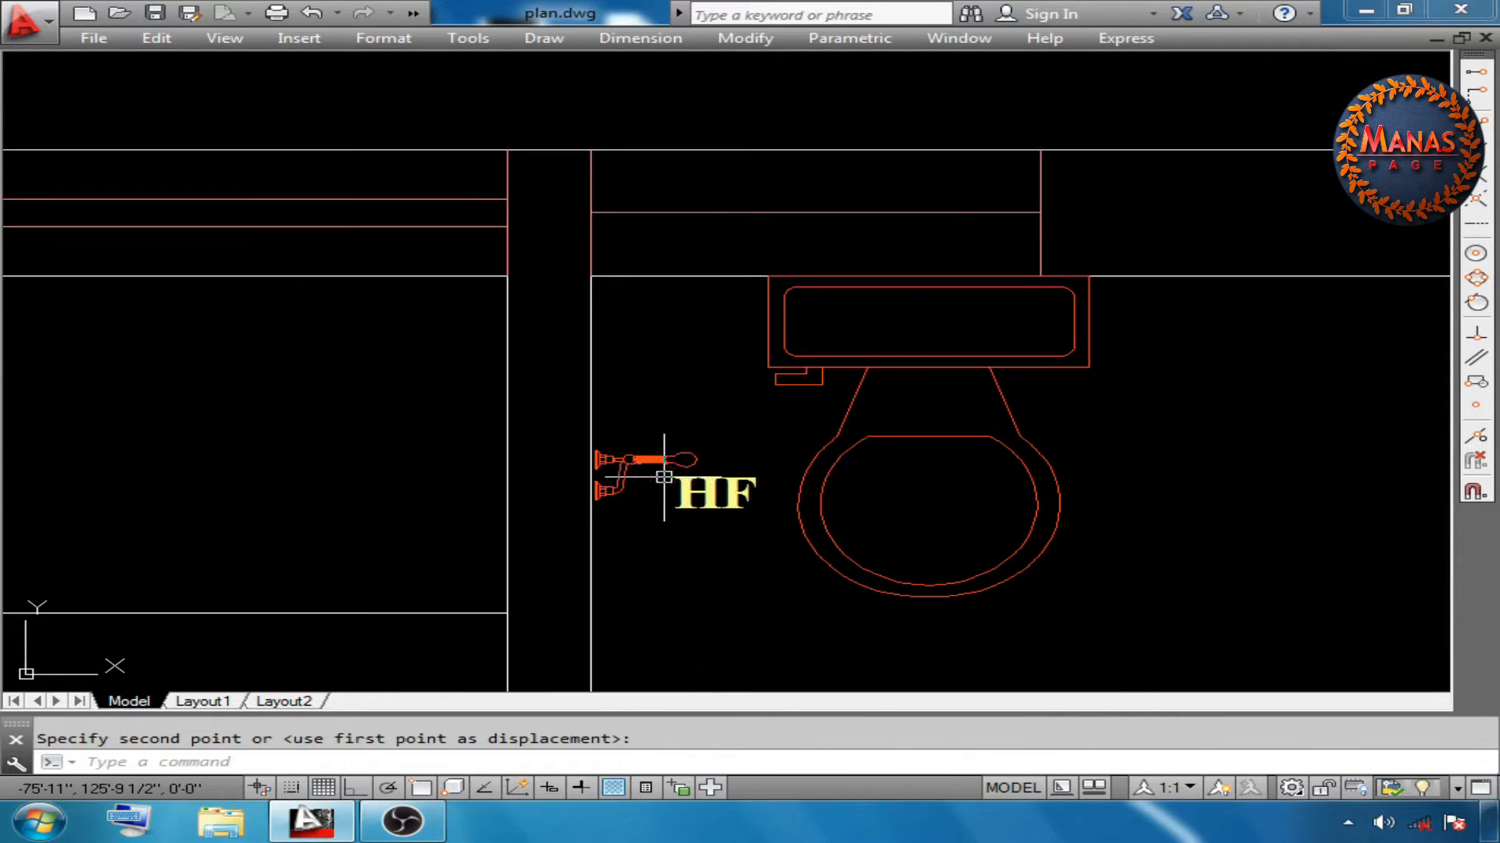
{"action": "key", "text": "Escape"}
{"action": "scroll", "coordinate": [613, 297], "scroll_direction": "down", "scroll_amount": 2}
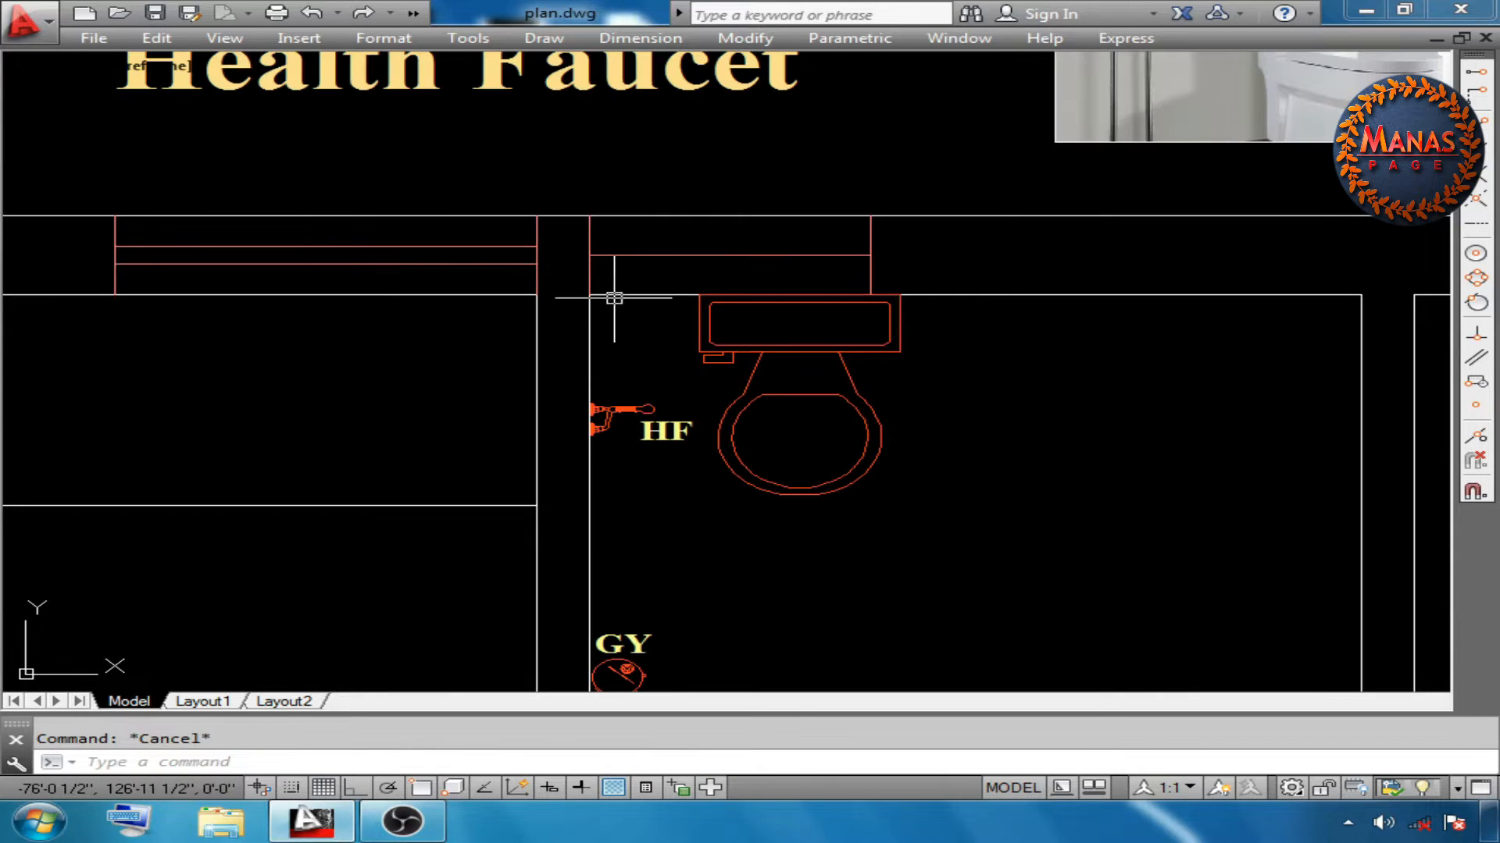
{"action": "left_click", "coordinate": [614, 295]}
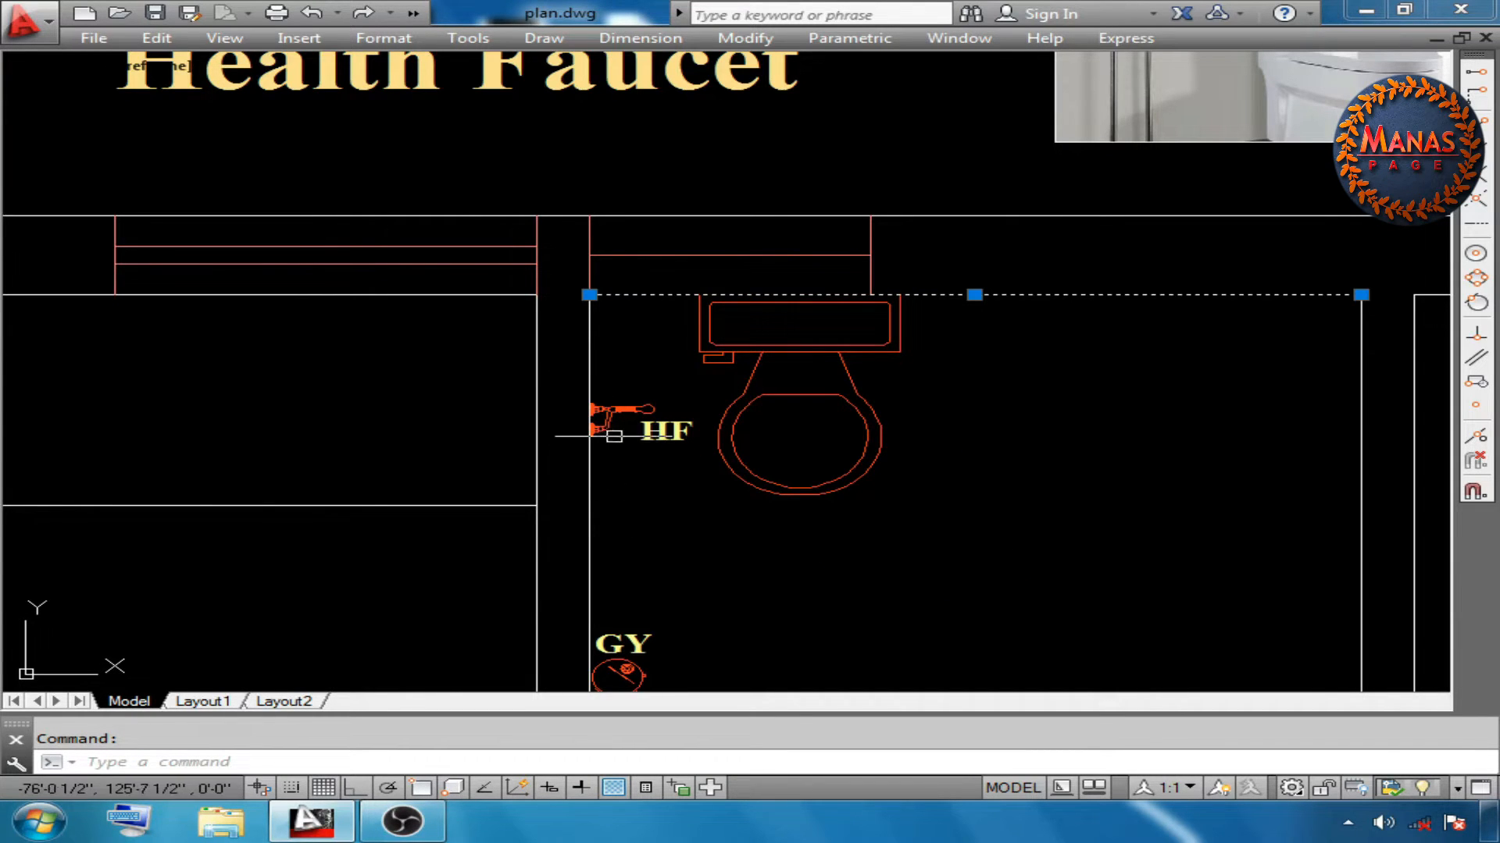
{"action": "key", "text": "Escape"}
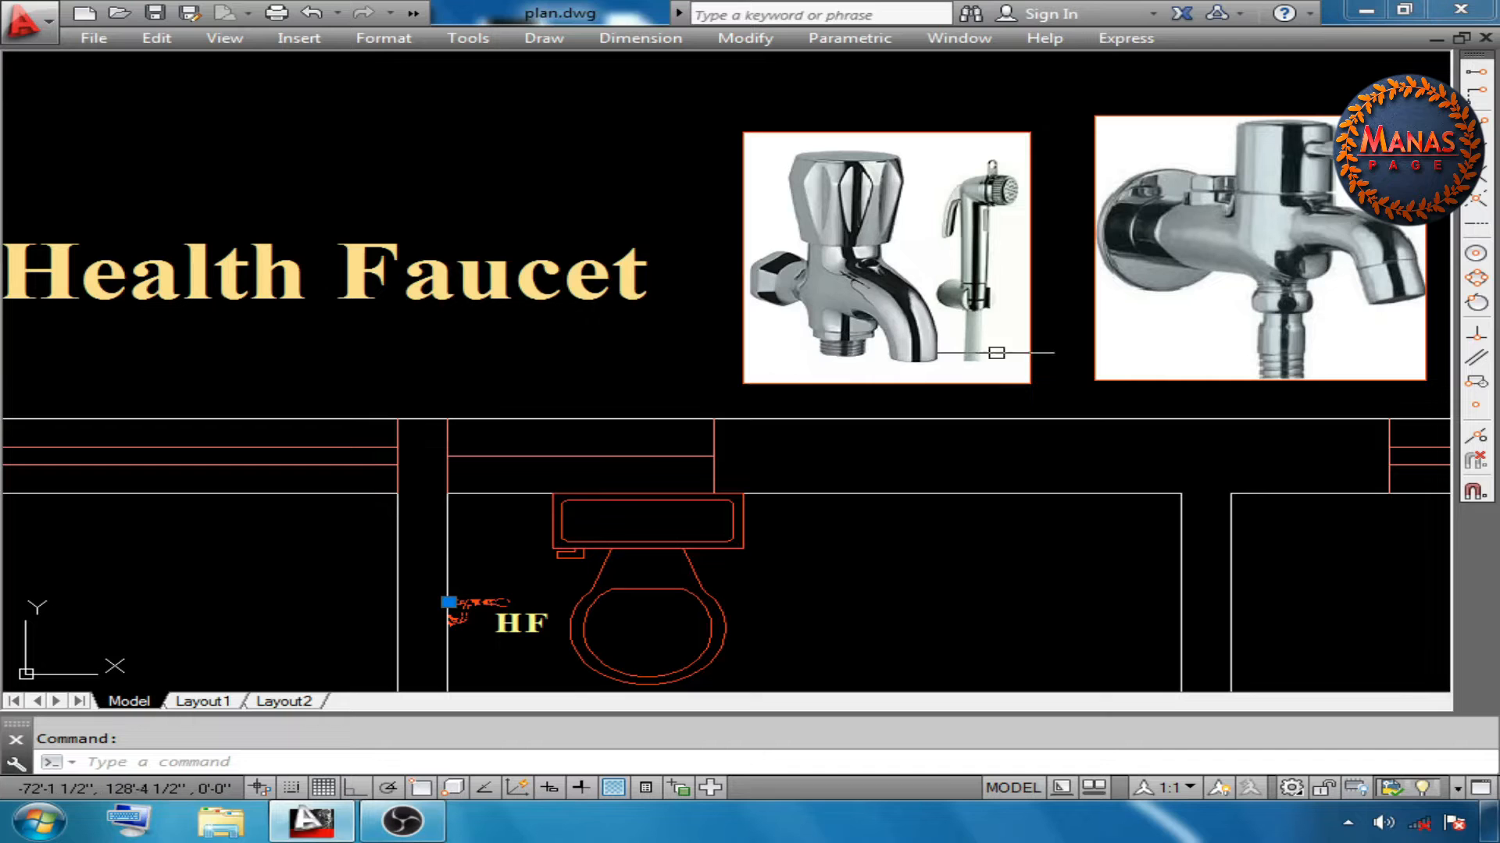
{"action": "key", "text": "Escape"}
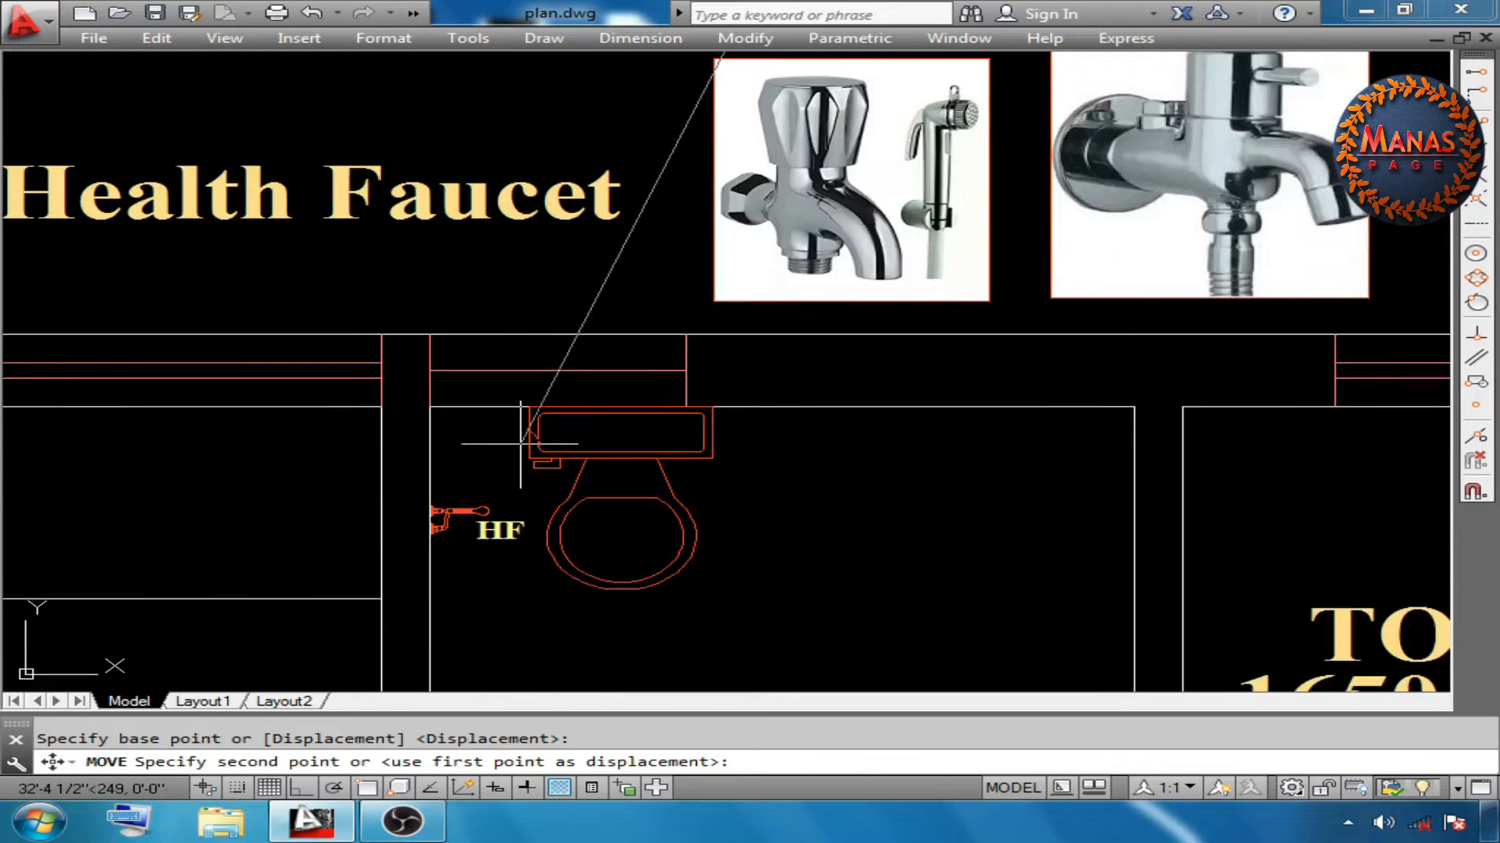
Place an FT symbol in the wall corner above HF, and the MT symbol at the oval wash basin in the opposite upper corner
{"action": "scroll", "coordinate": [472, 438], "scroll_direction": "up", "scroll_amount": 2}
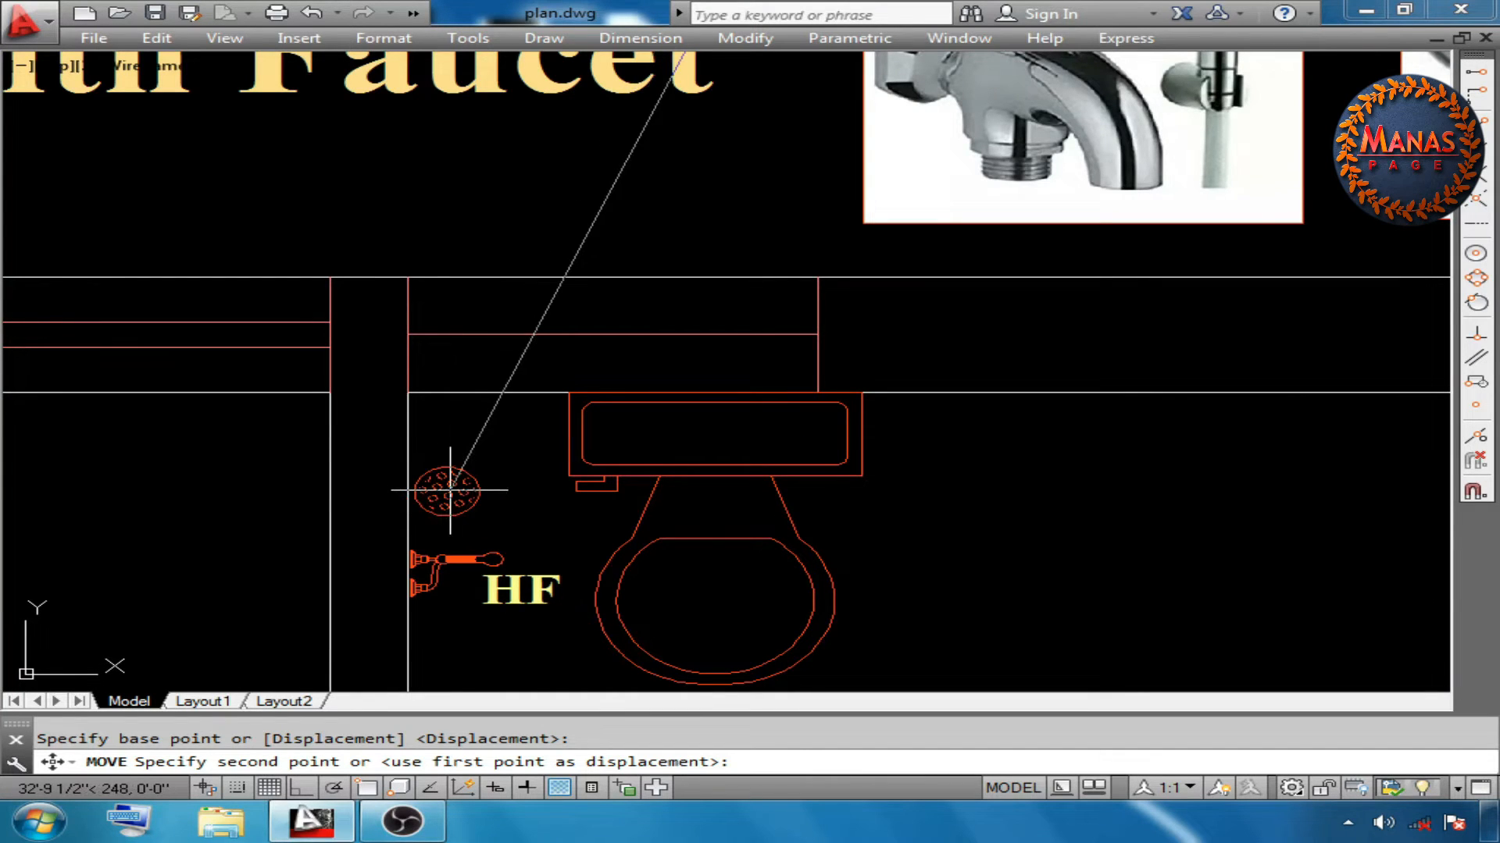
{"action": "left_click", "coordinate": [455, 439]}
{"action": "key", "text": "Escape"}
{"action": "middle_click_drag", "start_coordinate": [420, 466], "coordinate": [458, 398]}
{"action": "left_click", "coordinate": [446, 396]}
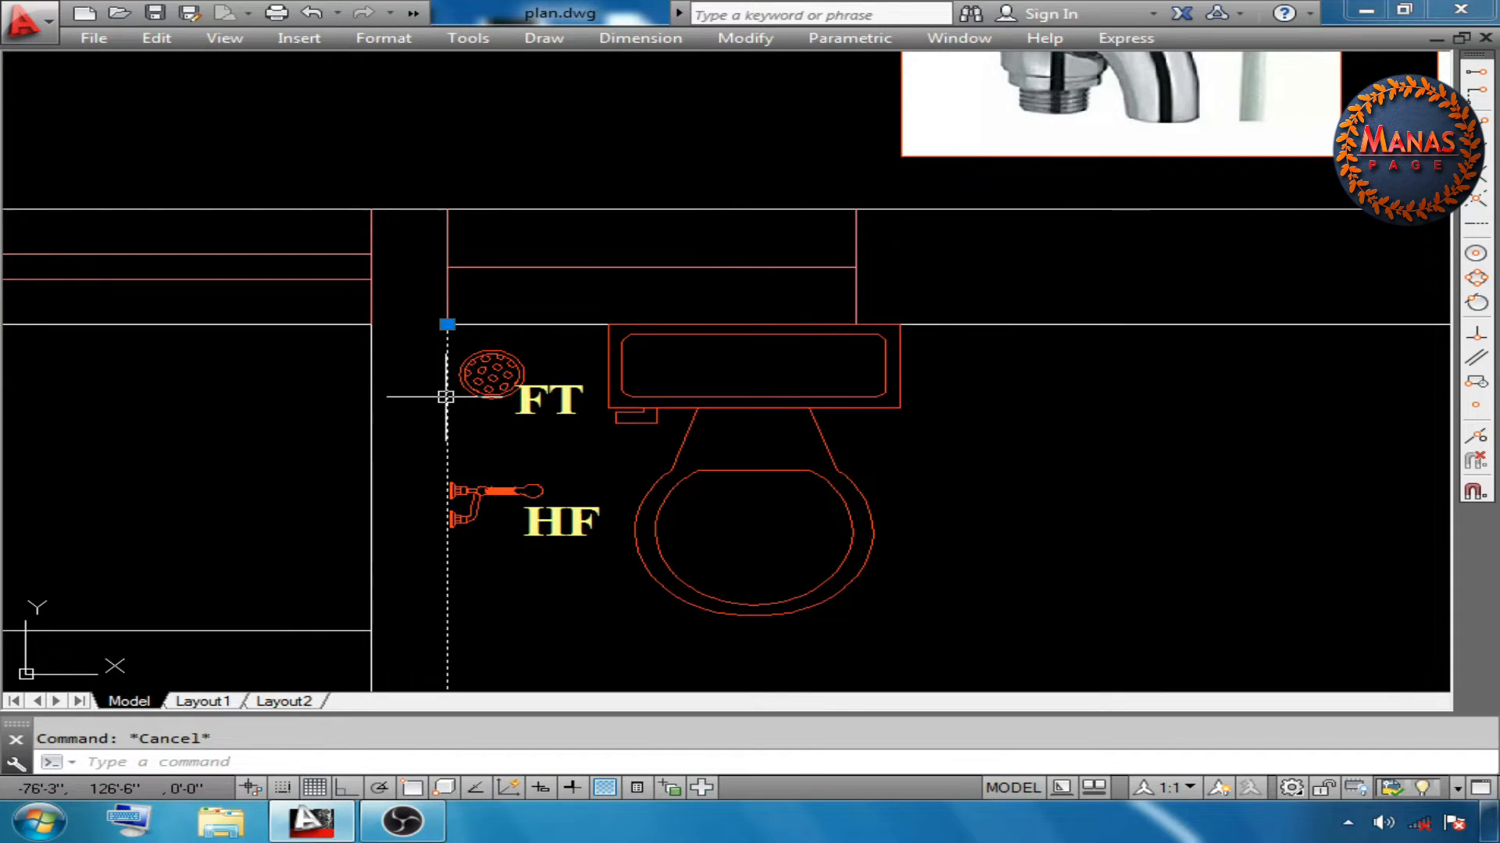
{"action": "left_click", "coordinate": [478, 326]}
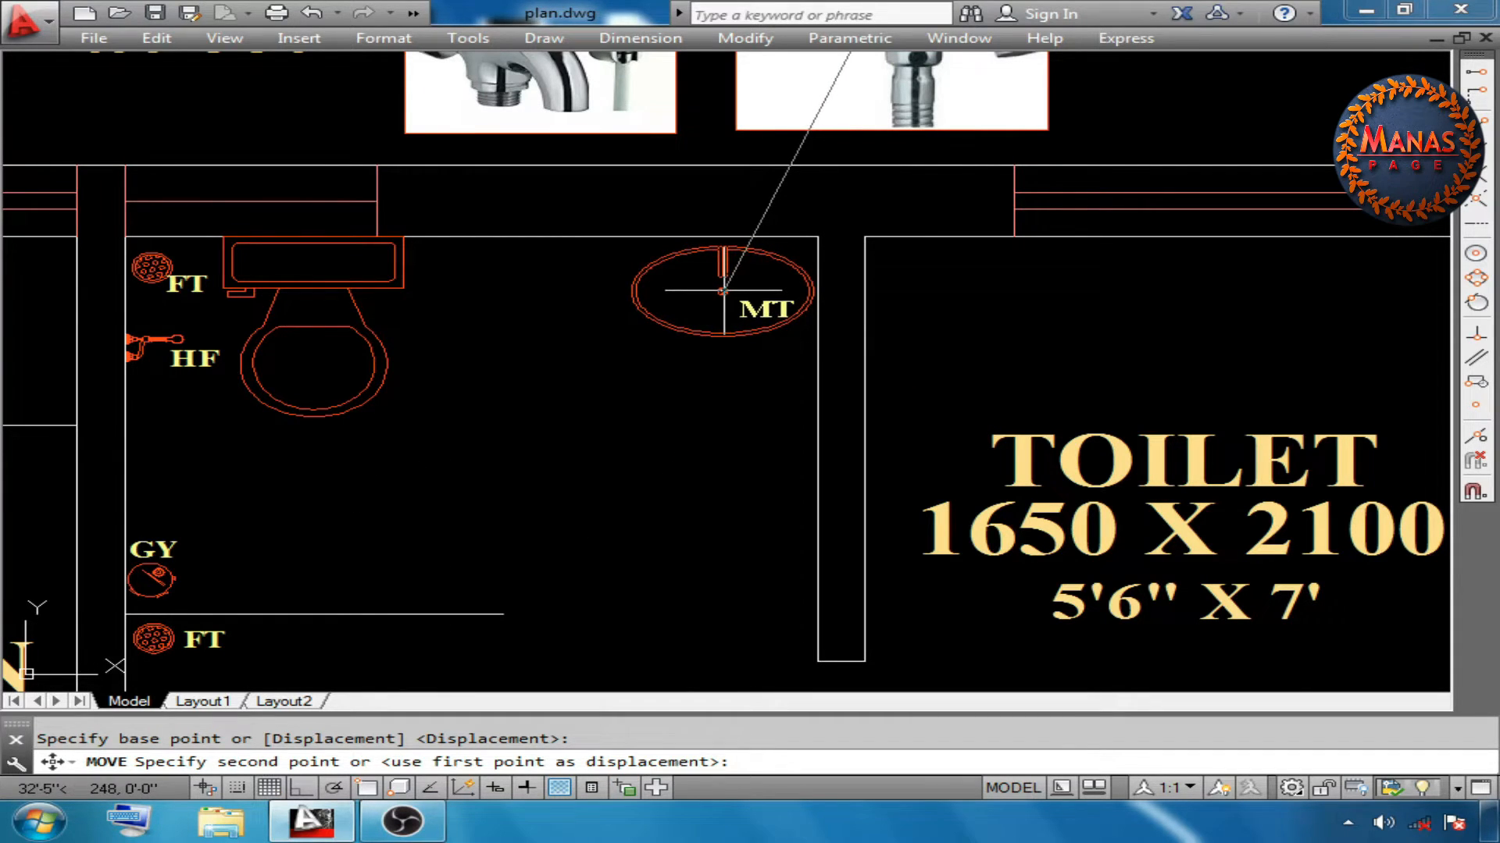
{"action": "left_click", "coordinate": [720, 291]}
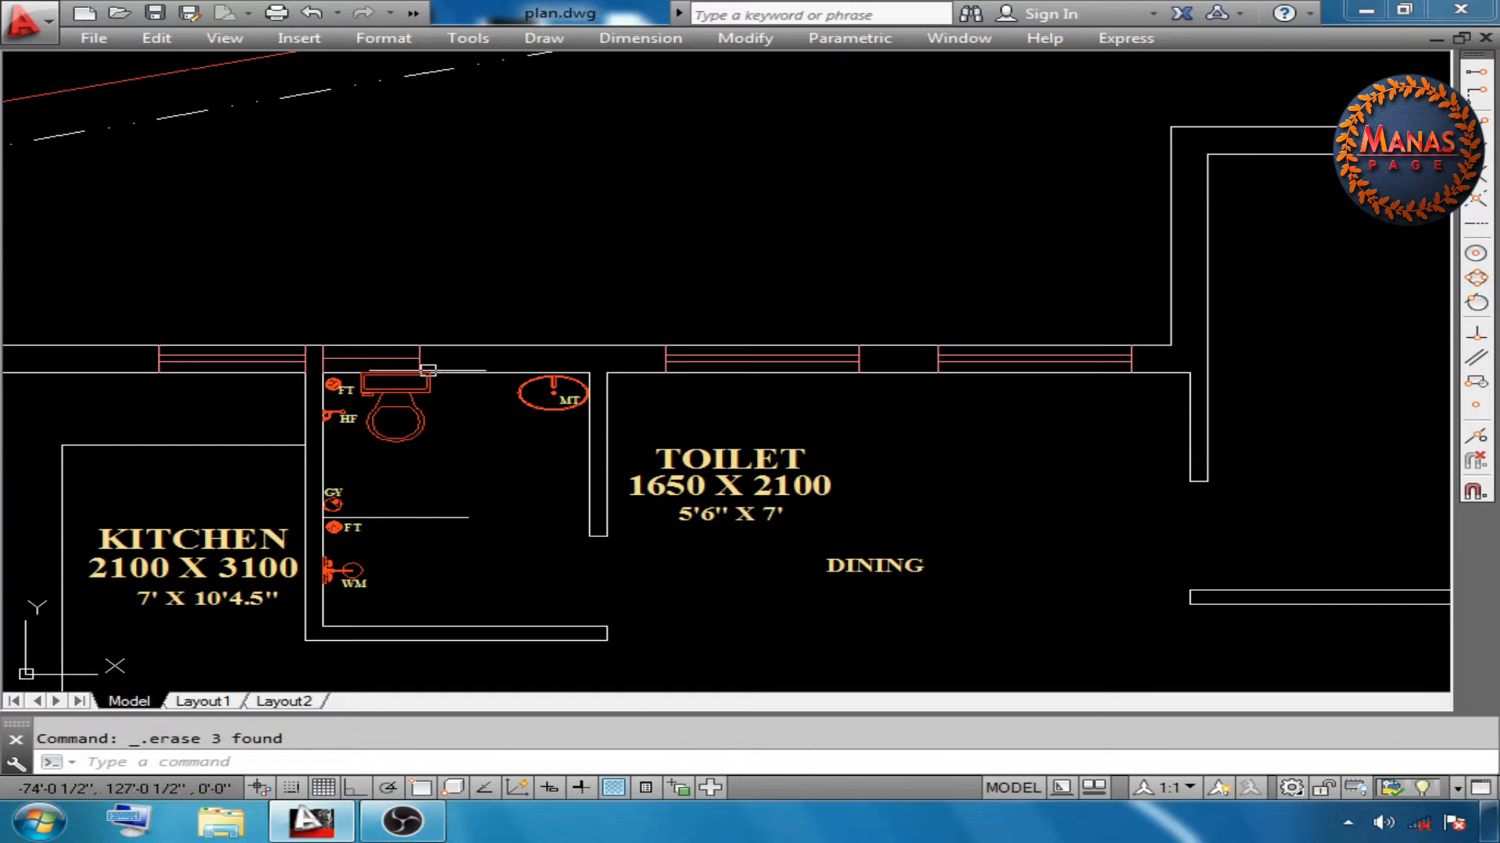
Review the ground floor plan and the symbol legend's WC, WC 1 and Orissa pan entries
{"action": "scroll", "coordinate": [579, 305], "scroll_direction": "down", "scroll_amount": 3}
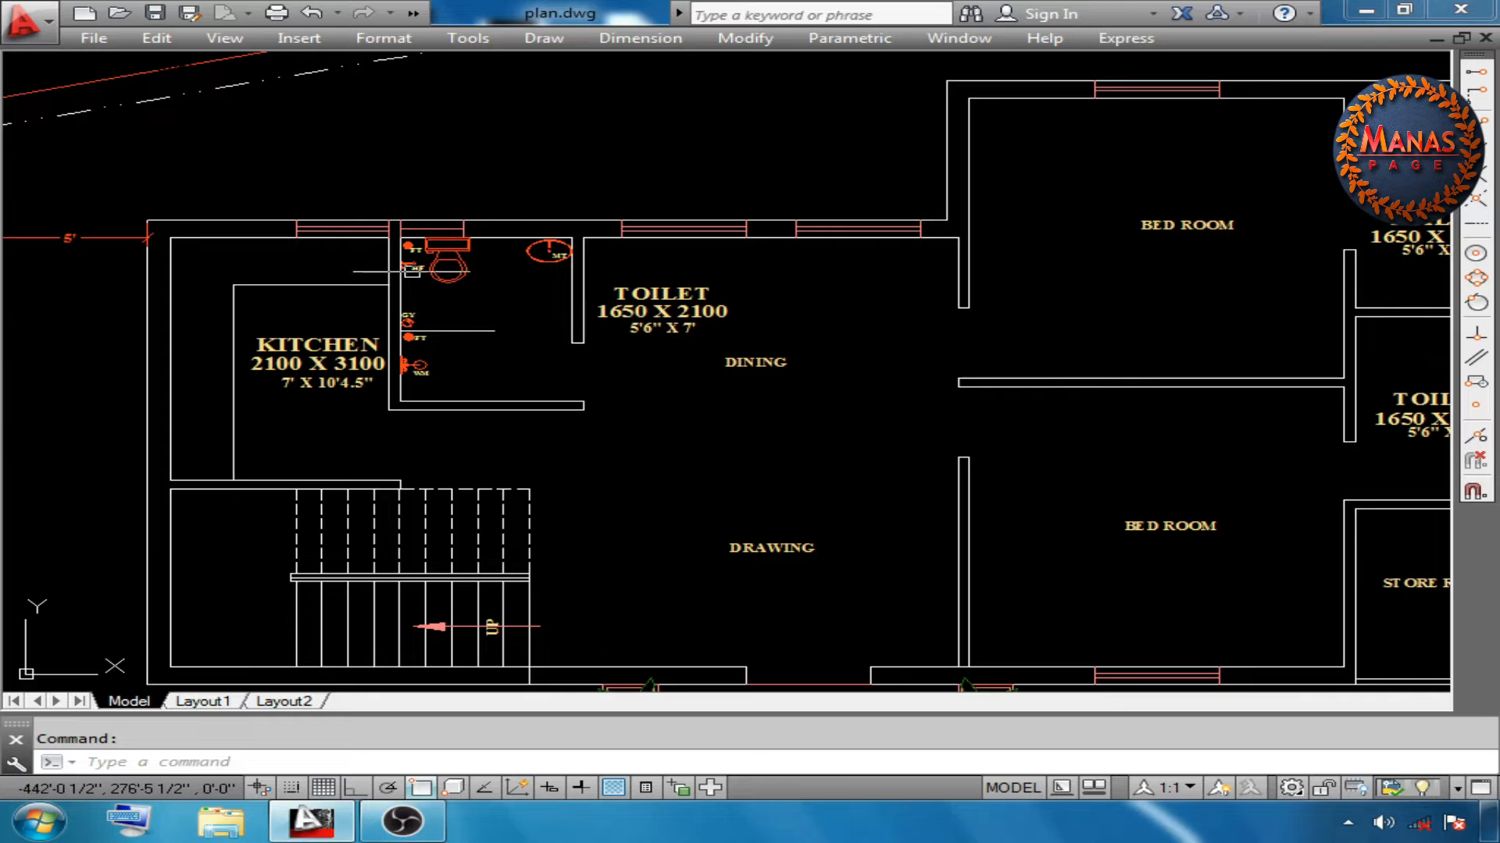
{"action": "scroll", "coordinate": [456, 234], "scroll_direction": "down", "scroll_amount": 5}
{"action": "mouse_move", "coordinate": [755, 342]}
{"action": "middle_mouse_down"}
{"action": "mouse_move", "coordinate": [677, 251]}
{"action": "mouse_move", "coordinate": [702, 279]}
{"action": "middle_mouse_up"}
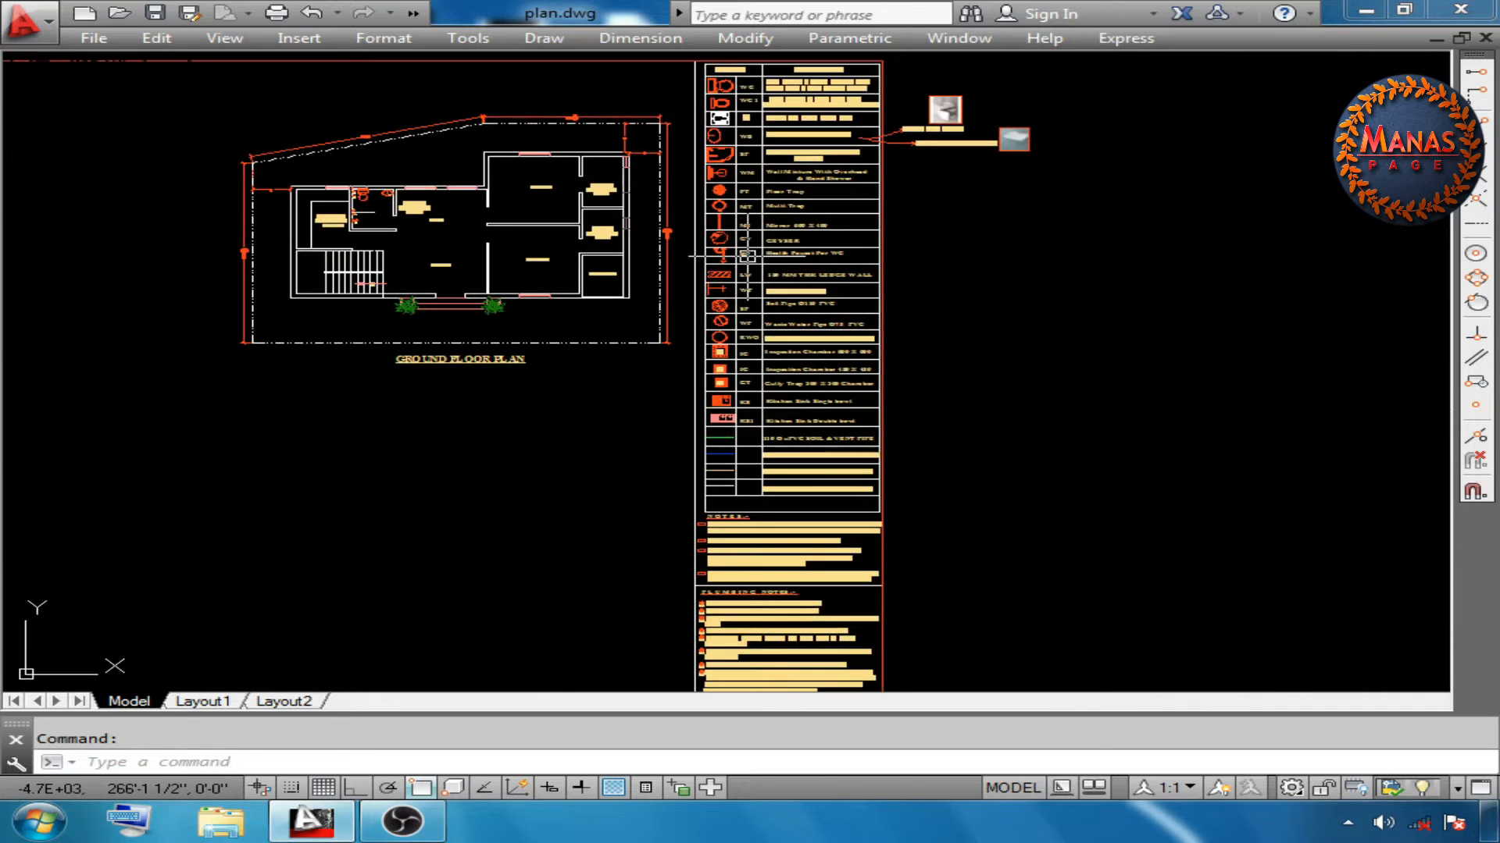
{"action": "scroll", "coordinate": [869, 204], "scroll_direction": "up", "scroll_amount": 5}
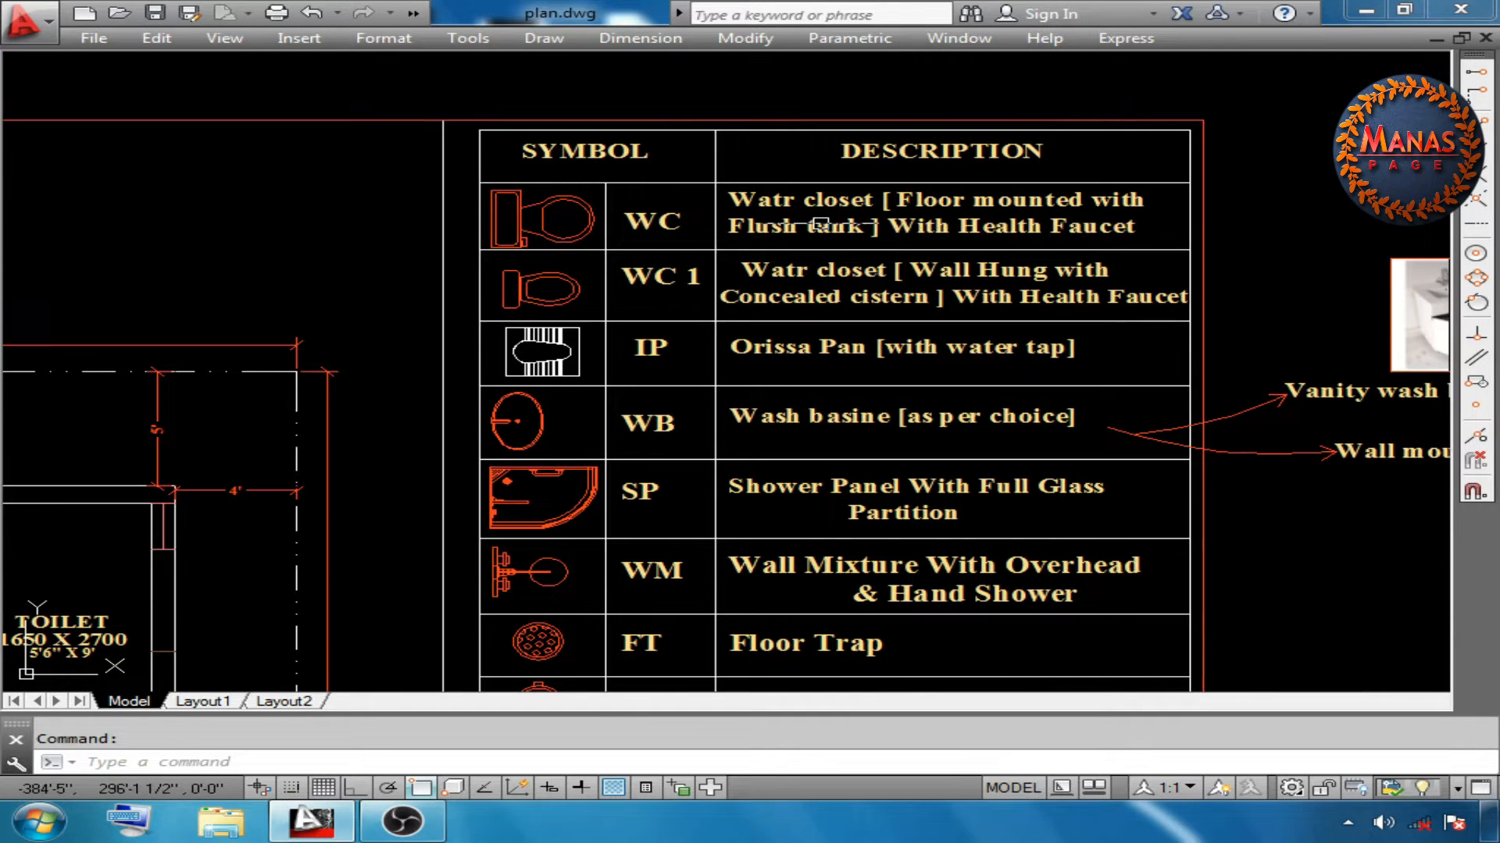
{"action": "scroll", "coordinate": [945, 255], "scroll_direction": "down", "scroll_amount": 5}
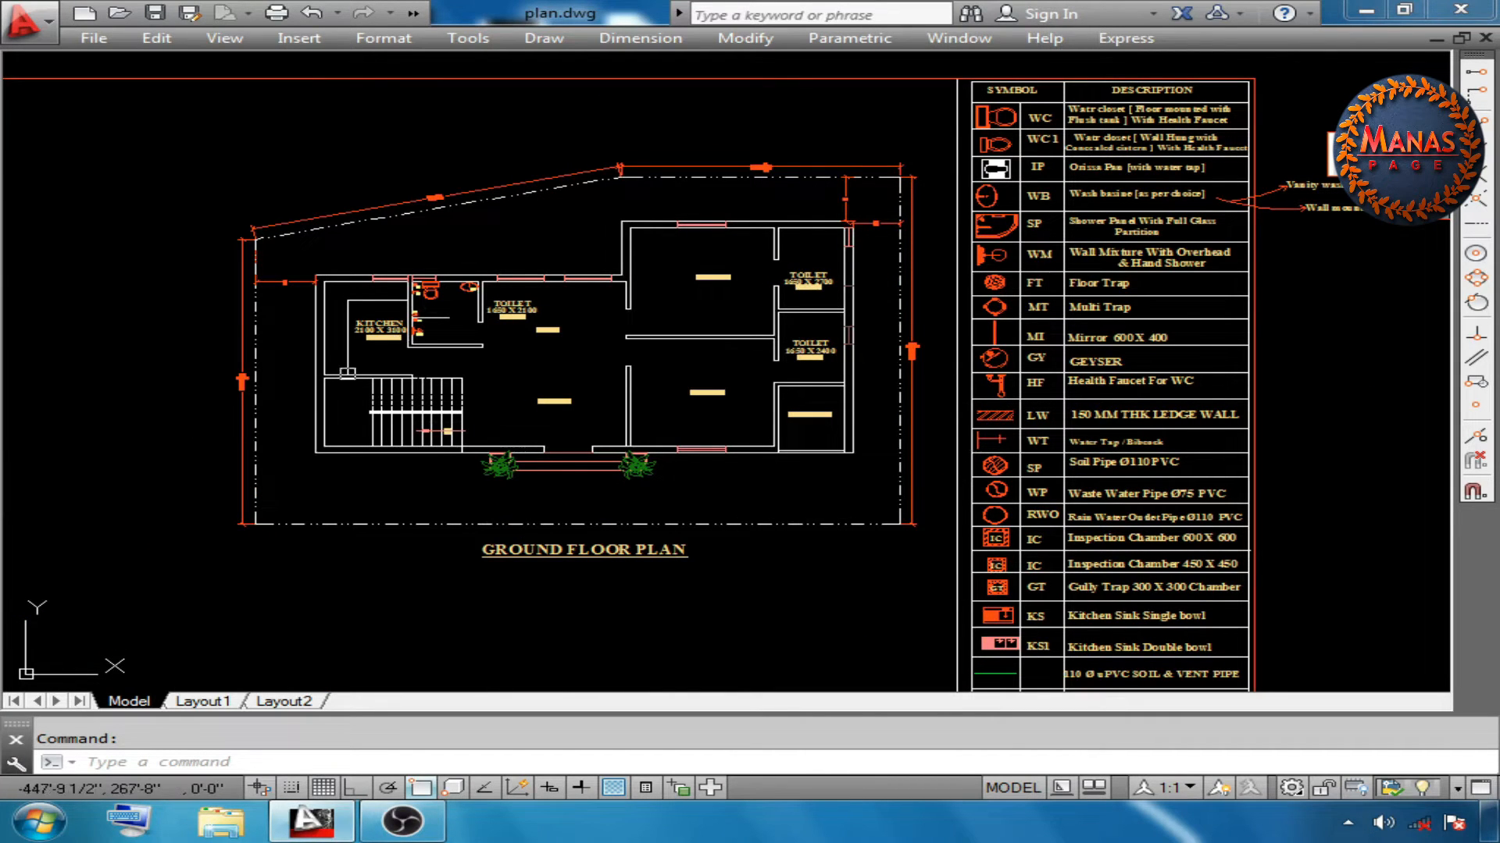
{"action": "scroll", "coordinate": [1184, 61], "scroll_direction": "up", "scroll_amount": 4}
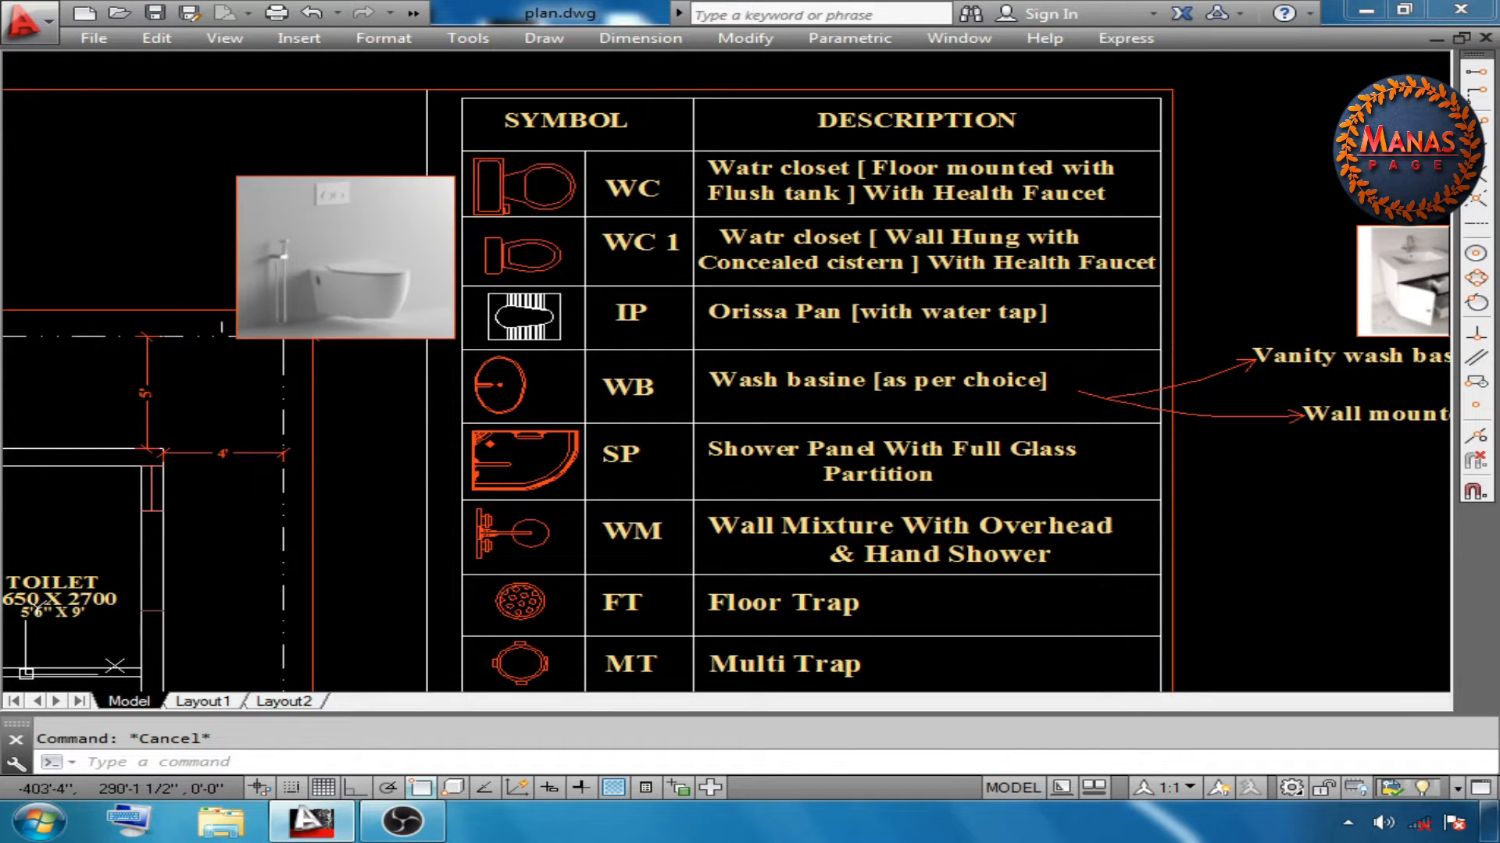
{"action": "left_click", "coordinate": [556, 329]}
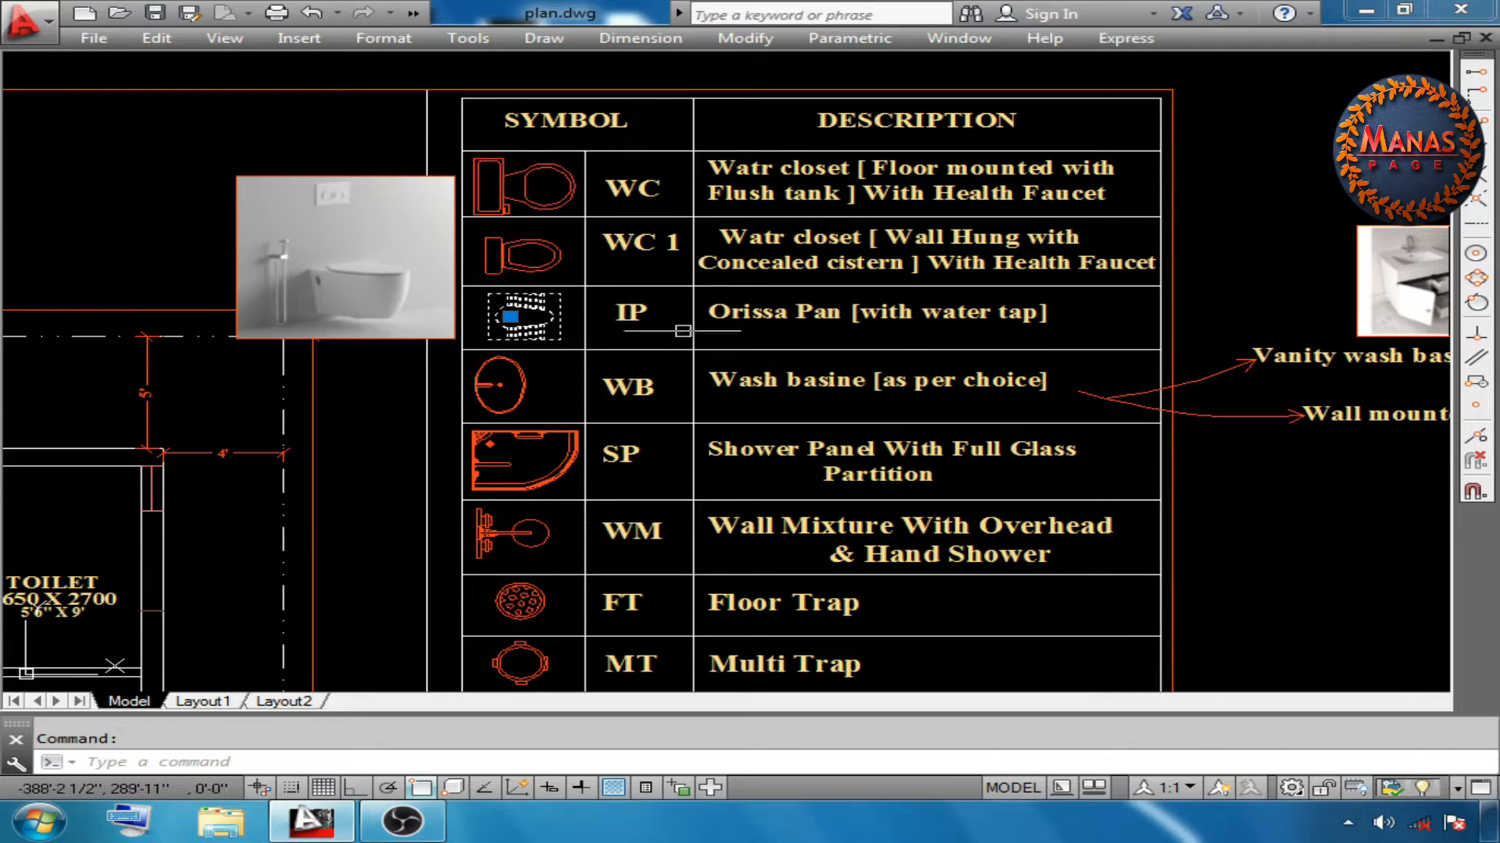
{"action": "key", "text": "Escape"}
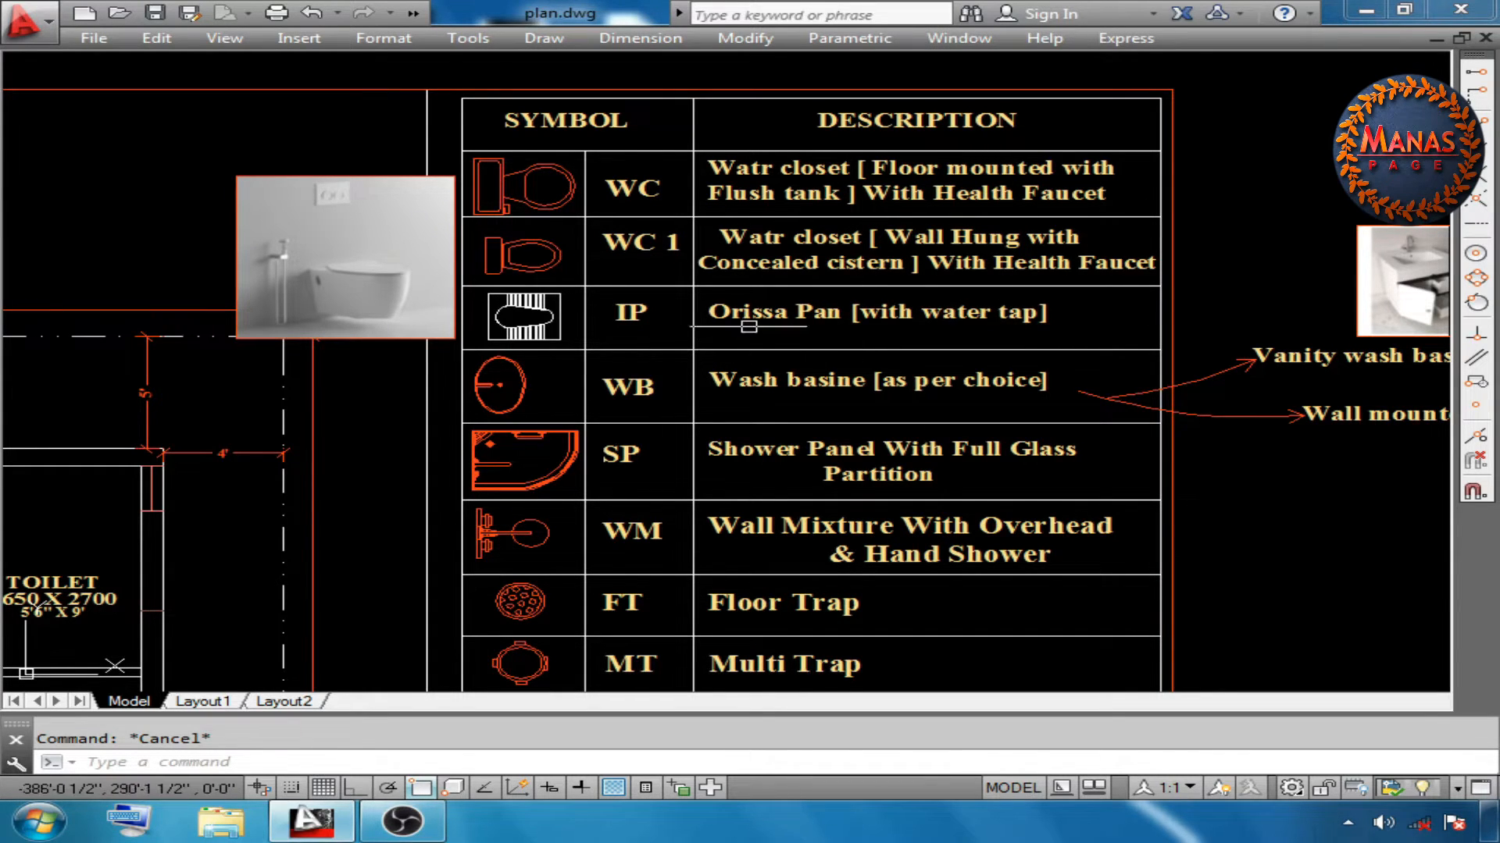
Examine the legend's WB wash basin entry and its vanity and wall-mounted options with their reference pictures
{"action": "middle_click_drag", "start_coordinate": [484, 380], "coordinate": [497, 303]}
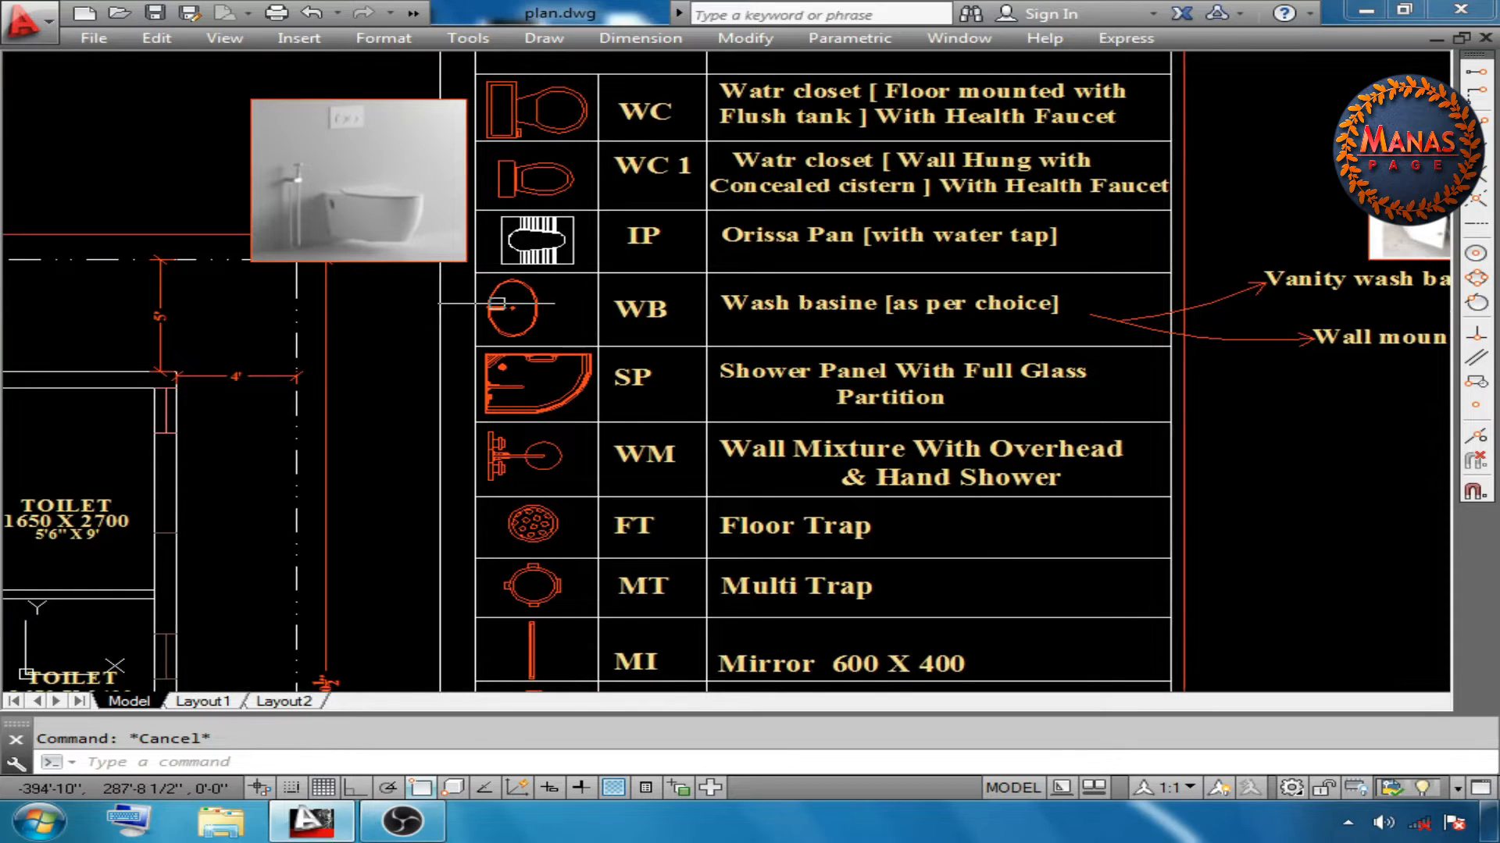
{"action": "left_click", "coordinate": [497, 303]}
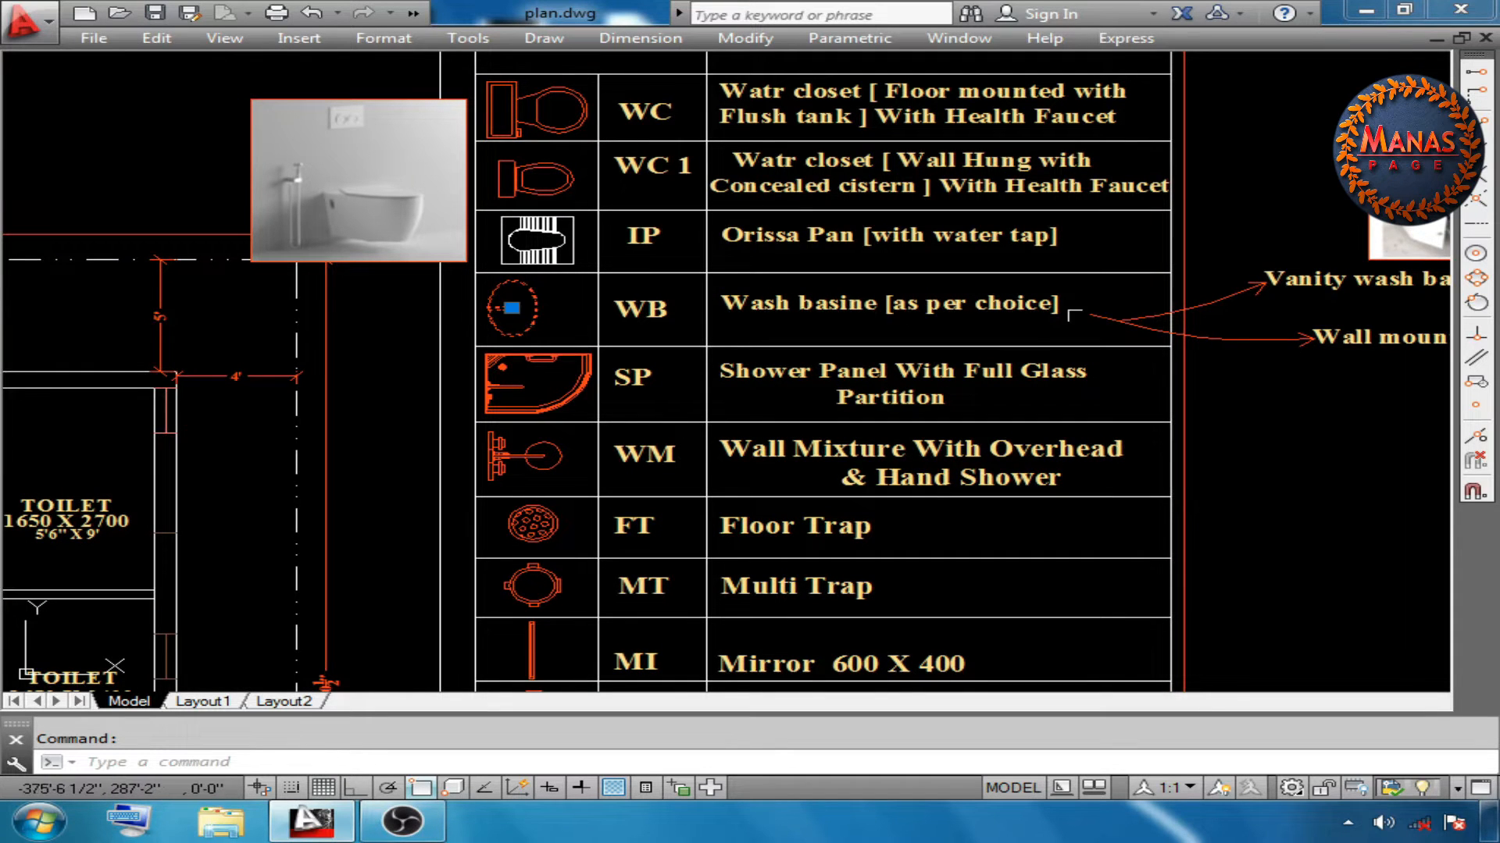
{"action": "mouse_move", "coordinate": [1056, 304]}
{"action": "middle_mouse_down"}
{"action": "mouse_move", "coordinate": [696, 302]}
{"action": "mouse_move", "coordinate": [324, 330]}
{"action": "middle_mouse_up"}
{"action": "scroll", "coordinate": [696, 302], "scroll_direction": "up", "scroll_amount": 2}
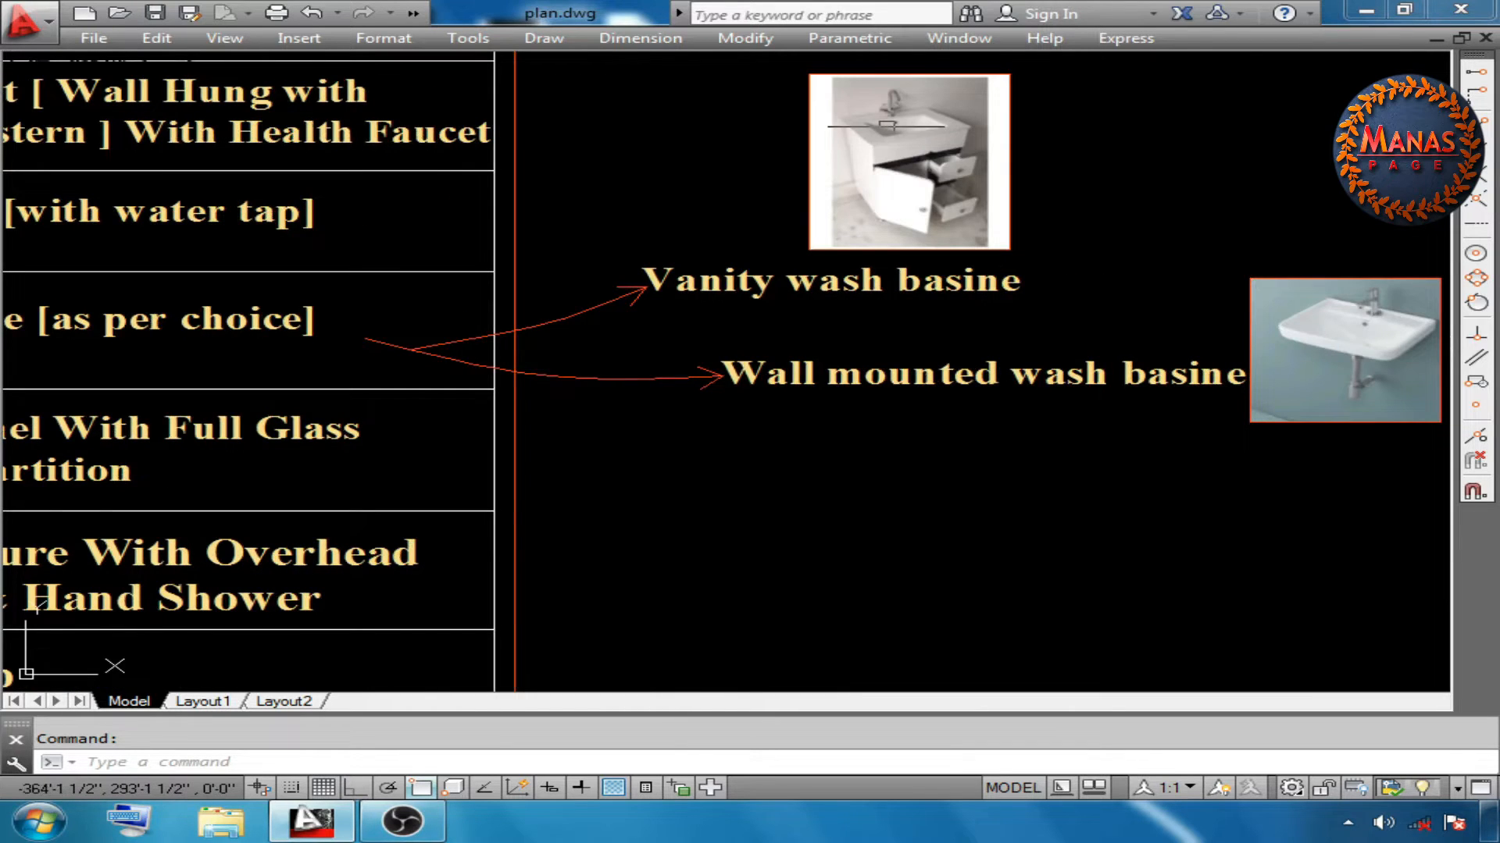
{"action": "scroll", "coordinate": [887, 125], "scroll_direction": "down", "scroll_amount": 5}
{"action": "scroll", "coordinate": [945, 222], "scroll_direction": "up", "scroll_amount": 5}
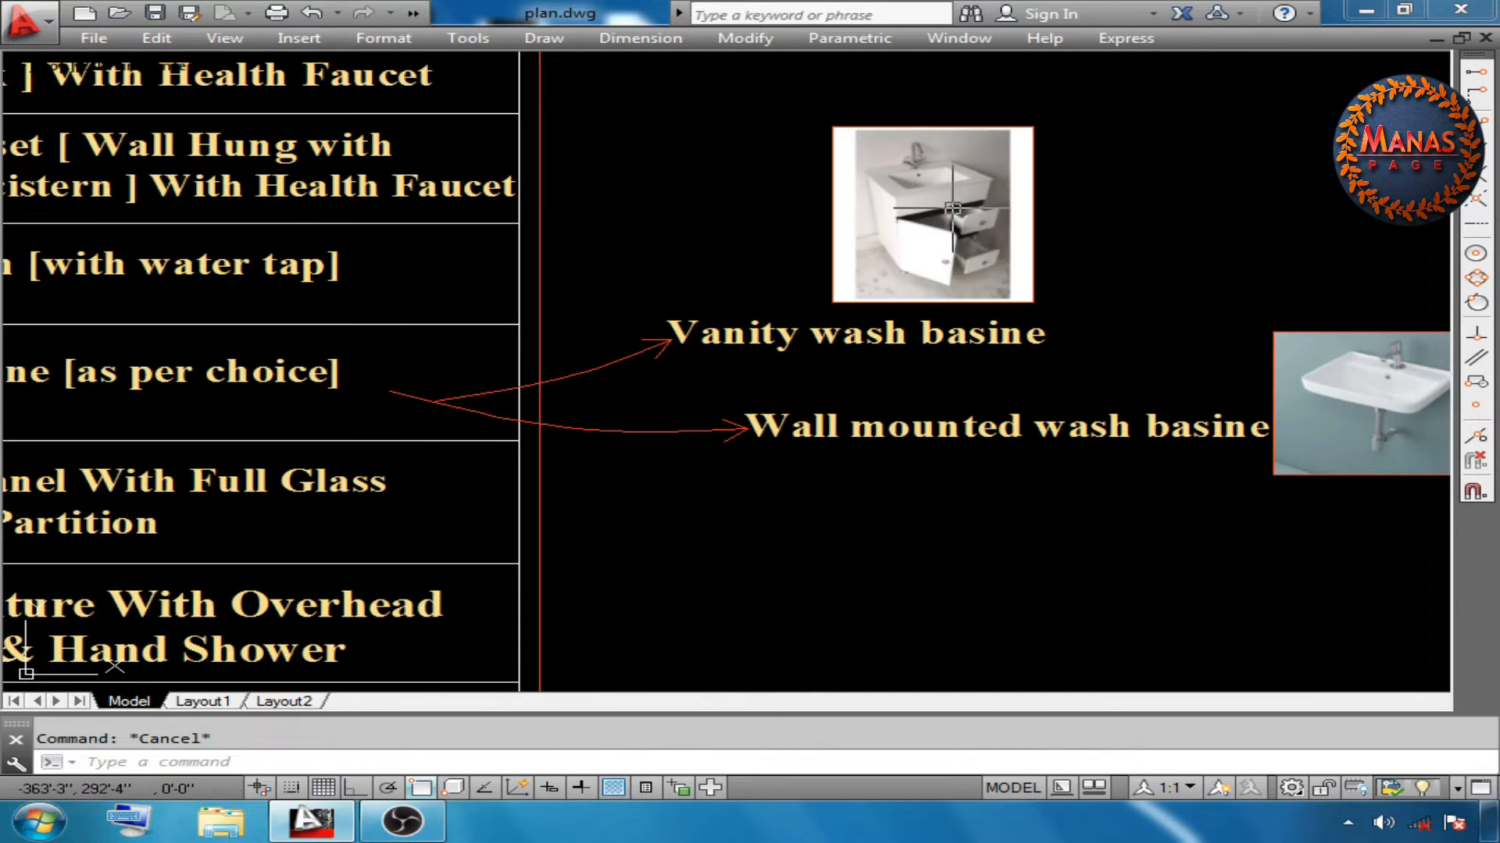
Examine the legend's wall mounted wash basin picture and the WM wall mixture entry with its overhead and hand shower picture
{"action": "middle_click_drag", "start_coordinate": [1289, 394], "coordinate": [1239, 383]}
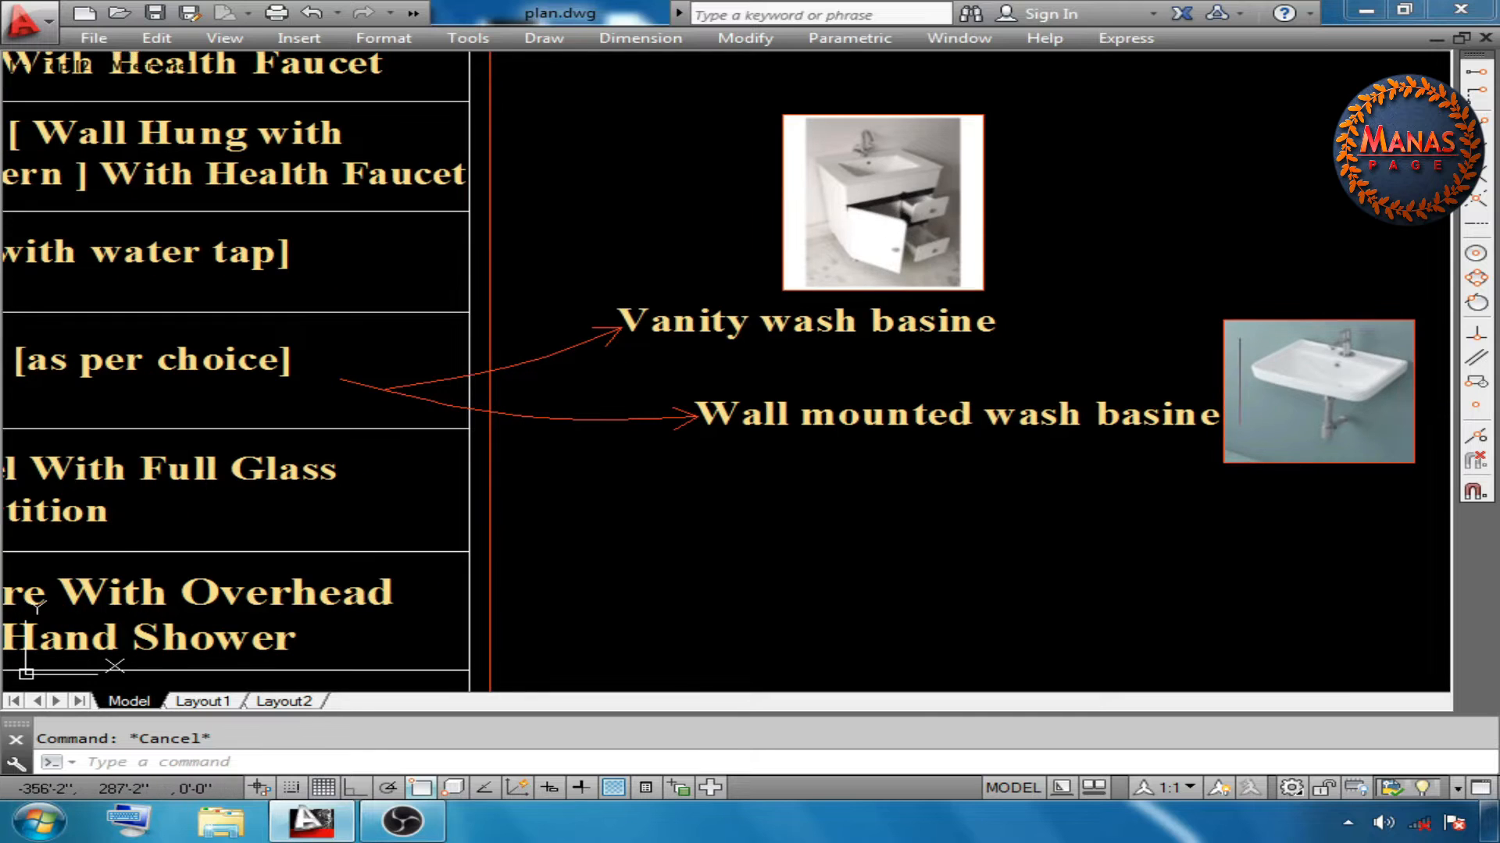
{"action": "left_click", "coordinate": [1254, 465]}
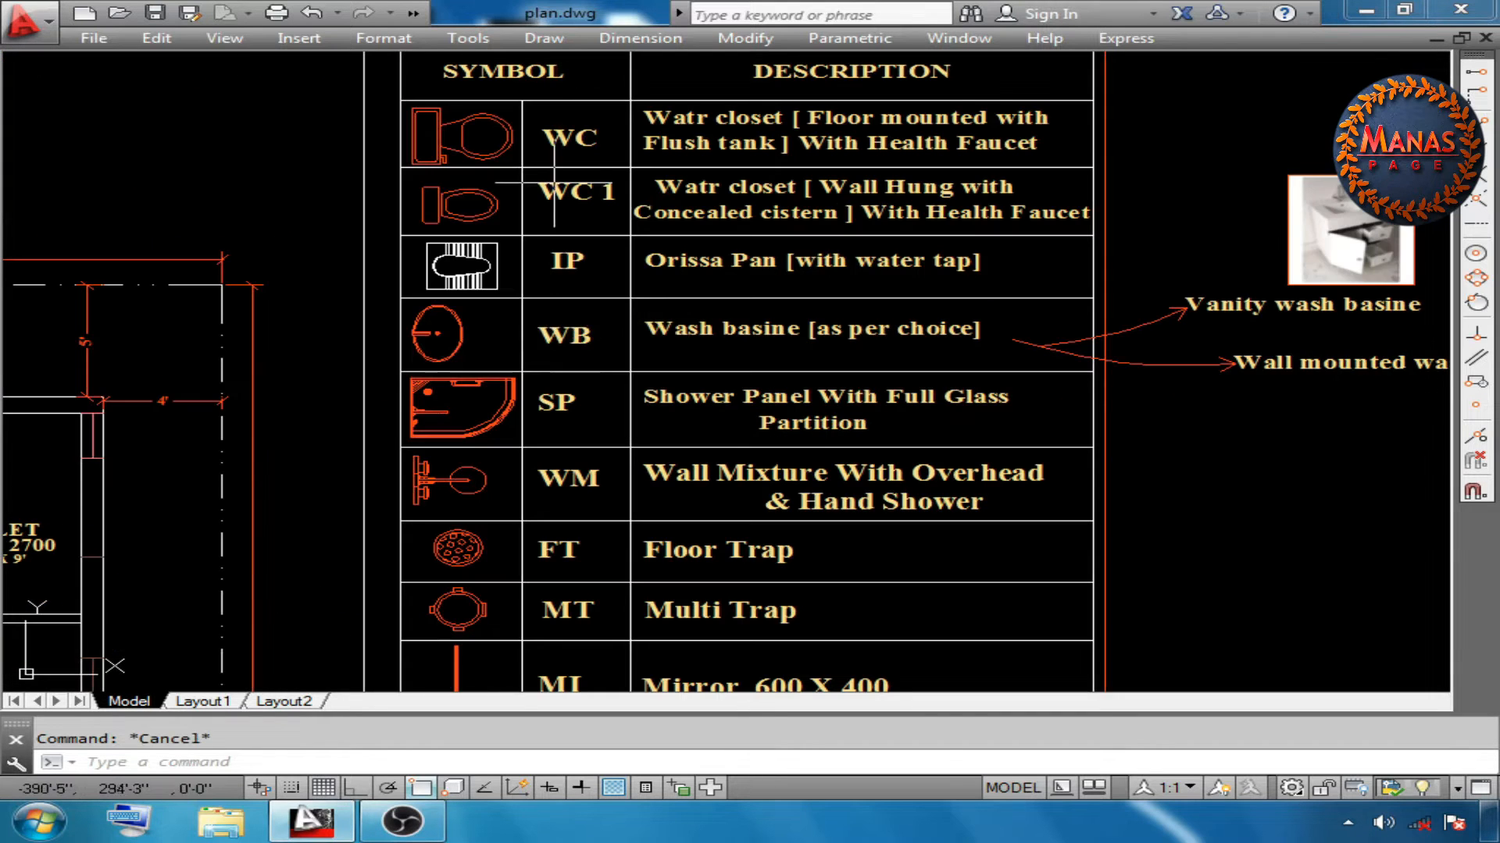
{"action": "left_click", "coordinate": [559, 336]}
{"action": "scroll", "coordinate": [402, 384], "scroll_direction": "down", "scroll_amount": 5}
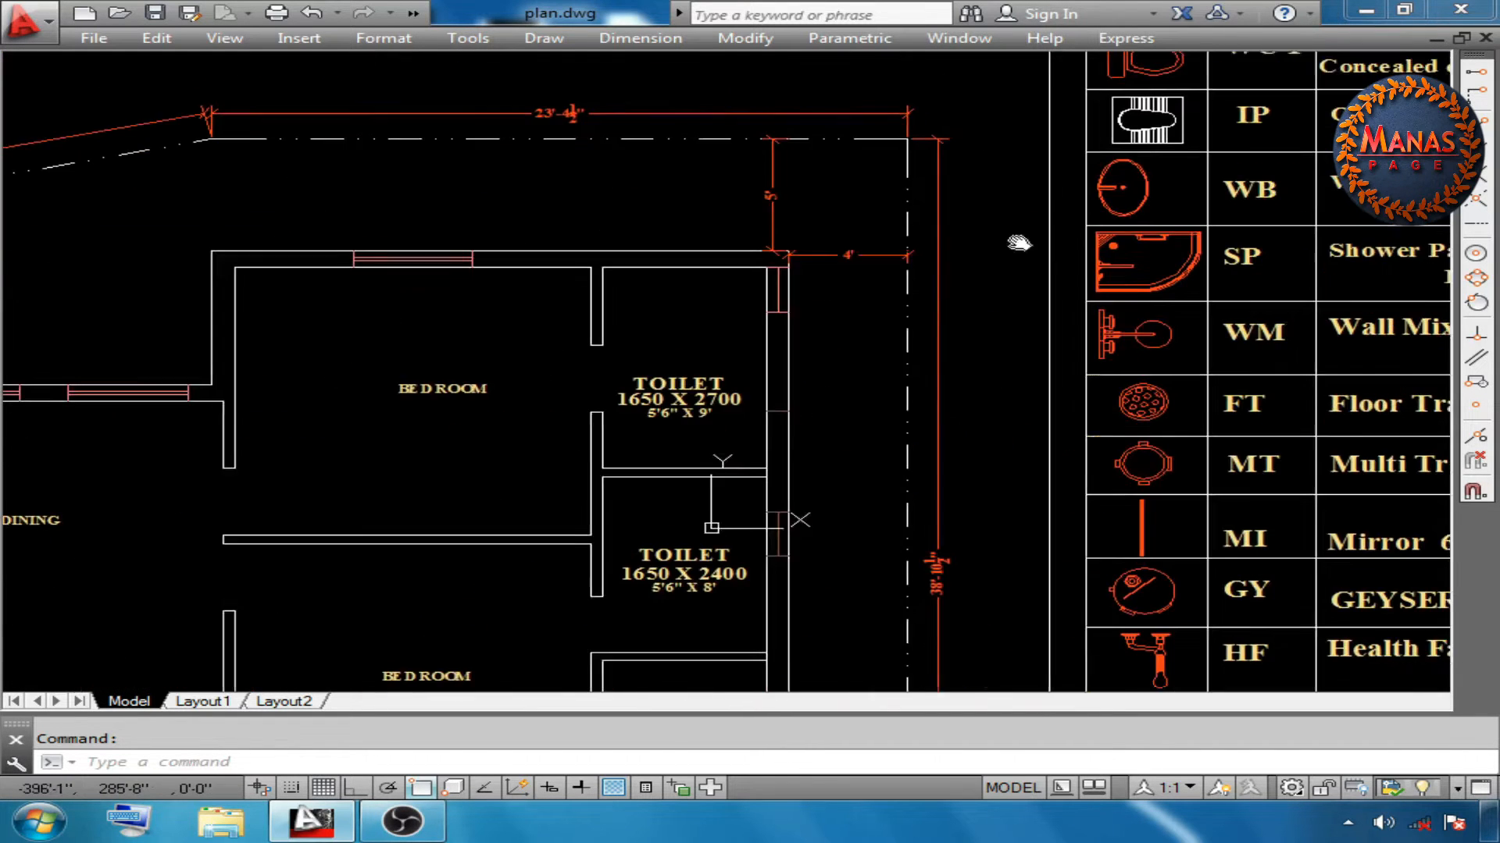
{"action": "middle_click_drag", "start_coordinate": [803, 519], "coordinate": [339, 338]}
{"action": "scroll", "coordinate": [340, 338], "scroll_direction": "up", "scroll_amount": 6}
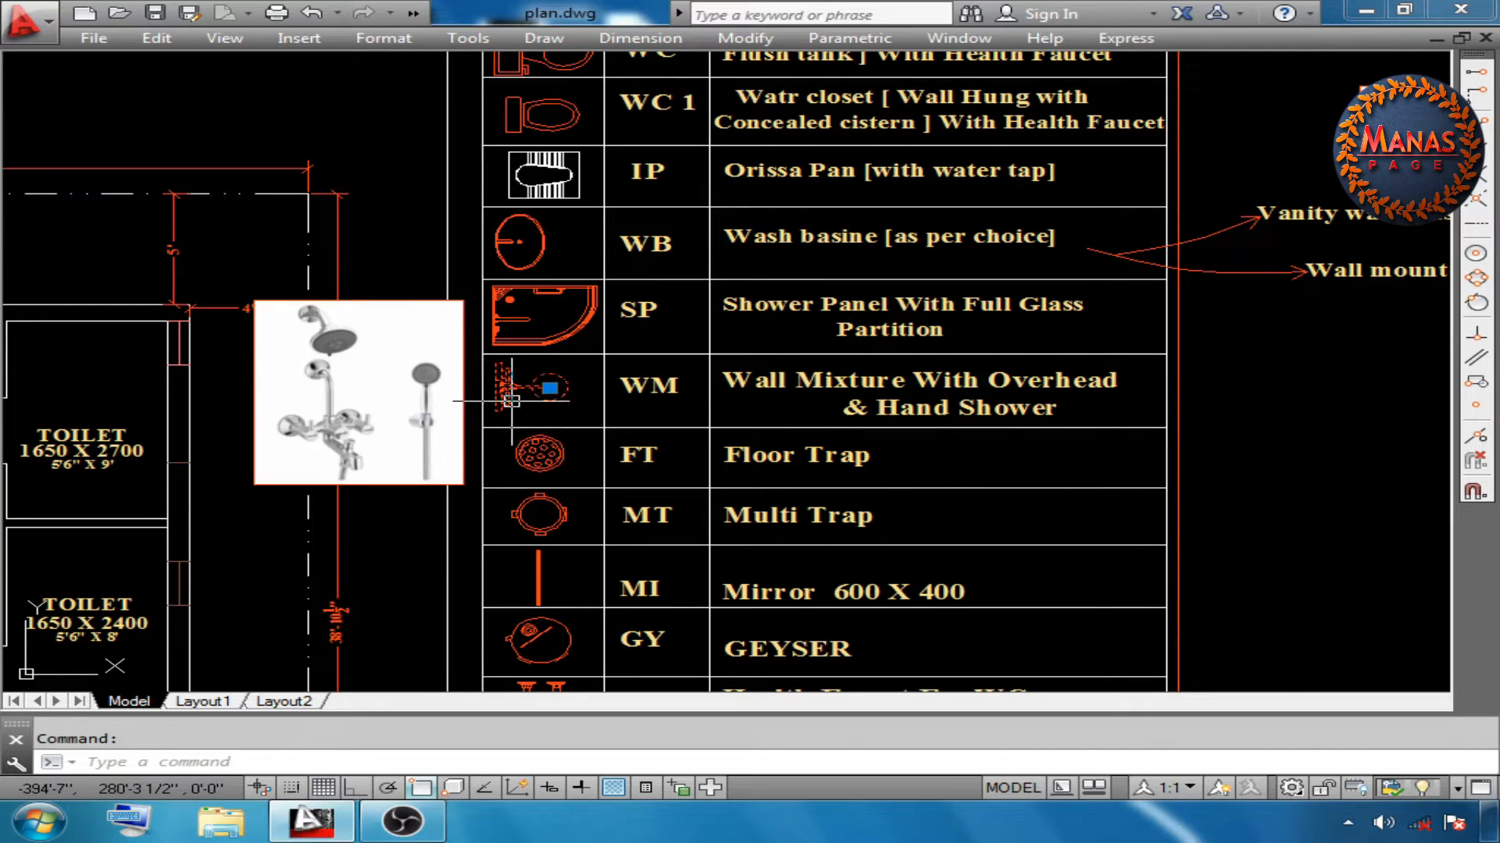
{"action": "key", "text": "Escape"}
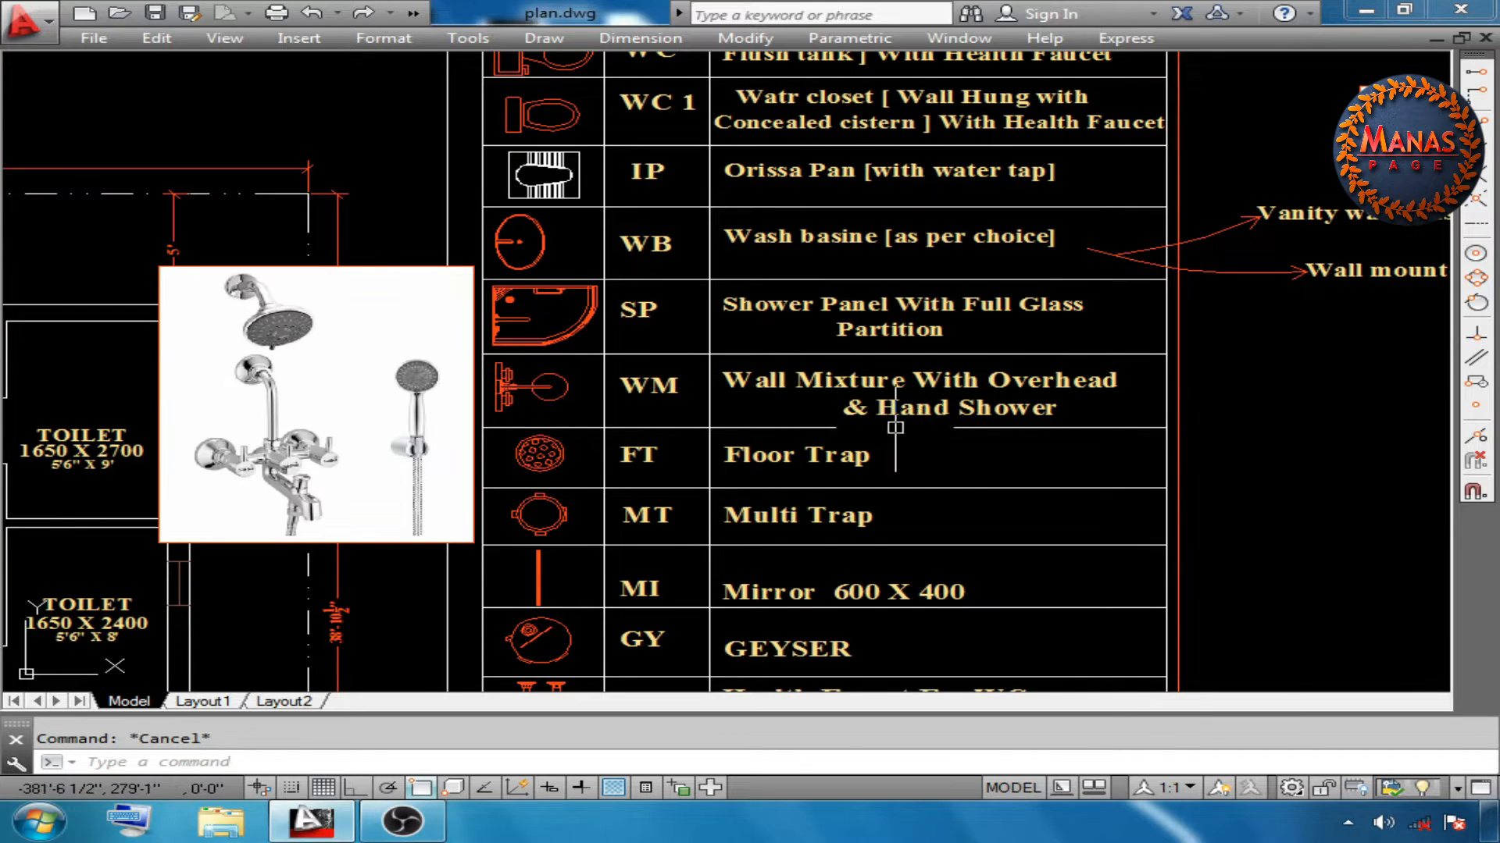
{"action": "left_click", "coordinate": [359, 481]}
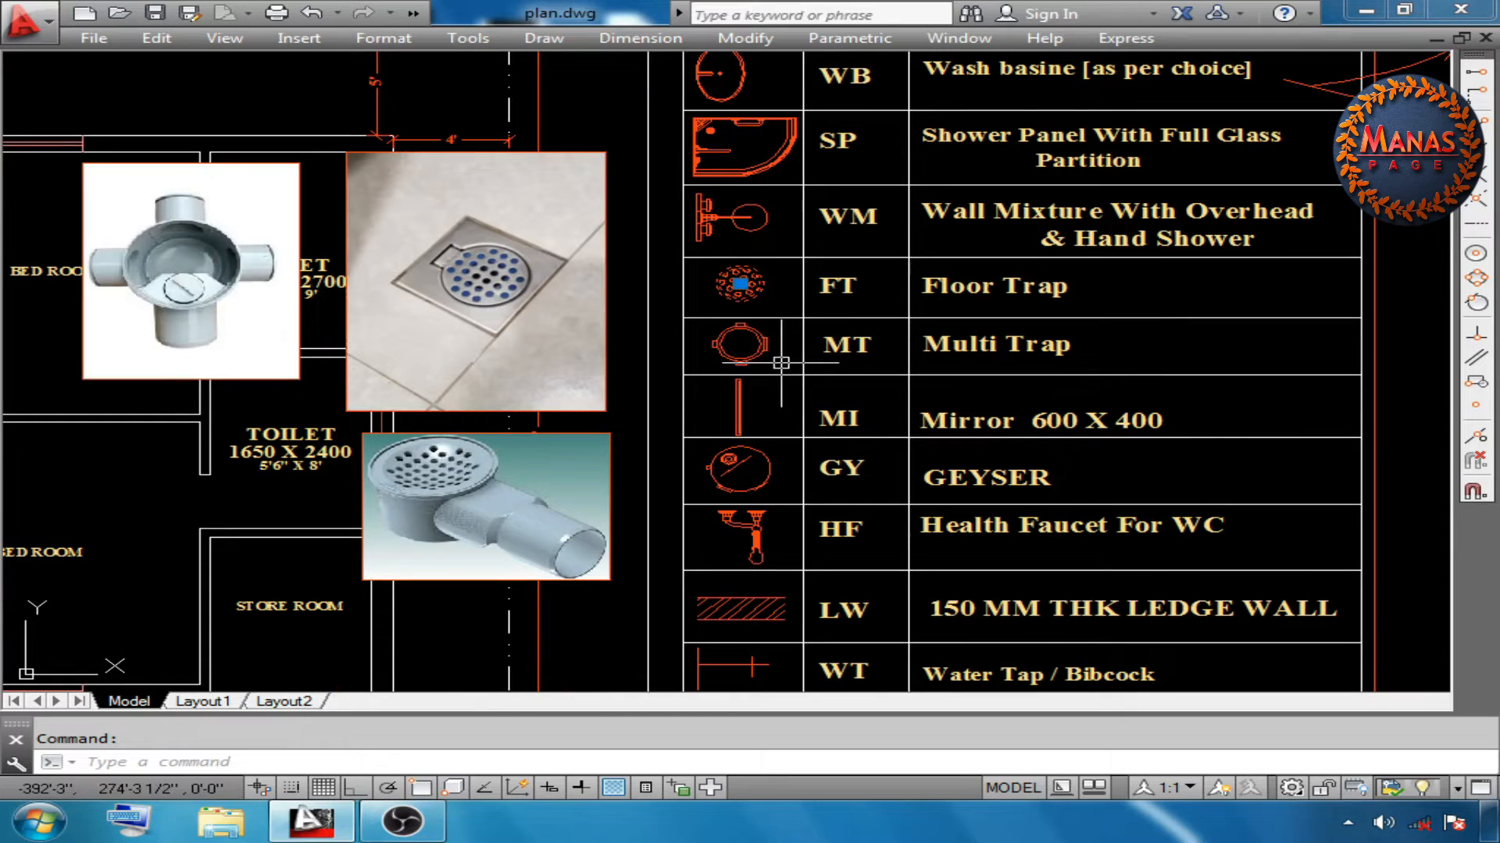
Examine the legend's FT floor trap and MT multi trap entries together with their reference pictures
{"action": "left_click", "coordinate": [798, 395]}
{"action": "left_click", "coordinate": [613, 302]}
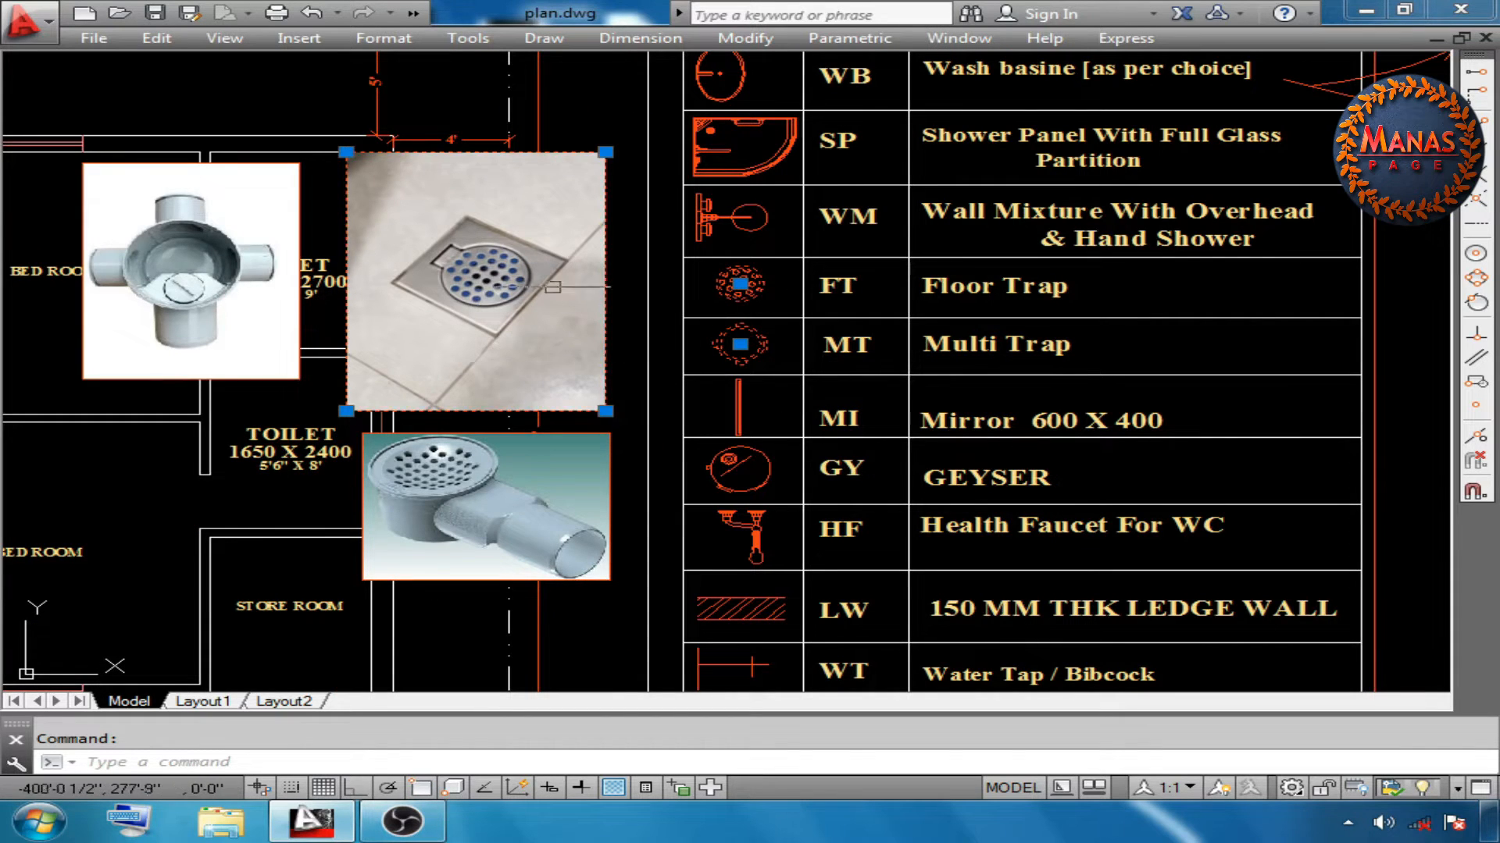
{"action": "key", "text": "Escape"}
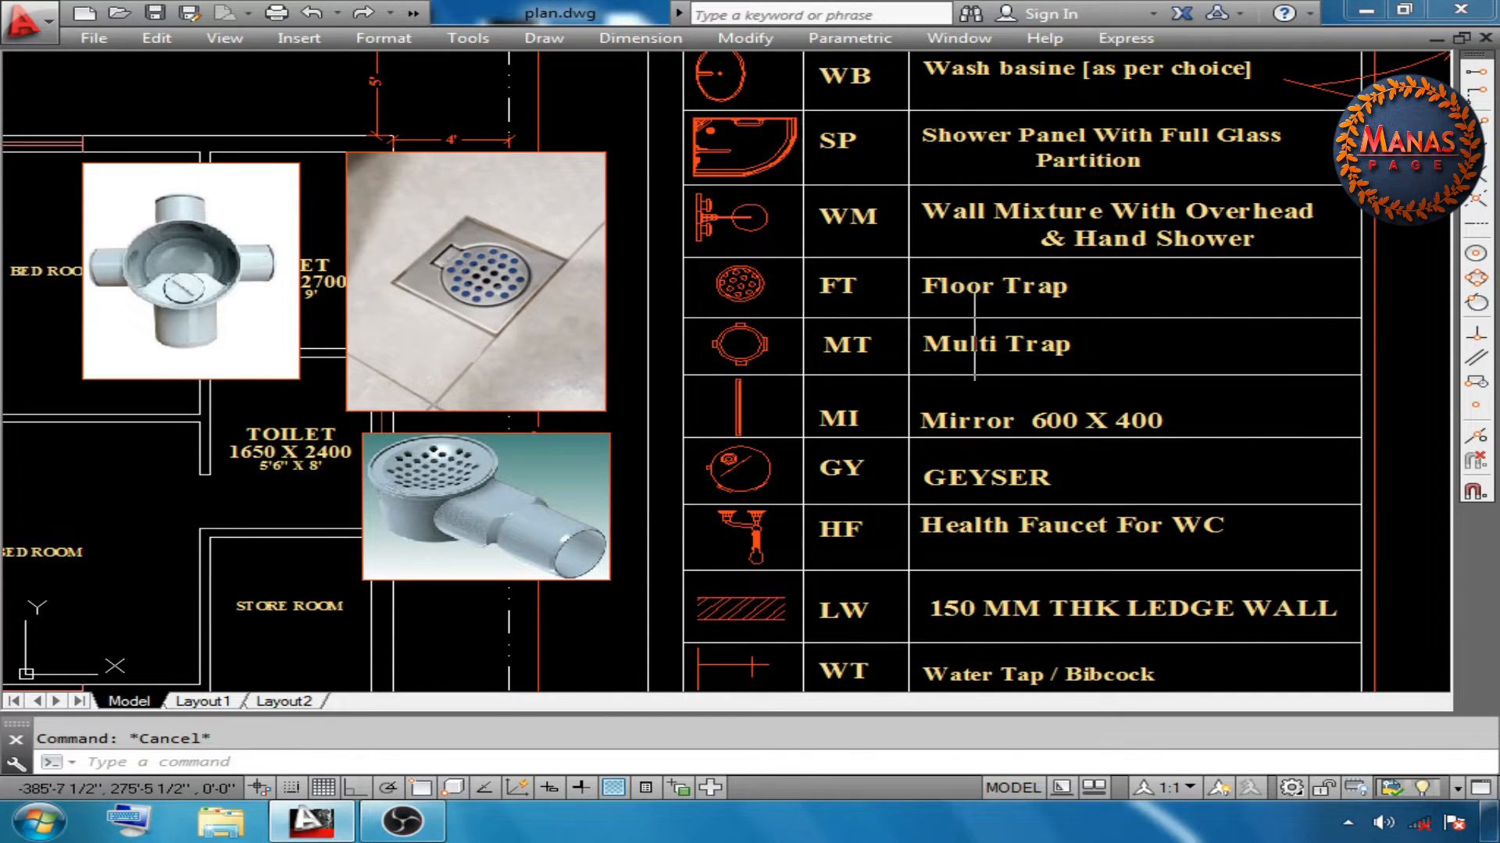
{"action": "left_click", "coordinate": [603, 349]}
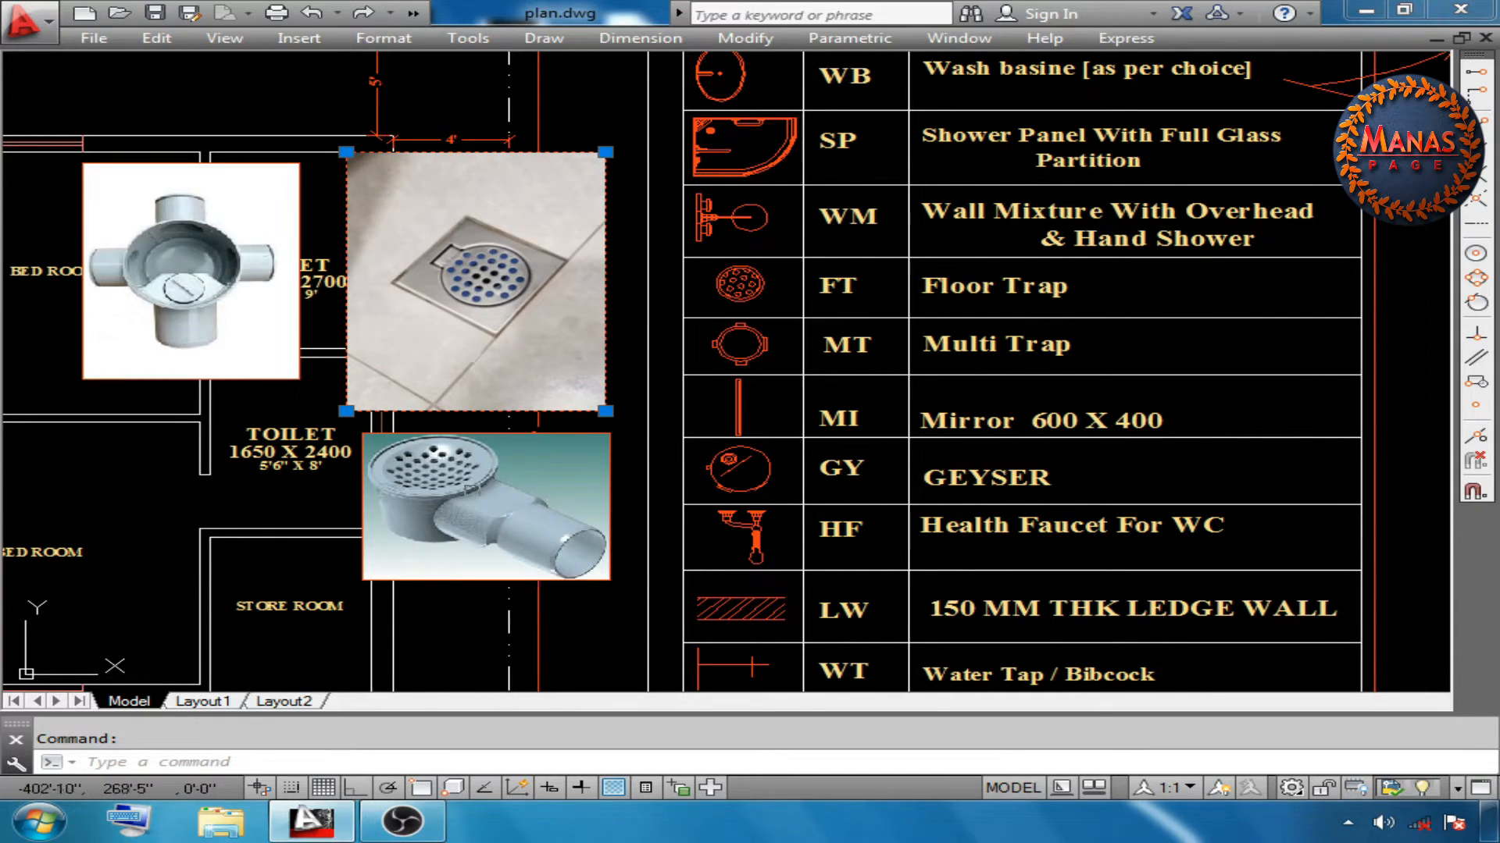
{"action": "left_click", "coordinate": [435, 500]}
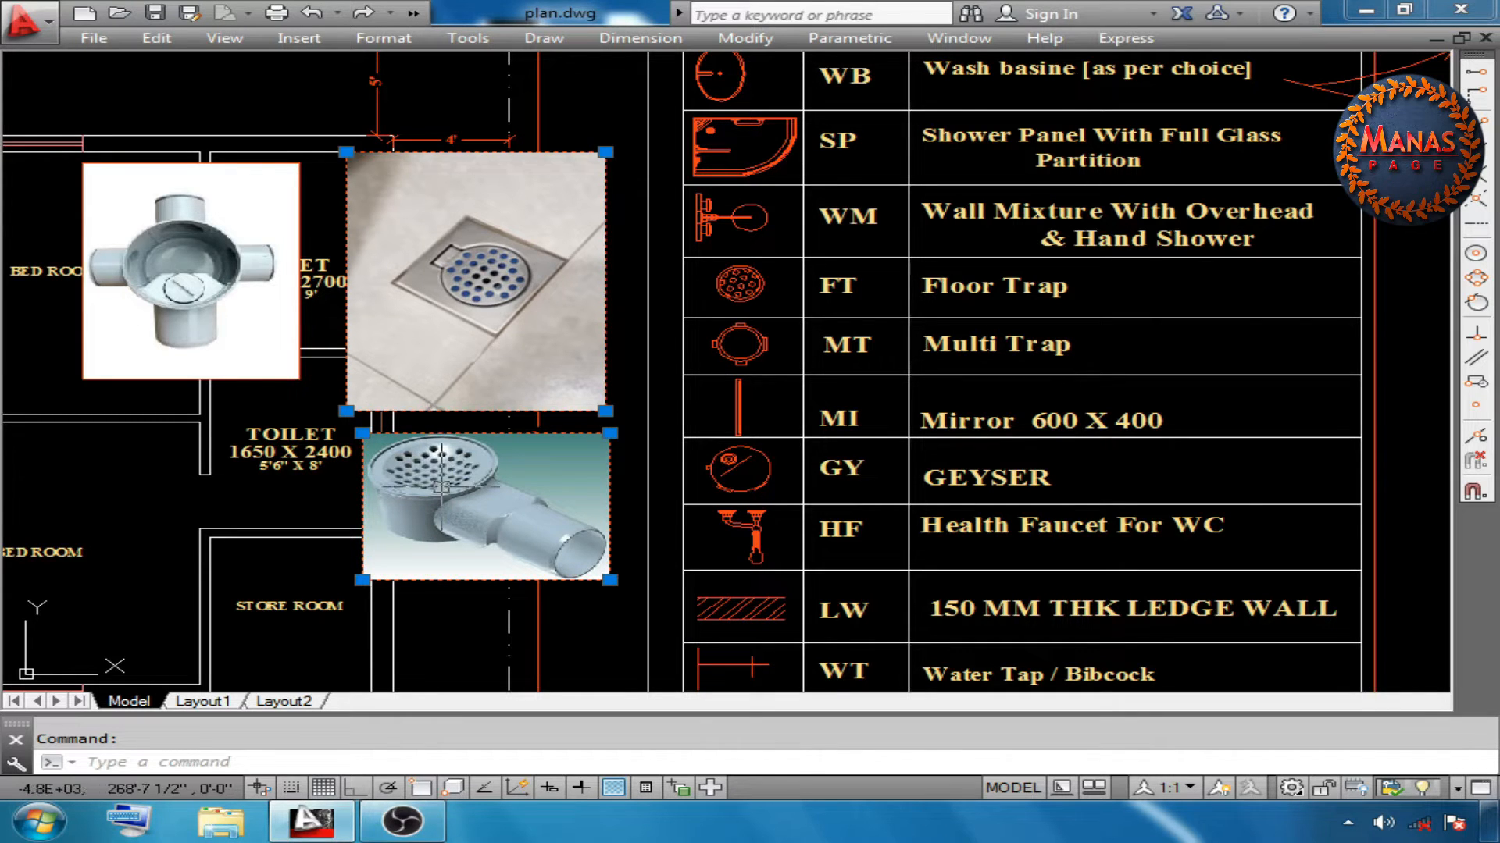
{"action": "key", "text": "Escape"}
{"action": "left_click", "coordinate": [968, 344]}
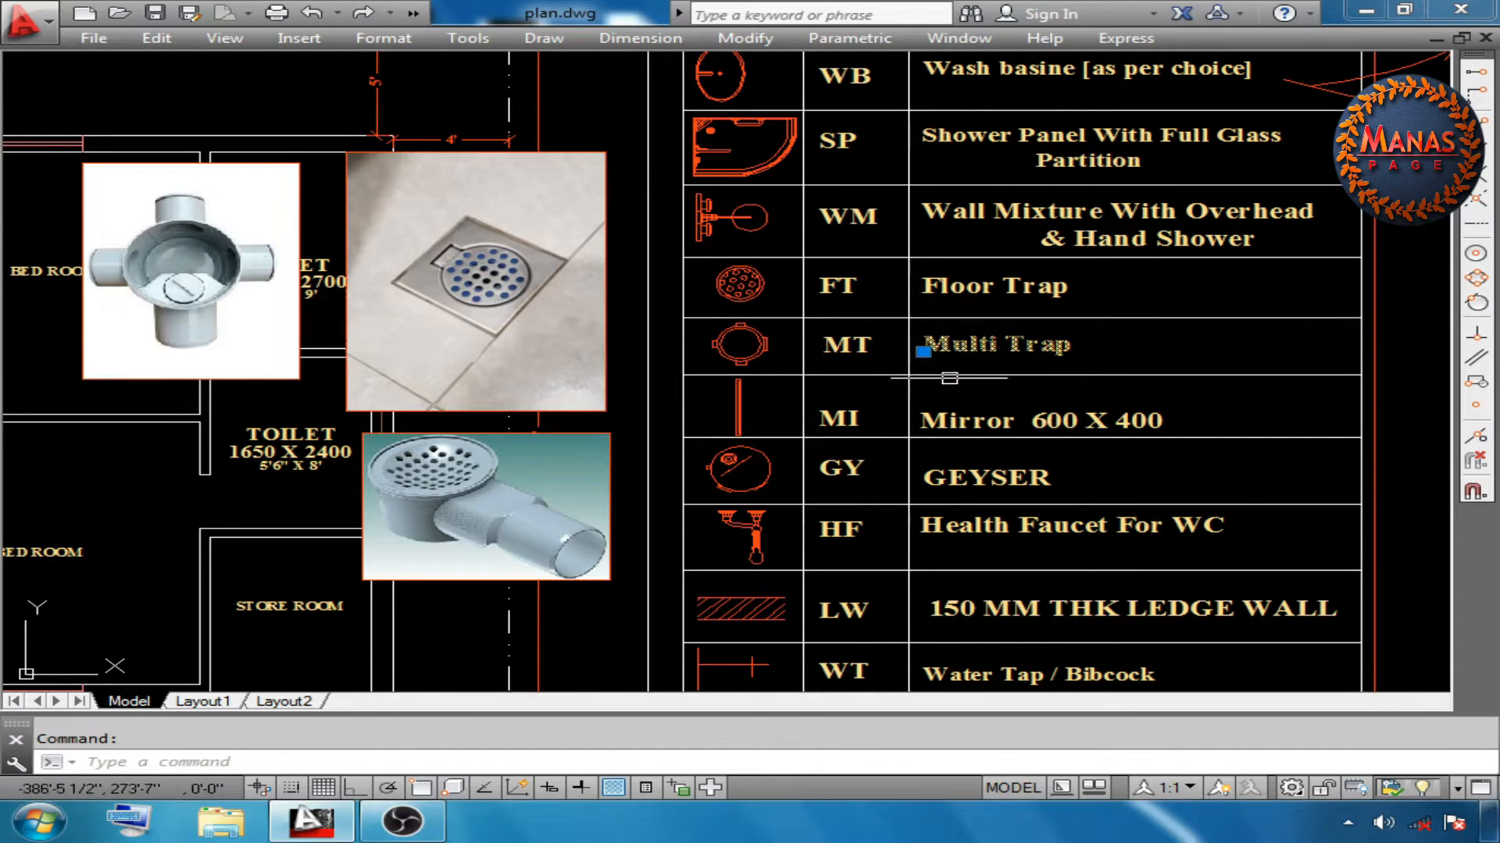
{"action": "left_click", "coordinate": [605, 384]}
{"action": "left_click", "coordinate": [266, 379]}
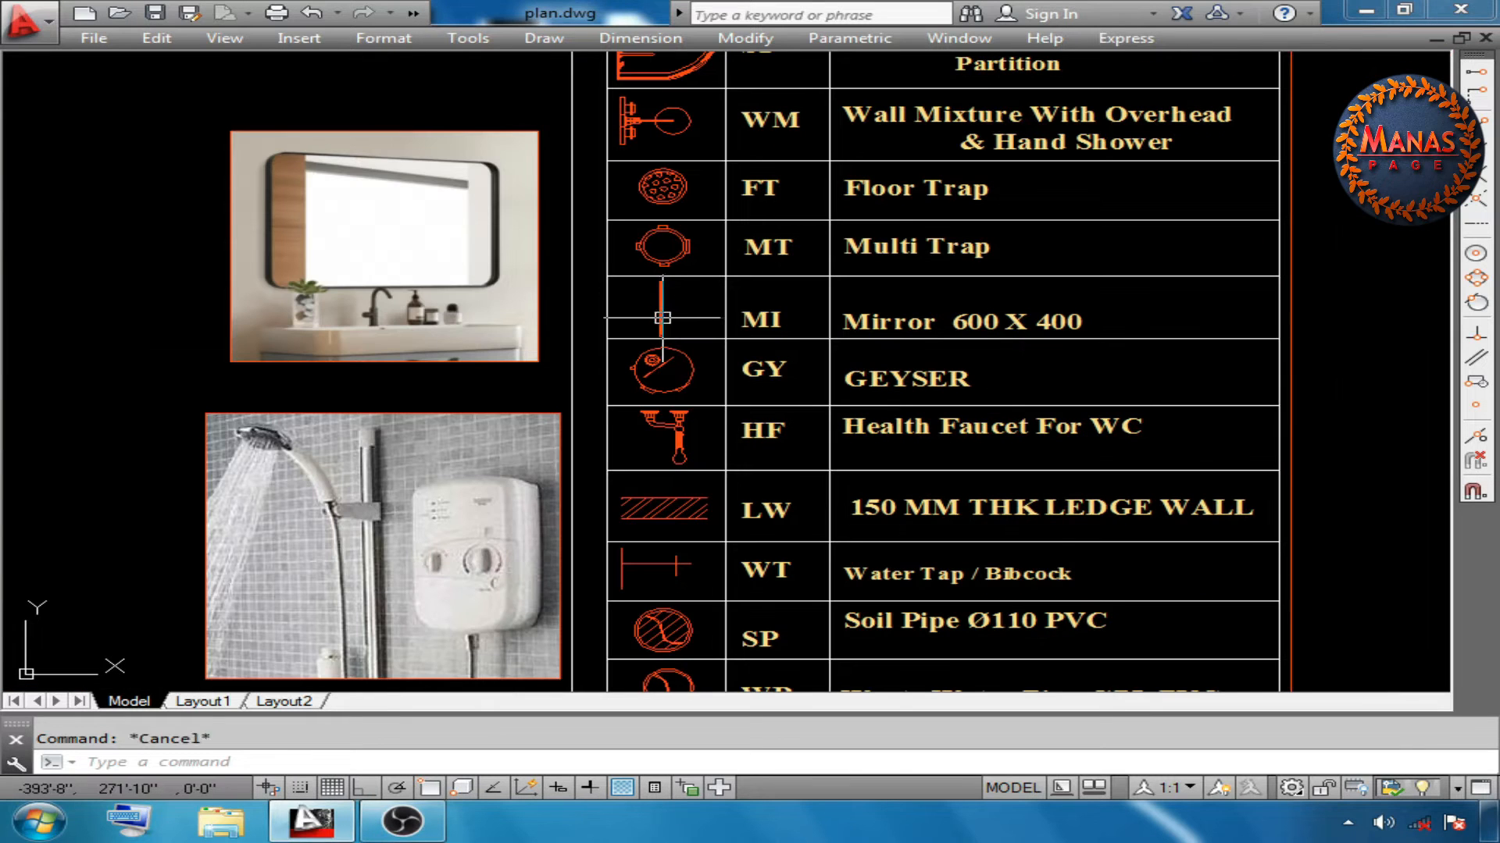
Examine the legend's MI mirror, GY geyser, HF health faucet and LW ledge wall entries with their reference pictures
{"action": "left_click", "coordinate": [662, 312]}
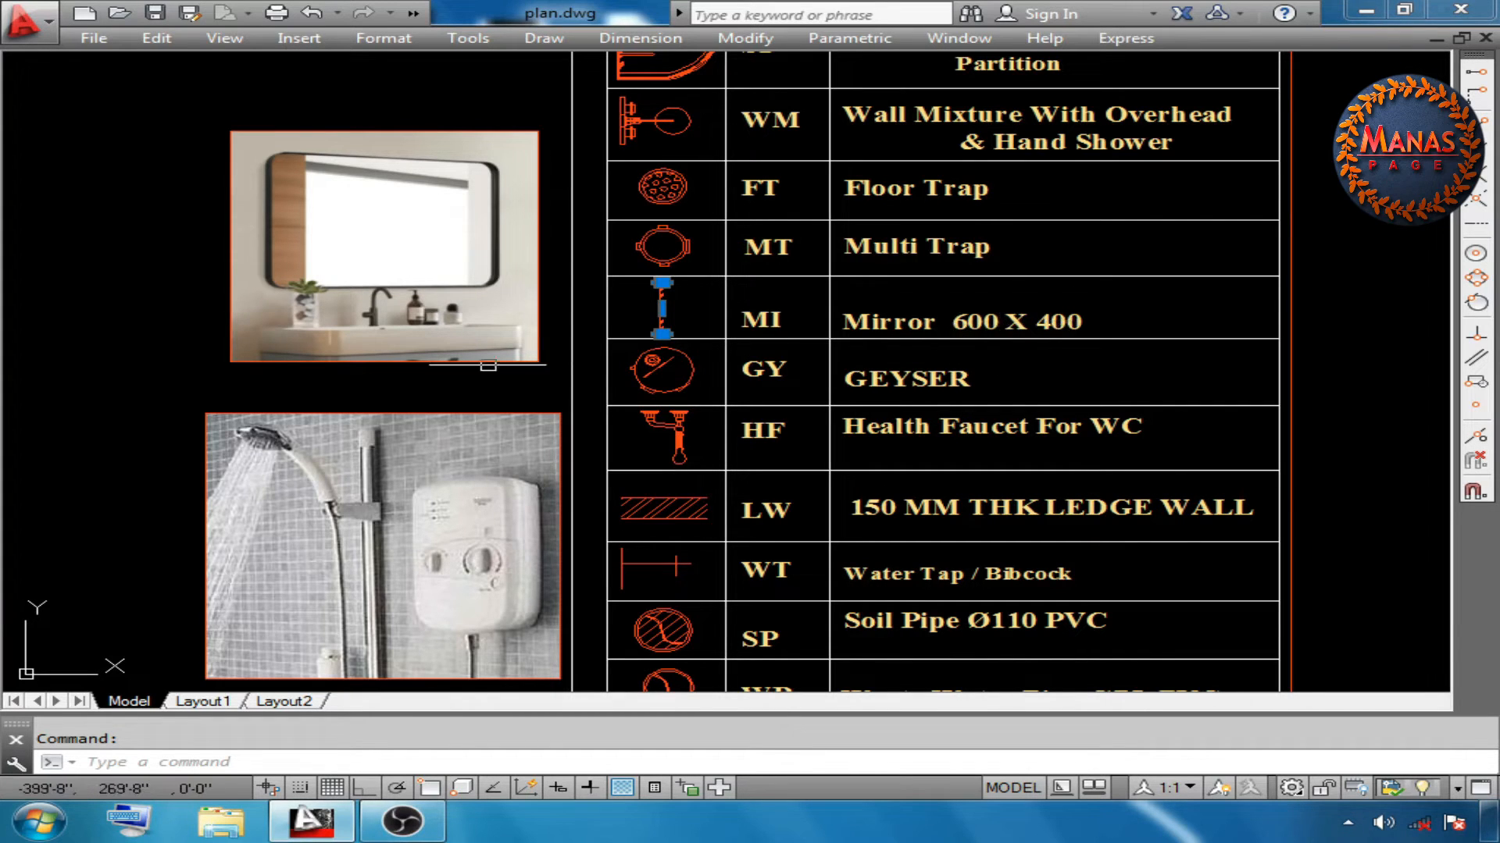
{"action": "key", "text": "Escape"}
{"action": "left_click", "coordinate": [664, 369]}
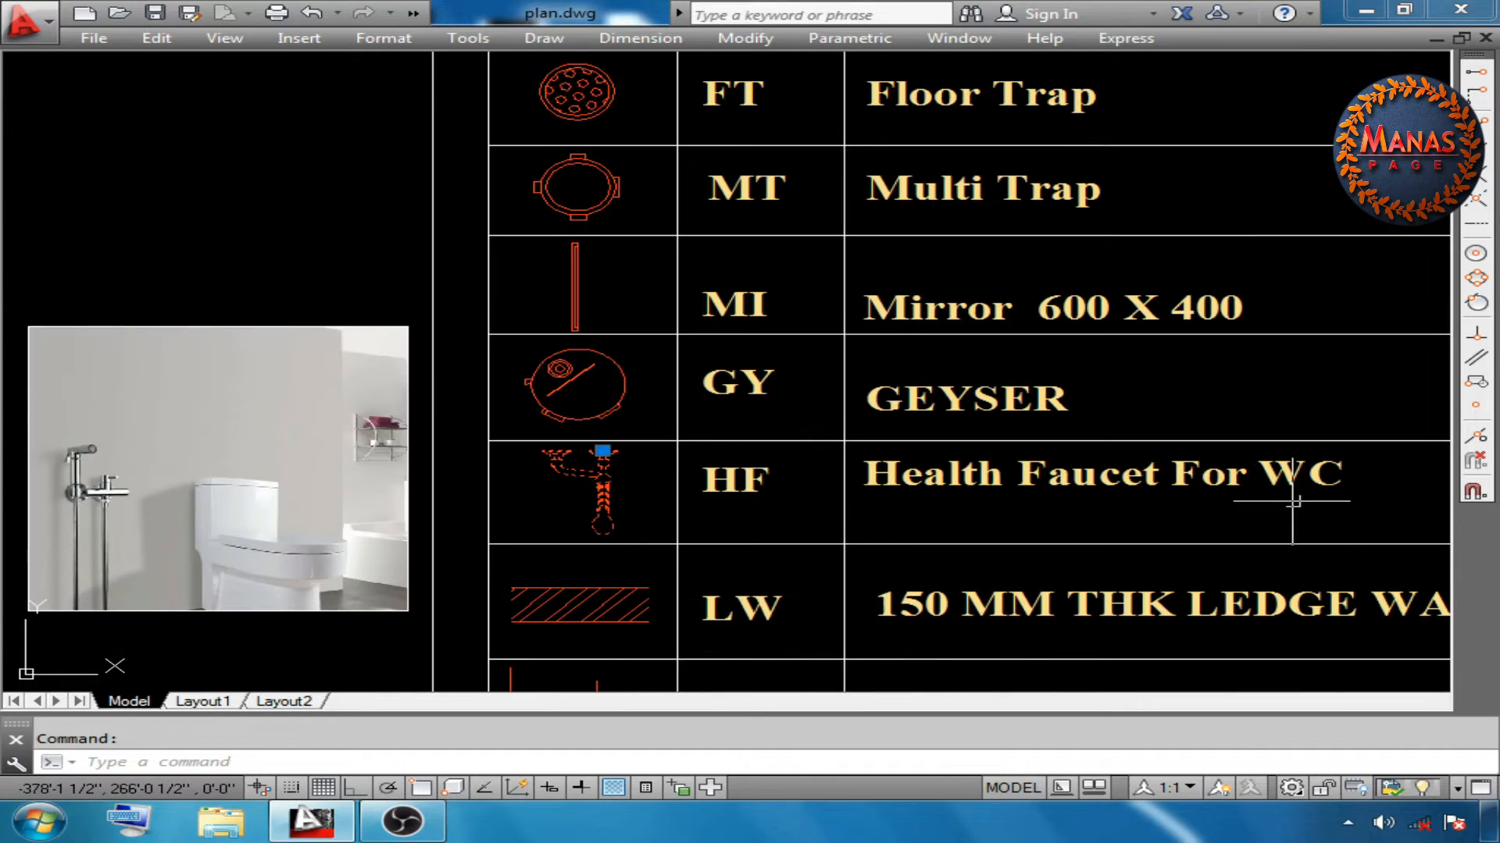
{"action": "key", "text": "Escape"}
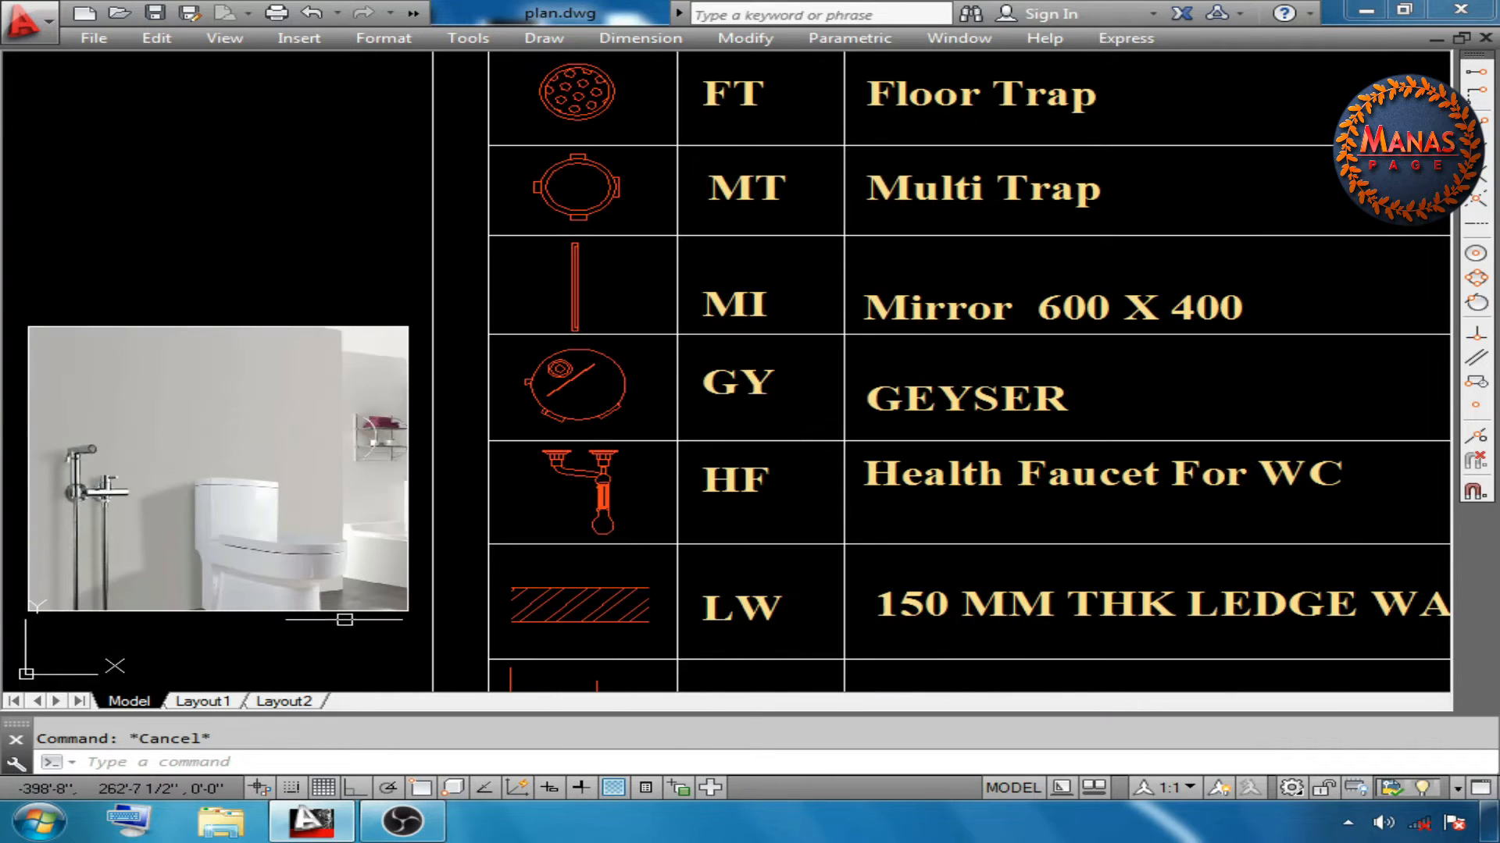
{"action": "left_click", "coordinate": [348, 613]}
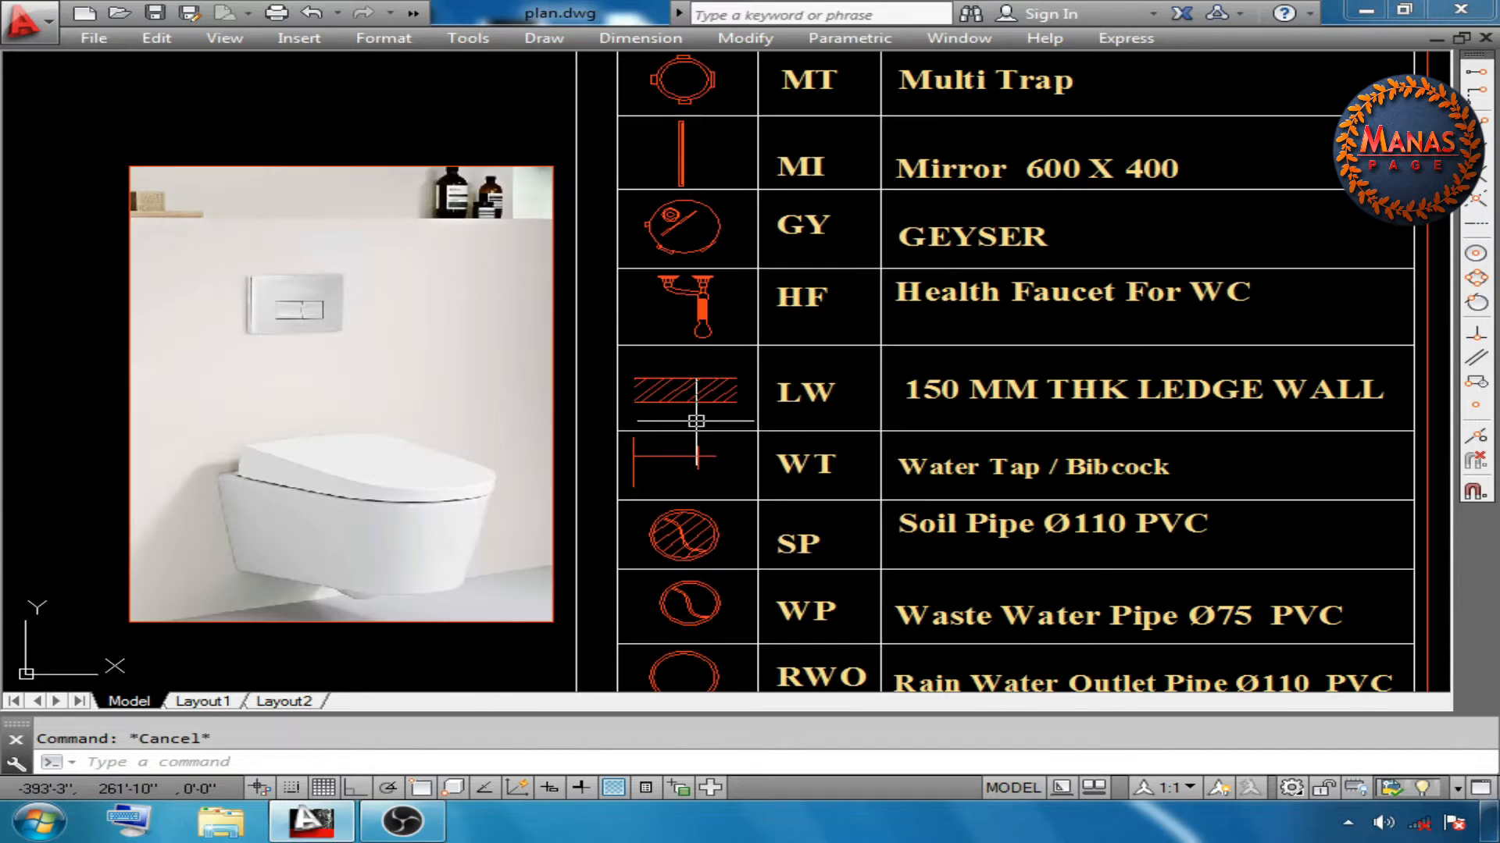
{"action": "left_click", "coordinate": [685, 395]}
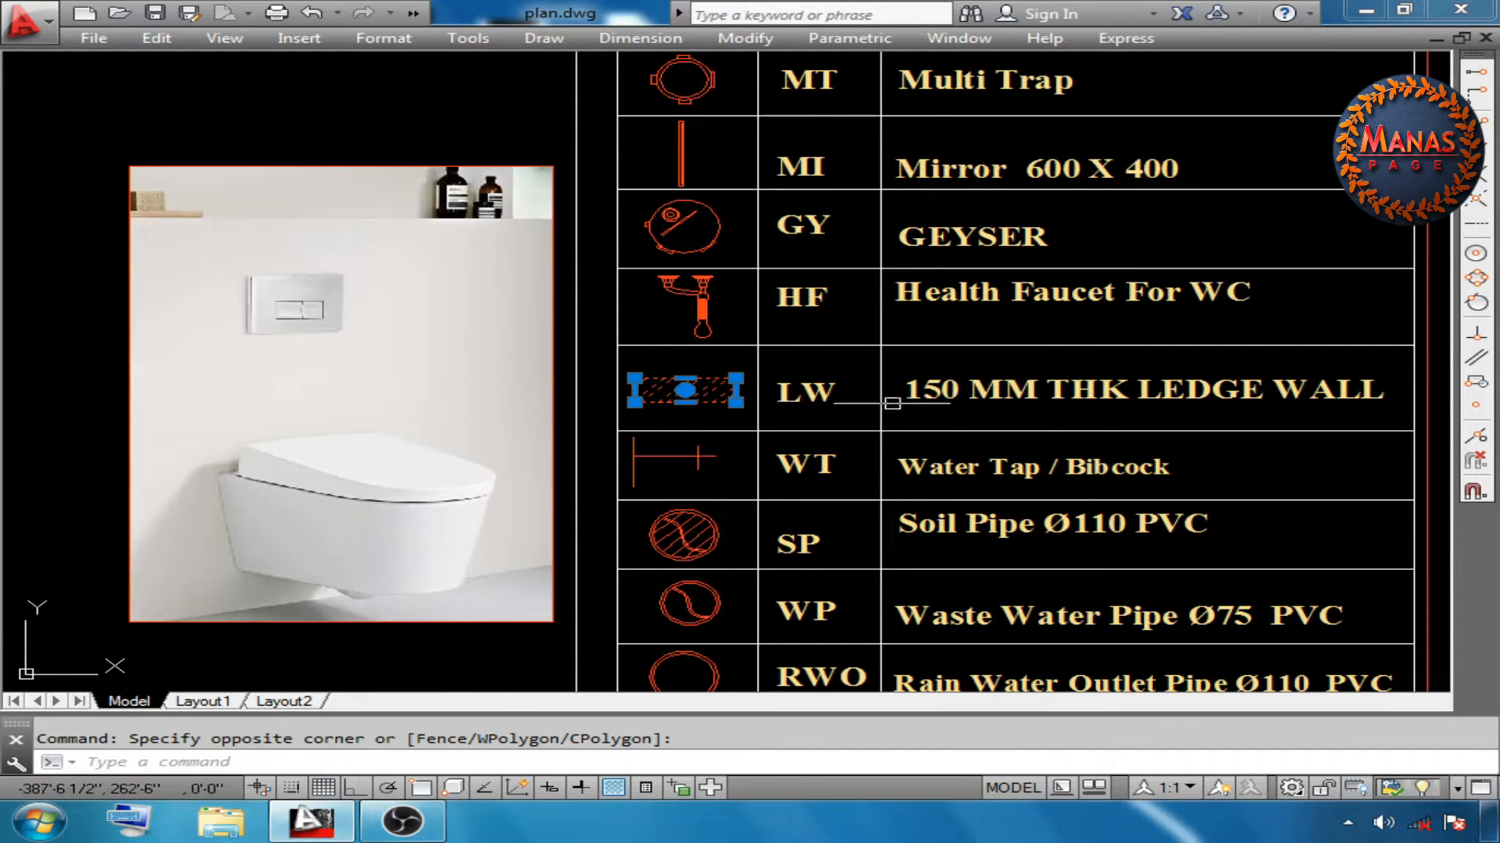
{"action": "key", "text": "Escape"}
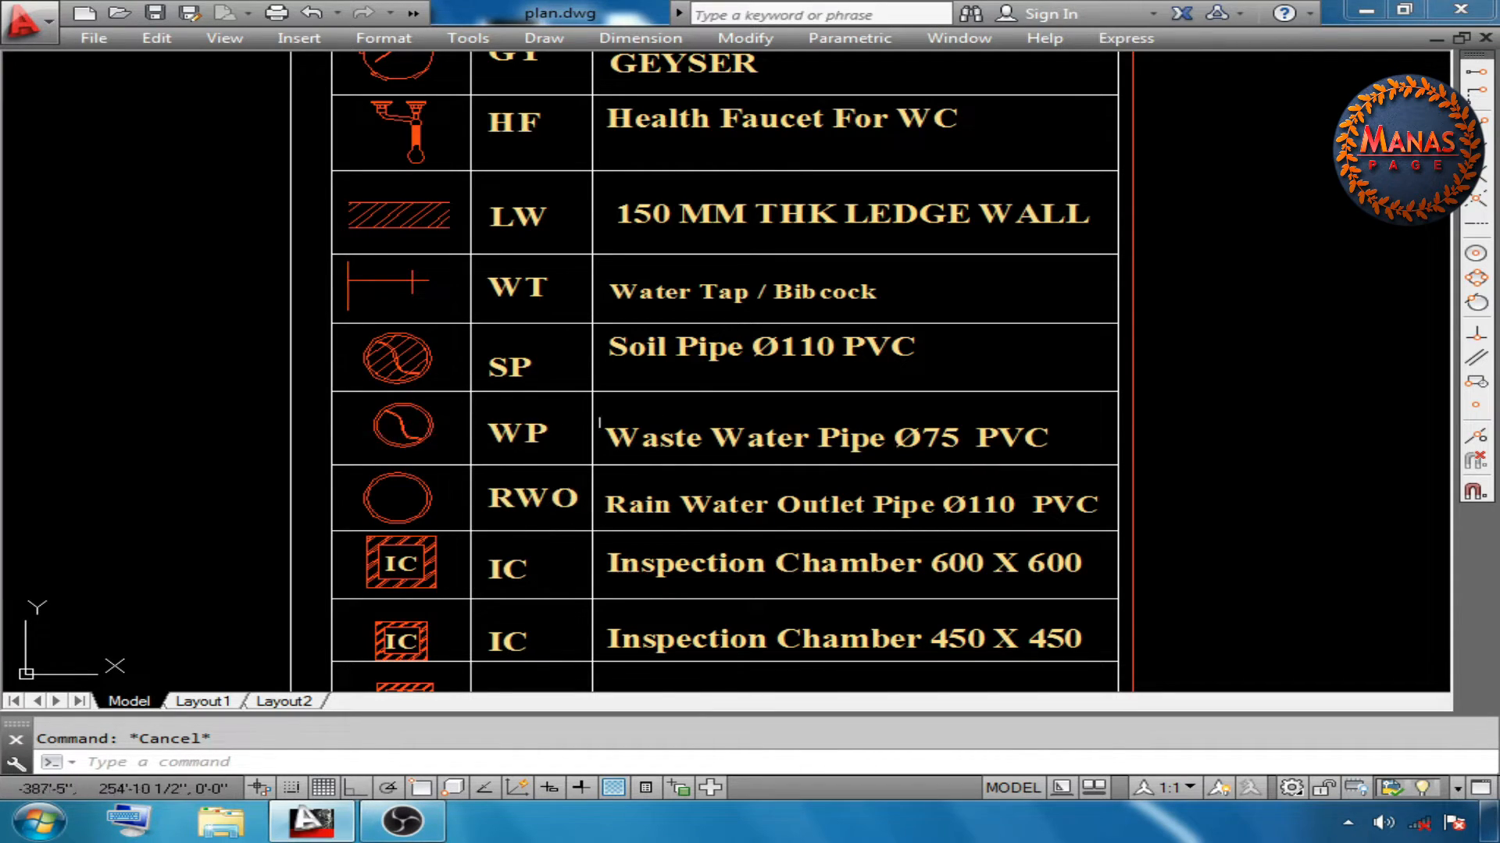
Examine the legend's RWO, inspection chamber and gully trap entries, and the soil, waste and sewer pipe line types
{"action": "left_click", "coordinate": [431, 496]}
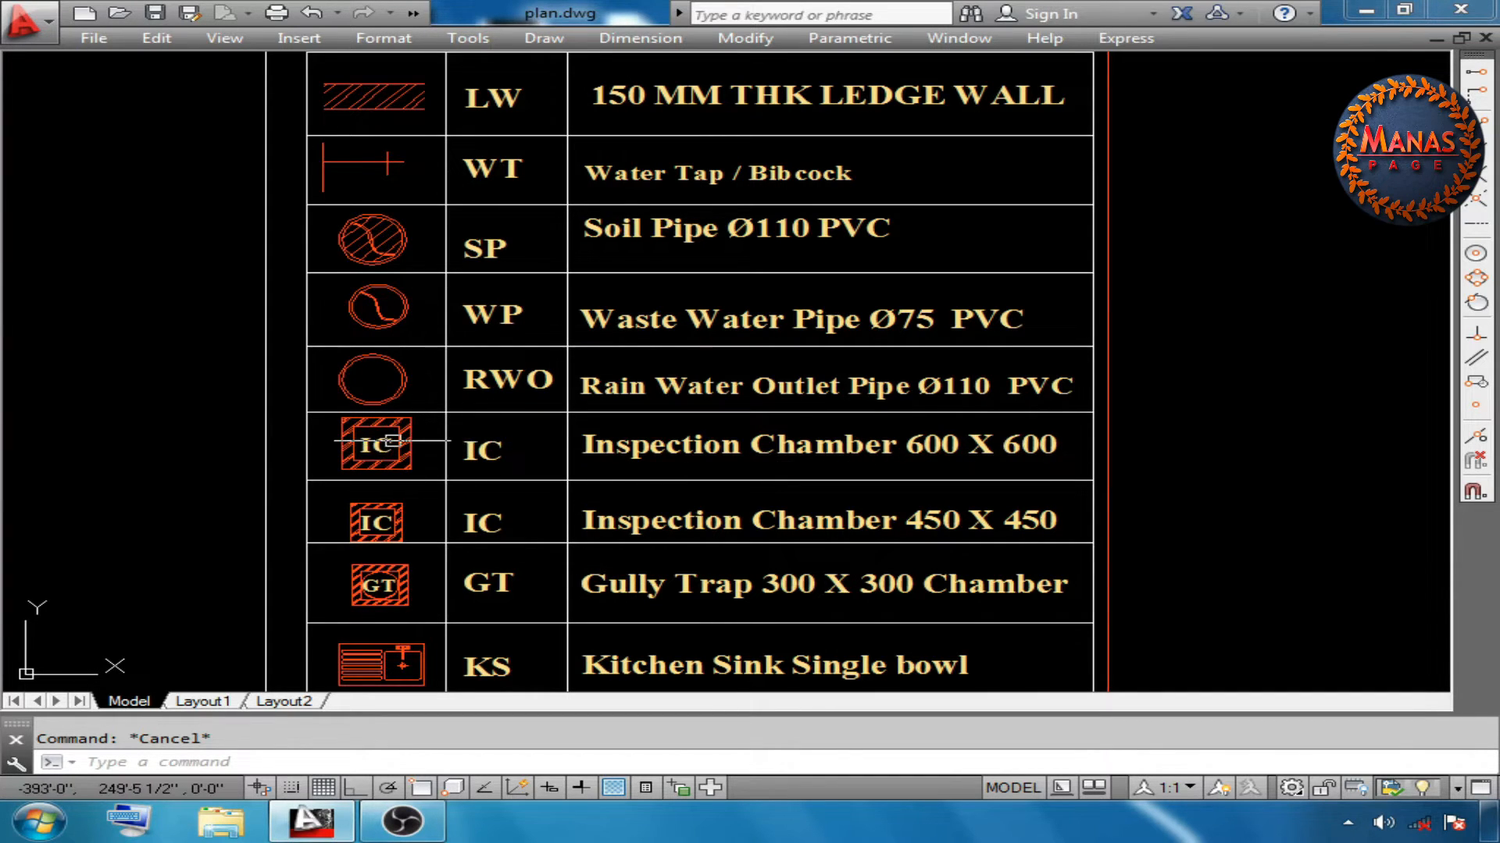
{"action": "scroll", "coordinate": [472, 434], "scroll_direction": "up", "scroll_amount": 2}
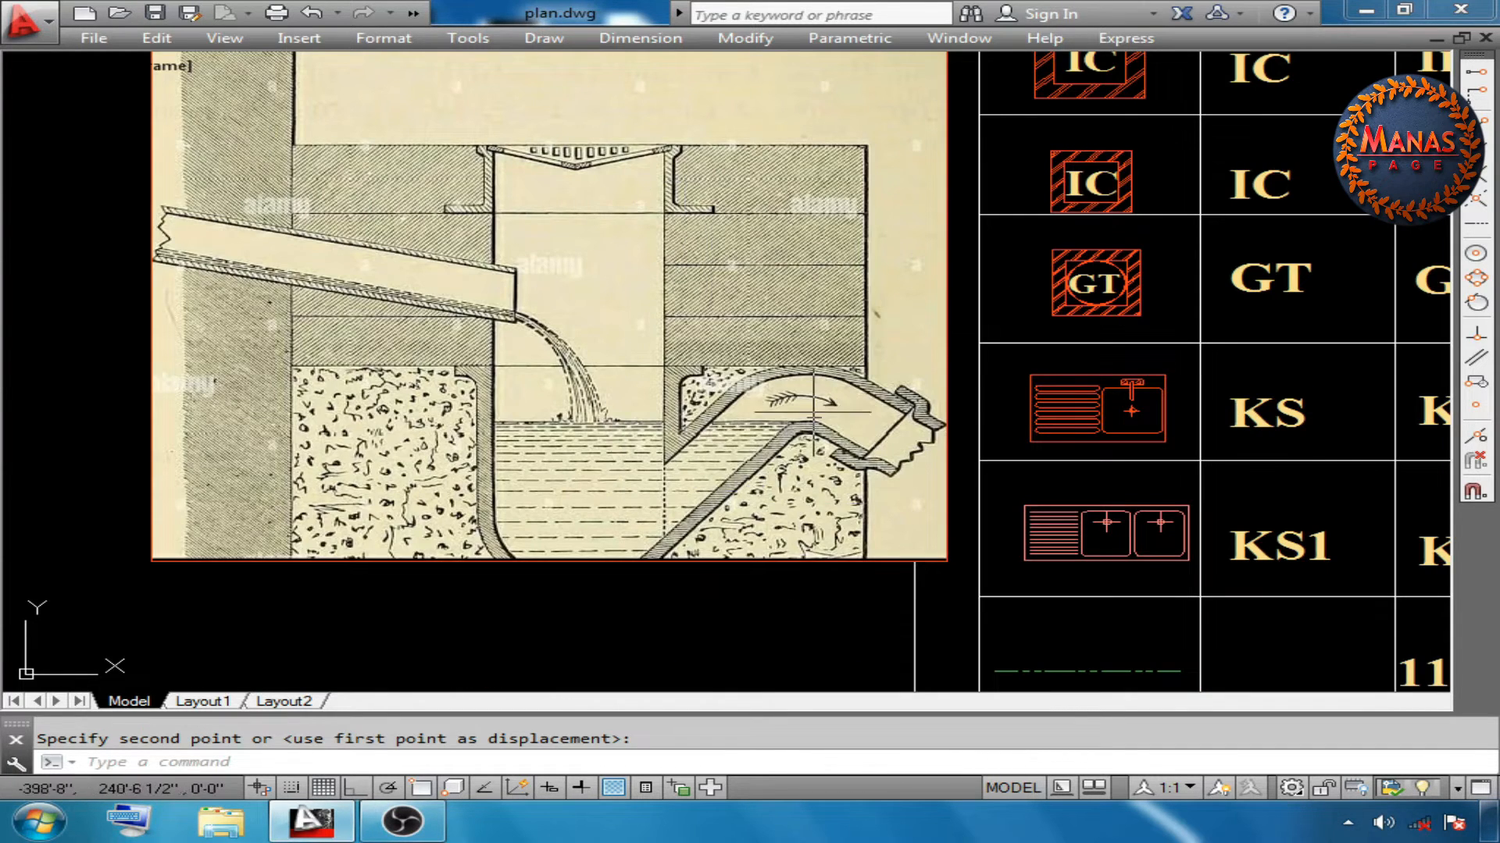
{"action": "key", "text": "Escape"}
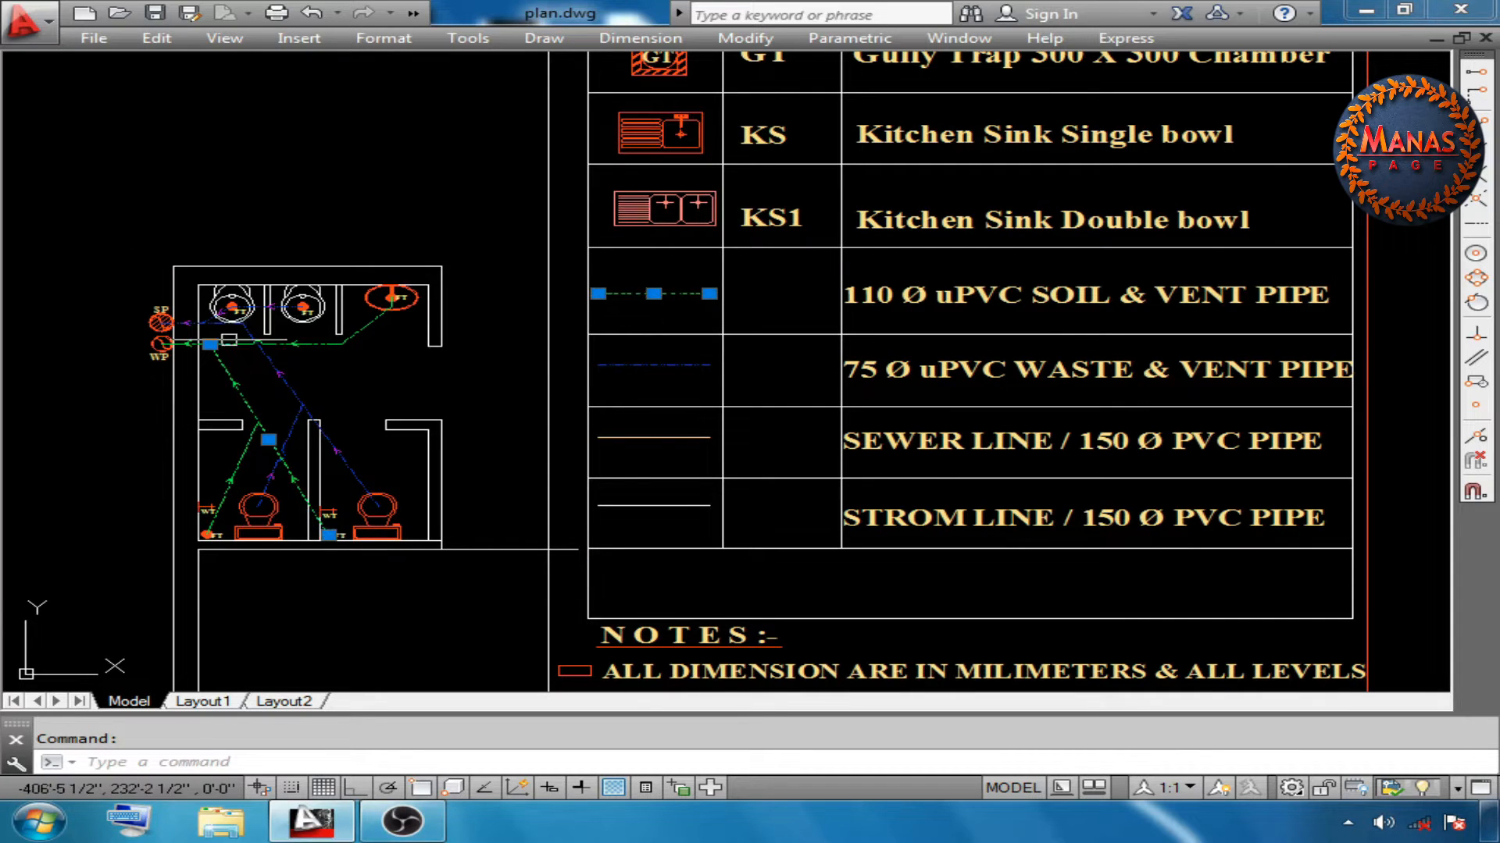
{"action": "key", "text": "Escape"}
{"action": "left_click", "coordinate": [656, 365]}
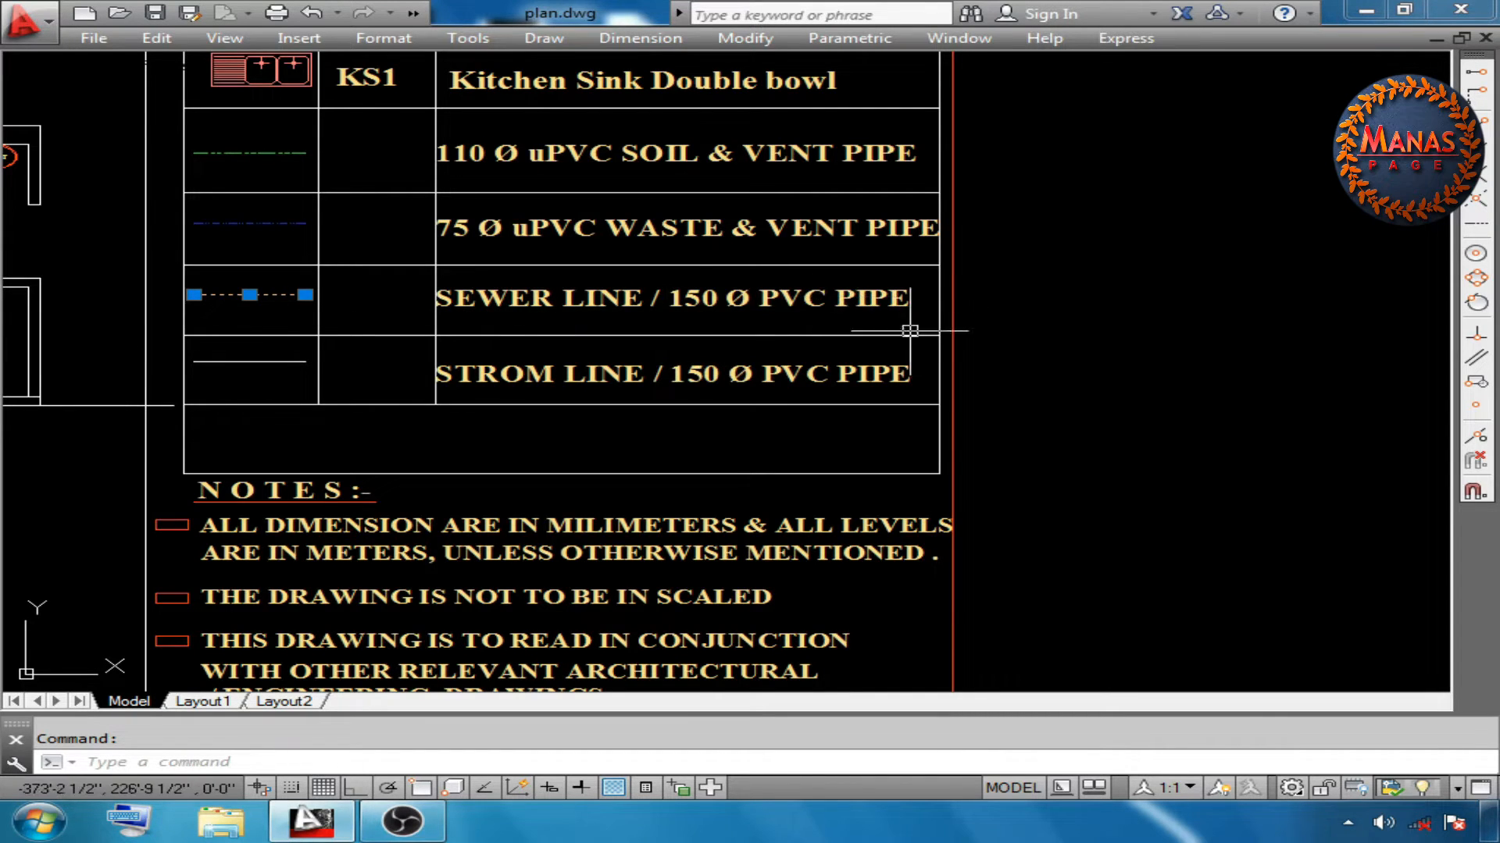
{"action": "key", "text": "Escape"}
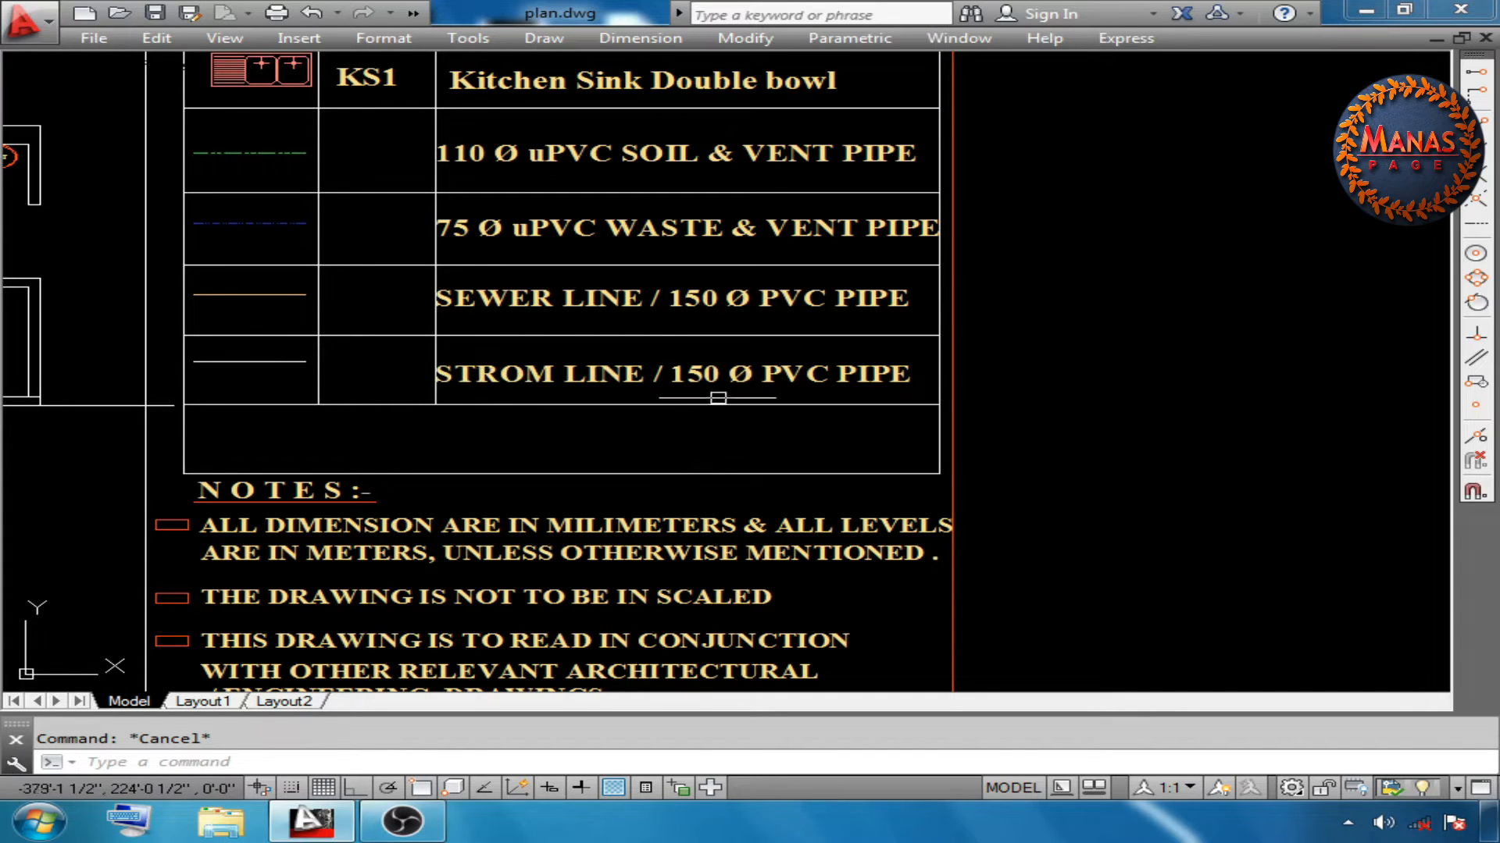
Trace the sewer and storm lines between the IC and CB chambers on the completed drainage plan
{"action": "middle_click", "coordinate": [797, 397]}
{"action": "middle_click", "coordinate": [797, 397]}
{"action": "mouse_move", "coordinate": [1374, 247]}
{"action": "middle_mouse_down"}
{"action": "mouse_move", "coordinate": [978, 271]}
{"action": "mouse_move", "coordinate": [316, 369]}
{"action": "middle_mouse_up"}
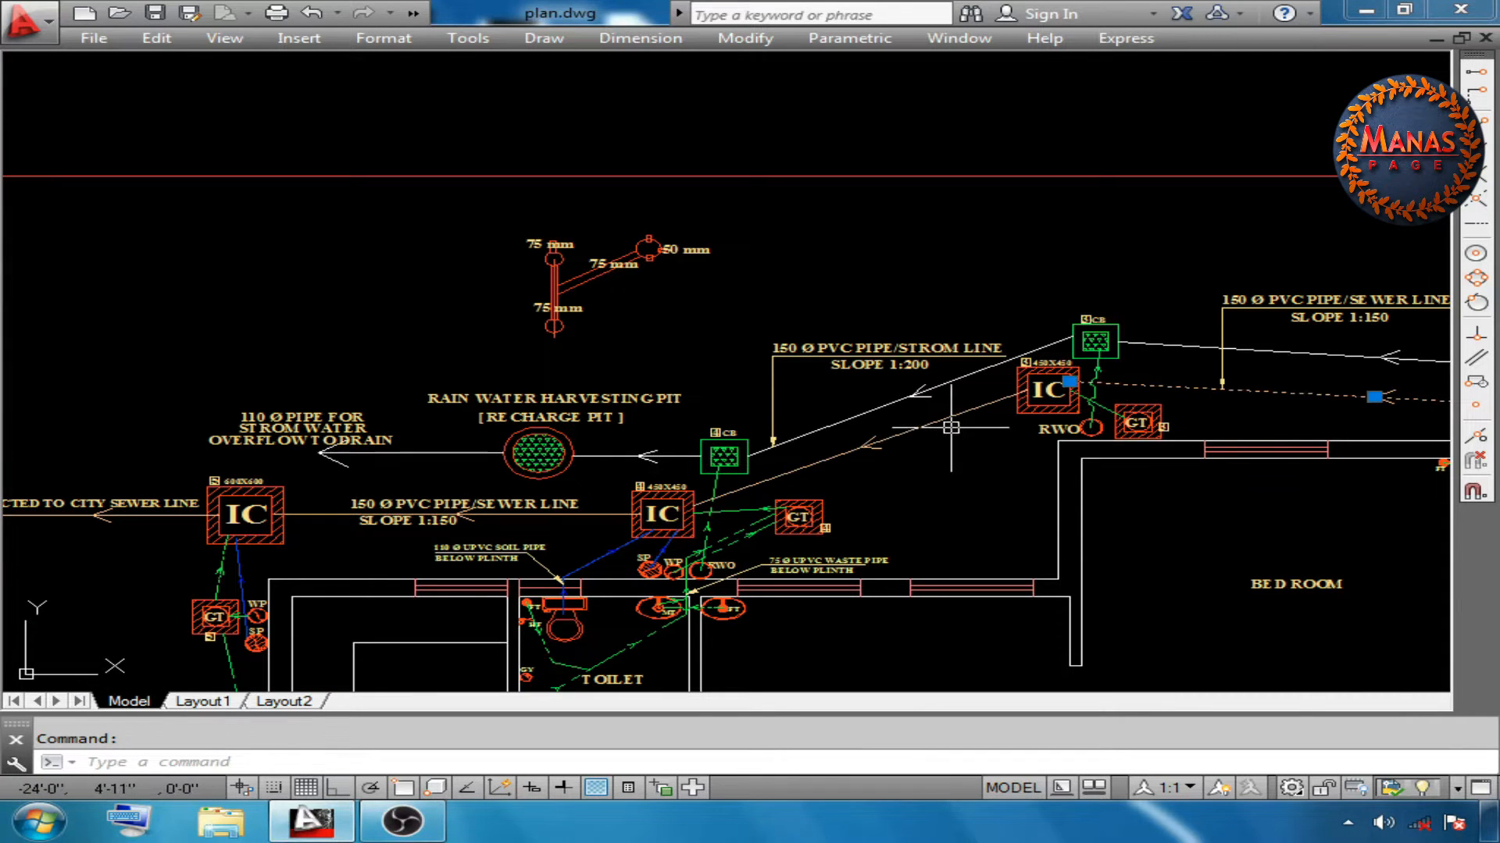
{"action": "left_click", "coordinate": [950, 420]}
{"action": "left_click", "coordinate": [467, 515]}
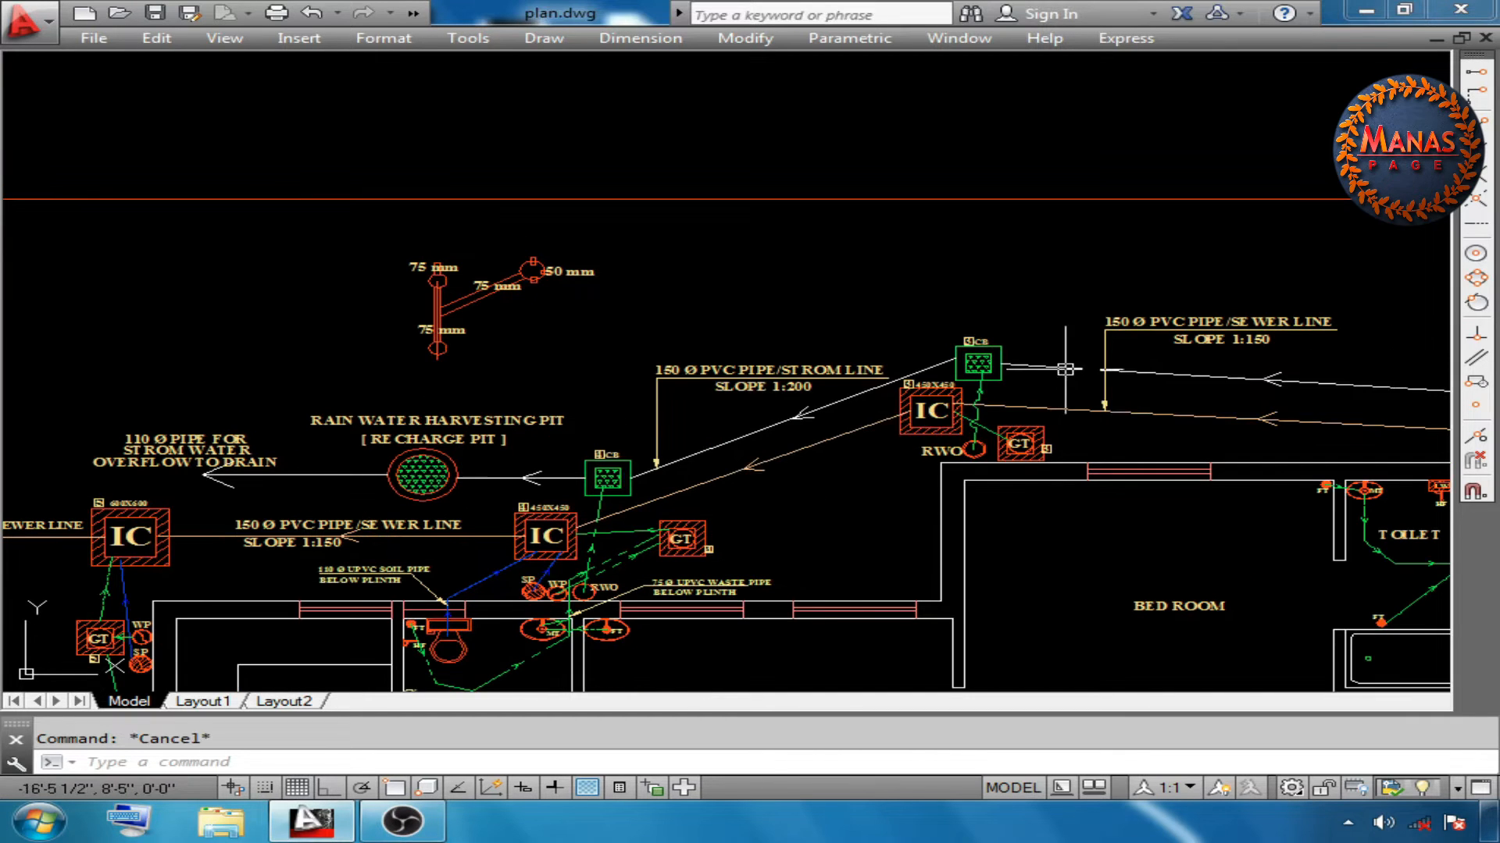
{"action": "left_click", "coordinate": [1067, 369]}
{"action": "left_click", "coordinate": [708, 454]}
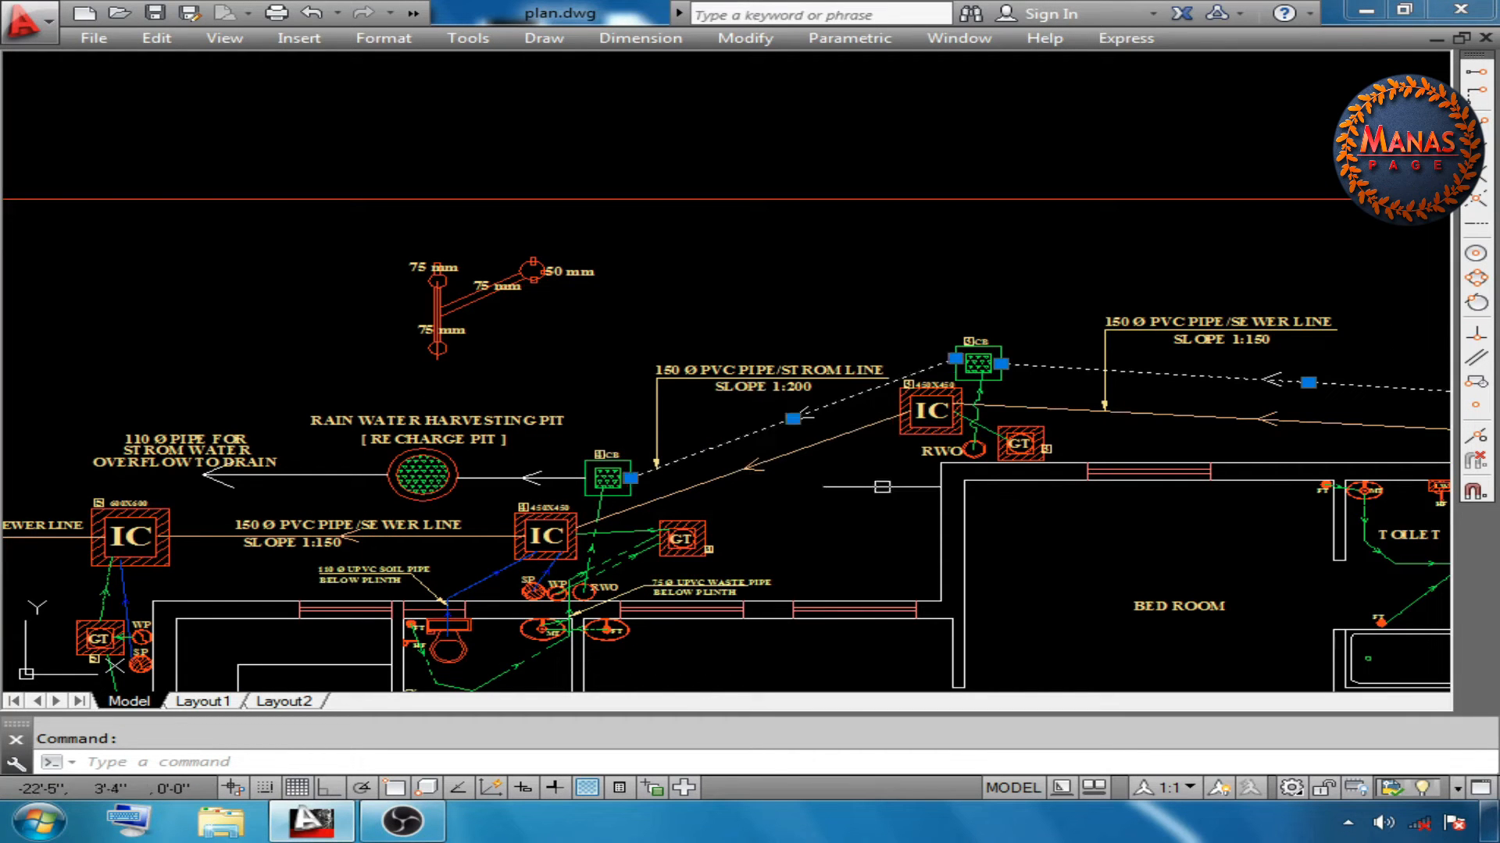
{"action": "scroll", "coordinate": [482, 413], "scroll_direction": "up", "scroll_amount": 2}
{"action": "left_click", "coordinate": [500, 516]}
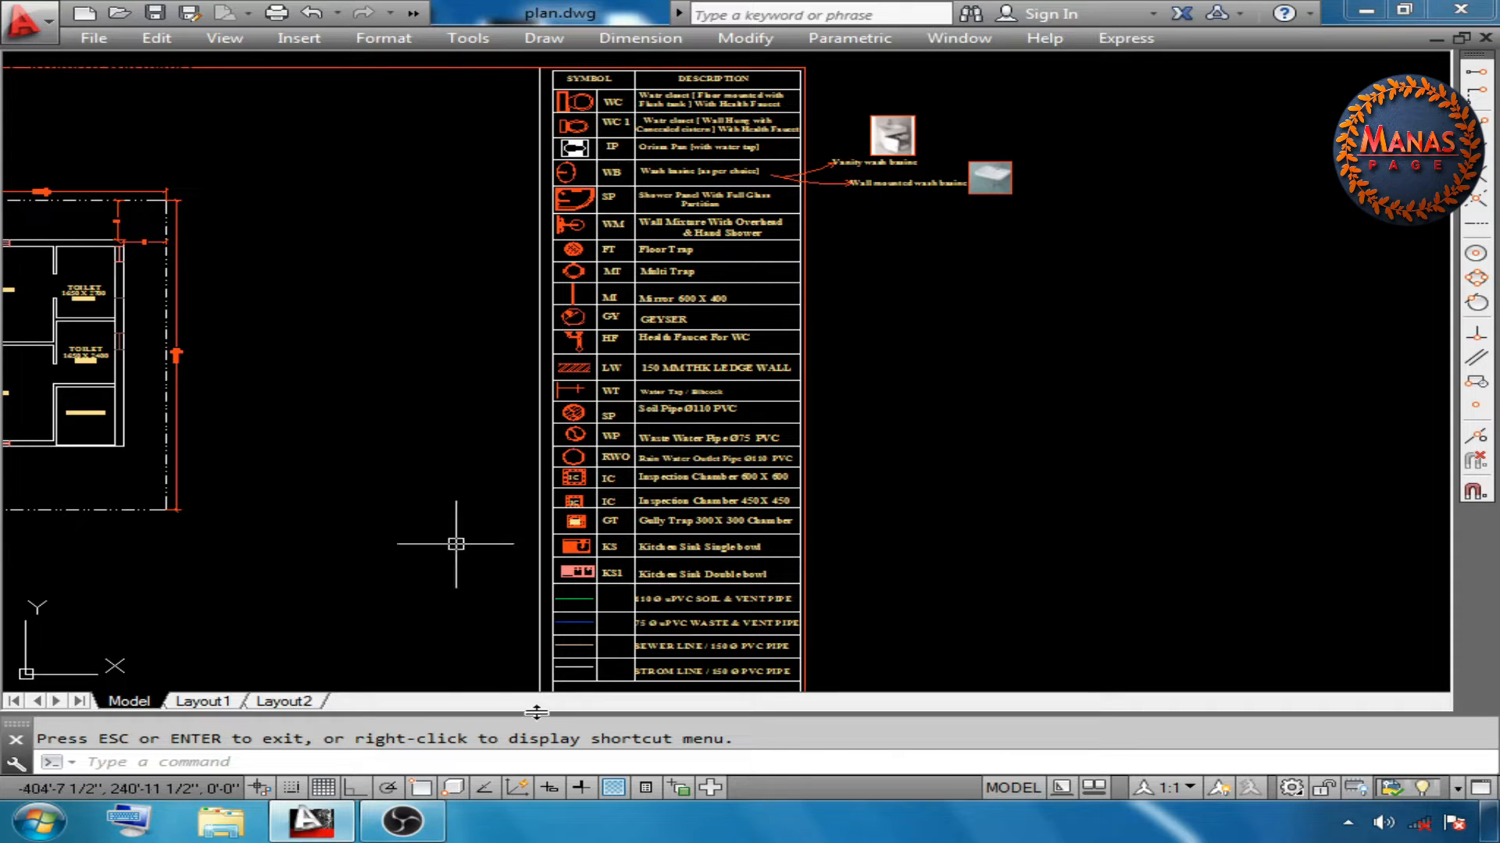
Read the general notes and plumbing notes below the symbol legend
{"action": "left_click_drag", "start_coordinate": [525, 673], "coordinate": [576, 335]}
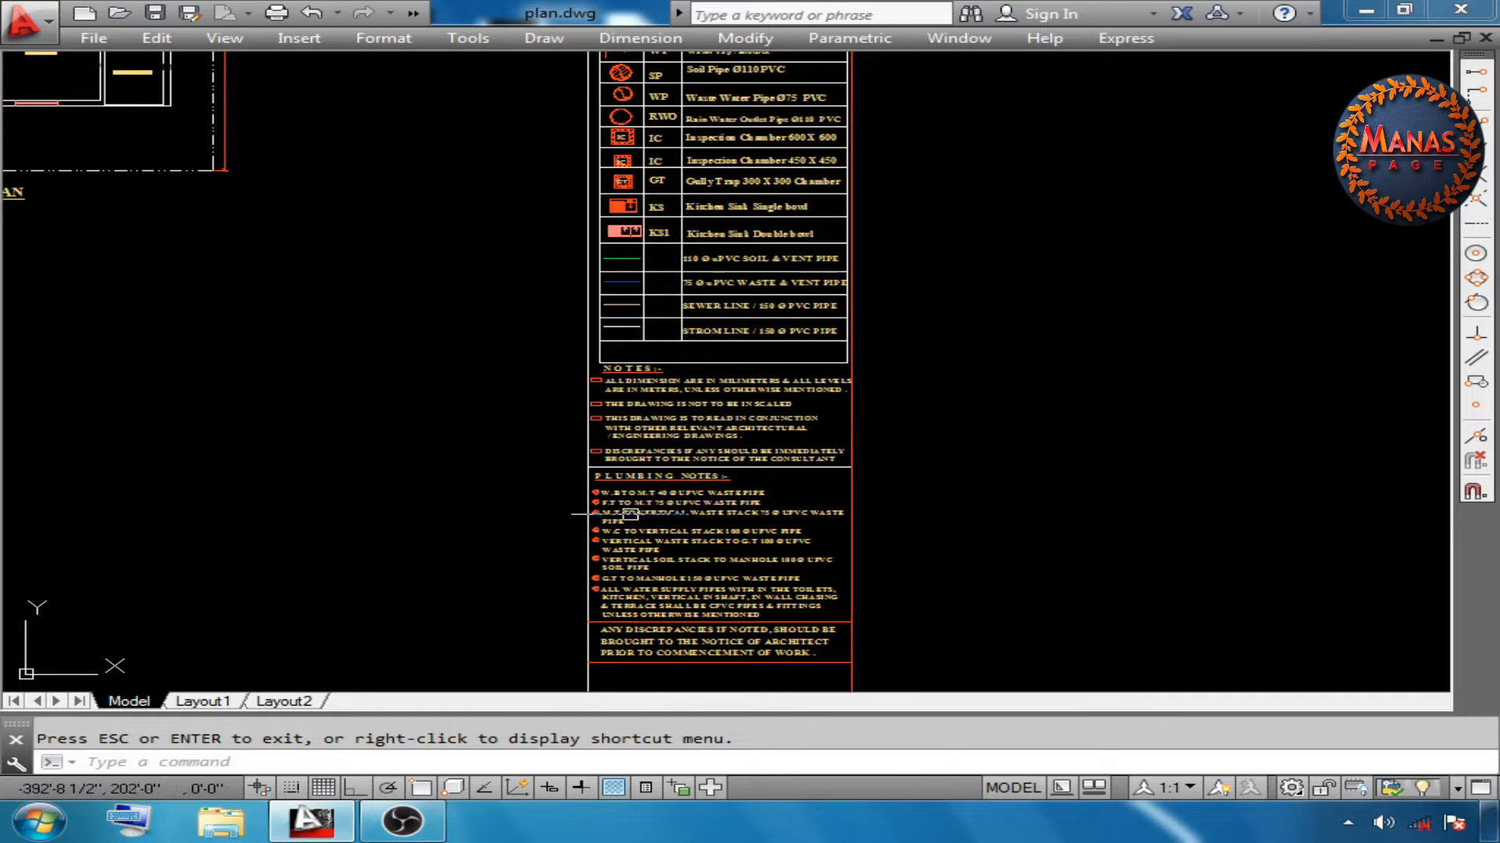
{"action": "key", "text": "Escape"}
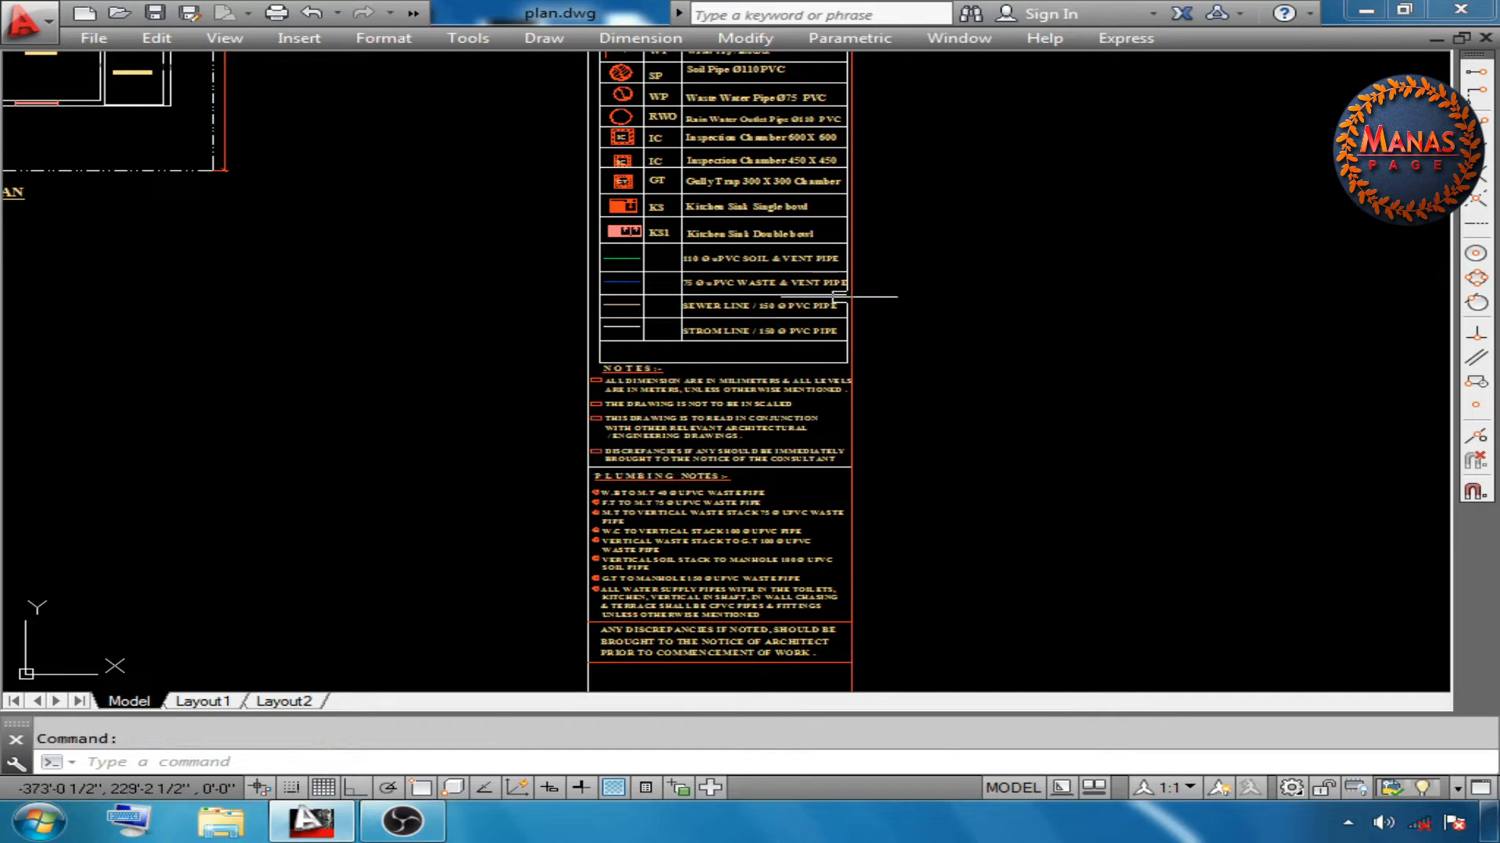
{"action": "middle_click_drag", "start_coordinate": [924, 398], "coordinate": [1016, 391]}
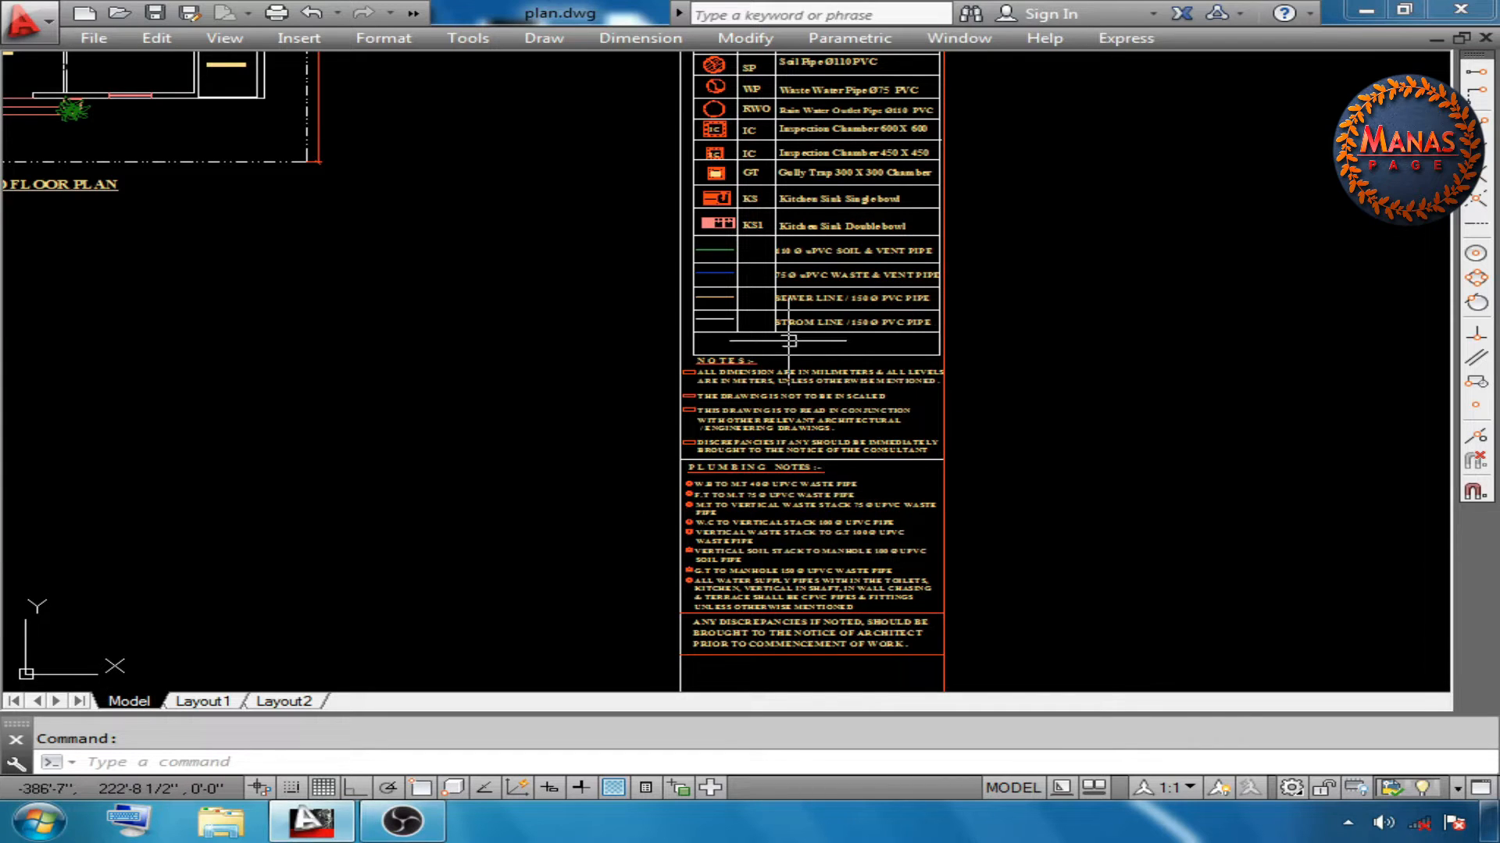
{"action": "type", "text": "z"}
{"action": "key", "text": "Return"}
{"action": "key", "text": "Return"}
{"action": "left_click_drag", "start_coordinate": [761, 648], "coordinate": [761, 576]}
{"action": "middle_click_drag", "start_coordinate": [758, 580], "coordinate": [709, 386]}
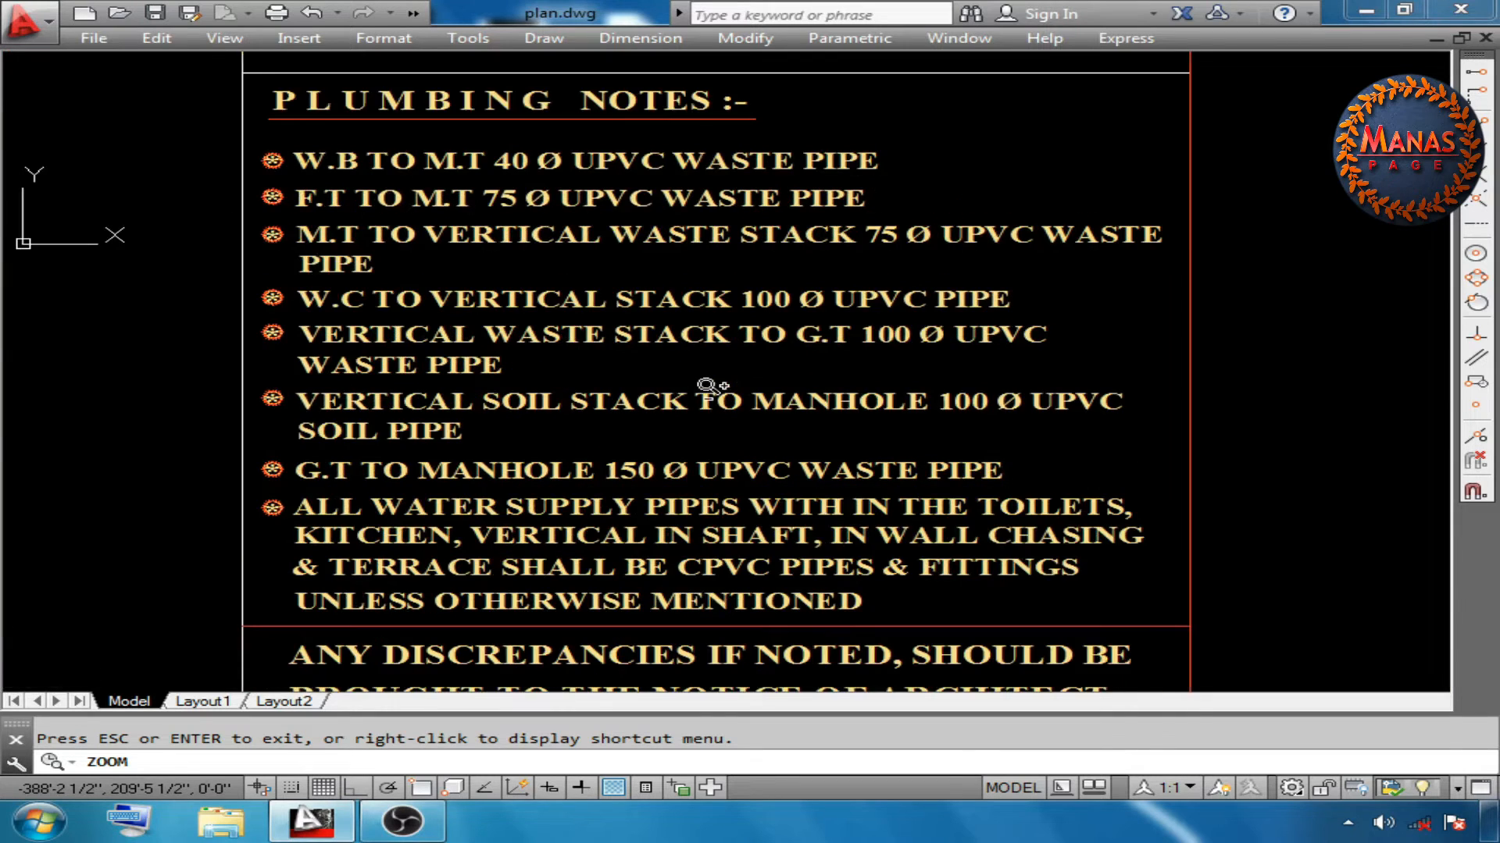
{"action": "middle_click_drag", "start_coordinate": [940, 692], "coordinate": [946, 522]}
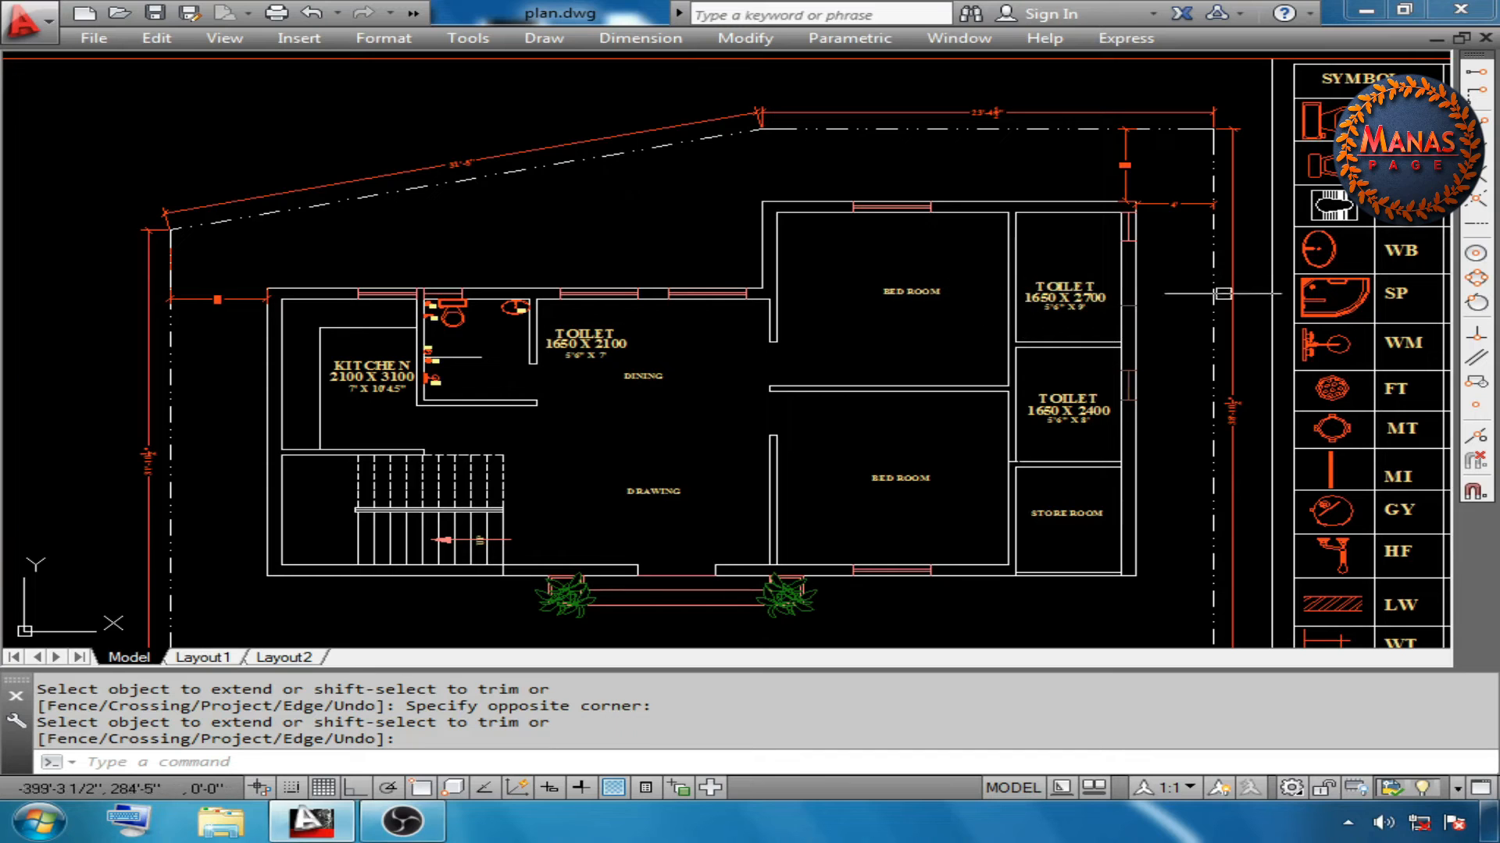
Draw a full-width rectangle along the lower wall of the 1650 X 2700 toilet and a small one across its bedroom-side wall
{"action": "scroll", "coordinate": [1128, 310], "scroll_direction": "up", "scroll_amount": 4}
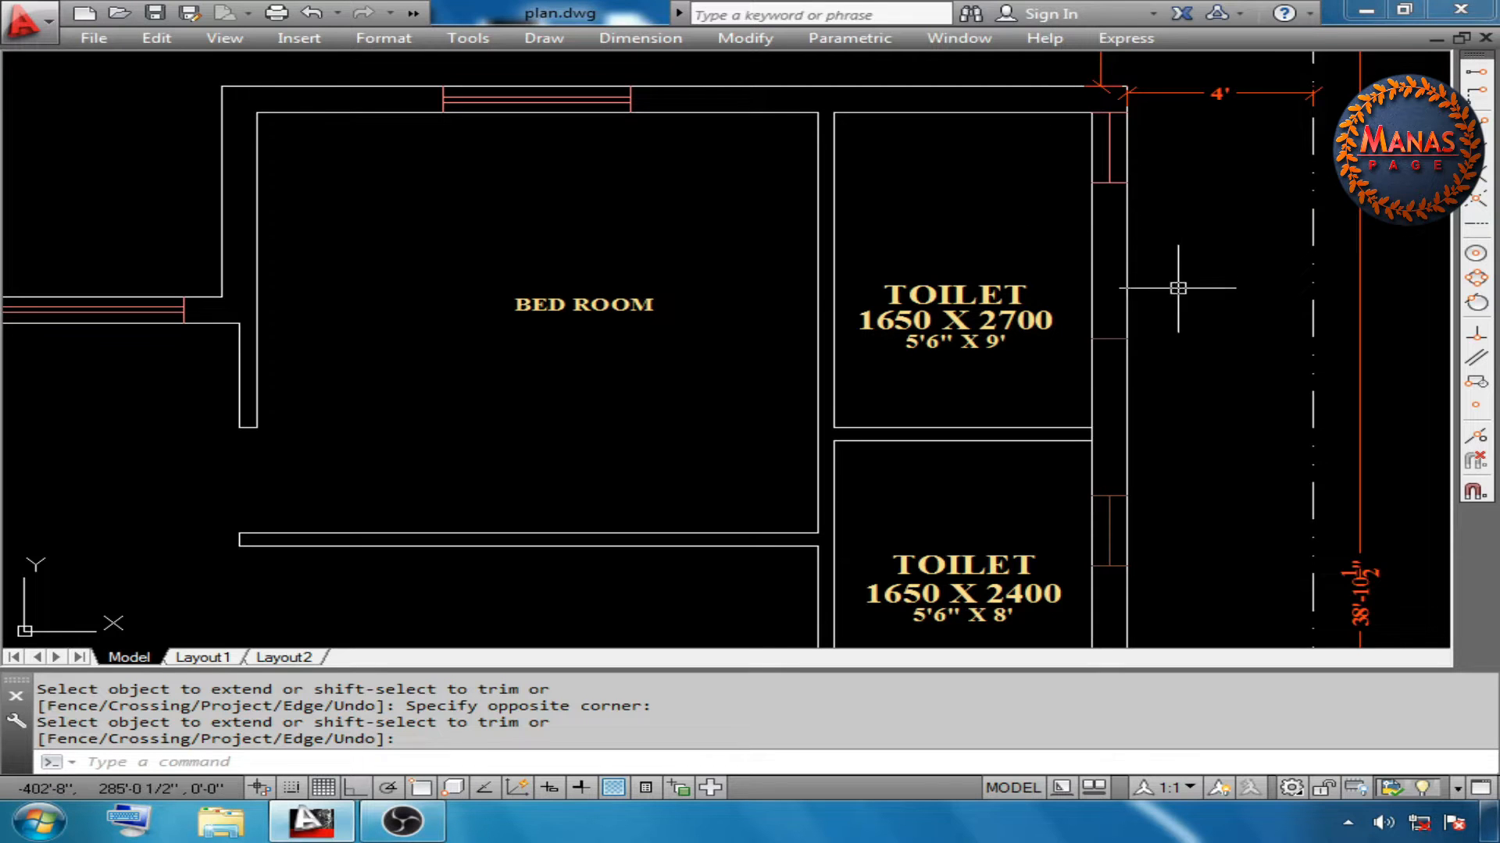
{"action": "scroll", "coordinate": [1178, 288], "scroll_direction": "down", "scroll_amount": 1}
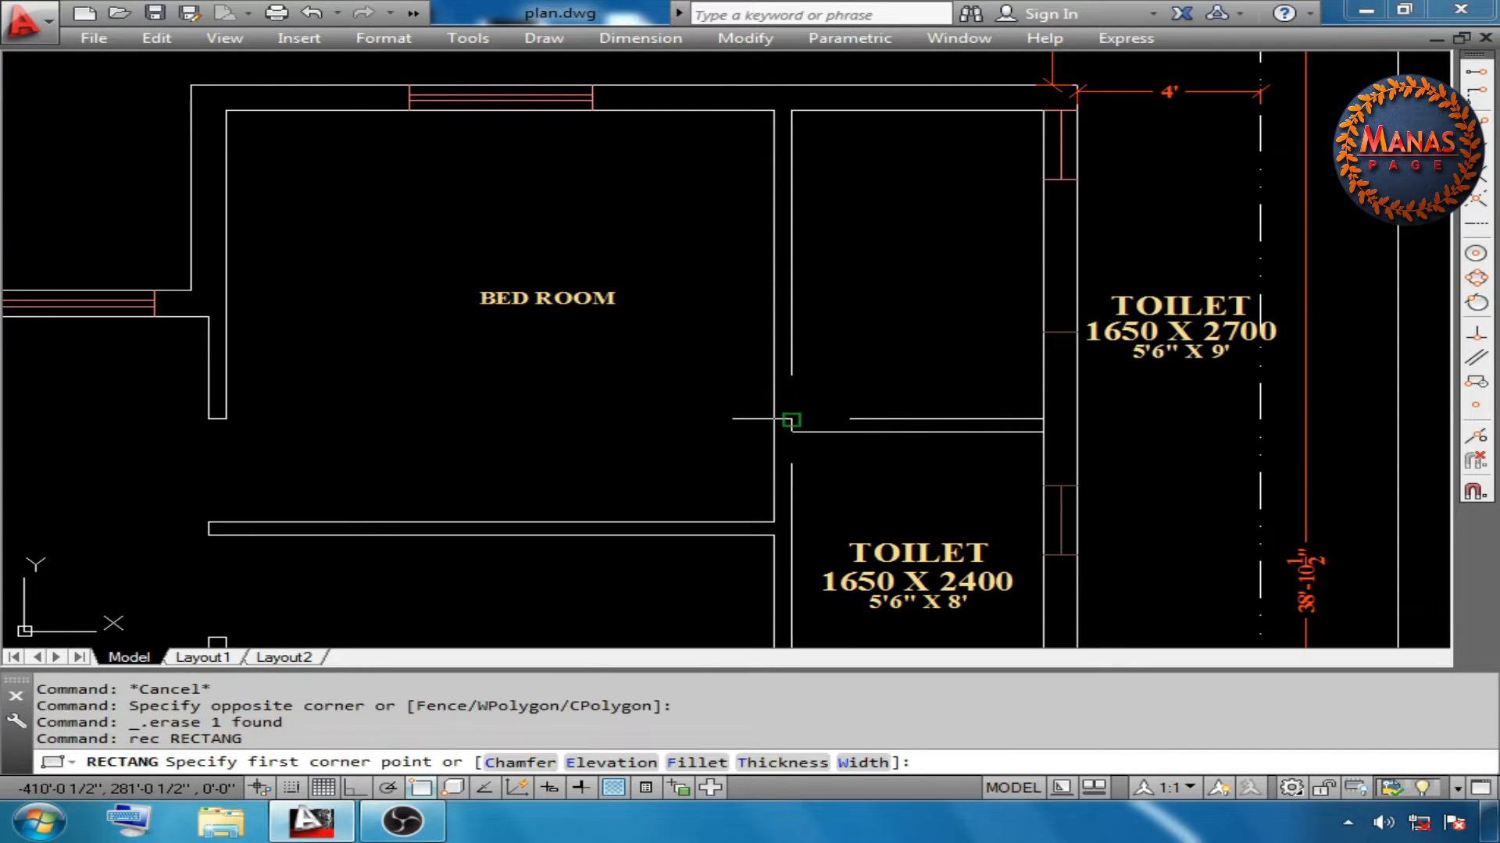
{"action": "left_click", "coordinate": [791, 419]}
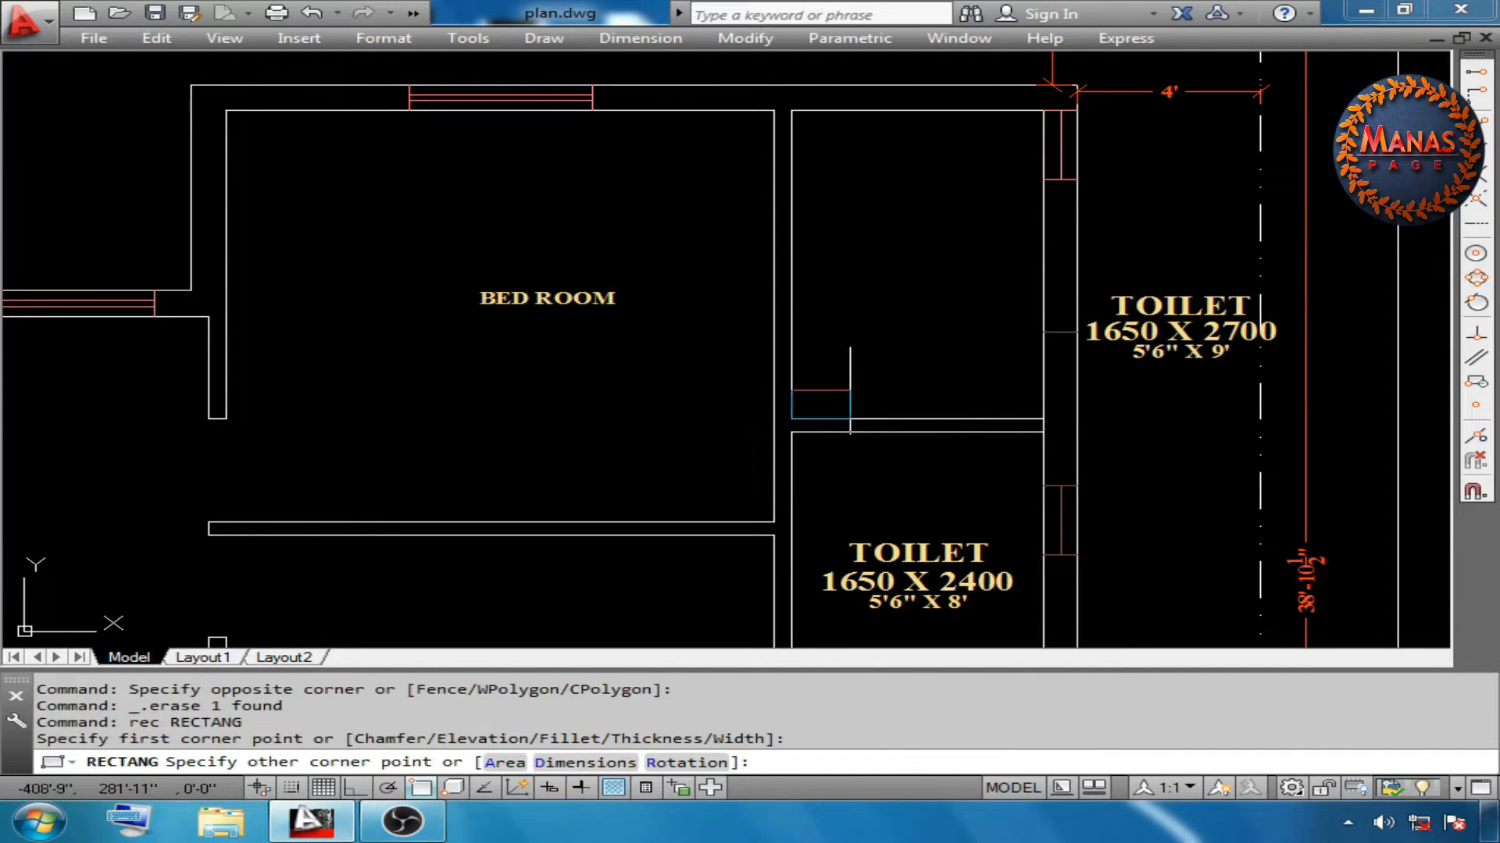
{"action": "left_click", "coordinate": [1043, 317]}
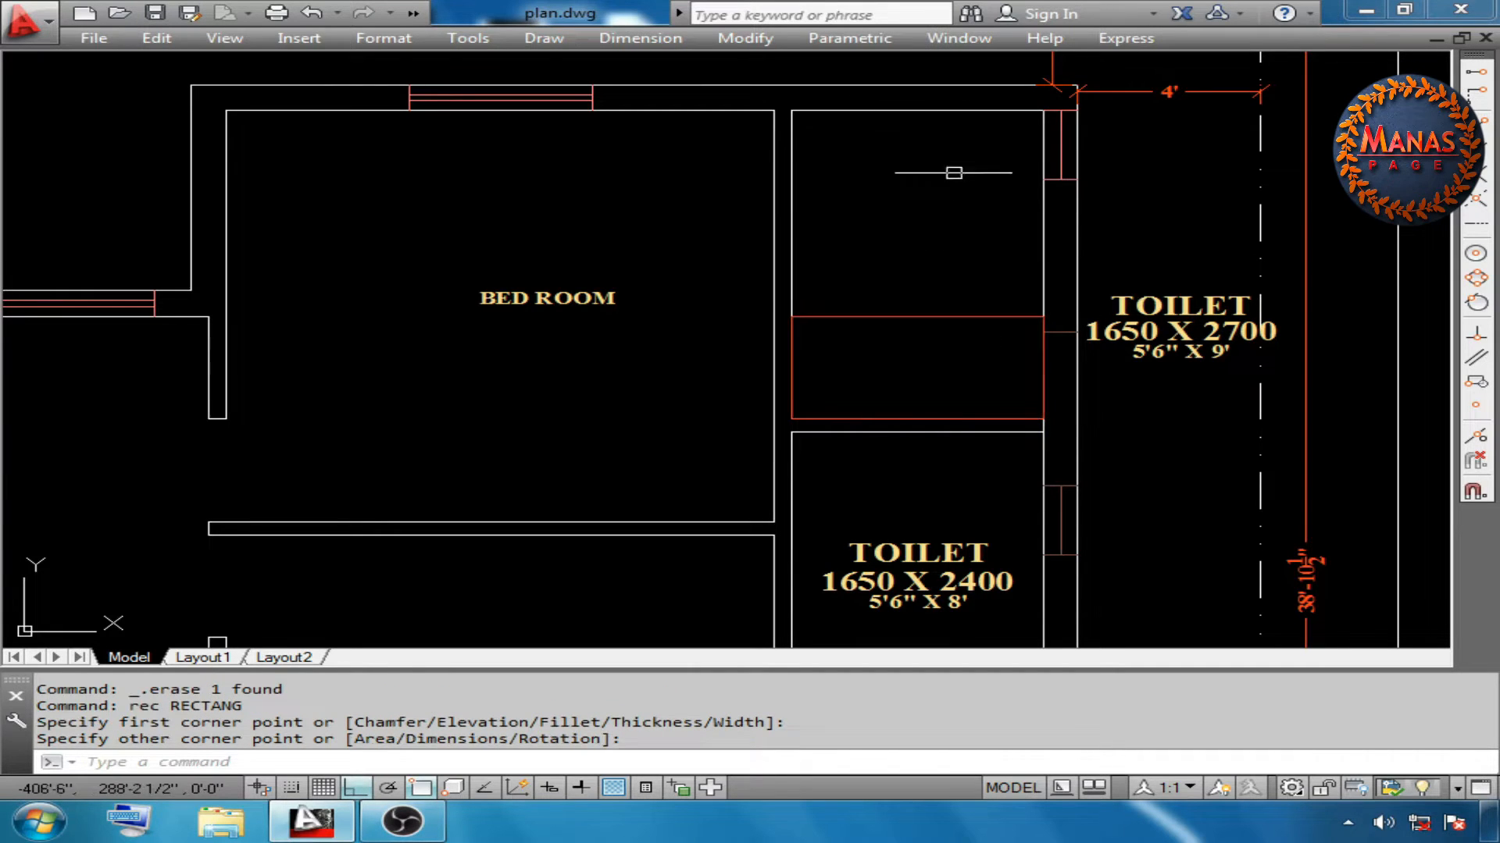
{"action": "type", "text": "REC"}
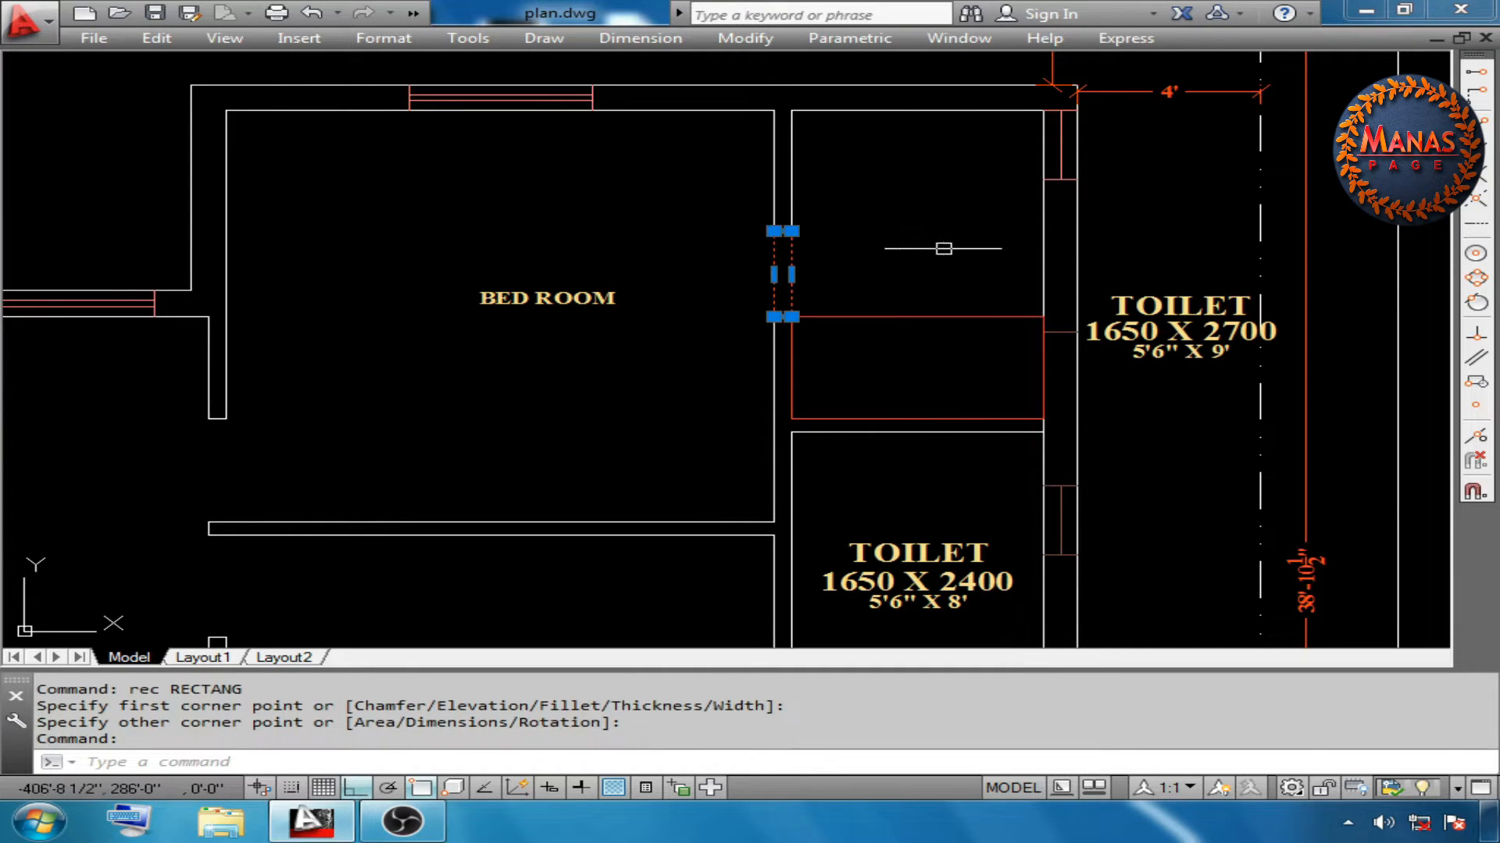
{"action": "key", "text": "Escape"}
{"action": "key", "text": "Escape"}
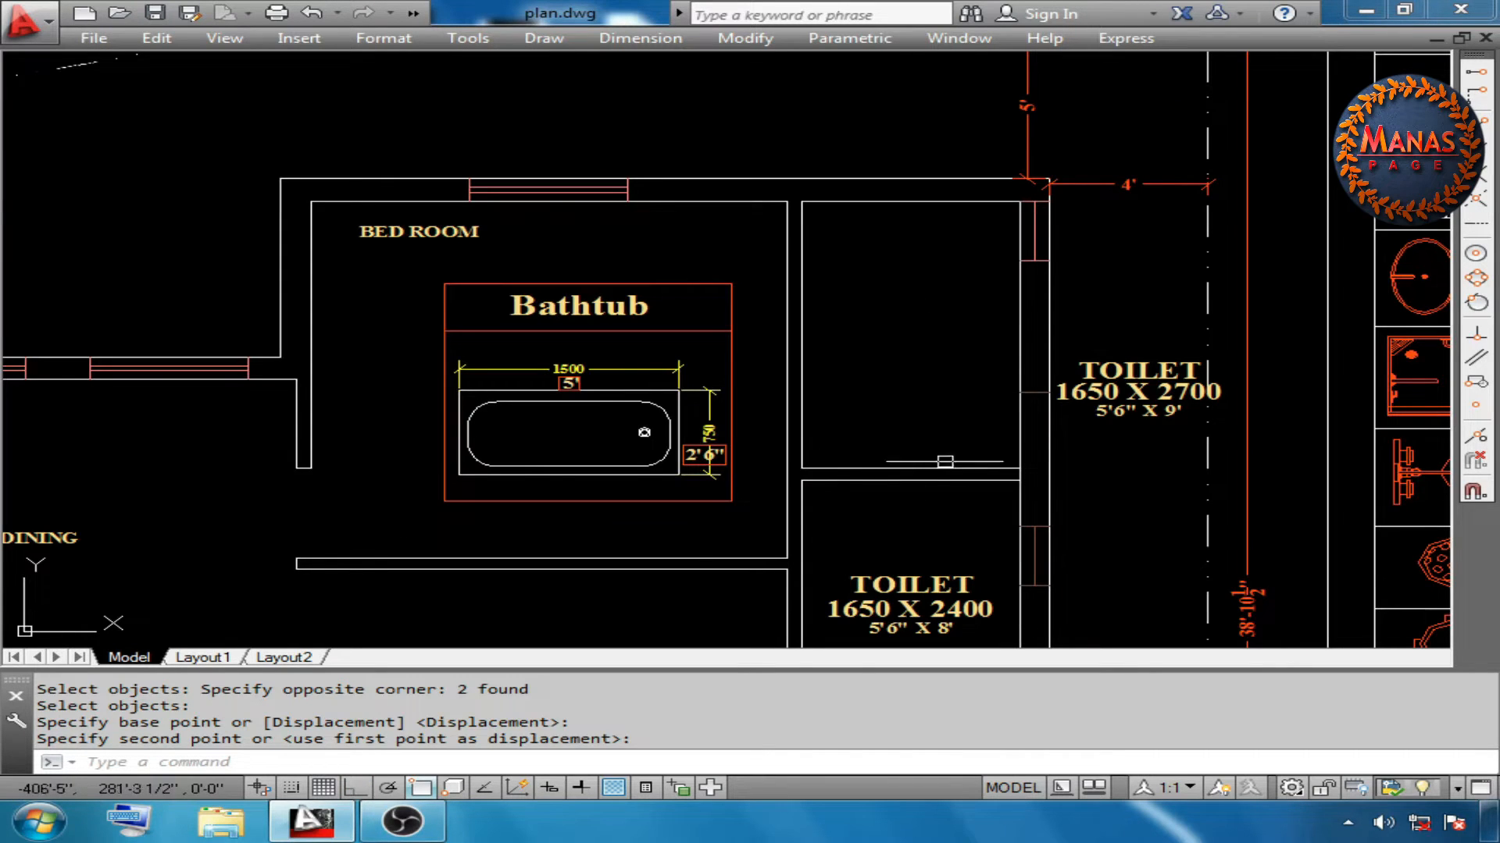
Offset the lower inner wall line of the 1650 X 2700 toilet 2'6" up into the room for the bathtub's width
{"action": "scroll", "coordinate": [469, 469], "scroll_direction": "down", "scroll_amount": 2}
{"action": "scroll", "coordinate": [602, 334], "scroll_direction": "up", "scroll_amount": 4}
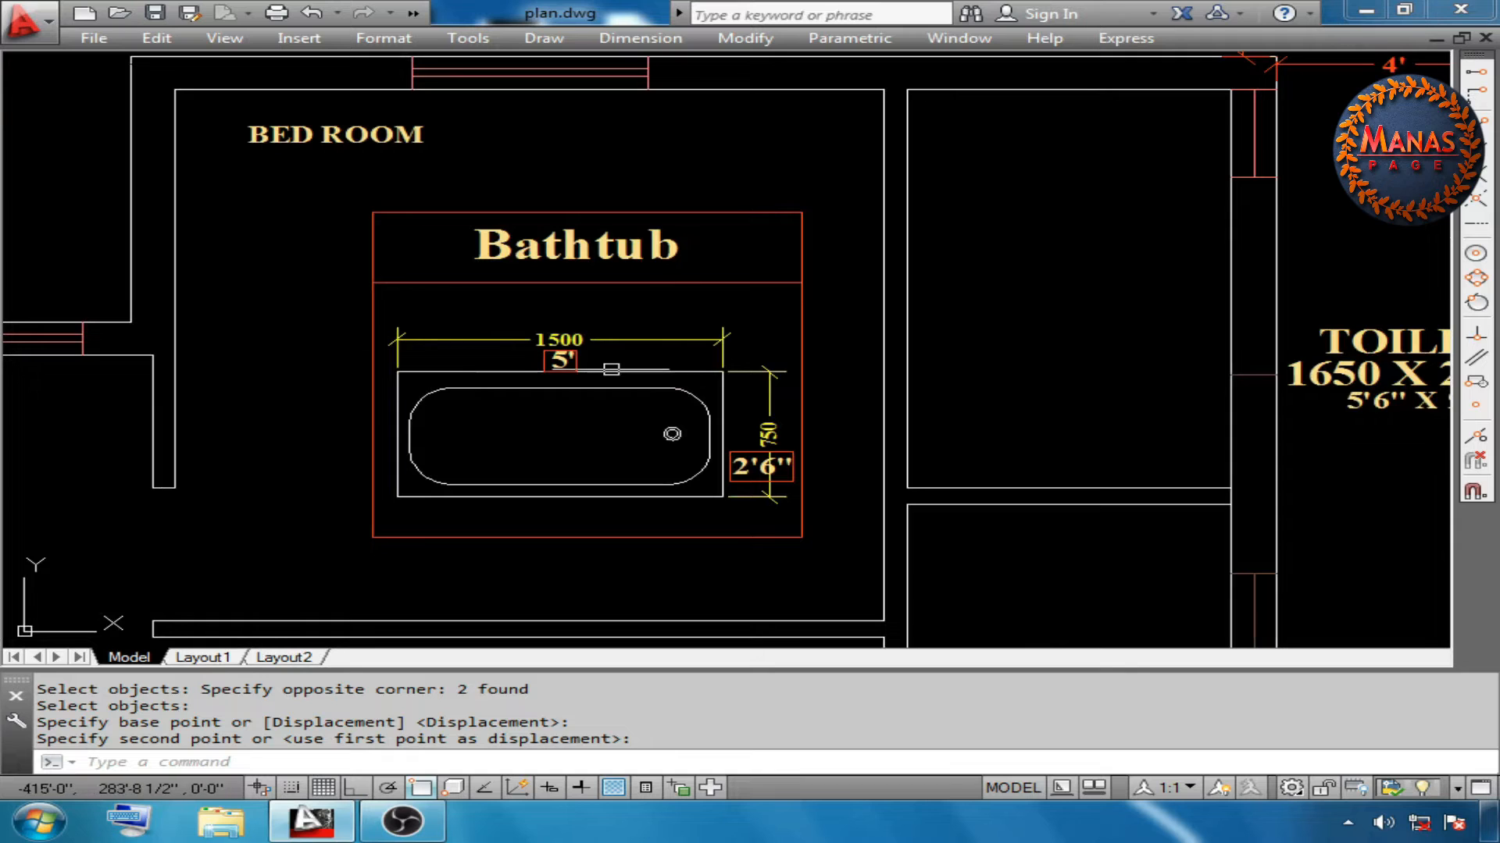
{"action": "key", "text": "Escape"}
{"action": "type", "text": "o"}
{"action": "key", "text": "Return"}
{"action": "key", "text": "Escape"}
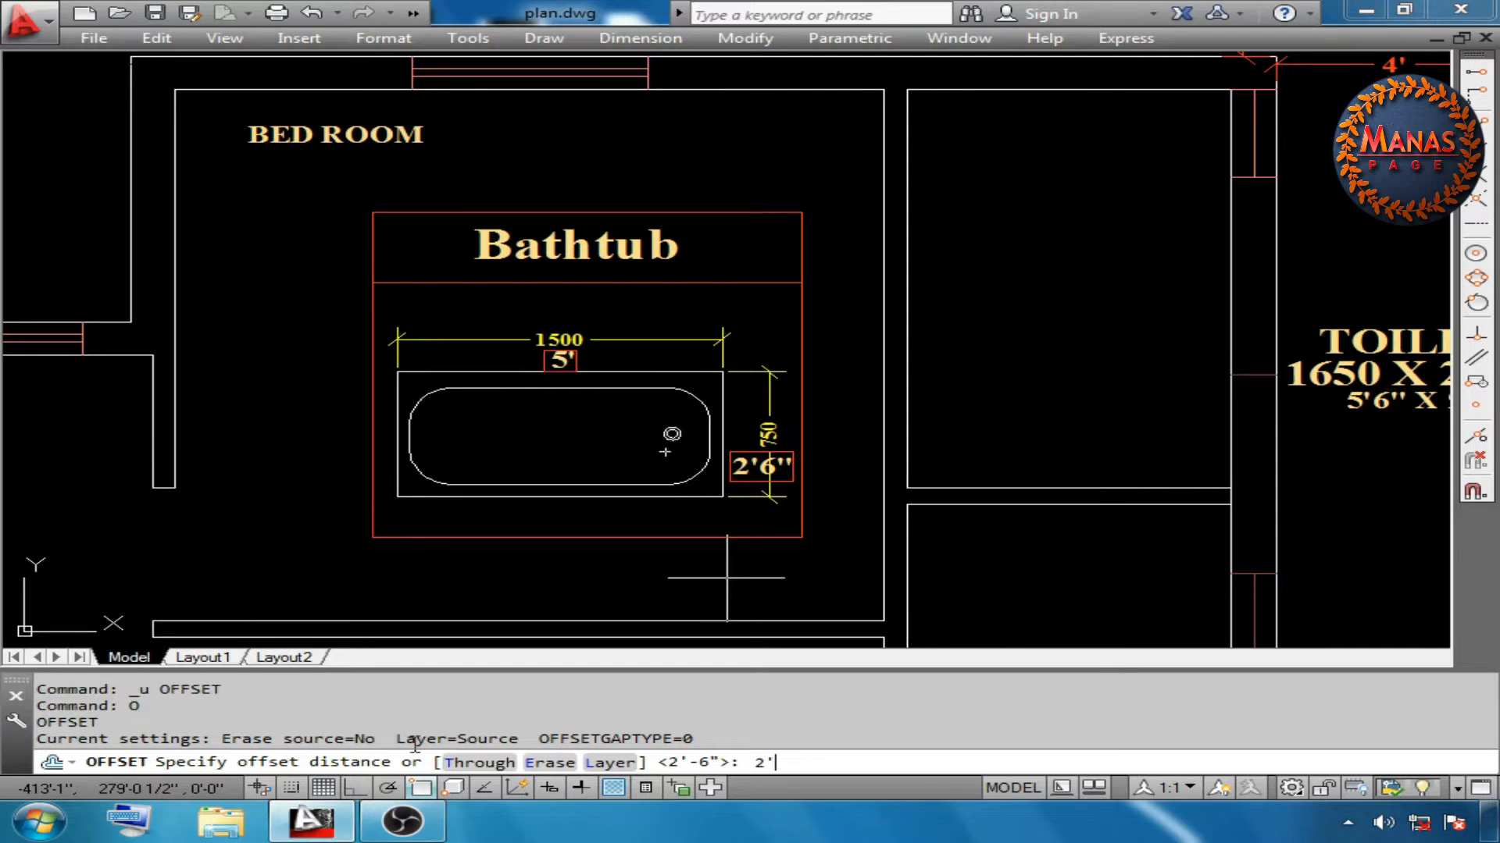
{"action": "key", "text": "Return"}
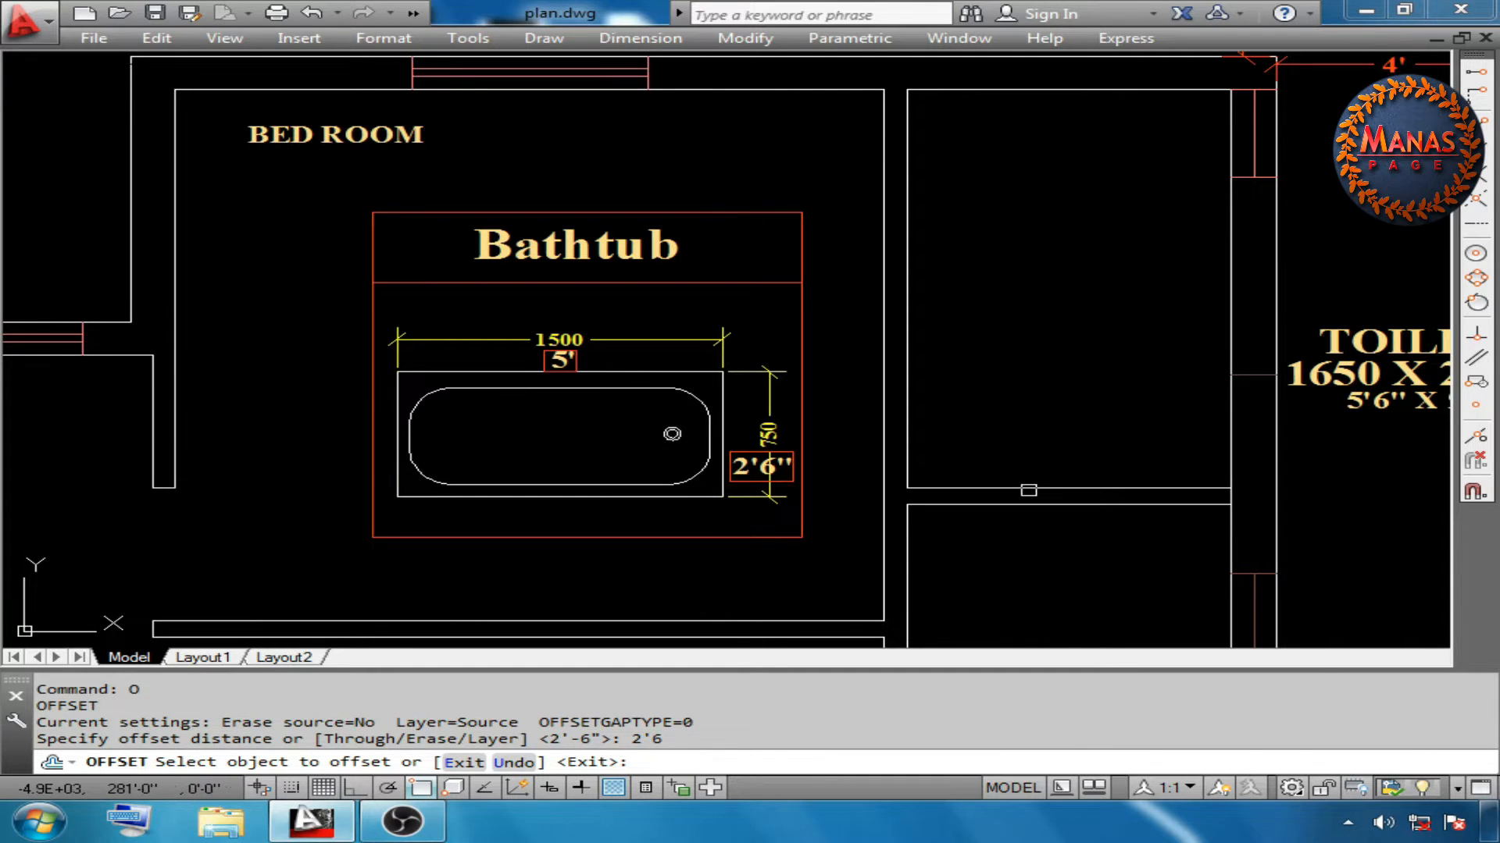
{"action": "left_click", "coordinate": [1028, 489]}
{"action": "left_click", "coordinate": [1023, 289]}
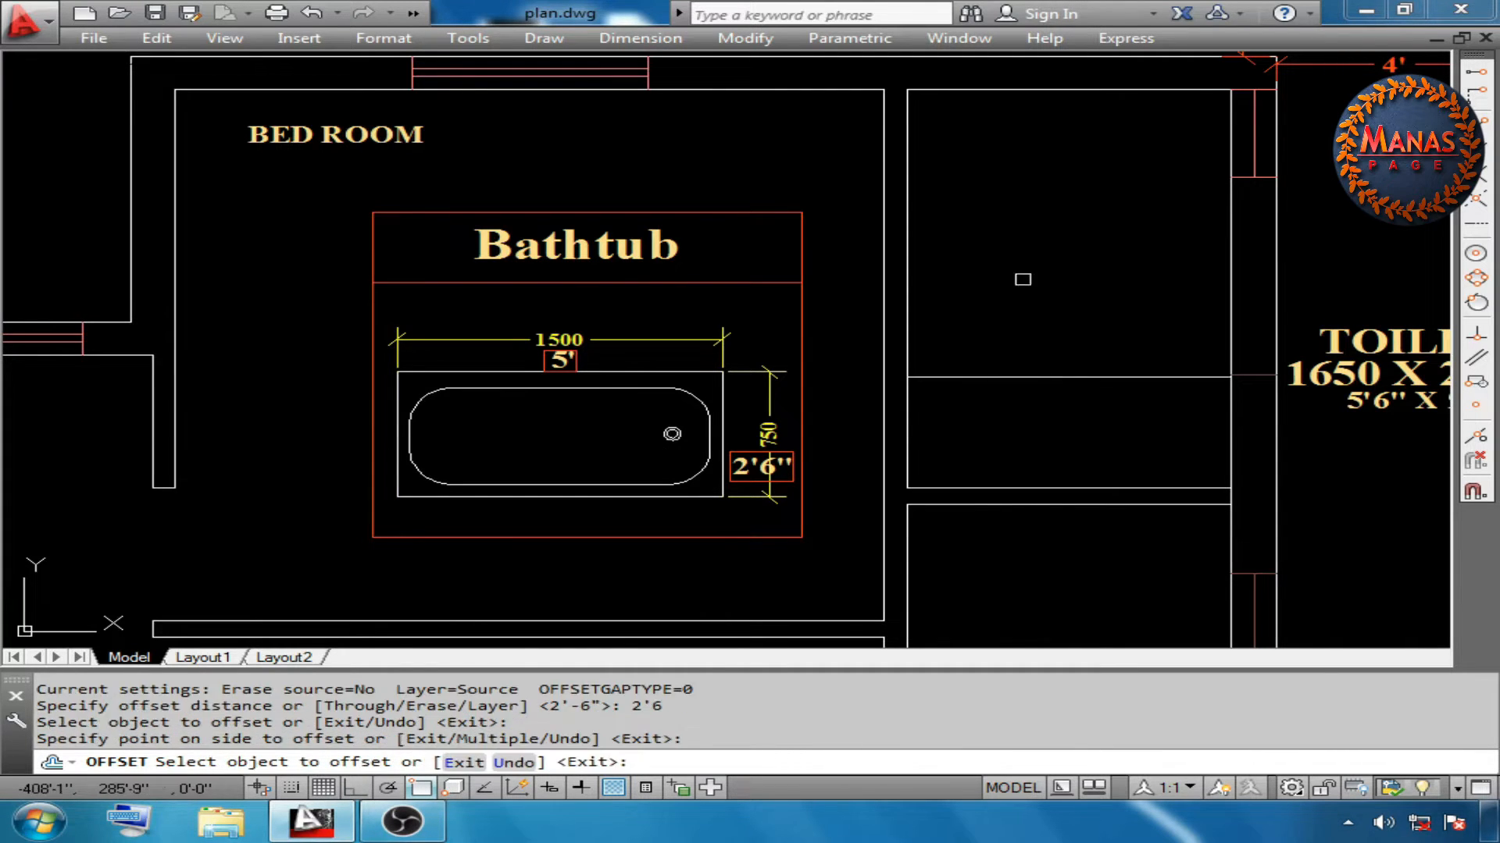
{"action": "right_click", "coordinate": [1023, 279]}
{"action": "left_click", "coordinate": [1082, 295]}
Offset the toilet's outer-side inner wall line 5' toward the bedroom for the bathtub's length
{"action": "type", "text": "o"}
{"action": "key", "text": "Return"}
{"action": "key", "text": "Escape"}
{"action": "type", "text": "o"}
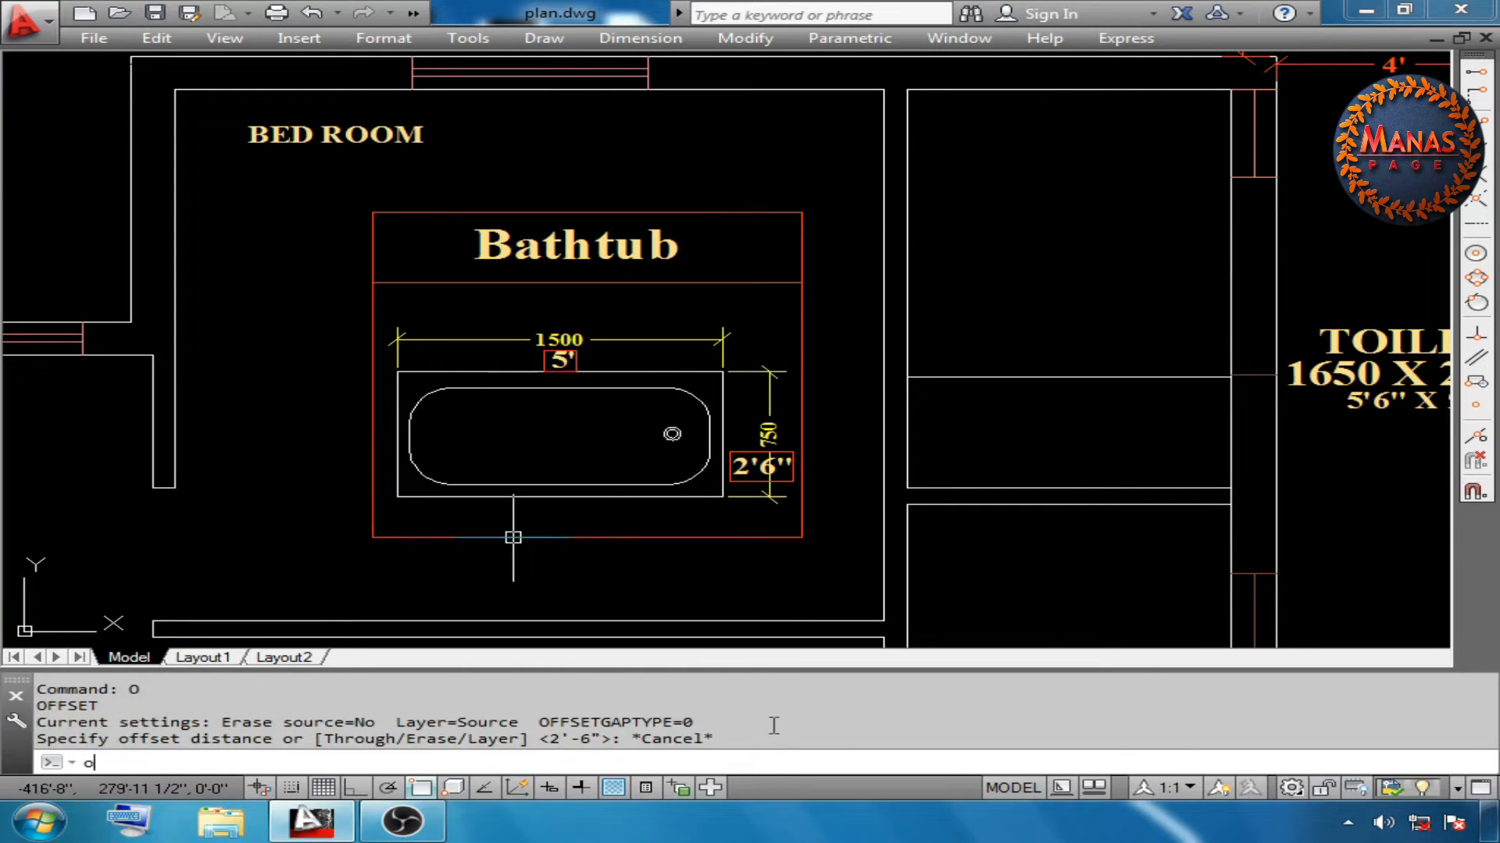
{"action": "key", "text": "Return"}
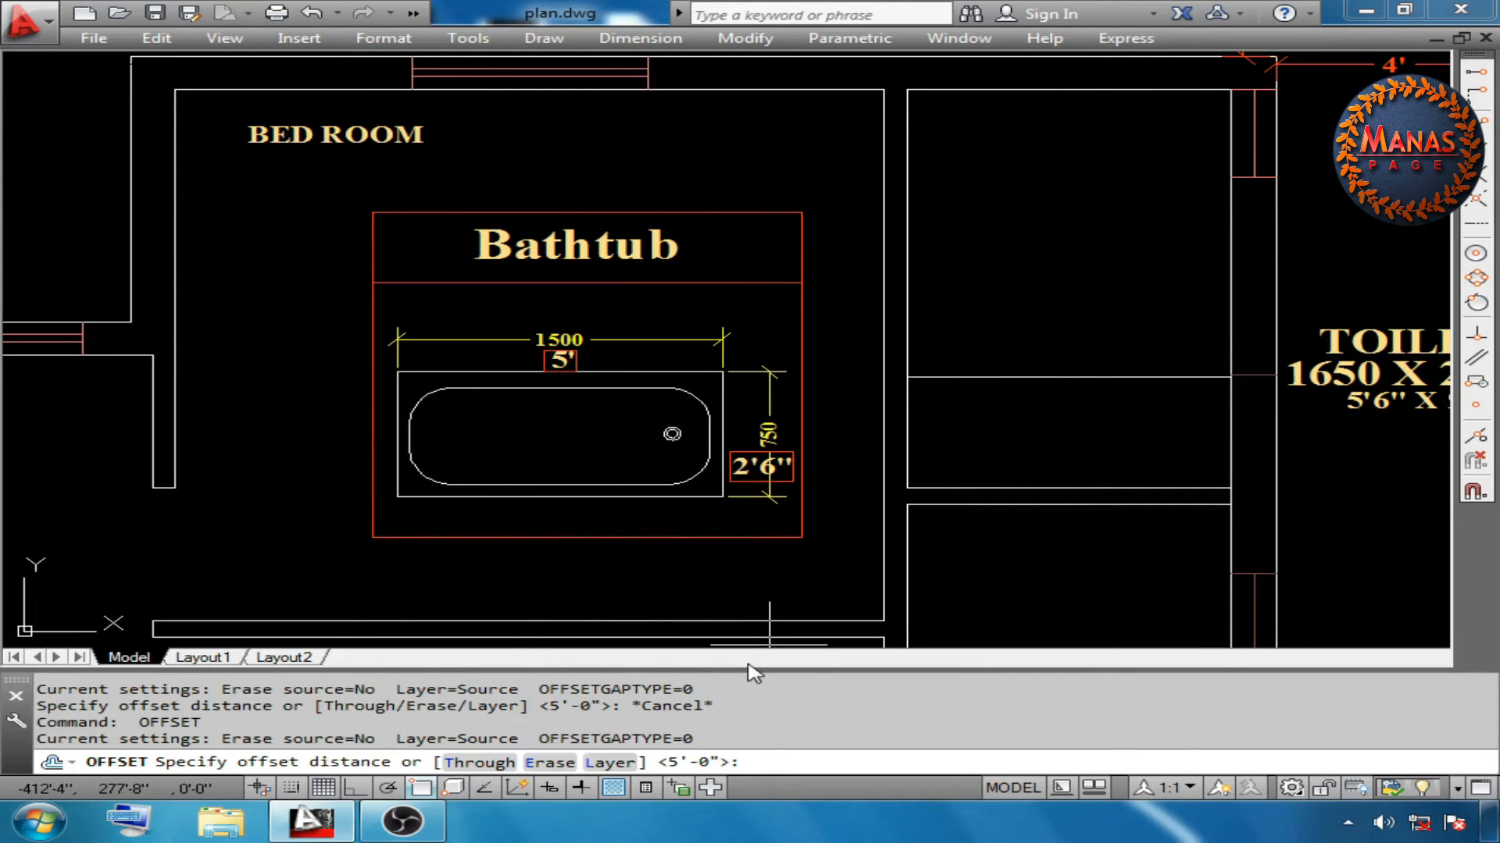
{"action": "key", "text": "Return"}
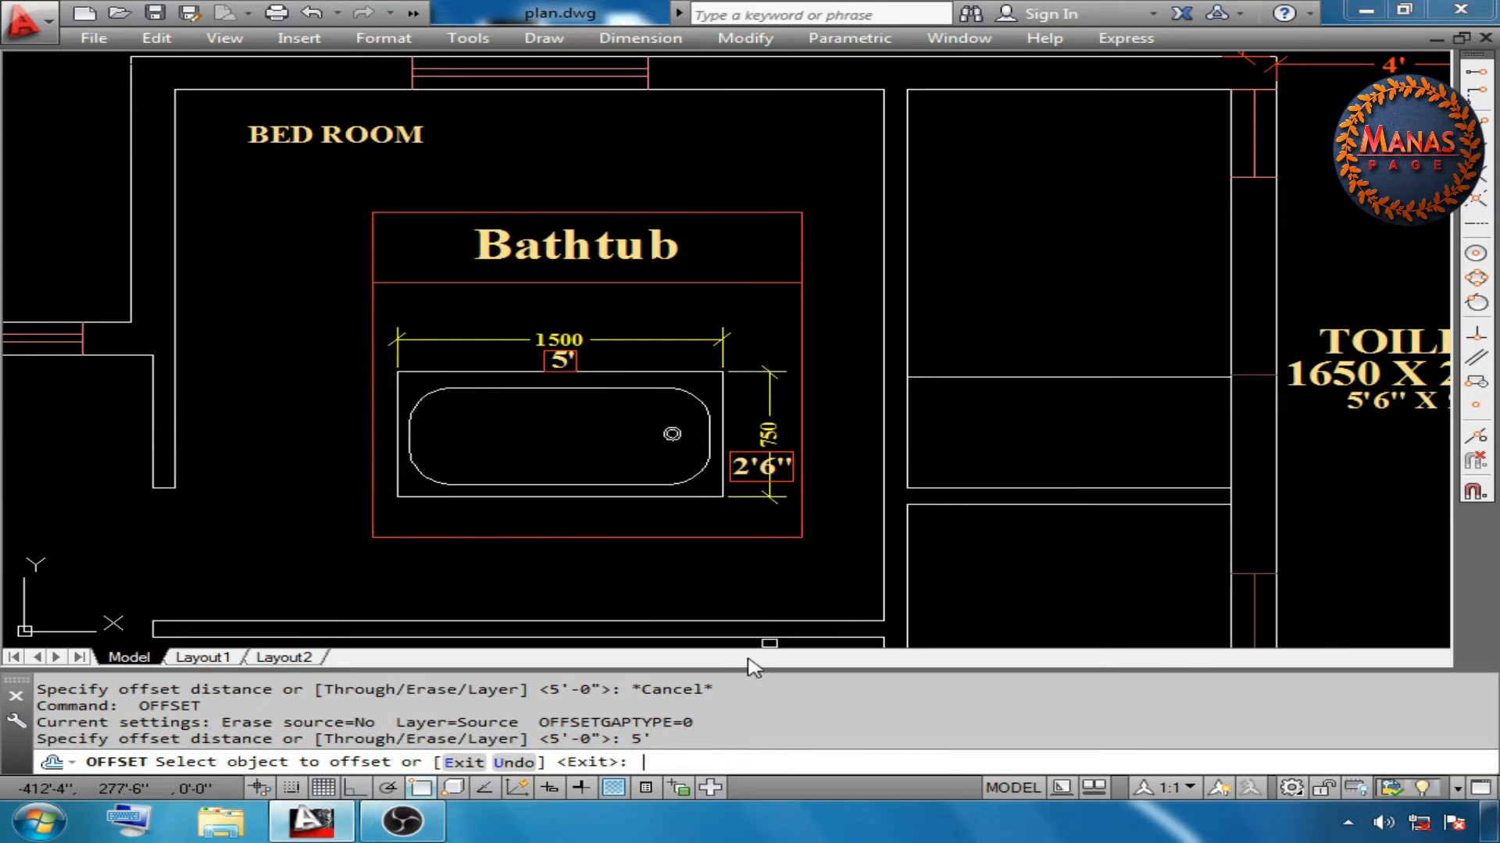
{"action": "left_click", "coordinate": [1229, 406]}
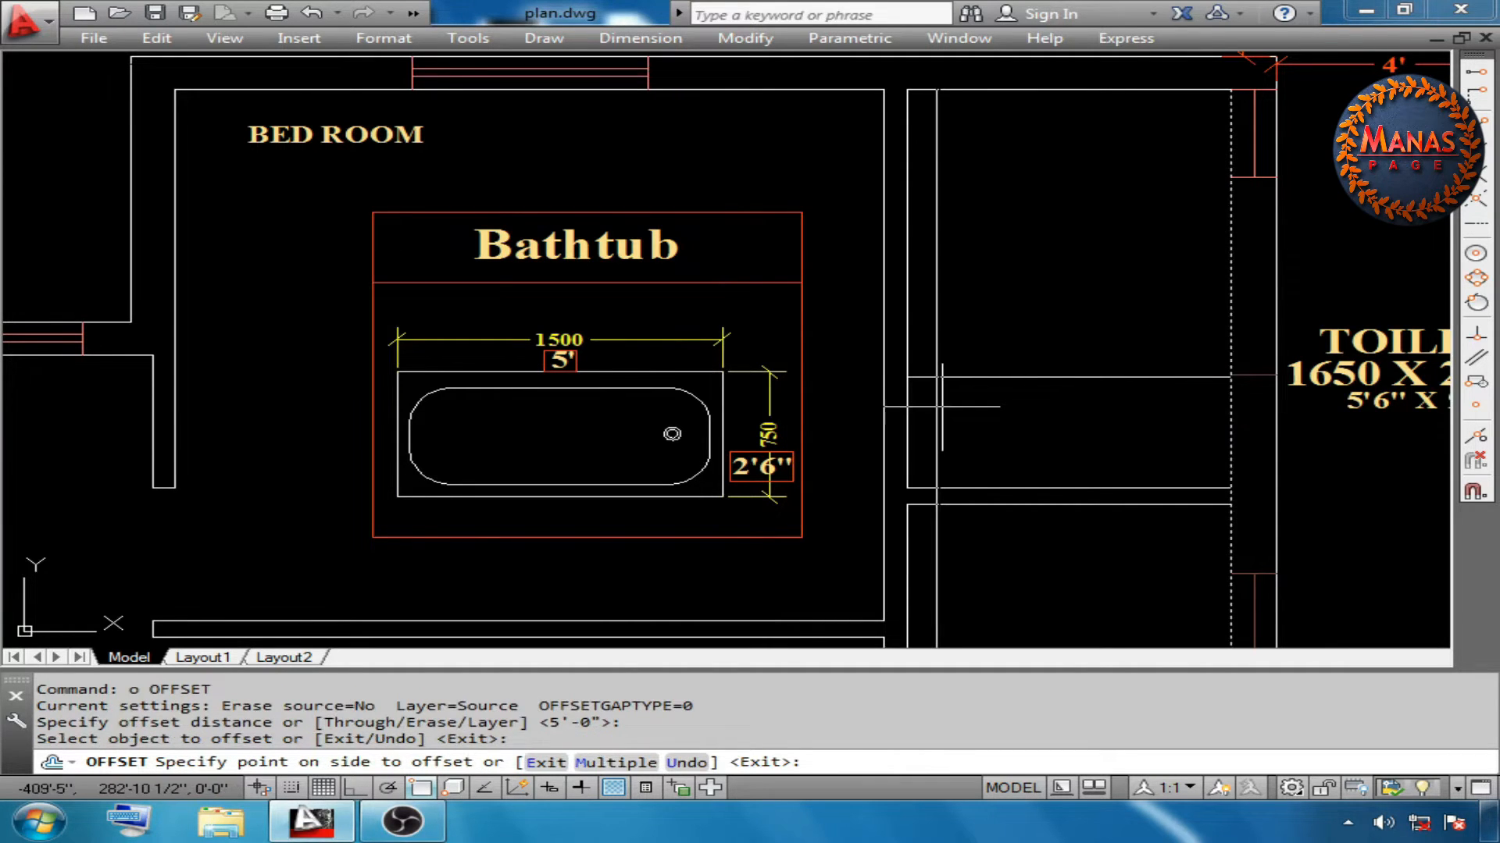
{"action": "left_click", "coordinate": [977, 292]}
{"action": "right_click", "coordinate": [1011, 243]}
{"action": "left_click", "coordinate": [1038, 259]}
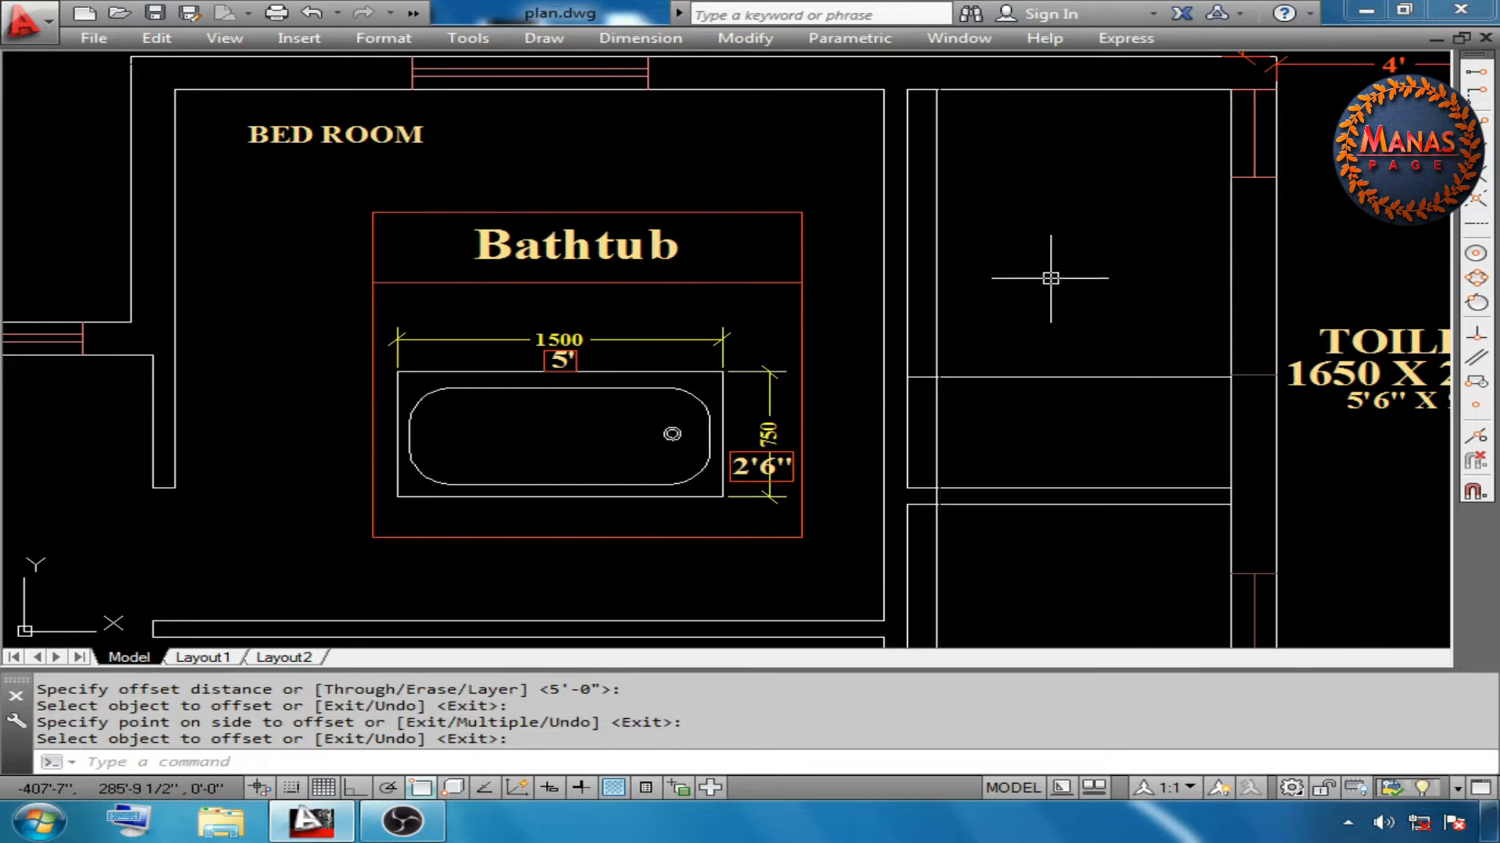
Trim the two offset lines beyond their crossing and below the lower wall line, leaving the bathtub outline in the toilet's corner
{"action": "type", "text": "r"}
{"action": "key", "text": "Return"}
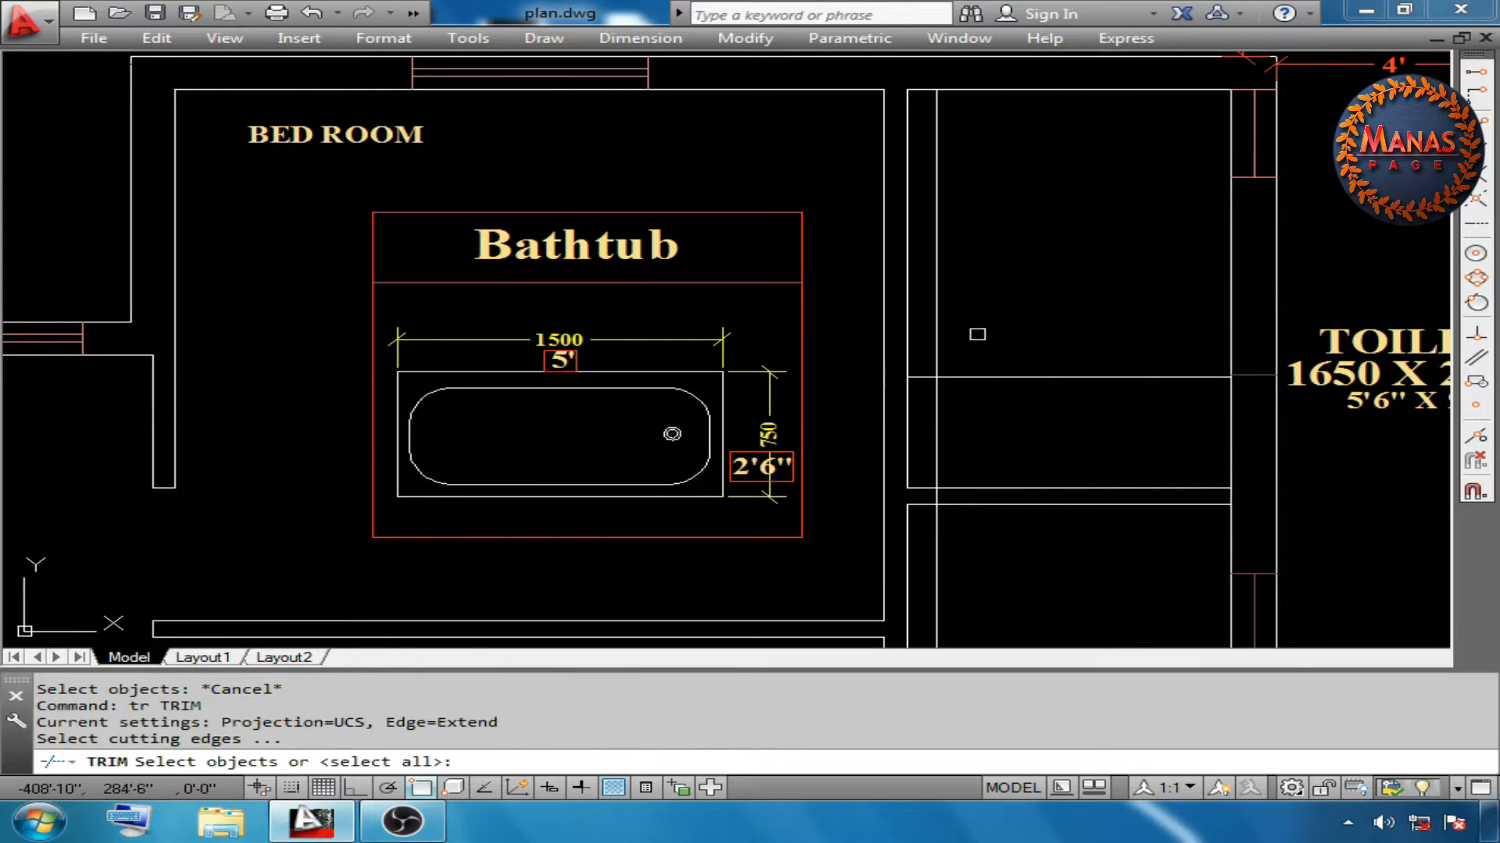
{"action": "left_click", "coordinate": [991, 318]}
{"action": "left_click", "coordinate": [913, 419]}
{"action": "left_click", "coordinate": [941, 488]}
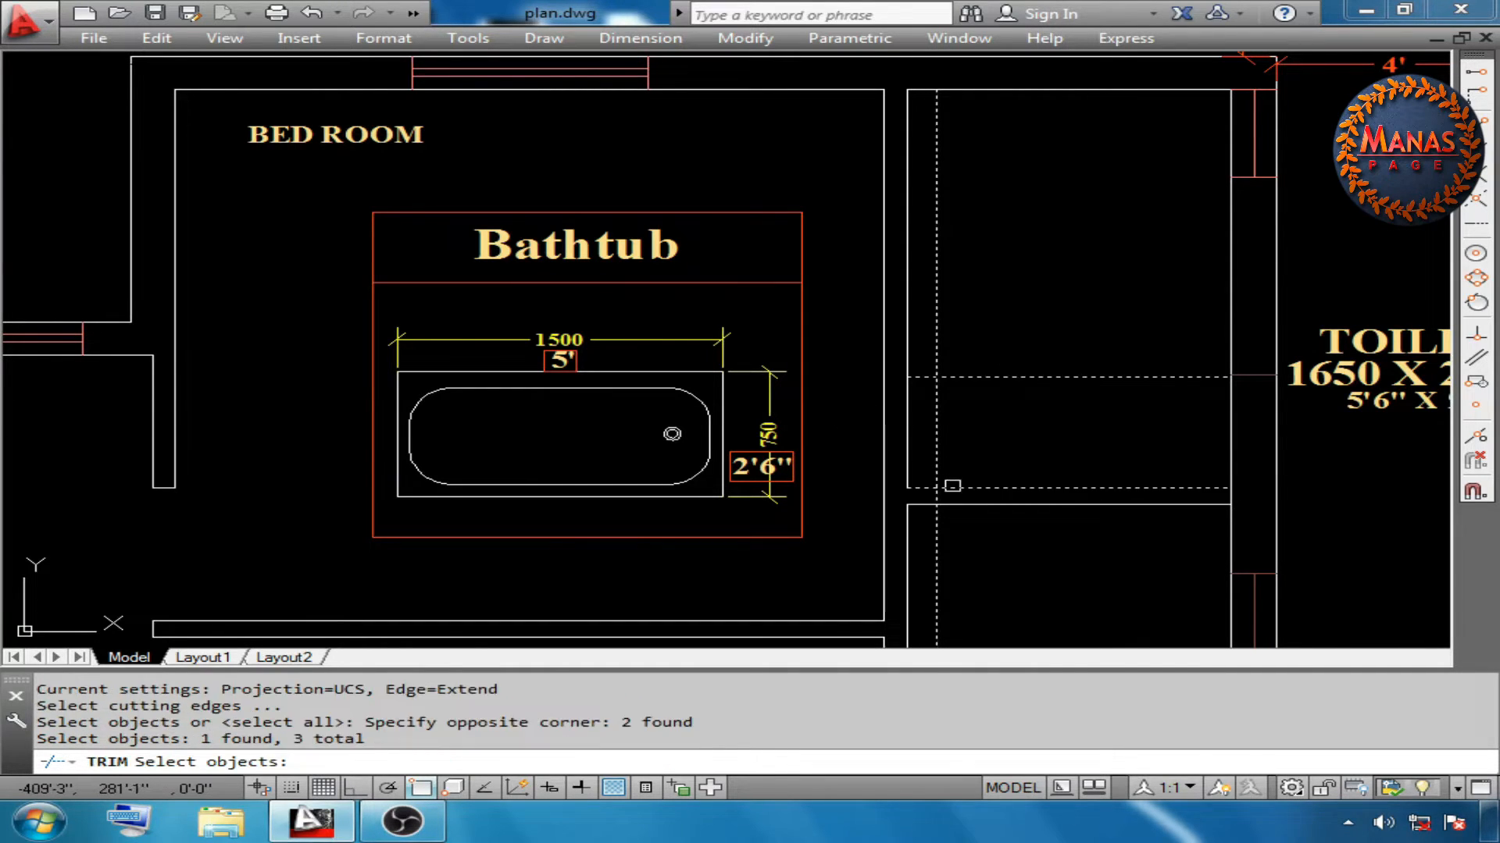
{"action": "key", "text": "Return"}
{"action": "left_click", "coordinate": [937, 531]}
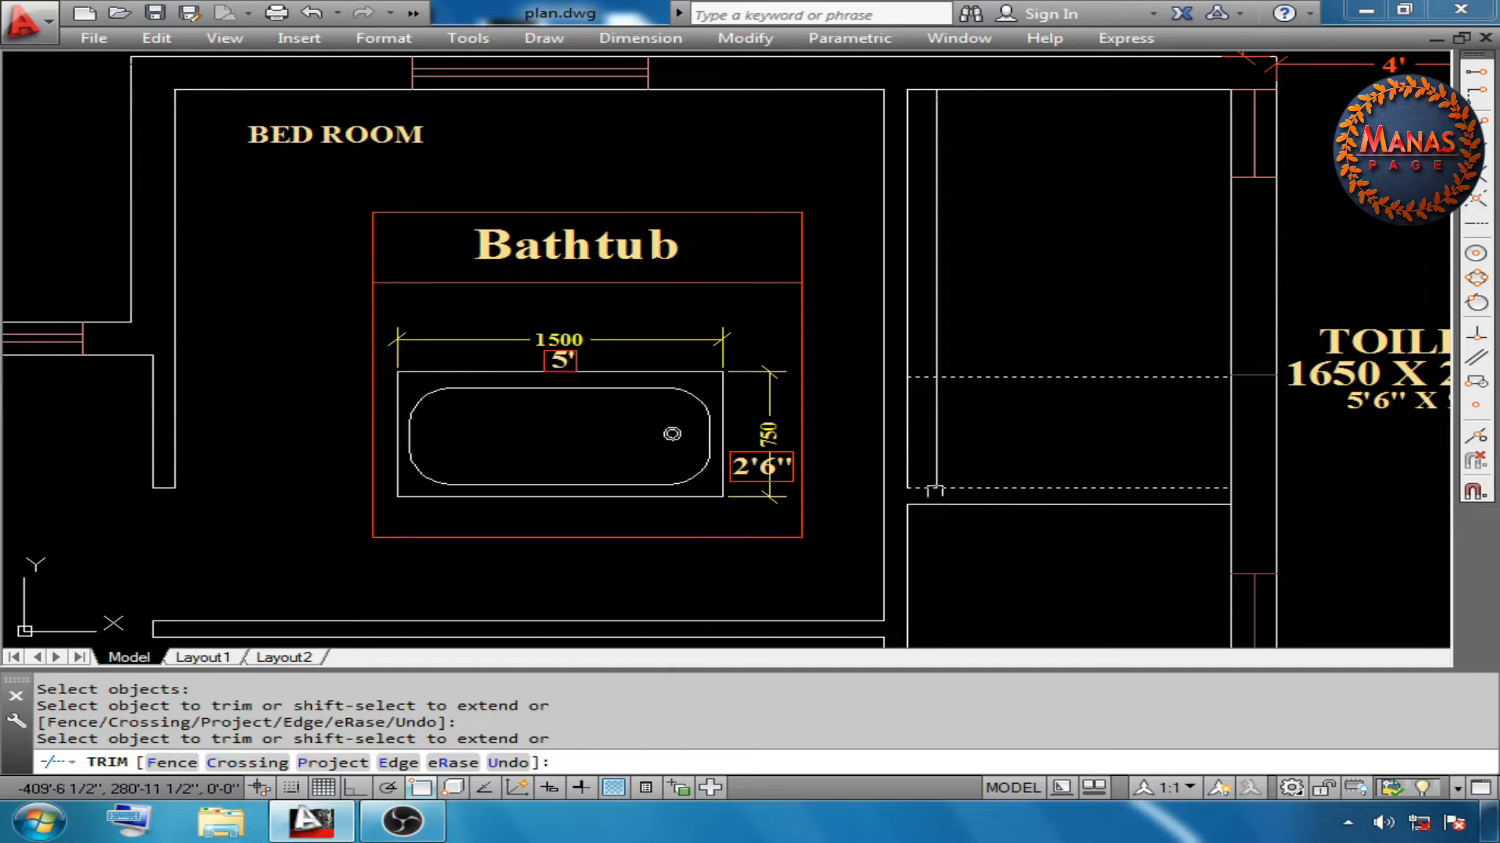
{"action": "left_click", "coordinate": [927, 378]}
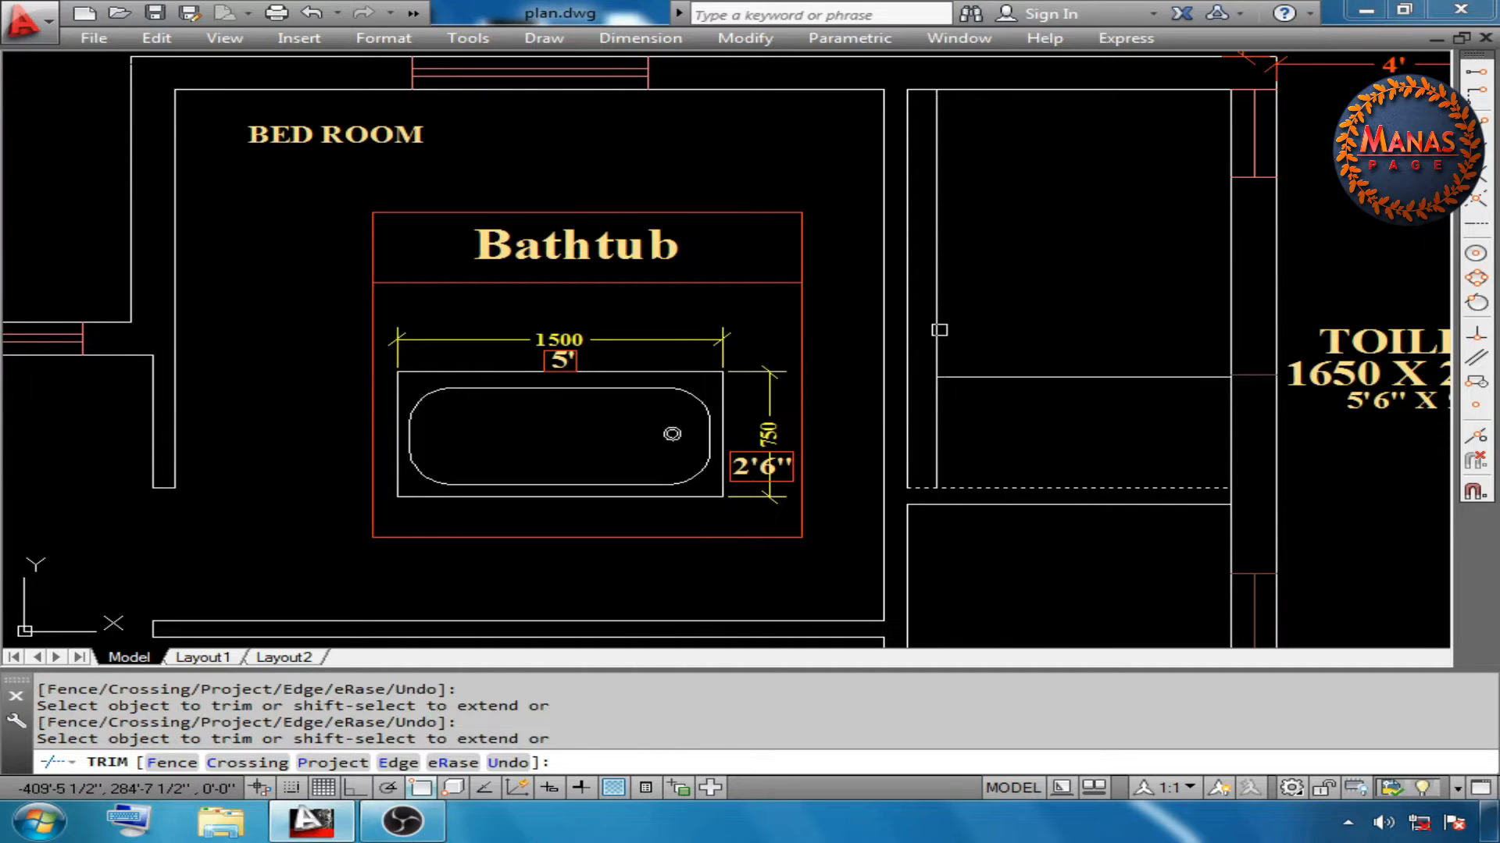
{"action": "left_click", "coordinate": [939, 330]}
{"action": "right_click", "coordinate": [1048, 260]}
{"action": "left_click", "coordinate": [1068, 275]}
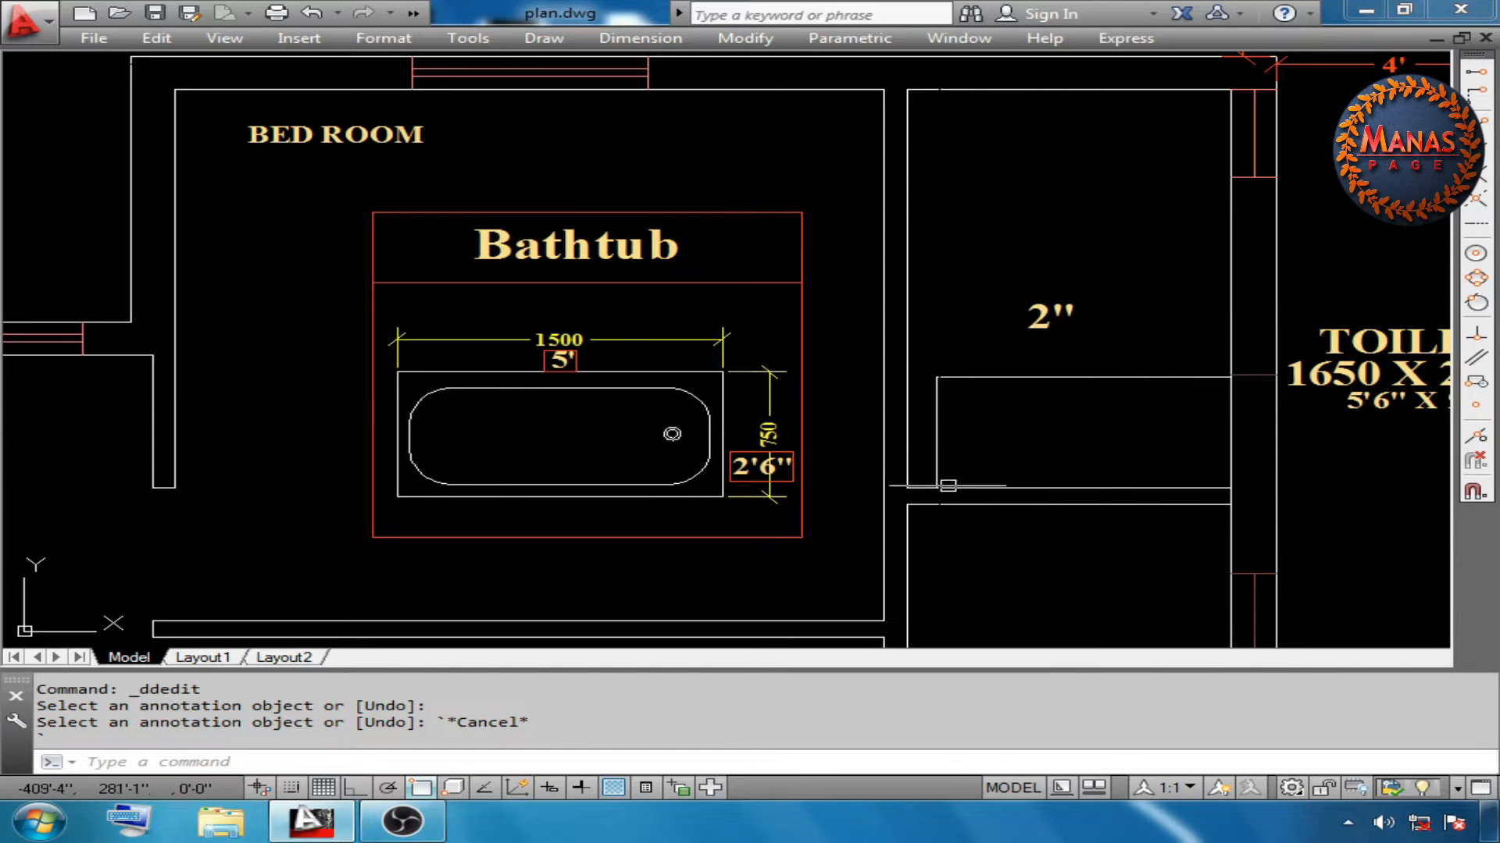
Offset all four sides of the bathtub outline 2" inward, including the two sides formed by the walls
{"action": "type", "text": "o"}
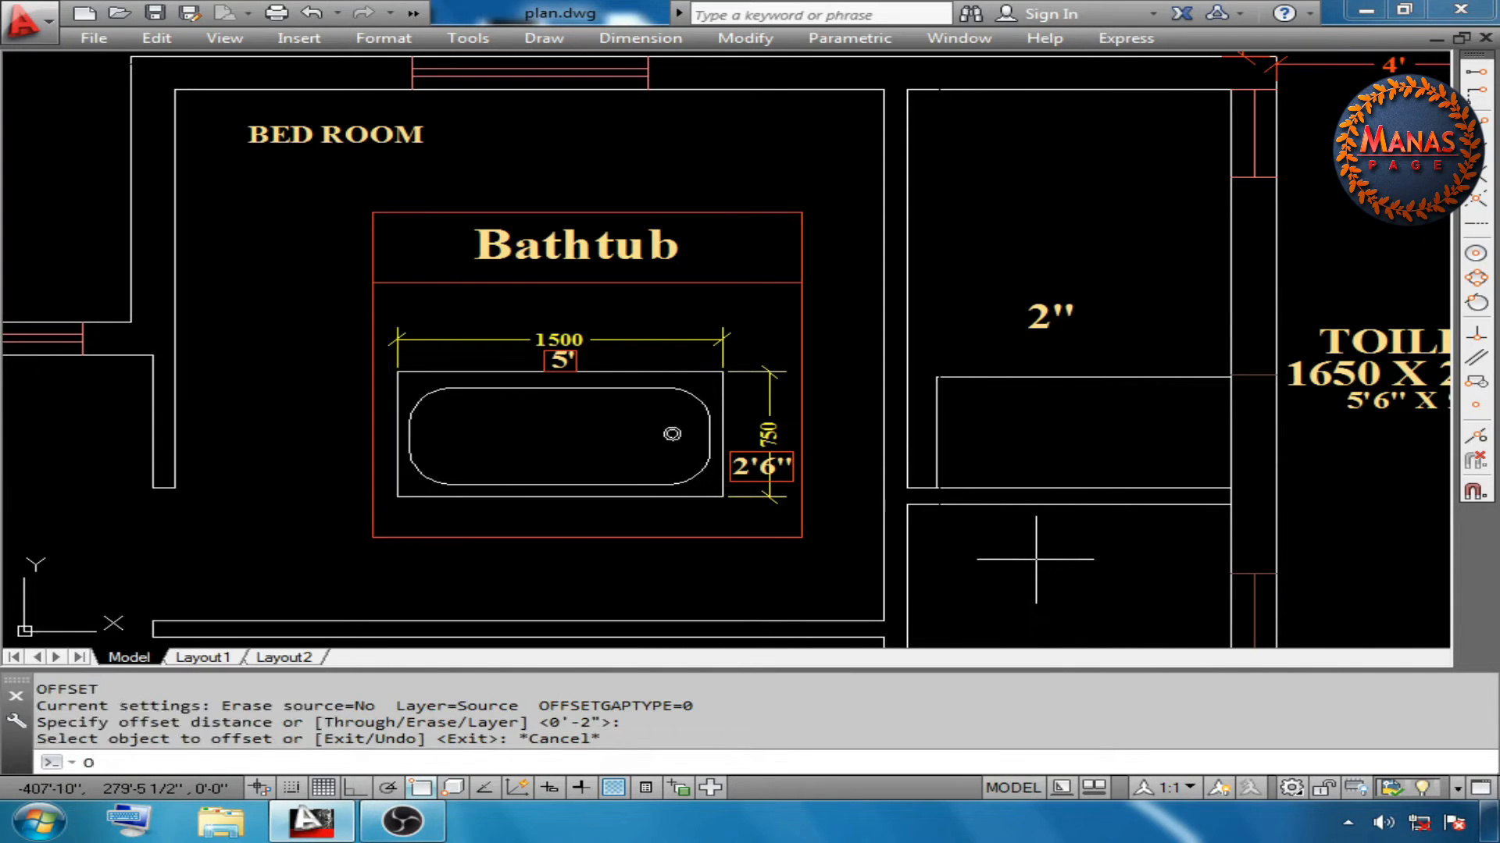
{"action": "key", "text": "Return"}
{"action": "key", "text": "Return"}
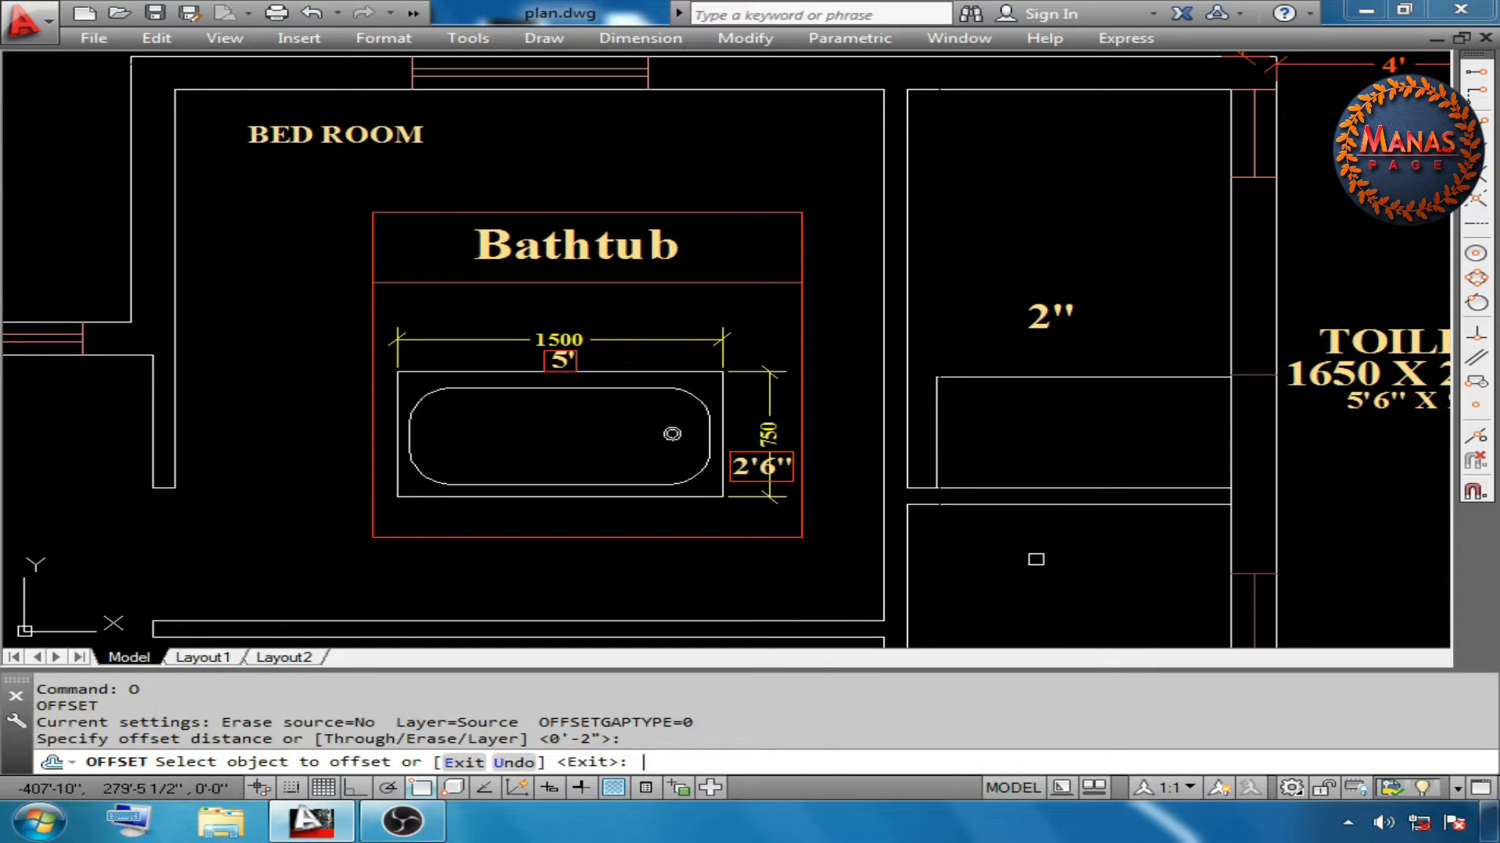
{"action": "left_click", "coordinate": [1044, 378]}
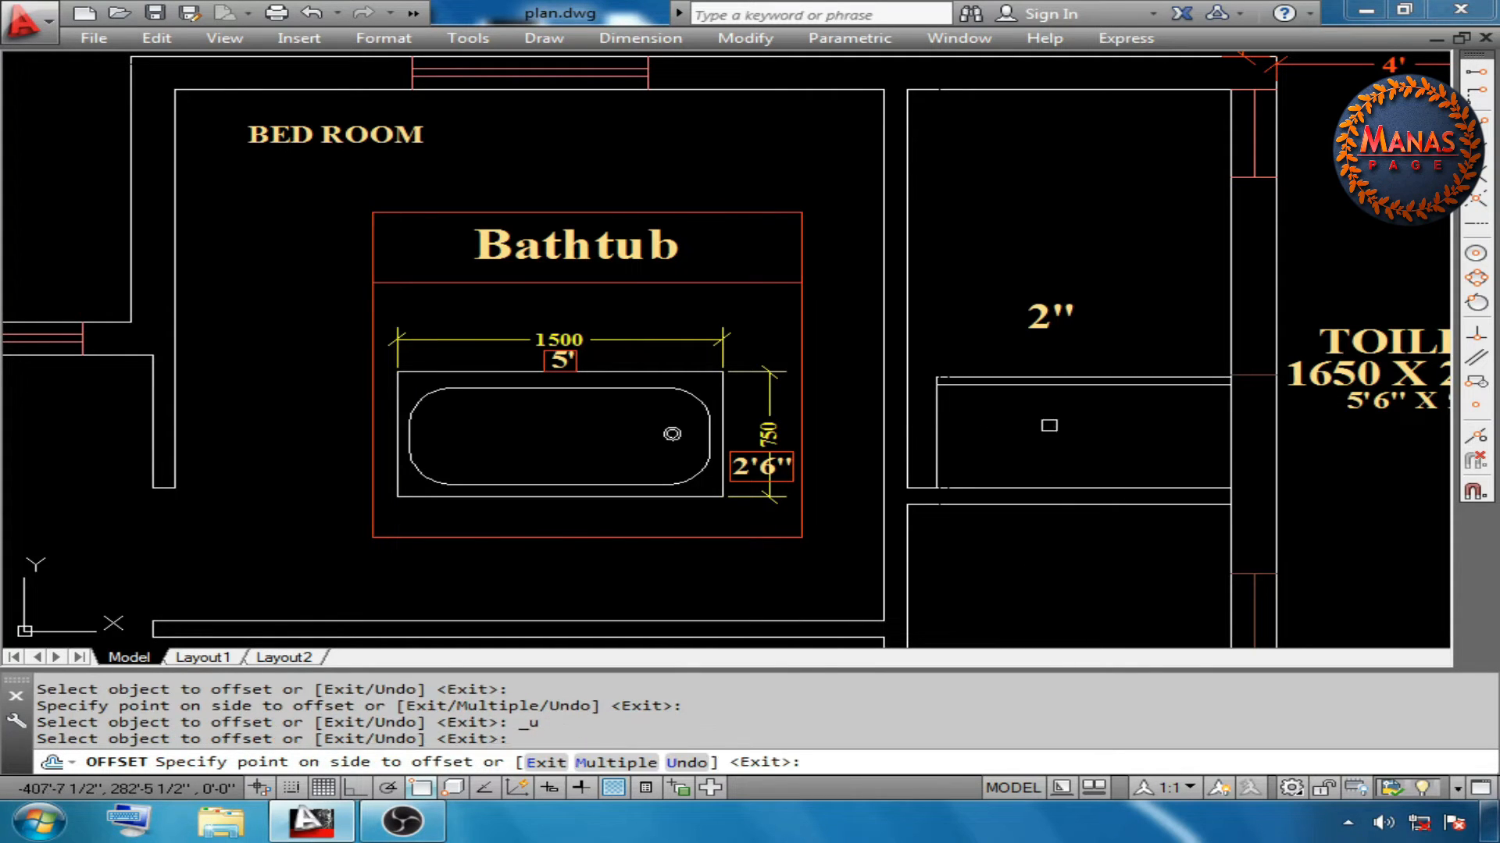
{"action": "left_click", "coordinate": [1049, 426]}
{"action": "left_click", "coordinate": [938, 455]}
{"action": "left_click", "coordinate": [1071, 460]}
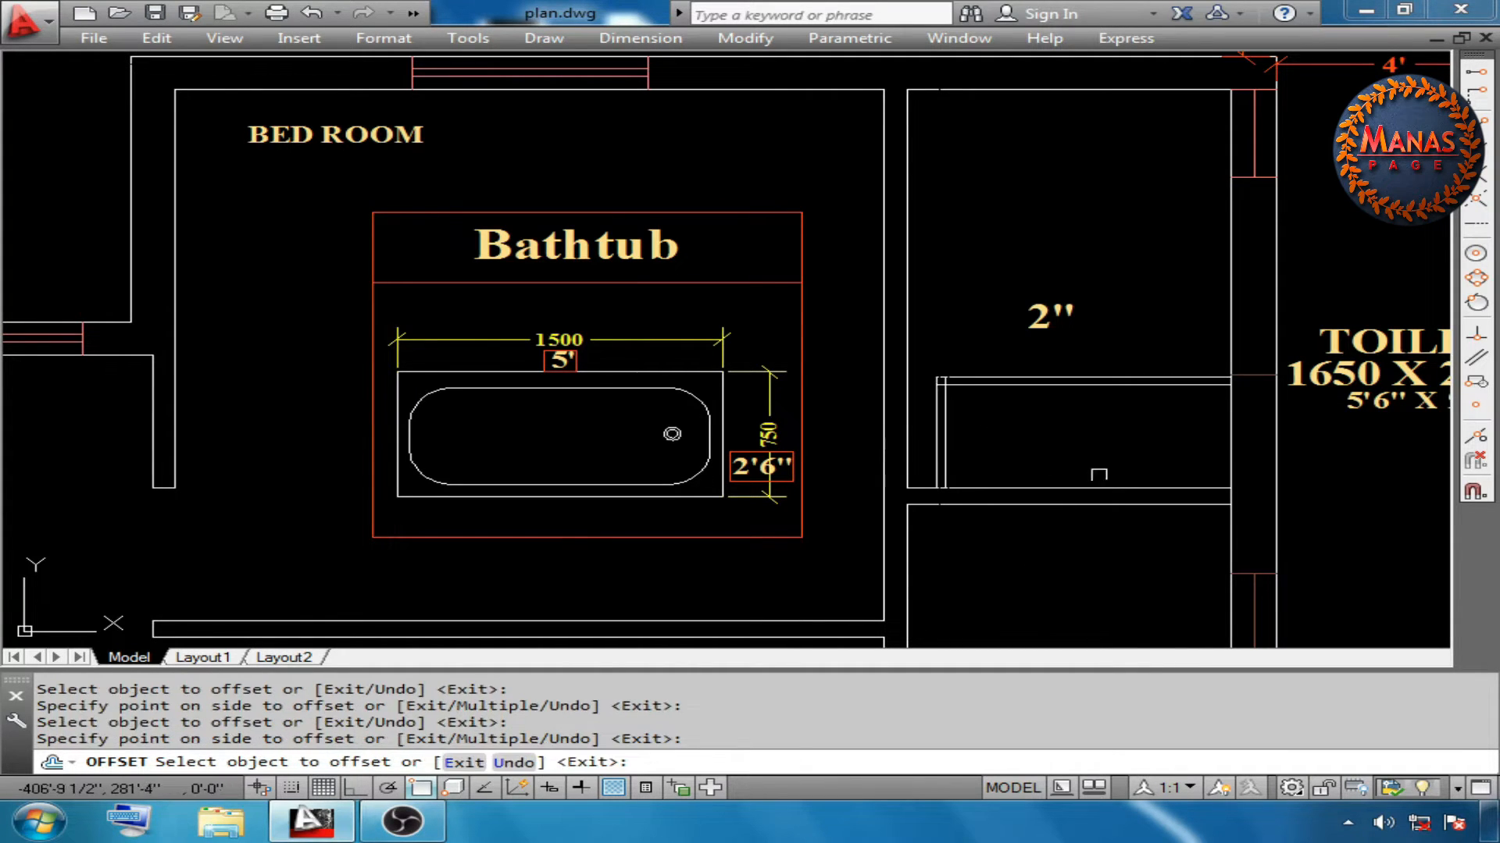
{"action": "left_click", "coordinate": [1099, 488]}
{"action": "left_click", "coordinate": [1220, 450]}
{"action": "left_click", "coordinate": [1224, 438]}
{"action": "left_click", "coordinate": [1094, 431]}
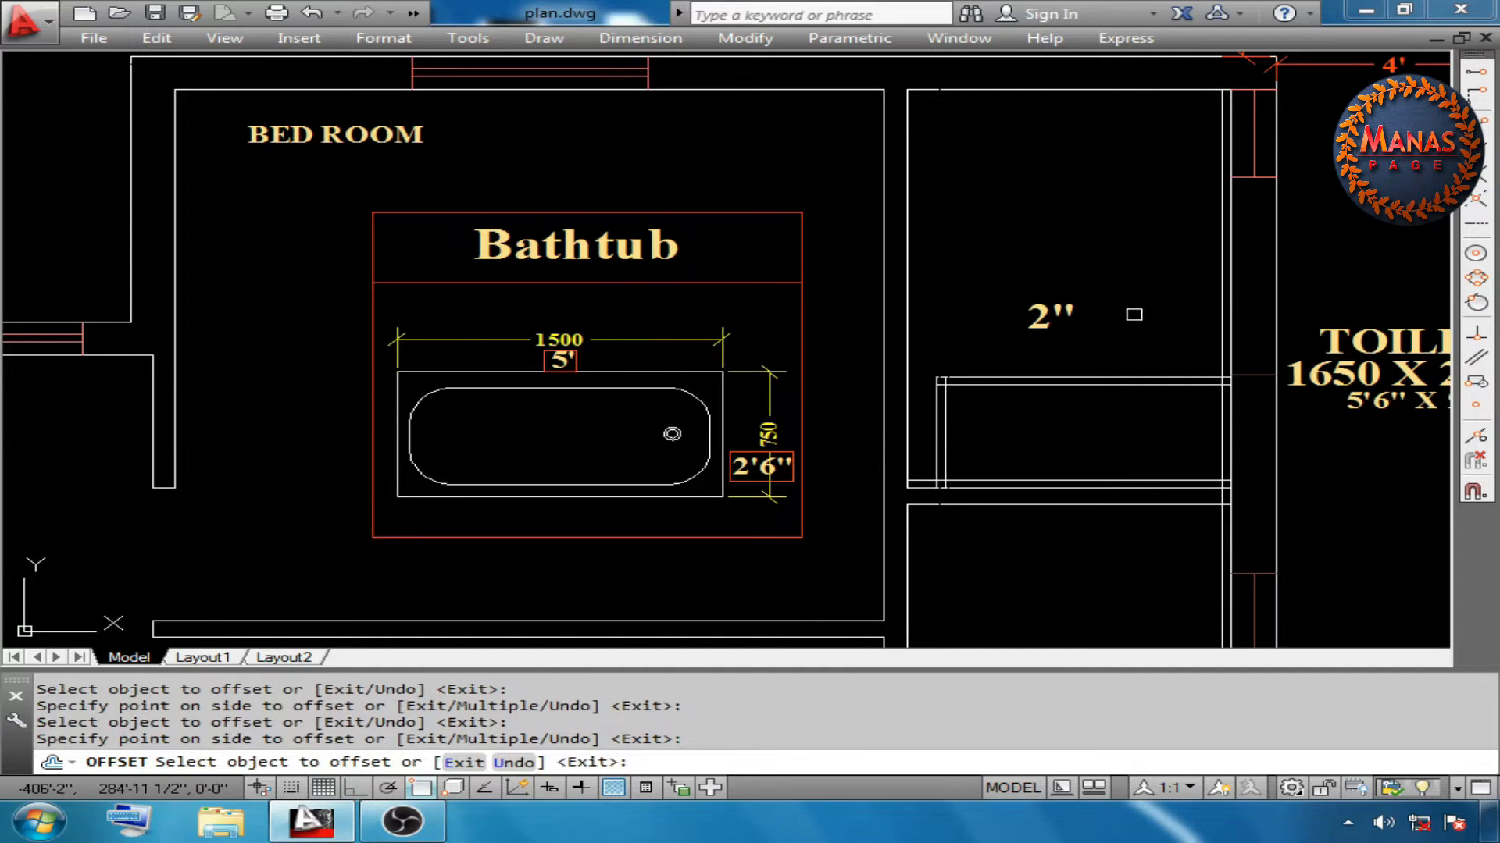
{"action": "right_click", "coordinate": [1128, 311]}
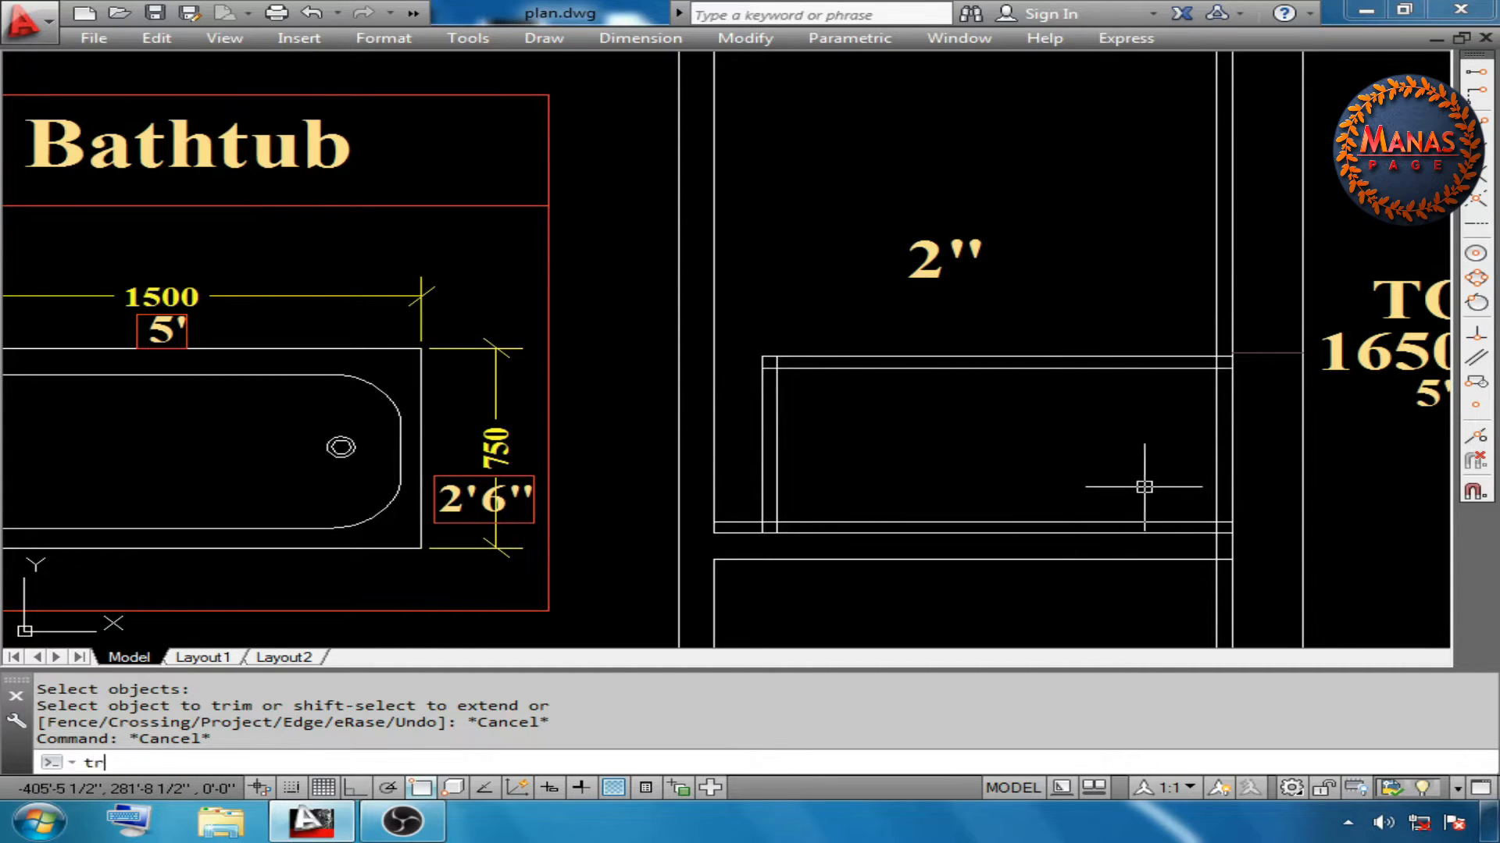
Trim the overhanging ends of the four inner offset lines so they form a closed rectangle inside the bathtub outline
{"action": "key", "text": "Return"}
{"action": "left_click", "coordinate": [1218, 384]}
{"action": "left_click", "coordinate": [1176, 365]}
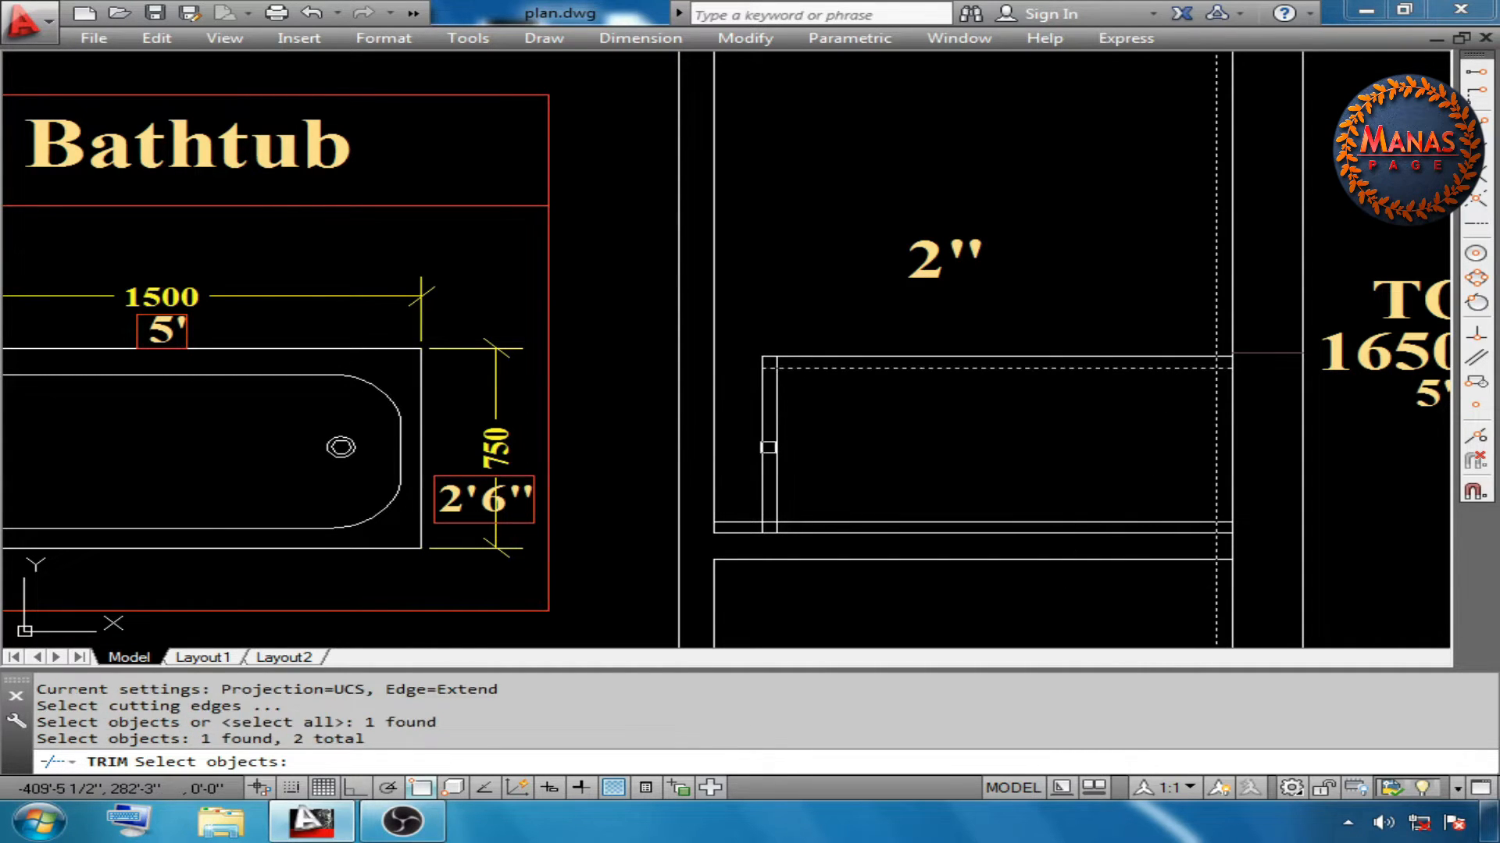
{"action": "left_click", "coordinate": [770, 446]}
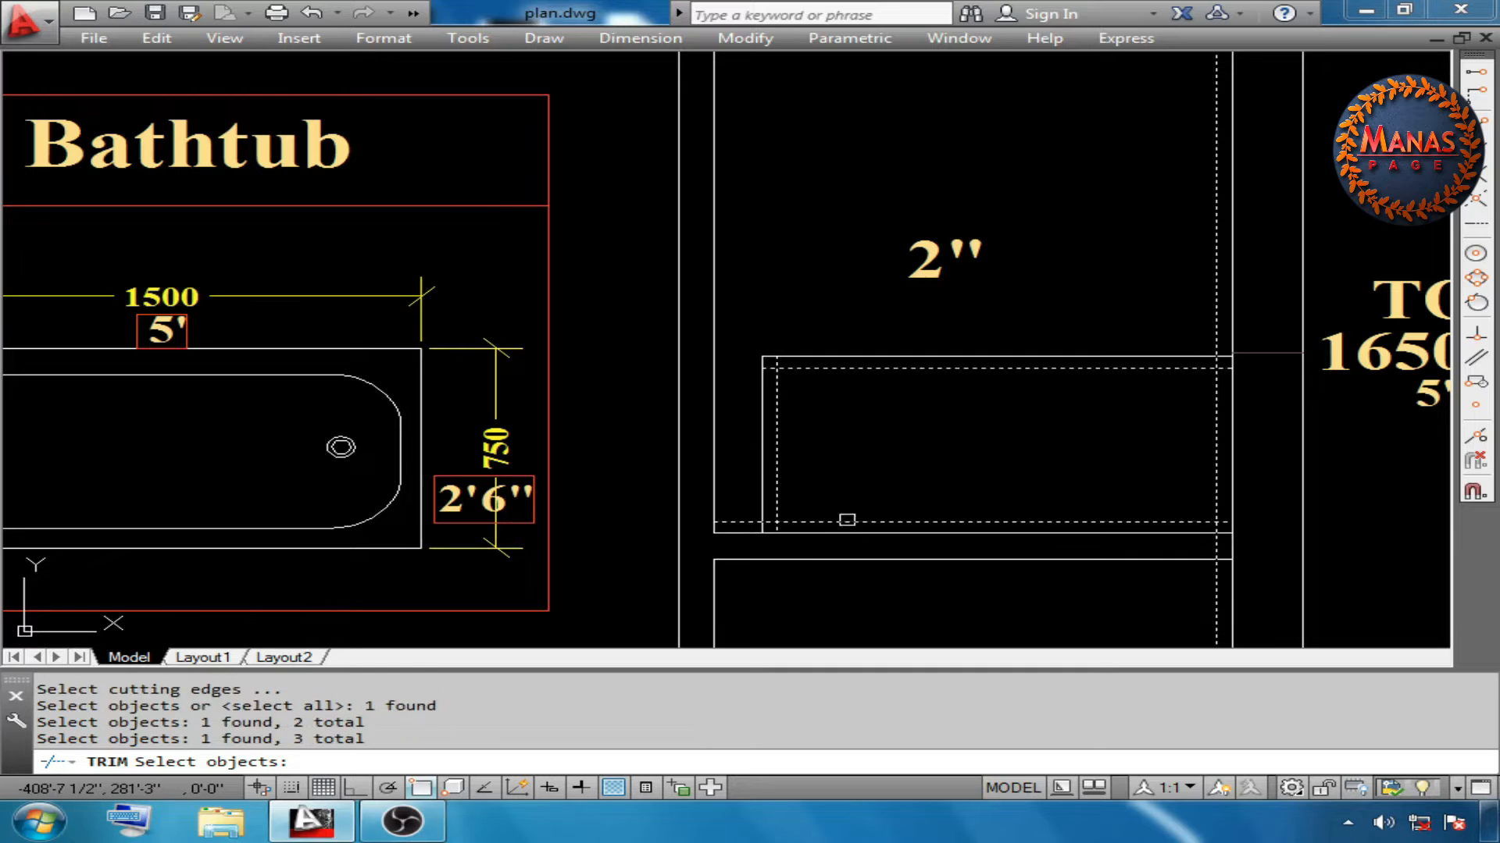
{"action": "left_click", "coordinate": [846, 519]}
{"action": "key", "text": "Return"}
{"action": "scroll", "coordinate": [1213, 526], "scroll_direction": "up", "scroll_amount": 4}
{"action": "left_click", "coordinate": [1240, 521]}
{"action": "left_click", "coordinate": [1221, 531]}
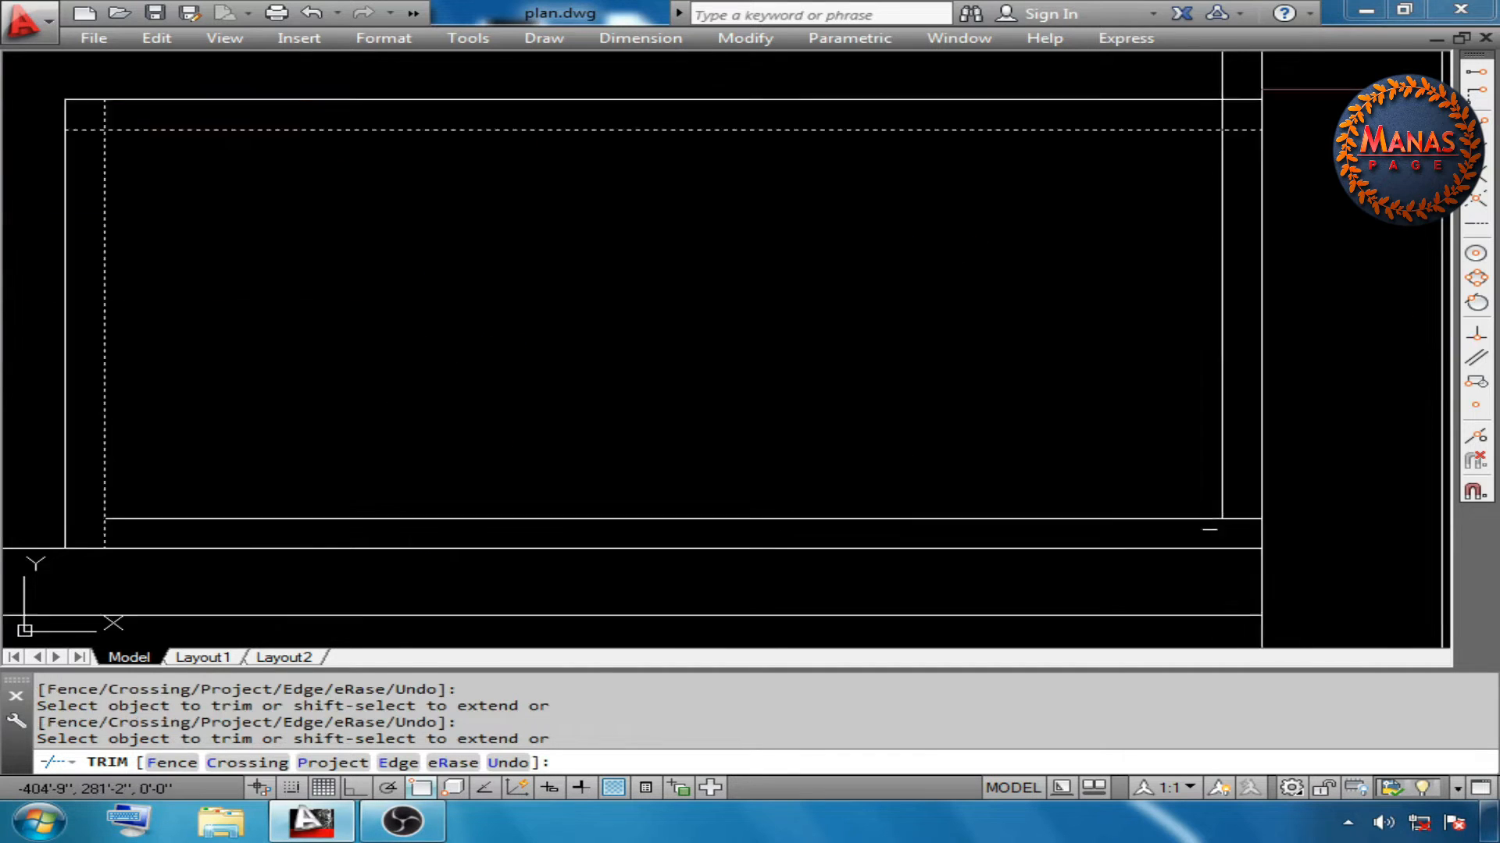
{"action": "scroll", "coordinate": [1212, 528], "scroll_direction": "down", "scroll_amount": 4}
{"action": "scroll", "coordinate": [1183, 362], "scroll_direction": "up", "scroll_amount": 2}
{"action": "left_click", "coordinate": [1255, 370]}
{"action": "left_click", "coordinate": [1242, 324]}
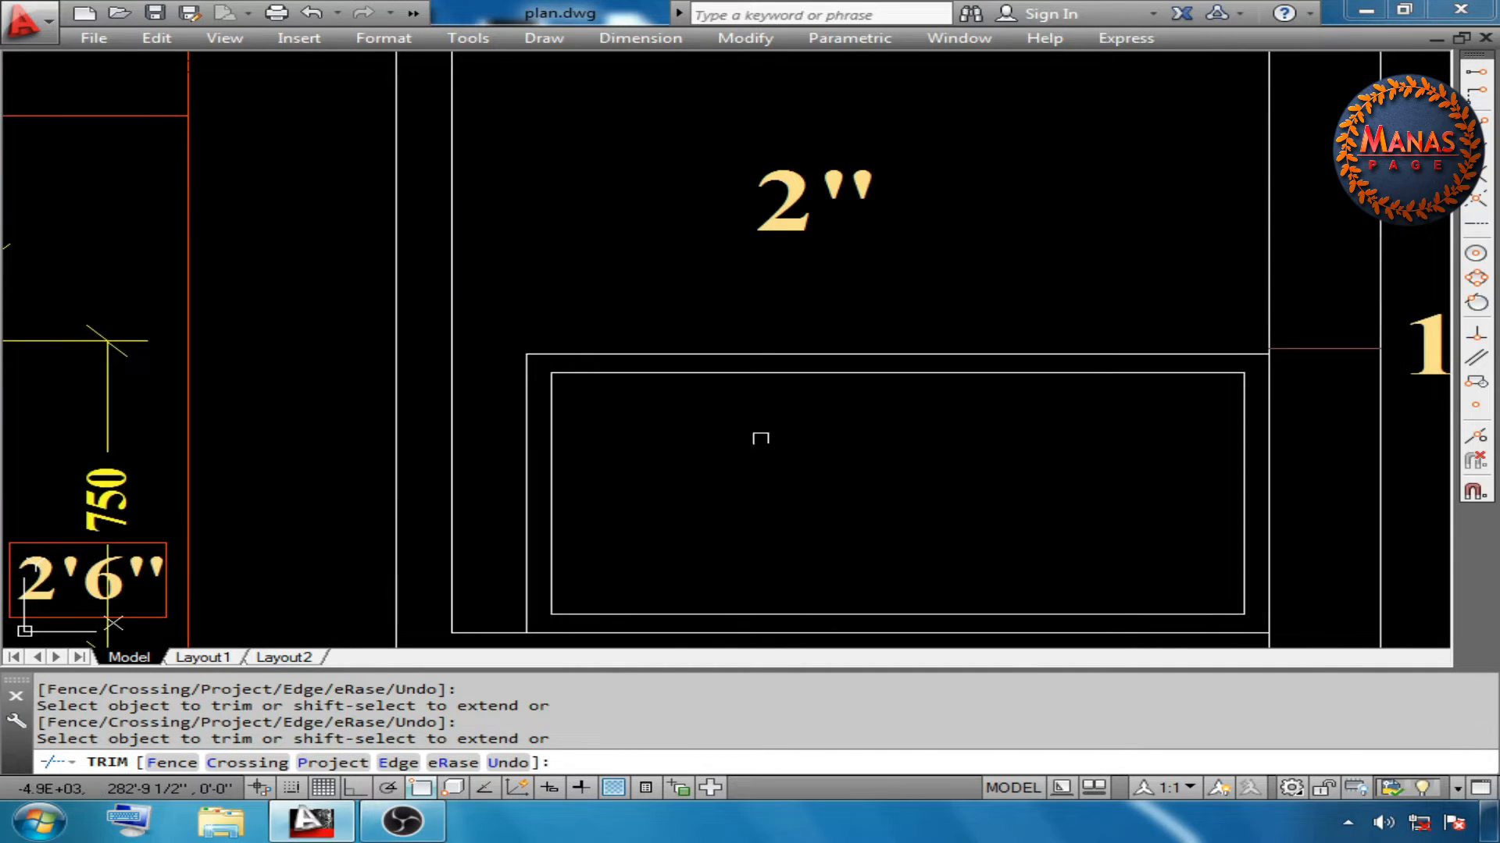
{"action": "right_click", "coordinate": [764, 439]}
{"action": "left_click", "coordinate": [833, 455]}
Fillet all four corners of the bathtub's inner rectangle with a 3" radius
{"action": "key", "text": "Escape"}
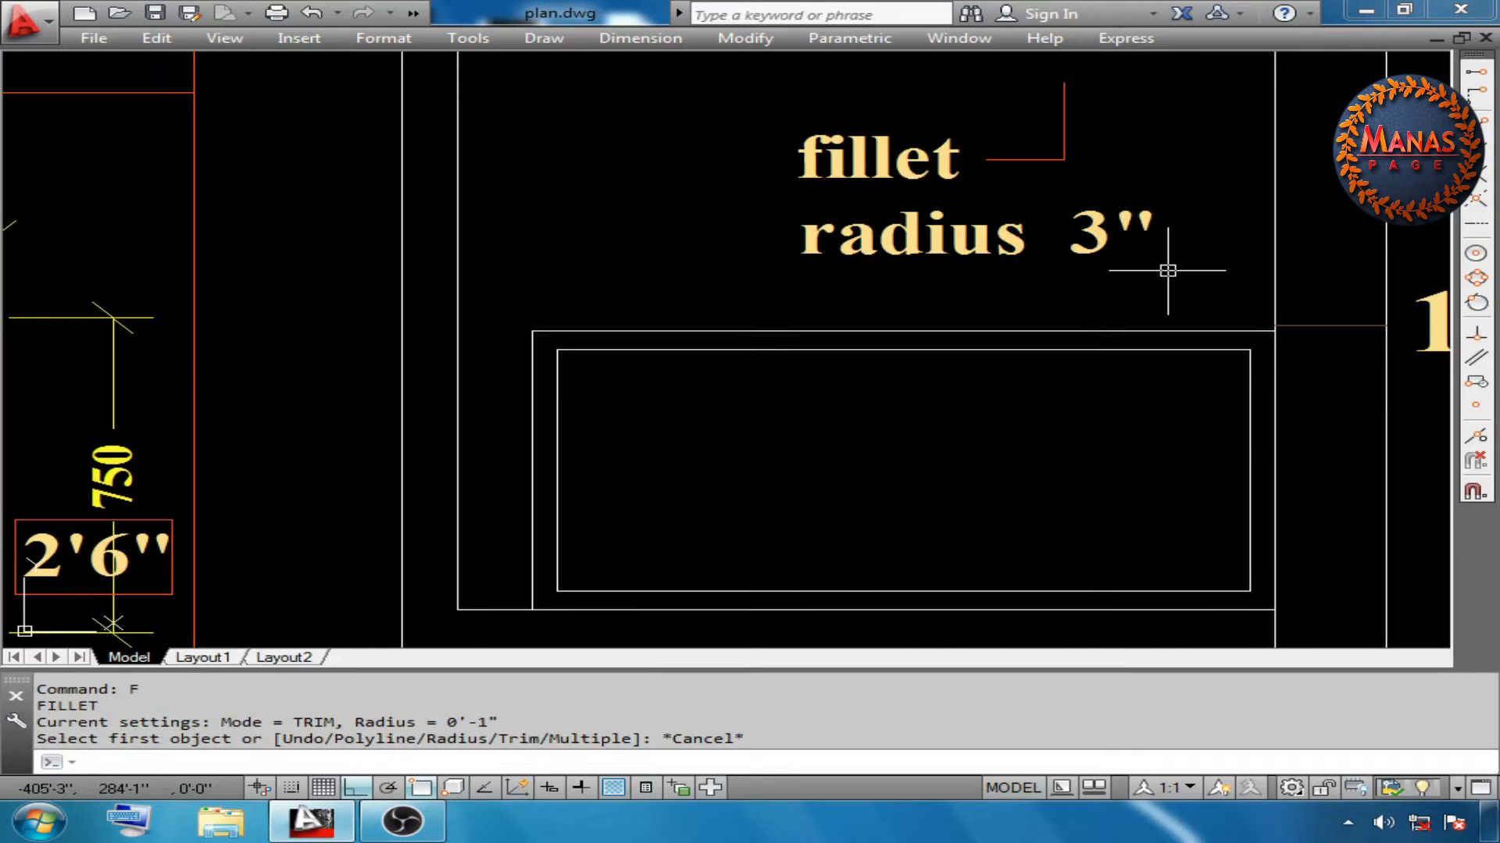
{"action": "key", "text": "Return"}
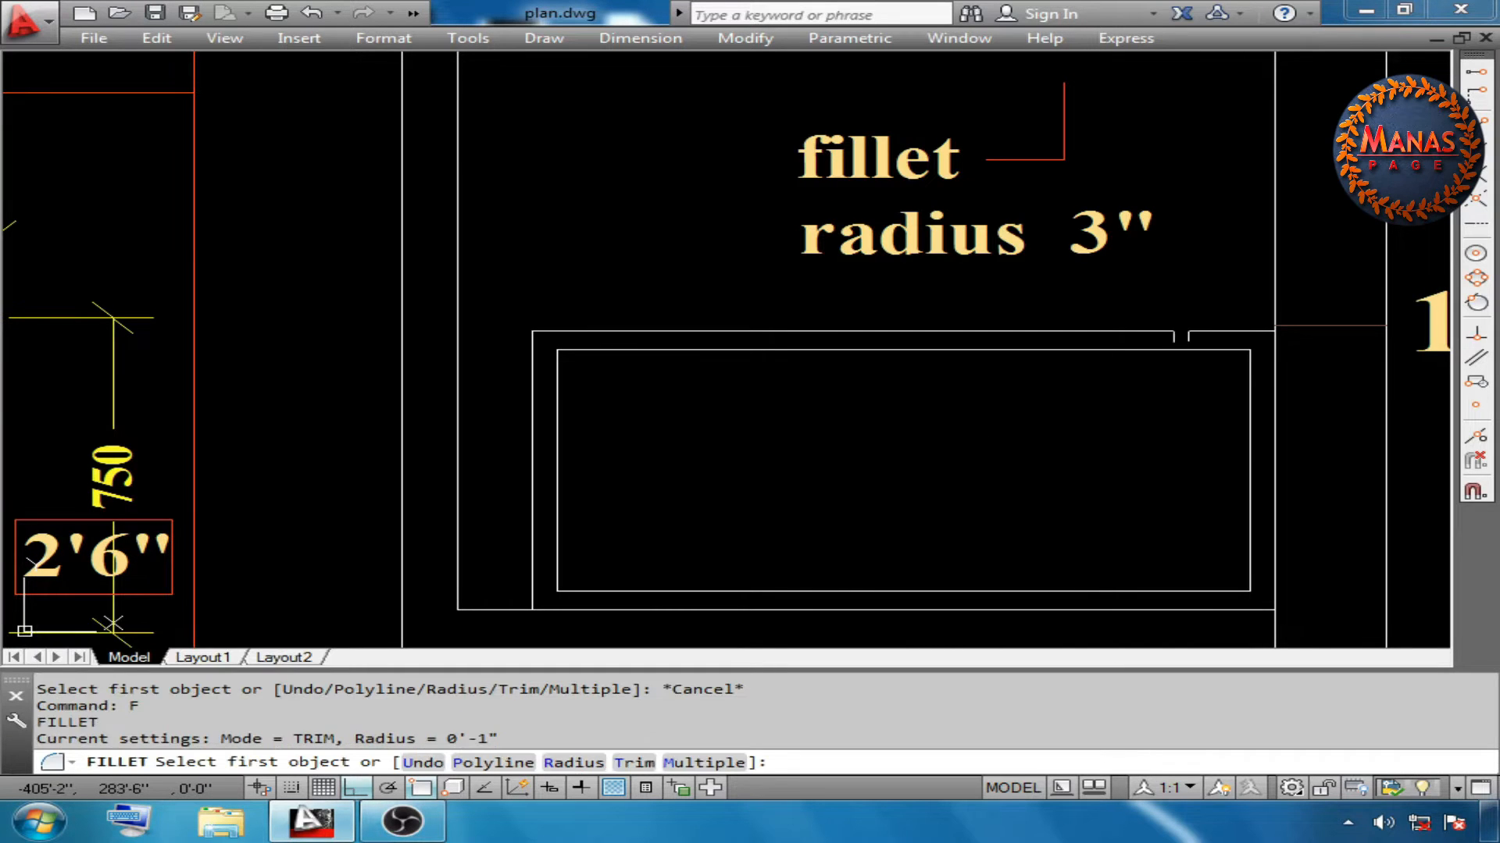
{"action": "left_click", "coordinate": [574, 763]}
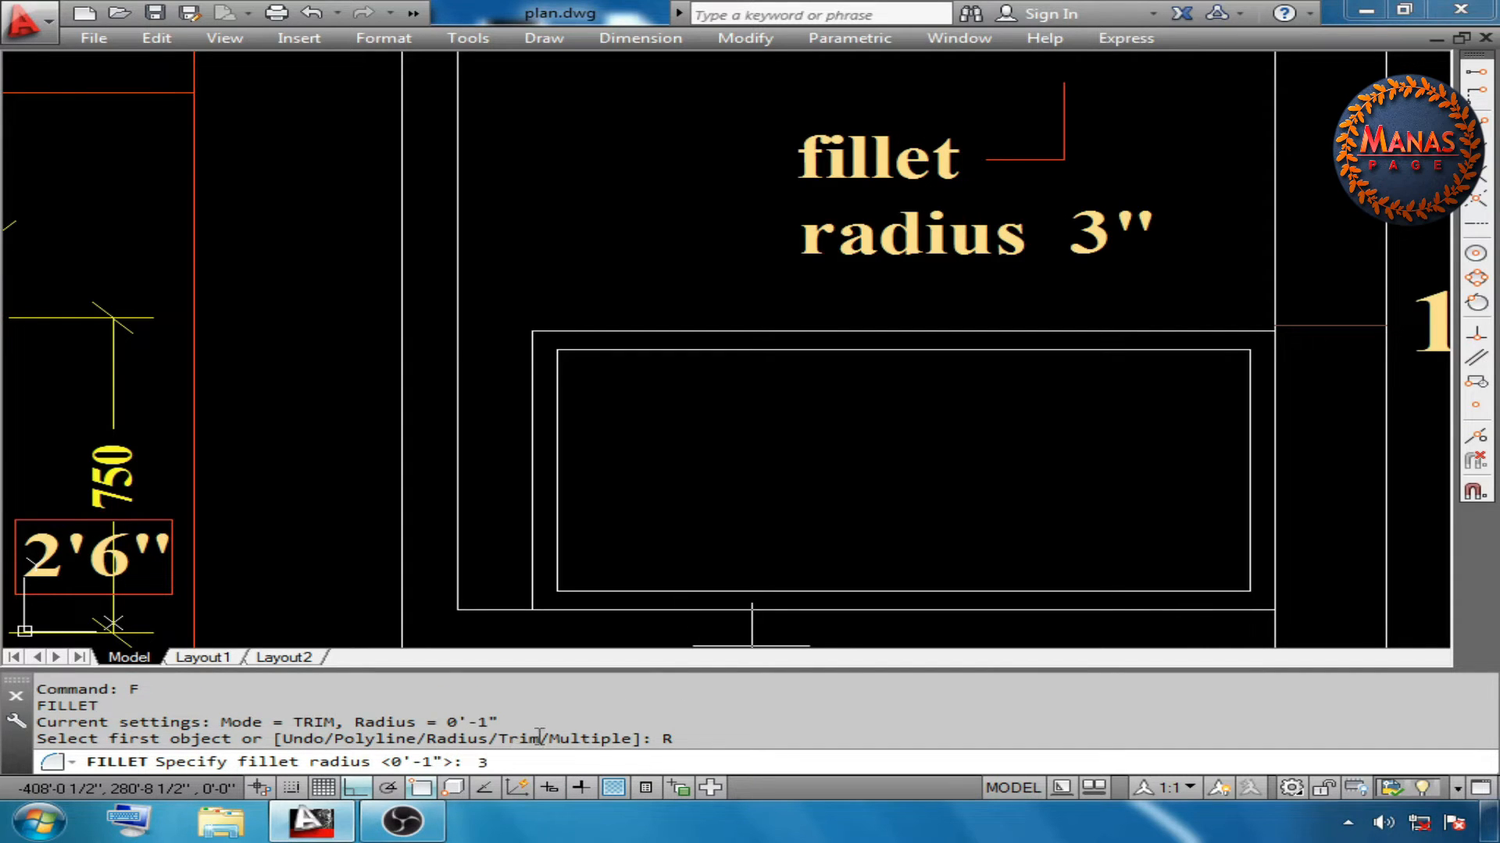
{"action": "type", "text": "3\""}
{"action": "key", "text": "Return"}
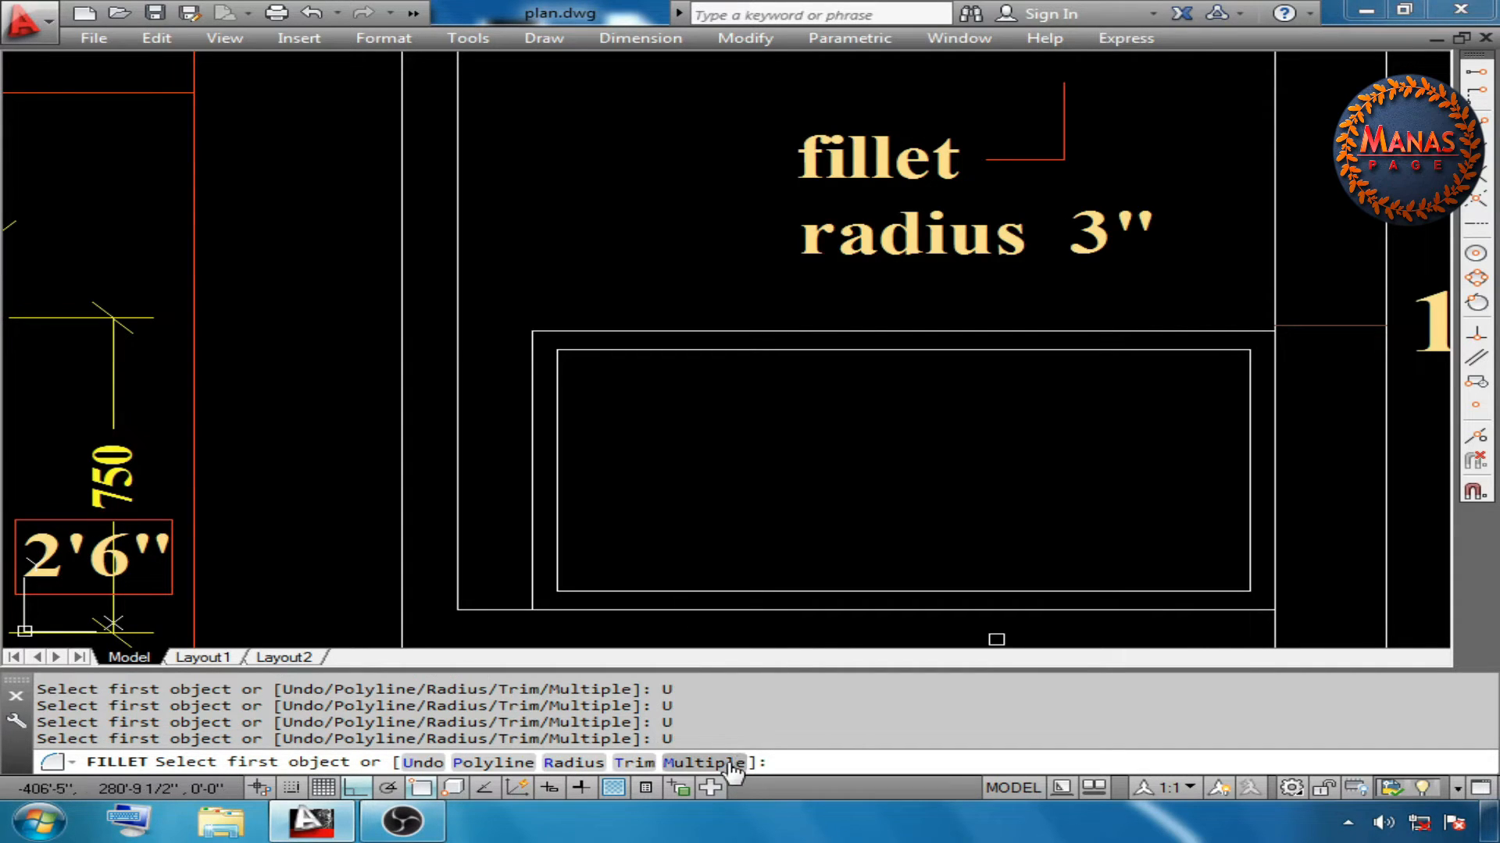
{"action": "left_click", "coordinate": [703, 763]}
{"action": "left_click", "coordinate": [561, 369]}
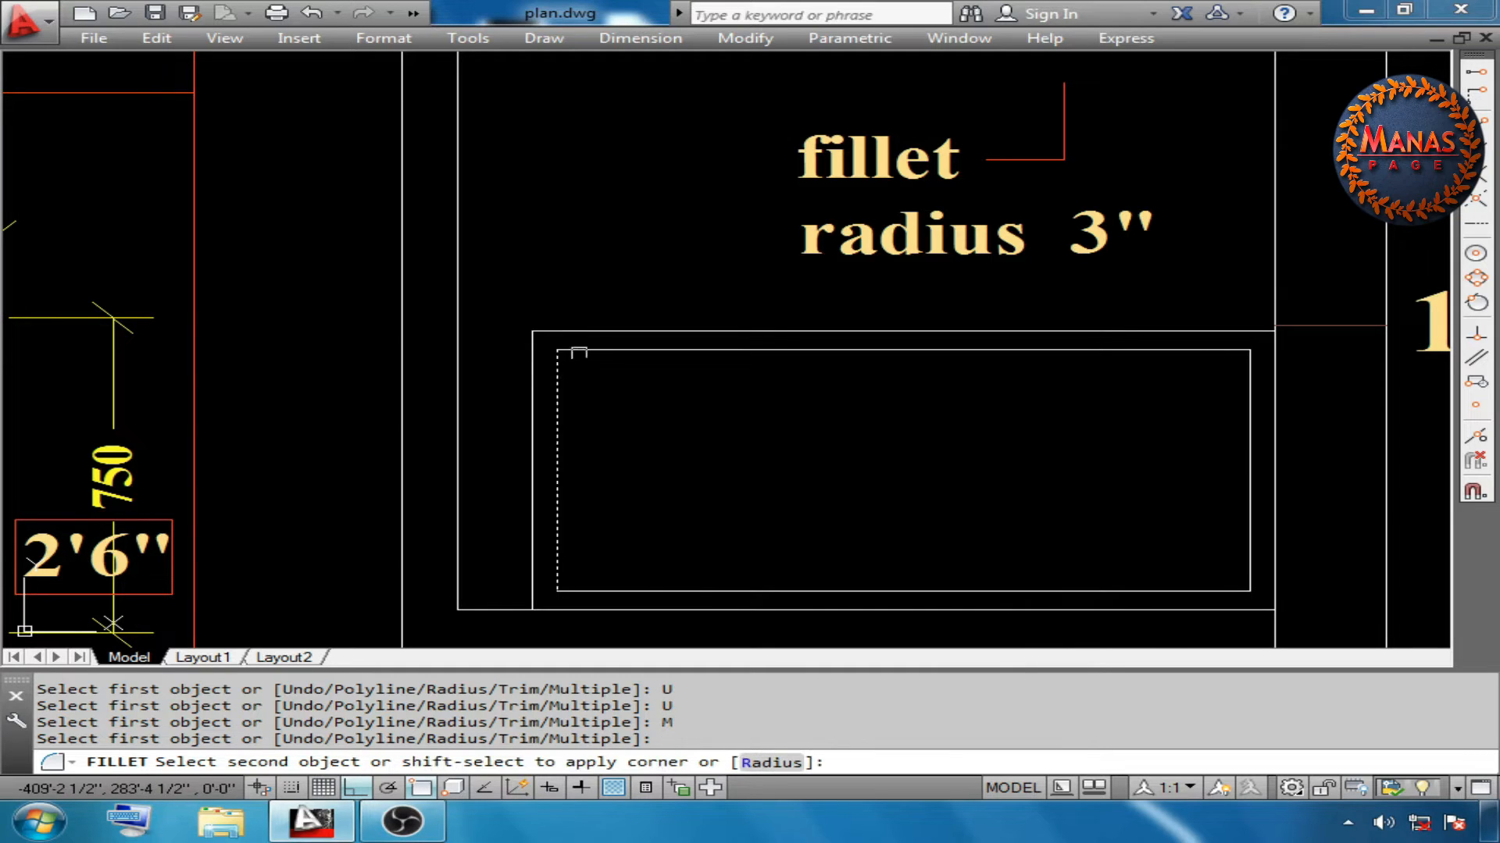
{"action": "left_click", "coordinate": [595, 346]}
{"action": "left_click", "coordinate": [1216, 351]}
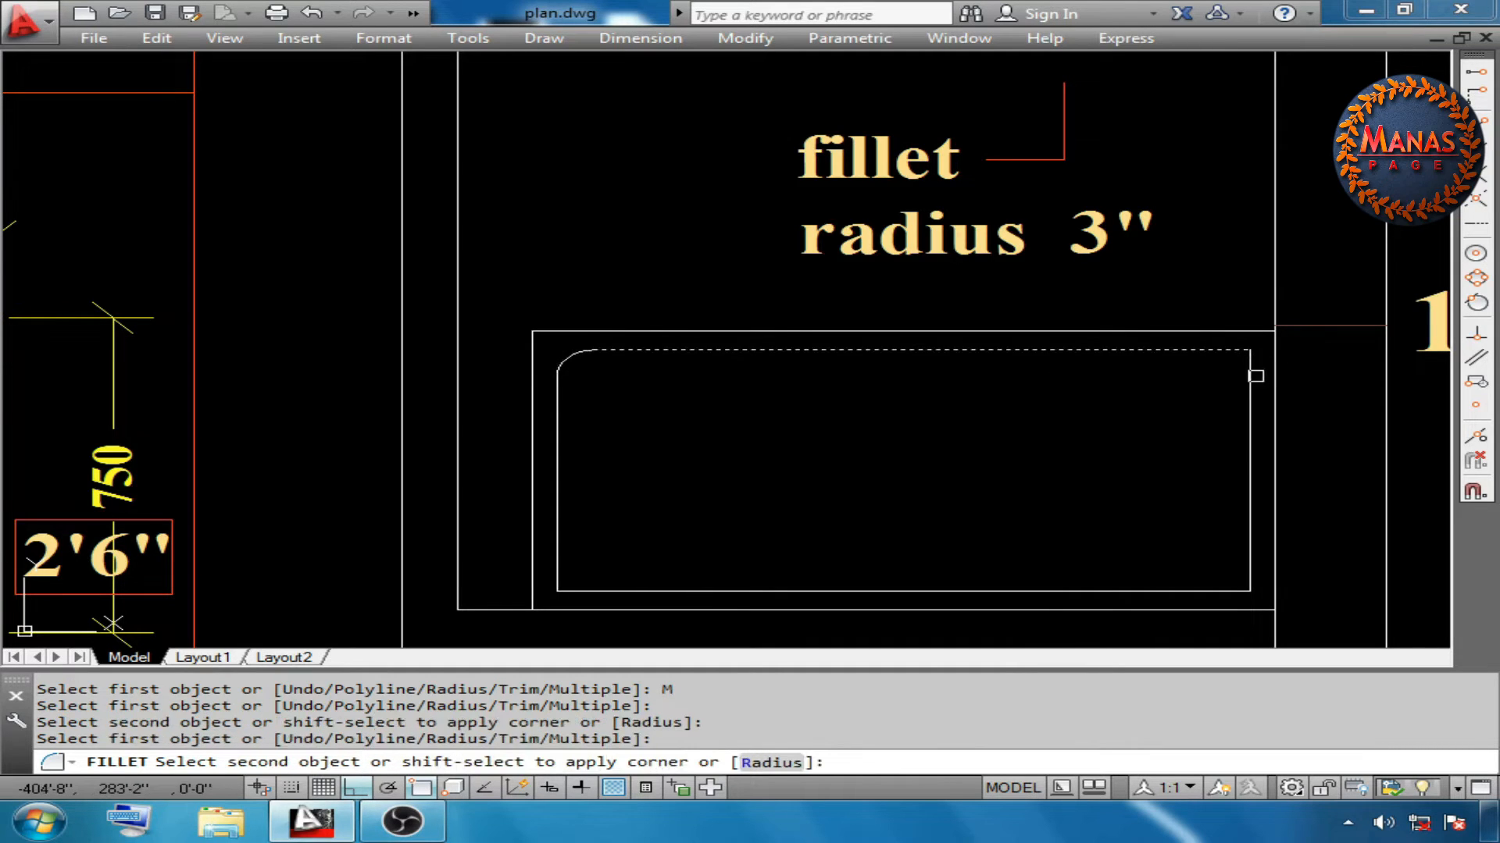
{"action": "left_click", "coordinate": [1248, 376]}
{"action": "left_click", "coordinate": [1203, 591]}
{"action": "left_click", "coordinate": [1250, 566]}
{"action": "left_click", "coordinate": [557, 543]}
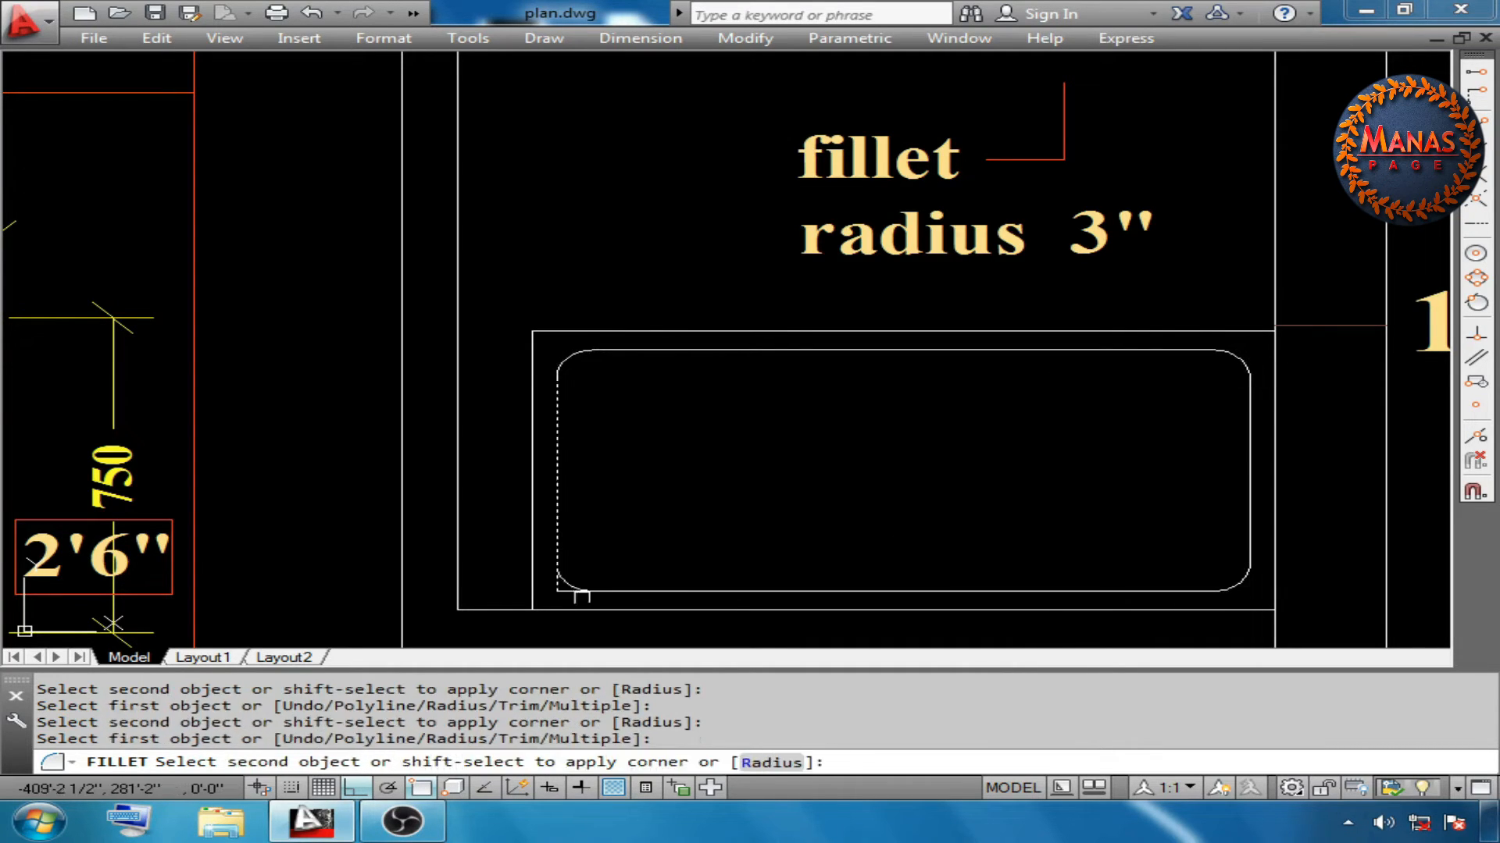
{"action": "left_click", "coordinate": [578, 592]}
{"action": "right_click", "coordinate": [675, 159]}
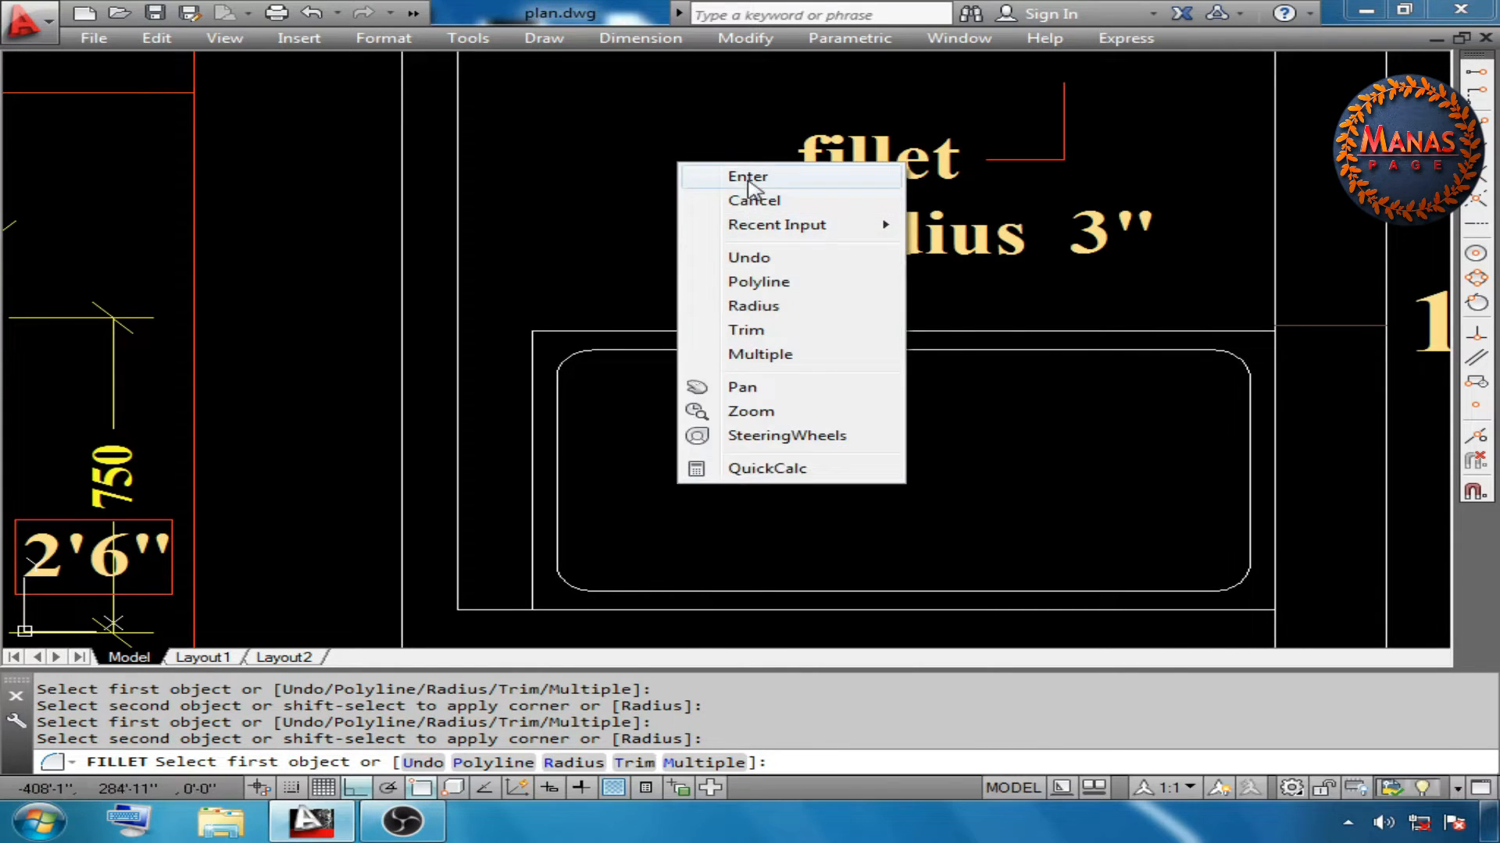
{"action": "left_click", "coordinate": [742, 175]}
{"action": "key", "text": "Escape"}
Extend the bathtub's upper outline line to the toilet's inner wall line on the bedroom side
{"action": "middle_click_drag", "start_coordinate": [652, 345], "coordinate": [711, 352]}
{"action": "left_click", "coordinate": [591, 415]}
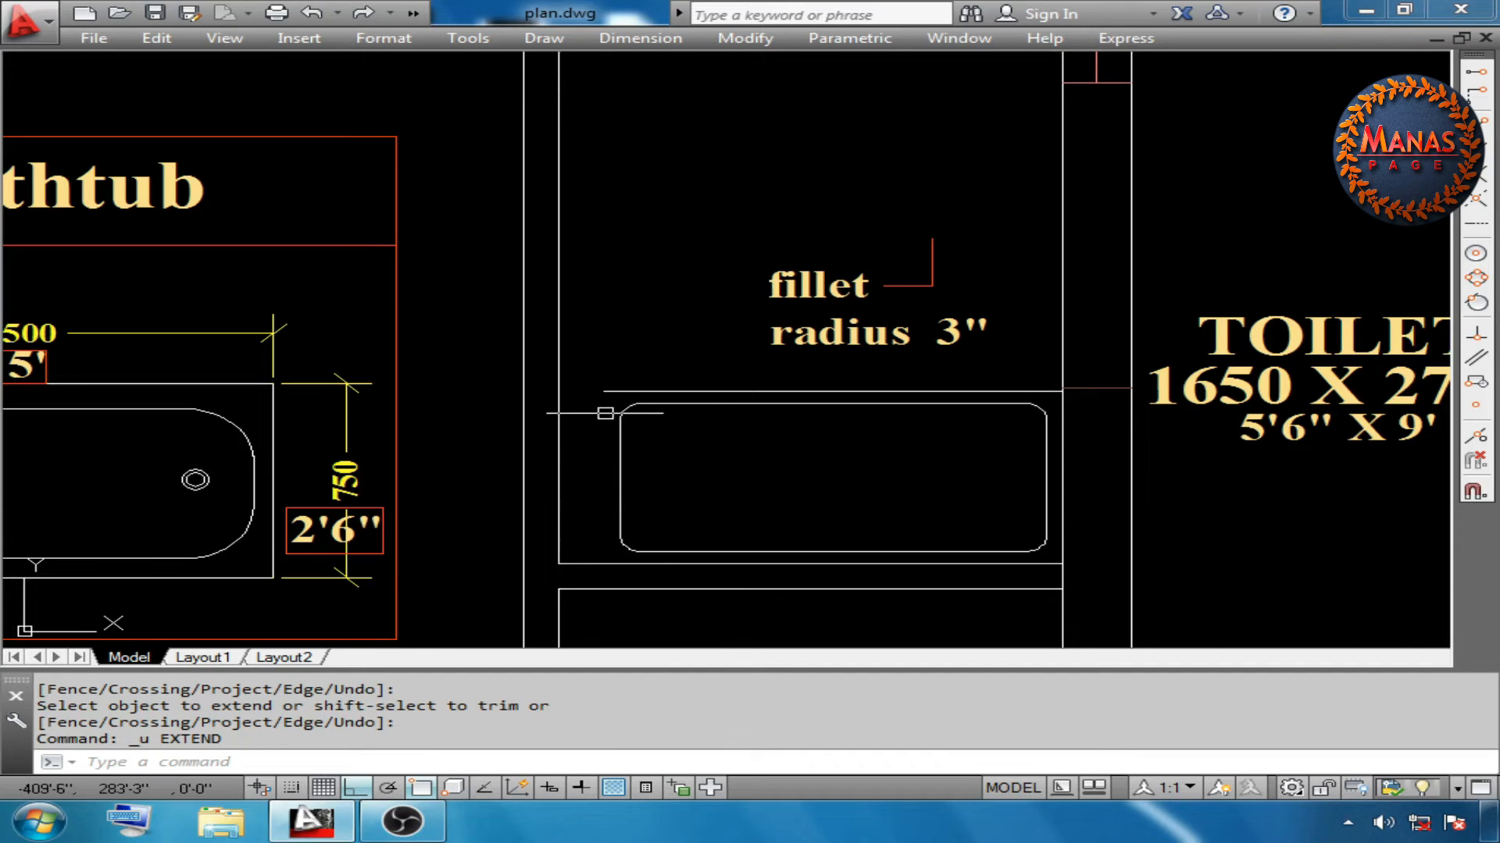
{"action": "type", "text": "Ez"}
{"action": "key", "text": "Return"}
{"action": "key", "text": "Escape"}
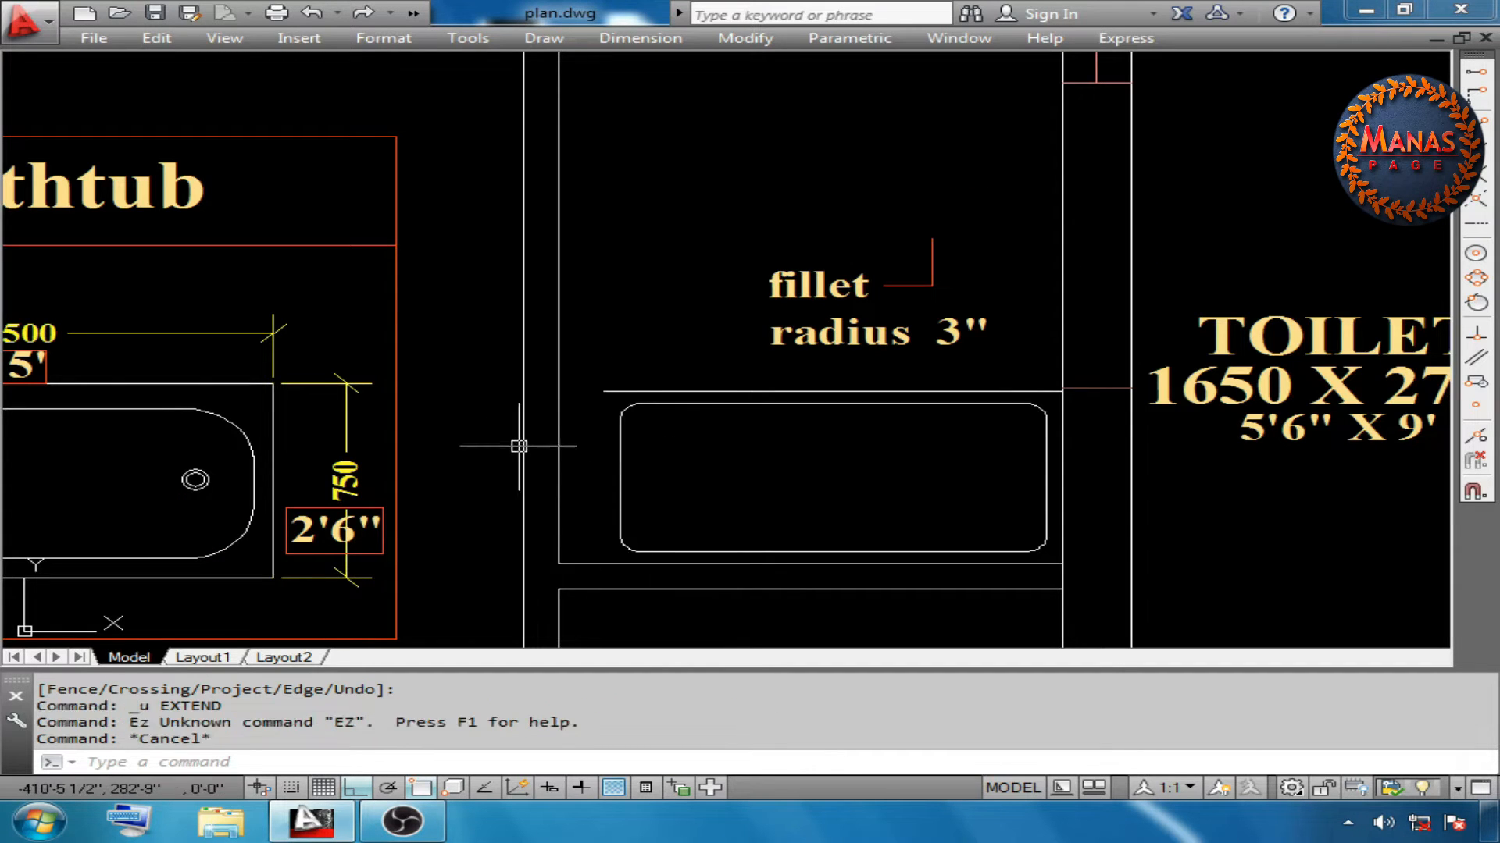
{"action": "type", "text": "ex"}
{"action": "key", "text": "Return"}
{"action": "left_click", "coordinate": [558, 434]}
{"action": "key", "text": "Return"}
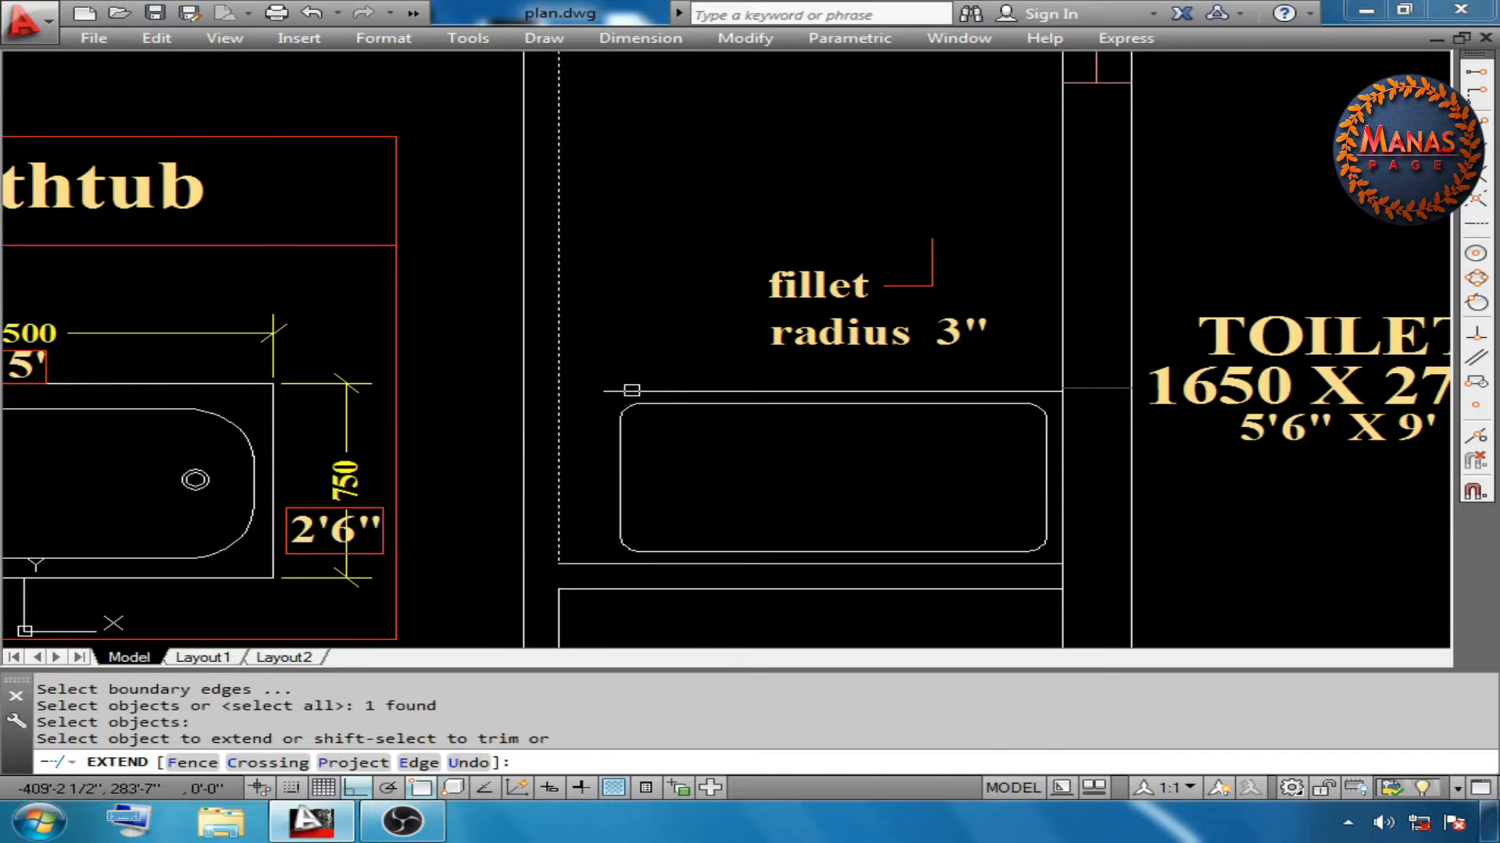
{"action": "left_click", "coordinate": [629, 391]}
{"action": "right_click", "coordinate": [649, 337]}
{"action": "left_click", "coordinate": [710, 349]}
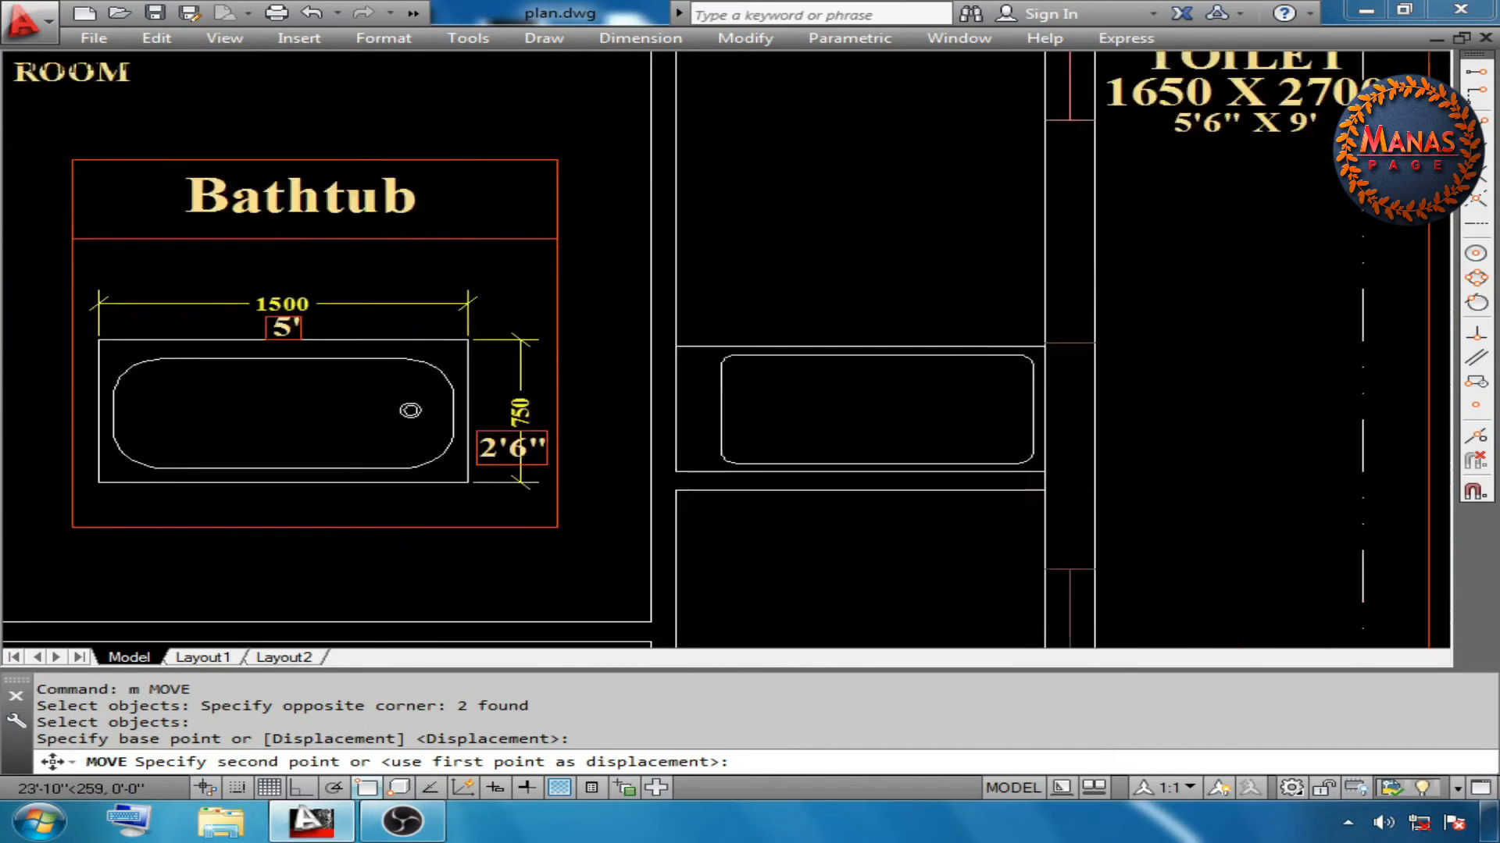
Place the WM wall mixer symbol on the toilet's outer-side wall, centred on the end of the bathtub
{"action": "scroll", "coordinate": [1054, 375], "scroll_direction": "up", "scroll_amount": 3}
{"action": "left_click", "coordinate": [1014, 435]}
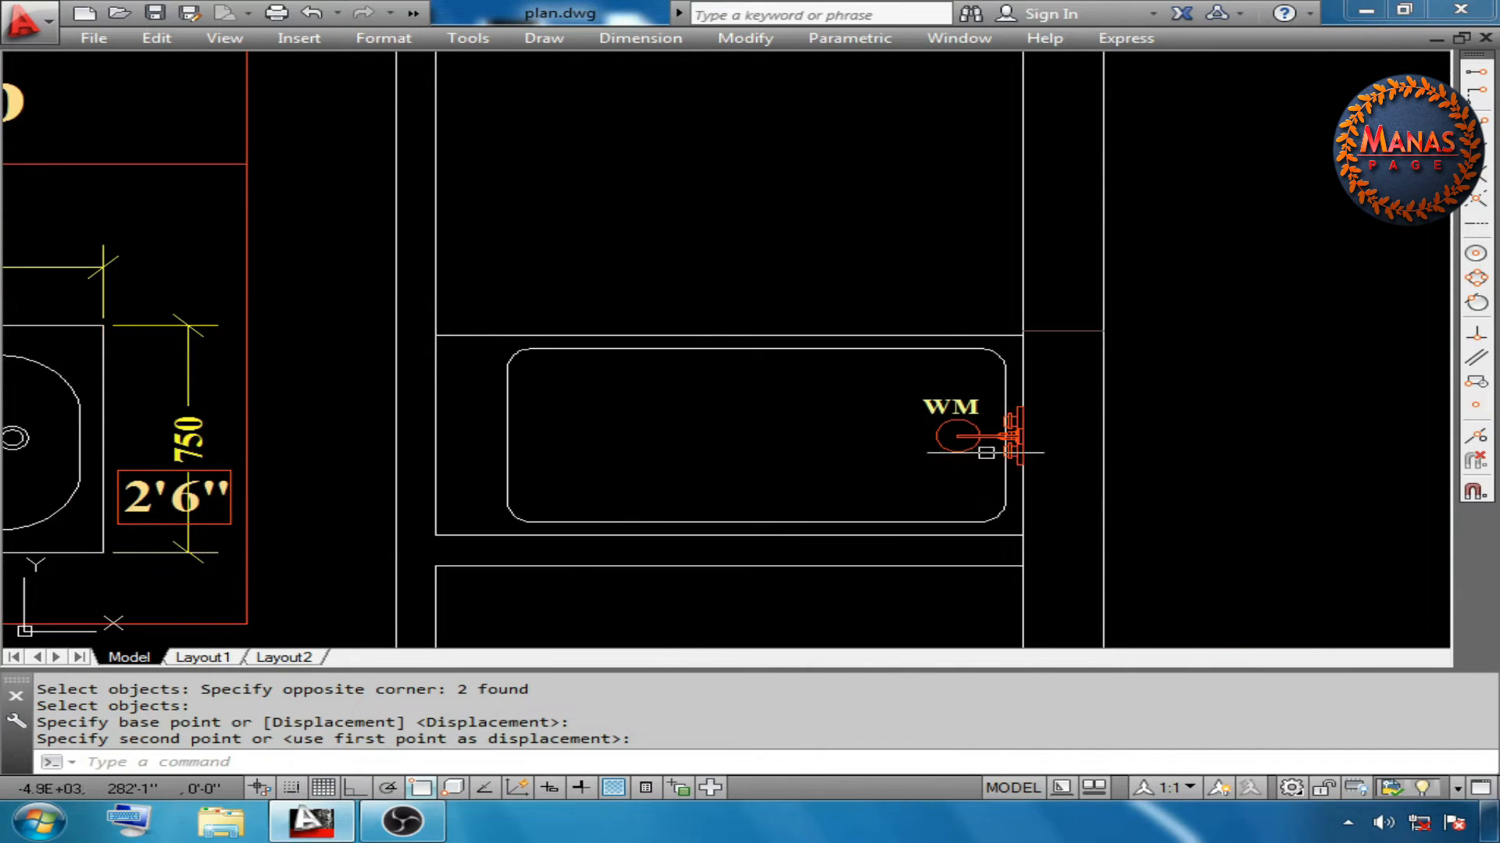
{"action": "key", "text": "Escape"}
{"action": "key", "text": "Escape"}
Move the drain circles from the reference bathtub into the new tub, near the end opposite the wall mixer
{"action": "scroll", "coordinate": [448, 416], "scroll_direction": "down", "scroll_amount": 5}
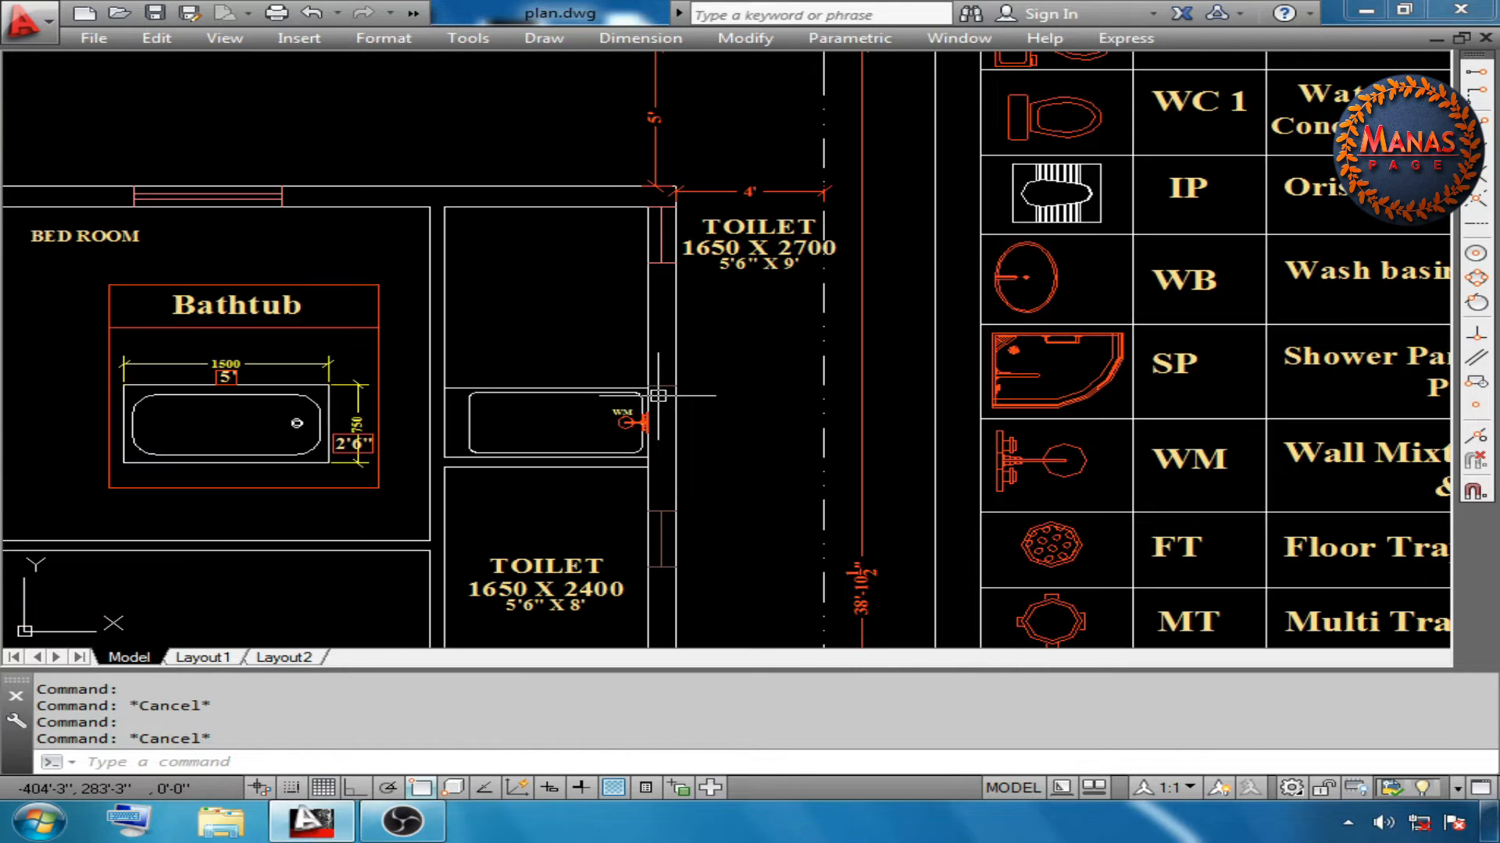
{"action": "scroll", "coordinate": [657, 395], "scroll_direction": "down", "scroll_amount": 3}
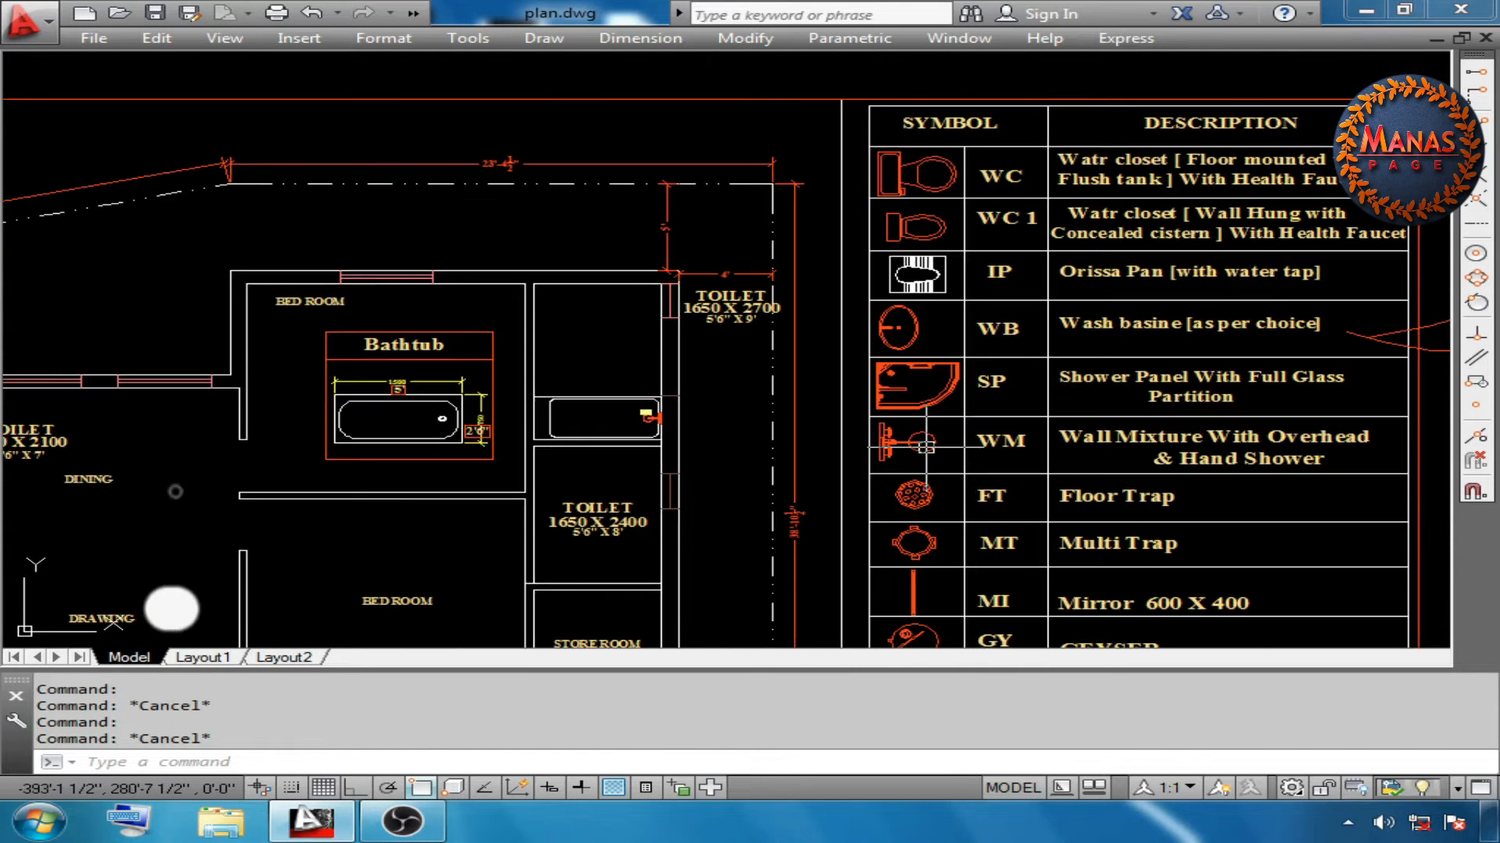
{"action": "scroll", "coordinate": [973, 456], "scroll_direction": "up", "scroll_amount": 2}
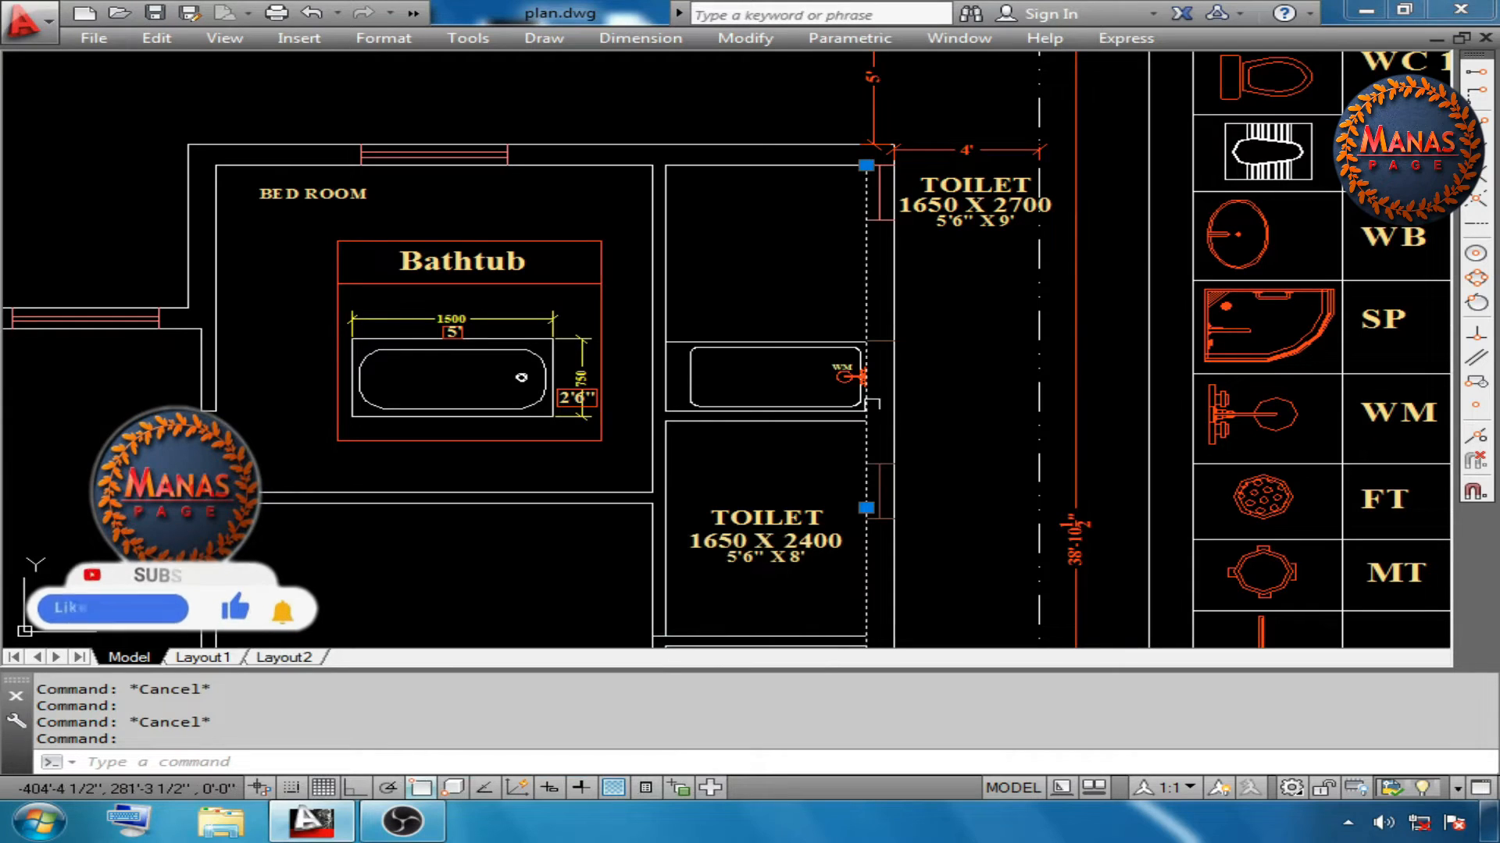
{"action": "left_click", "coordinate": [837, 378]}
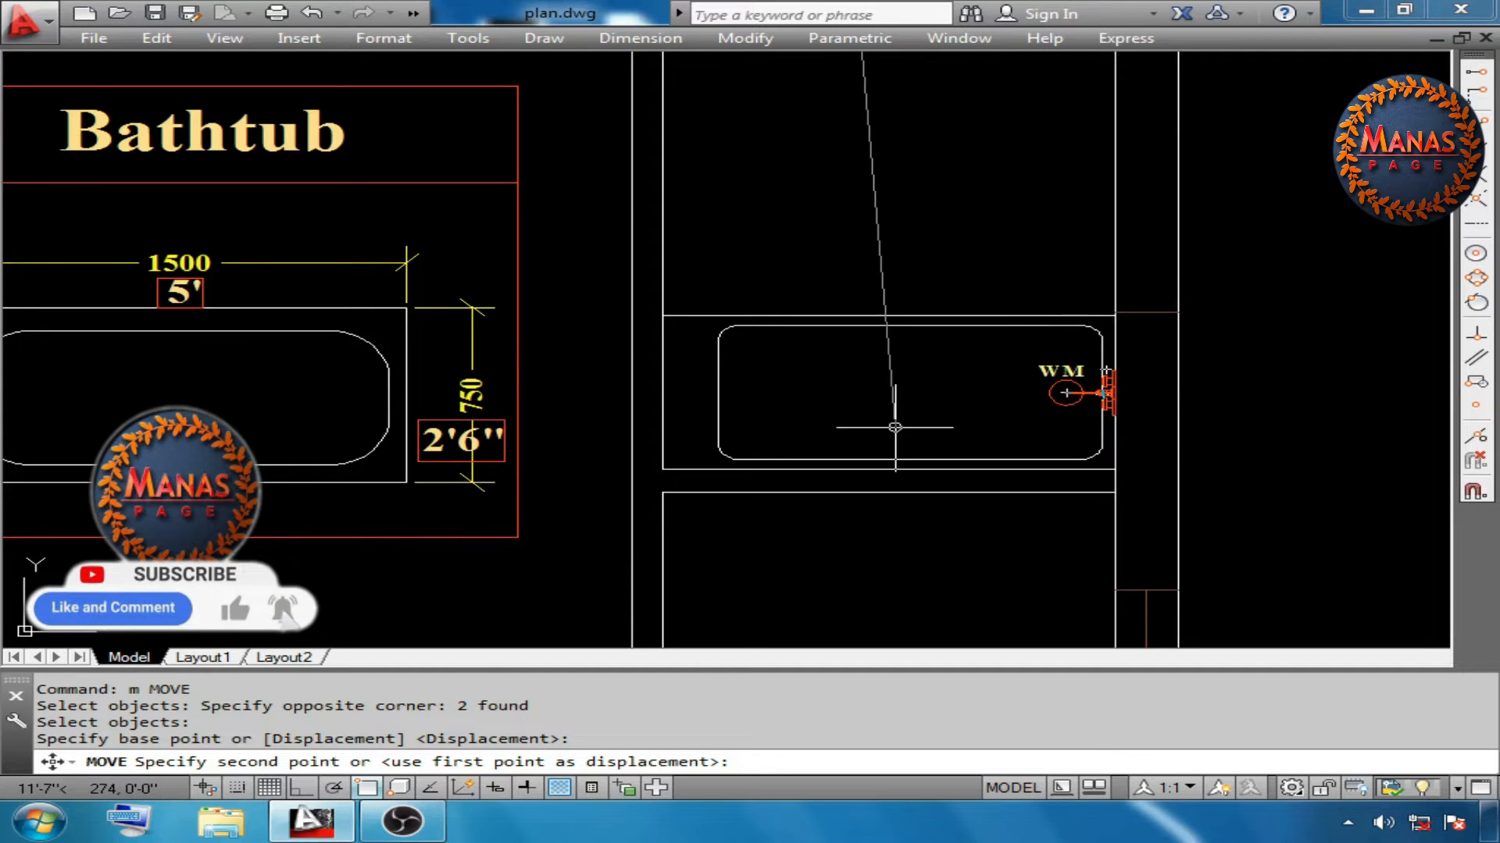
{"action": "left_click", "coordinate": [759, 396]}
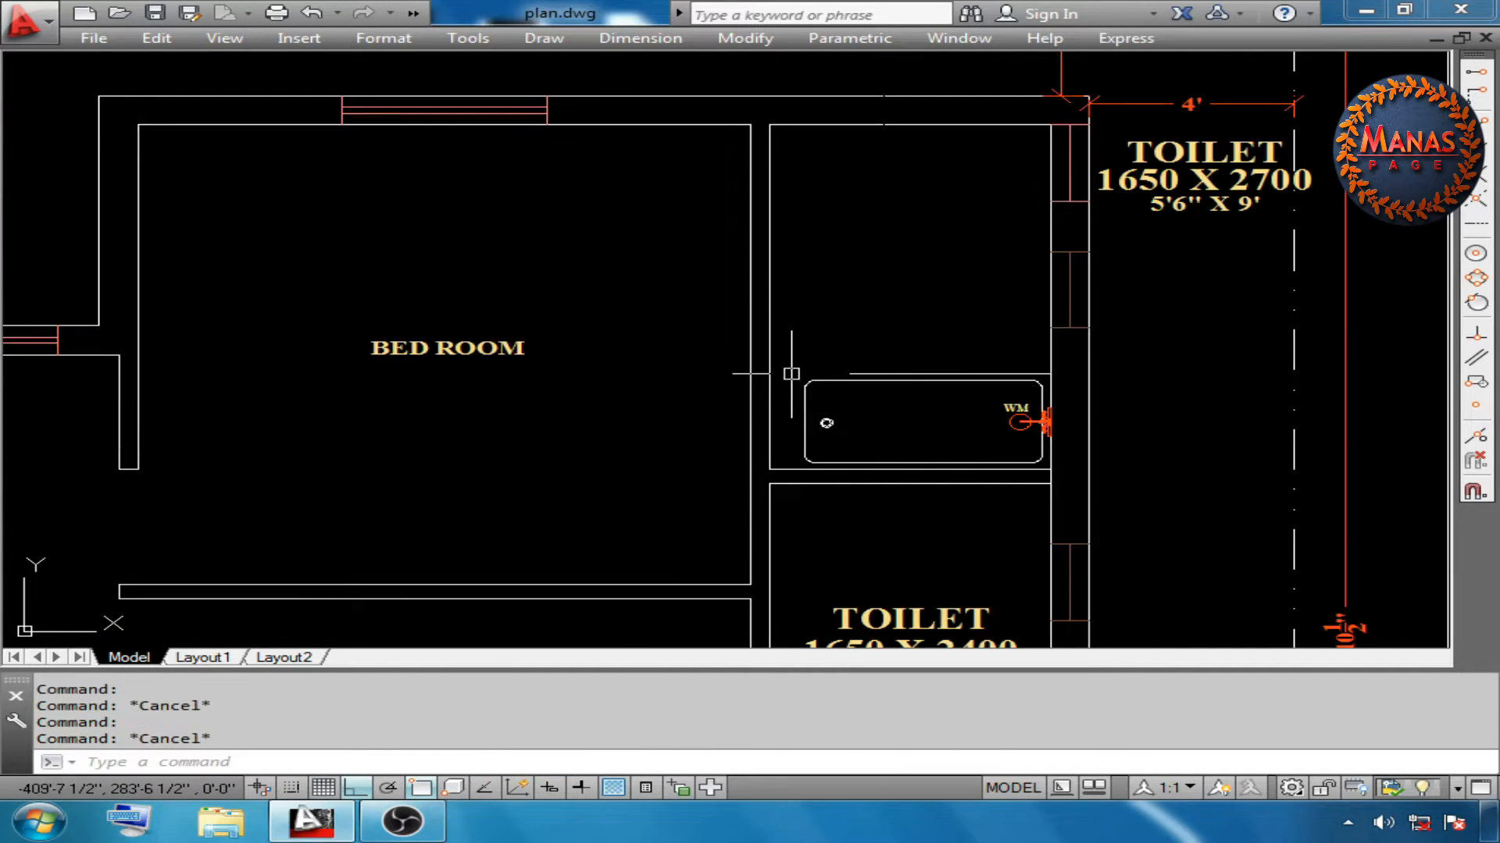
Offset the bathtub's upper line 2'6" upward inside the toilet to mark the door opening
{"action": "left_click", "coordinate": [790, 373]}
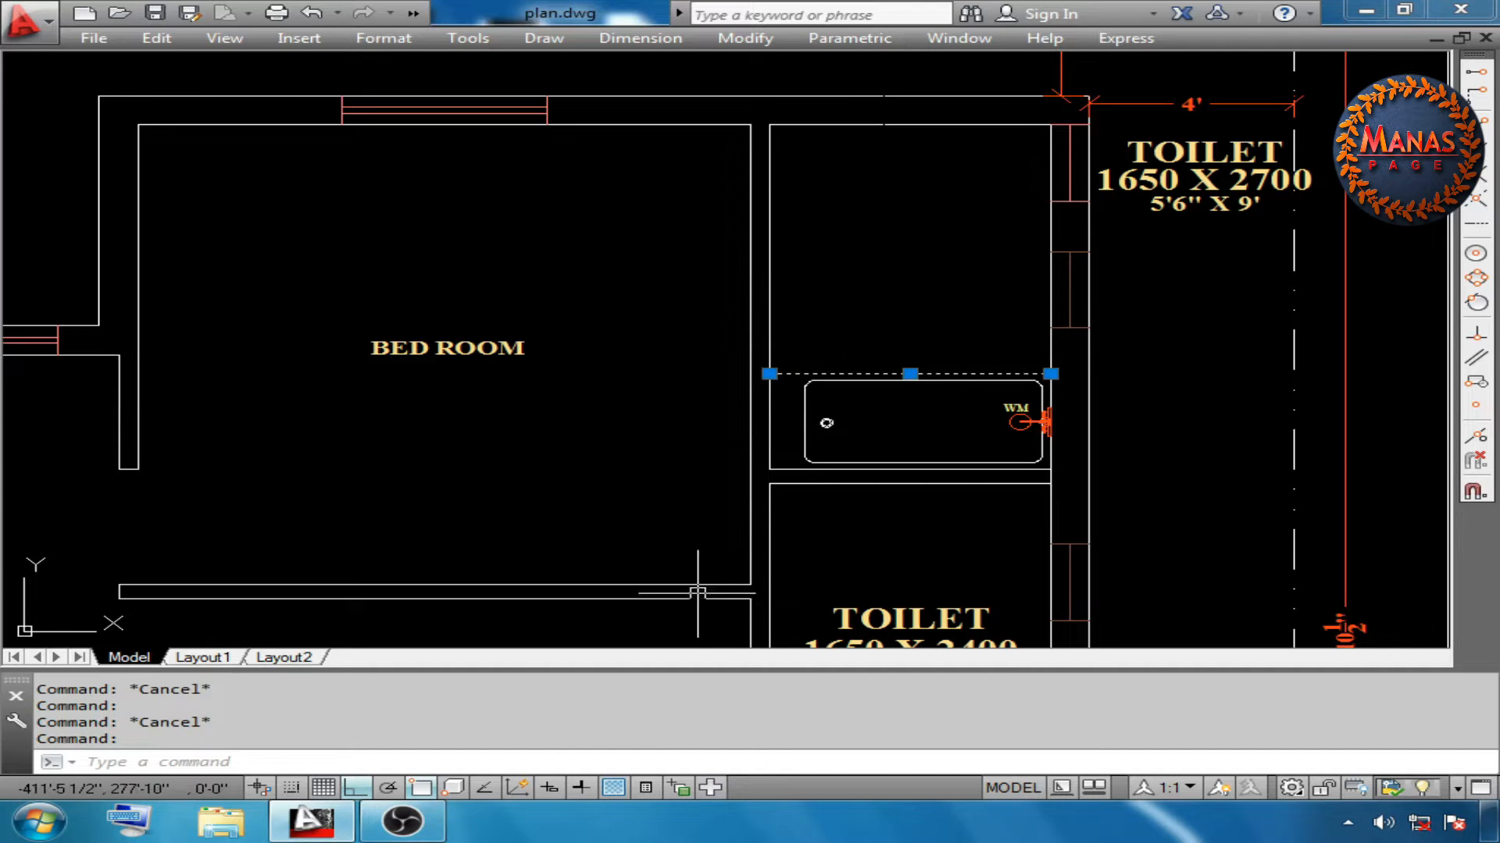
{"action": "type", "text": "o"}
{"action": "key", "text": "Return"}
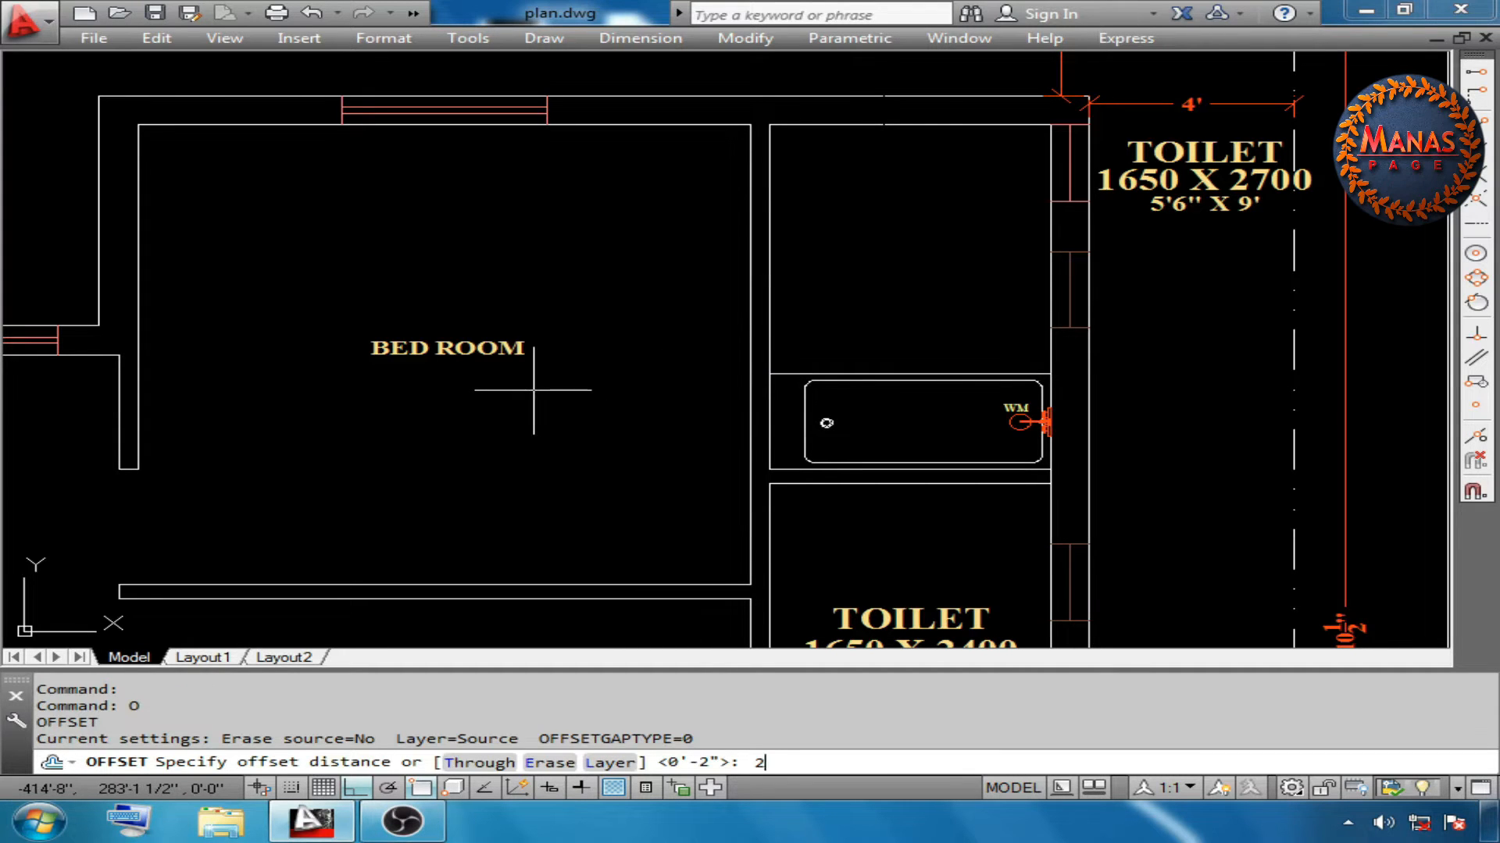
{"action": "key", "text": "Return"}
{"action": "right_click", "coordinate": [653, 228]}
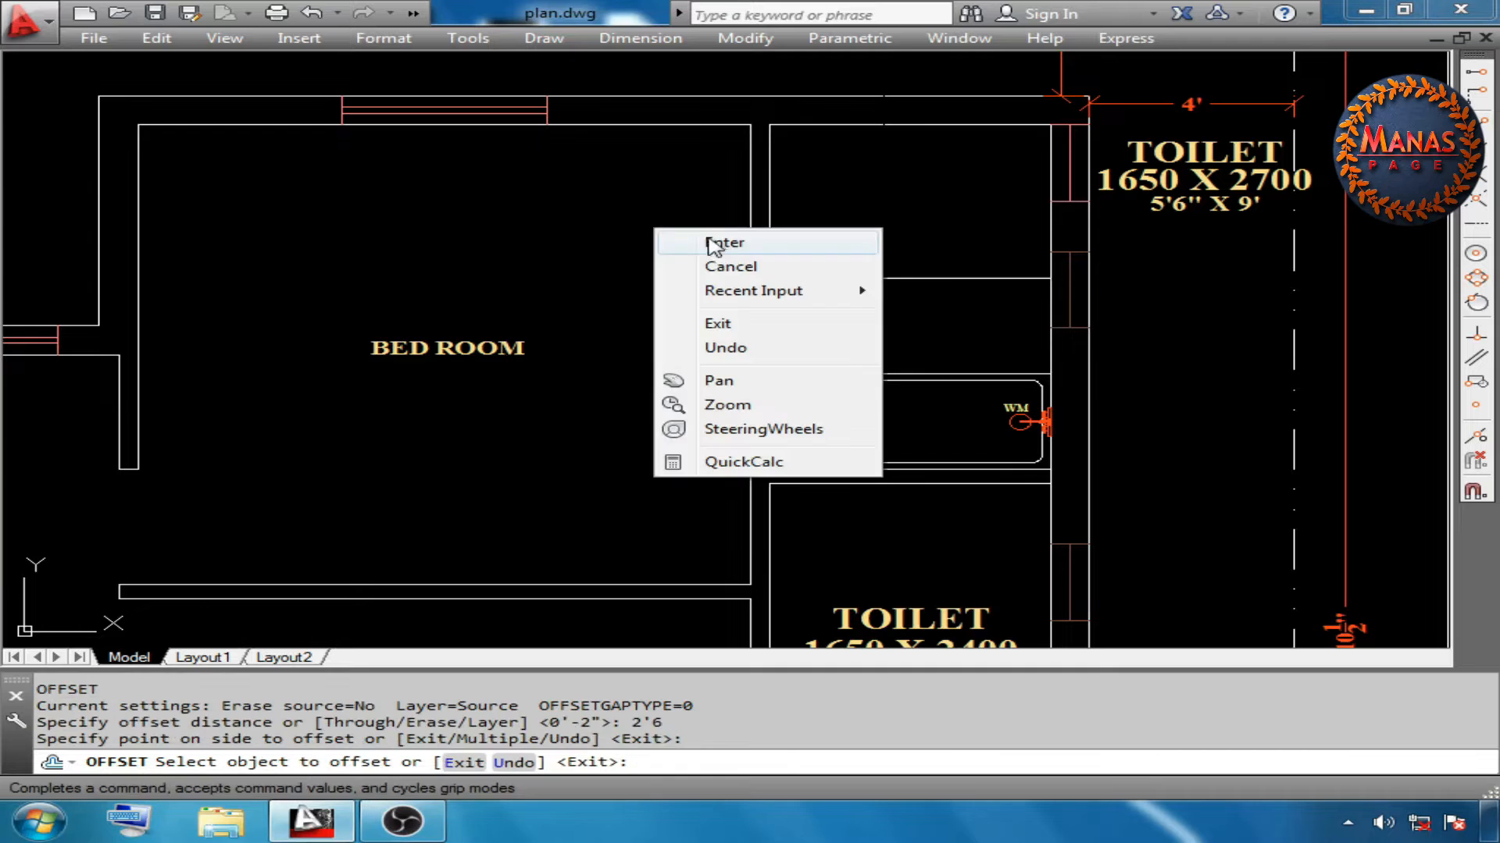
{"action": "left_click", "coordinate": [724, 253]}
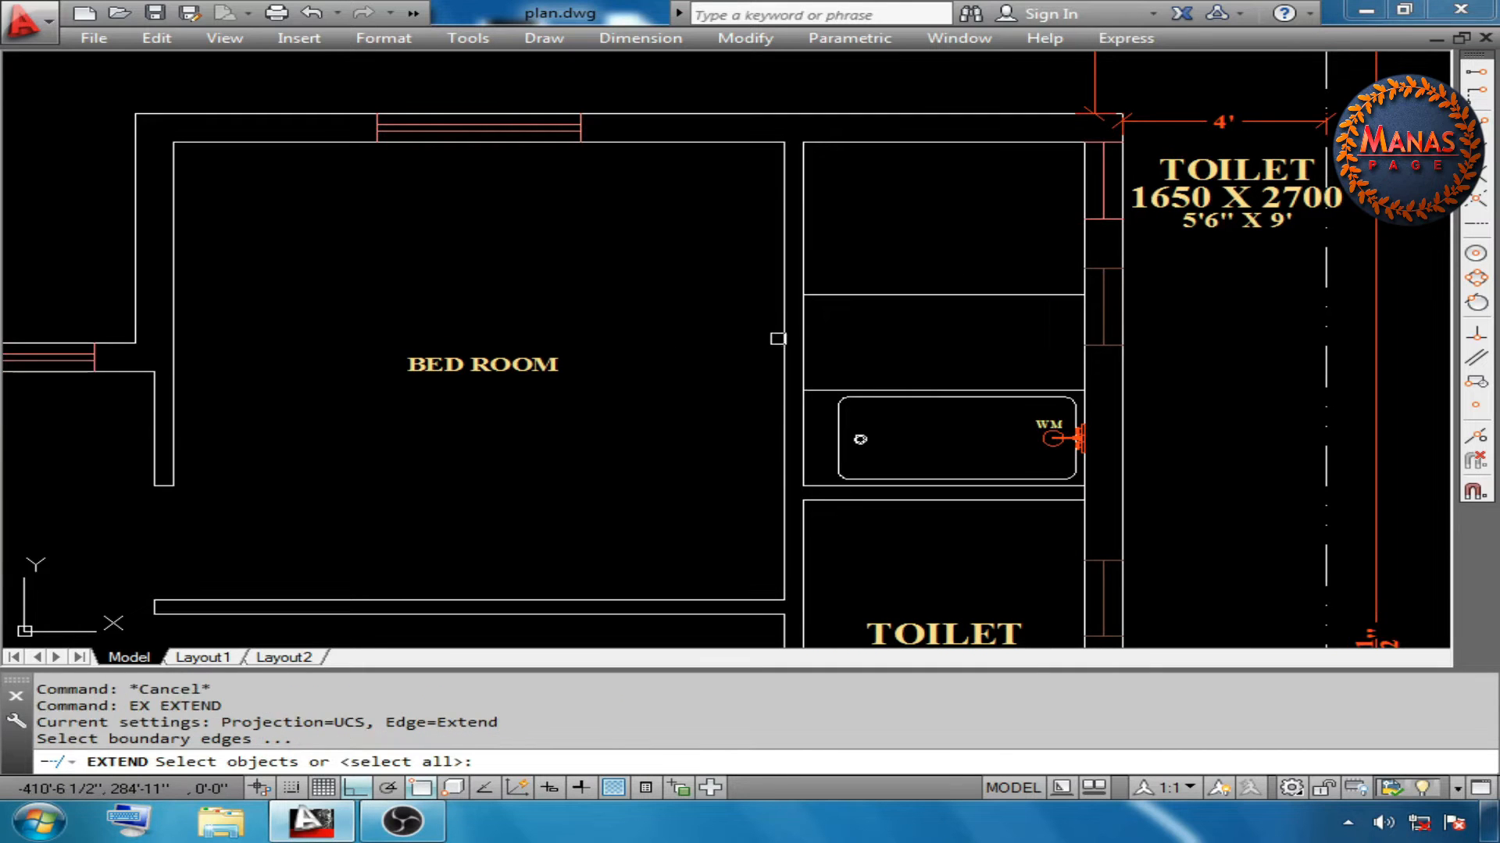
Extend the bathtub's upper line and the line offset above it across the partition to the bedroom's inner wall line
{"action": "left_click", "coordinate": [784, 328]}
{"action": "key", "text": "Return"}
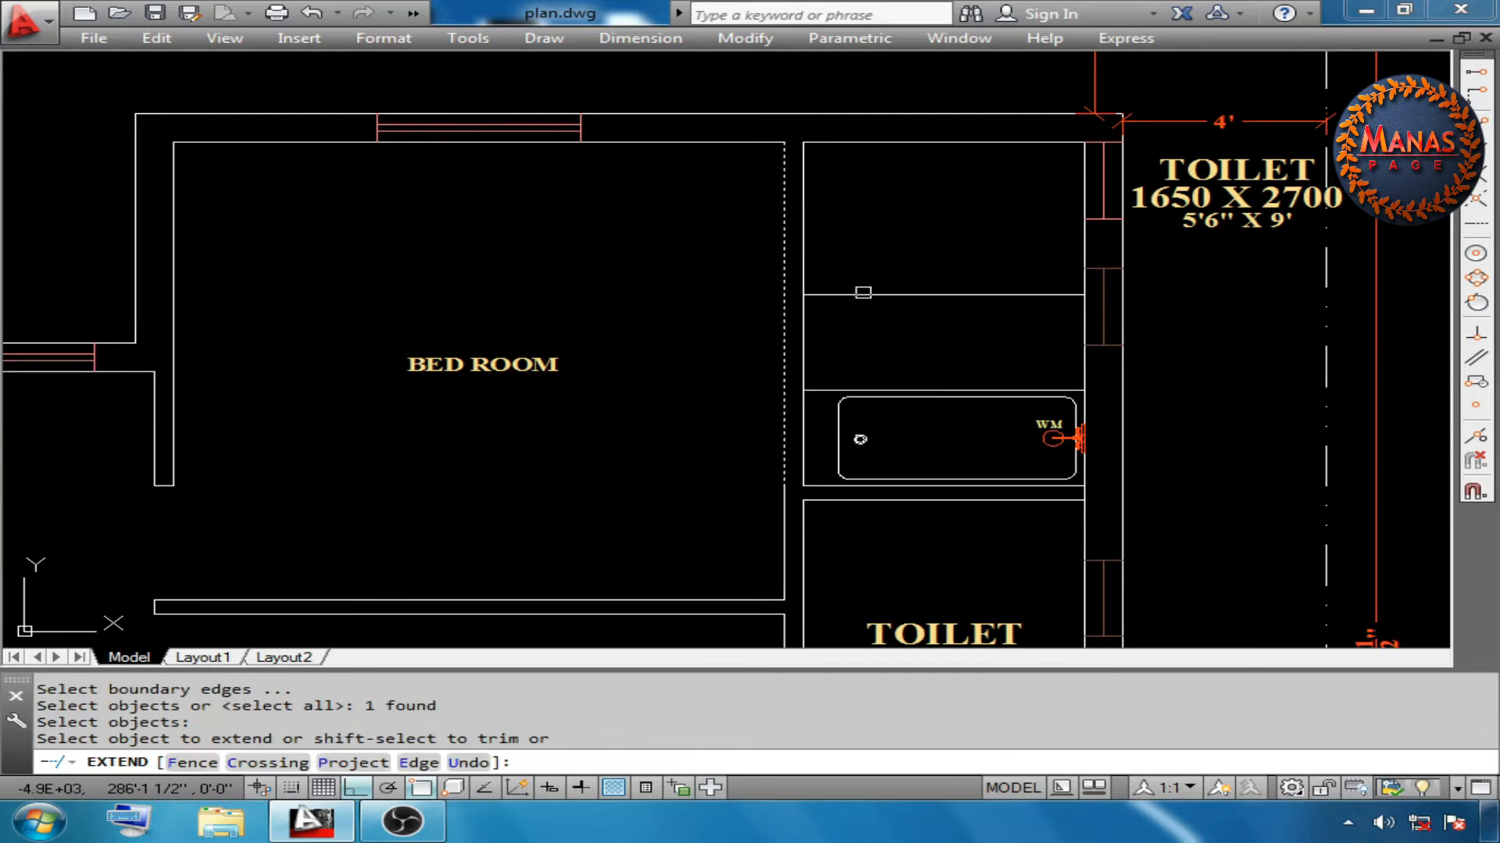
{"action": "left_click", "coordinate": [859, 294]}
{"action": "key", "text": "Escape"}
Trim both partition wall lines between the two extended lines and the upper line inside the toilet, leaving a 2'6" door opening
{"action": "type", "text": "tr"}
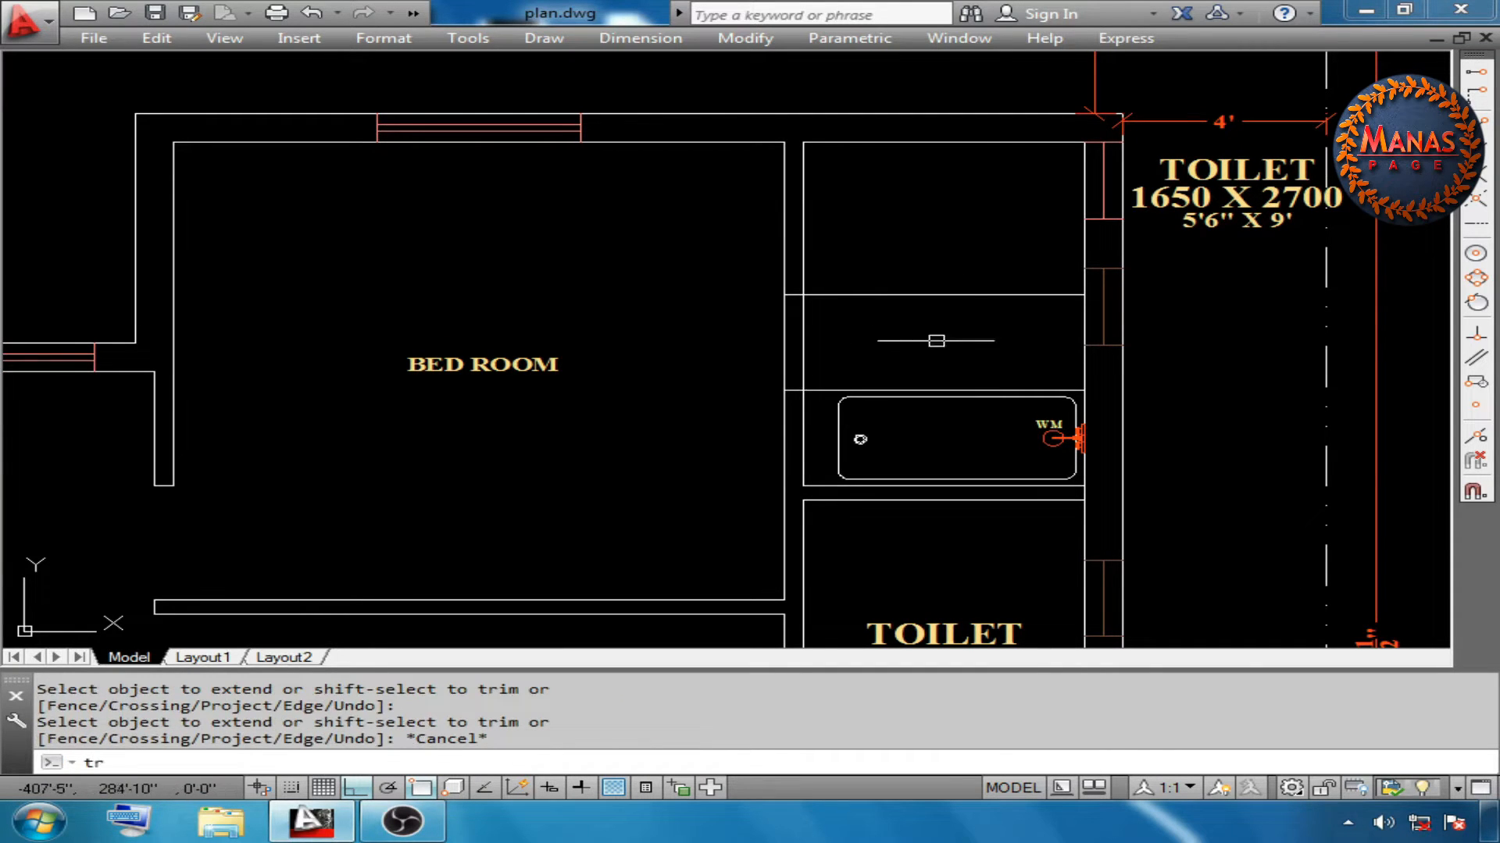
{"action": "key", "text": "Return"}
{"action": "left_click", "coordinate": [809, 263]}
{"action": "left_click", "coordinate": [848, 244]}
{"action": "left_click", "coordinate": [762, 404]}
{"action": "key", "text": "Return"}
{"action": "left_click", "coordinate": [853, 281]}
{"action": "left_click", "coordinate": [841, 316]}
{"action": "left_click", "coordinate": [851, 319]}
{"action": "left_click", "coordinate": [835, 332]}
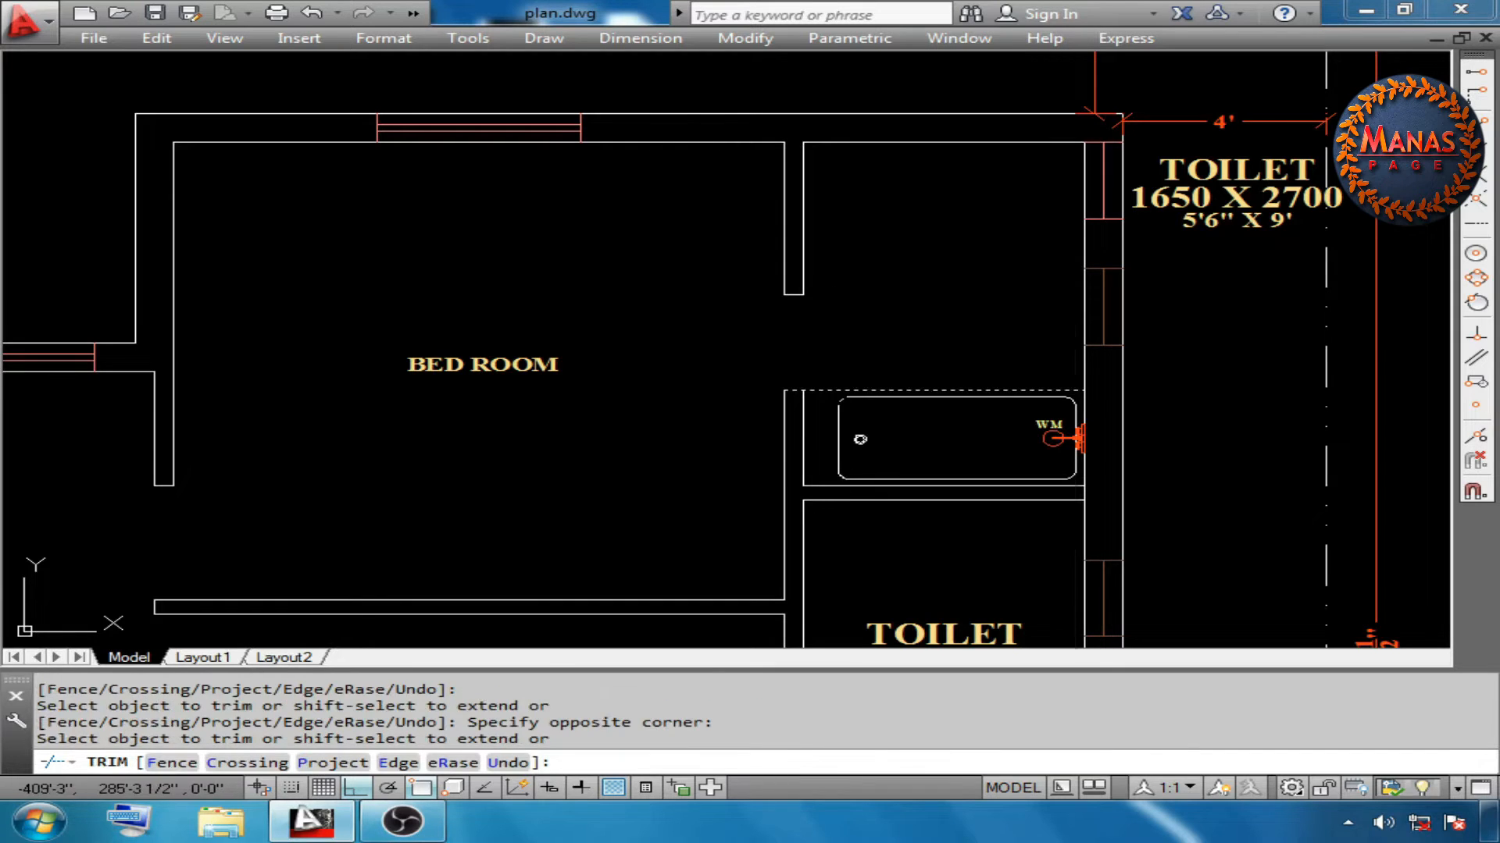
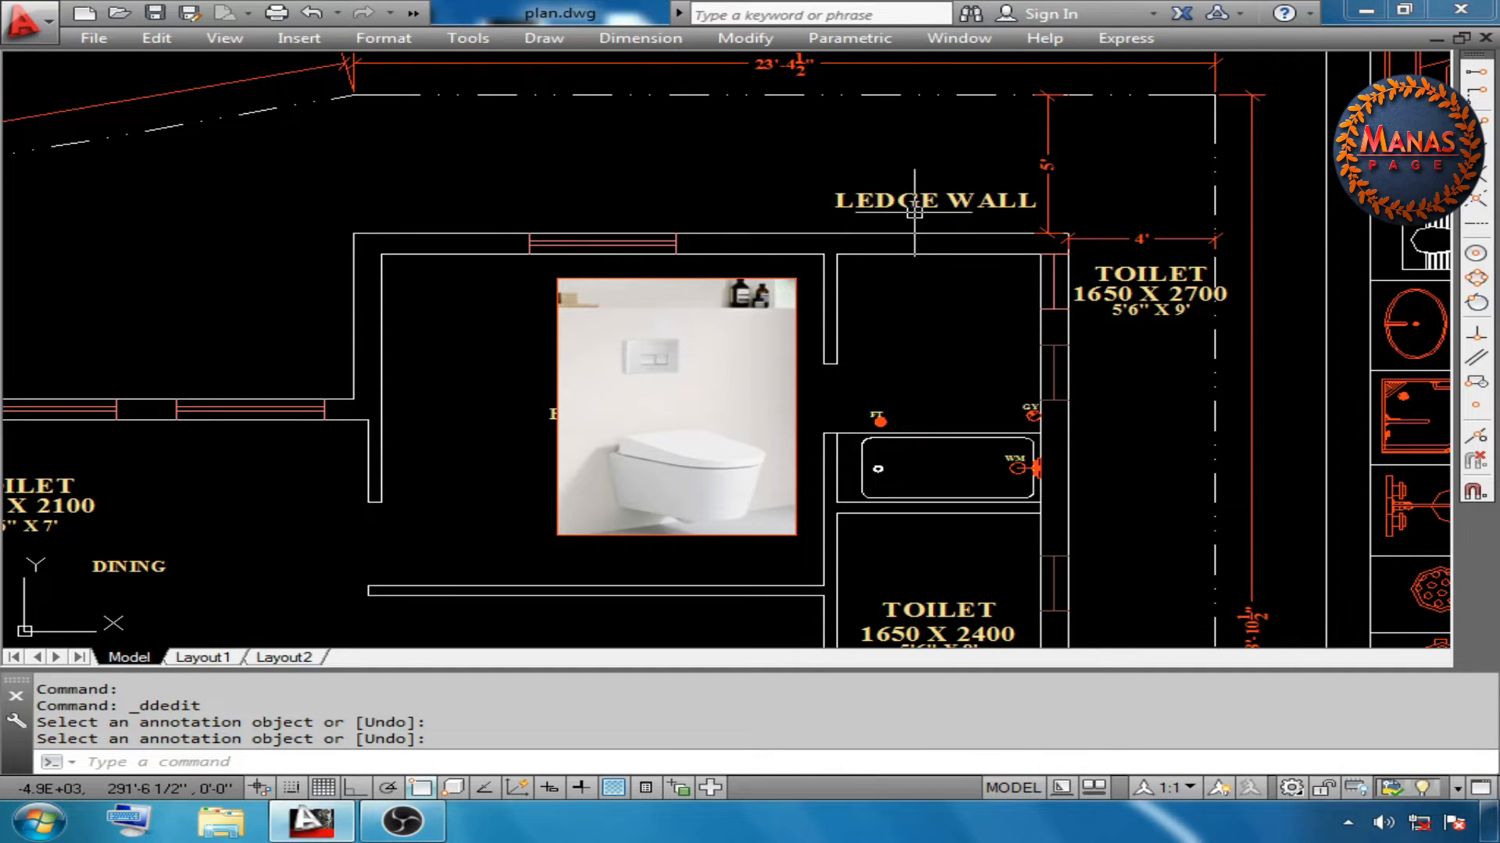
Offset the toilet's upper inner wall line 6" into the room for the ledge wall's thickness
{"action": "key", "text": "Escape"}
{"action": "type", "text": "o"}
{"action": "key", "text": "Return"}
{"action": "type", "text": "6"}
{"action": "key", "text": "Return"}
{"action": "left_click", "coordinate": [969, 254]}
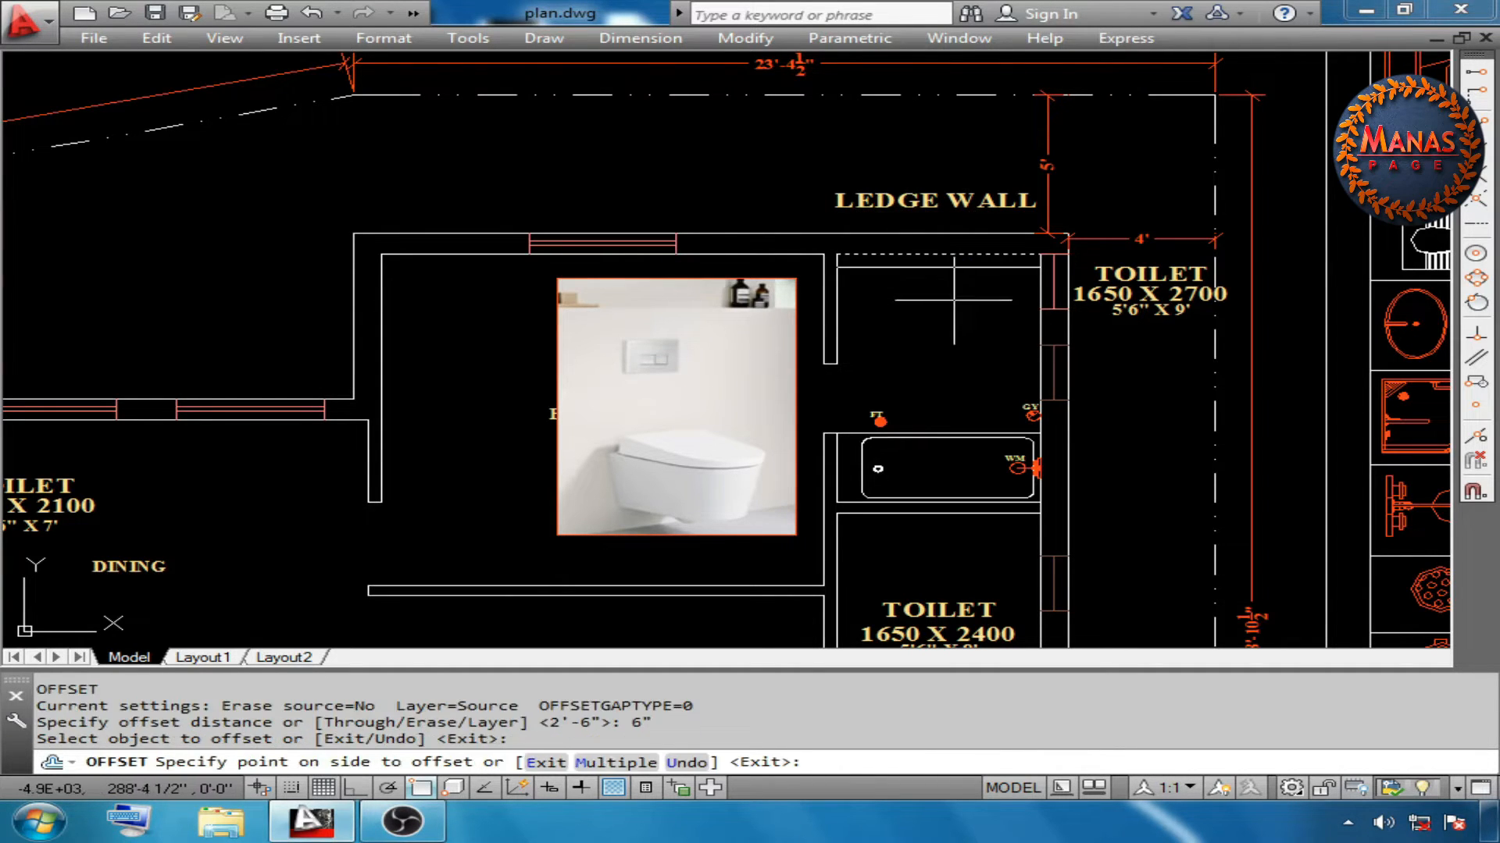
{"action": "right_click", "coordinate": [895, 300]}
{"action": "left_click", "coordinate": [948, 304]}
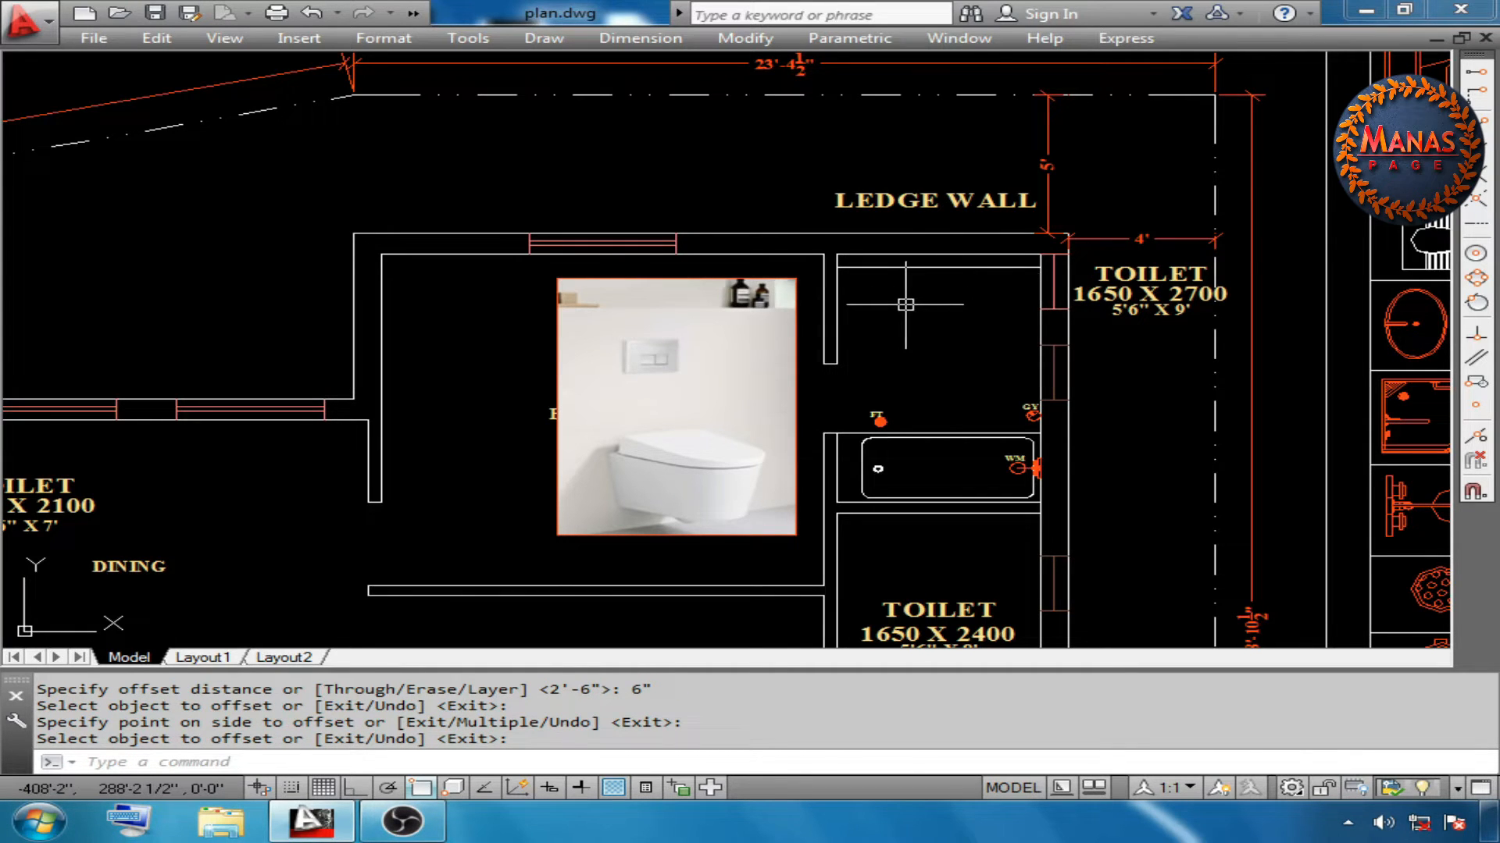
Offset the toilet's outer-side inner wall line 2'6" toward the bedroom for the ledge wall's length
{"action": "type", "text": "o"}
{"action": "key", "text": "Return"}
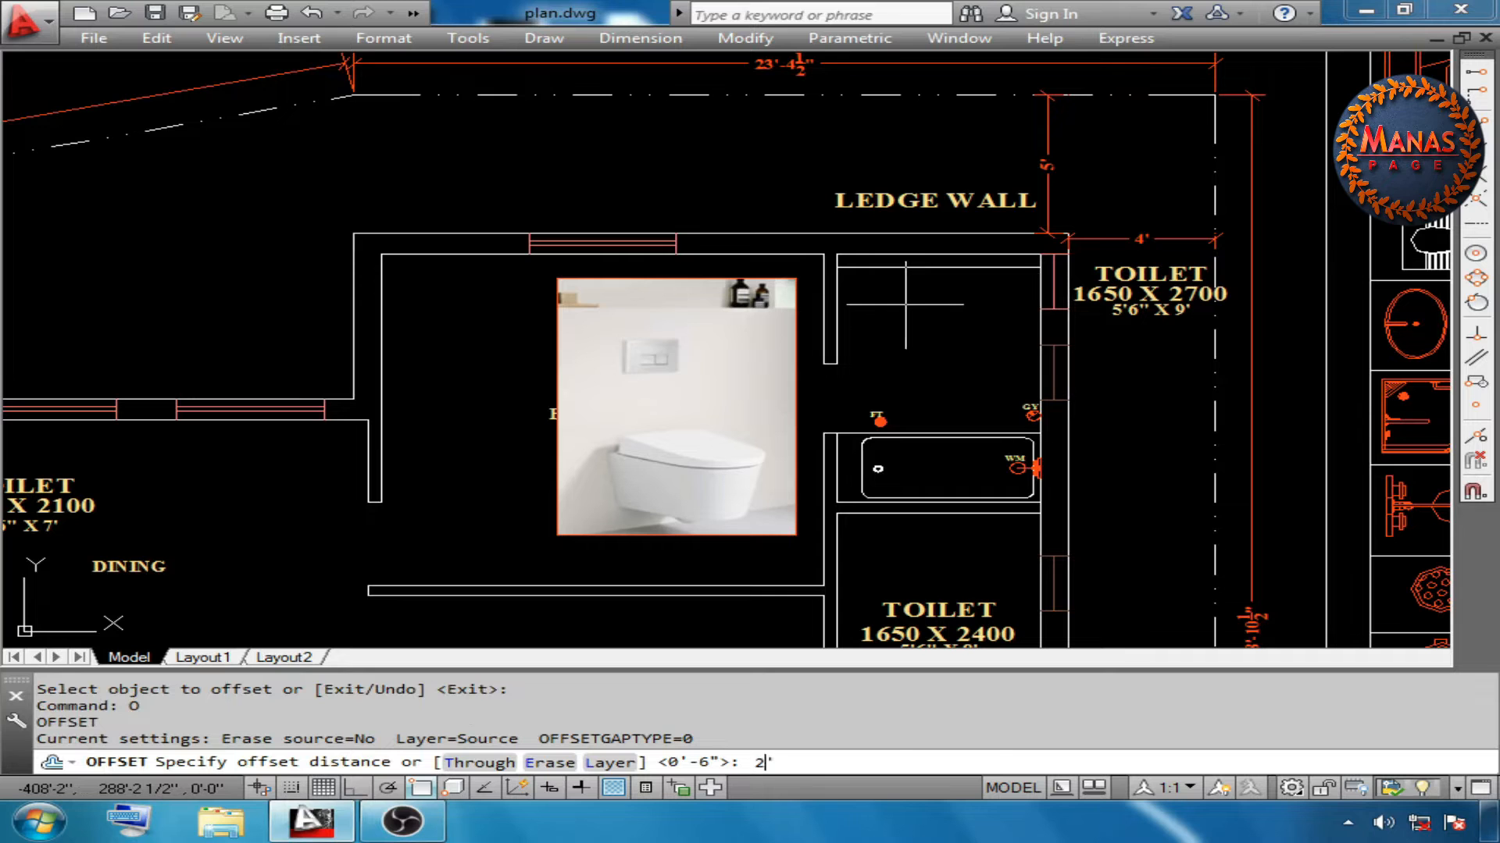
{"action": "type", "text": "2'6"}
{"action": "key", "text": "Return"}
{"action": "left_click", "coordinate": [1042, 334]}
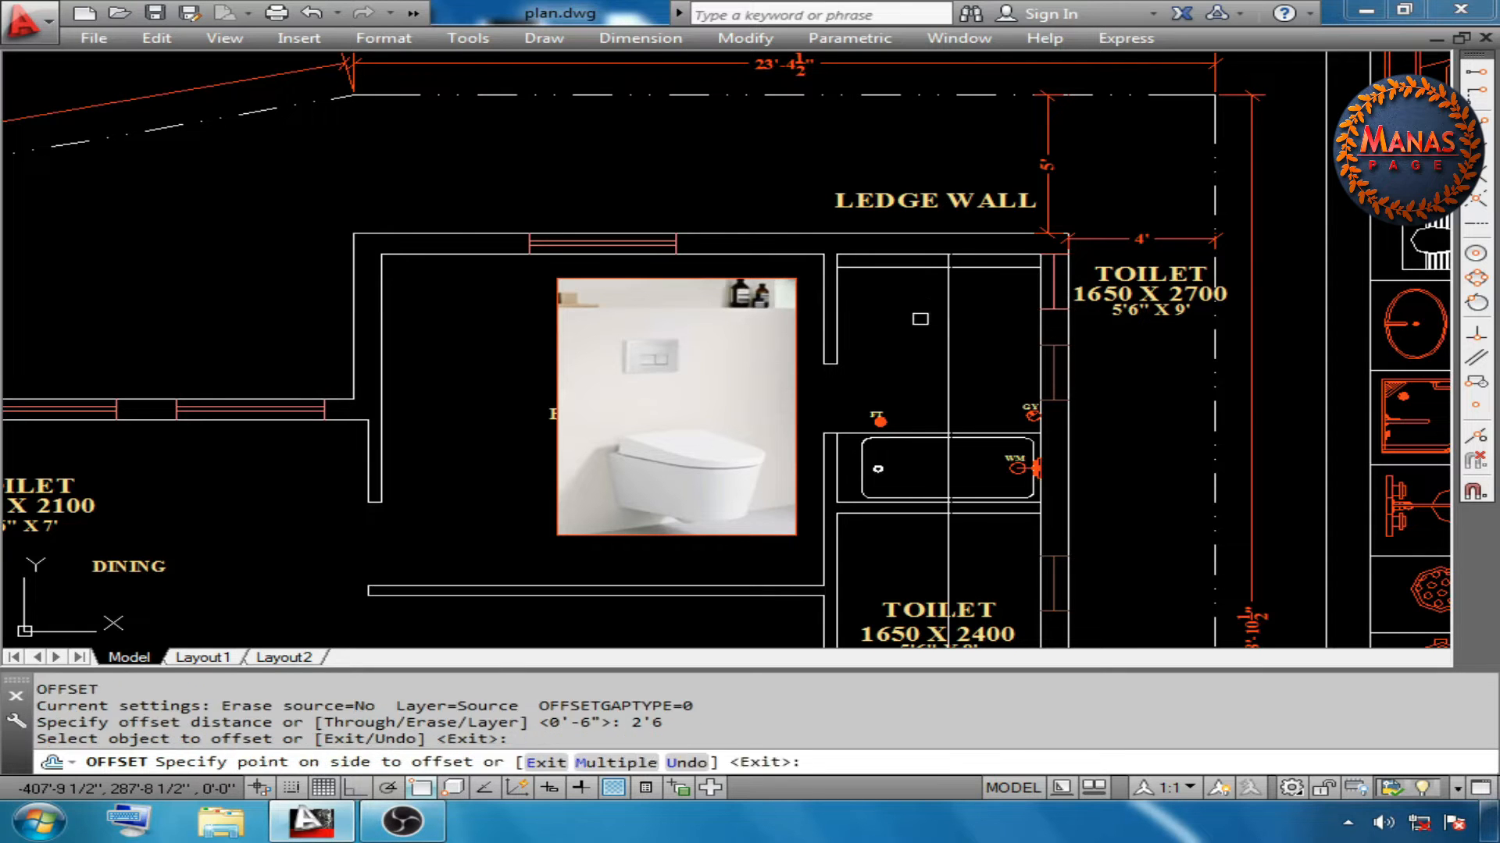
{"action": "left_click", "coordinate": [1029, 336]}
{"action": "right_click", "coordinate": [923, 303]}
{"action": "left_click", "coordinate": [961, 312]}
Trim the two offset lines against each other, leaving the ledge wall outline in the toilet's upper corner
{"action": "type", "text": "TR"}
{"action": "key", "text": "Return"}
{"action": "left_click_drag", "start_coordinate": [898, 253], "coordinate": [974, 312]}
{"action": "key", "text": "Return"}
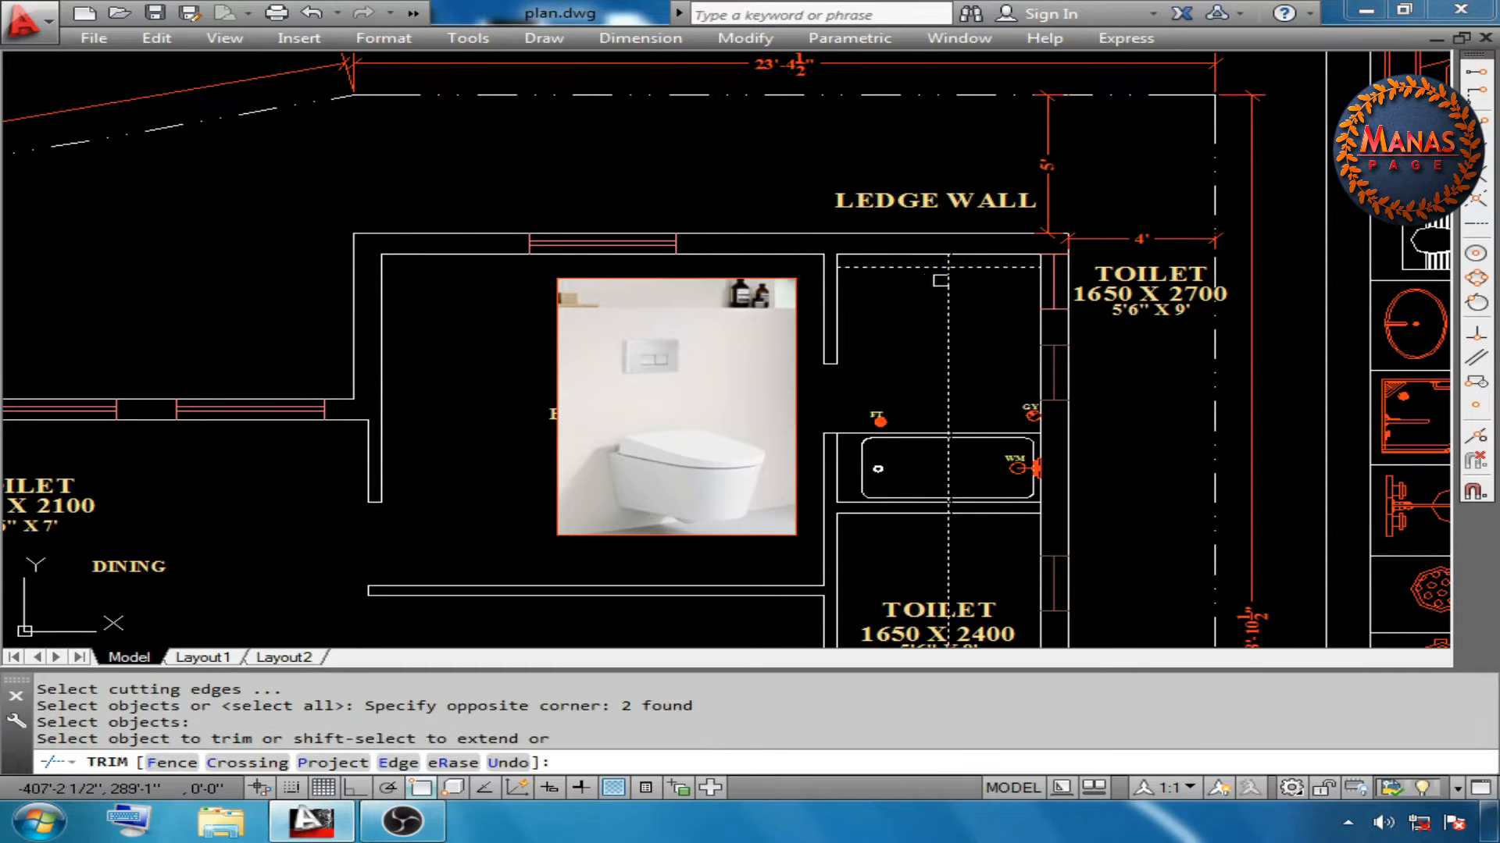
{"action": "left_click", "coordinate": [937, 270]}
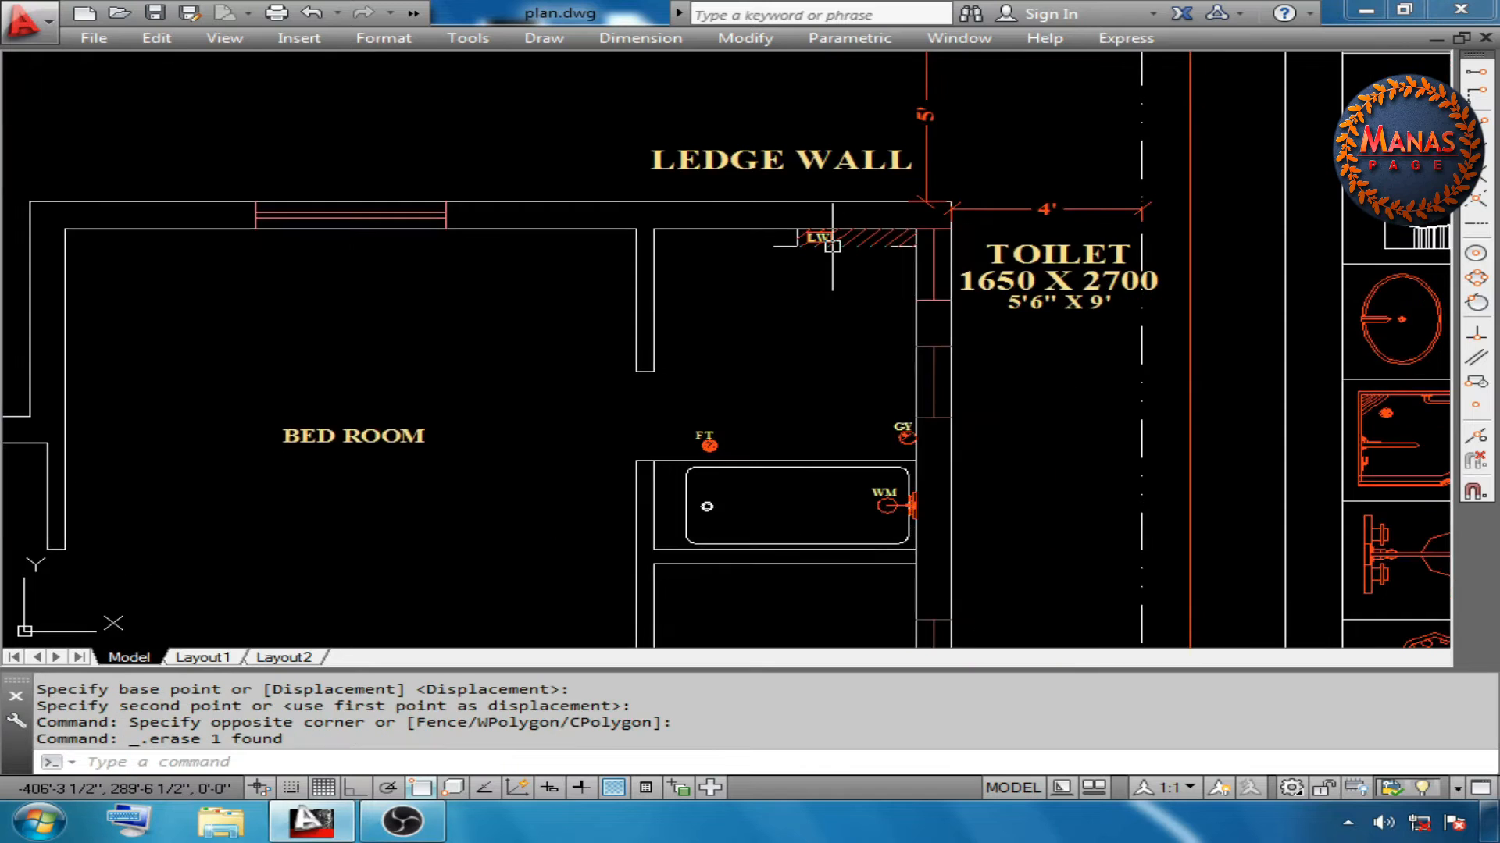
{"action": "scroll", "coordinate": [832, 247], "scroll_direction": "up", "scroll_amount": 5}
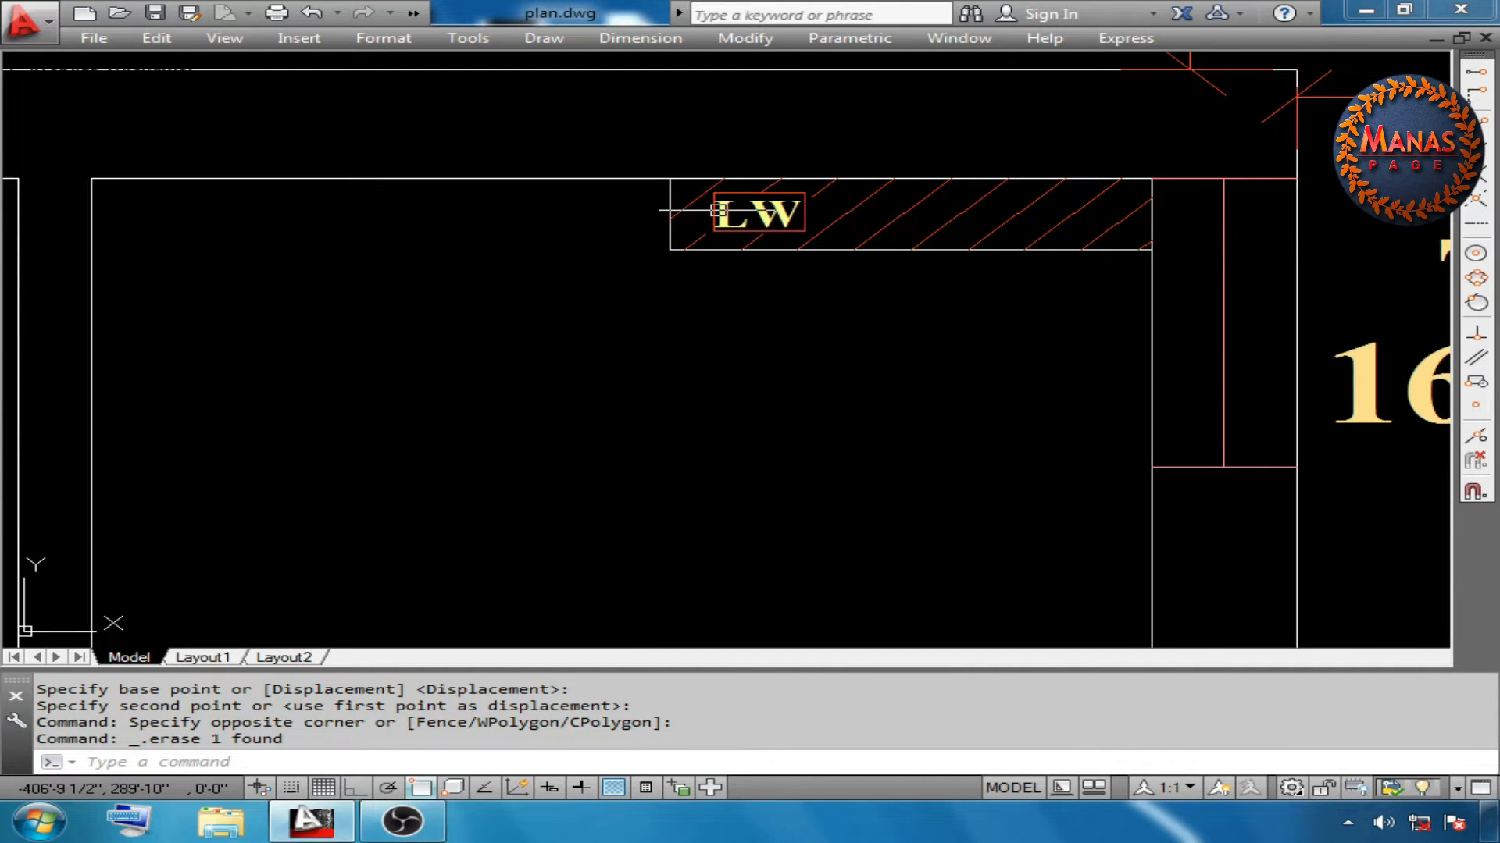
{"action": "scroll", "coordinate": [1031, 489], "scroll_direction": "down", "scroll_amount": 6}
{"action": "scroll", "coordinate": [1031, 489], "scroll_direction": "up", "scroll_amount": 2}
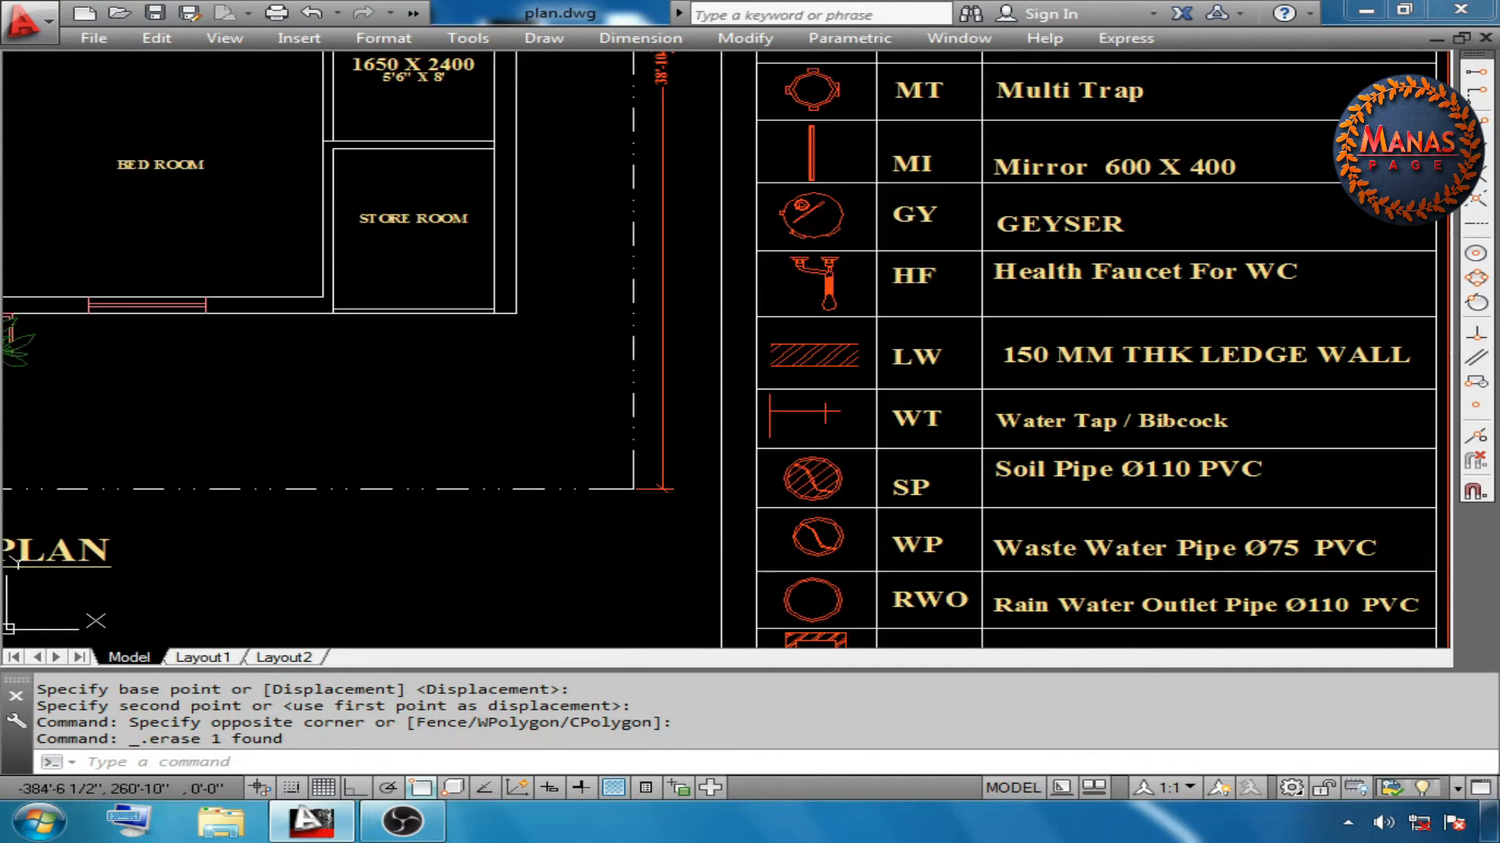
{"action": "middle_click_drag", "start_coordinate": [1000, 384], "coordinate": [753, 391]}
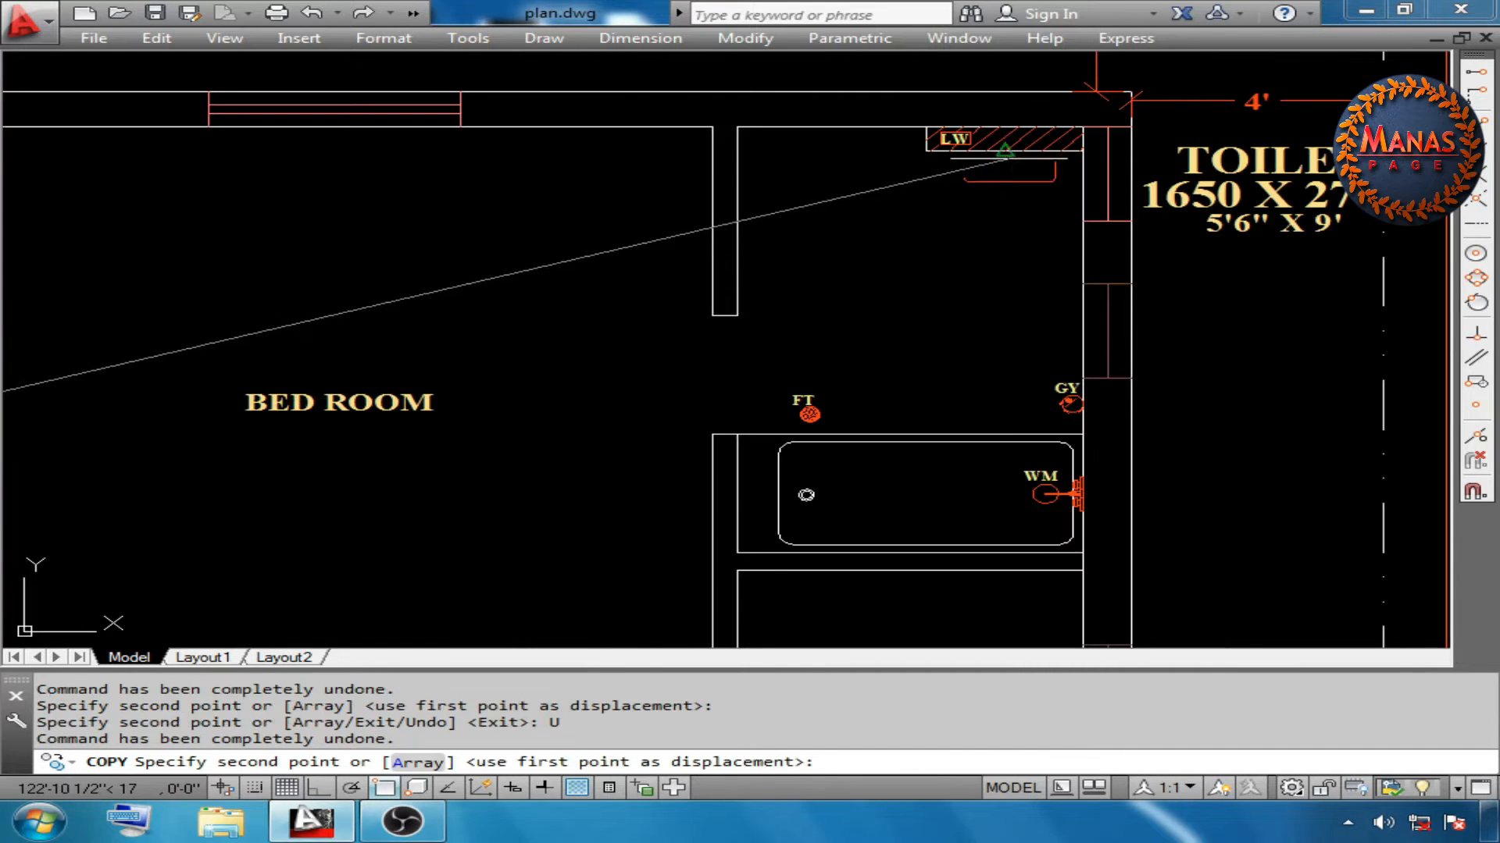
Copy the wall-hung WC against the ledge wall and the wash basin into the opposite upper corner of the 1650 X 2700 toilet
{"action": "right_click", "coordinate": [976, 227]}
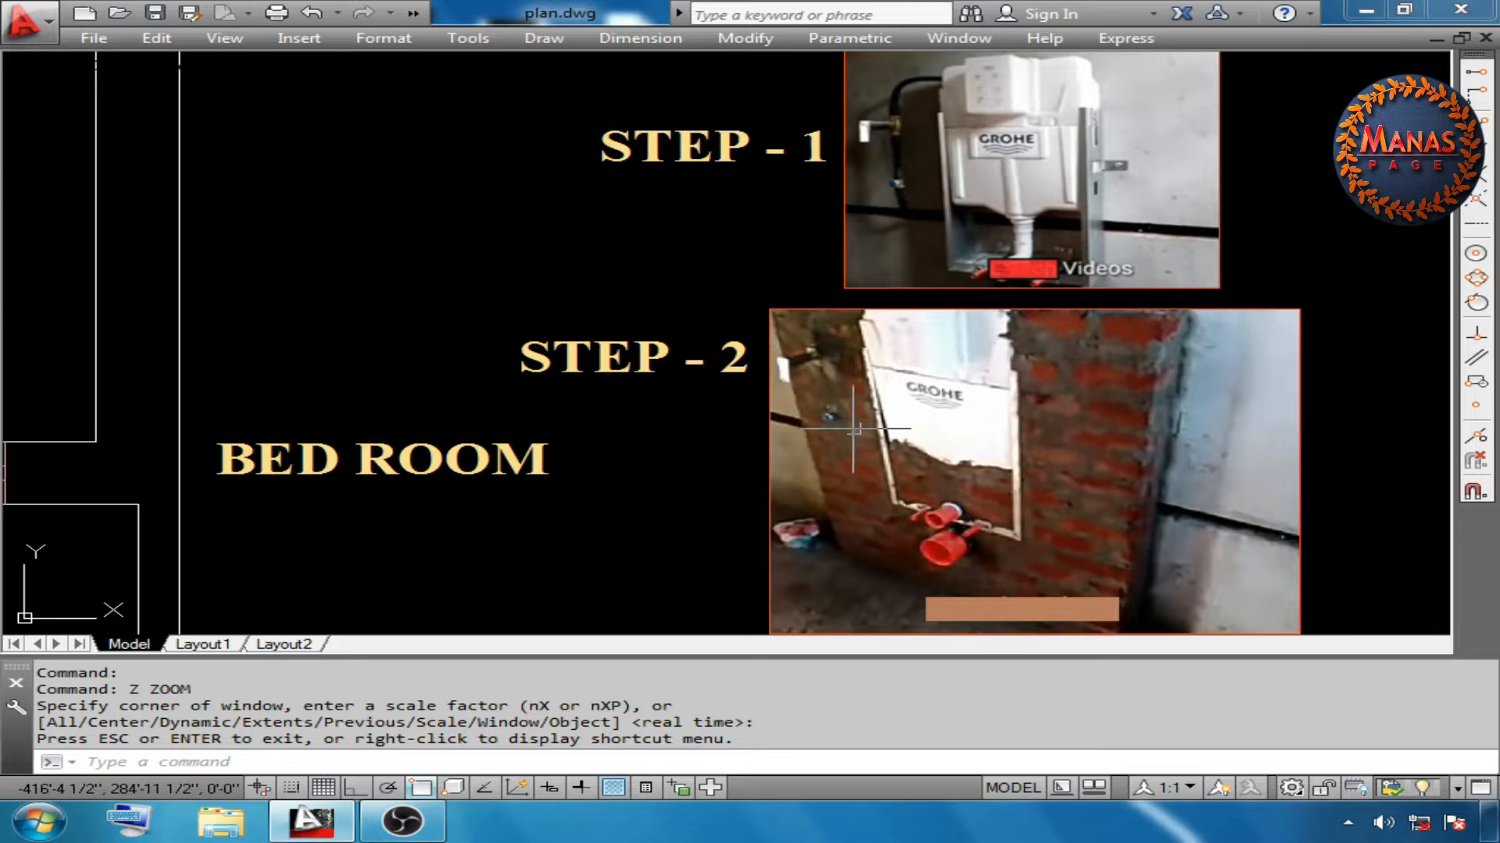
{"action": "scroll", "coordinate": [980, 518], "scroll_direction": "down", "scroll_amount": 2}
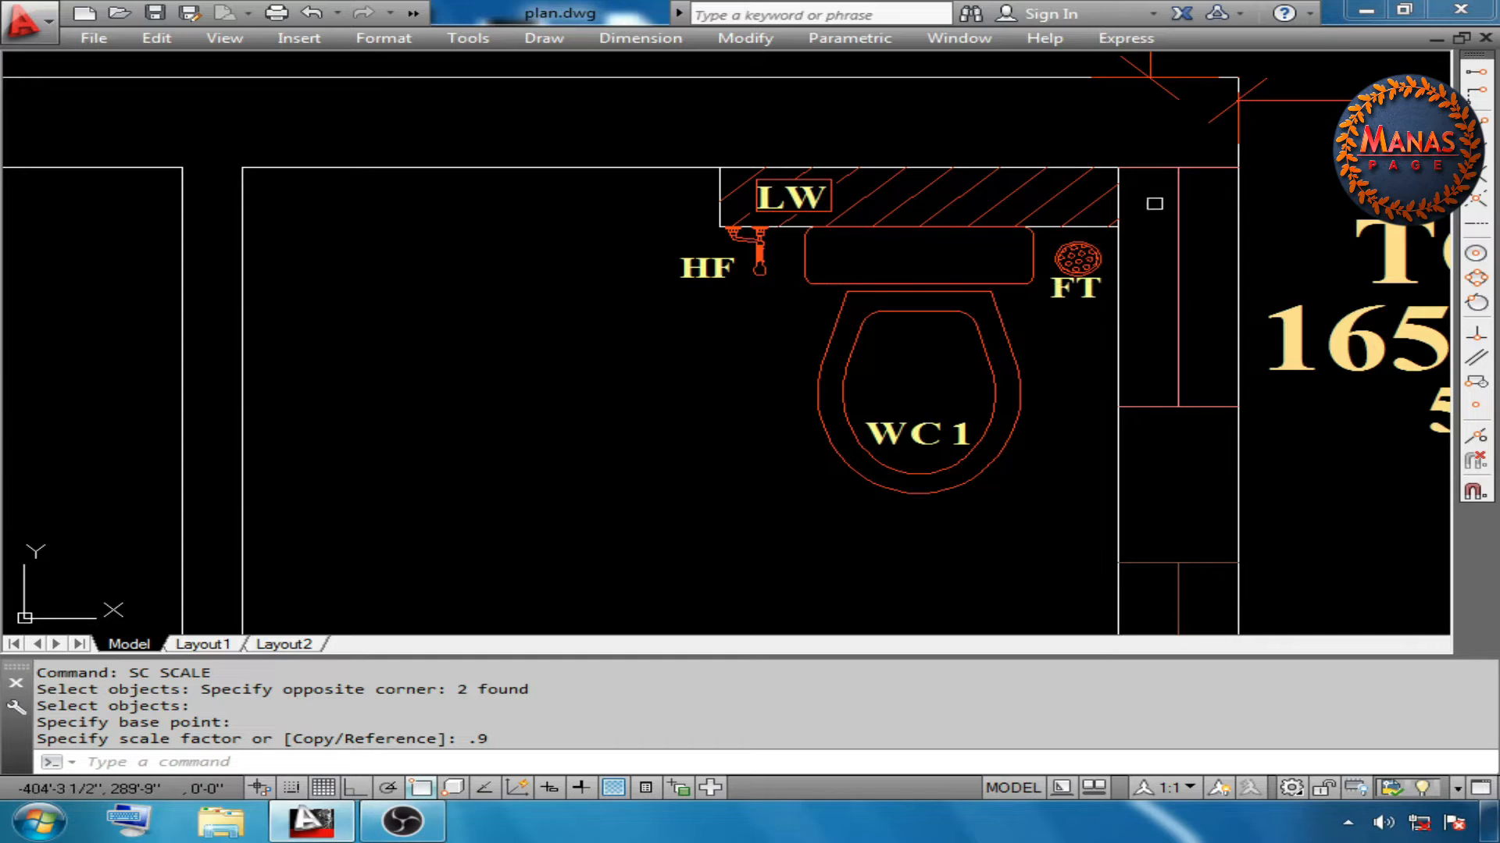
{"action": "scroll", "coordinate": [1063, 293], "scroll_direction": "down", "scroll_amount": 3}
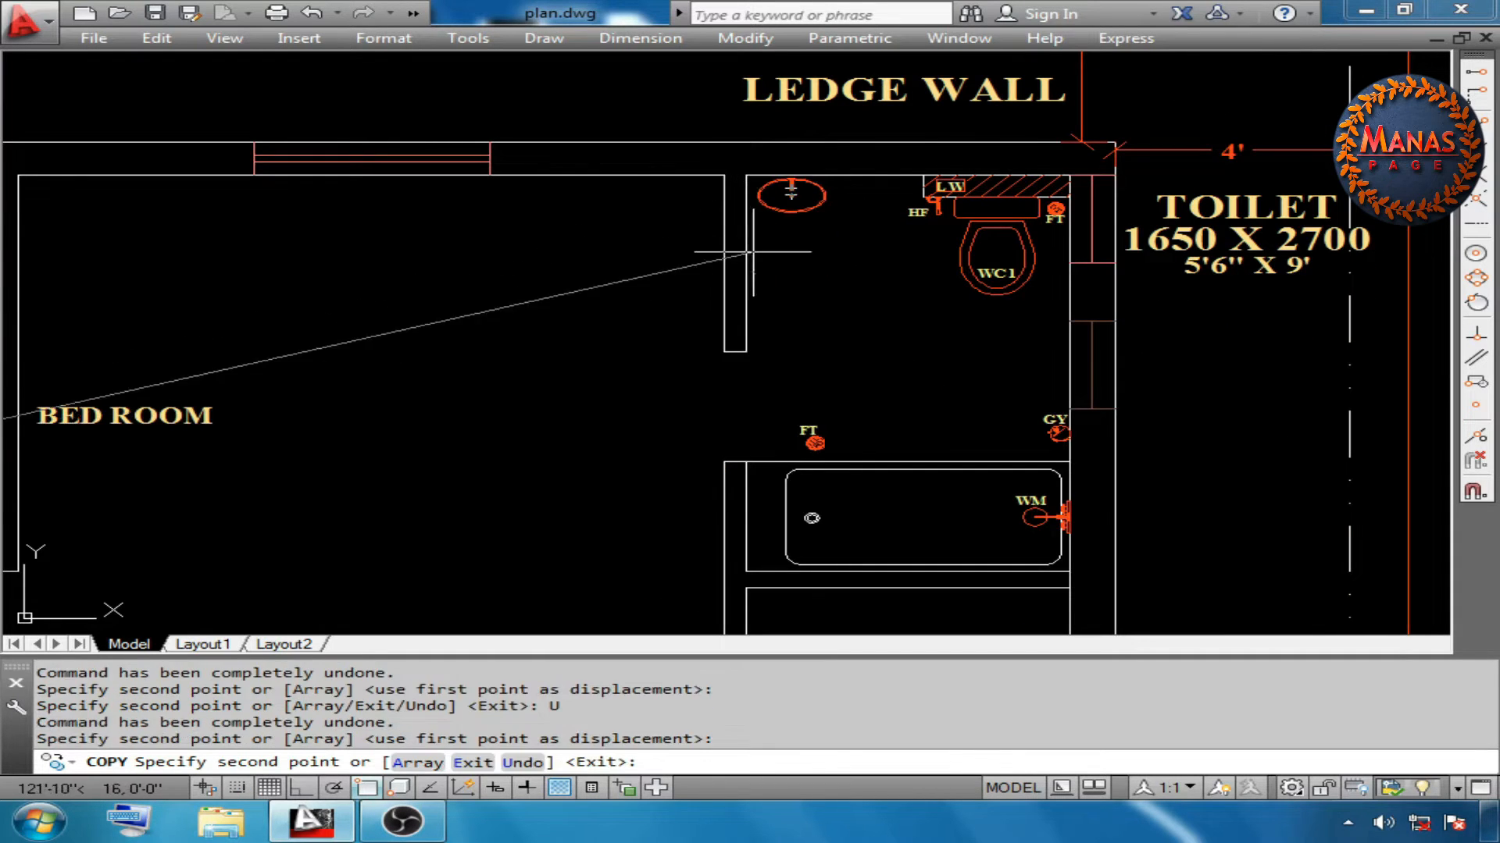
{"action": "right_click", "coordinate": [620, 266]}
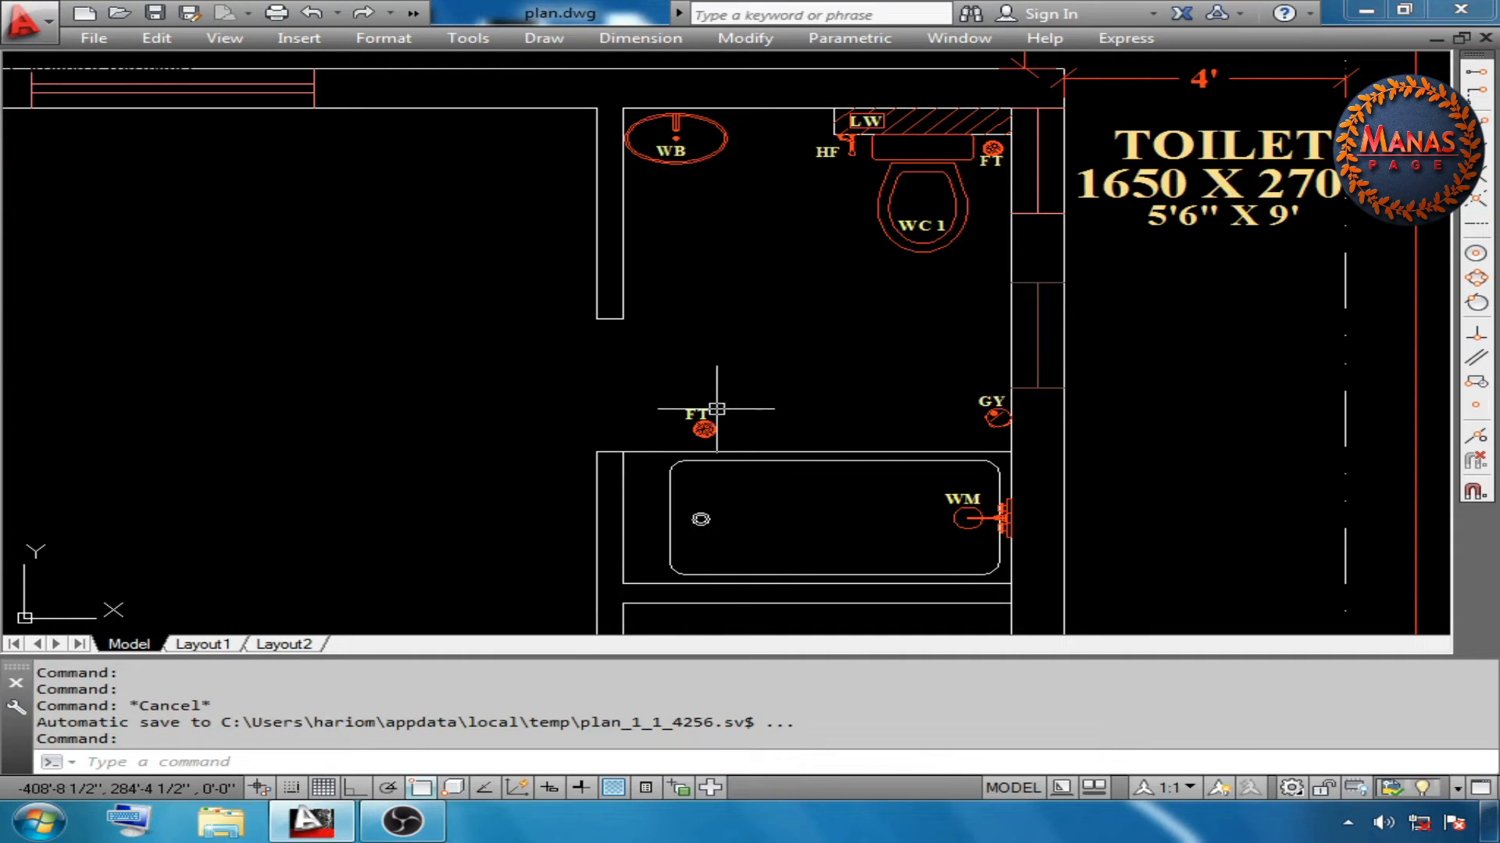
{"action": "key", "text": "Escape"}
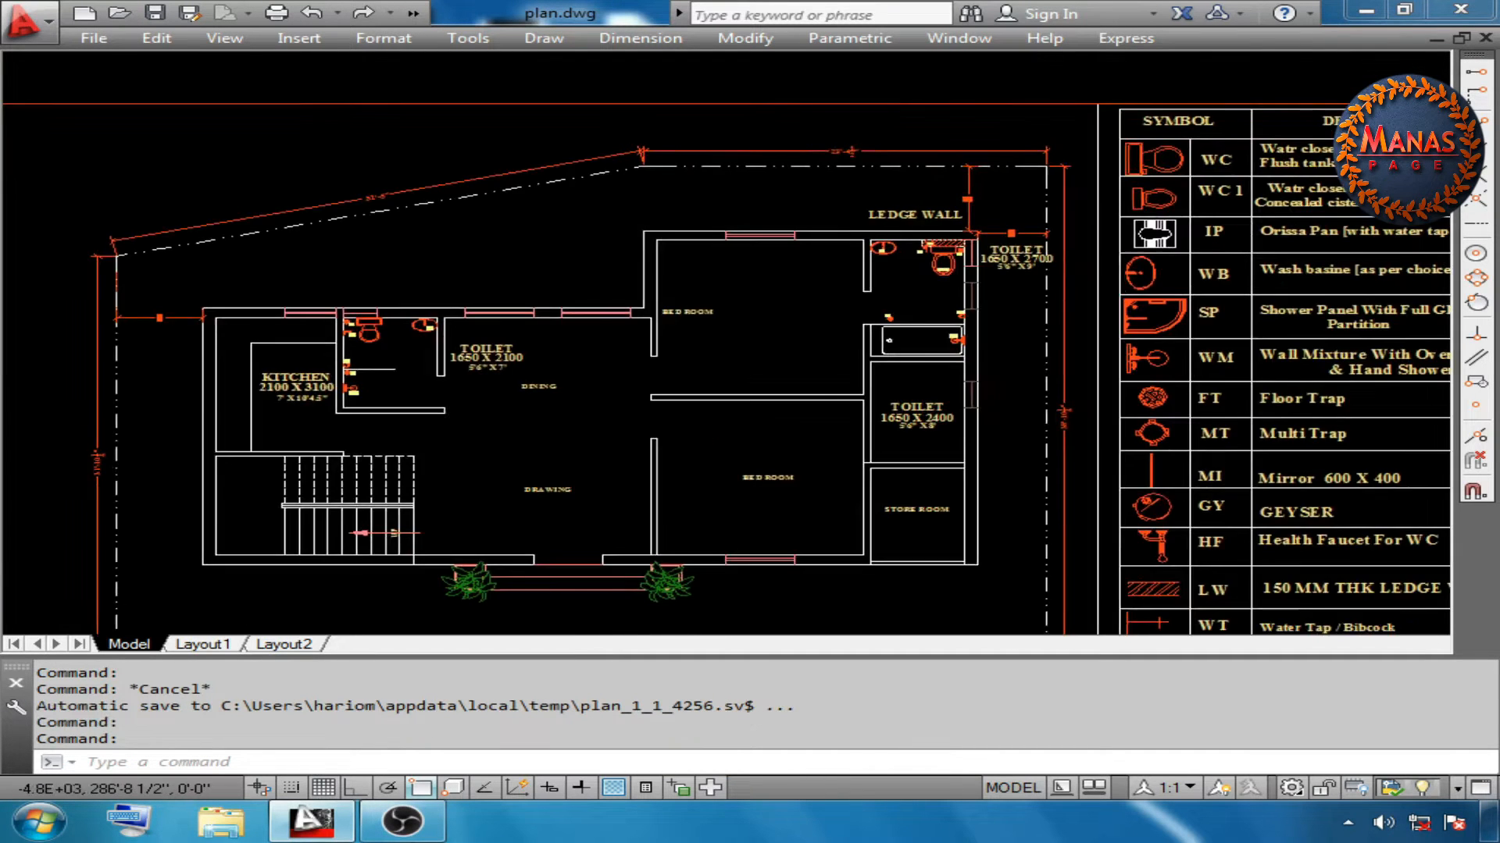
Draw a reference rectangle inside the 1650 X 2400 toilet, in the lower corner beside the bedroom partition
{"action": "middle_click_drag", "start_coordinate": [930, 281], "coordinate": [704, 281]}
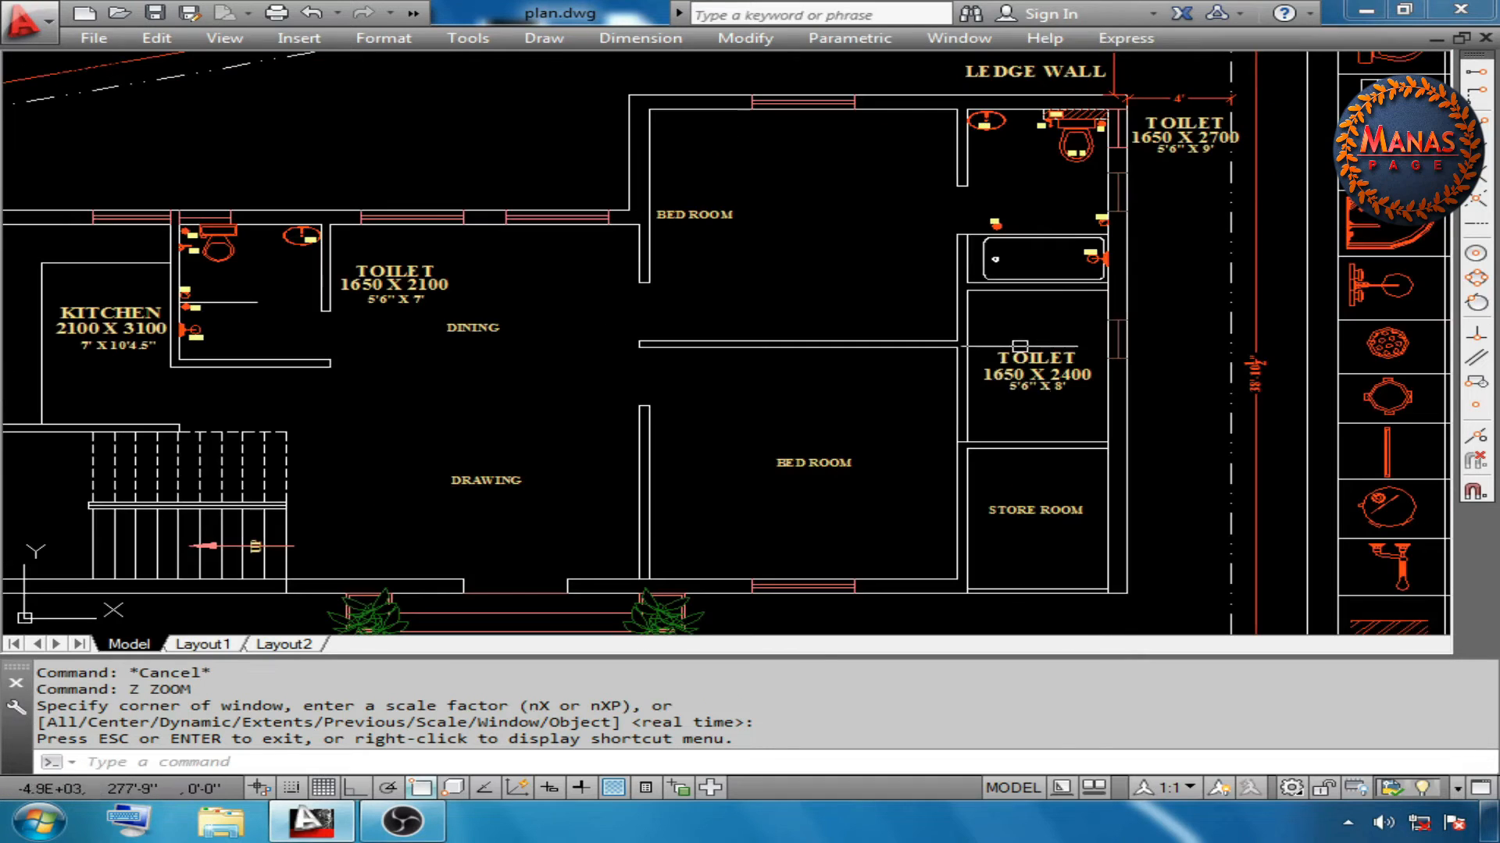
{"action": "key", "text": "Escape"}
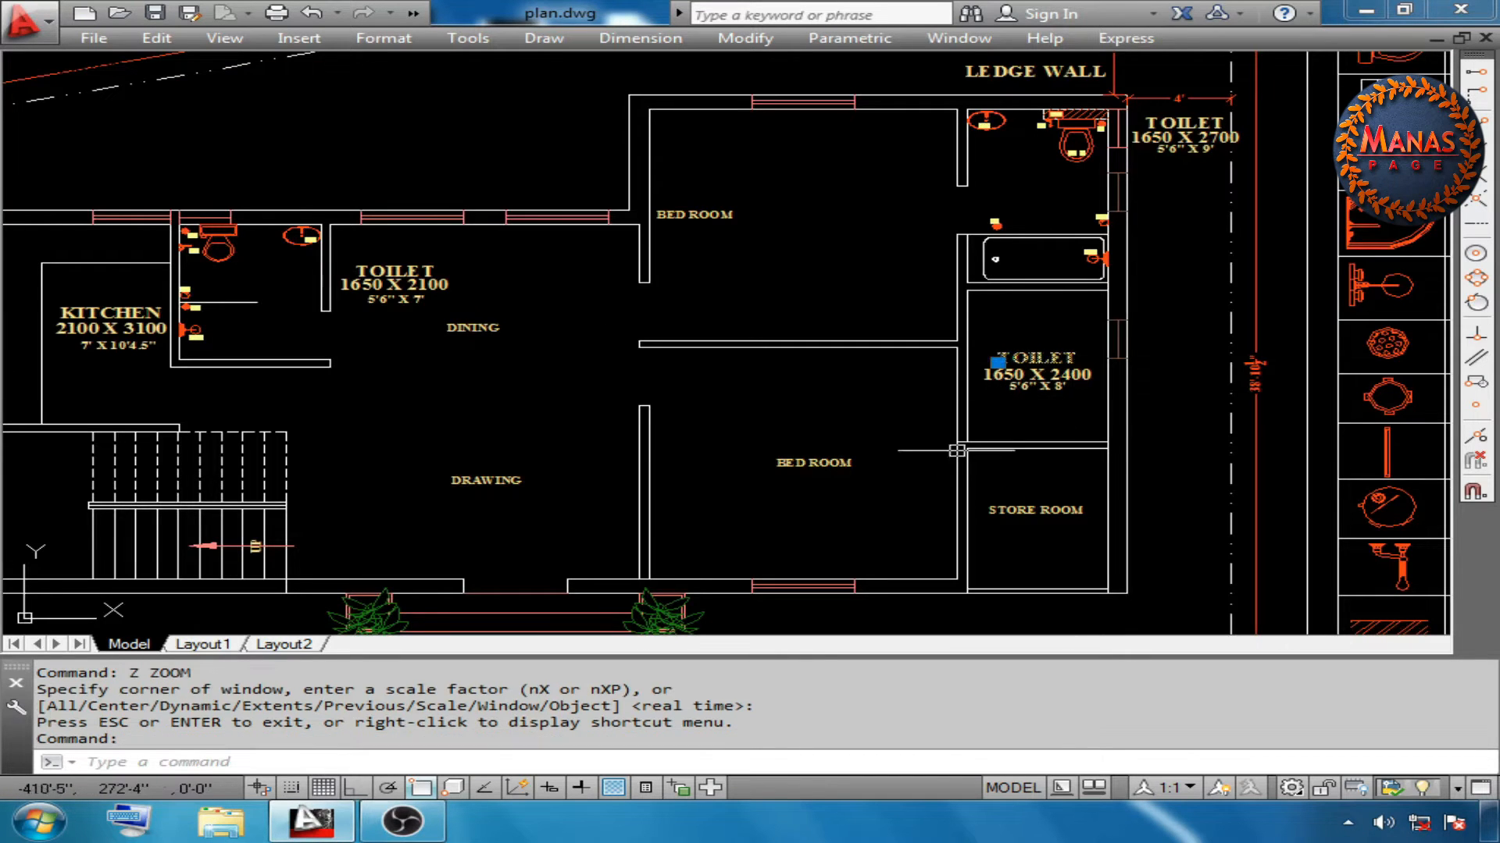
{"action": "key", "text": "Escape"}
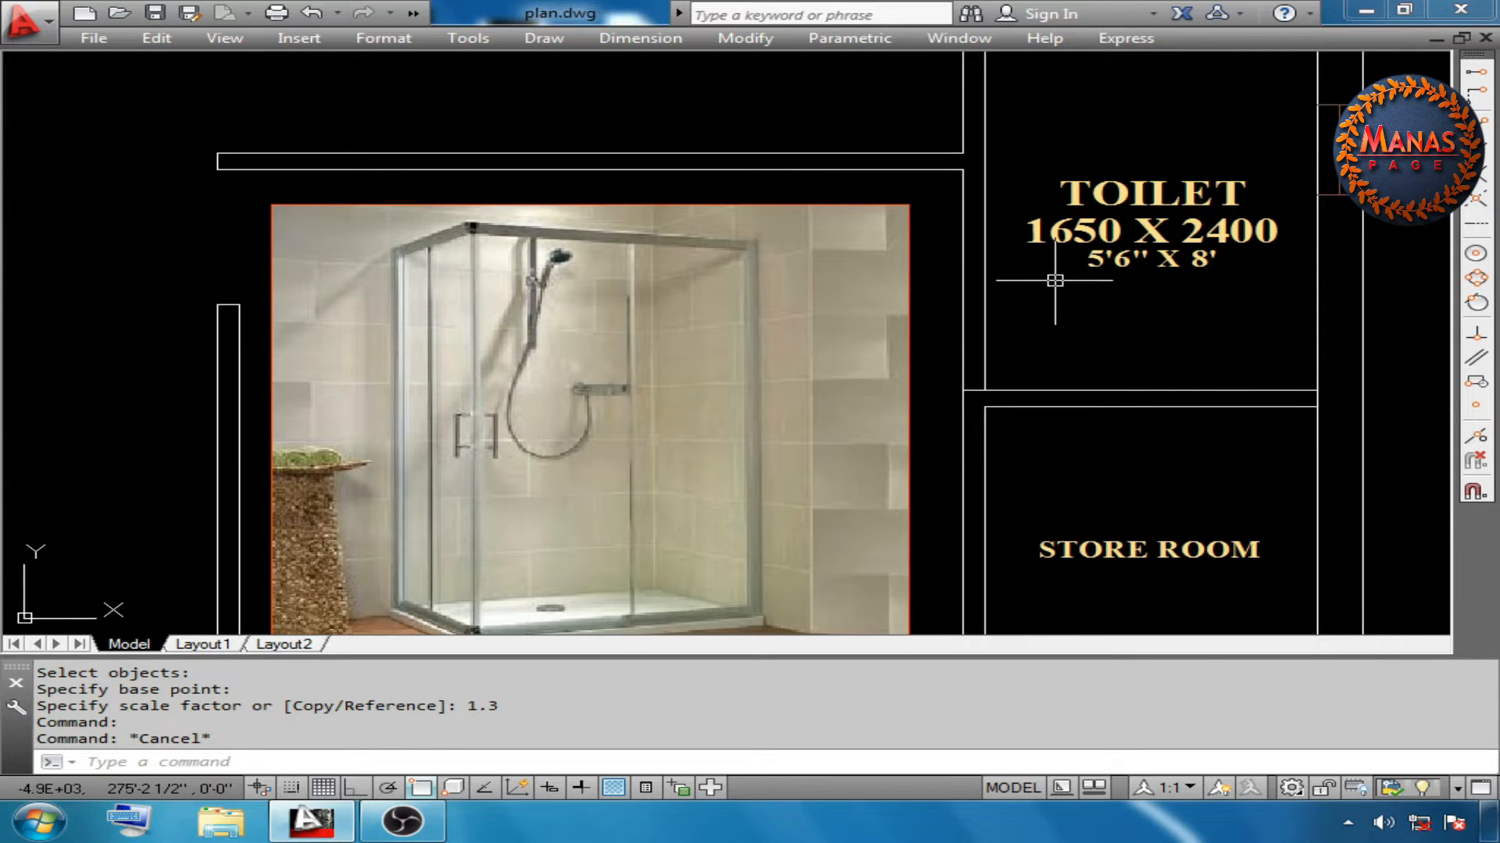
{"action": "scroll", "coordinate": [1180, 249], "scroll_direction": "down", "scroll_amount": 2}
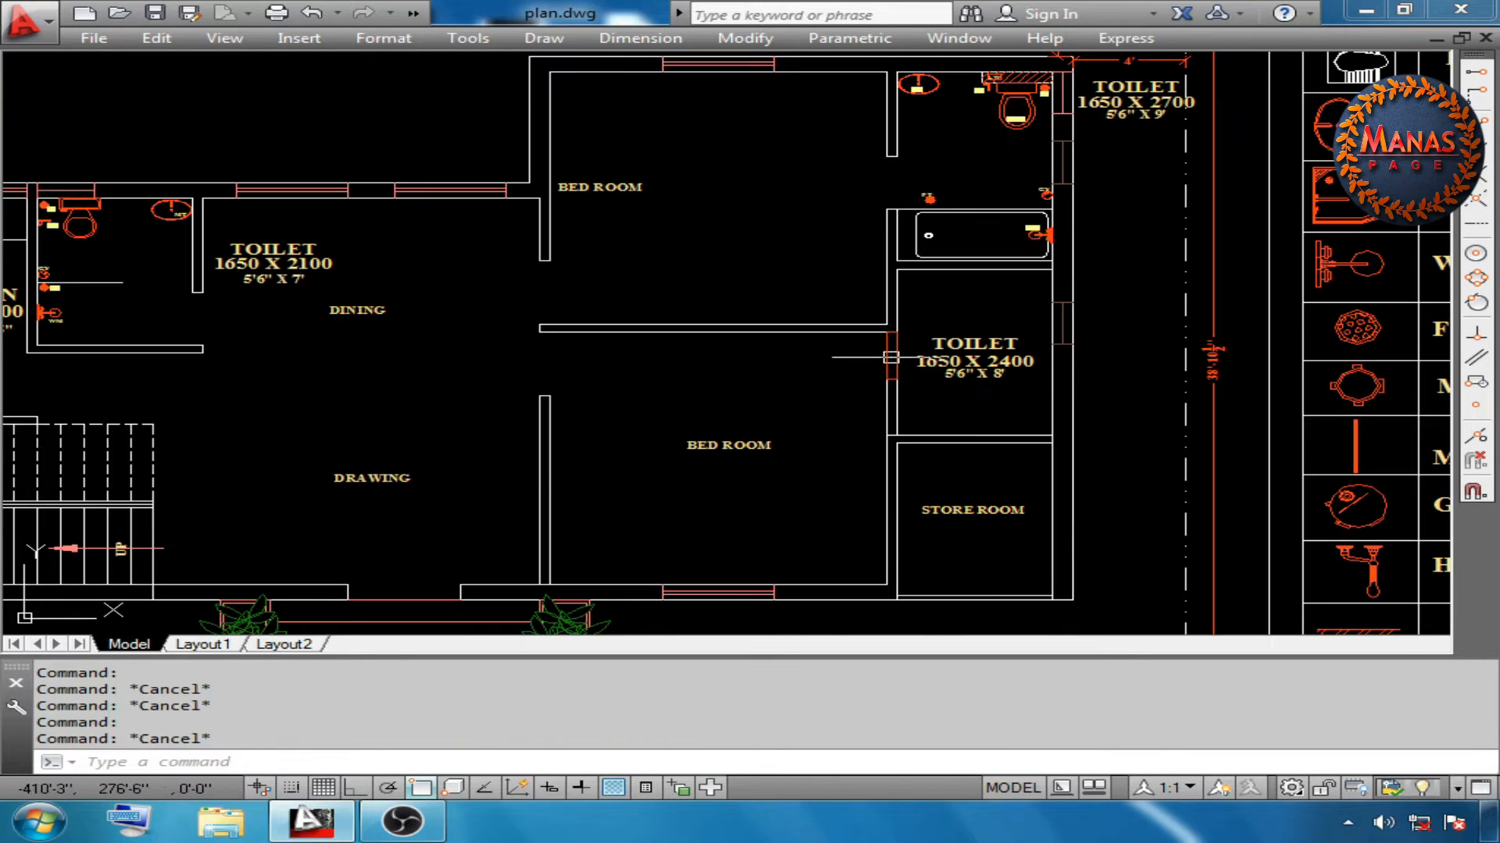
{"action": "left_click", "coordinate": [891, 356]}
{"action": "left_click", "coordinate": [862, 332]}
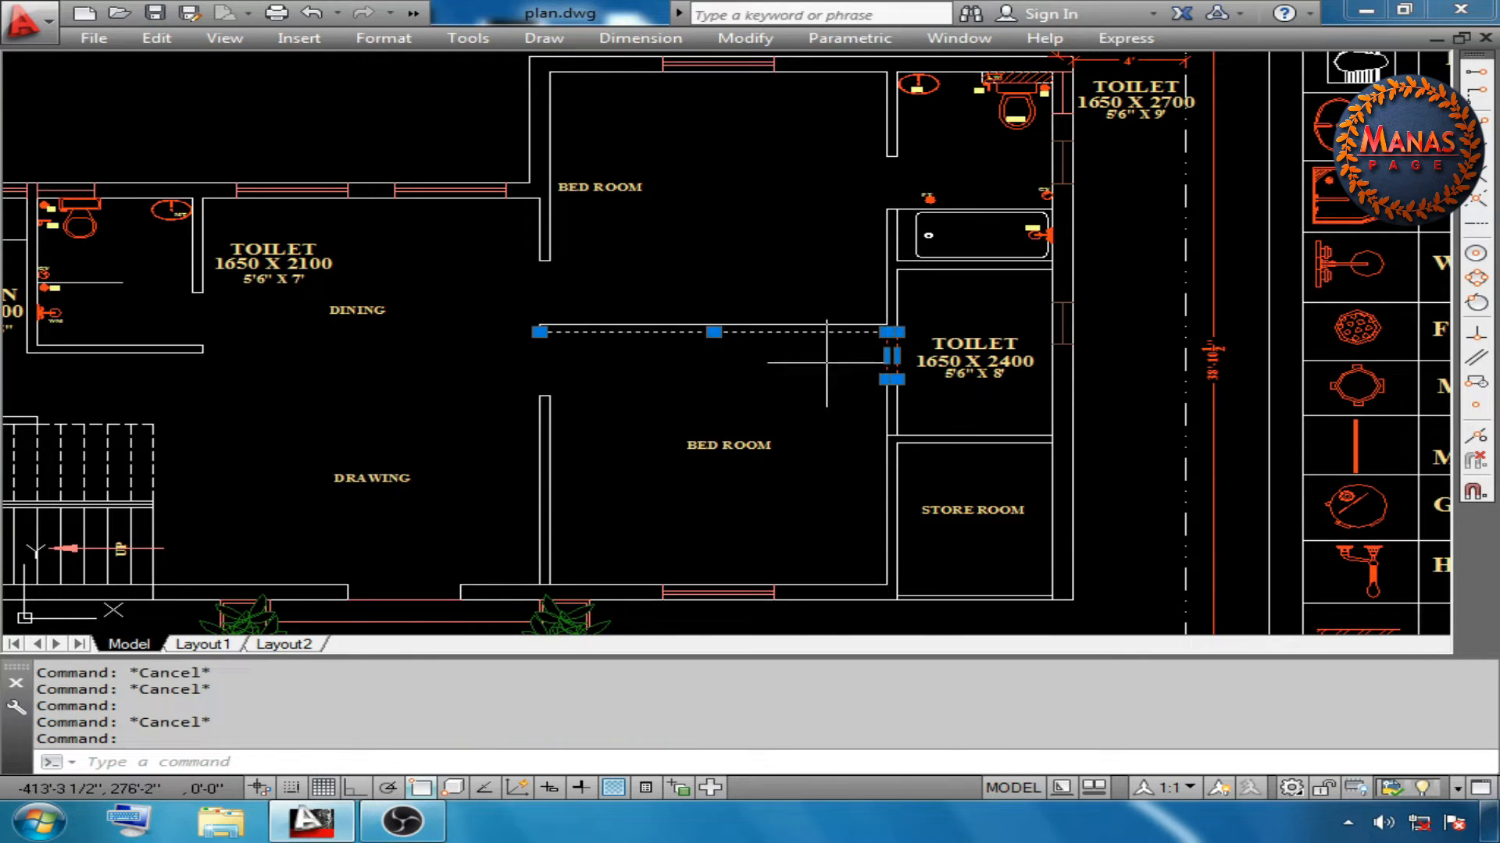
{"action": "key", "text": "Delete"}
{"action": "type", "text": "REC"}
{"action": "key", "text": "Return"}
{"action": "left_click", "coordinate": [897, 435]}
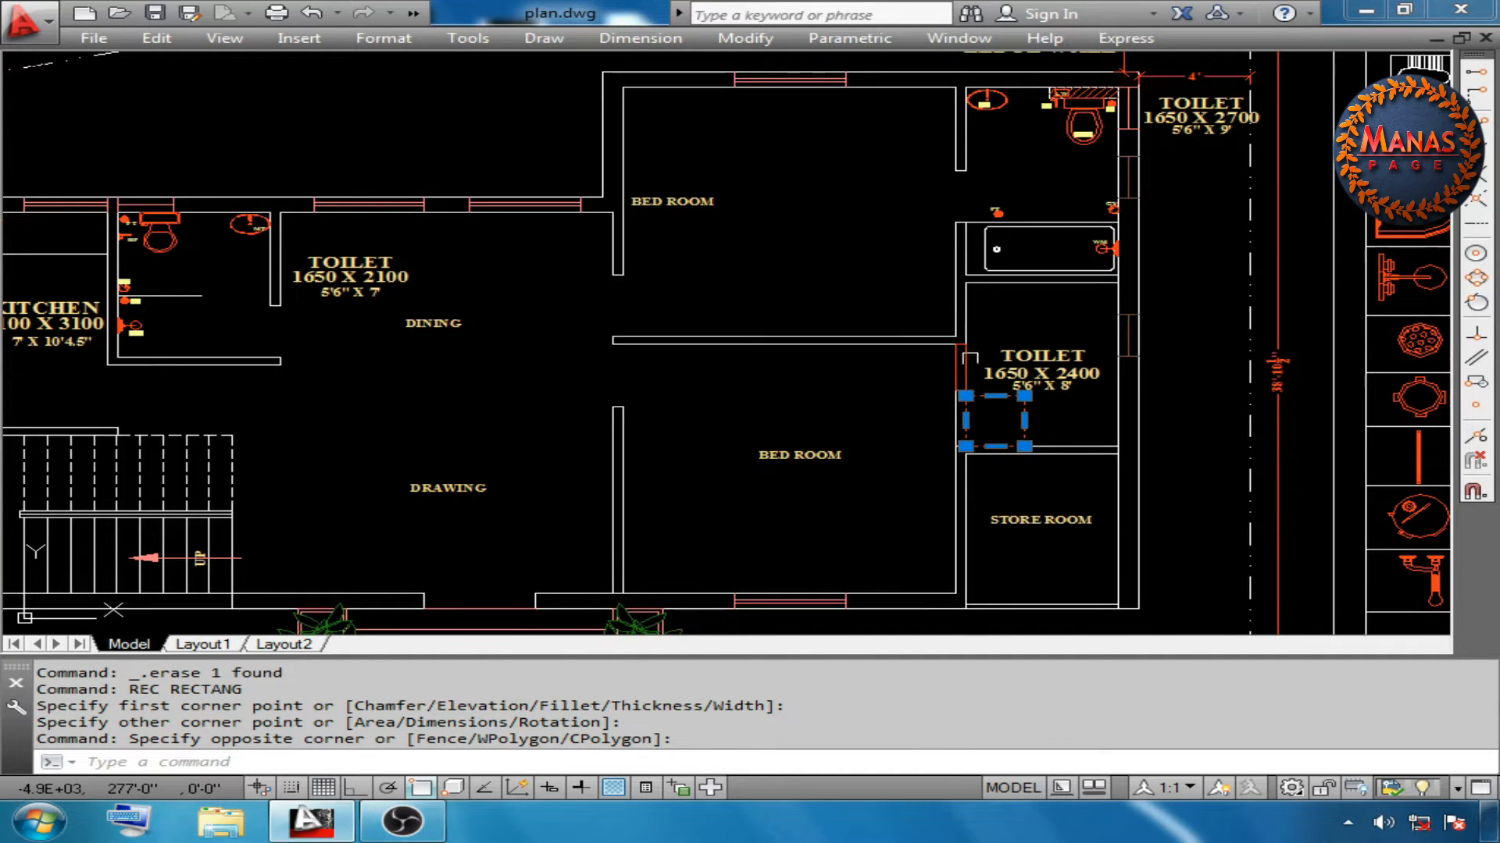
Move the door rectangle down the bedroom partition to the lower inner corner of the 1650 X 2400 toilet
{"action": "type", "text": "M"}
{"action": "key", "text": "Return"}
{"action": "left_click", "coordinate": [966, 421]}
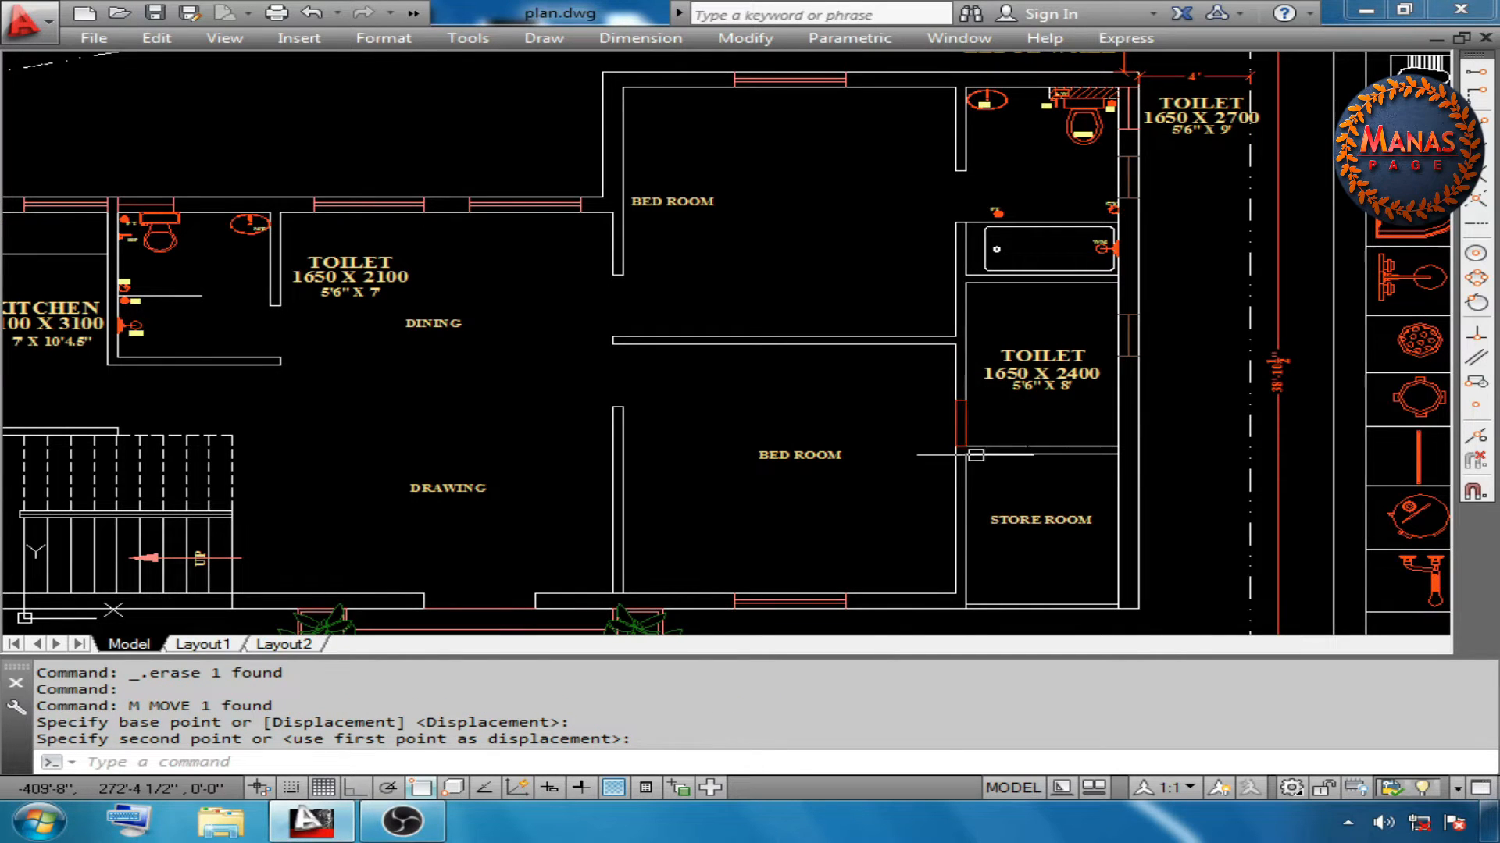
{"action": "left_click", "coordinate": [977, 455]}
Copy the detailed shower panel with its floor trap into the lower outer-wall corner of the 1650 X 2400 toilet
{"action": "type", "text": "Z"}
{"action": "key", "text": "Return"}
{"action": "key", "text": "Return"}
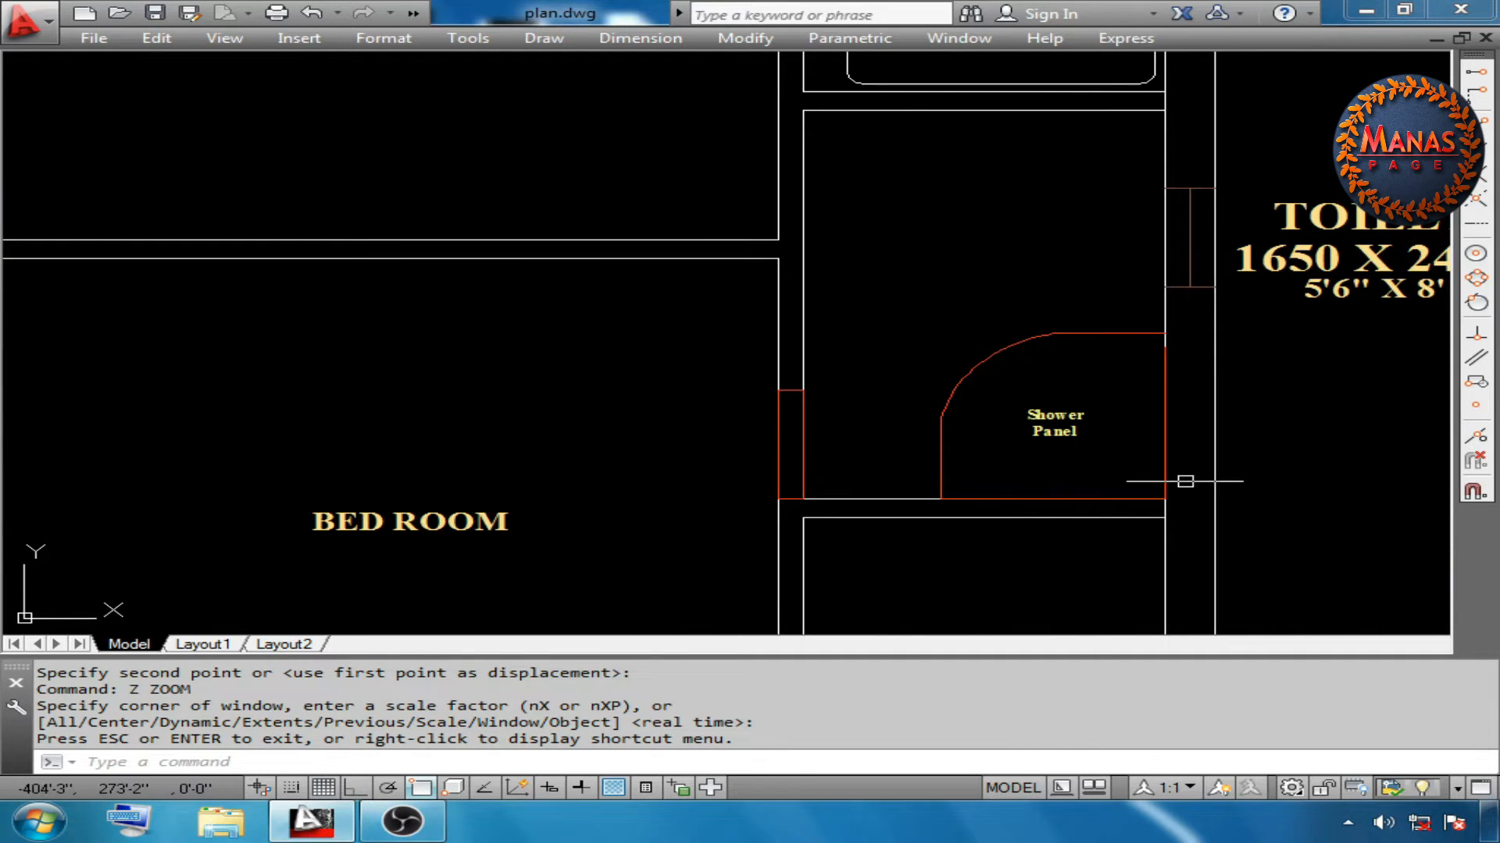
{"action": "key", "text": "Escape"}
{"action": "key", "text": "Escape"}
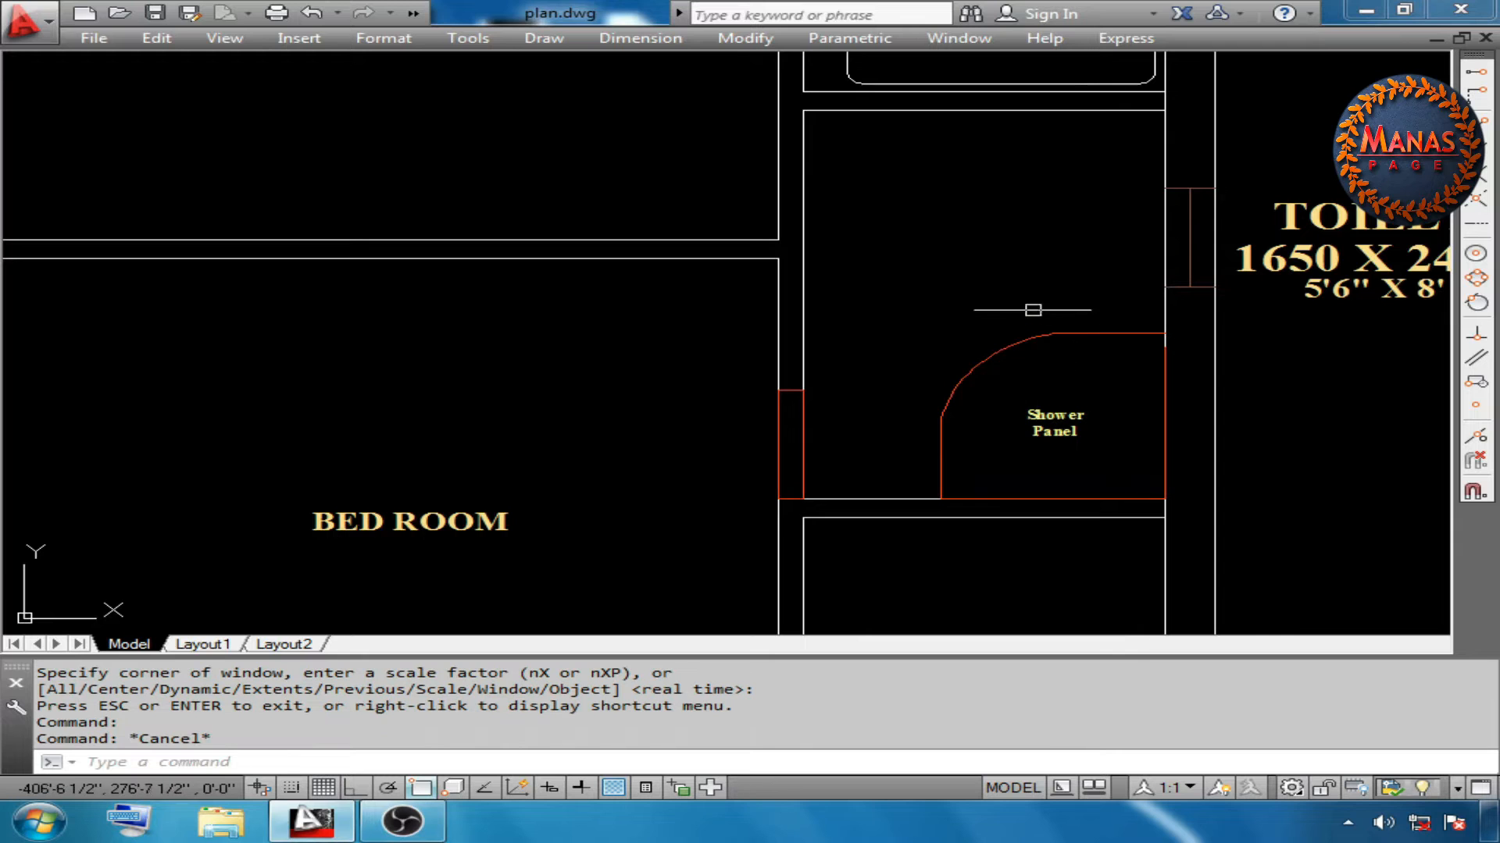
{"action": "left_click", "coordinate": [953, 401]}
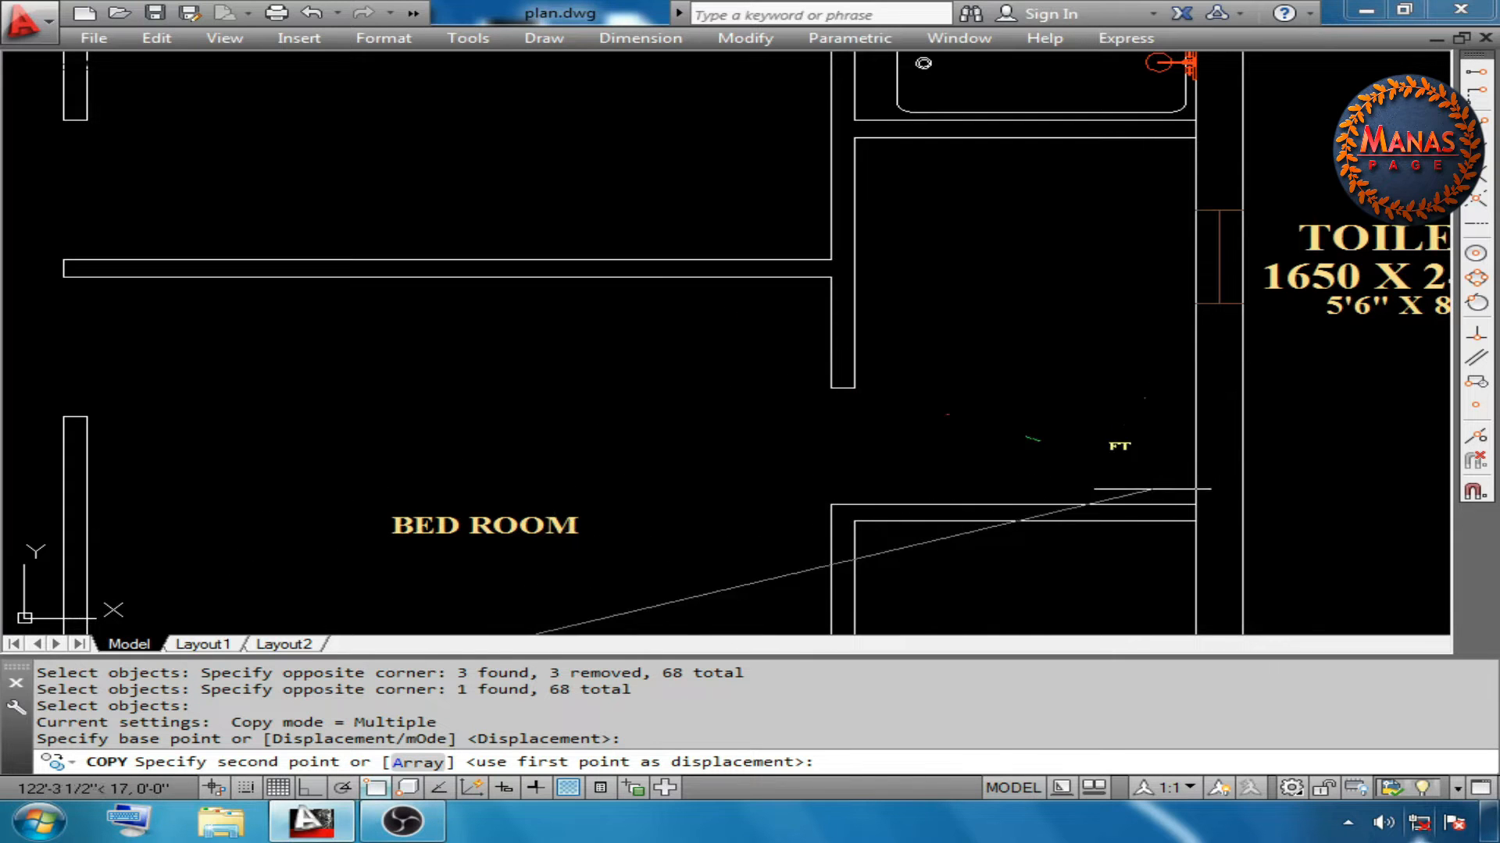
{"action": "left_click", "coordinate": [1195, 505]}
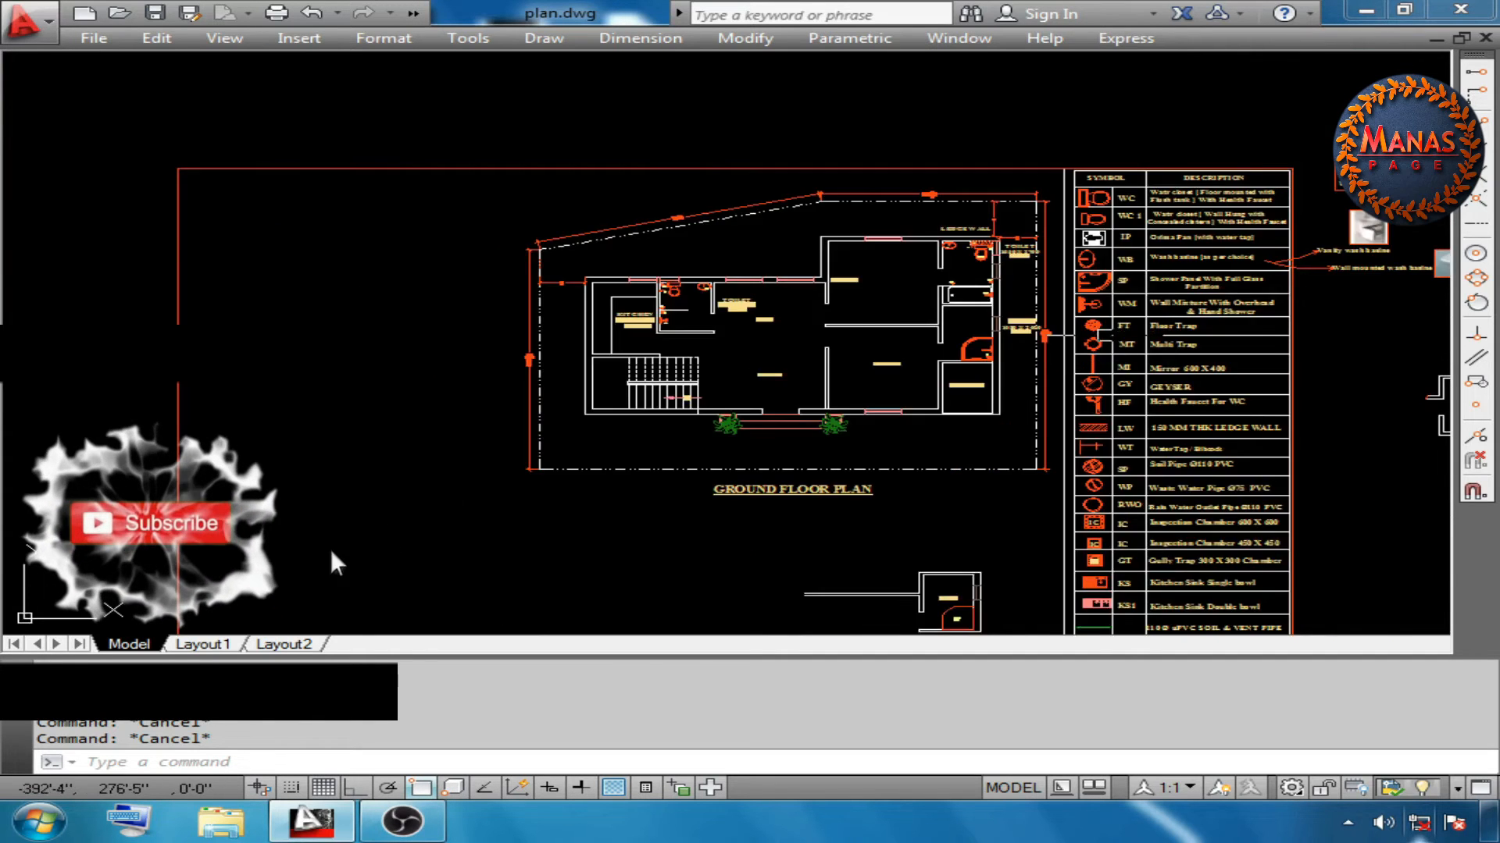
Move the KITCHEN 2100 X 3100 label out of the room into the 5' setback beside the outer wall
{"action": "scroll", "coordinate": [1103, 335], "scroll_direction": "up", "scroll_amount": 4}
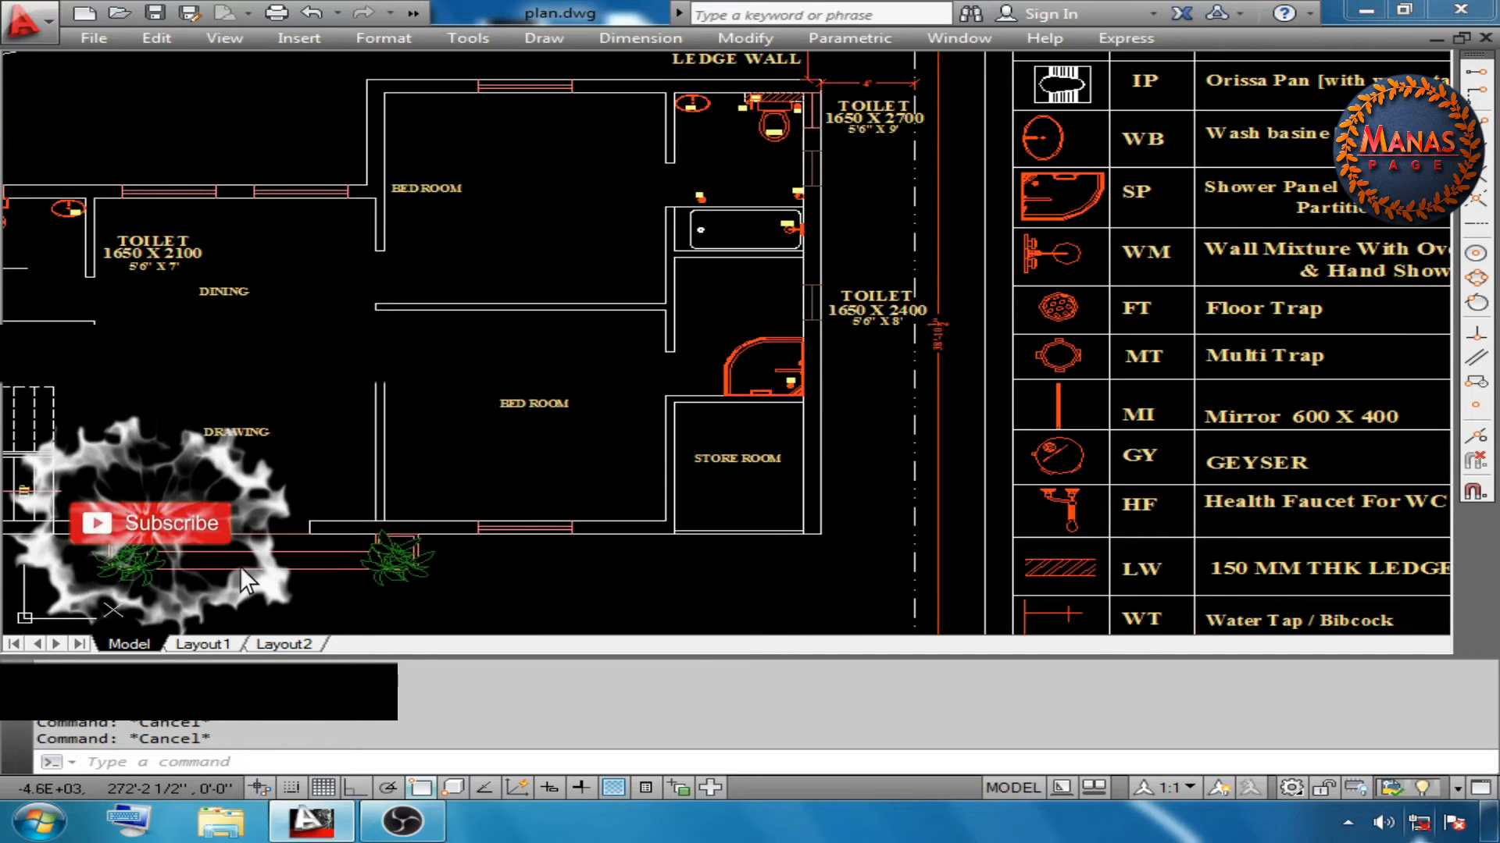
{"action": "scroll", "coordinate": [795, 391], "scroll_direction": "up", "scroll_amount": 4}
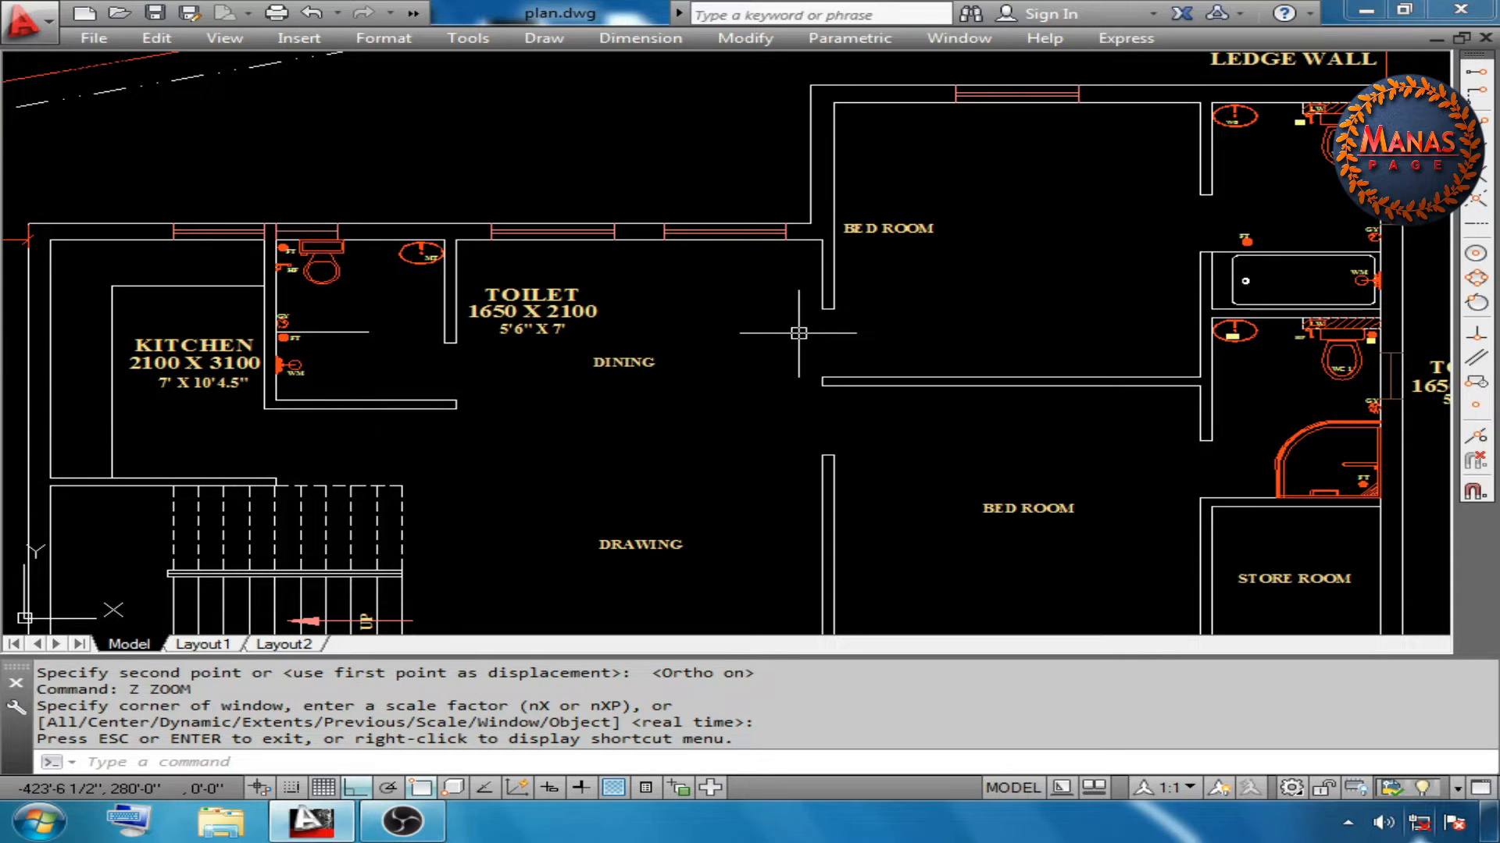
{"action": "key", "text": "Escape"}
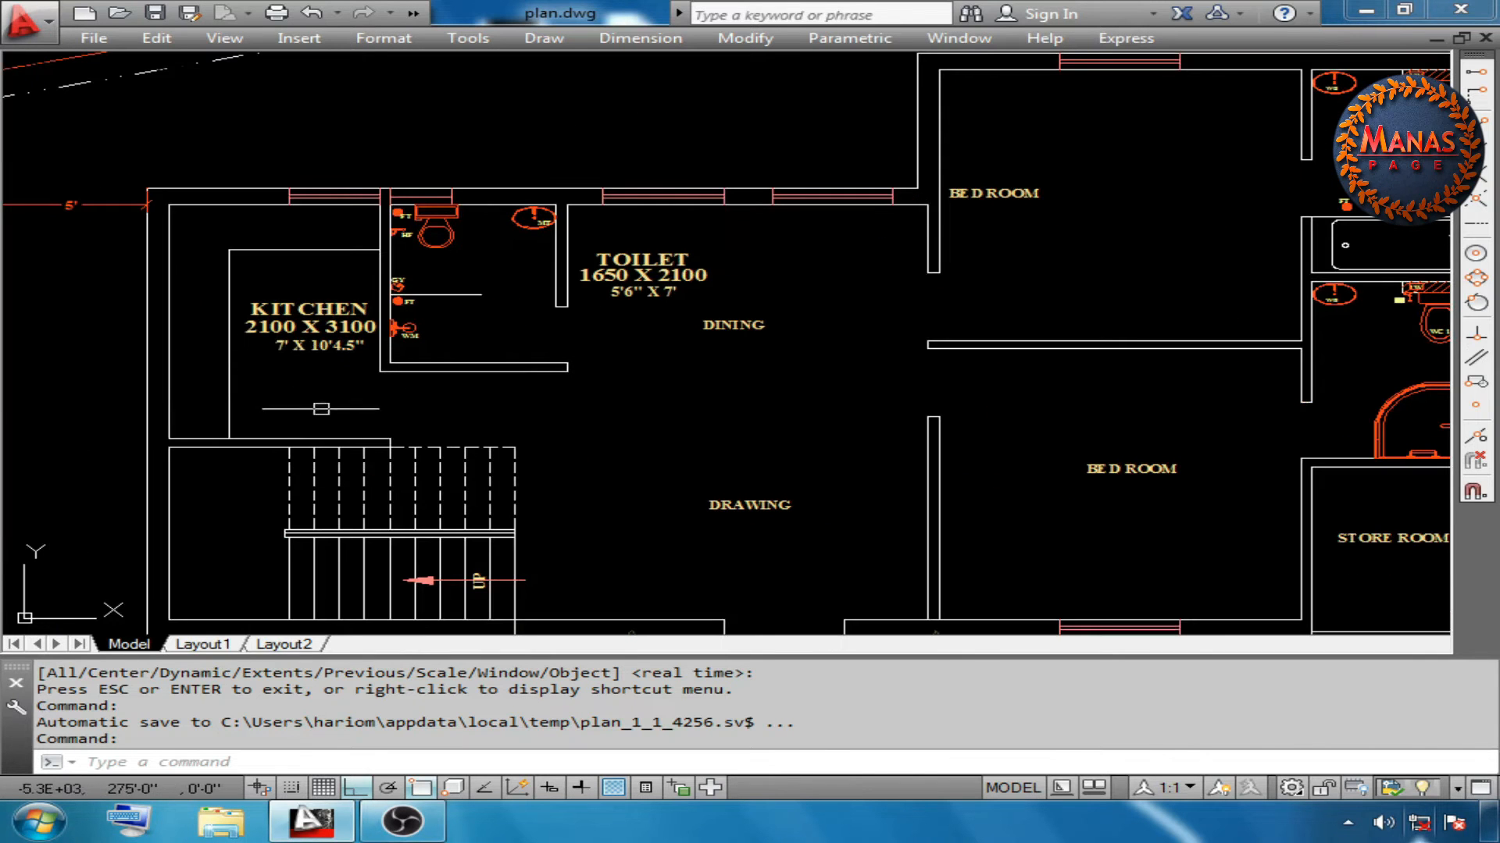
{"action": "key", "text": "Escape"}
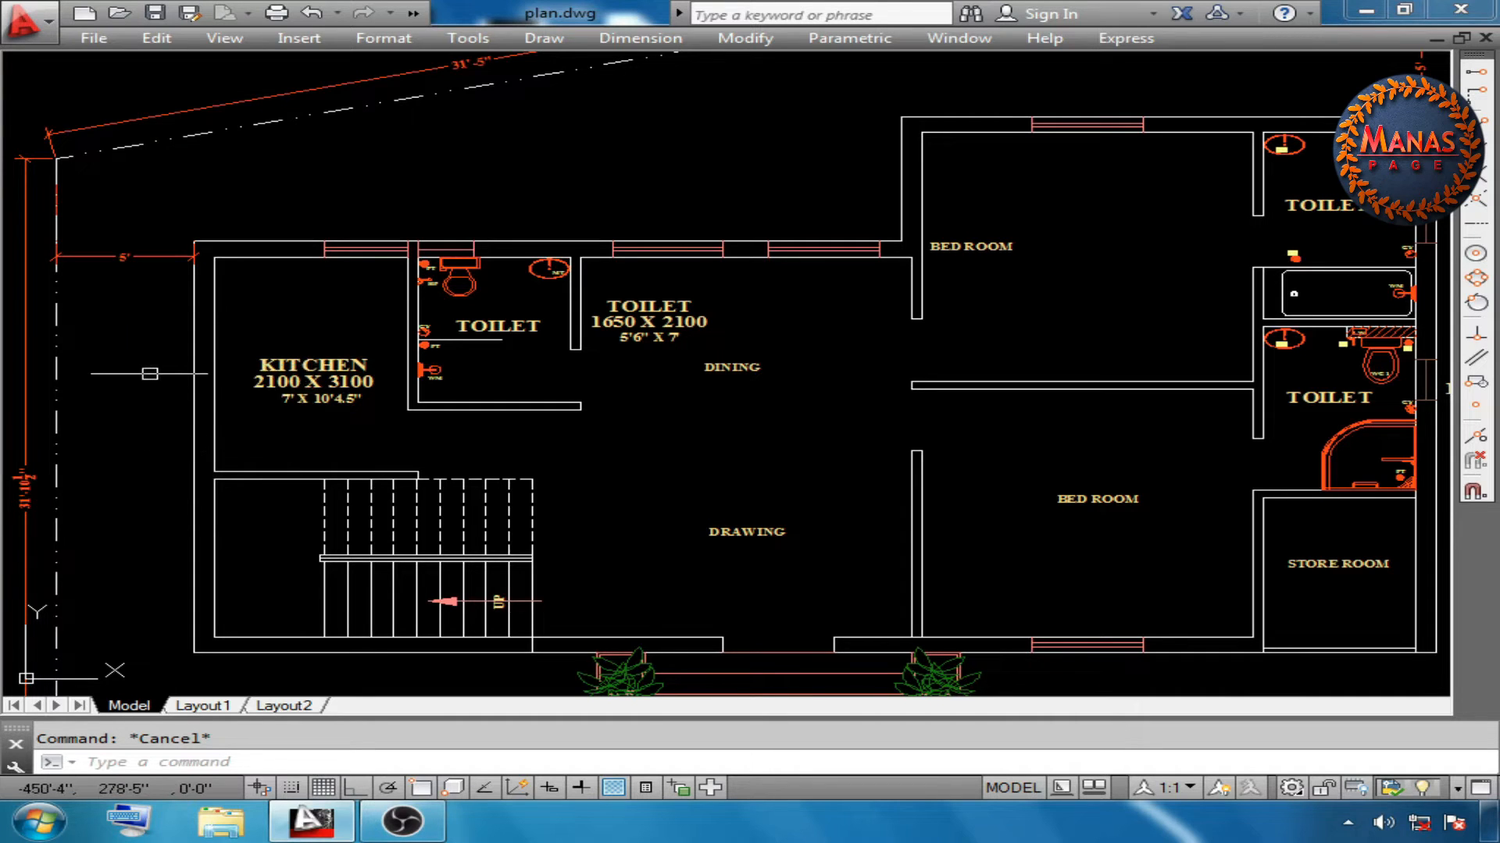
{"action": "left_click", "coordinate": [333, 373]}
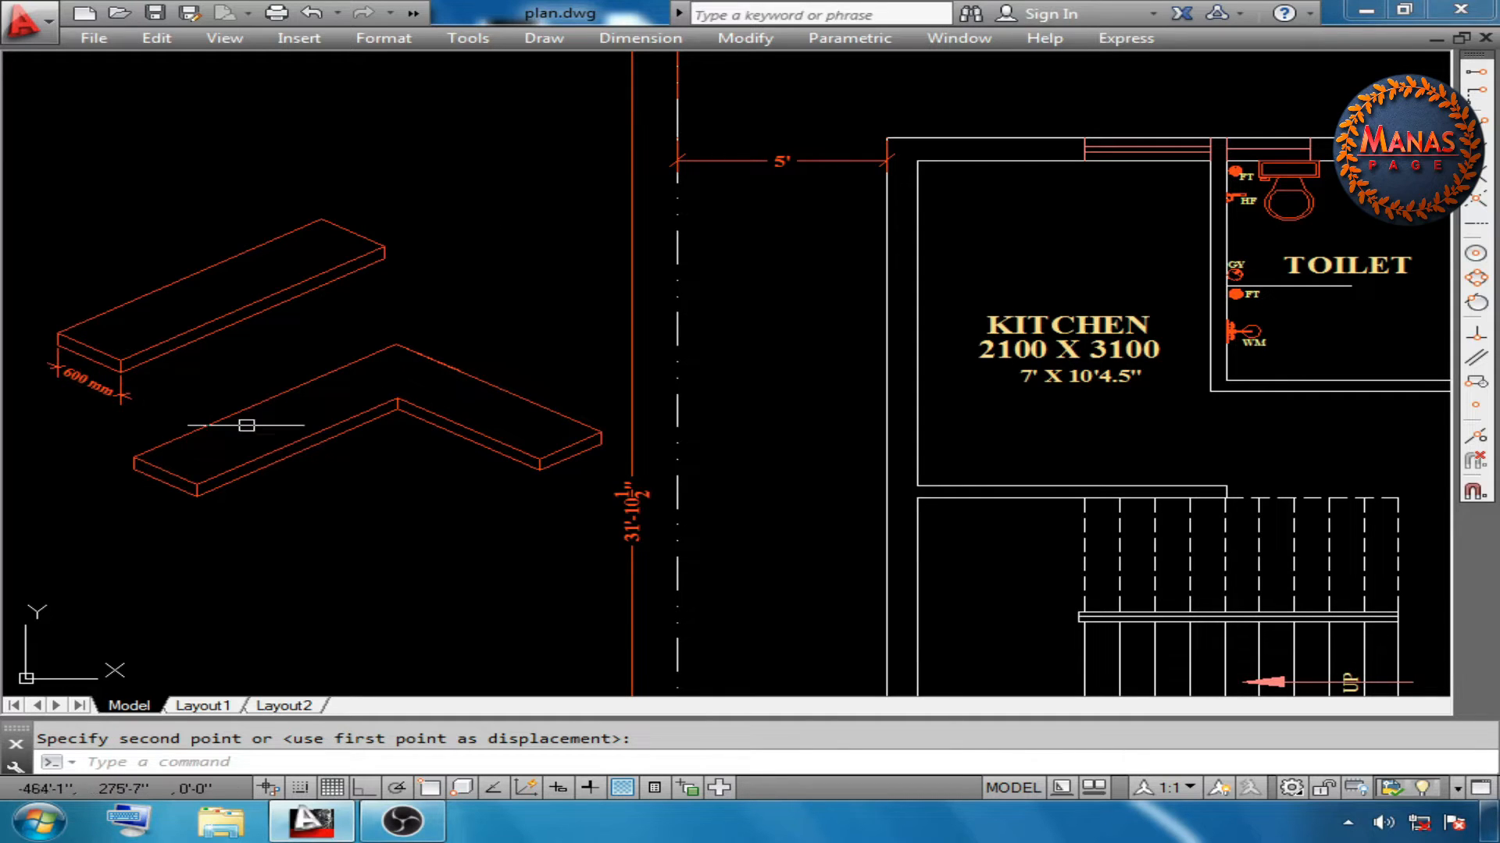
{"action": "key", "text": "Escape"}
{"action": "left_click", "coordinate": [90, 346]}
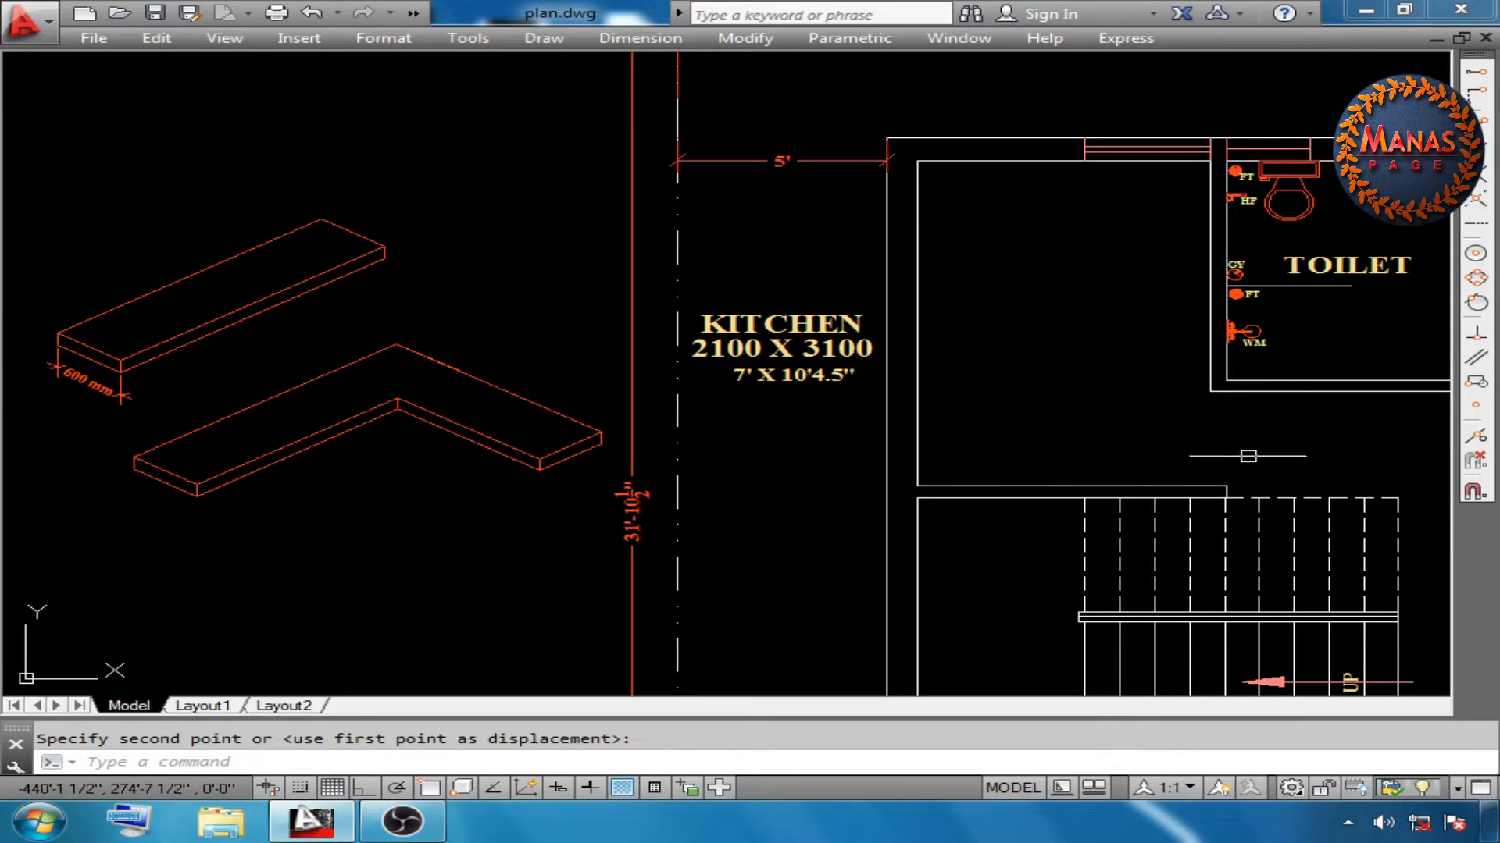
{"action": "key", "text": "Escape"}
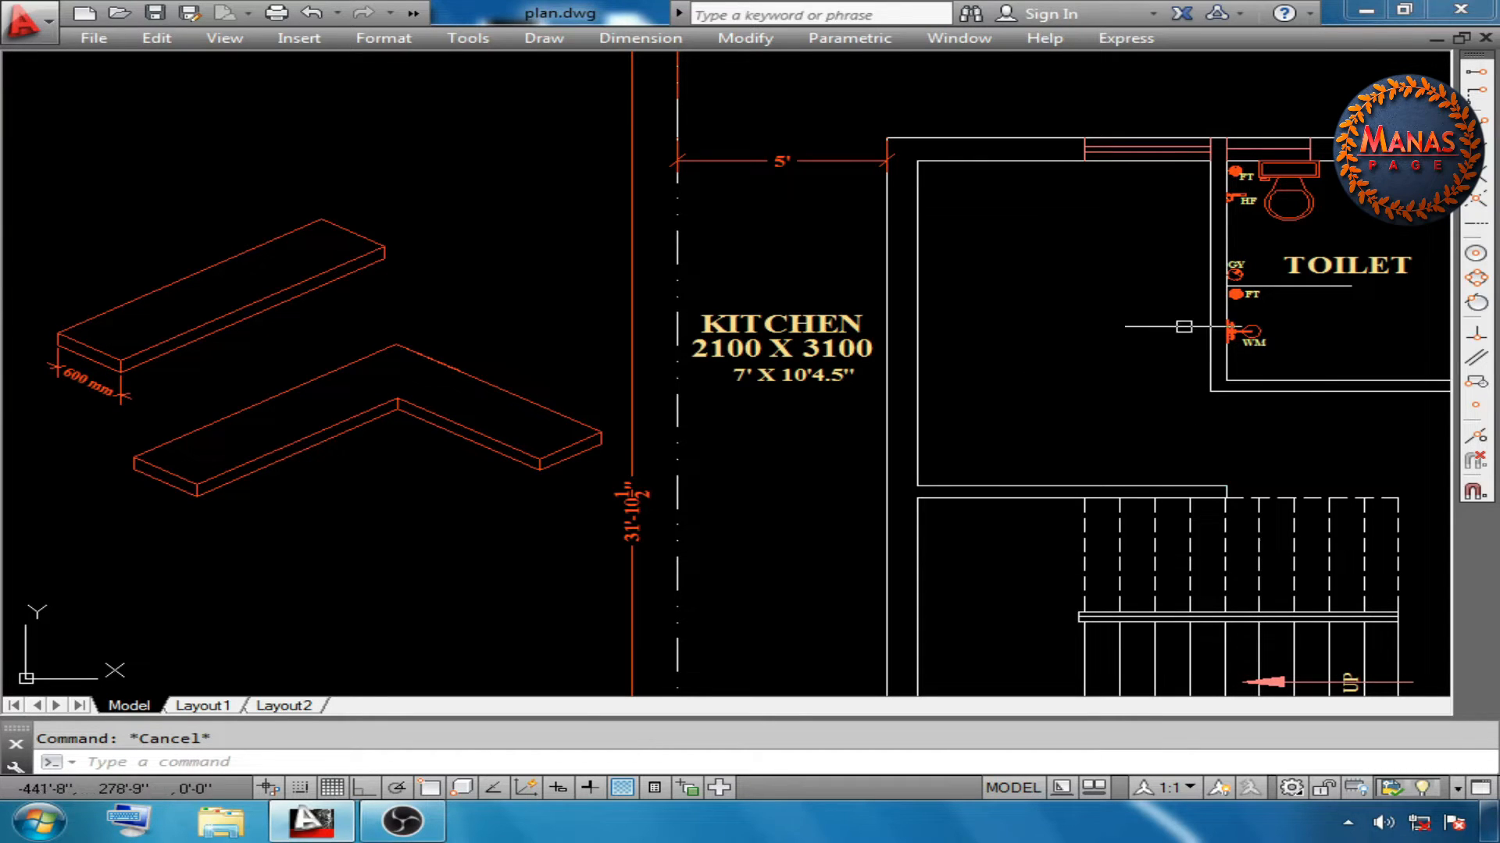
{"action": "left_click", "coordinate": [1111, 485]}
{"action": "left_click", "coordinate": [1211, 360]}
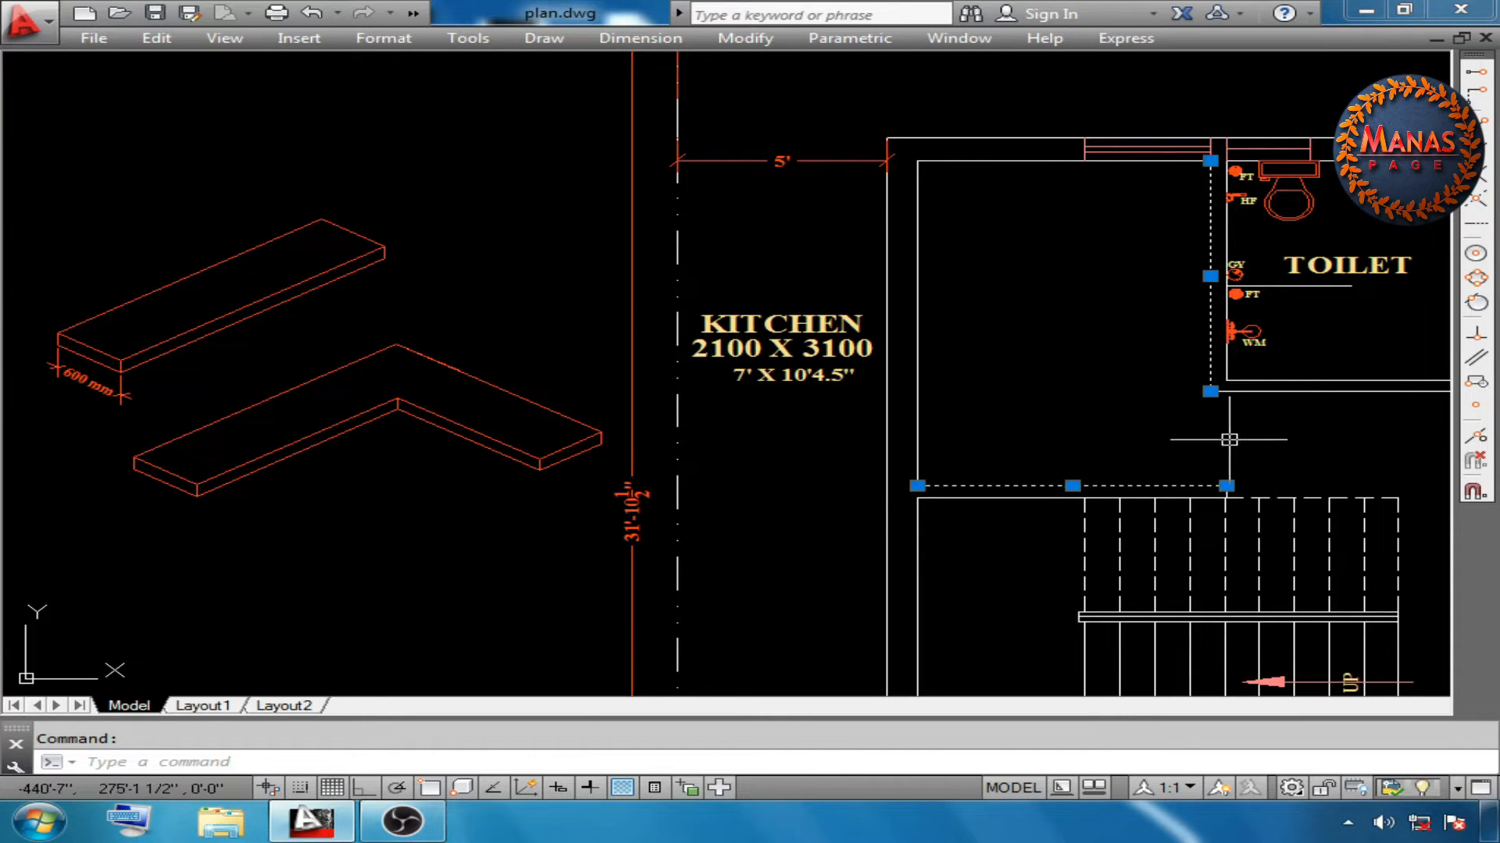
{"action": "key", "text": "Escape"}
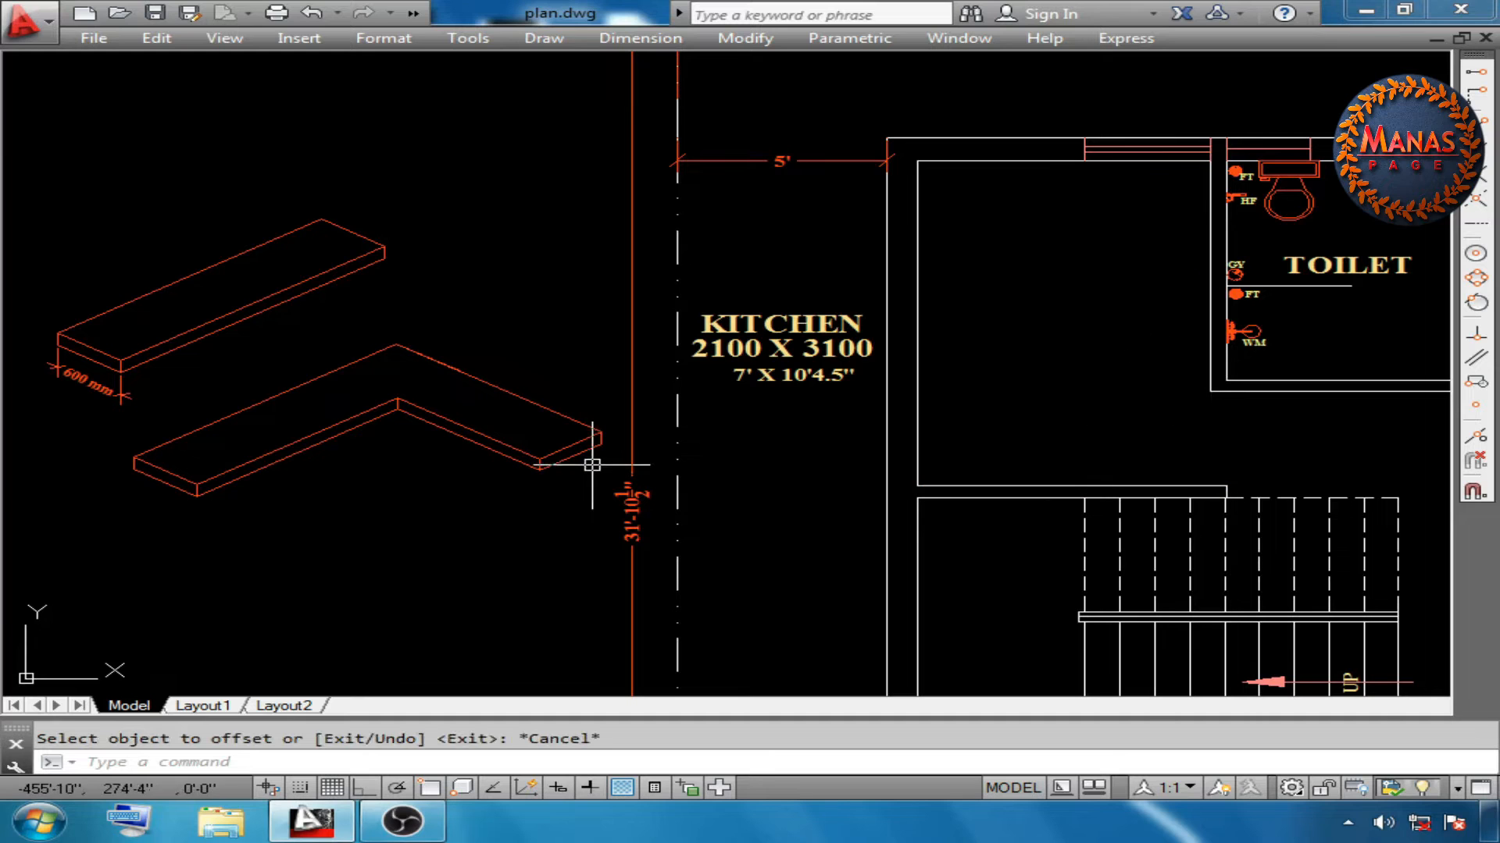
Offset the kitchen's inner line along the outer side wall 2'-0" into the room for the counter's depth
{"action": "key", "text": "Return"}
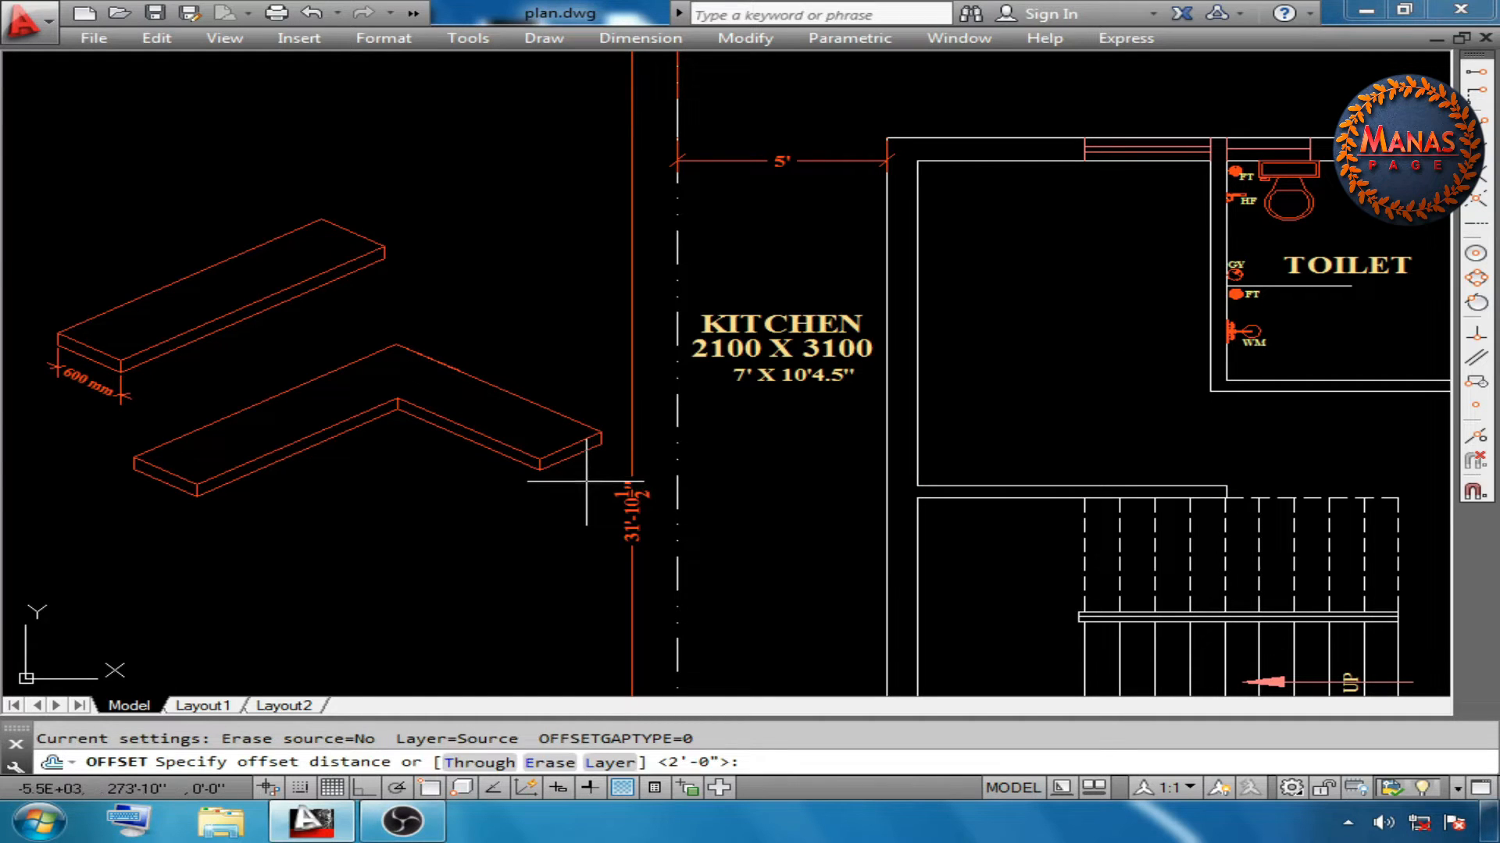
{"action": "key", "text": "Return"}
{"action": "type", "text": "u"}
{"action": "key", "text": "Return"}
{"action": "left_click", "coordinate": [914, 407]}
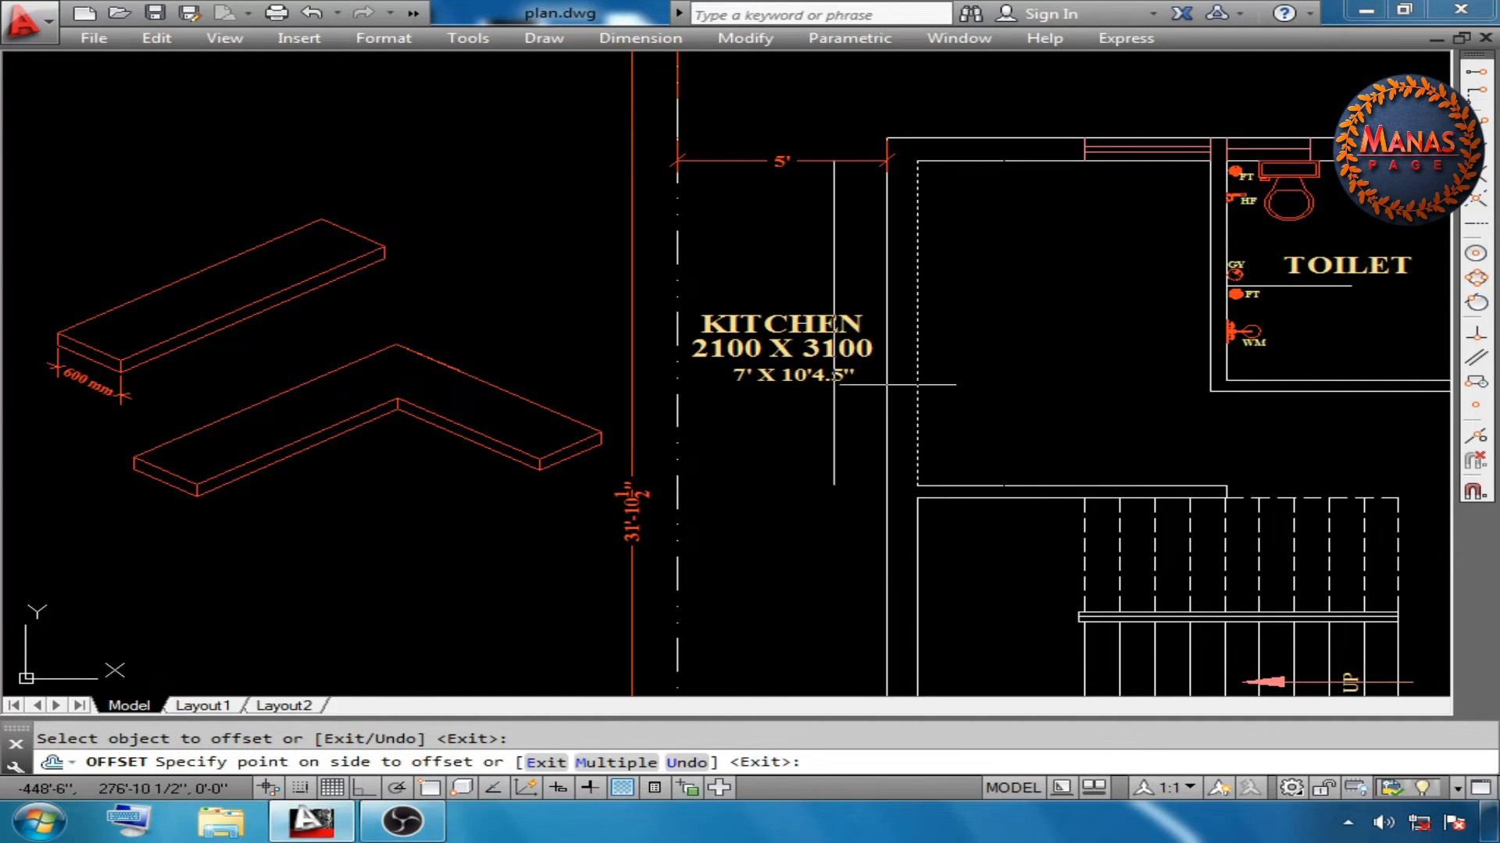
{"action": "left_click", "coordinate": [1067, 396]}
{"action": "key", "text": "Return"}
Offset the kitchen's upper inner wall line 2'-0" into the room for the second counter leg
{"action": "key", "text": "Return"}
{"action": "key", "text": "Return"}
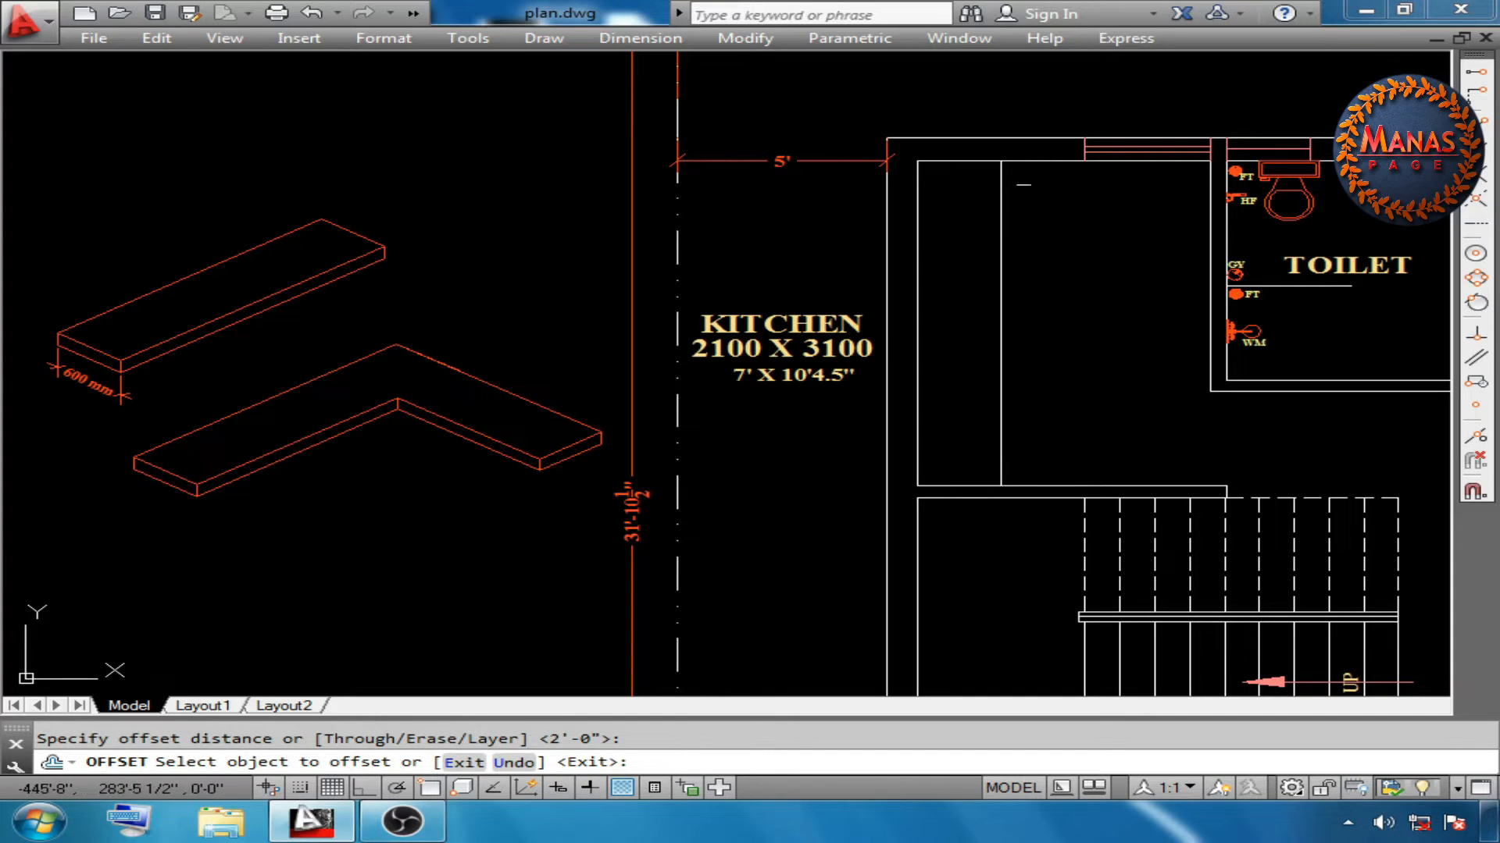
{"action": "left_click", "coordinate": [1057, 160]}
{"action": "left_click", "coordinate": [1056, 308]}
{"action": "right_click", "coordinate": [1067, 263]}
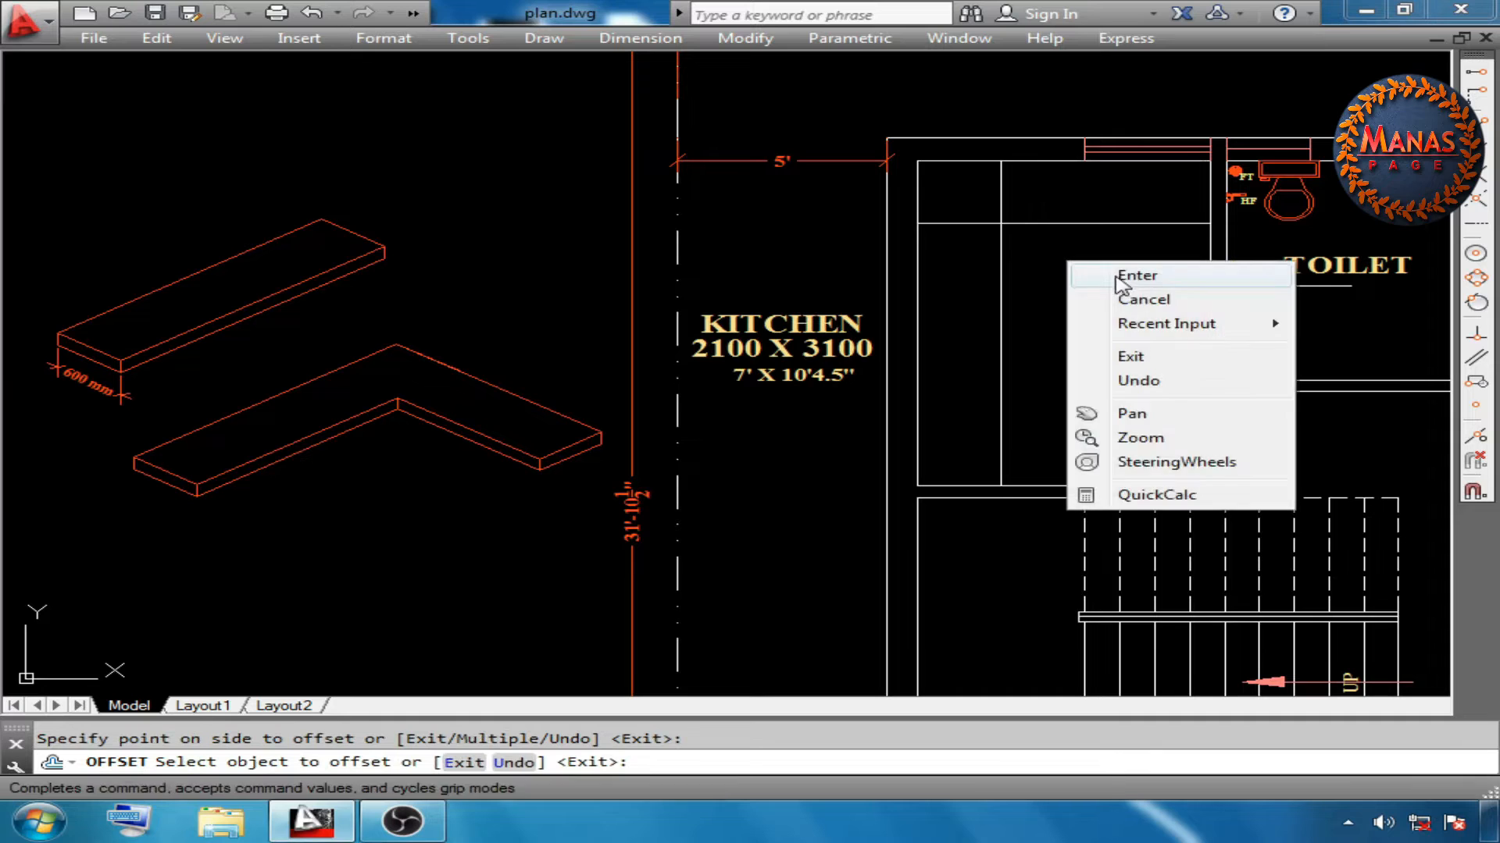
{"action": "left_click", "coordinate": [1136, 276]}
Trim the two counter lines against each other at their crossing to form the L-shaped kitchen counter edge
{"action": "type", "text": "tr"}
{"action": "key", "text": "Return"}
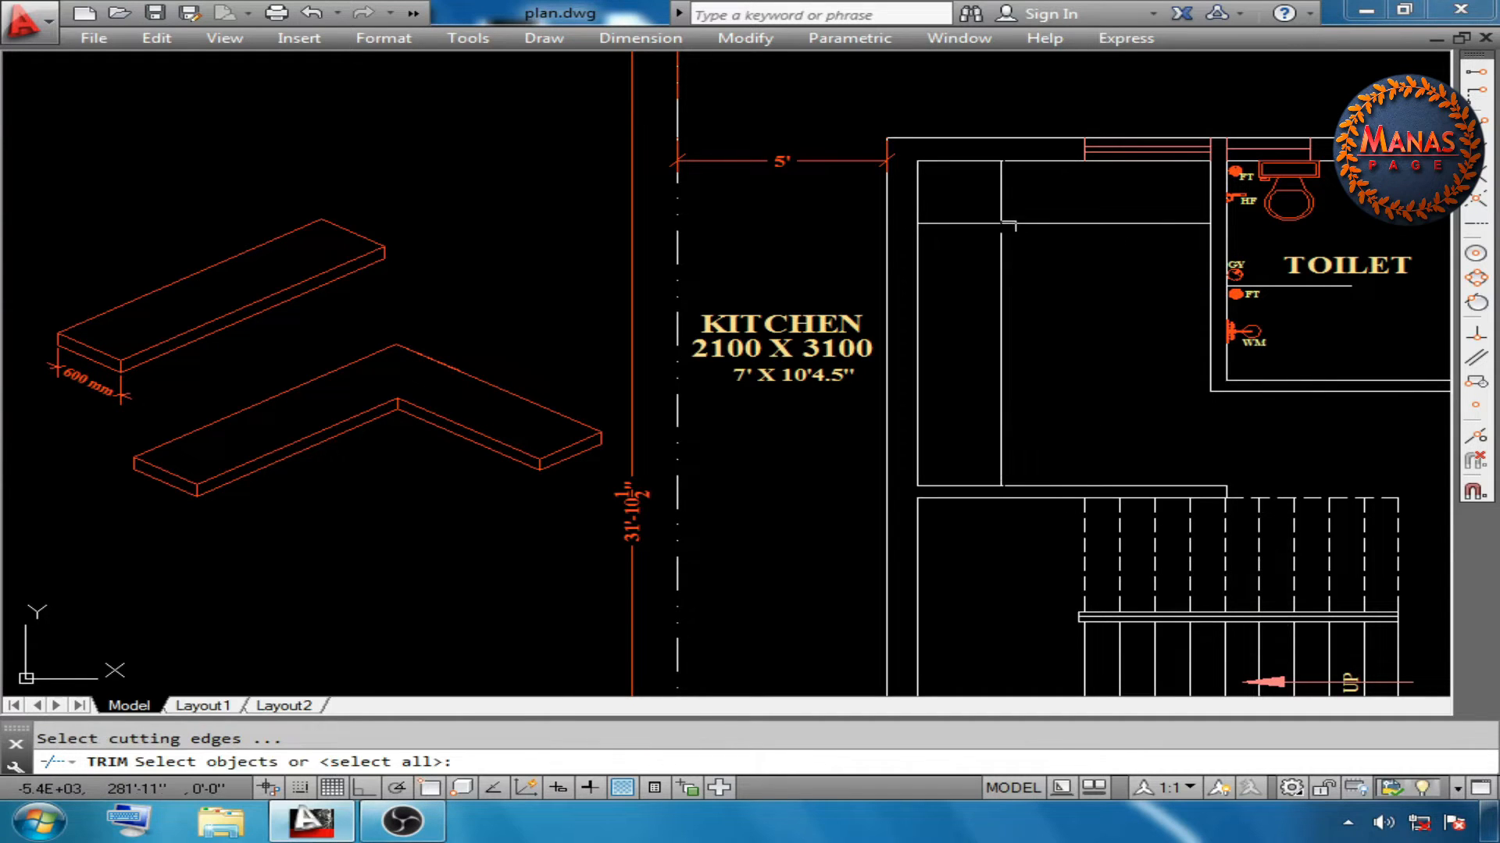
{"action": "left_click", "coordinate": [1024, 187]}
{"action": "left_click", "coordinate": [950, 288]}
{"action": "key", "text": "Return"}
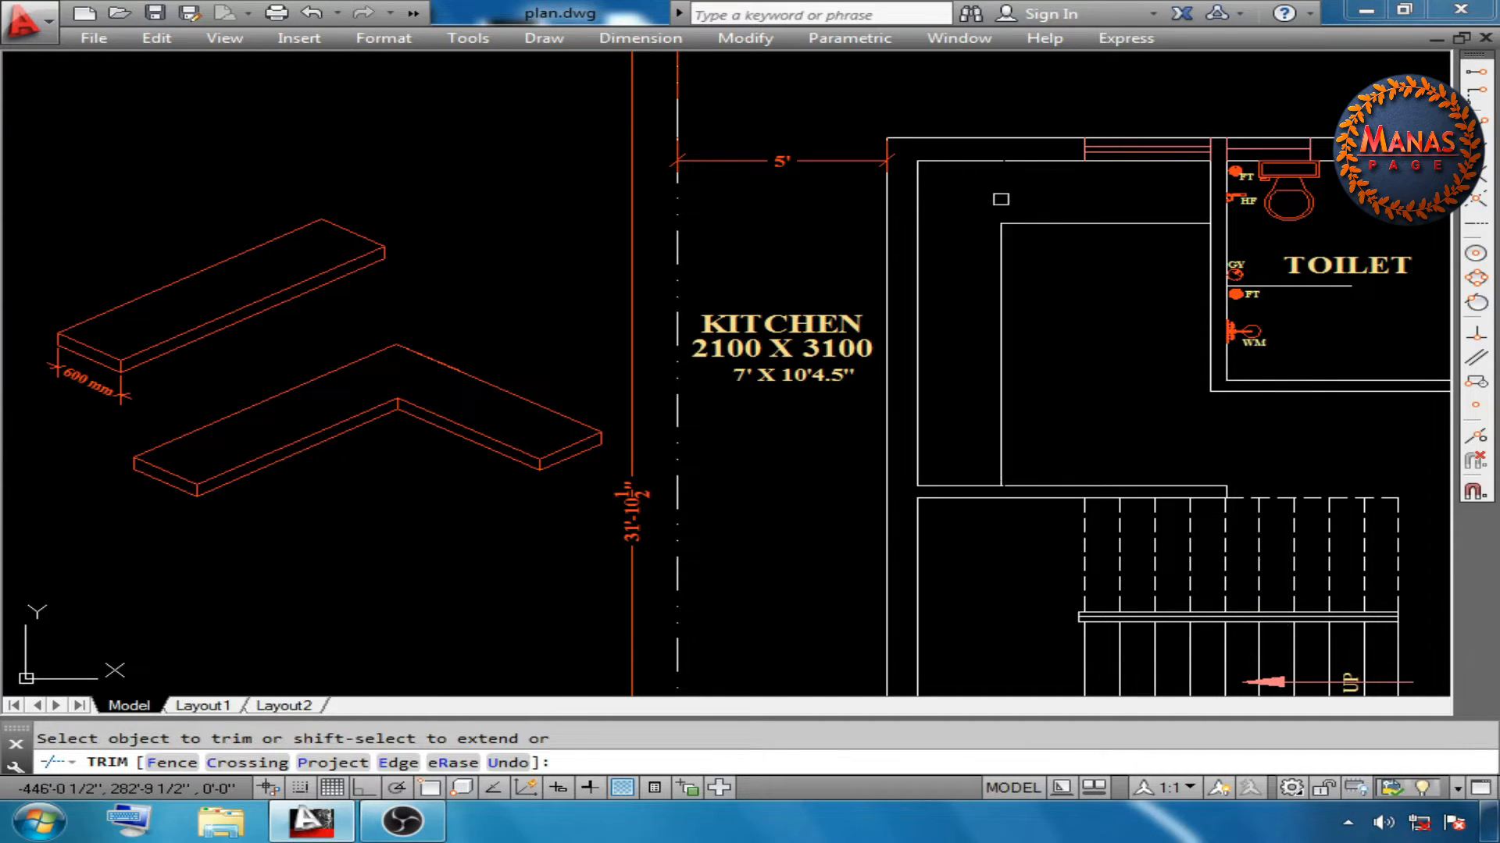
{"action": "right_click", "coordinate": [1092, 290]}
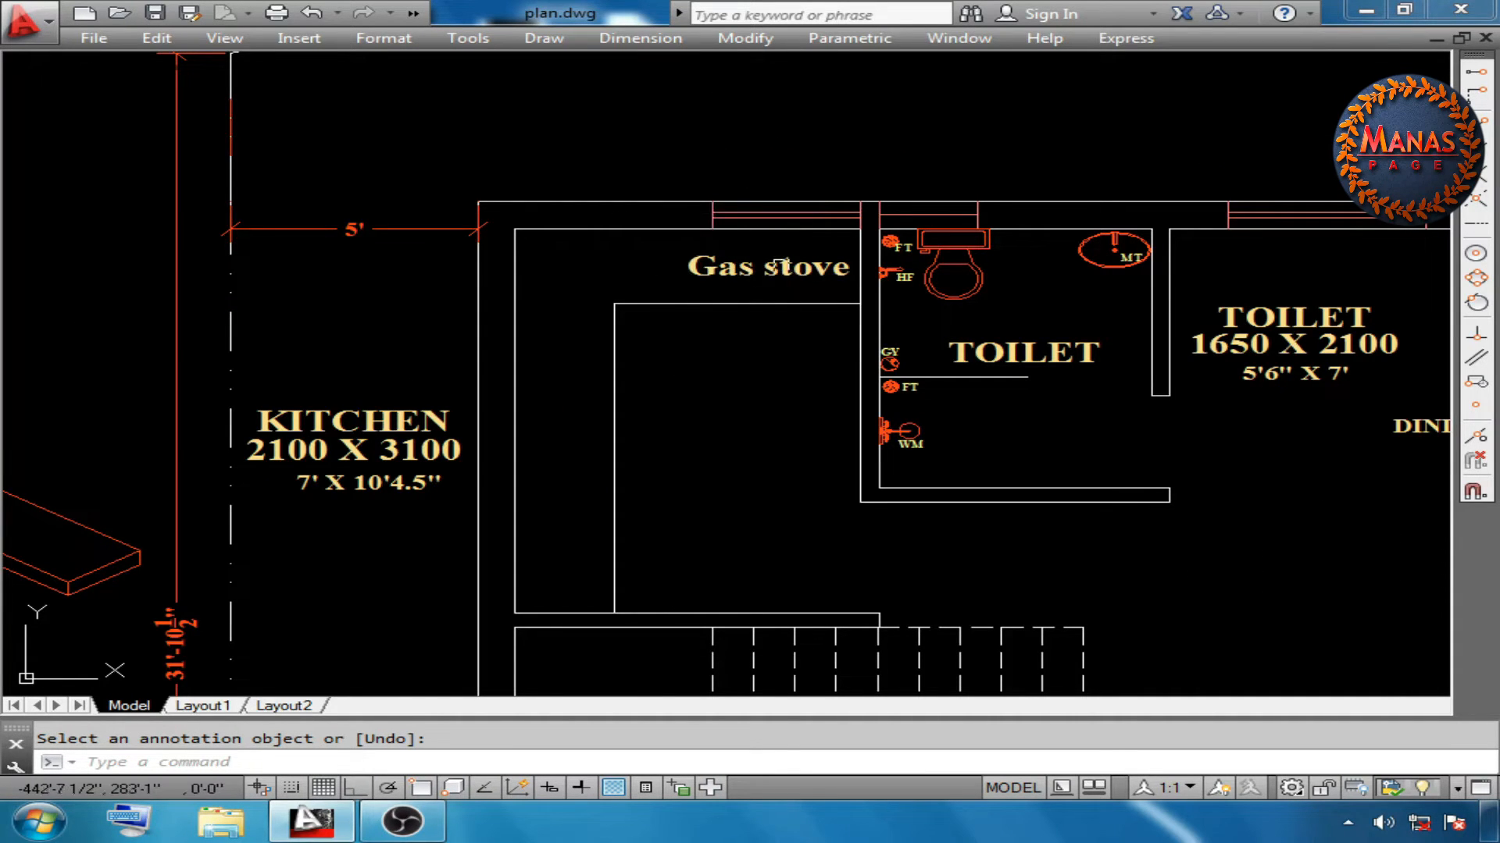
Copy the floor trap symbol with its FT label to the lower outer-wall corner of the KS1 double-bowl kitchen sink
{"action": "middle_click_drag", "start_coordinate": [972, 468], "coordinate": [800, 369]}
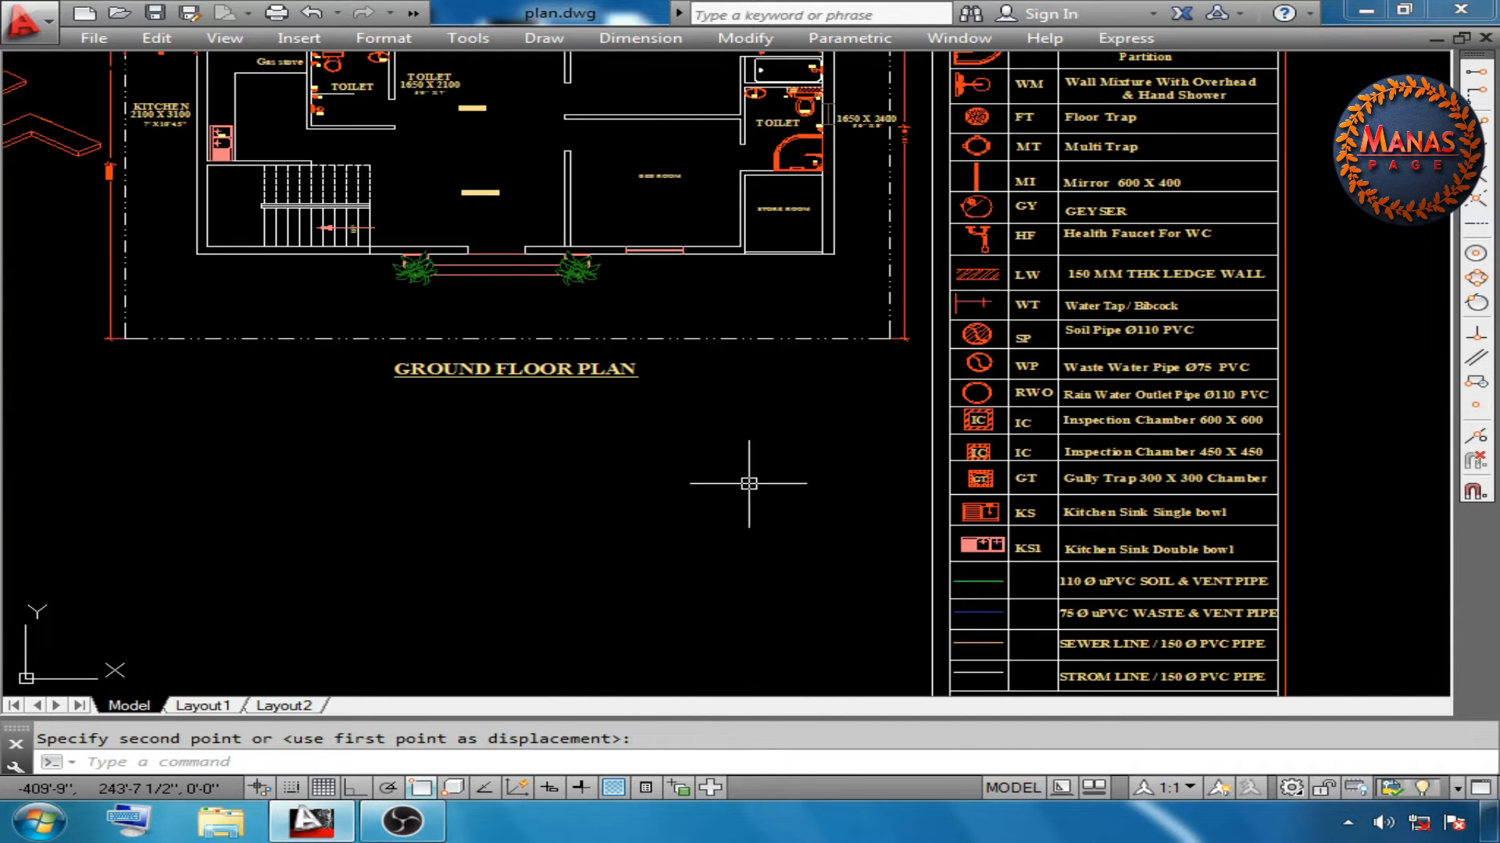
{"action": "middle_click_drag", "start_coordinate": [936, 478], "coordinate": [820, 388]}
{"action": "scroll", "coordinate": [861, 393], "scroll_direction": "up", "scroll_amount": 4}
{"action": "scroll", "coordinate": [941, 492], "scroll_direction": "up", "scroll_amount": 3}
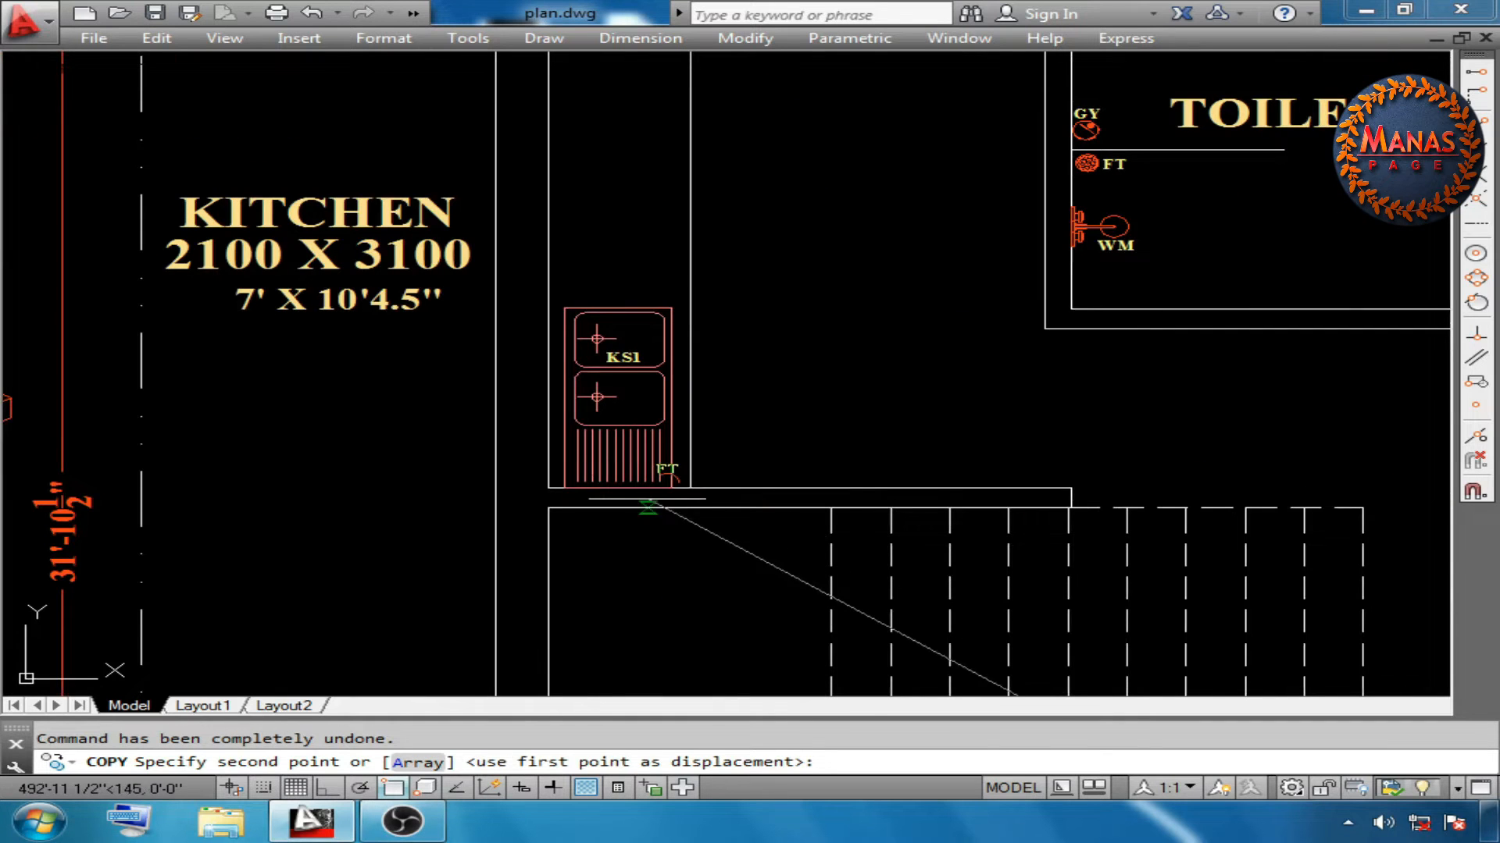
{"action": "left_click", "coordinate": [564, 488]}
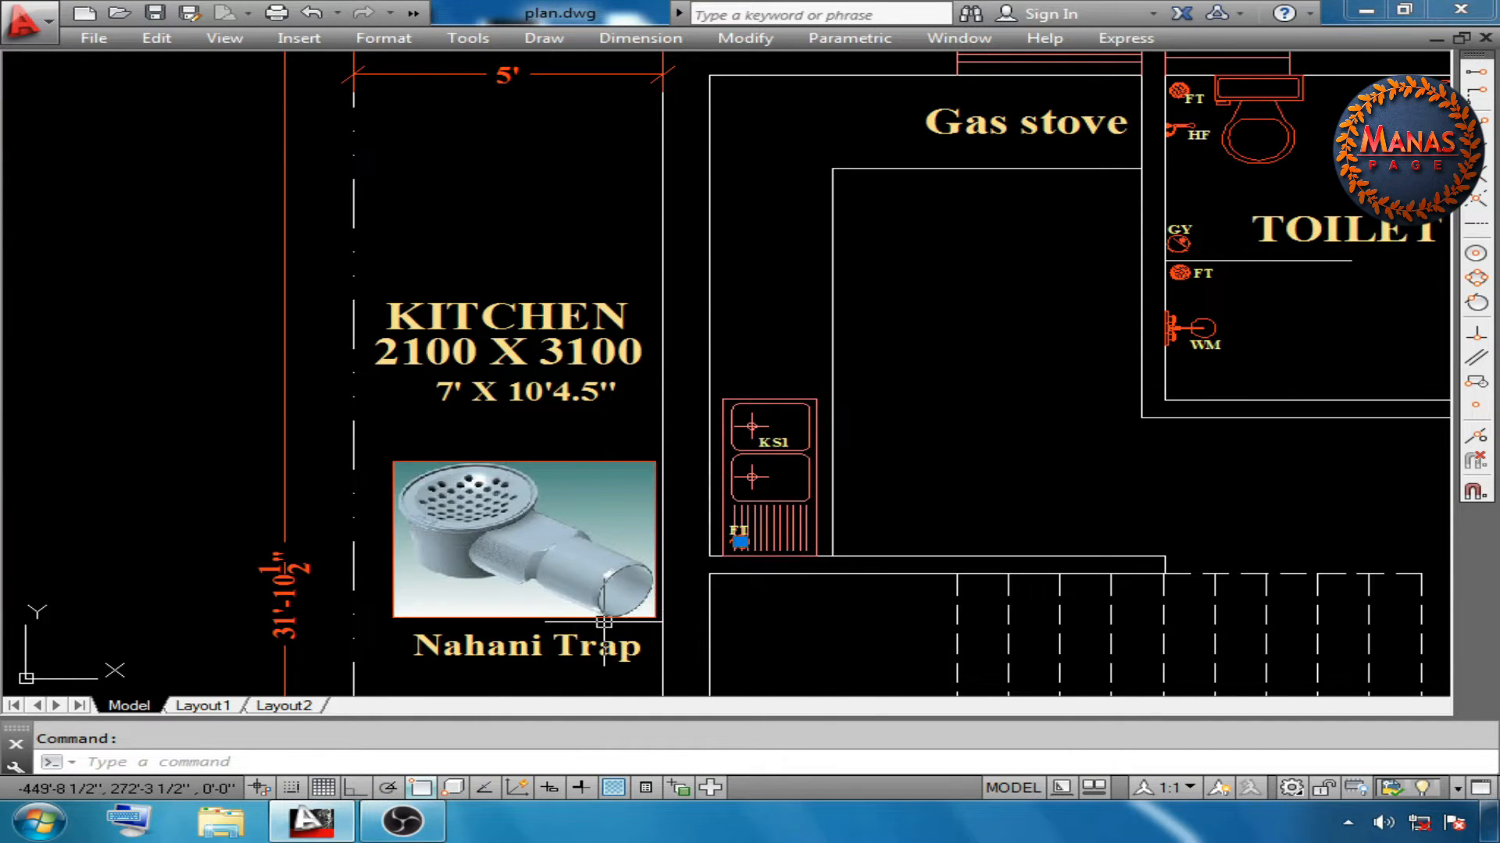
{"action": "left_click", "coordinate": [602, 617]}
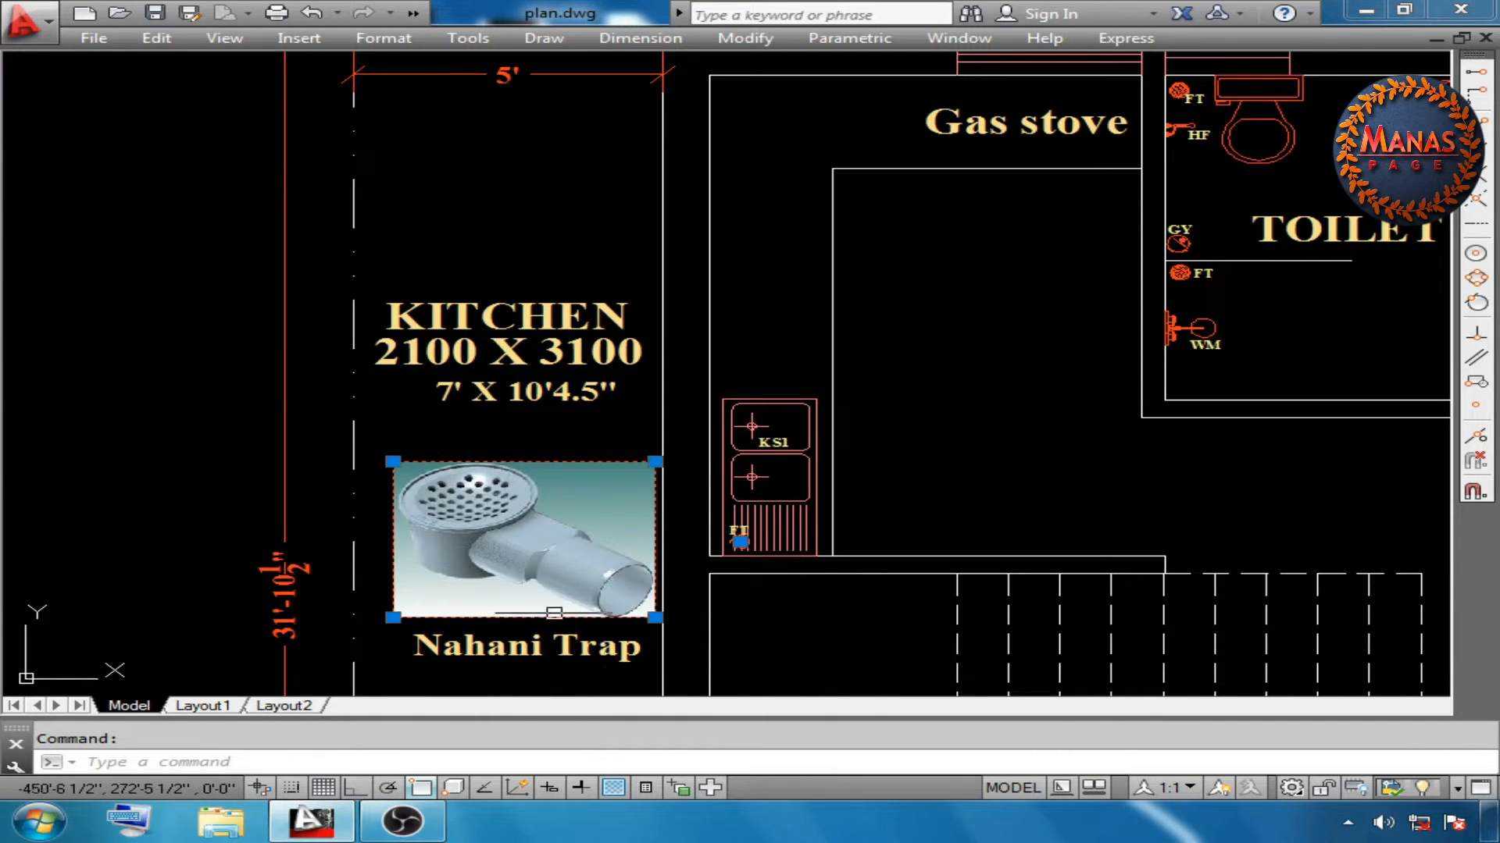
{"action": "key", "text": "Escape"}
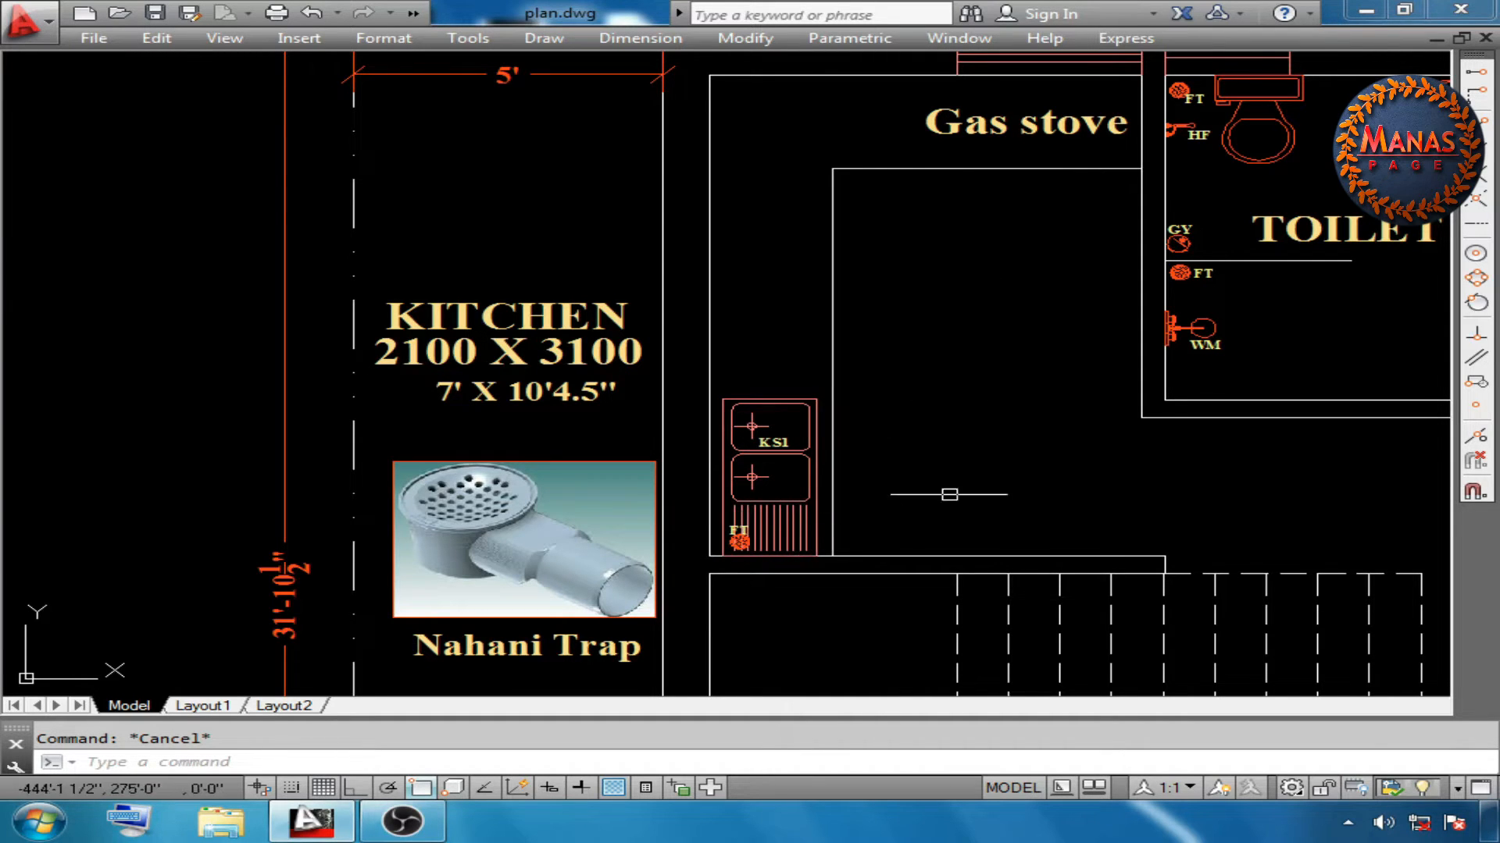
{"action": "left_click", "coordinate": [773, 502]}
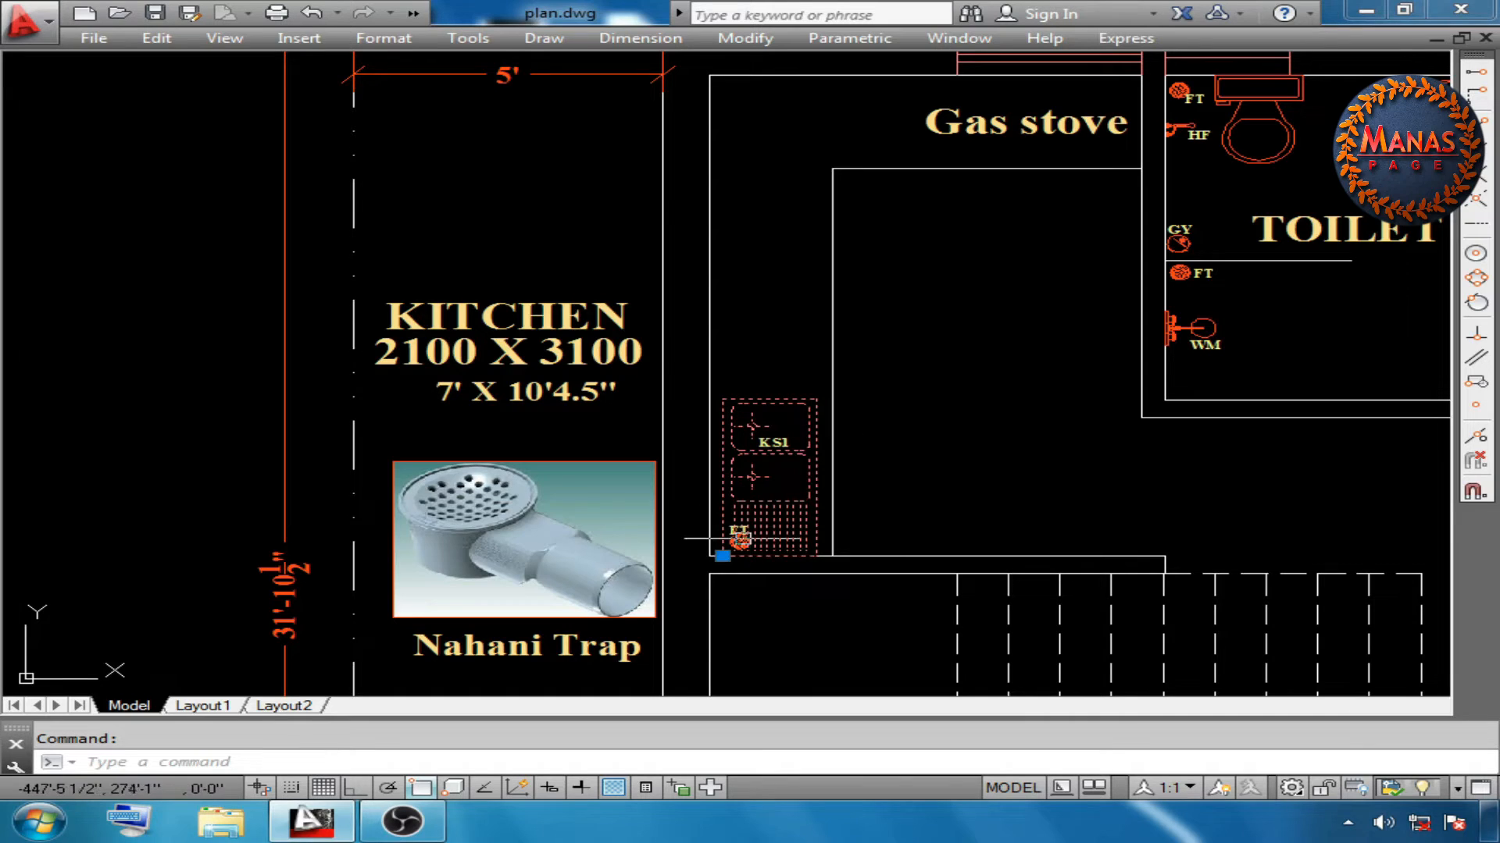
{"action": "key", "text": "Escape"}
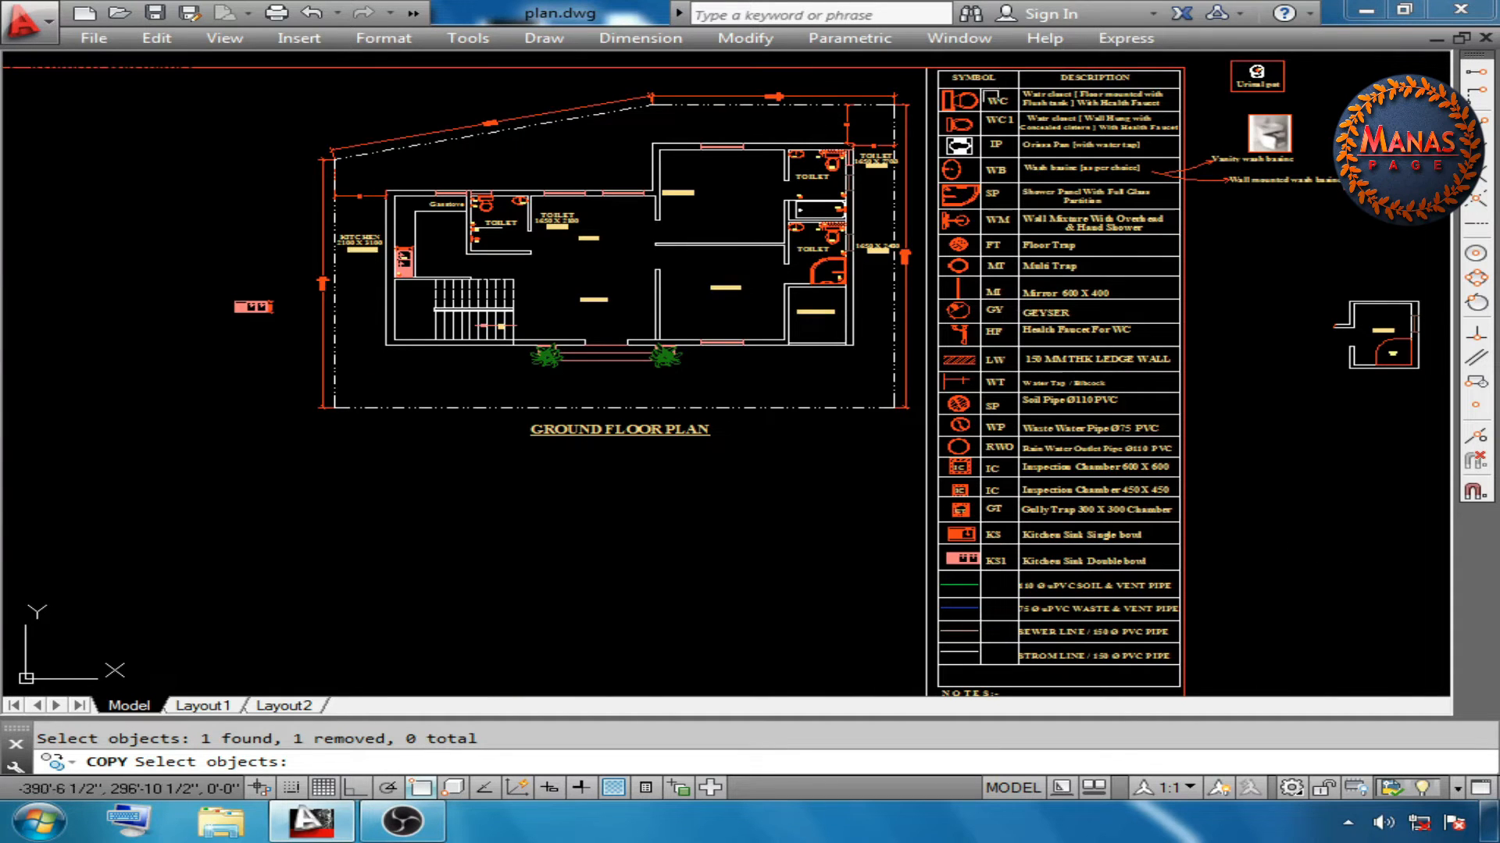
Copy the KS1 double-bowl sink symbol from the legend table into the open kitchen floor beside the counter
{"action": "left_click", "coordinate": [969, 558]}
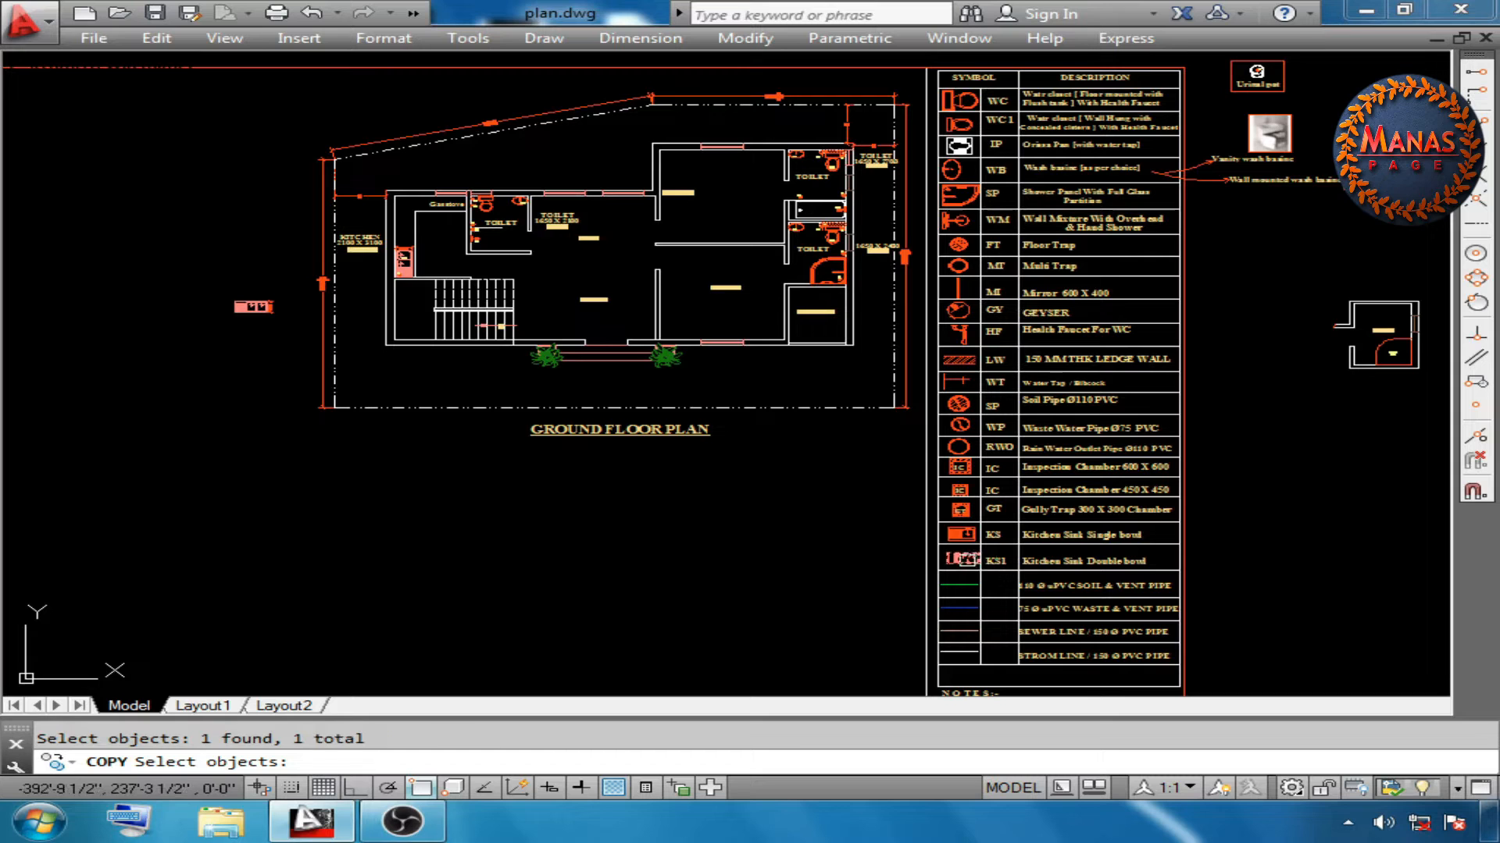
{"action": "key", "text": "Return"}
{"action": "left_click", "coordinate": [983, 566]}
{"action": "scroll", "coordinate": [446, 247], "scroll_direction": "up", "scroll_amount": 4}
{"action": "left_click", "coordinate": [440, 270]}
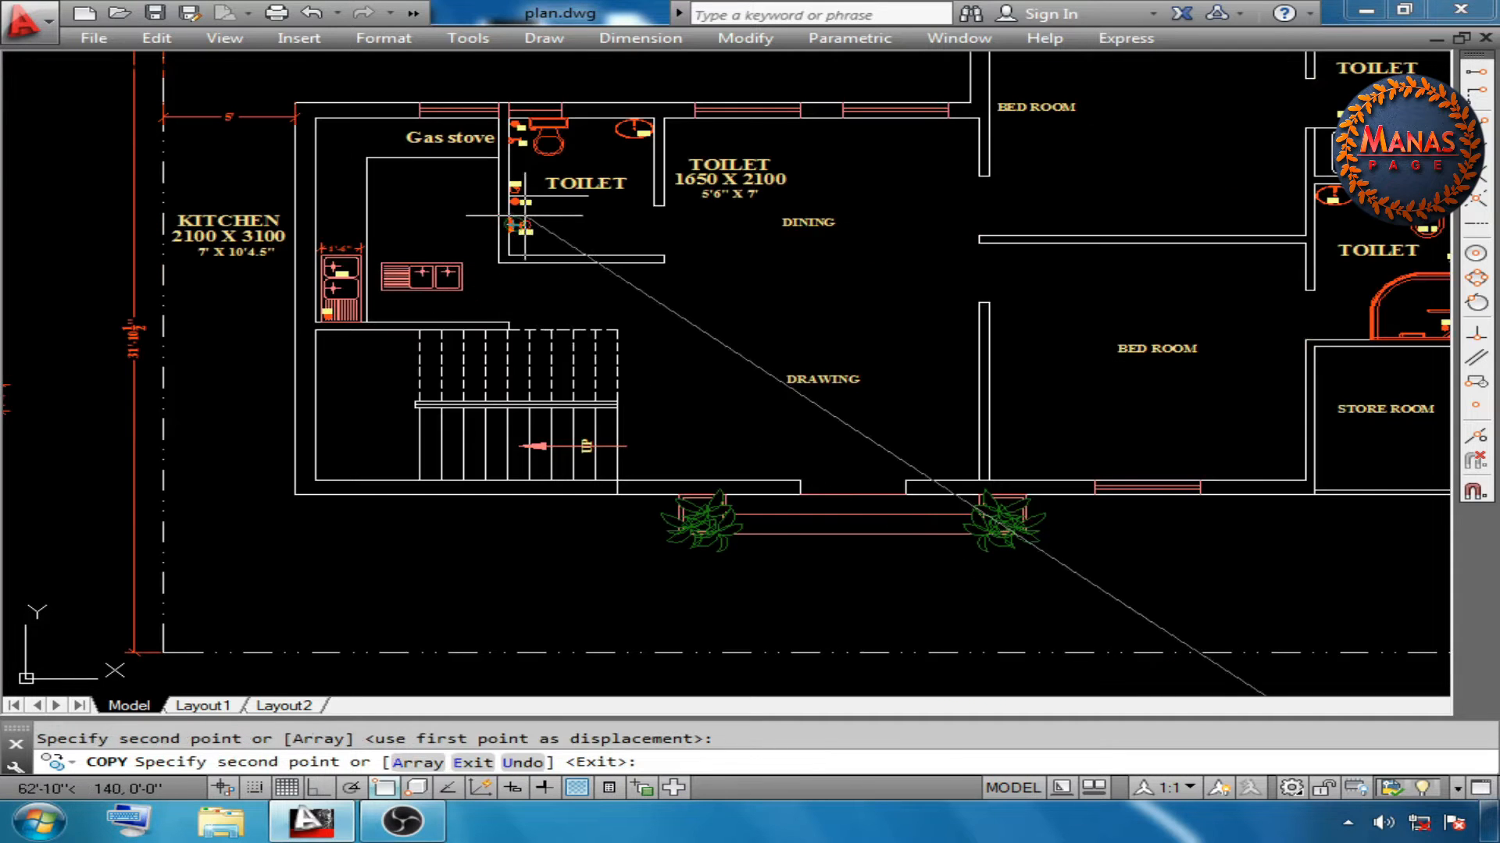
{"action": "key", "text": "Escape"}
Dimension the depth of the copied double-bowl sink for comparison with the sink placed on the counter
{"action": "scroll", "coordinate": [843, 506], "scroll_direction": "up", "scroll_amount": 3}
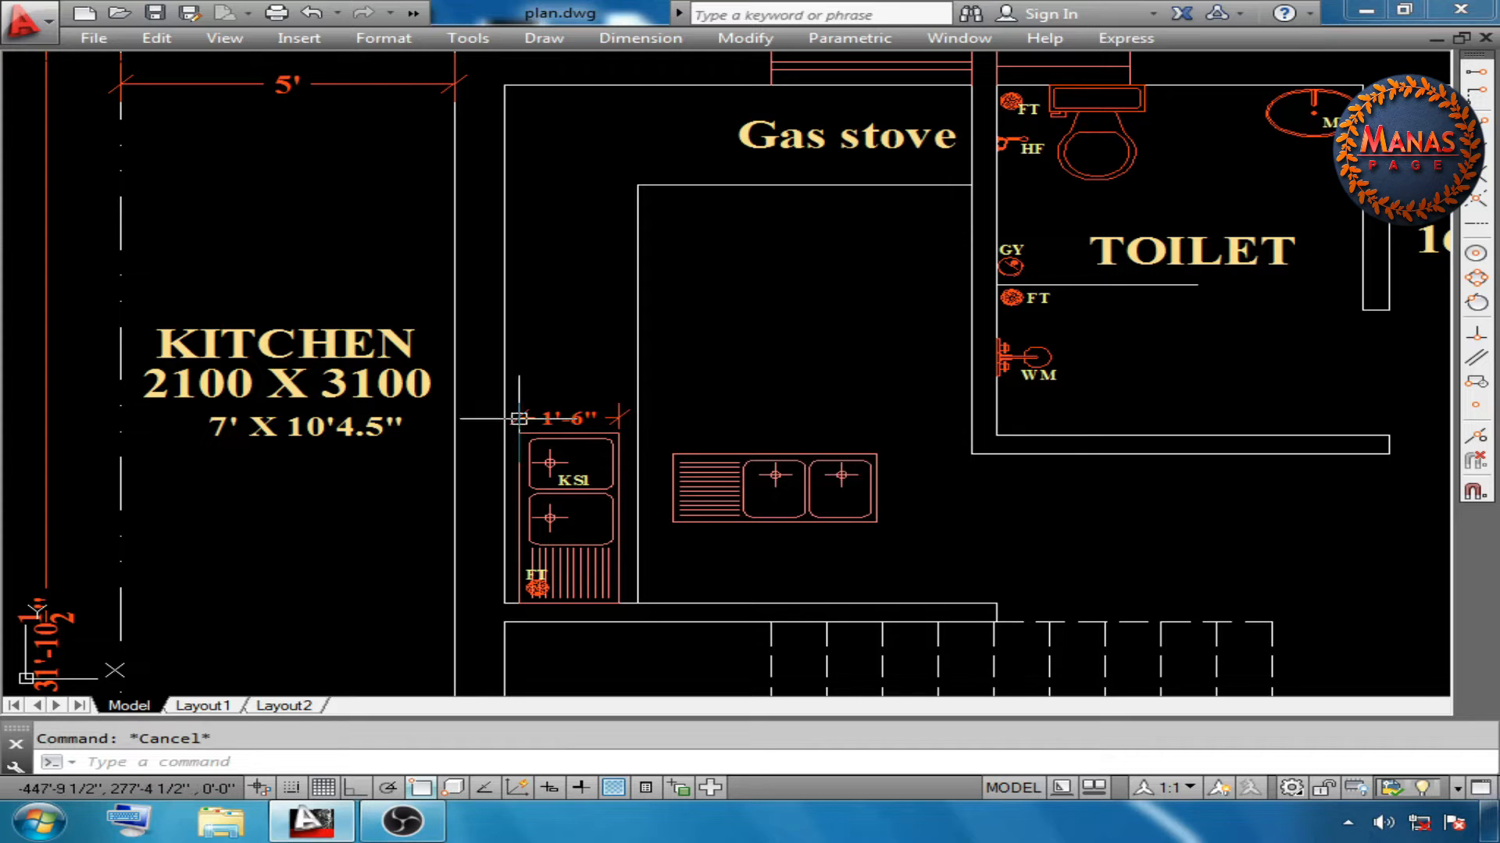
{"action": "scroll", "coordinate": [647, 581], "scroll_direction": "up", "scroll_amount": 2}
{"action": "middle_click_drag", "start_coordinate": [777, 468], "coordinate": [743, 495]}
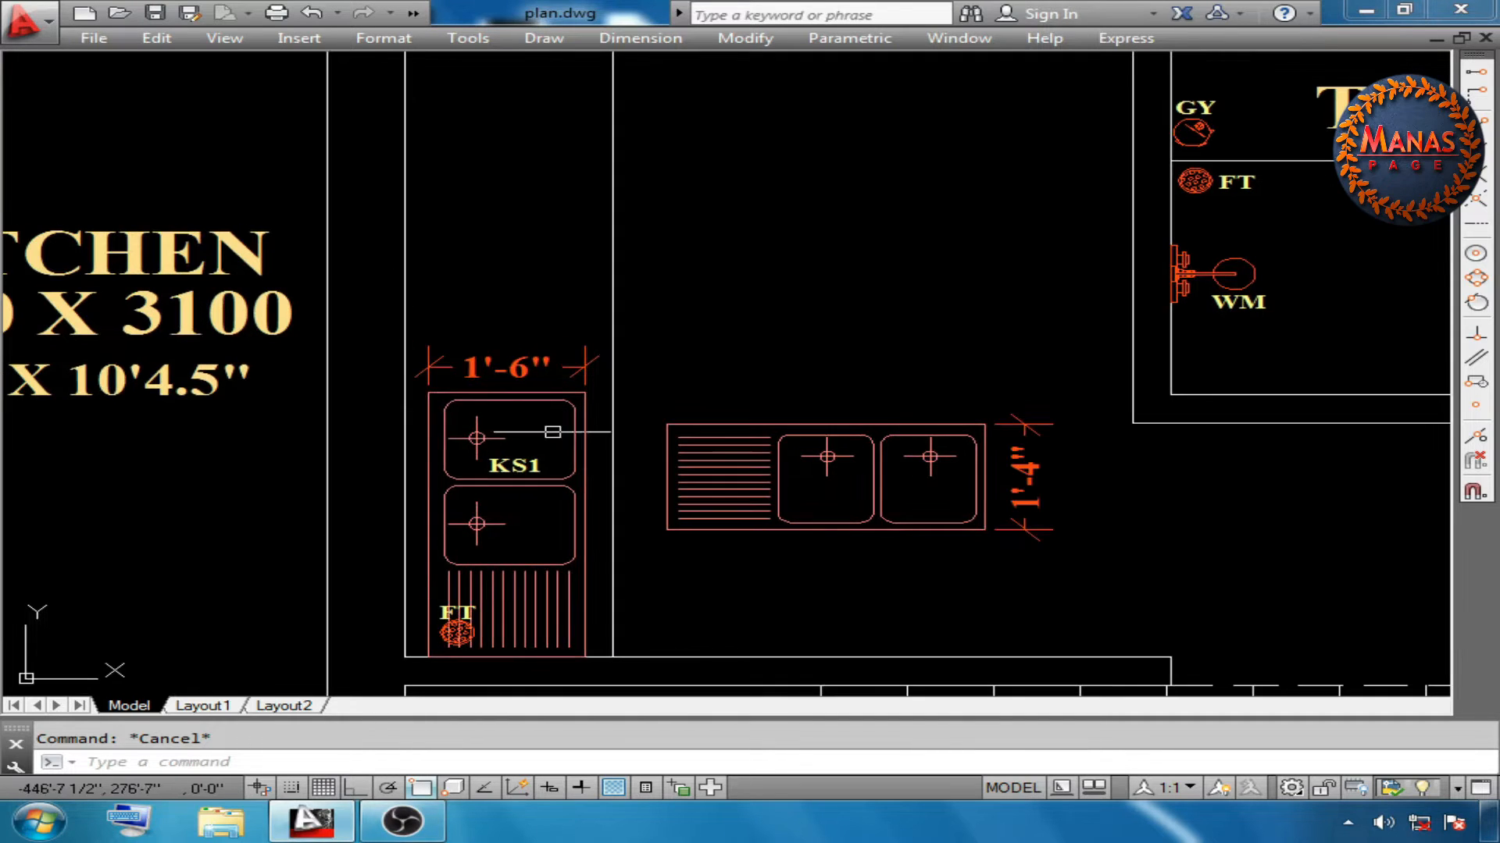
{"action": "left_click", "coordinate": [550, 394]}
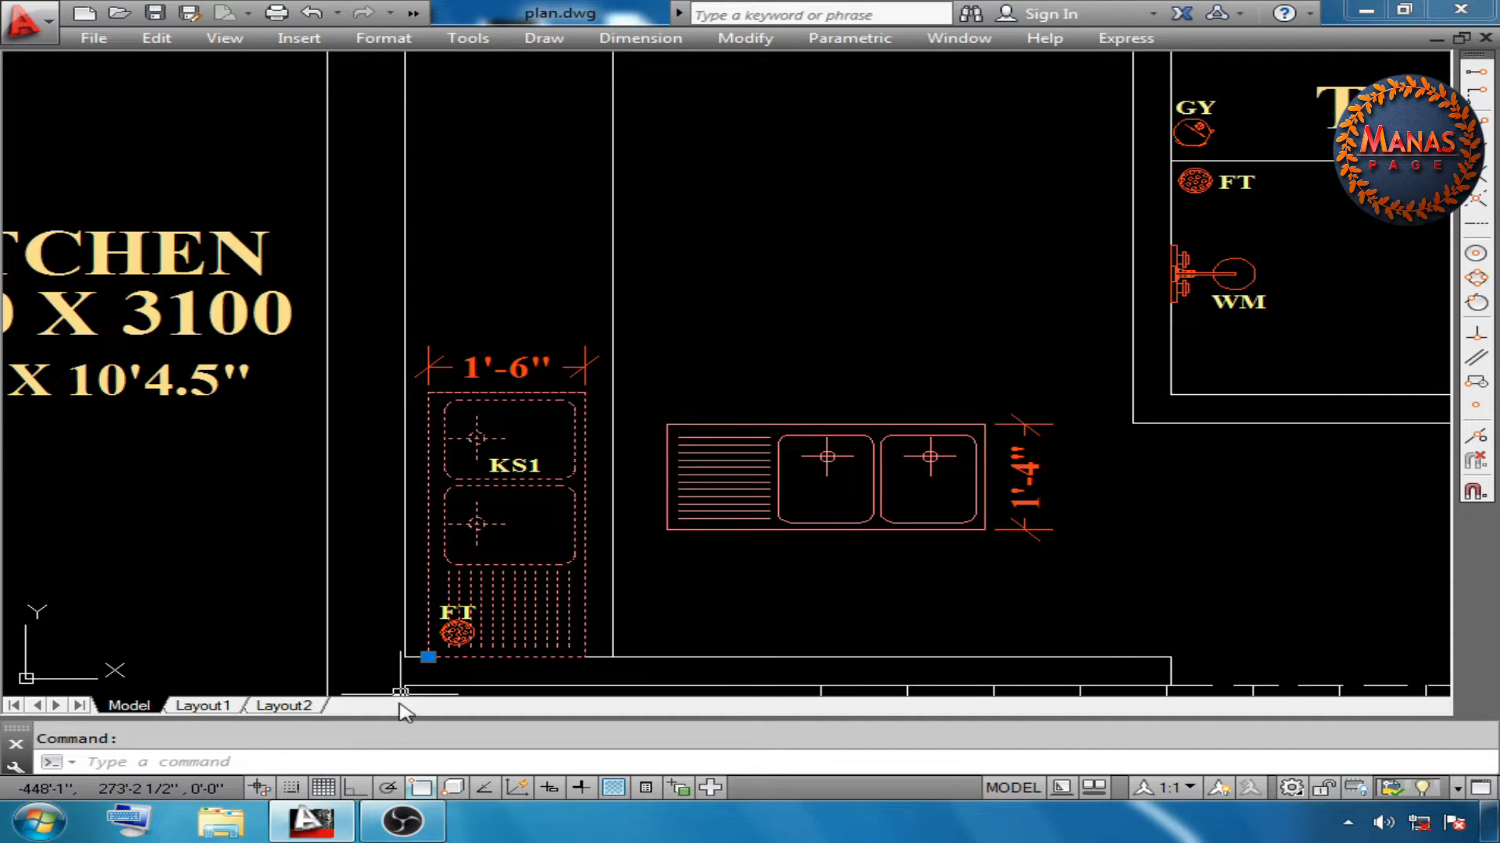
{"action": "key", "text": "Escape"}
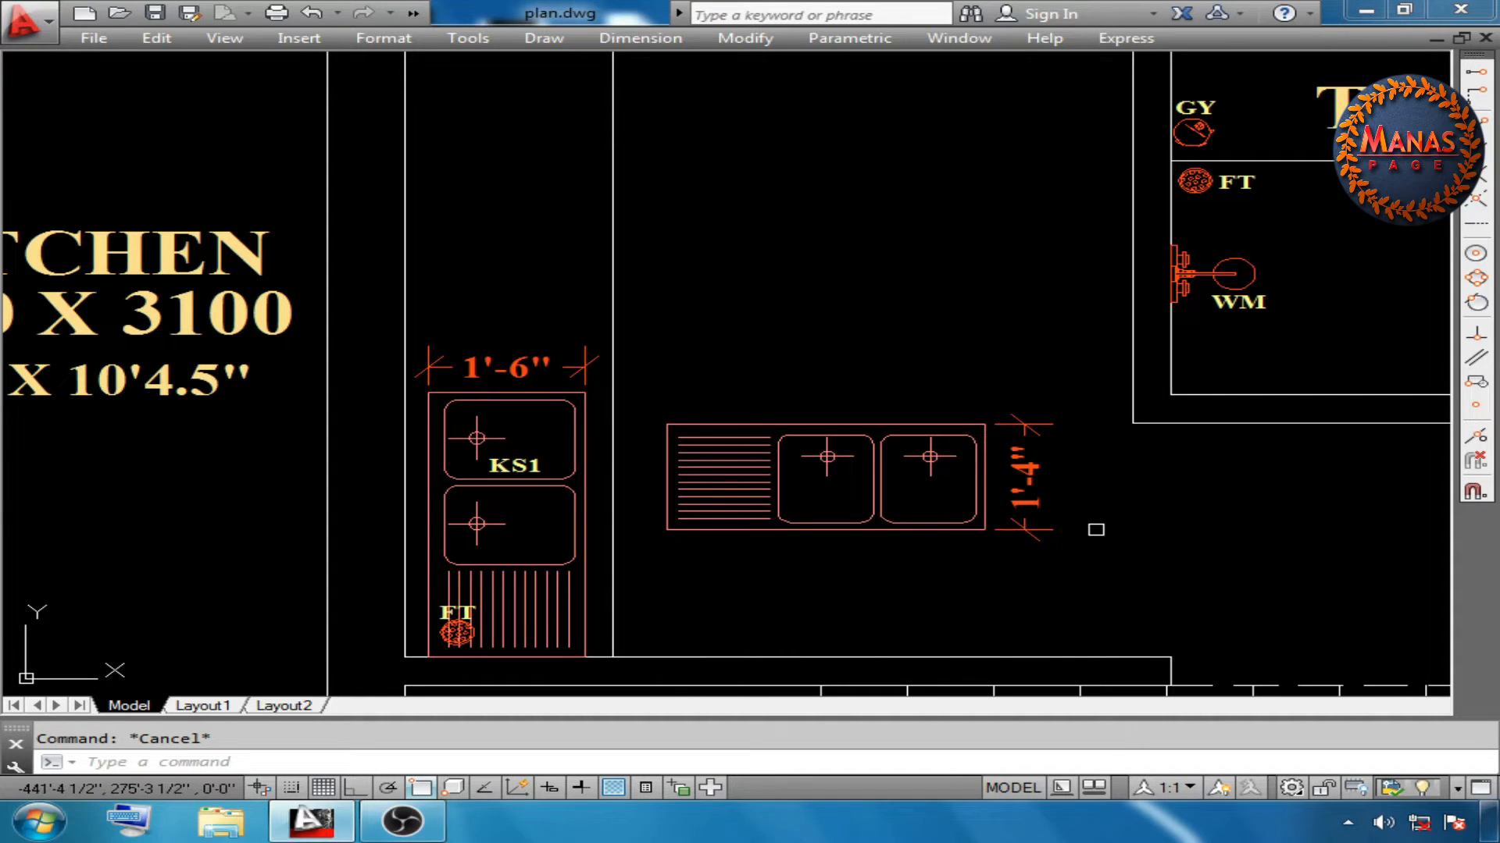
Scale the copied sink by reference from its lower outer corner, taking its short side as reference length and 1'6" as new length
{"action": "type", "text": "SC"}
{"action": "scroll", "coordinate": [1021, 374], "scroll_direction": "up", "scroll_amount": 2}
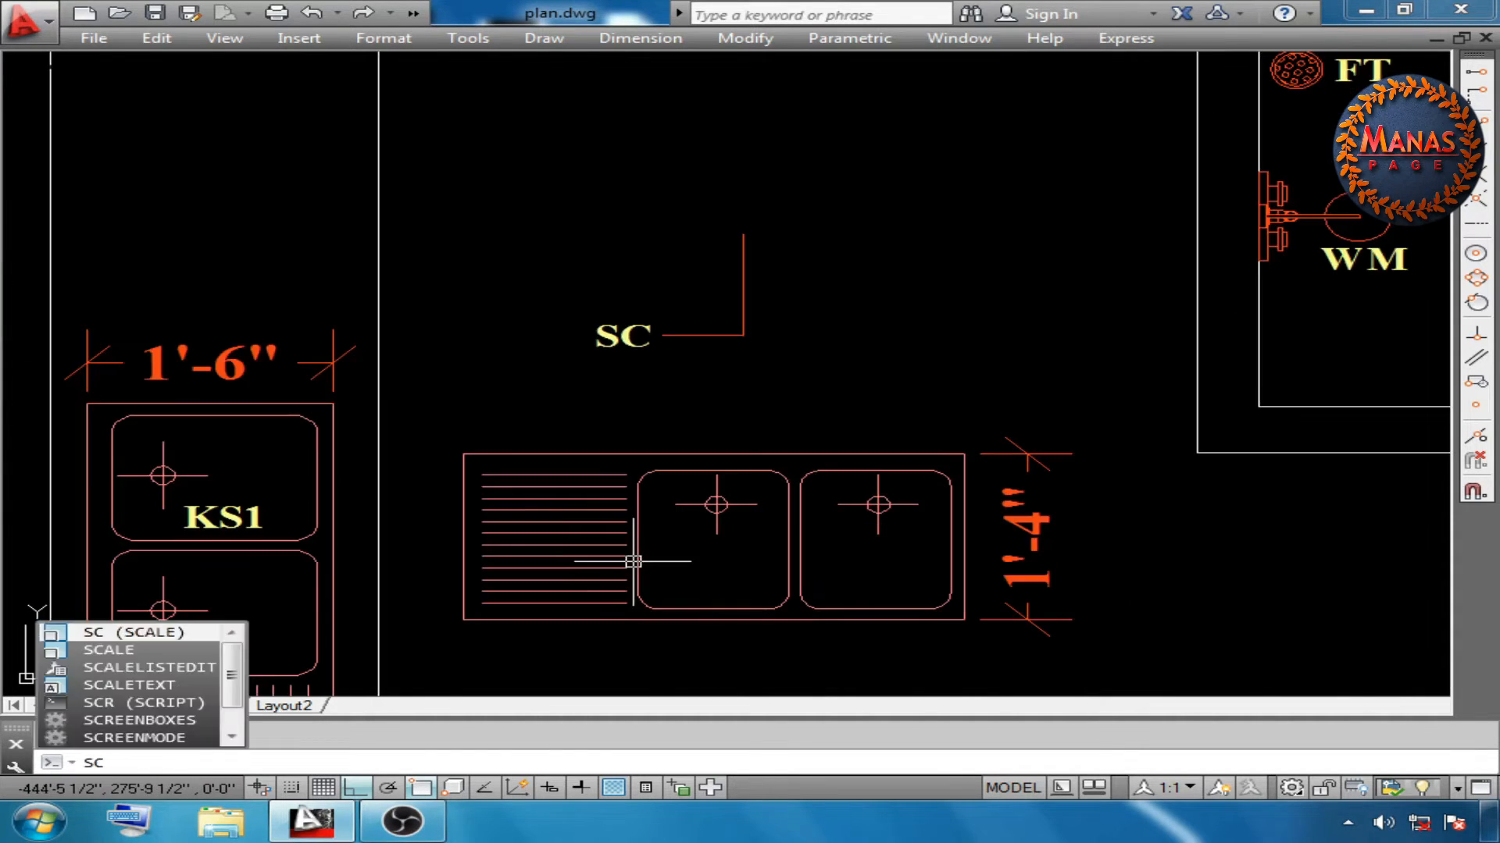
{"action": "key", "text": "Return"}
{"action": "left_click", "coordinate": [928, 422]}
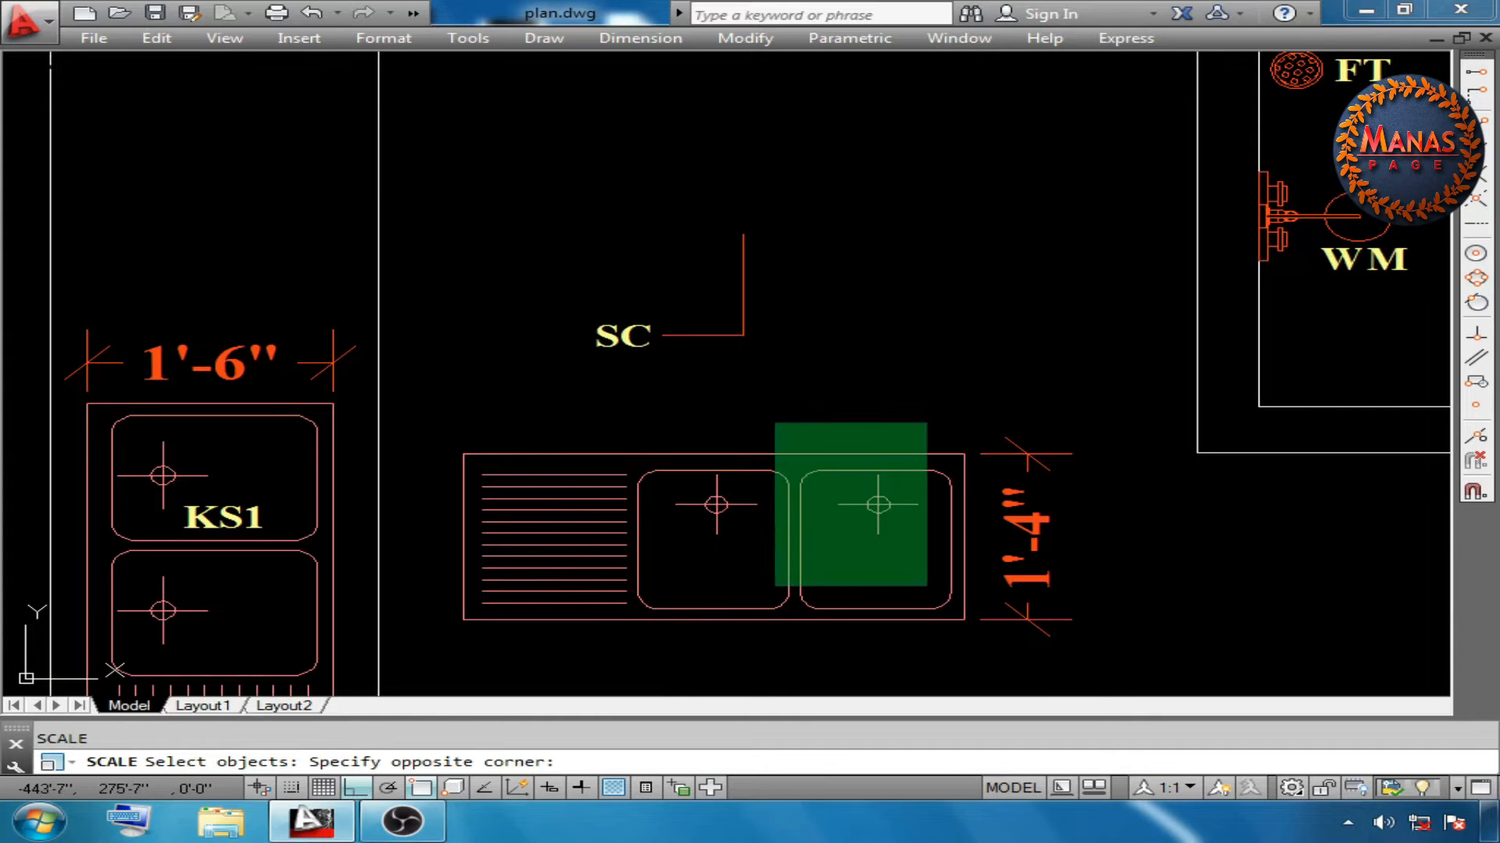
{"action": "left_click", "coordinate": [603, 654]}
{"action": "key", "text": "Return"}
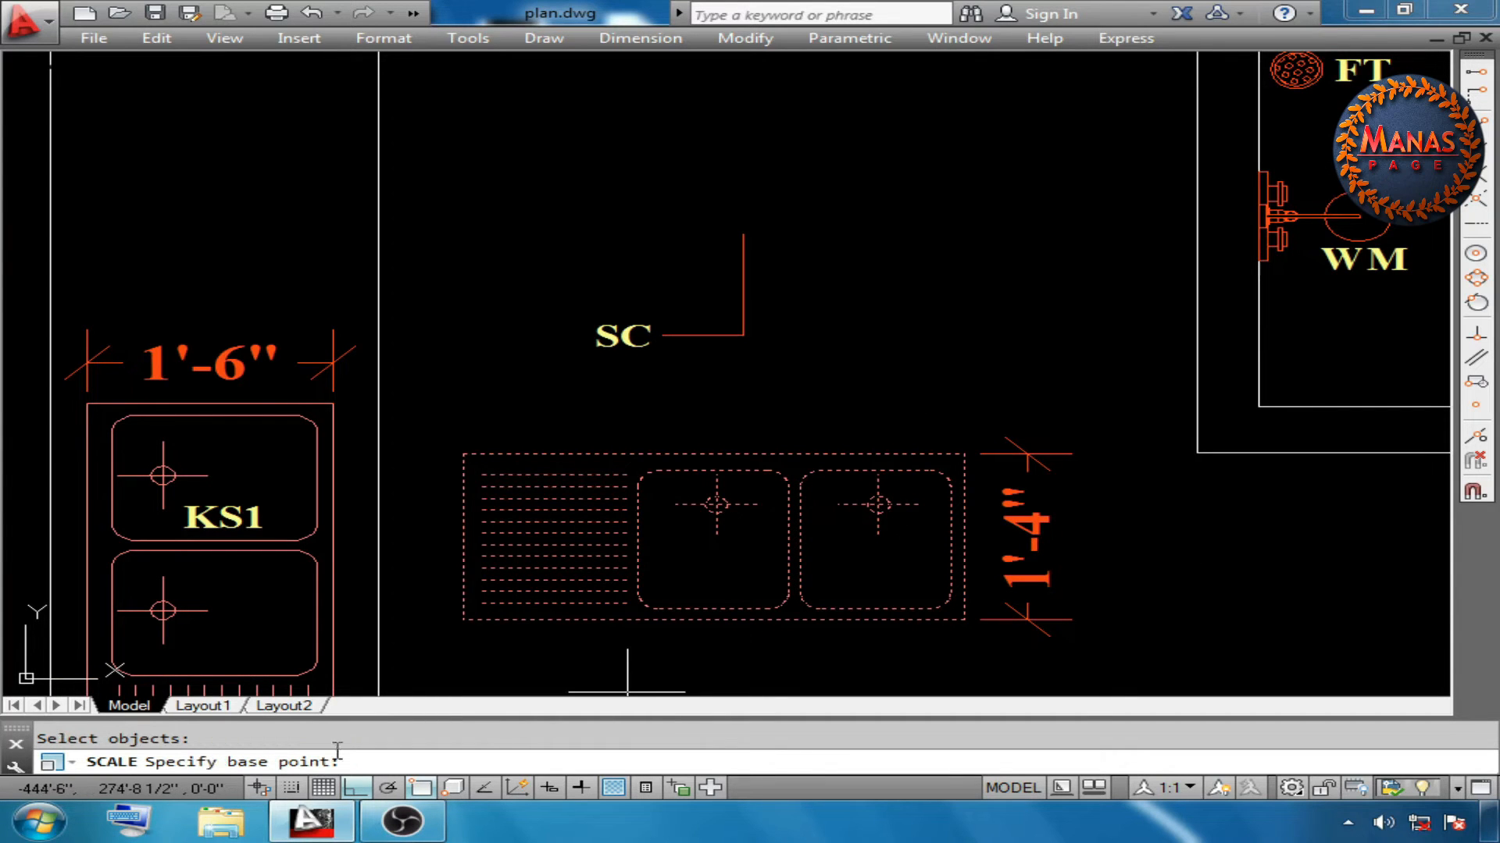
{"action": "left_click", "coordinate": [455, 620]}
{"action": "left_click", "coordinate": [509, 763]}
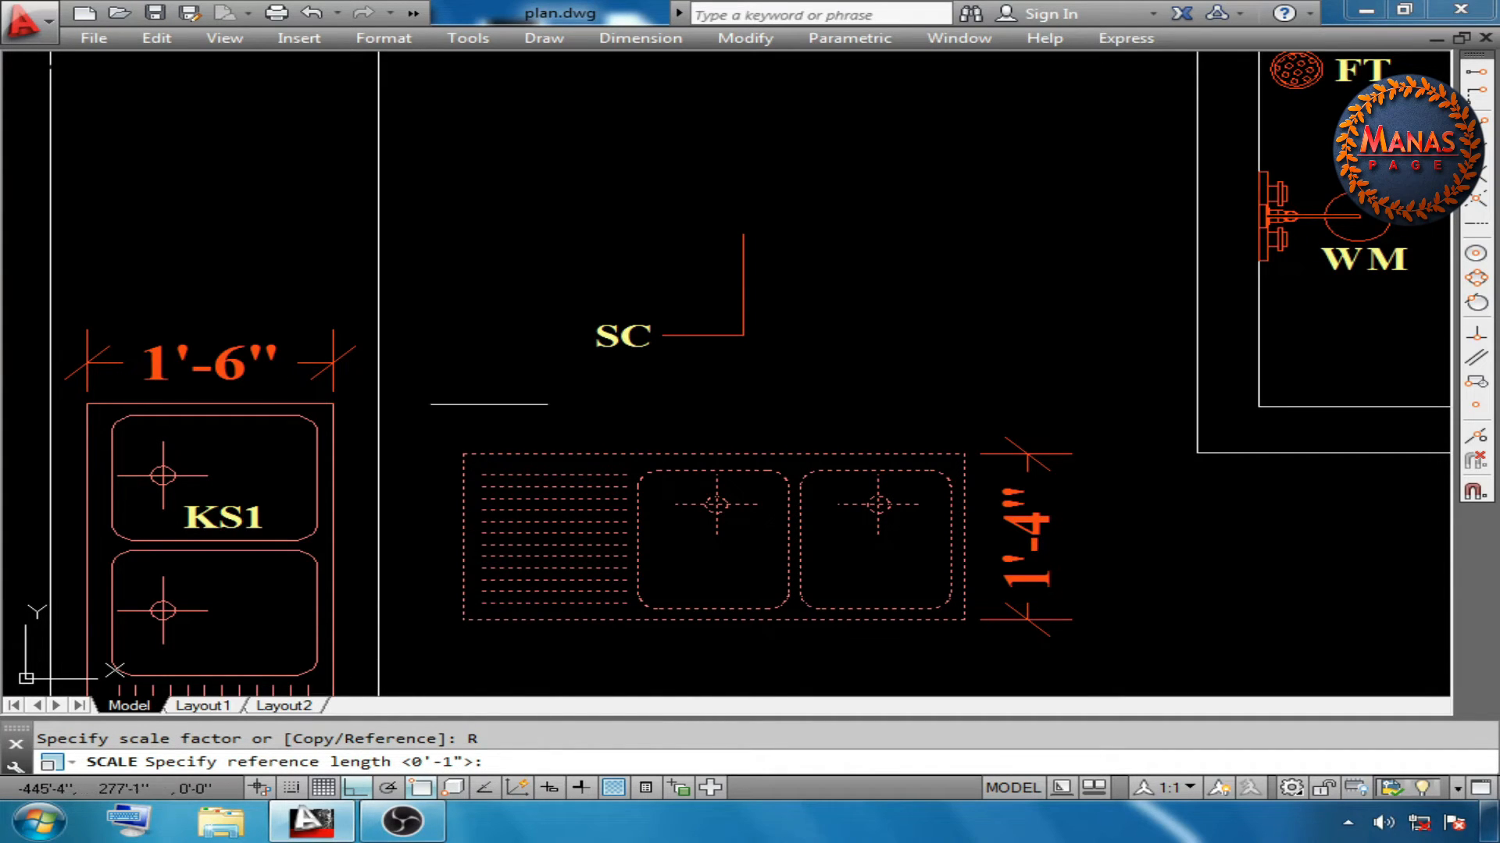
{"action": "left_click", "coordinate": [463, 620]}
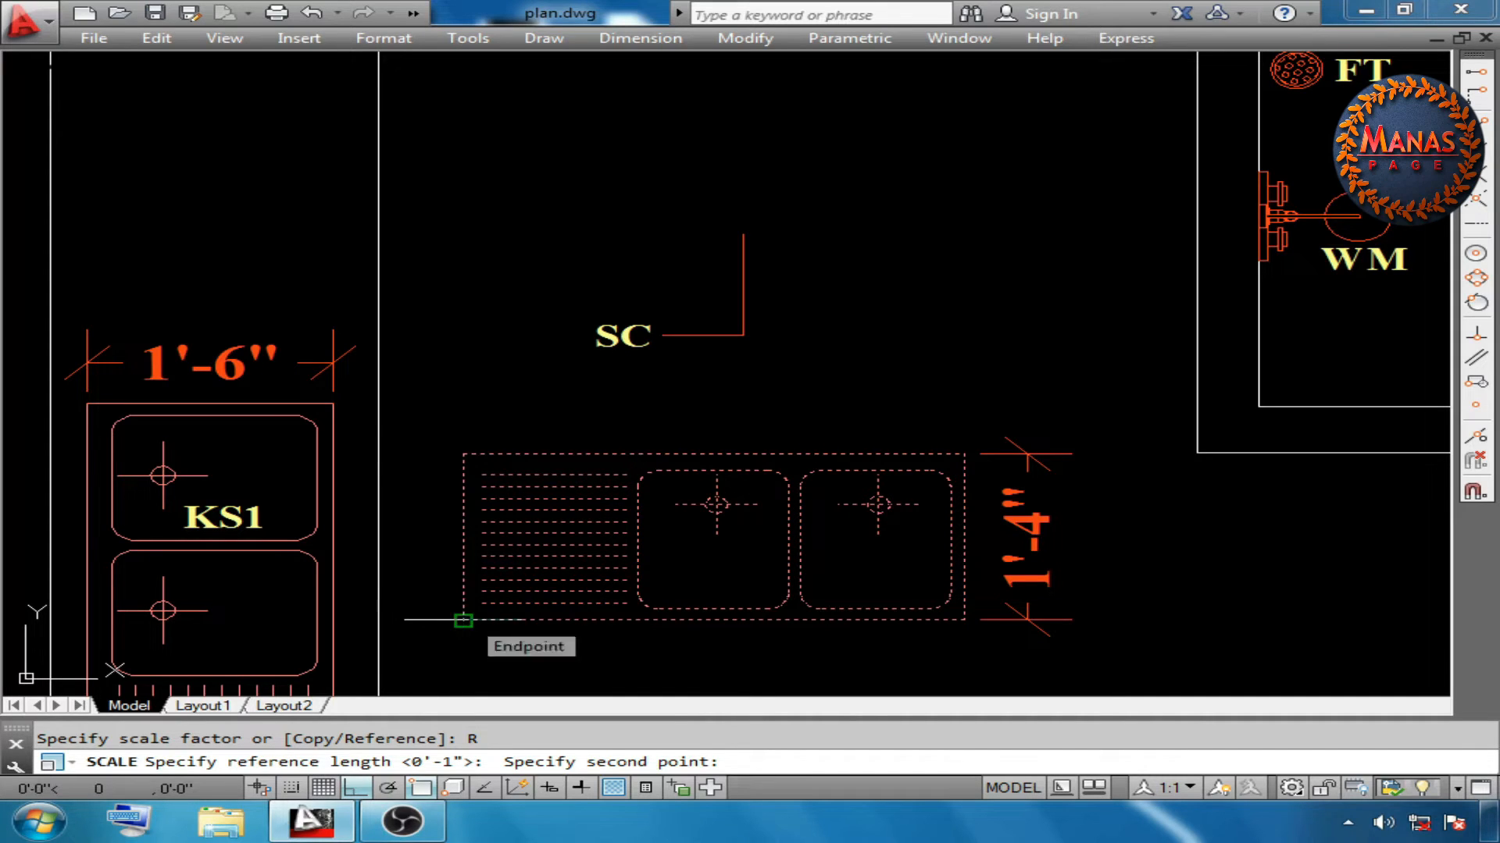
{"action": "left_click", "coordinate": [463, 453]}
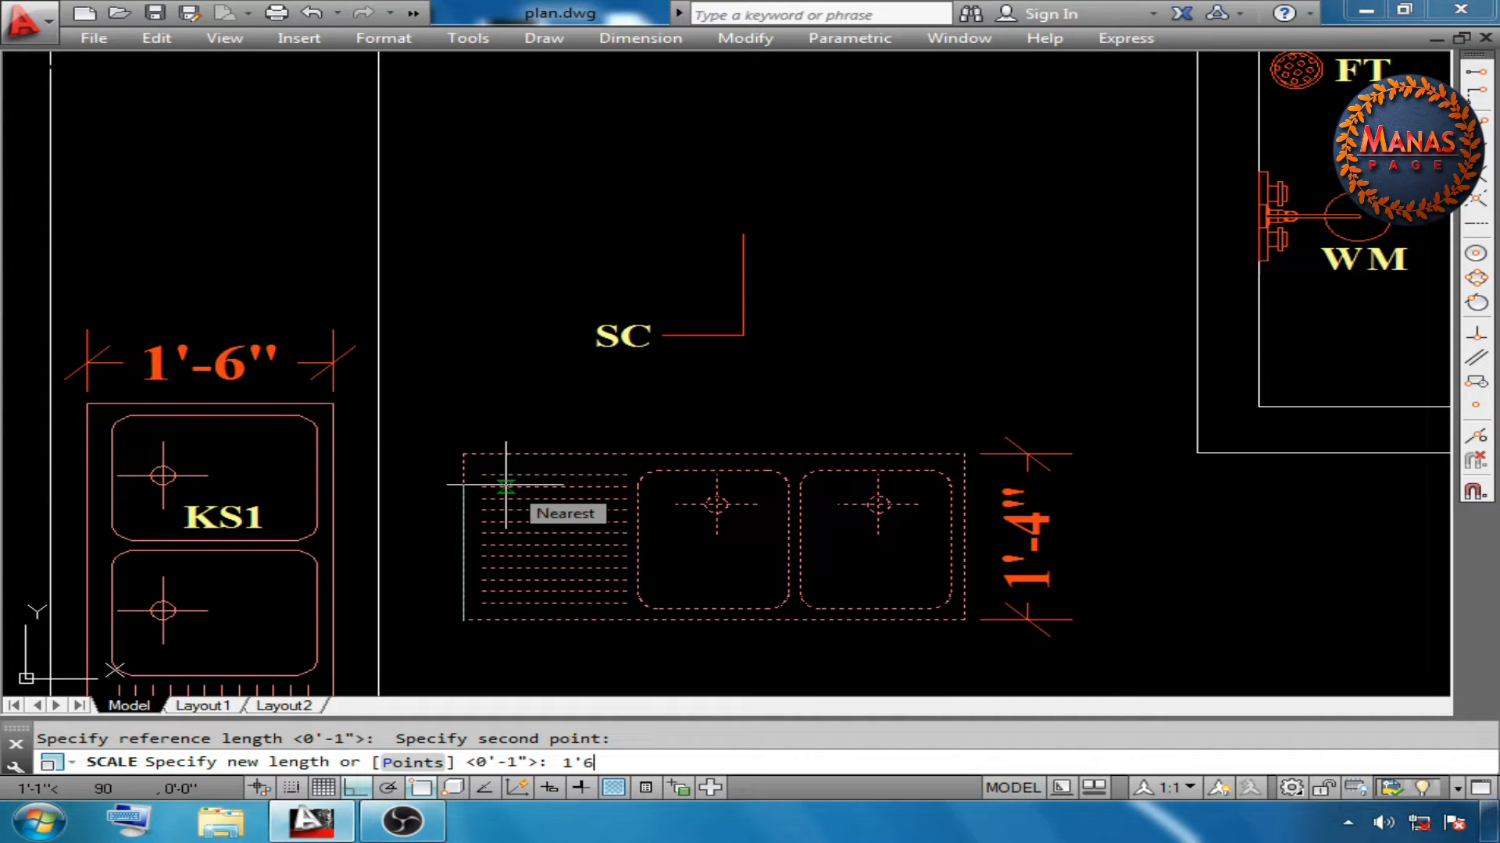
{"action": "type", "text": "1'6"}
{"action": "key", "text": "Return"}
{"action": "scroll", "coordinate": [681, 318], "scroll_direction": "down", "scroll_amount": 2}
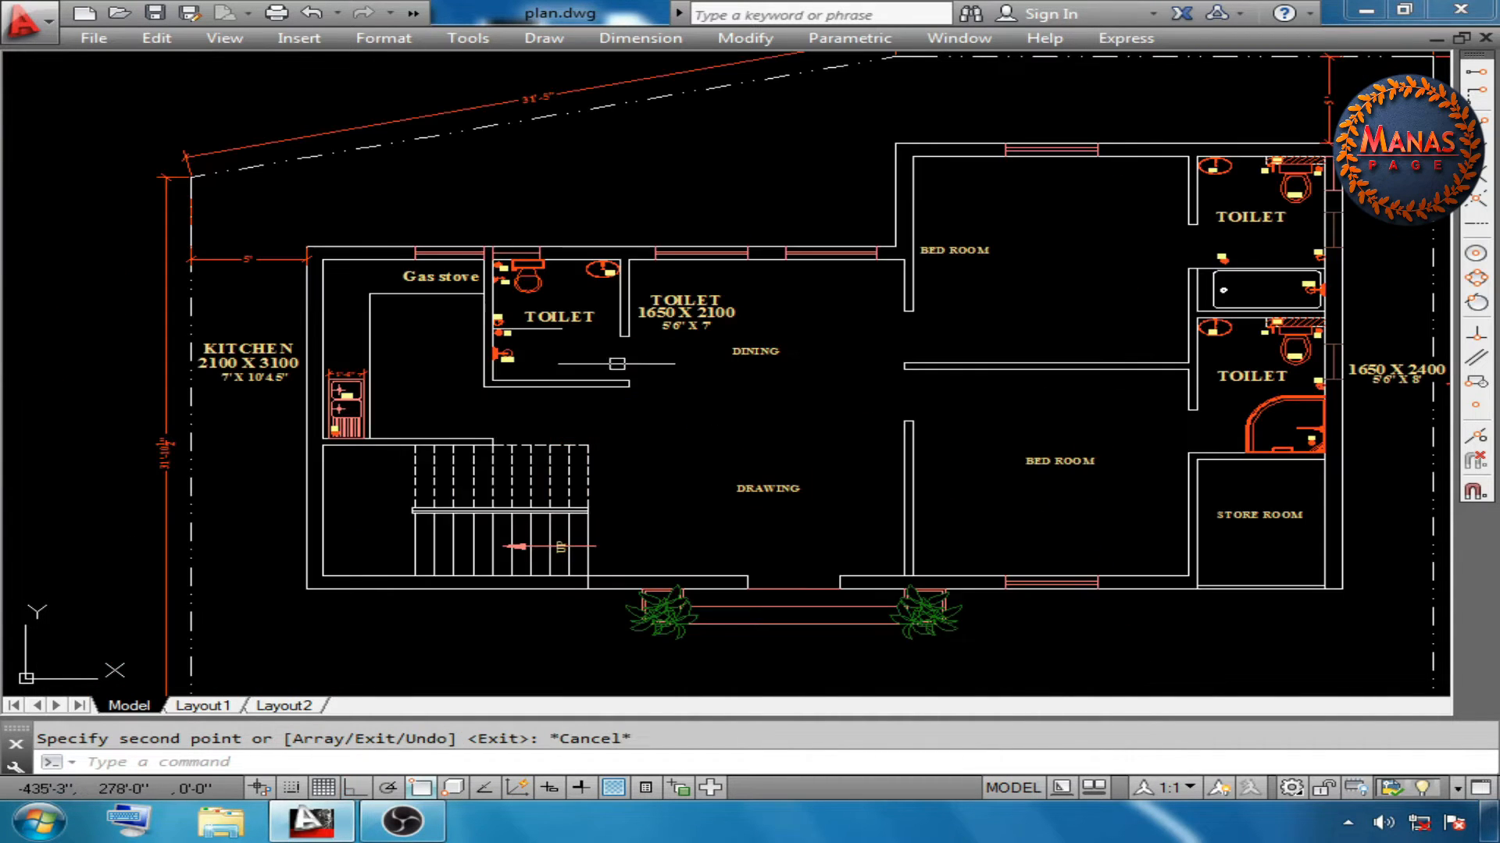
Dimension the inner width of the first-floor toilet between its two side walls
{"action": "scroll", "coordinate": [863, 684], "scroll_direction": "up", "scroll_amount": 1}
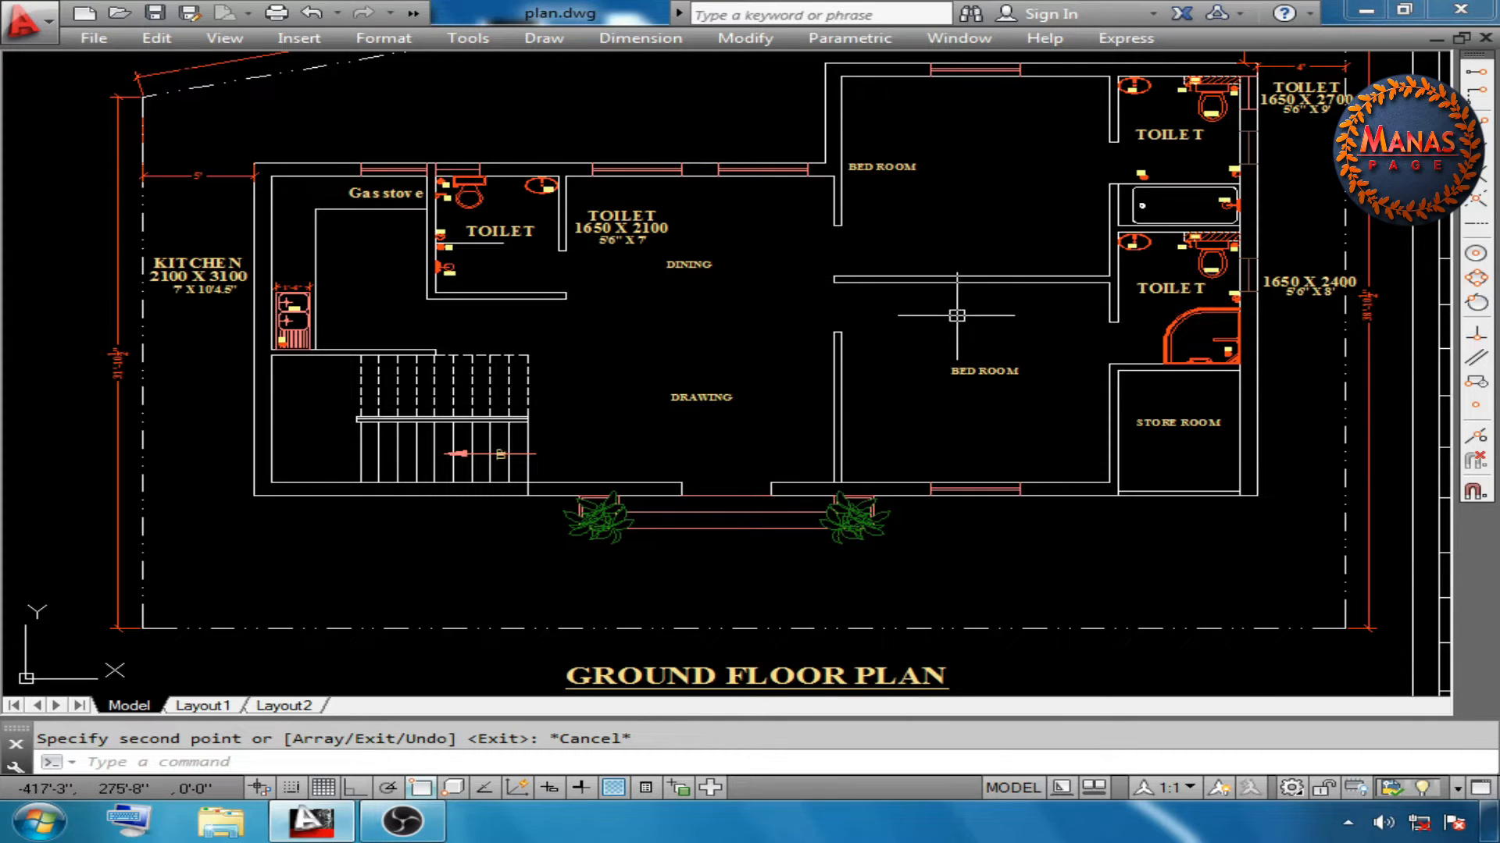
{"action": "scroll", "coordinate": [959, 318], "scroll_direction": "down", "scroll_amount": 3}
{"action": "middle_click_drag", "start_coordinate": [896, 595], "coordinate": [909, 352]}
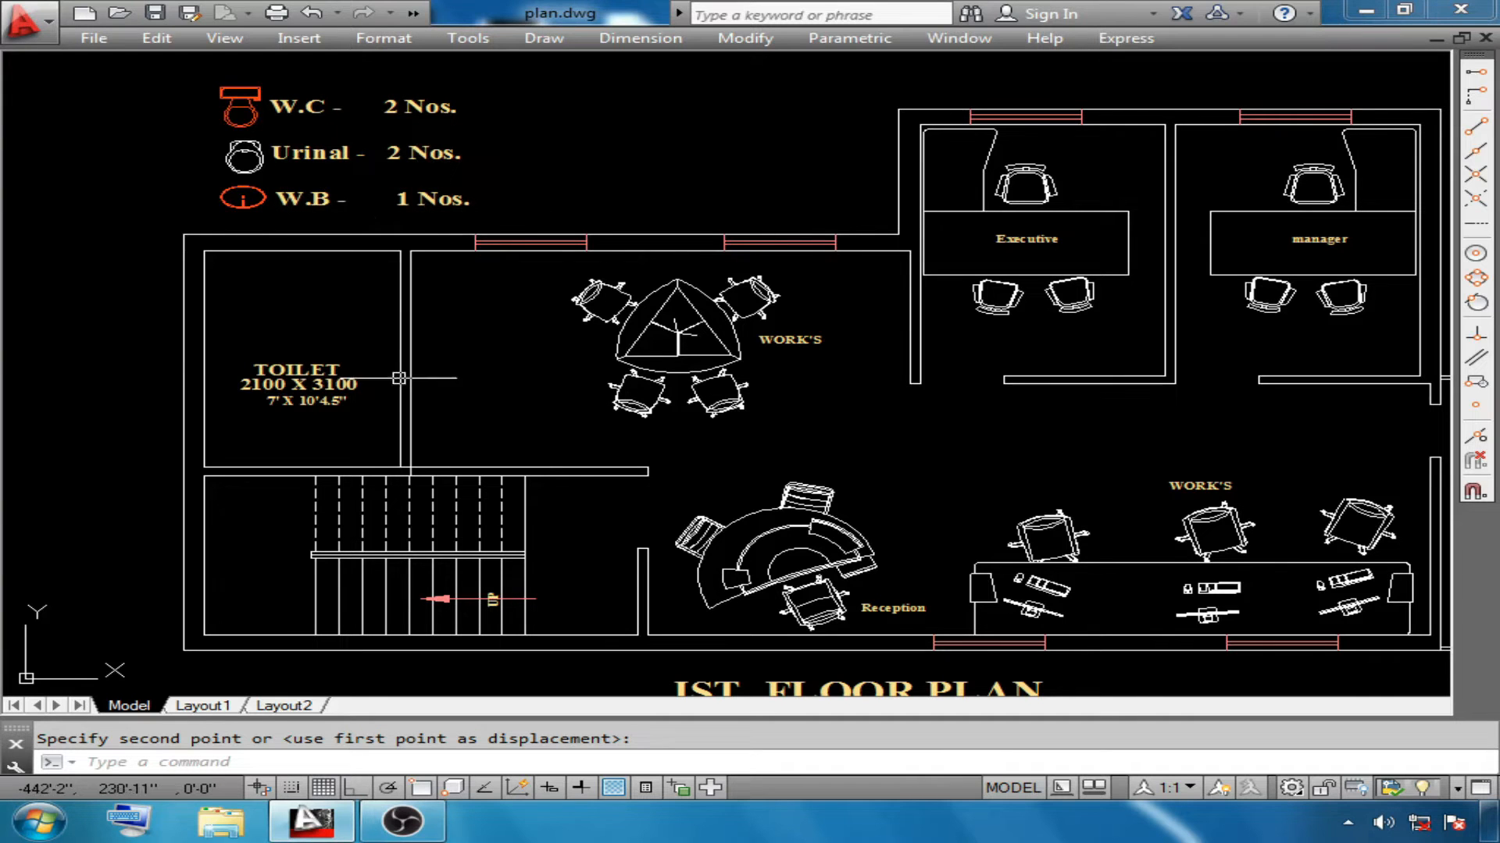
{"action": "scroll", "coordinate": [367, 328], "scroll_direction": "up", "scroll_amount": 2}
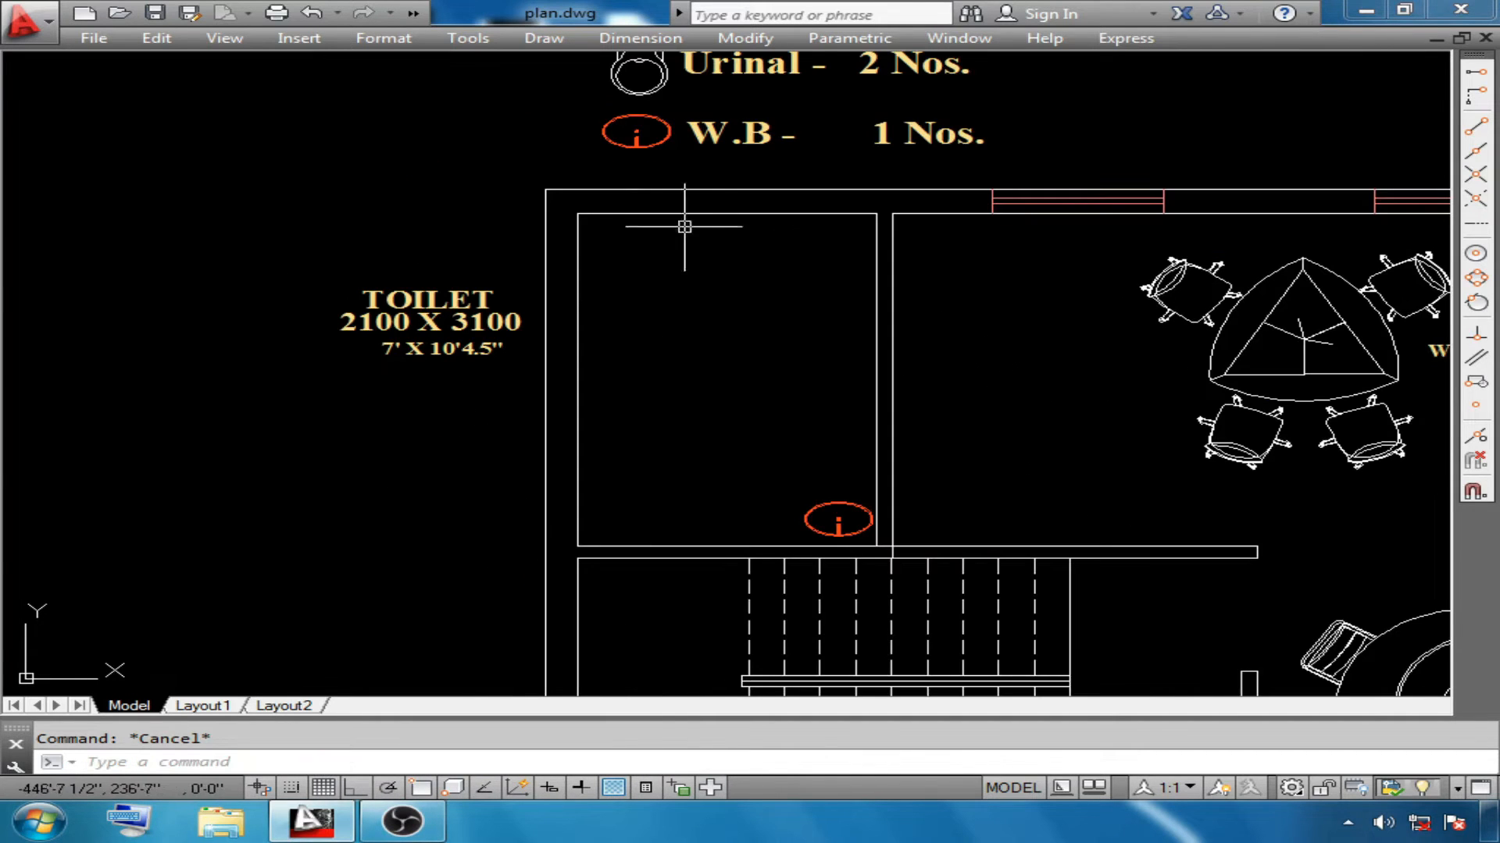
{"action": "left_click", "coordinate": [686, 214]}
{"action": "left_click", "coordinate": [582, 344]}
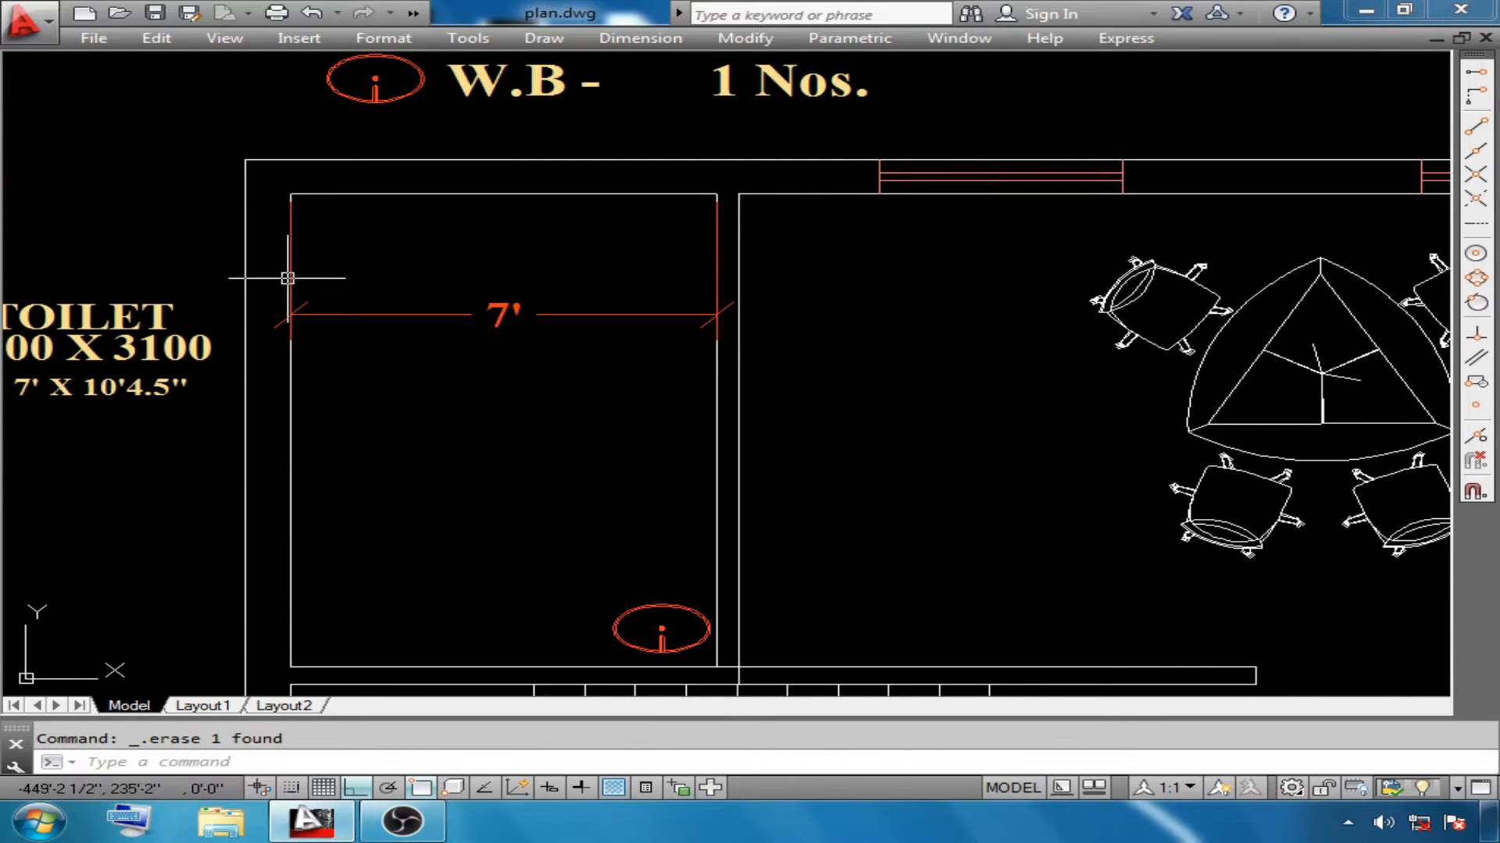
{"action": "left_click", "coordinate": [414, 352]}
{"action": "left_click", "coordinate": [348, 297]}
{"action": "key", "text": "Escape"}
Delete the width dimension inside the first-floor toilet
{"action": "left_click", "coordinate": [642, 268]}
{"action": "left_click", "coordinate": [564, 399]}
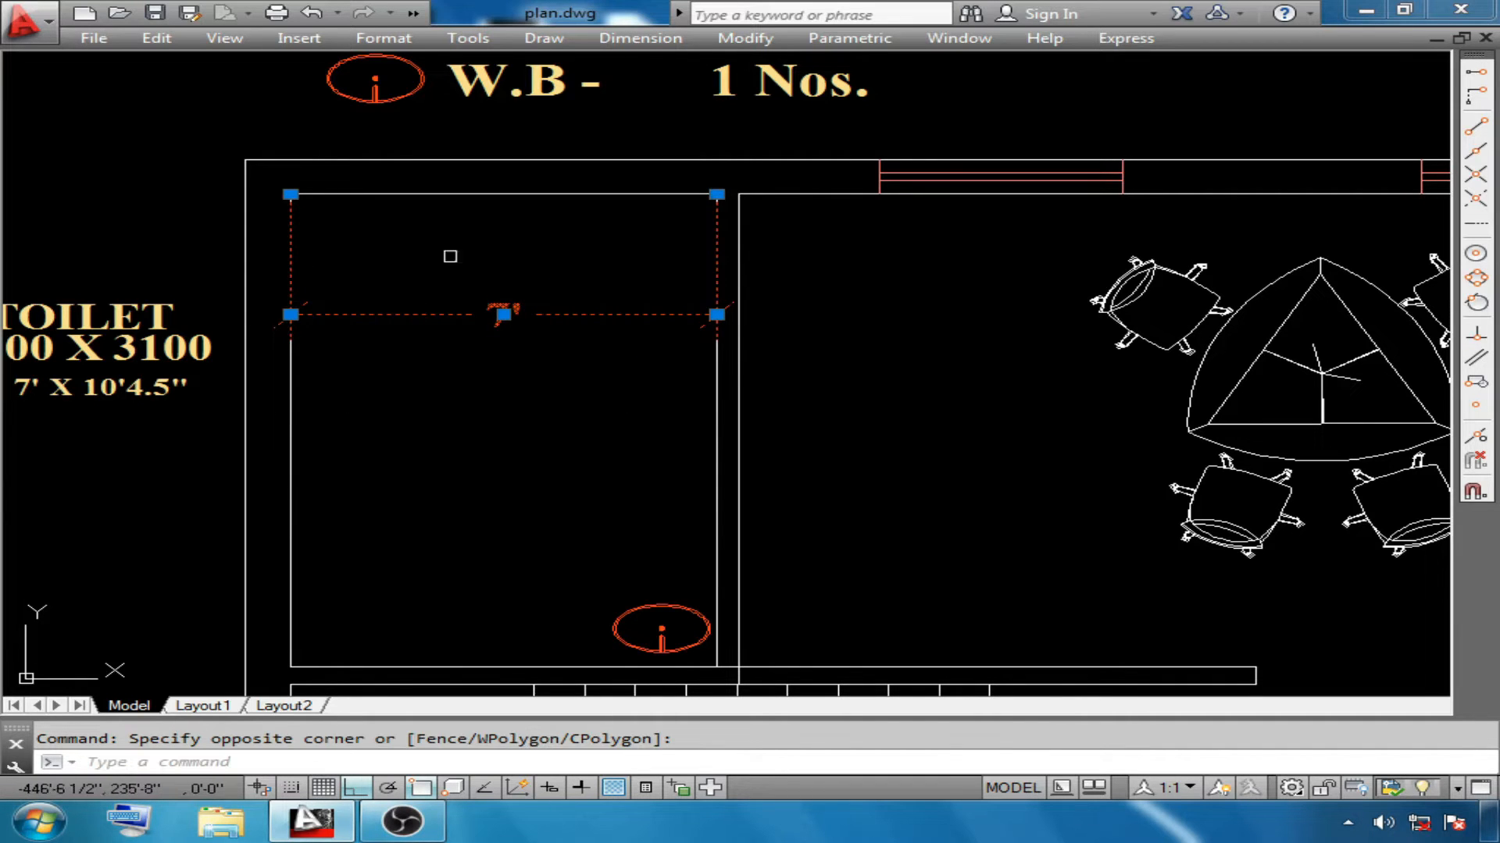
{"action": "key", "text": "Delete"}
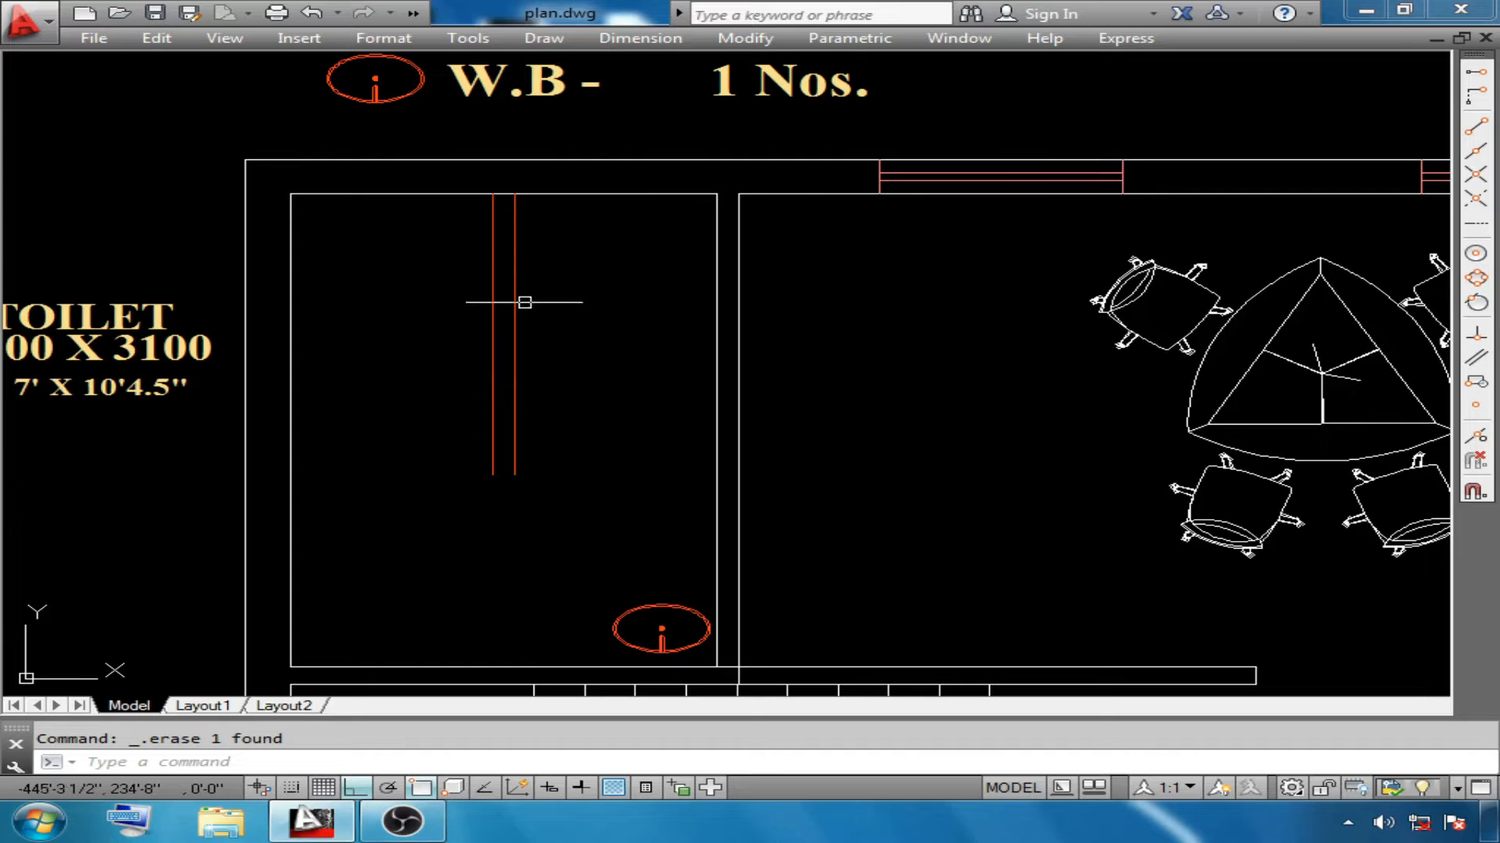
Offset the toilet's upper inner wall line 4'-6" down into the room for the front of the WC cubicles
{"action": "key", "text": "Escape"}
{"action": "type", "text": "o"}
{"action": "key", "text": "Return"}
{"action": "type", "text": "4'"}
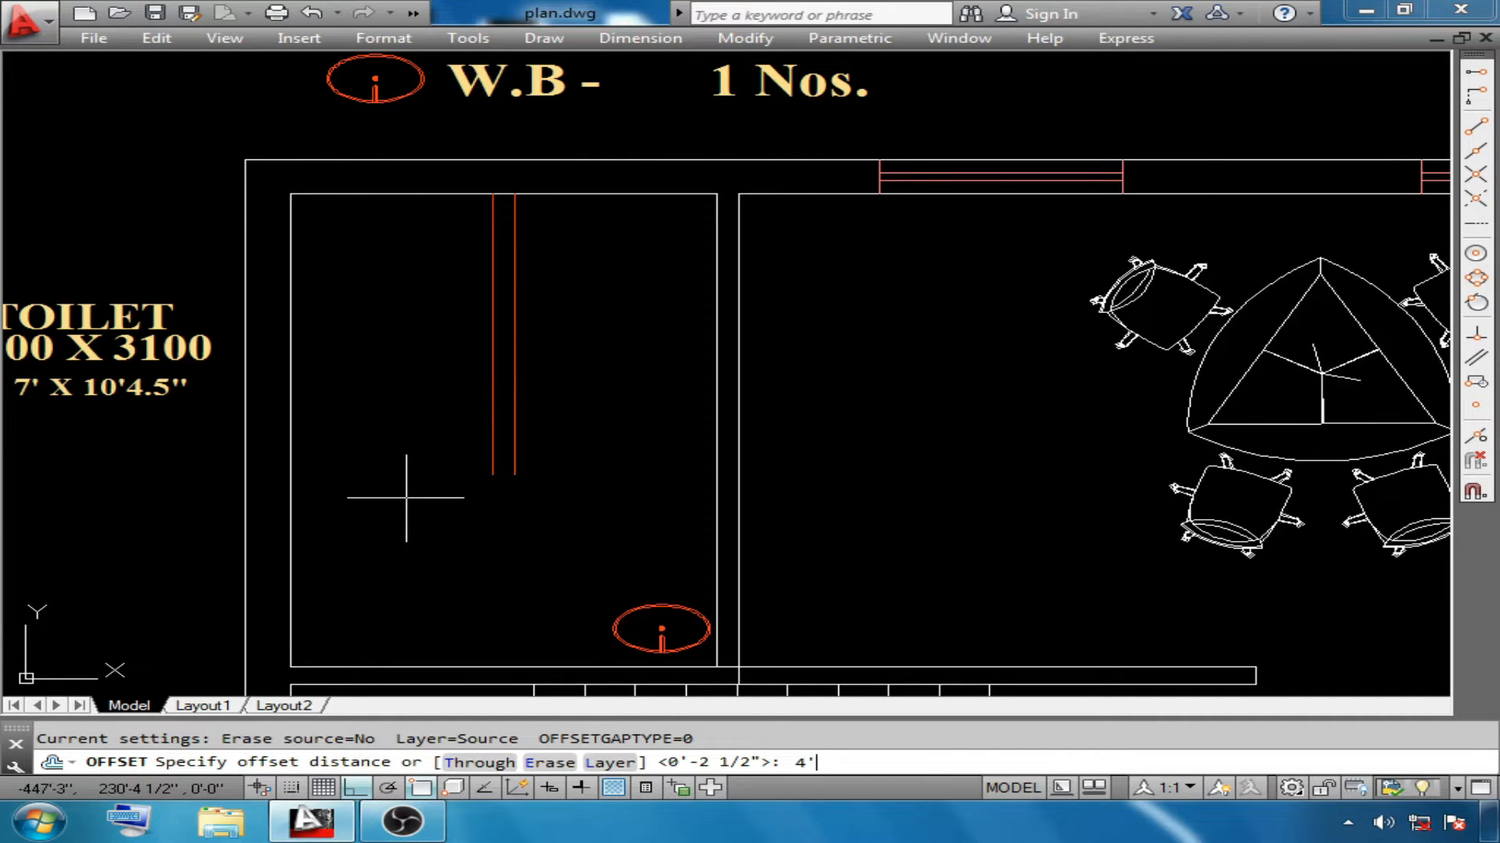
{"action": "type", "text": "0"}
{"action": "key", "text": "Return"}
{"action": "left_click", "coordinate": [609, 194]}
{"action": "left_click", "coordinate": [594, 268]}
{"action": "right_click", "coordinate": [596, 276]}
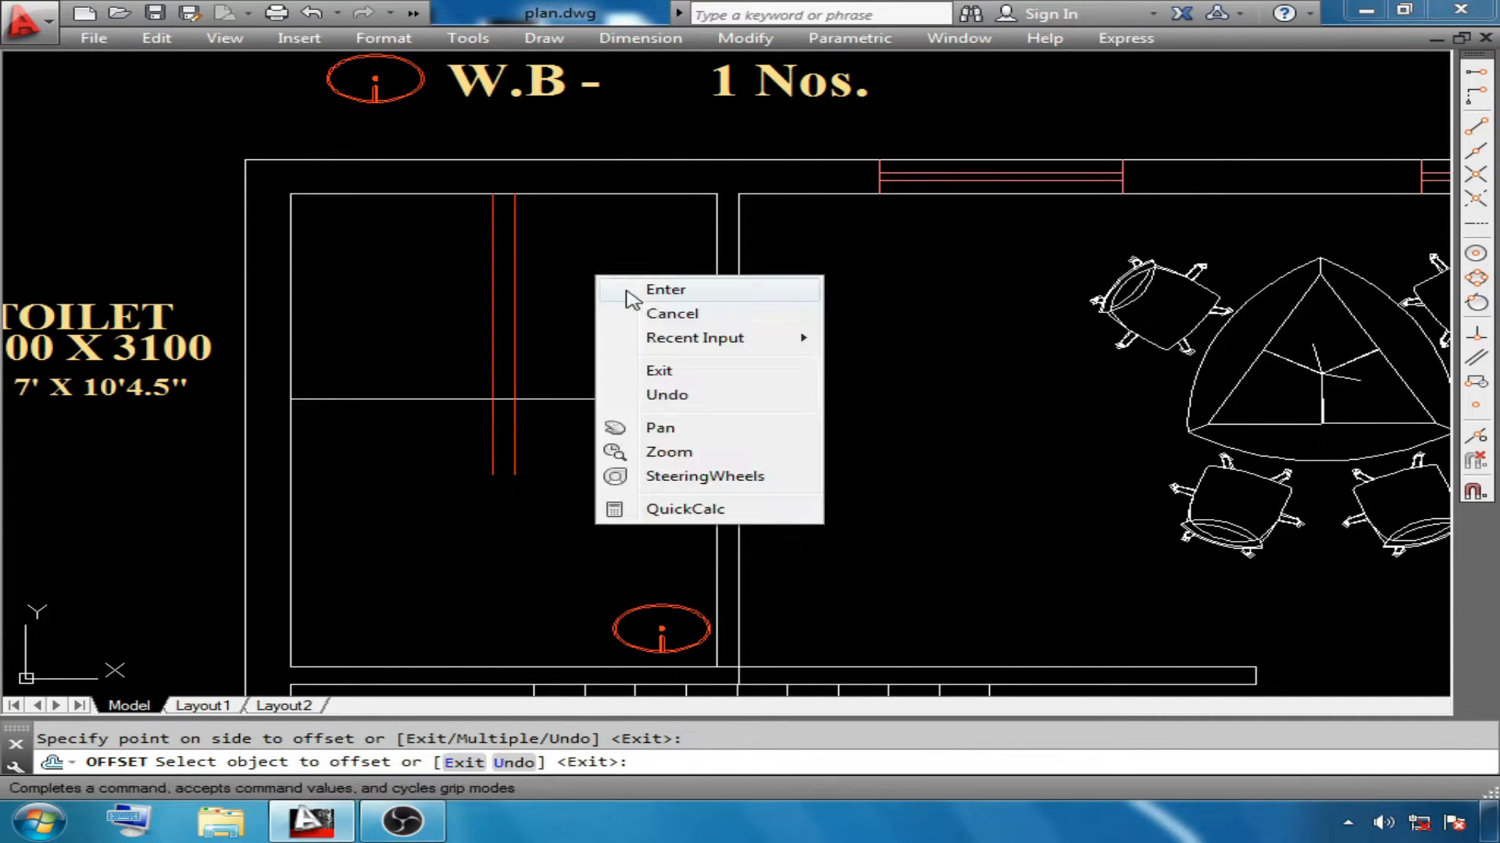
{"action": "left_click", "coordinate": [634, 314]}
Offset the new cross line 4.5" downward to give the cubicle front wall its thickness
{"action": "type", "text": "o"}
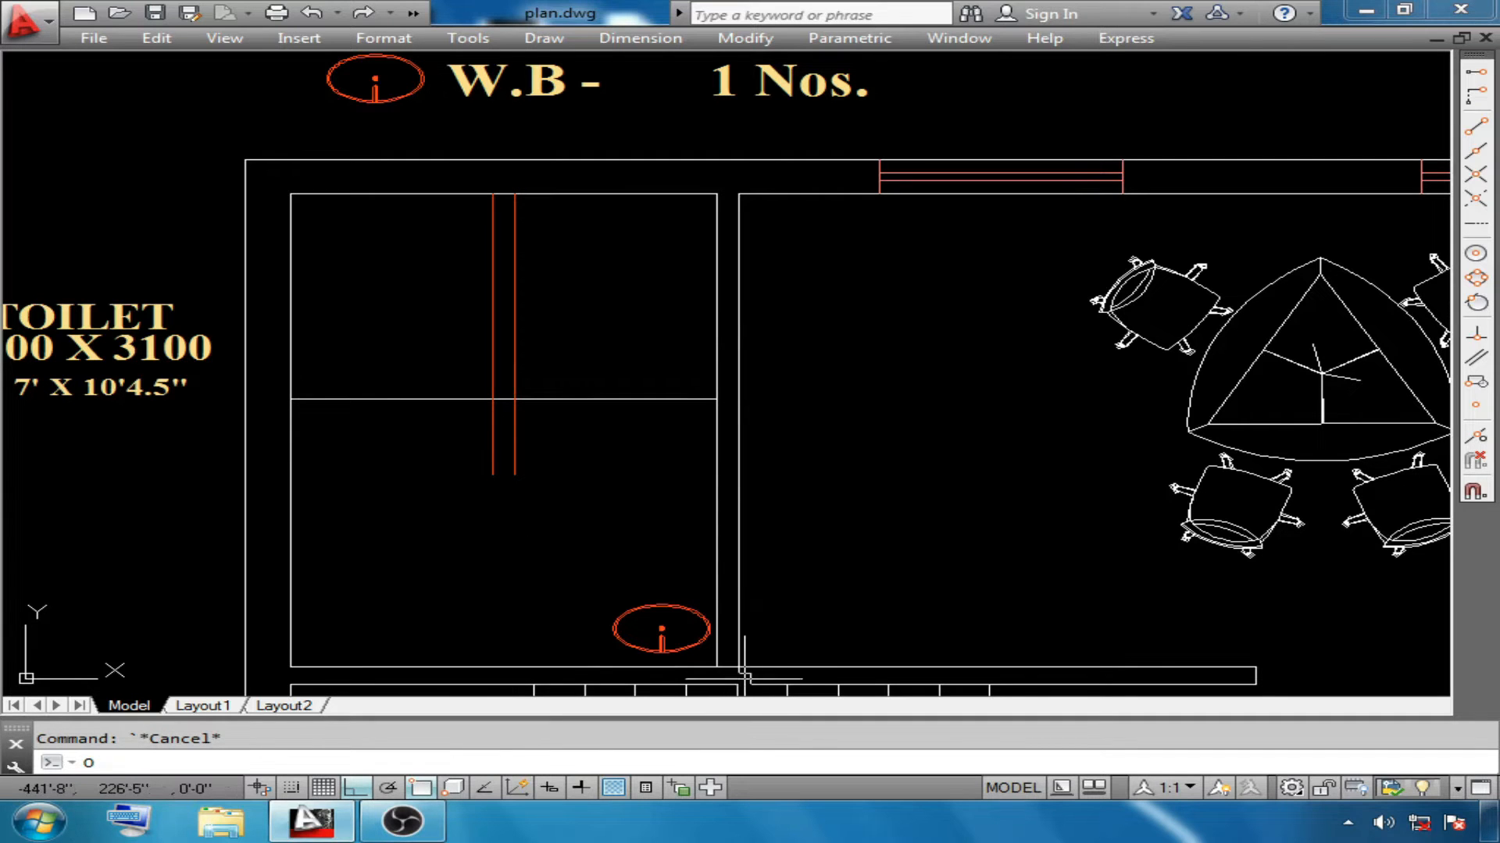
{"action": "key", "text": "Return"}
{"action": "type", "text": "4.5"}
{"action": "key", "text": "Return"}
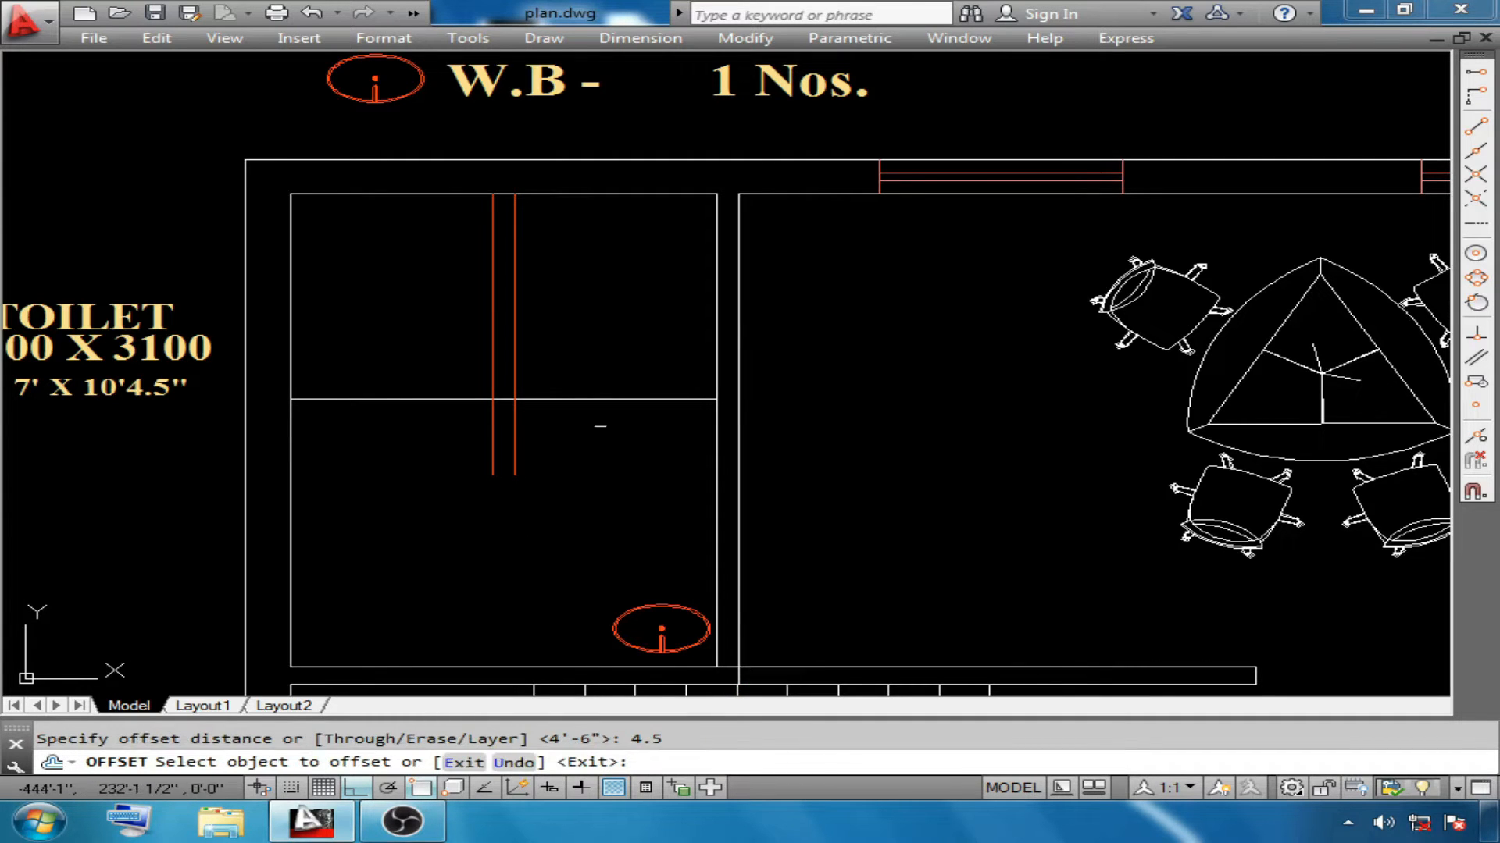
{"action": "left_click", "coordinate": [602, 399]}
{"action": "left_click", "coordinate": [602, 426]}
{"action": "right_click", "coordinate": [601, 337]}
{"action": "left_click", "coordinate": [664, 358]}
Trim the ends of the two vertical partition lines that extend below the cubicle front wall
{"action": "type", "text": "TR"}
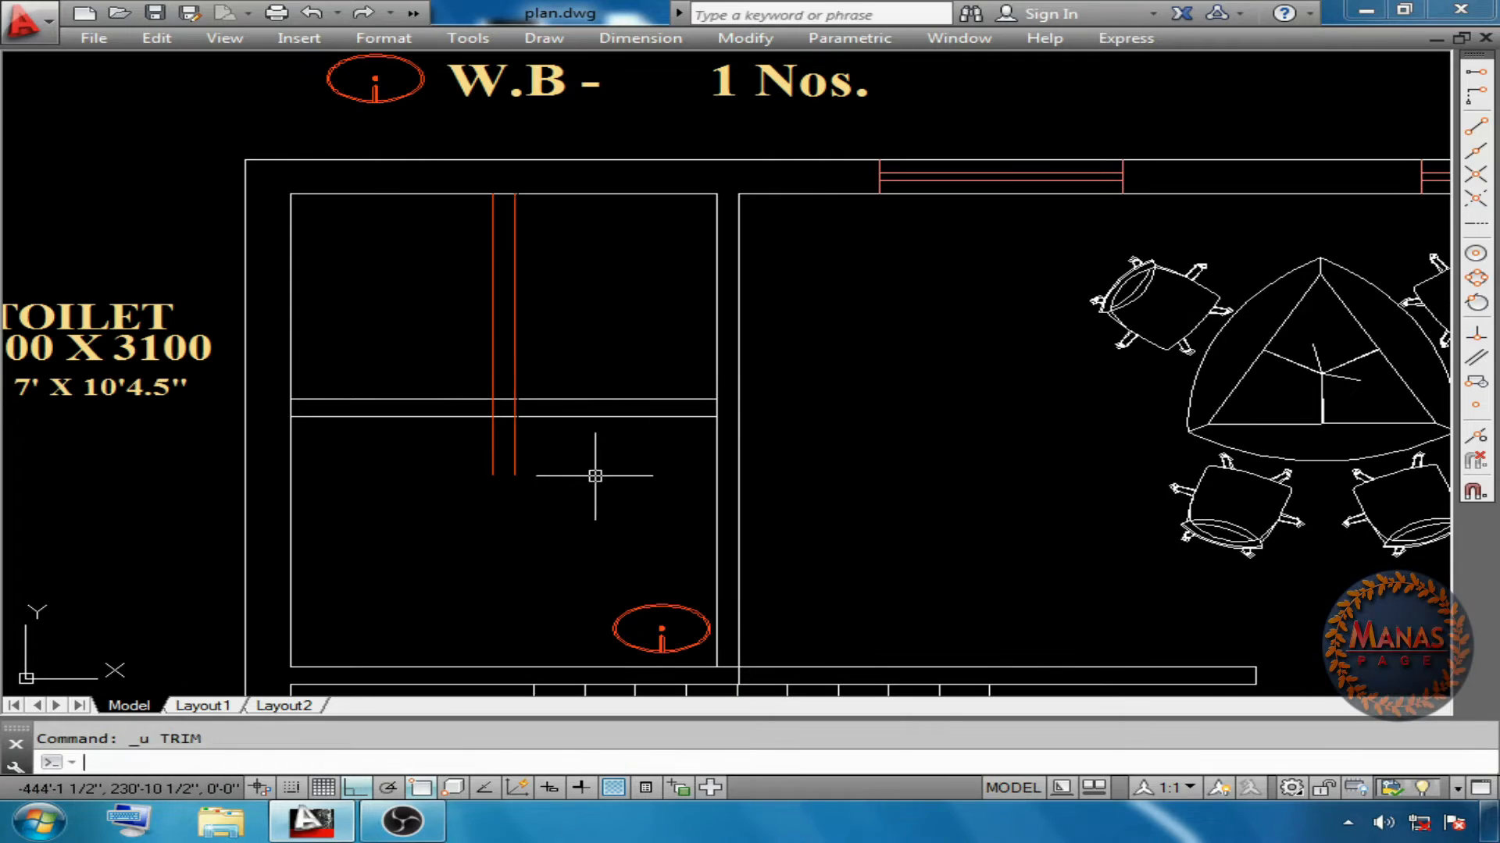
{"action": "key", "text": "Return"}
{"action": "left_click", "coordinate": [612, 338]}
{"action": "left_click", "coordinate": [395, 461]}
{"action": "key", "text": "Return"}
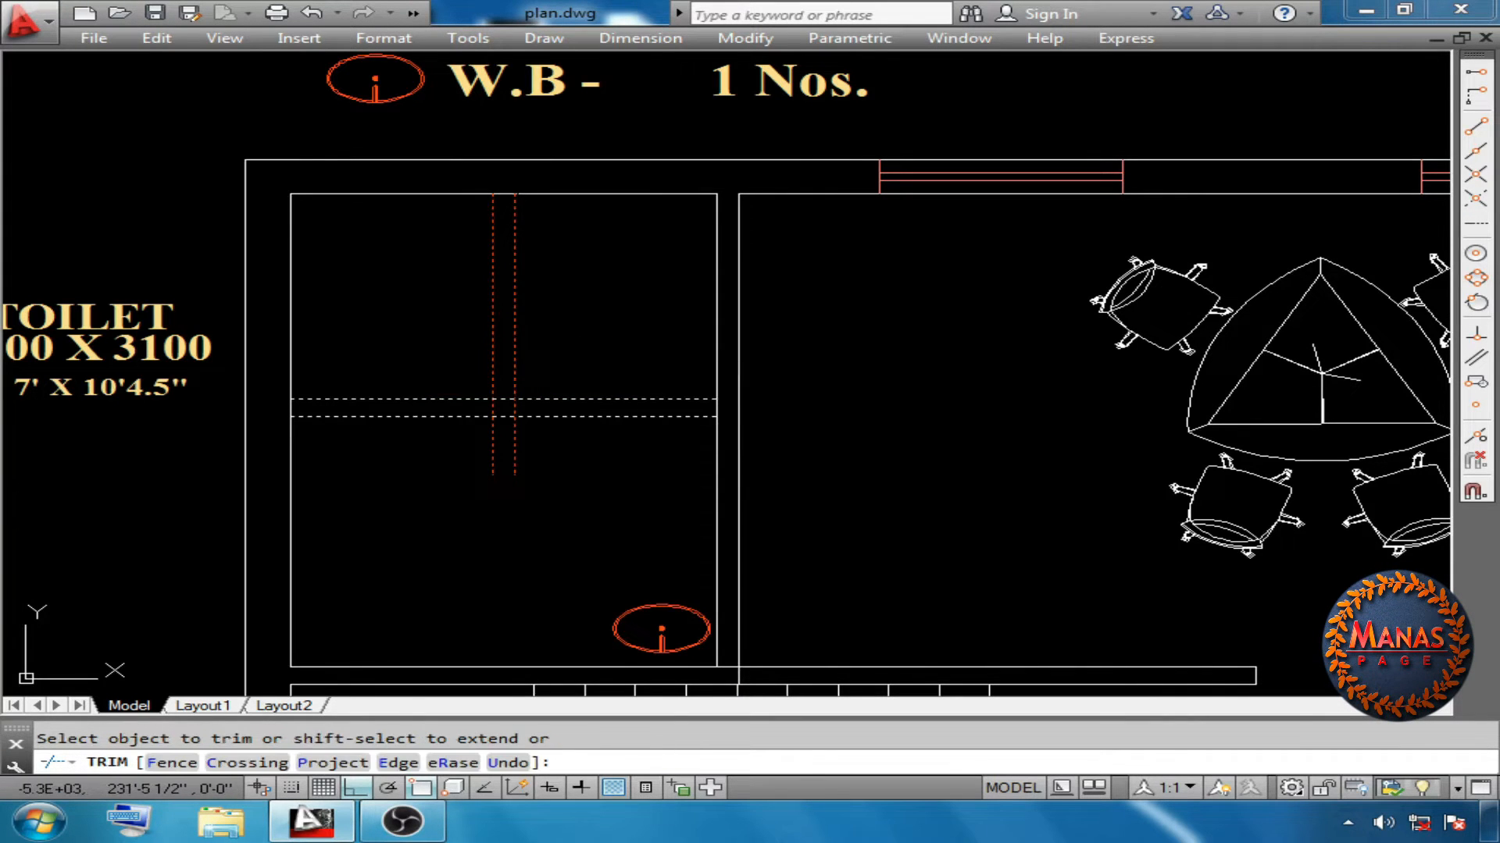
{"action": "right_click", "coordinate": [545, 328]}
{"action": "left_click", "coordinate": [622, 346]}
{"action": "scroll", "coordinate": [642, 345], "scroll_direction": "down", "scroll_amount": 1}
{"action": "scroll", "coordinate": [577, 393], "scroll_direction": "up", "scroll_amount": 1}
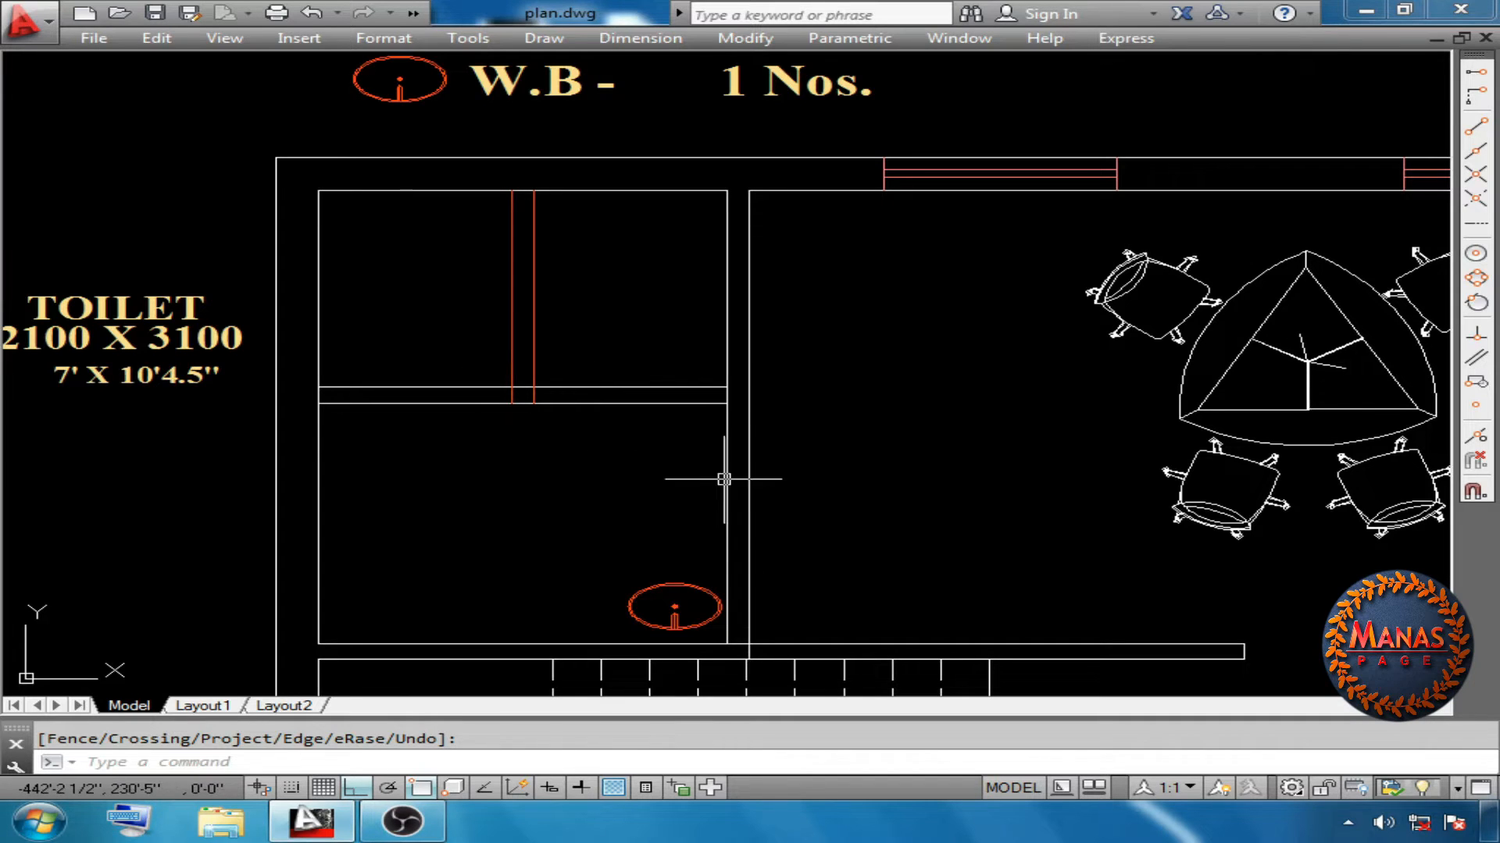
Offset each partition line 2' outward into its cubicle to mark the door openings on both sides
{"action": "type", "text": "o"}
{"action": "key", "text": "Return"}
{"action": "type", "text": "2'"}
{"action": "key", "text": "Return"}
{"action": "left_click", "coordinate": [533, 353]}
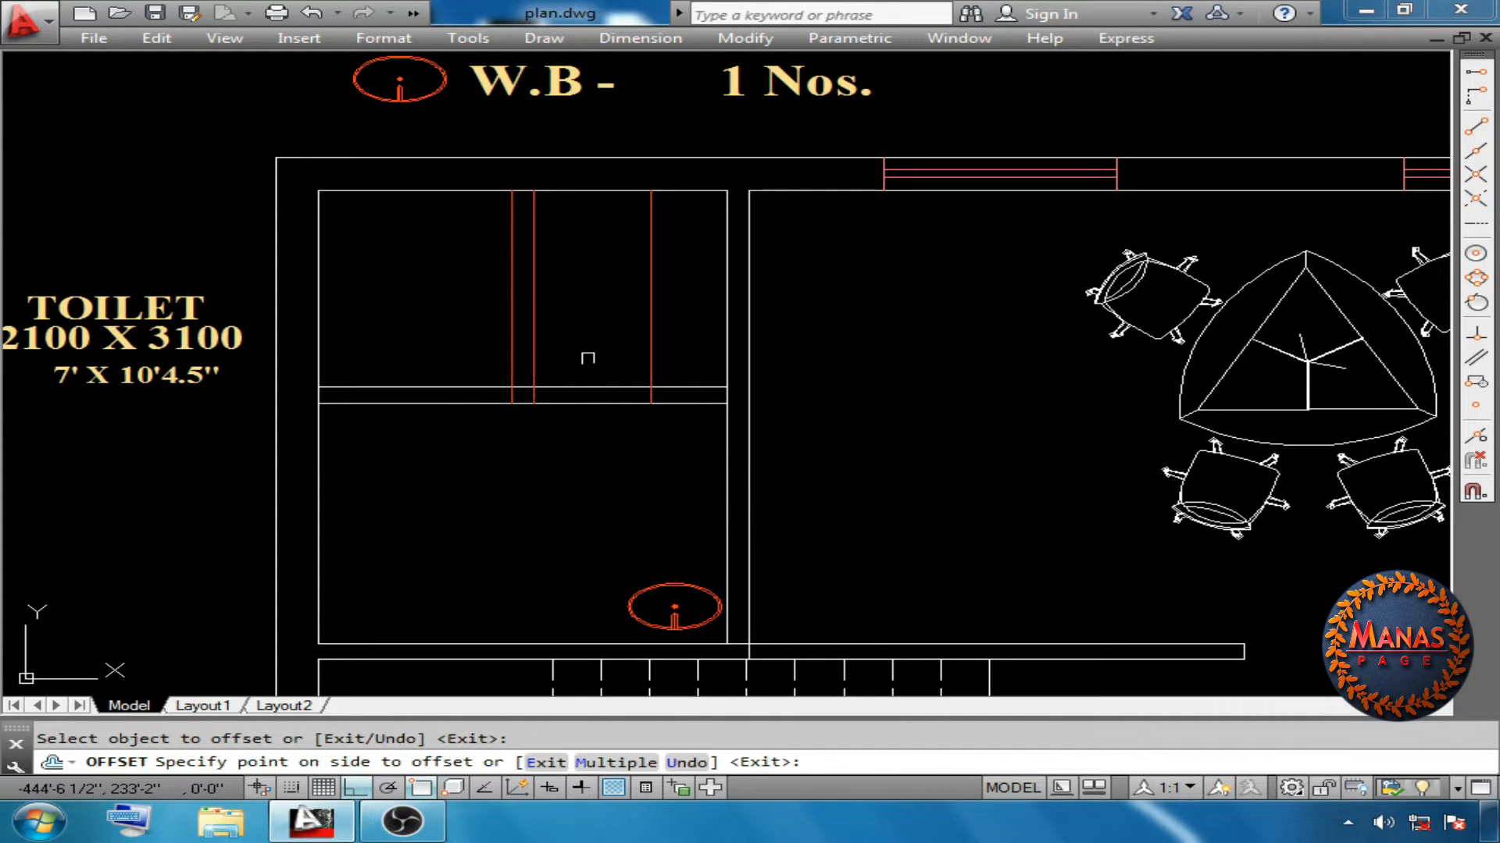
{"action": "left_click", "coordinate": [587, 357]}
{"action": "left_click", "coordinate": [510, 333]}
{"action": "left_click", "coordinate": [466, 291]}
{"action": "key", "text": "Return"}
Trim the front wall lines and the offset lines against each other to open a doorway into each cubicle
{"action": "type", "text": "t"}
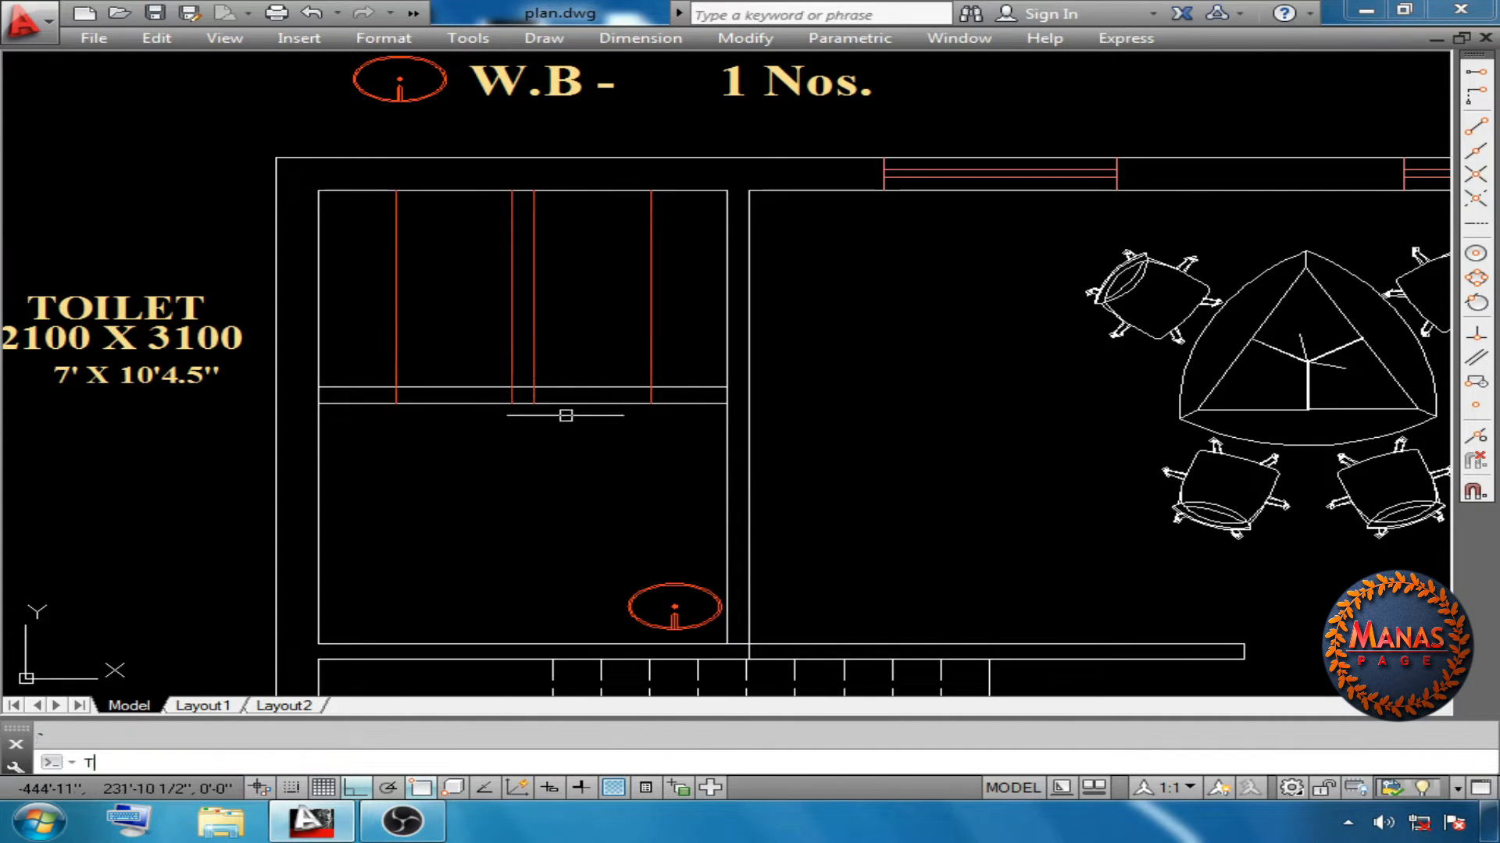
{"action": "type", "text": "r"}
{"action": "key", "text": "Return"}
{"action": "left_click", "coordinate": [563, 331]}
{"action": "left_click", "coordinate": [360, 434]}
{"action": "left_click", "coordinate": [676, 348]}
{"action": "left_click", "coordinate": [611, 426]}
{"action": "key", "text": "Return"}
{"action": "left_click", "coordinate": [652, 318]}
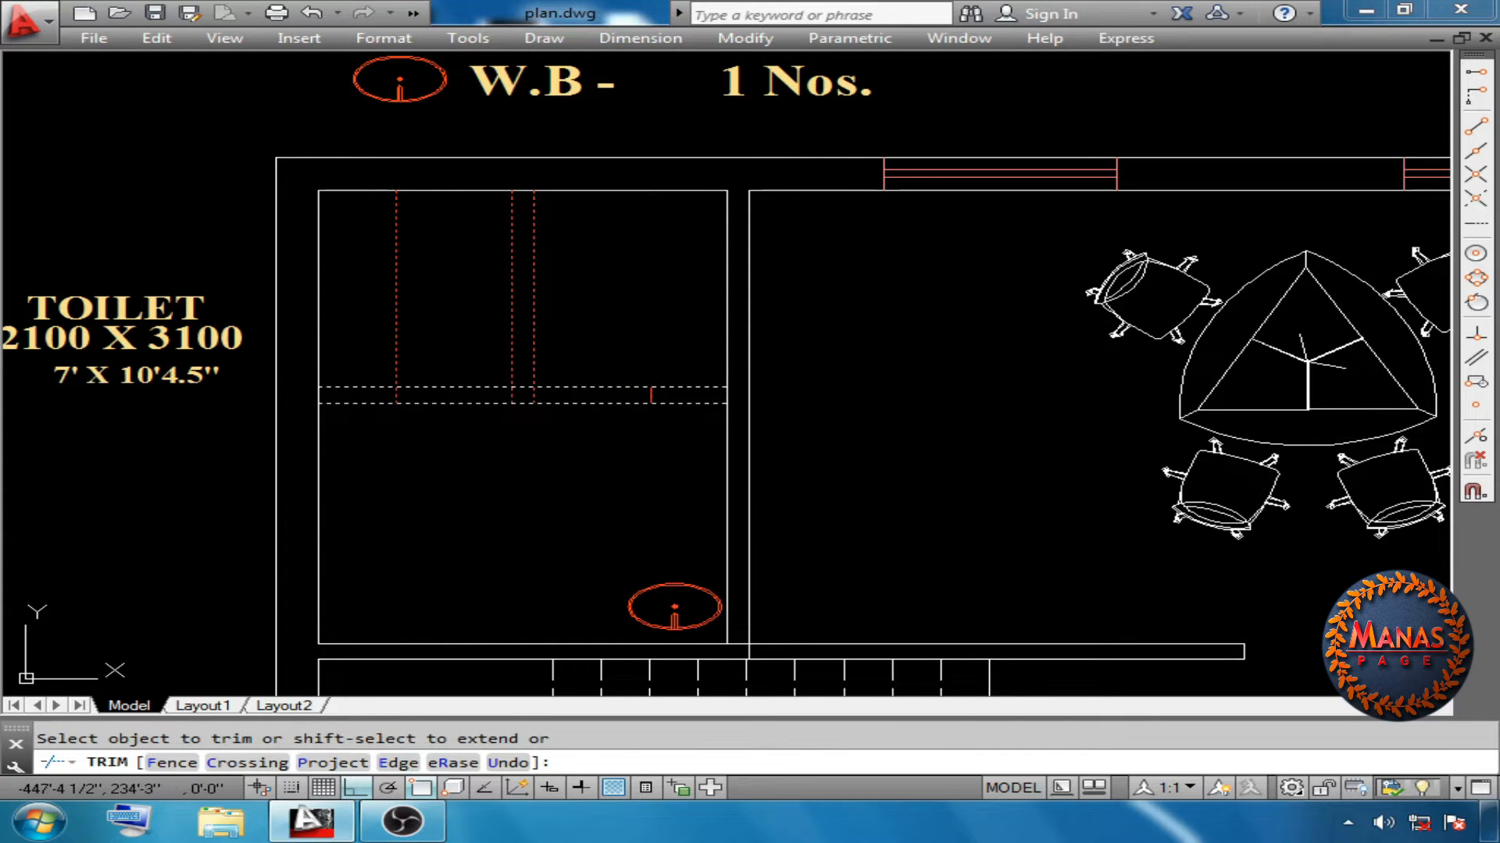
{"action": "left_click", "coordinate": [582, 404]}
{"action": "key", "text": "Return"}
Erase the leftover short line crossing the lower end of the central partition
{"action": "left_click", "coordinate": [442, 365]}
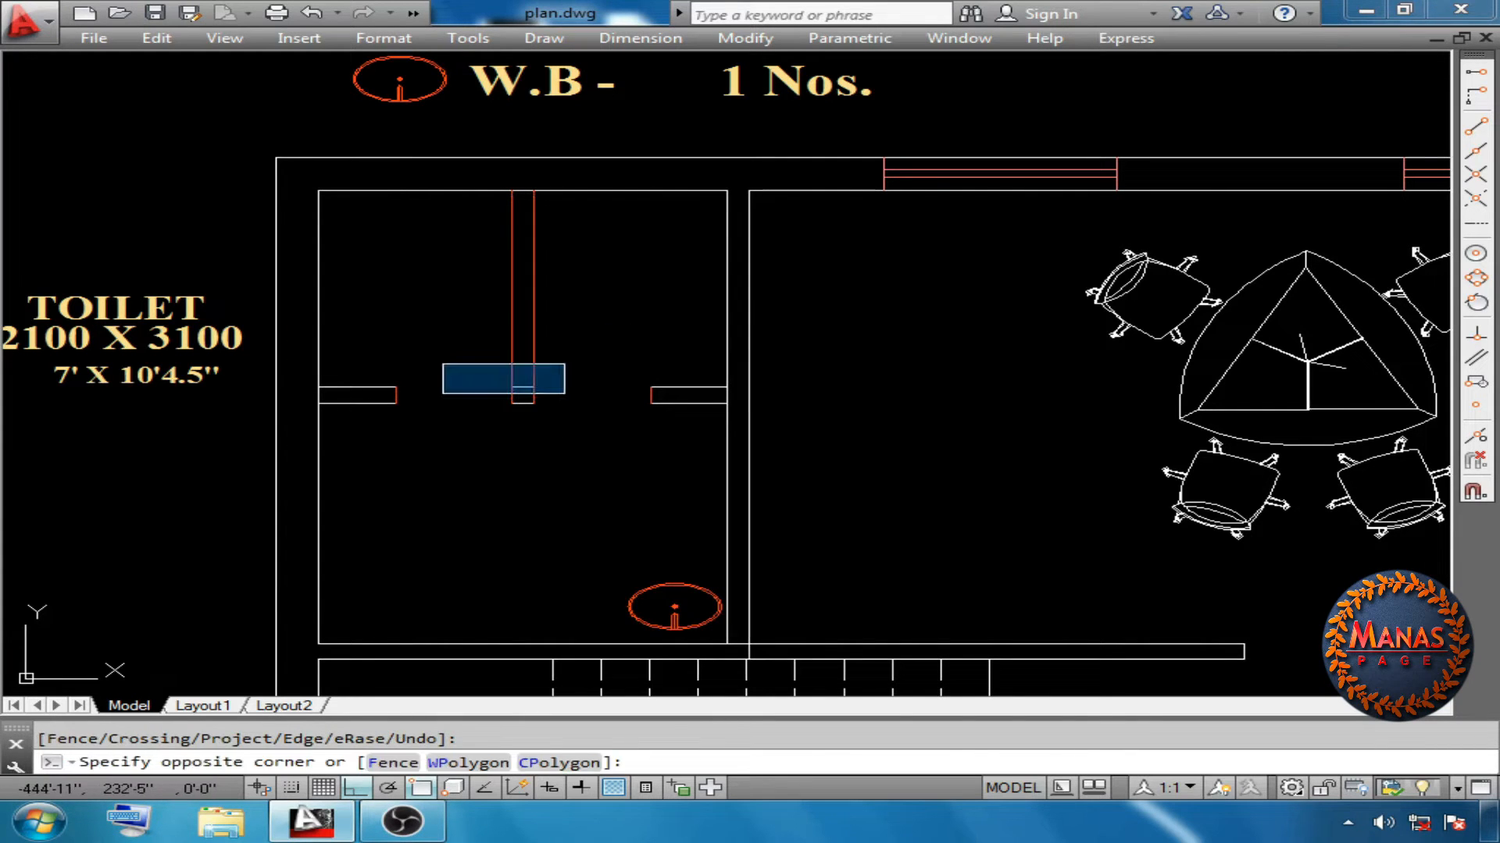
{"action": "left_click", "coordinate": [565, 394]}
{"action": "key", "text": "Delete"}
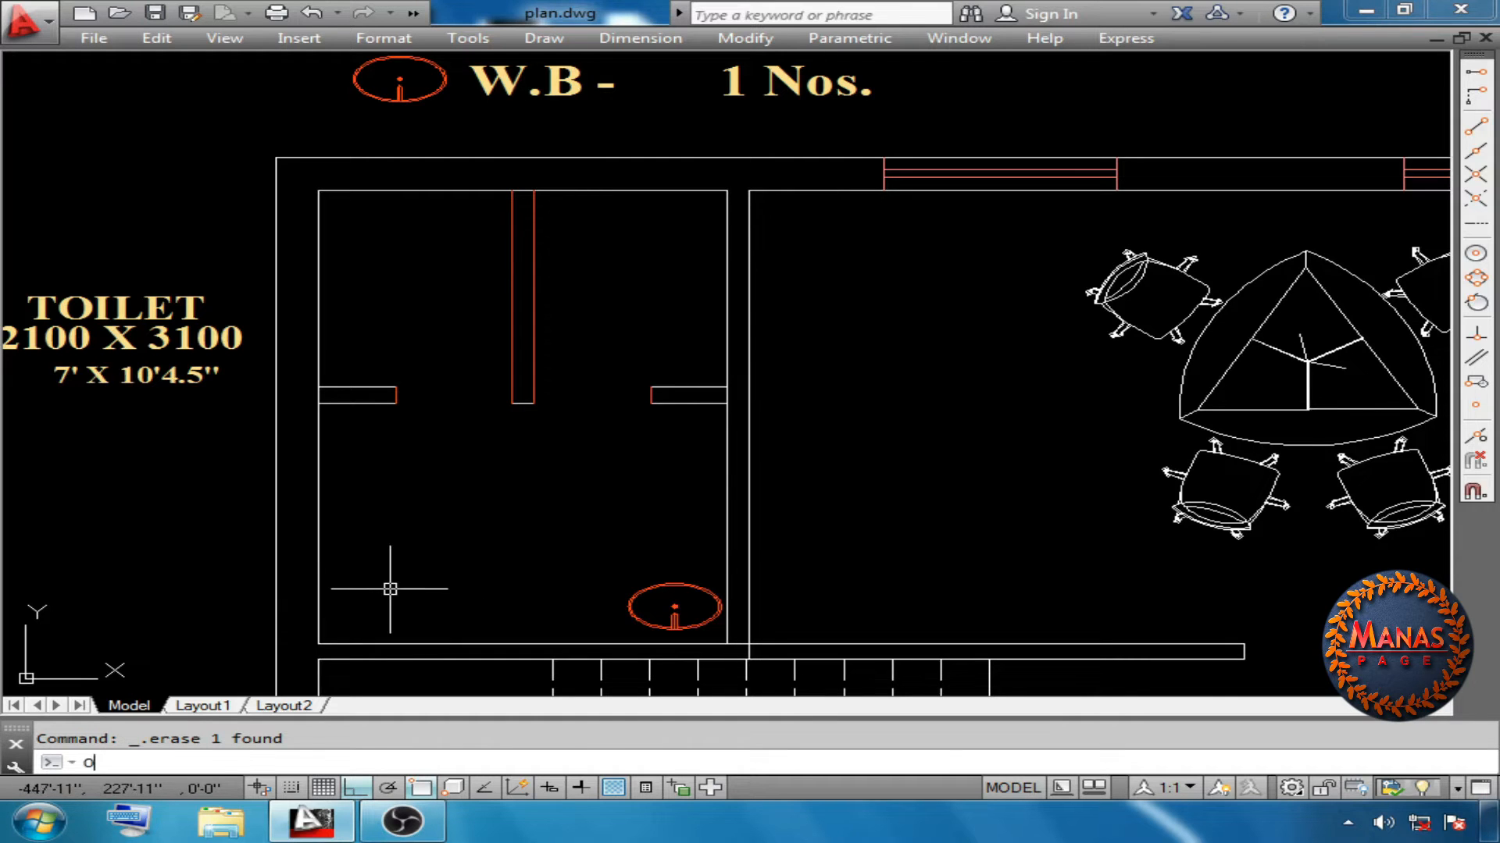
Offset the toilet's left inner wall line 2' into the room to position the first short partition
{"action": "key", "text": "Return"}
{"action": "key", "text": "Return"}
{"action": "left_click", "coordinate": [319, 576]}
{"action": "left_click", "coordinate": [484, 561]}
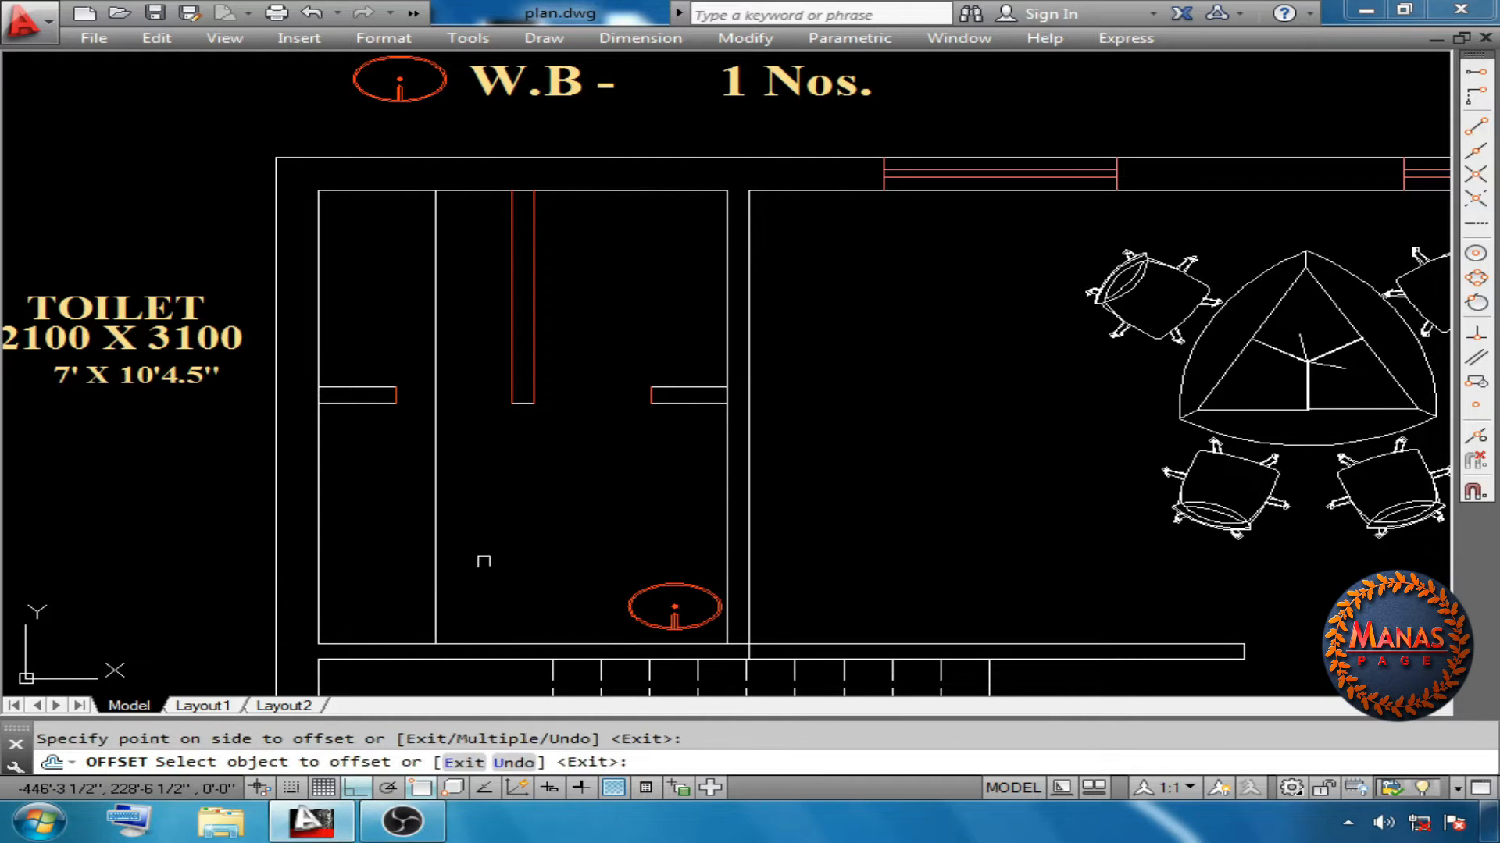
{"action": "right_click", "coordinate": [517, 525]}
{"action": "left_click", "coordinate": [598, 539]}
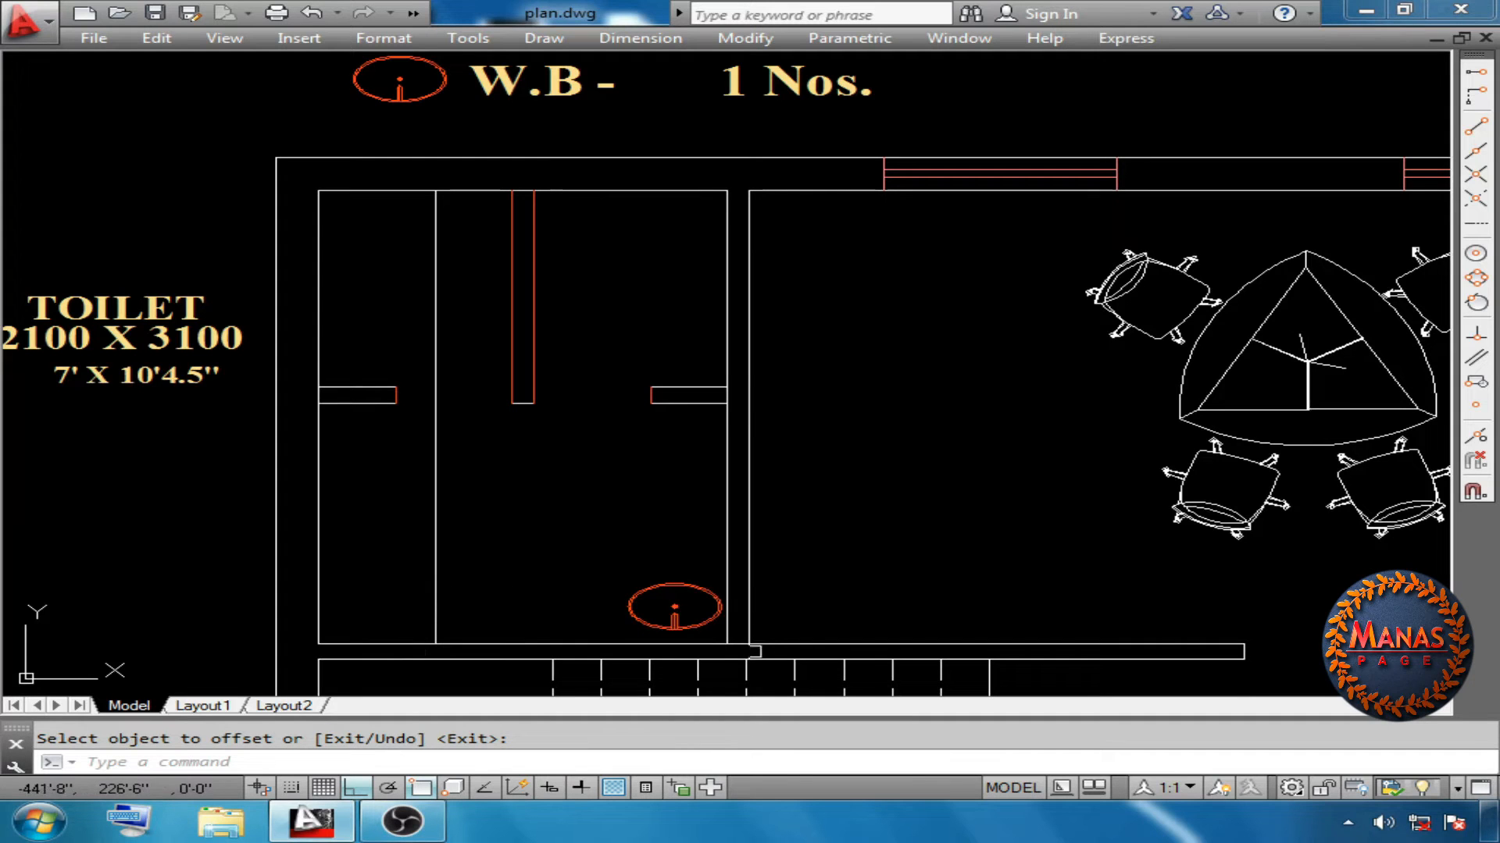
Offset the new vertical line 2" to the right to give the first partition its thickness
{"action": "type", "text": "o"}
{"action": "key", "text": "Return"}
{"action": "type", "text": "2"}
{"action": "key", "text": "Return"}
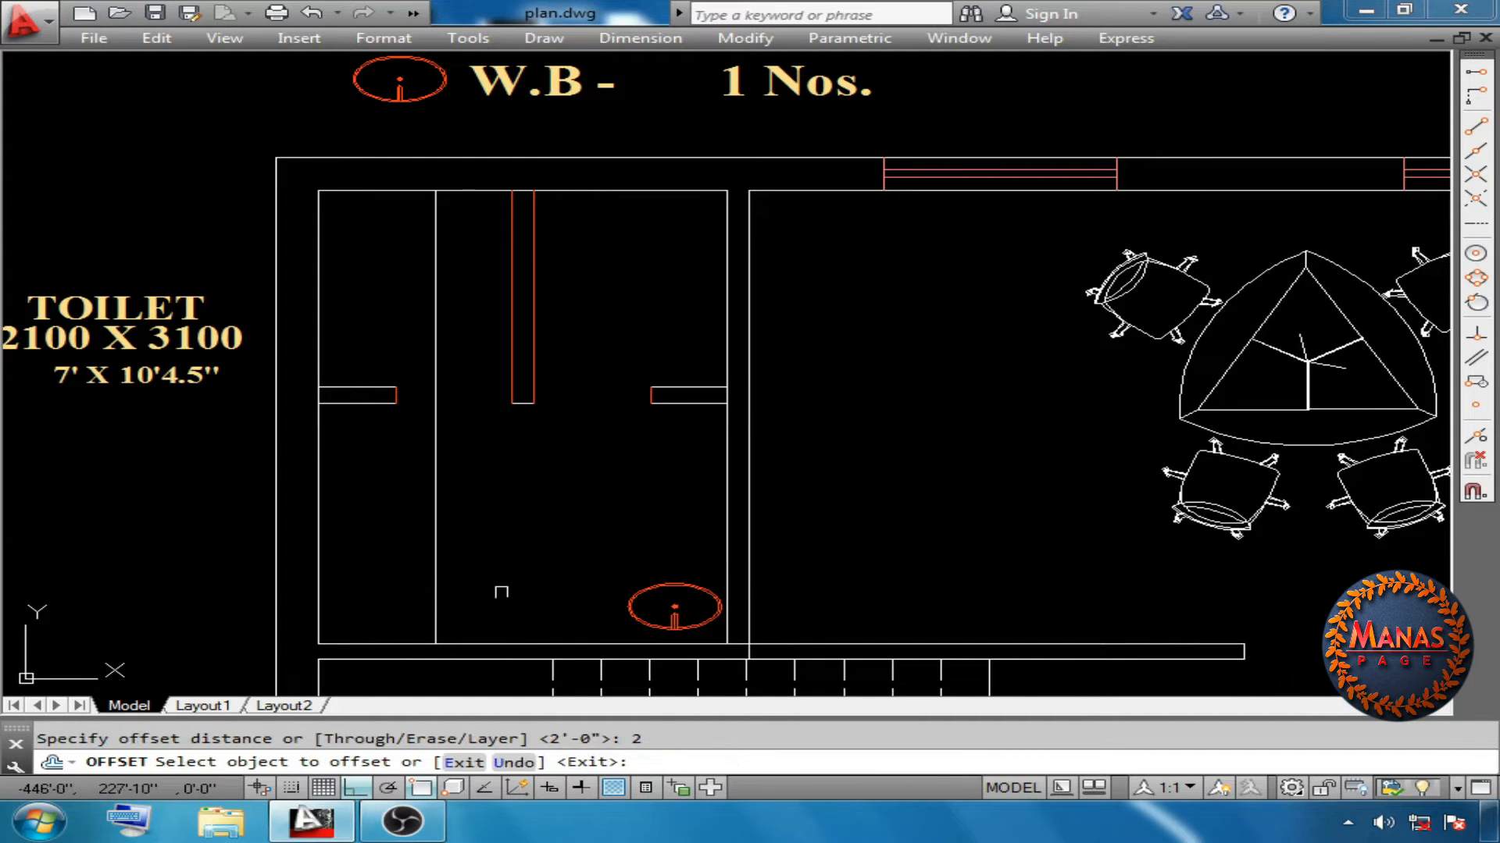
{"action": "left_click", "coordinate": [429, 572]}
{"action": "left_click", "coordinate": [525, 526]}
{"action": "key", "text": "Return"}
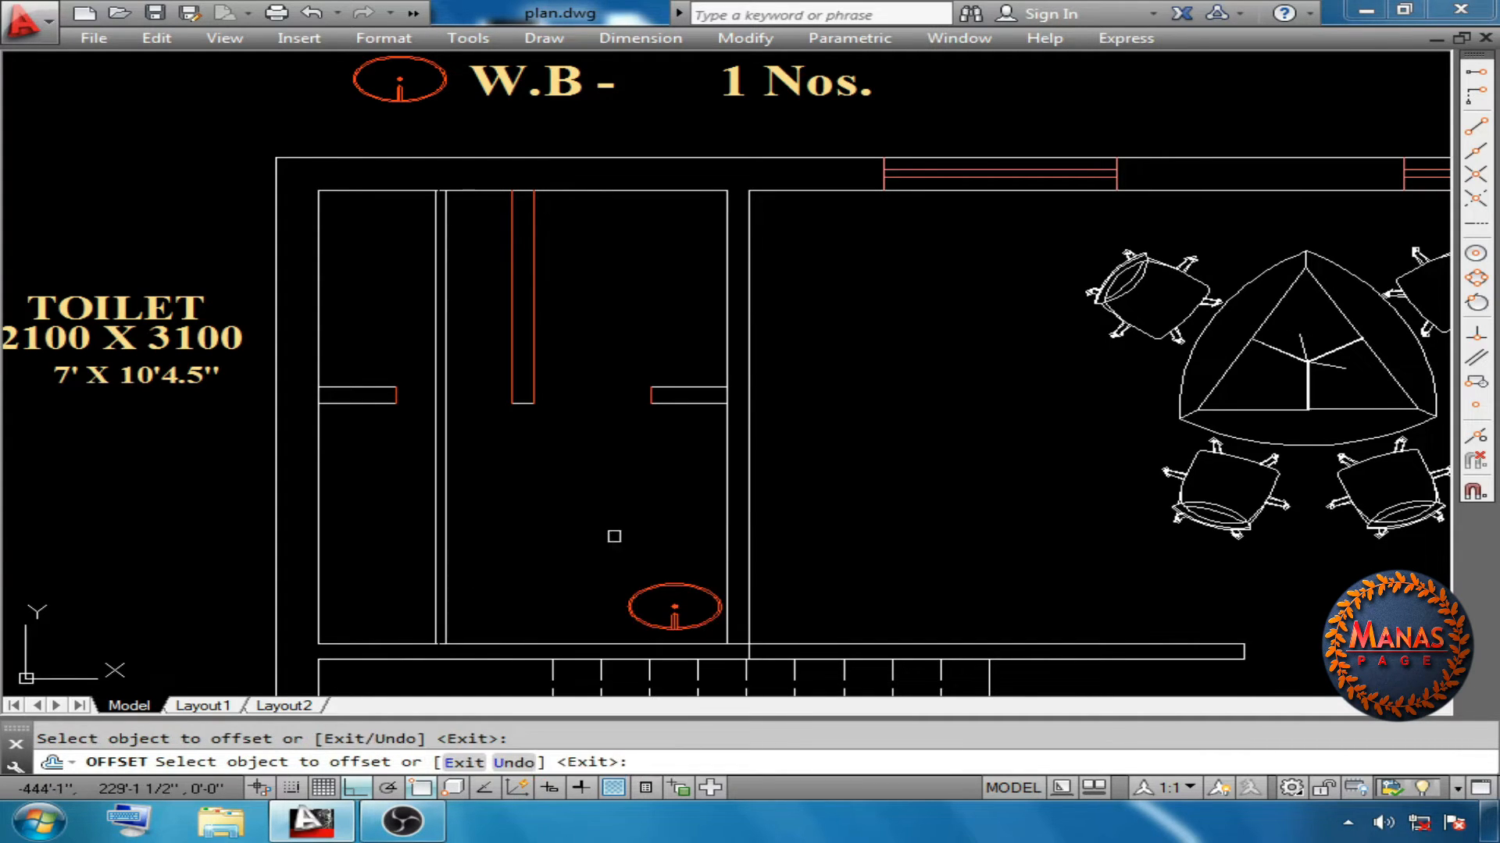
Offset the first partition's right-hand line 2' to the right to position the second partition
{"action": "type", "text": "o"}
{"action": "key", "text": "Return"}
{"action": "type", "text": "2'"}
{"action": "key", "text": "Return"}
{"action": "left_click", "coordinate": [445, 605]}
{"action": "left_click", "coordinate": [522, 549]}
{"action": "right_click", "coordinate": [526, 547]}
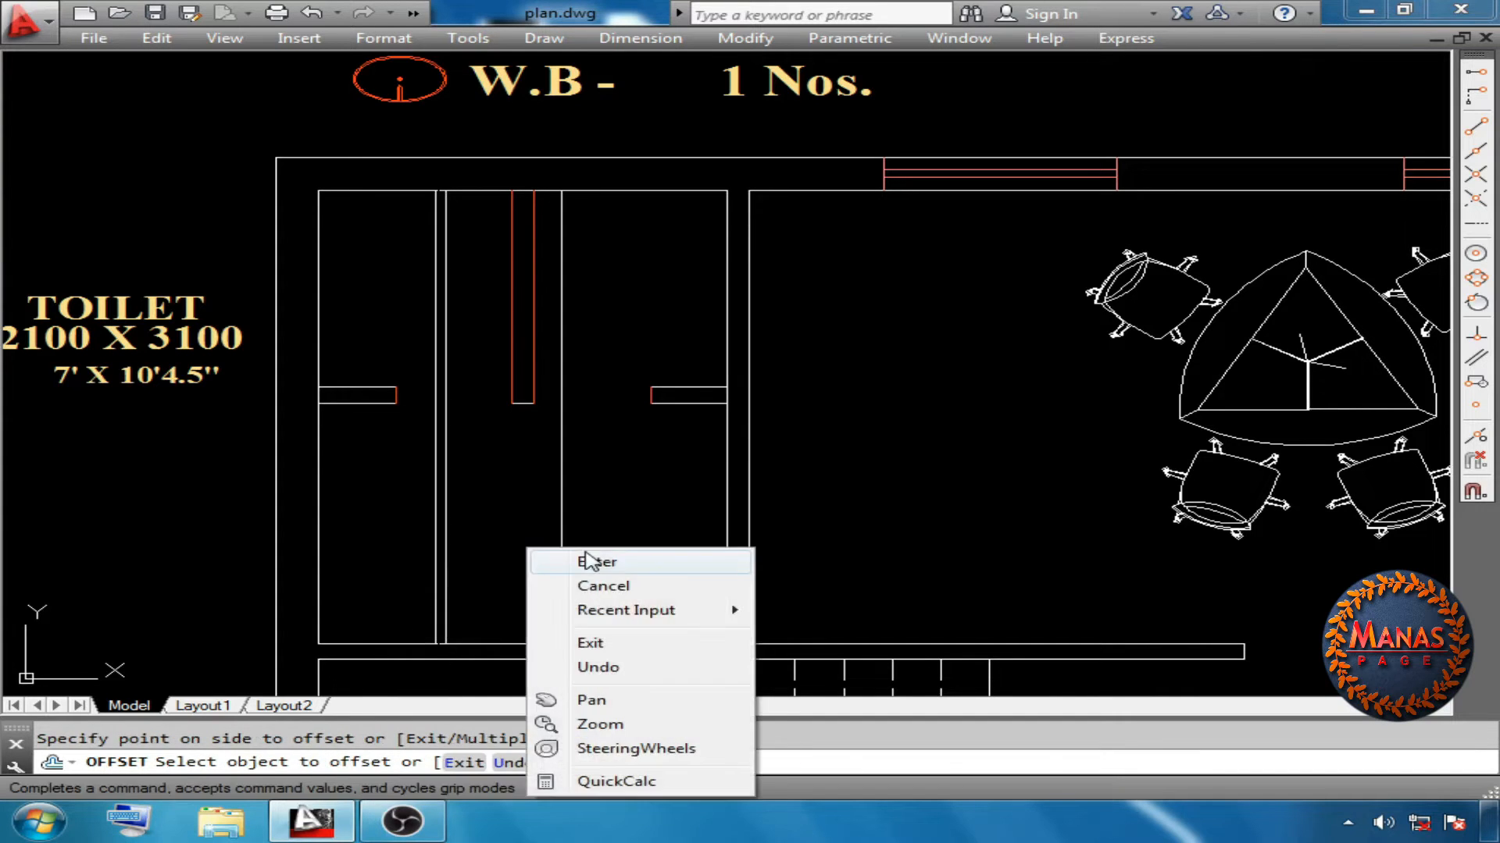
{"action": "left_click", "coordinate": [593, 562]}
Offset the second partition's line 2" to the right to give it its thickness
{"action": "key", "text": "Return"}
{"action": "type", "text": "2\""}
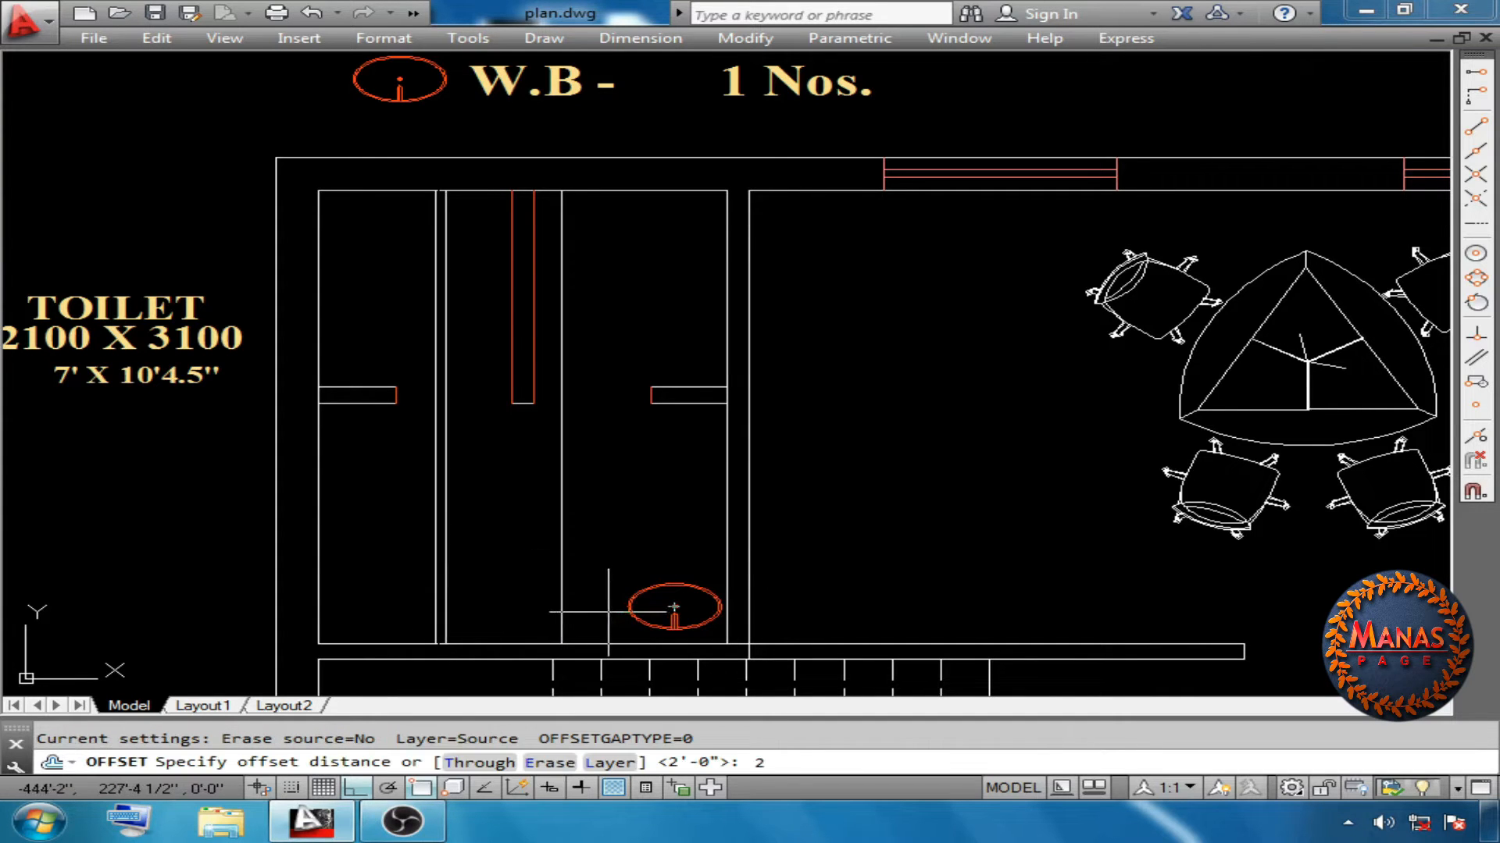
{"action": "key", "text": "Return"}
{"action": "left_click", "coordinate": [562, 550]}
{"action": "left_click", "coordinate": [625, 529]}
{"action": "right_click", "coordinate": [642, 519]}
{"action": "left_click", "coordinate": [670, 534]}
{"action": "key", "text": "Escape"}
Offset the toilet's lower wall line 2' upward to mark the length of the short partitions
{"action": "scroll", "coordinate": [433, 606], "scroll_direction": "up", "scroll_amount": 2}
{"action": "middle_click_drag", "start_coordinate": [434, 606], "coordinate": [401, 517]}
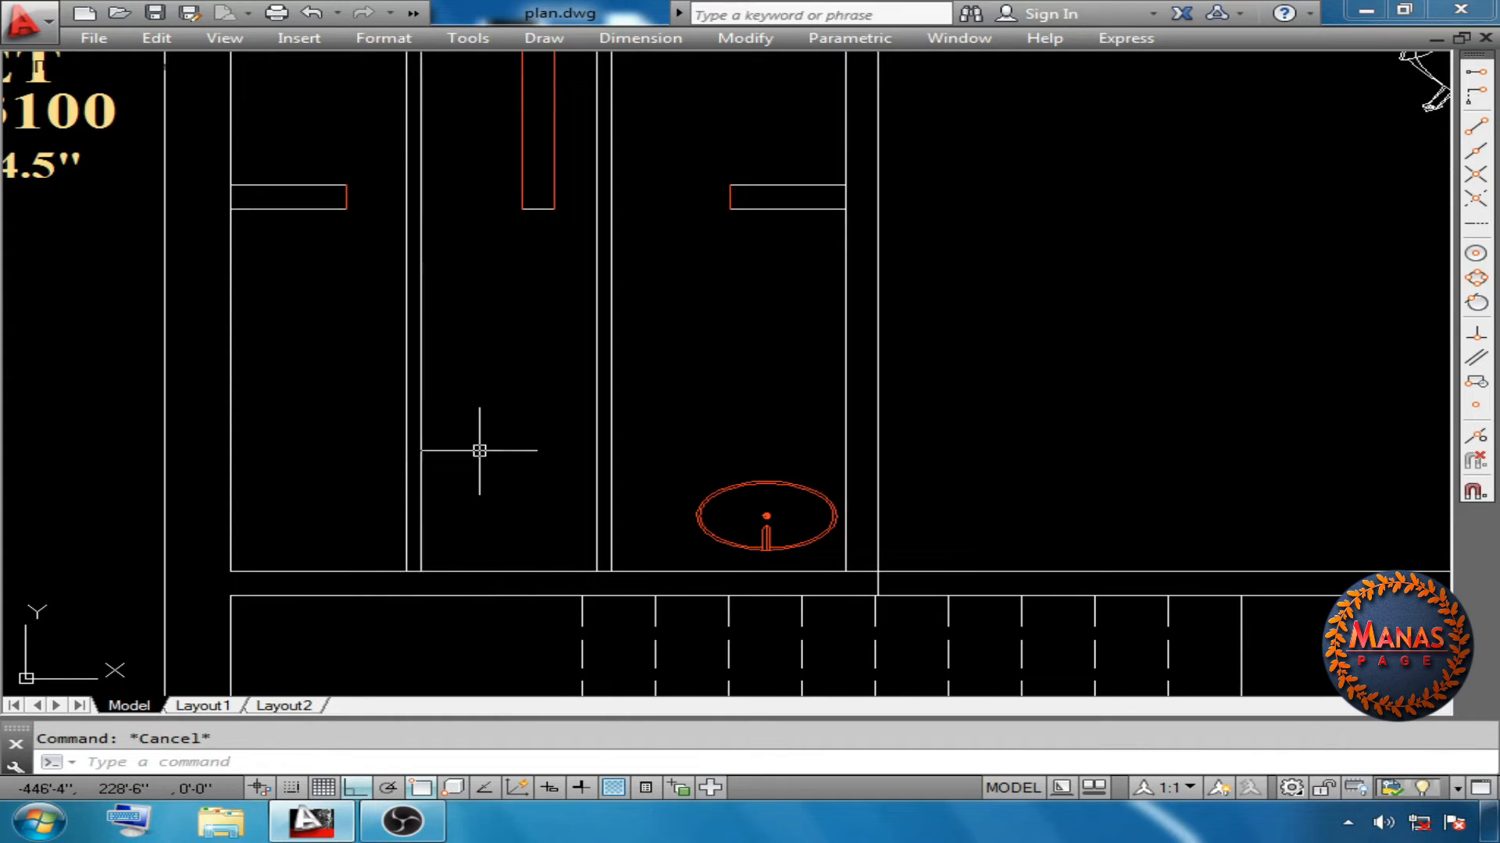
{"action": "left_click", "coordinate": [479, 450]}
{"action": "key", "text": "Escape"}
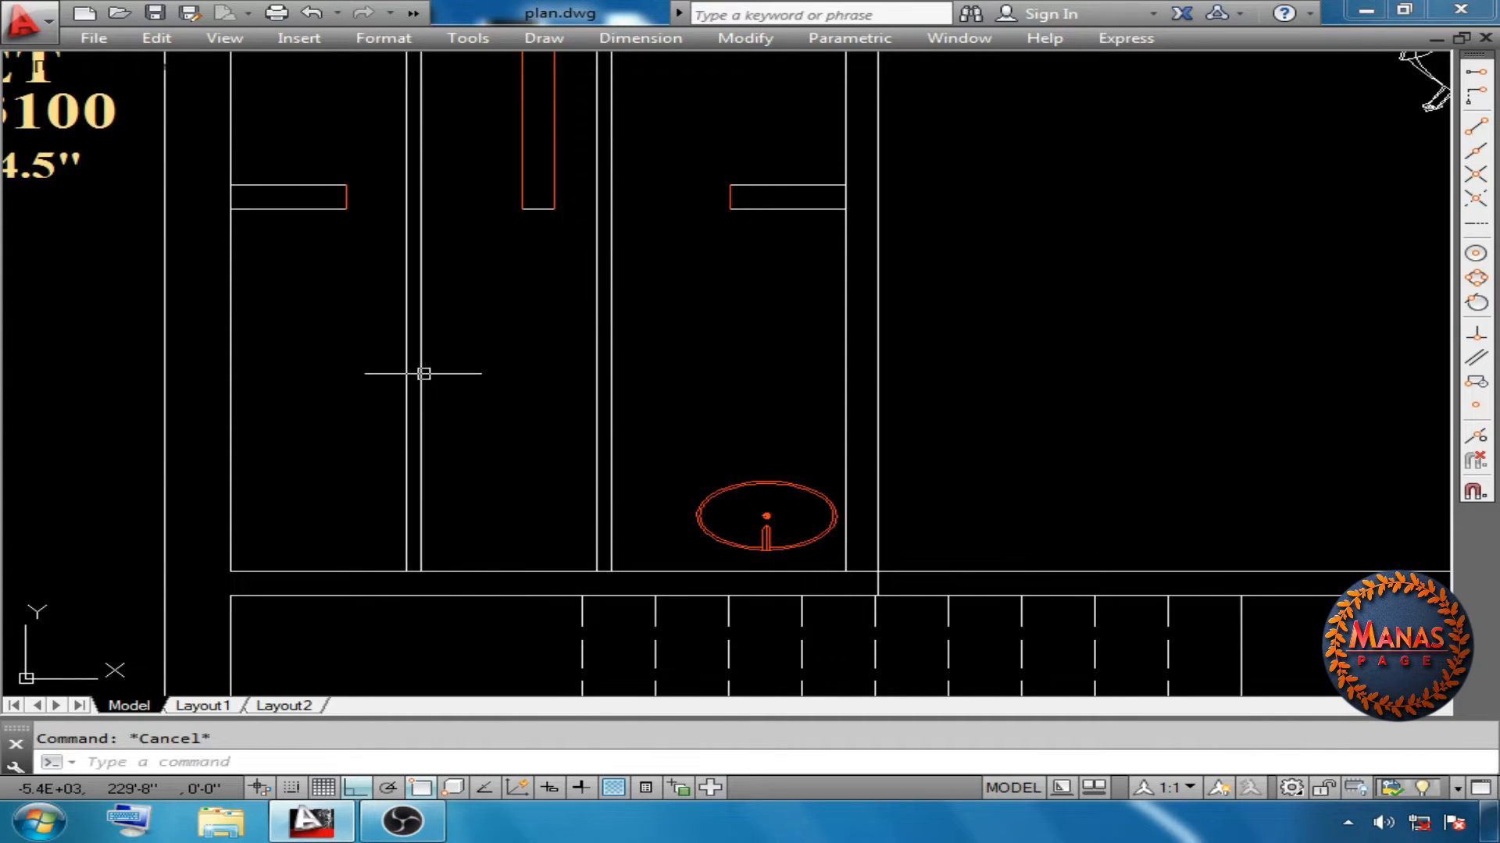
{"action": "type", "text": "o"}
{"action": "key", "text": "Return"}
{"action": "type", "text": "2'"}
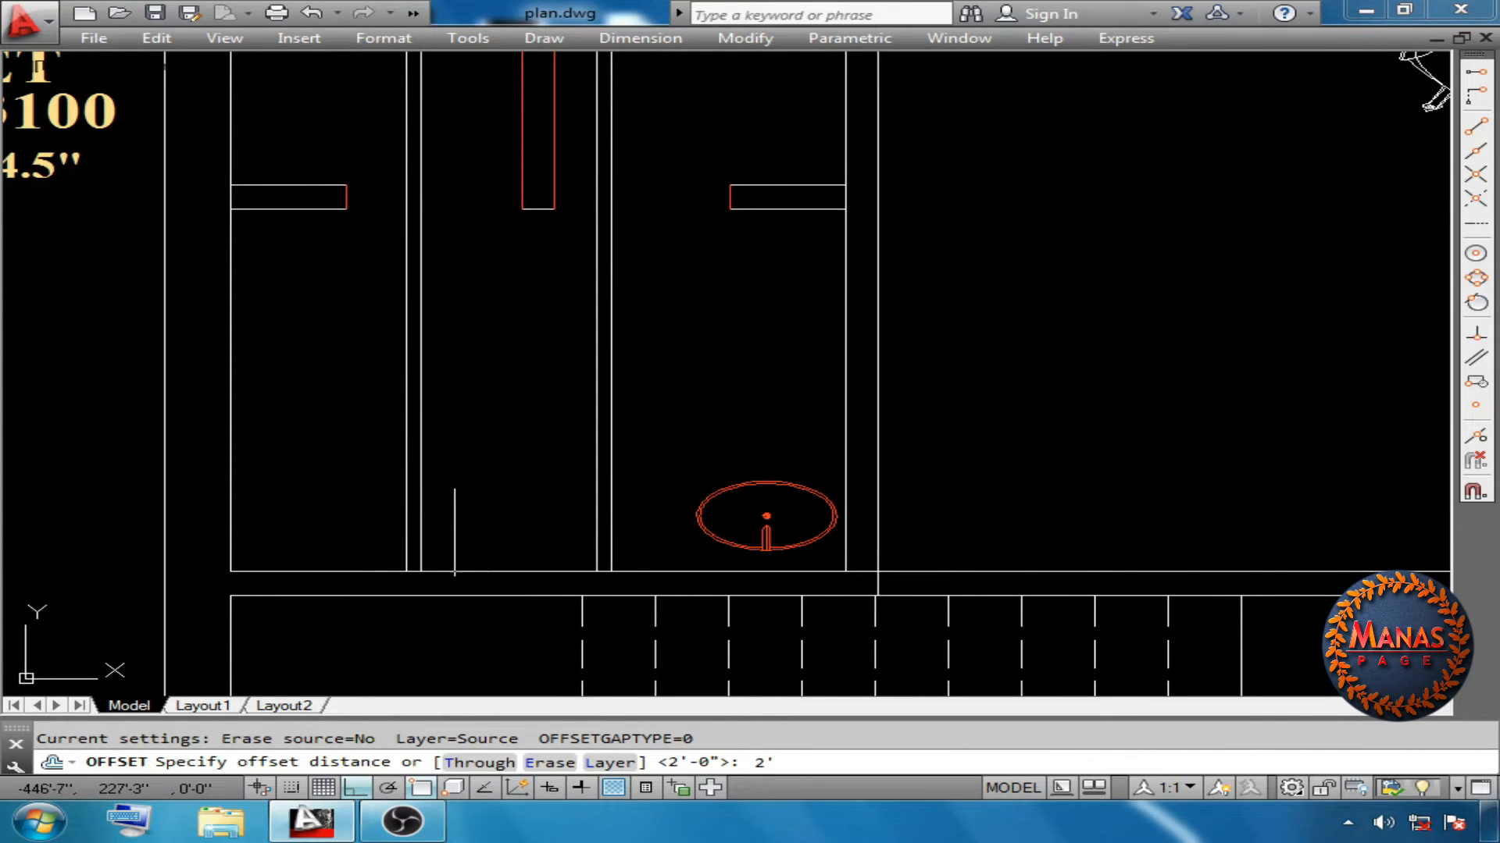
{"action": "key", "text": "Return"}
{"action": "left_click", "coordinate": [756, 571]}
{"action": "left_click", "coordinate": [764, 532]}
{"action": "key", "text": "Return"}
Trim the partition lines where they run above the 2' guide line
{"action": "type", "text": "tr"}
{"action": "key", "text": "Return"}
{"action": "key", "text": "Return"}
{"action": "left_click", "coordinate": [356, 462]}
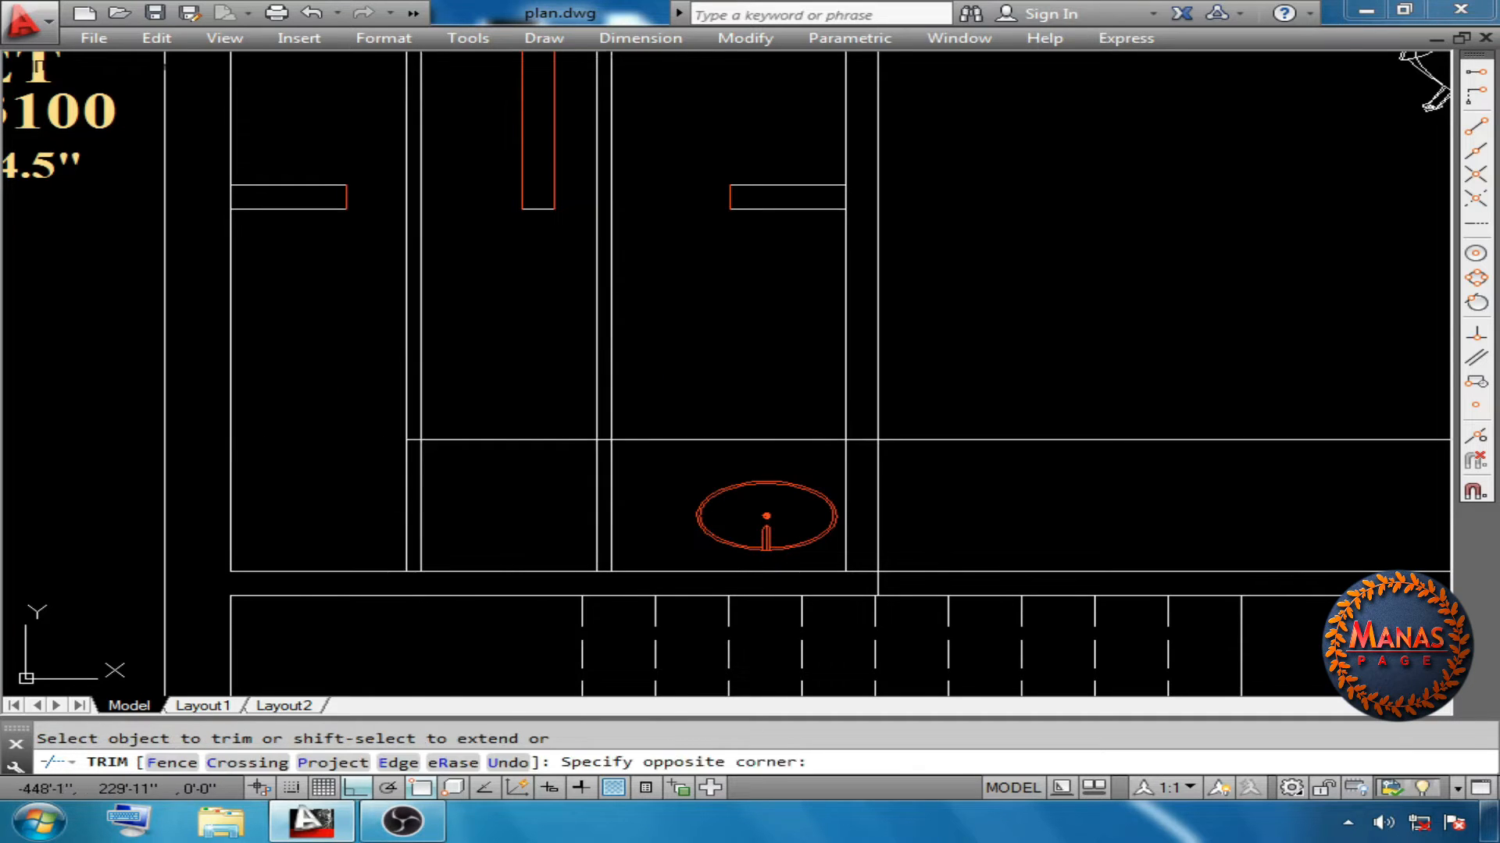
{"action": "left_click", "coordinate": [500, 390]}
{"action": "key", "text": "Return"}
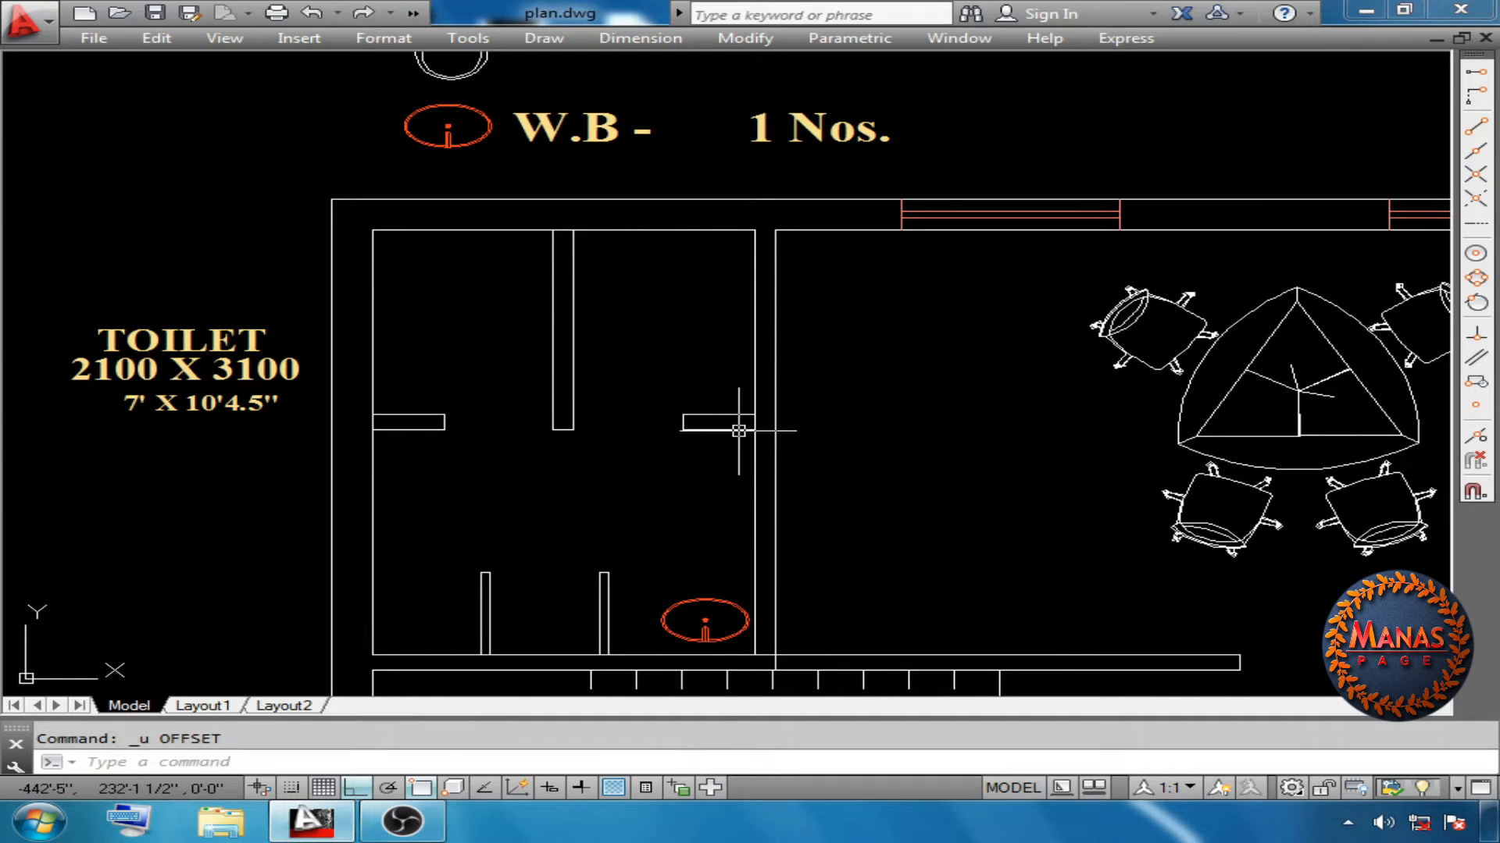
Offset the lower line of the right-hand cubicle front wall 2'6" downward to mark the toilet's entrance opening
{"action": "left_click", "coordinate": [728, 429]}
{"action": "key", "text": "Escape"}
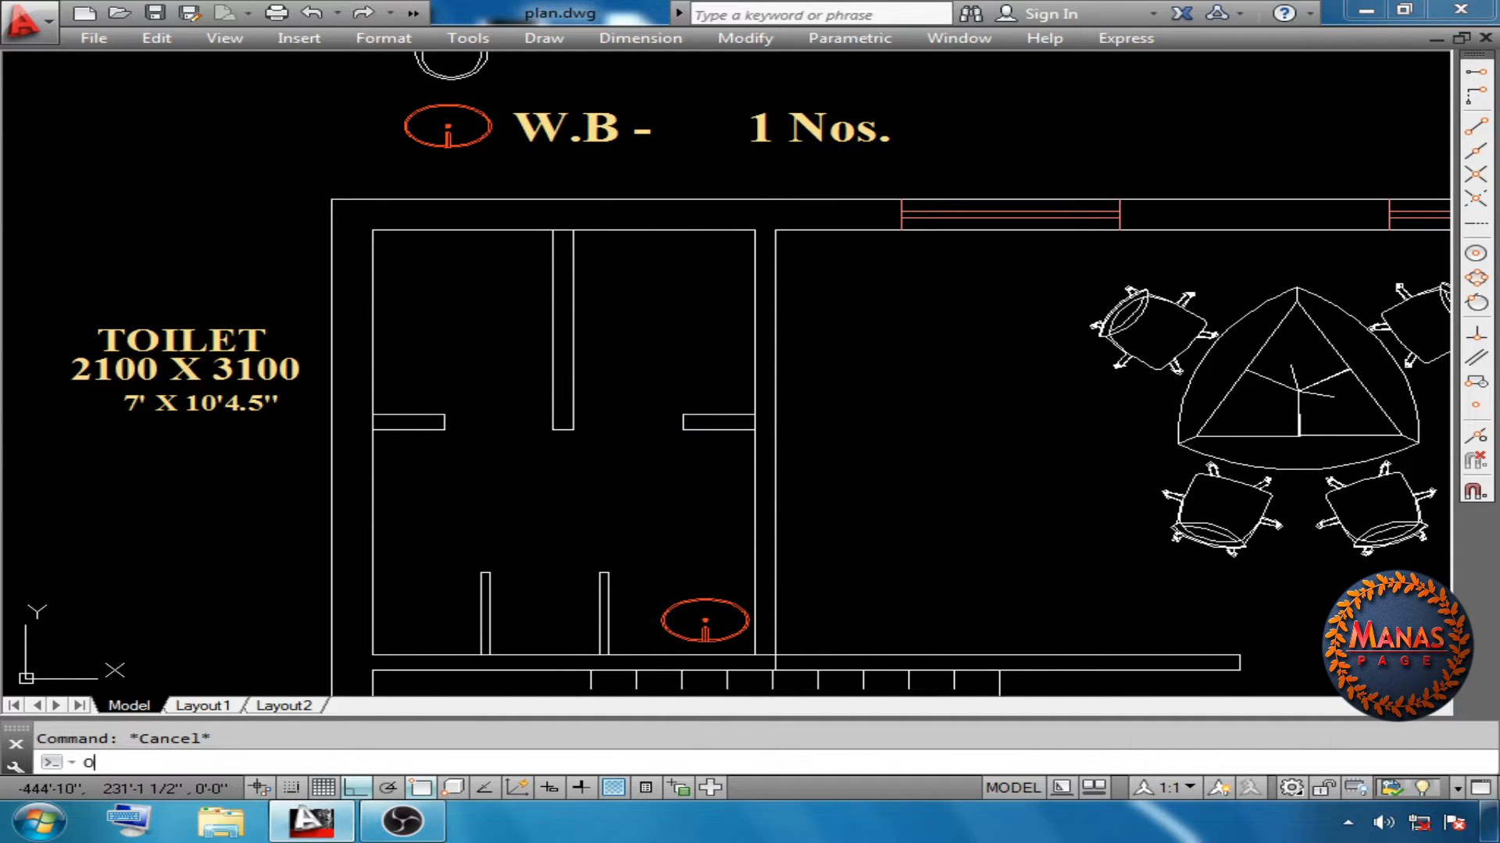
{"action": "type", "text": "o"}
{"action": "key", "text": "Return"}
{"action": "type", "text": "2'6"}
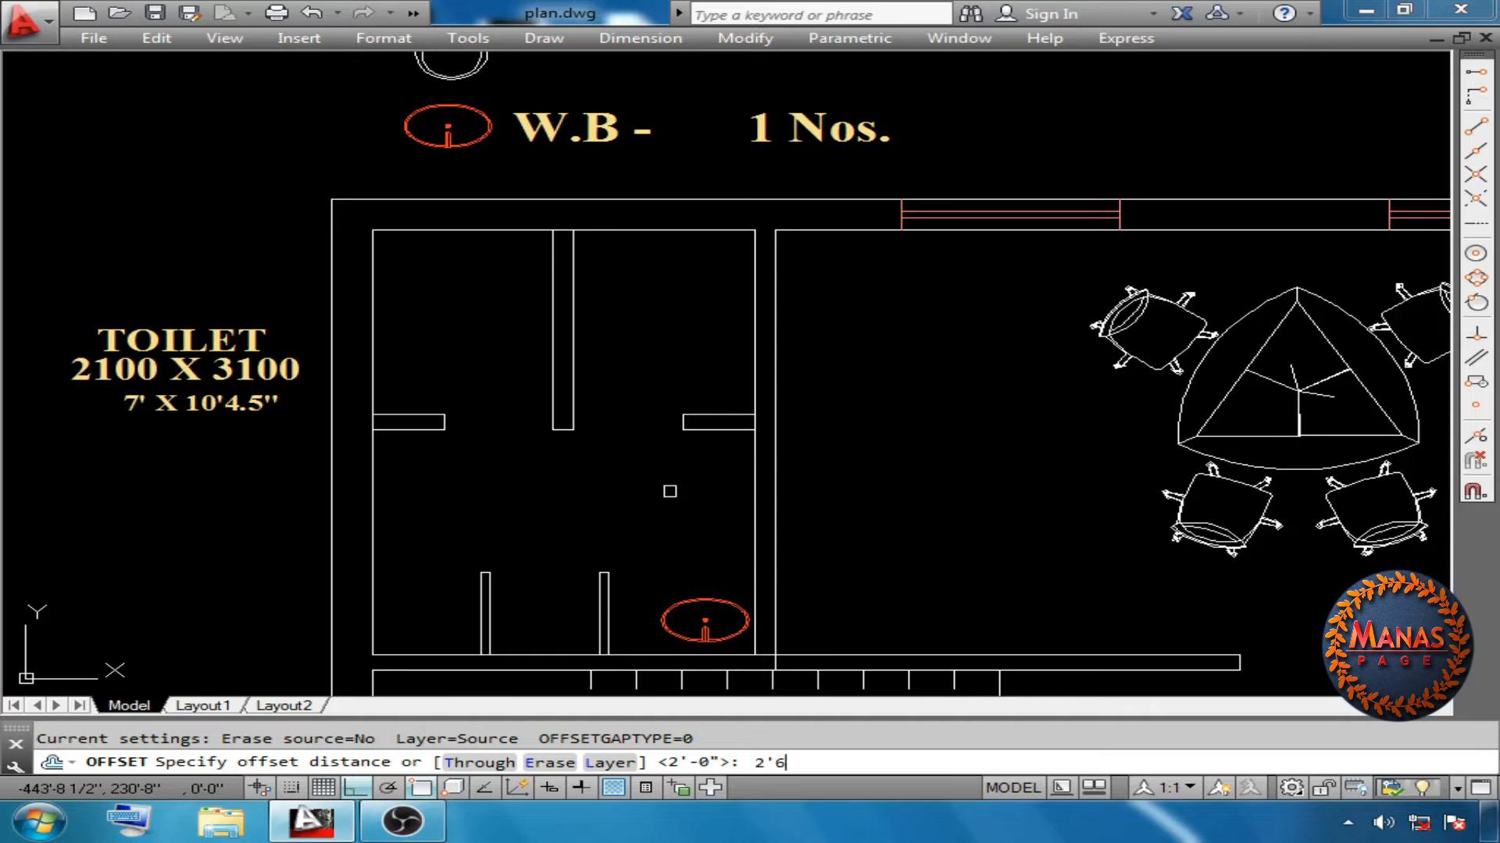
{"action": "key", "text": "Return"}
{"action": "left_click", "coordinate": [734, 428]}
{"action": "left_click", "coordinate": [860, 455]}
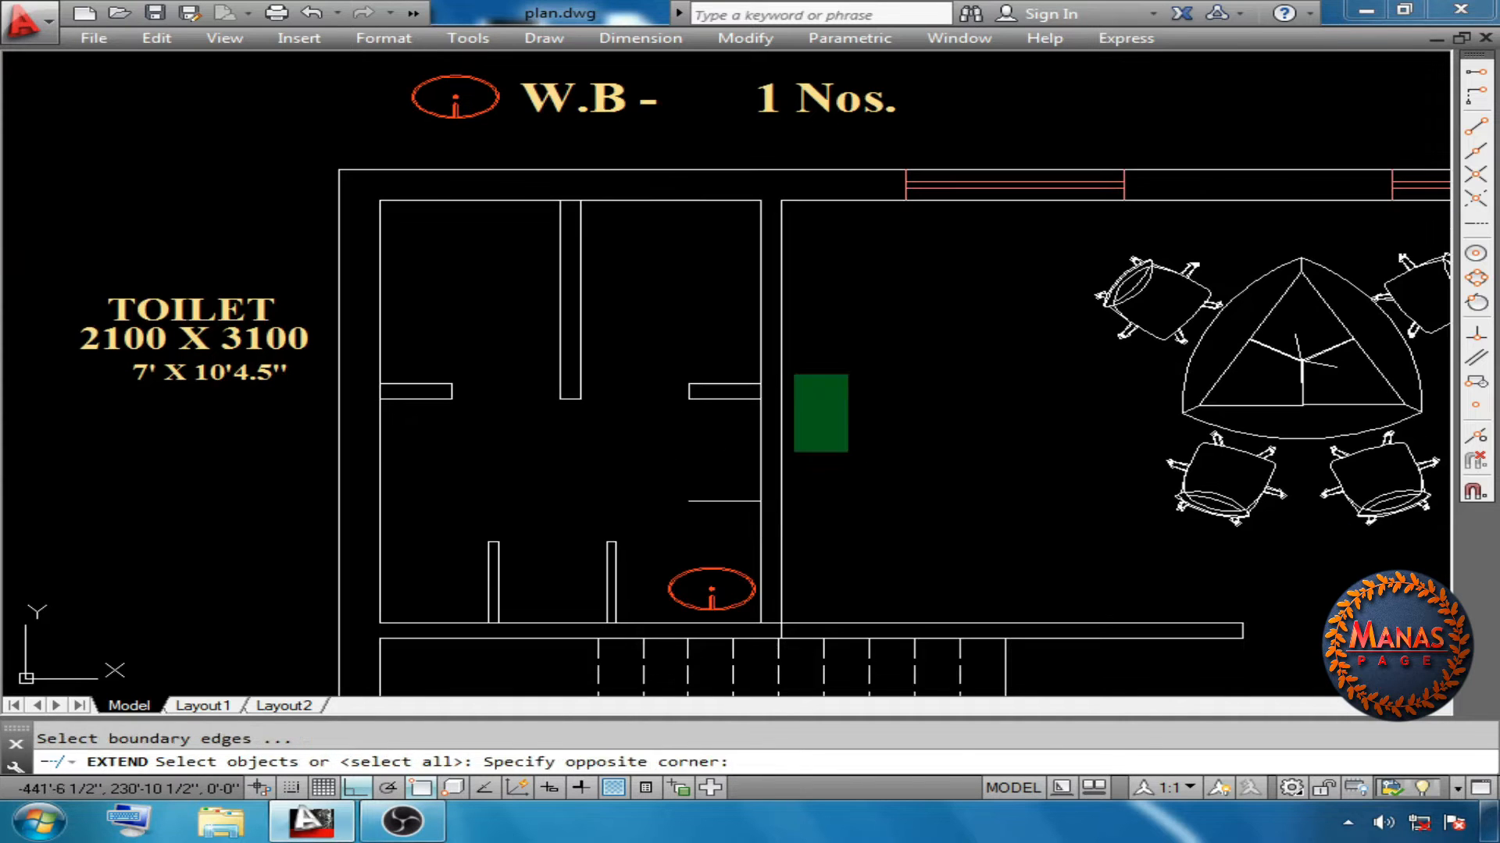
Extend the offset line across the toilet's right wall and trim the wall lines to open the entrance doorway
{"action": "left_click", "coordinate": [751, 442]}
{"action": "key", "text": "Return"}
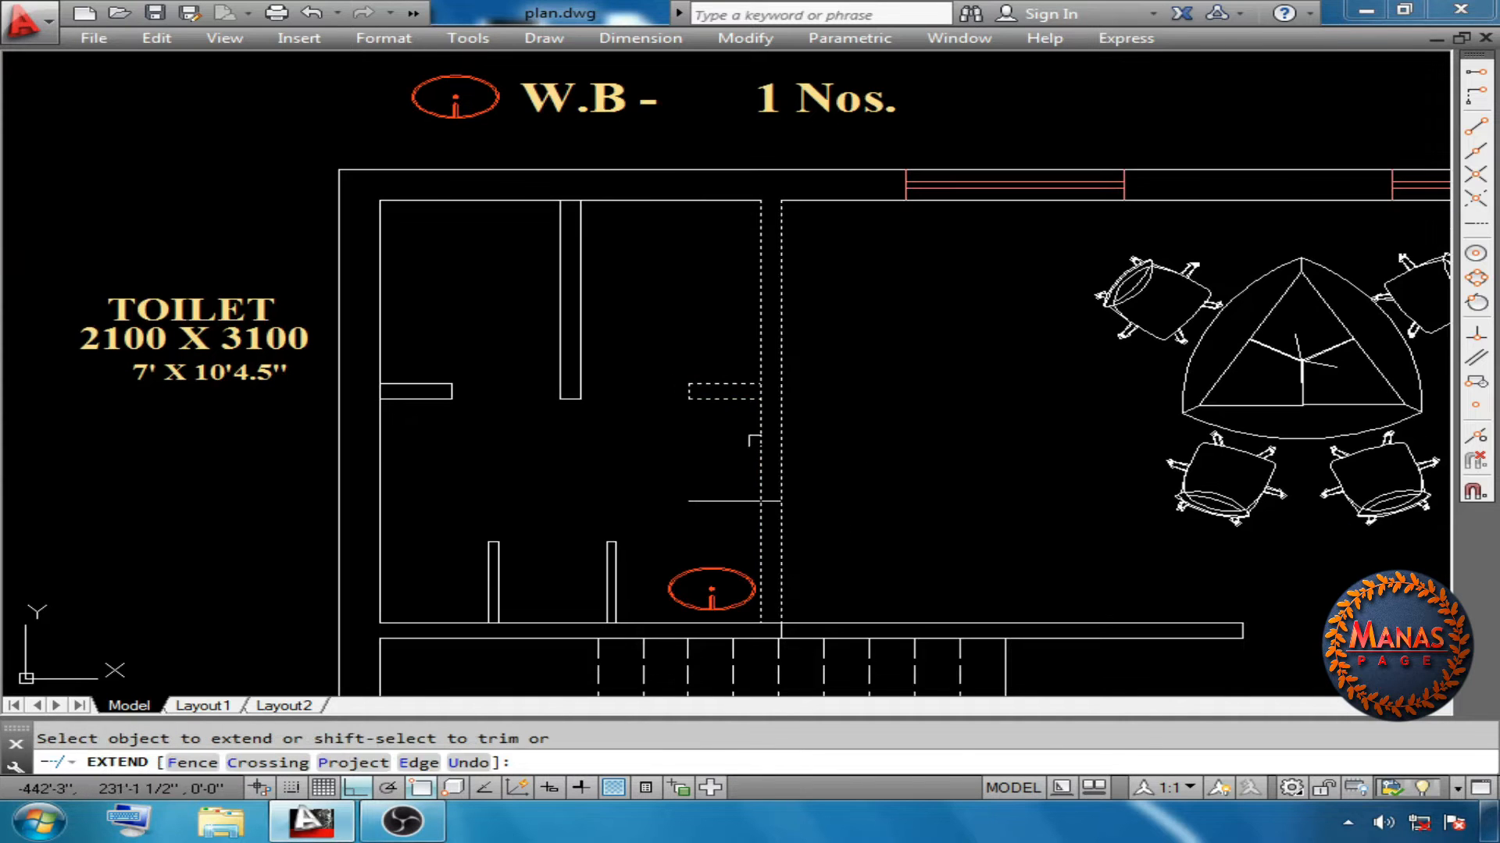
{"action": "left_click", "coordinate": [730, 501], "text": "shift"}
{"action": "left_click", "coordinate": [759, 473], "text": "shift"}
{"action": "left_click", "coordinate": [787, 446], "text": "shift"}
{"action": "right_click", "coordinate": [824, 421]}
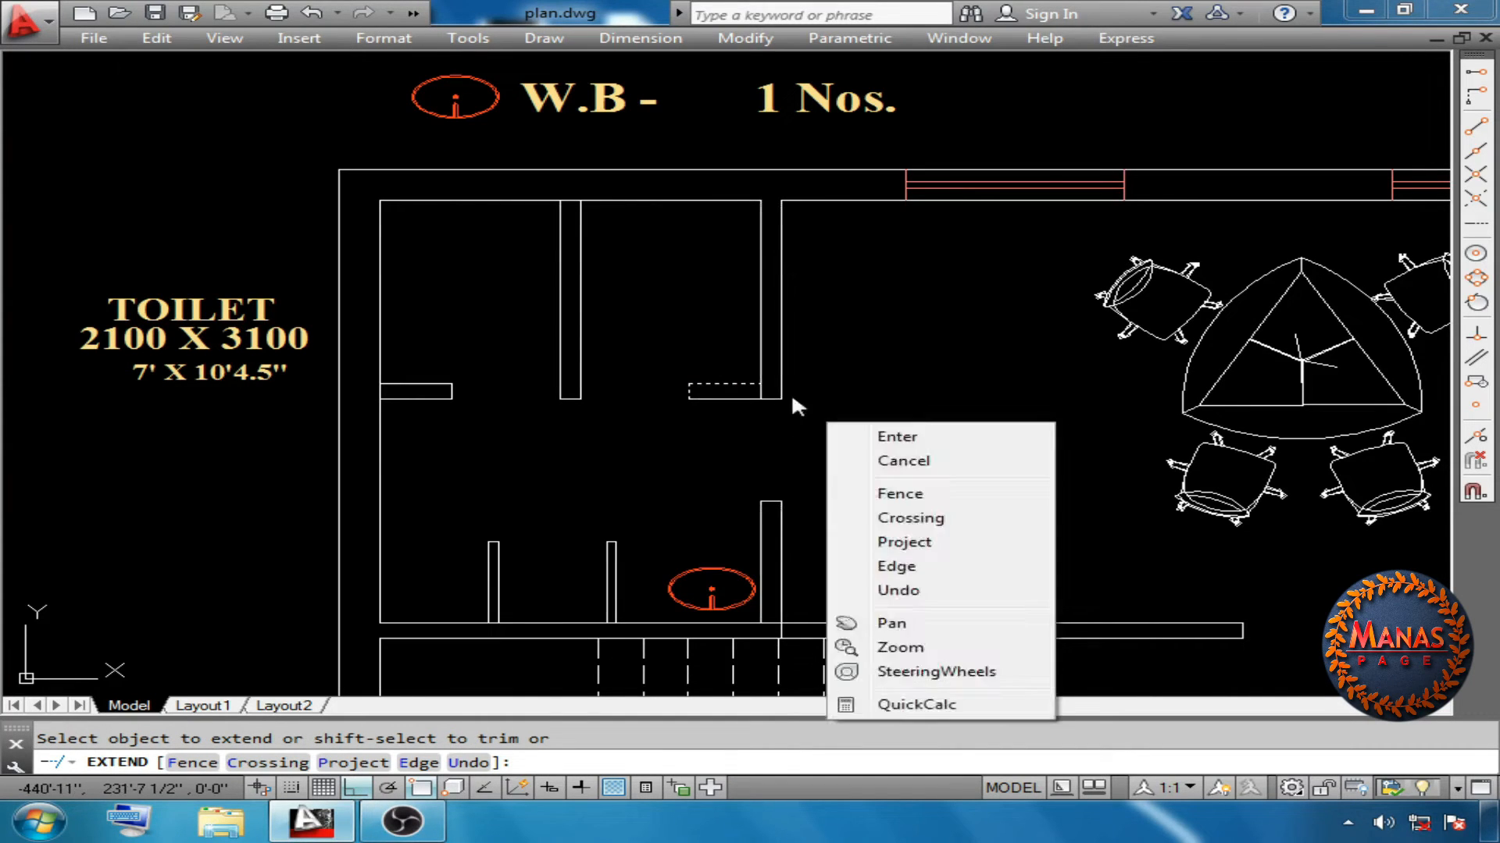
{"action": "left_click", "coordinate": [763, 389]}
{"action": "left_click", "coordinate": [760, 391], "text": "shift"}
{"action": "right_click", "coordinate": [849, 382]}
{"action": "left_click", "coordinate": [891, 396]}
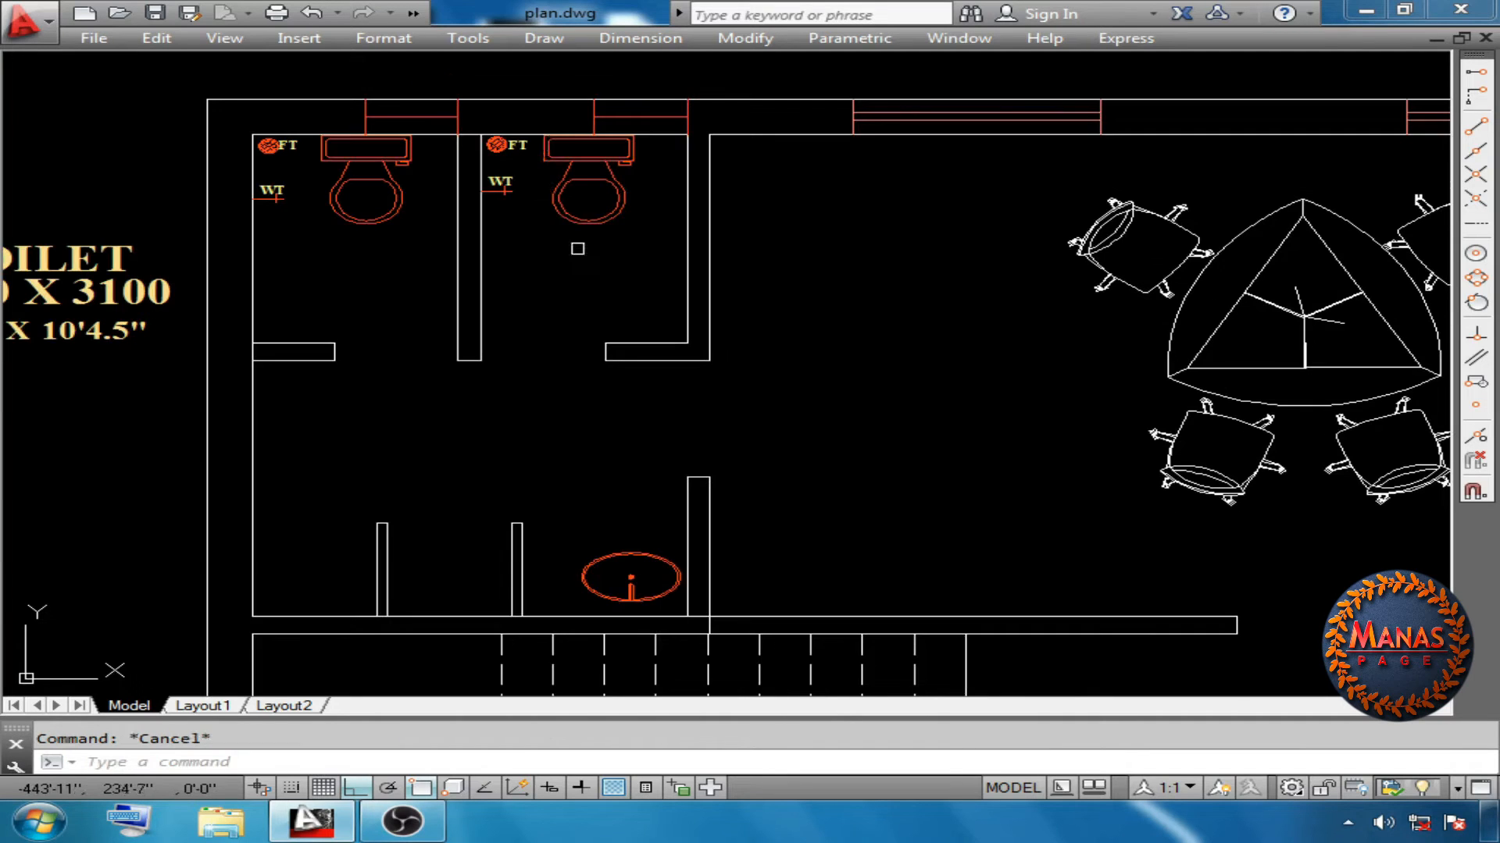
Try to move the small window above the right-hand WC cubicle to the left along the wall
{"action": "left_click", "coordinate": [589, 220]}
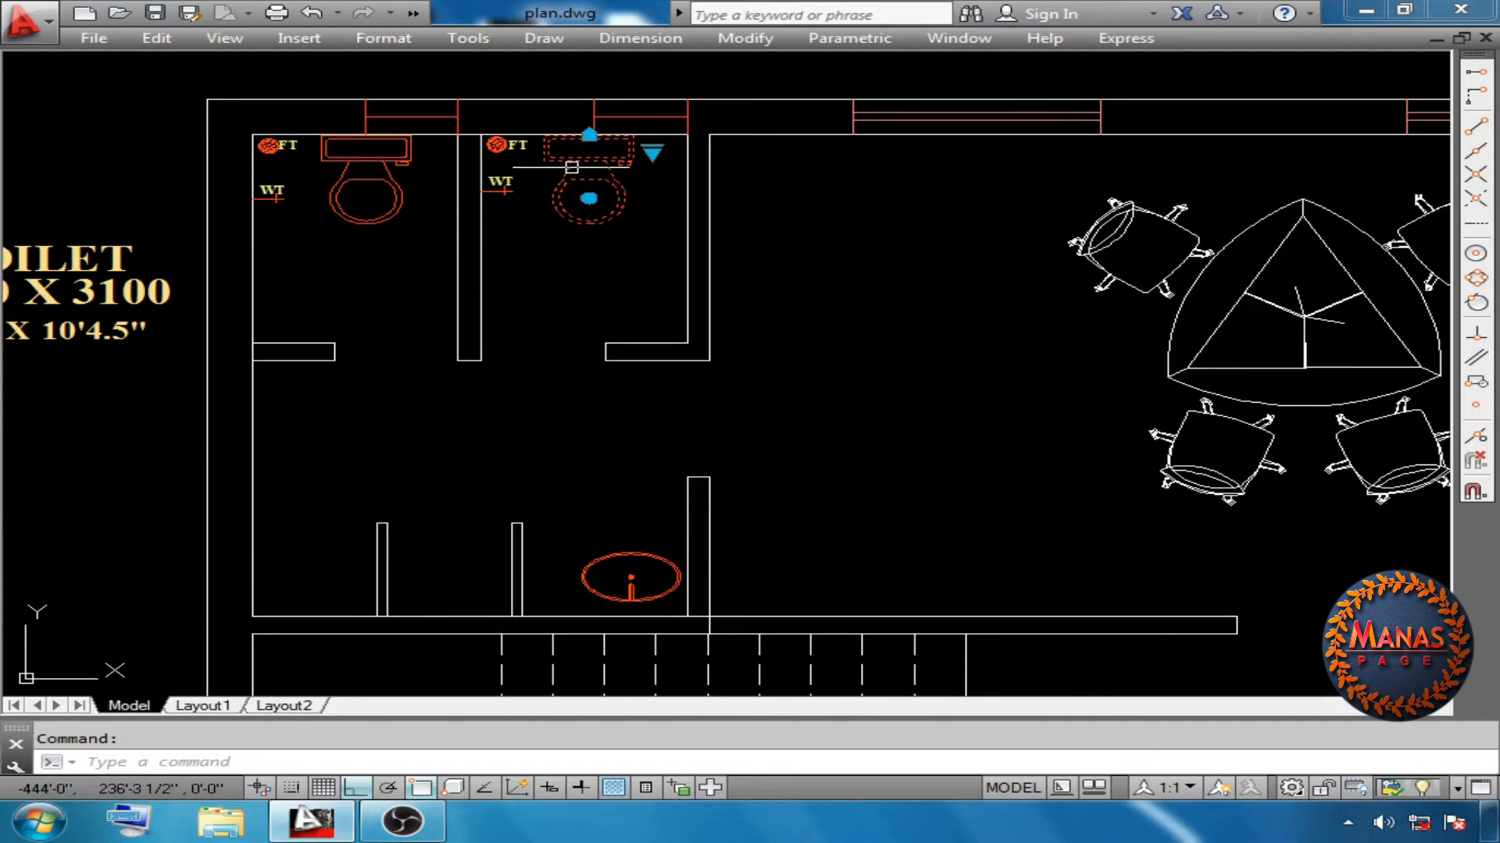
{"action": "key", "text": "Escape"}
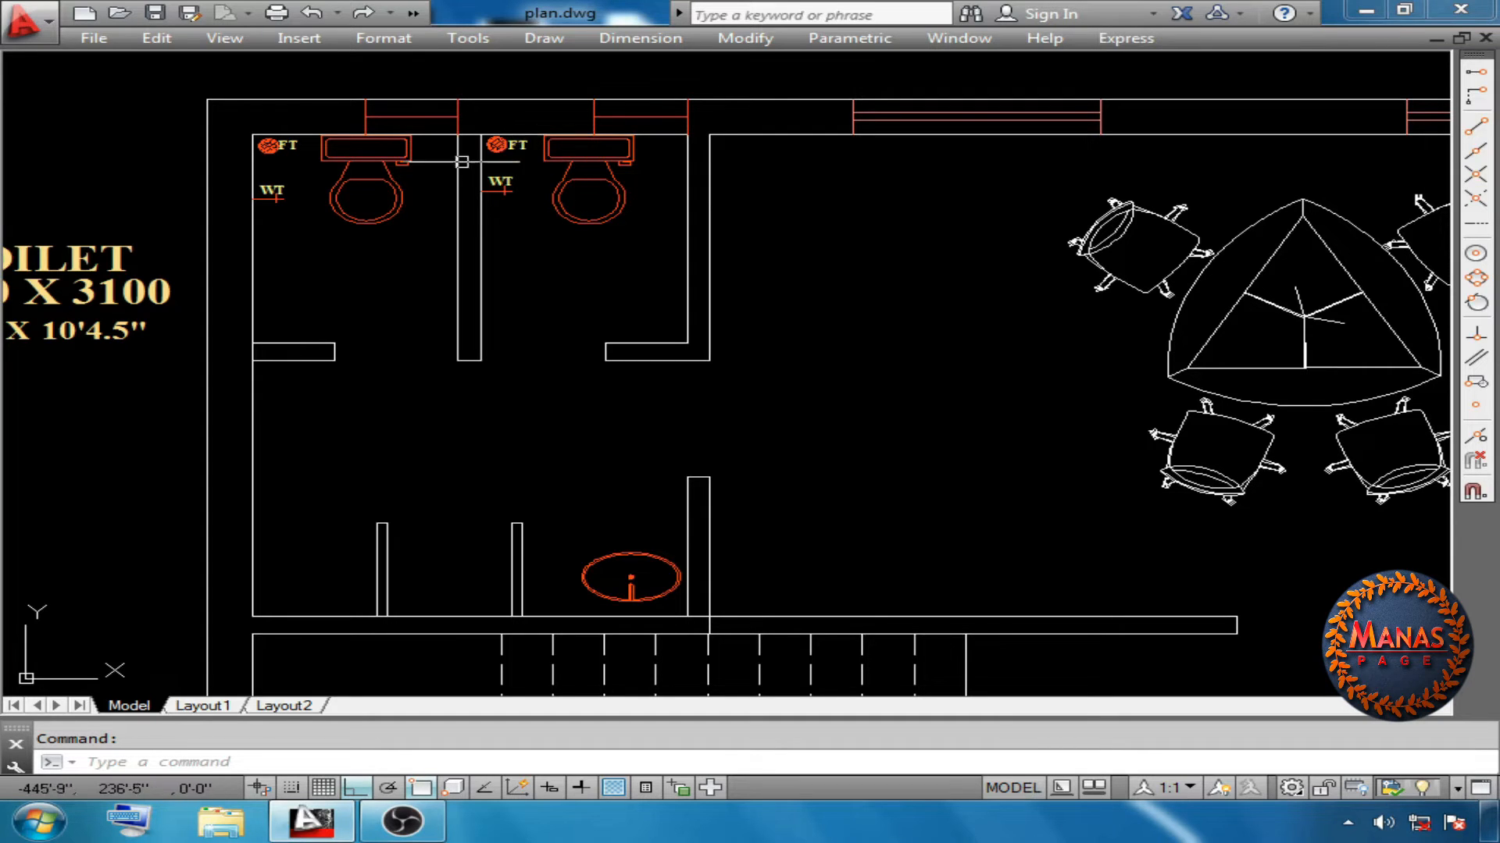
{"action": "middle_click_drag", "start_coordinate": [508, 241], "coordinate": [555, 310]}
{"action": "type", "text": "m"}
{"action": "key", "text": "Return"}
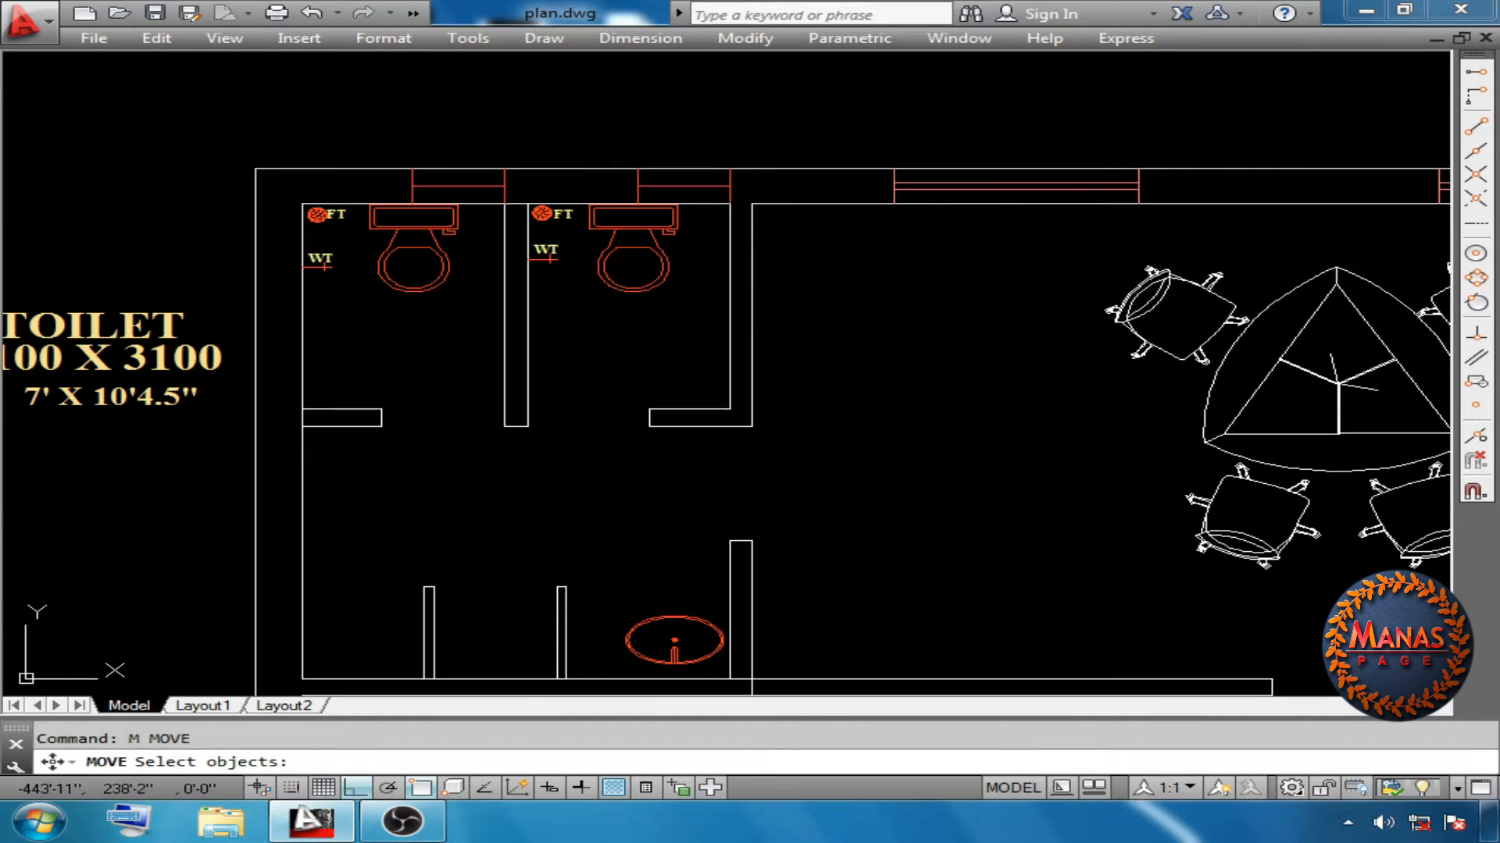
{"action": "left_click", "coordinate": [618, 148]}
{"action": "left_click", "coordinate": [739, 222]}
{"action": "key", "text": "Return"}
{"action": "left_click", "coordinate": [771, 160]}
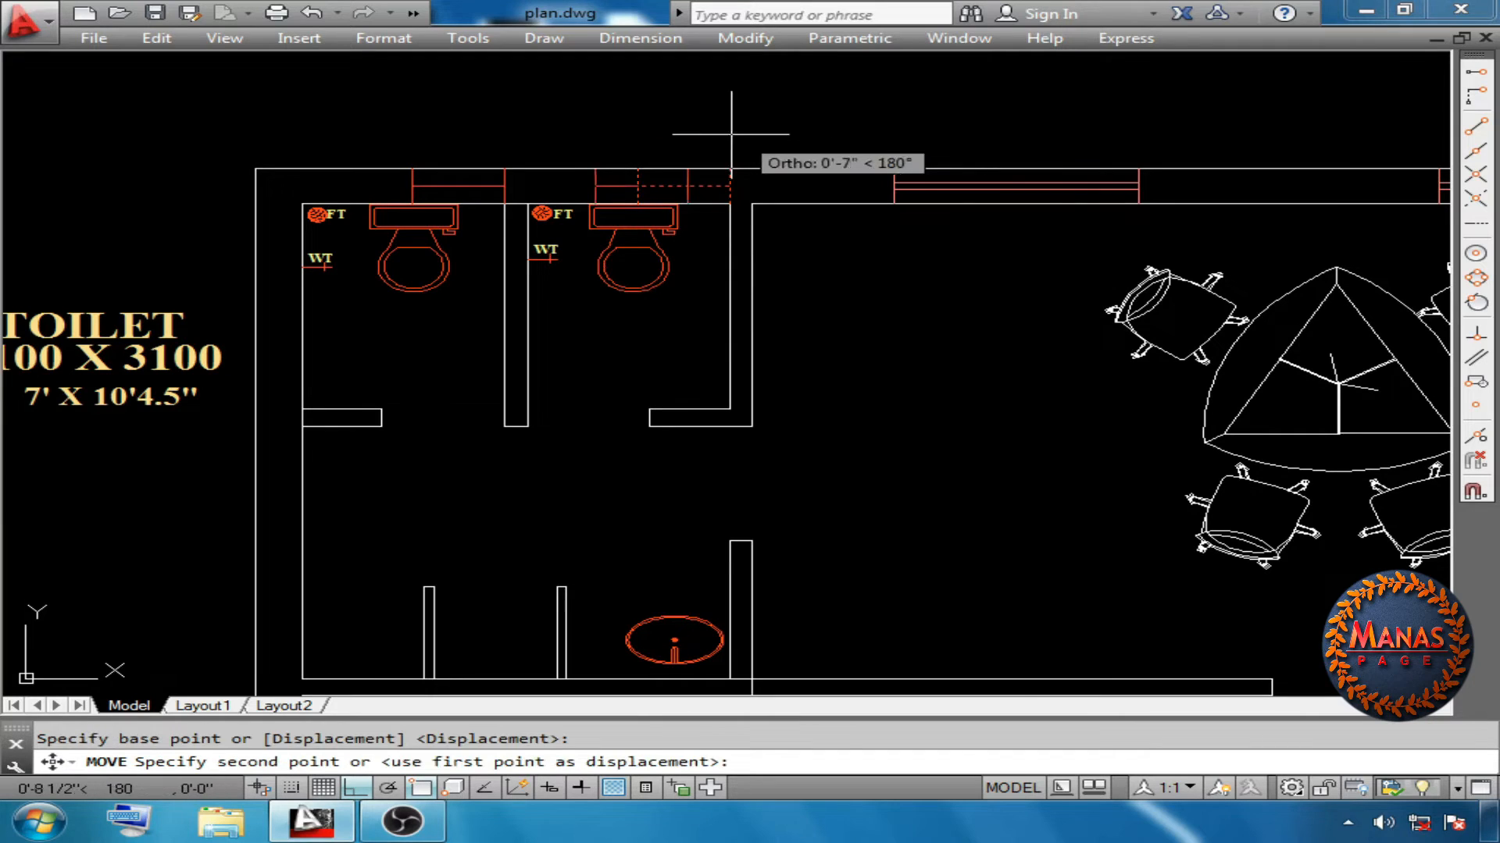
{"action": "left_click", "coordinate": [719, 134]}
{"action": "left_click", "coordinate": [629, 252]}
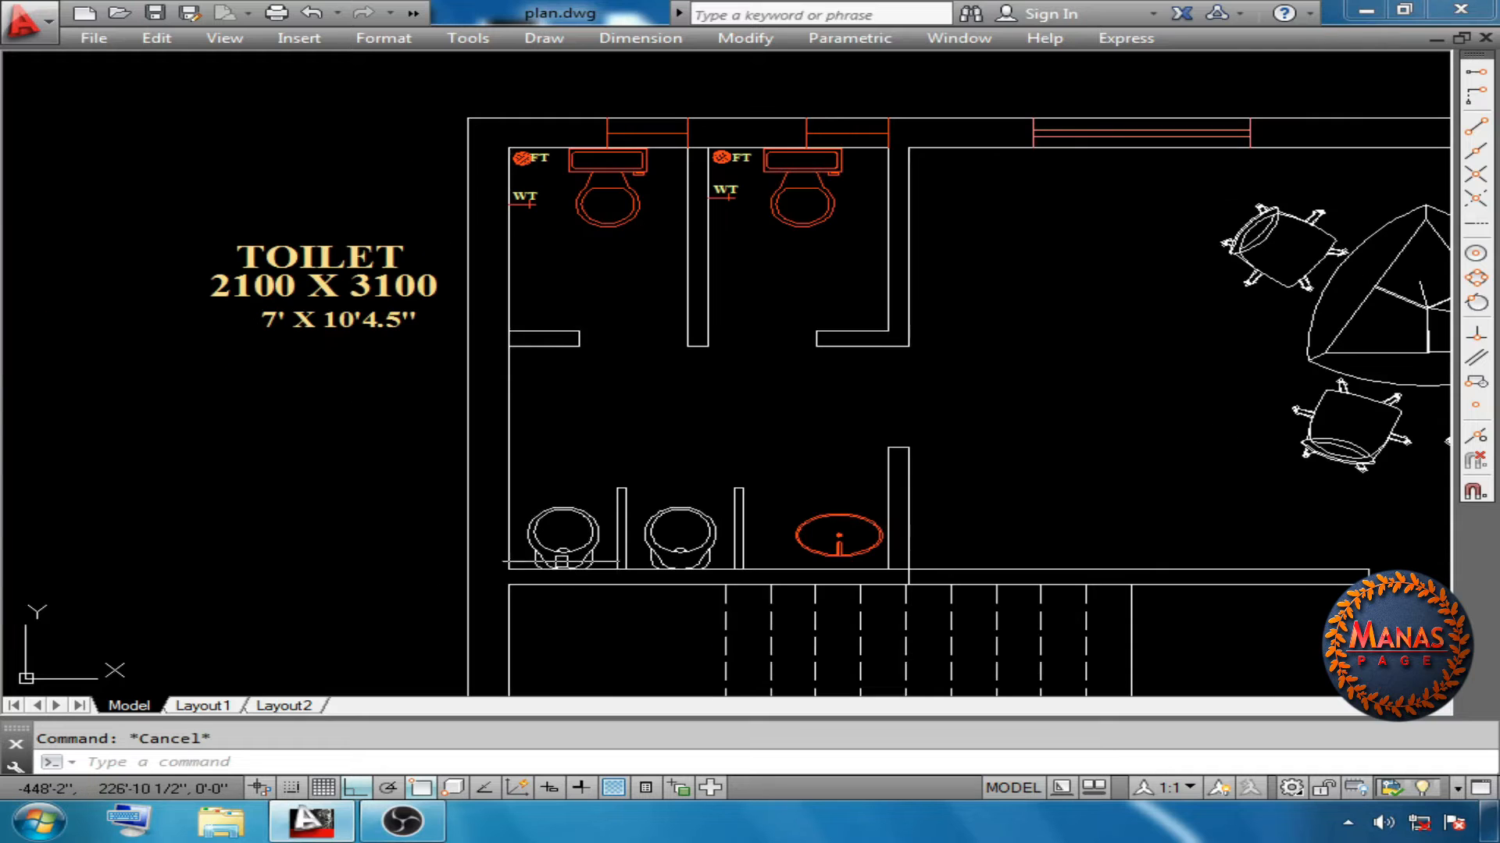
{"action": "left_click", "coordinate": [562, 537]}
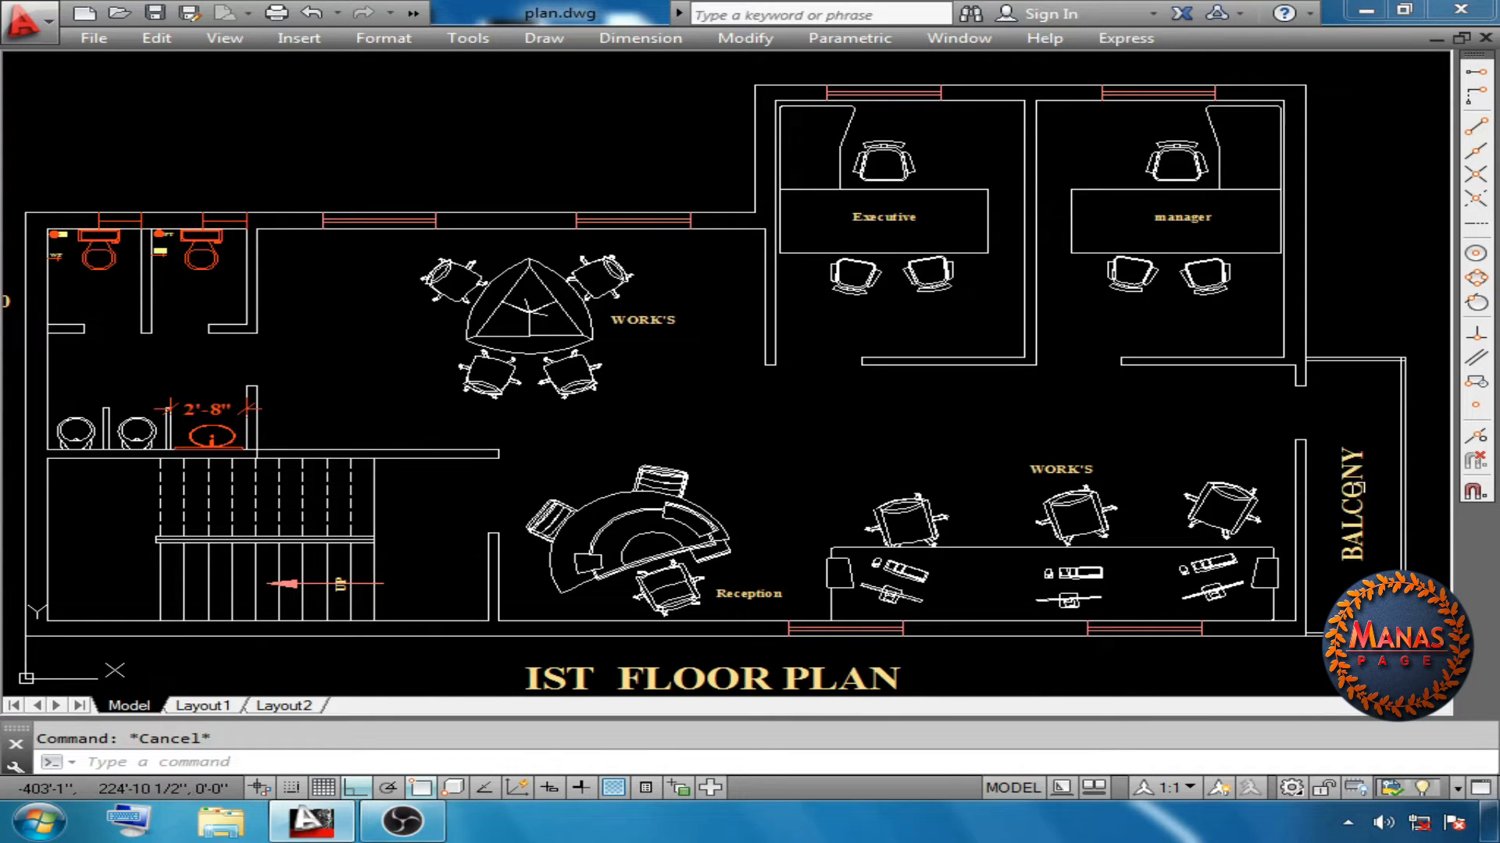
{"action": "left_click", "coordinate": [1363, 513]}
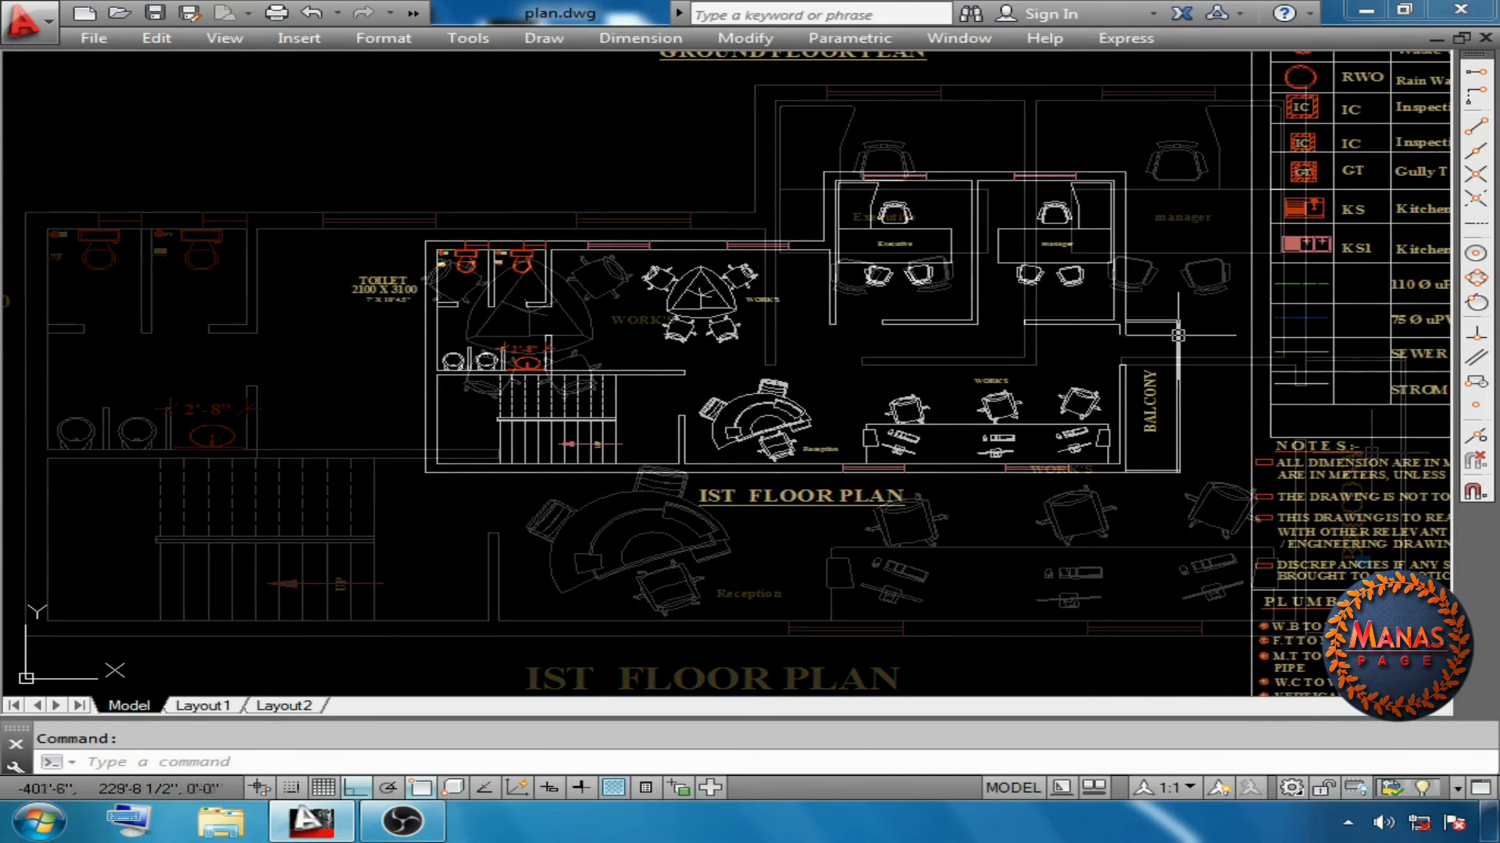
Offset the balcony's upper inner line and the adjoining outer wall line 12" into the balcony to outline a corner box
{"action": "scroll", "coordinate": [1178, 336], "scroll_direction": "up", "scroll_amount": 5}
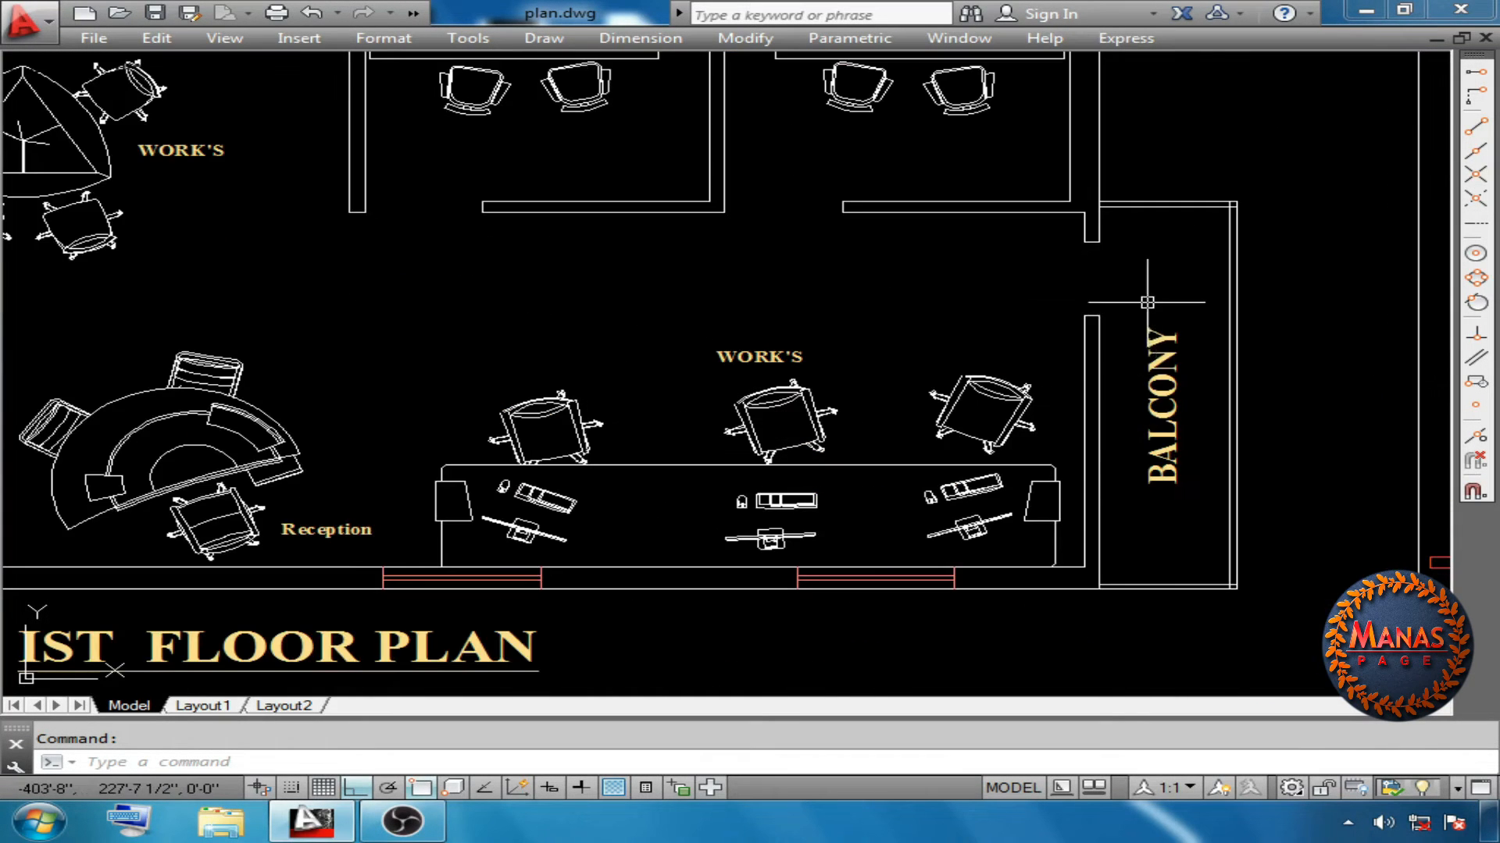
{"action": "scroll", "coordinate": [1178, 335], "scroll_direction": "down", "scroll_amount": 3}
{"action": "scroll", "coordinate": [1255, 336], "scroll_direction": "up", "scroll_amount": 2}
{"action": "scroll", "coordinate": [1146, 302], "scroll_direction": "up", "scroll_amount": 2}
{"action": "type", "text": "o"}
{"action": "key", "text": "Return"}
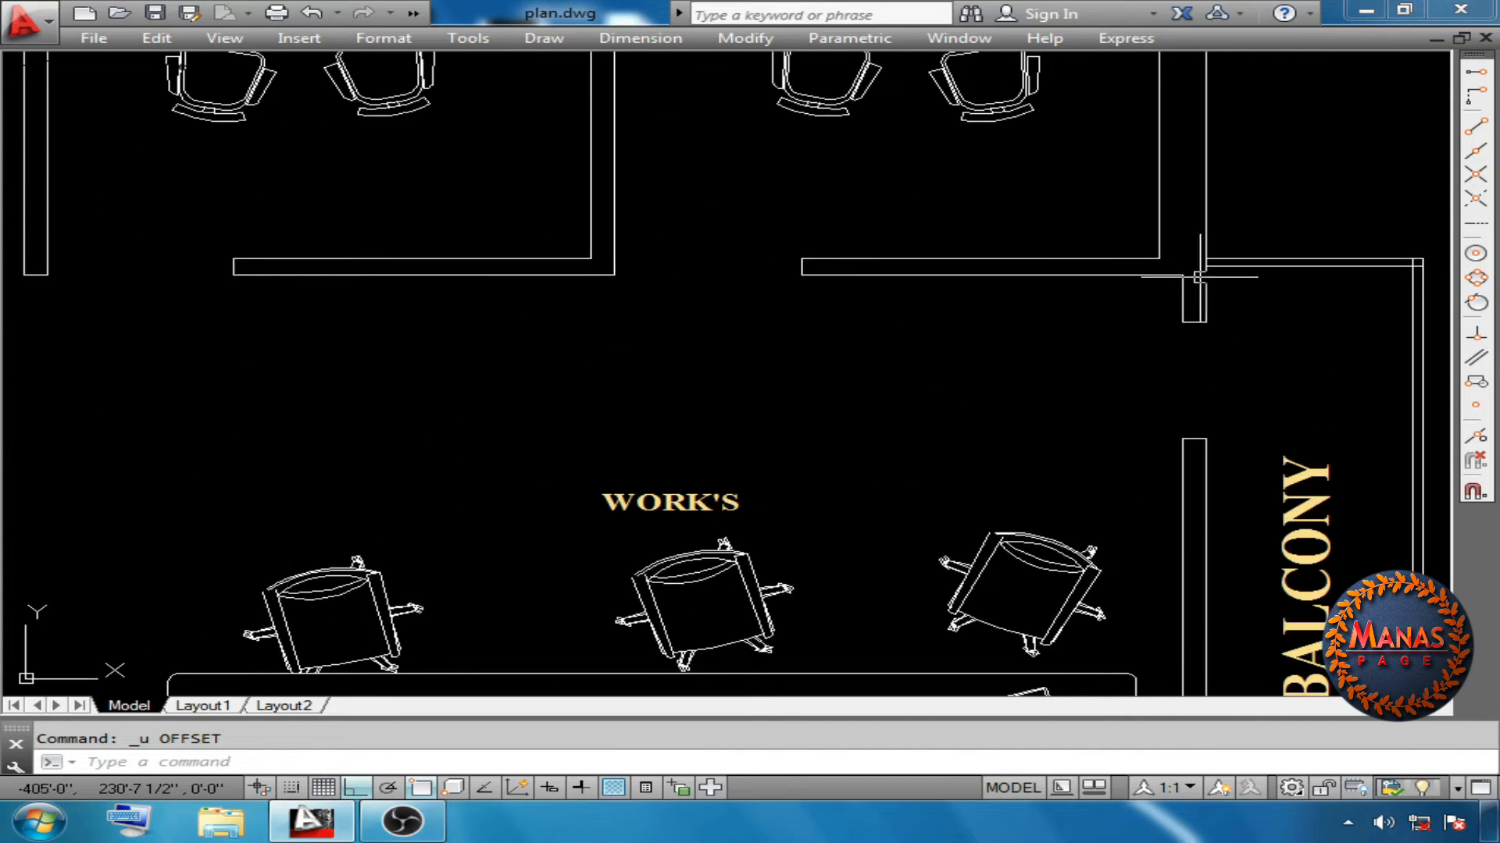
{"action": "scroll", "coordinate": [1229, 354], "scroll_direction": "down", "scroll_amount": 4}
{"action": "scroll", "coordinate": [1250, 414], "scroll_direction": "up", "scroll_amount": 2}
{"action": "type", "text": "12"}
{"action": "key", "text": "Return"}
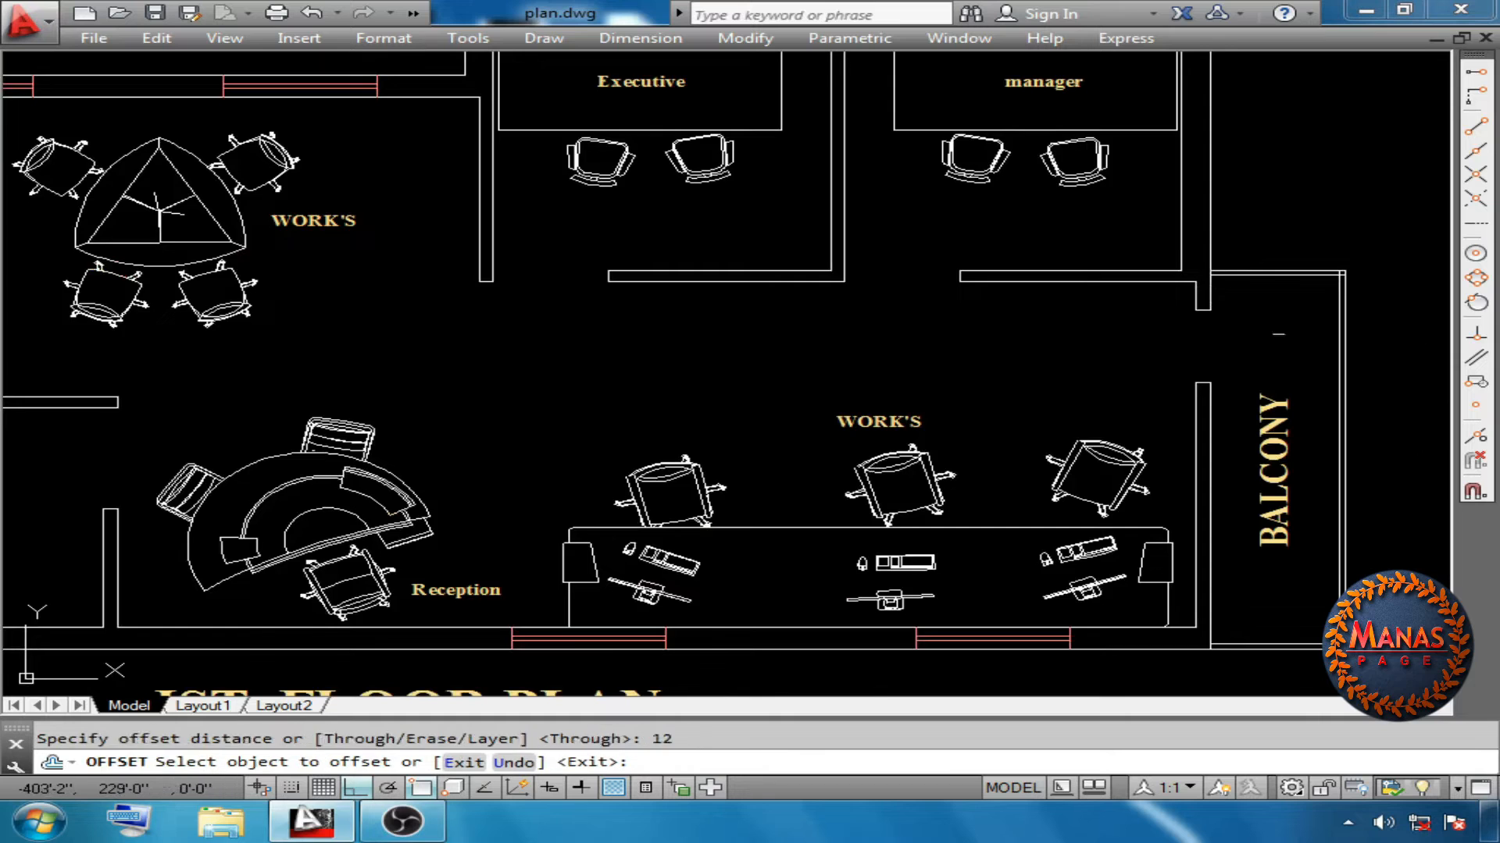
{"action": "scroll", "coordinate": [1246, 273], "scroll_direction": "up", "scroll_amount": 4}
{"action": "left_click", "coordinate": [1222, 274]}
{"action": "left_click", "coordinate": [1215, 307]}
{"action": "right_click", "coordinate": [1215, 307]}
{"action": "left_click", "coordinate": [1383, 475]}
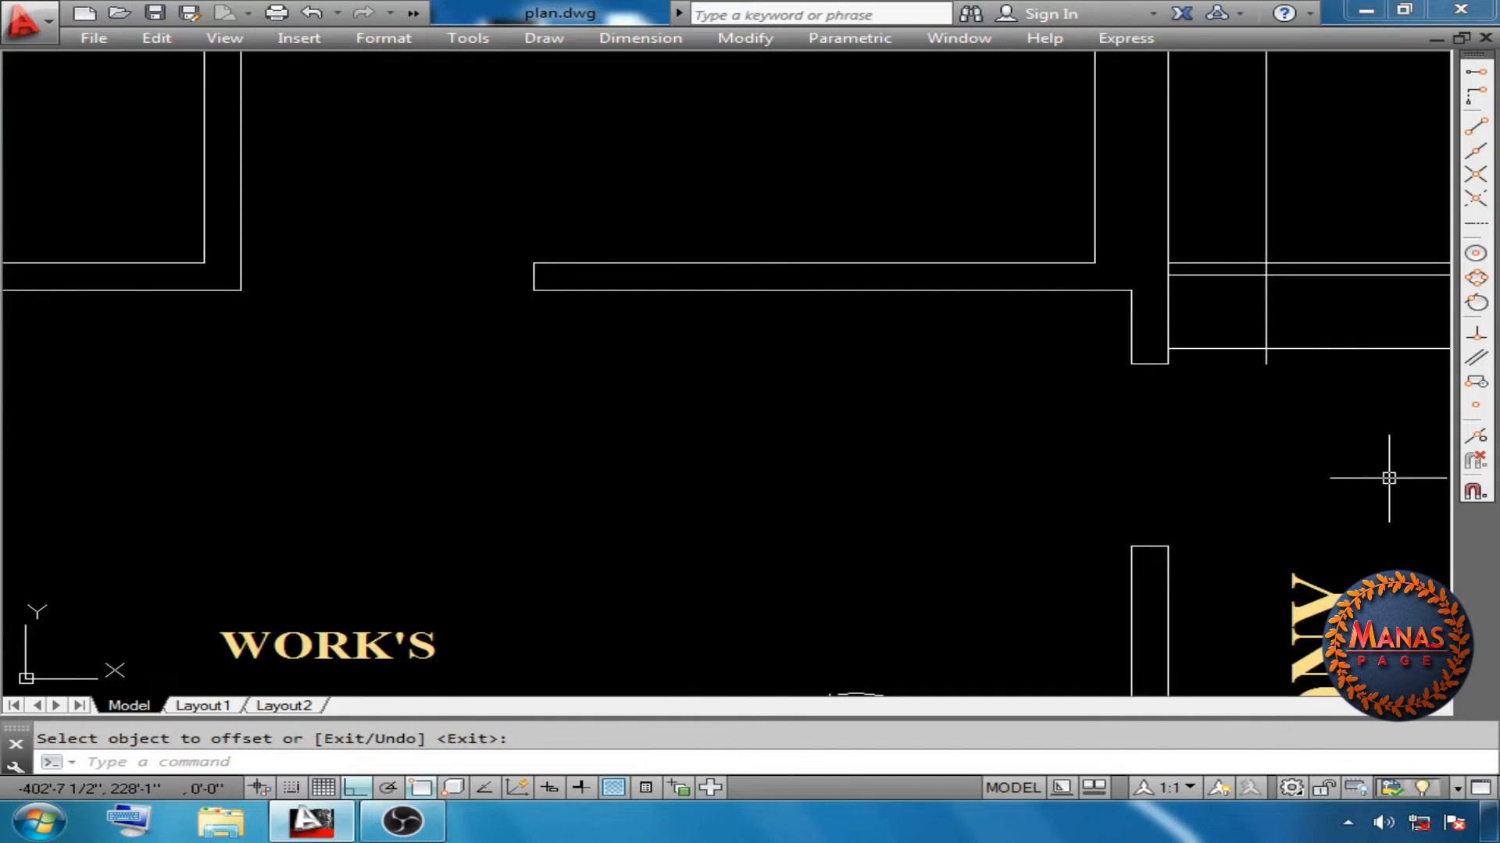
Trim the offset lines against each other to leave a closed box in the balcony's upper corner by the wall
{"action": "type", "text": "tr"}
{"action": "key", "text": "Return"}
{"action": "left_click", "coordinate": [1292, 317]}
{"action": "left_click", "coordinate": [1228, 383]}
{"action": "right_click", "coordinate": [1228, 383]}
{"action": "left_click", "coordinate": [1406, 78]}
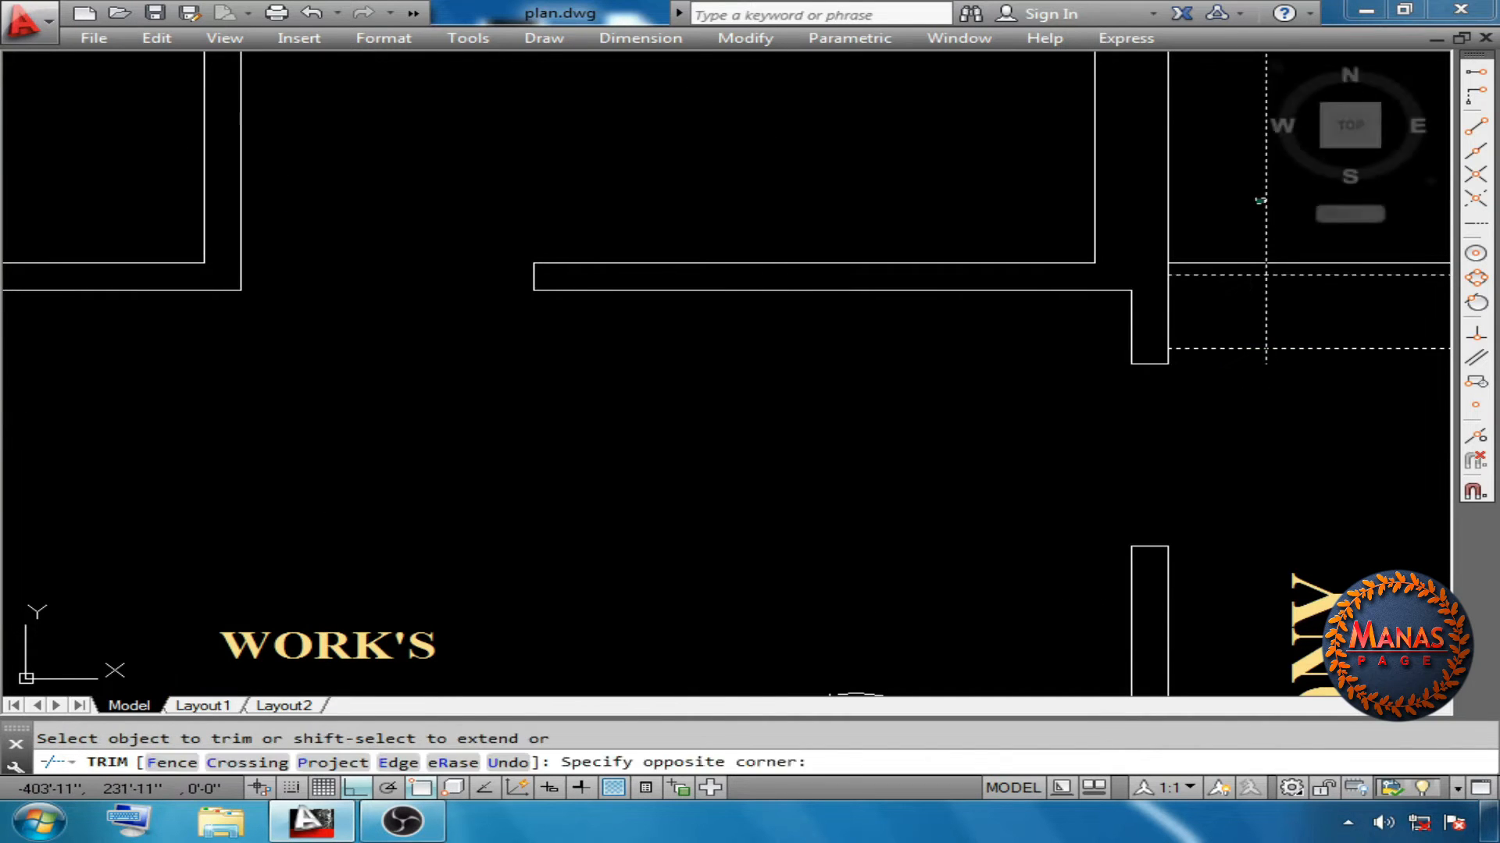
{"action": "left_click", "coordinate": [1281, 179]}
{"action": "left_click", "coordinate": [1265, 358]}
{"action": "right_click", "coordinate": [1320, 336]}
{"action": "left_click", "coordinate": [1336, 345]}
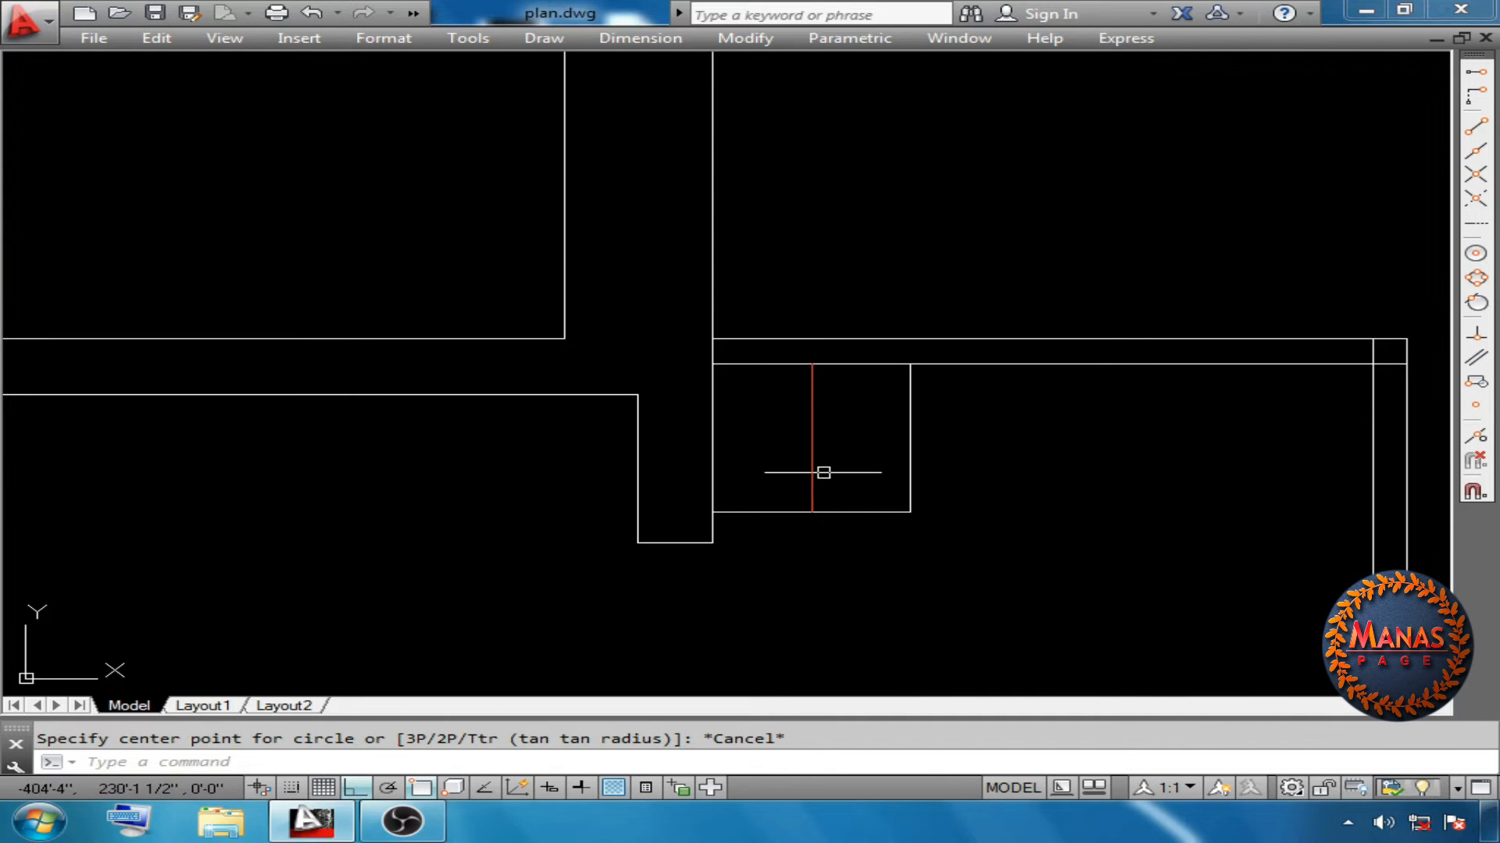
Start a circle centred on the midpoint of the vertical line inside the balcony corner box
{"action": "key", "text": "Return"}
{"action": "left_click", "coordinate": [812, 439]}
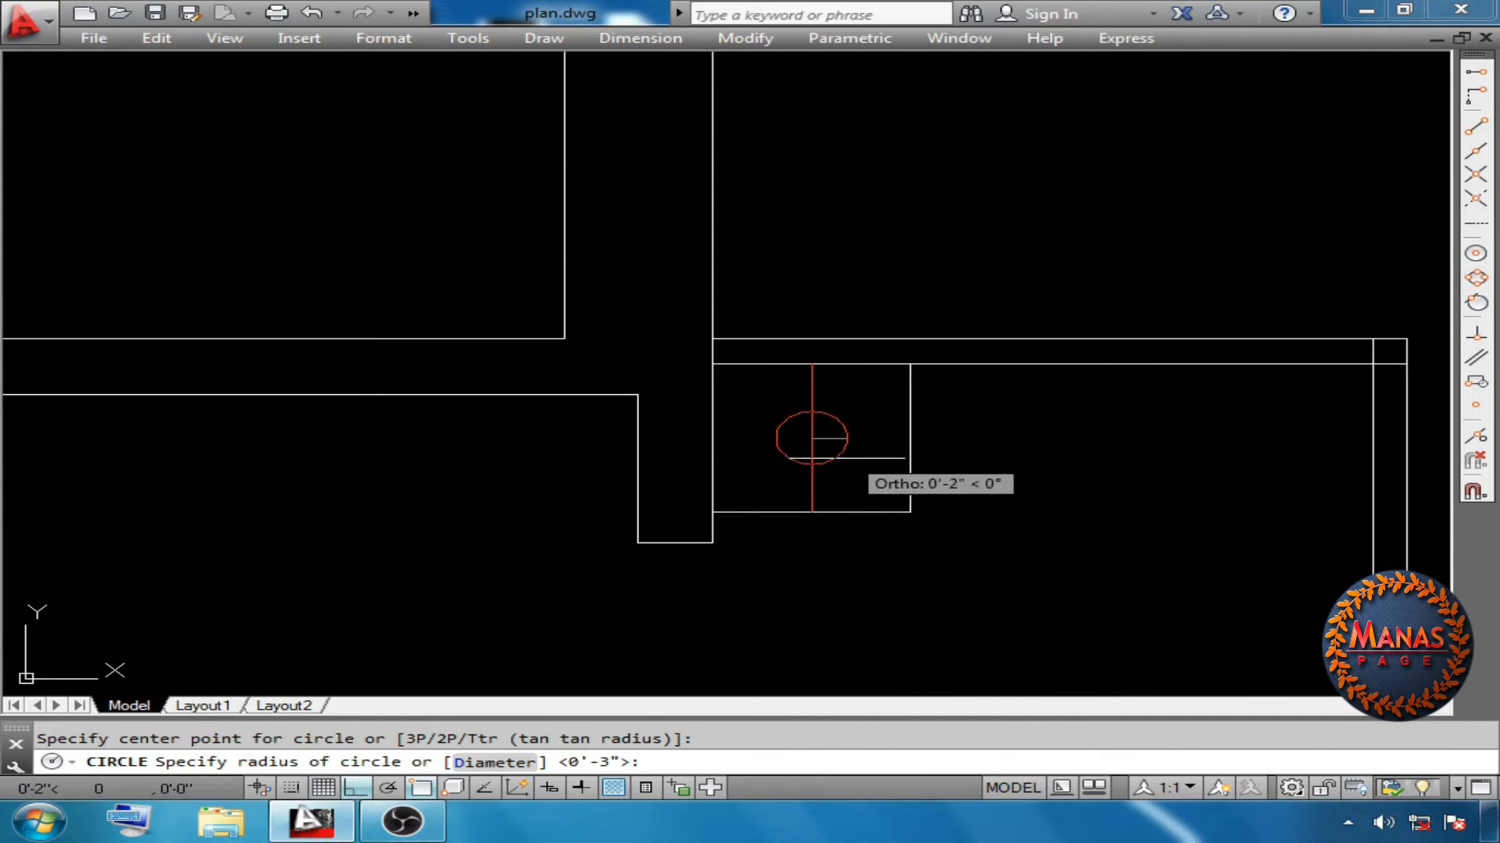
Draw a circle centred in the small square beside the wall at the balcony's inner corner
{"action": "left_click", "coordinate": [860, 472]}
{"action": "key", "text": "Escape"}
{"action": "scroll", "coordinate": [856, 604], "scroll_direction": "down", "scroll_amount": 1}
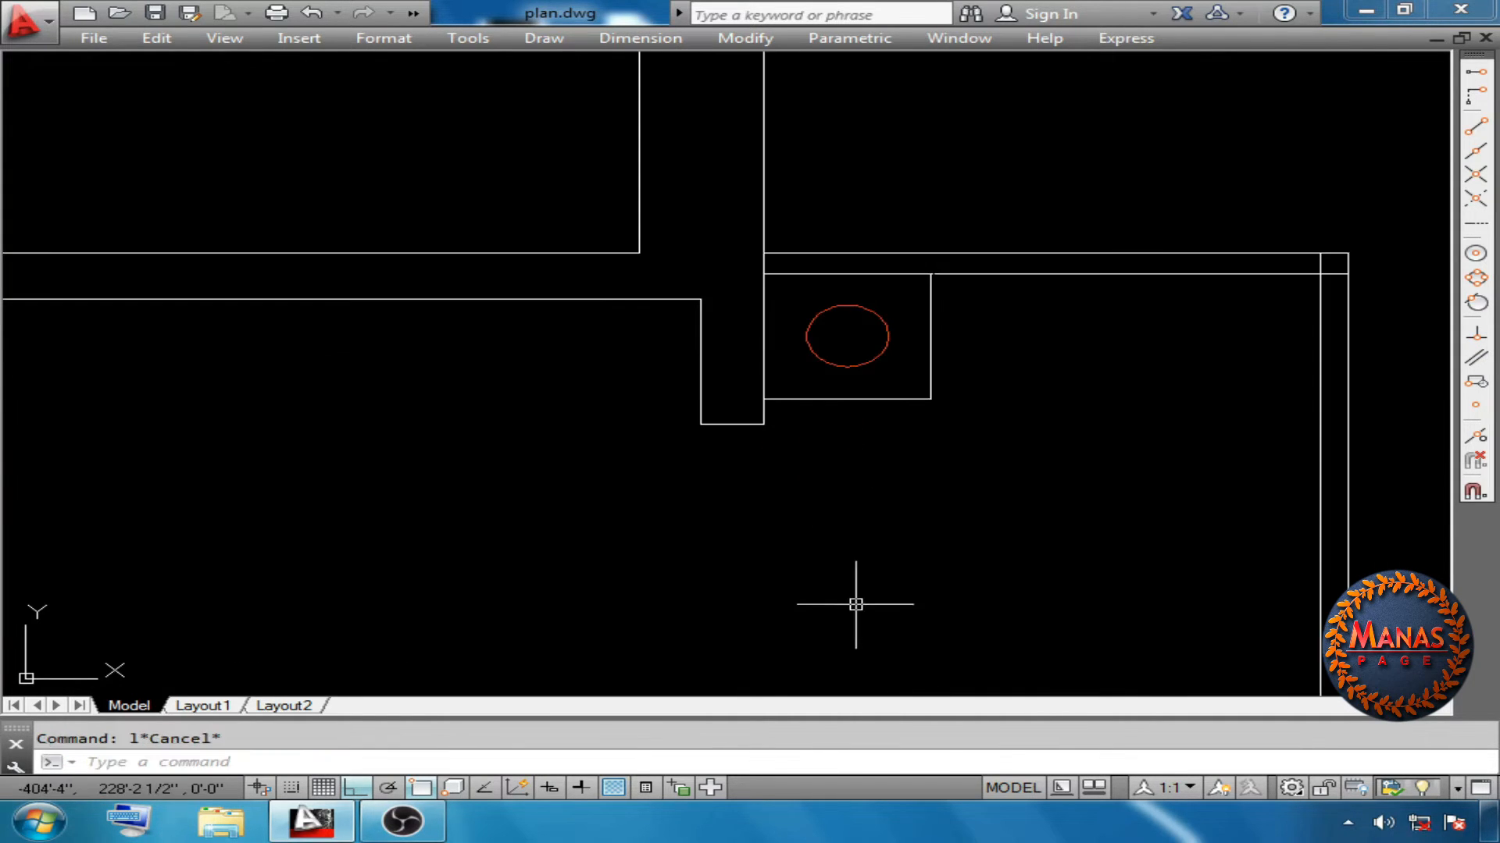
Draw two crossing diagonal lines between opposite corners of the square around the circle
{"action": "left_click", "coordinate": [764, 274]}
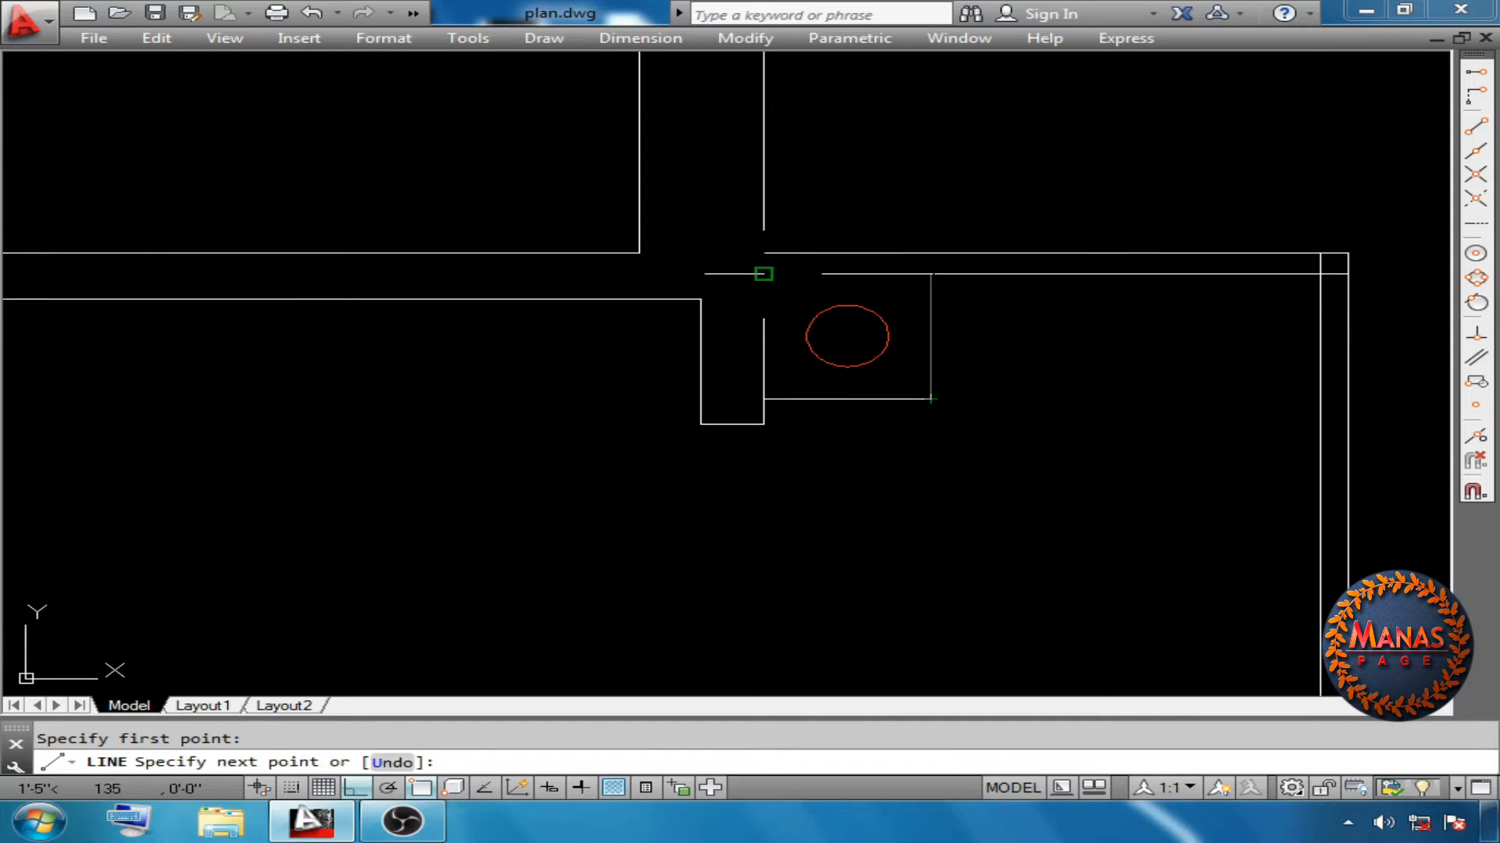
{"action": "left_click", "coordinate": [930, 399]}
{"action": "key", "text": "Return"}
{"action": "key", "text": "Return"}
{"action": "left_click", "coordinate": [764, 398]}
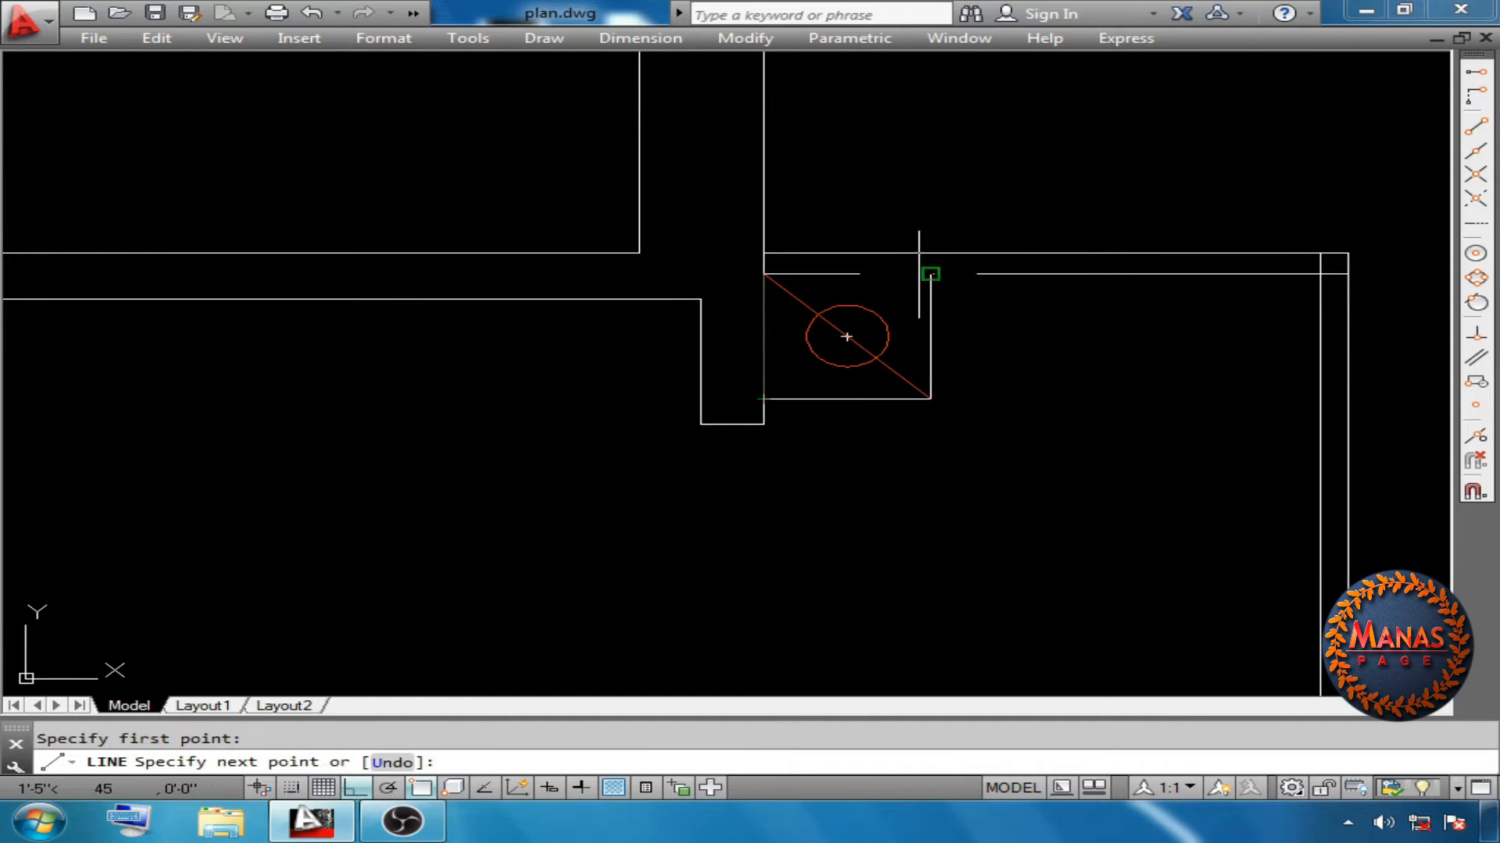
{"action": "left_click", "coordinate": [930, 274]}
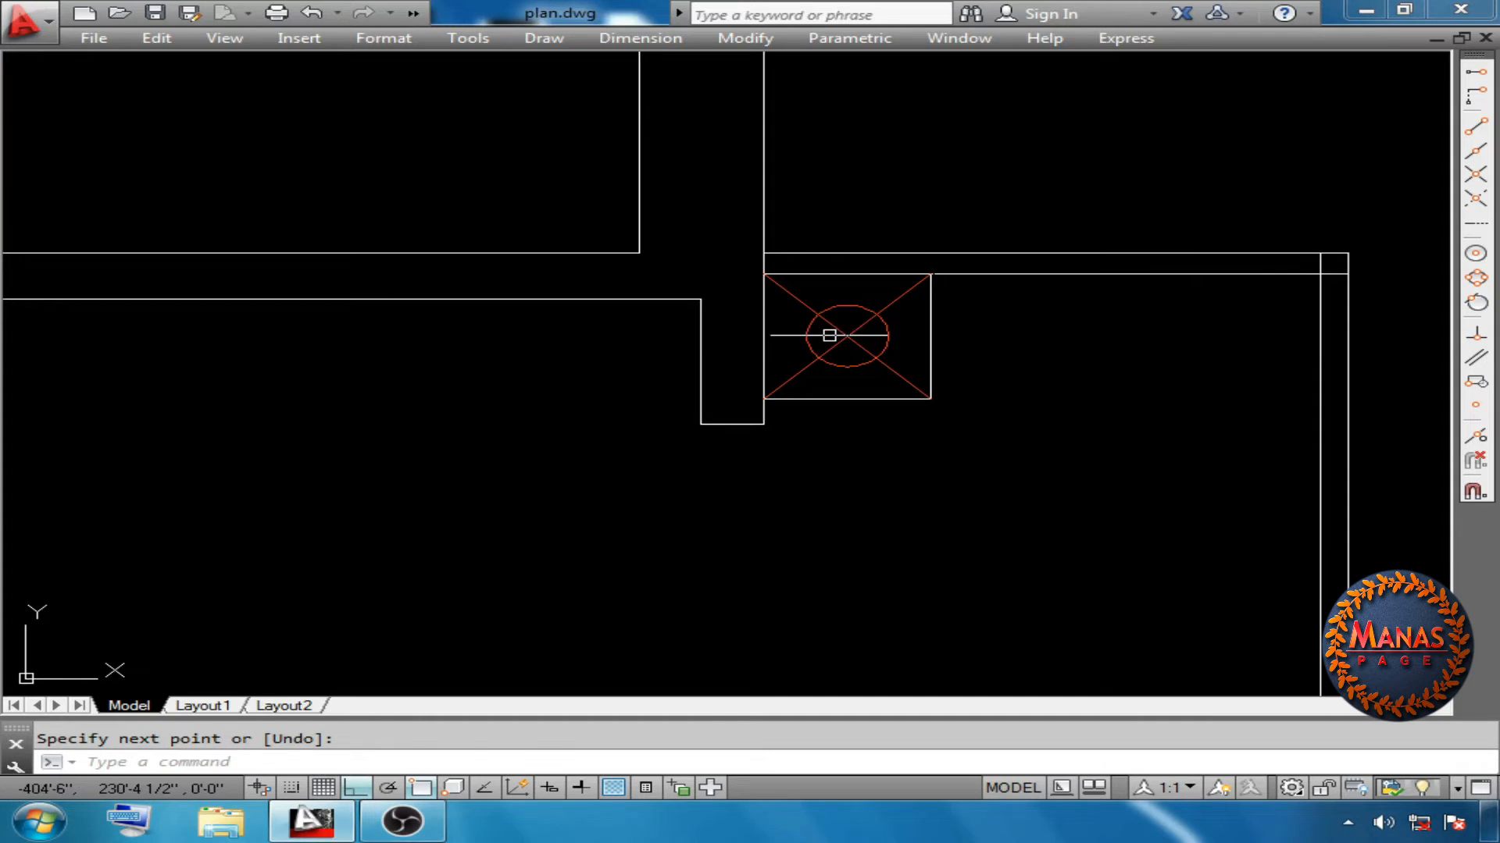
{"action": "key", "text": "Return"}
Trim away the parts of both diagonals that lie inside the circle
{"action": "type", "text": "tr"}
{"action": "key", "text": "Return"}
{"action": "right_click", "coordinate": [868, 344]}
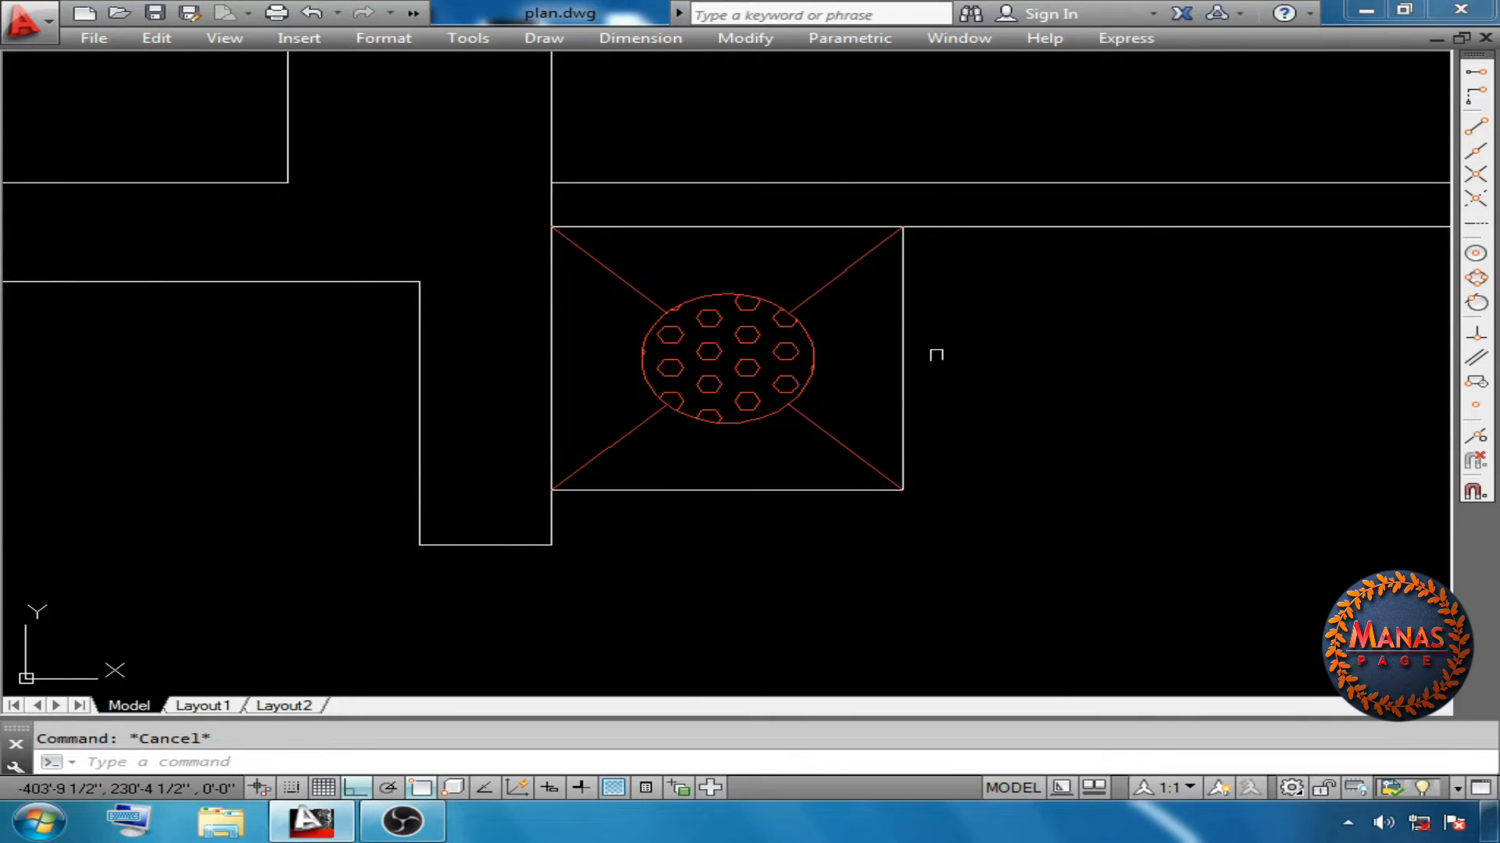
Move the small red symbol from the balcony doorway to the midpoint of the khurra square's wall-side edge
{"action": "scroll", "coordinate": [934, 352], "scroll_direction": "down", "scroll_amount": 8}
{"action": "middle_click_drag", "start_coordinate": [972, 343], "coordinate": [987, 324]}
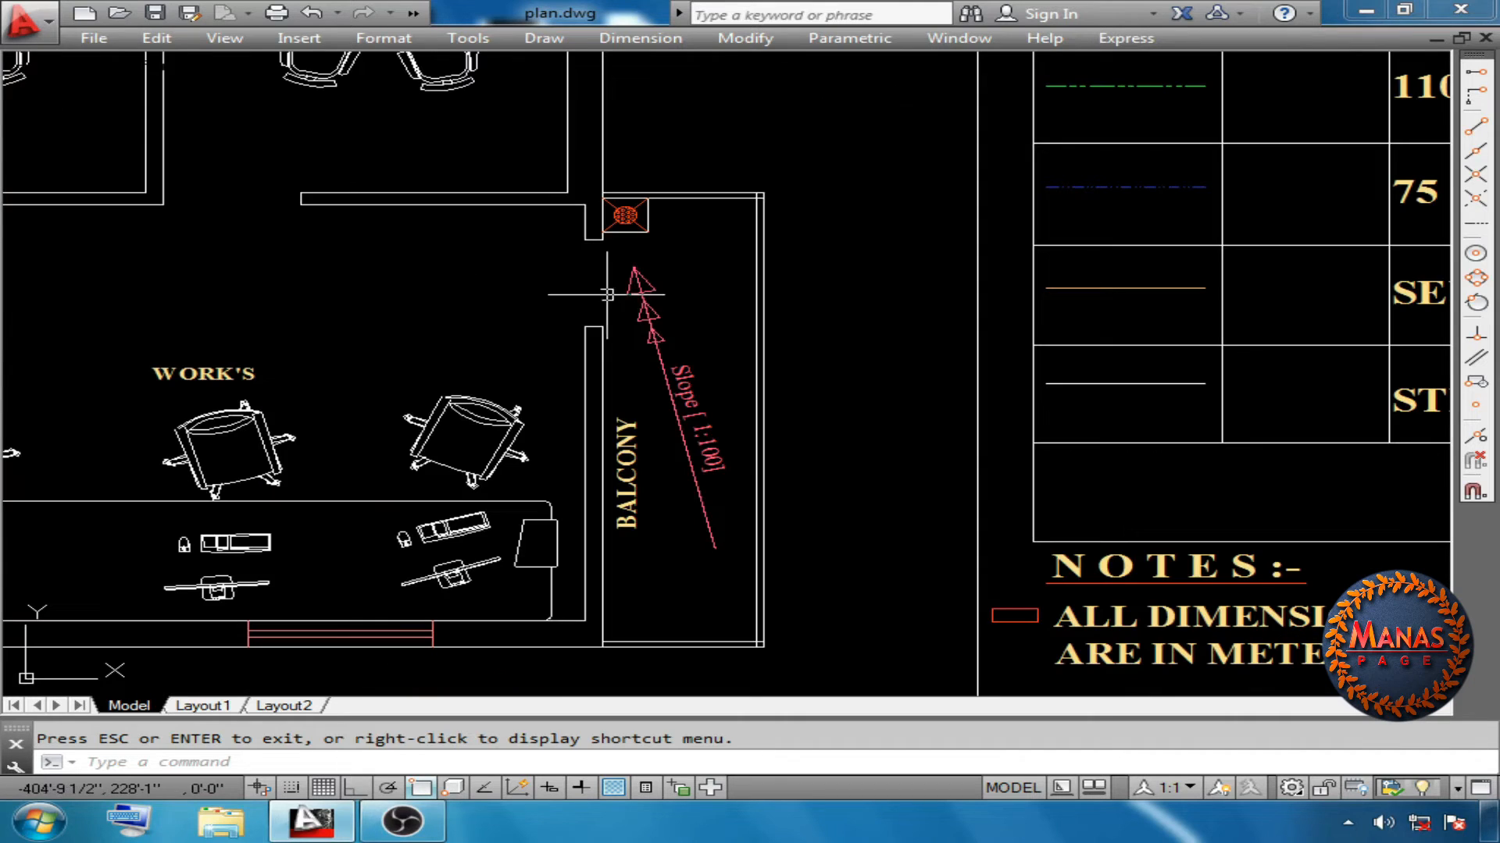
{"action": "scroll", "coordinate": [669, 426], "scroll_direction": "up", "scroll_amount": 1}
{"action": "middle_click_drag", "start_coordinate": [669, 426], "coordinate": [742, 385]}
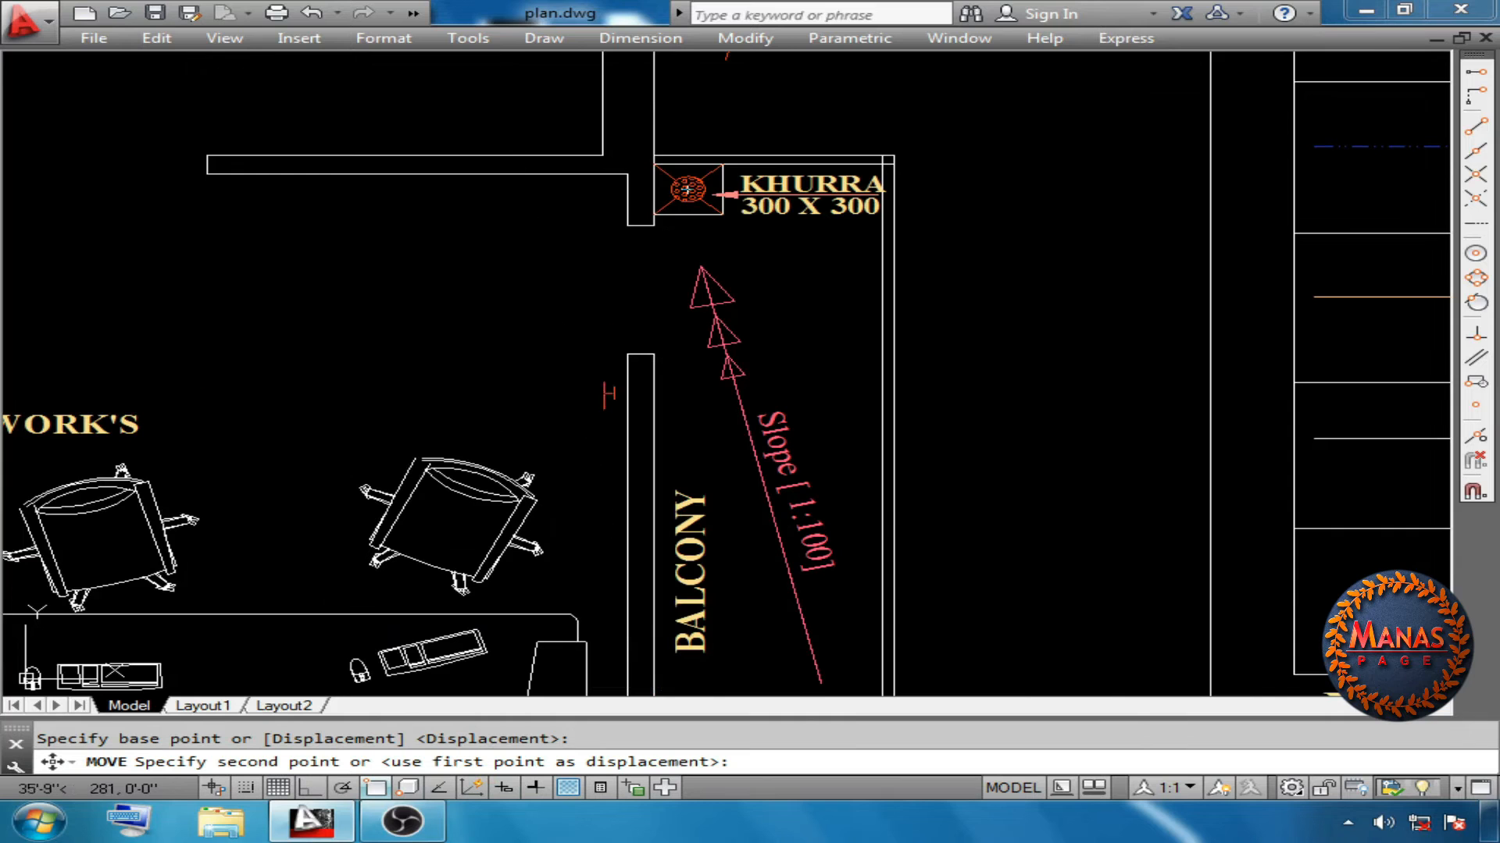
{"action": "scroll", "coordinate": [676, 183], "scroll_direction": "up", "scroll_amount": 6}
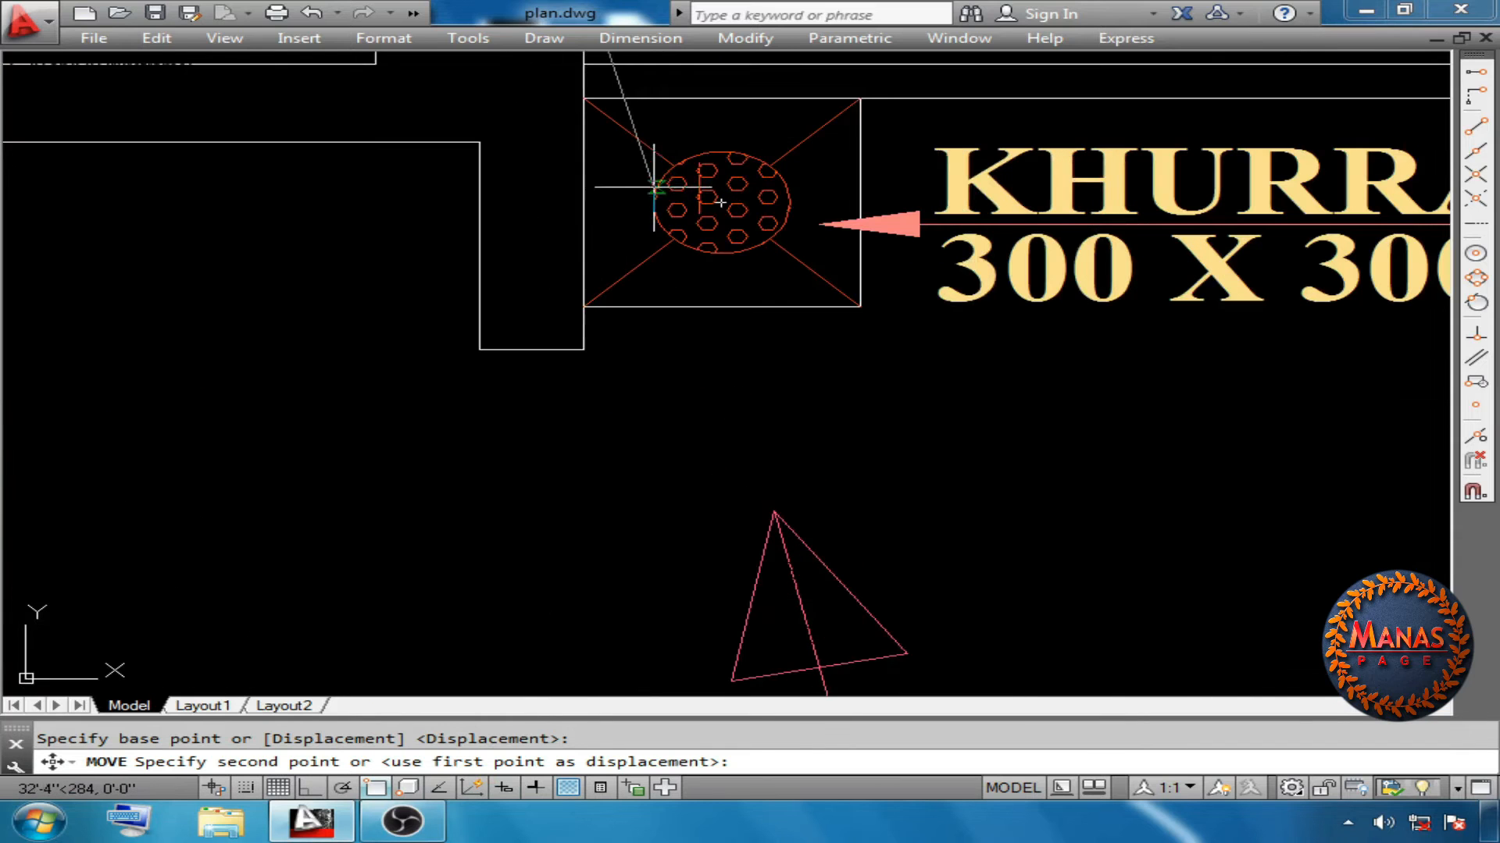
{"action": "left_click", "coordinate": [585, 202]}
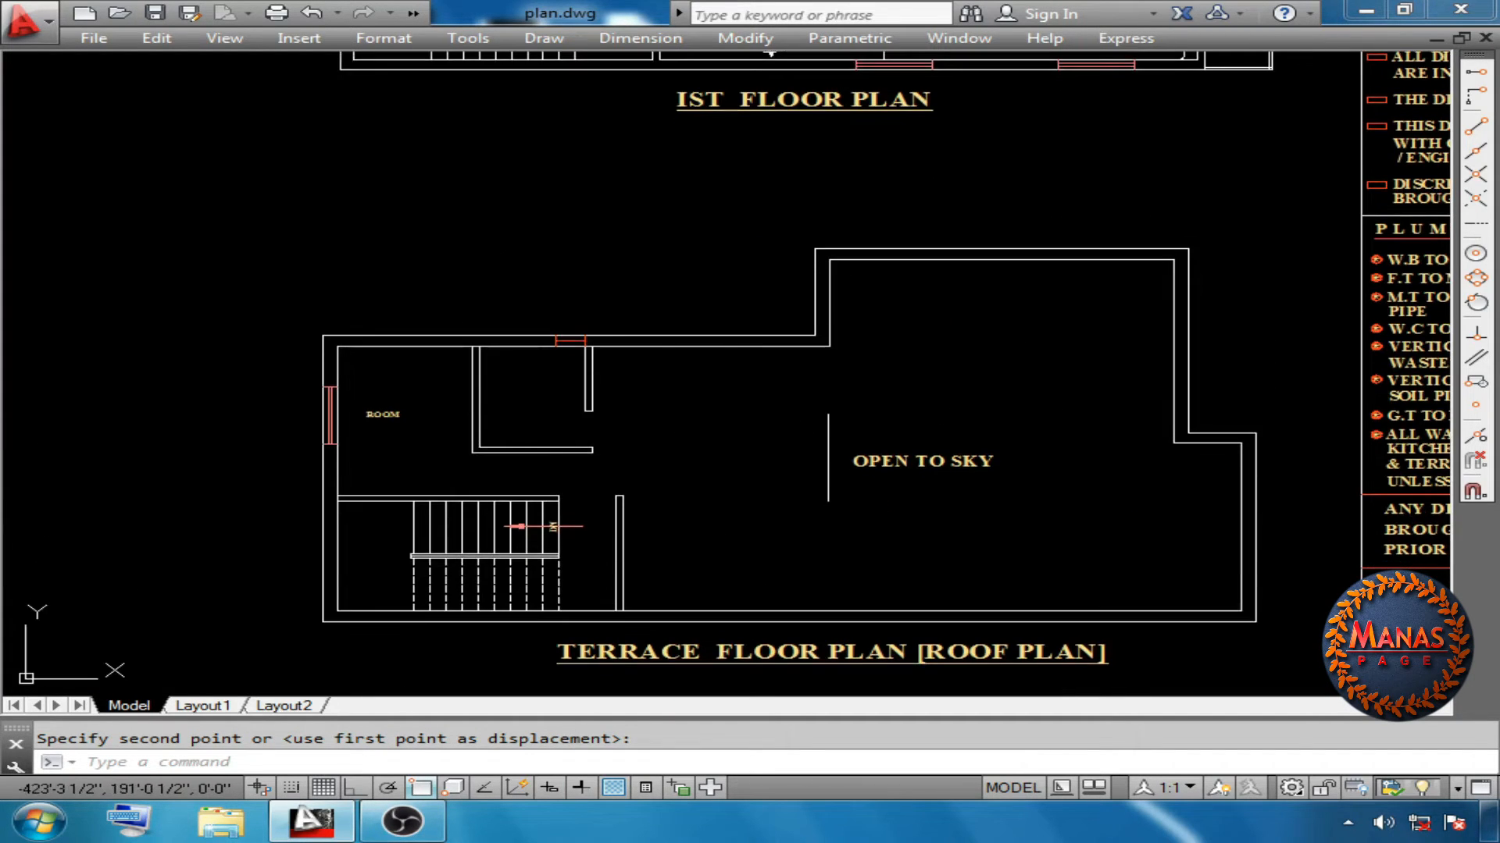
Examine the terrace floor plan's outer walls along the lower side and the staircase side by highlighting them
{"action": "scroll", "coordinate": [796, 648], "scroll_direction": "down", "scroll_amount": 2}
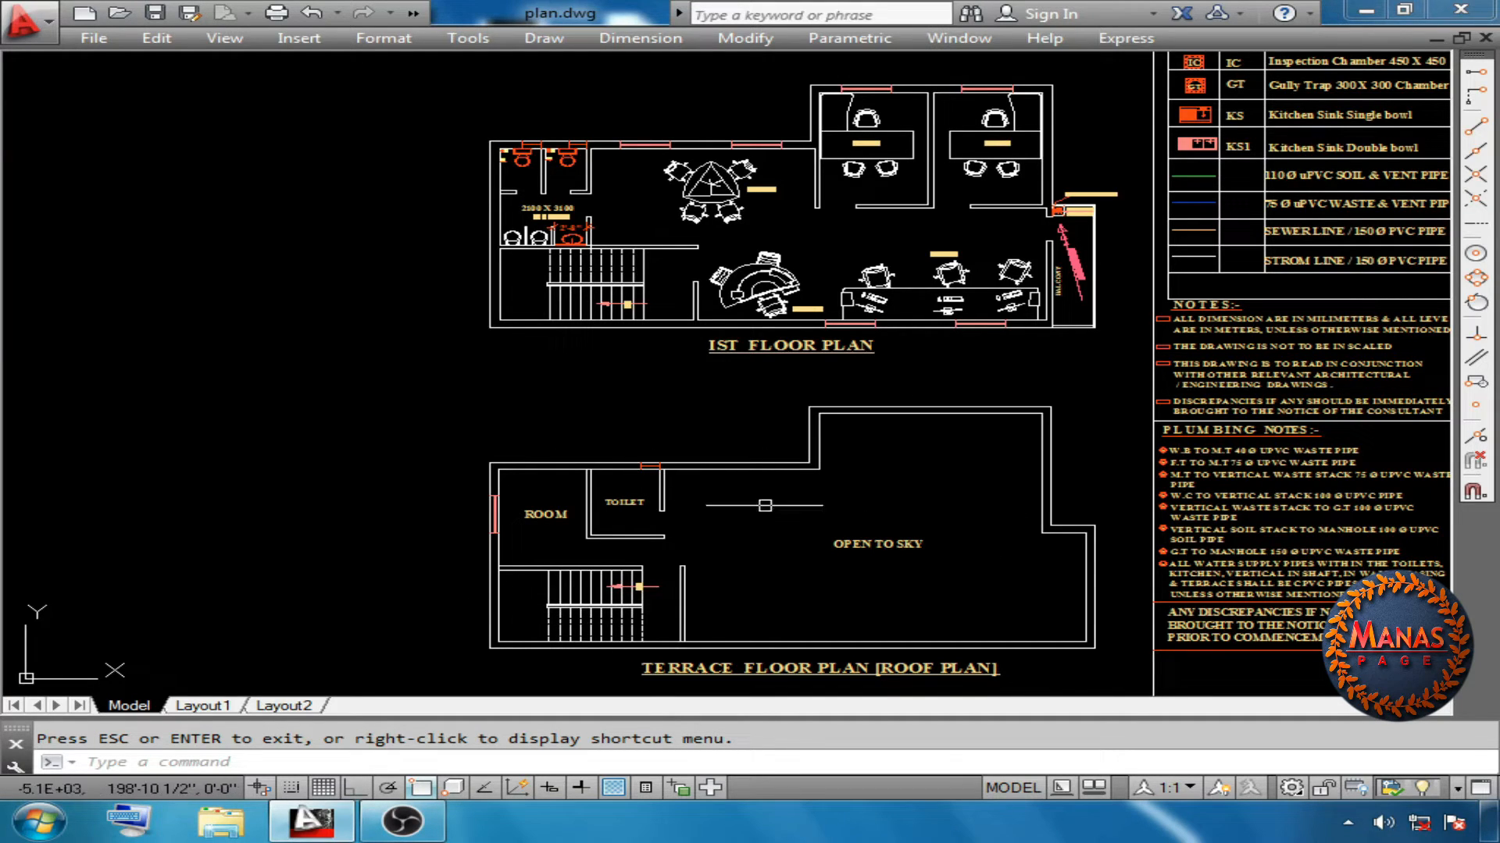
{"action": "scroll", "coordinate": [669, 542], "scroll_direction": "up", "scroll_amount": 5}
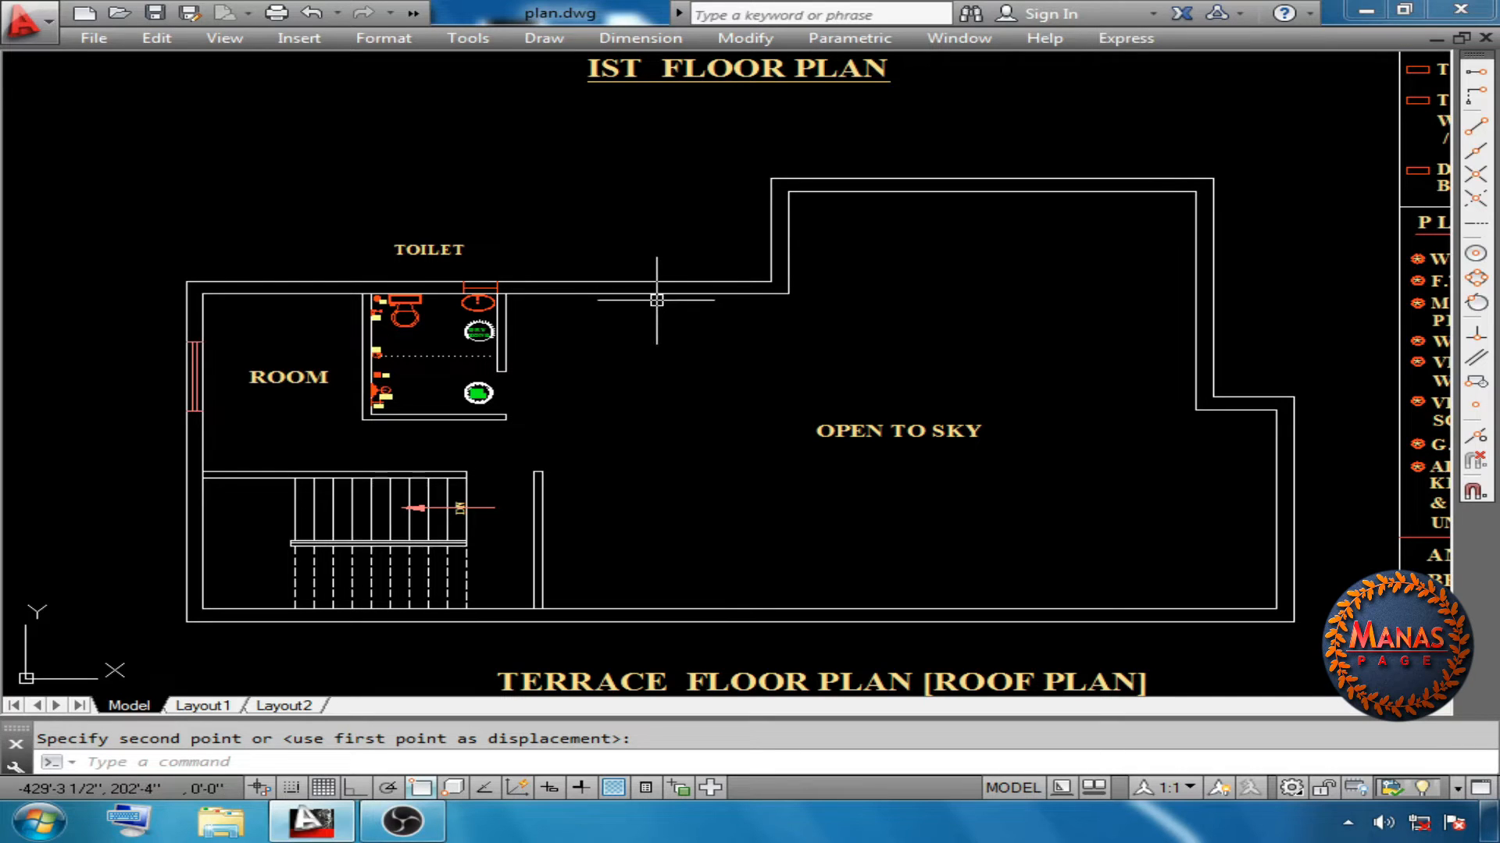
{"action": "key", "text": "Escape"}
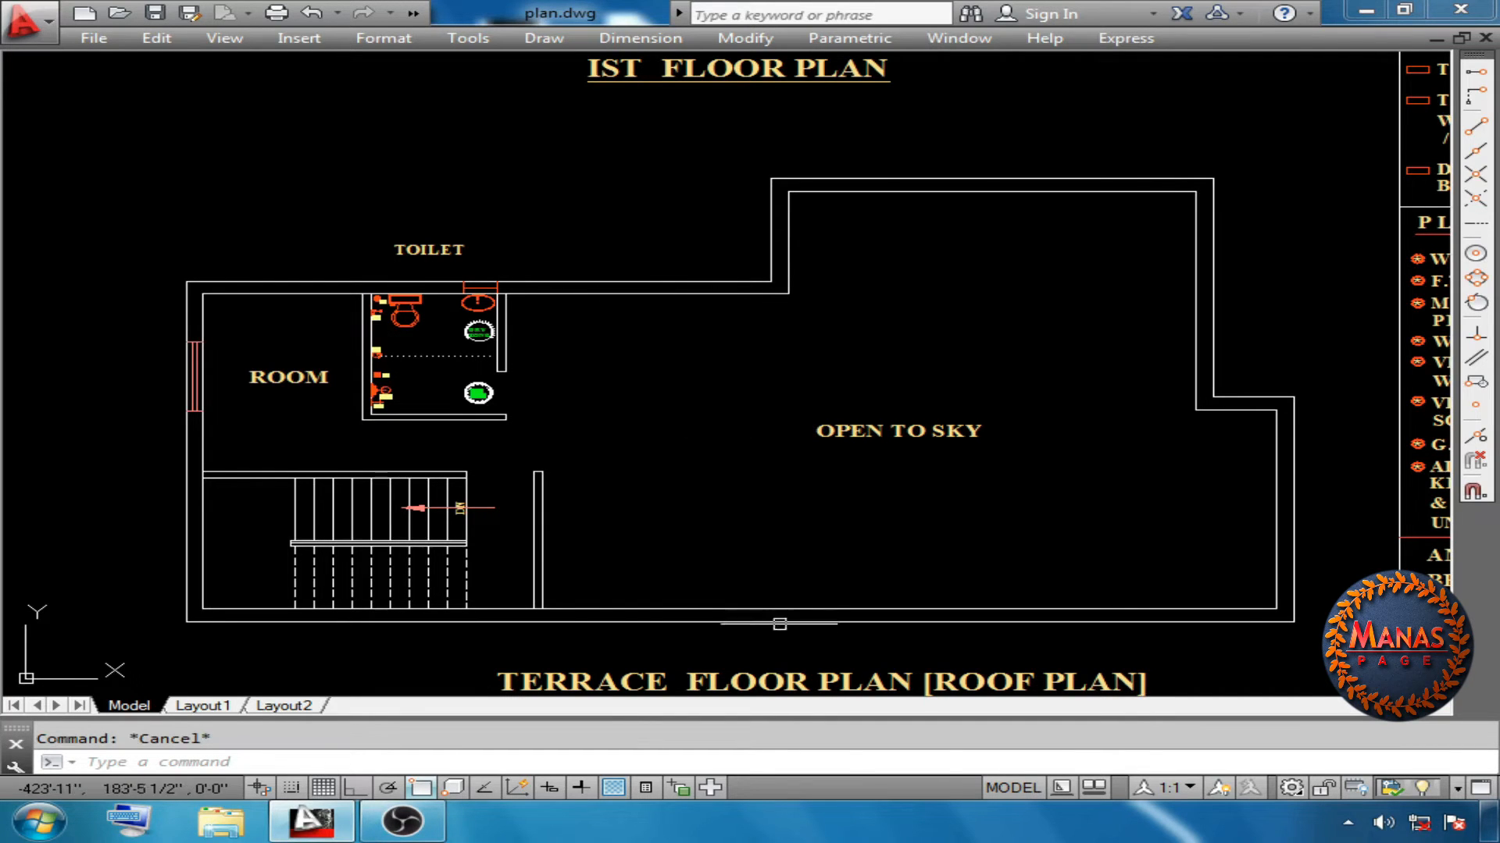
{"action": "left_click", "coordinate": [779, 621]}
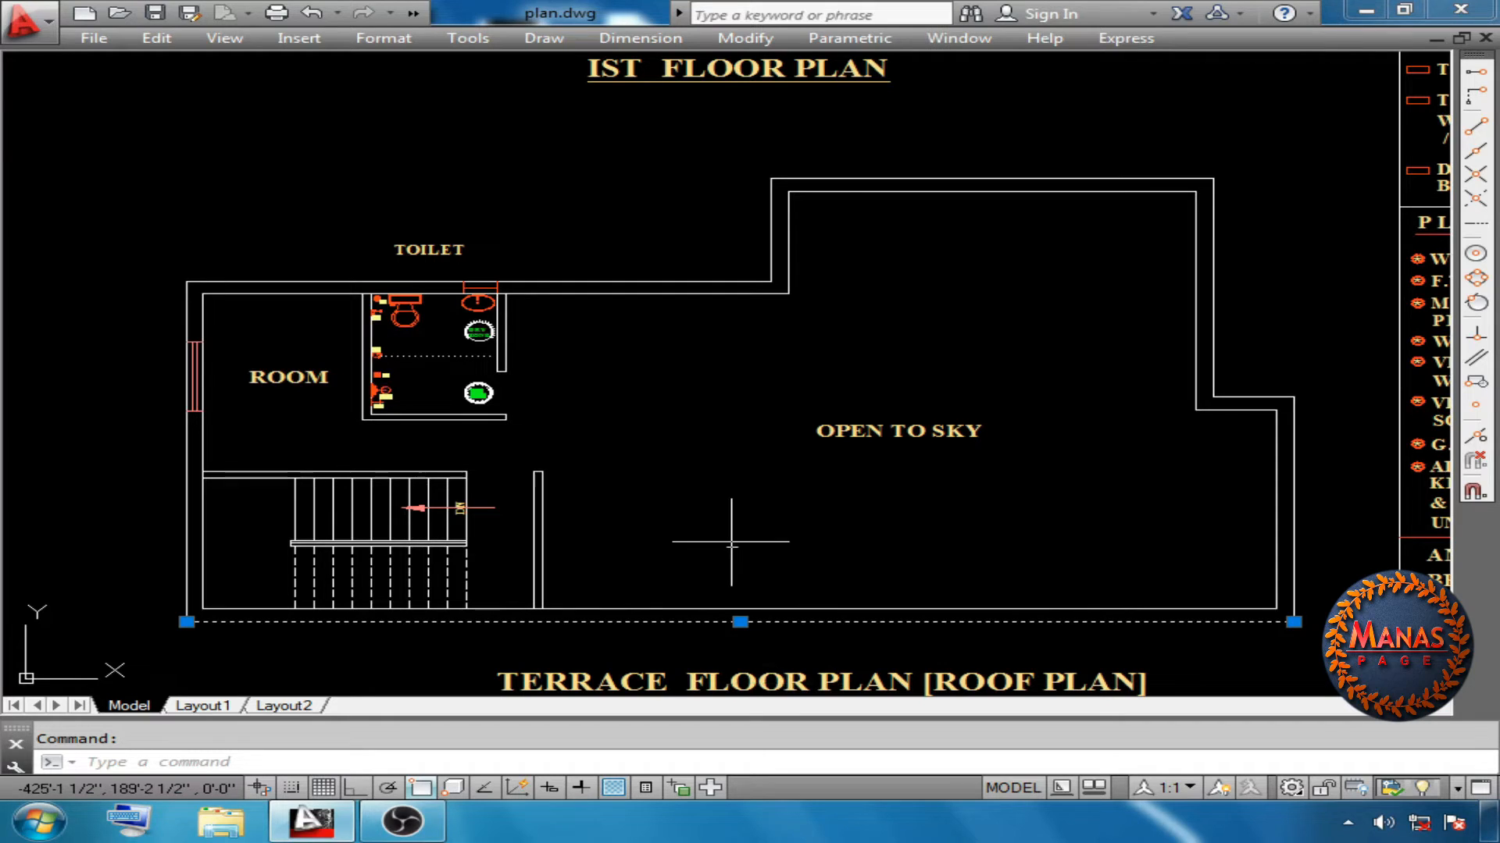
{"action": "key", "text": "Escape"}
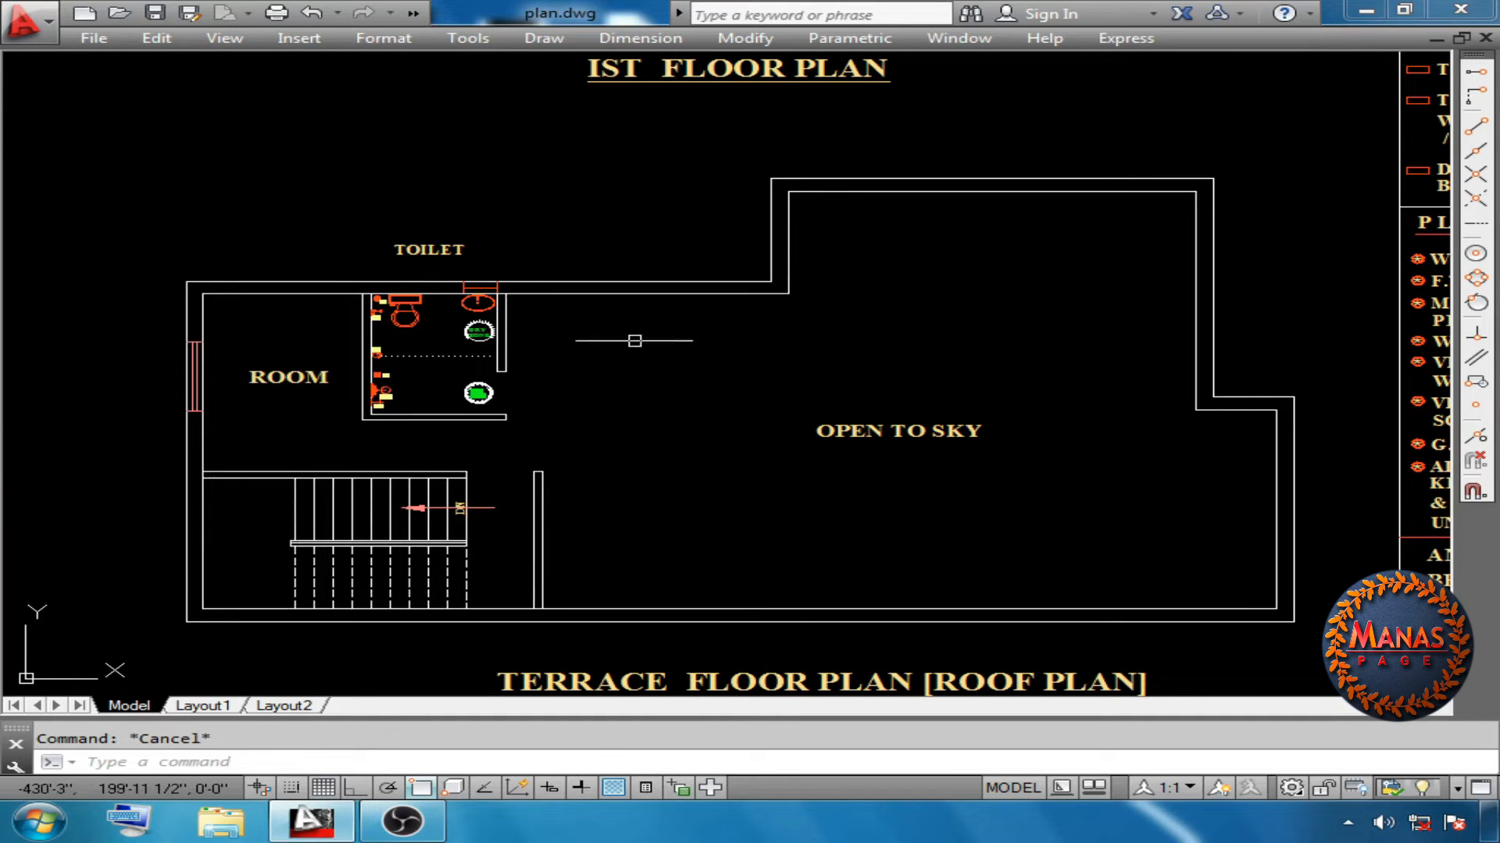
{"action": "left_click", "coordinate": [638, 325]}
{"action": "left_click", "coordinate": [212, 569]}
{"action": "key", "text": "Escape"}
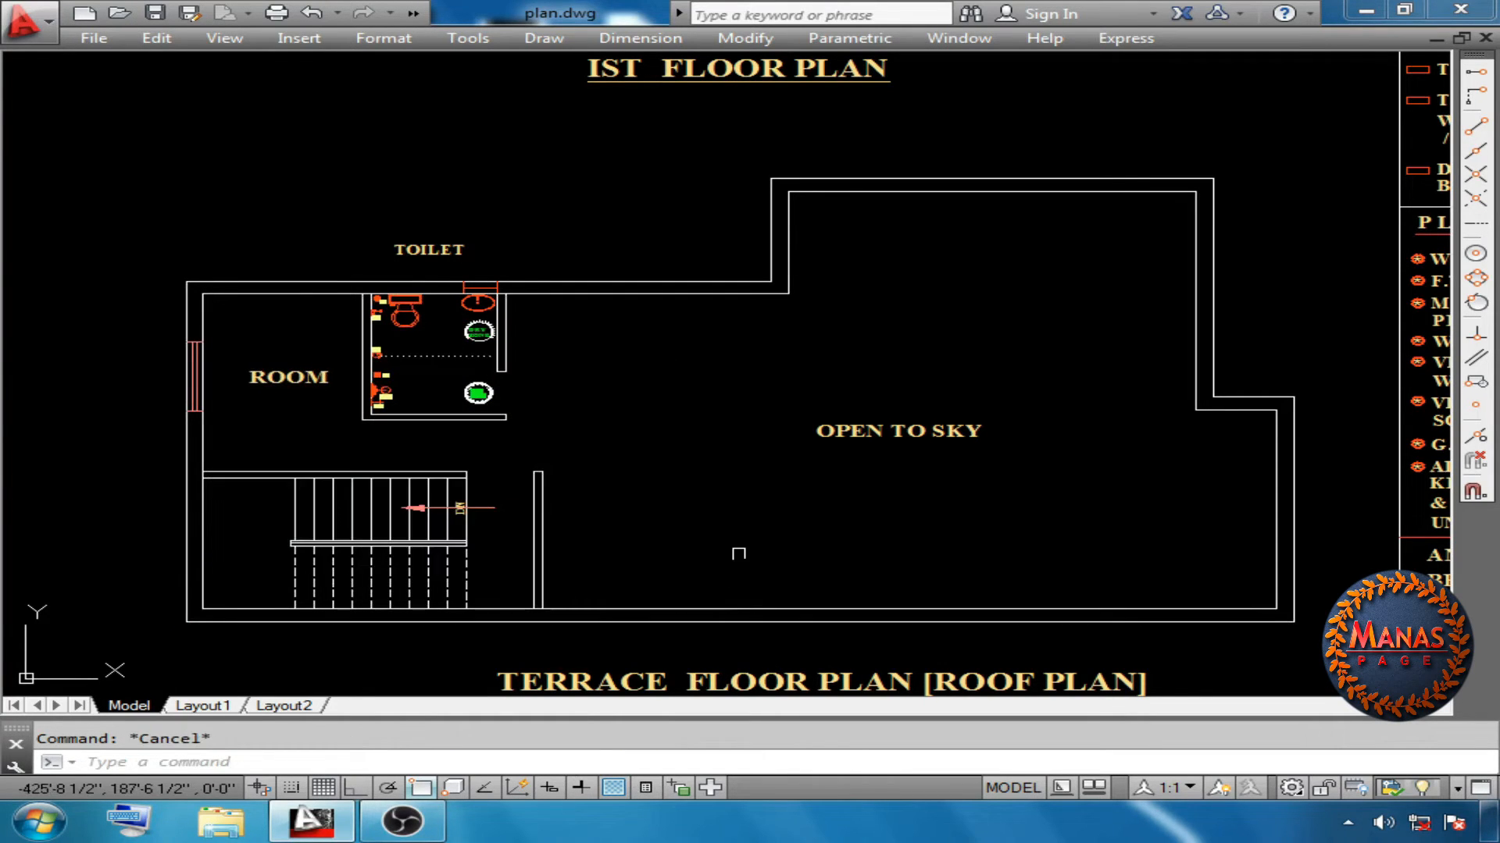
{"action": "left_click", "coordinate": [746, 548]}
{"action": "left_click", "coordinate": [663, 647]}
{"action": "left_click", "coordinate": [259, 520]}
{"action": "left_click", "coordinate": [117, 562]}
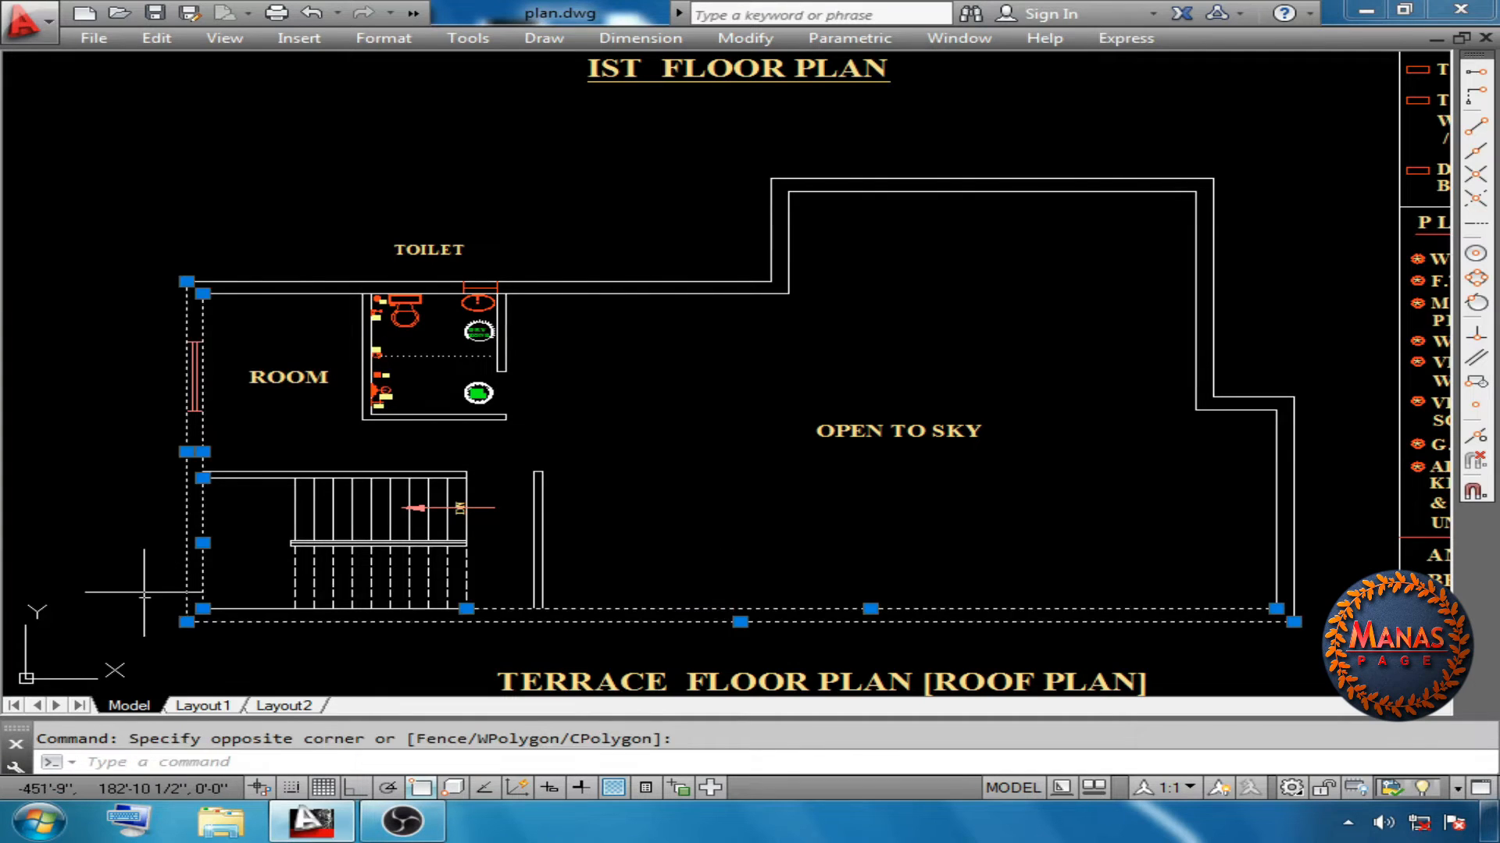
{"action": "key", "text": "Escape"}
Highlight the upper, stepped and right-hand boundary walls around the open-to-sky area of the terrace plan
{"action": "left_click", "coordinate": [841, 147]}
{"action": "left_click", "coordinate": [717, 337]}
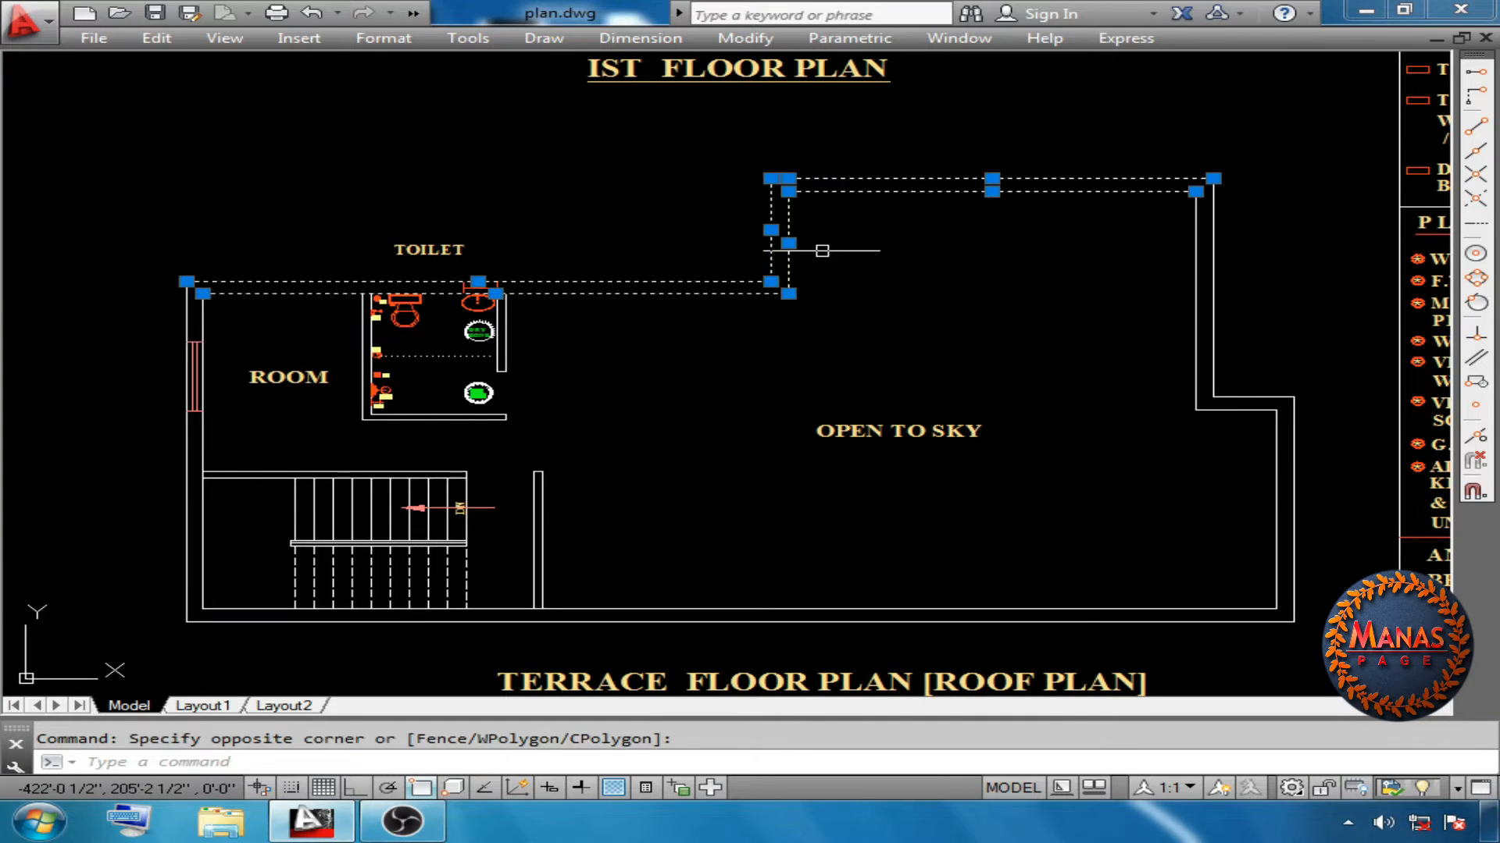
{"action": "left_click", "coordinate": [1334, 359]}
{"action": "left_click", "coordinate": [1128, 444]}
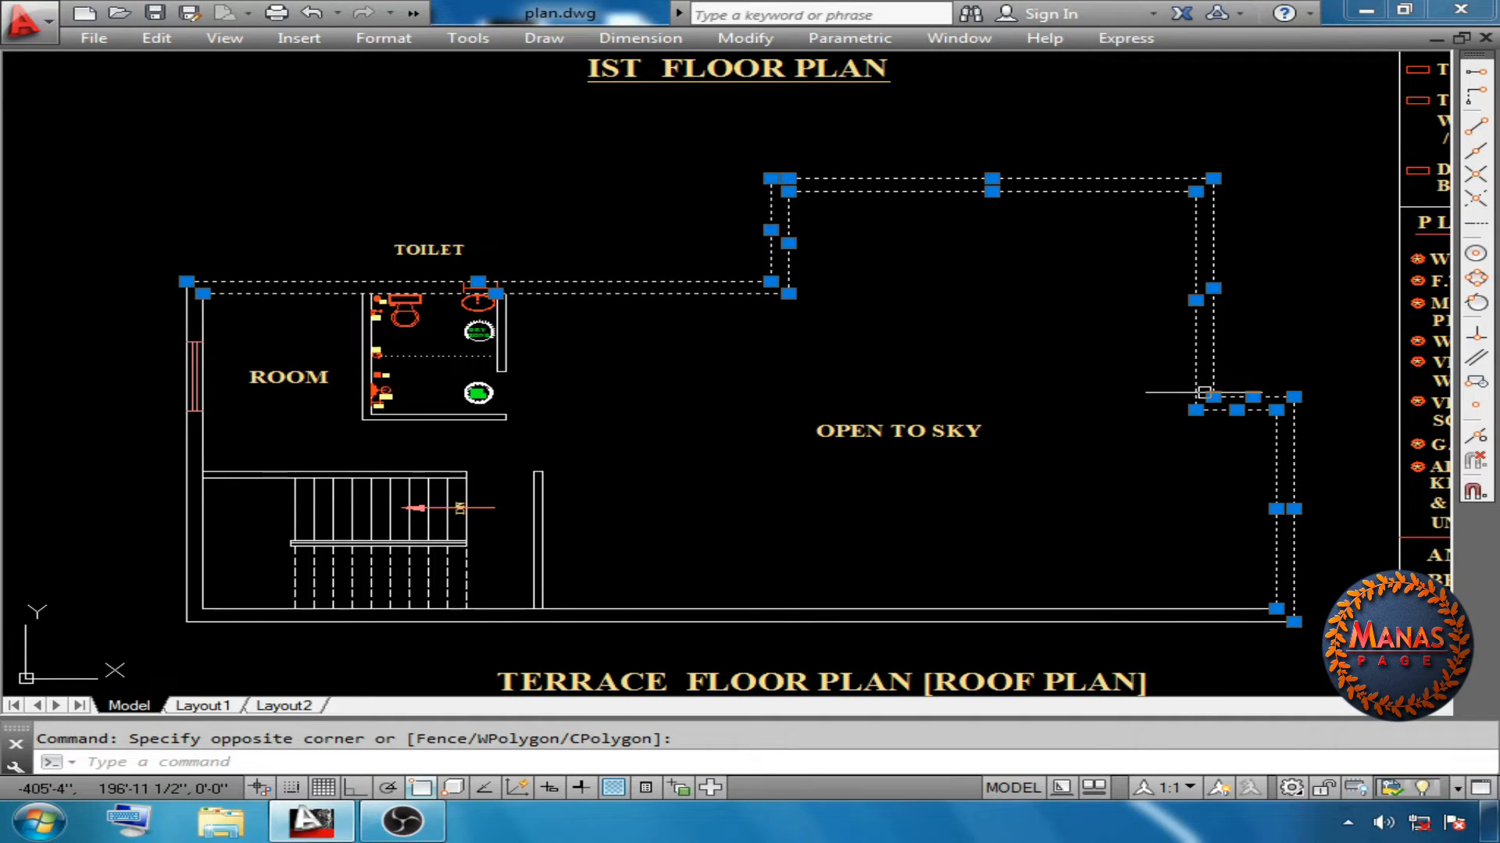
{"action": "key", "text": "Escape"}
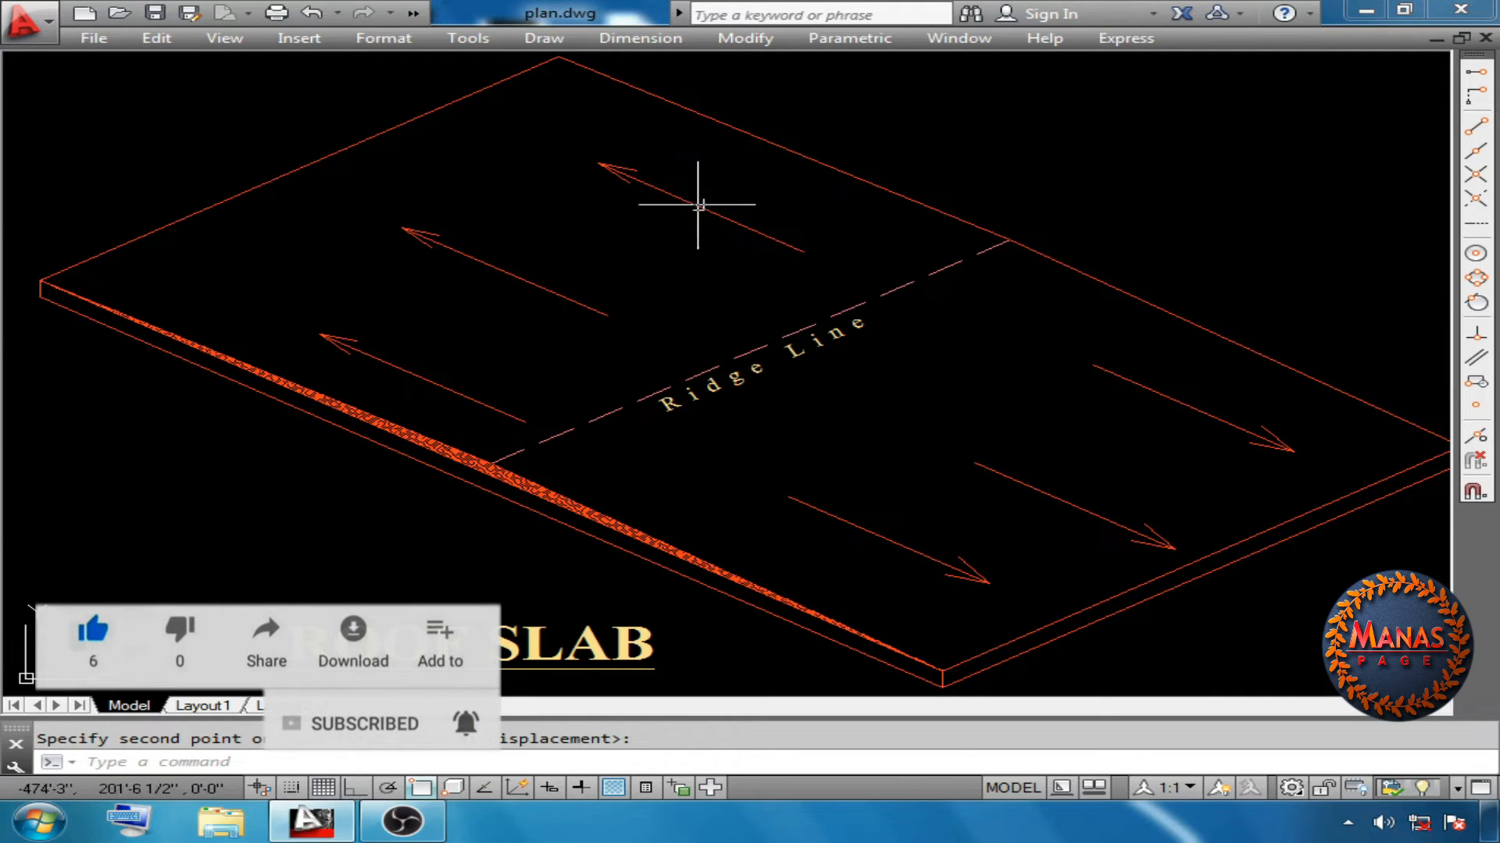
Examine the ROOF SLAB sketch, highlighting its ridge line and the sloping edge on both sides of the ridge
{"action": "key", "text": "Escape"}
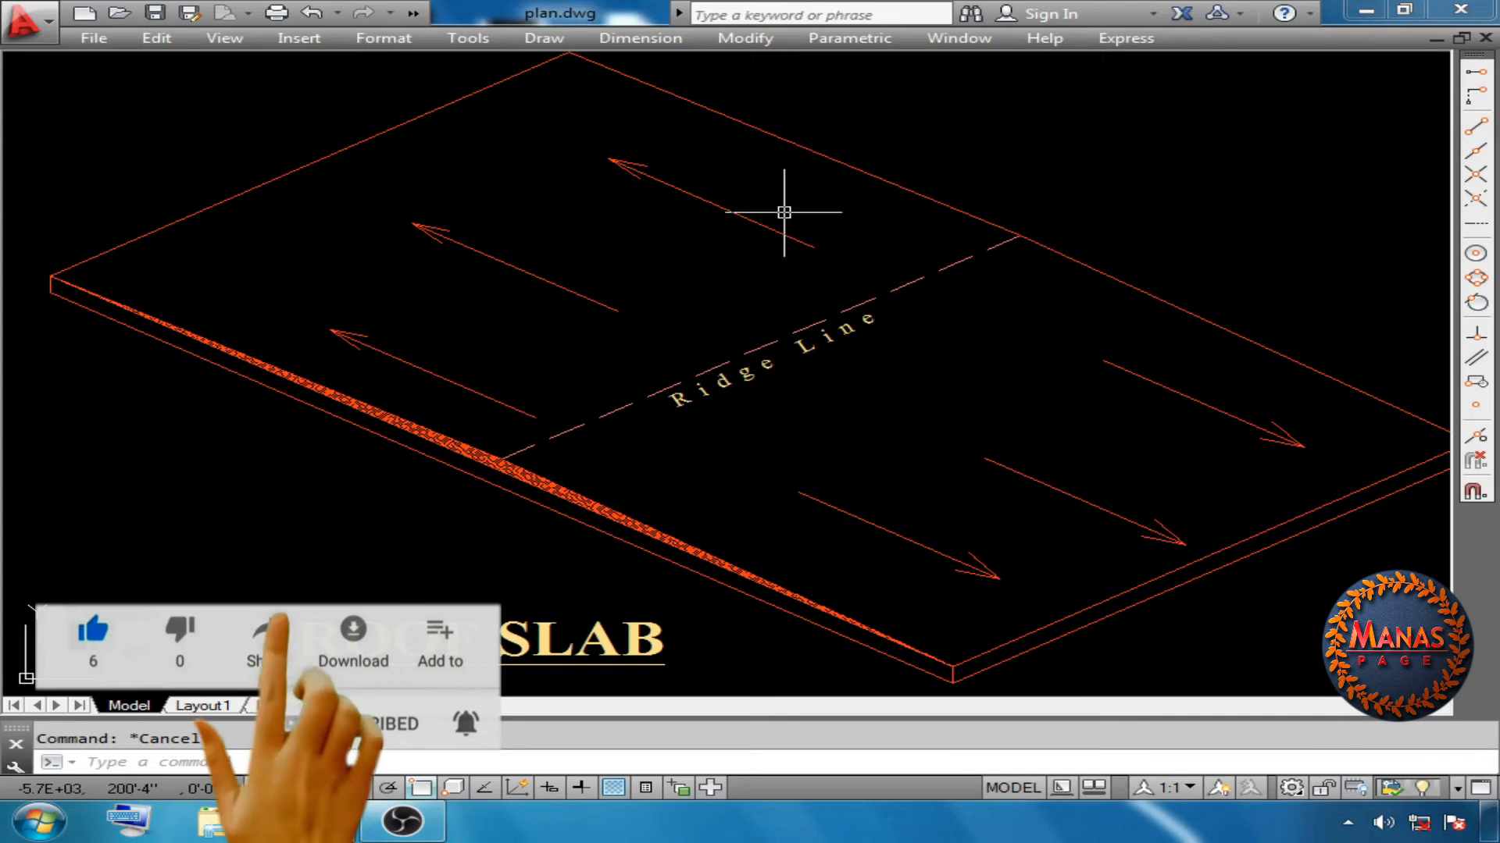
{"action": "scroll", "coordinate": [1029, 470], "scroll_direction": "down", "scroll_amount": 1}
{"action": "scroll", "coordinate": [976, 344], "scroll_direction": "up", "scroll_amount": 1}
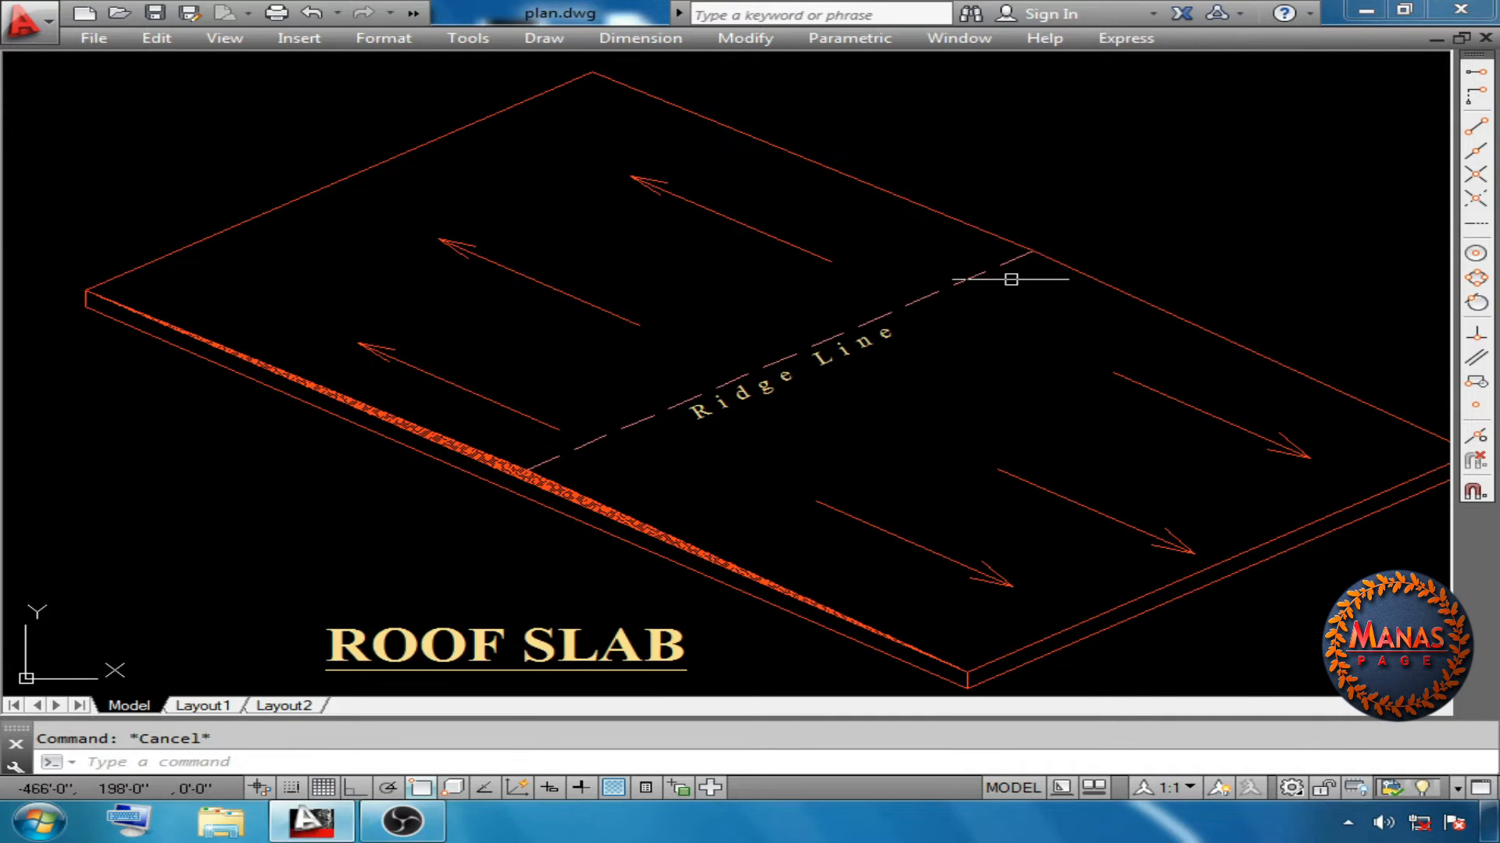
{"action": "left_click", "coordinate": [630, 421]}
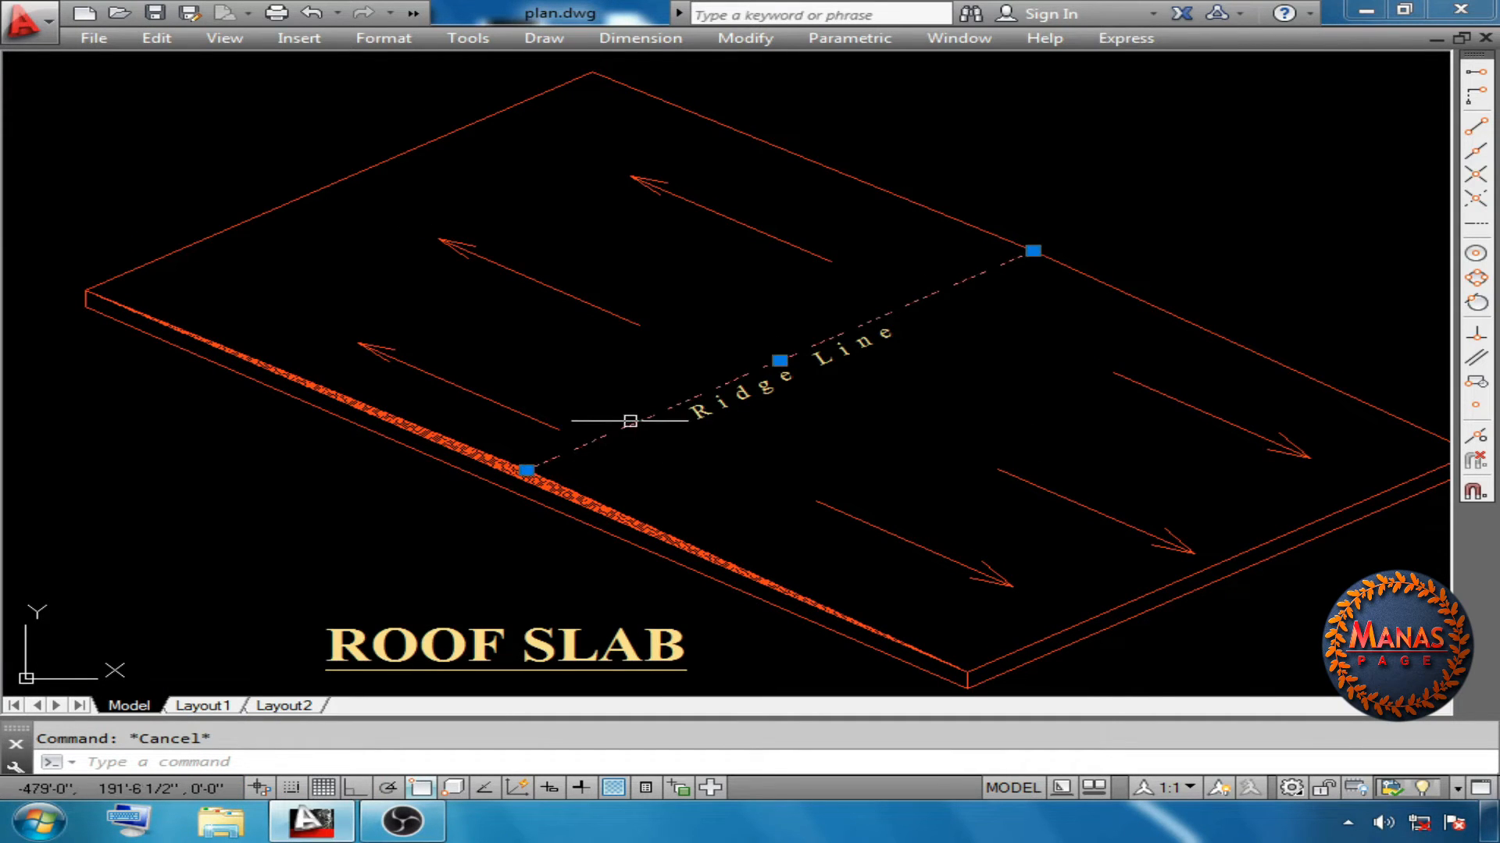
{"action": "scroll", "coordinate": [809, 415], "scroll_direction": "down", "scroll_amount": 1}
{"action": "middle_click_drag", "start_coordinate": [809, 414], "coordinate": [816, 337]}
{"action": "scroll", "coordinate": [812, 339], "scroll_direction": "up", "scroll_amount": 1}
{"action": "left_click", "coordinate": [524, 375]}
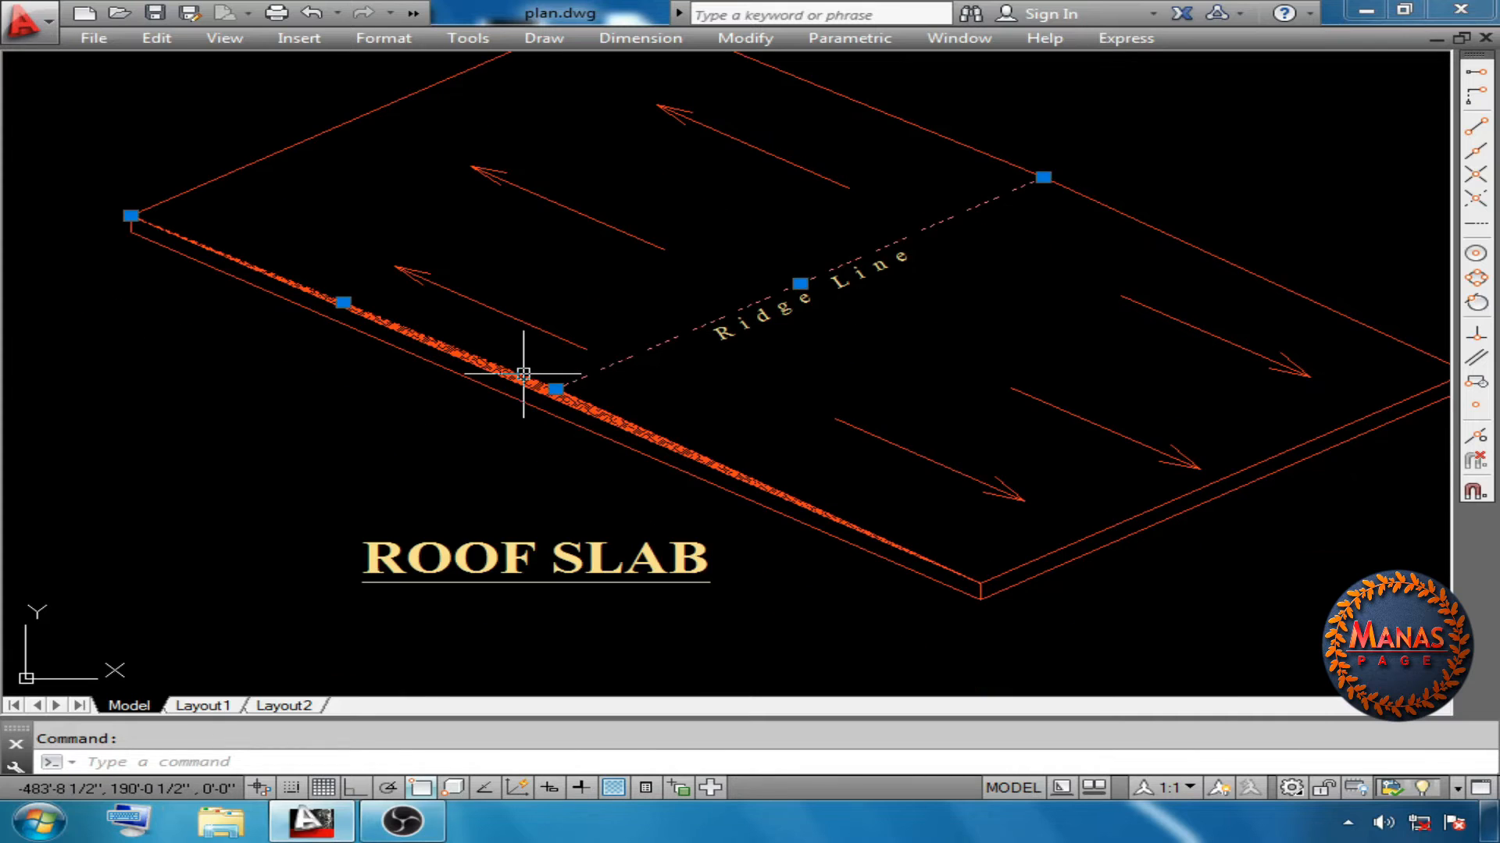
{"action": "left_click", "coordinate": [607, 417]}
{"action": "key", "text": "Escape"}
Inspect the roof slab sketch's low front corner and highlight the ridge line between the opposing slope arrows
{"action": "left_click", "coordinate": [978, 582]}
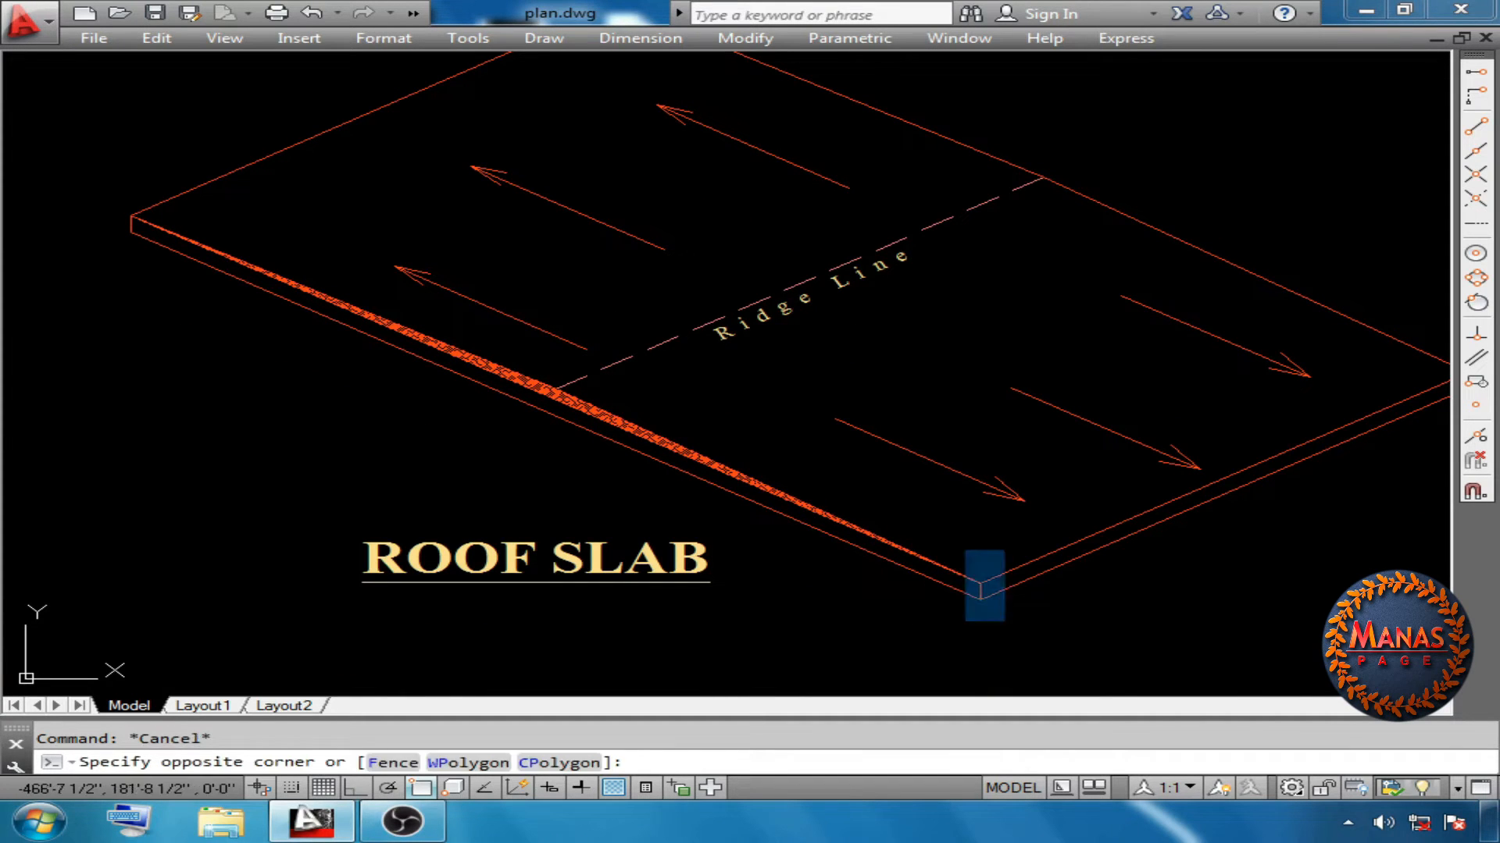
{"action": "key", "text": "Escape"}
{"action": "middle_click_drag", "start_coordinate": [689, 333], "coordinate": [682, 378]}
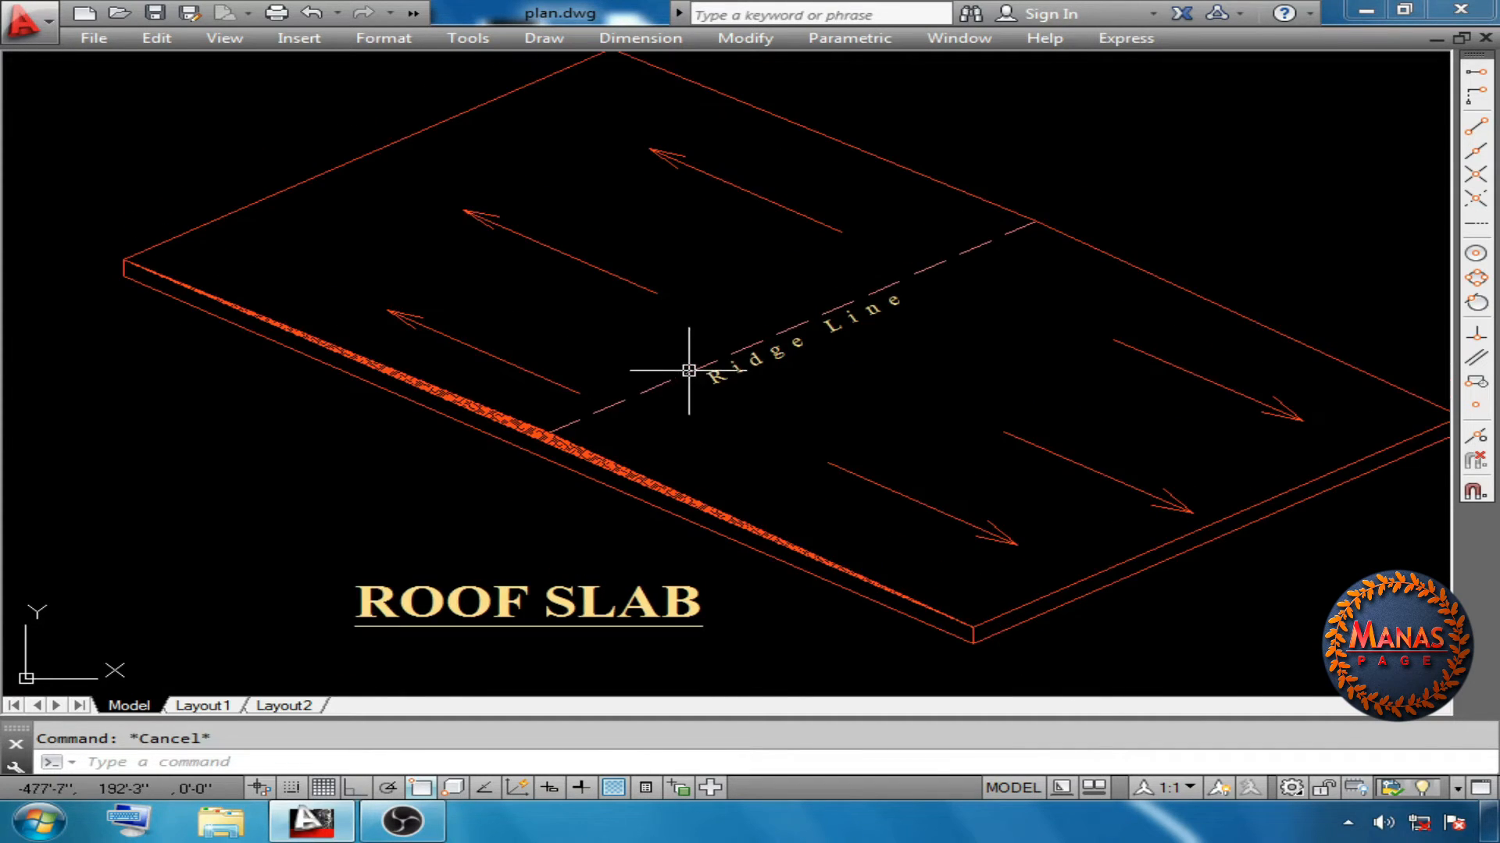
{"action": "left_click", "coordinate": [690, 369]}
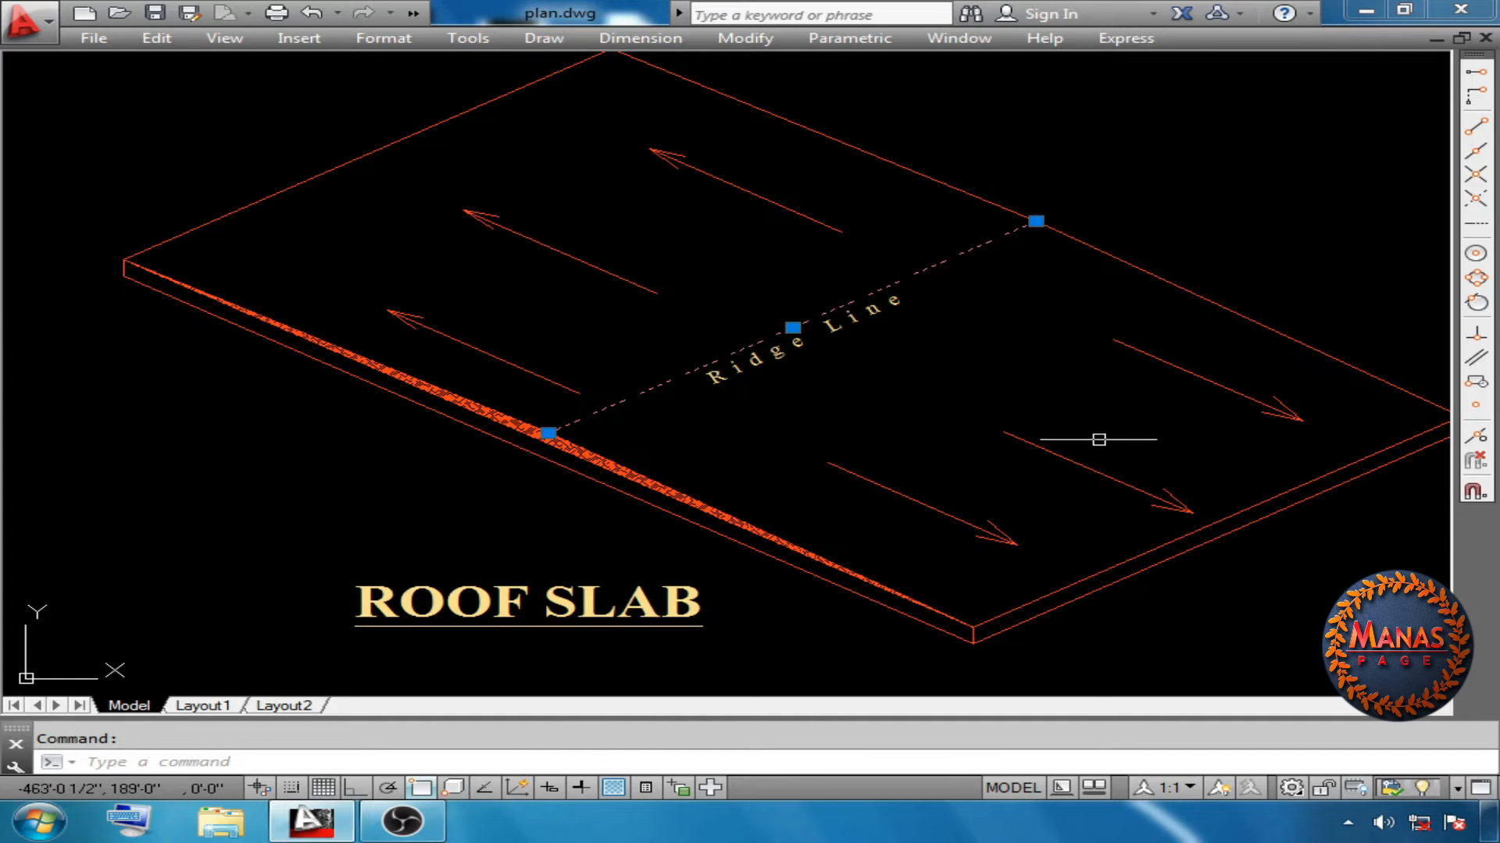
{"action": "key", "text": "Escape"}
Inspect the horizontal dashed ridge line across the open-to-sky area of the terrace floor plan
{"action": "middle_click_drag", "start_coordinate": [1099, 440], "coordinate": [590, 506]}
{"action": "scroll", "coordinate": [954, 522], "scroll_direction": "down", "scroll_amount": 2}
{"action": "scroll", "coordinate": [1255, 488], "scroll_direction": "up", "scroll_amount": 3}
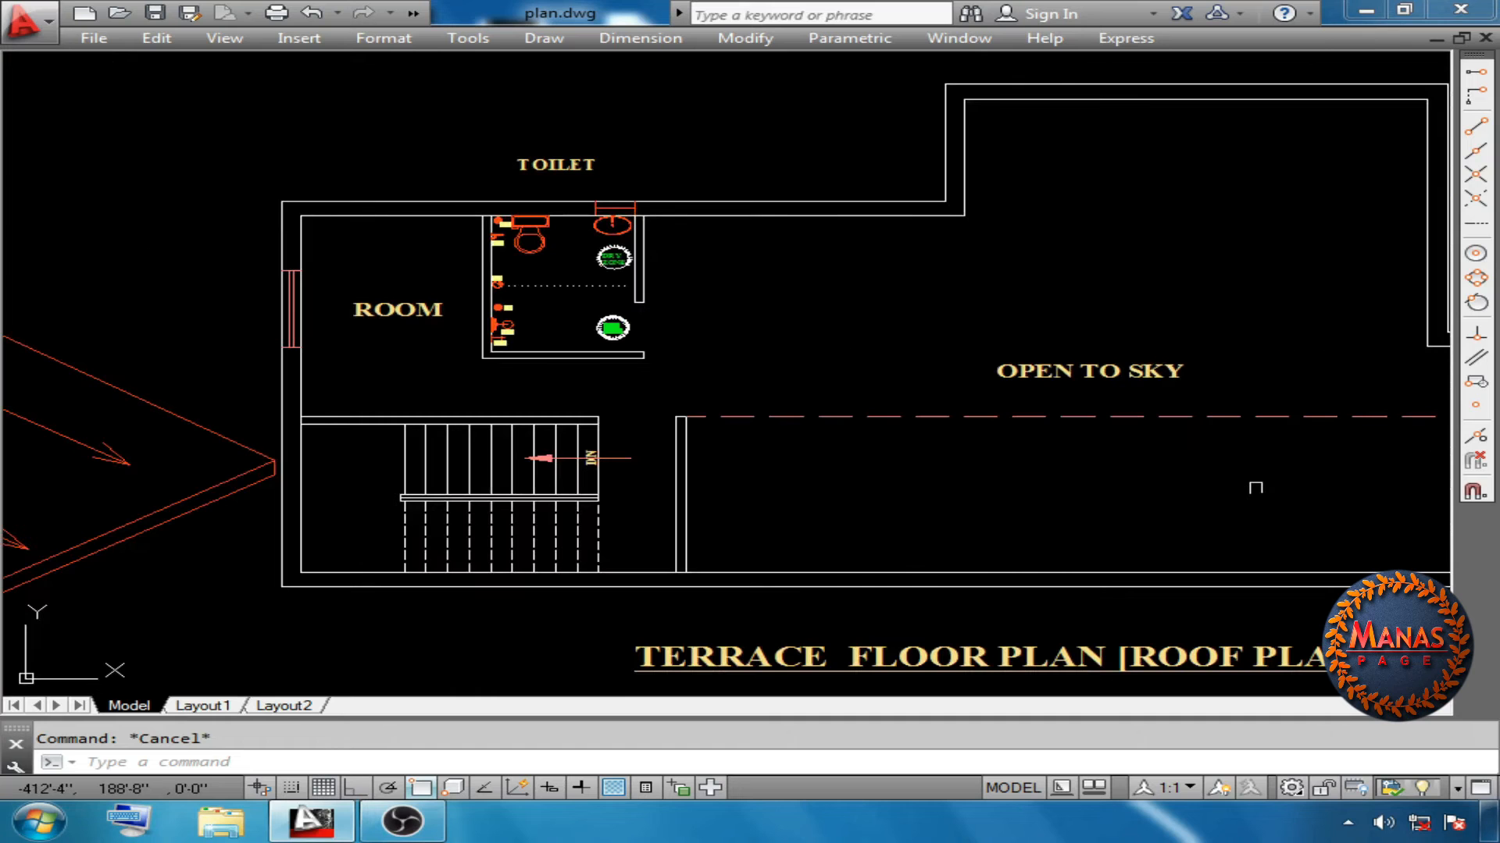
{"action": "left_click", "coordinate": [1139, 416]}
{"action": "middle_click_drag", "start_coordinate": [1242, 492], "coordinate": [1125, 494]}
{"action": "key", "text": "Escape"}
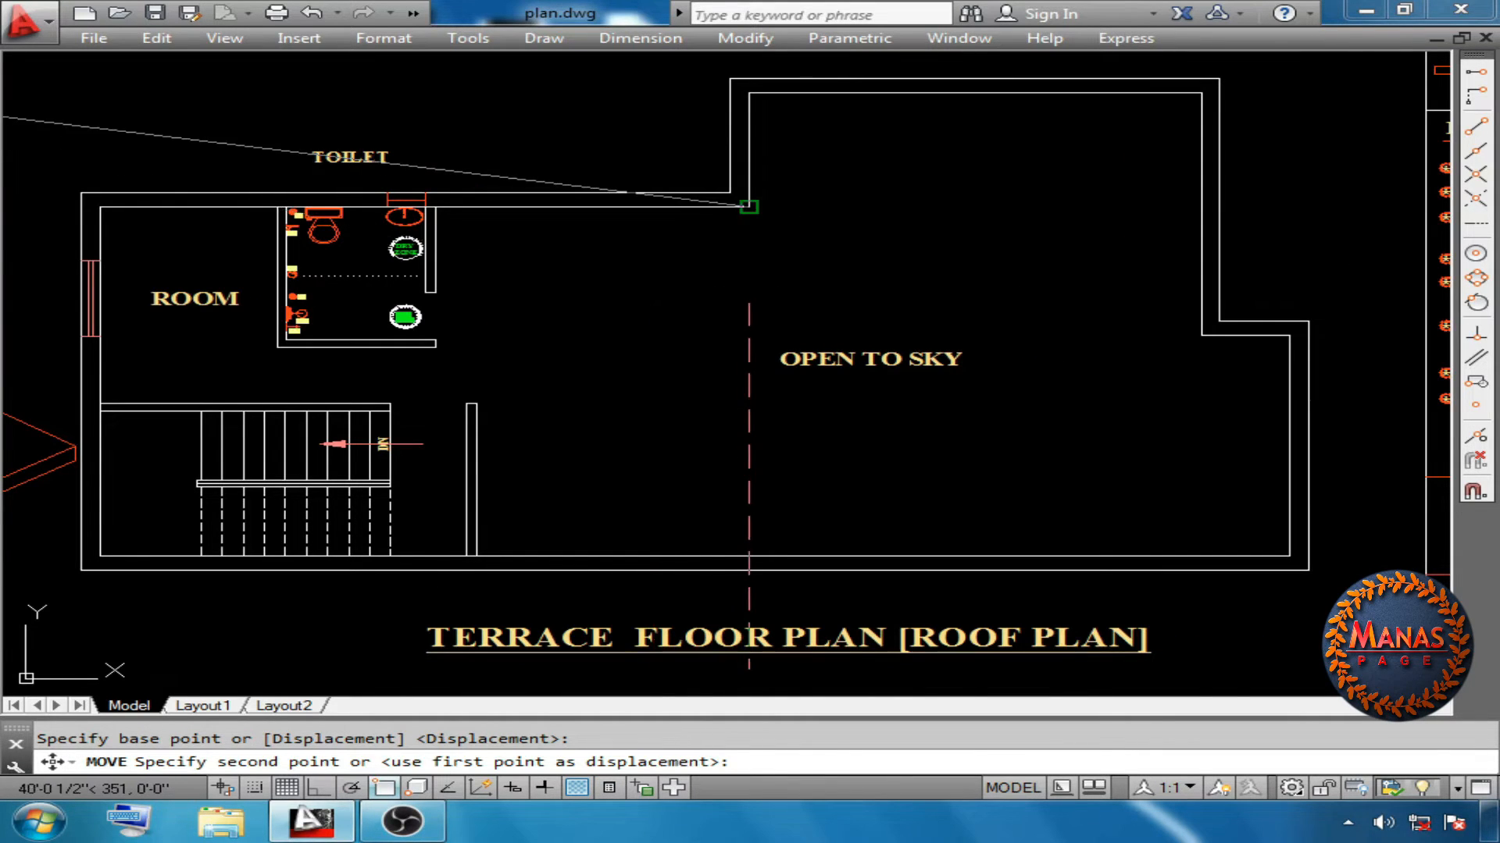
Move the vertical ridge line to the terrace's inner wall corner and copy it to the midpoint of the upper wall
{"action": "left_click", "coordinate": [748, 207]}
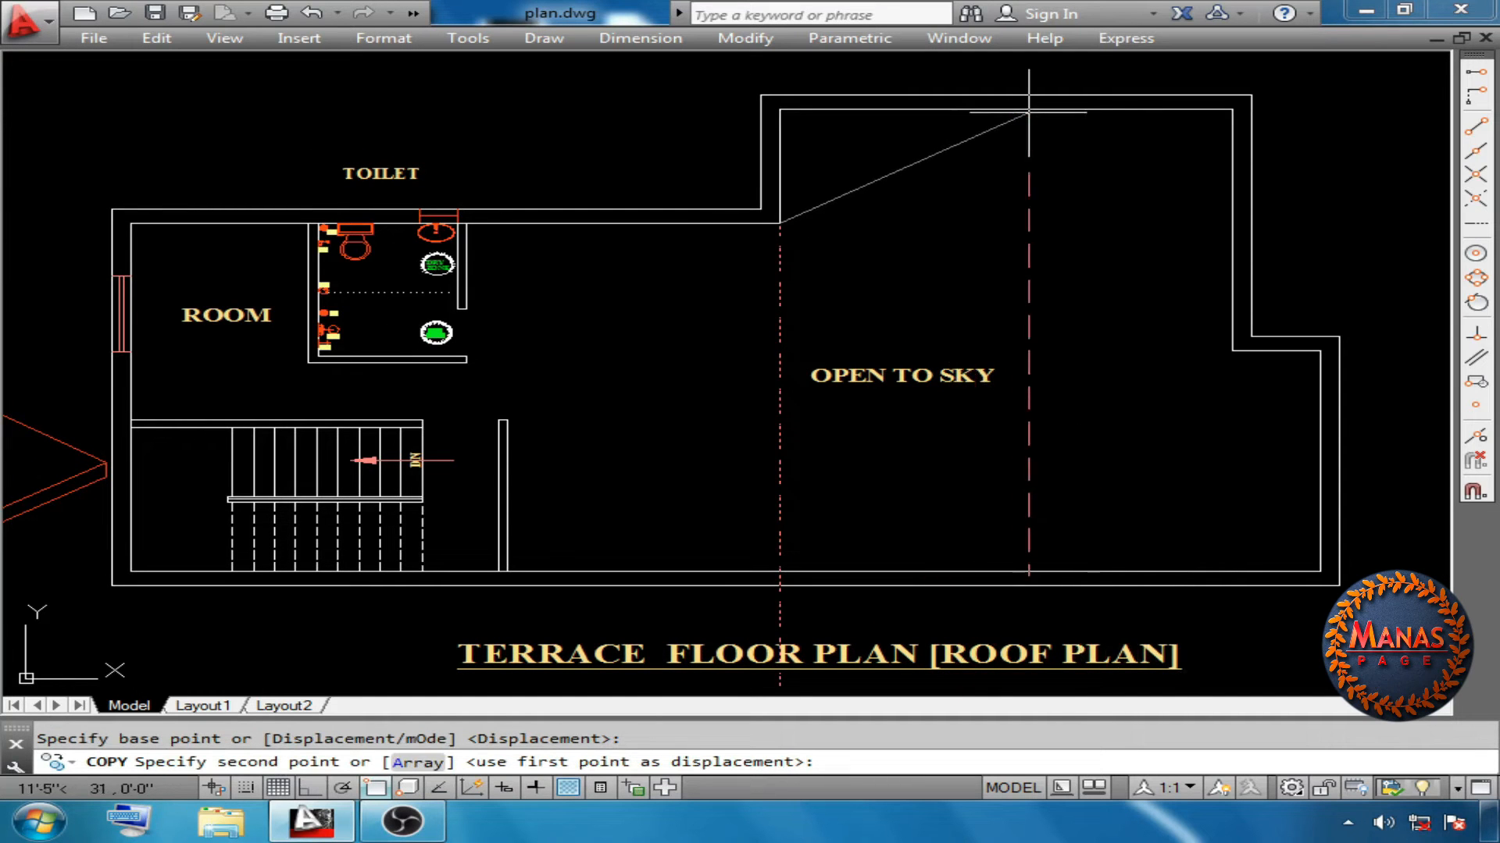
{"action": "left_click", "coordinate": [1019, 111]}
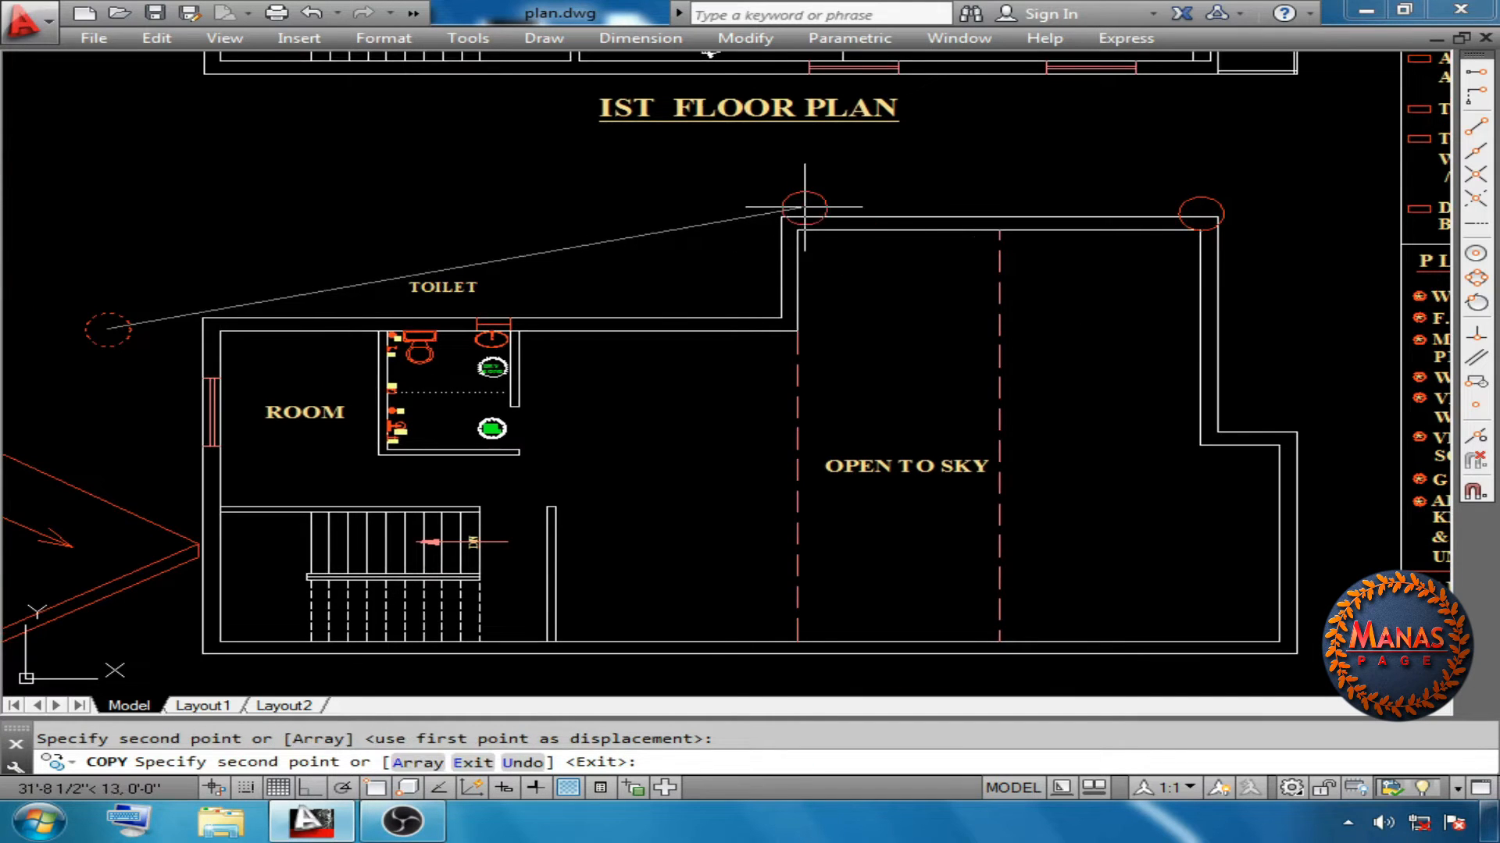
Copy the red marker circle to the terrace's upper inner corner, beside the toilet wall, and at the right-hand wall step
{"action": "left_click", "coordinate": [805, 208]}
{"action": "left_click", "coordinate": [523, 307]}
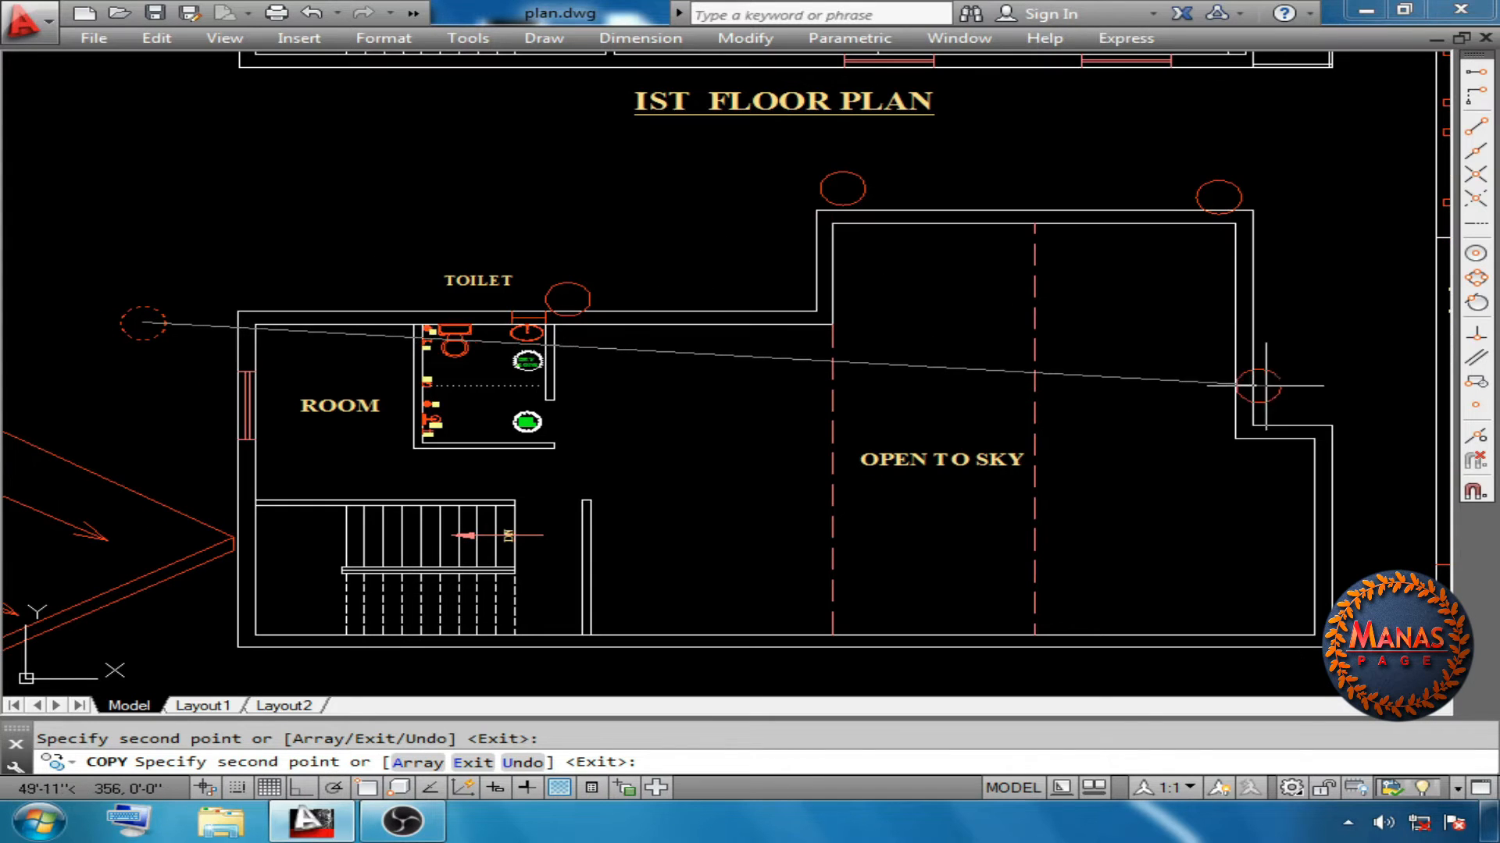
{"action": "left_click", "coordinate": [1278, 402]}
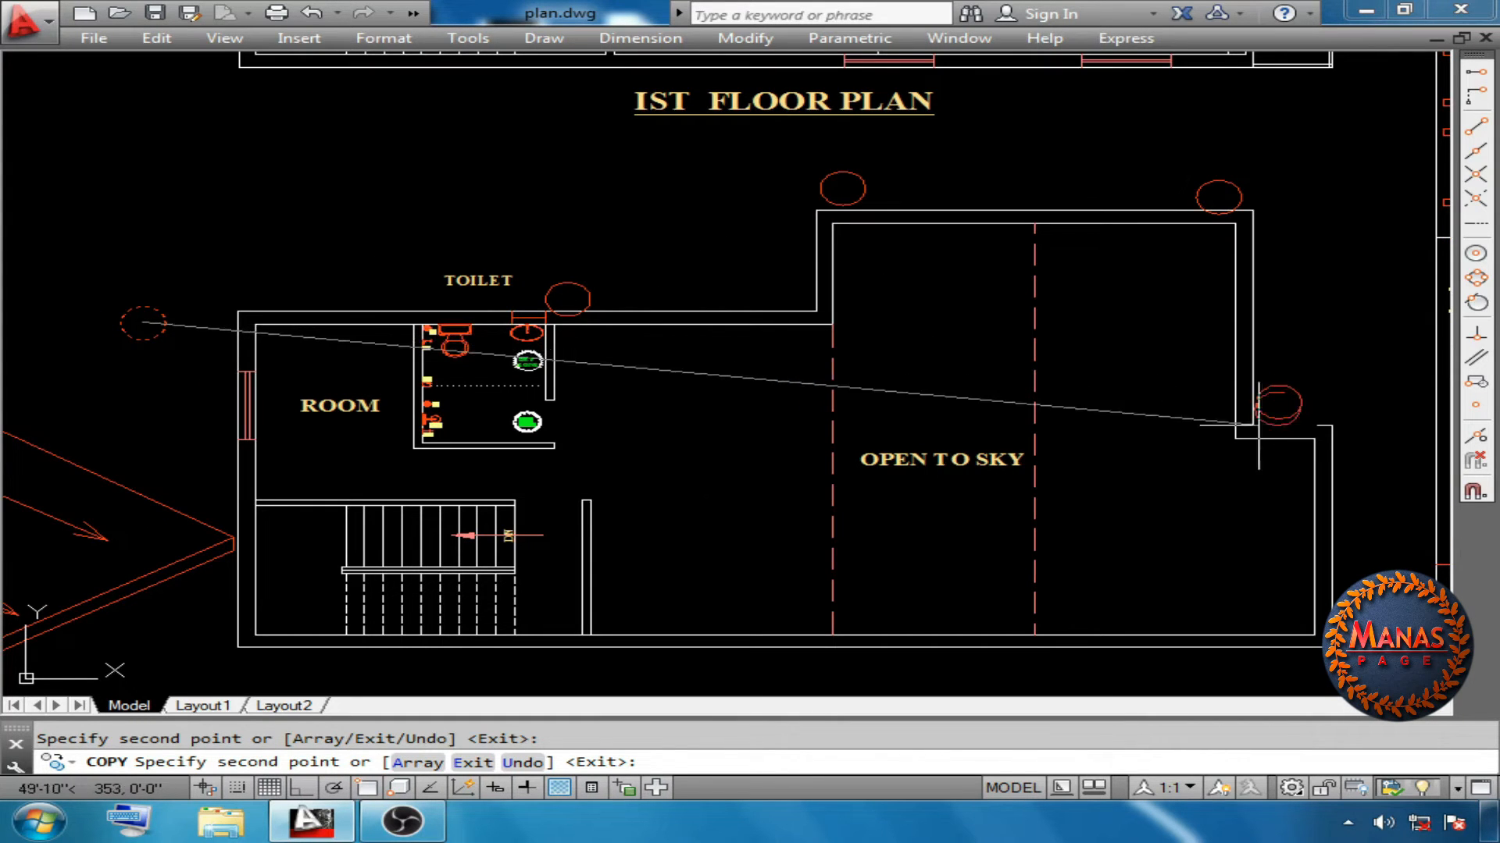
{"action": "key", "text": "Return"}
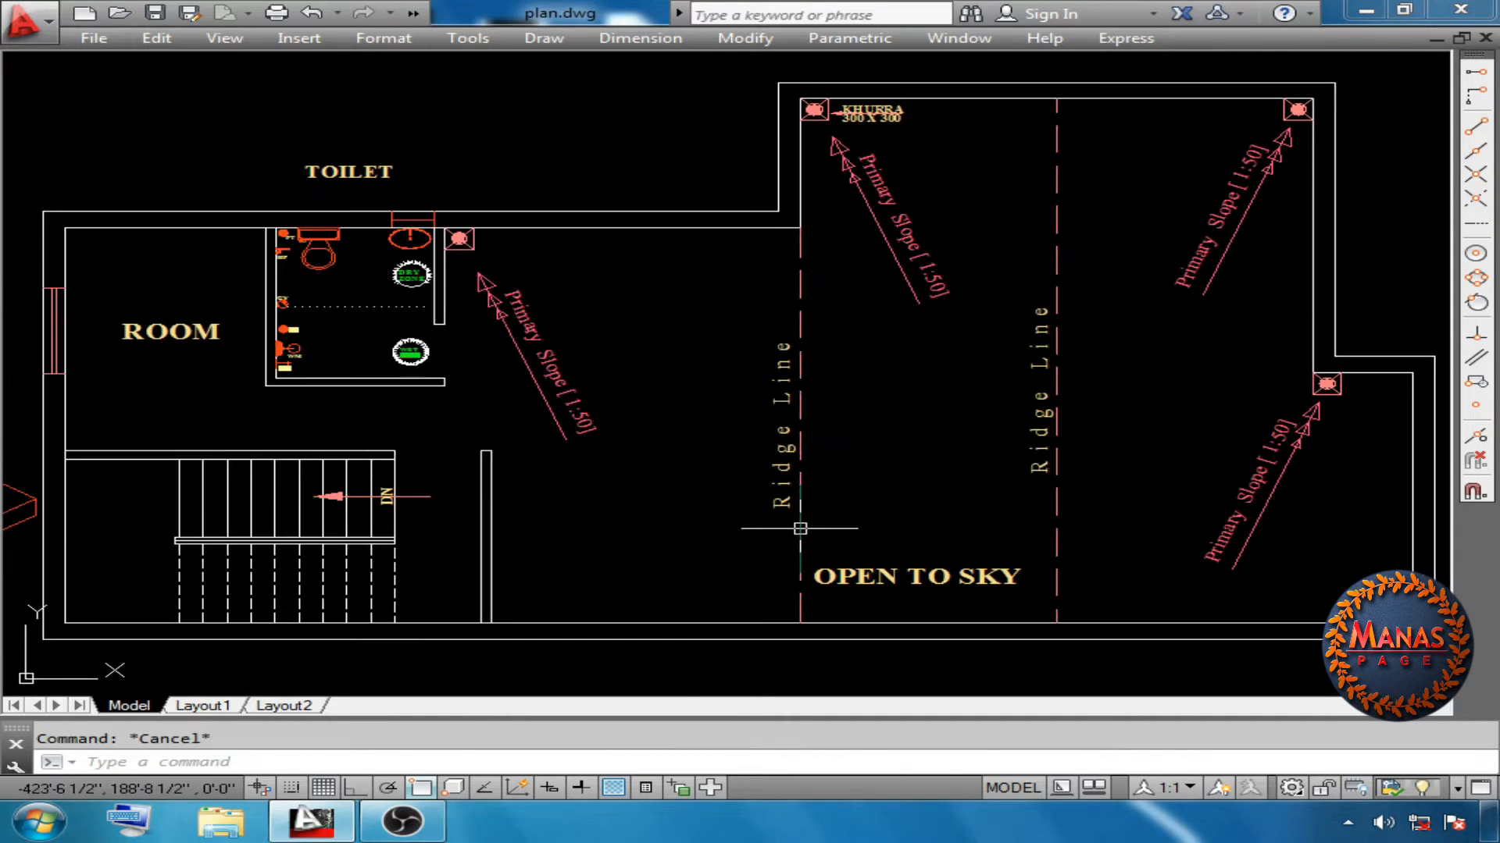
Examine the terrace's two ridge lines and the primary slope arrows leading to the khurras
{"action": "left_click", "coordinate": [798, 526]}
{"action": "left_click", "coordinate": [1053, 488]}
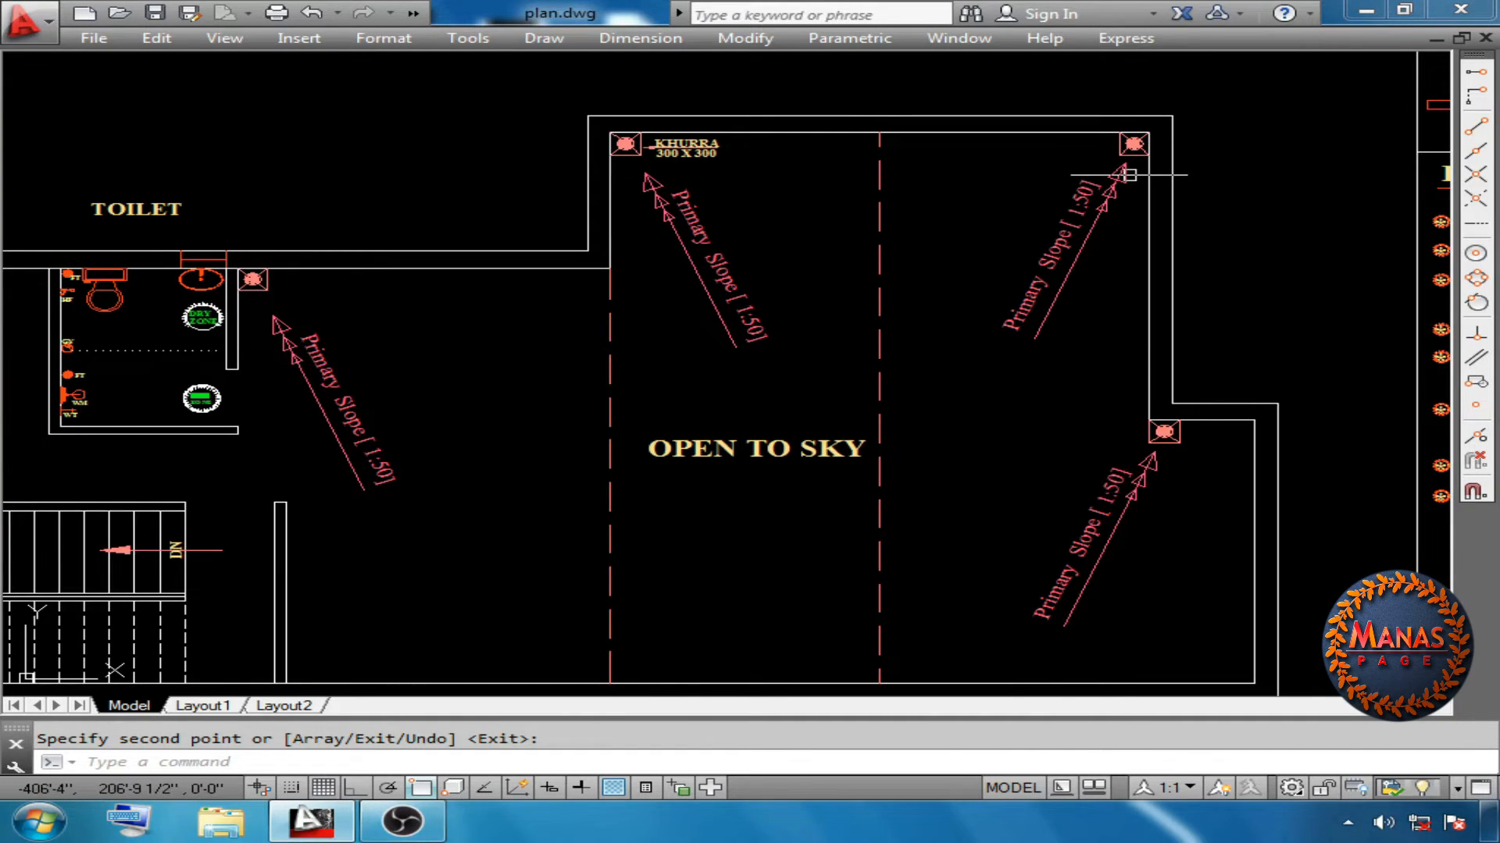
{"action": "scroll", "coordinate": [1130, 172], "scroll_direction": "up", "scroll_amount": 5}
{"action": "scroll", "coordinate": [1036, 293], "scroll_direction": "down", "scroll_amount": 4}
{"action": "middle_click_drag", "start_coordinate": [1037, 292], "coordinate": [892, 219]}
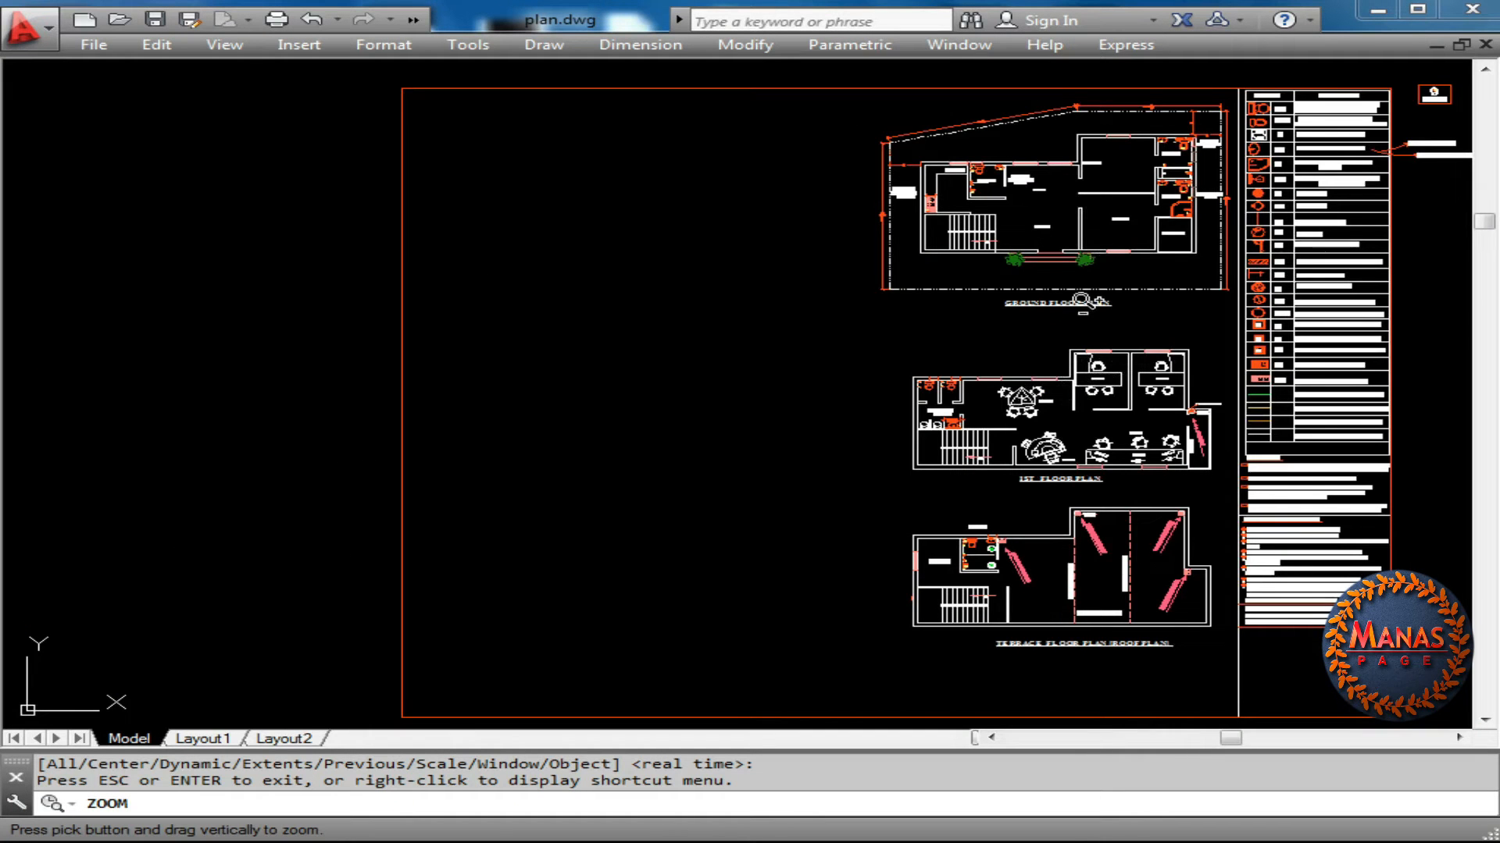
Examine the ground floor plan's kitchen, toilets and bedrooms along with the plot boundary
{"action": "left_click_drag", "start_coordinate": [1093, 332], "coordinate": [1082, 234]}
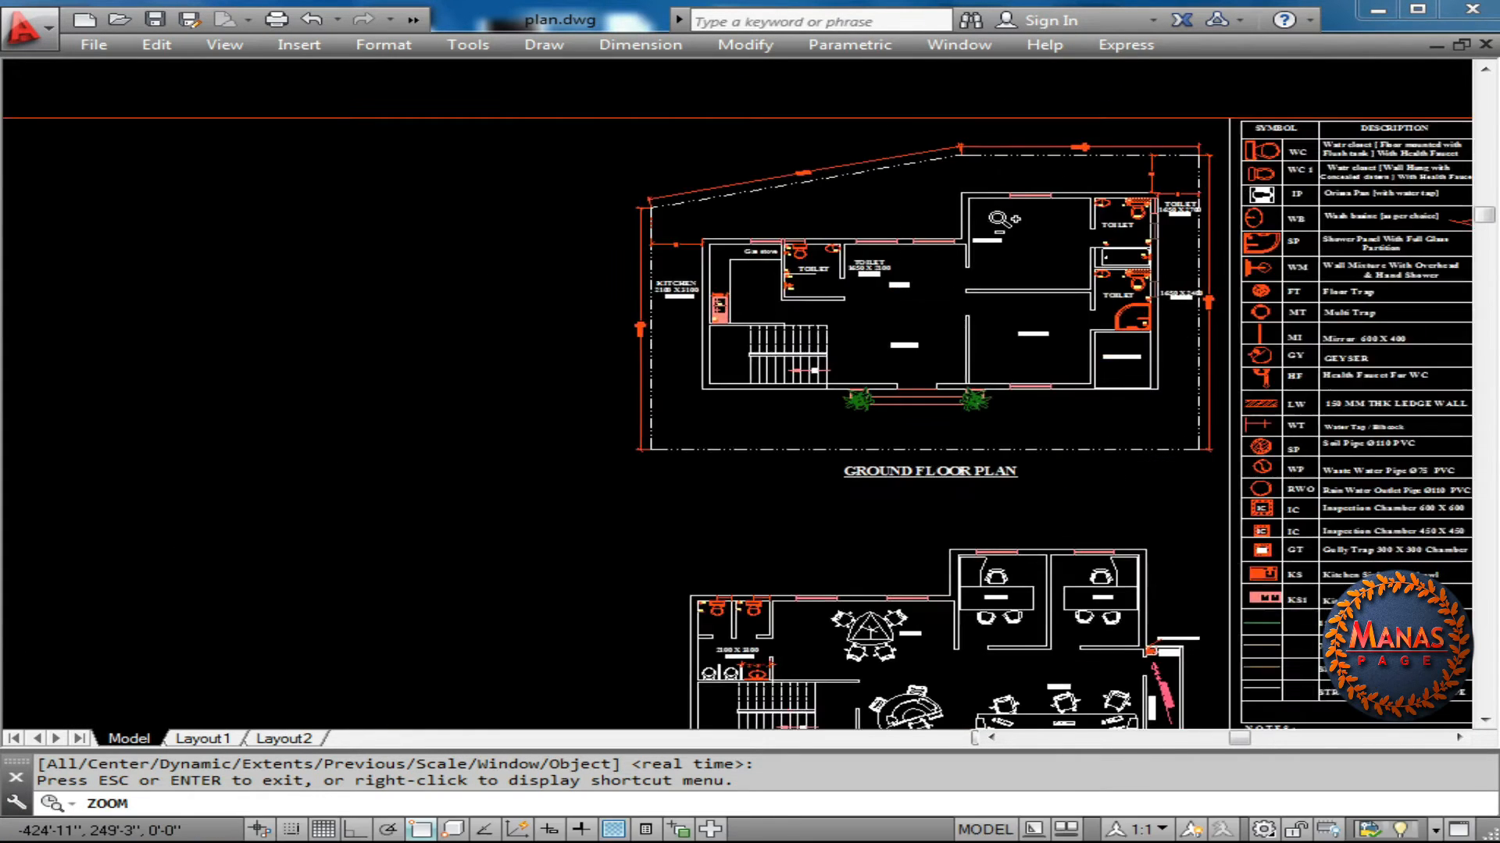
{"action": "left_click_drag", "start_coordinate": [1006, 219], "coordinate": [968, 177]}
{"action": "left_click_drag", "start_coordinate": [829, 245], "coordinate": [828, 146]}
{"action": "middle_click_drag", "start_coordinate": [821, 302], "coordinate": [961, 473]}
{"action": "left_click_drag", "start_coordinate": [964, 472], "coordinate": [1298, 474]}
{"action": "middle_click_drag", "start_coordinate": [1298, 473], "coordinate": [1043, 483]}
{"action": "left_click_drag", "start_coordinate": [1043, 483], "coordinate": [1202, 328]}
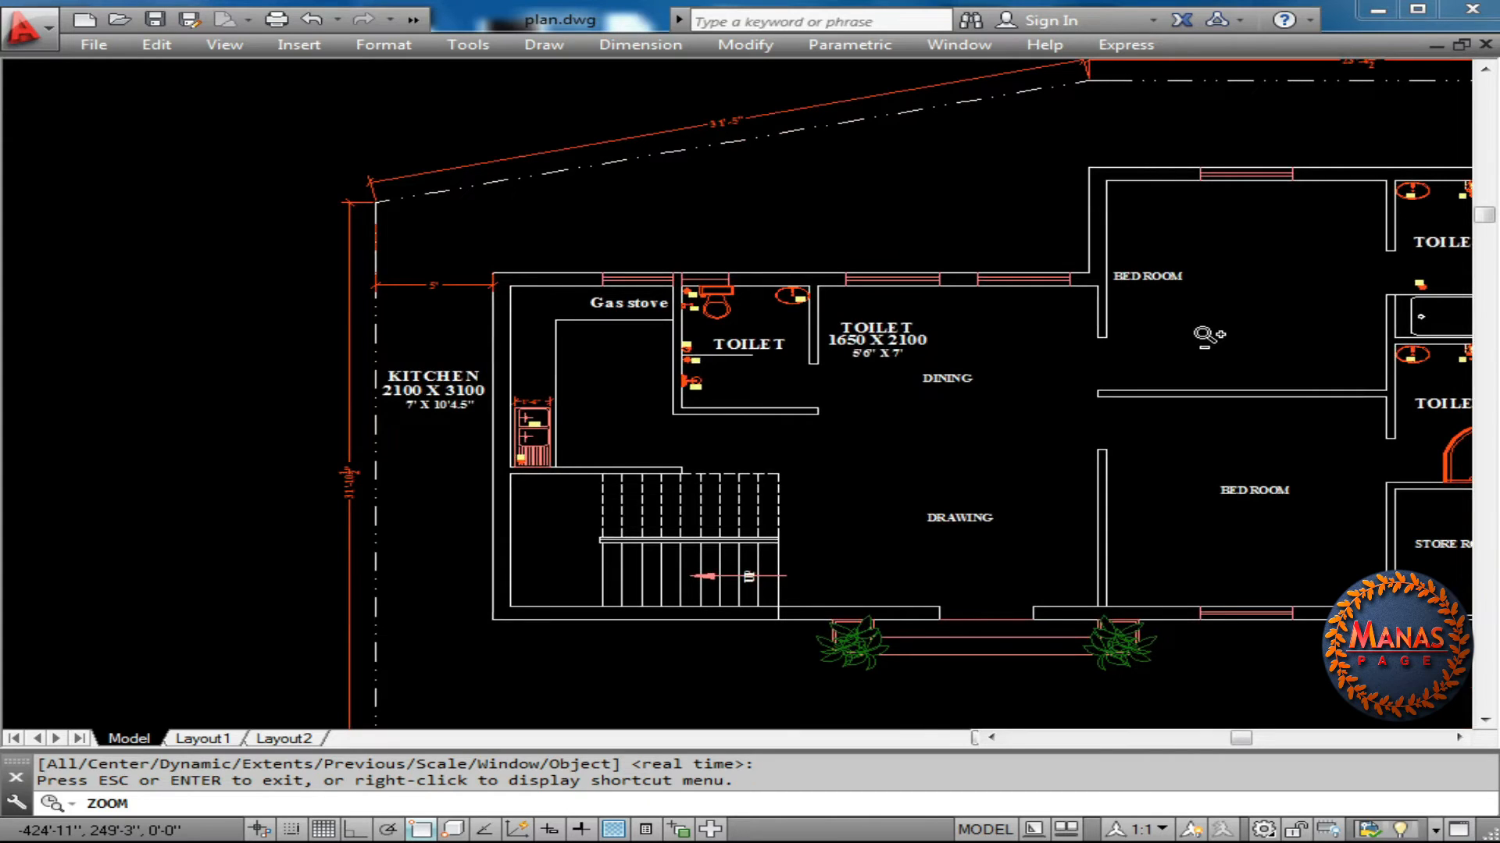
{"action": "left_click_drag", "start_coordinate": [1203, 334], "coordinate": [1150, 384]}
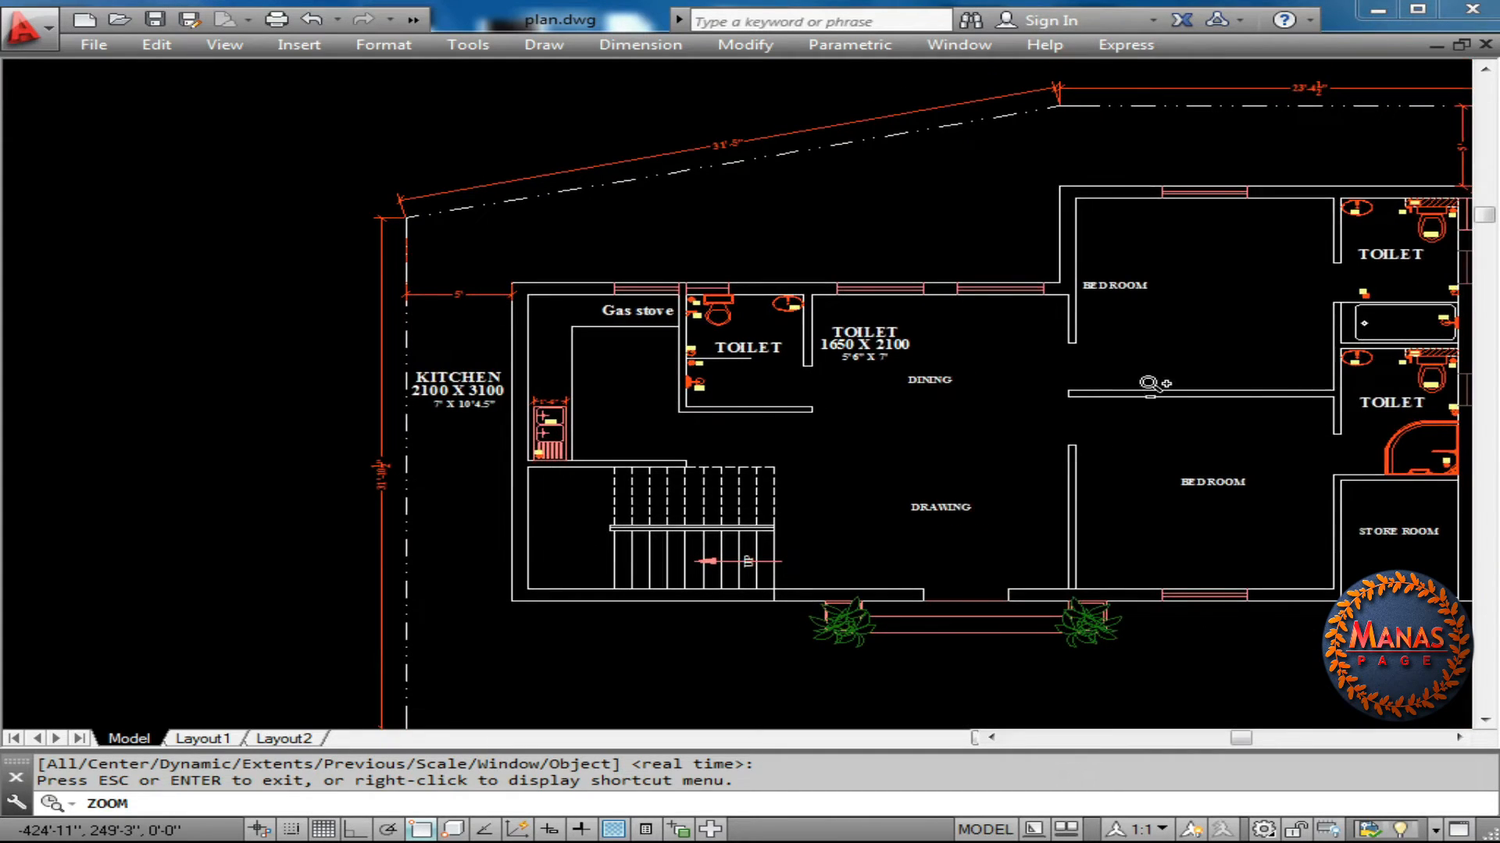
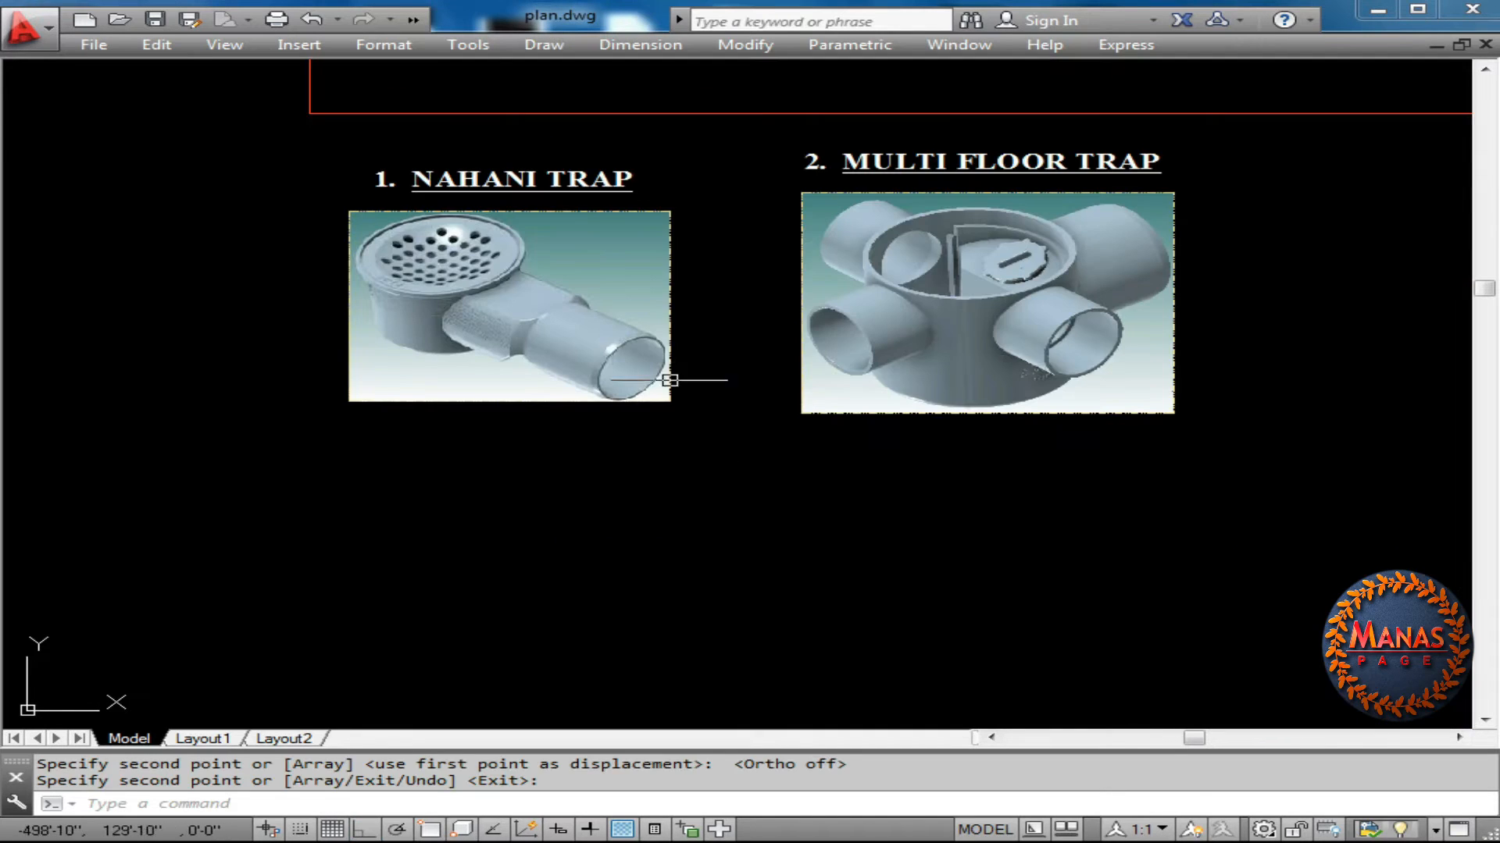
Examine the reference pictures of the Nahani trap and the multi floor trap
{"action": "key", "text": "Escape"}
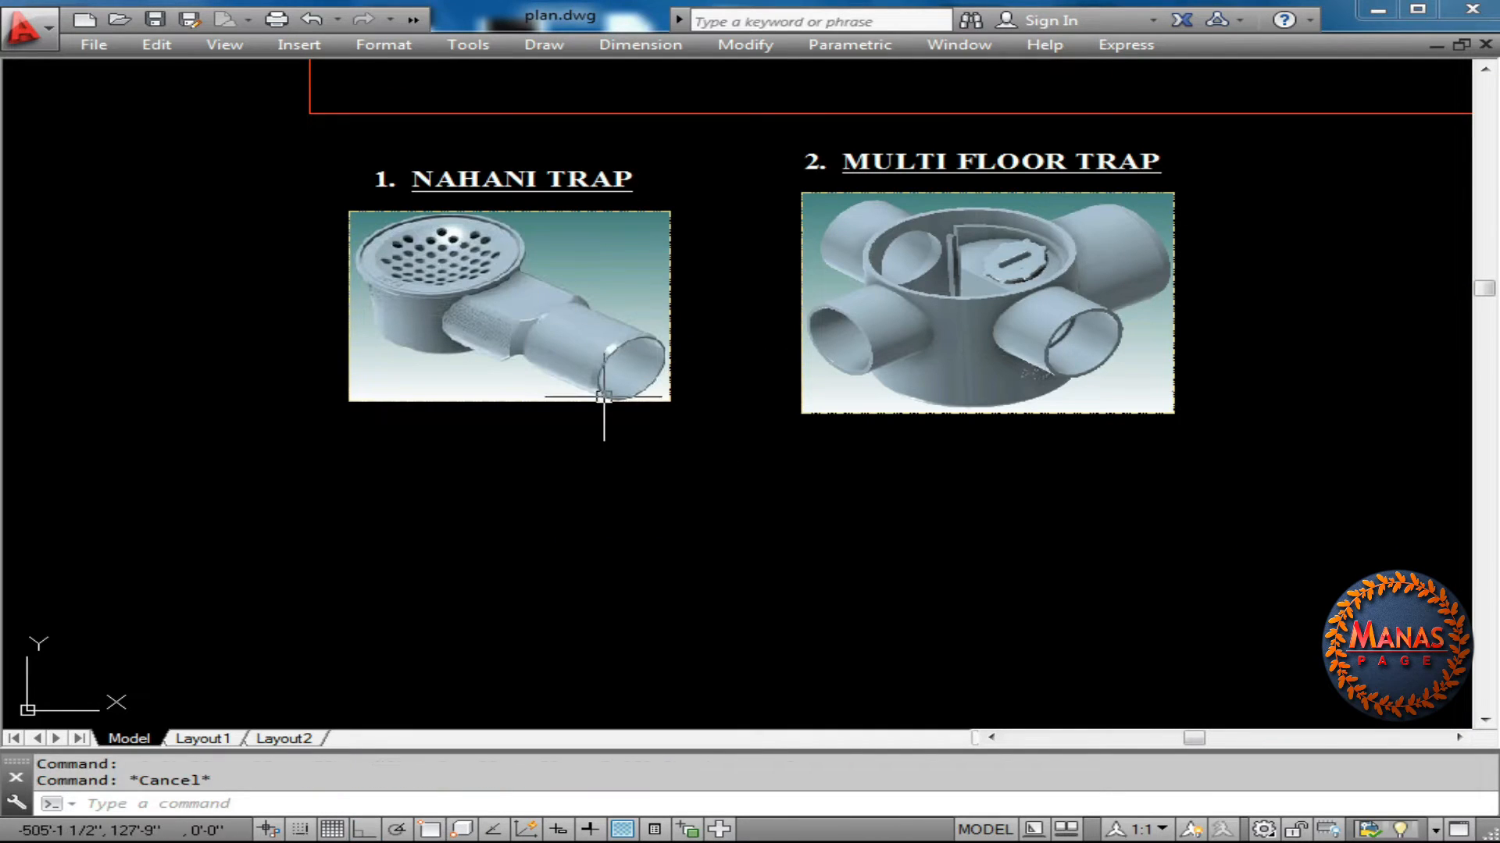
{"action": "left_click", "coordinate": [602, 402]}
{"action": "left_click", "coordinate": [863, 413]}
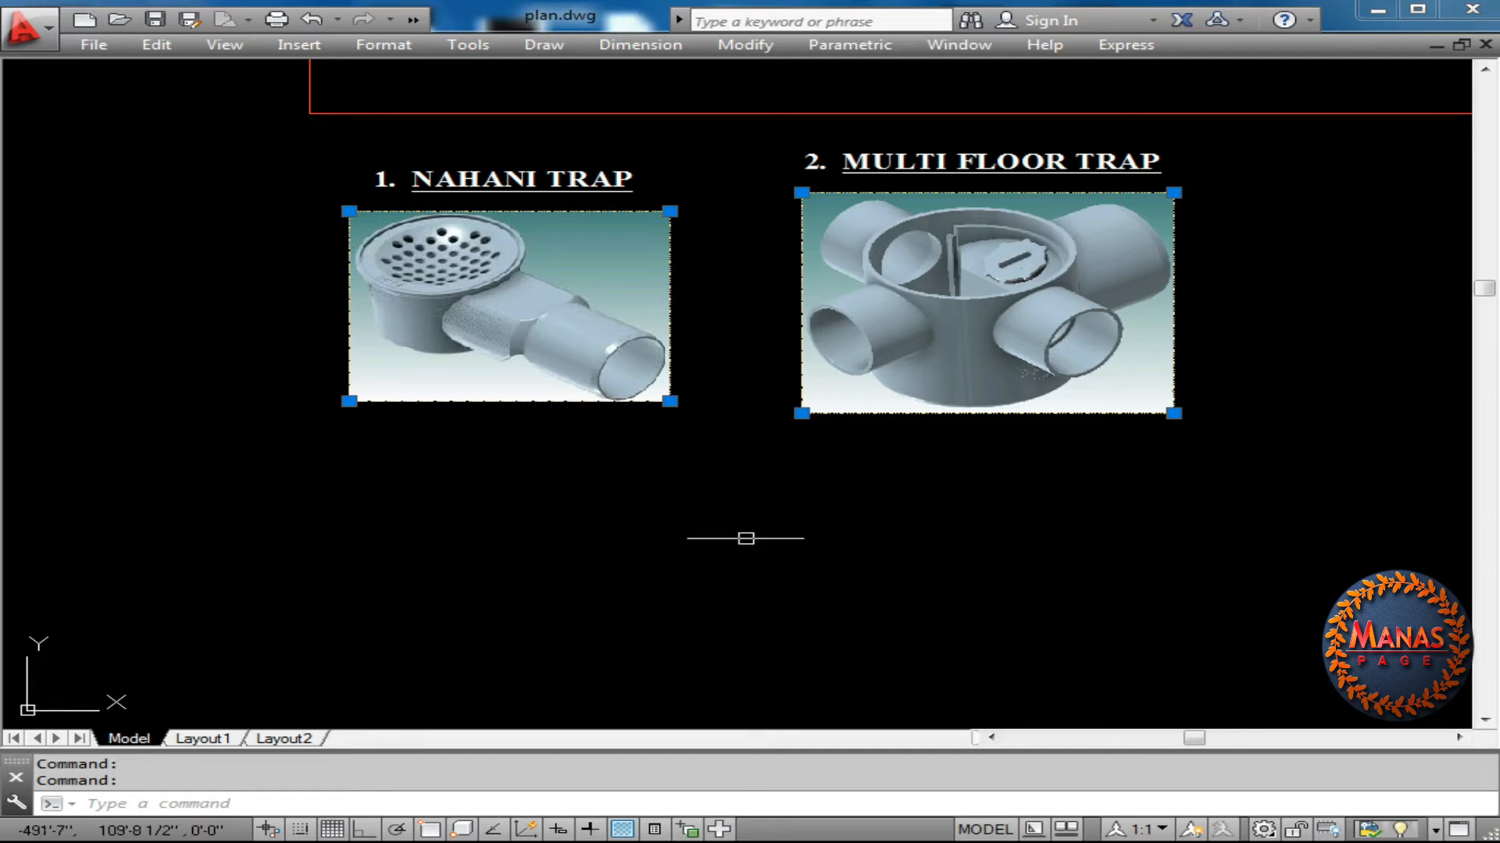
{"action": "key", "text": "Escape"}
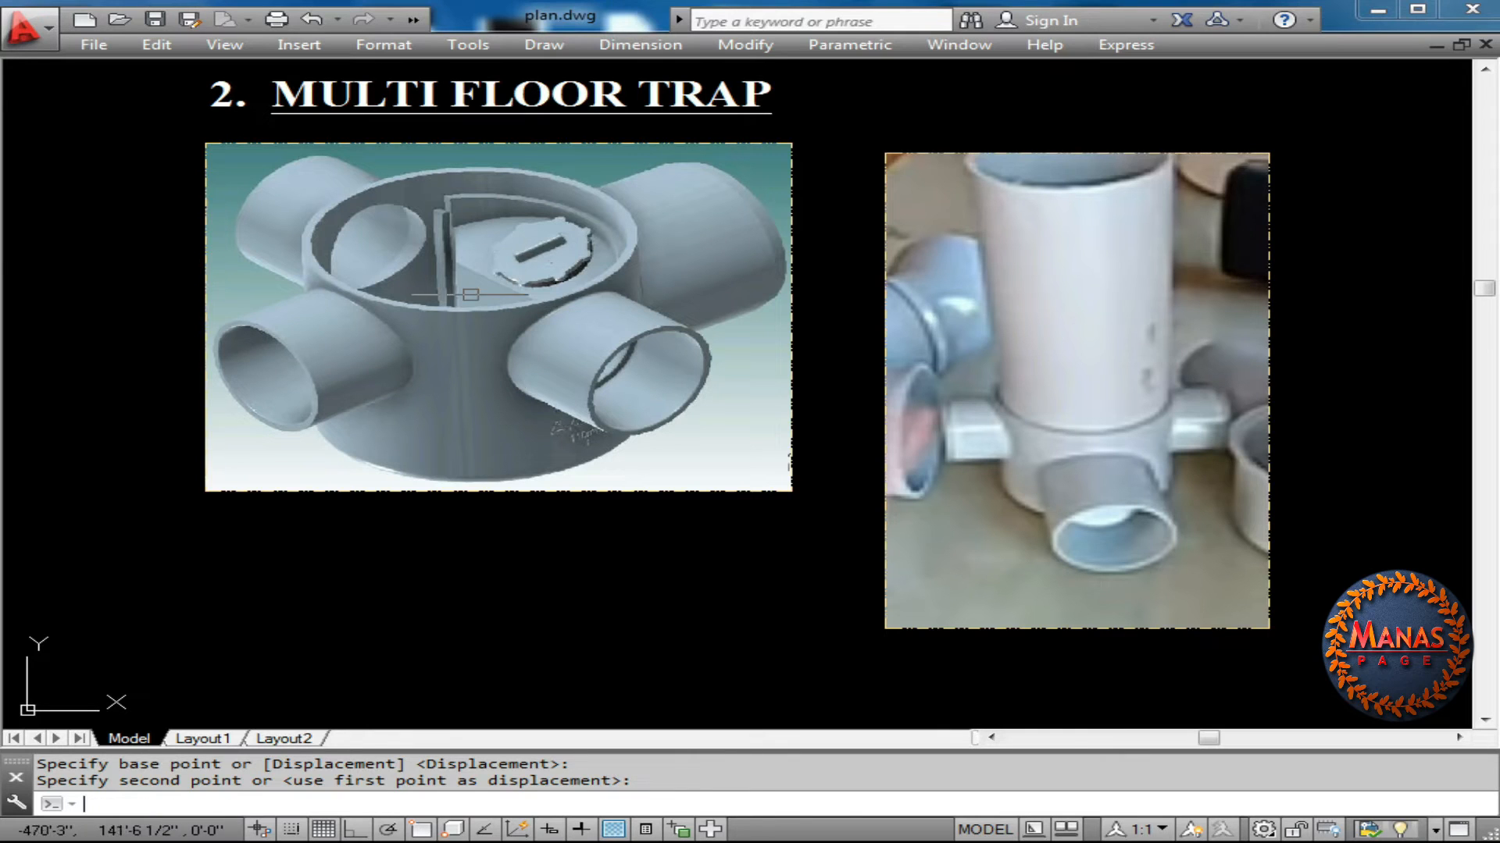
{"action": "key", "text": "Escape"}
{"action": "left_click", "coordinate": [354, 257]}
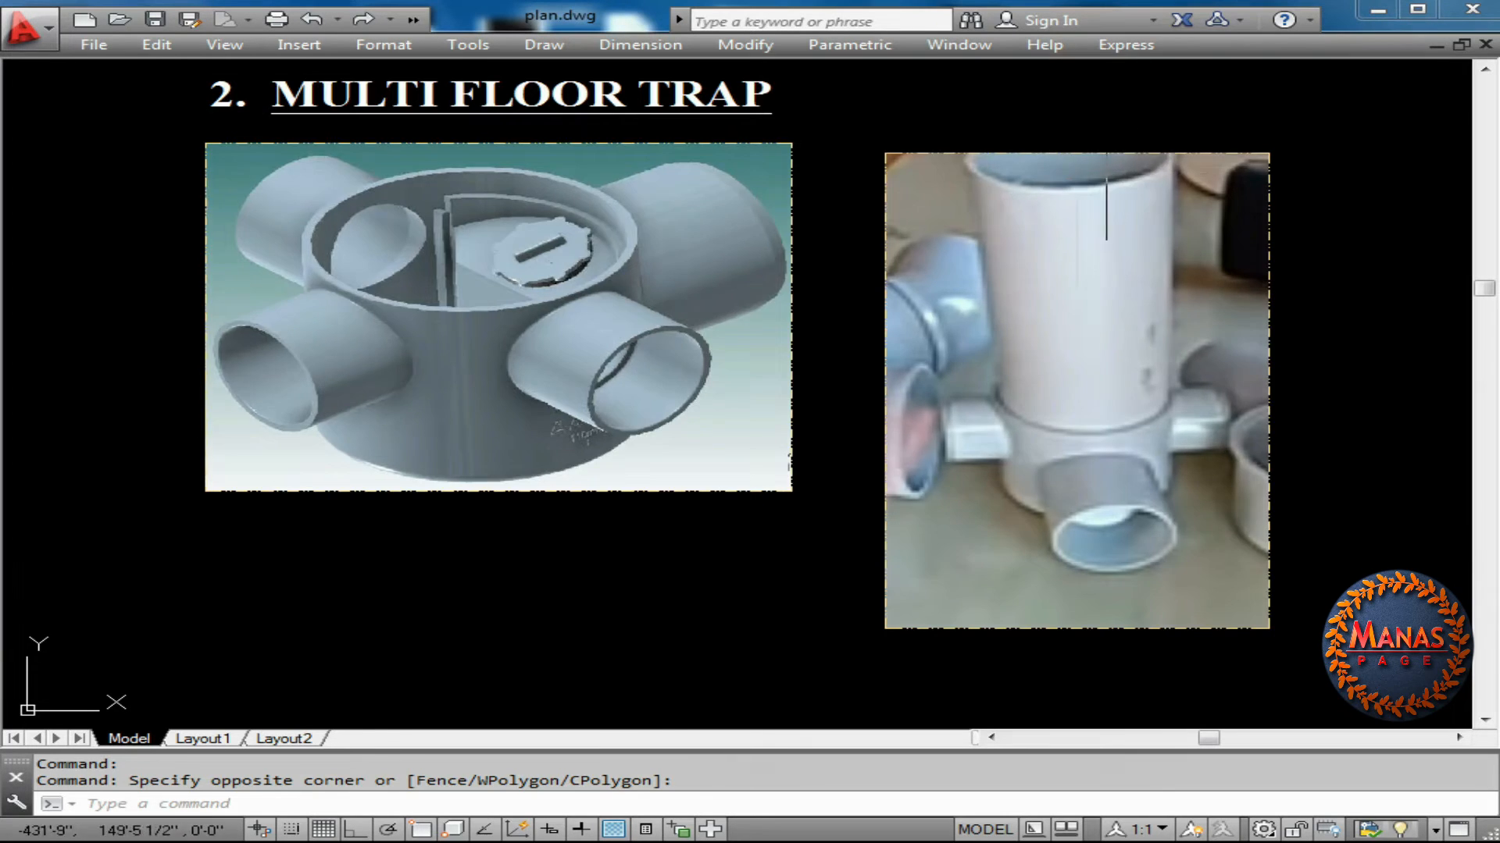
{"action": "key", "text": "Delete"}
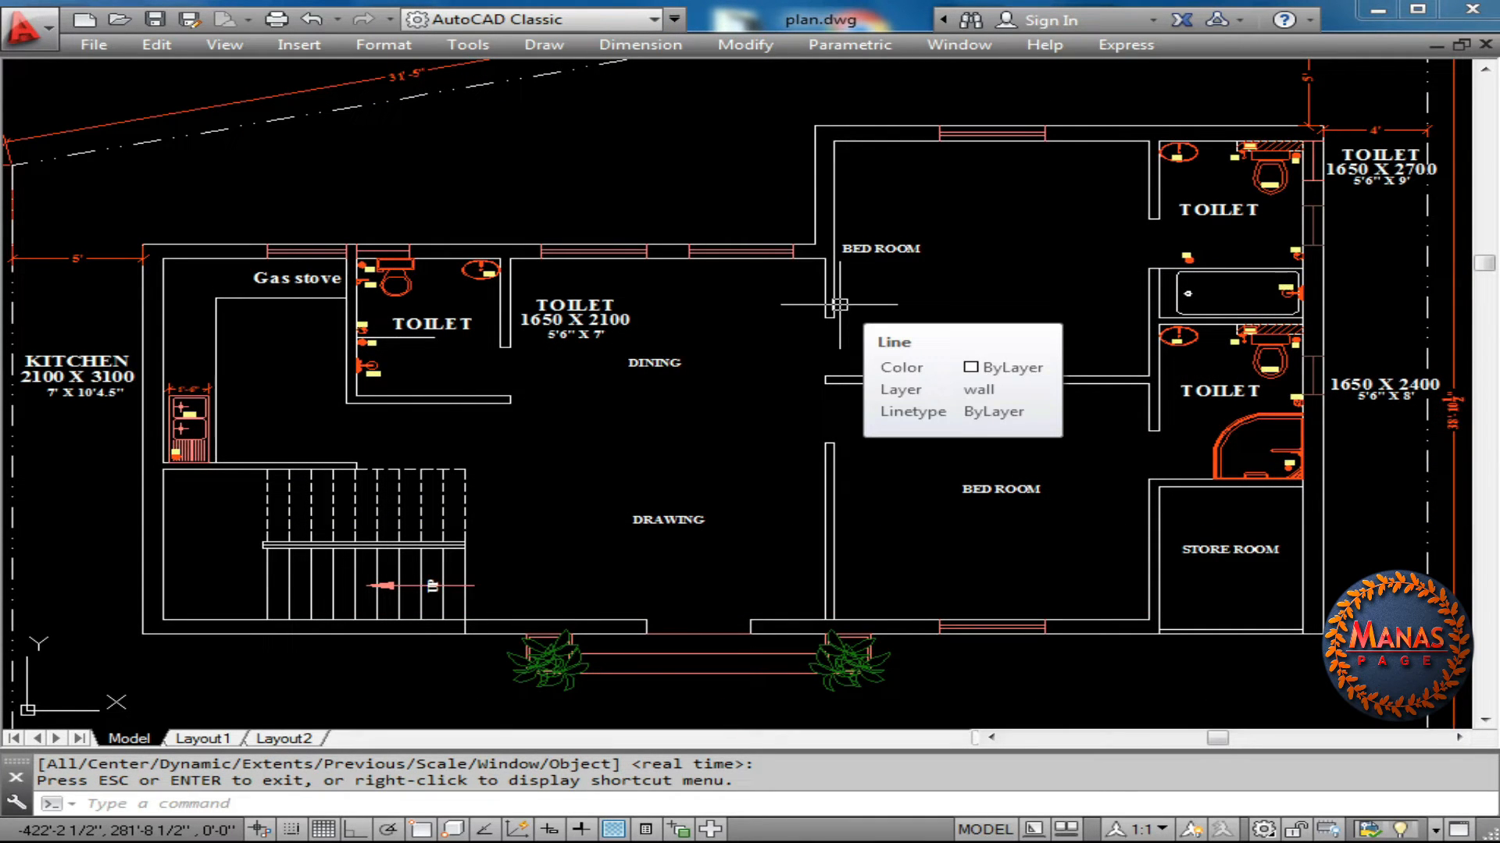
Inspect the fixtures and outer wall of the ground floor toilet beside the kitchen
{"action": "scroll", "coordinate": [322, 284], "scroll_direction": "up", "scroll_amount": 4}
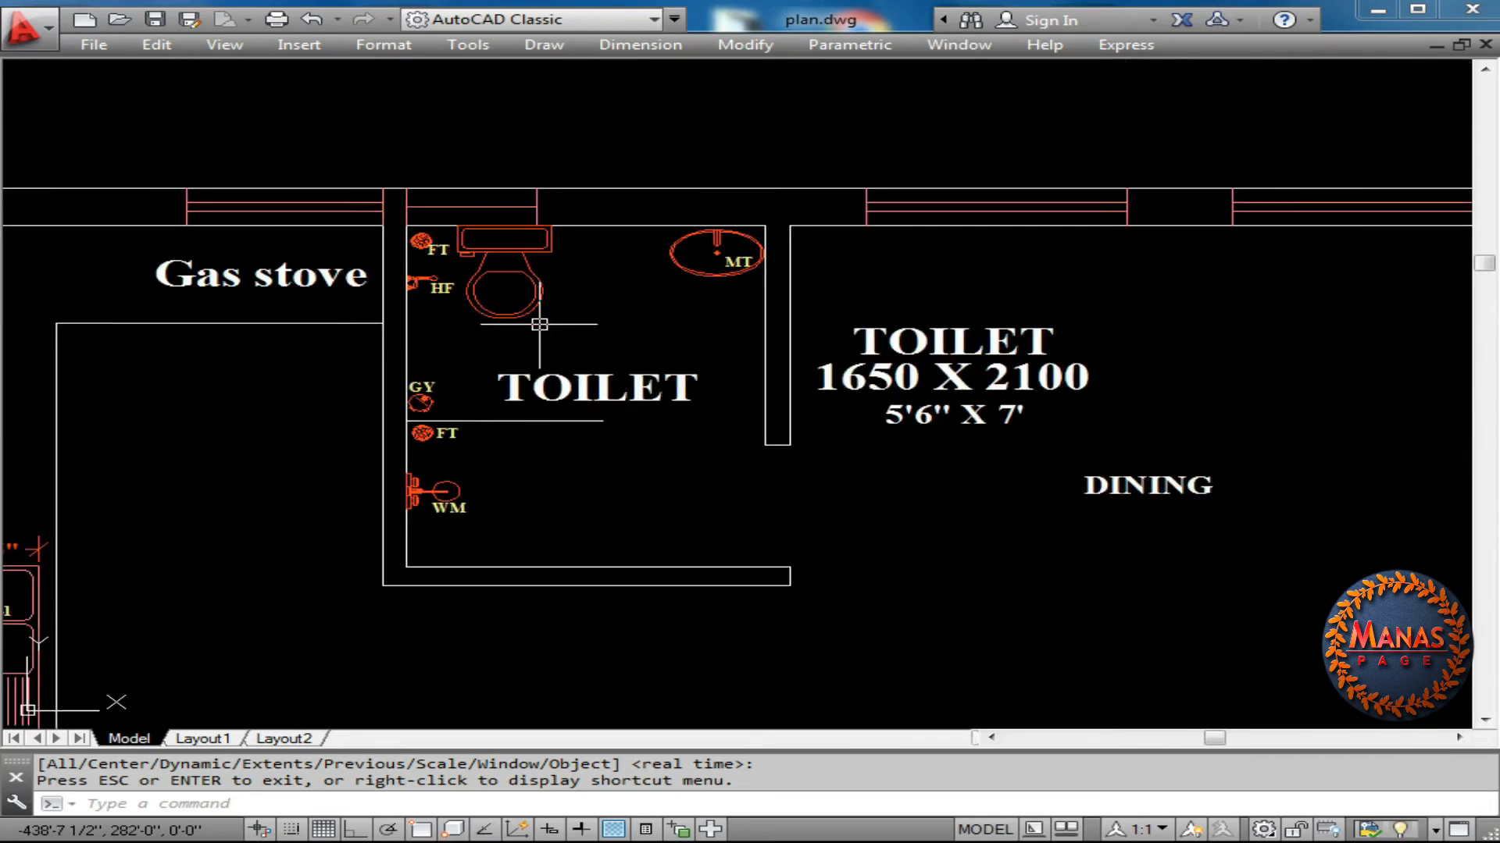
{"action": "scroll", "coordinate": [545, 332], "scroll_direction": "down", "scroll_amount": 6}
{"action": "scroll", "coordinate": [550, 344], "scroll_direction": "up", "scroll_amount": 8}
{"action": "scroll", "coordinate": [533, 307], "scroll_direction": "down", "scroll_amount": 4}
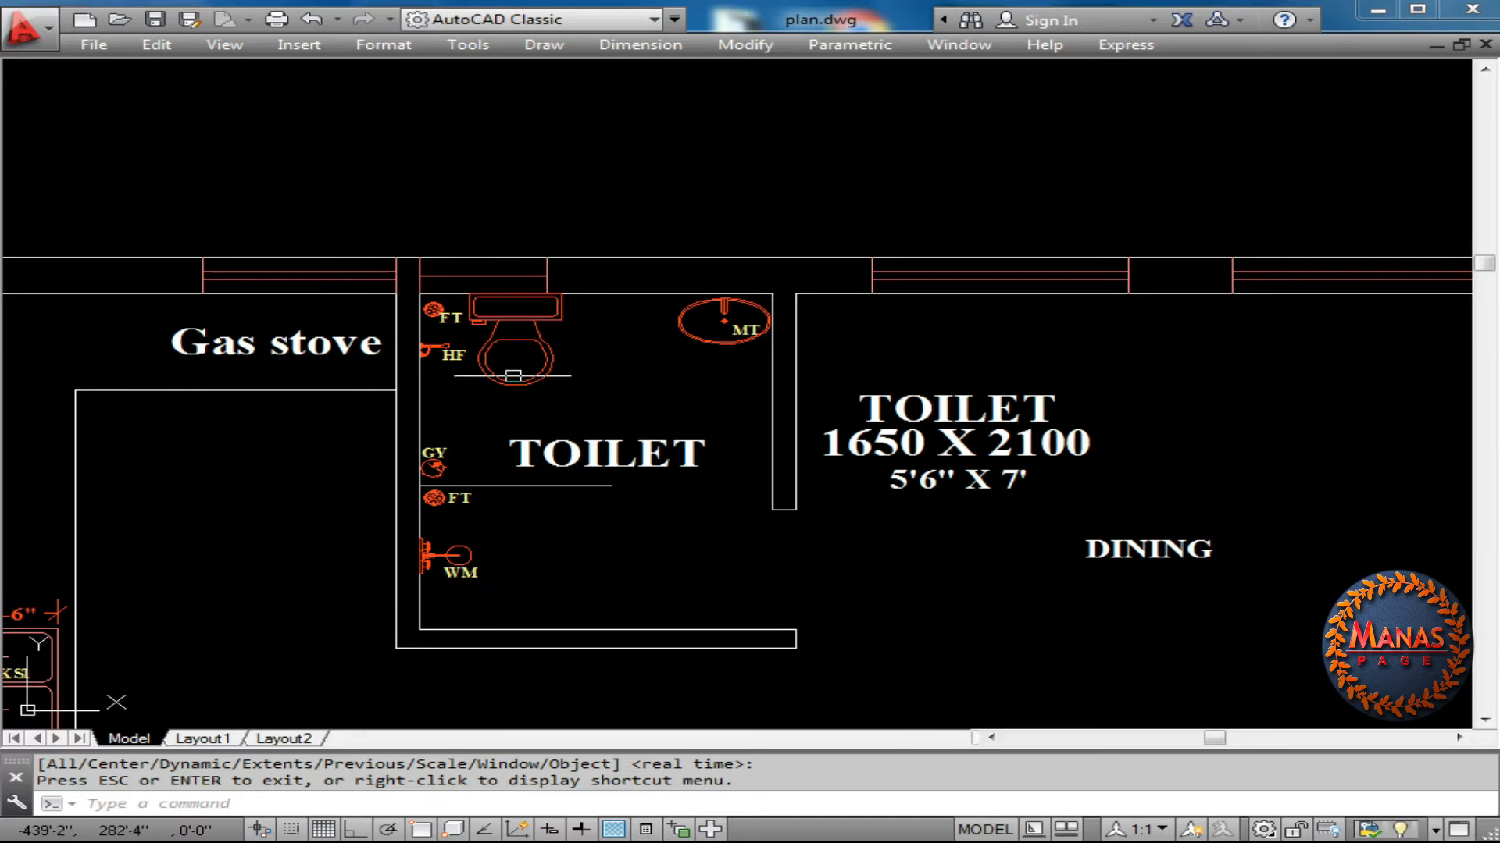
{"action": "key", "text": "Escape"}
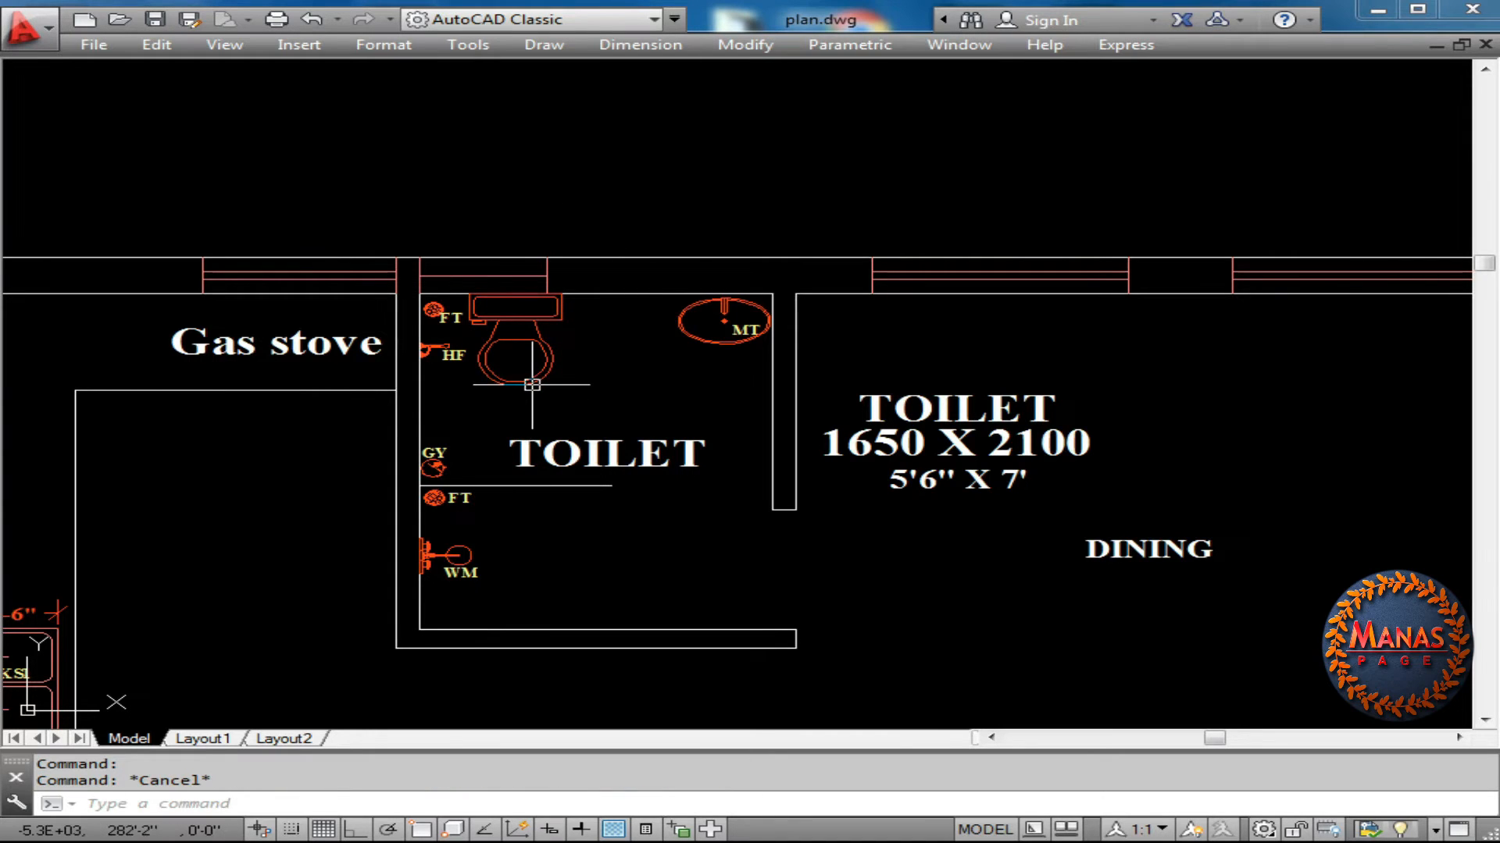
{"action": "left_click", "coordinate": [642, 322]}
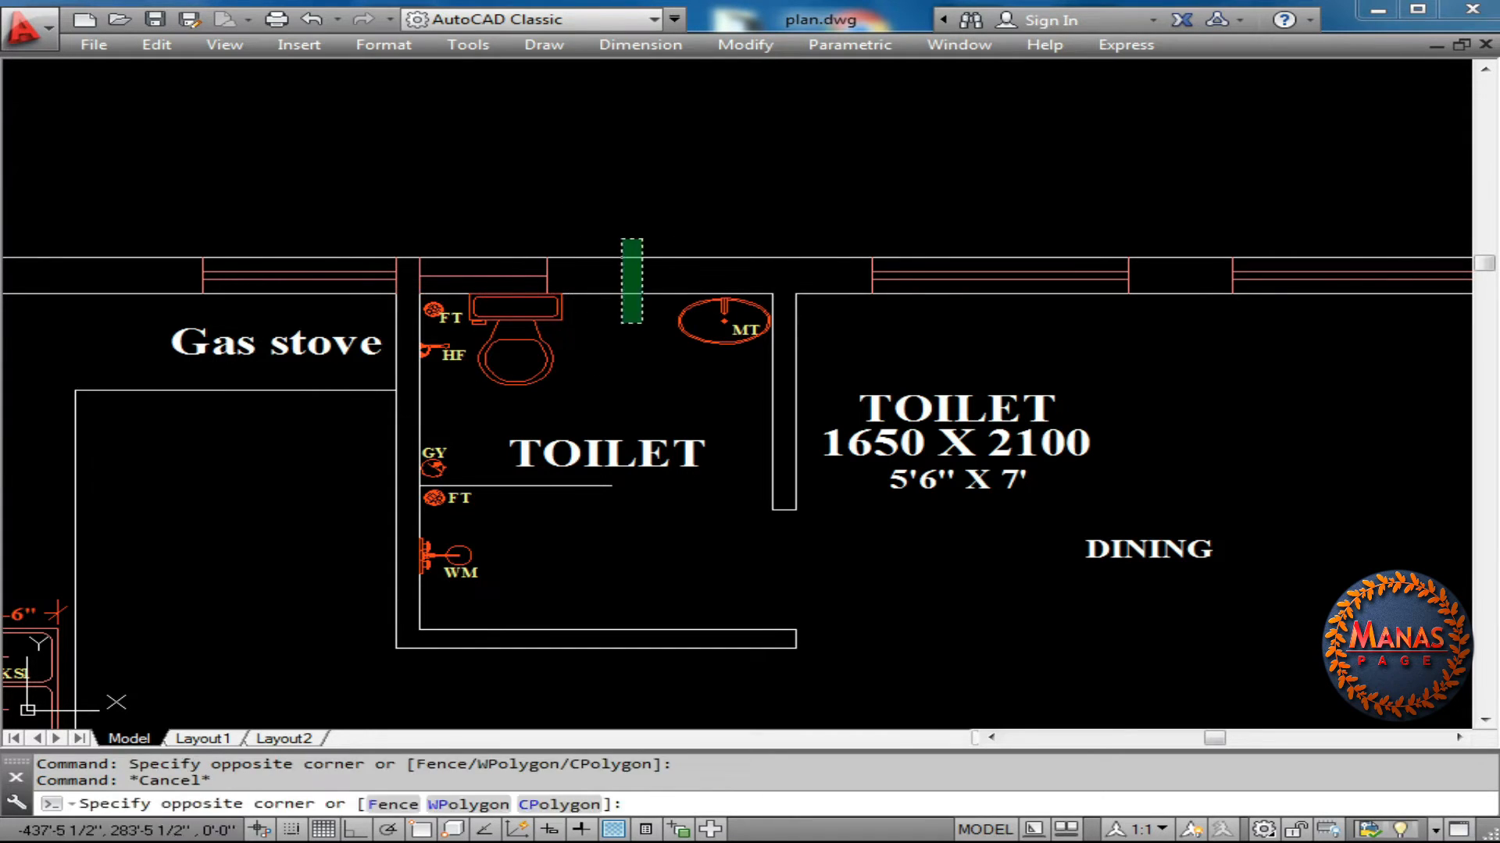
{"action": "left_click", "coordinate": [623, 241]}
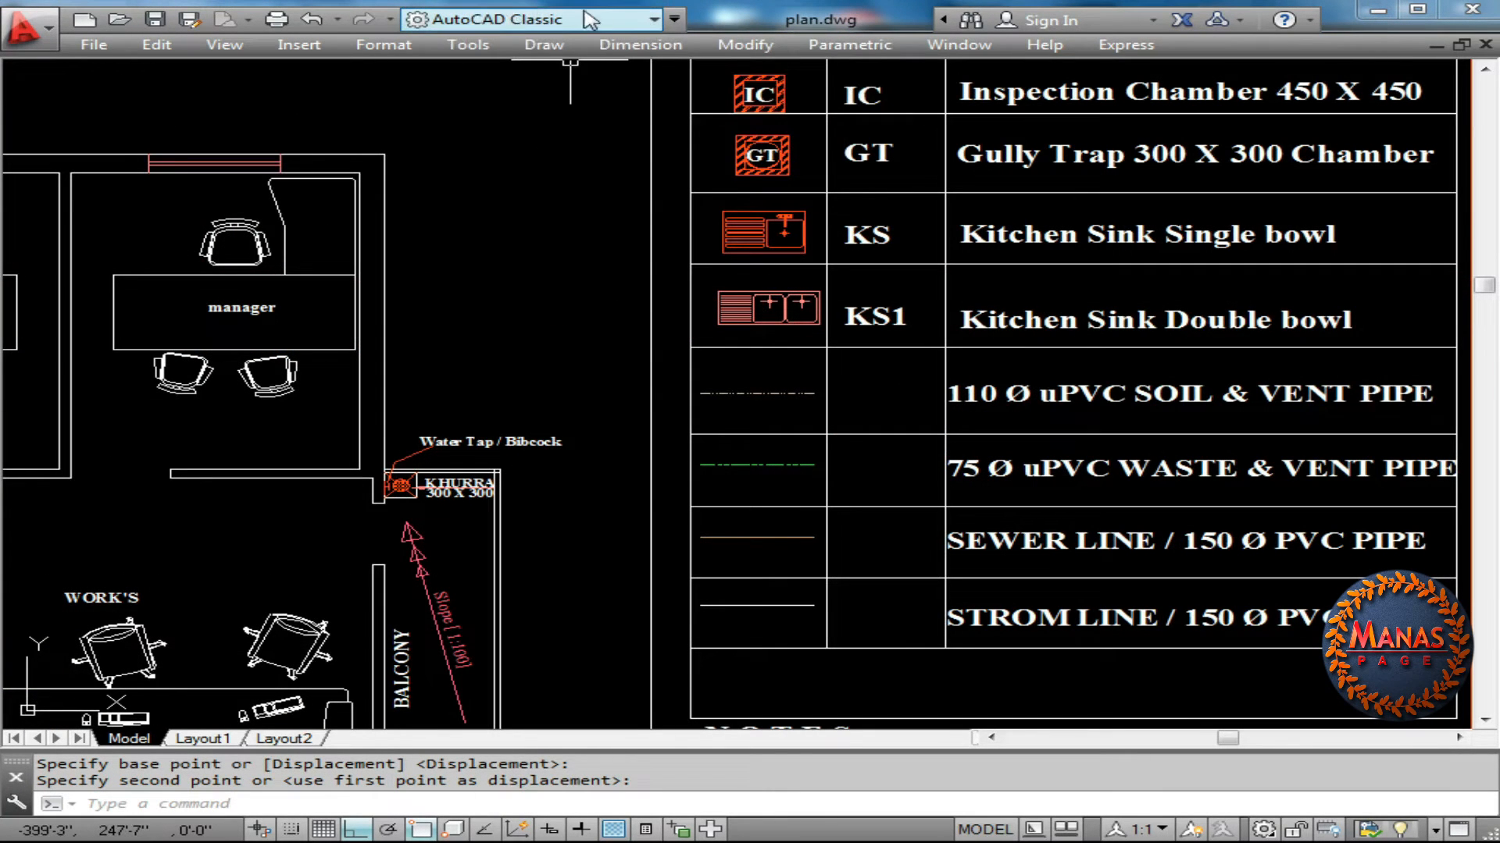
Turn Clean Screen off to show the layer and properties toolbars, and select the legend's 110 Ø uPVC soil and vent pipe line
{"action": "key", "text": "ctrl+0"}
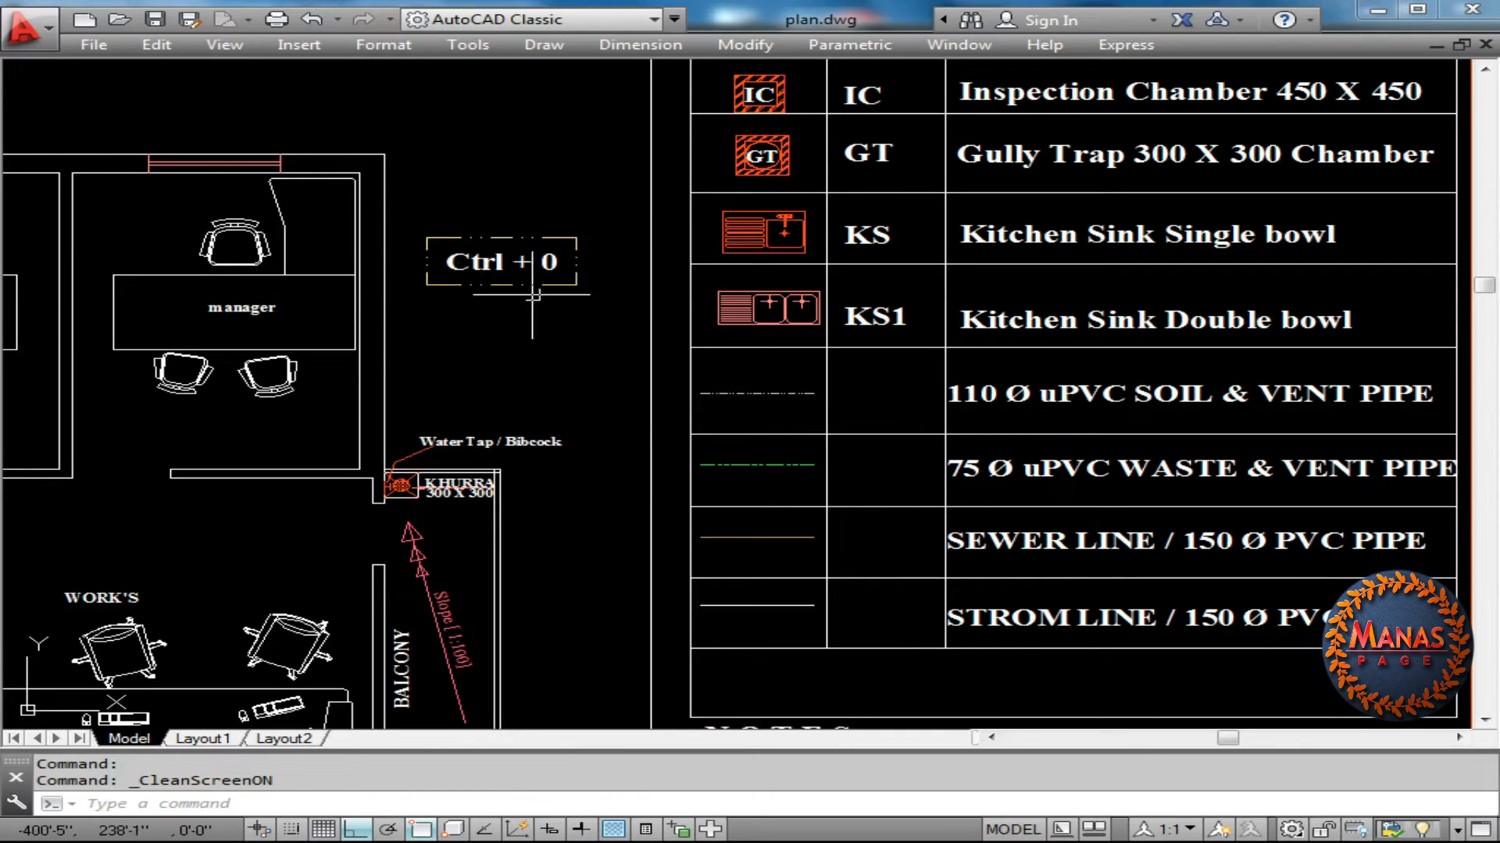
{"action": "key", "text": "ctrl+0"}
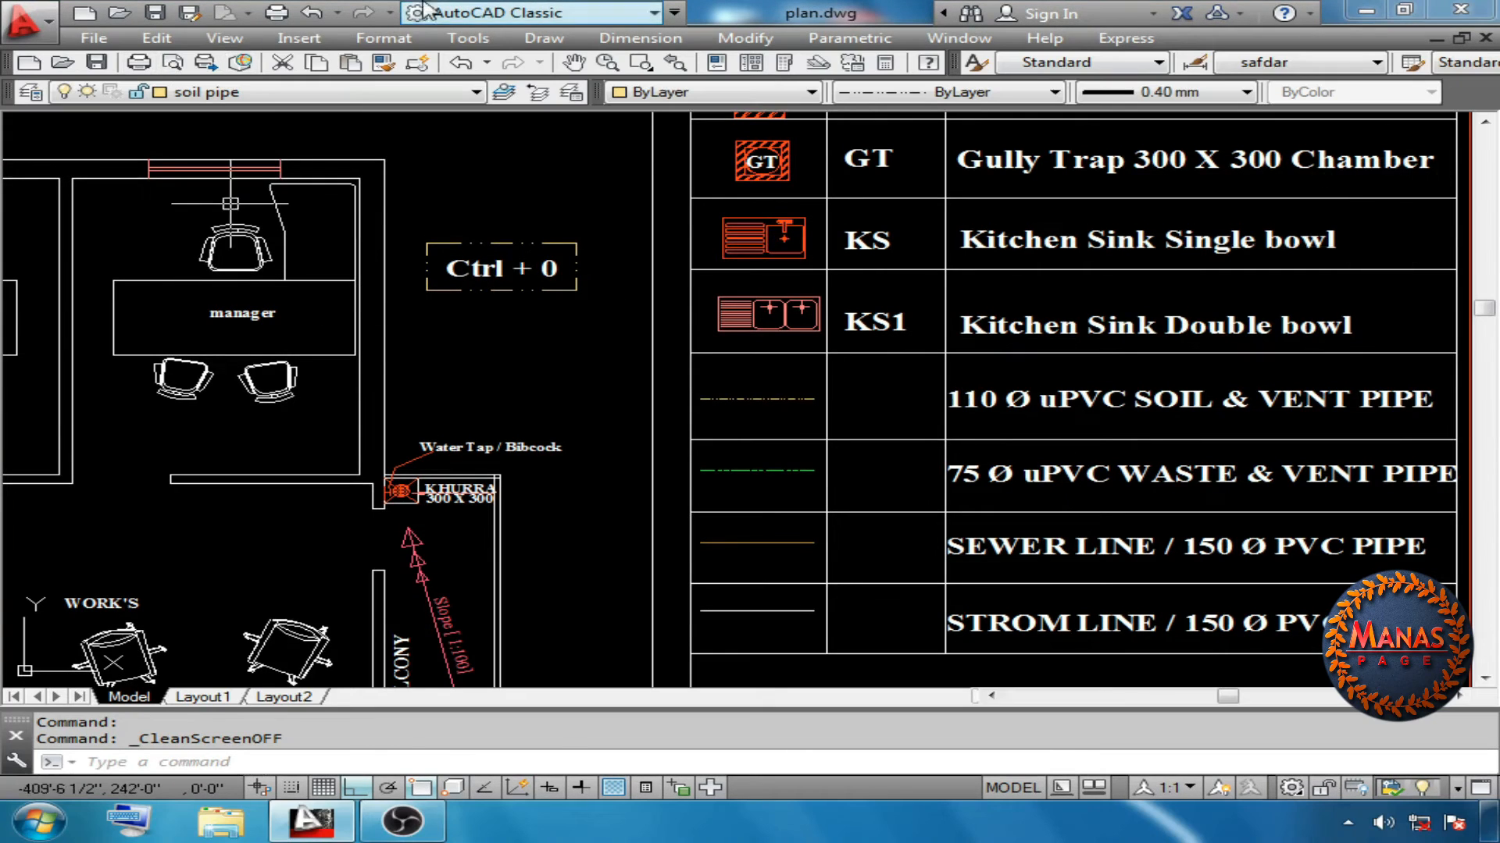
{"action": "key", "text": "Escape"}
{"action": "left_click", "coordinate": [835, 446]}
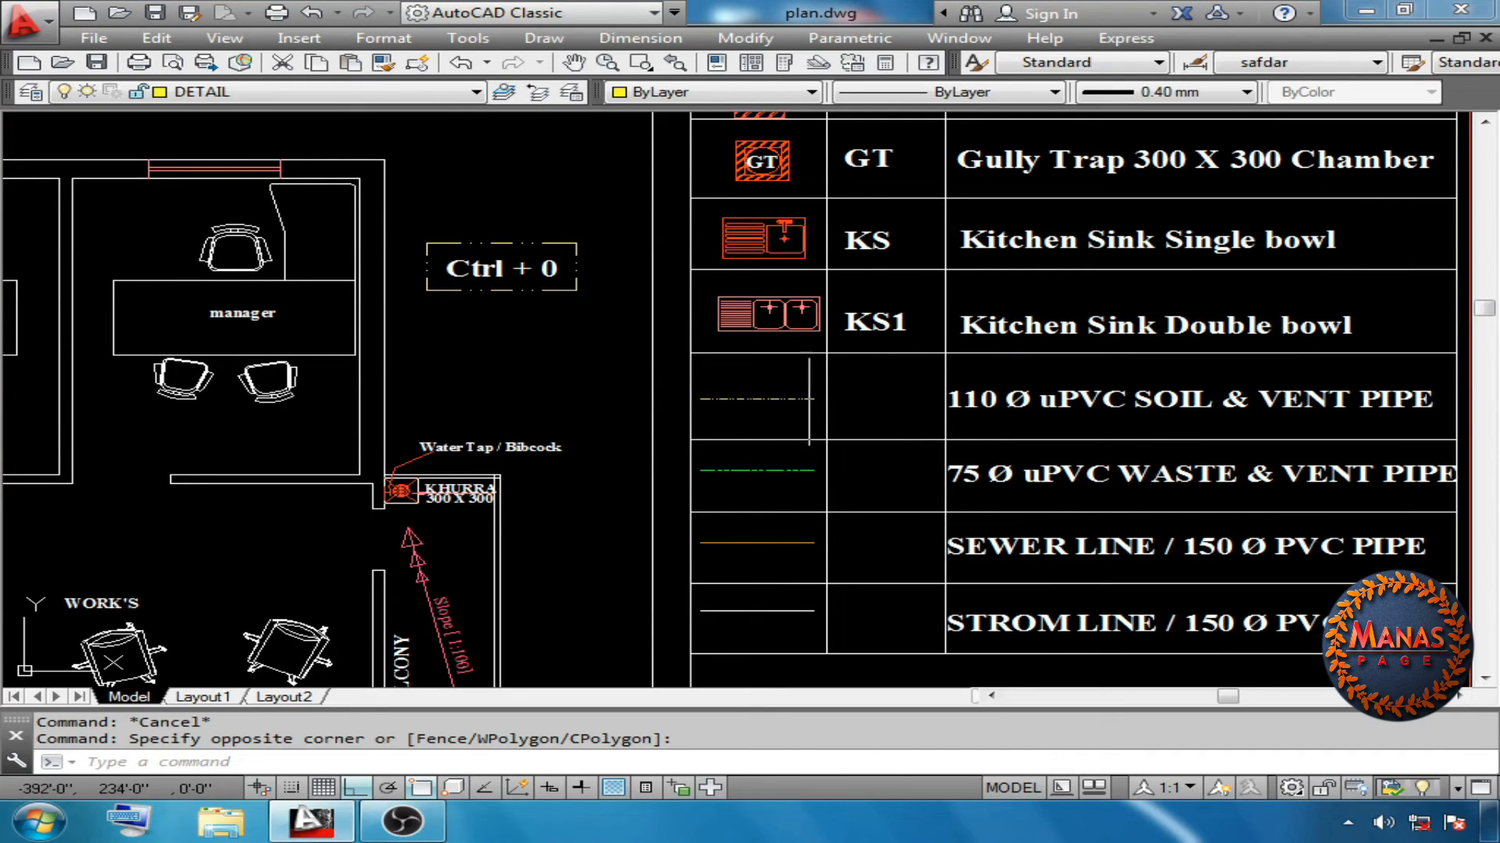
{"action": "left_click", "coordinate": [772, 399]}
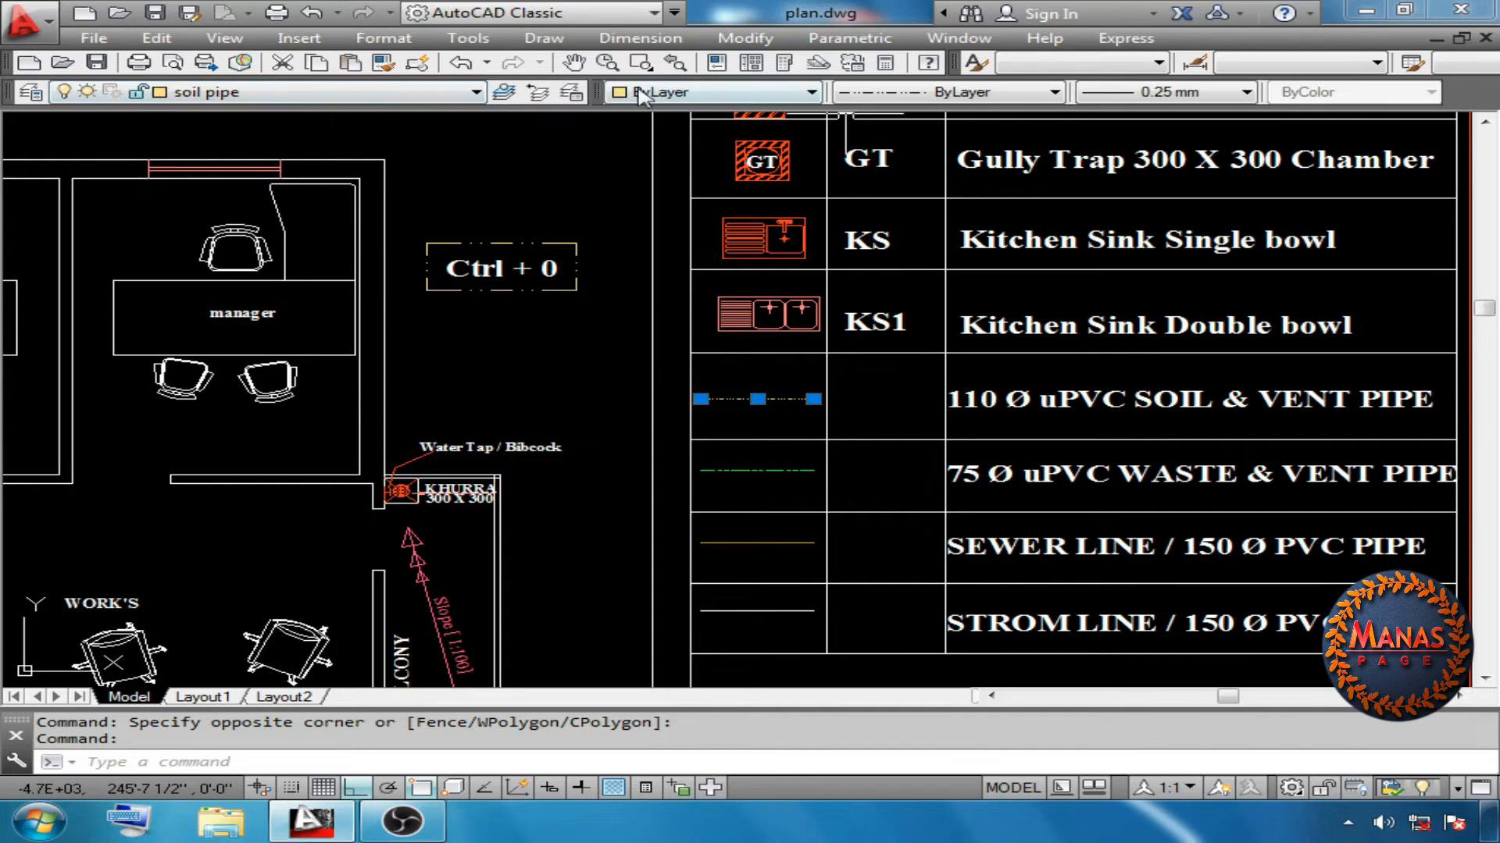
{"action": "left_click_drag", "start_coordinate": [600, 91], "coordinate": [580, 200]}
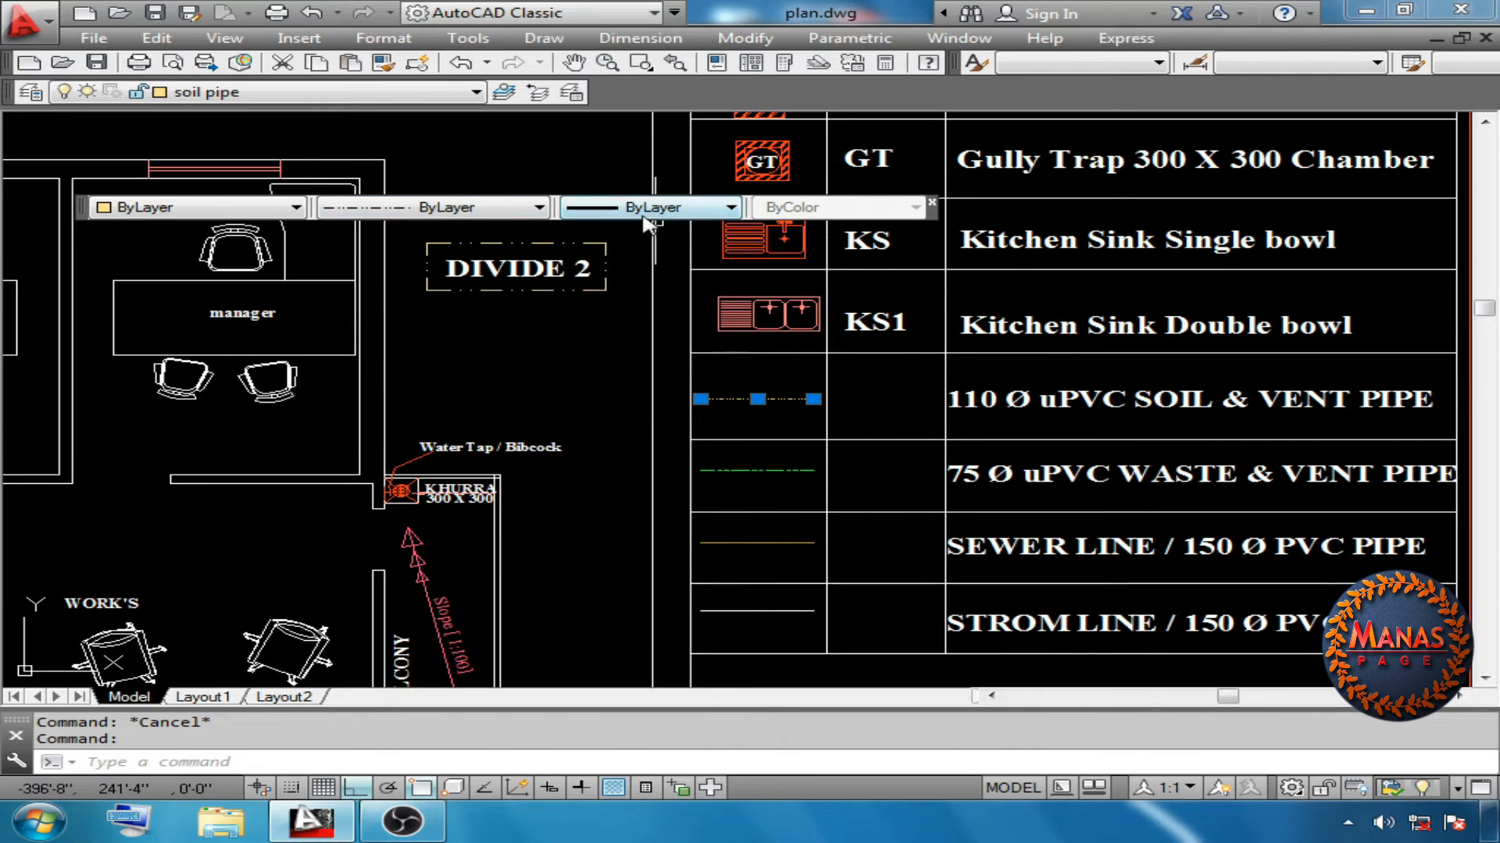
{"action": "double_click", "coordinate": [82, 207]}
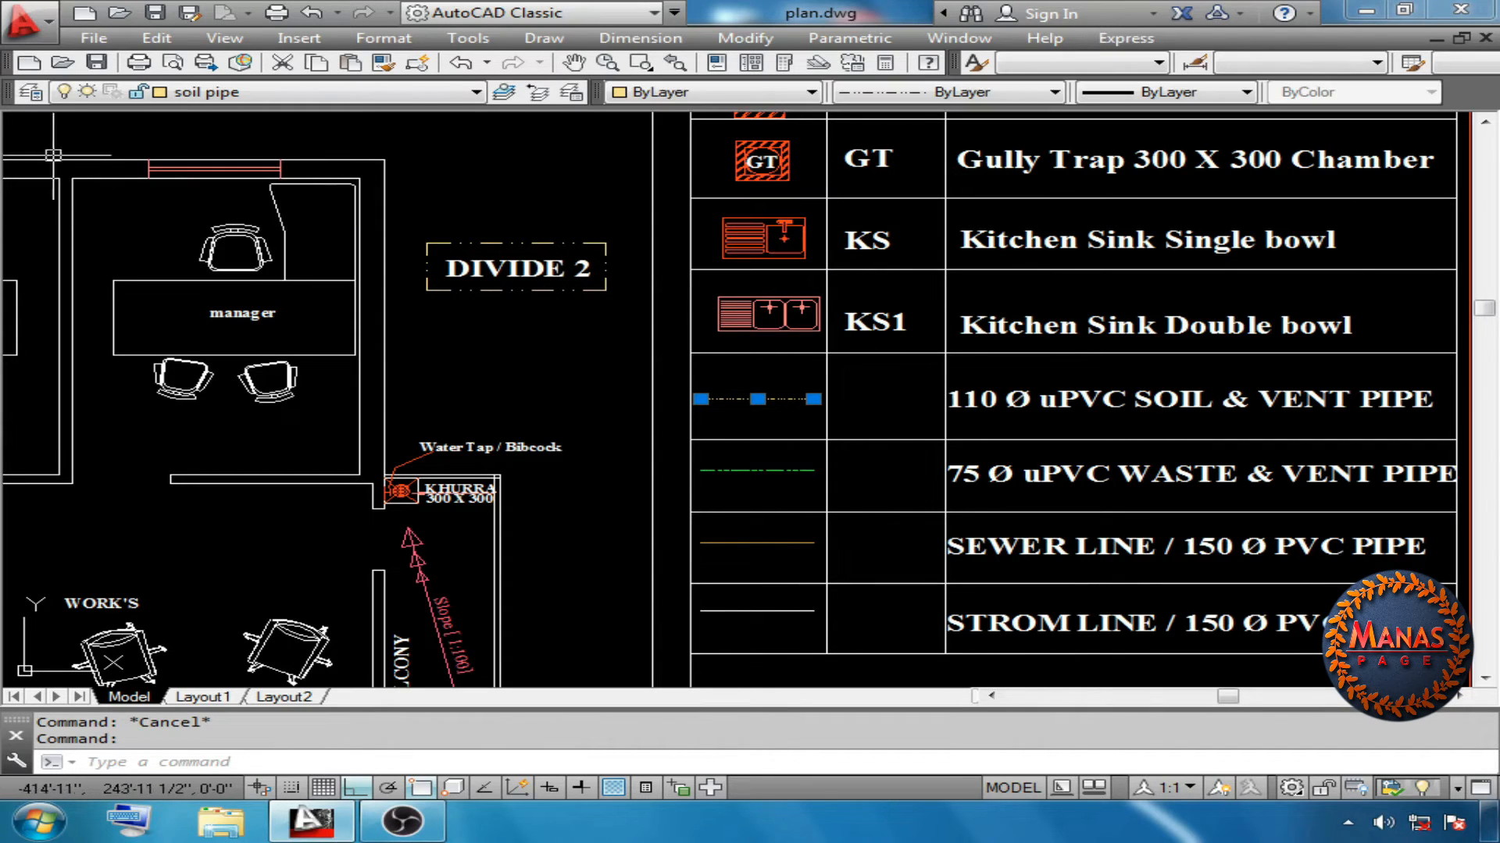
Try to add a new layer in the Layer Properties Manager
{"action": "left_click", "coordinate": [30, 92]}
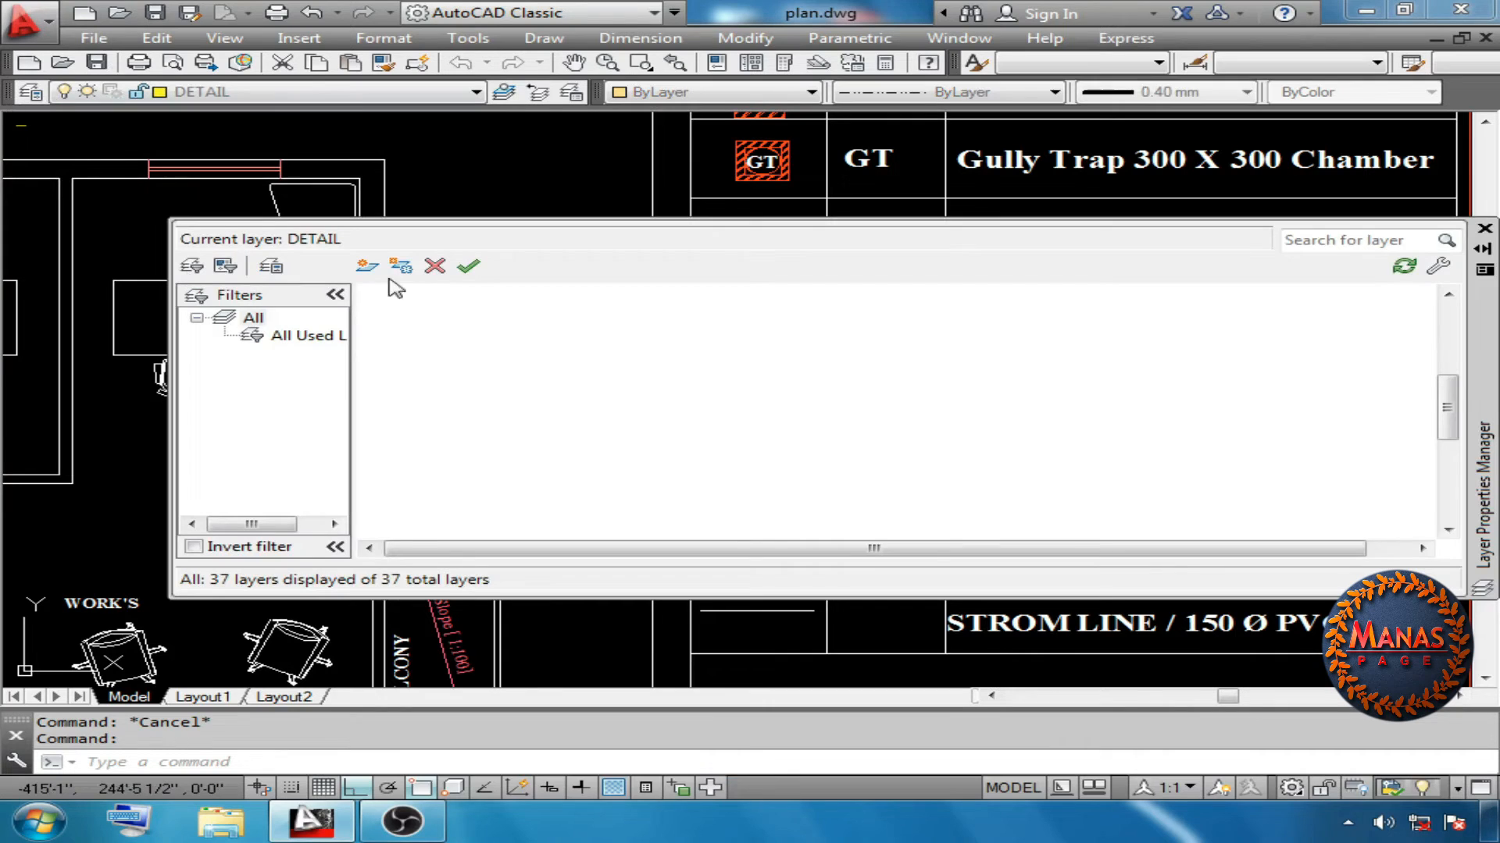
{"action": "left_click", "coordinate": [365, 267]}
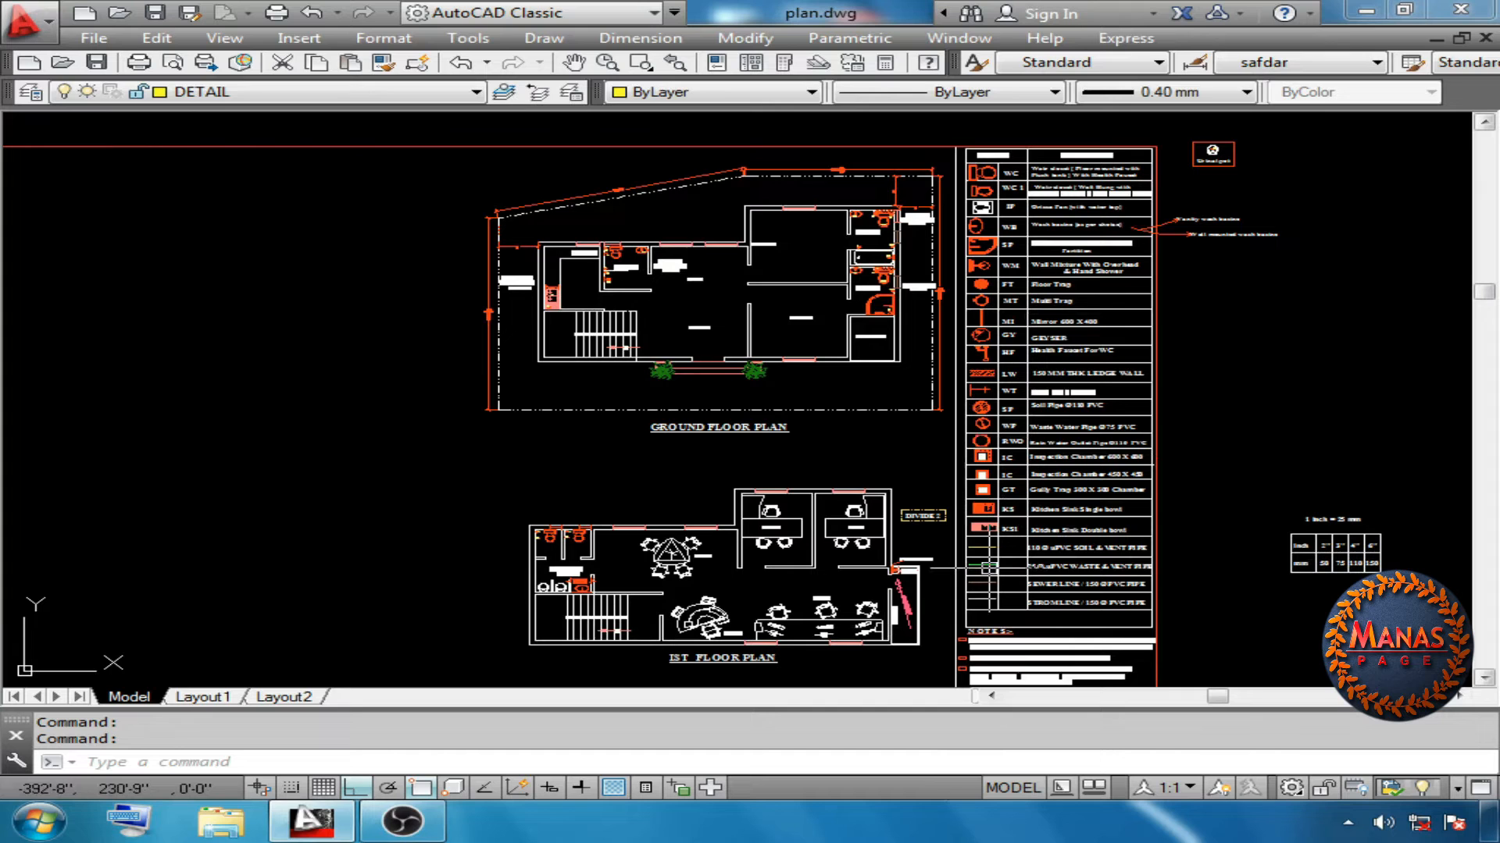
{"action": "left_click", "coordinate": [988, 569]}
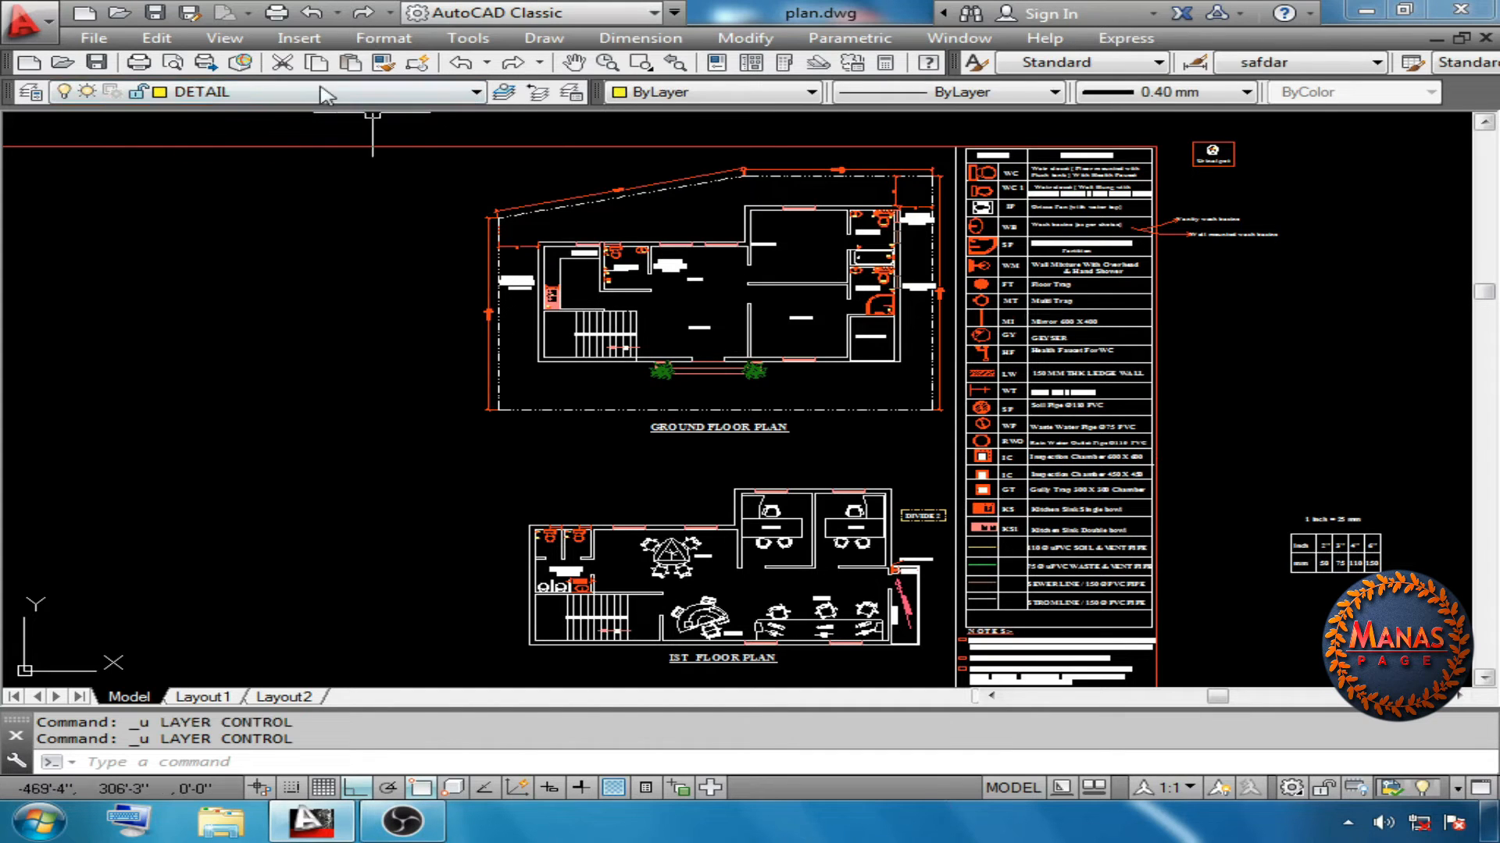
Make soil pipe the current layer and set the current lineweight to ByLayer
{"action": "left_click", "coordinate": [325, 95]}
{"action": "left_click", "coordinate": [282, 429]}
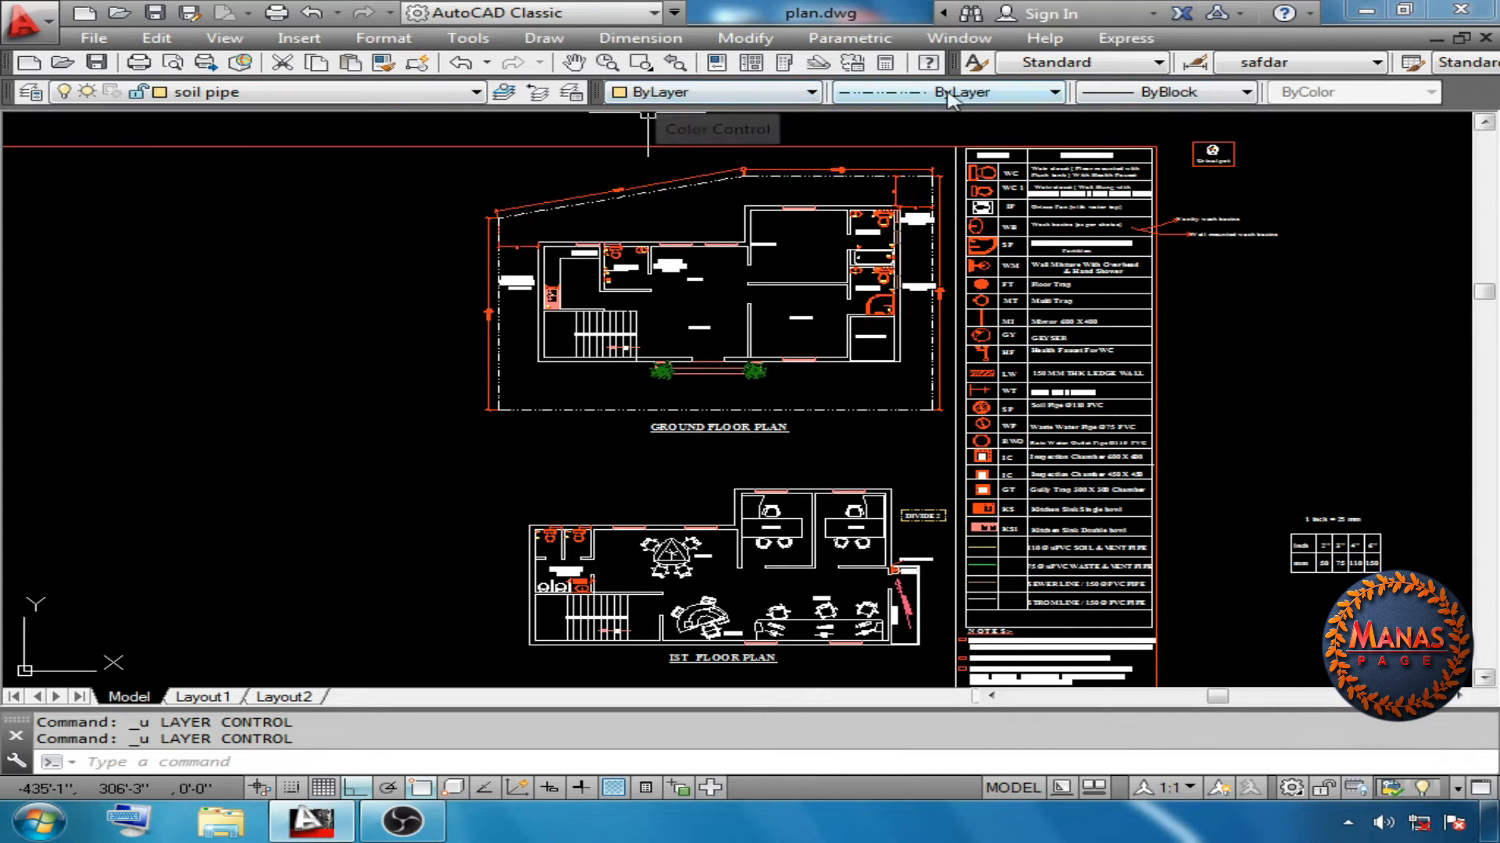
{"action": "left_click", "coordinate": [1163, 92]}
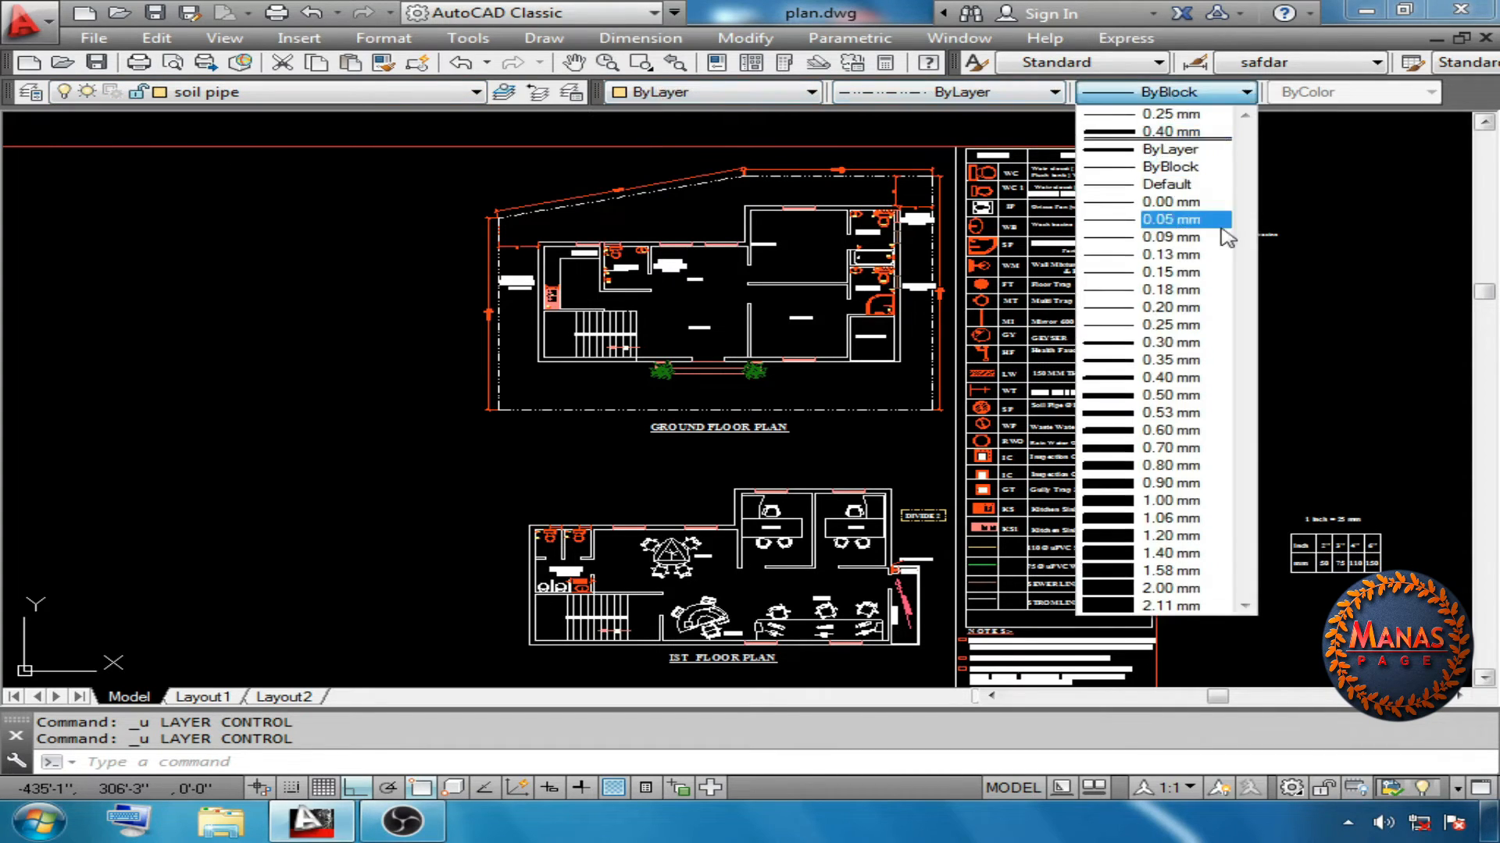
{"action": "left_click", "coordinate": [1181, 152]}
Draw a vertical soil pipe line about 2'-2" long from the WC of the toilet beside the kitchen out through the outer wall
{"action": "scroll", "coordinate": [607, 337], "scroll_direction": "up", "scroll_amount": 10}
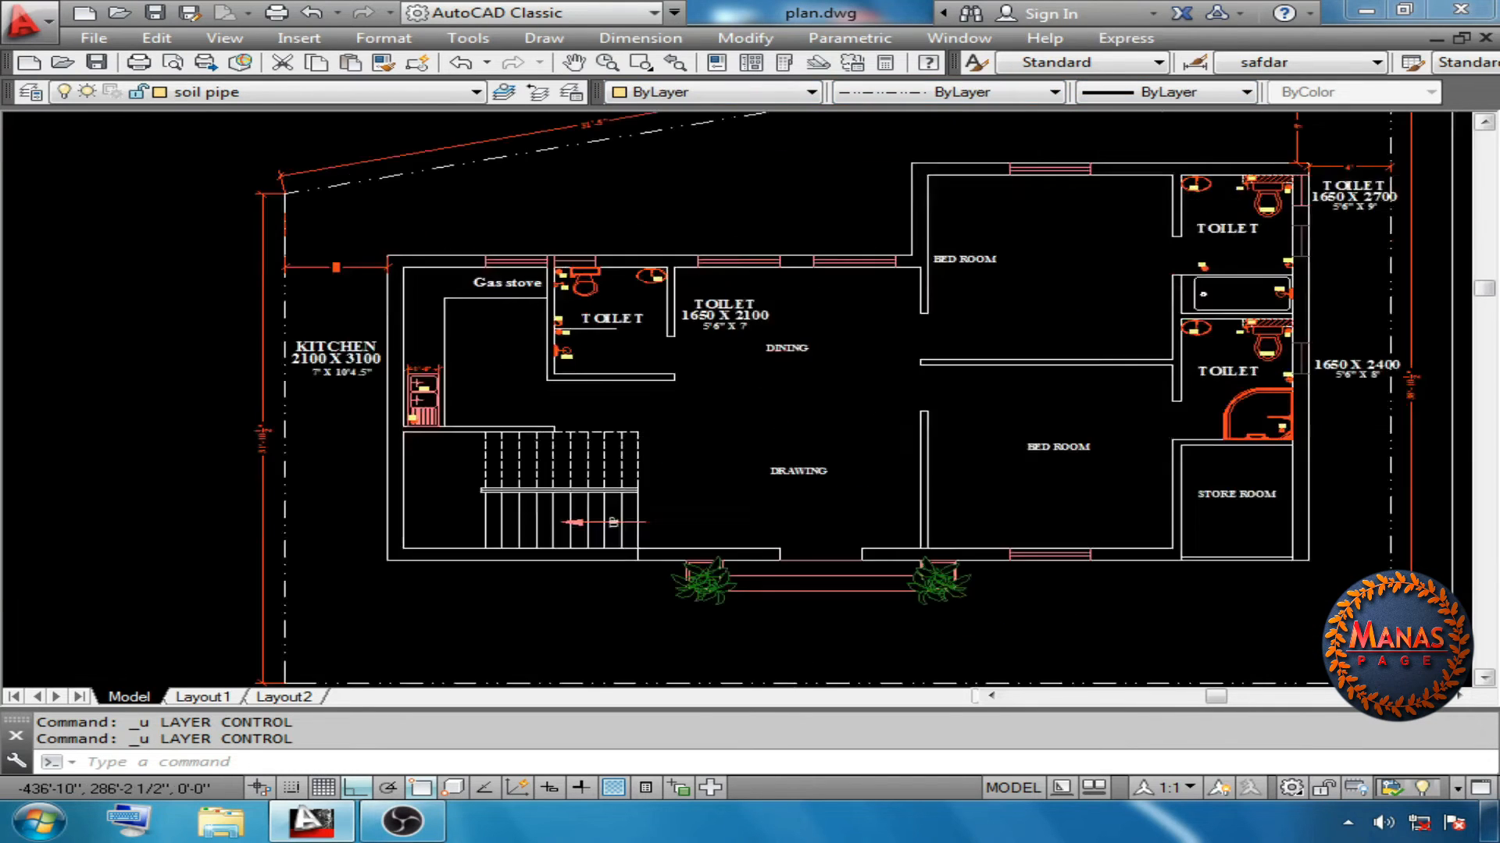
{"action": "type", "text": "L"}
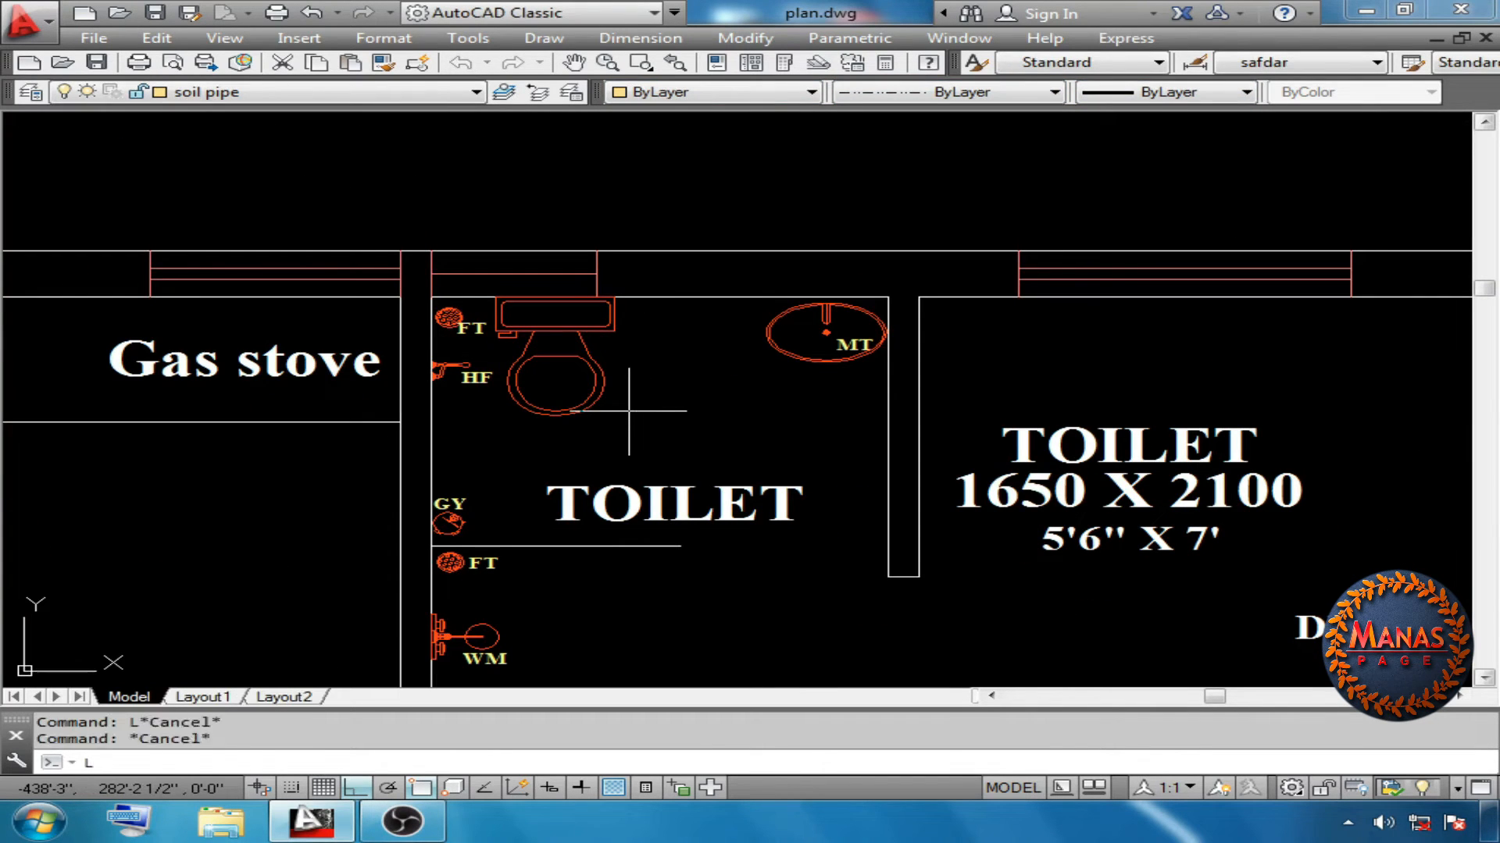
{"action": "key", "text": "Return"}
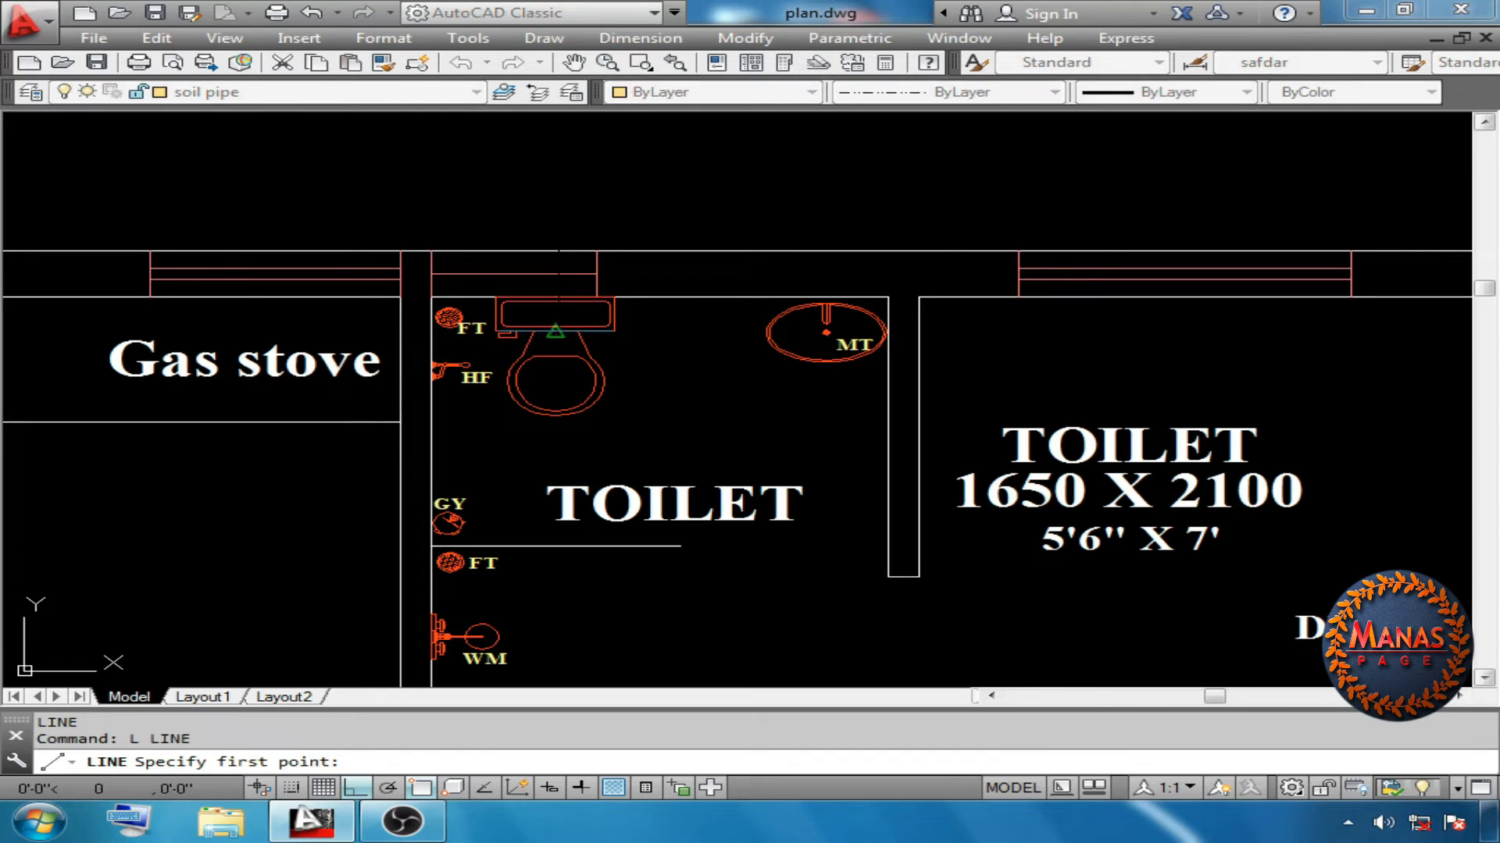
{"action": "left_click", "coordinate": [555, 331]}
{"action": "left_click", "coordinate": [555, 211]}
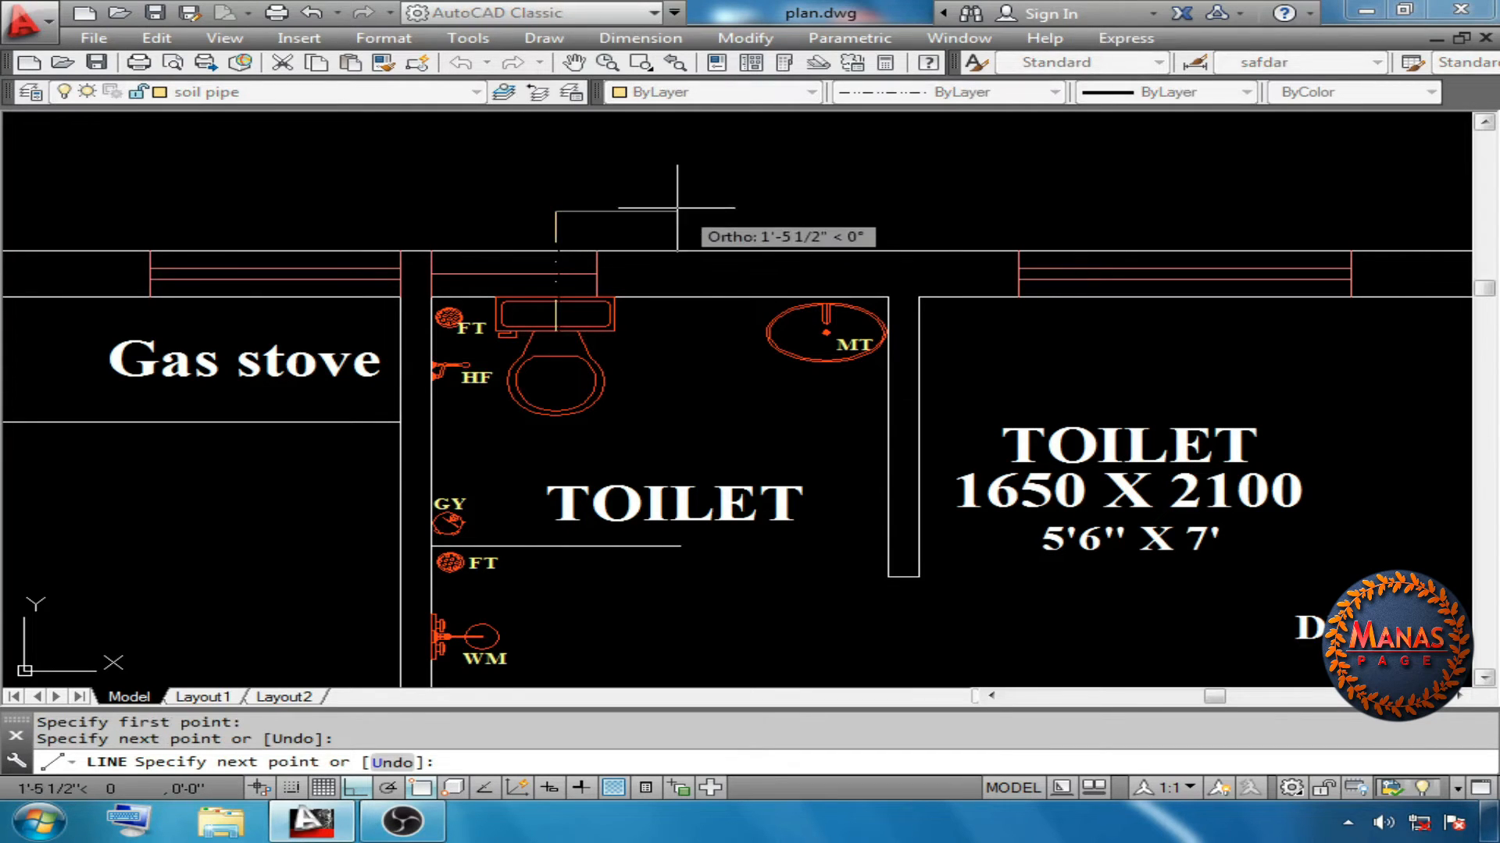
{"action": "key", "text": "Return"}
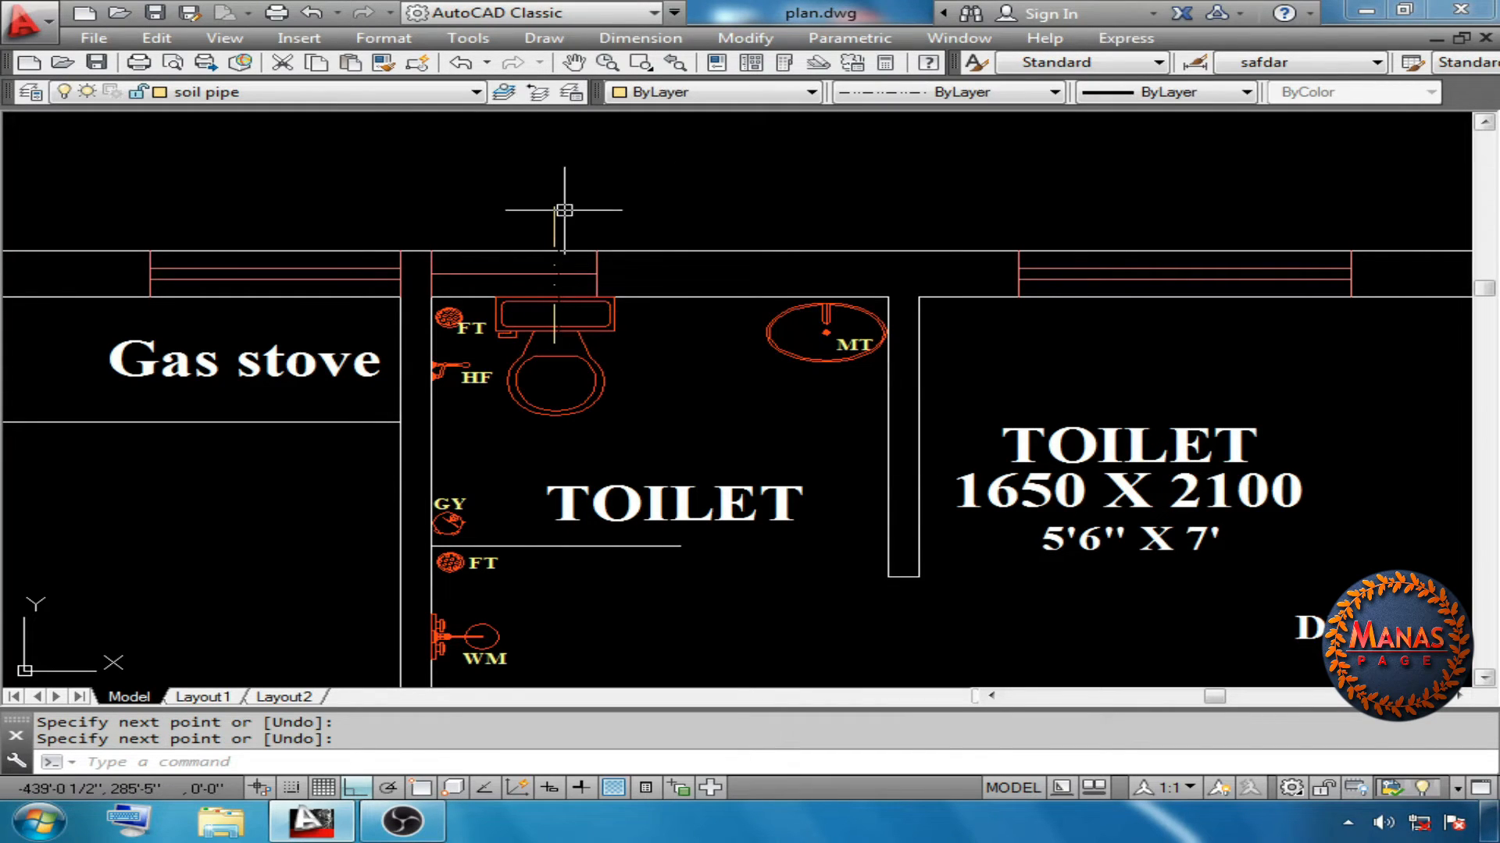
{"action": "key", "text": "Escape"}
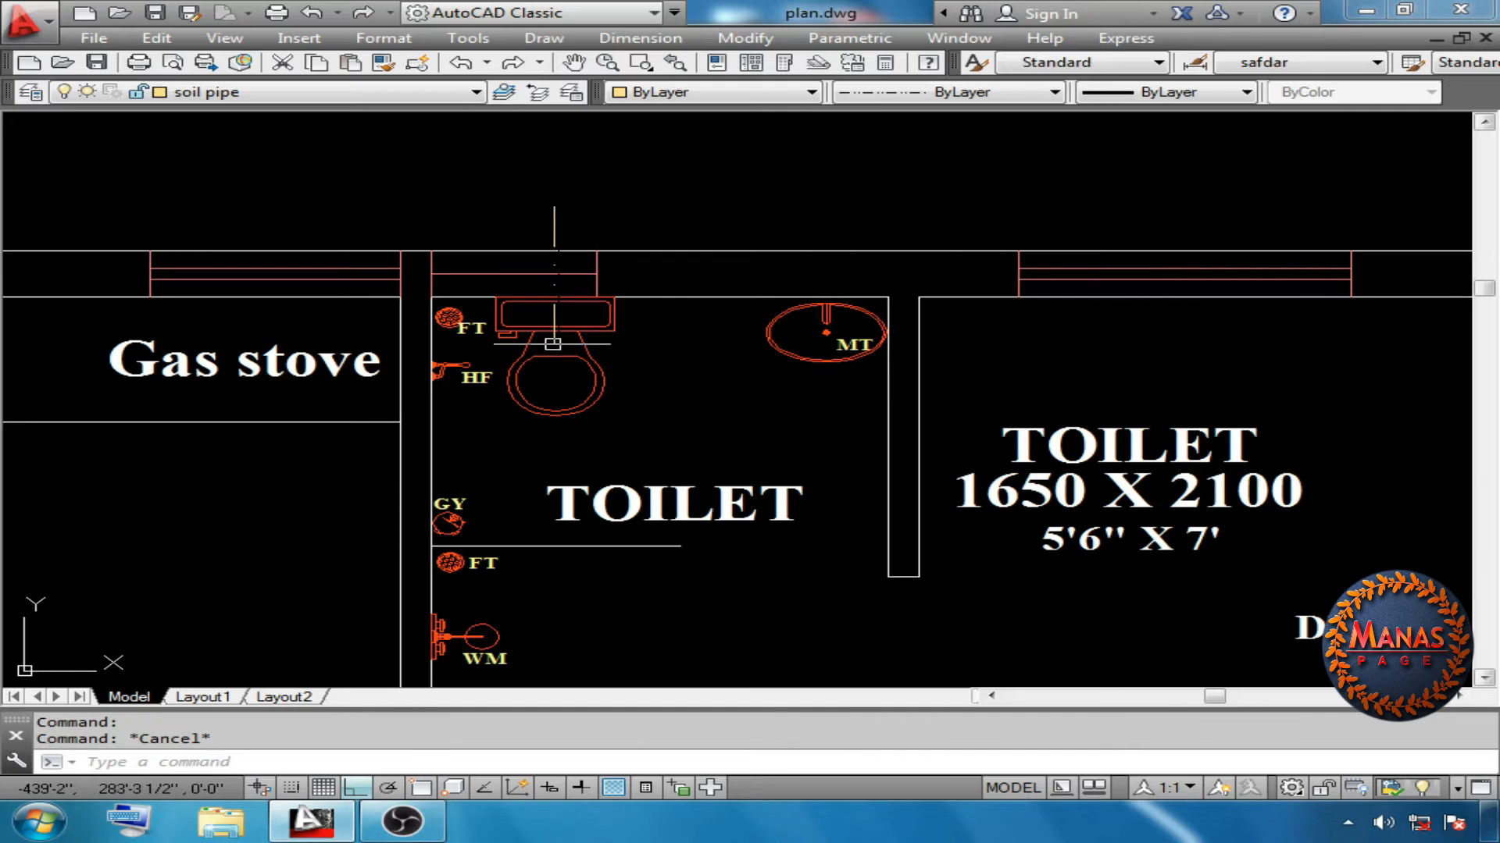
Set the linetype scale of the soil pipe line running out from the WC to 25
{"action": "left_click", "coordinate": [551, 223]}
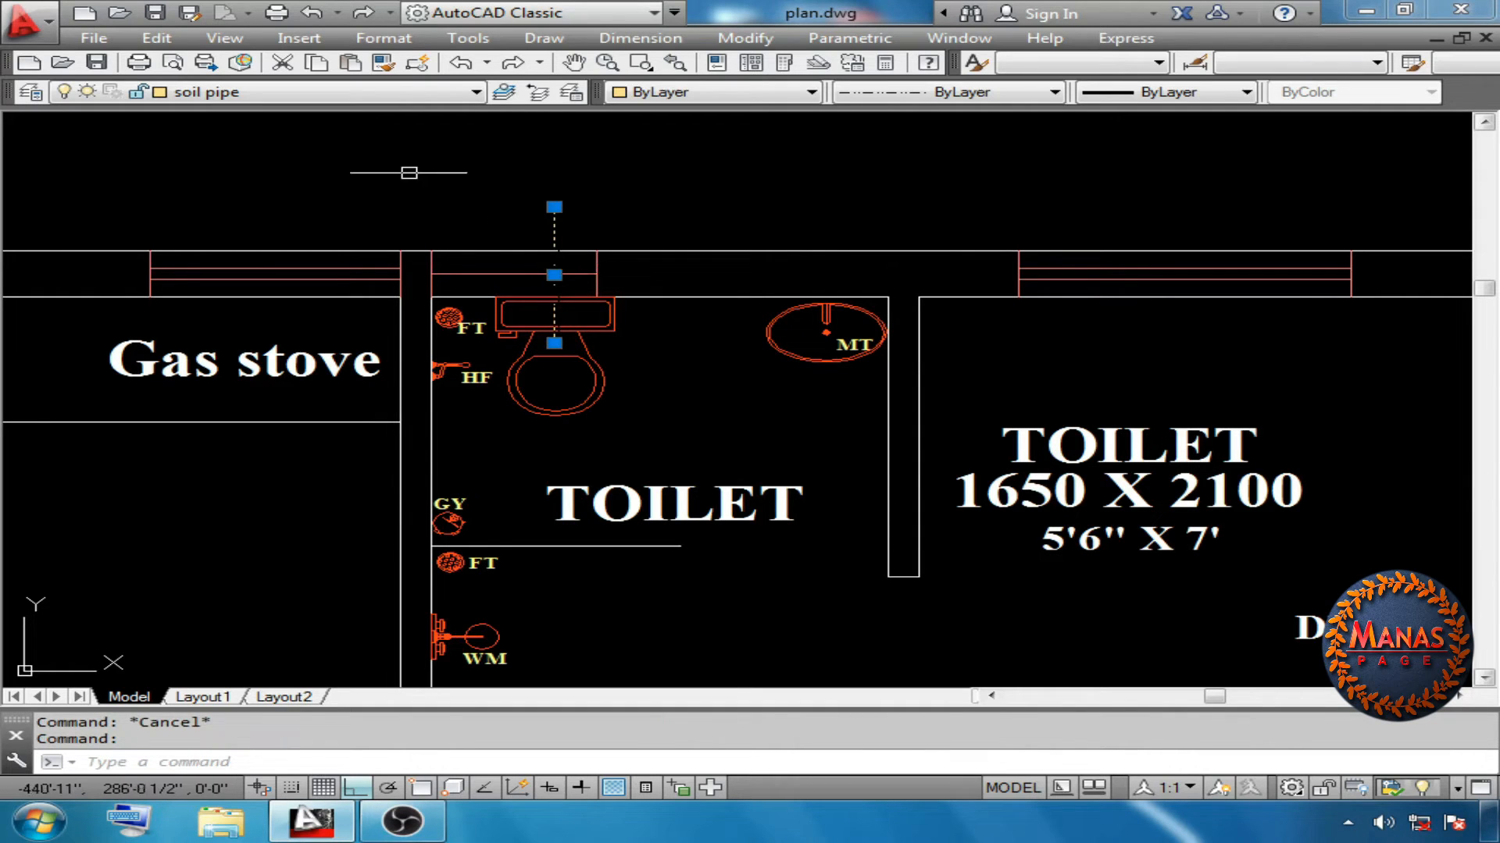
{"action": "right_click", "coordinate": [673, 151]}
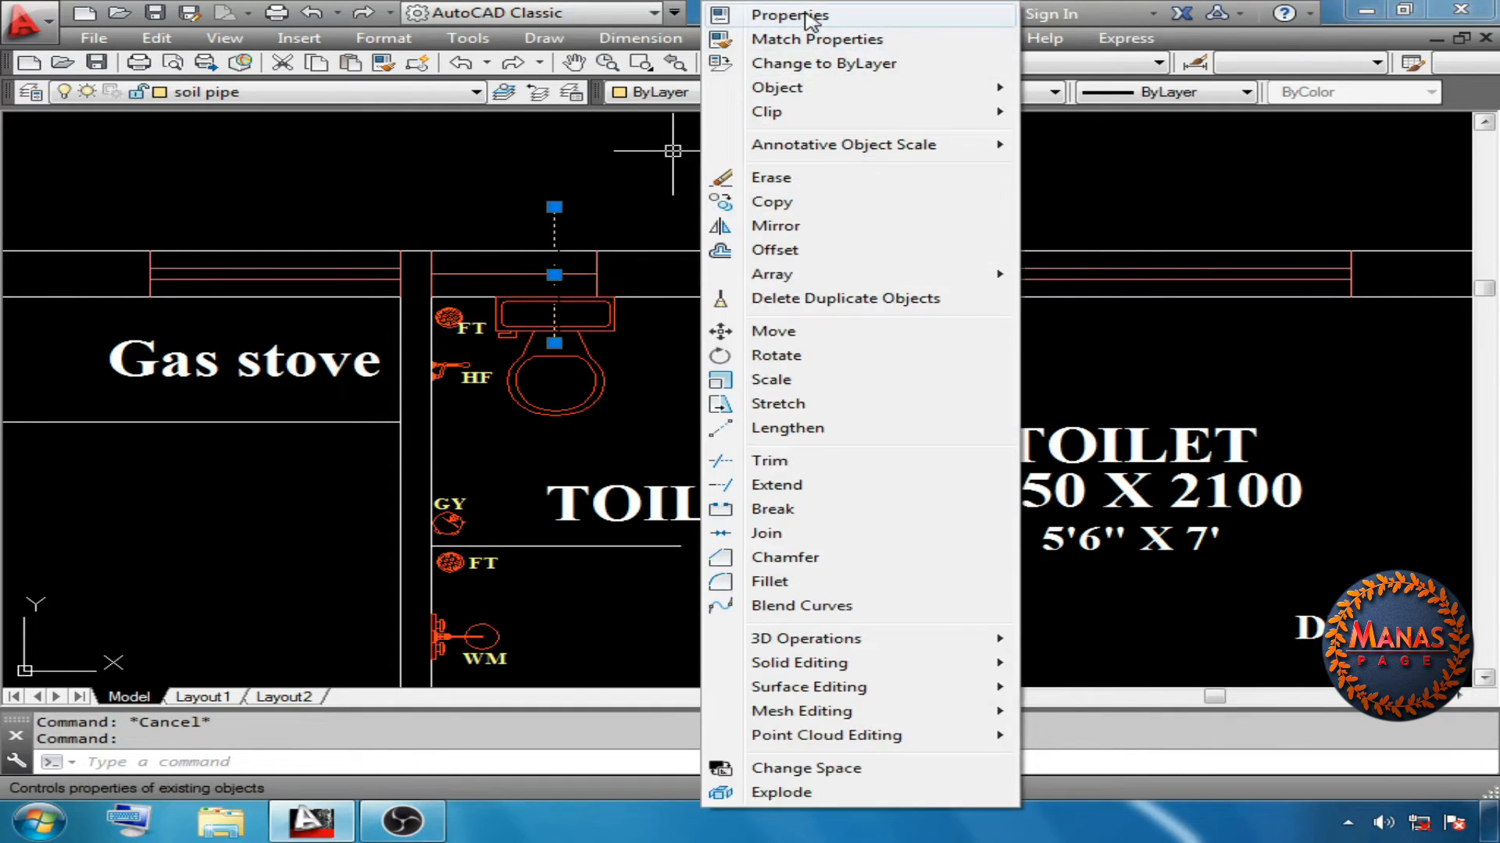
{"action": "left_click", "coordinate": [790, 15]}
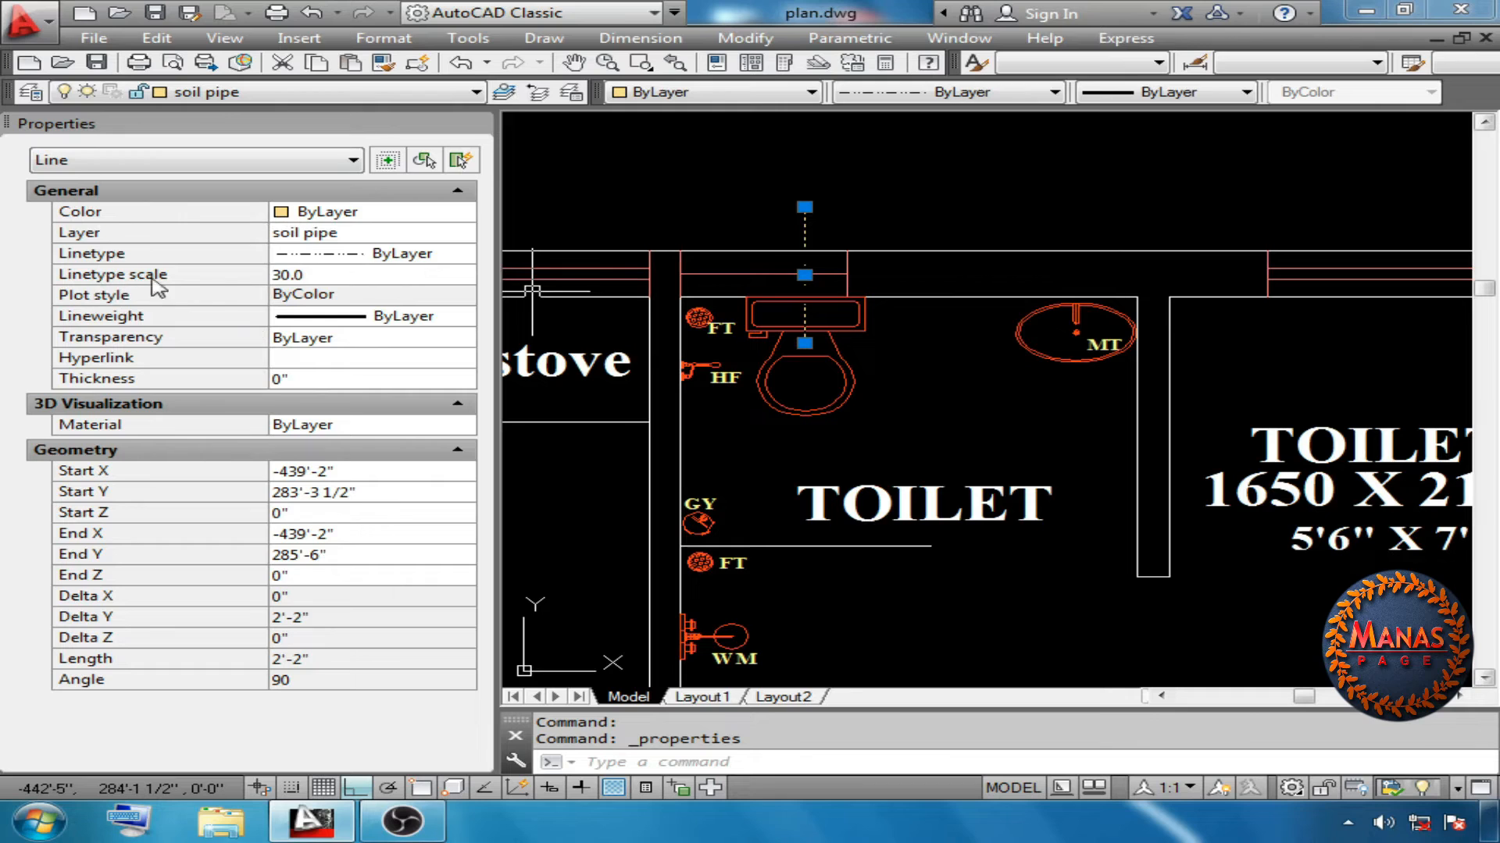
{"action": "left_click", "coordinate": [311, 278]}
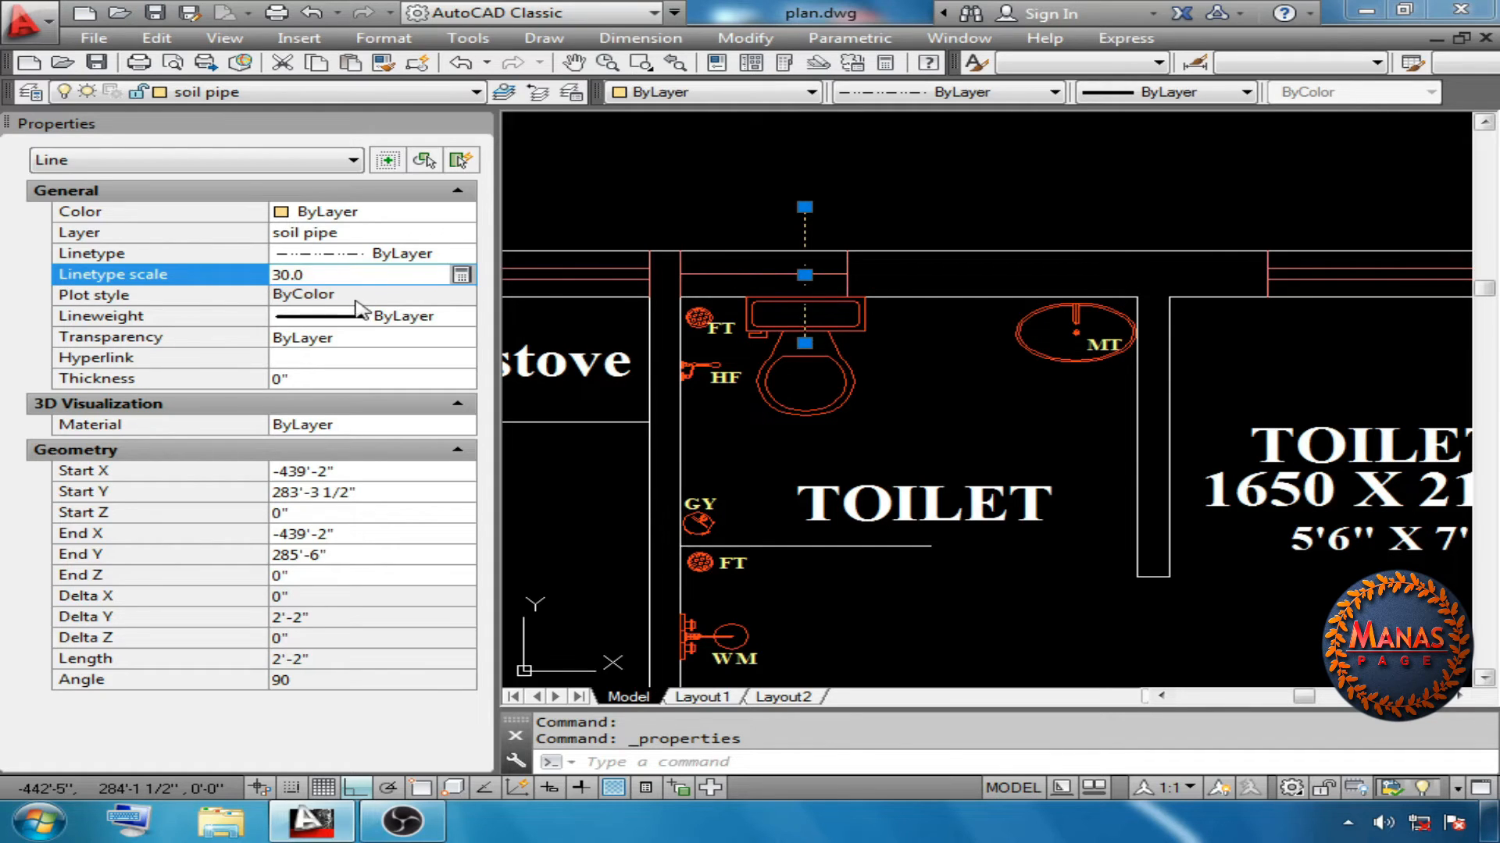
{"action": "type", "text": "25"}
{"action": "key", "text": "Return"}
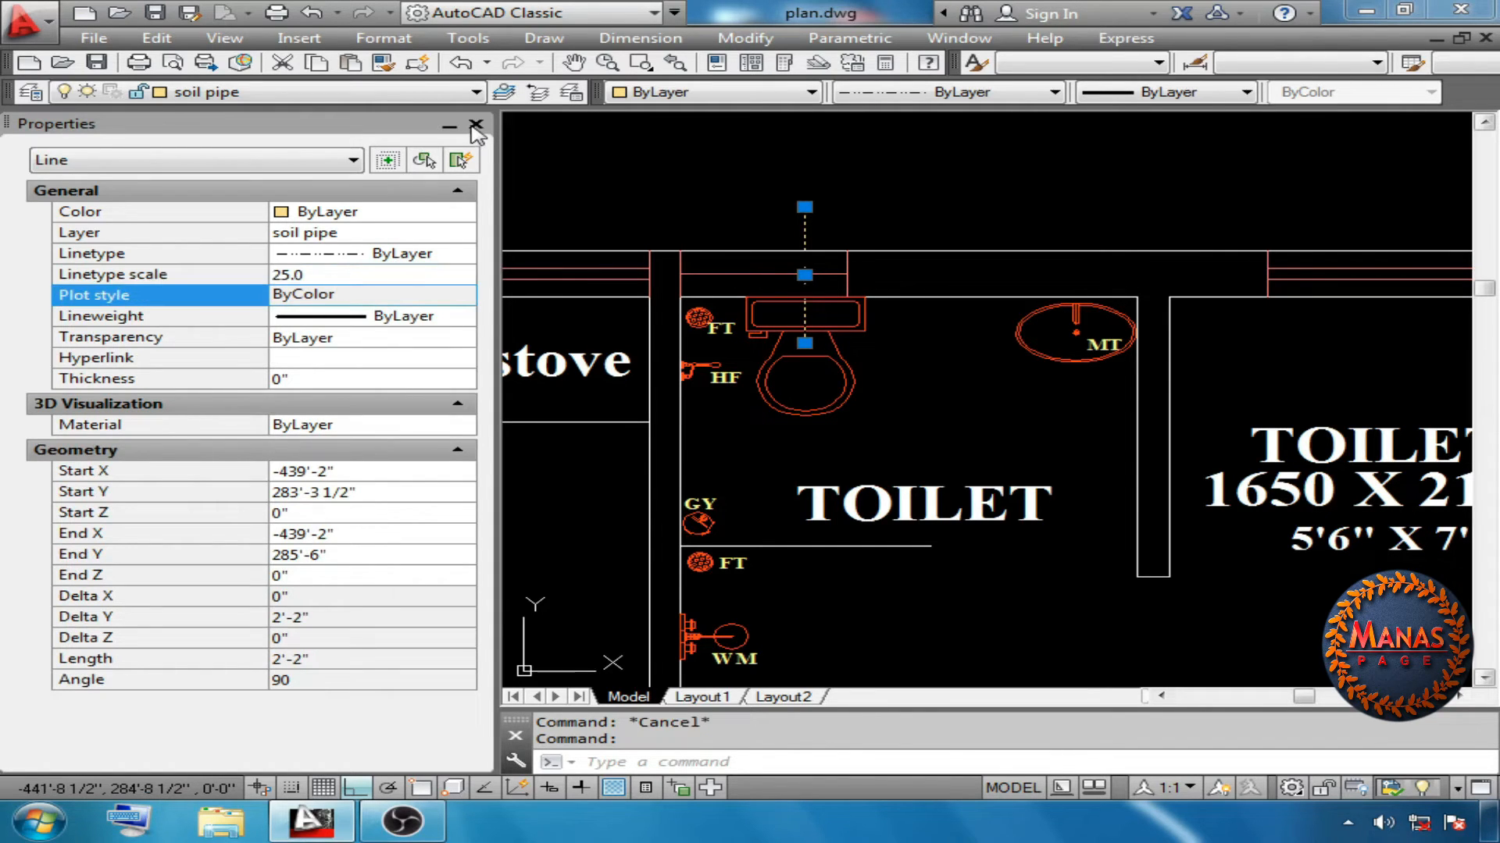
{"action": "left_click", "coordinate": [476, 125]}
{"action": "key", "text": "Escape"}
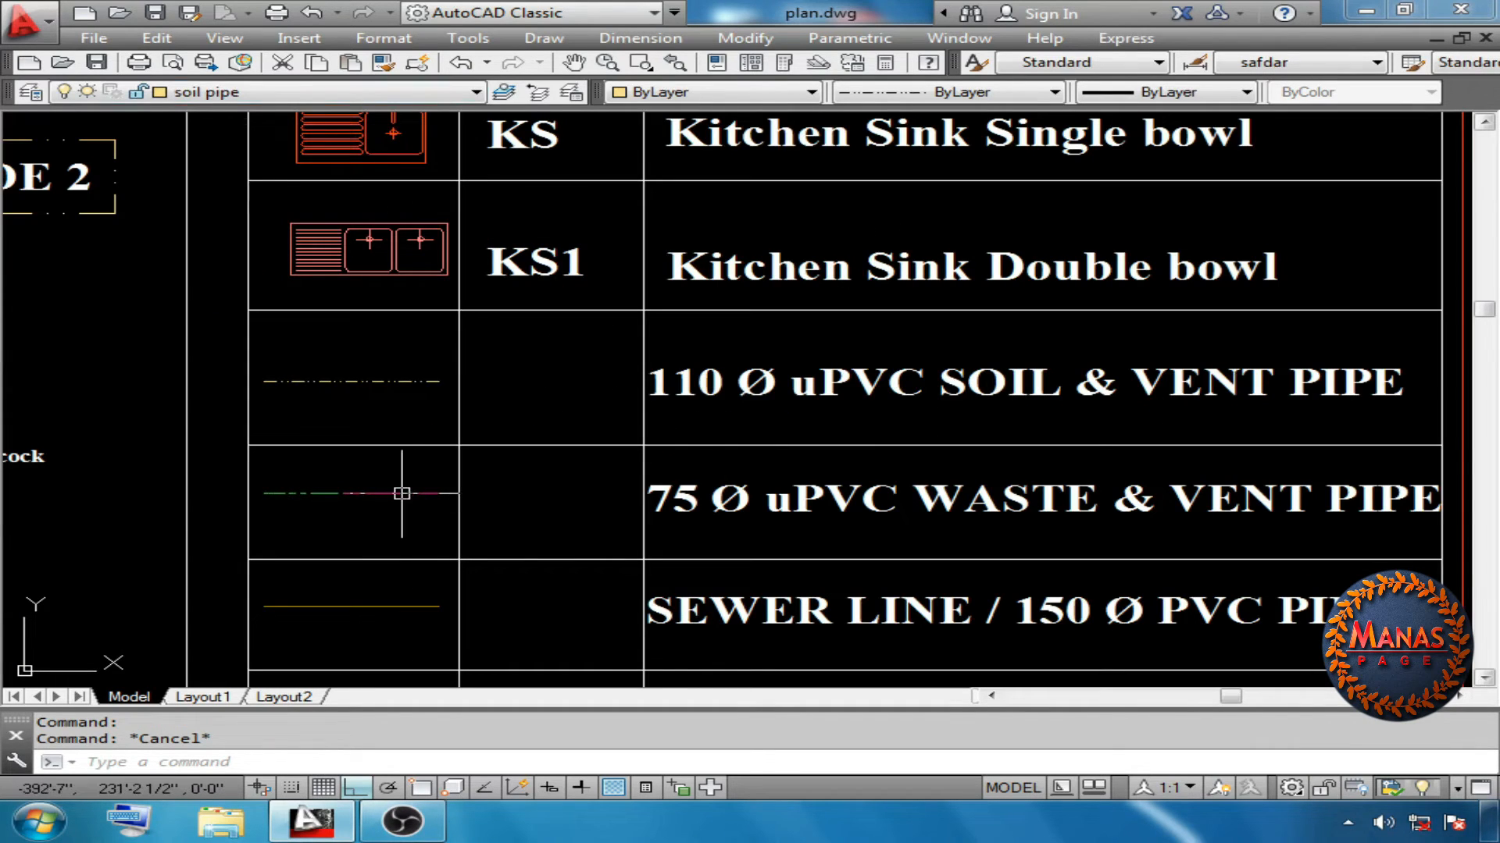
Identify the layer of the legend's 75 Ø uPVC waste and vent pipe line, and make waste pip the current layer
{"action": "left_click", "coordinate": [402, 492]}
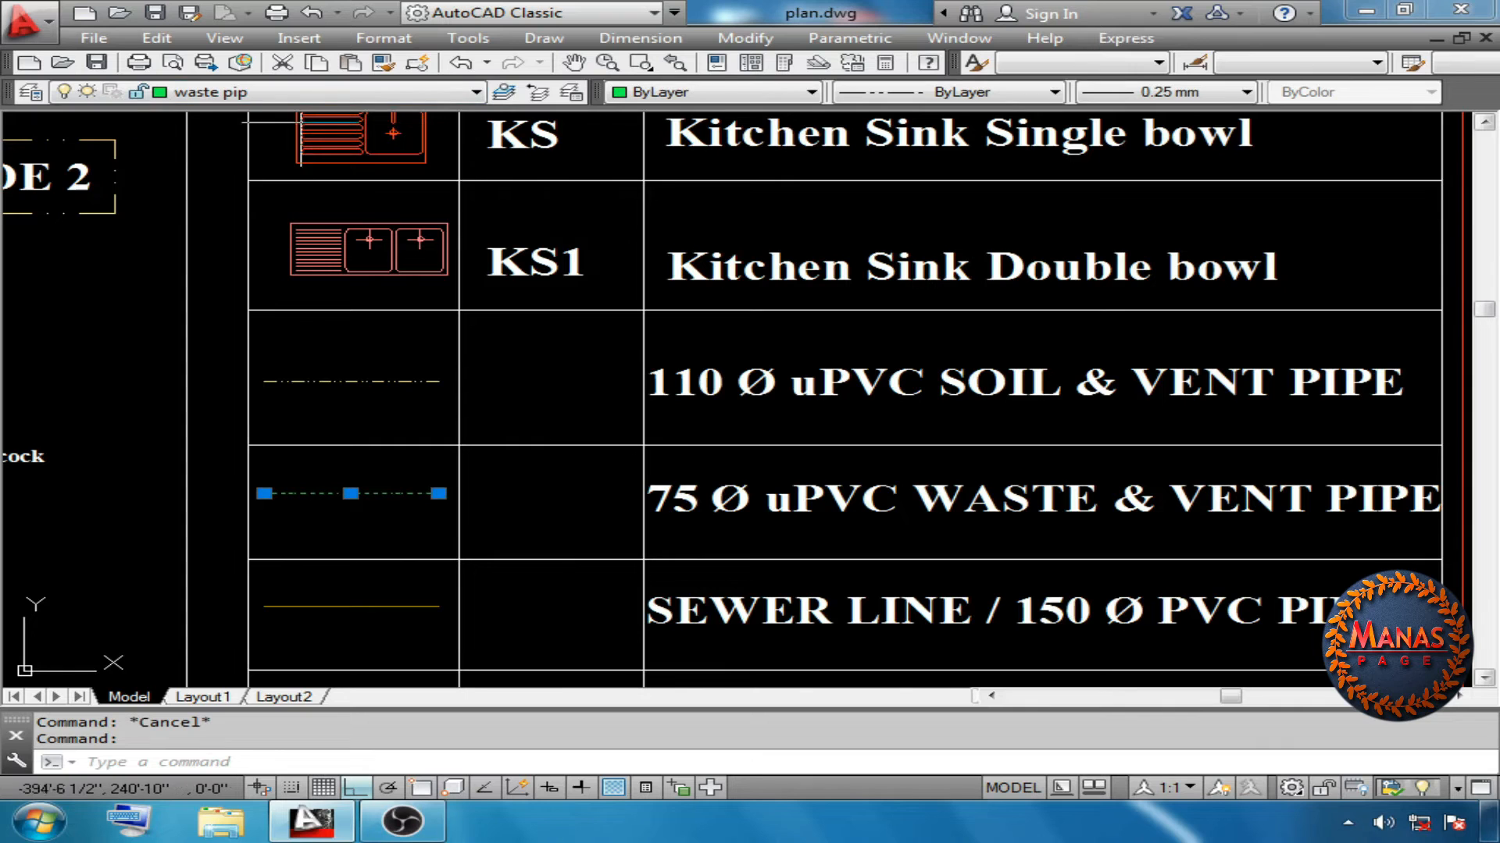
{"action": "left_click", "coordinate": [345, 92]}
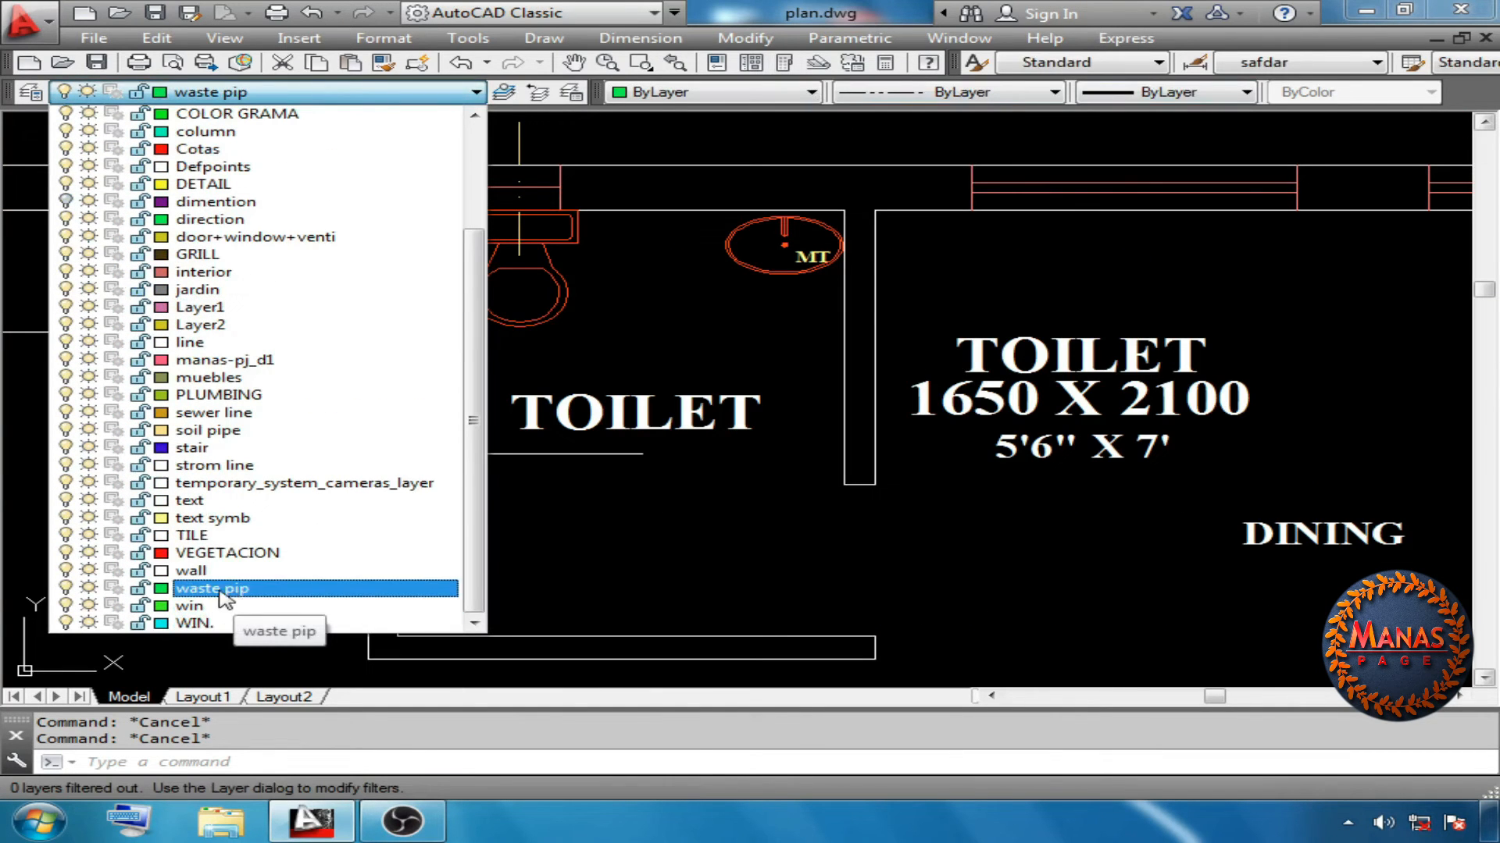
{"action": "left_click", "coordinate": [238, 592]}
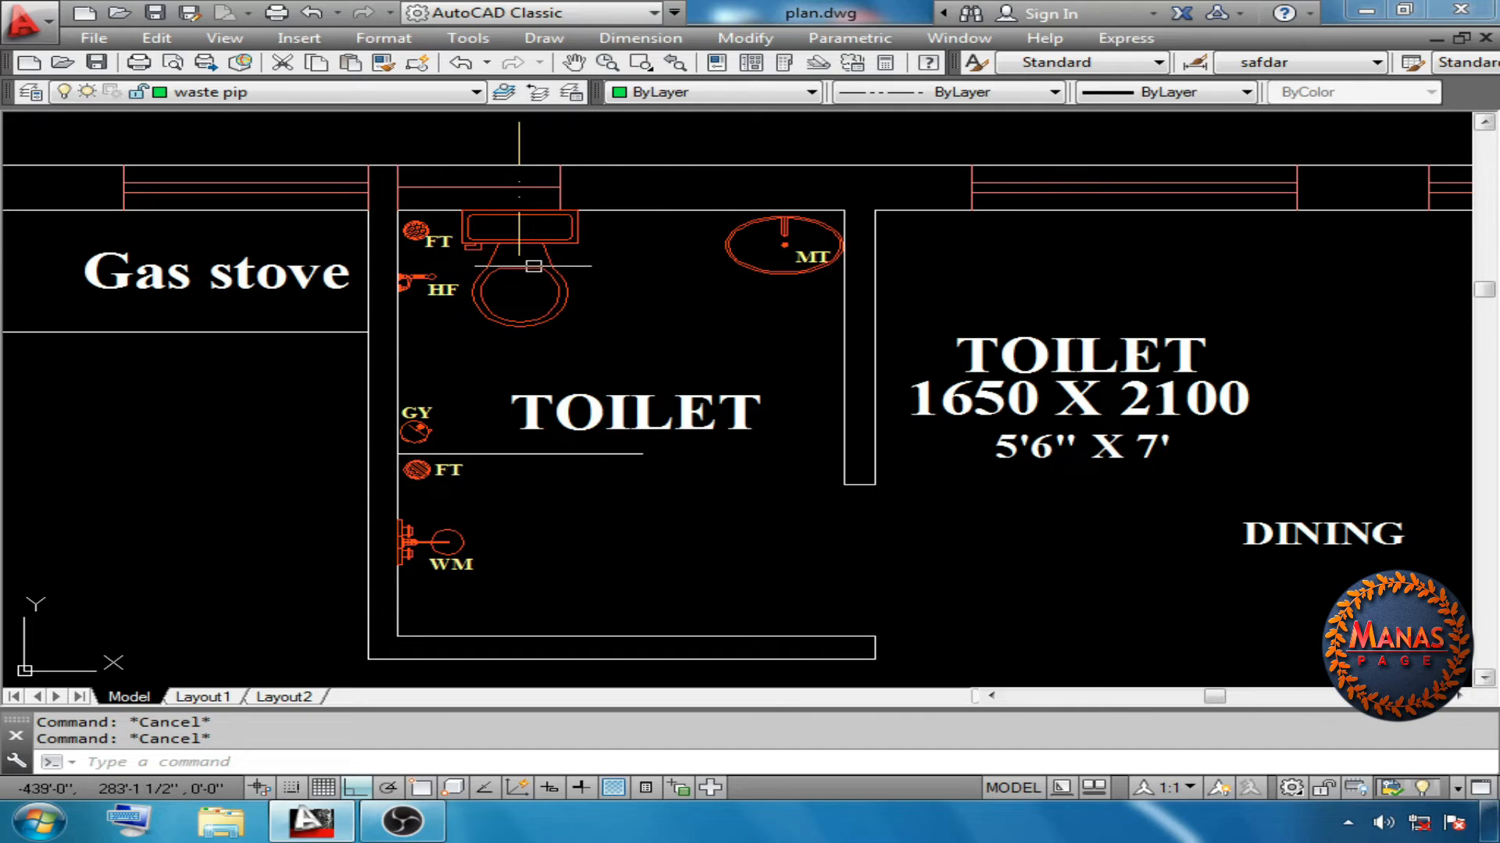
Examine the two floor traps and the wash basin in the toilet beside the kitchen as waste pipe connection points
{"action": "scroll", "coordinate": [461, 480], "scroll_direction": "up", "scroll_amount": 1}
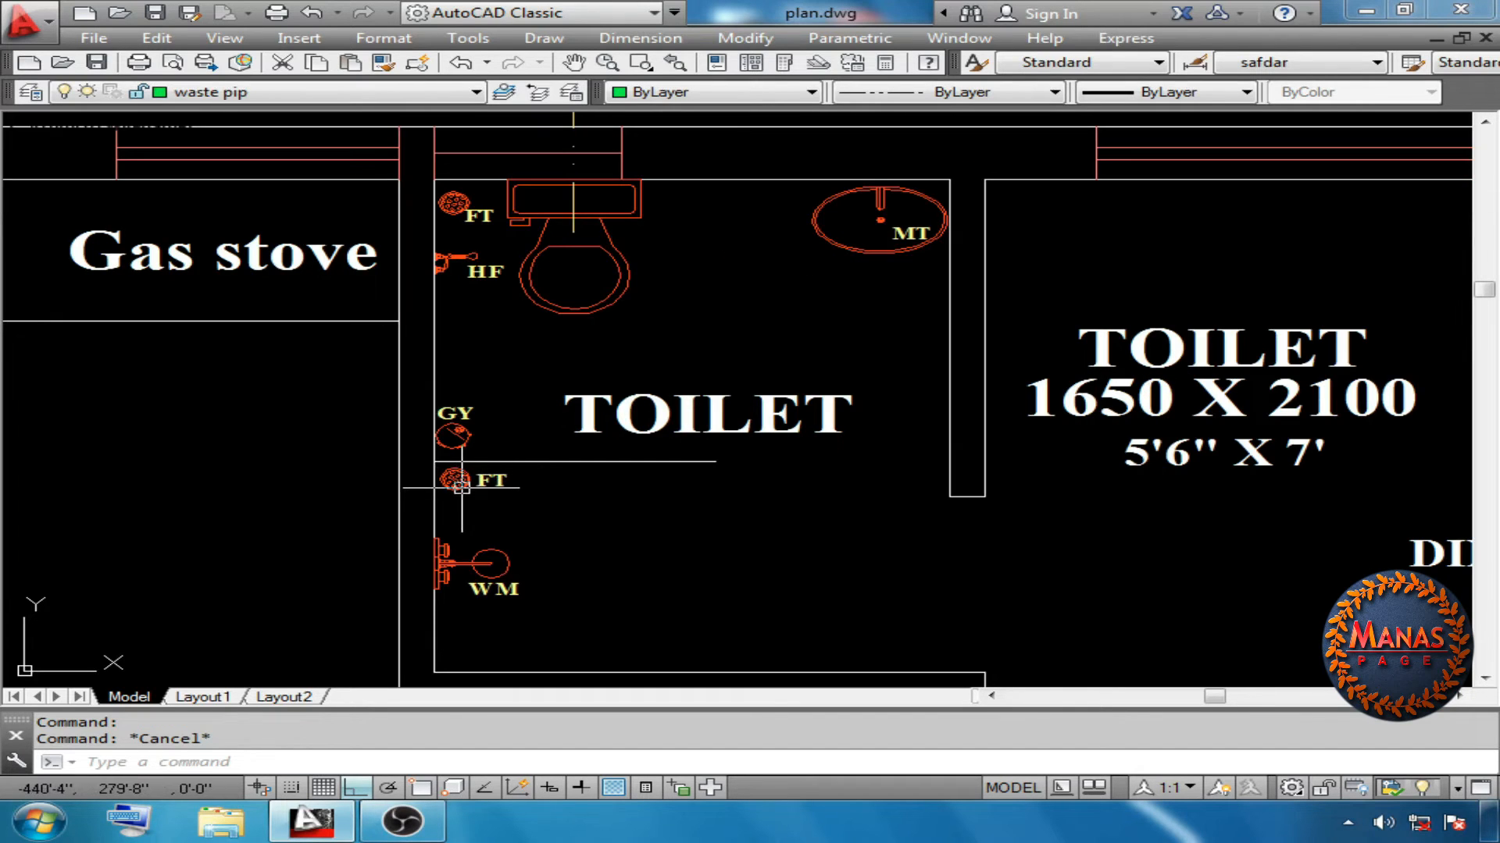
{"action": "left_click", "coordinate": [455, 479]}
{"action": "left_click", "coordinate": [485, 500]}
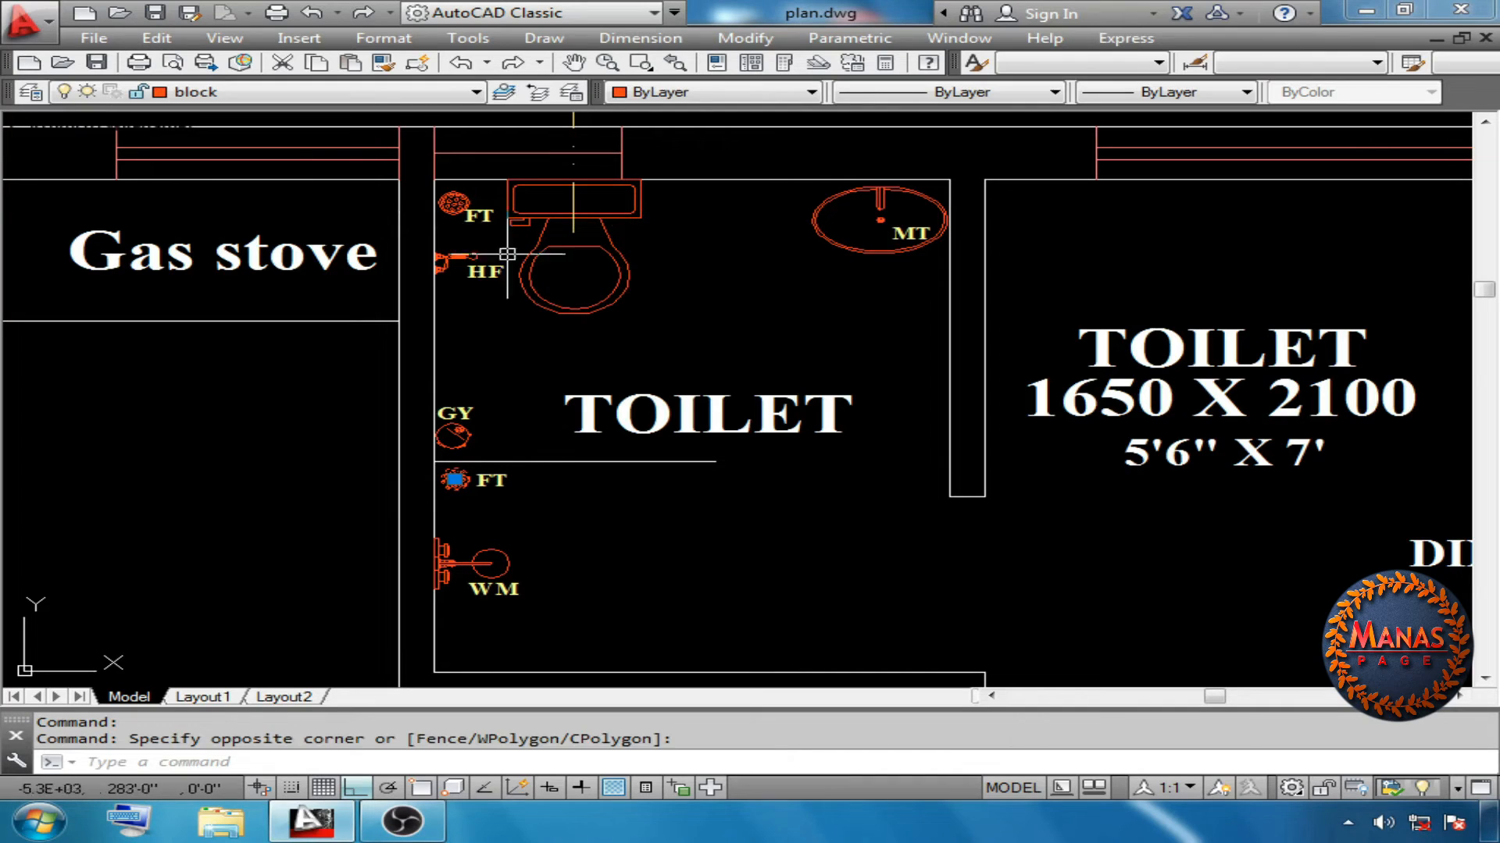
{"action": "left_click", "coordinate": [467, 224]}
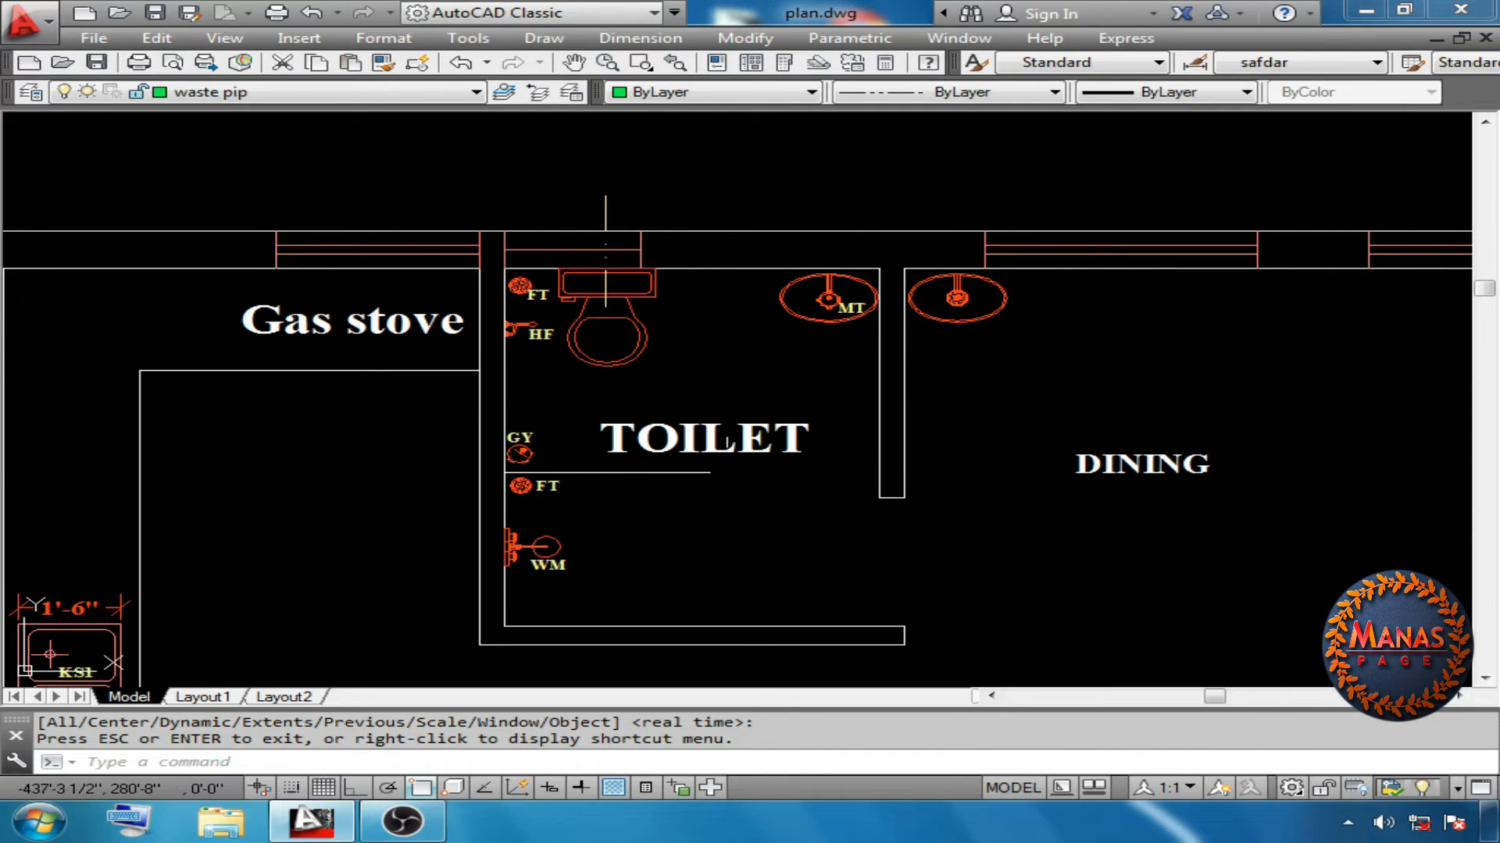
{"action": "key", "text": "Escape"}
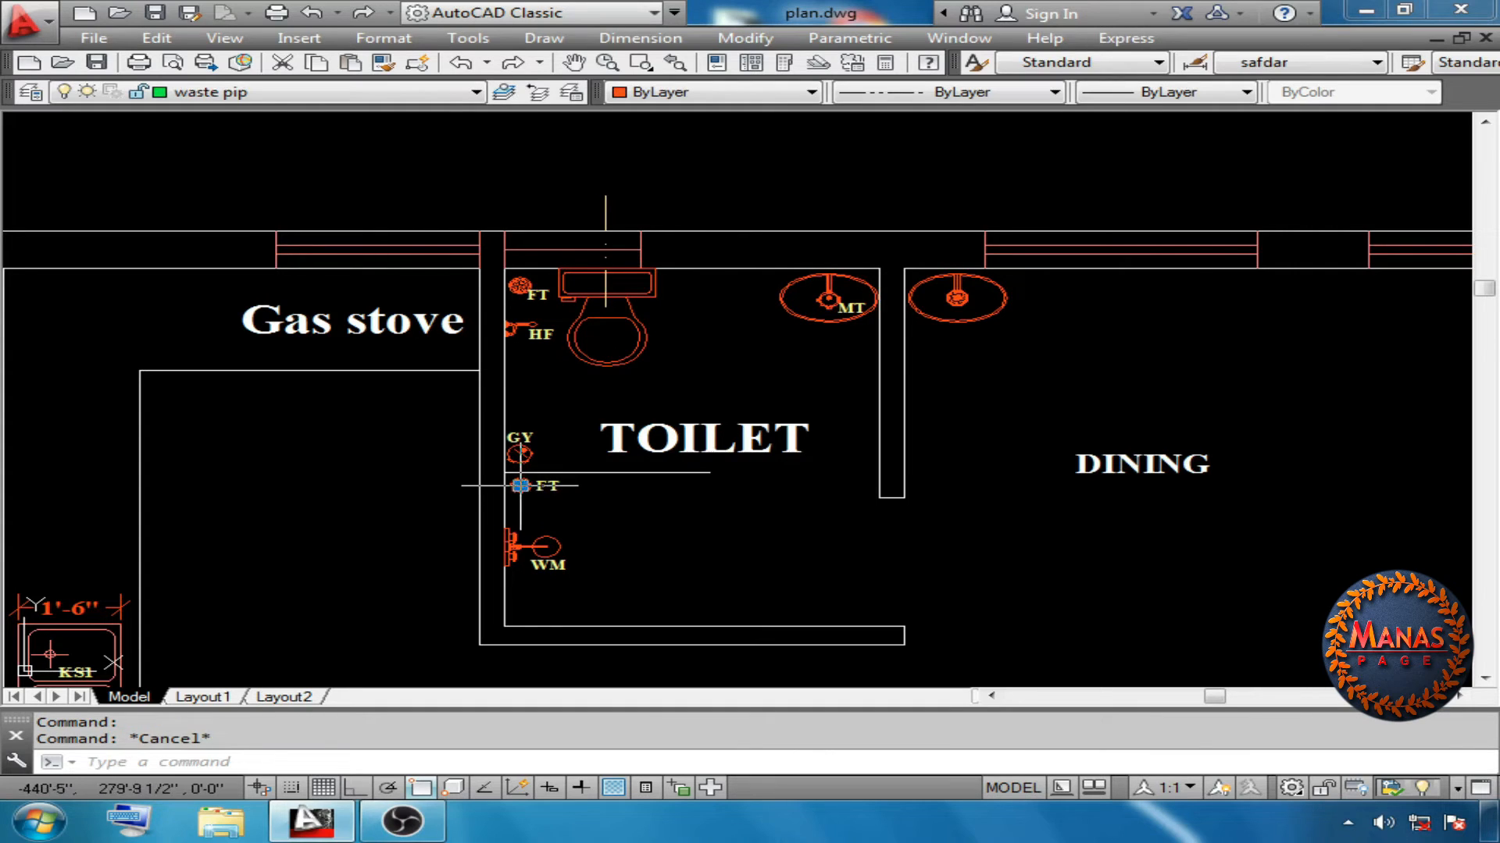
{"action": "left_click", "coordinate": [520, 485]}
{"action": "left_click", "coordinate": [519, 288]}
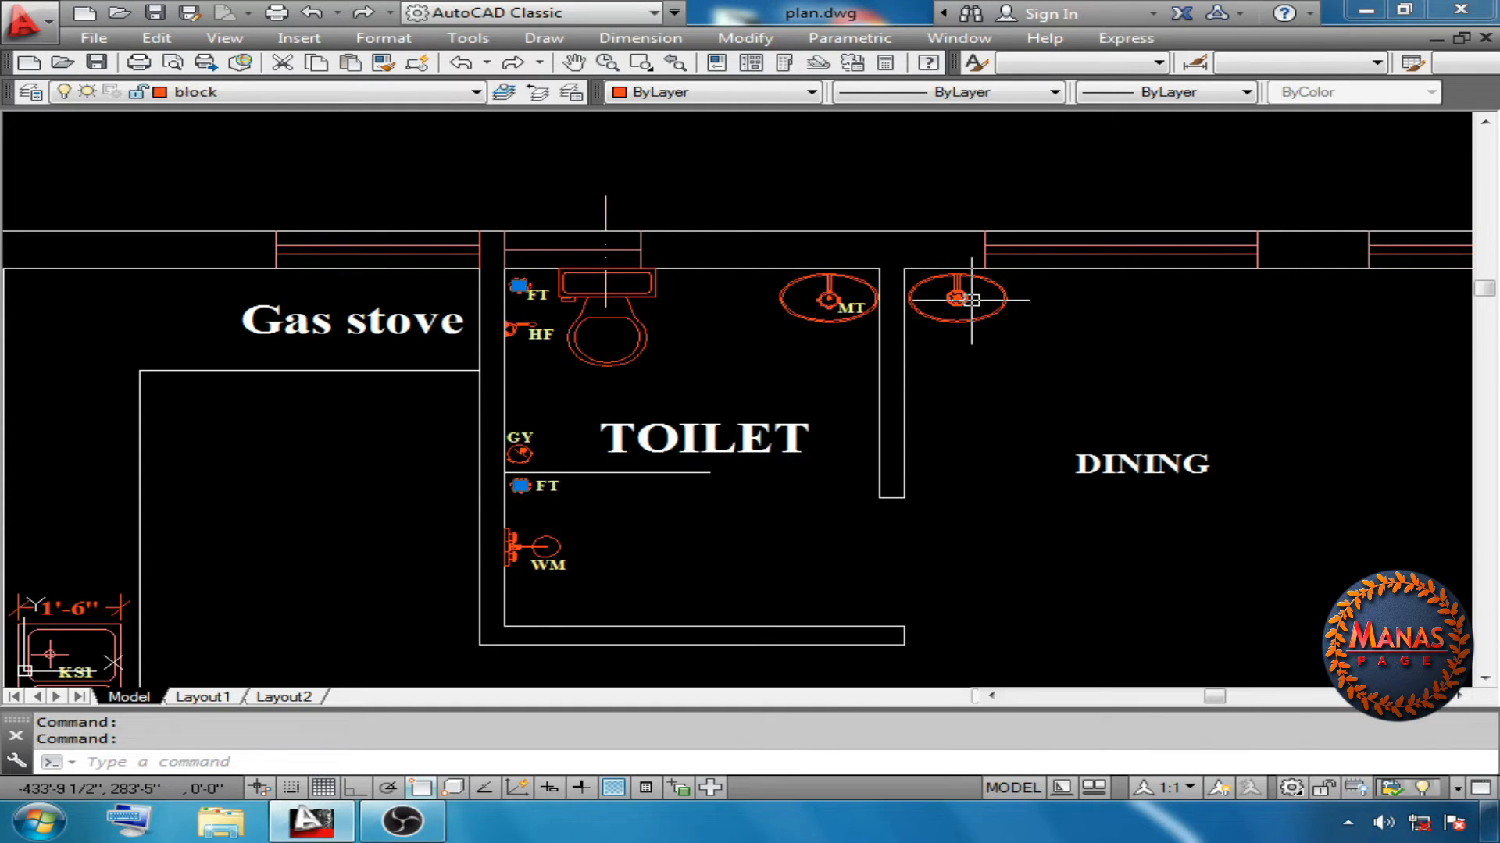
{"action": "key", "text": "Escape"}
{"action": "left_click", "coordinate": [817, 298]}
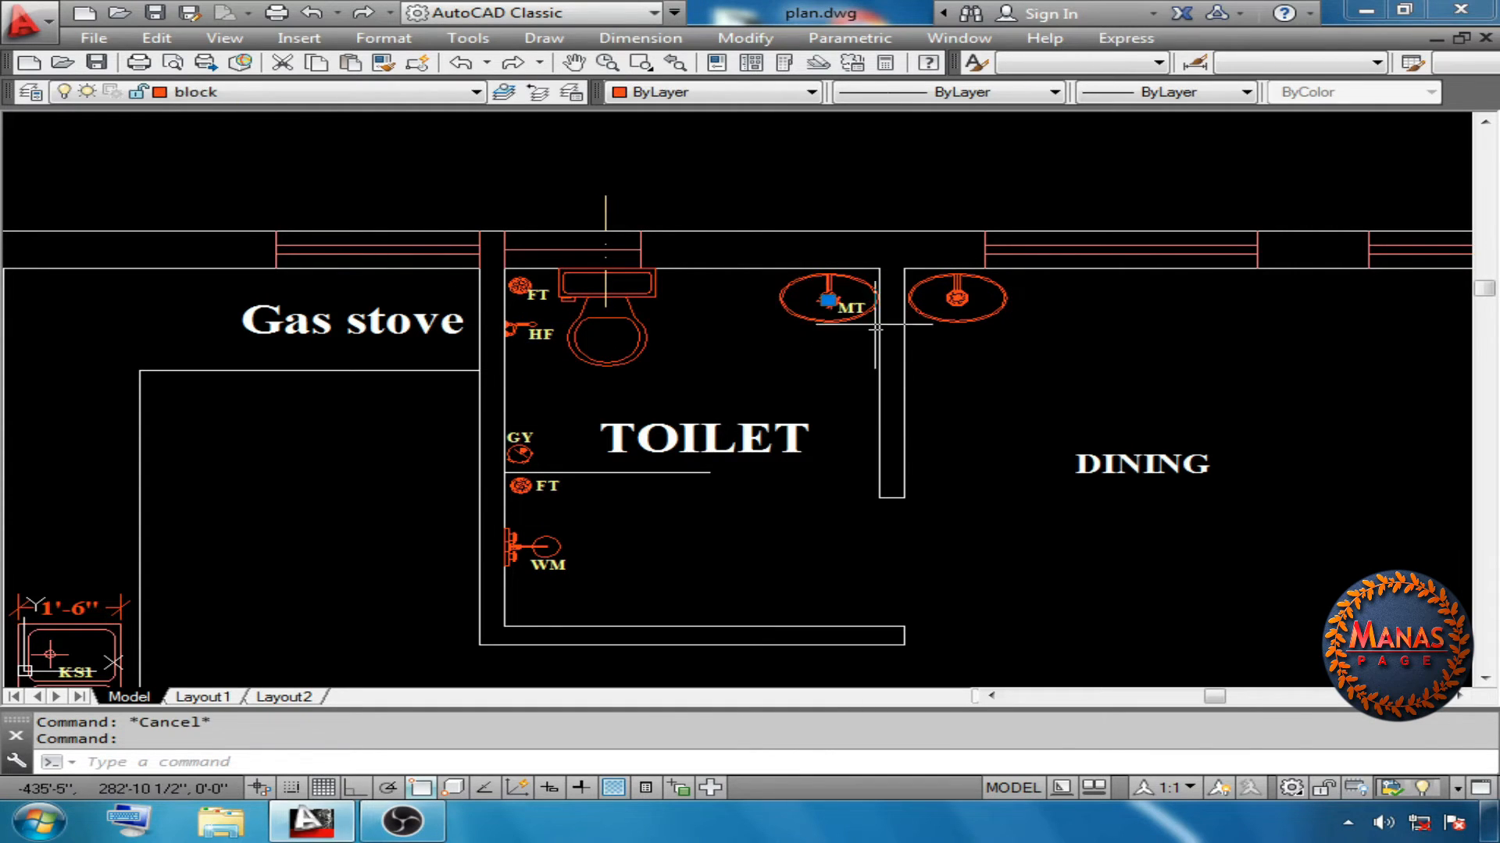
{"action": "key", "text": "l"}
{"action": "key", "text": "Return"}
{"action": "key", "text": "Escape"}
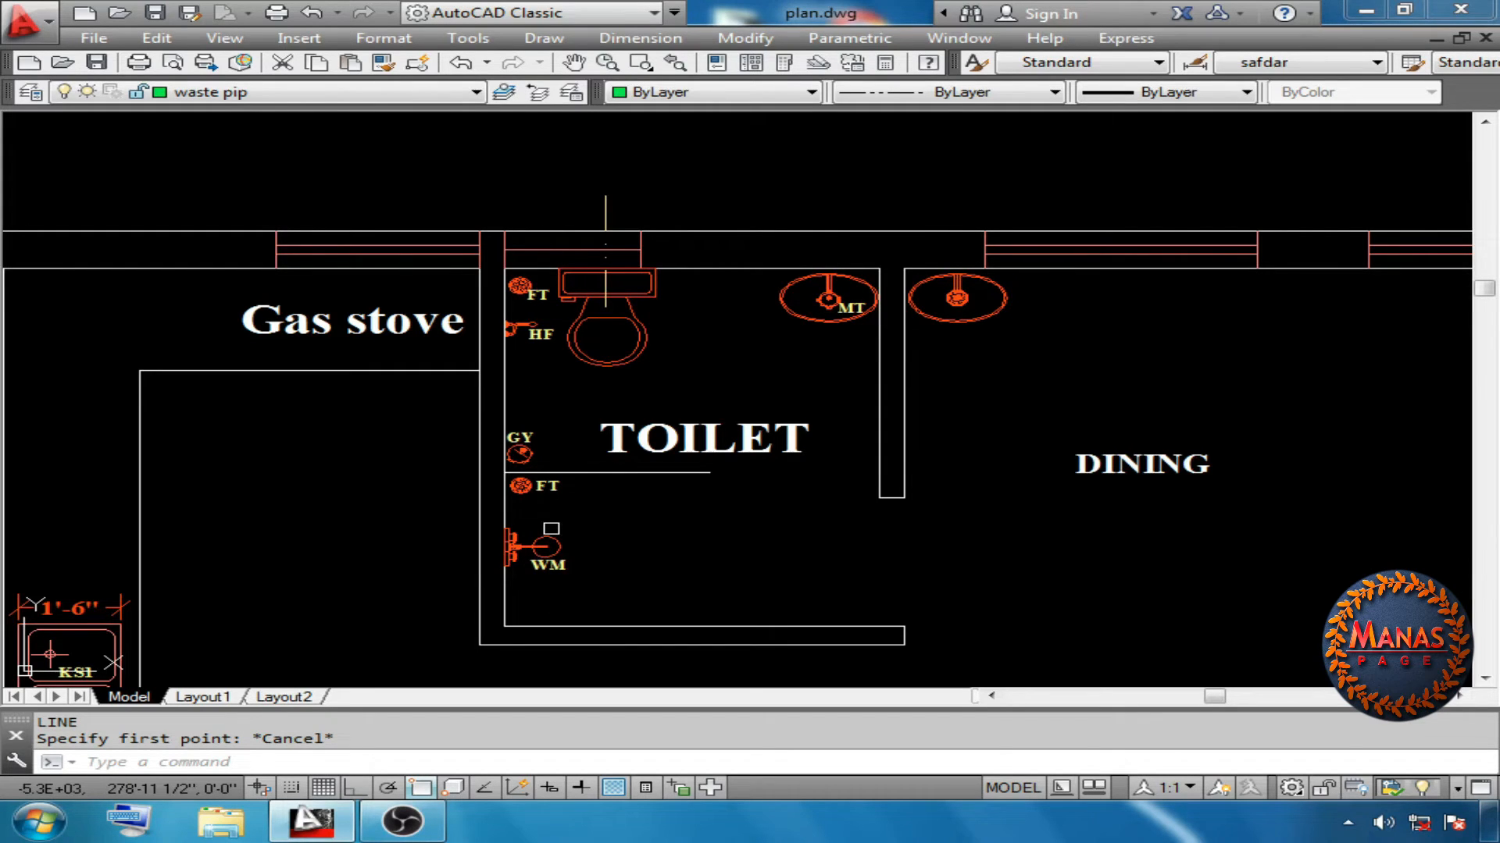
With Ortho on, draw a vertical waste pipe line about 6'-1" long from outside the outer wall past both floor traps
{"action": "key", "text": "l"}
{"action": "key", "text": "Return"}
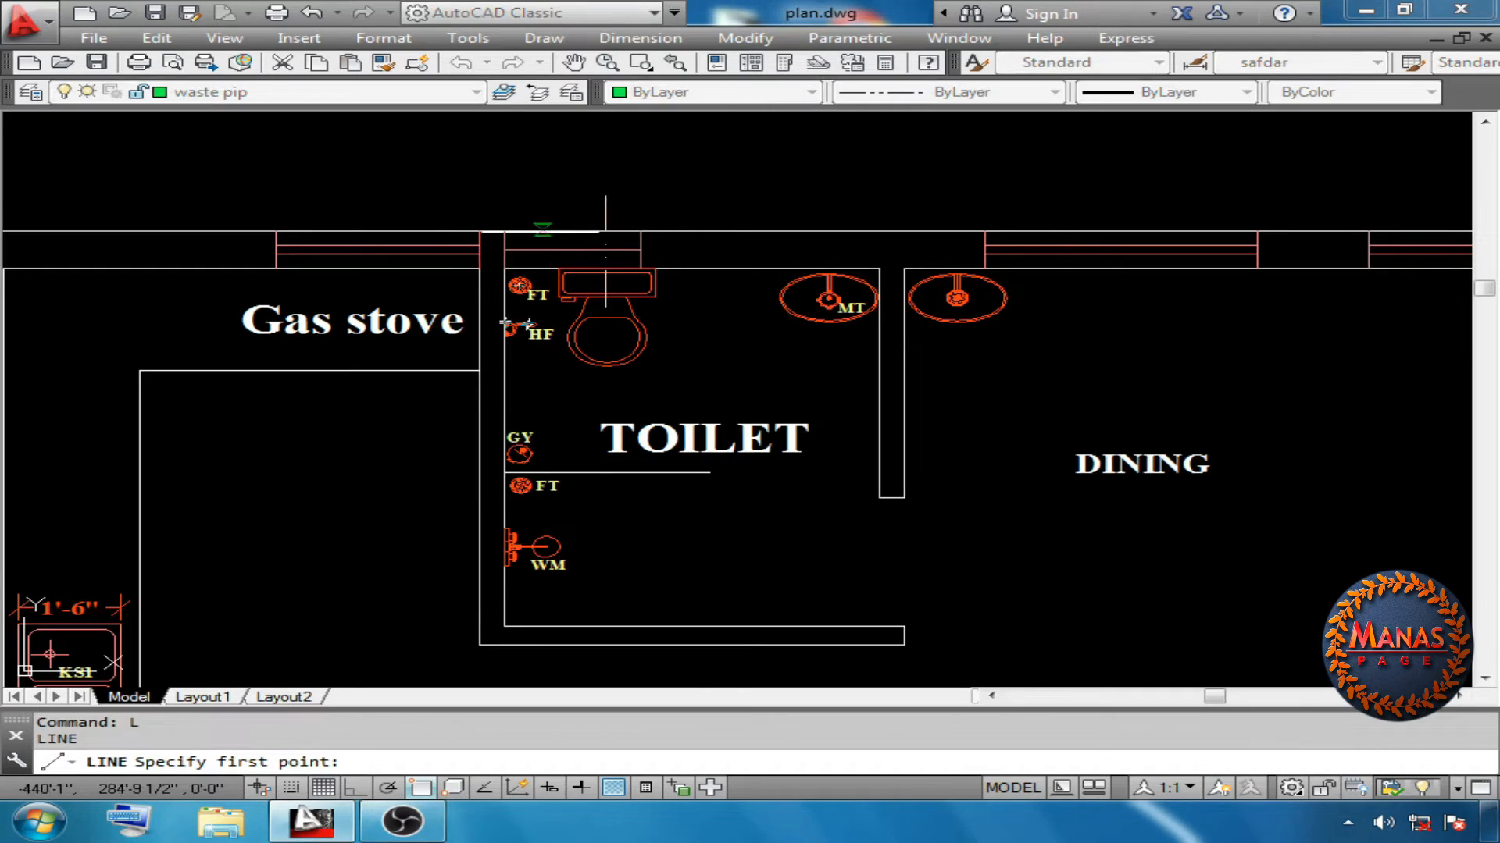
{"action": "left_click", "coordinate": [560, 279]}
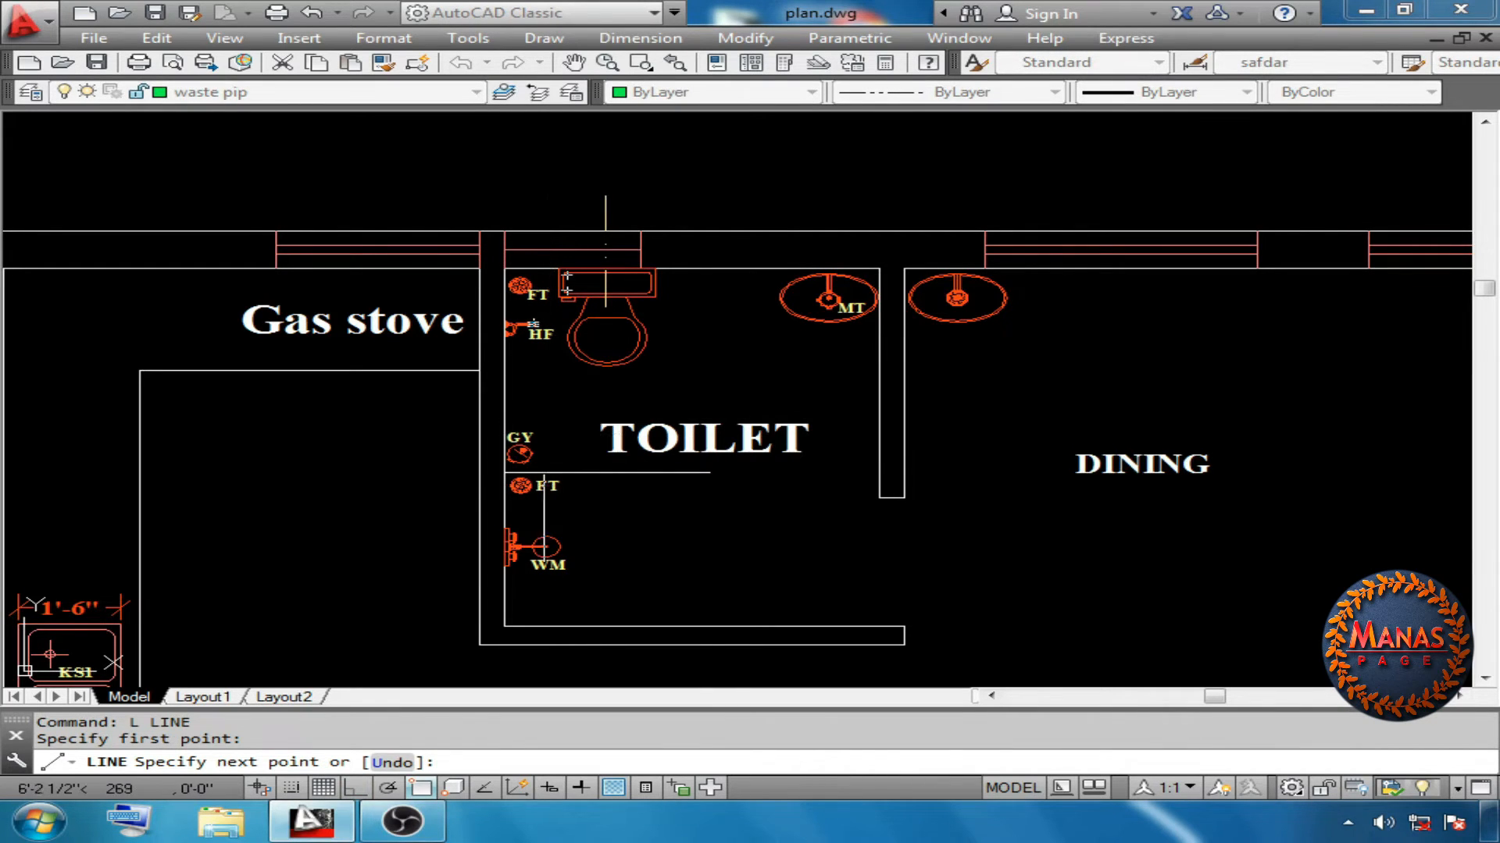
{"action": "left_click", "coordinate": [355, 788]}
{"action": "left_click", "coordinate": [548, 512]}
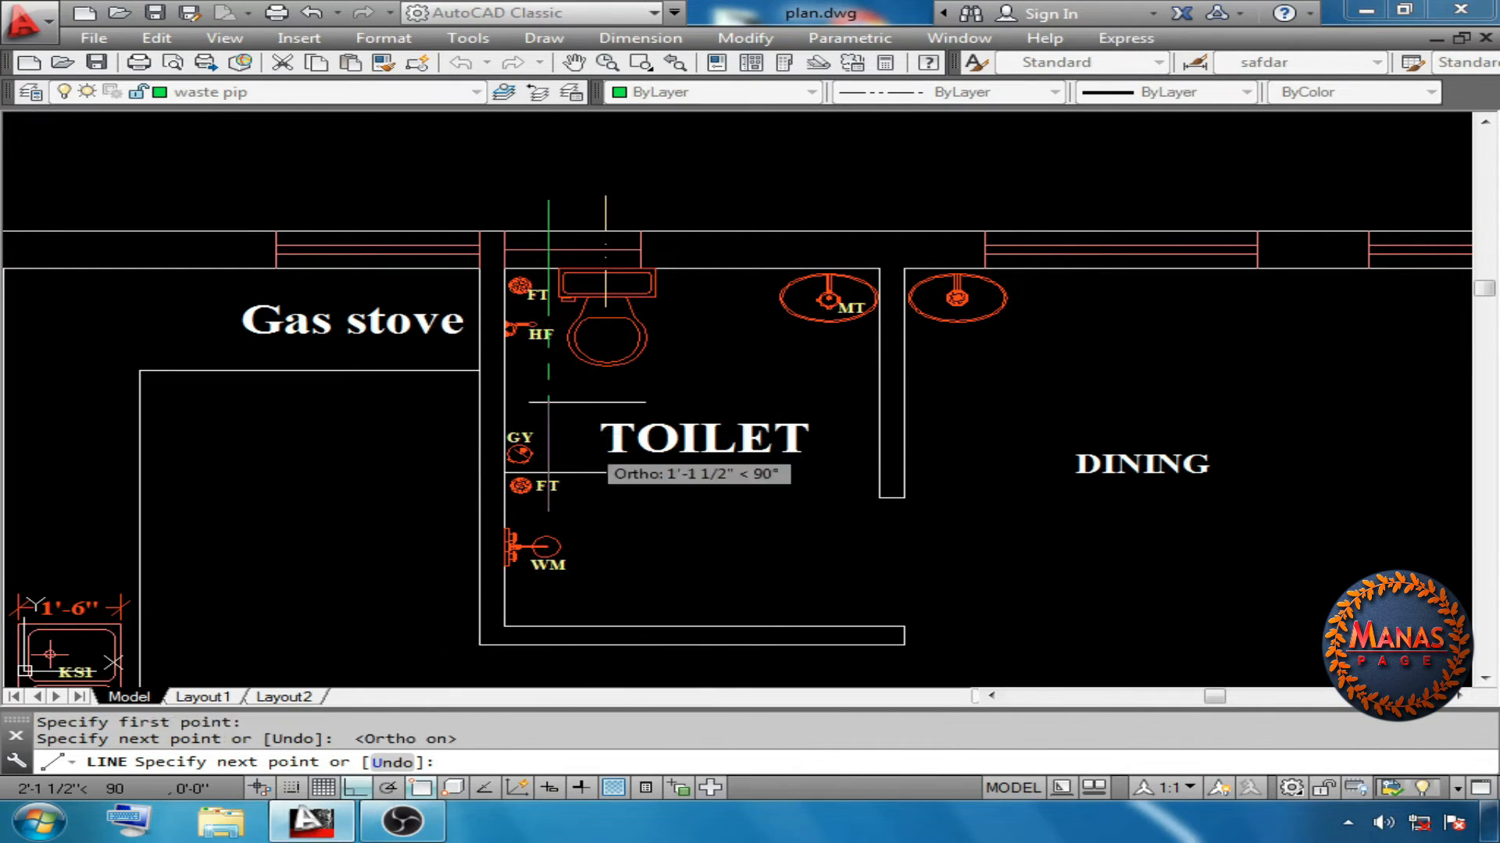
{"action": "key", "text": "Return"}
Reduce the linetype scale of the vertical waste pipe line beside the floor traps
{"action": "left_click", "coordinate": [549, 418]}
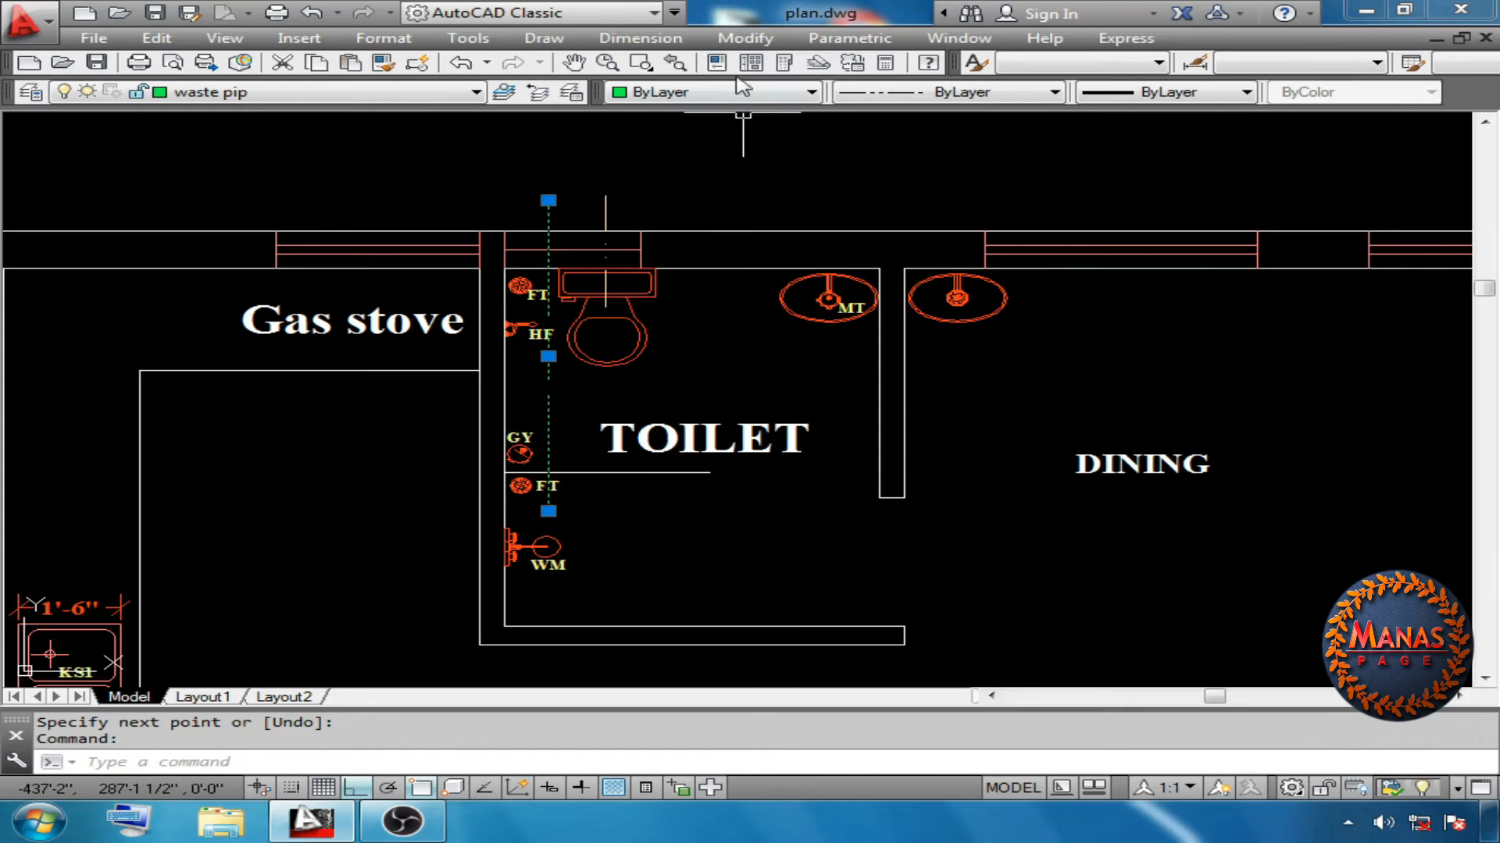
{"action": "left_click", "coordinate": [745, 38]}
{"action": "left_click", "coordinate": [753, 14]}
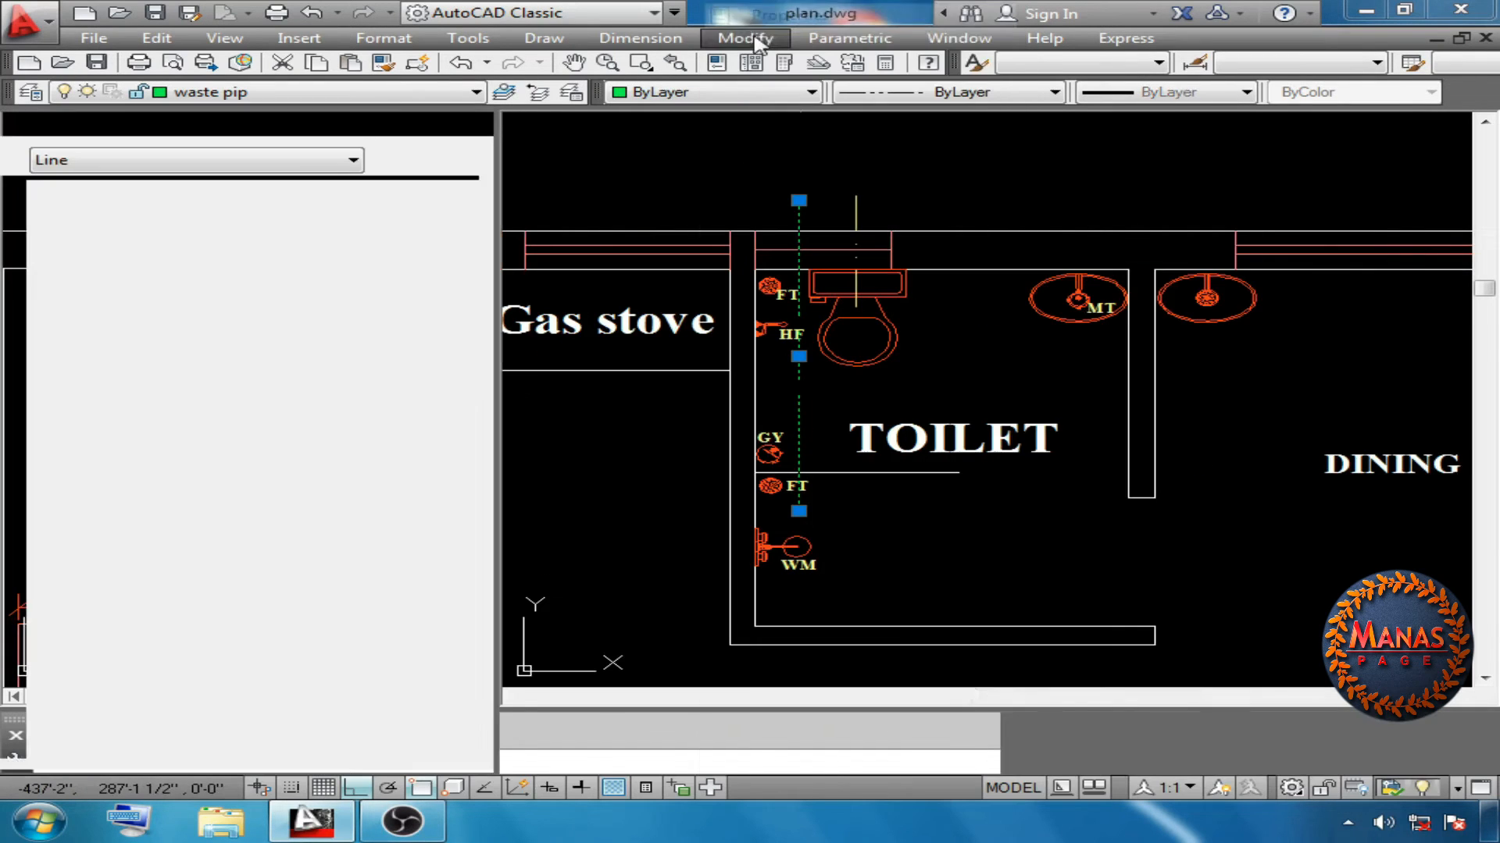
{"action": "left_click", "coordinate": [322, 275]}
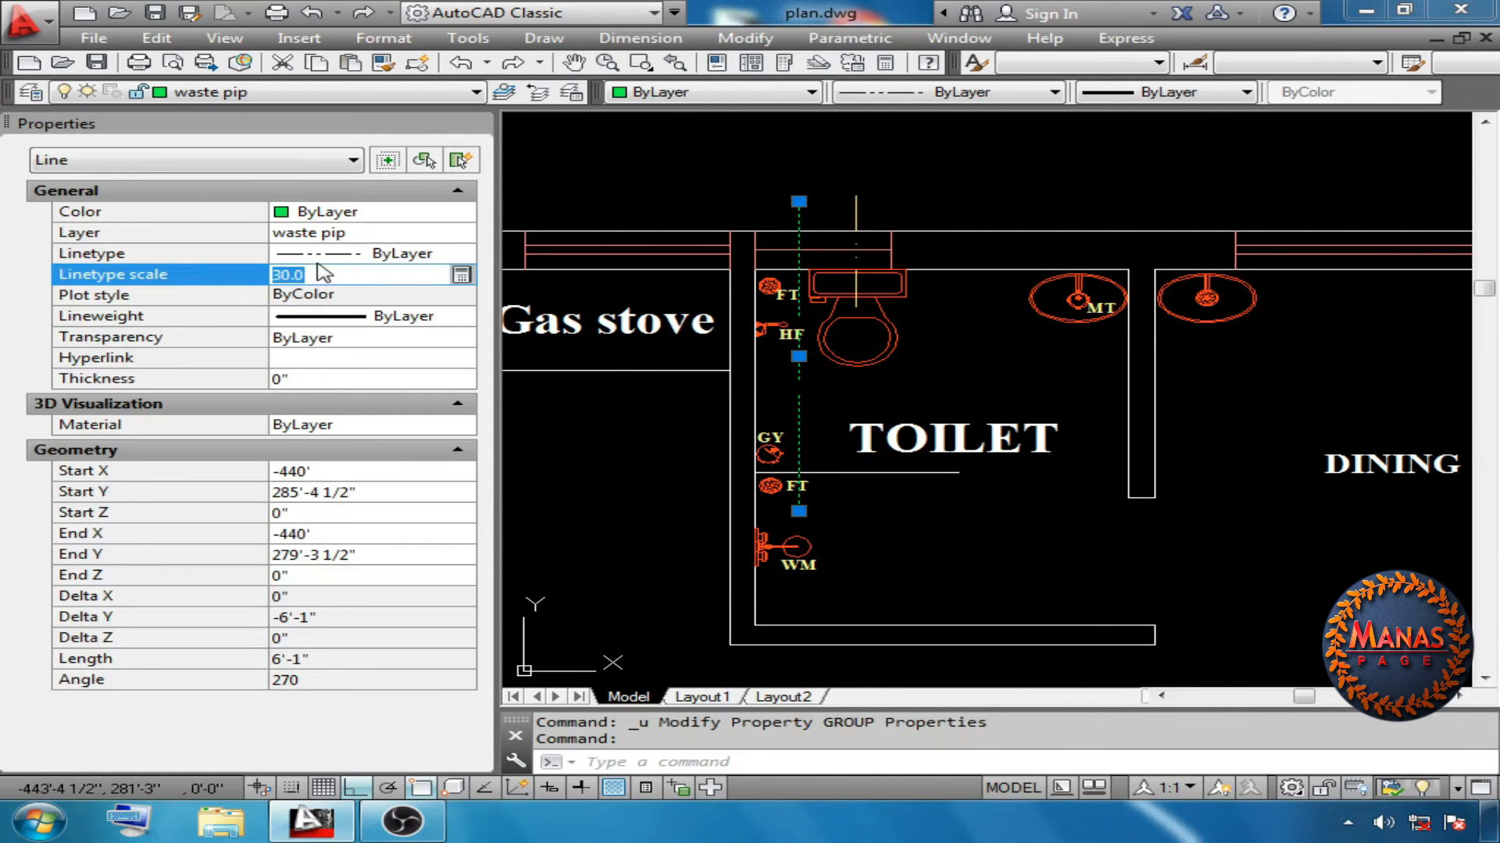
{"action": "key", "text": "Return"}
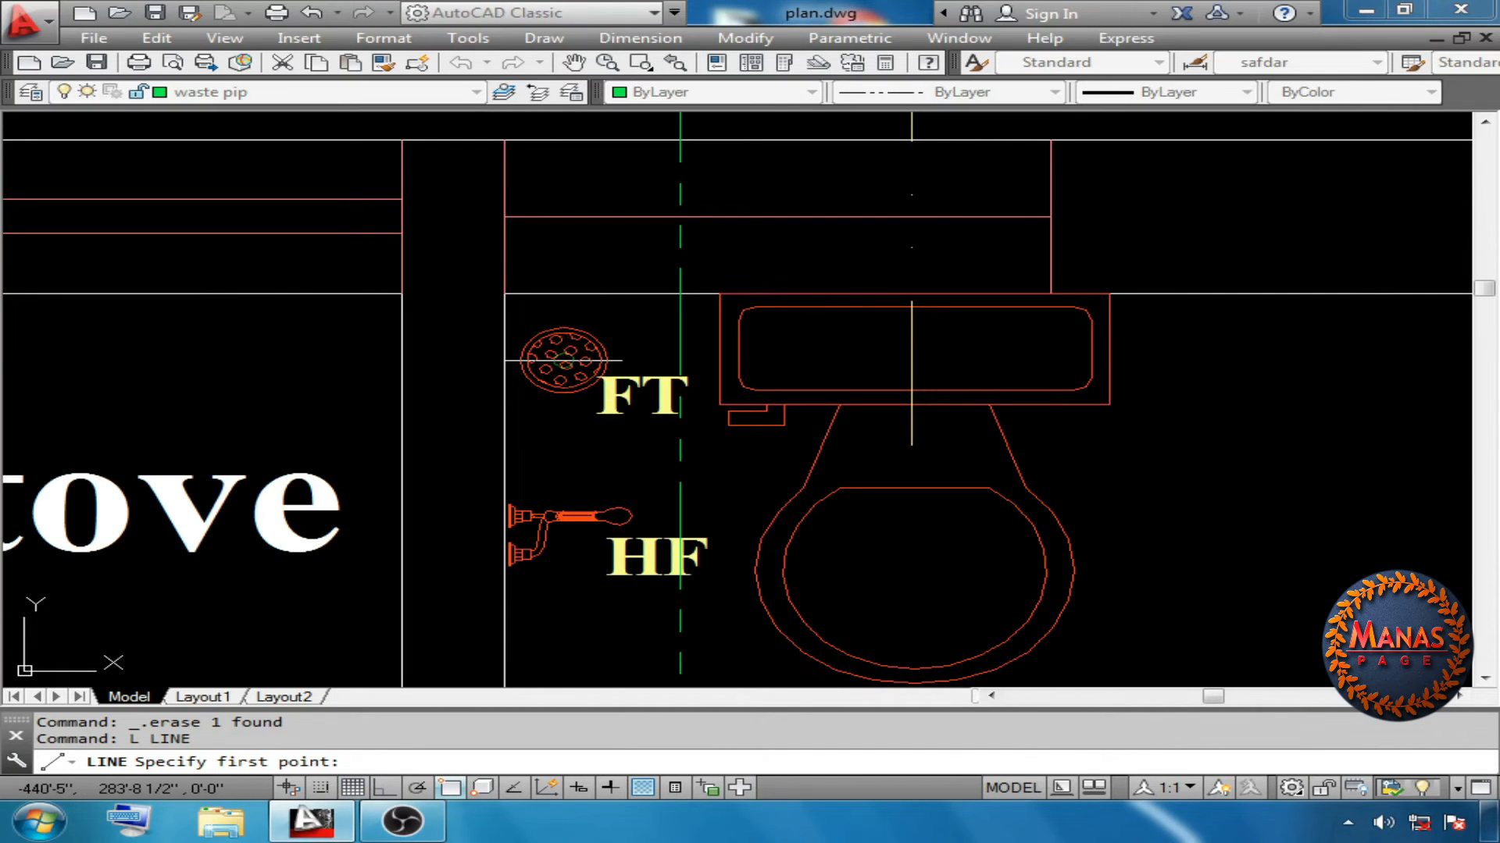
Draw short slanted waste pipe branches from the centres of the two floor traps up to the vertical waste pipe line
{"action": "left_click", "coordinate": [564, 360]}
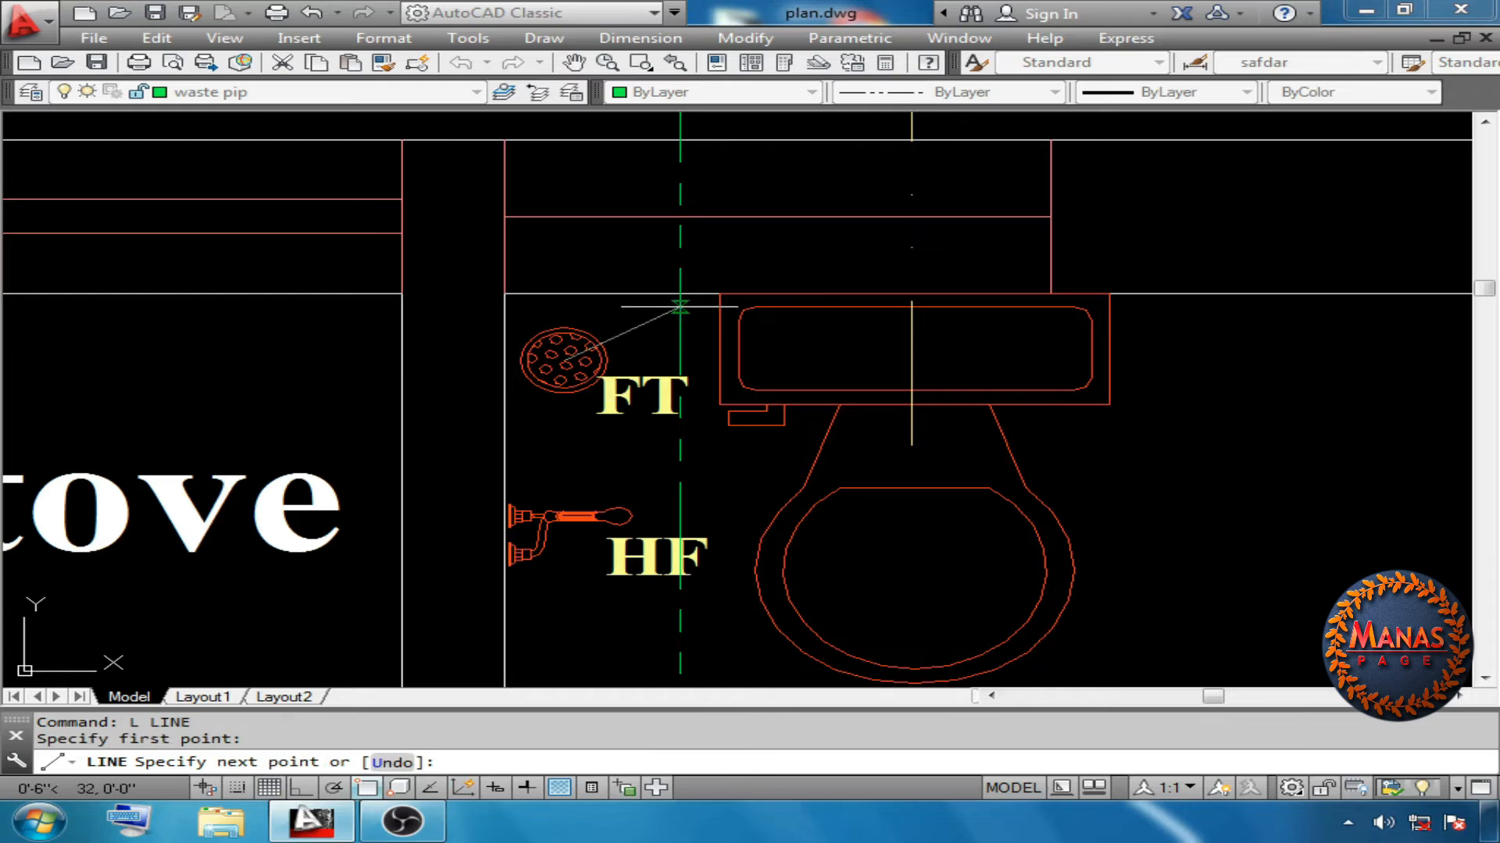
{"action": "right_click", "coordinate": [760, 273]}
{"action": "left_click", "coordinate": [816, 285]}
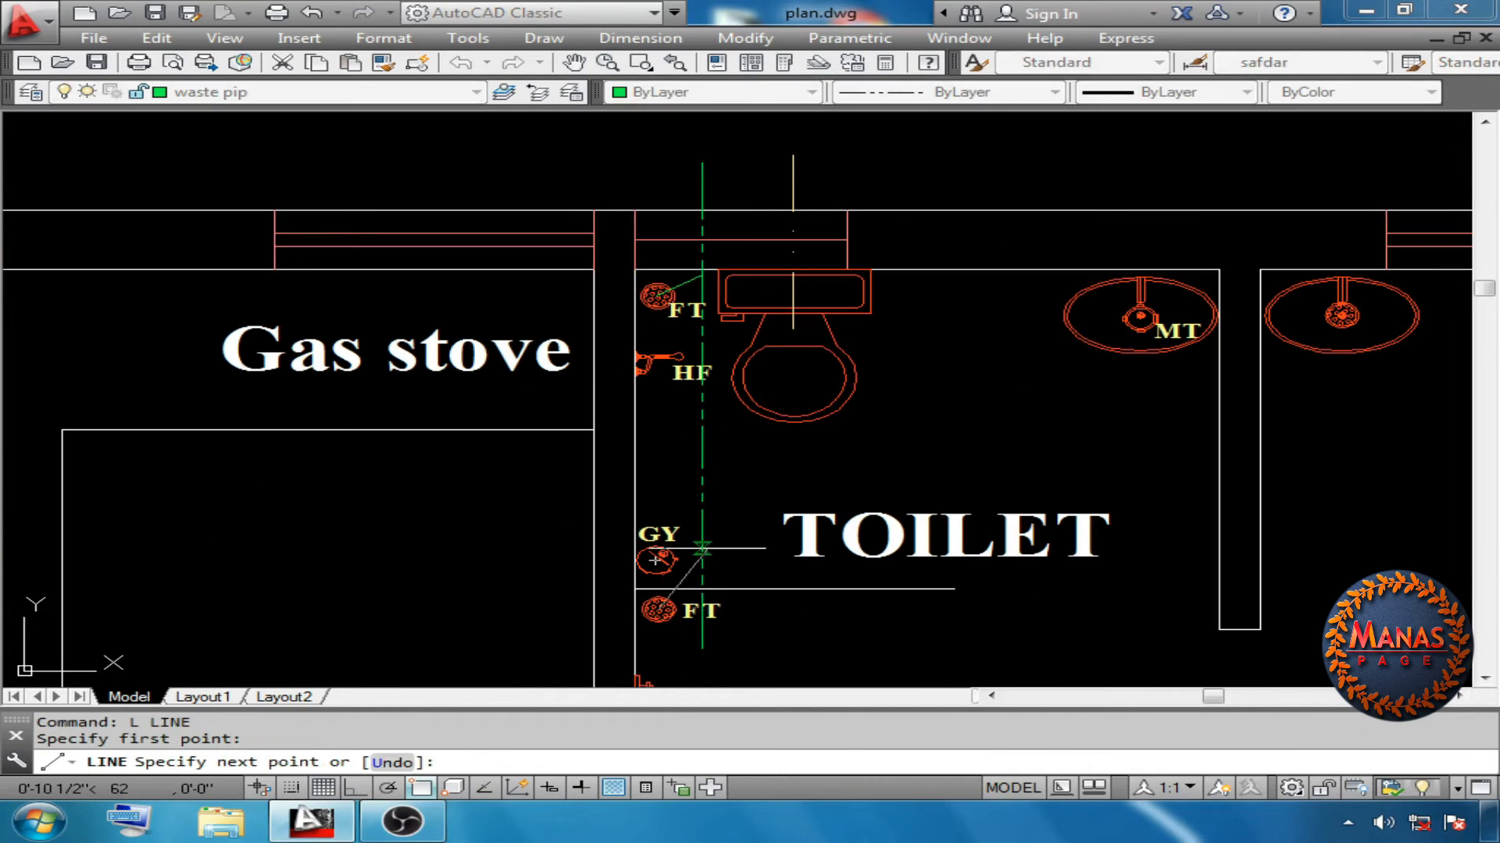
{"action": "left_click", "coordinate": [702, 549]}
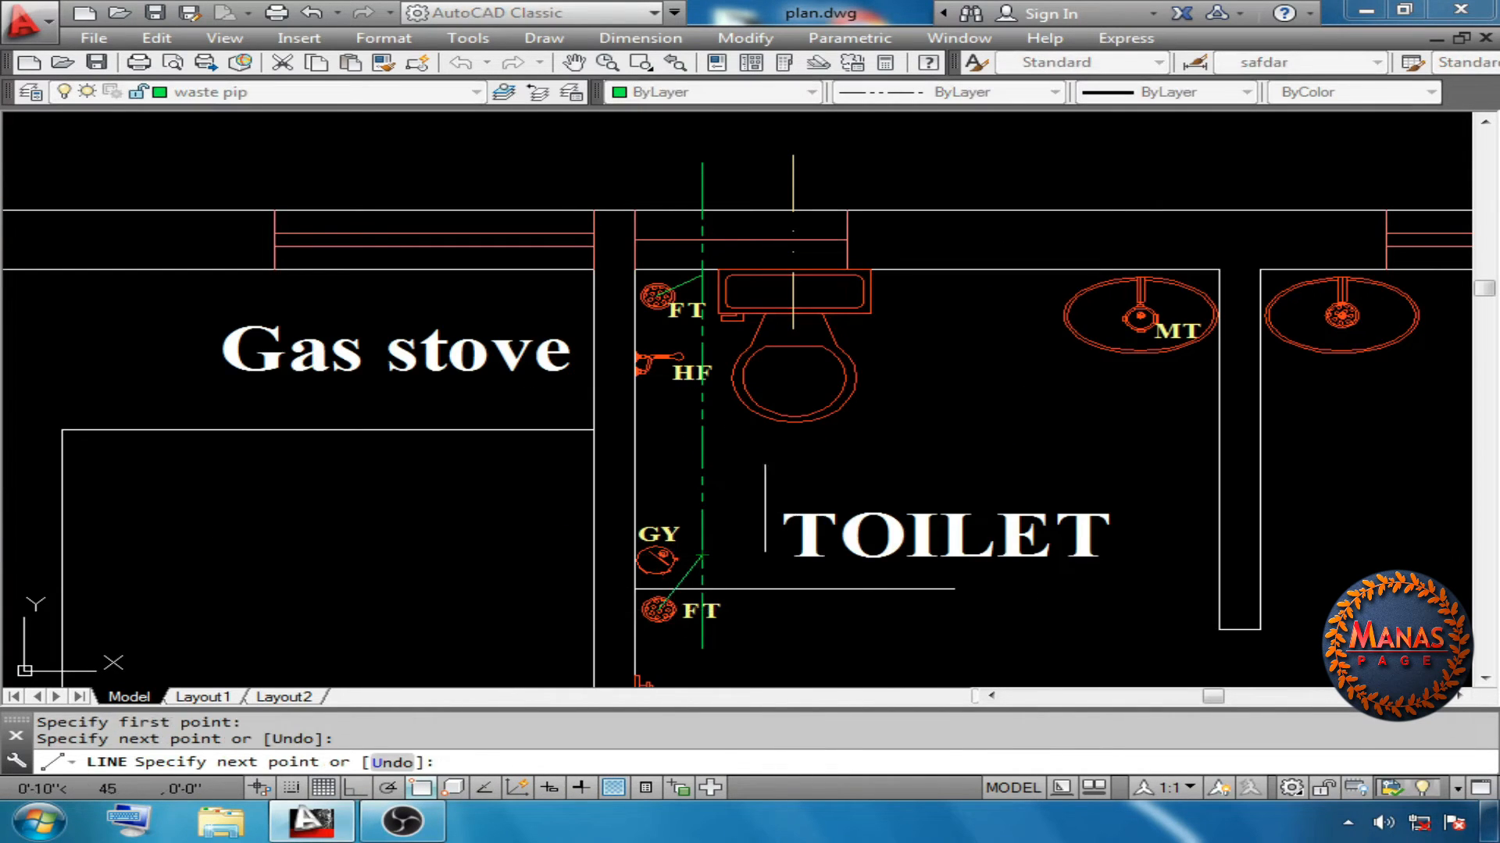
{"action": "right_click", "coordinate": [764, 507]}
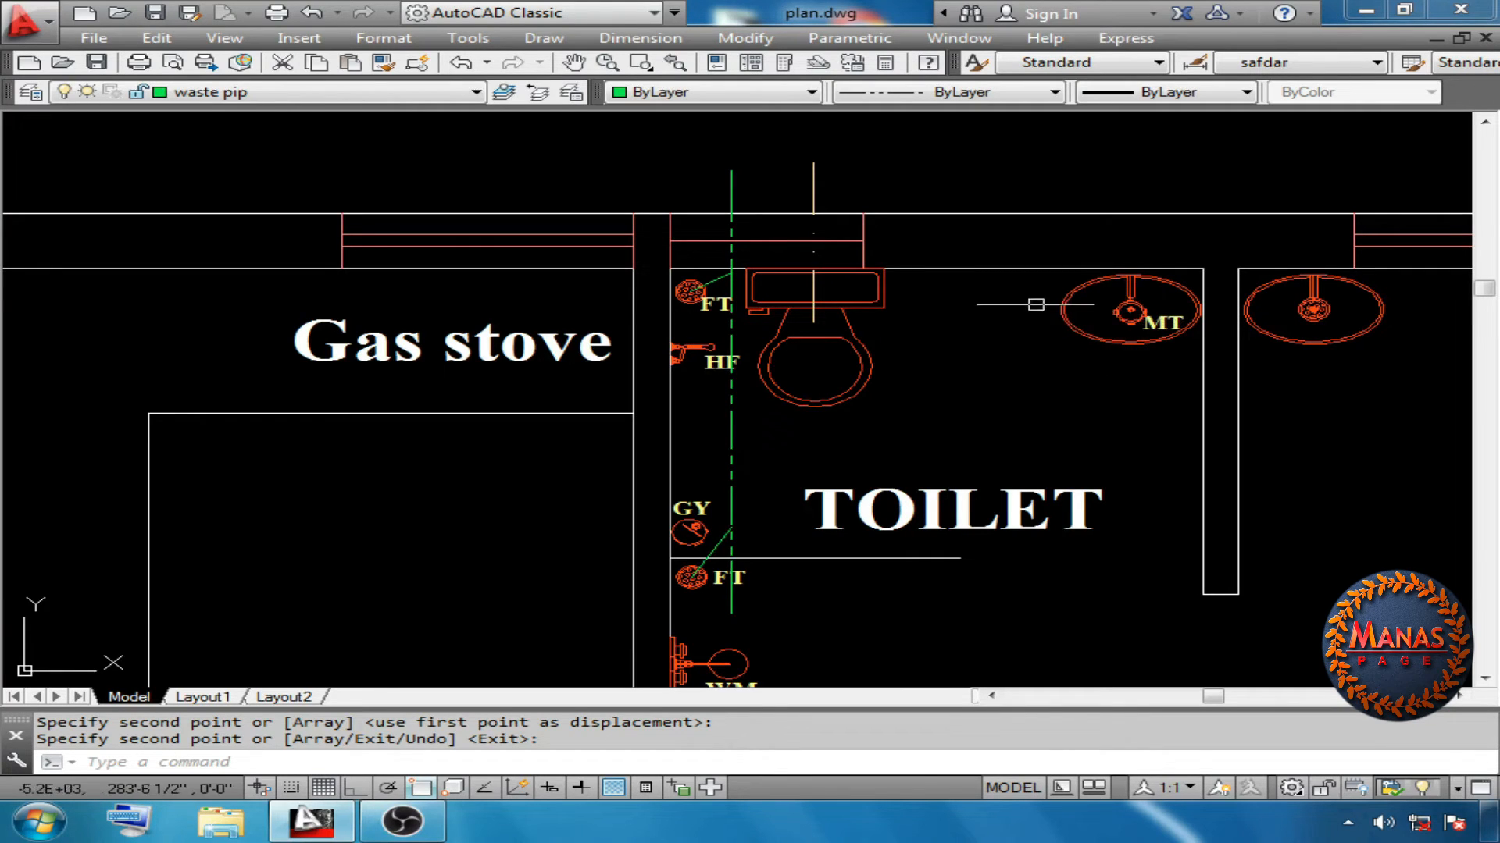
Draw the wash basin's waste pipe about 1'-5" horizontally toward the WC and diagonally down to the vertical waste pipe line
{"action": "type", "text": "L"}
{"action": "key", "text": "Return"}
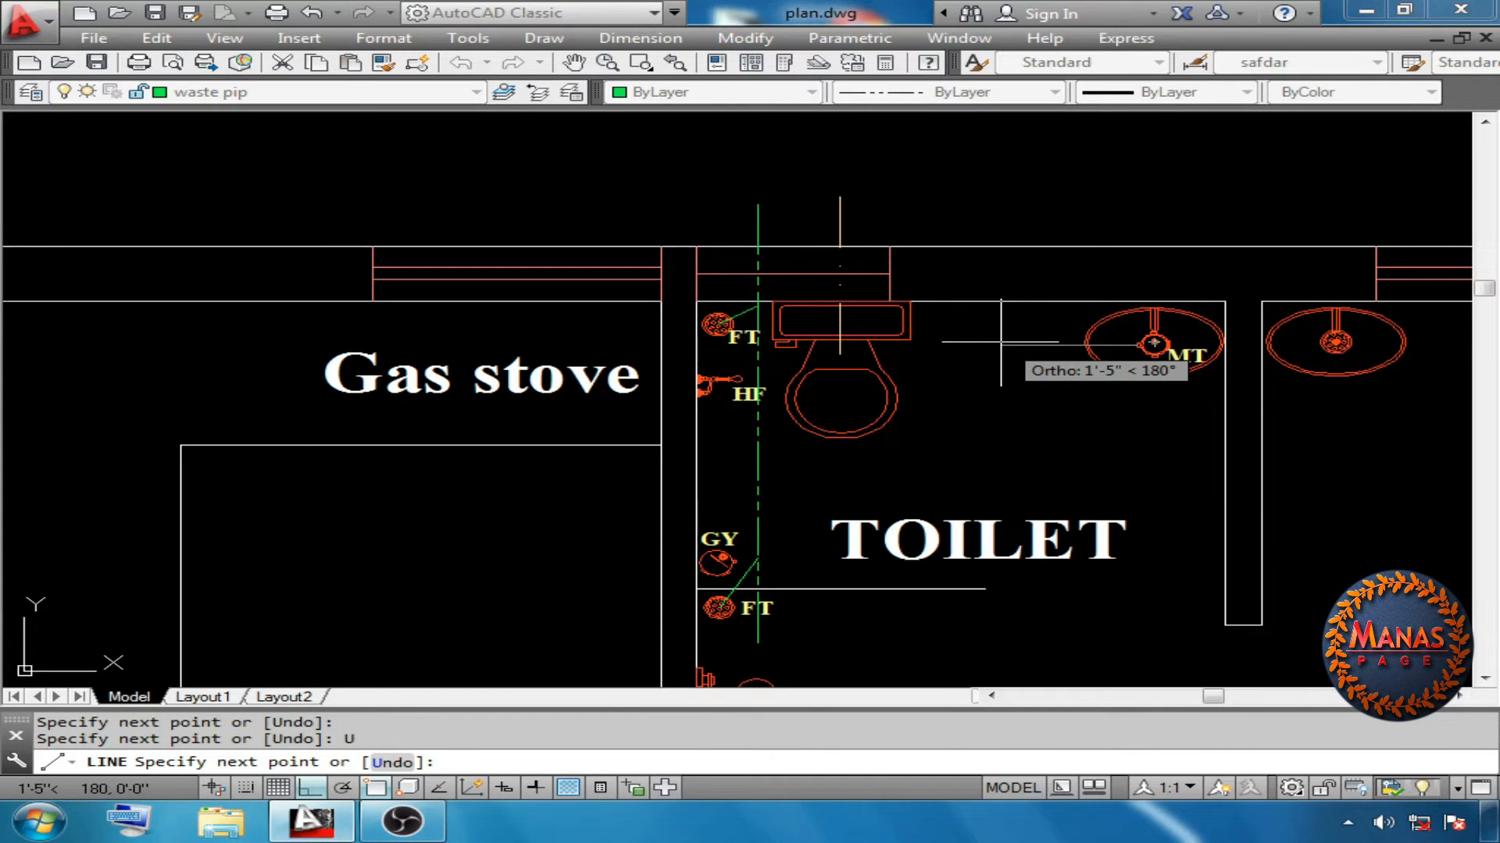
{"action": "left_click", "coordinate": [1001, 343]}
{"action": "left_click", "coordinate": [1001, 345]}
{"action": "type", "text": "U"}
{"action": "key", "text": "Return"}
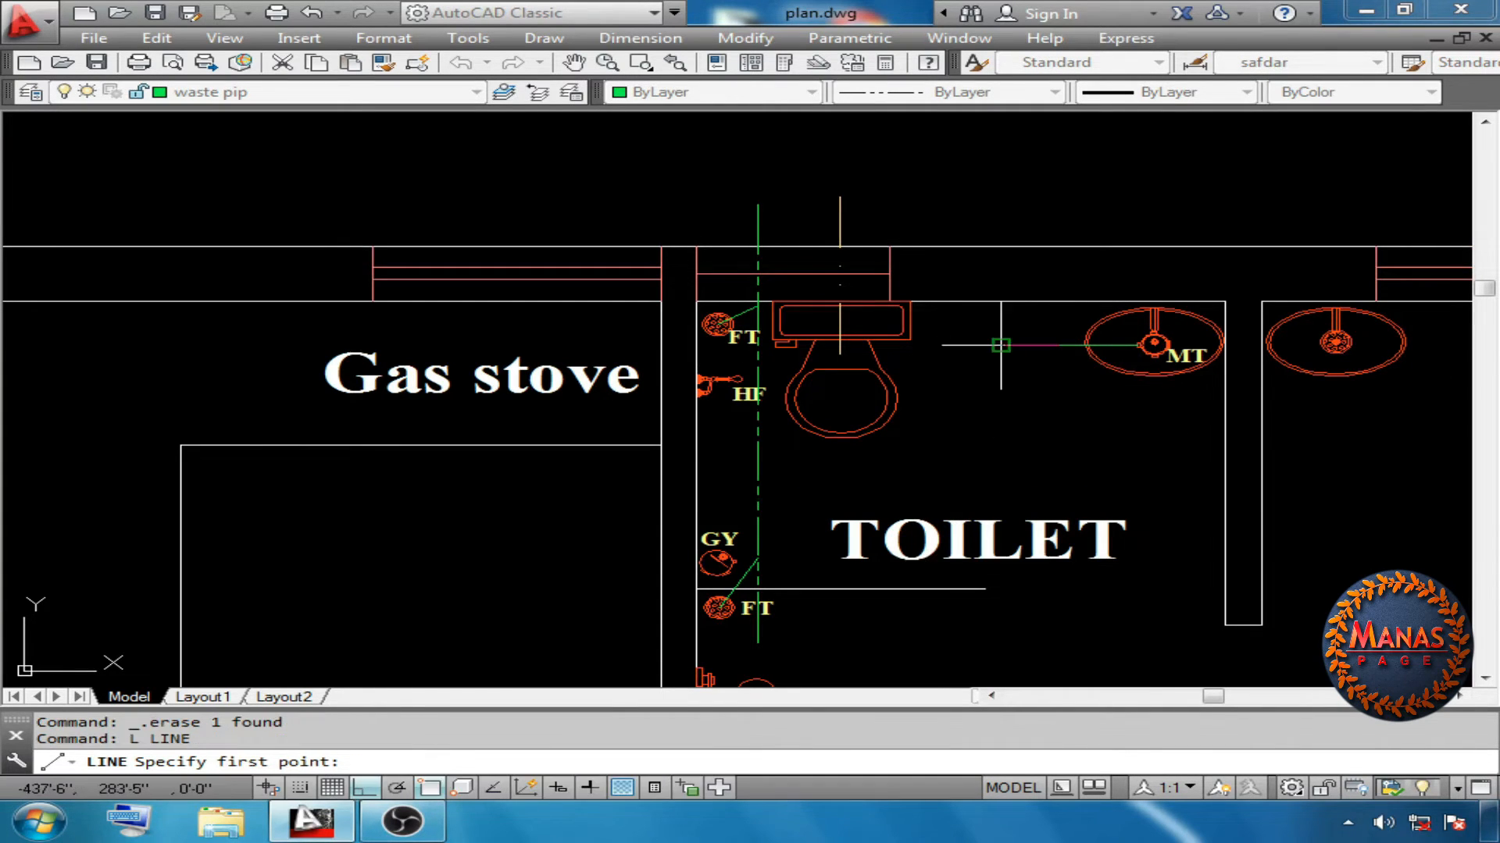
{"action": "left_click", "coordinate": [1000, 345]}
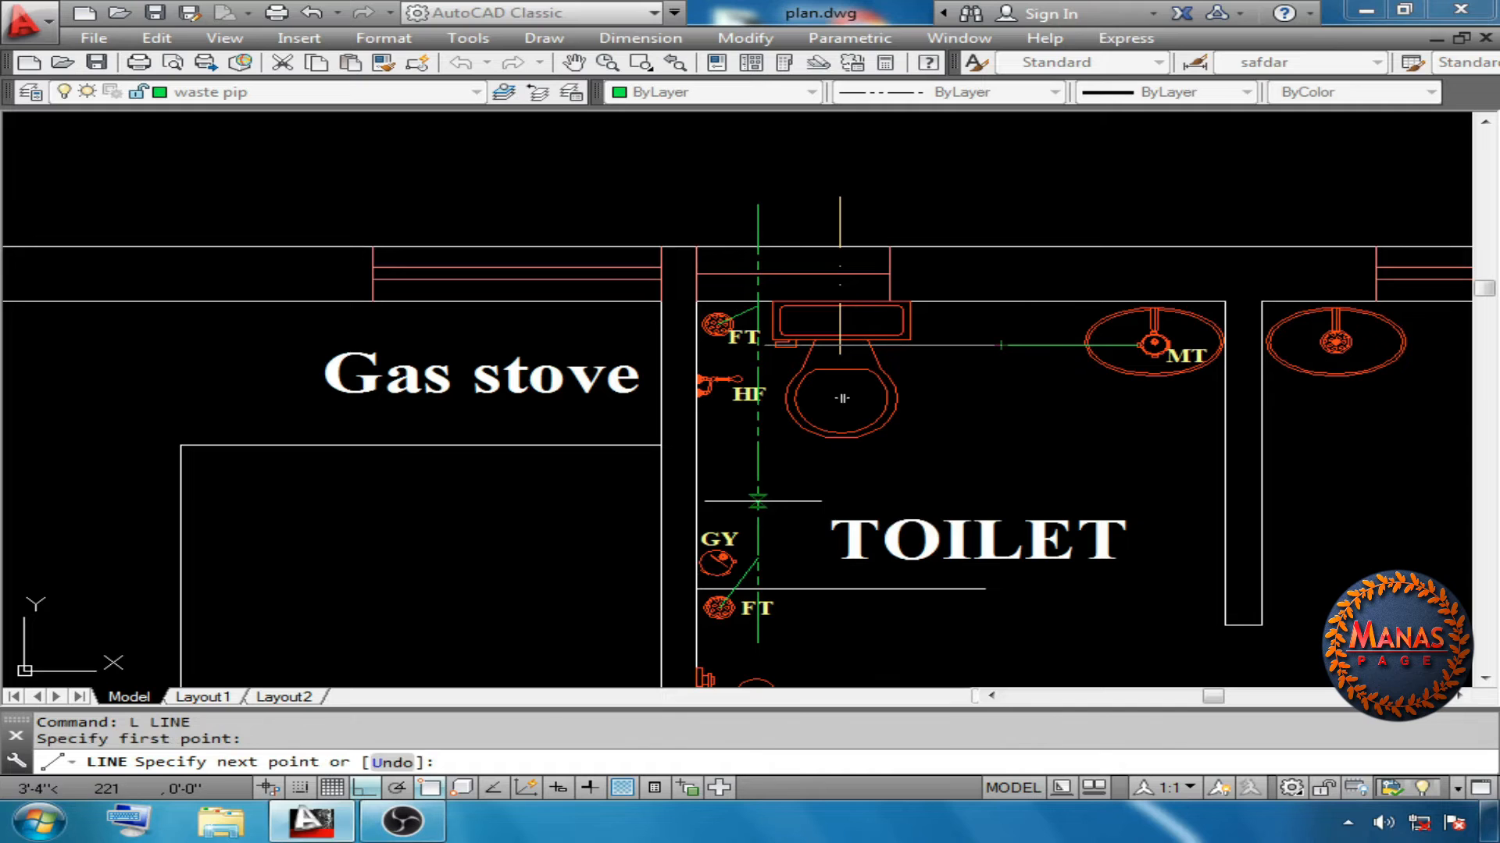
{"action": "right_click", "coordinate": [910, 468]}
{"action": "left_click", "coordinate": [986, 504]}
Examine the right-angle and sloped bend sketches in the toilet and the elbow fitting photo with its pipe direction lines
{"action": "scroll", "coordinate": [1234, 575], "scroll_direction": "up", "scroll_amount": 2}
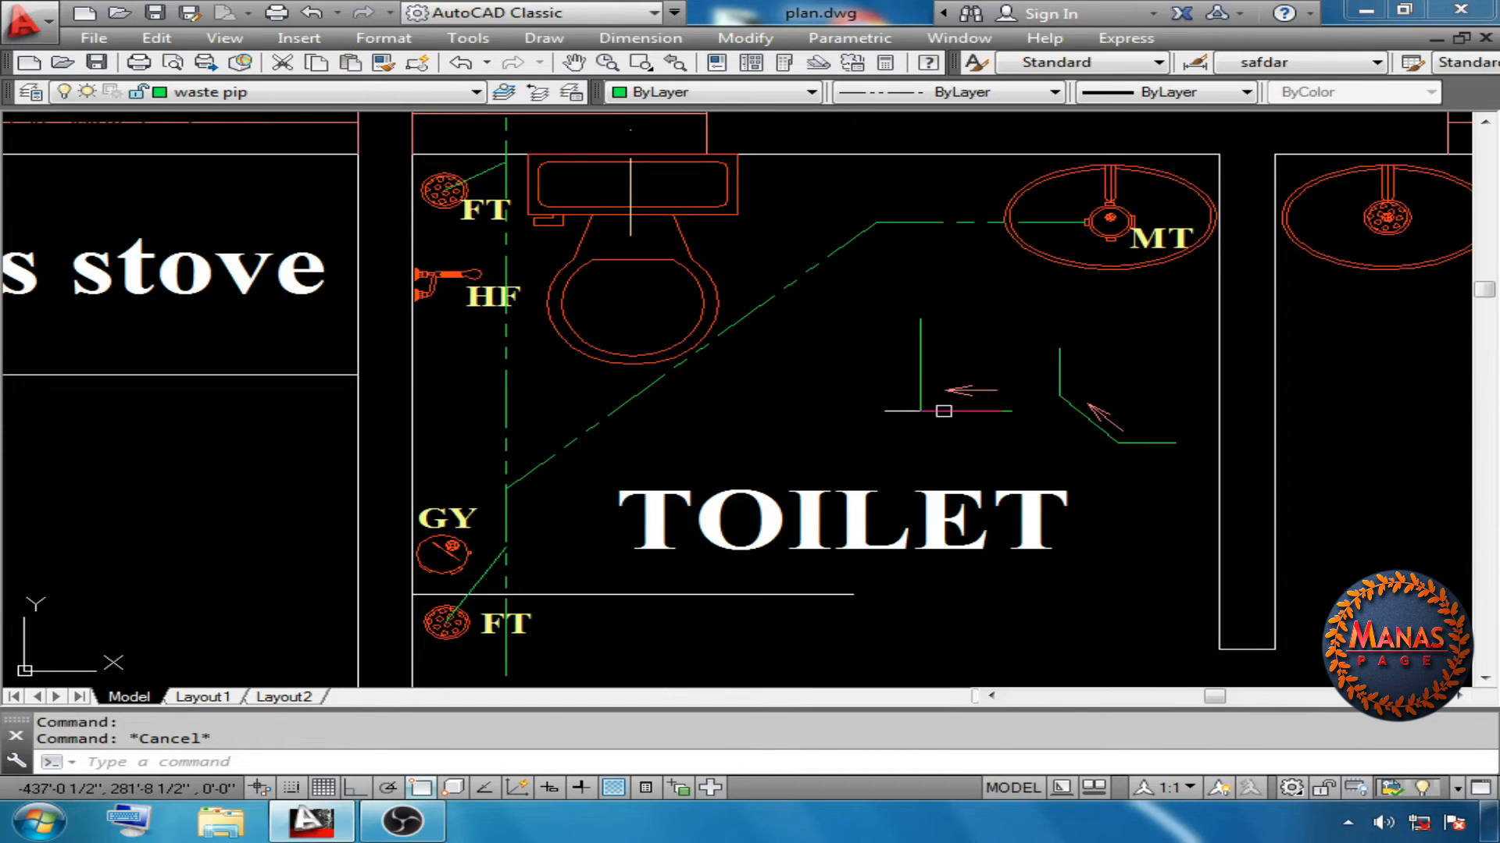
{"action": "left_click", "coordinate": [922, 378]}
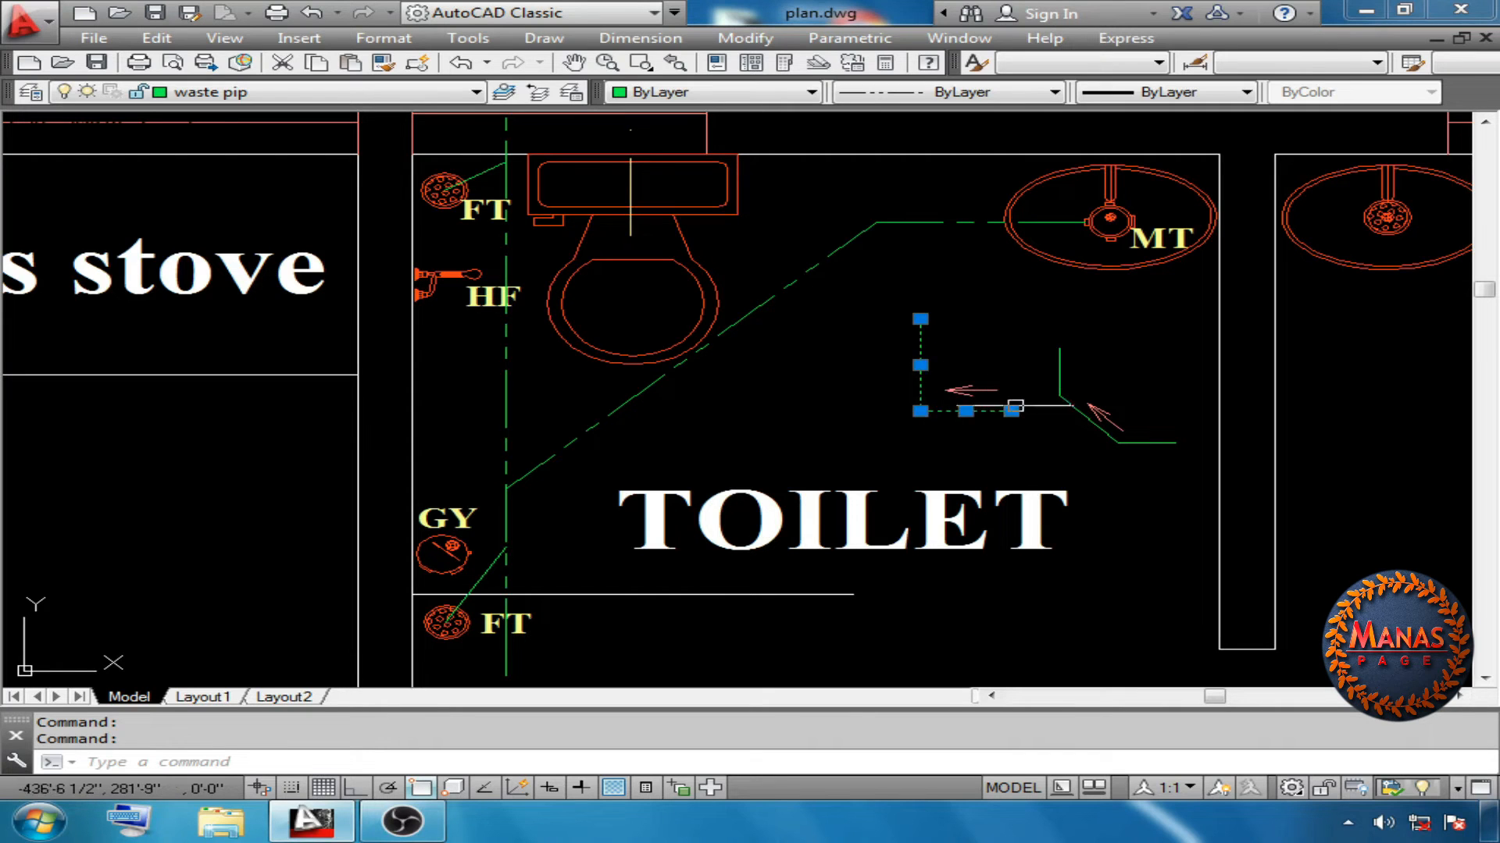
{"action": "key", "text": "Escape"}
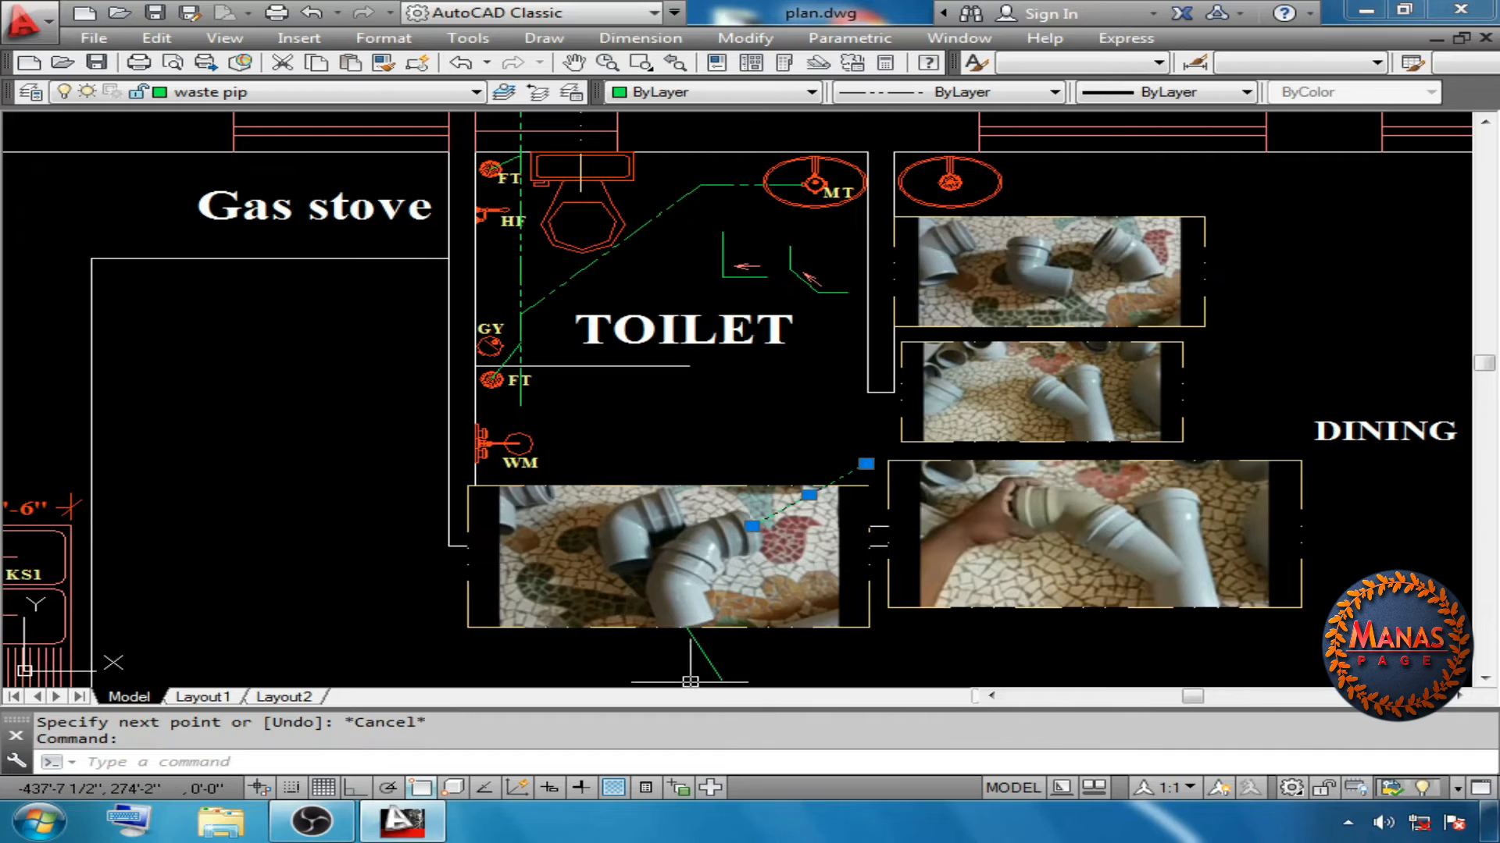
{"action": "left_click", "coordinate": [695, 578]}
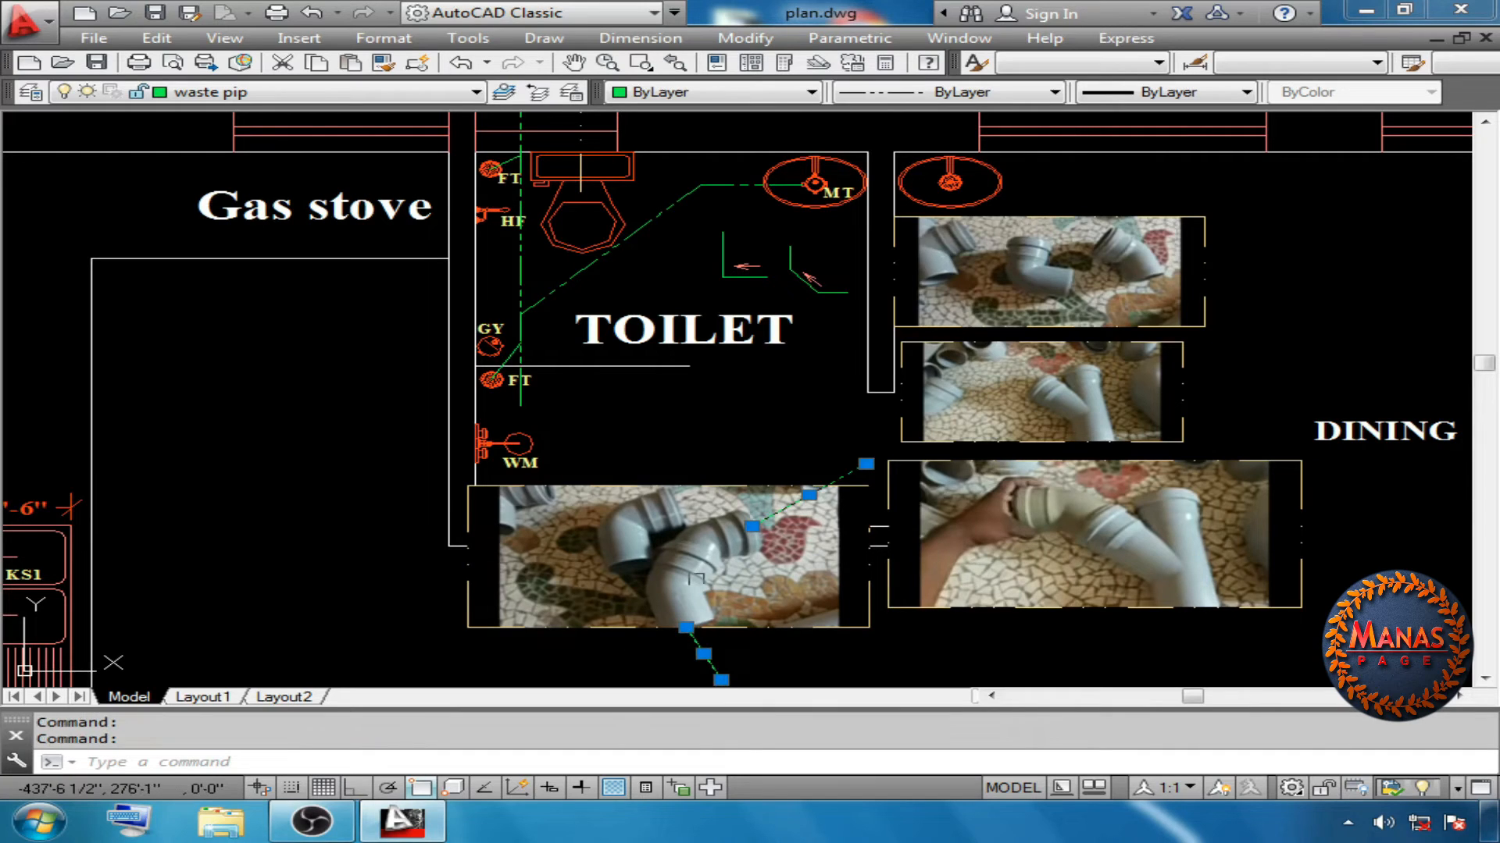
{"action": "key", "text": "Escape"}
{"action": "left_click", "coordinate": [868, 617]}
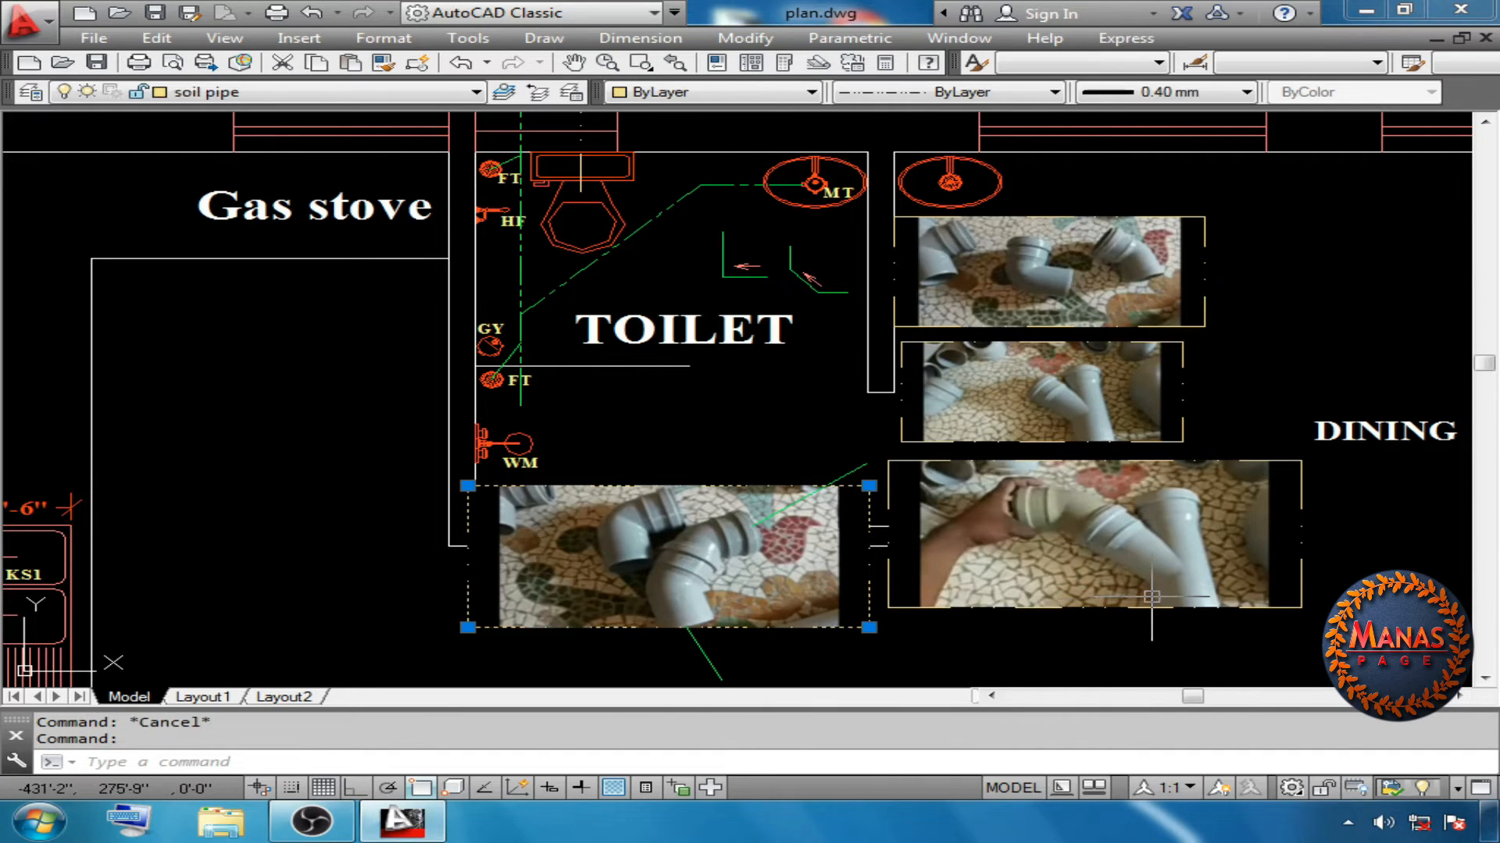
{"action": "left_click", "coordinate": [1156, 607]}
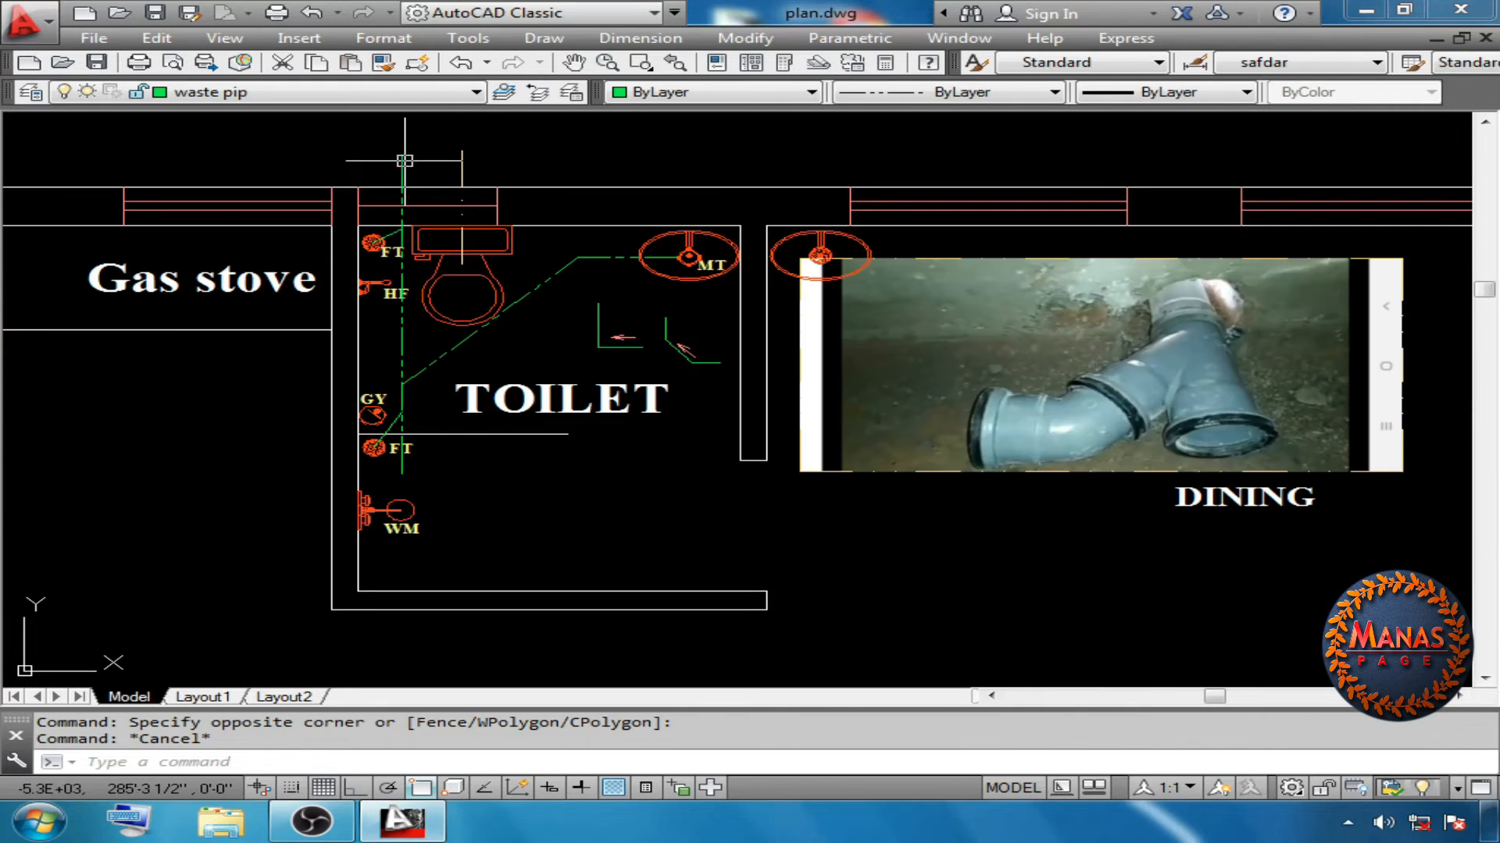
{"action": "left_click", "coordinate": [403, 161]}
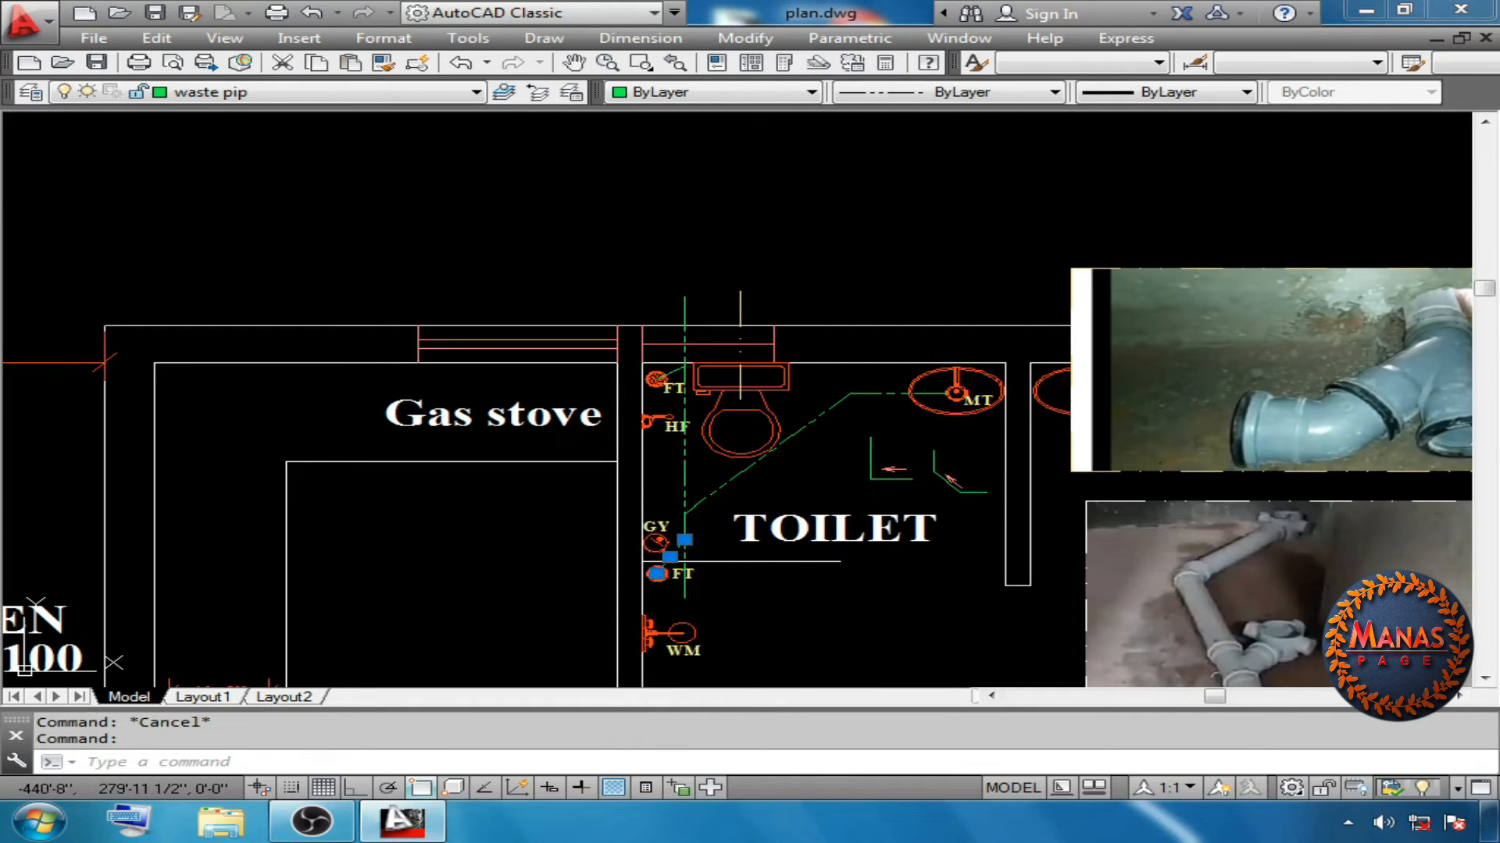
{"action": "key", "text": "Escape"}
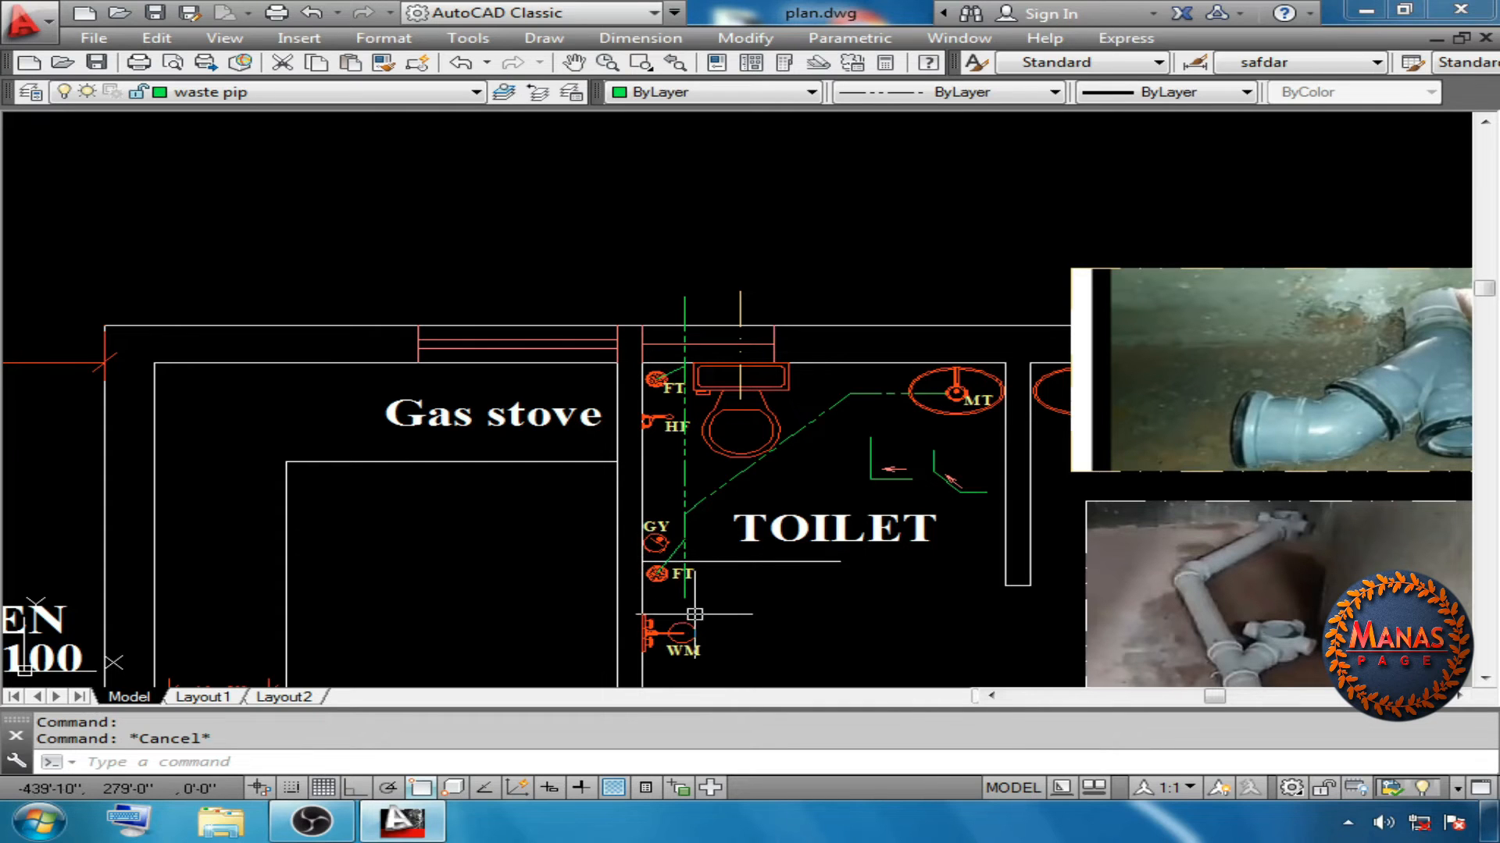
Trim the vertical waste pipe line where it overshoots the lower floor trap's branch connection
{"action": "type", "text": "TR"}
{"action": "key", "text": "Return"}
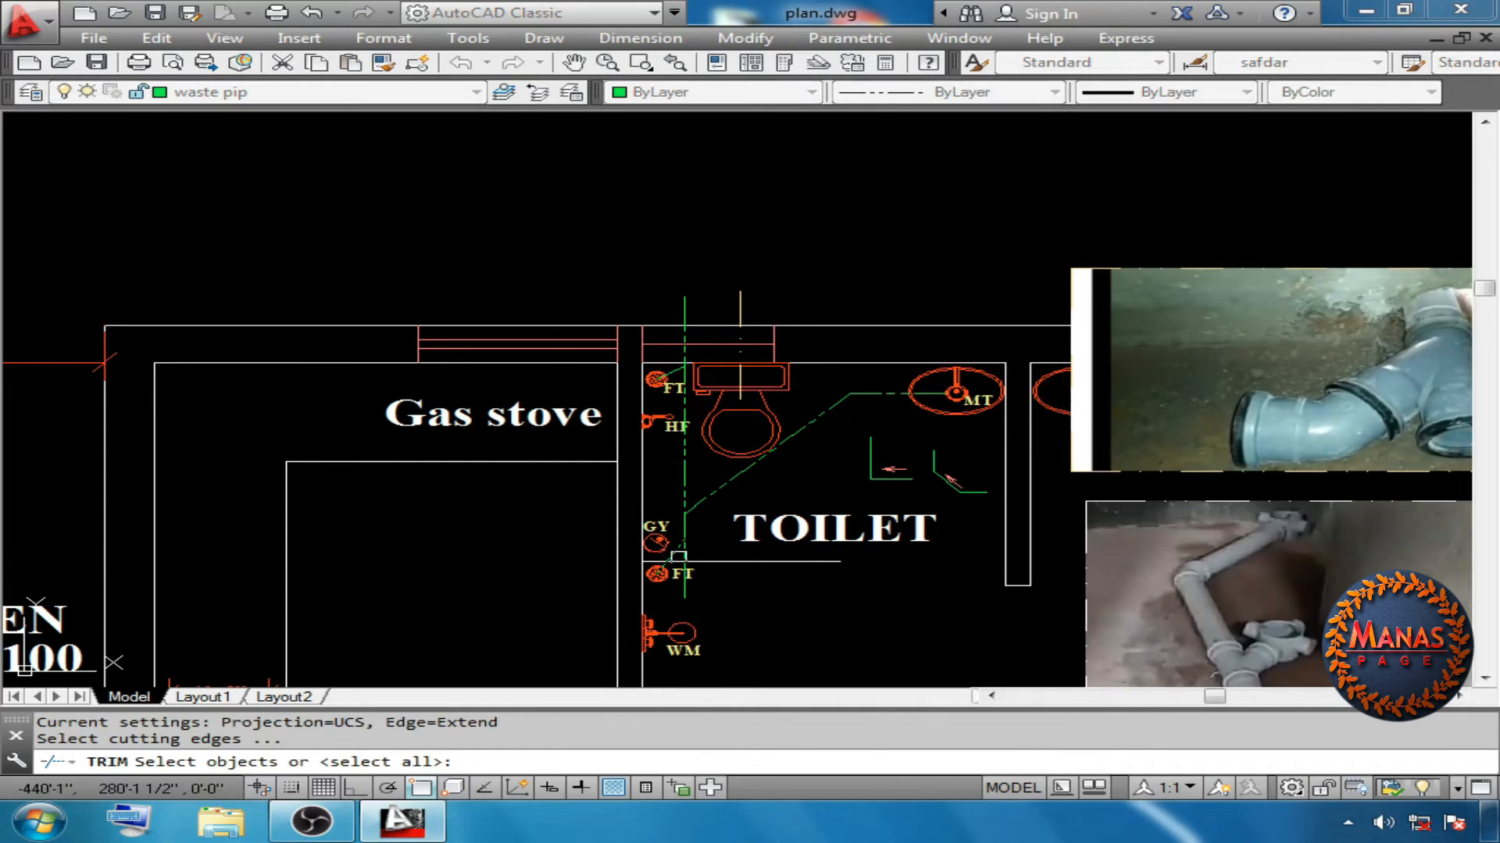
{"action": "key", "text": "Return"}
{"action": "right_click", "coordinate": [725, 546]}
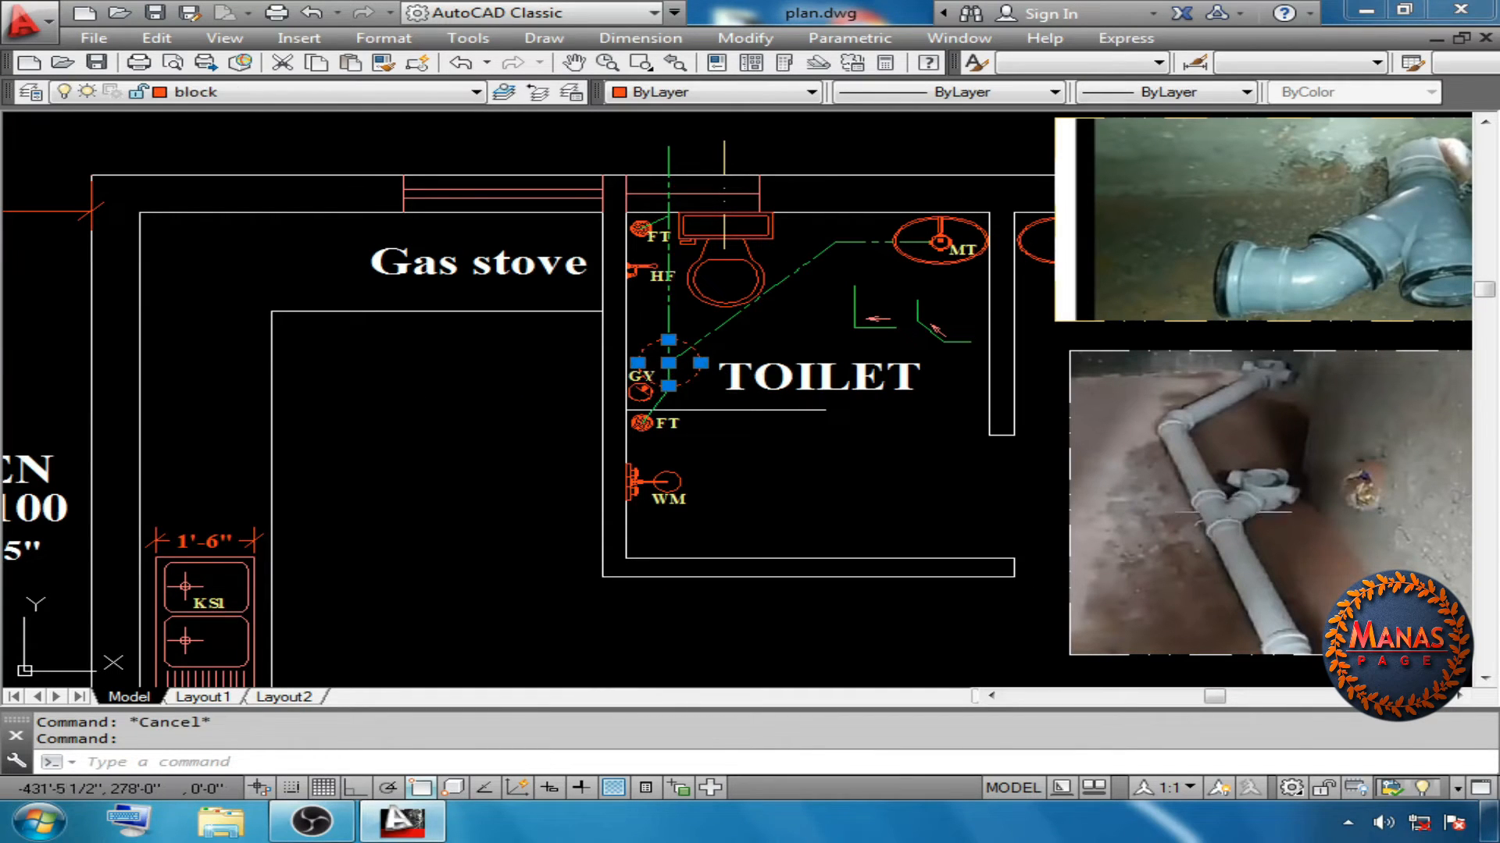
{"action": "key", "text": "Escape"}
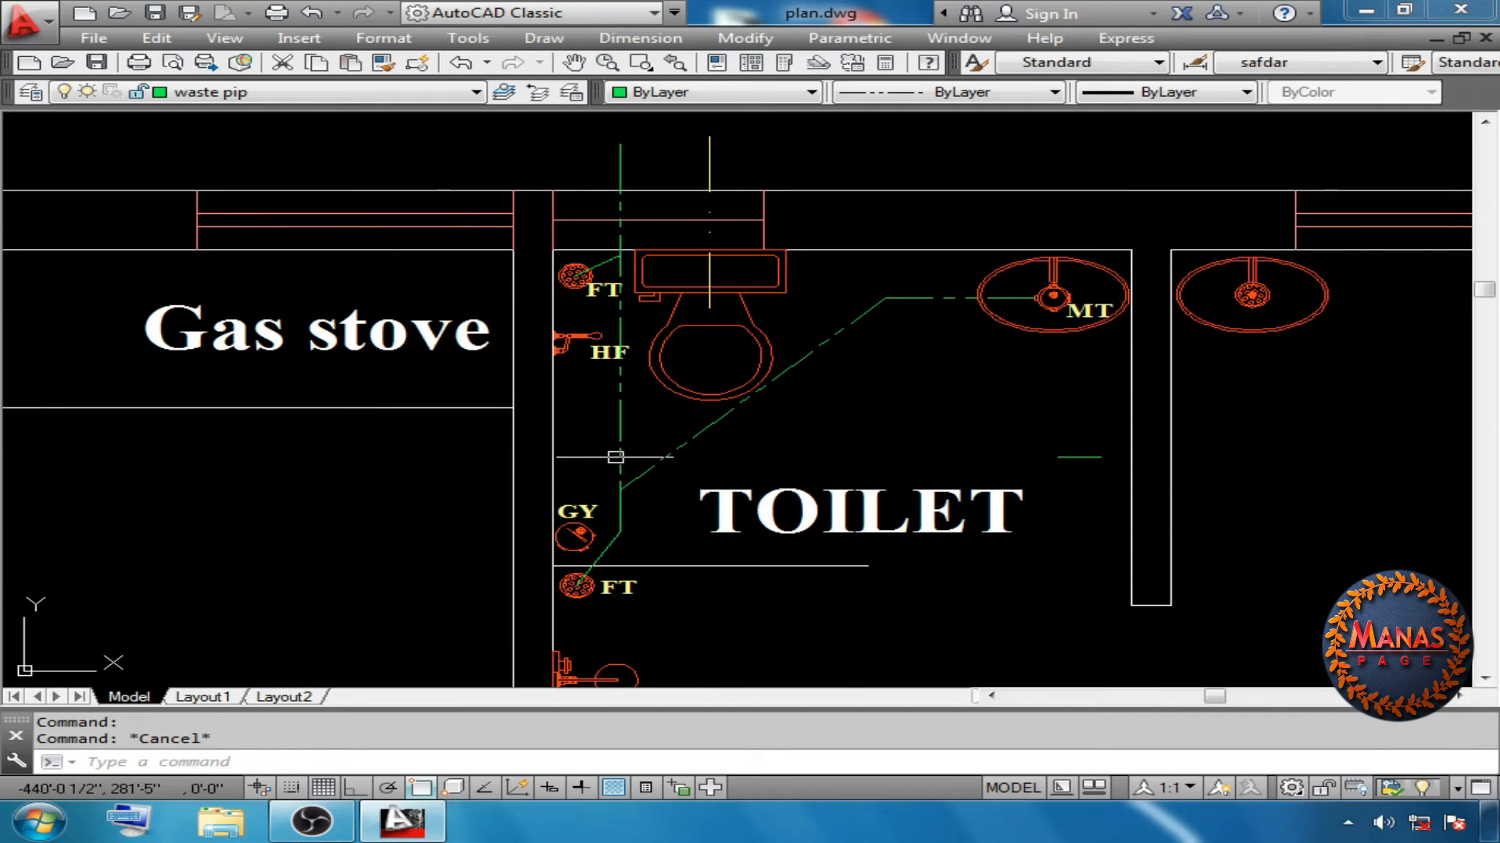
{"action": "left_click", "coordinate": [619, 458]}
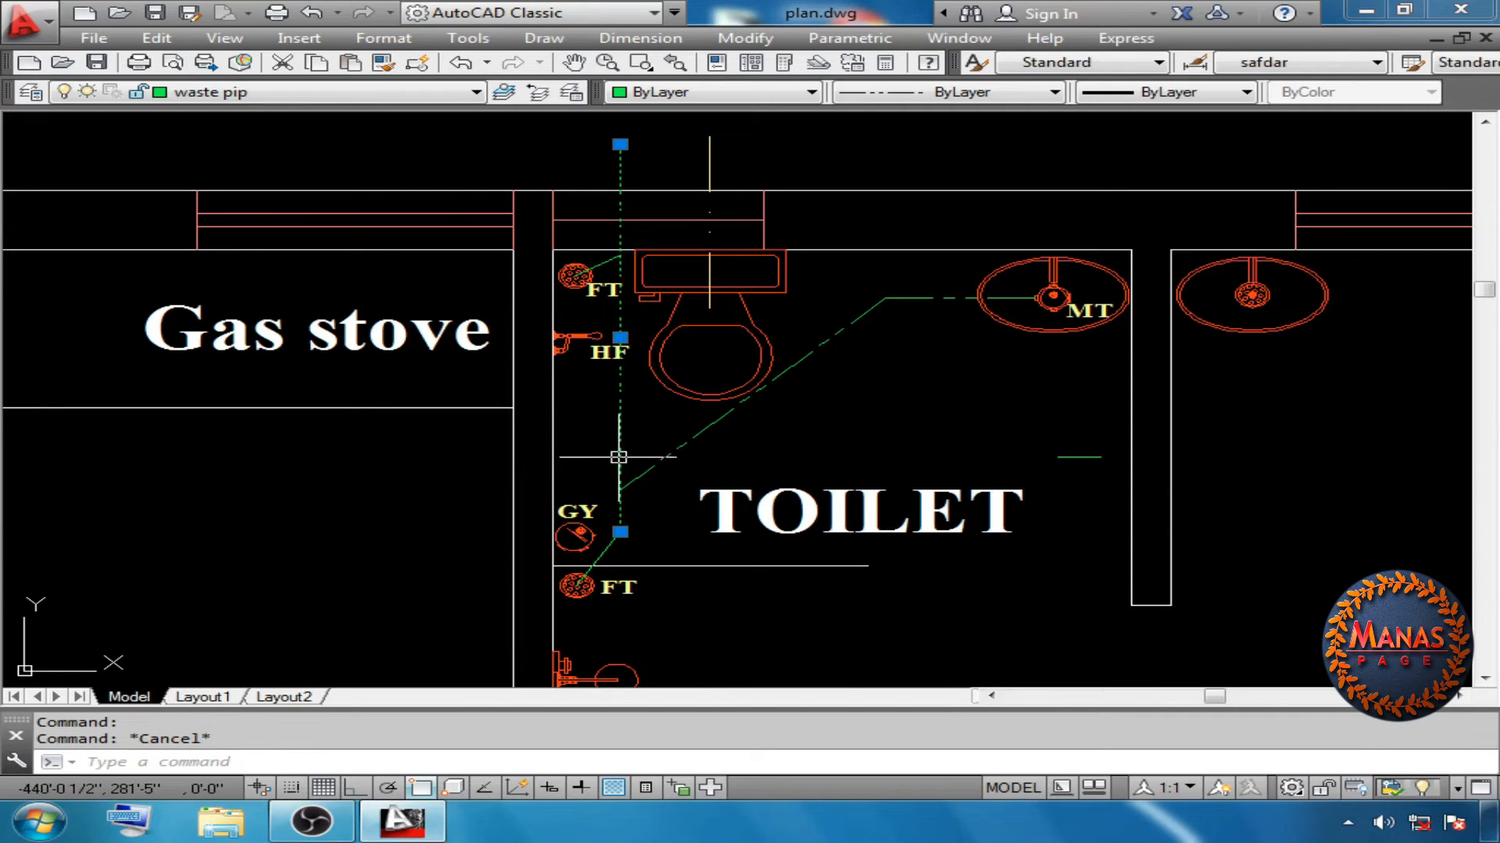
{"action": "left_click", "coordinate": [657, 464]}
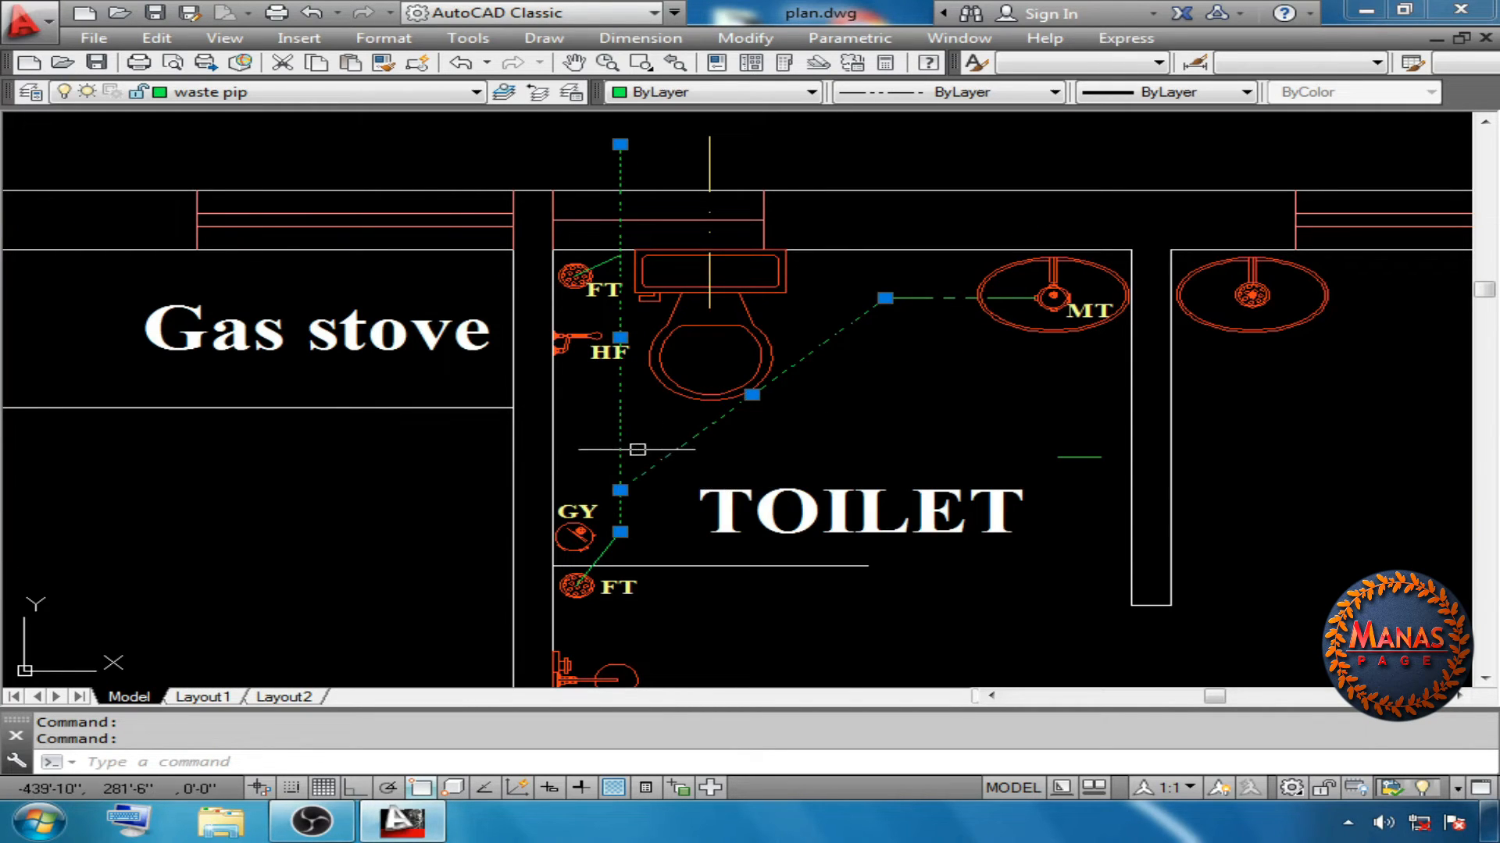
{"action": "key", "text": "Escape"}
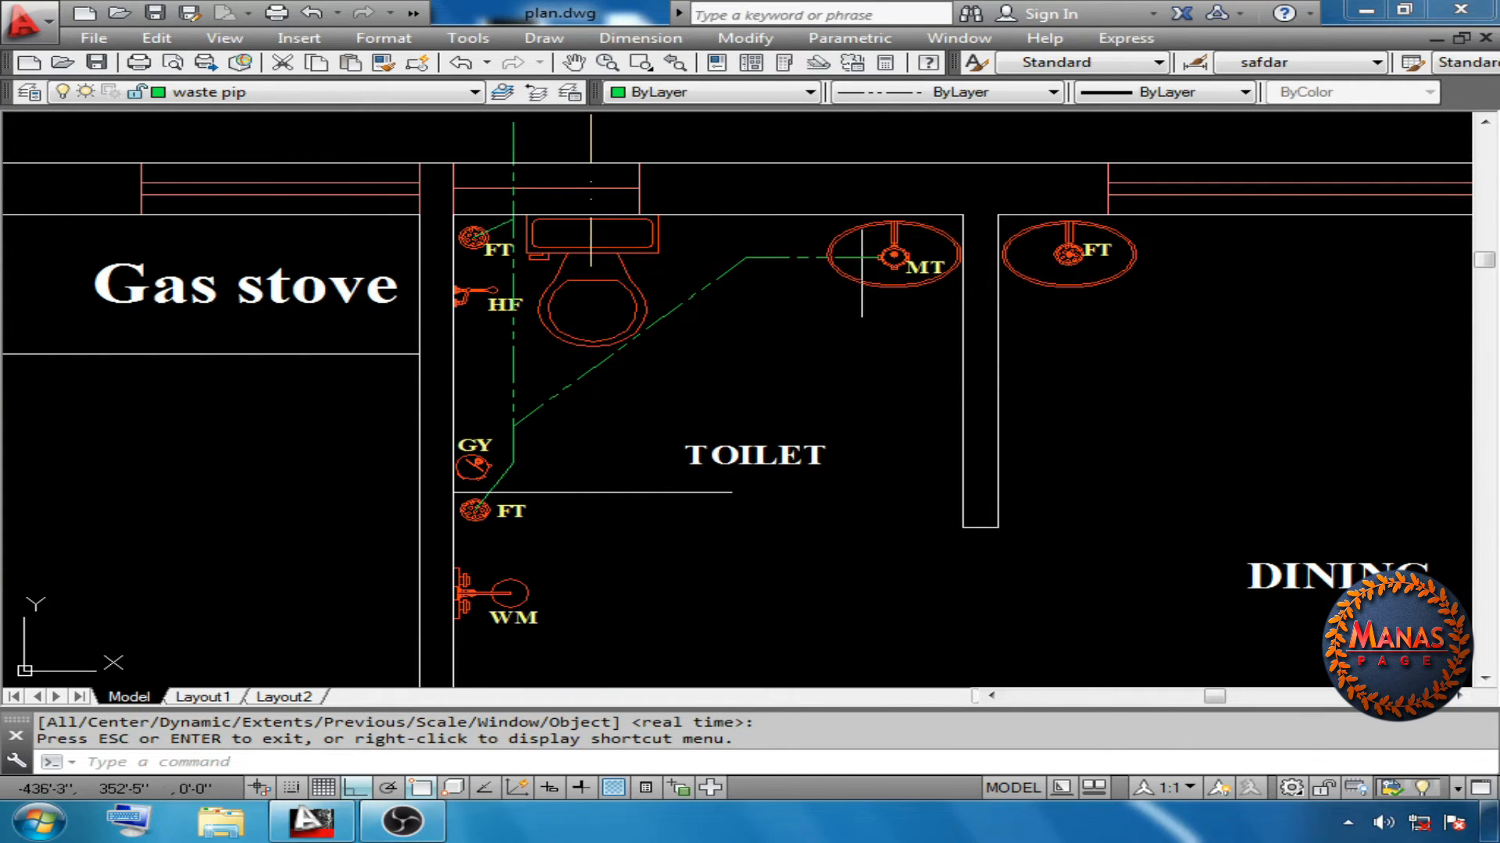
Draw a horizontal waste pipe line from the outer wash basin's drain through the wall to the MT in the toilet's basin
{"action": "key", "text": "Escape"}
{"action": "type", "text": "l"}
{"action": "key", "text": "Return"}
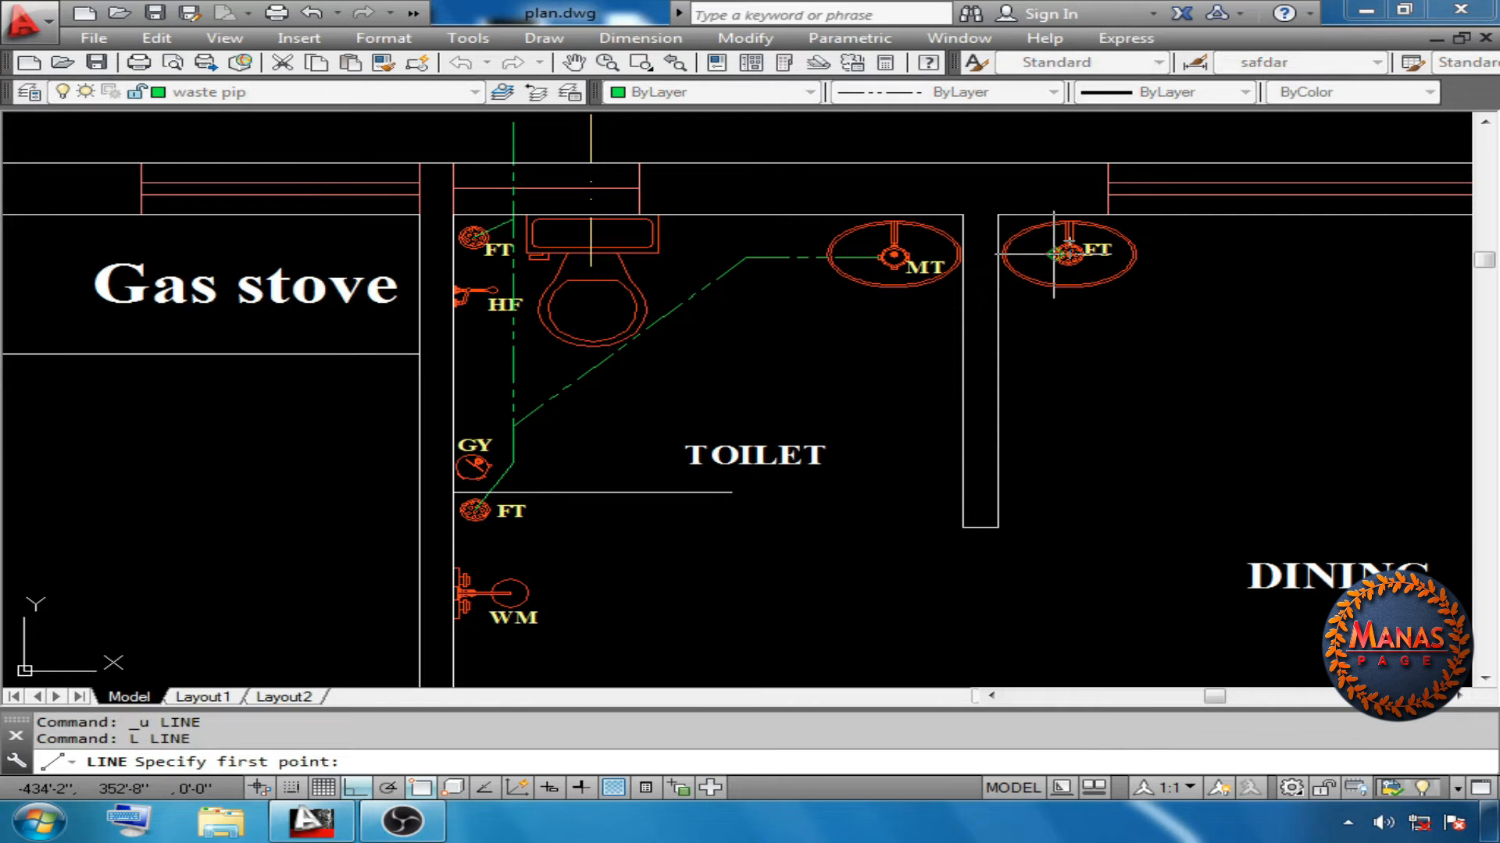
{"action": "left_click", "coordinate": [1068, 254]}
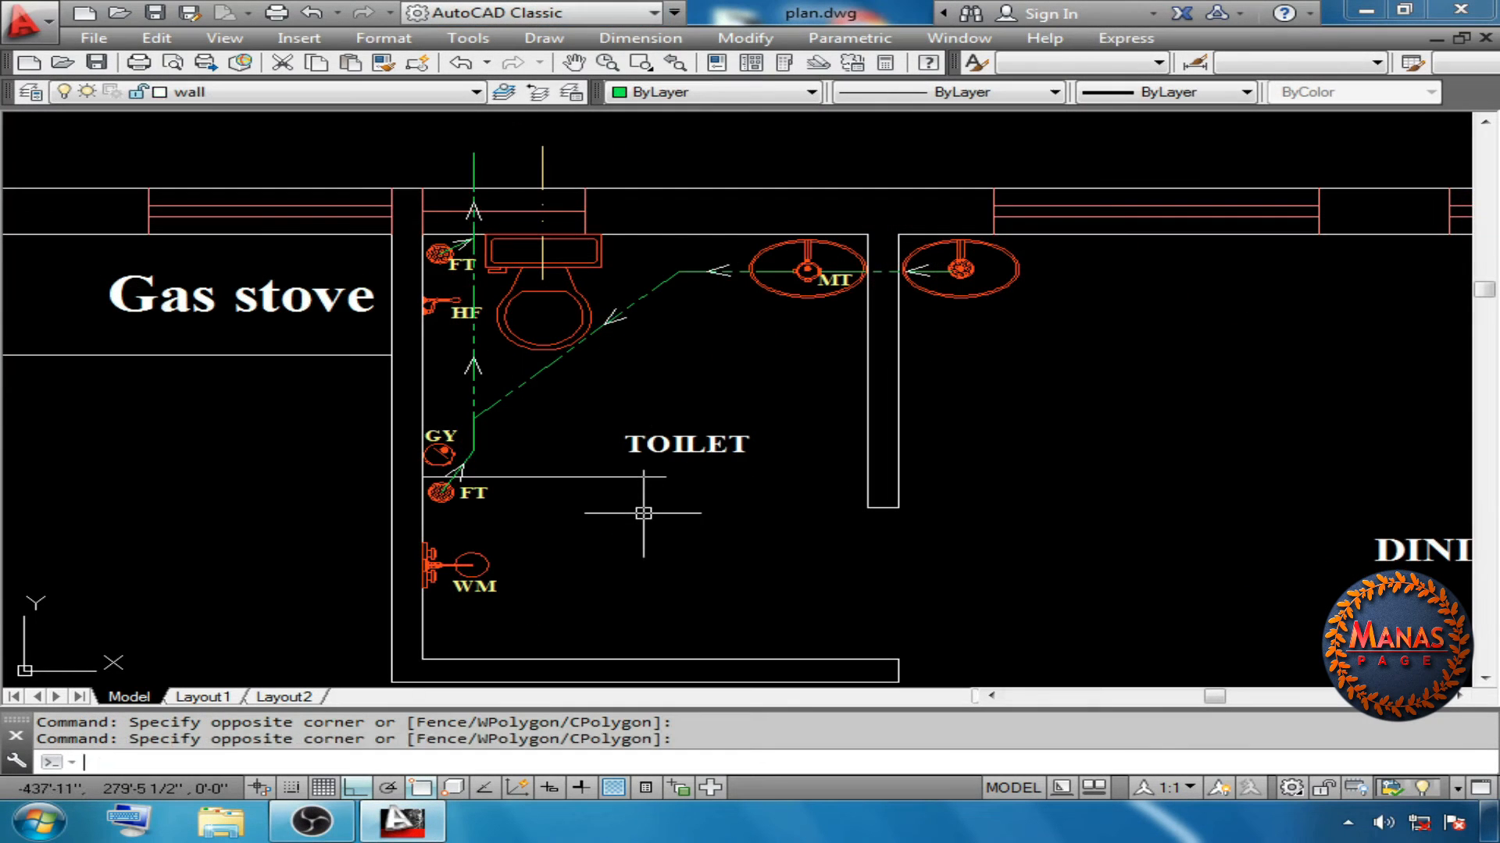
Examine the flow direction arrows on the horizontal and diagonal waste pipe lines in the toilet
{"action": "key", "text": "Escape"}
{"action": "left_click", "coordinate": [594, 356]}
{"action": "left_click", "coordinate": [648, 273]}
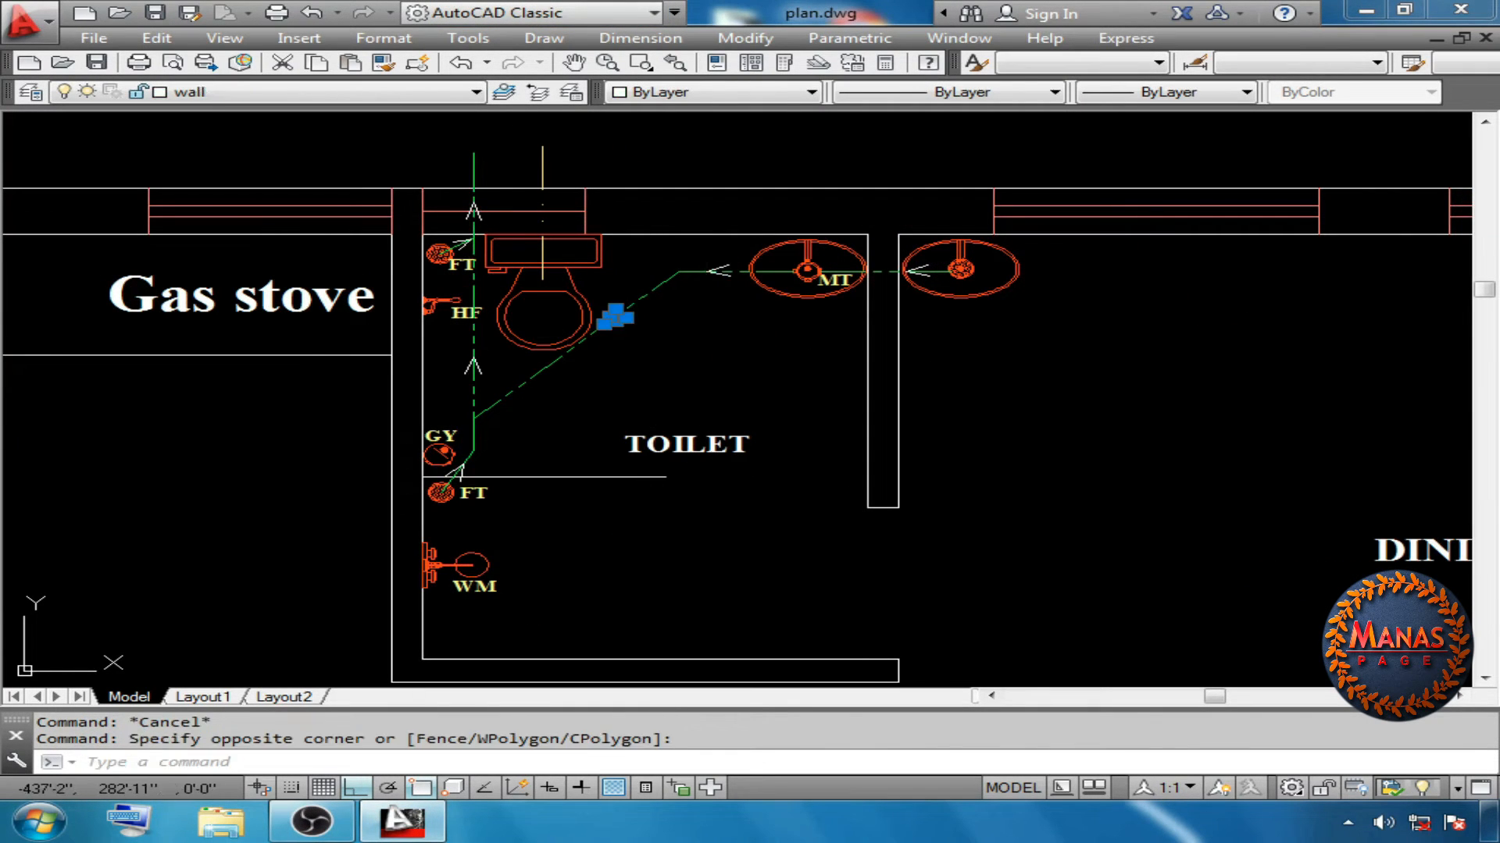
{"action": "left_click", "coordinate": [705, 303]}
{"action": "left_click", "coordinate": [746, 246]}
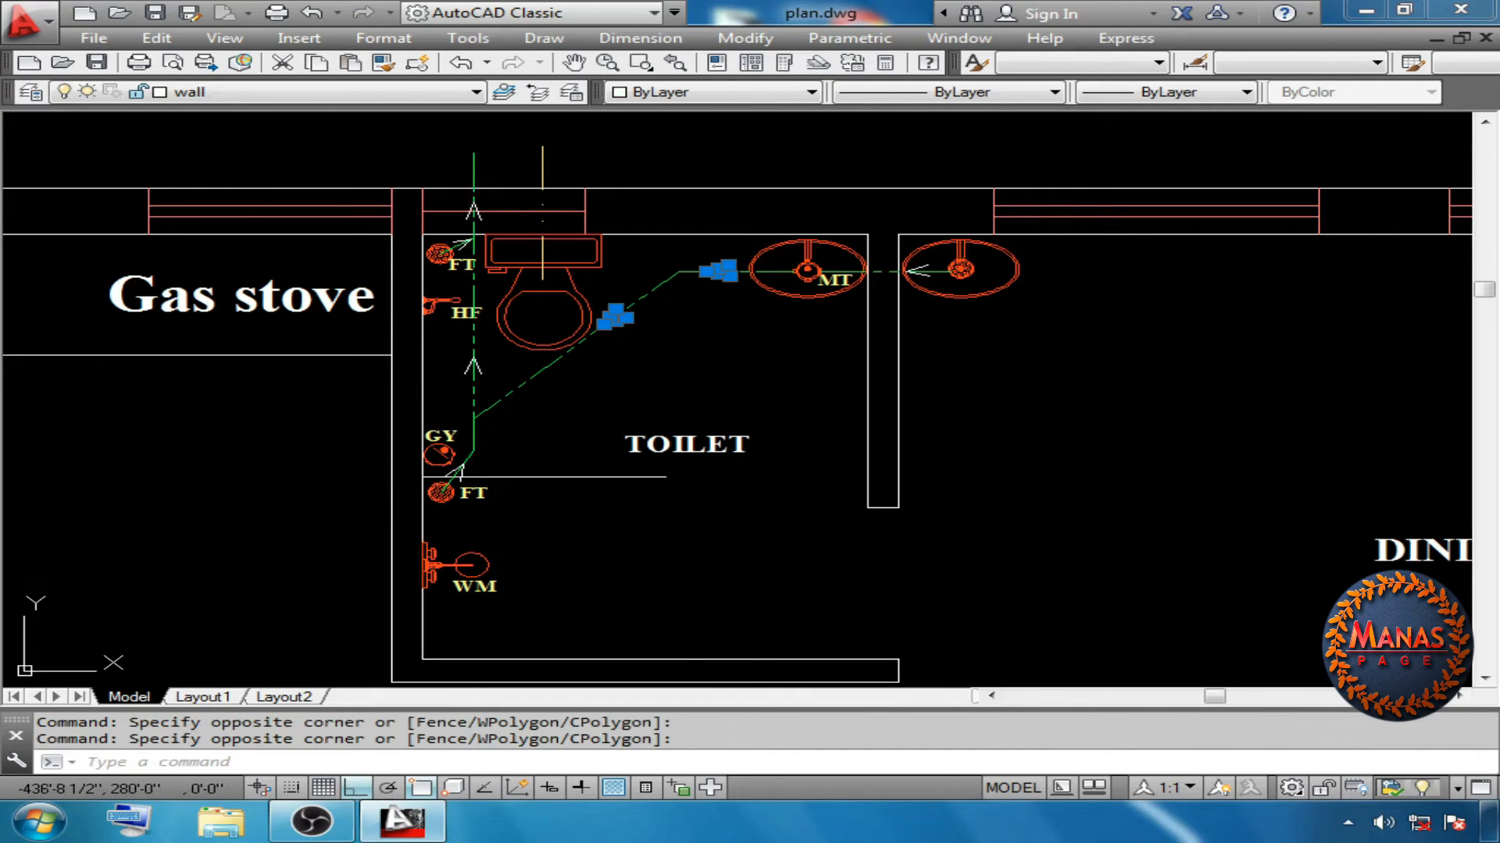
{"action": "key", "text": "Escape"}
{"action": "left_click", "coordinate": [642, 303]}
{"action": "left_click", "coordinate": [543, 250]}
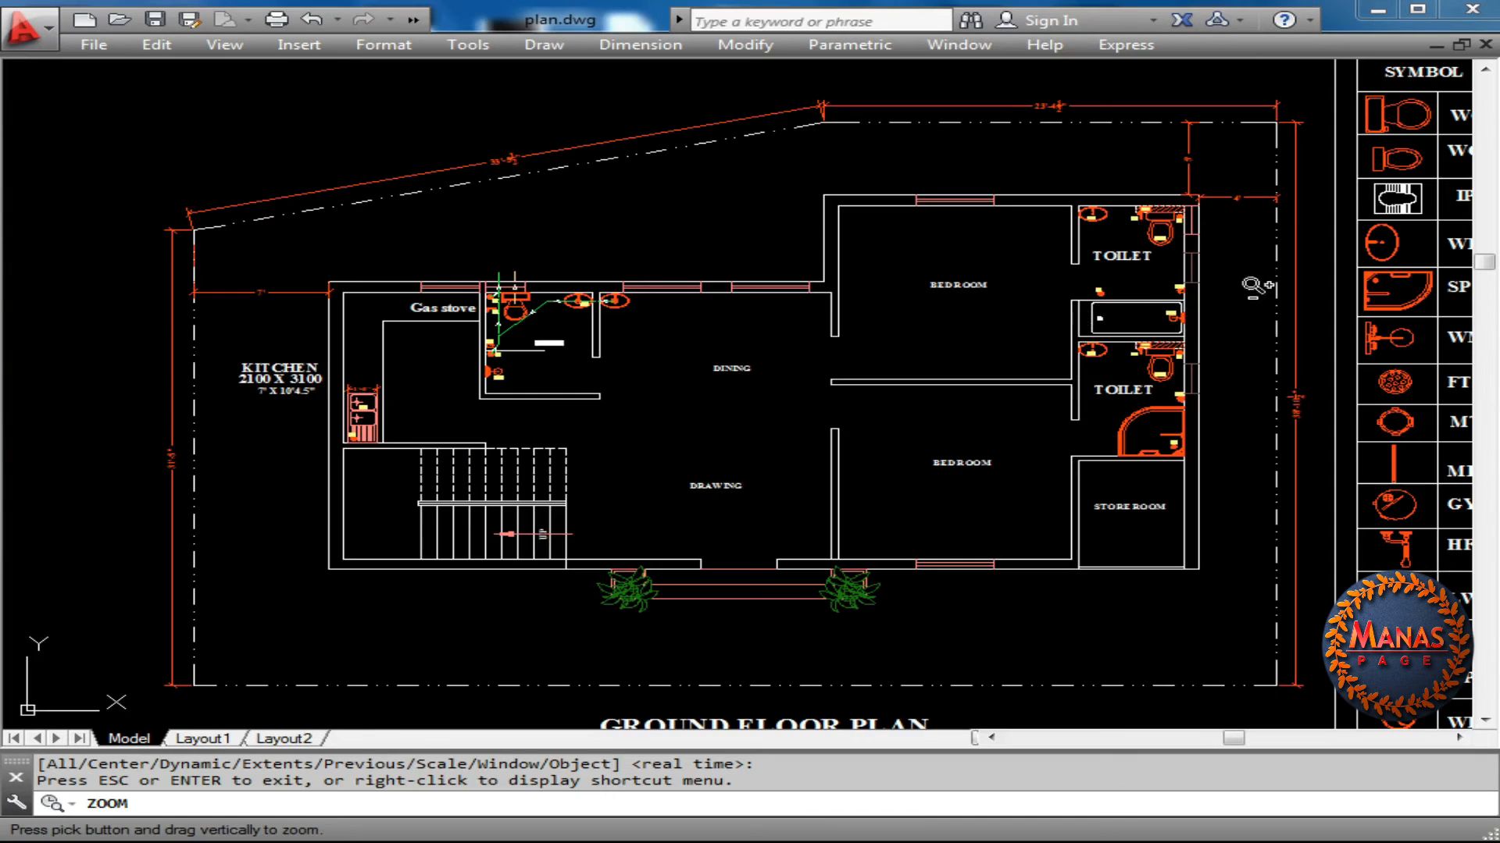
Delete the floor trap and its FT label above the bathtub in the upper bedroom toilet
{"action": "scroll", "coordinate": [1152, 344], "scroll_direction": "up", "scroll_amount": 2}
{"action": "left_click_drag", "start_coordinate": [1152, 344], "coordinate": [1205, 303]}
{"action": "left_click_drag", "start_coordinate": [1290, 260], "coordinate": [1318, 248]}
{"action": "middle_click_drag", "start_coordinate": [1234, 308], "coordinate": [1127, 368]}
{"action": "left_click_drag", "start_coordinate": [1127, 368], "coordinate": [1238, 258]}
{"action": "middle_click_drag", "start_coordinate": [1239, 257], "coordinate": [1148, 403]}
{"action": "left_click_drag", "start_coordinate": [1145, 403], "coordinate": [1244, 280]}
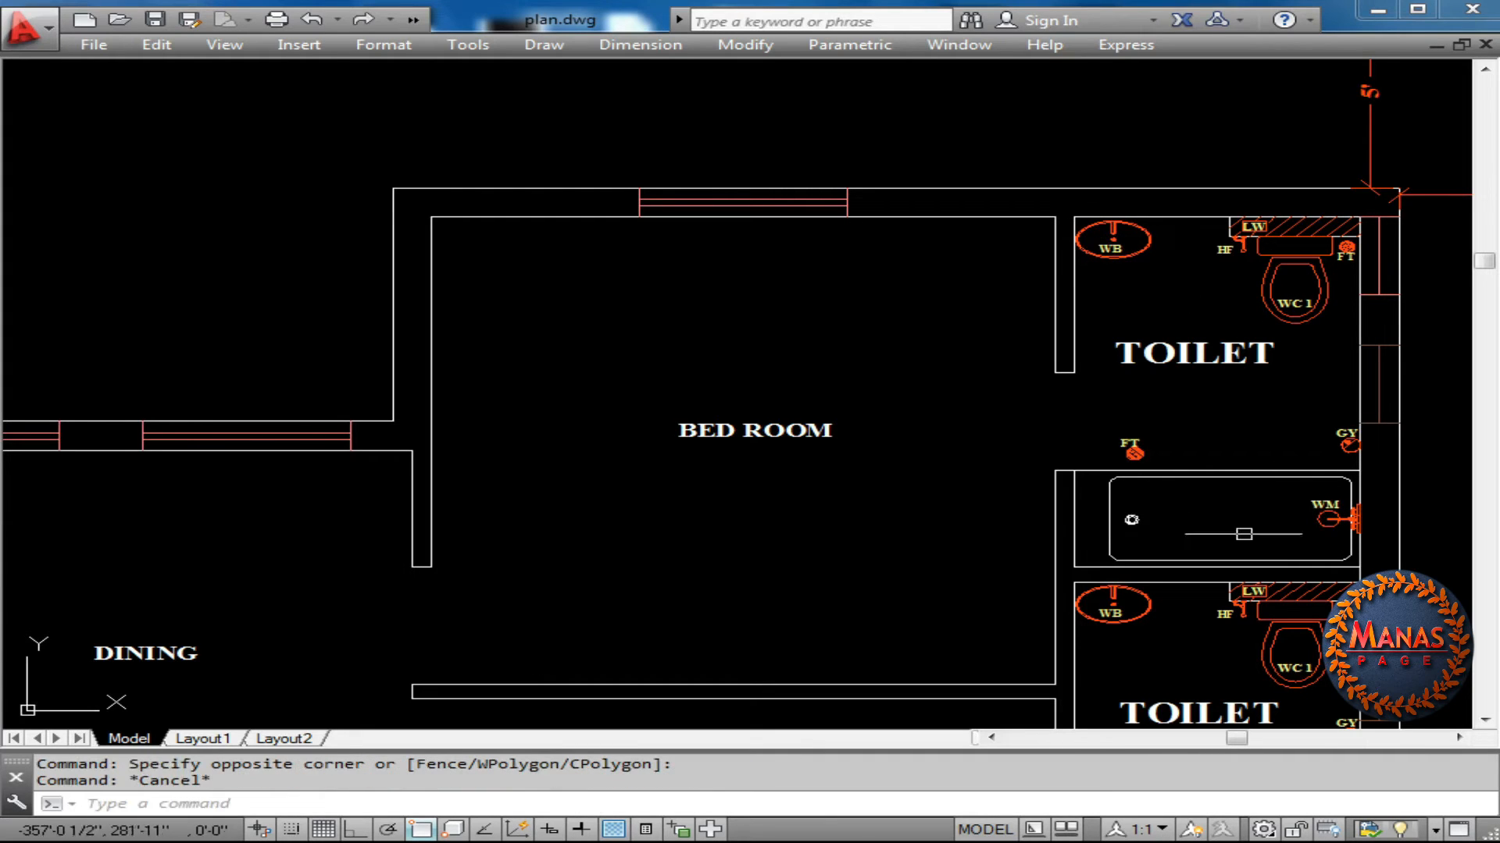
{"action": "left_click", "coordinate": [1188, 433]}
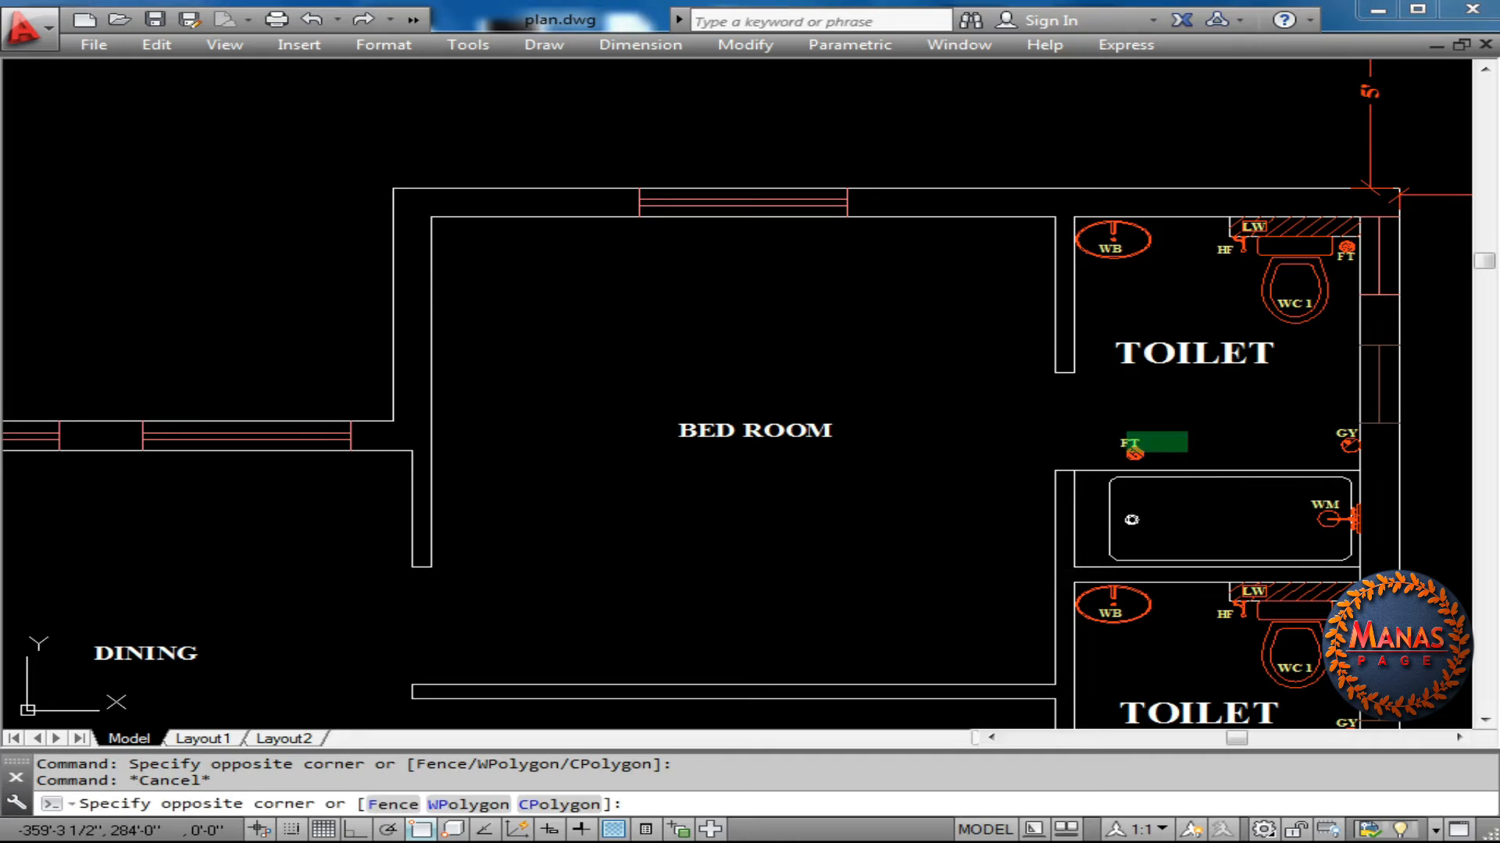
{"action": "left_click", "coordinate": [1122, 459]}
{"action": "key", "text": "Delete"}
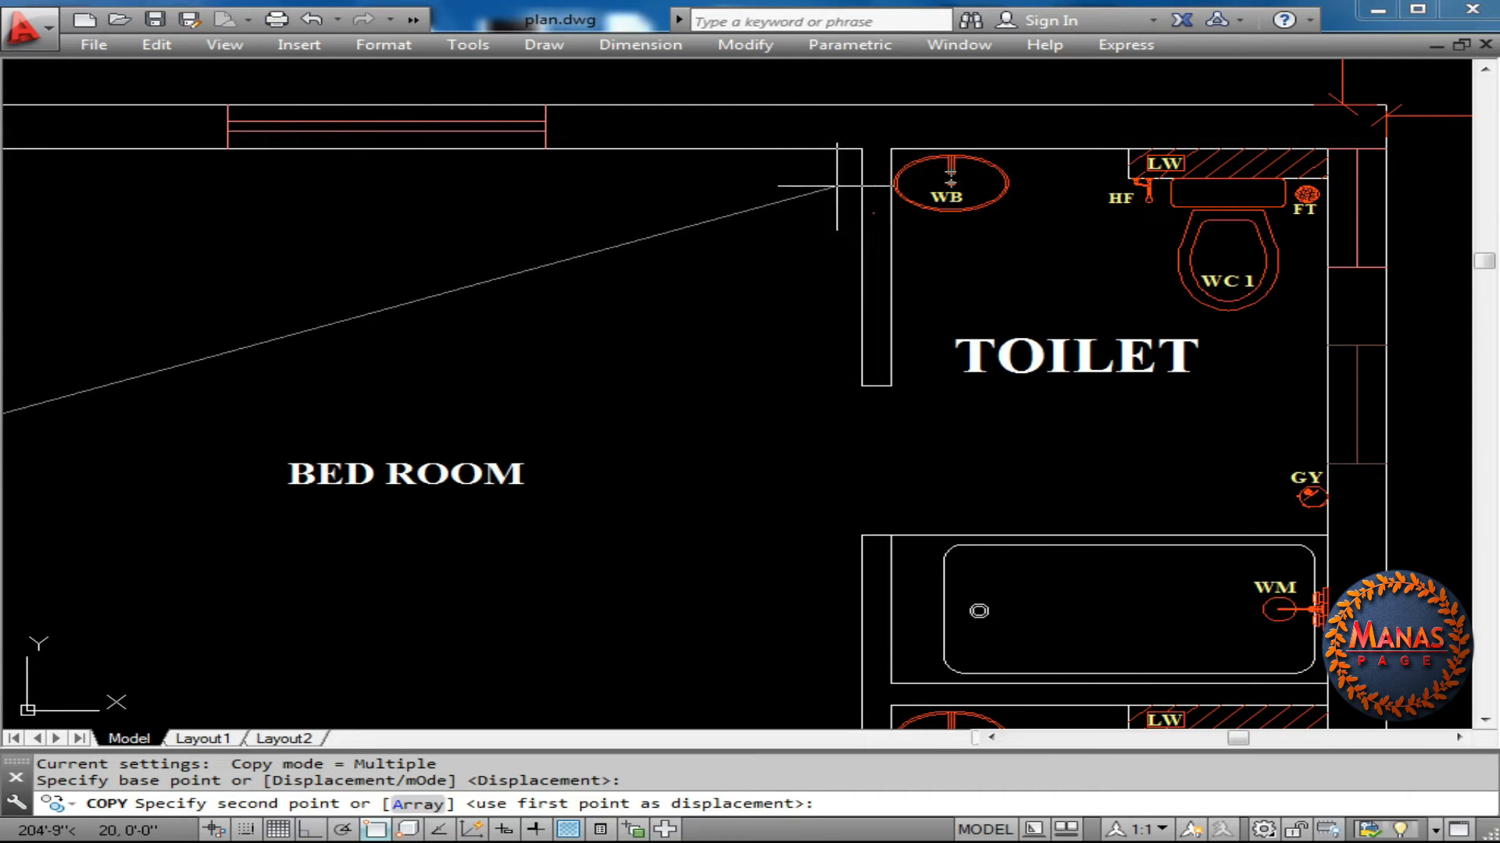
Place a copy of the floor trap with its FT label in the upper bedroom's corner beside the toilet wall
{"action": "left_click", "coordinate": [865, 150]}
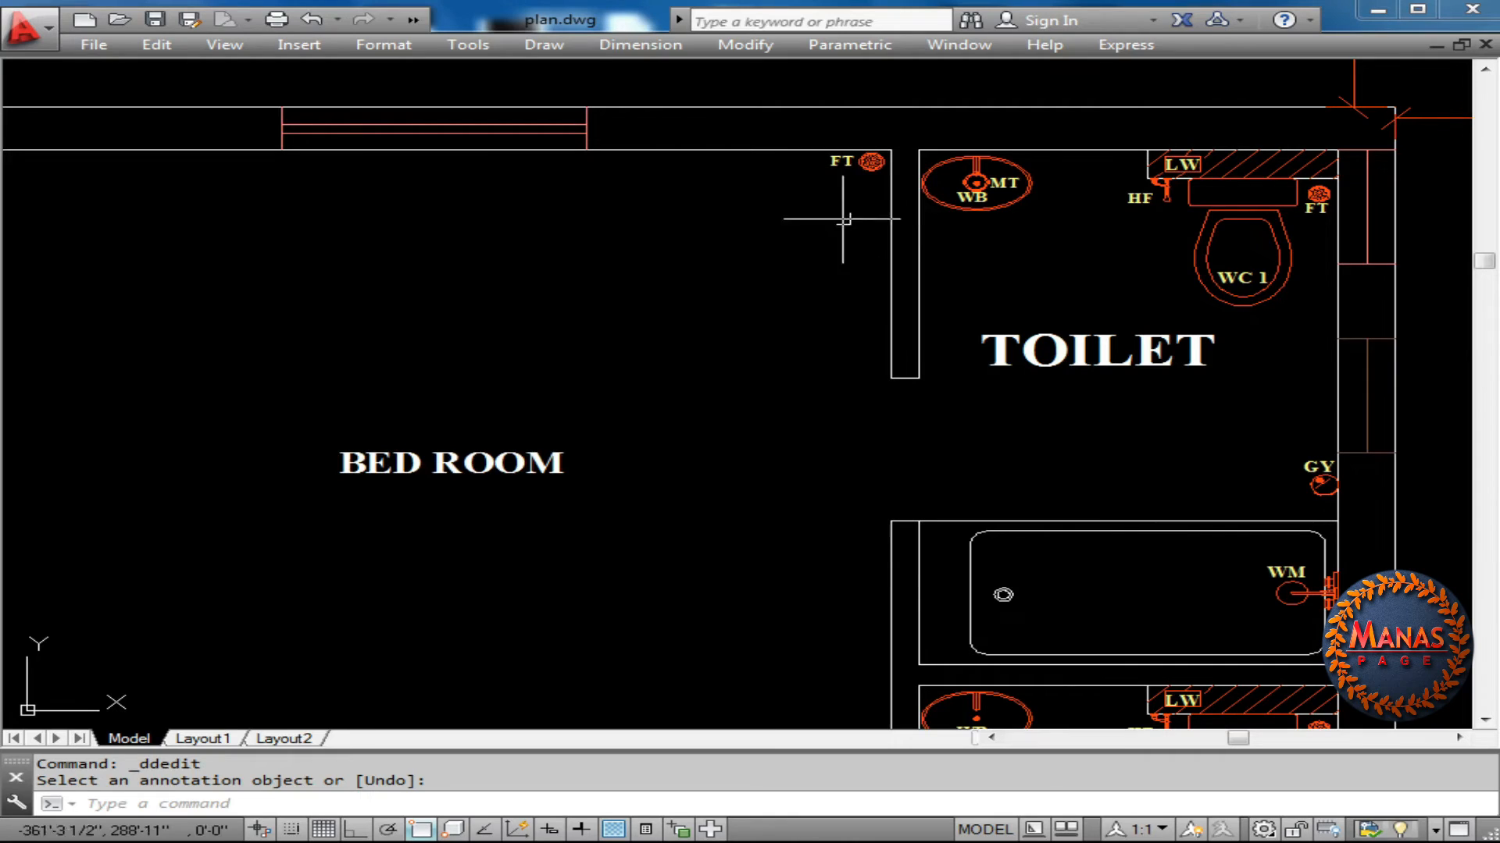
{"action": "key", "text": "Escape"}
{"action": "left_click", "coordinate": [862, 181]}
{"action": "key", "text": "Escape"}
{"action": "left_click", "coordinate": [867, 167]}
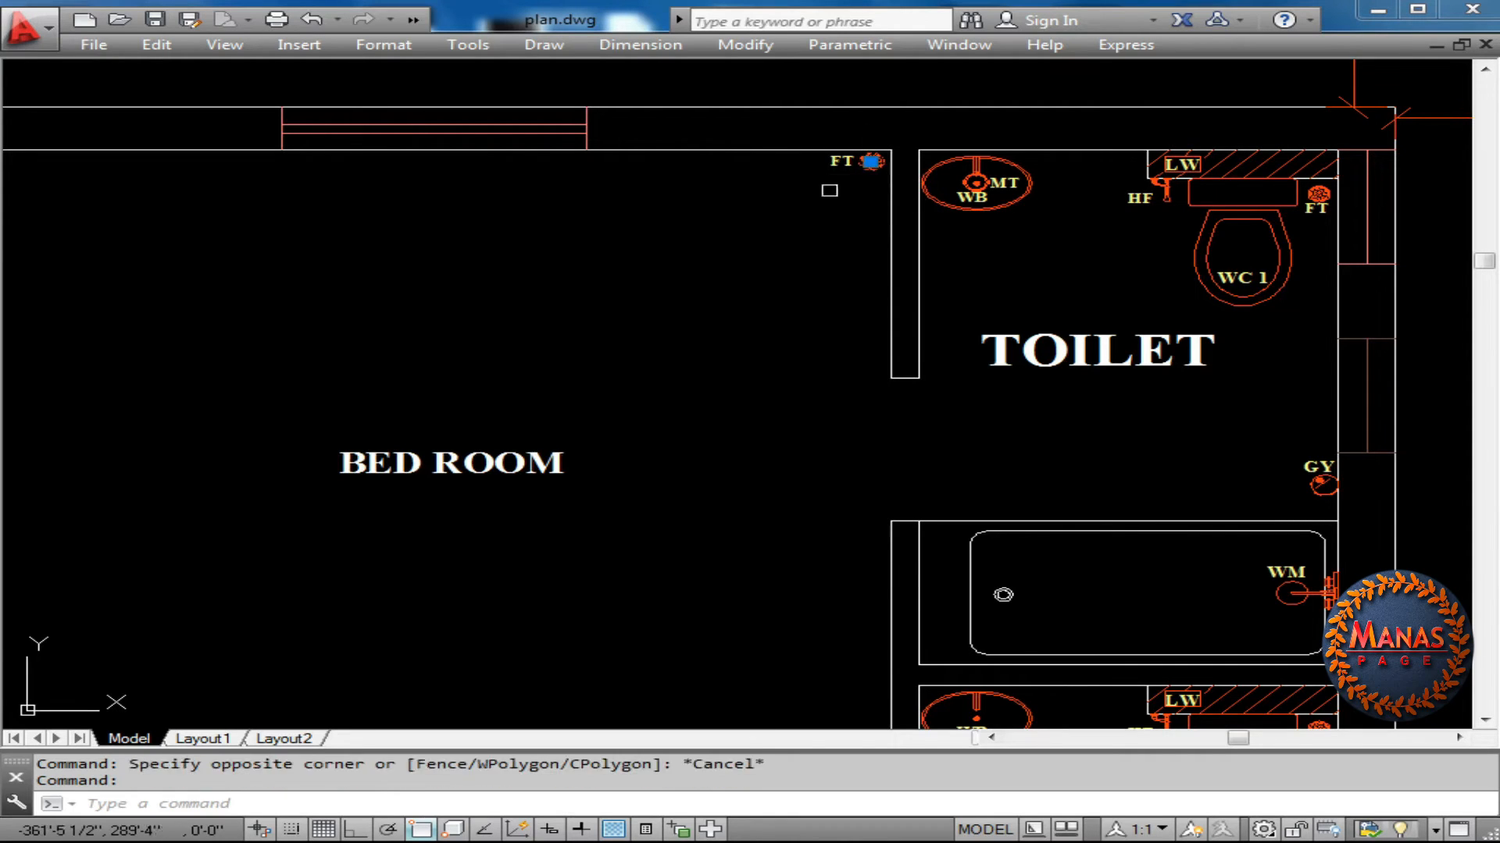
{"action": "key", "text": "Escape"}
{"action": "left_click", "coordinate": [865, 168]}
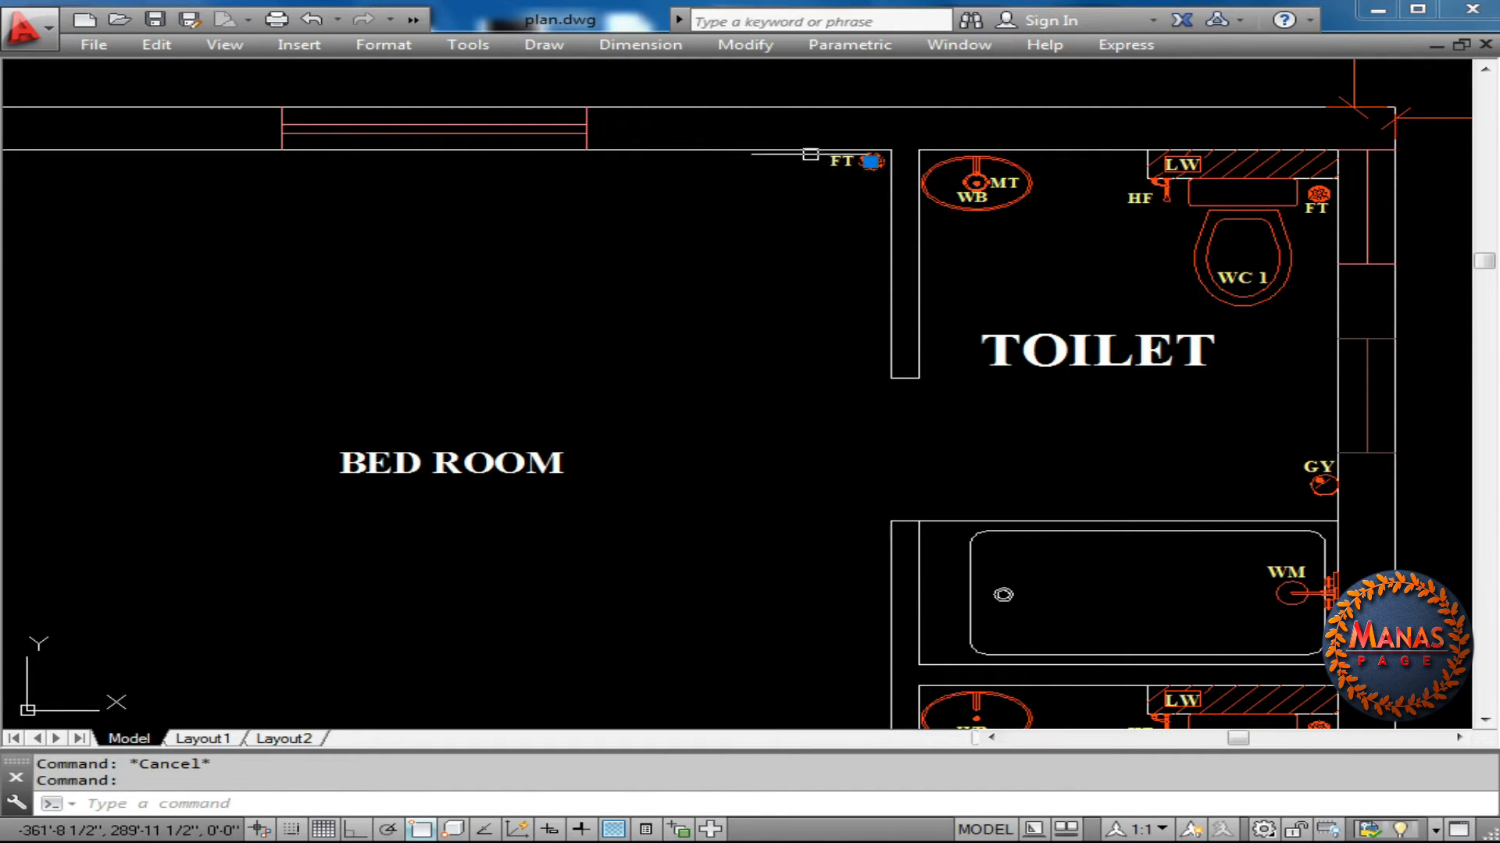
{"action": "key", "text": "Escape"}
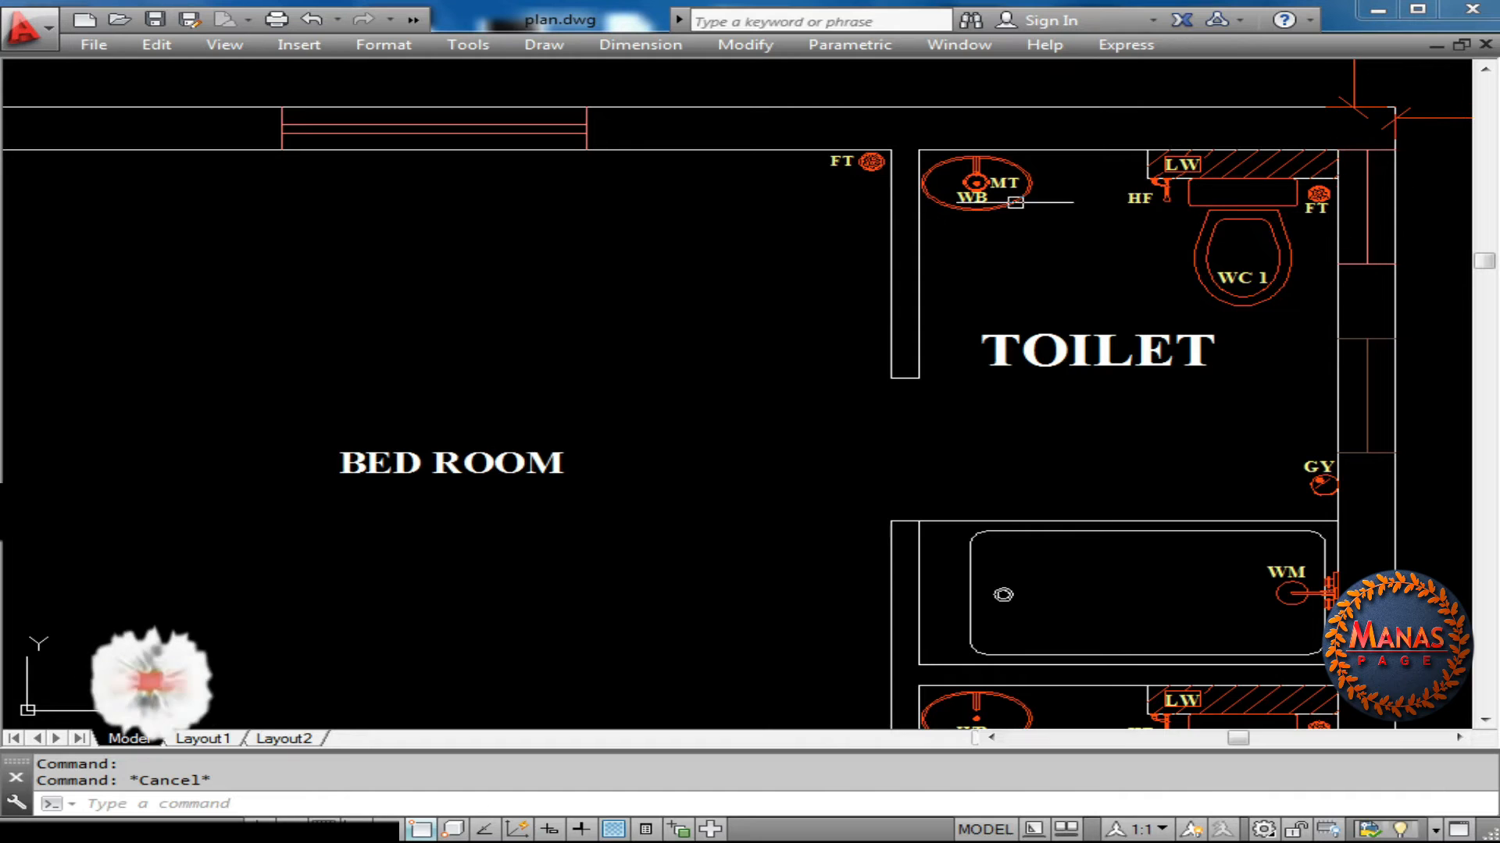
{"action": "middle_click_drag", "start_coordinate": [1298, 293], "coordinate": [1167, 347]}
{"action": "scroll", "coordinate": [1167, 346], "scroll_direction": "down", "scroll_amount": 3}
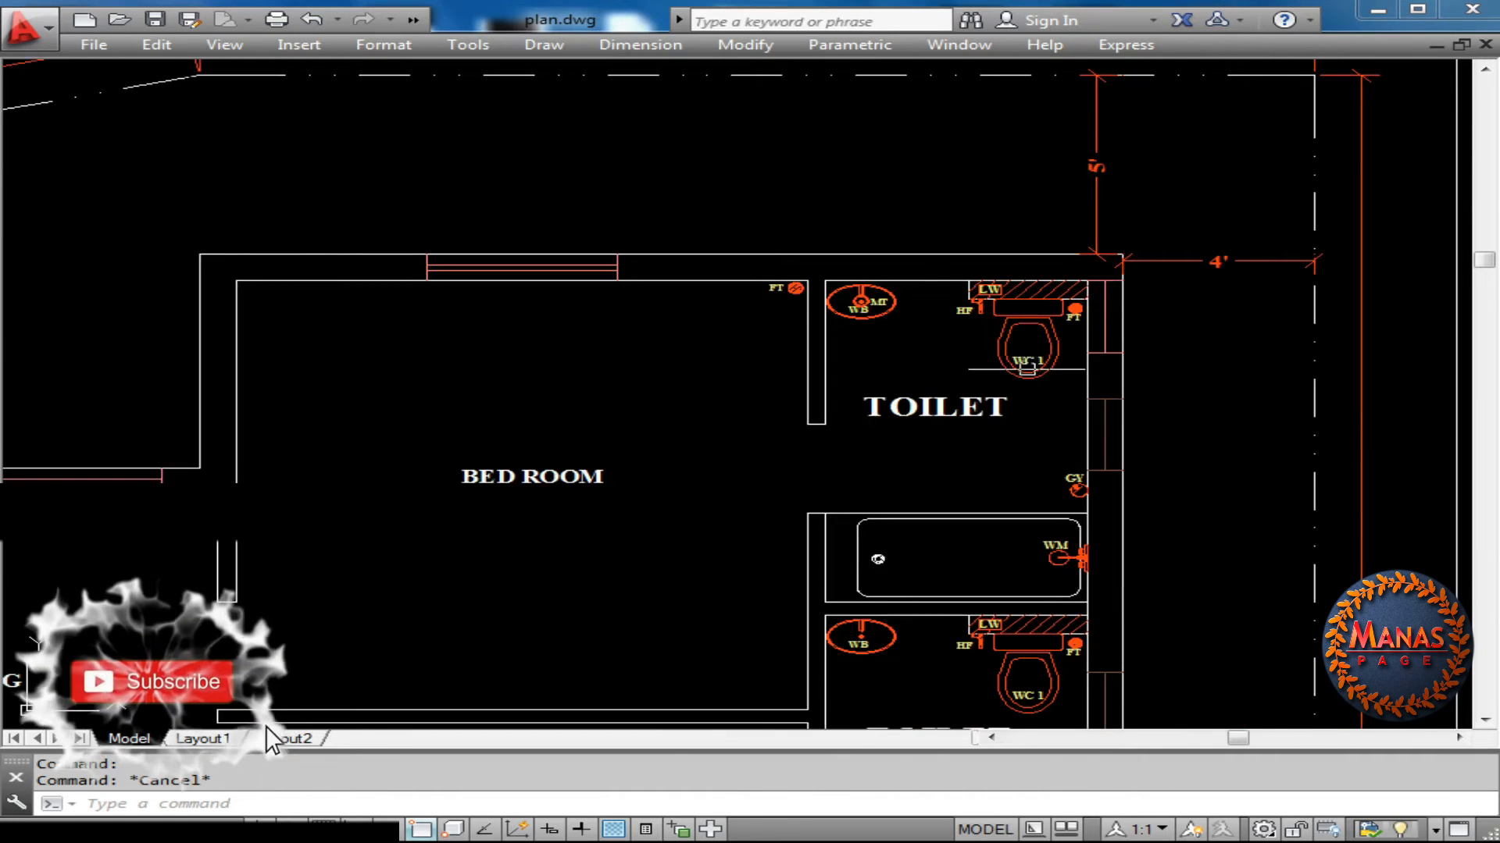
{"action": "left_click", "coordinate": [937, 219]}
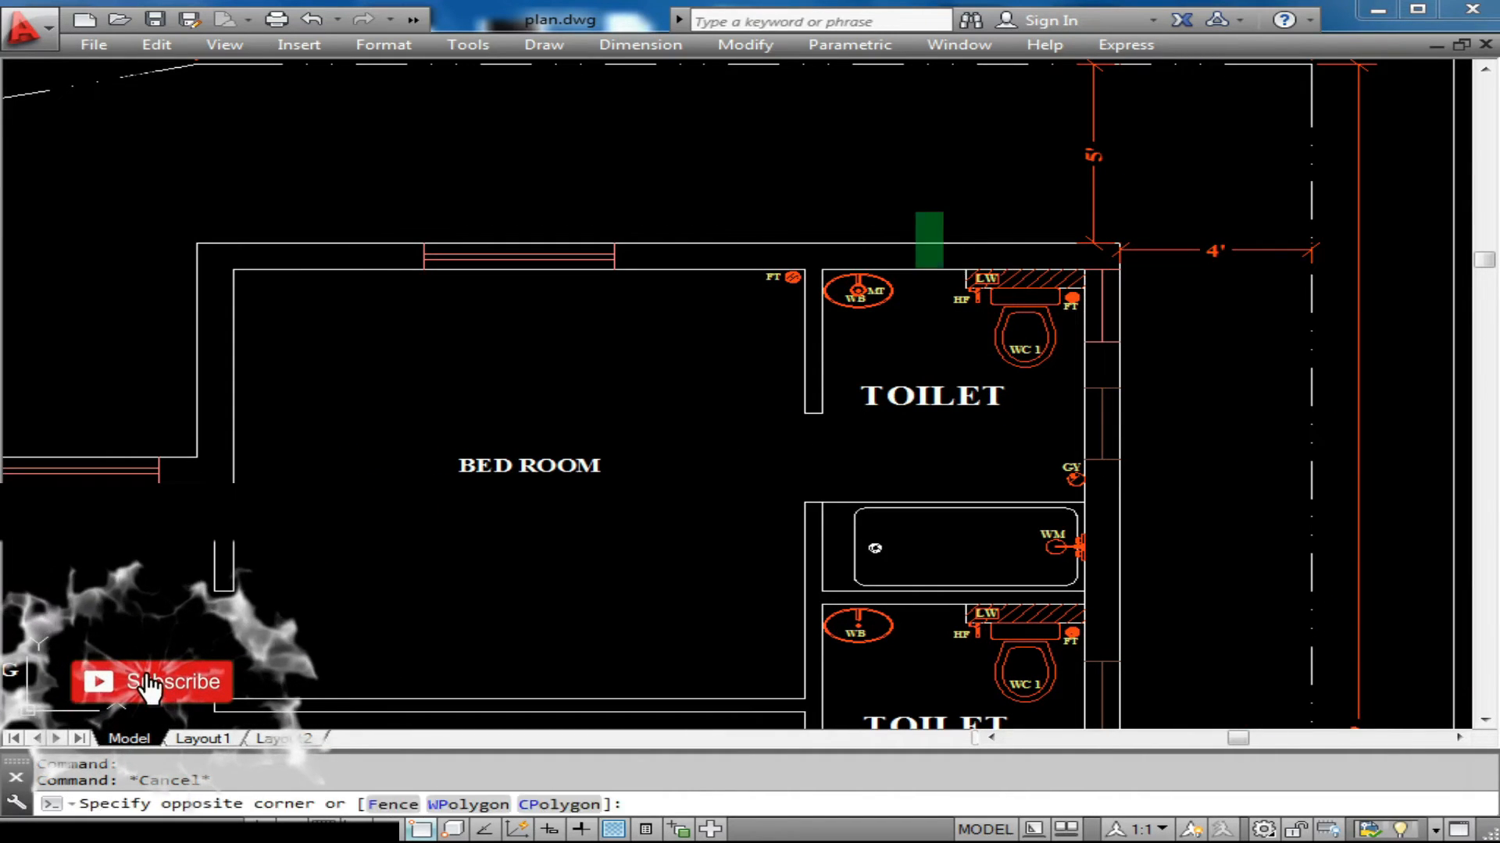
{"action": "left_click", "coordinate": [915, 266]}
{"action": "key", "text": "Escape"}
{"action": "scroll", "coordinate": [1138, 227], "scroll_direction": "down", "scroll_amount": 2}
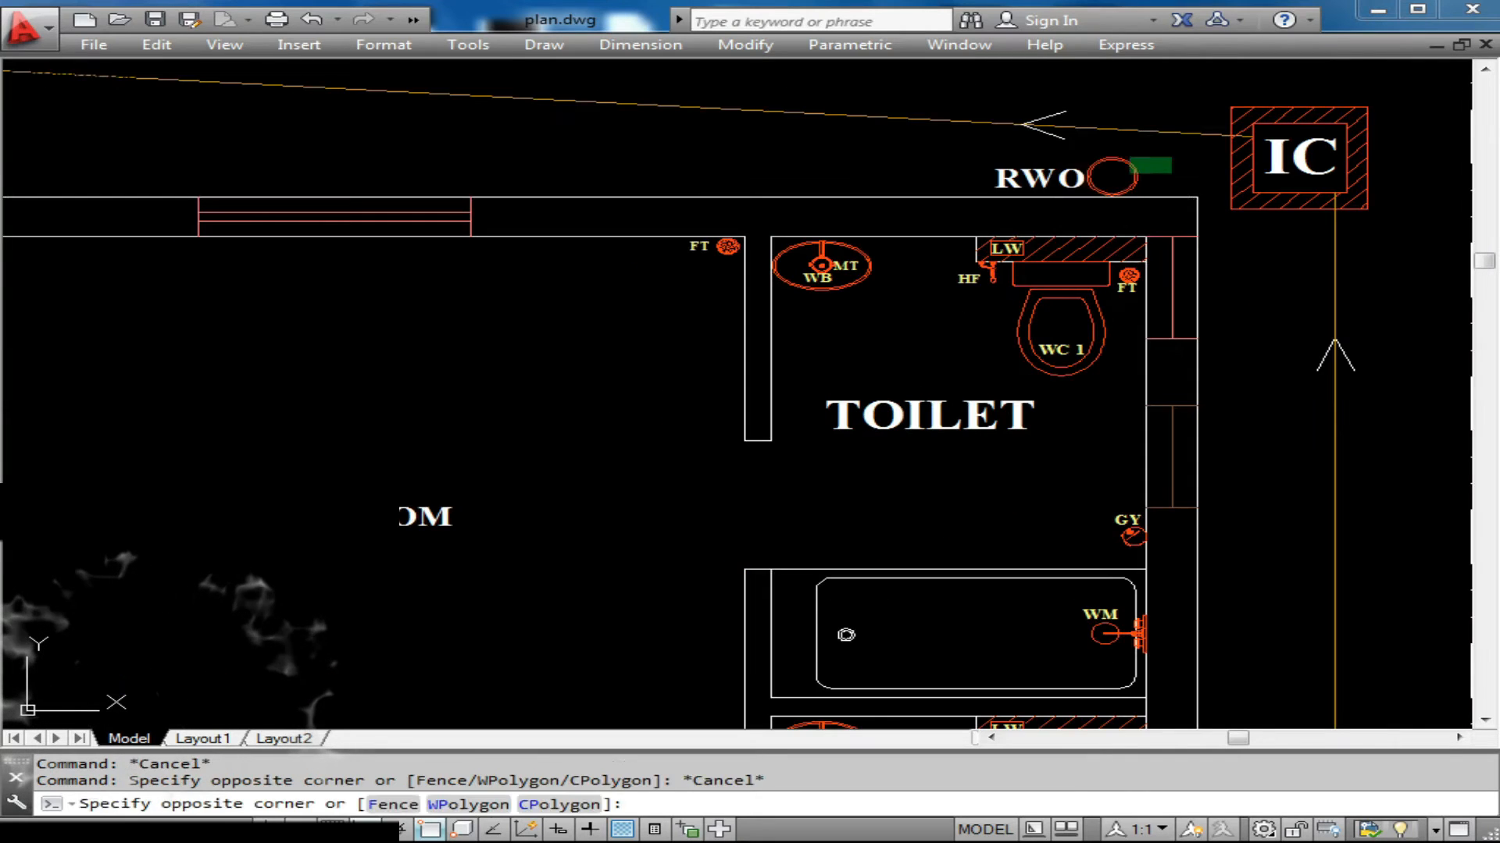
Delete the window in the upper toilet's outer side wall next to the WC
{"action": "left_click", "coordinate": [1068, 195]}
{"action": "left_click", "coordinate": [949, 187]}
{"action": "left_click", "coordinate": [940, 239]}
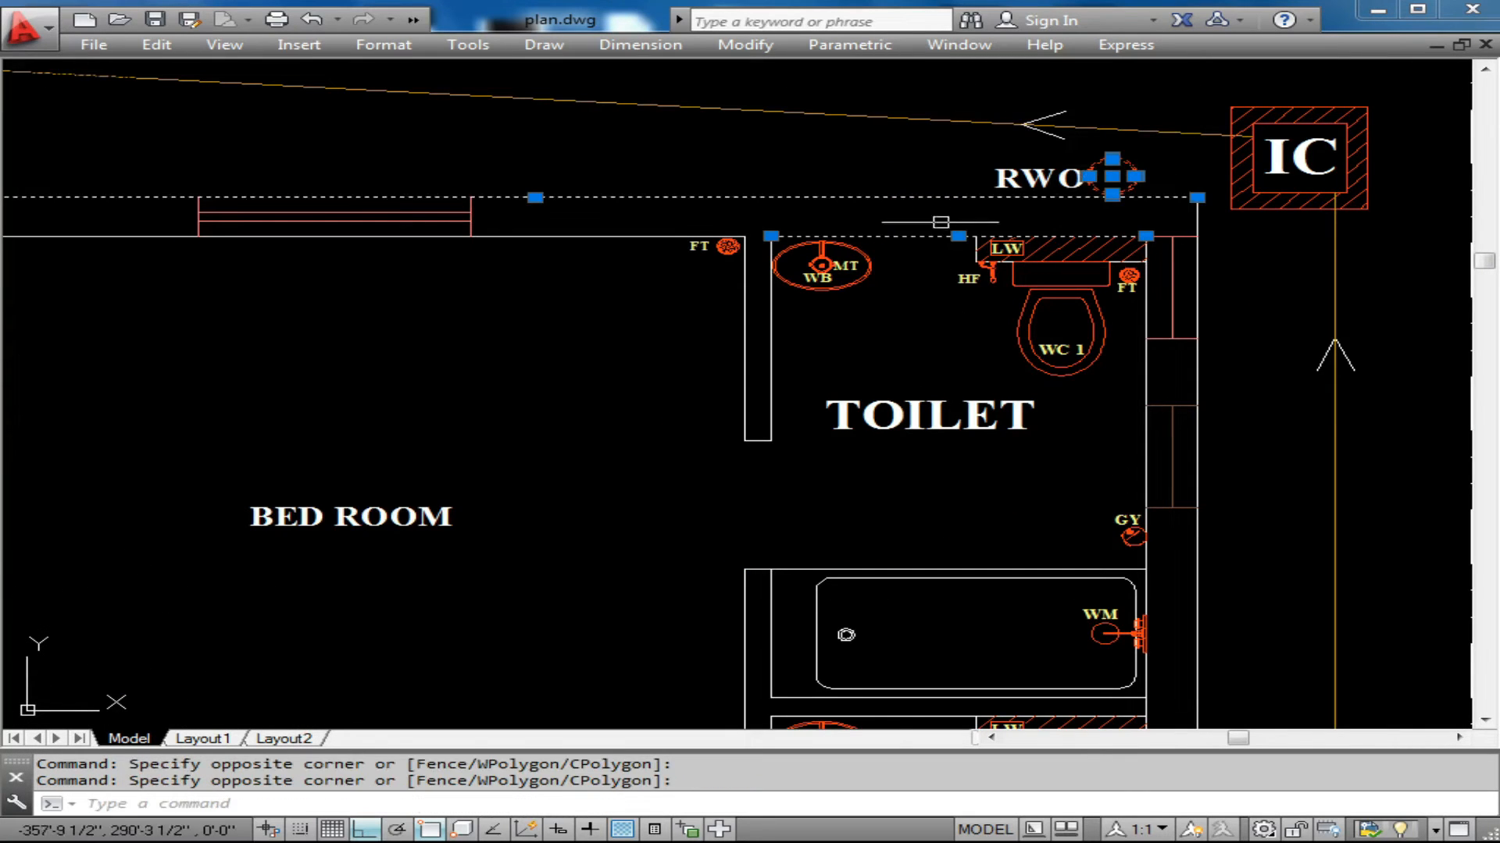
{"action": "key", "text": "Delete"}
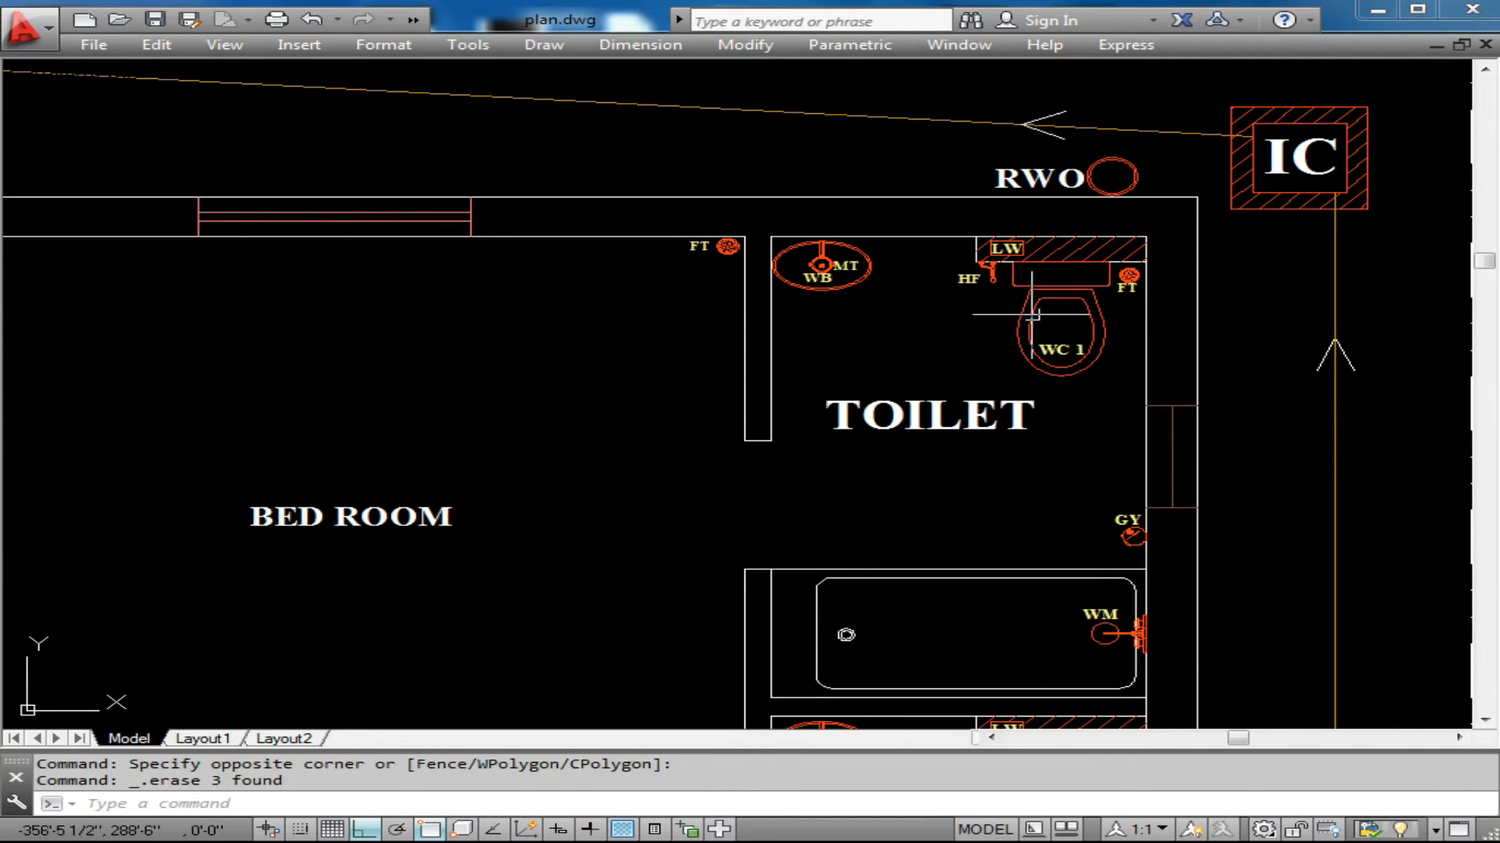
{"action": "key", "text": "Escape"}
{"action": "key", "text": "Escape"}
{"action": "left_click", "coordinate": [1234, 359]}
{"action": "left_click", "coordinate": [1131, 336]}
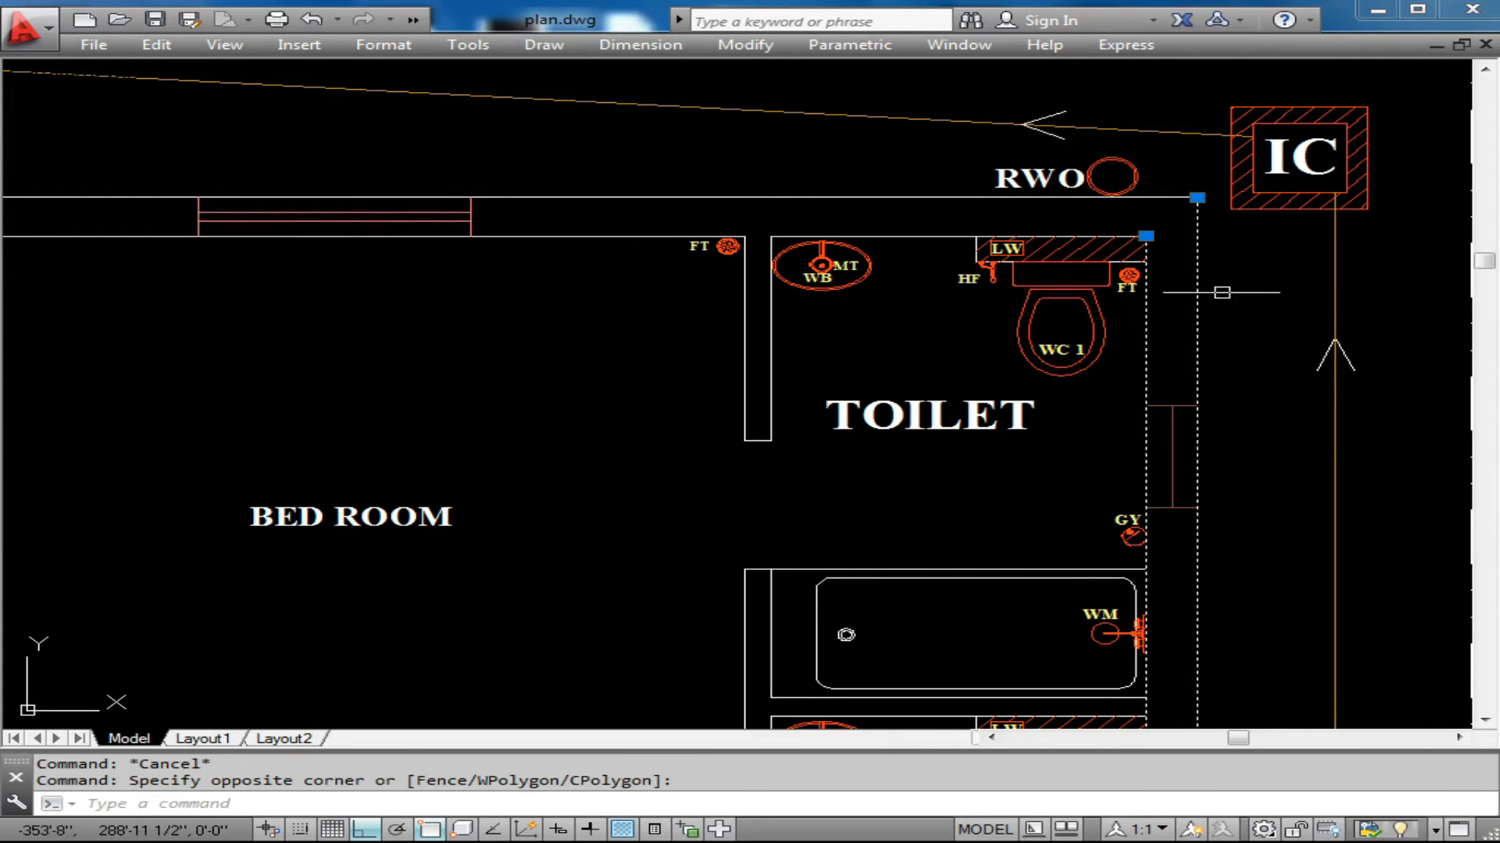
{"action": "key", "text": "Escape"}
Draw the WC's pipe line from outside the outer side wall horizontally through the LW ledge and down to the WC's centre
{"action": "middle_click_drag", "start_coordinate": [1173, 292], "coordinate": [1064, 318]}
{"action": "type", "text": "l"}
{"action": "key", "text": "Return"}
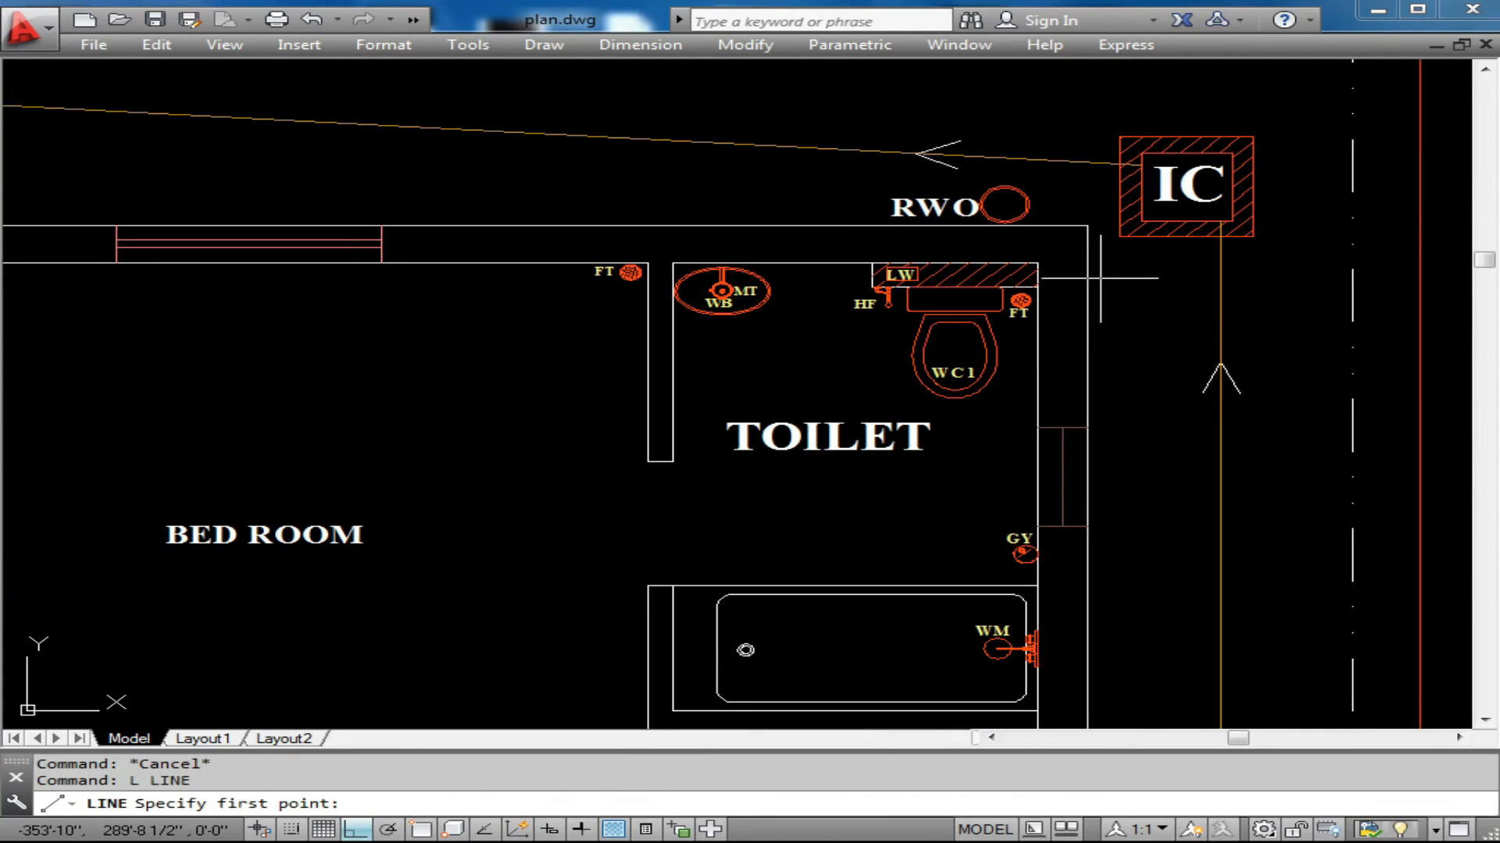
{"action": "left_click", "coordinate": [1102, 278]}
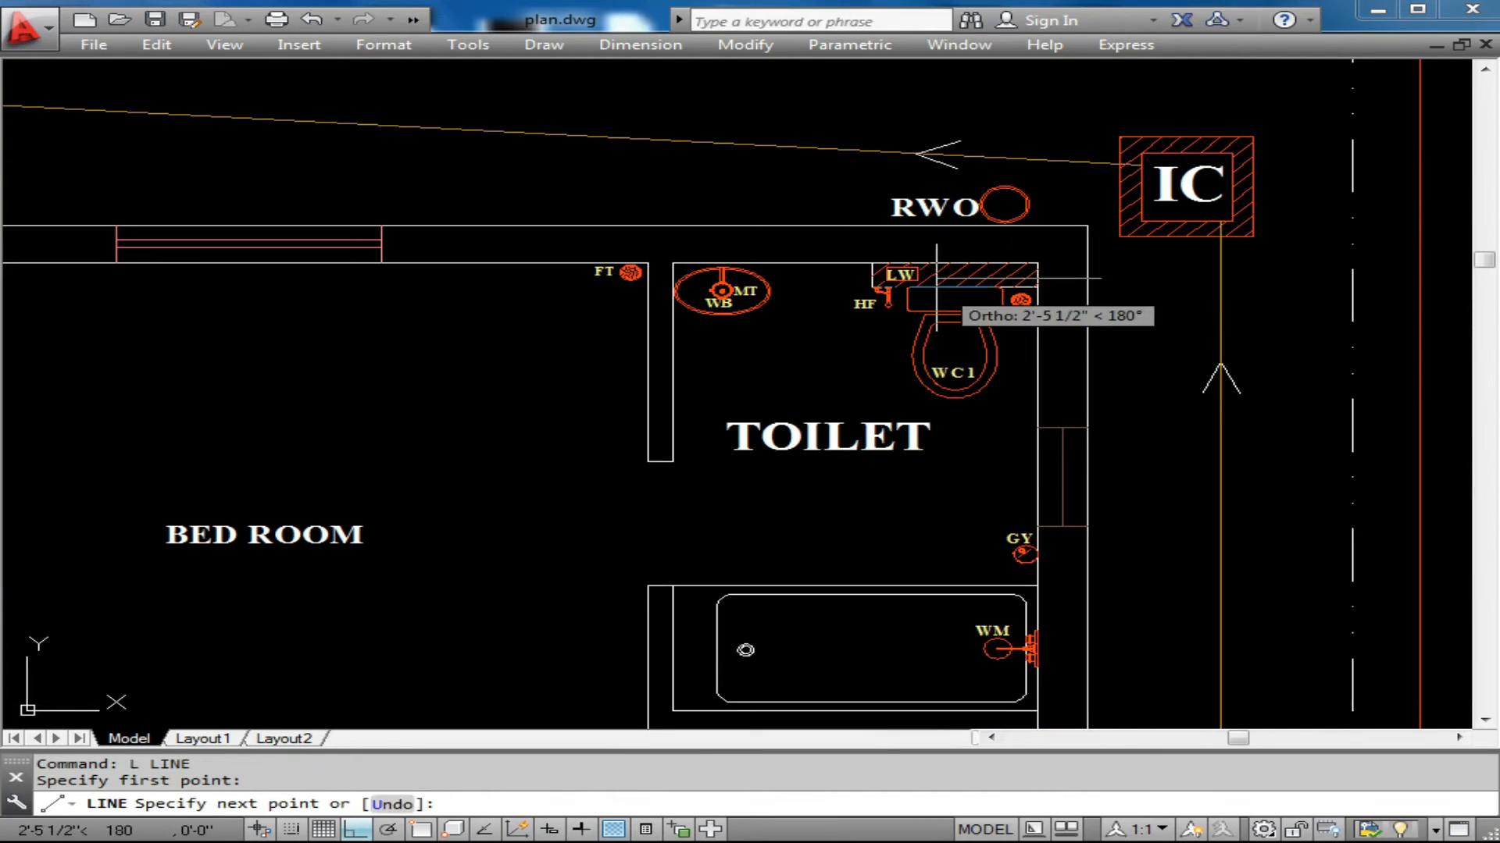
{"action": "left_click", "coordinate": [949, 352]}
{"action": "right_click", "coordinate": [1104, 325]}
{"action": "left_click", "coordinate": [1128, 362]}
{"action": "scroll", "coordinate": [1120, 221], "scroll_direction": "up", "scroll_amount": 1}
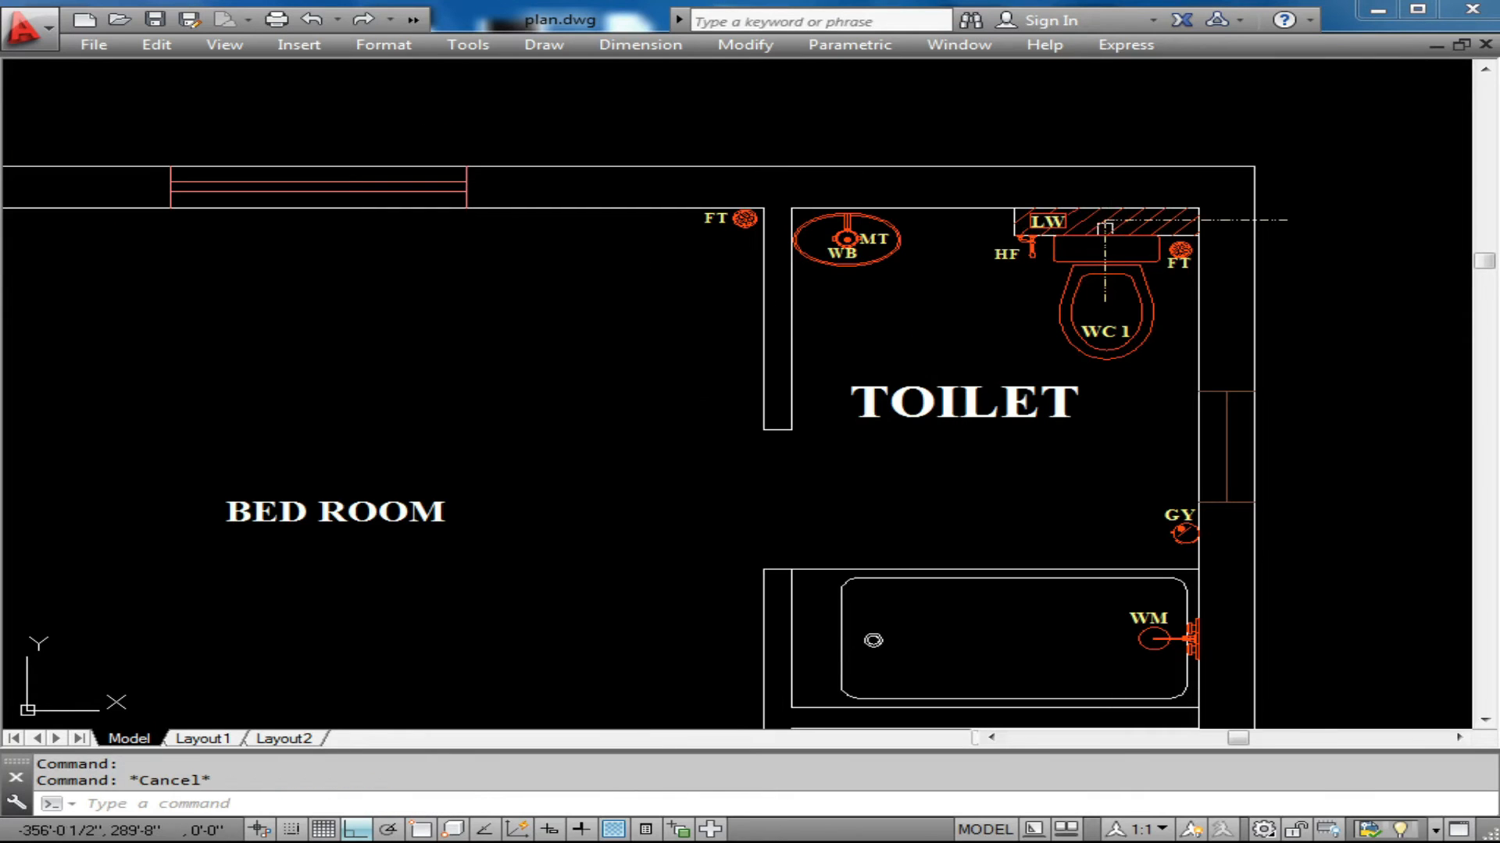
Chamfer the corner of the upper toilet's WC pipe line by the angle method, with a 6" length and a 45-degree angle
{"action": "left_click", "coordinate": [1106, 223]}
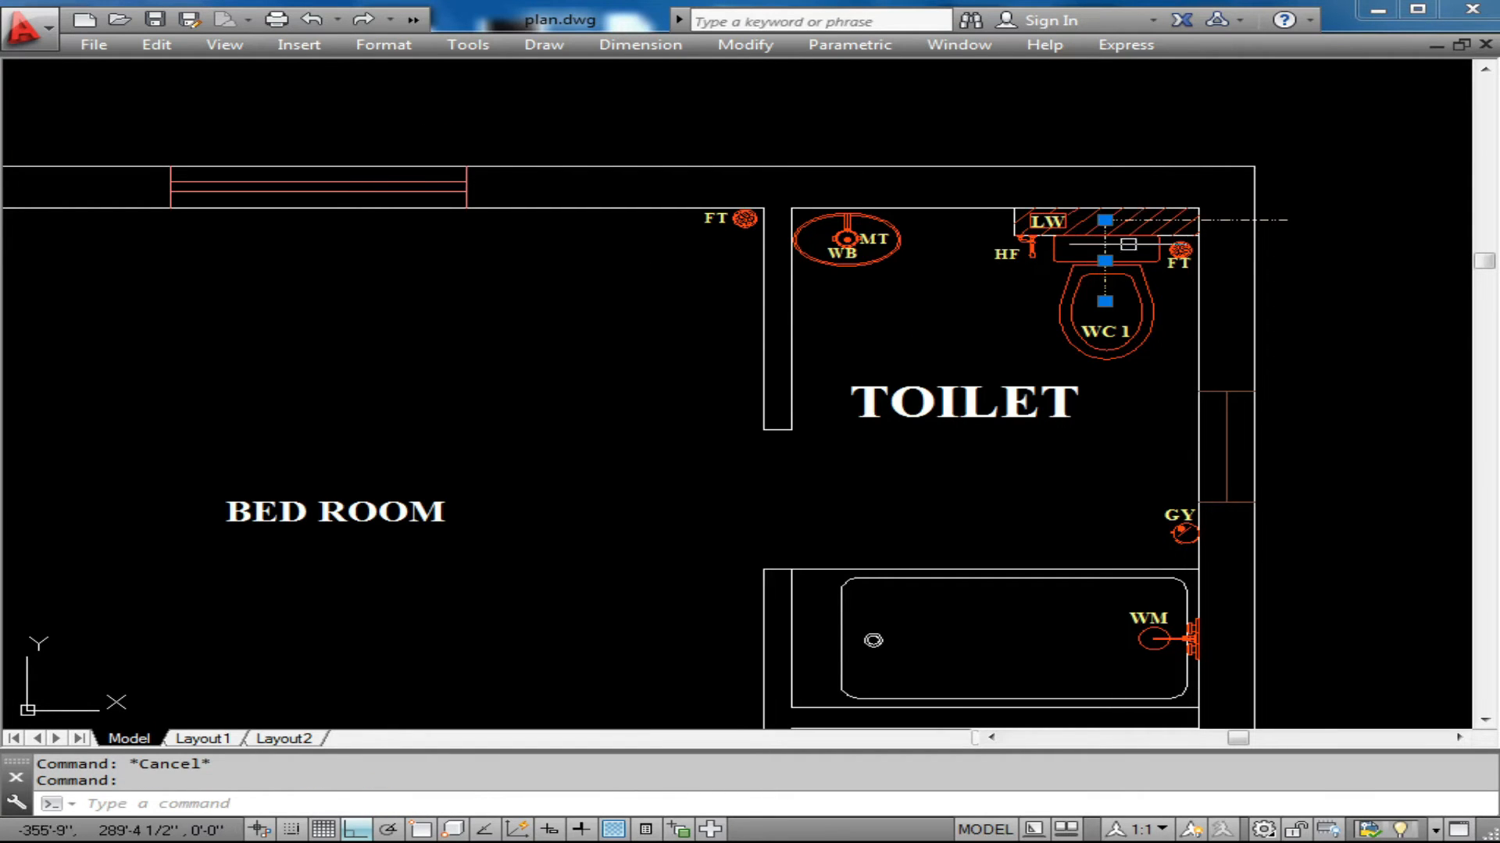
{"action": "key", "text": "Escape"}
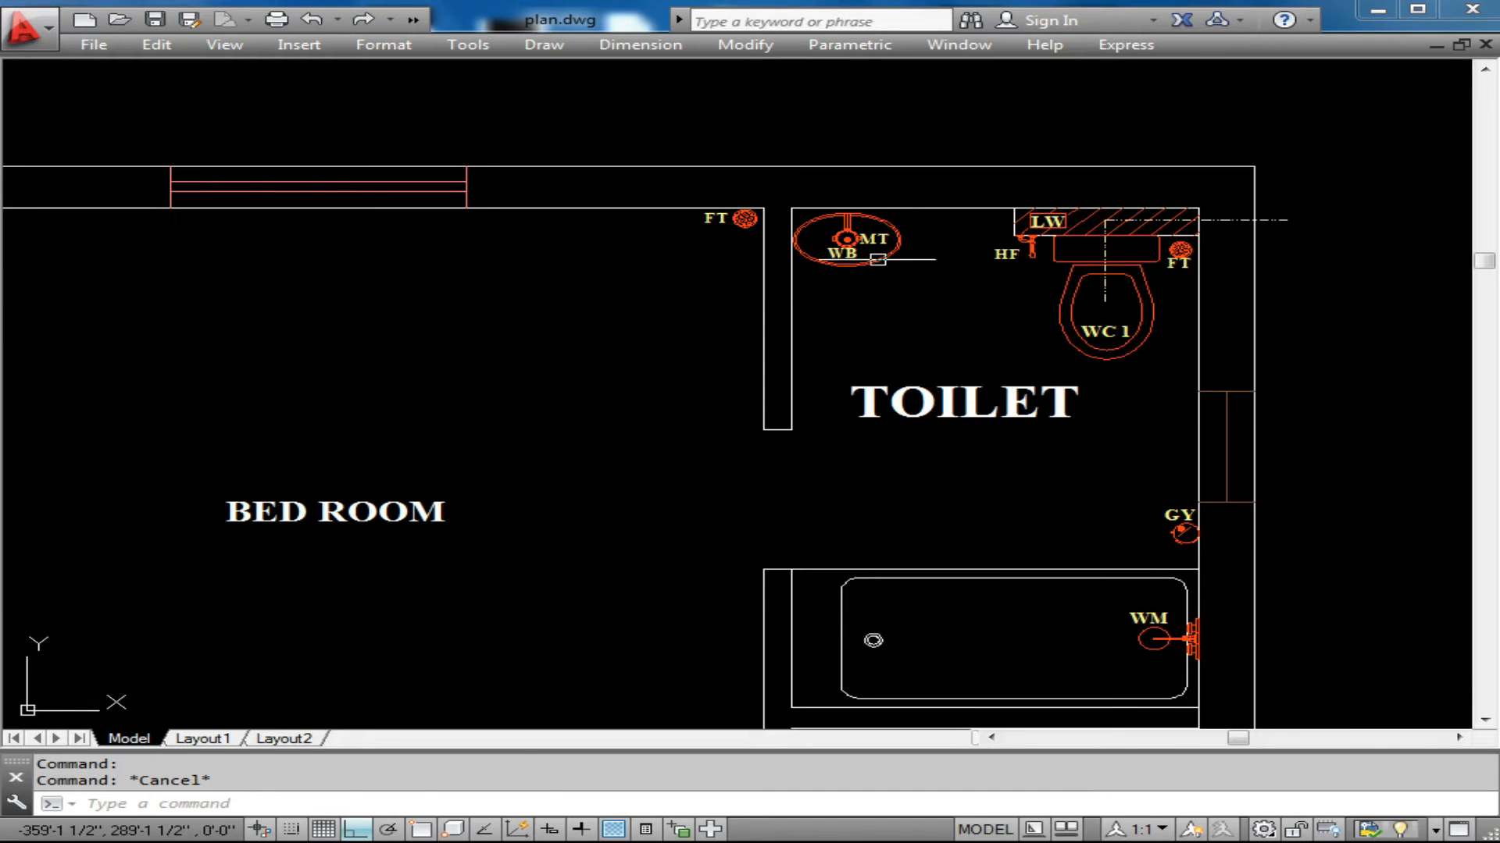
{"action": "type", "text": "CHA"}
{"action": "key", "text": "Return"}
{"action": "key", "text": "Escape"}
{"action": "type", "text": "CHA"}
{"action": "key", "text": "Return"}
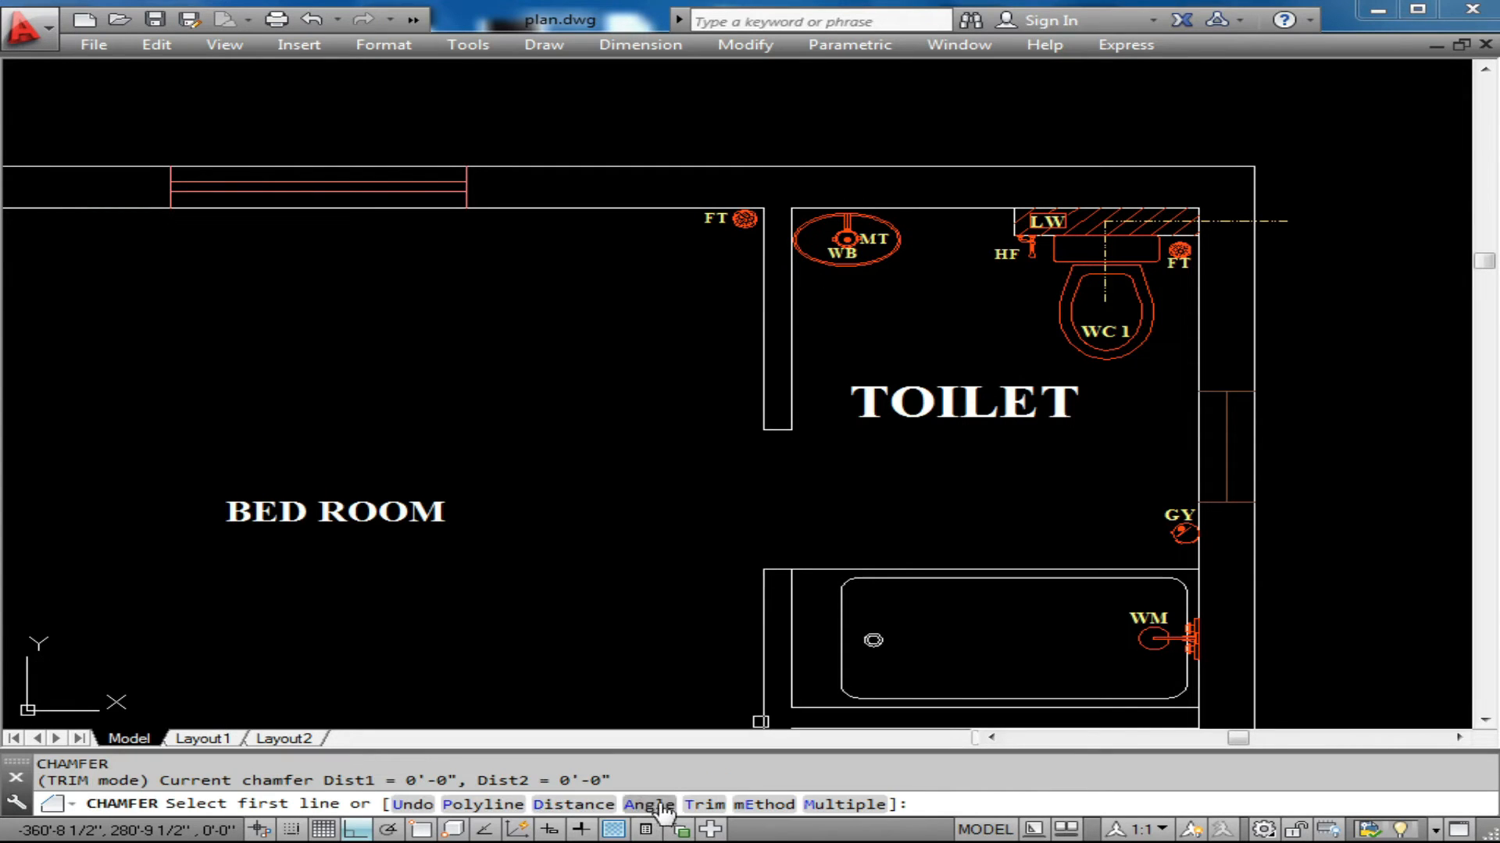
{"action": "left_click", "coordinate": [652, 805]}
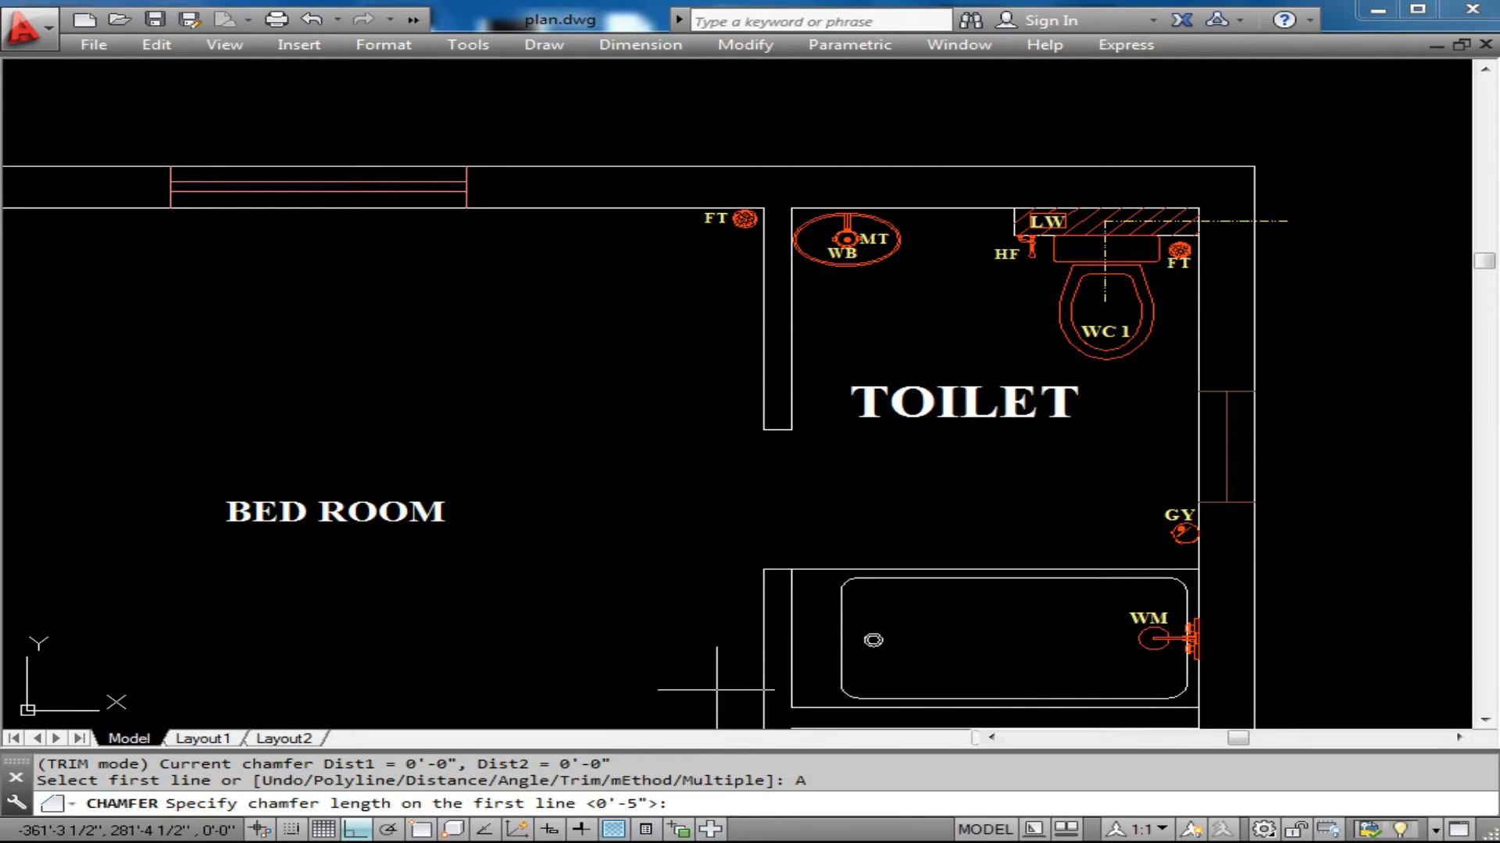
{"action": "type", "text": "6\""}
{"action": "key", "text": "Return"}
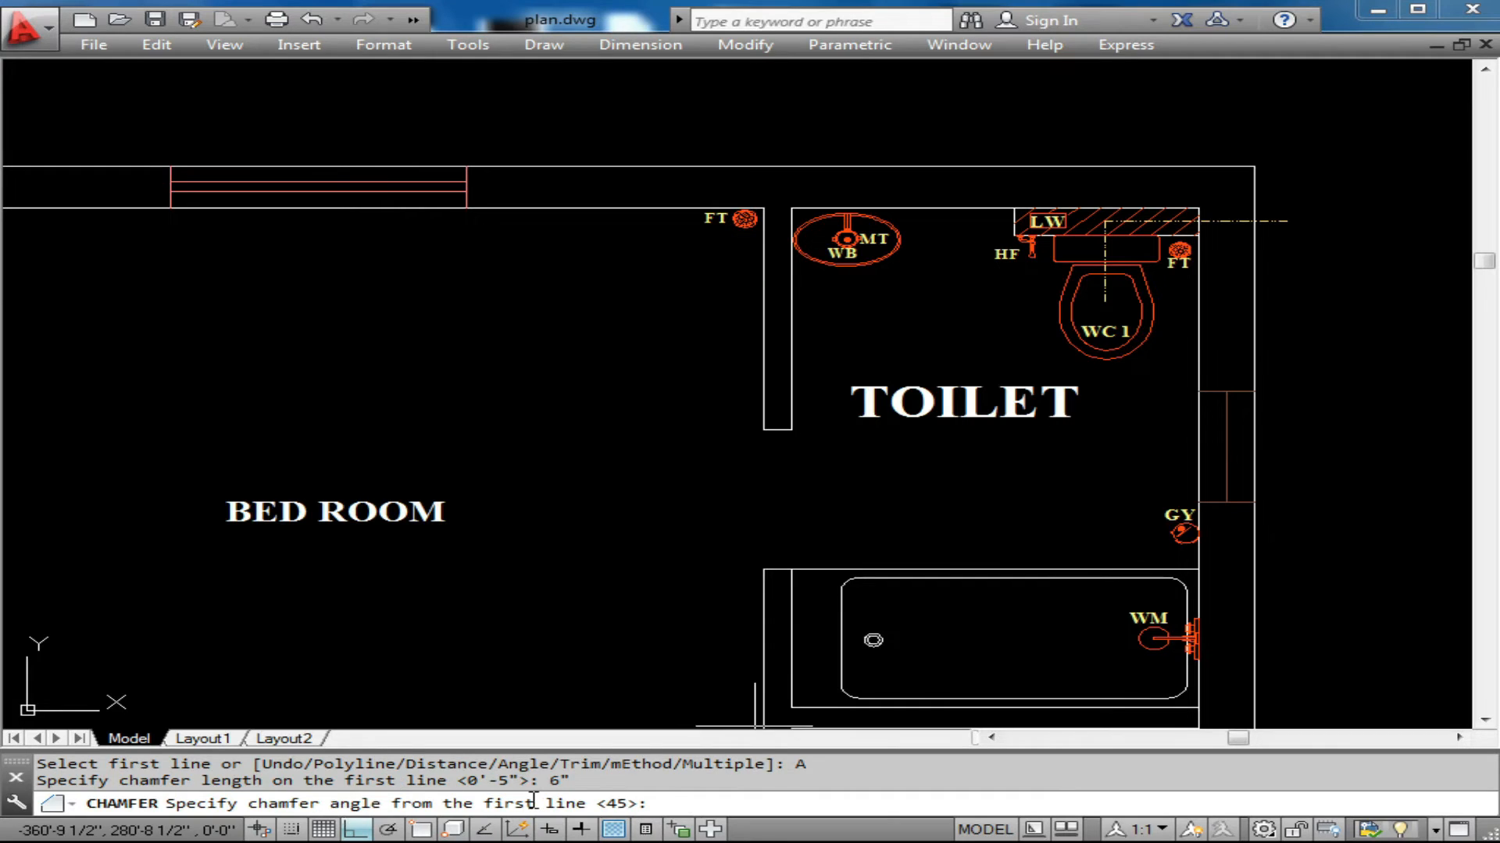
{"action": "type", "text": "45"}
{"action": "key", "text": "Return"}
{"action": "left_click", "coordinate": [1104, 278]}
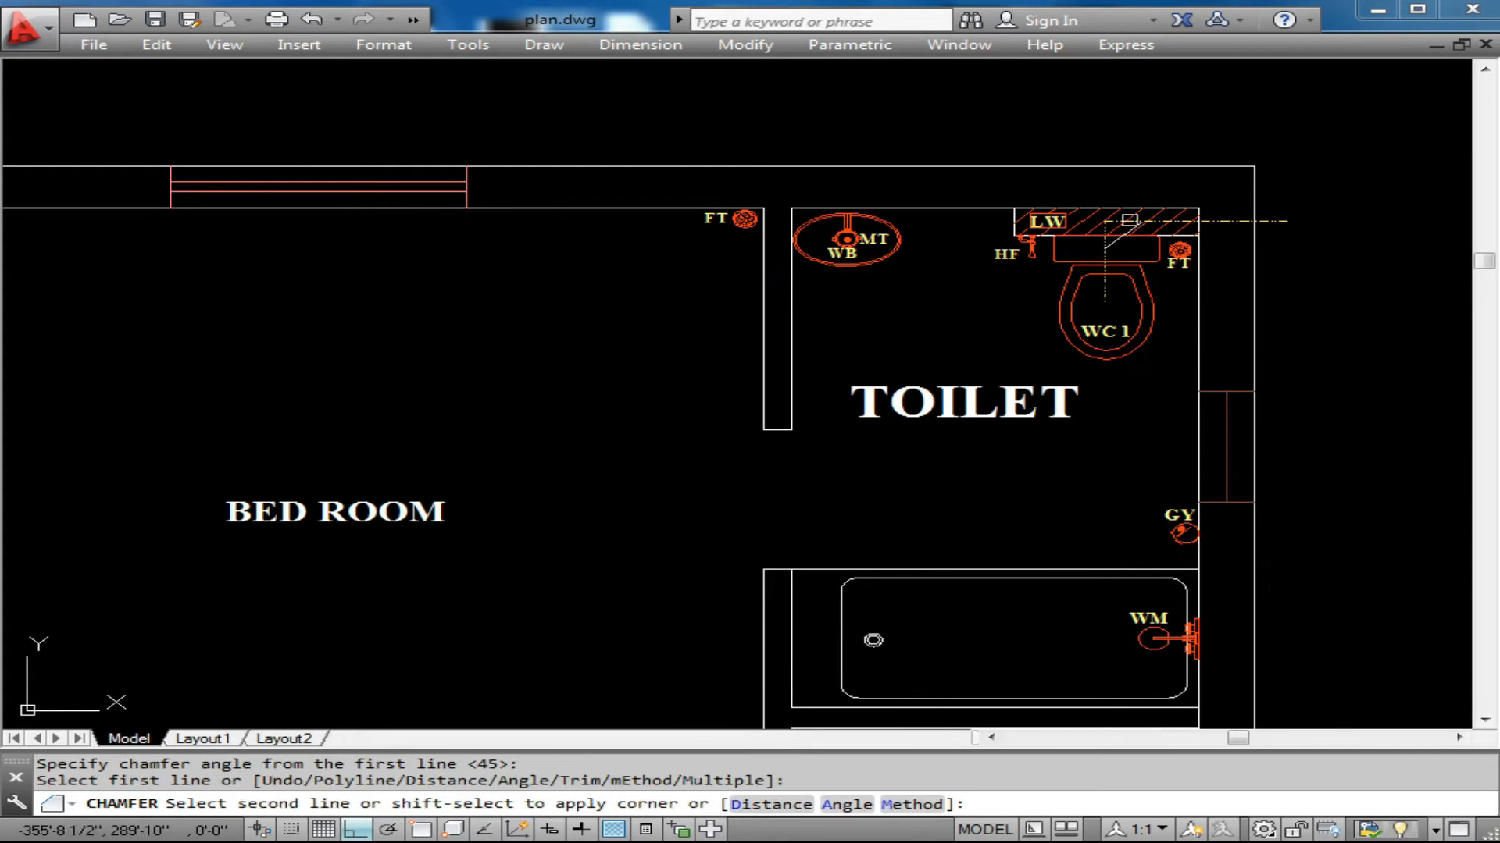
{"action": "left_click", "coordinate": [1242, 221]}
Draw a horizontal waste pipe line between the outer side wall and the centre of the upper toilet's wash basin
{"action": "key", "text": "ctrl+0"}
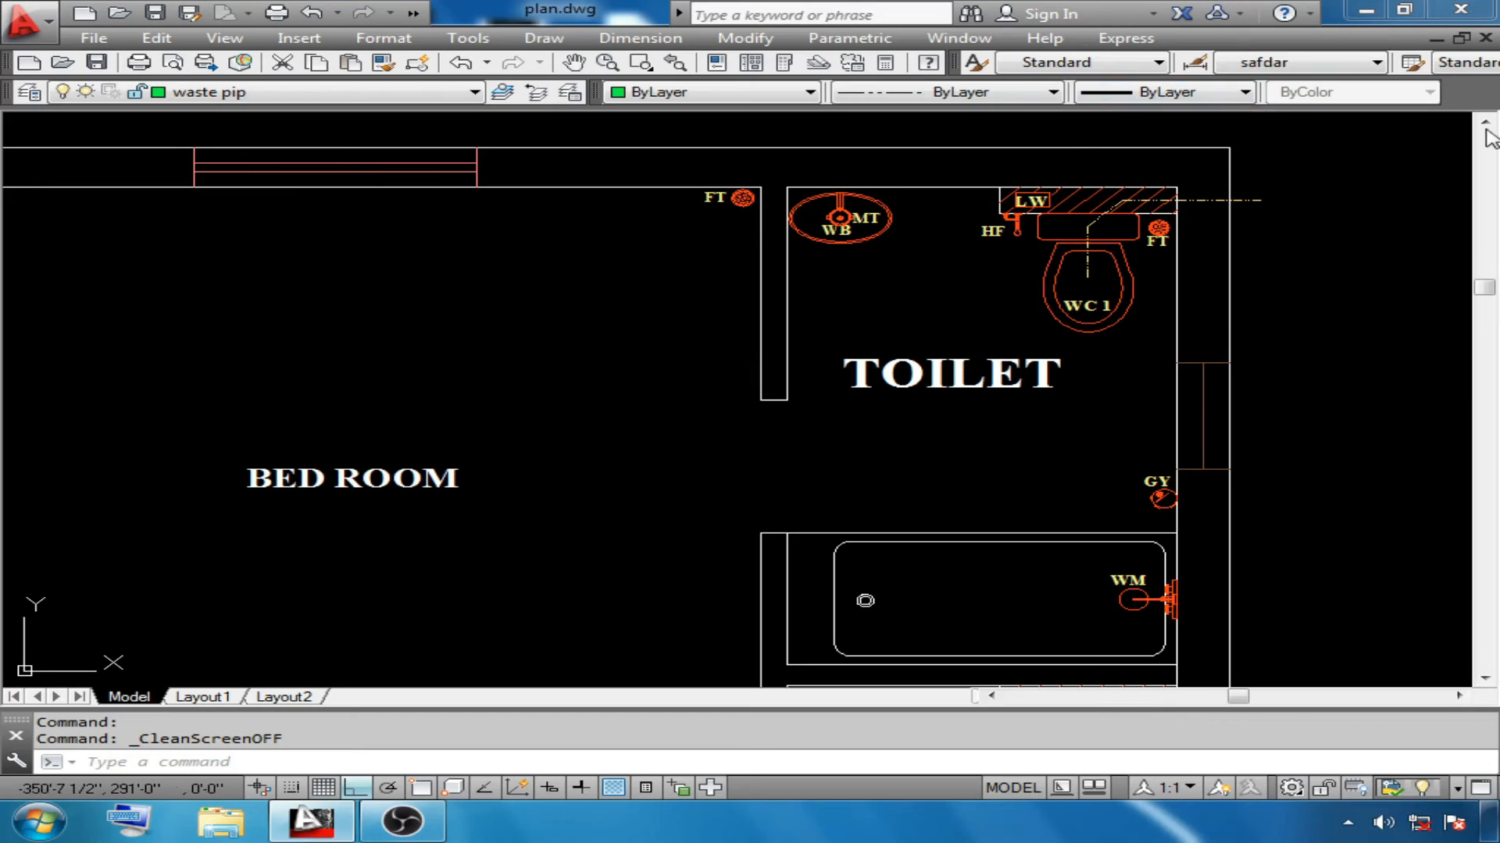
{"action": "key", "text": "ctrl+0"}
{"action": "type", "text": "l"}
{"action": "key", "text": "Return"}
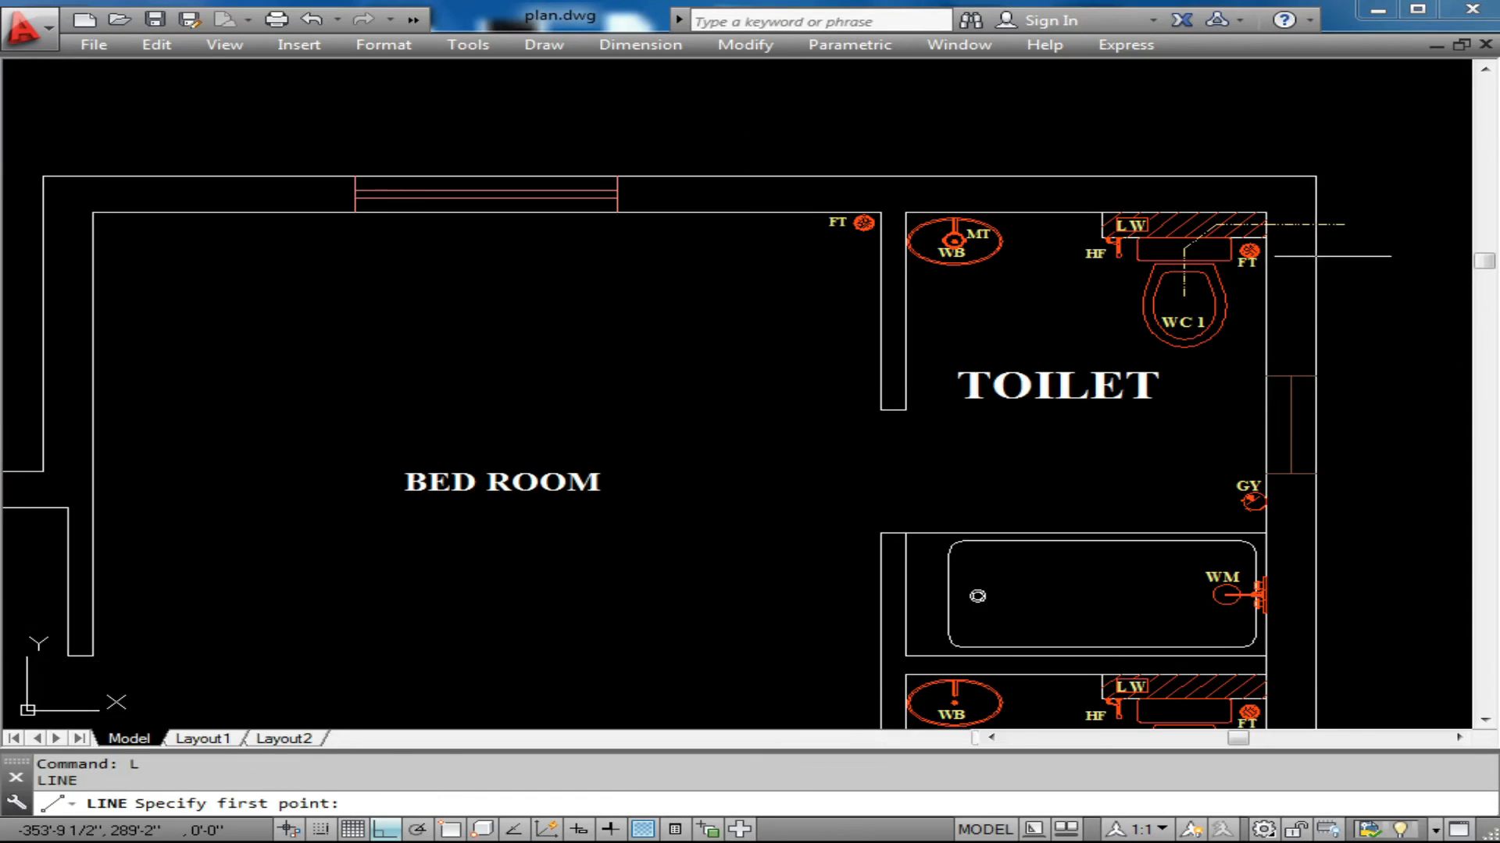
{"action": "middle_click_drag", "start_coordinate": [1338, 242], "coordinate": [1306, 244]}
{"action": "left_click", "coordinate": [1298, 245]}
{"action": "key", "text": "Escape"}
{"action": "scroll", "coordinate": [945, 234], "scroll_direction": "up", "scroll_amount": 1}
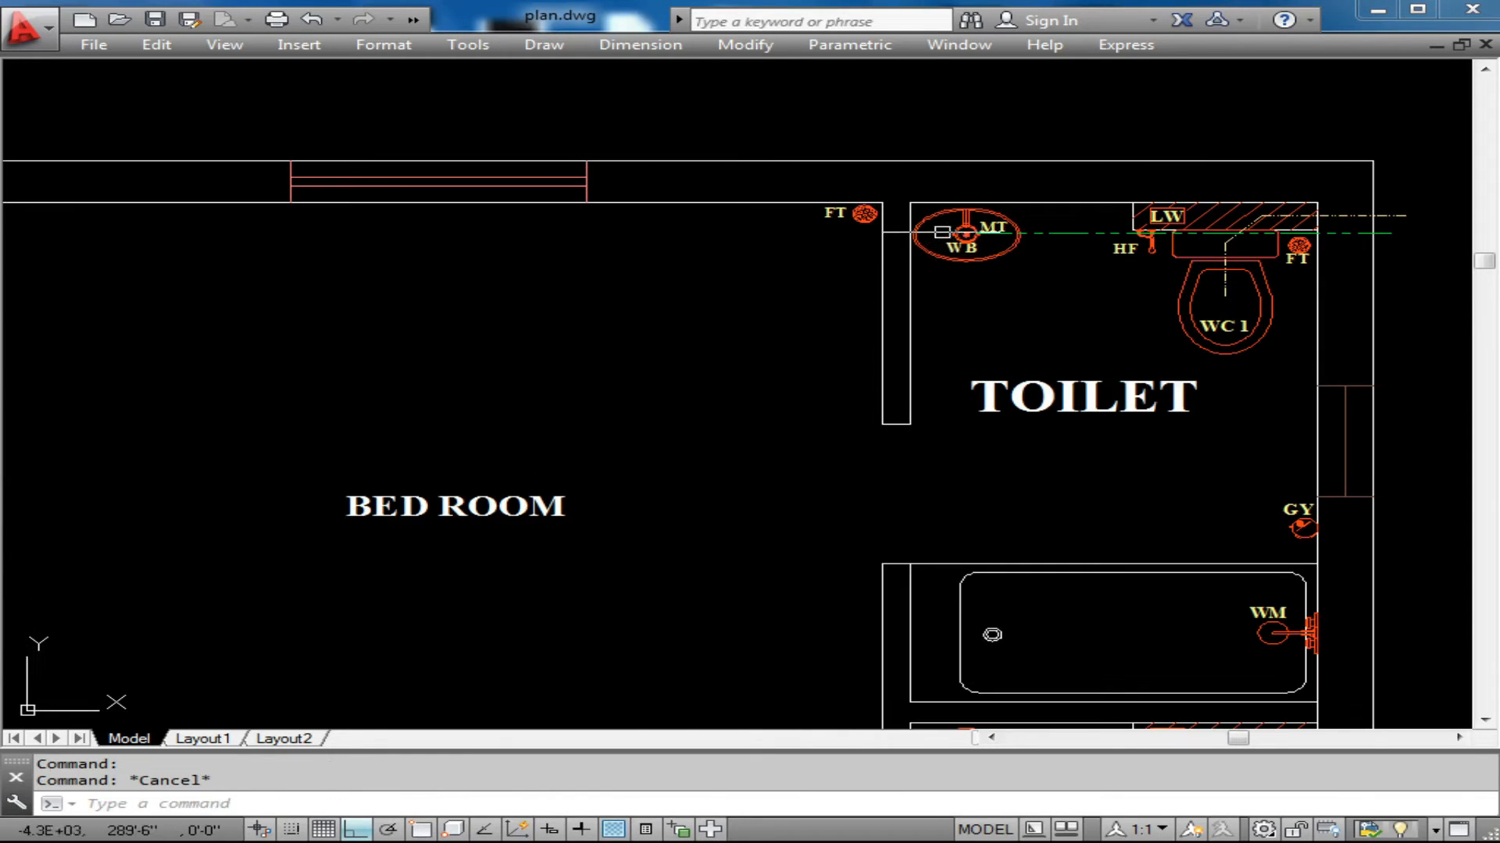
{"action": "left_click", "coordinate": [952, 232]}
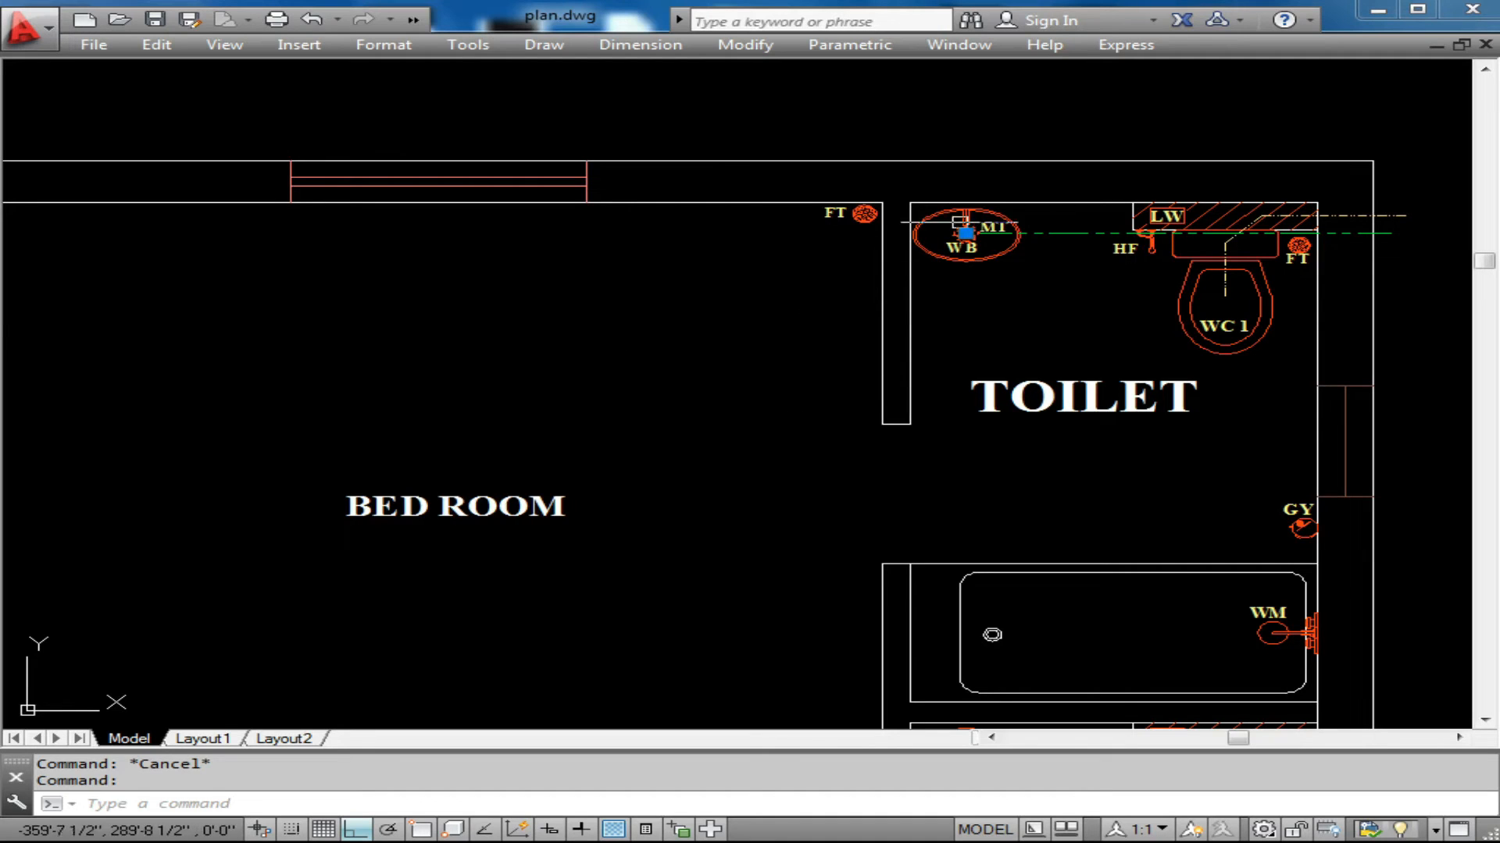
{"action": "key", "text": "Escape"}
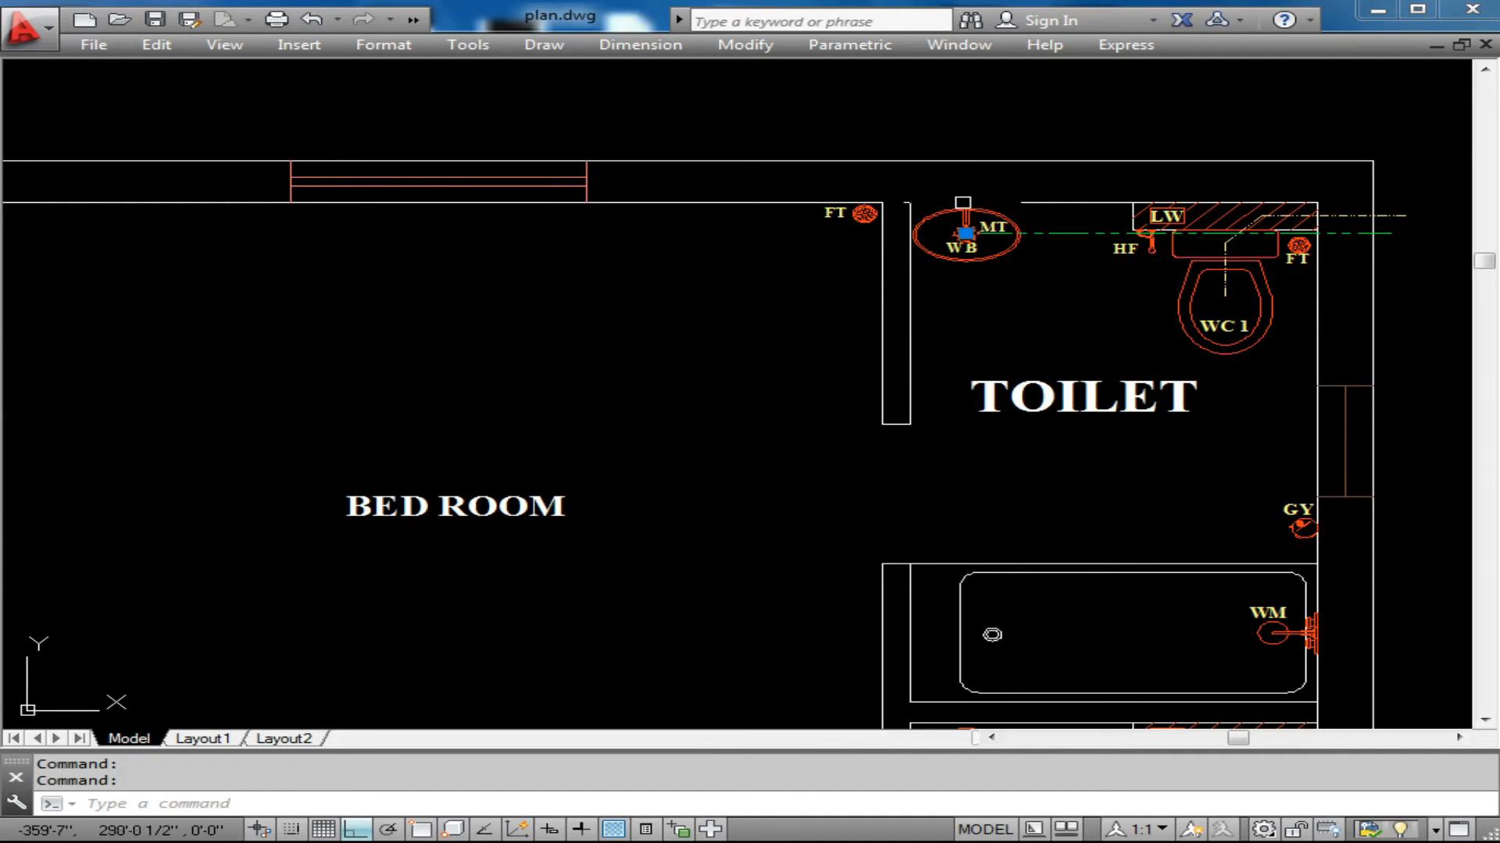
{"action": "left_click", "coordinate": [1003, 233]}
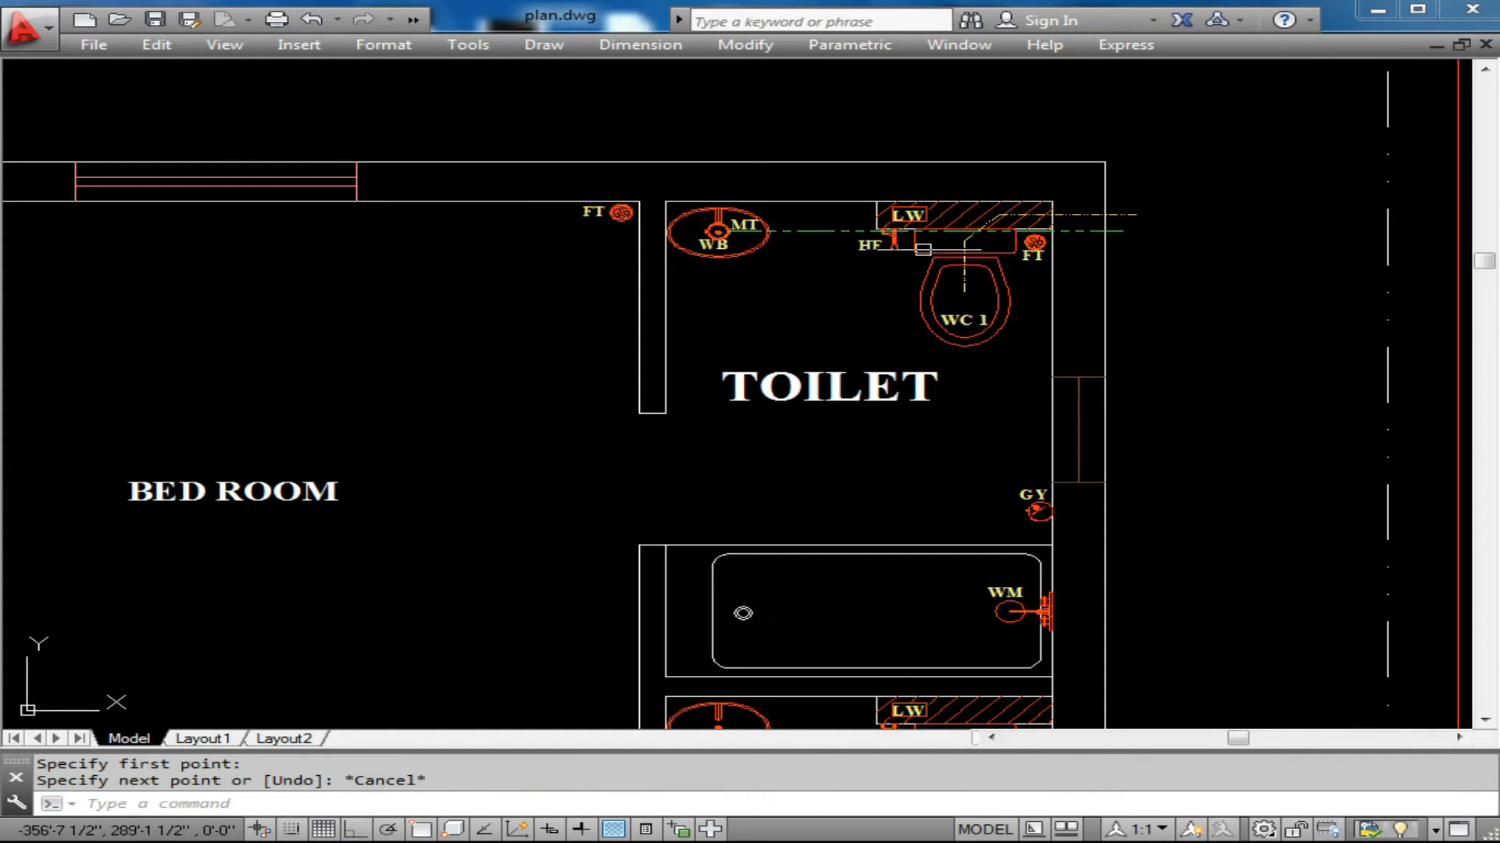
Draw a waste pipe line from the upper toilet's wash basin to the floor trap in the bedroom corner
{"action": "type", "text": "l"}
{"action": "key", "text": "Return"}
{"action": "left_click", "coordinate": [717, 231]}
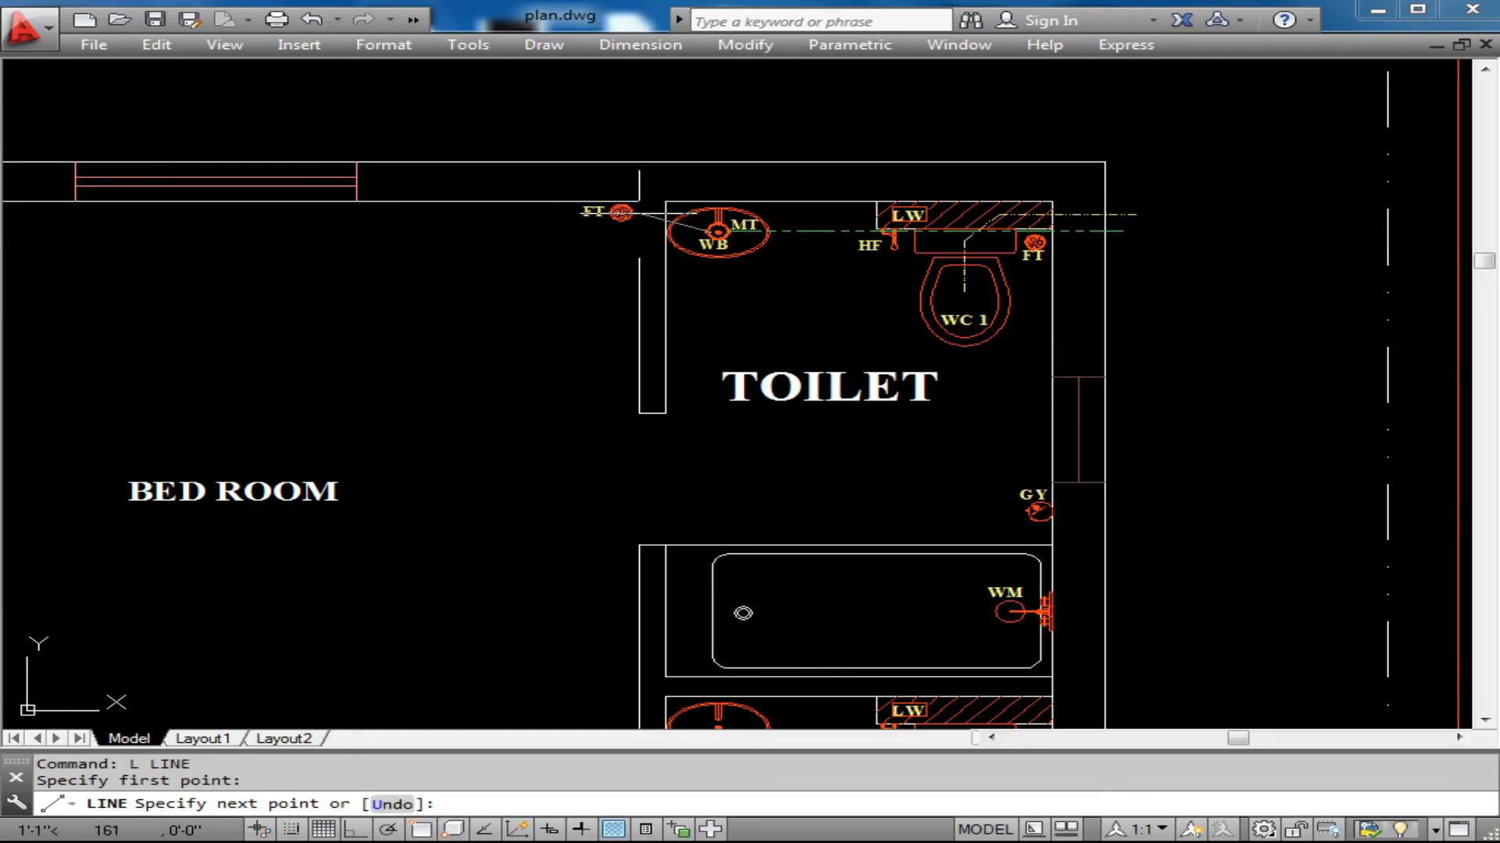
{"action": "left_click", "coordinate": [621, 212]}
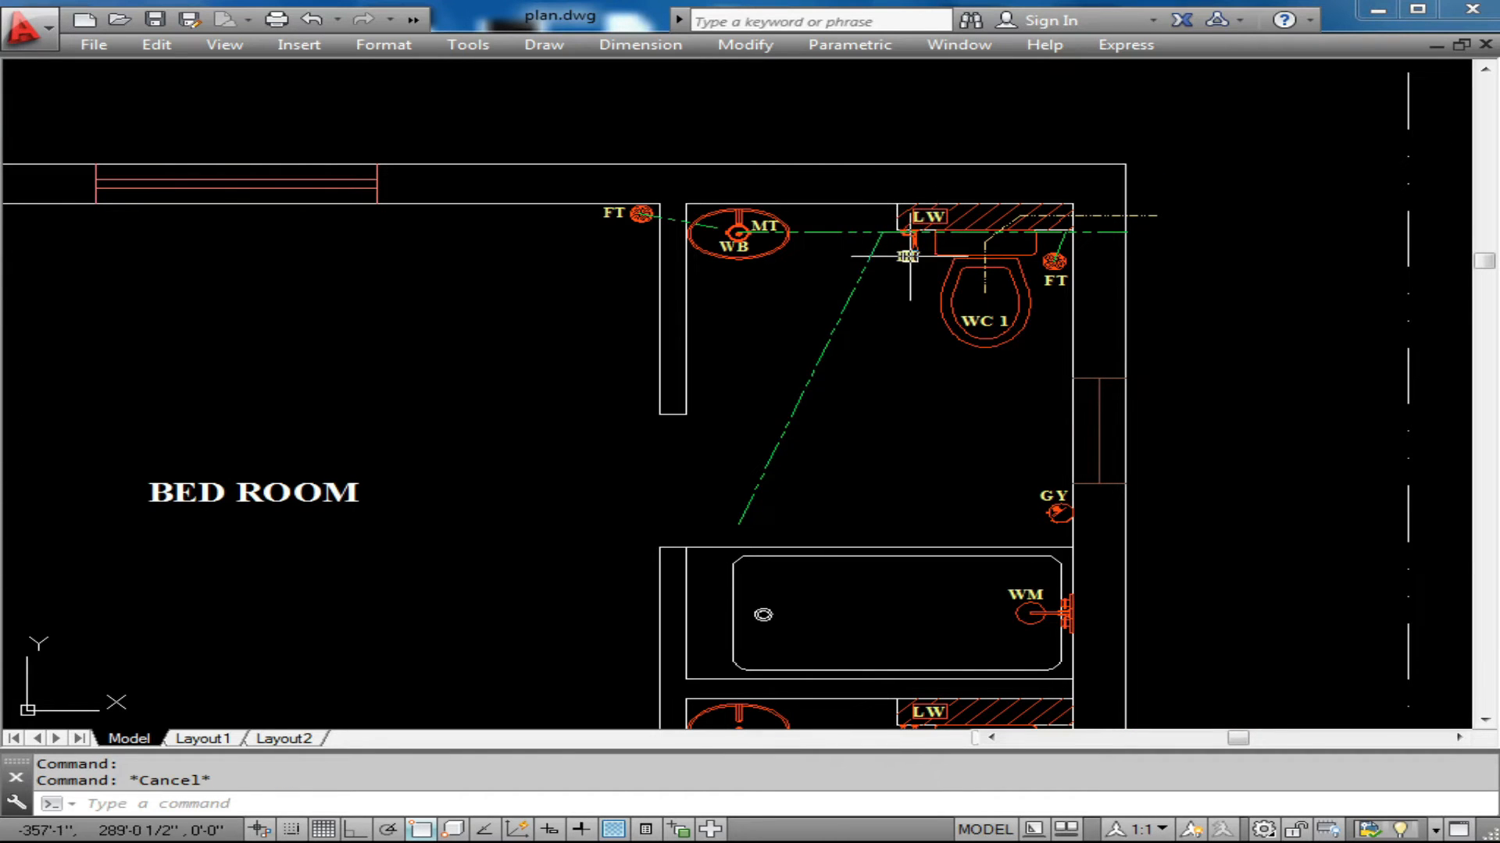
Draw a waste pipe line from the bathtub's drain up to the lower end of the slanted waste pipe
{"action": "left_click", "coordinate": [812, 377]}
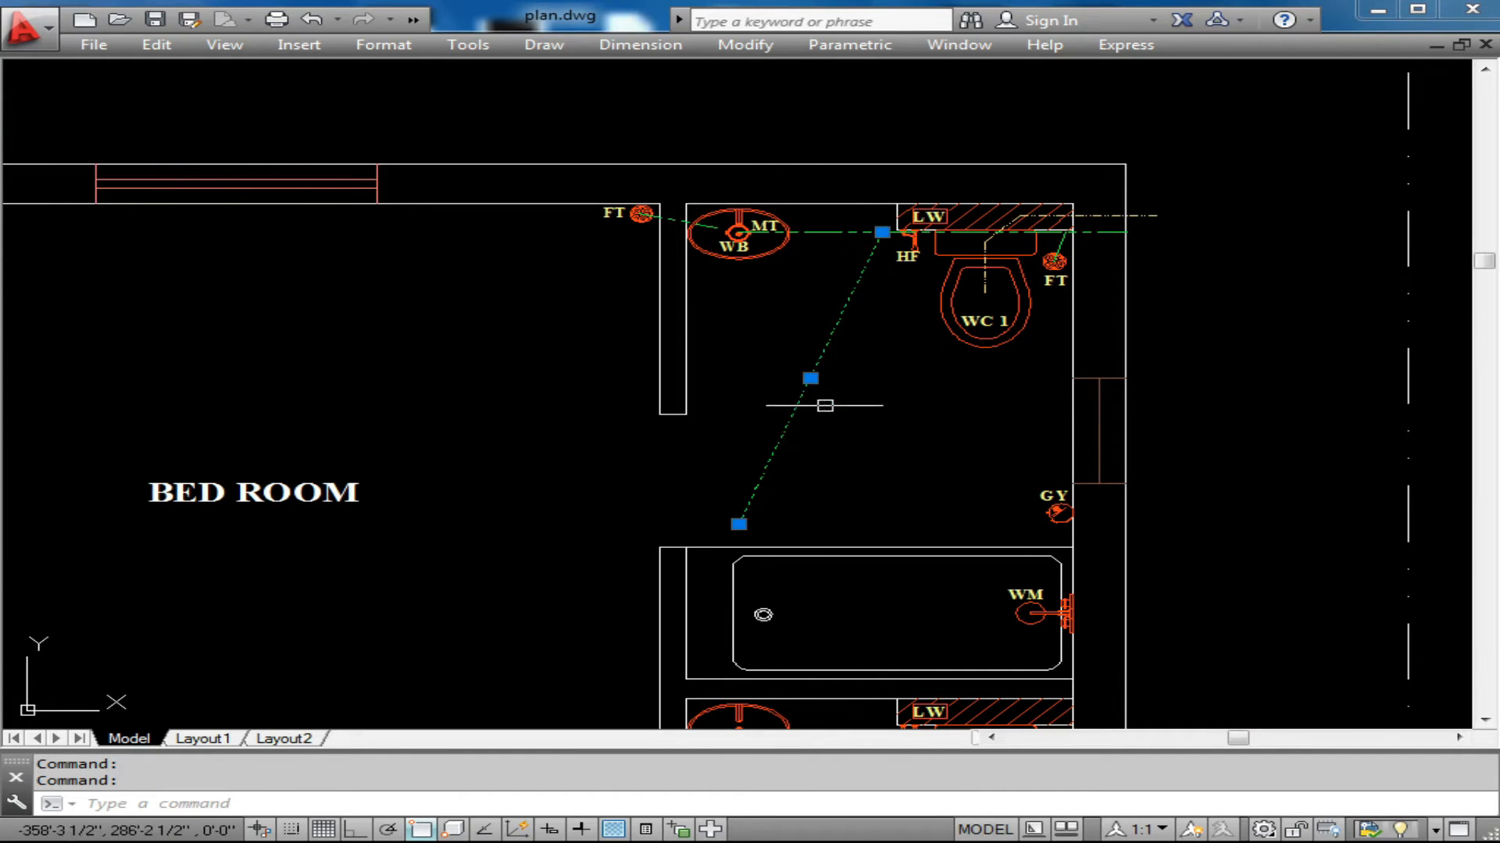
{"action": "type", "text": "l"}
{"action": "key", "text": "Return"}
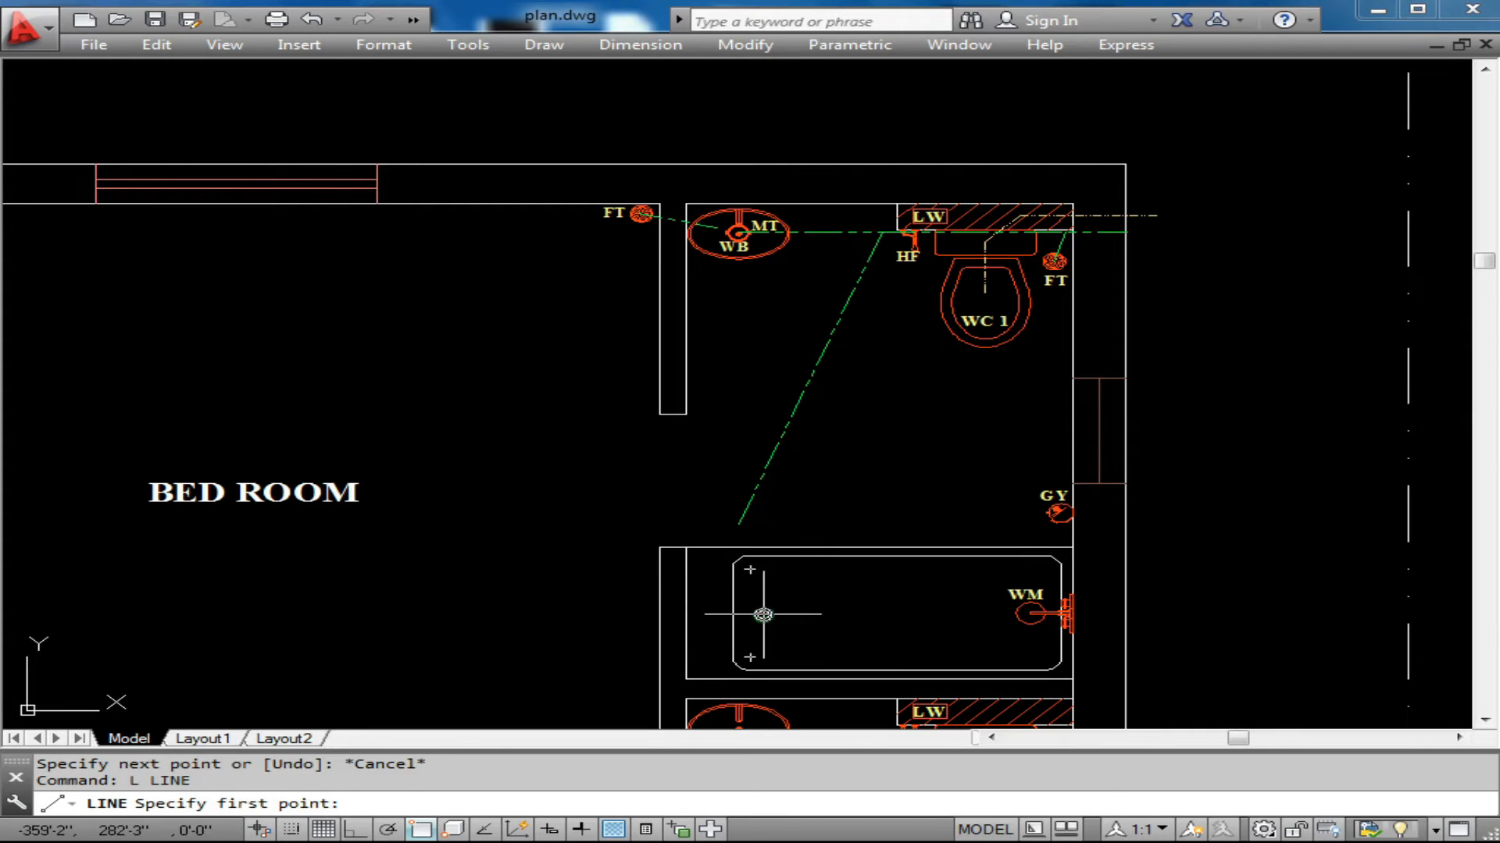
{"action": "left_click", "coordinate": [763, 614]}
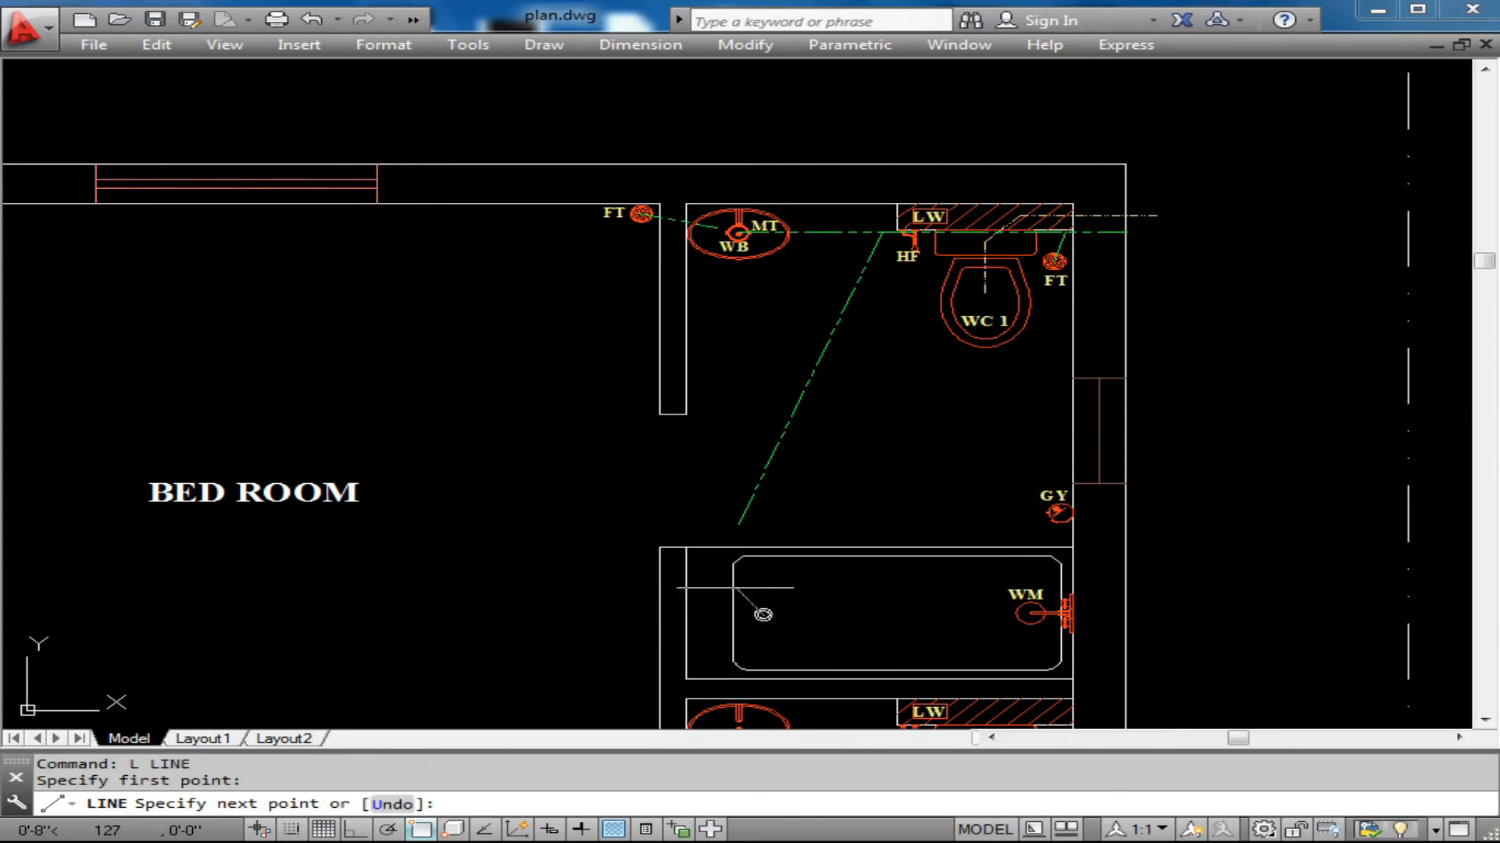
{"action": "left_click", "coordinate": [738, 524]}
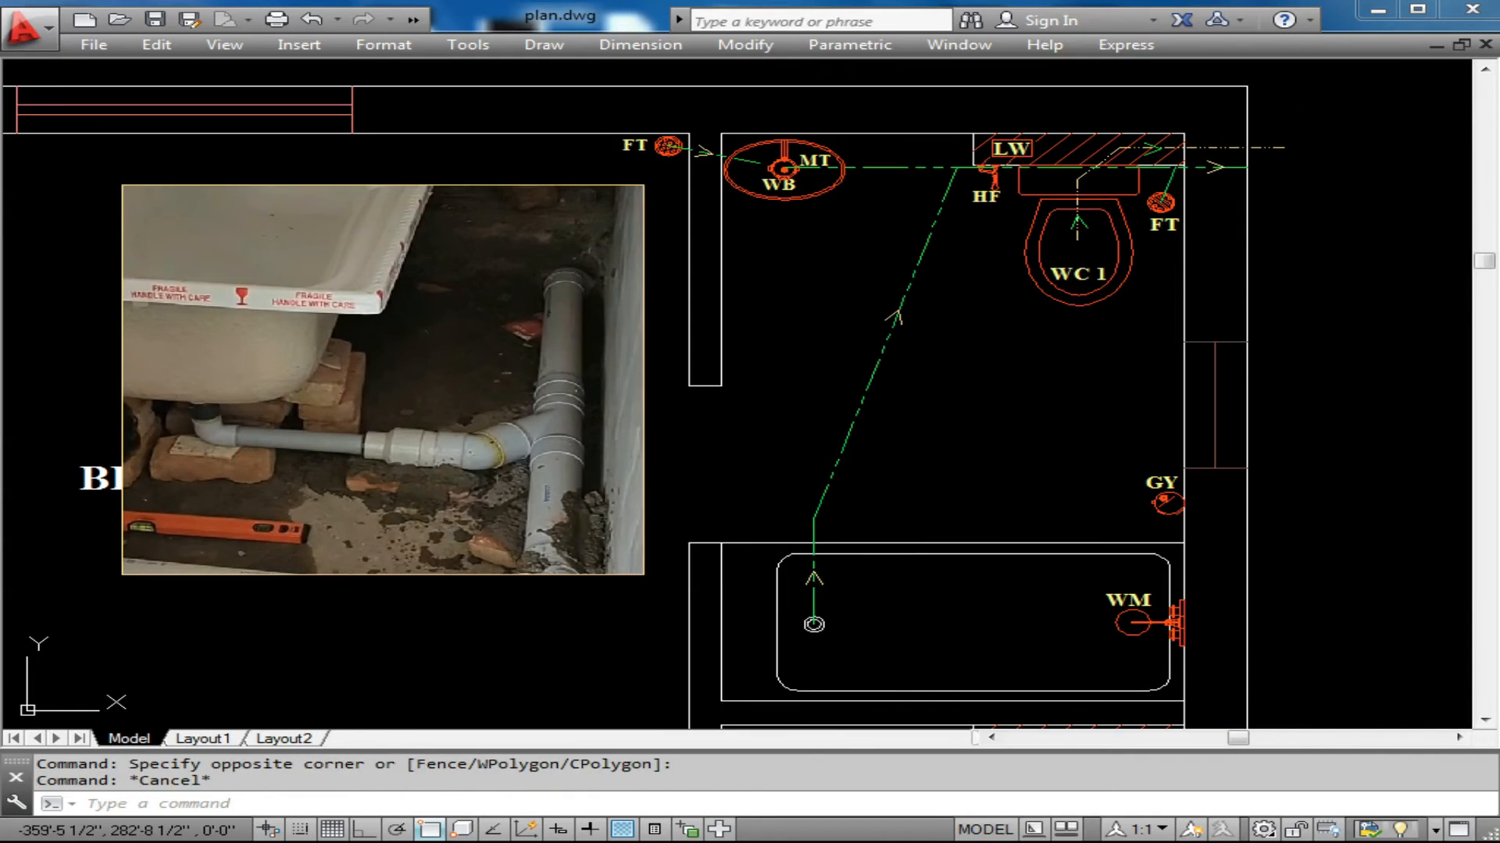
Examine the flow arrows on the upper toilet's pipes and the fixtures of the lower toilet beside the store room
{"action": "left_click", "coordinate": [814, 578]}
{"action": "left_click", "coordinate": [1367, 137]}
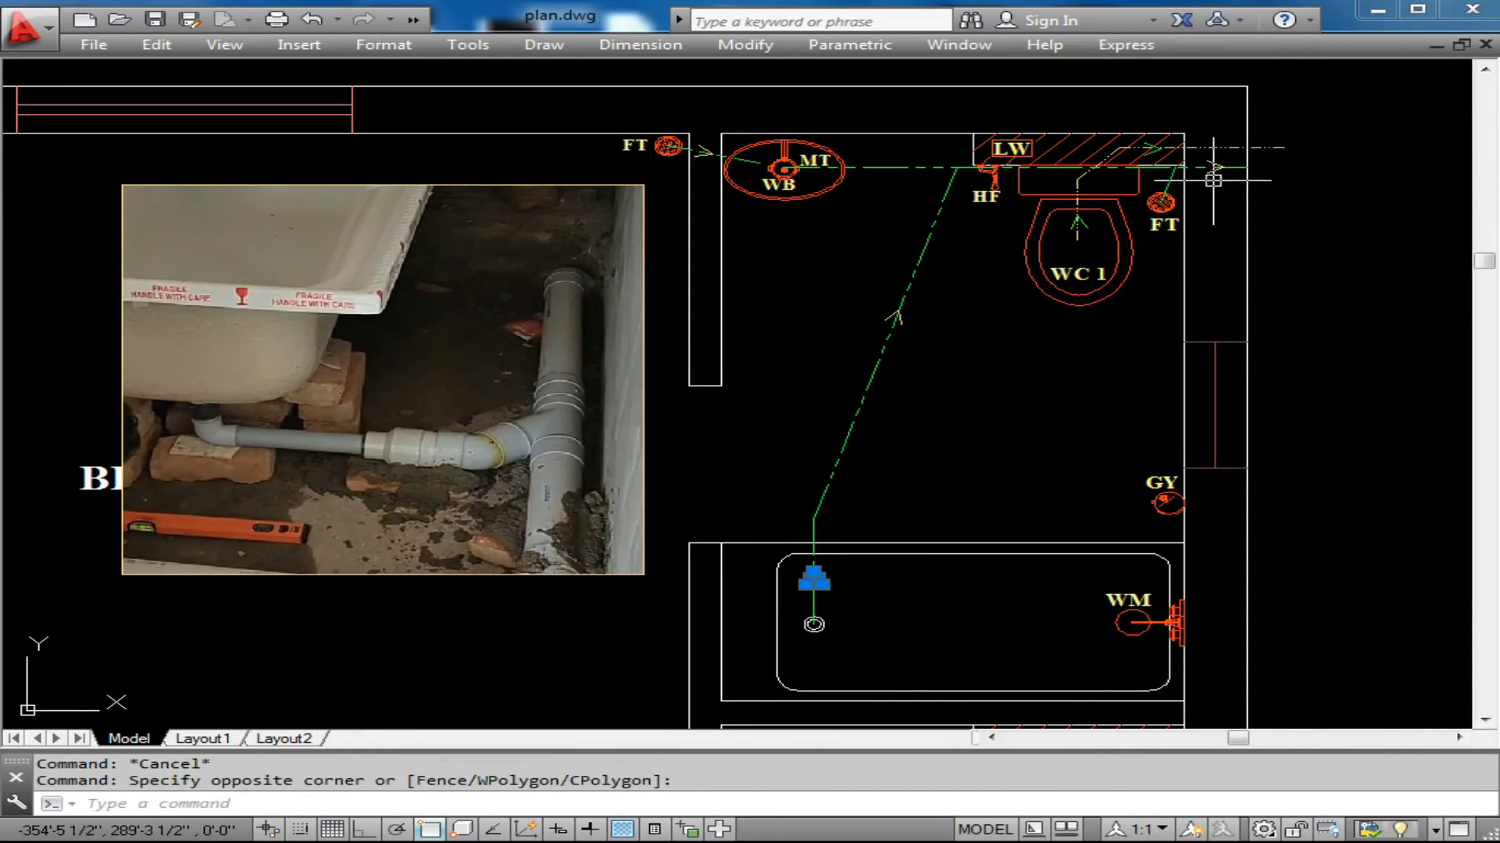
{"action": "left_click", "coordinate": [1213, 178]}
{"action": "key", "text": "Escape"}
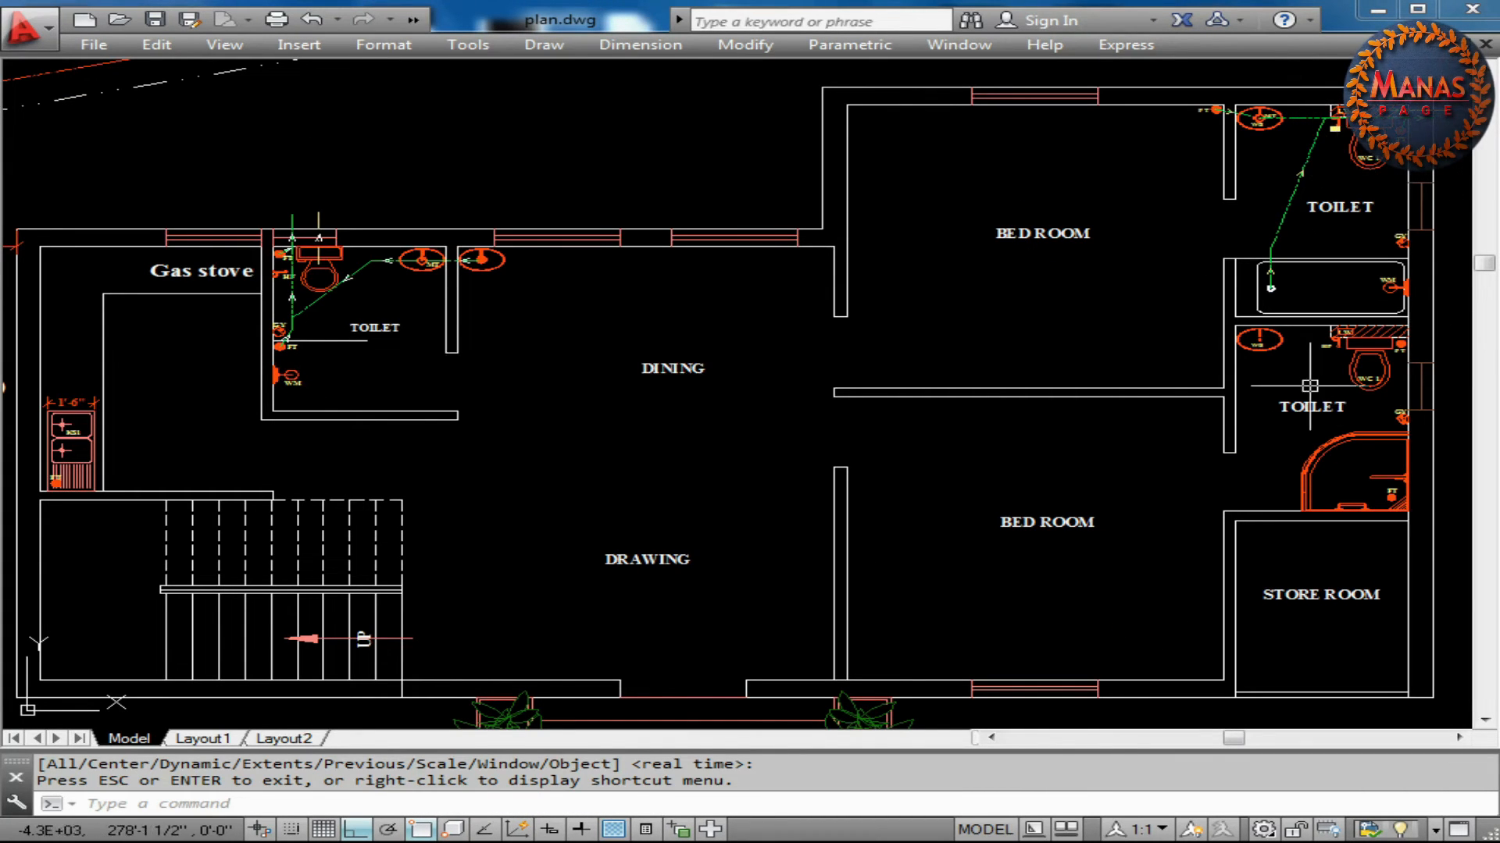
{"action": "key", "text": "Escape"}
{"action": "left_click", "coordinate": [1258, 419]}
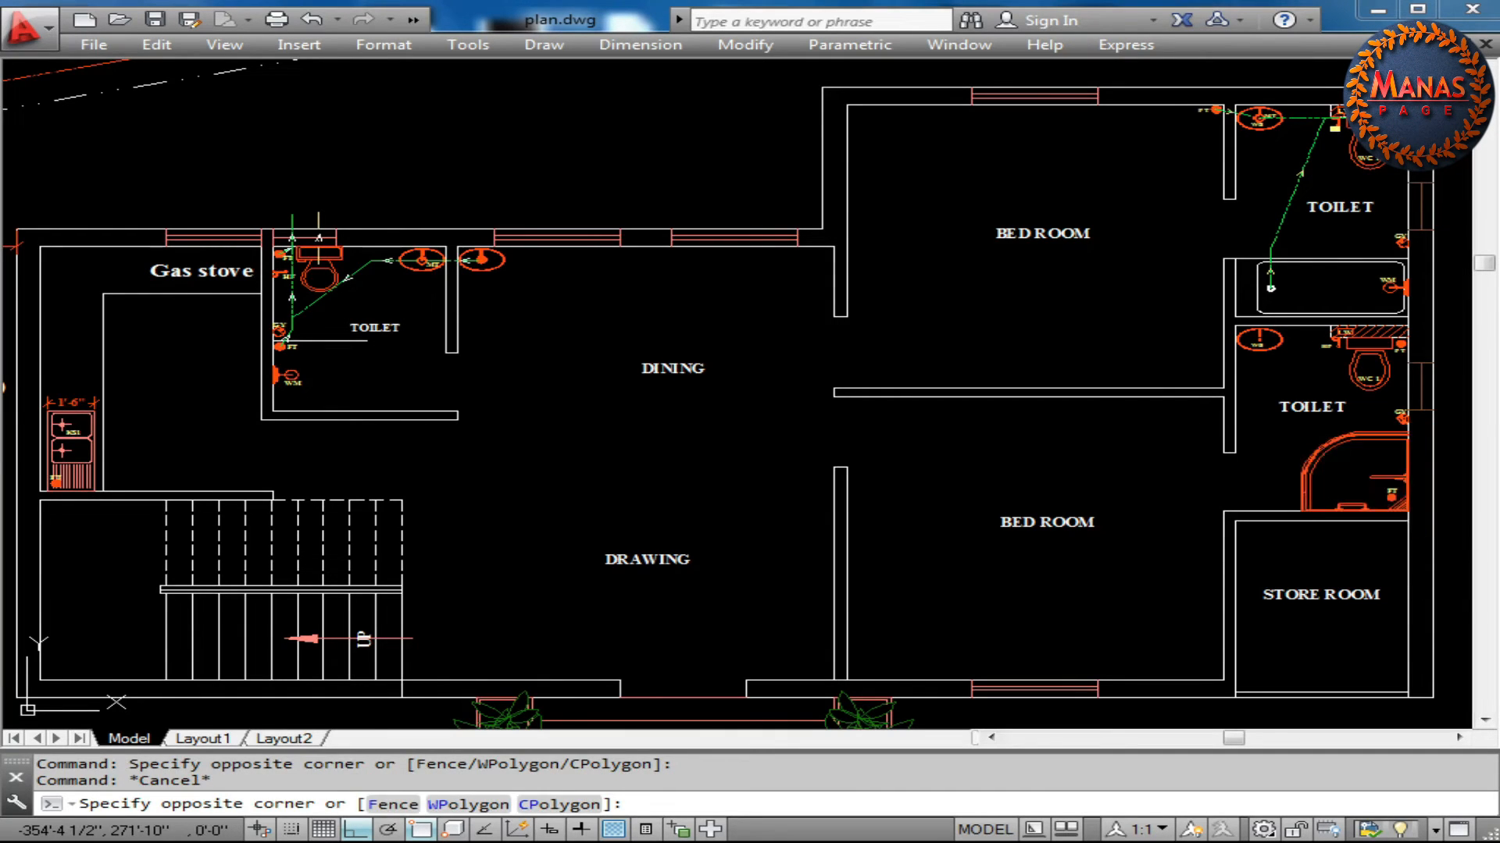
{"action": "left_click", "coordinate": [1420, 526]}
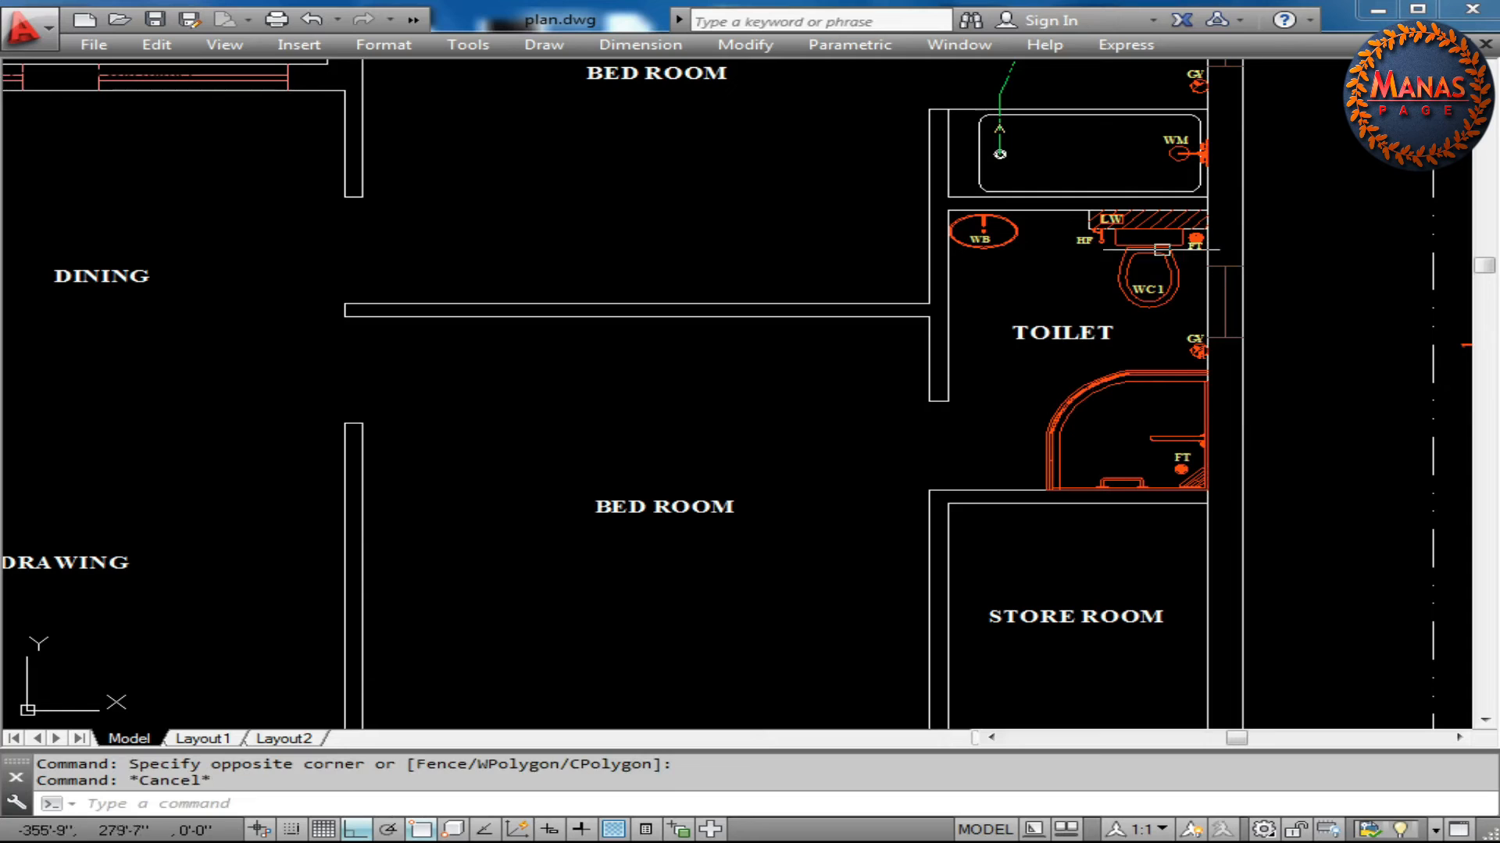
{"action": "left_click", "coordinate": [1301, 293]}
{"action": "left_click", "coordinate": [1187, 321]}
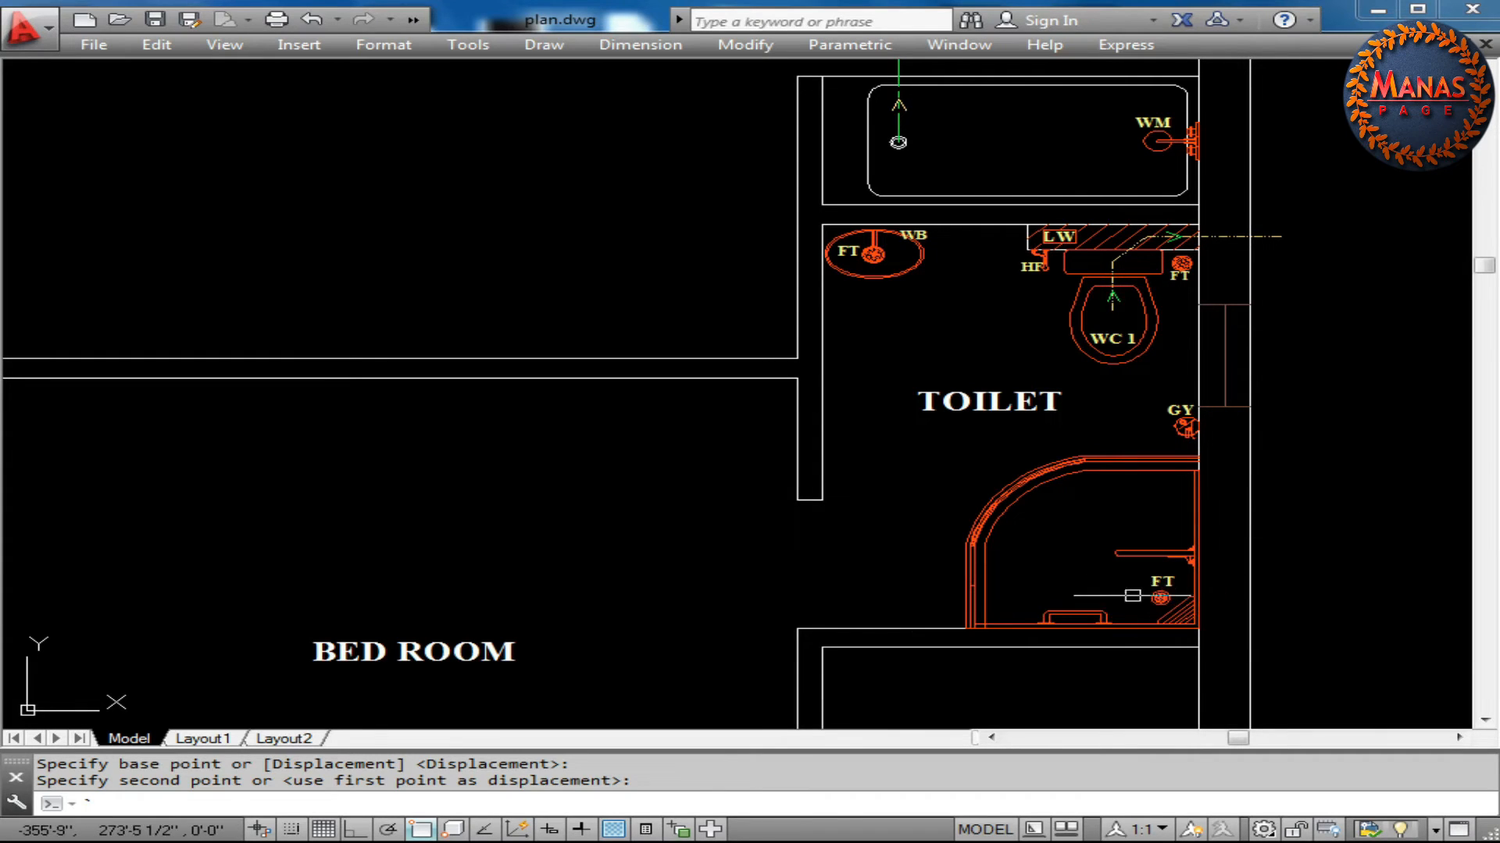
Examine the lower toilet's floor traps and waste pipe lines, comparing them with the upper toilet's horizontal waste line
{"action": "key", "text": "Escape"}
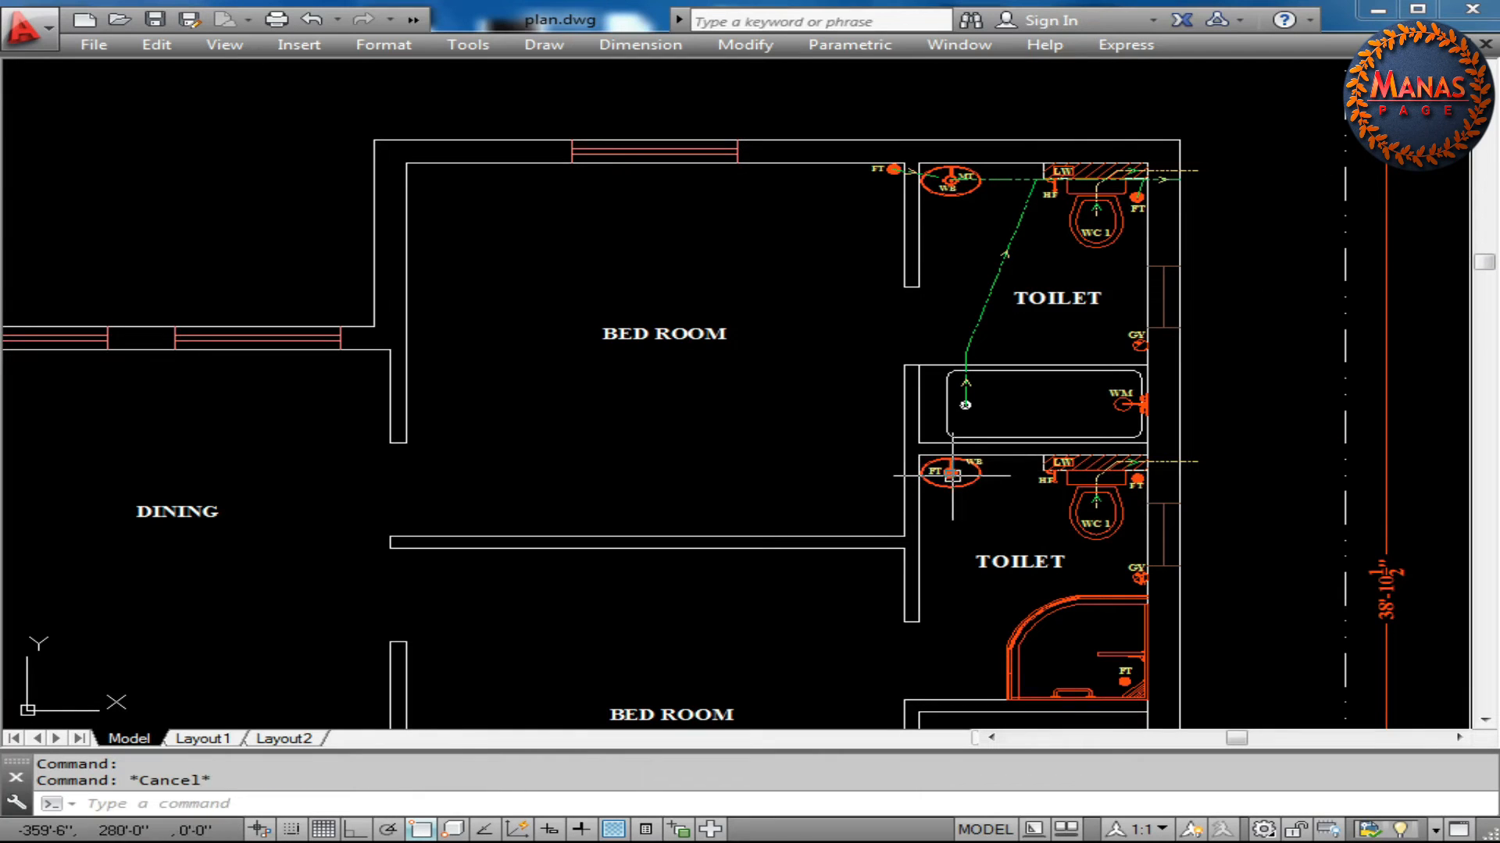
{"action": "left_click", "coordinate": [1134, 480]}
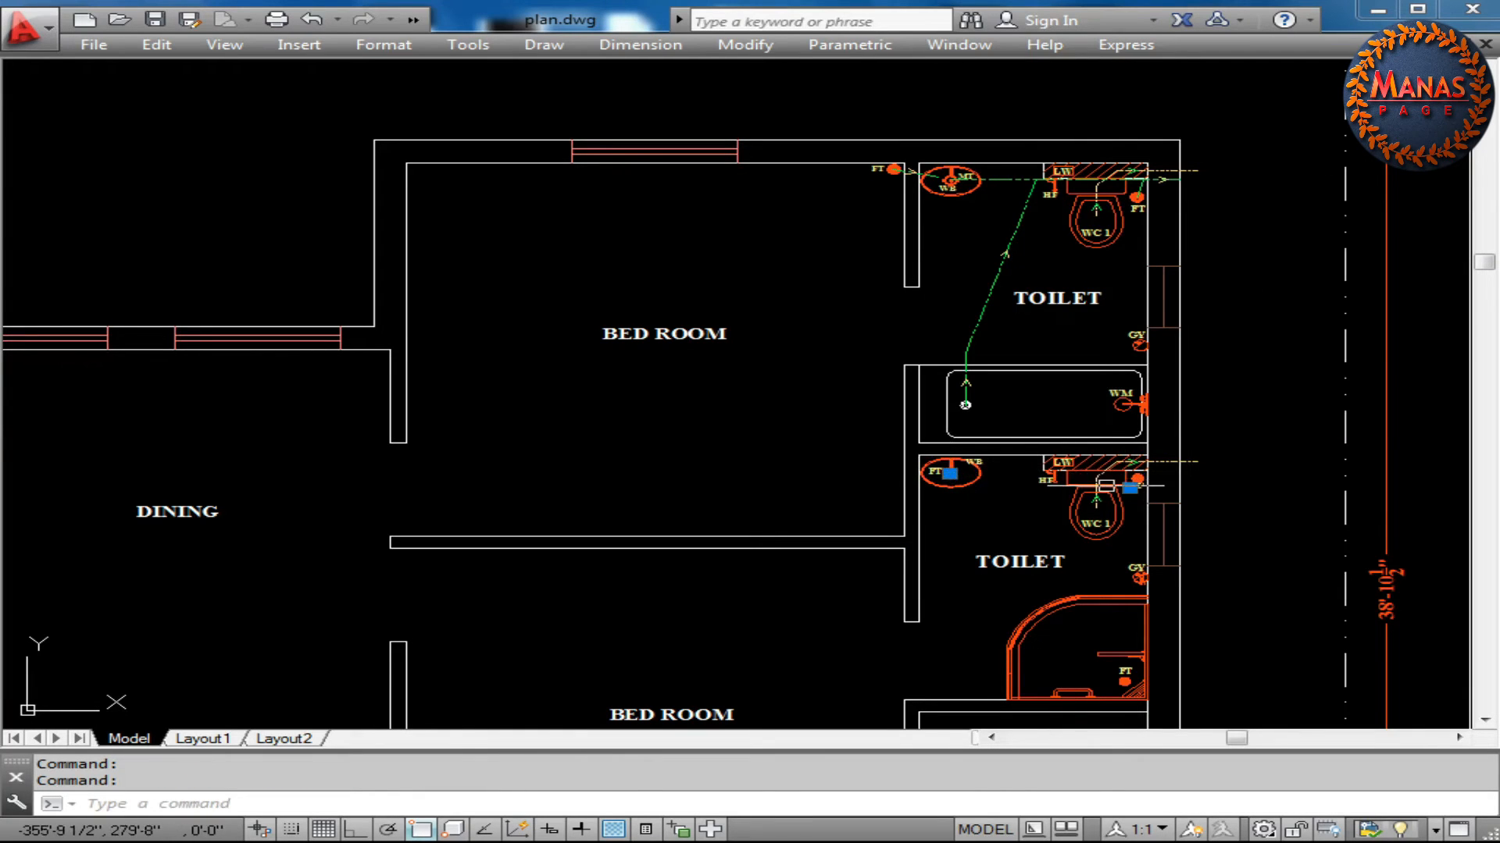
{"action": "key", "text": "Escape"}
{"action": "left_click", "coordinate": [1003, 180]}
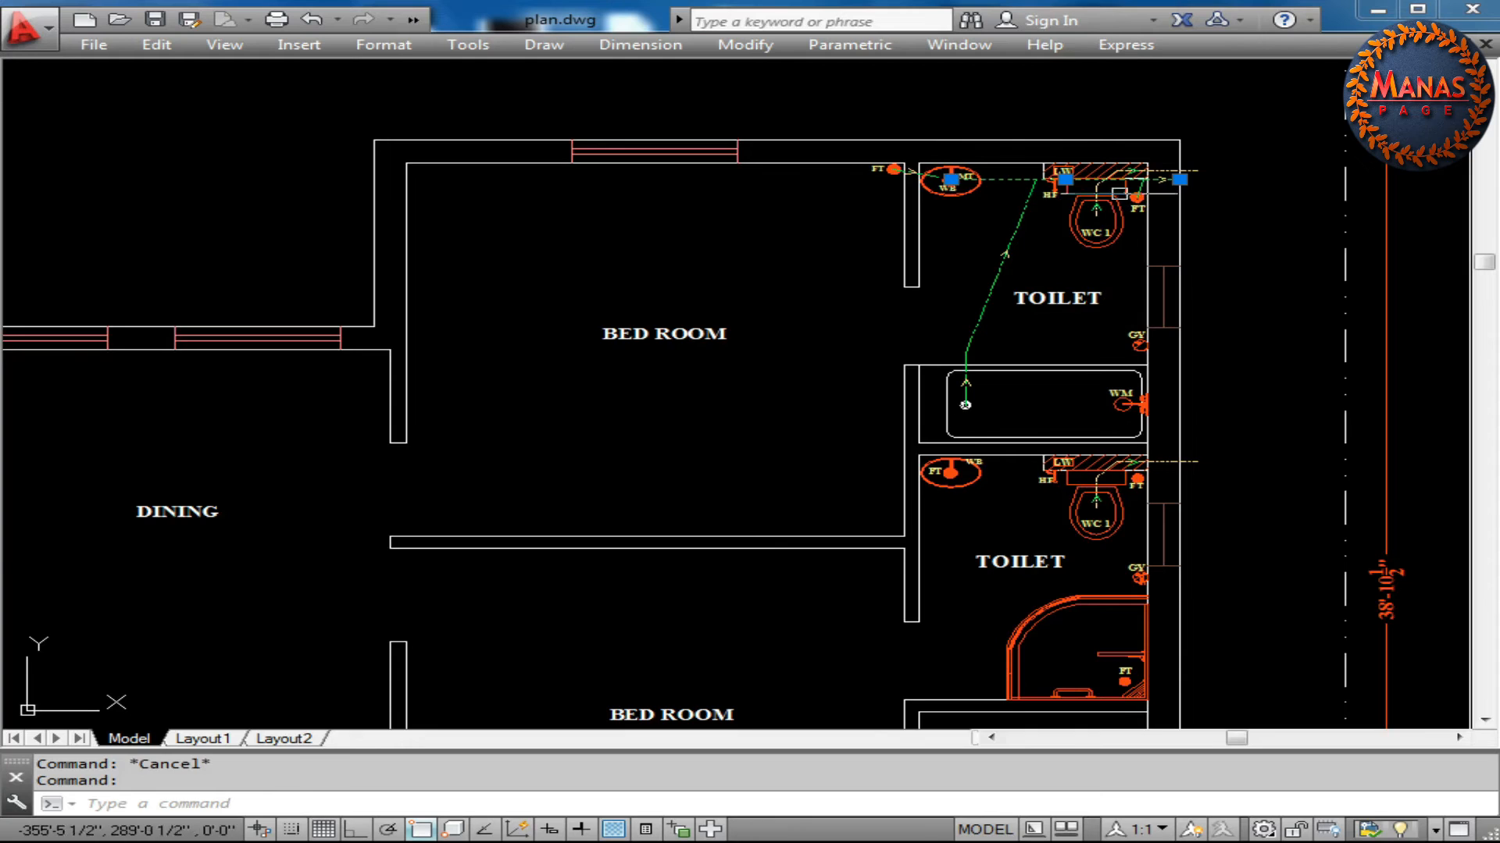
{"action": "scroll", "coordinate": [1171, 181], "scroll_direction": "up", "scroll_amount": 3}
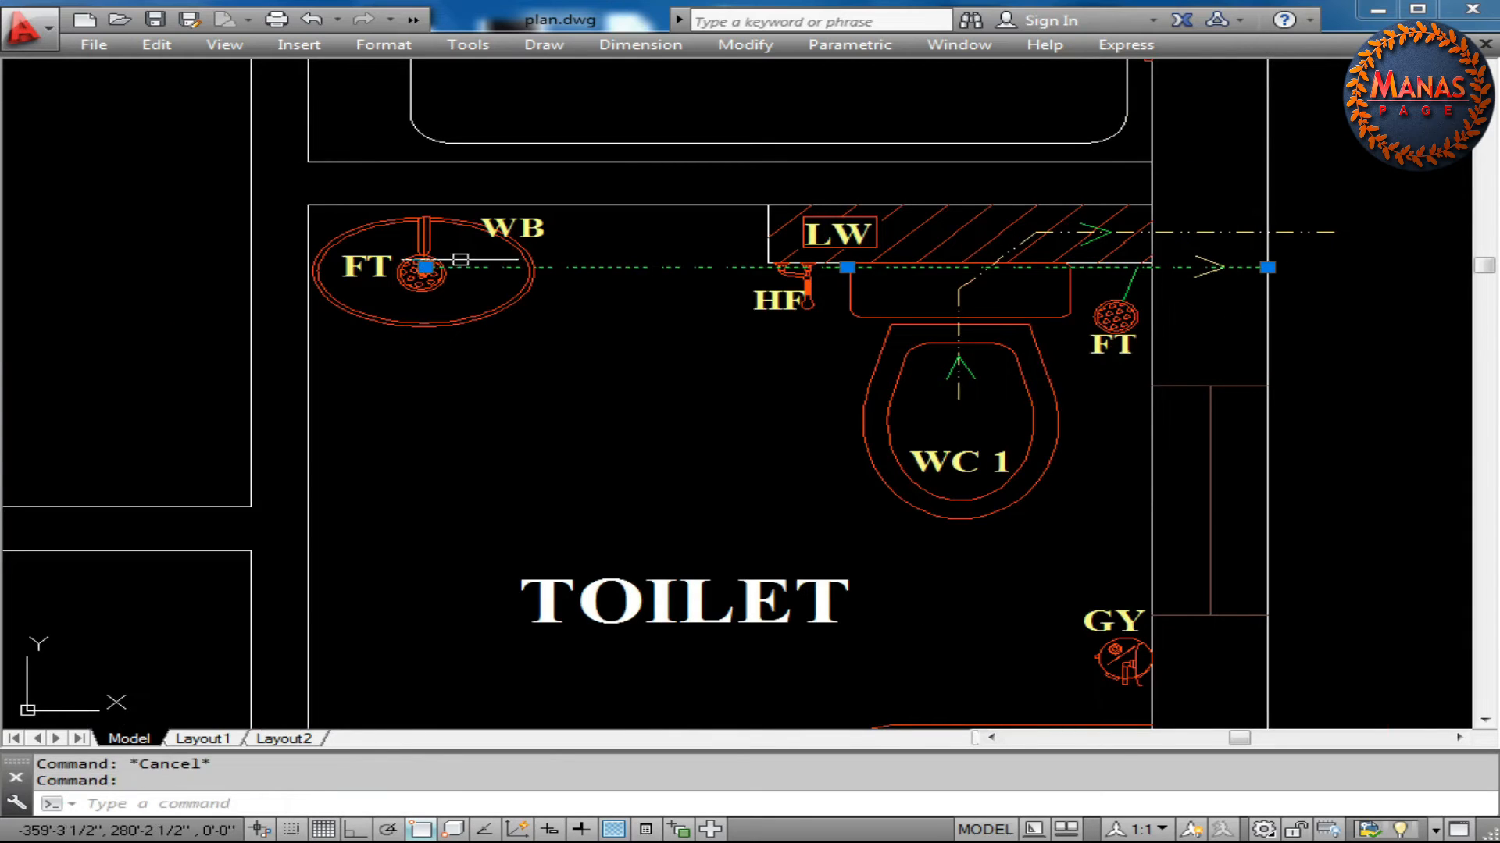
{"action": "left_click", "coordinate": [1130, 285]}
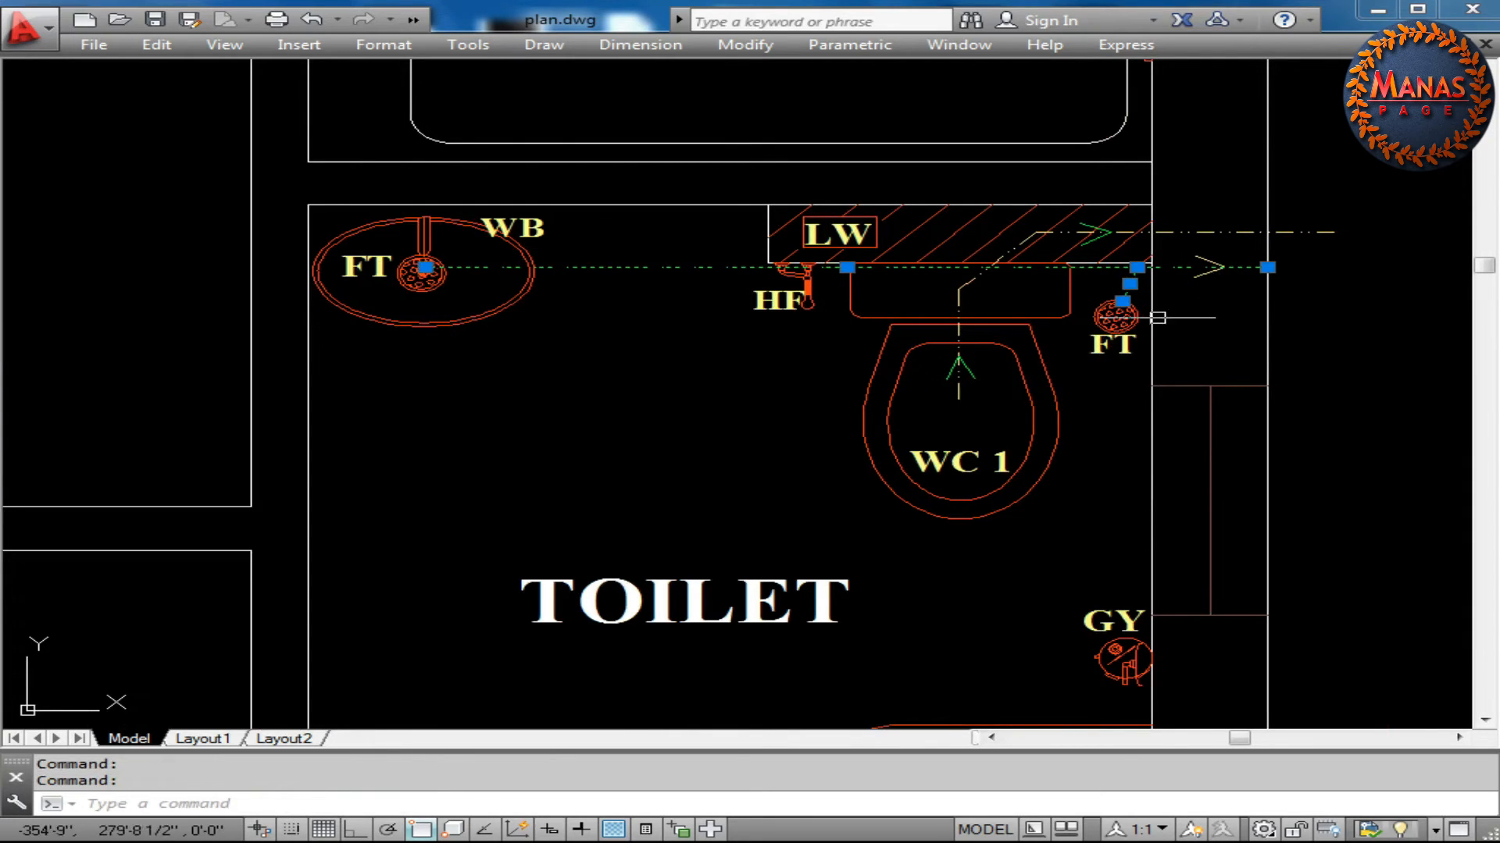
{"action": "key", "text": "Escape"}
{"action": "scroll", "coordinate": [964, 569], "scroll_direction": "down", "scroll_amount": 2}
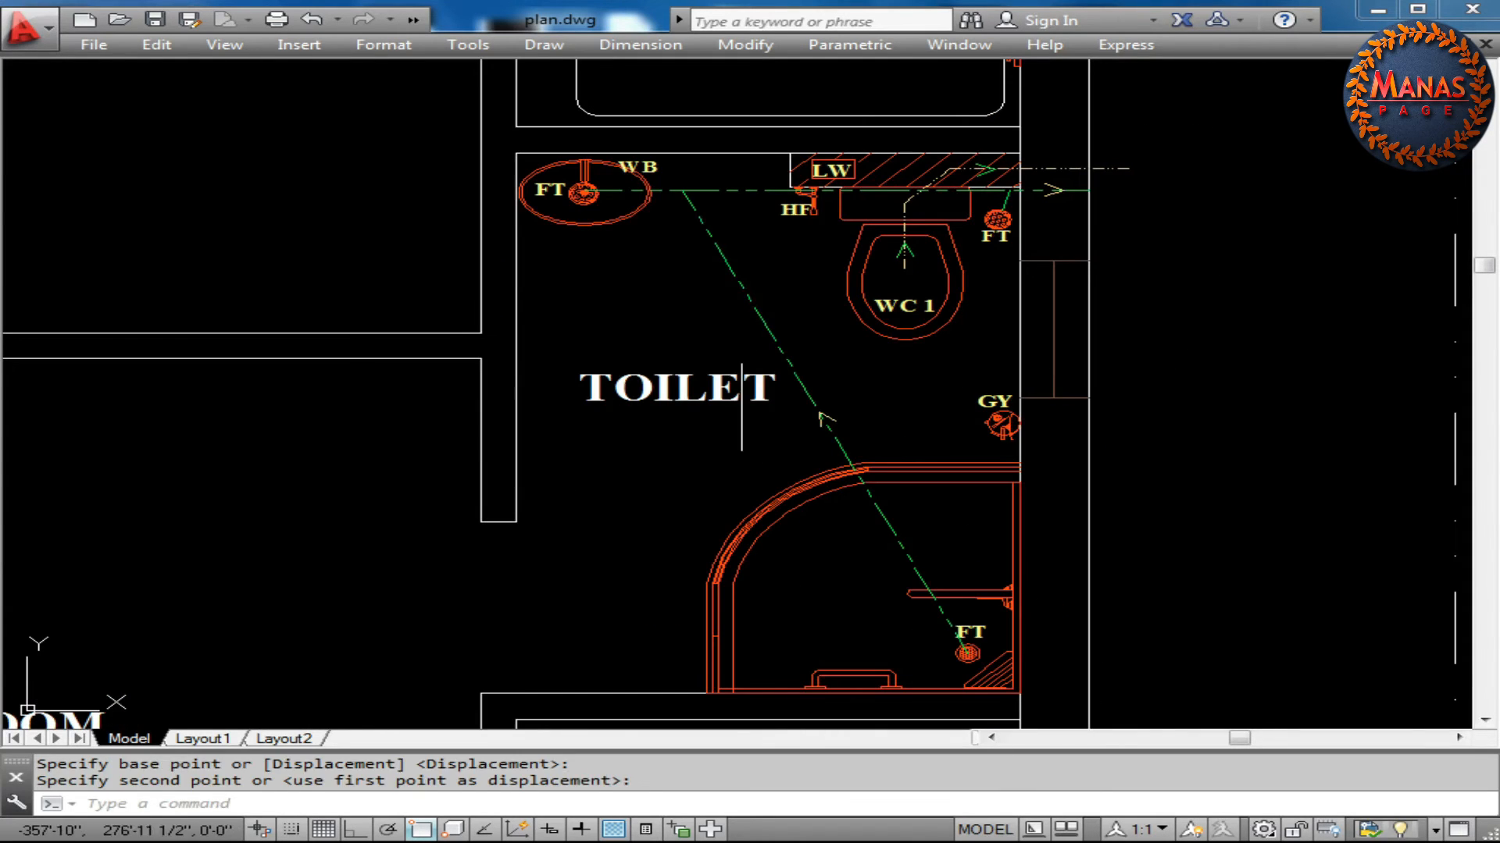
{"action": "key", "text": "Escape"}
{"action": "left_click", "coordinate": [671, 201]}
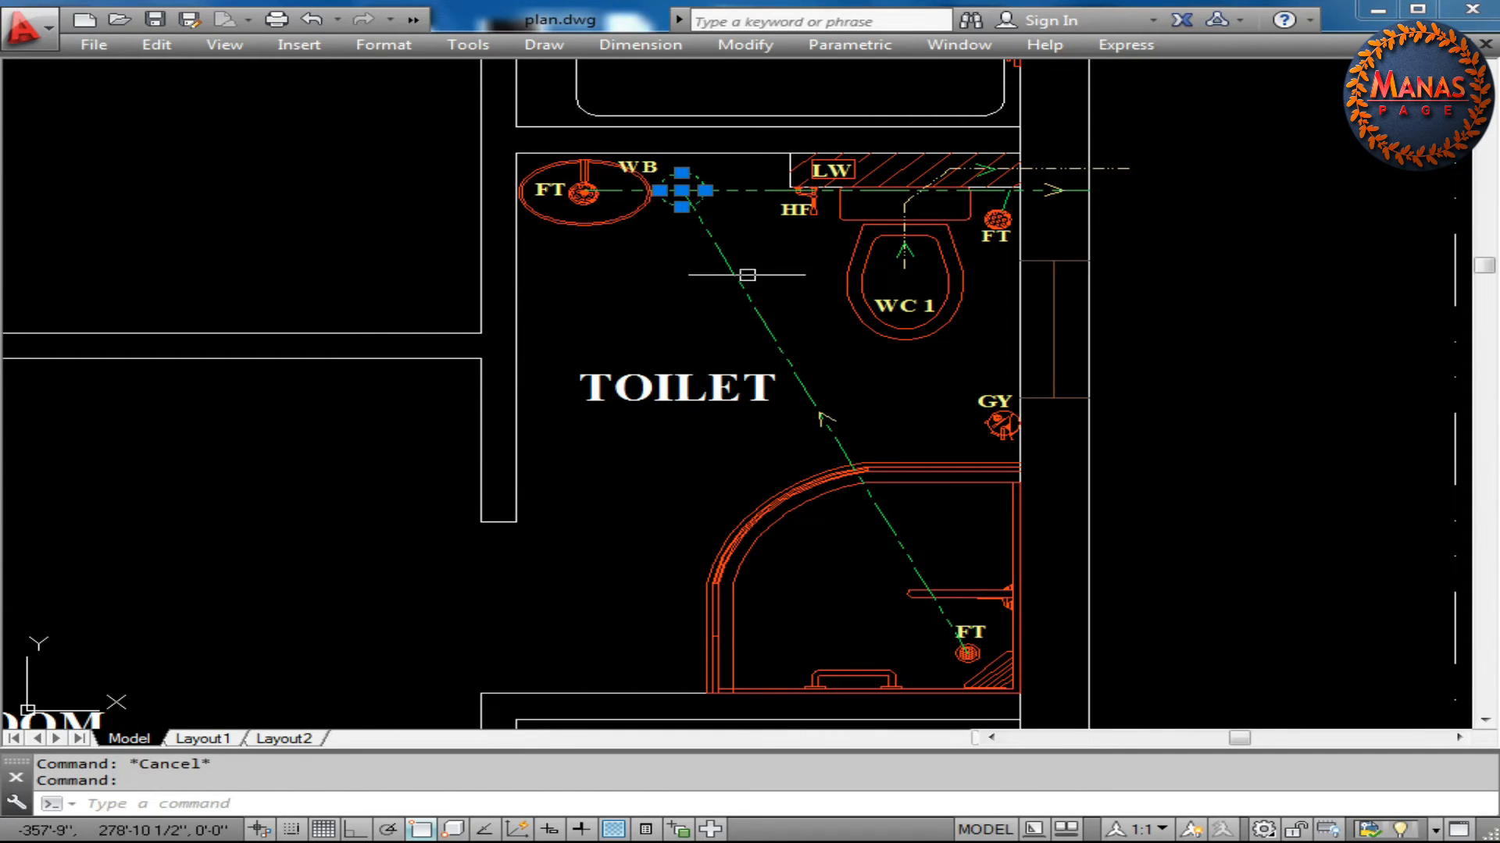
{"action": "left_click", "coordinate": [730, 248]}
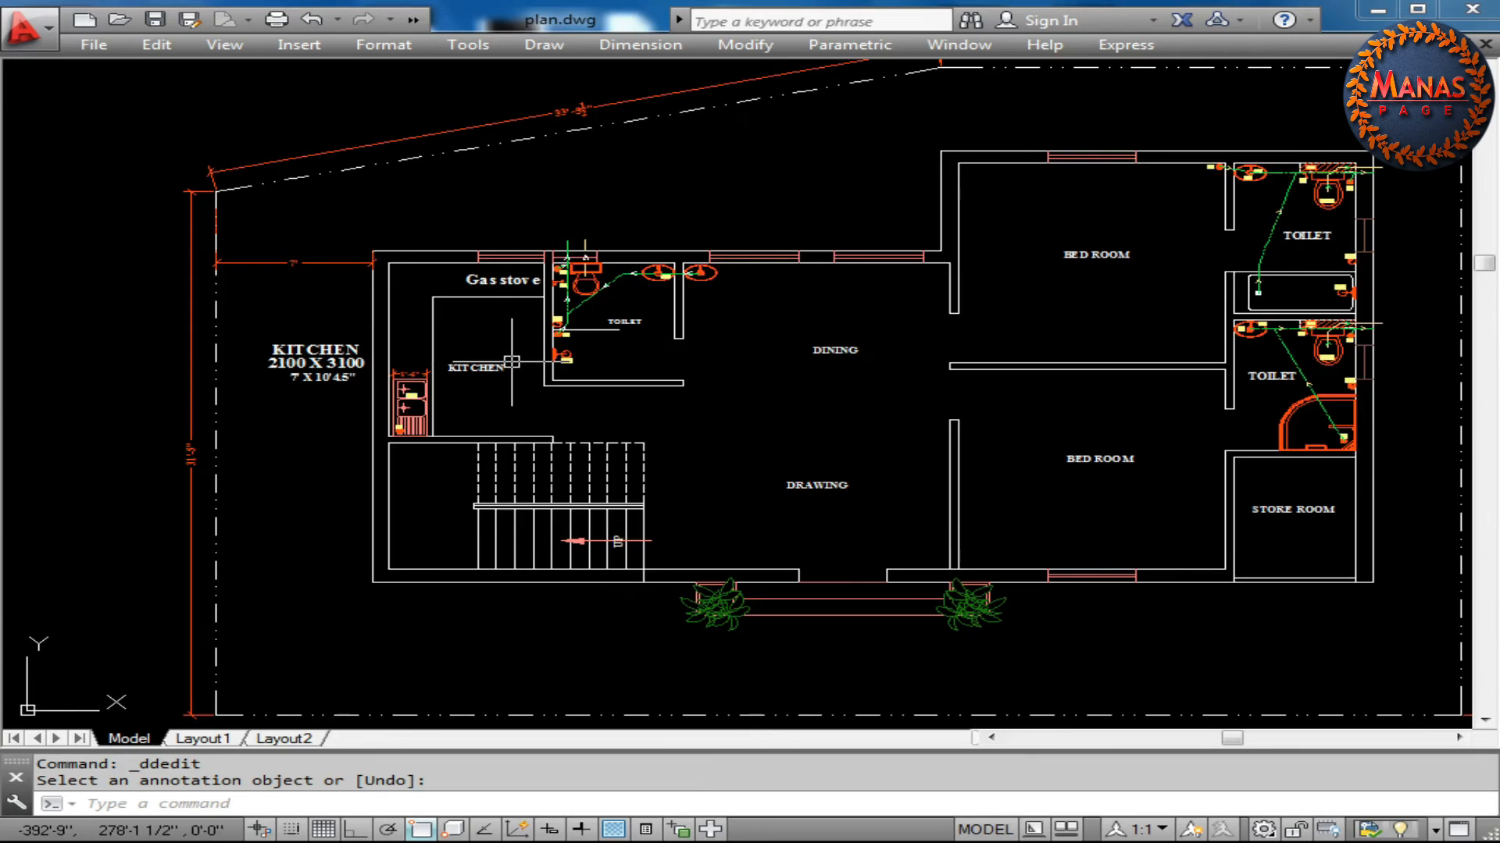
Examine the kitchen sink KS1 and the floor trap marked FT beside it
{"action": "key", "text": "Escape"}
{"action": "scroll", "coordinate": [246, 328], "scroll_direction": "up", "scroll_amount": 5}
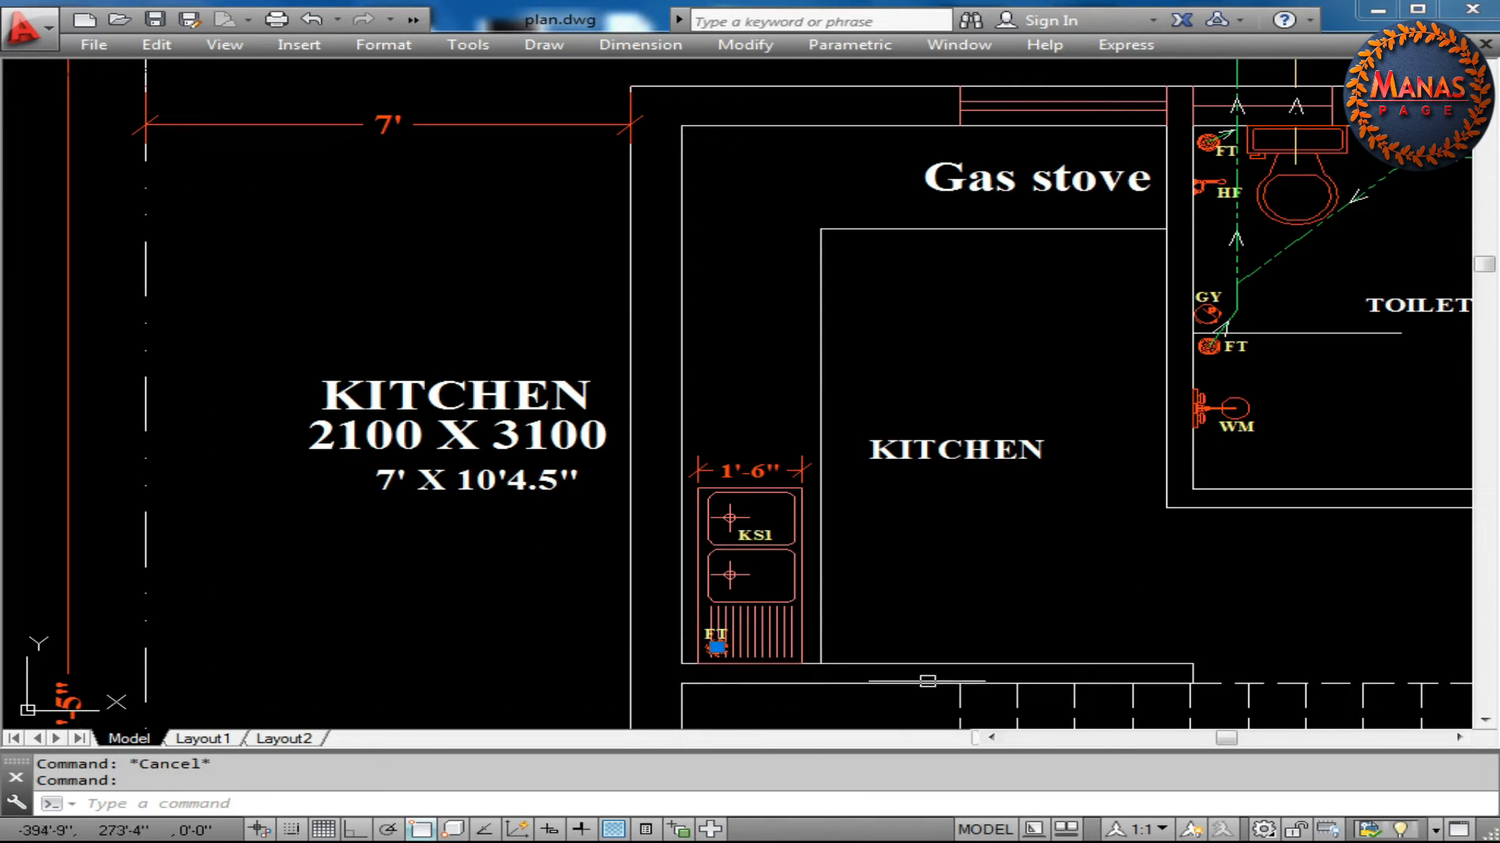
{"action": "left_click", "coordinate": [770, 571]}
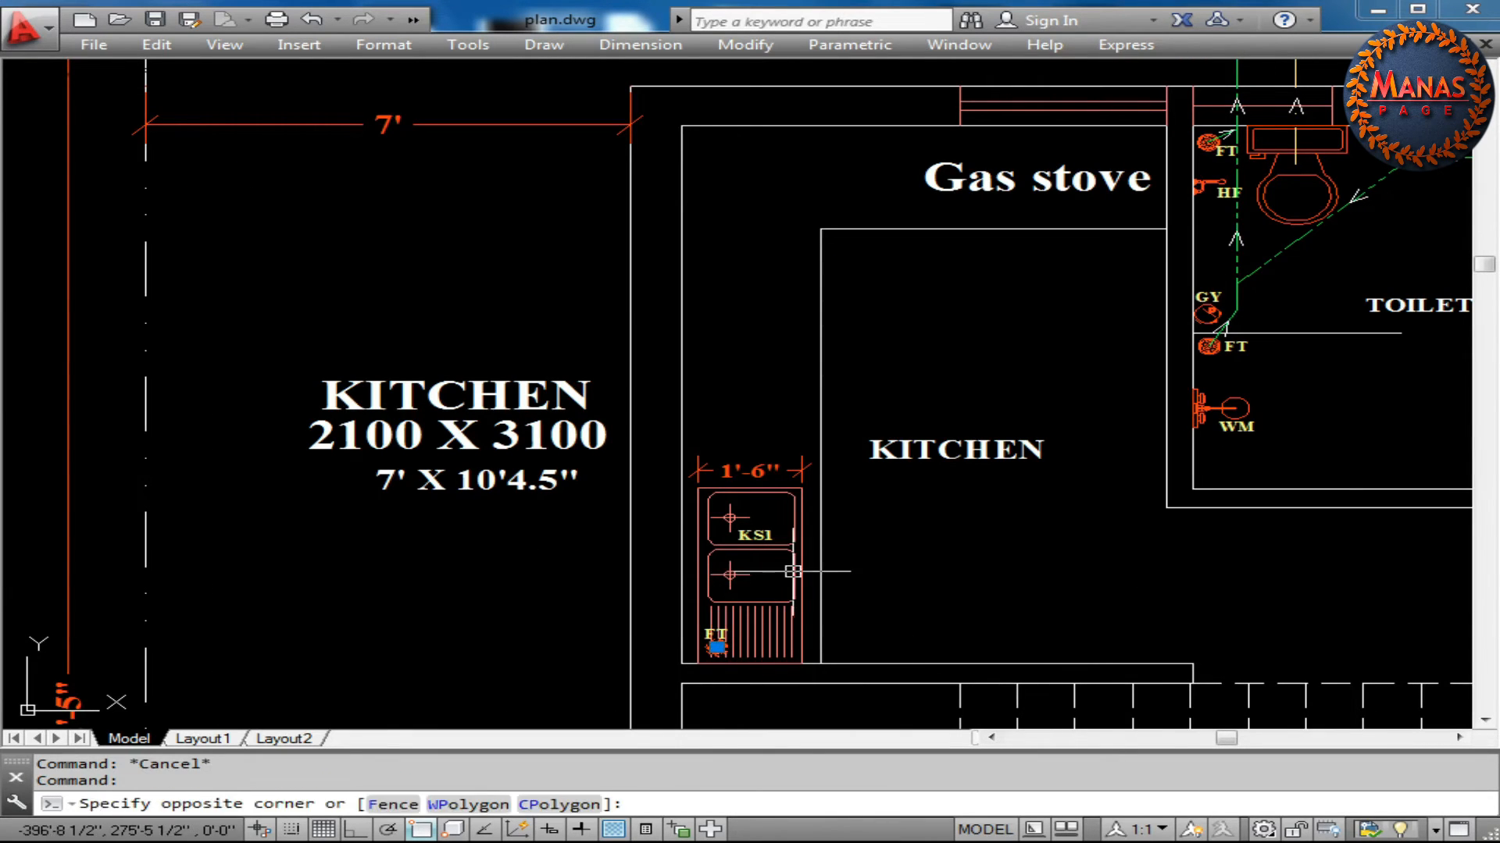
{"action": "key", "text": "Escape"}
{"action": "scroll", "coordinate": [726, 687], "scroll_direction": "up", "scroll_amount": 4}
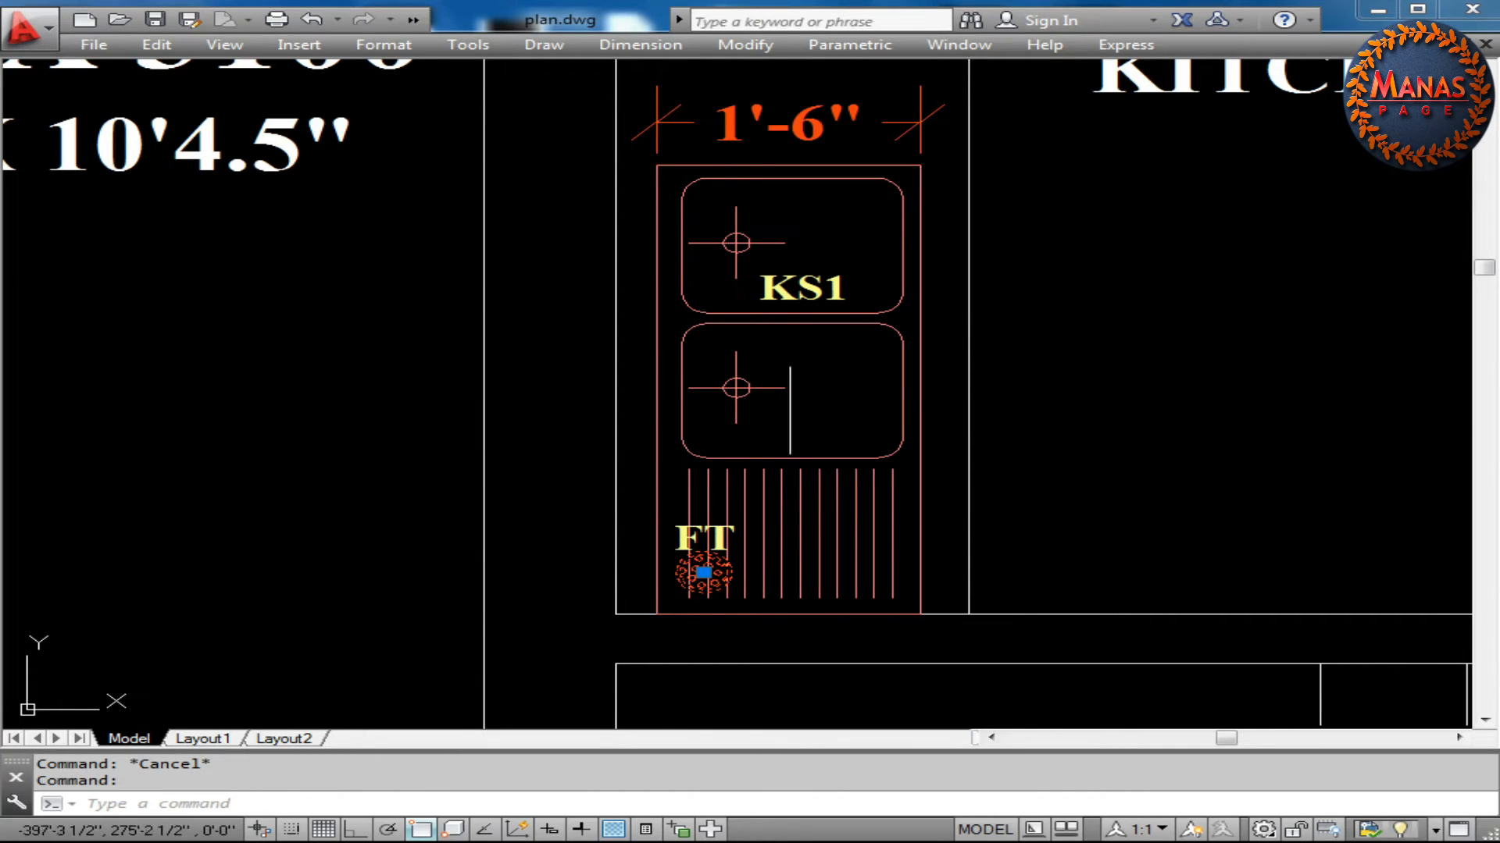
{"action": "scroll", "coordinate": [703, 617], "scroll_direction": "down", "scroll_amount": 4}
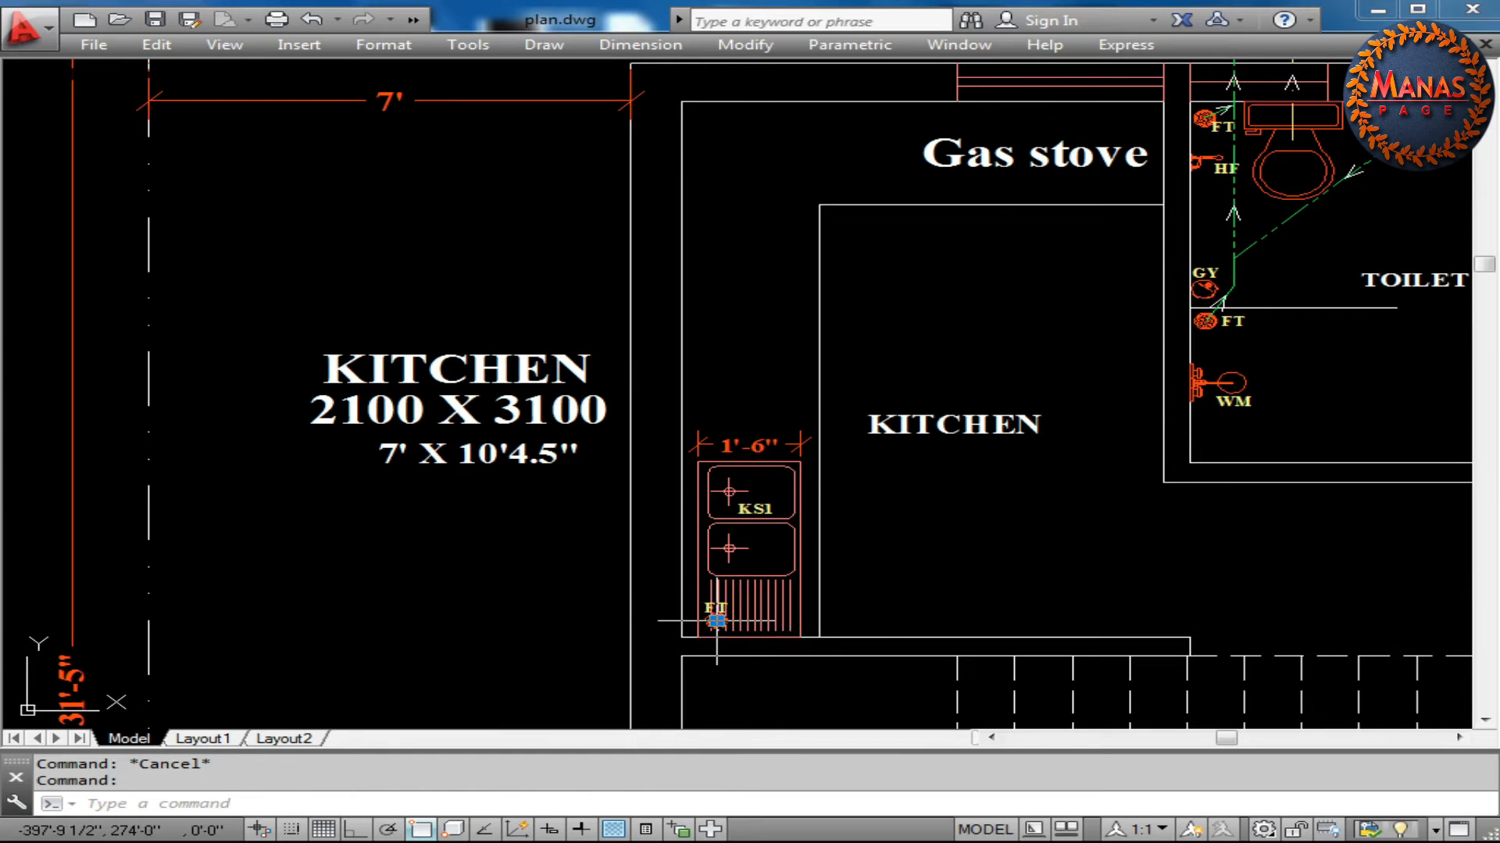
Examine the kitchen floor trap and the pipe lines across the whole ground floor plan
{"action": "key", "text": "Escape"}
{"action": "middle_click_drag", "start_coordinate": [714, 621], "coordinate": [779, 634]}
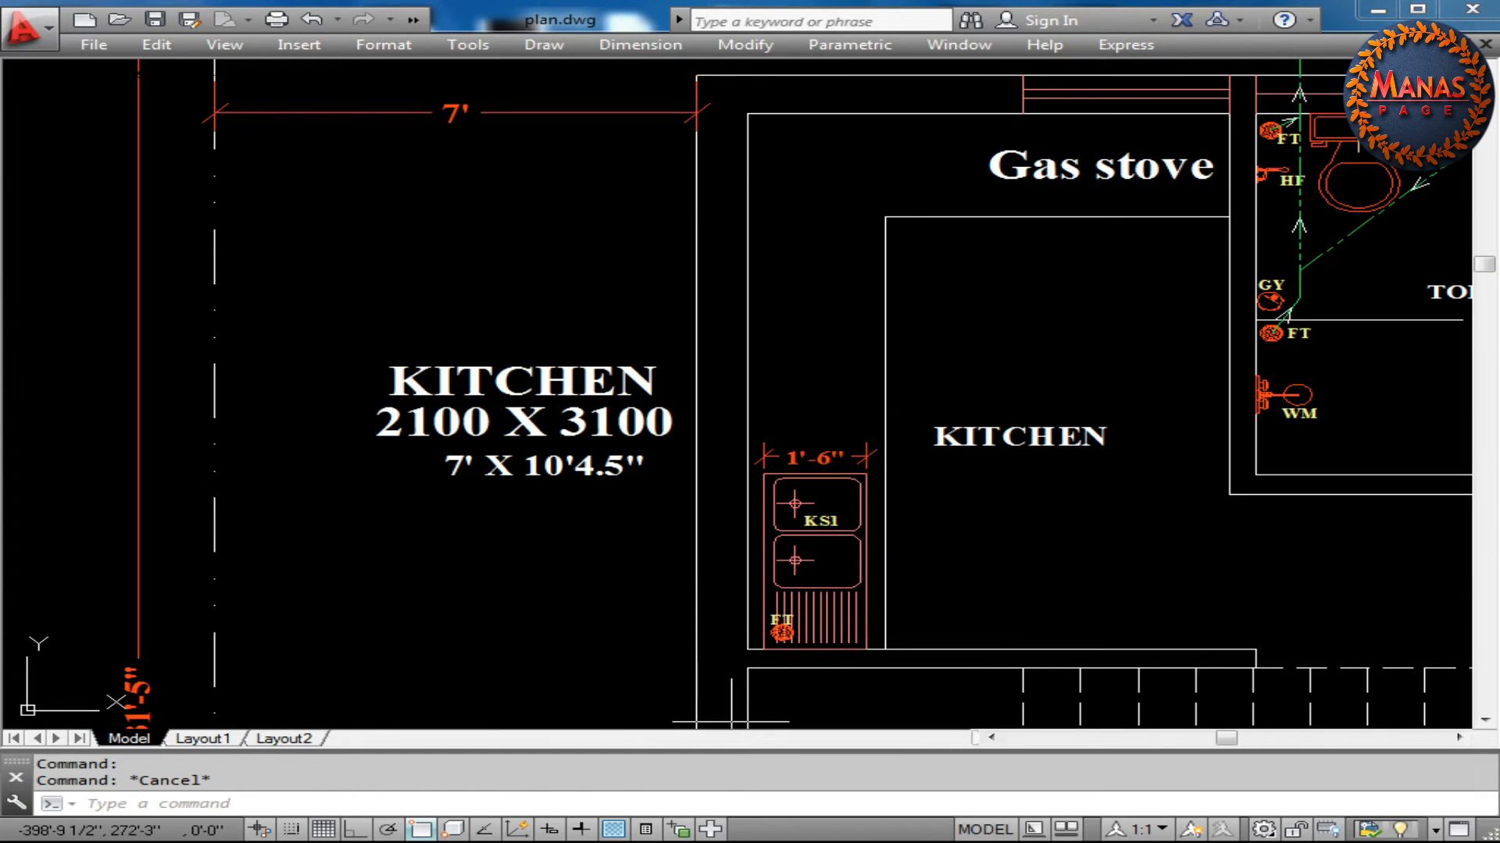
{"action": "left_click", "coordinate": [782, 629]}
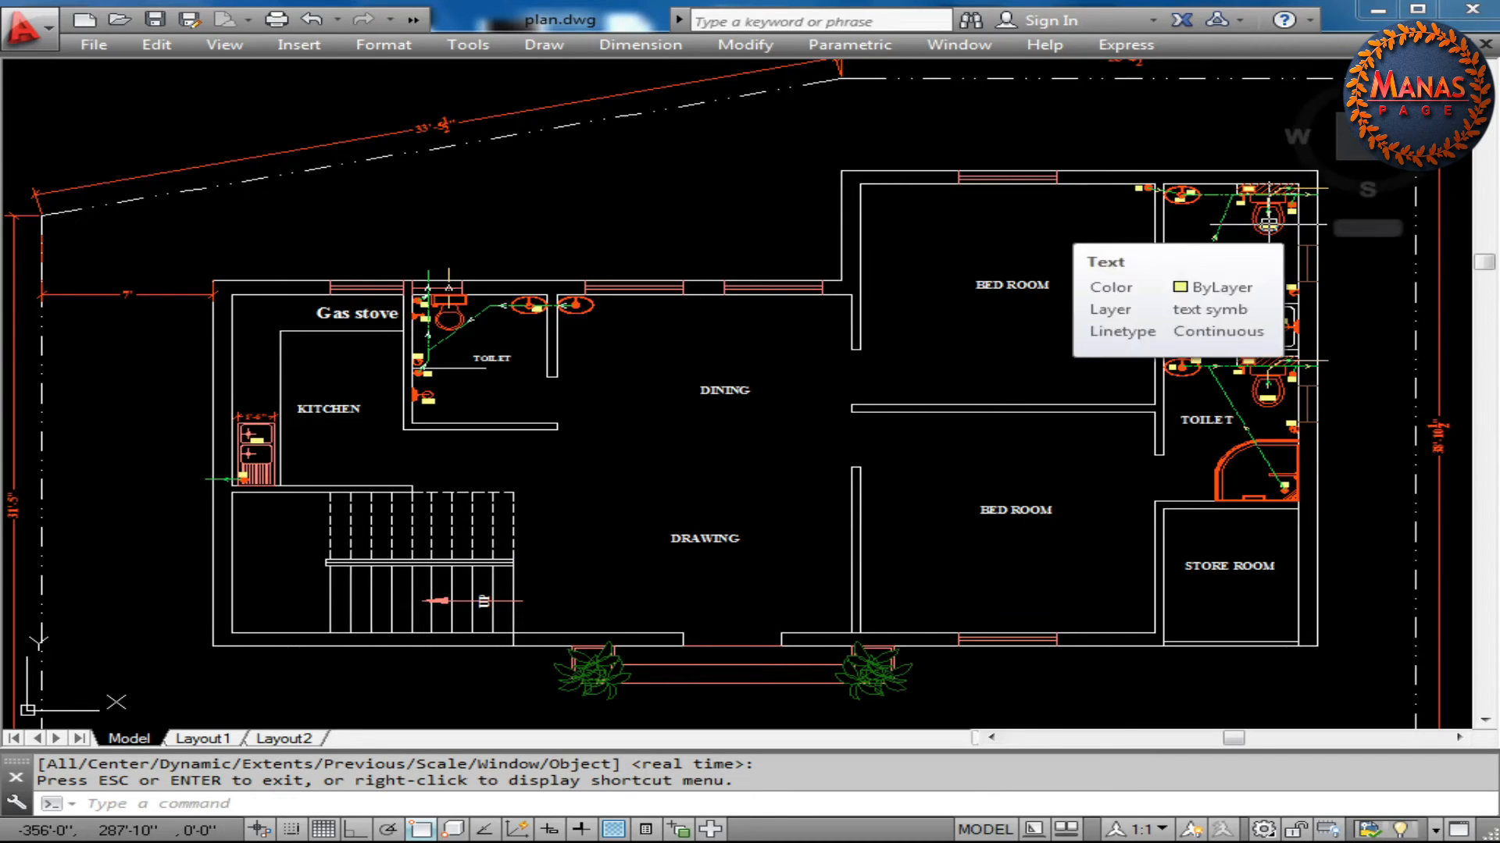
{"action": "scroll", "coordinate": [1301, 334], "scroll_direction": "up", "scroll_amount": 2}
{"action": "scroll", "coordinate": [1365, 224], "scroll_direction": "down", "scroll_amount": 2}
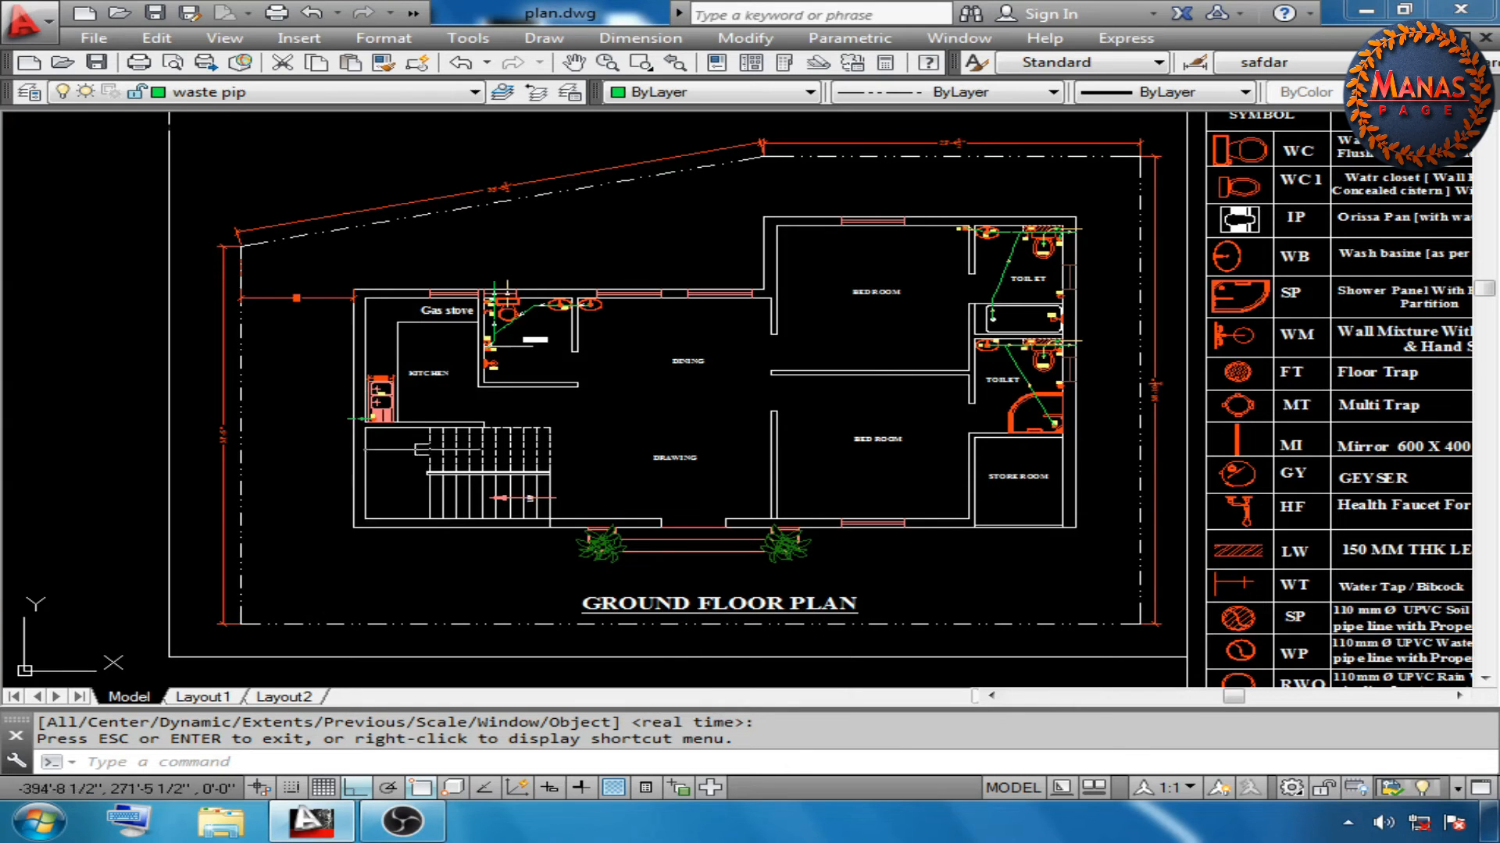
Examine the first floor plan's toilet block with its WCs, urinals and wash basin
{"action": "middle_click_drag", "start_coordinate": [789, 594], "coordinate": [815, 313]}
{"action": "middle_click_drag", "start_coordinate": [825, 598], "coordinate": [826, 313]}
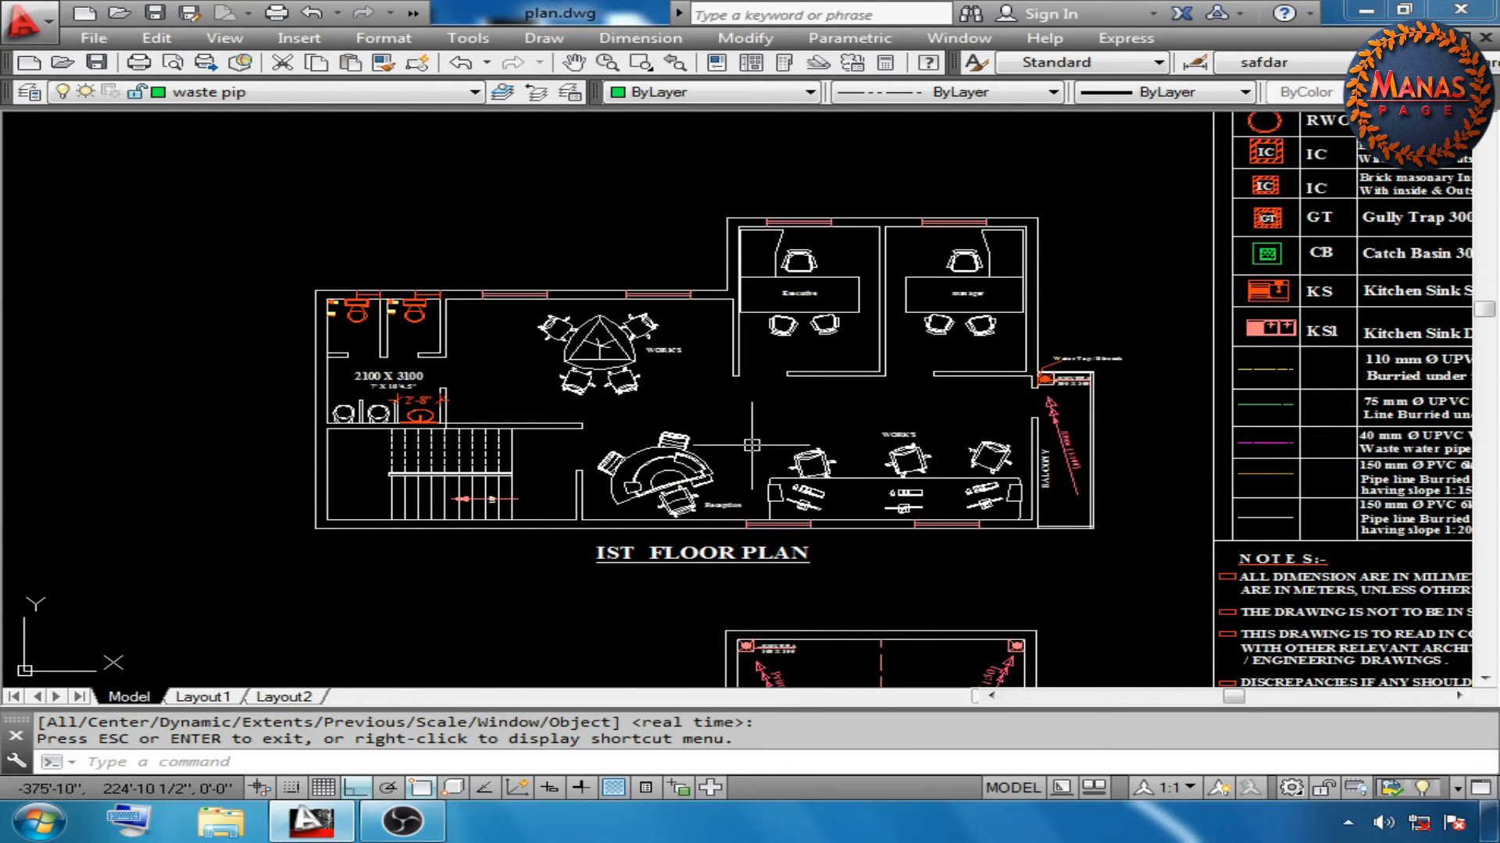
{"action": "scroll", "coordinate": [569, 392], "scroll_direction": "up", "scroll_amount": 2}
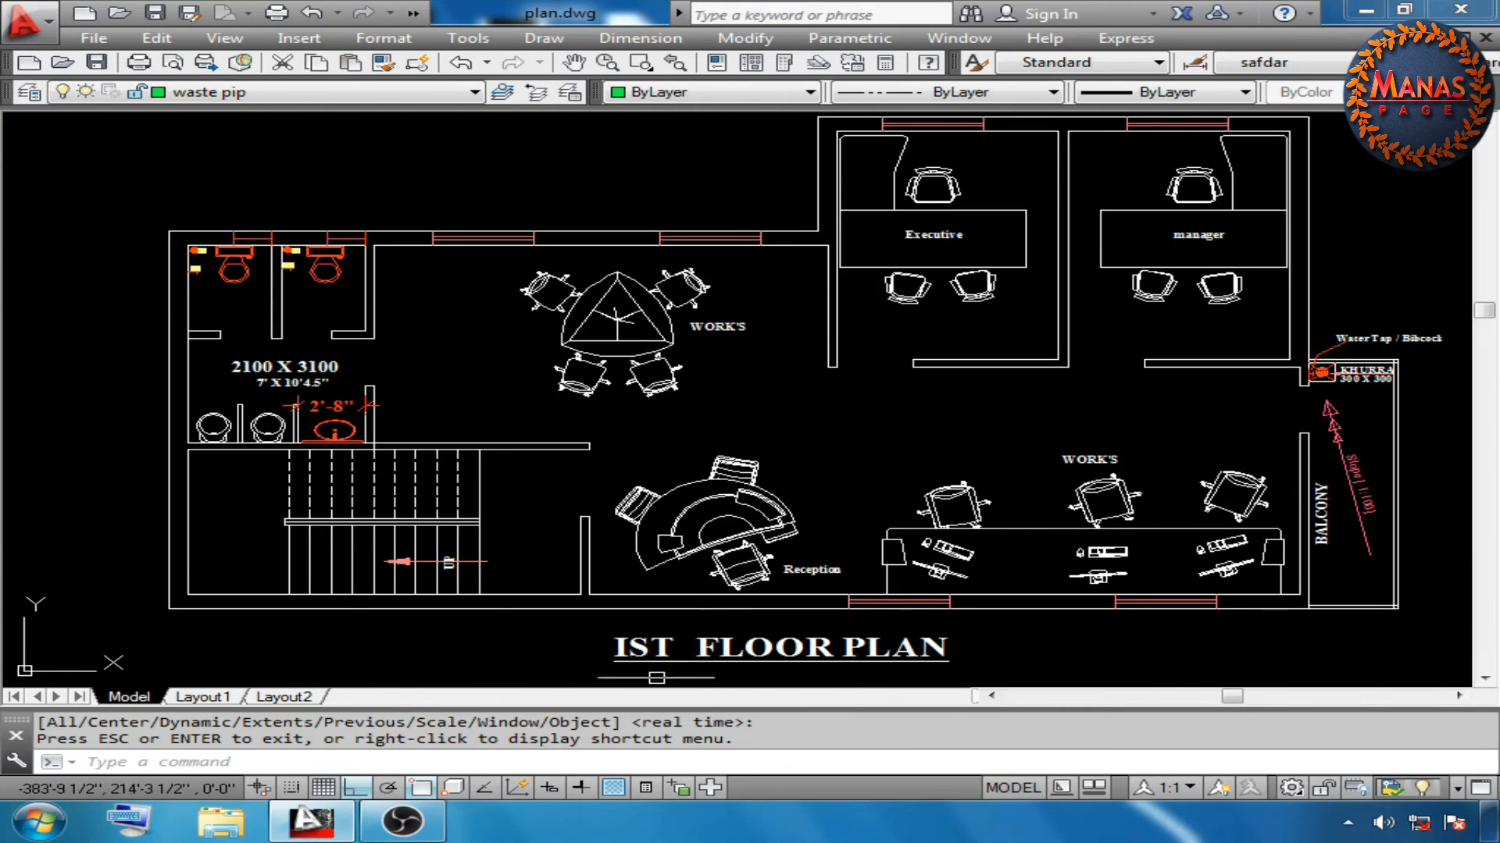
{"action": "key", "text": "Escape"}
{"action": "key", "text": "ctrl+0"}
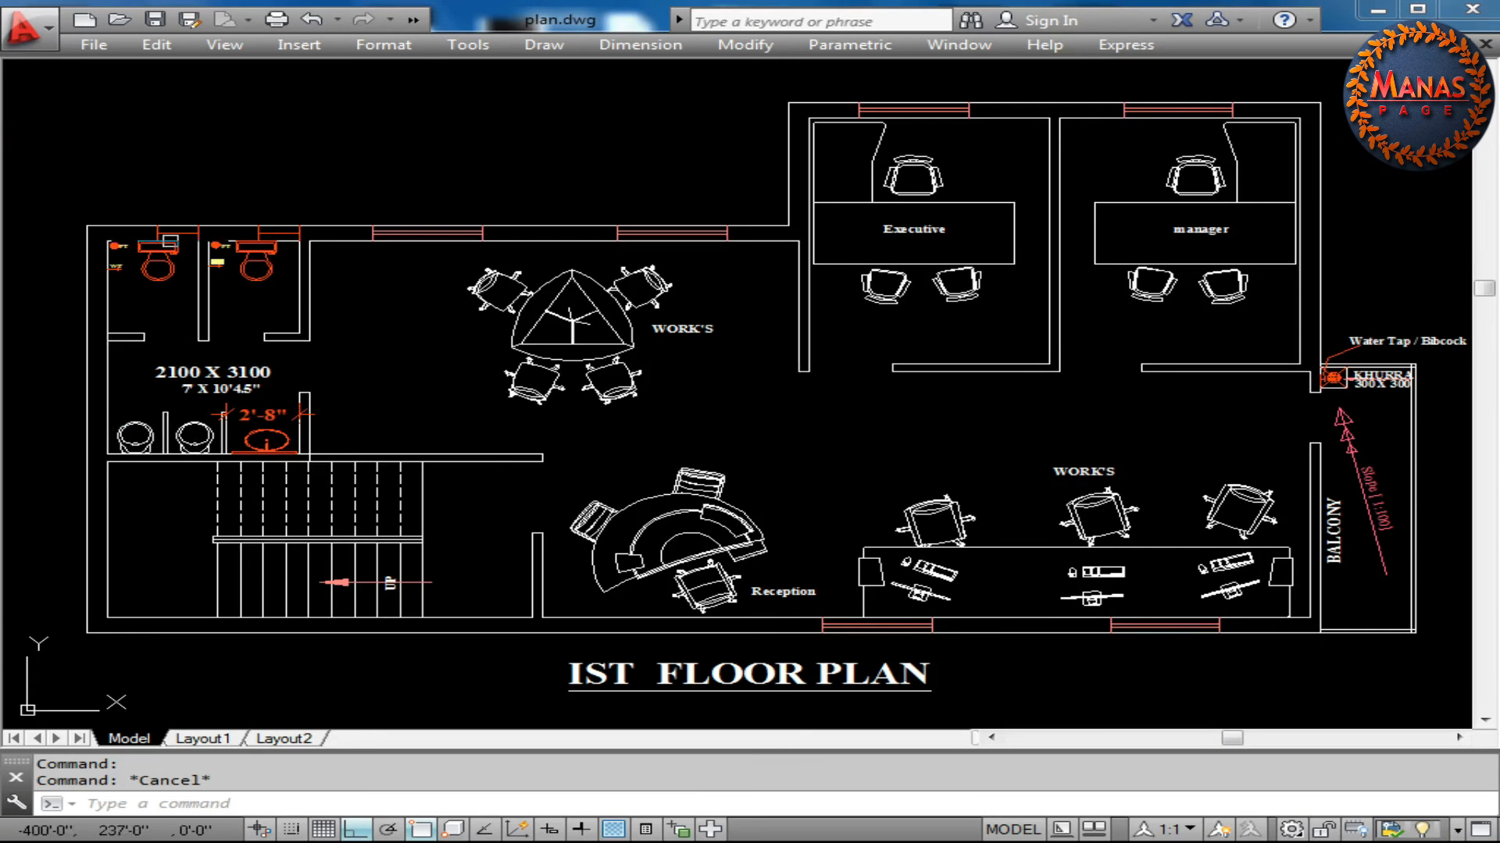
{"action": "left_click", "coordinate": [193, 438]}
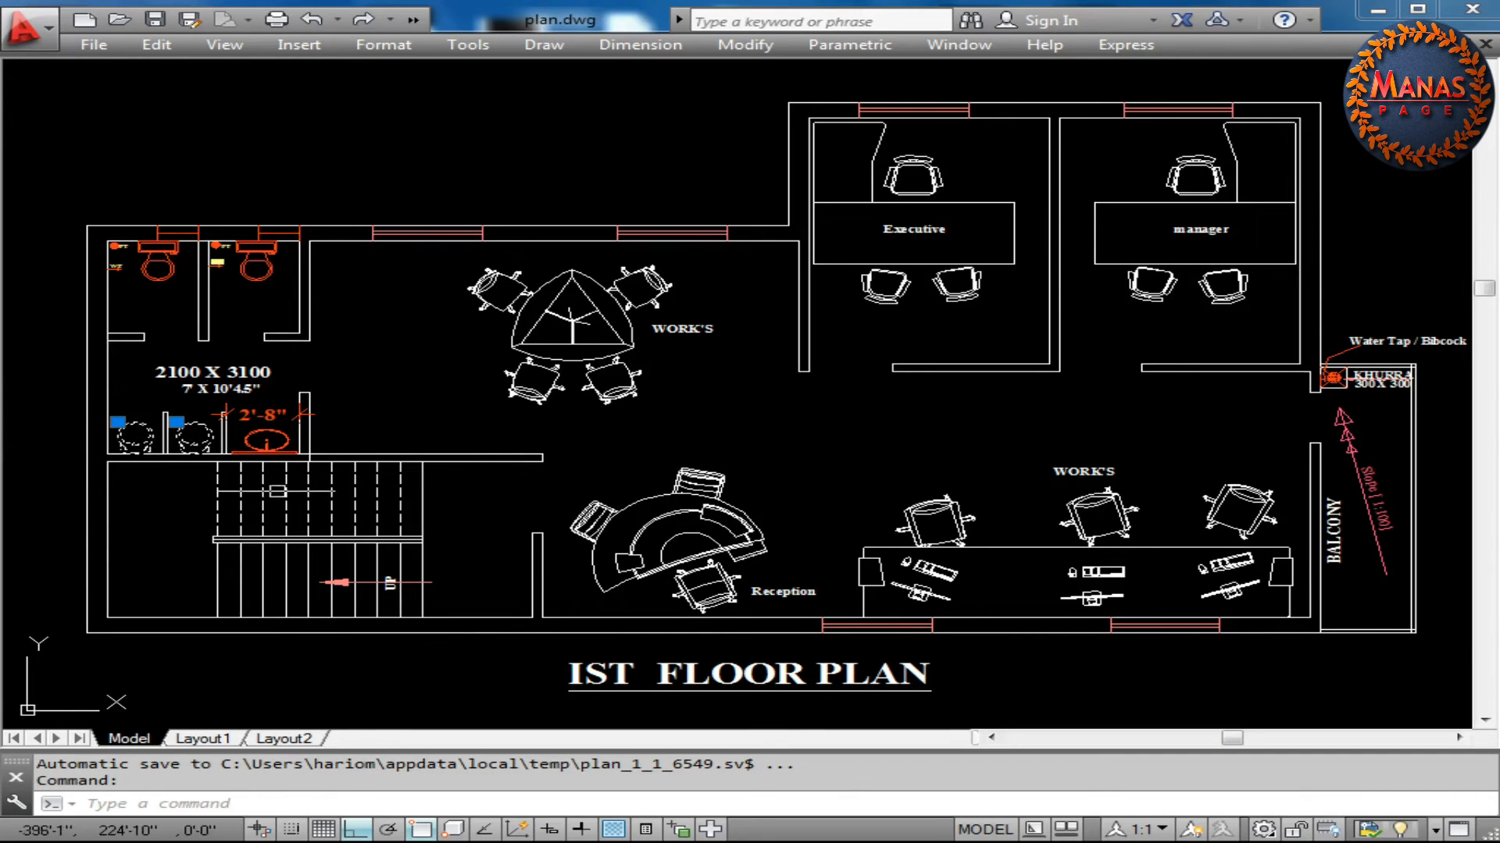
{"action": "key", "text": "Escape"}
{"action": "key", "text": "Escape"}
{"action": "scroll", "coordinate": [213, 395], "scroll_direction": "down", "scroll_amount": 1}
{"action": "mouse_move", "coordinate": [213, 395]}
{"action": "middle_mouse_down"}
{"action": "mouse_move", "coordinate": [310, 410]}
{"action": "mouse_move", "coordinate": [252, 414]}
{"action": "middle_mouse_up"}
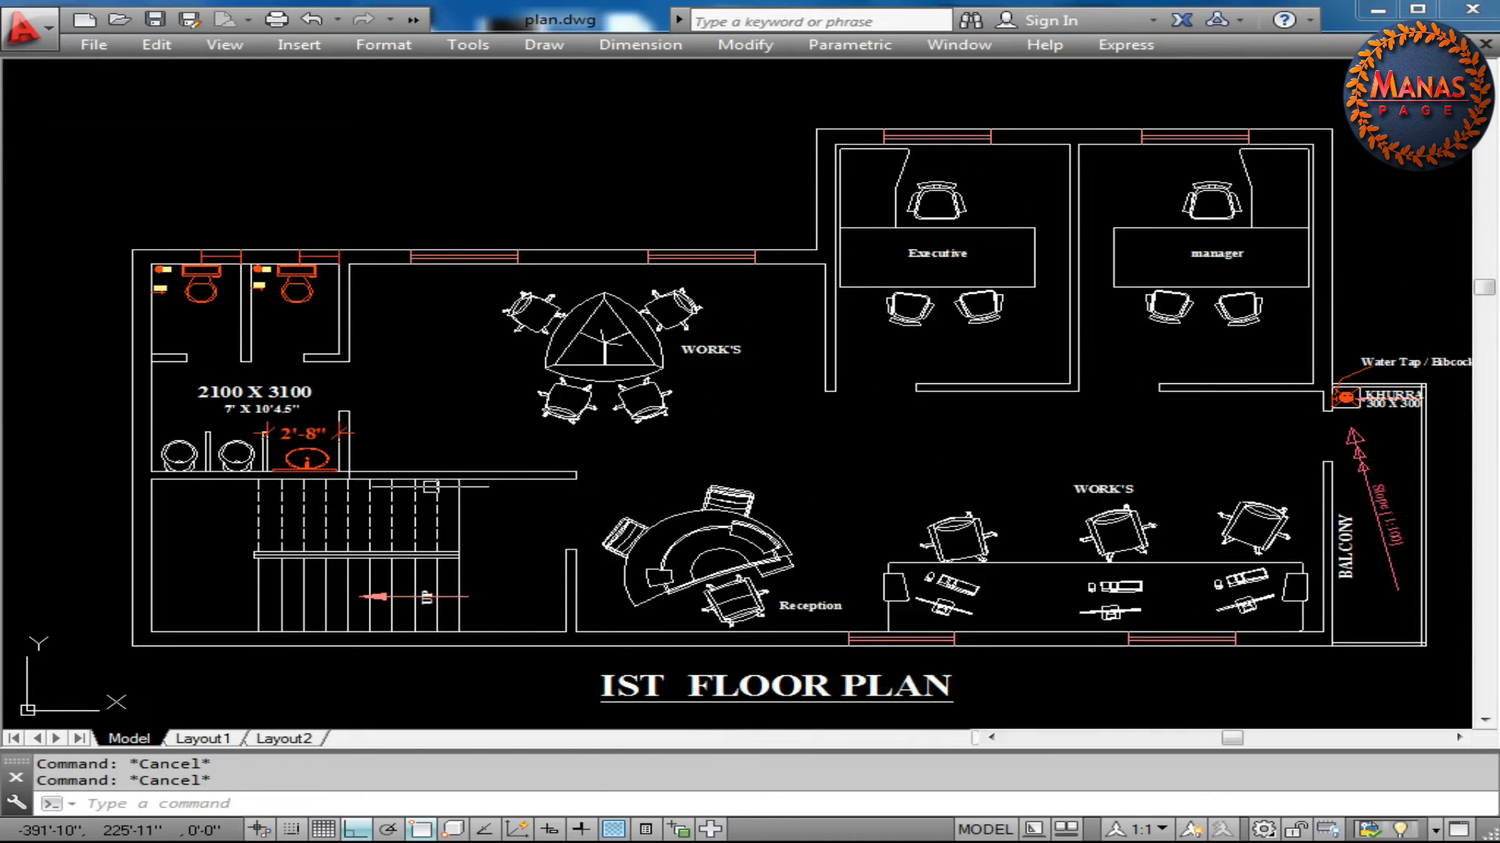
{"action": "left_click", "coordinate": [480, 297]}
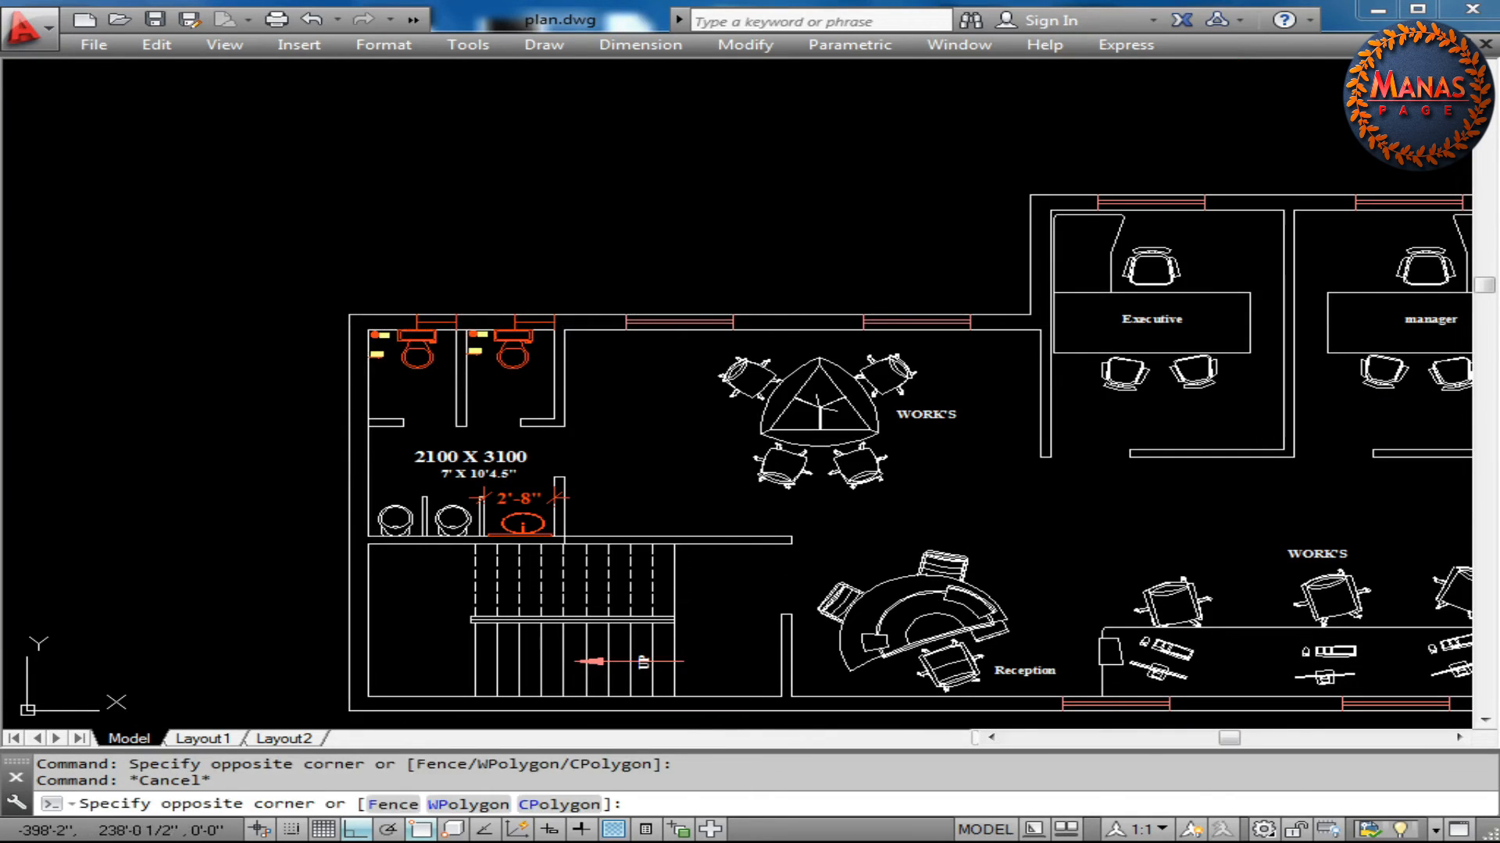
{"action": "left_click", "coordinate": [461, 335]}
{"action": "left_click", "coordinate": [382, 452]}
{"action": "left_click", "coordinate": [342, 461]}
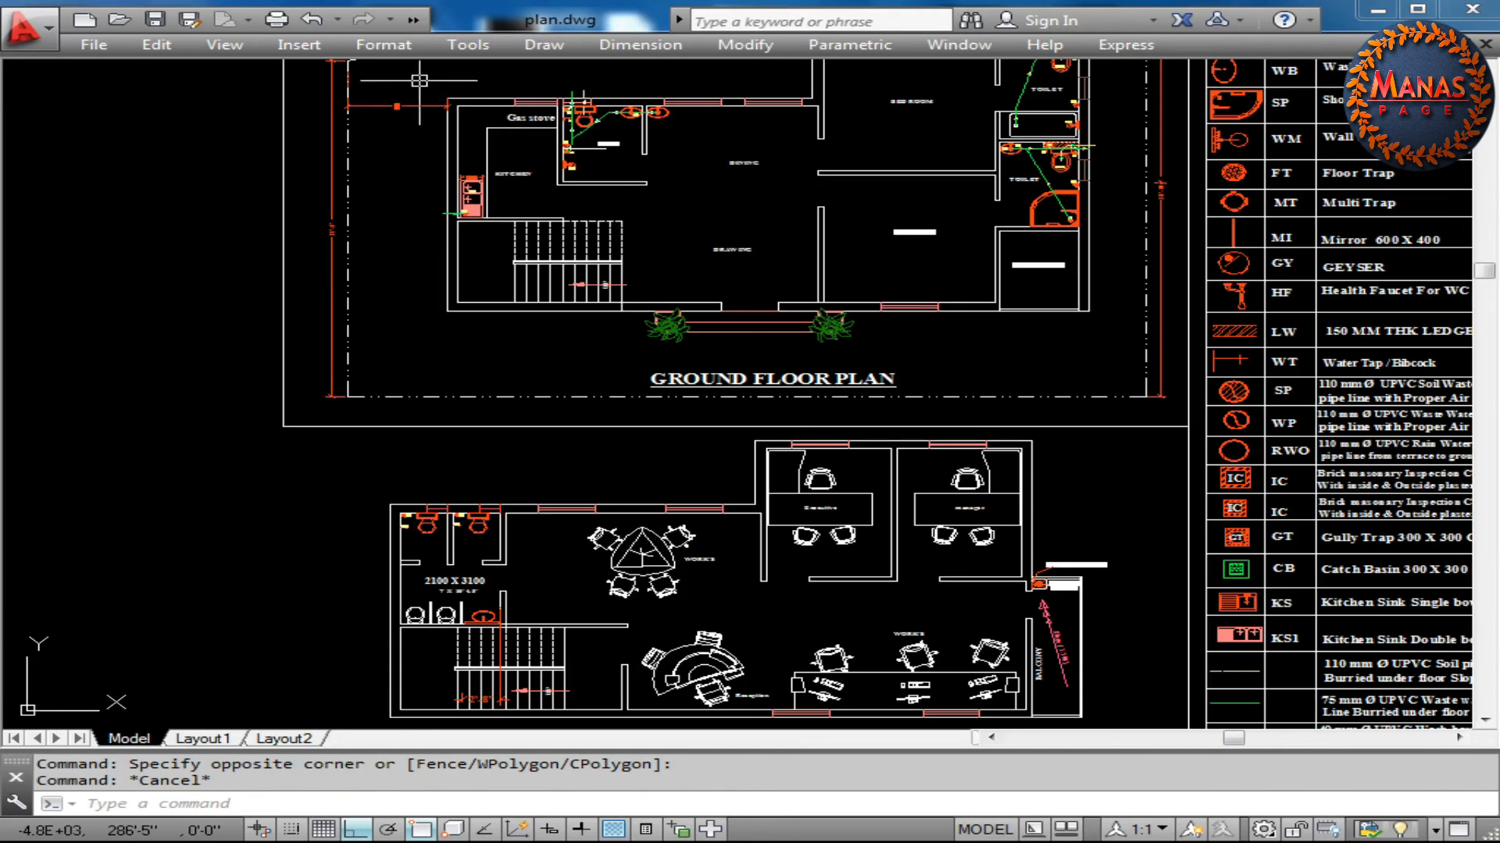
Compare the outer wall of the ground floor kitchen with that of the first floor toilet block
{"action": "left_click", "coordinate": [418, 80]}
{"action": "left_click", "coordinate": [585, 243]}
{"action": "key", "text": "Escape"}
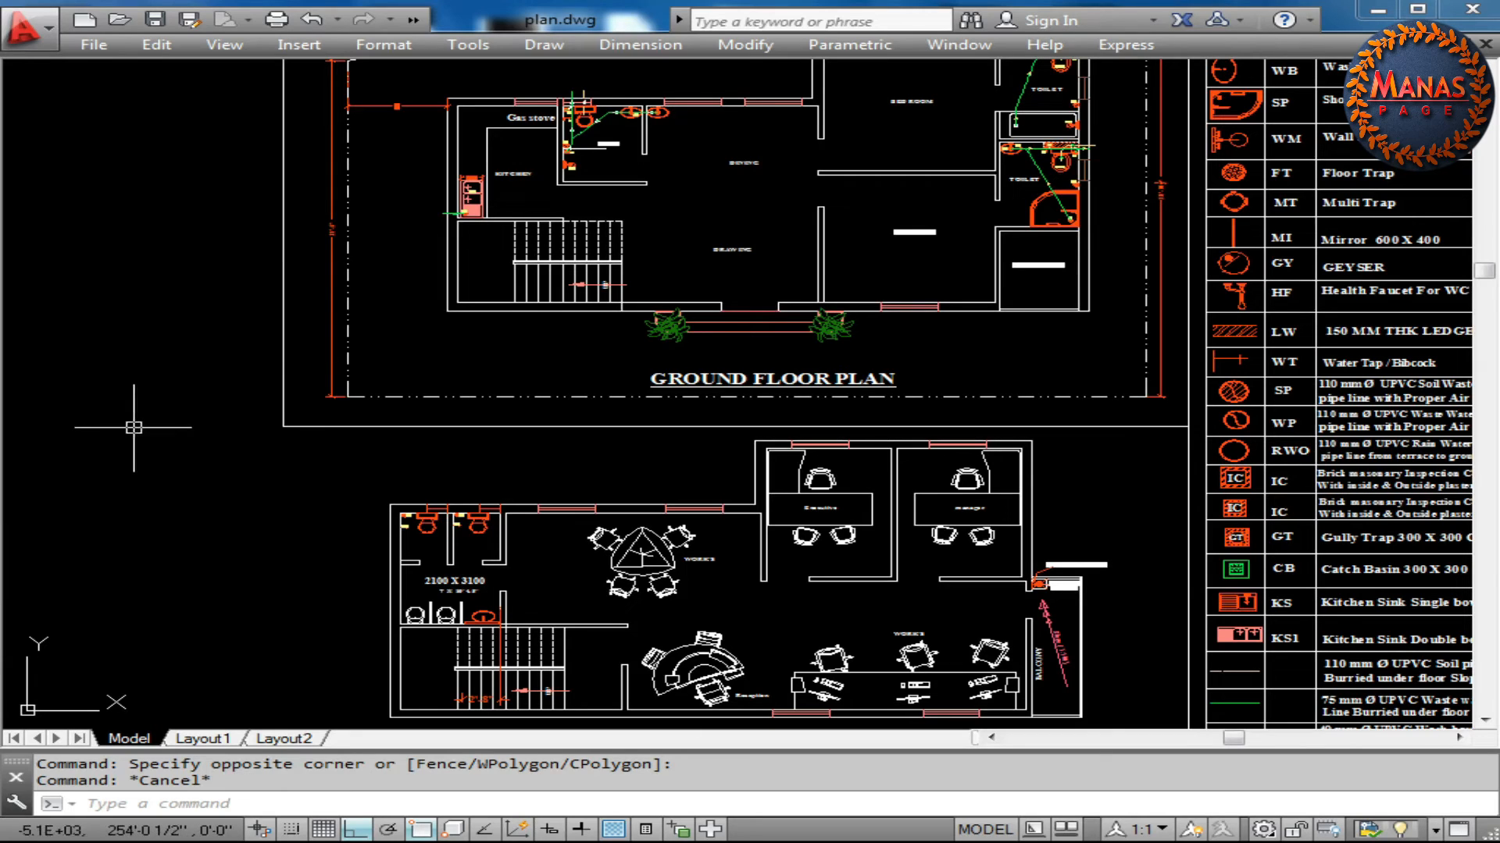
{"action": "left_click", "coordinate": [504, 120]}
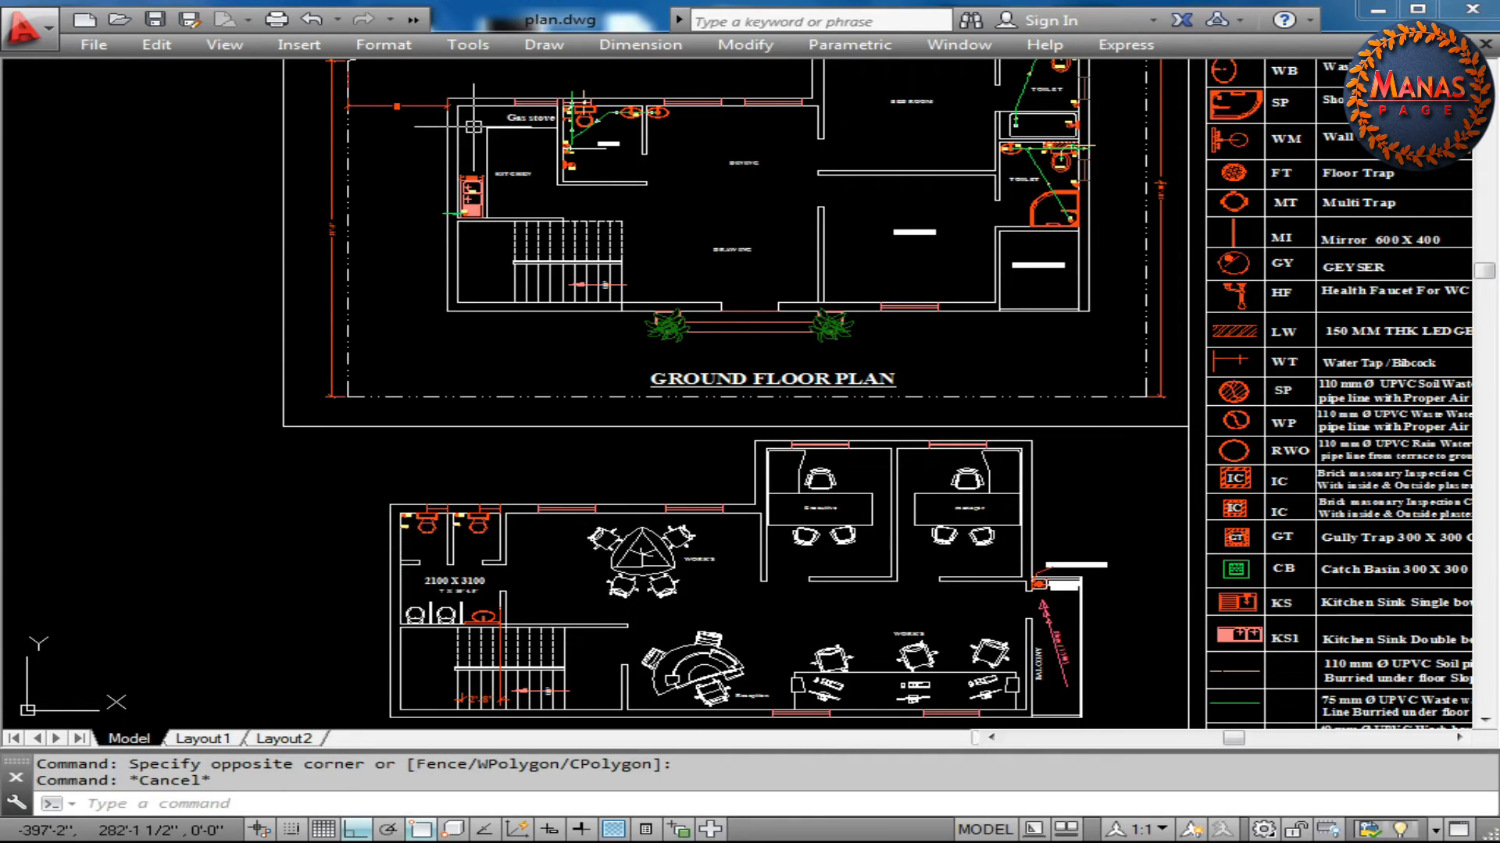
{"action": "left_click", "coordinate": [406, 173]}
{"action": "left_click", "coordinate": [410, 574]}
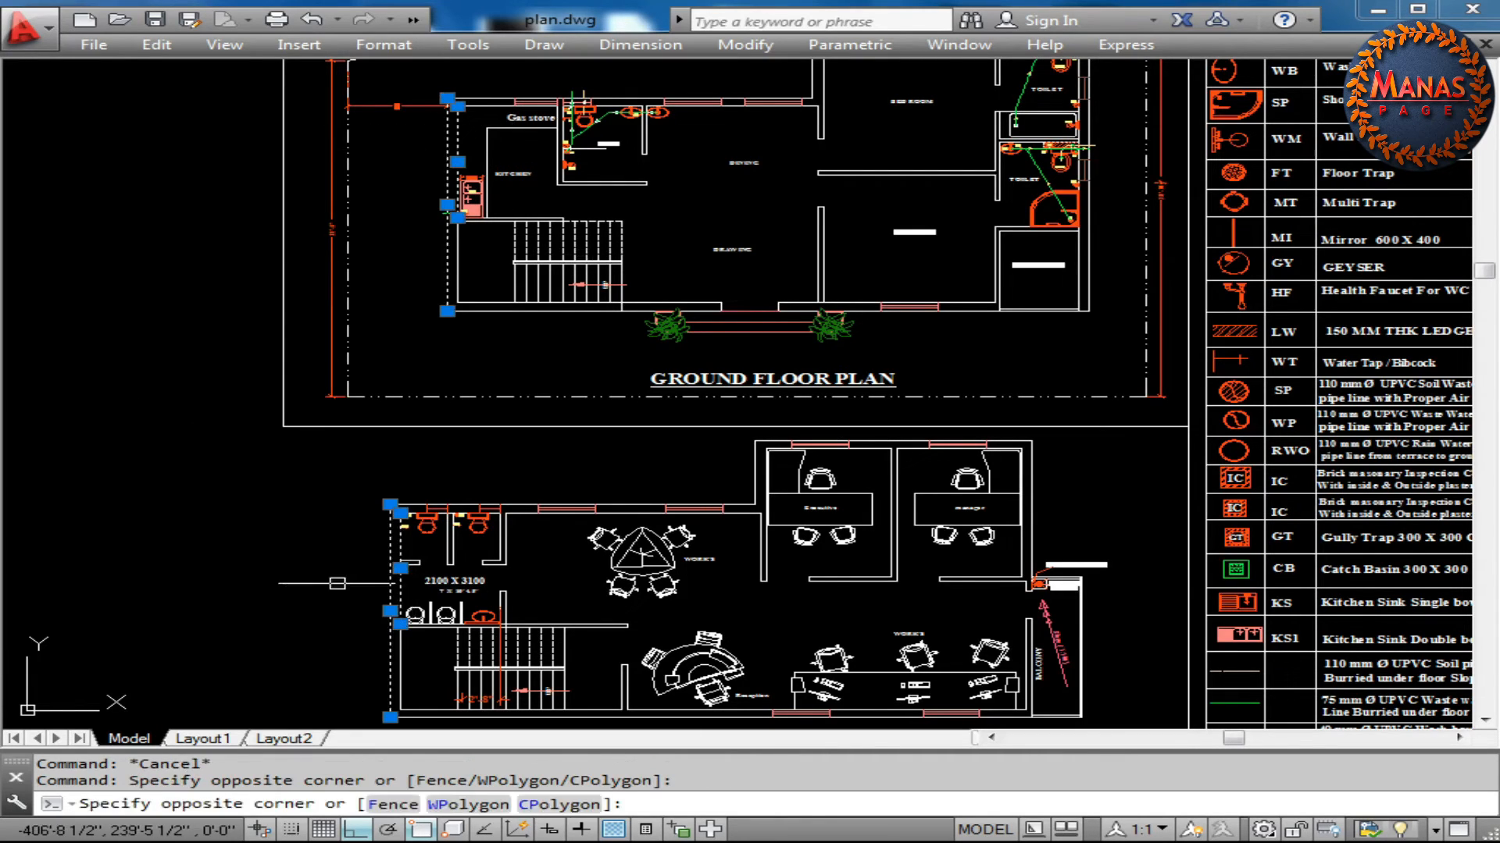
{"action": "key", "text": "Escape"}
Draw a horizontal soil pipe line from outside the first floor's outer wall, past the first WC and into the second toilet
{"action": "type", "text": "l"}
{"action": "key", "text": "Return"}
{"action": "key", "text": "Escape"}
{"action": "scroll", "coordinate": [394, 606], "scroll_direction": "up", "scroll_amount": 7}
{"action": "key", "text": "Return"}
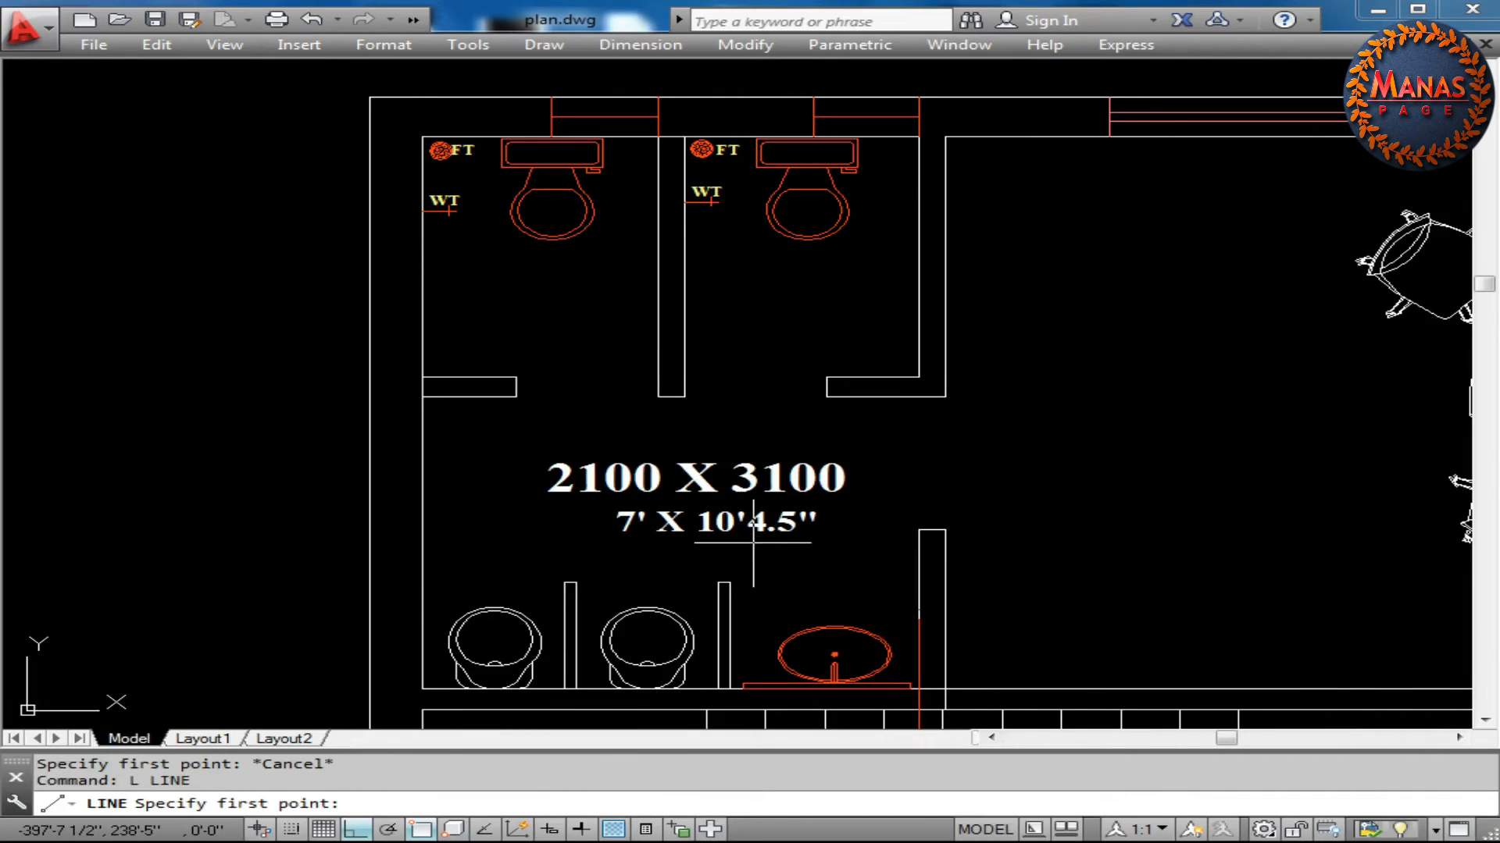
{"action": "scroll", "coordinate": [547, 391], "scroll_direction": "down", "scroll_amount": 2}
{"action": "left_click", "coordinate": [226, 300]}
{"action": "left_click", "coordinate": [520, 309]}
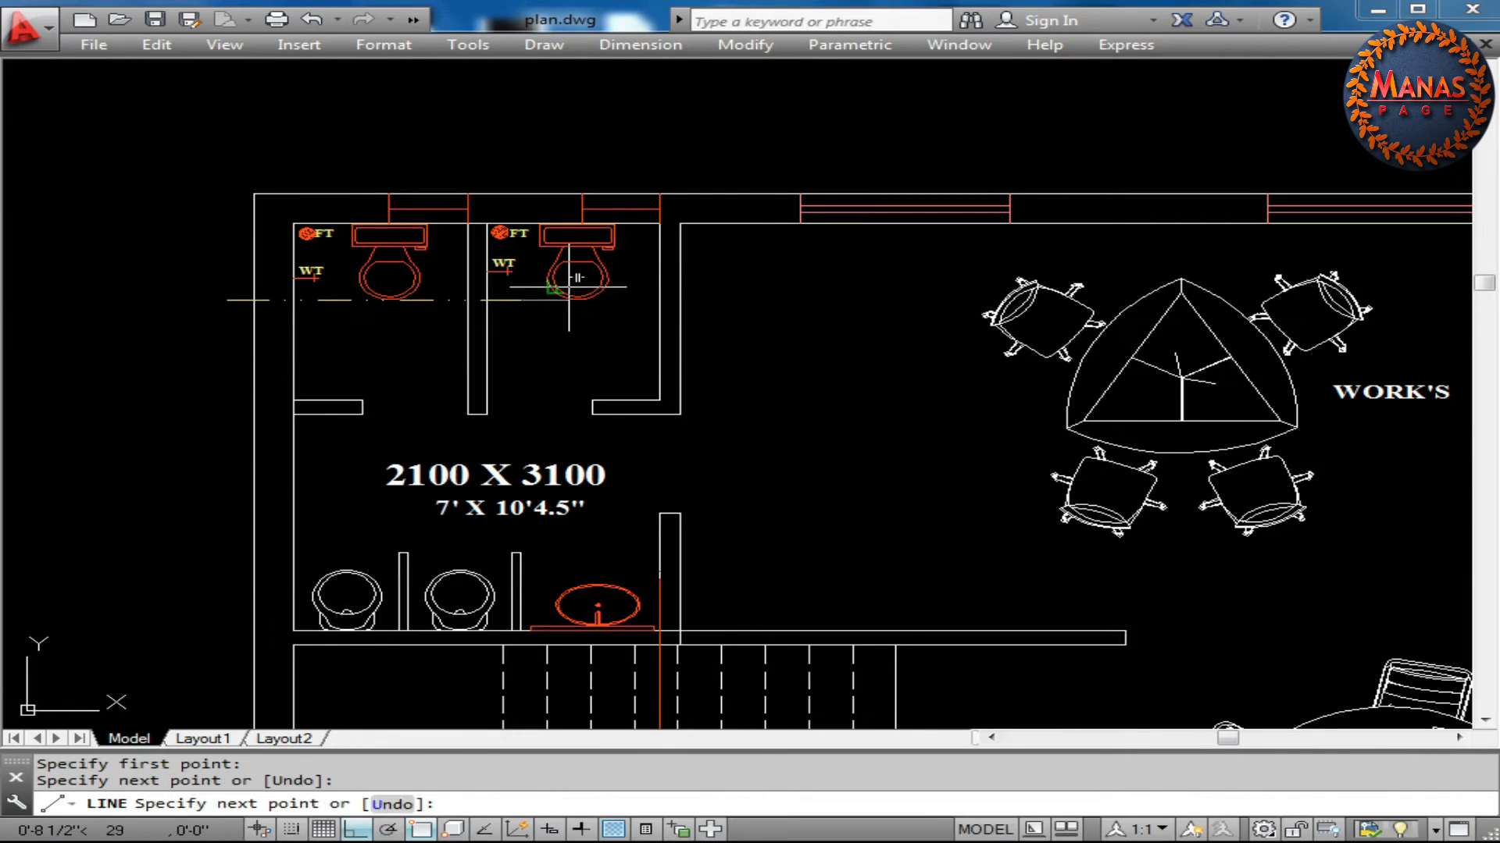
Continue the soil pipe line diagonally up to the cistern of the second toilet's WC, with ortho off
{"action": "key", "text": "F8"}
{"action": "left_click", "coordinate": [562, 266]}
{"action": "type", "text": "u"}
{"action": "key", "text": "Return"}
{"action": "middle_click_drag", "start_coordinate": [566, 234], "coordinate": [628, 363]}
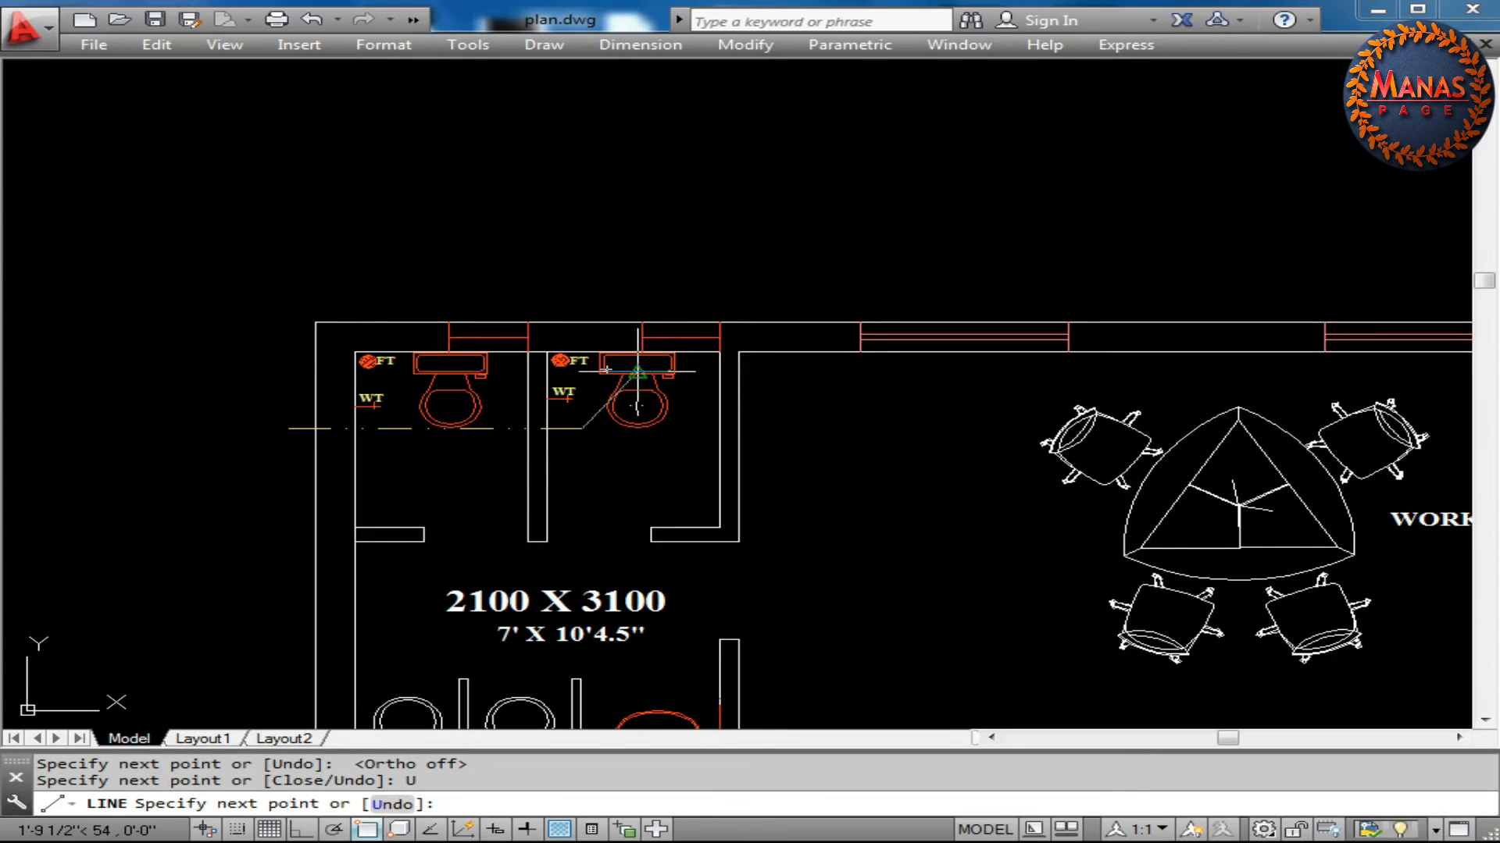
{"action": "left_click", "coordinate": [637, 361]}
{"action": "key", "text": "Escape"}
{"action": "key", "text": "ctrl+z"}
Draw a slanted soil pipe branch from the horizontal soil line up to the first toilet's WC
{"action": "type", "text": "l"}
{"action": "key", "text": "Return"}
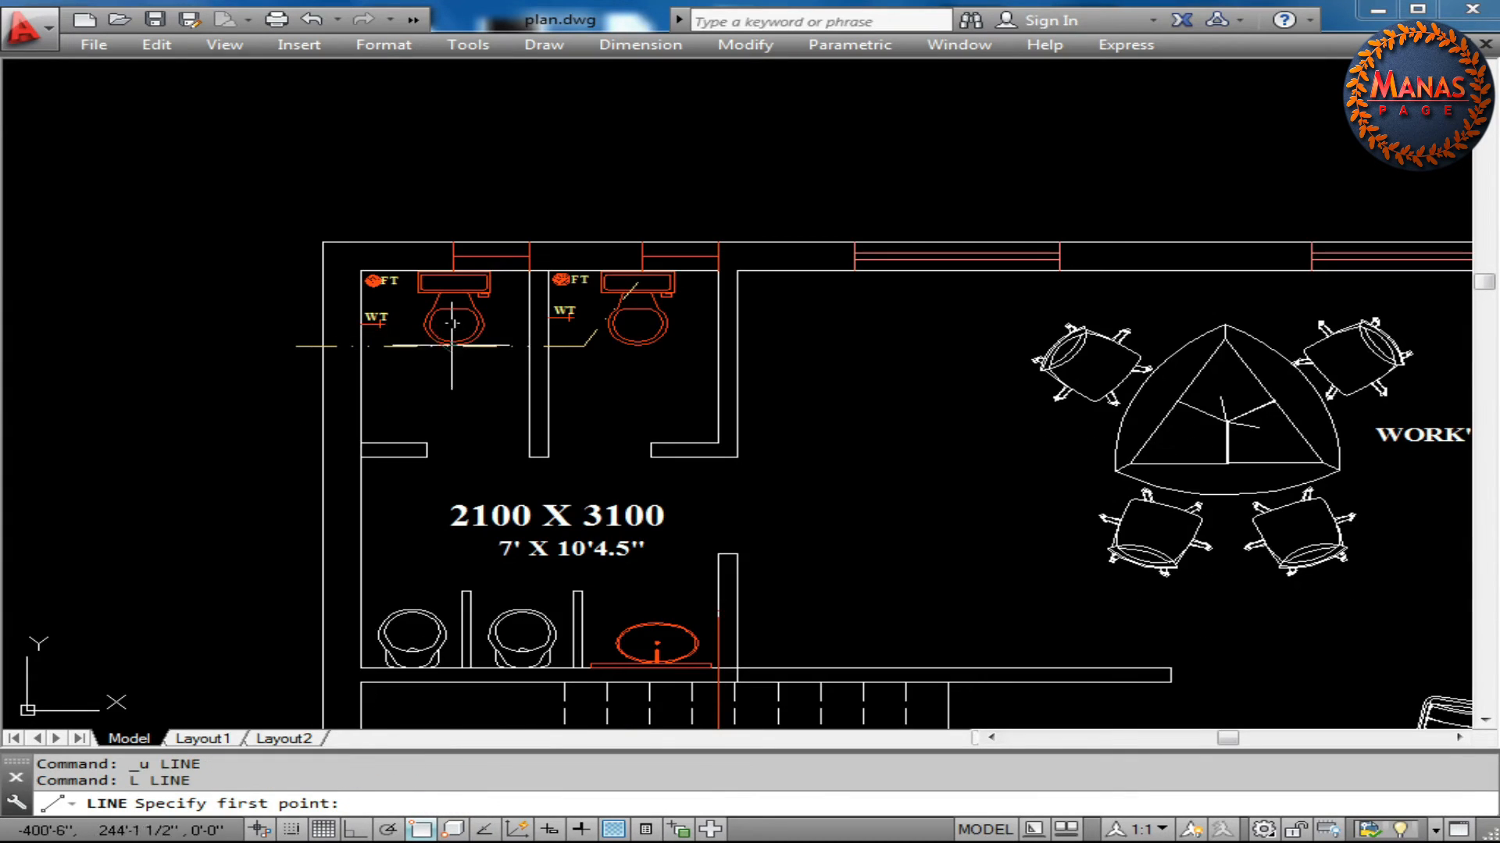
{"action": "left_click", "coordinate": [394, 346]}
{"action": "type", "text": "u"}
{"action": "key", "text": "Return"}
{"action": "scroll", "coordinate": [411, 267], "scroll_direction": "up", "scroll_amount": 4}
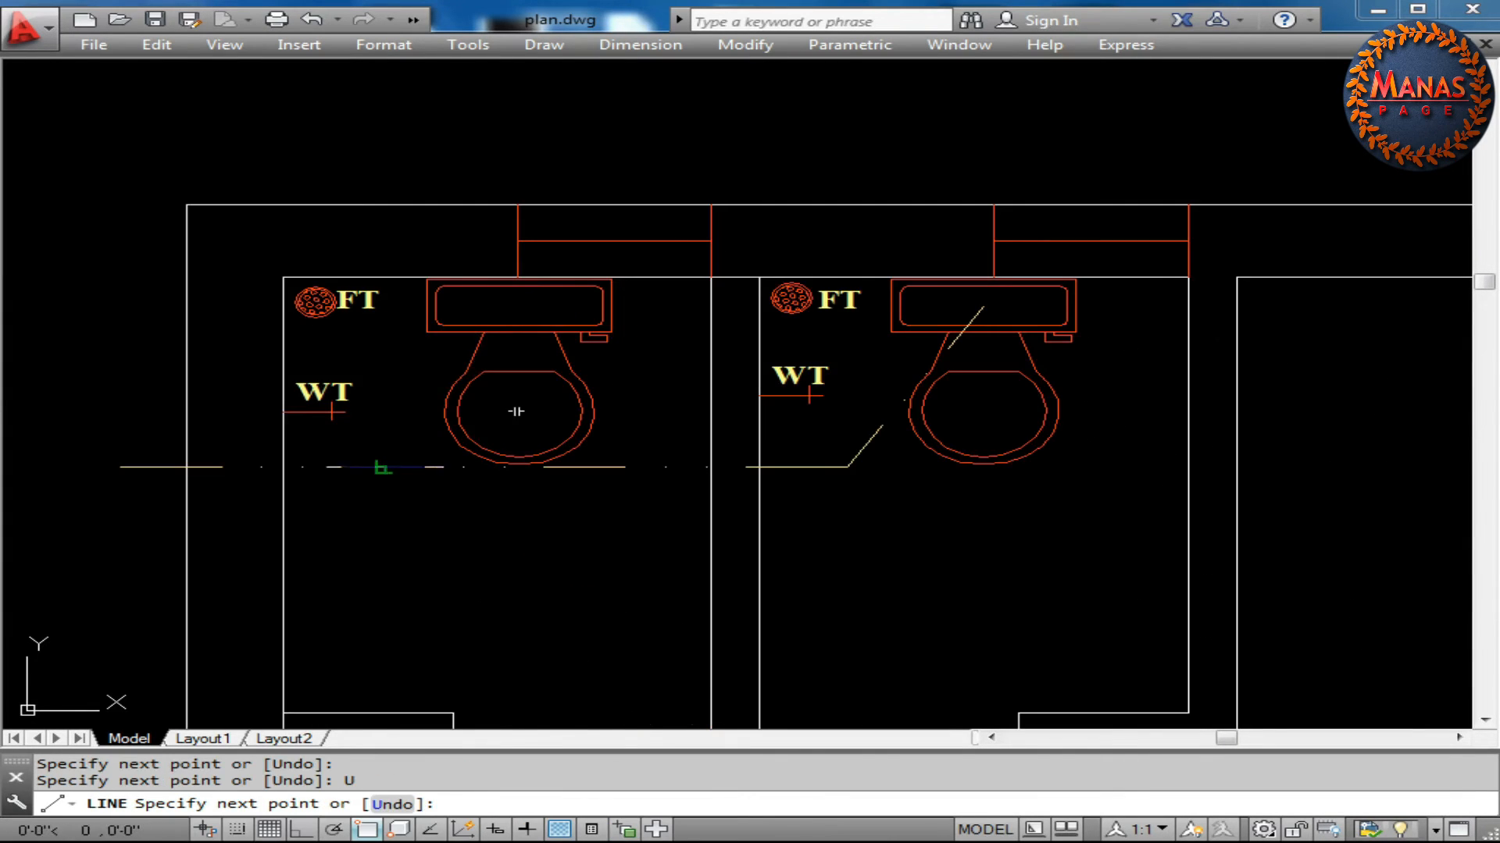
{"action": "scroll", "coordinate": [378, 371], "scroll_direction": "down", "scroll_amount": 2}
{"action": "key", "text": "F3"}
{"action": "right_click", "coordinate": [417, 244]}
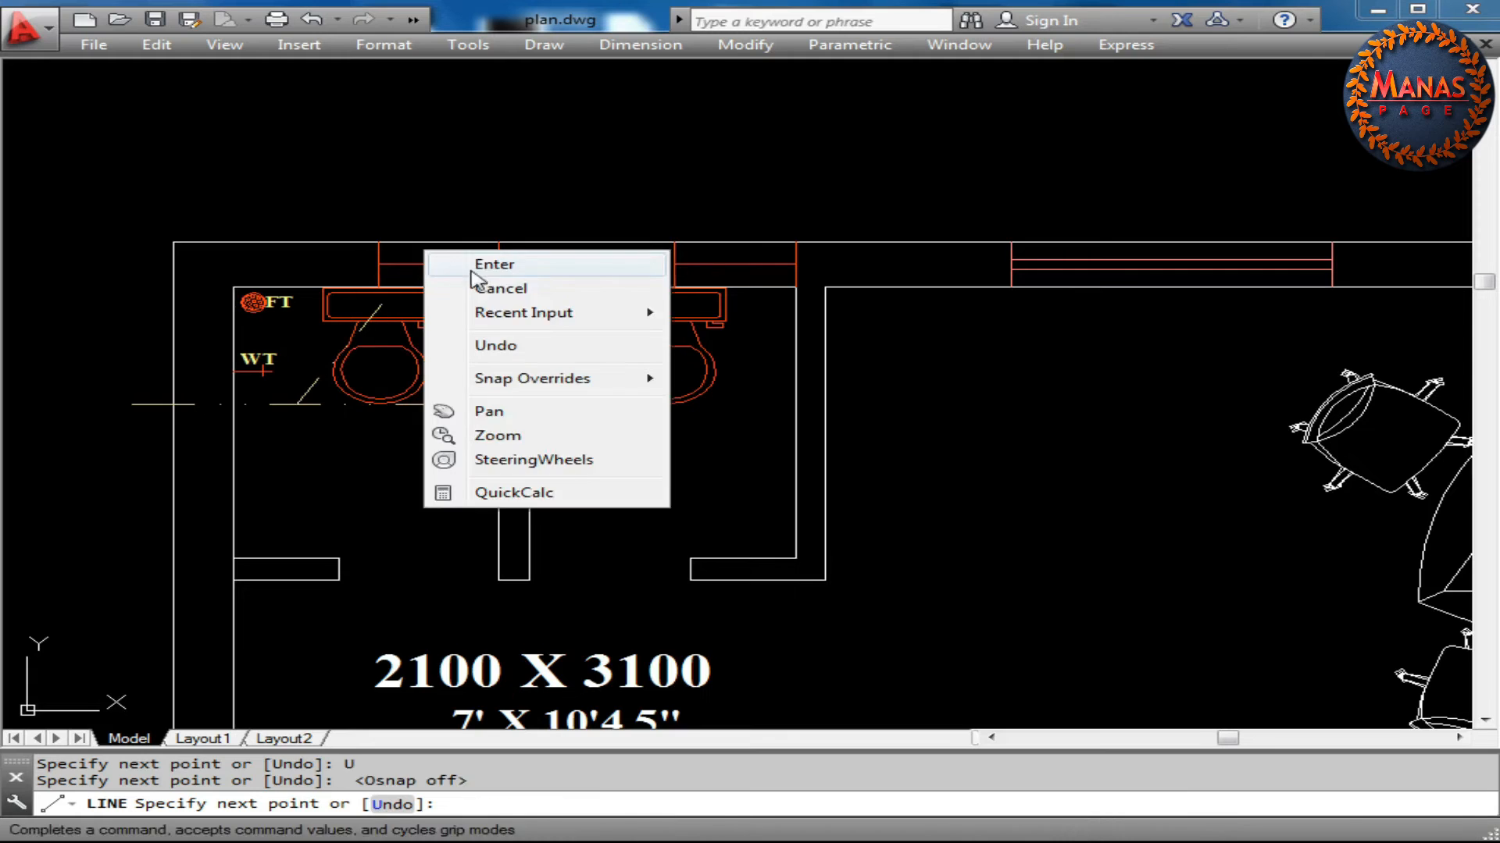
{"action": "left_click", "coordinate": [478, 286]}
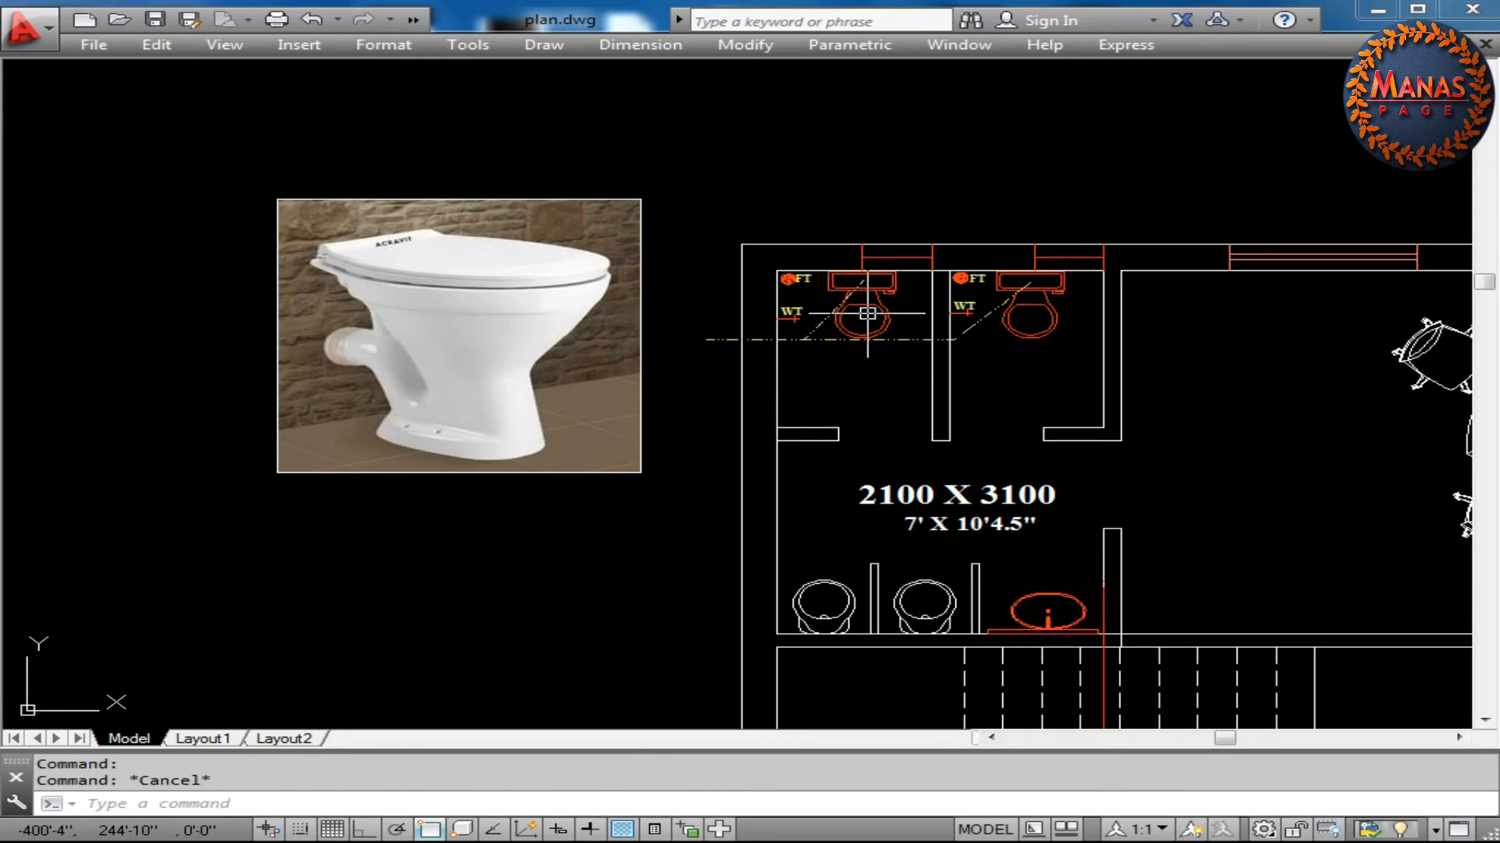
Examine the two first floor WCs, their floor traps and the floor trap at the wash basin
{"action": "left_click", "coordinate": [867, 313]}
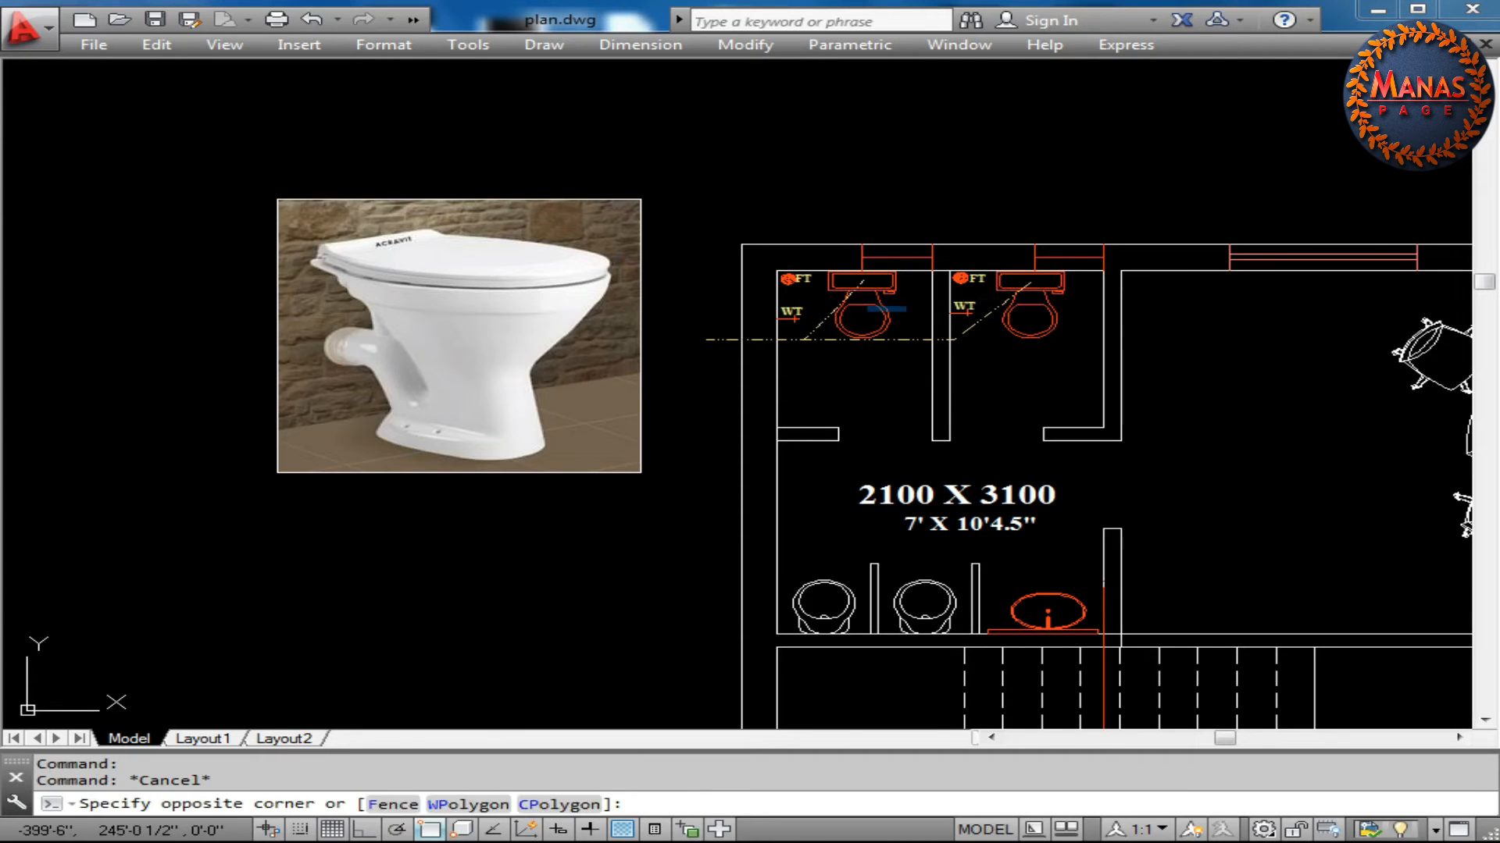
{"action": "left_click", "coordinate": [1061, 303]}
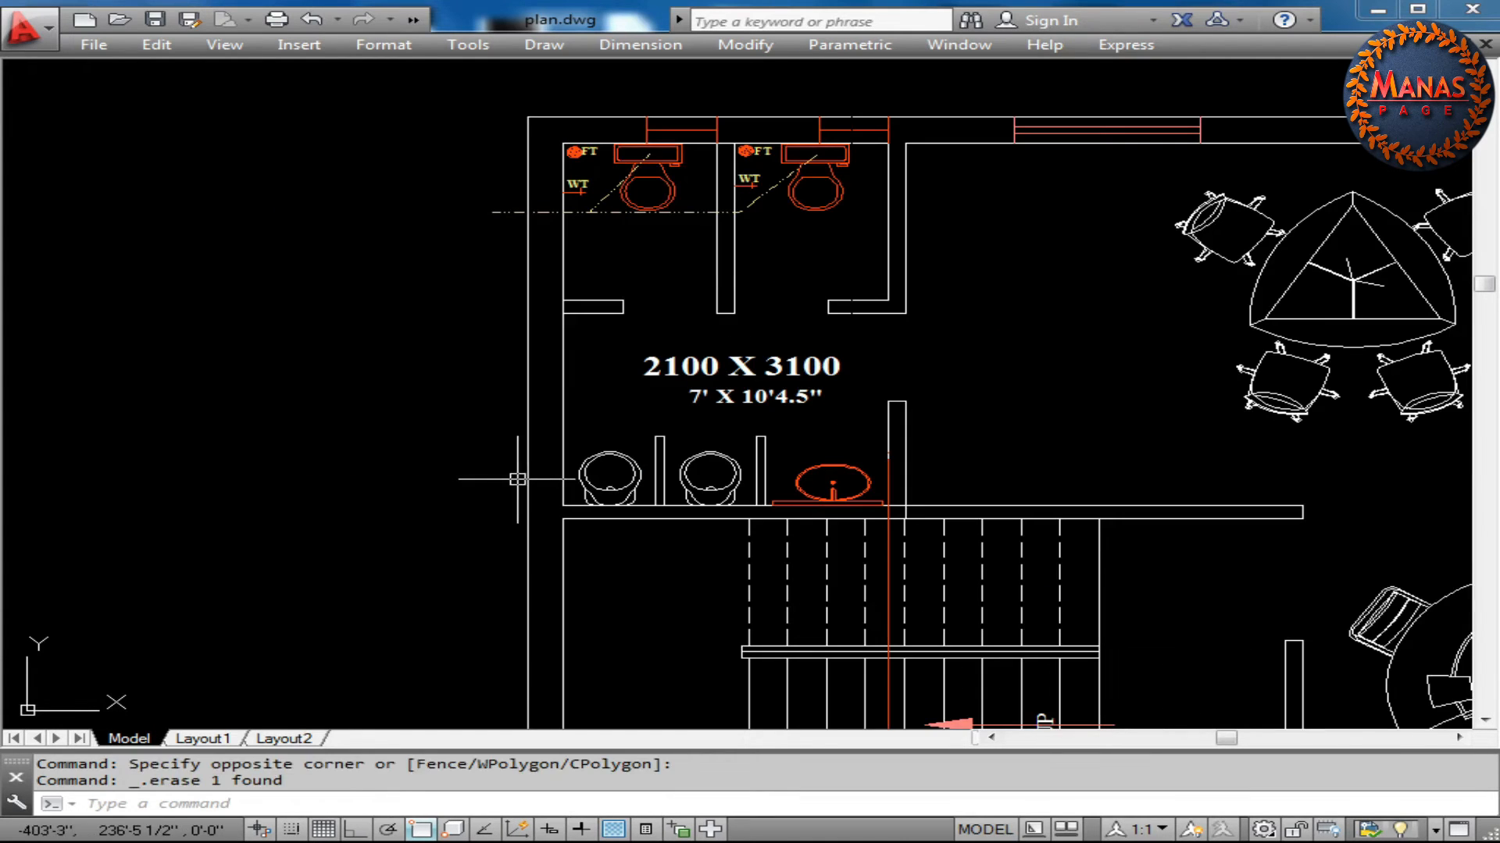
{"action": "middle_click_drag", "start_coordinate": [595, 310], "coordinate": [579, 287]}
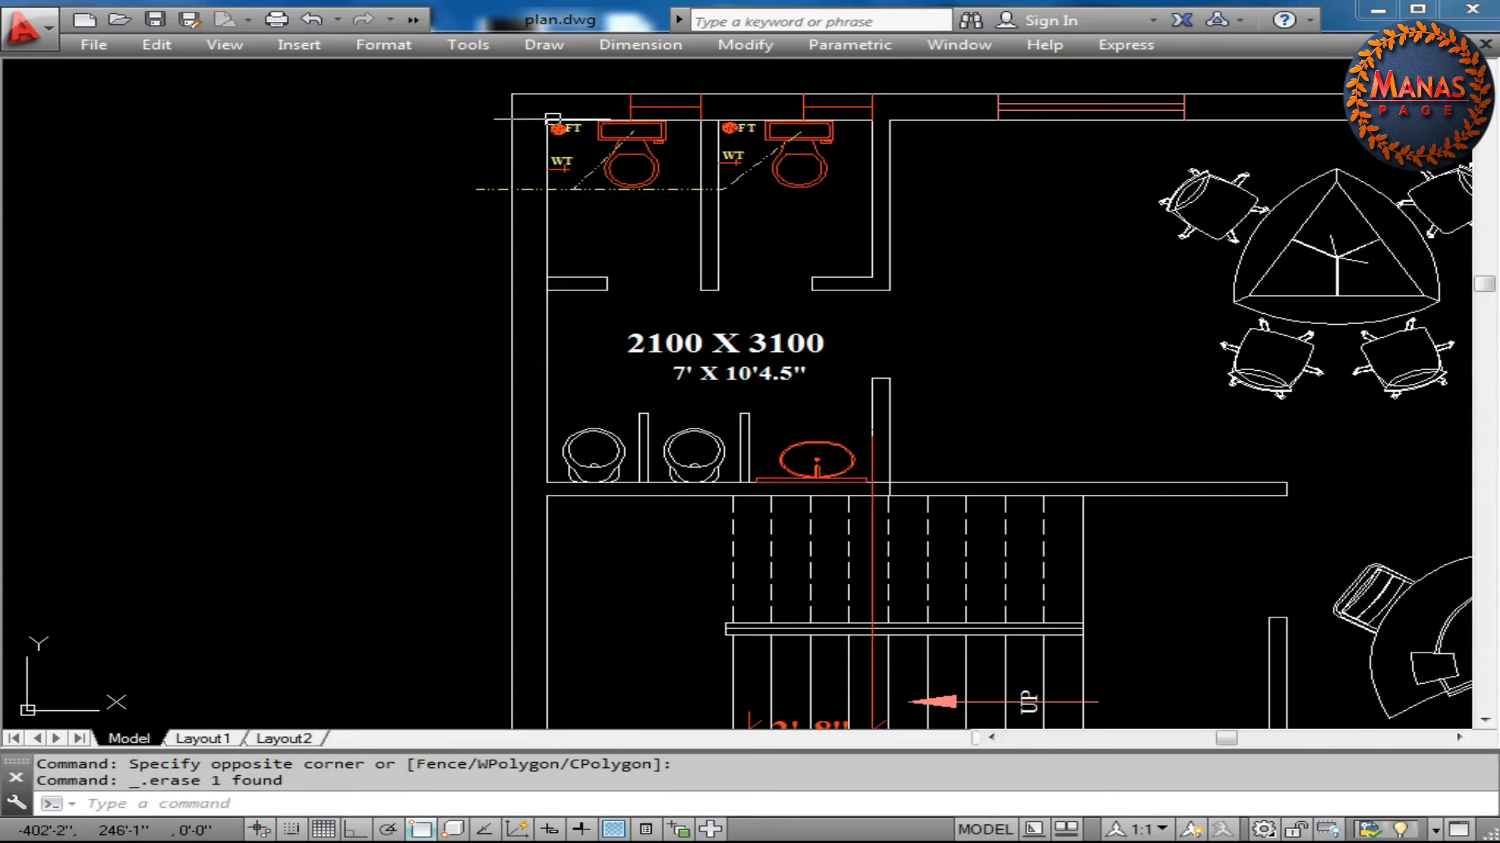
{"action": "key", "text": "Escape"}
{"action": "left_click", "coordinate": [560, 130]}
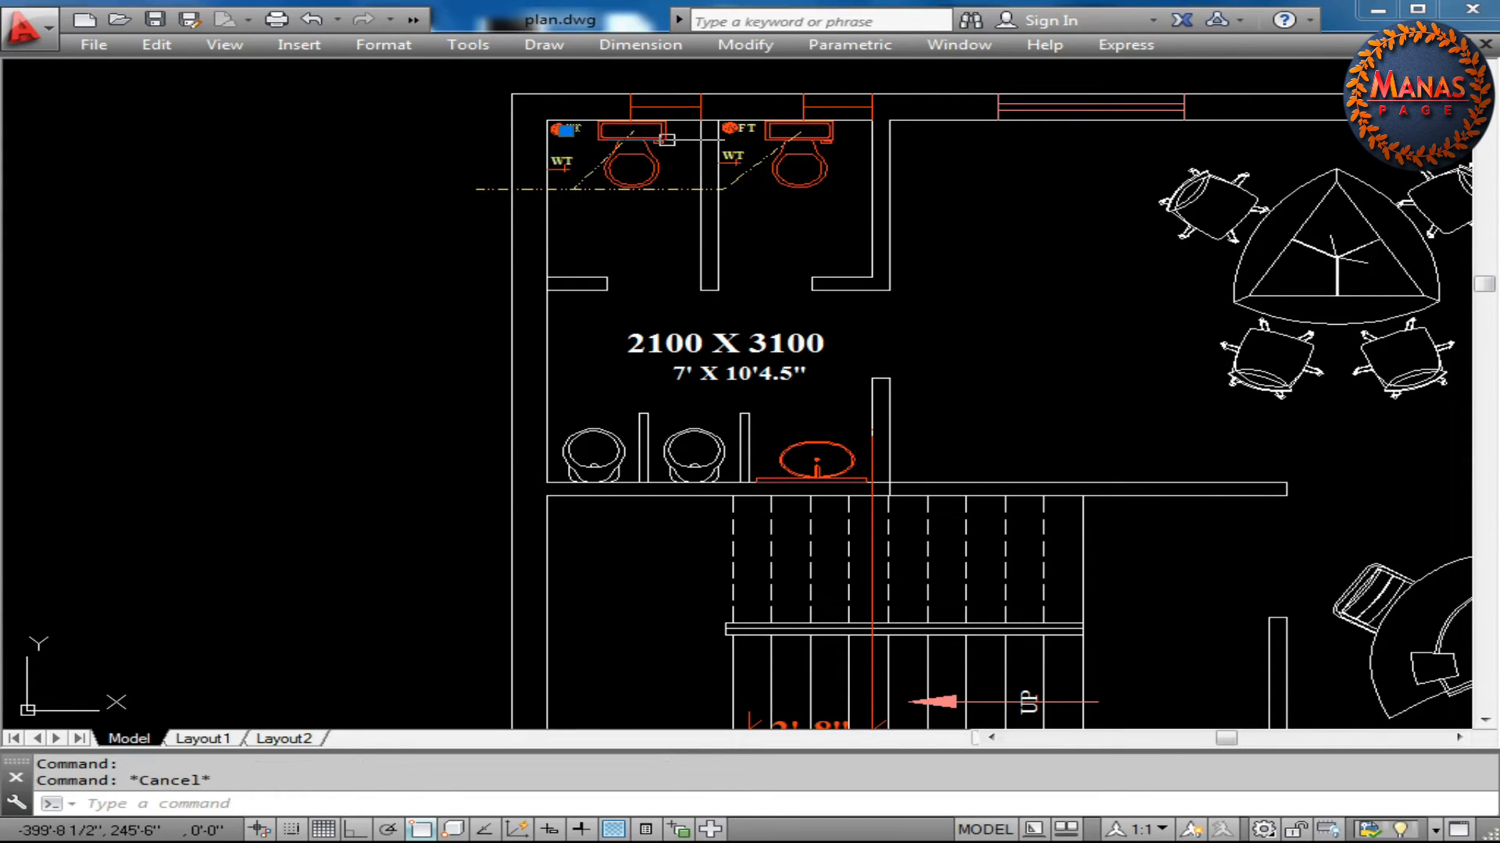
{"action": "left_click", "coordinate": [732, 148]}
{"action": "key", "text": "Escape"}
{"action": "scroll", "coordinate": [842, 463], "scroll_direction": "up", "scroll_amount": 1}
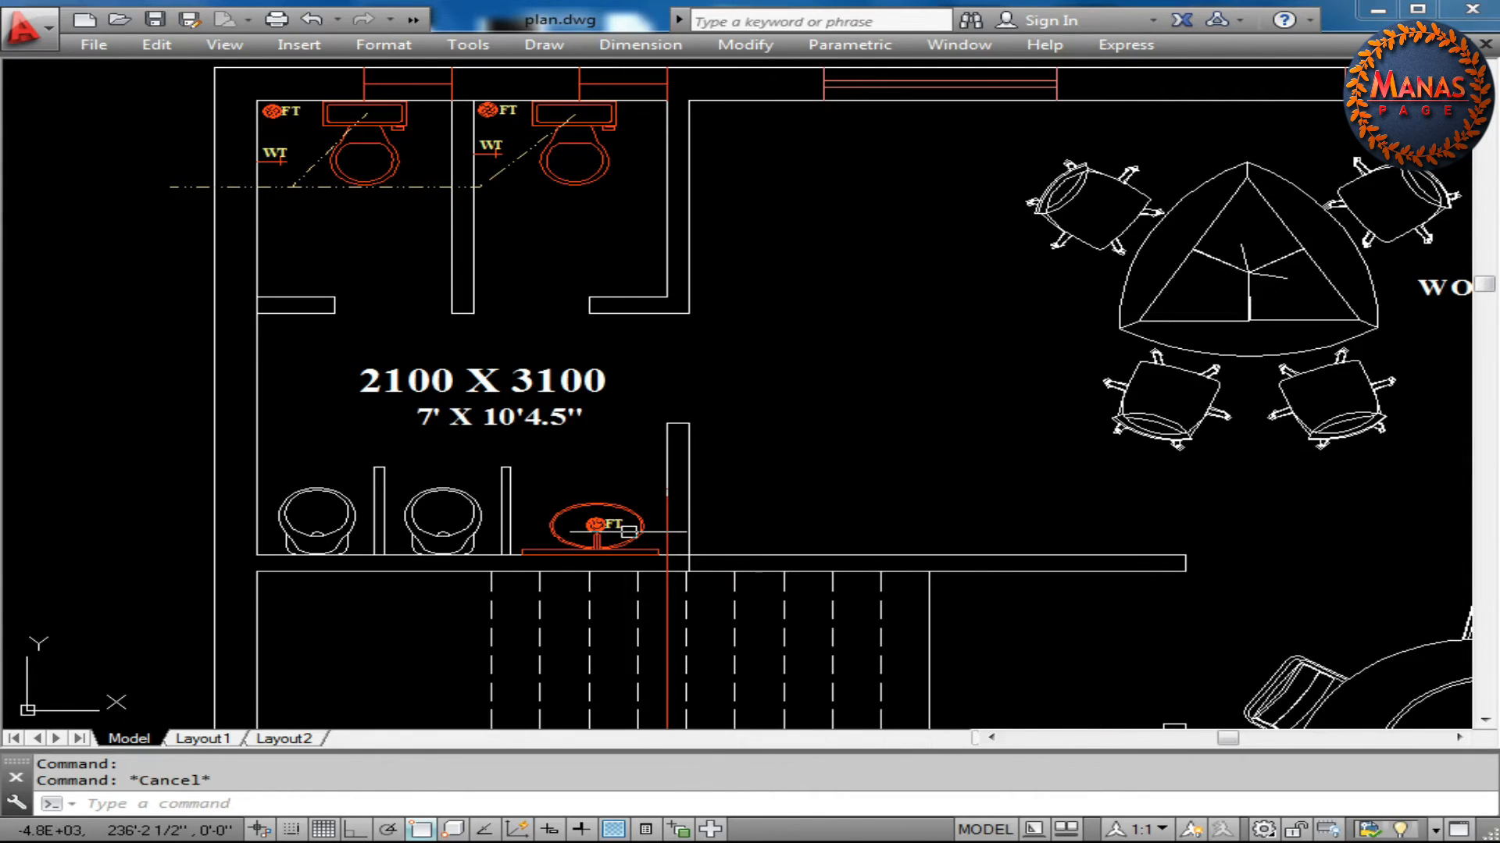
{"action": "left_click", "coordinate": [629, 532]}
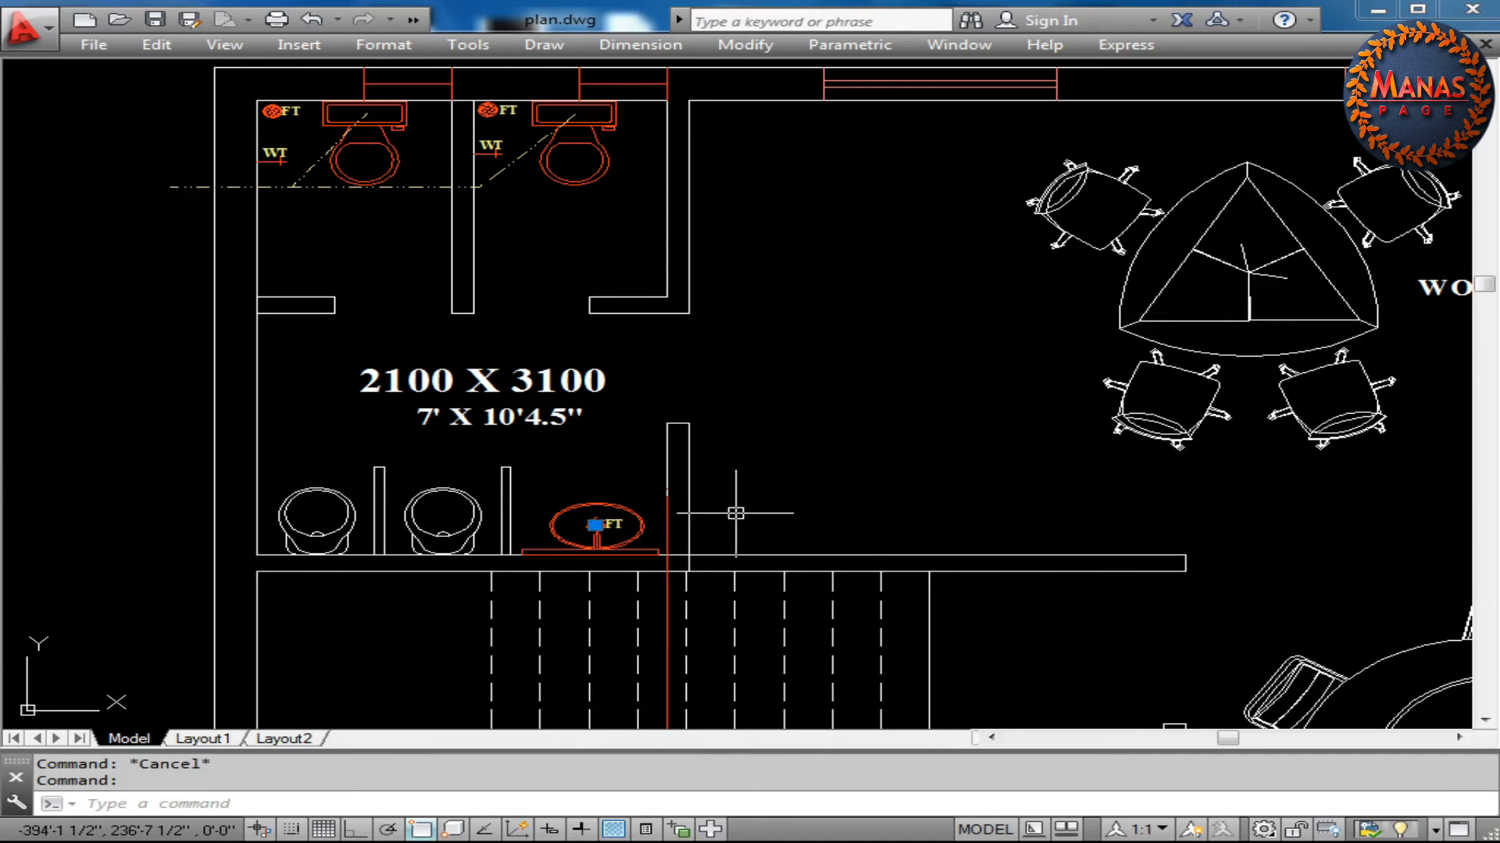
{"action": "key", "text": "Escape"}
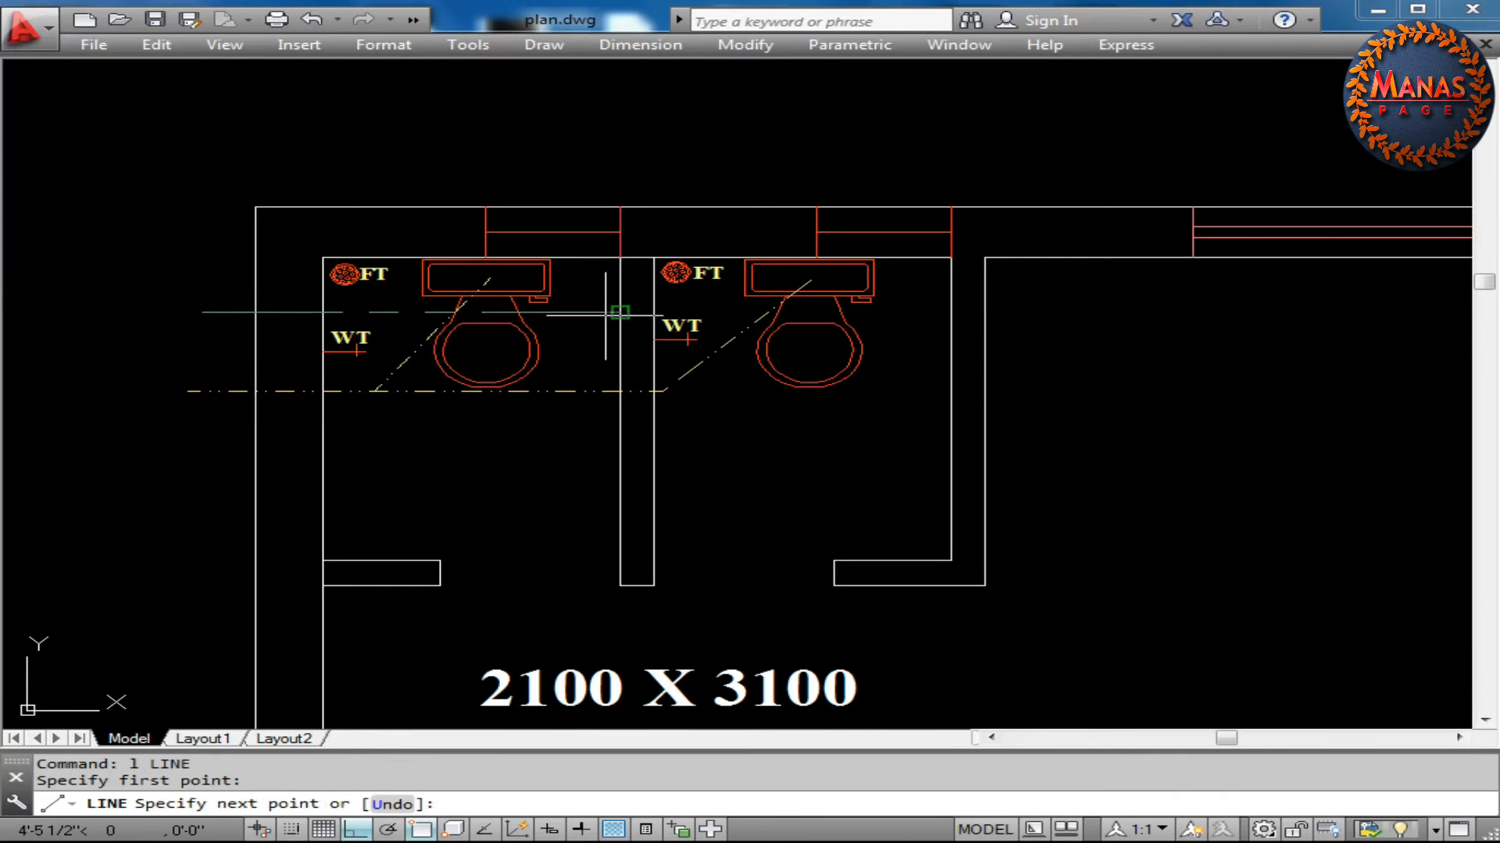
Draw a horizontal waste pipe line across the first toilet to the partition wall and slant it up to the second toilet's floor trap
{"action": "left_click", "coordinate": [620, 312]}
{"action": "left_click", "coordinate": [676, 273]}
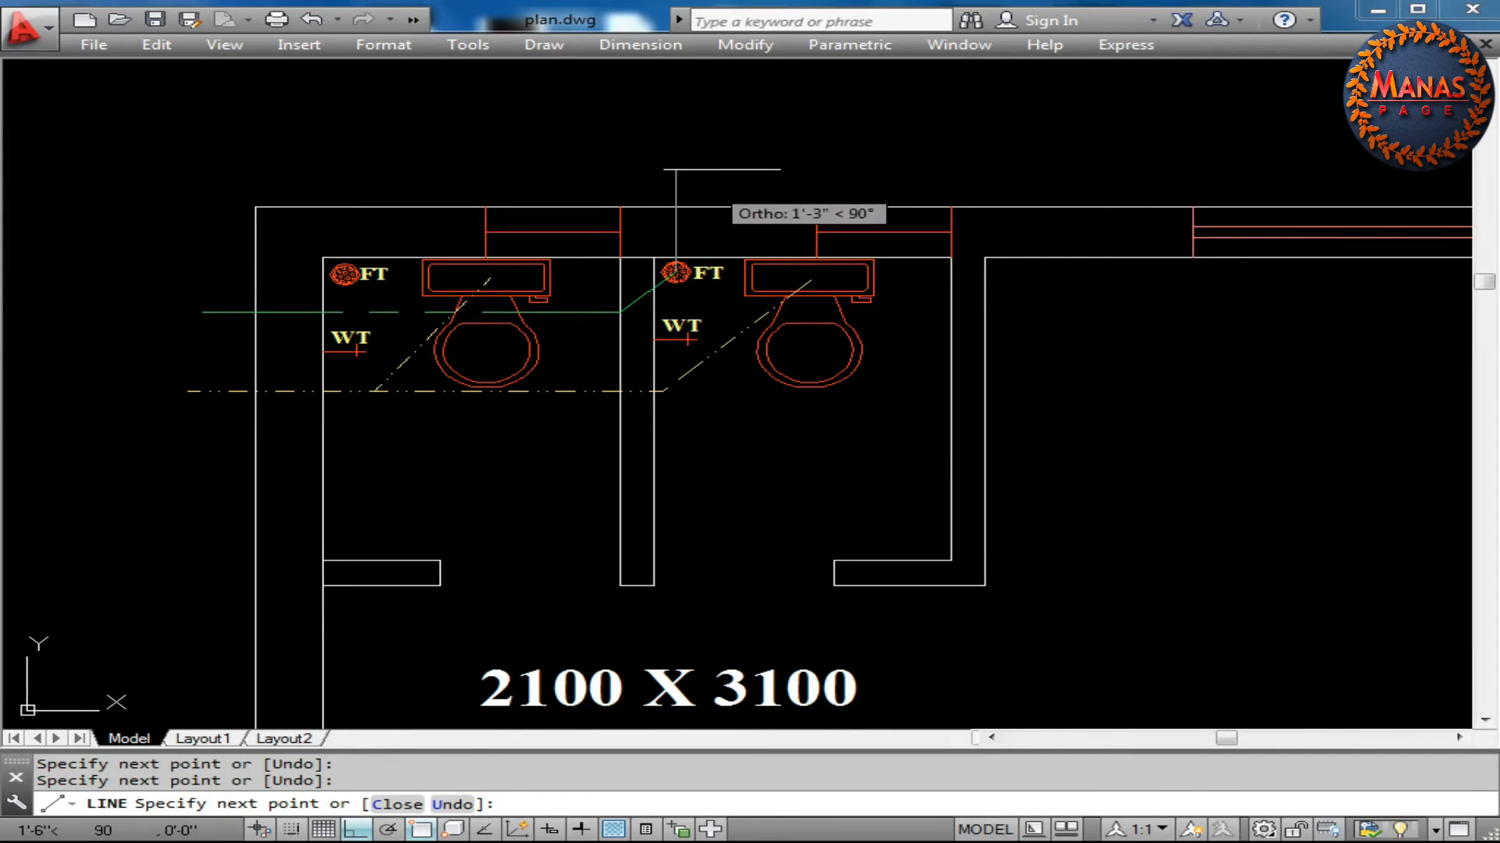
{"action": "right_click", "coordinate": [724, 170]}
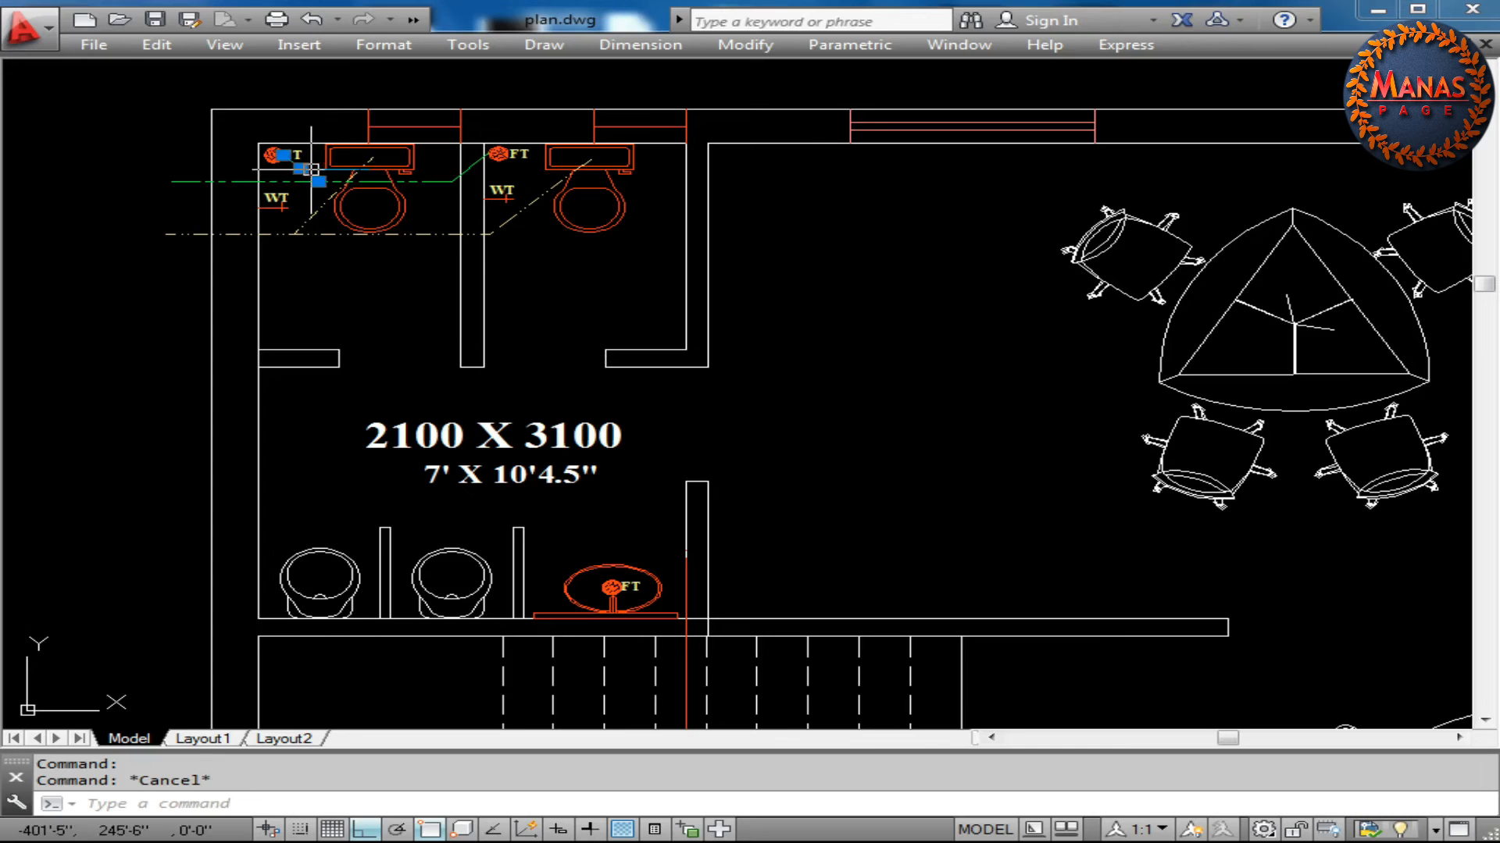
Examine the waste pipe lines from the floor traps and wash basin, and the two urinals beside the basin
{"action": "key", "text": "Escape"}
{"action": "left_click", "coordinate": [430, 178]}
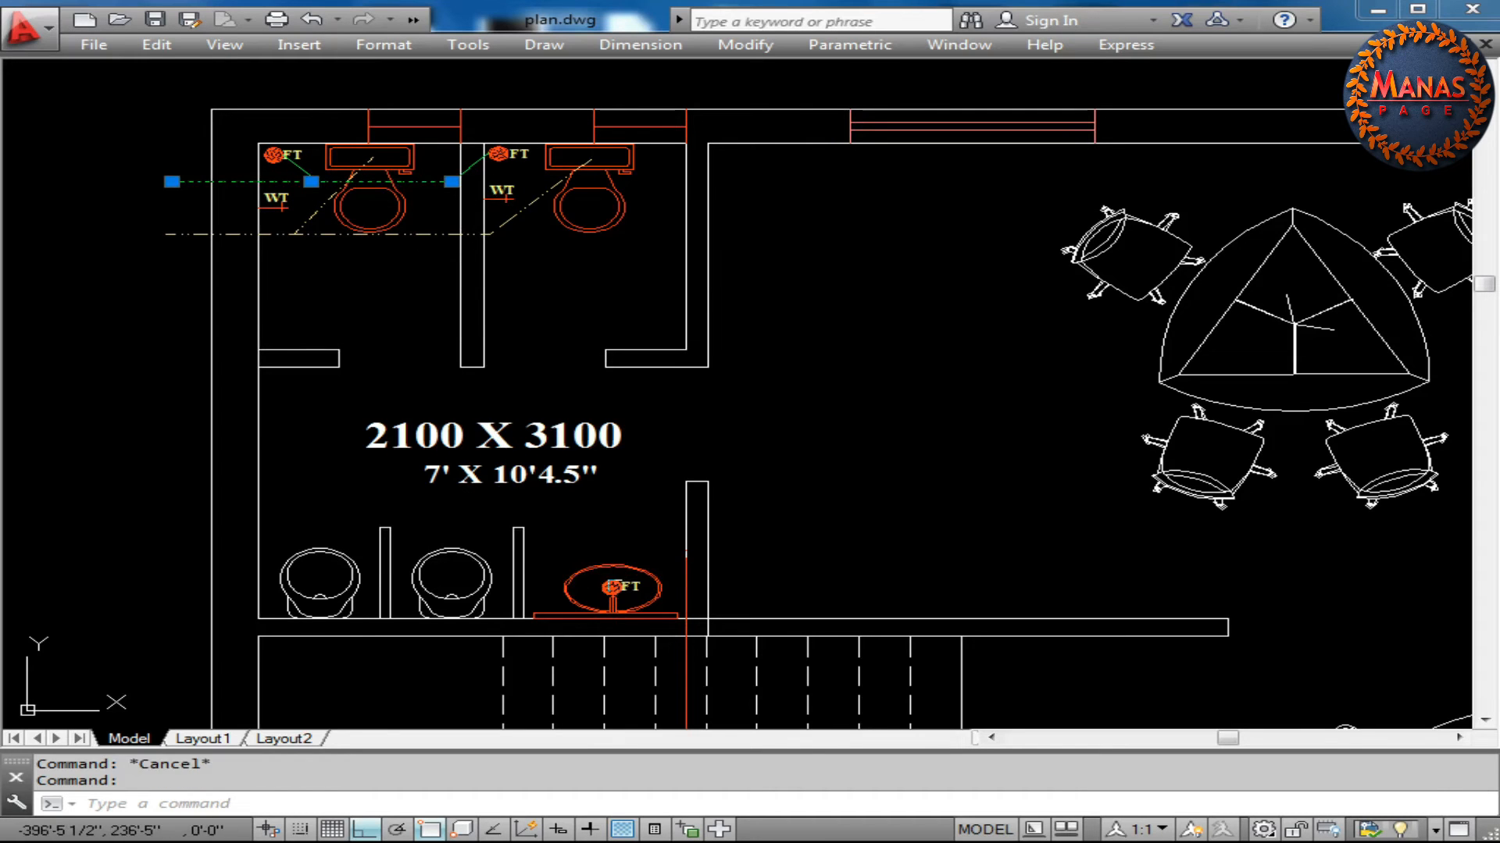
{"action": "key", "text": "Escape"}
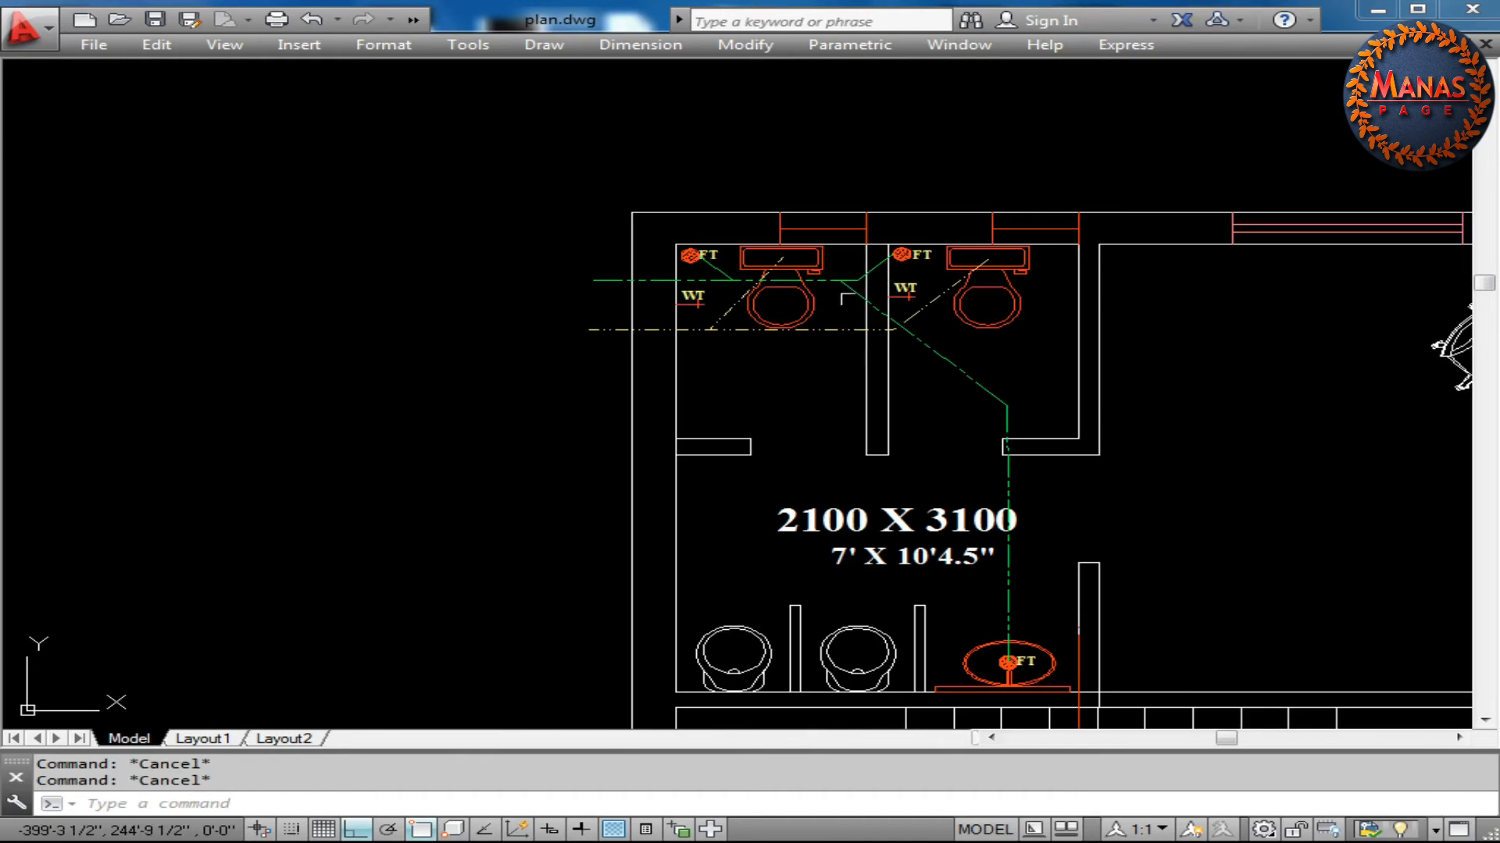
{"action": "left_click", "coordinate": [941, 353]}
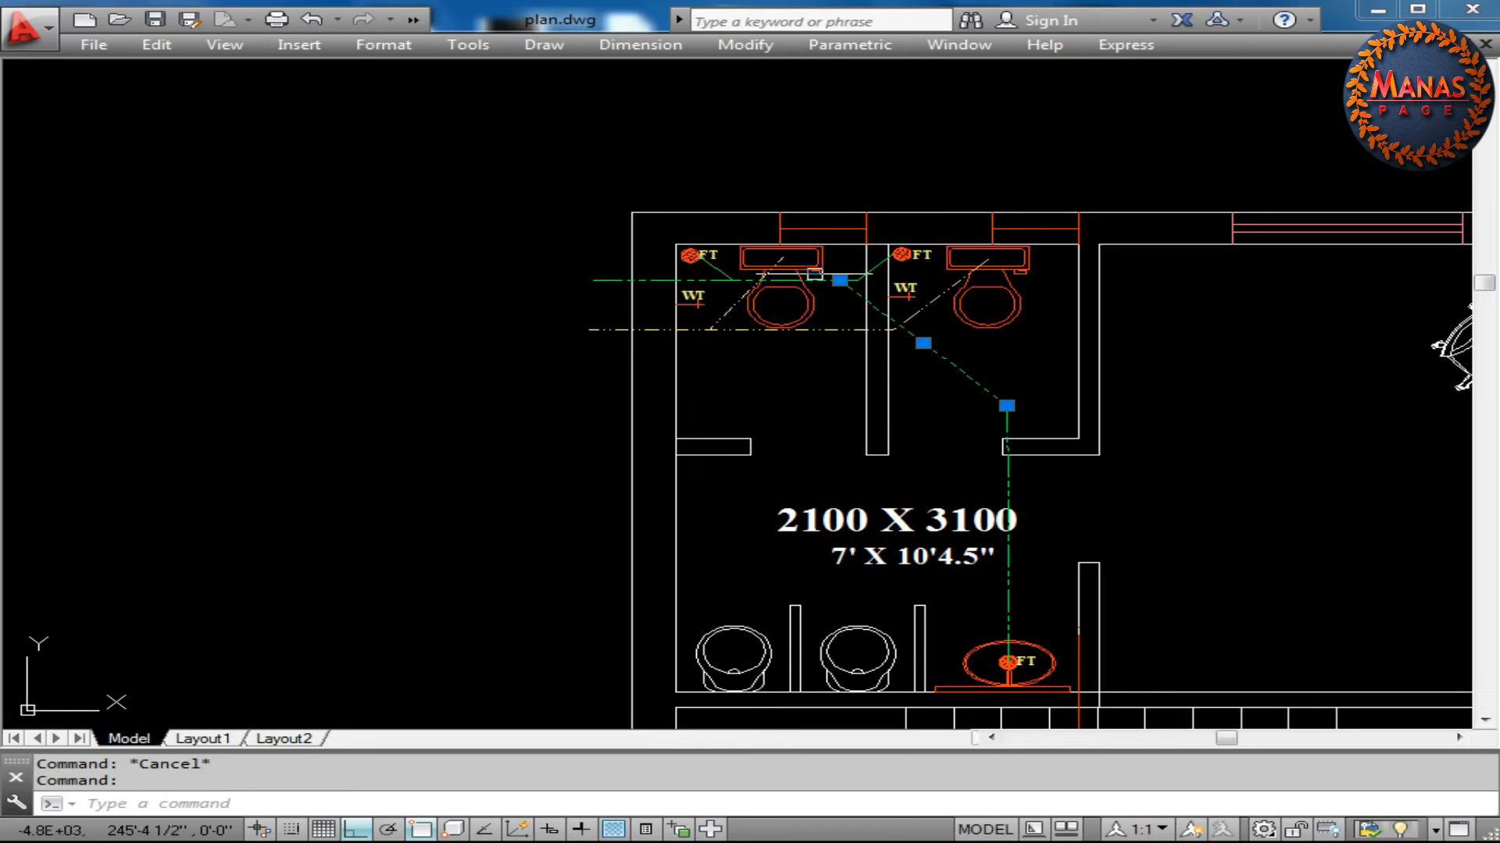
{"action": "key", "text": "Escape"}
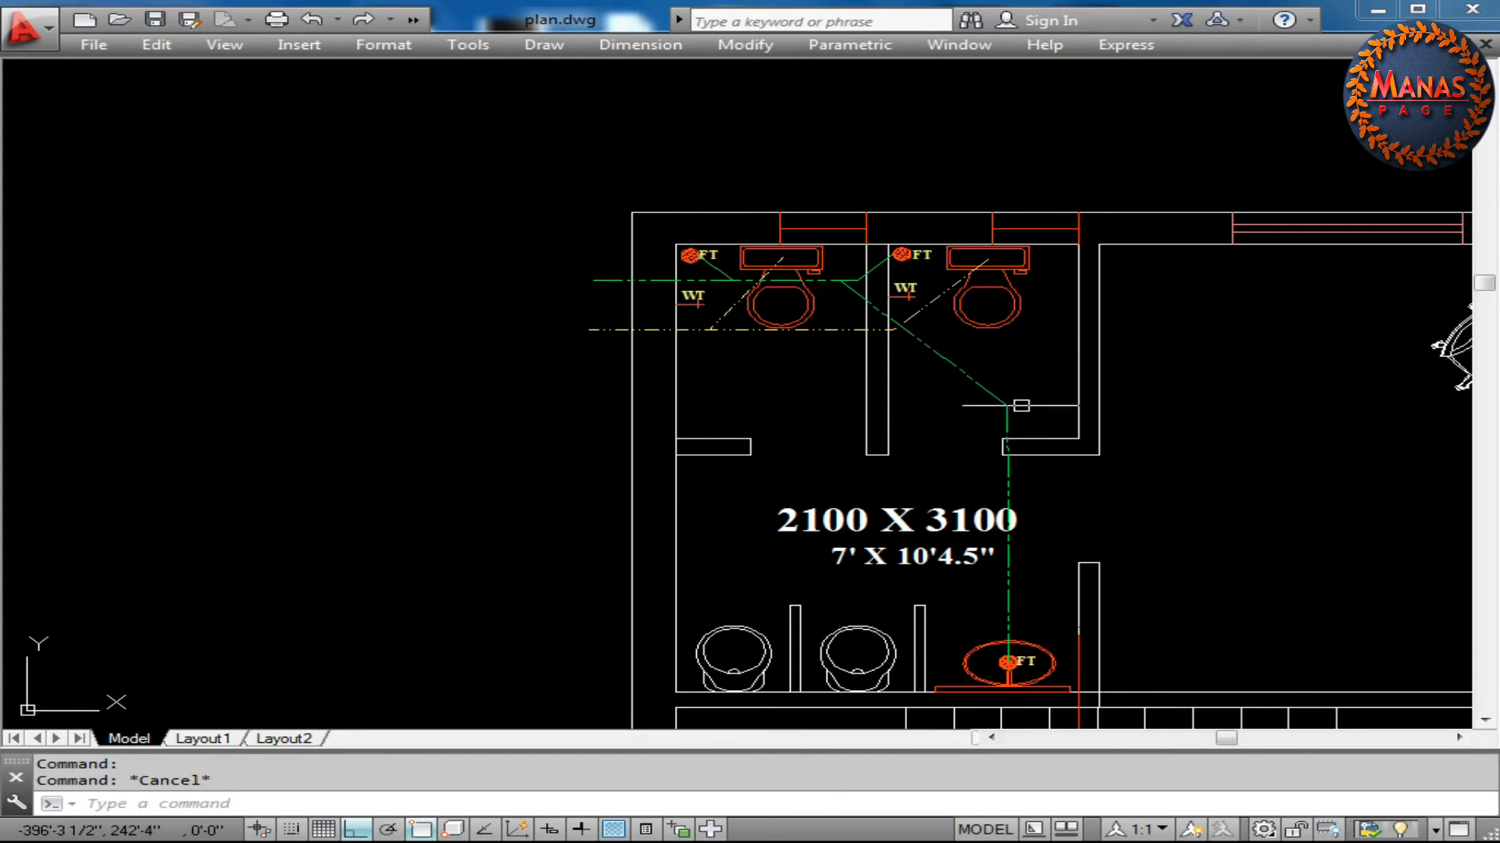
{"action": "middle_click_drag", "start_coordinate": [1006, 658], "coordinate": [754, 574]}
{"action": "left_click", "coordinate": [496, 589]}
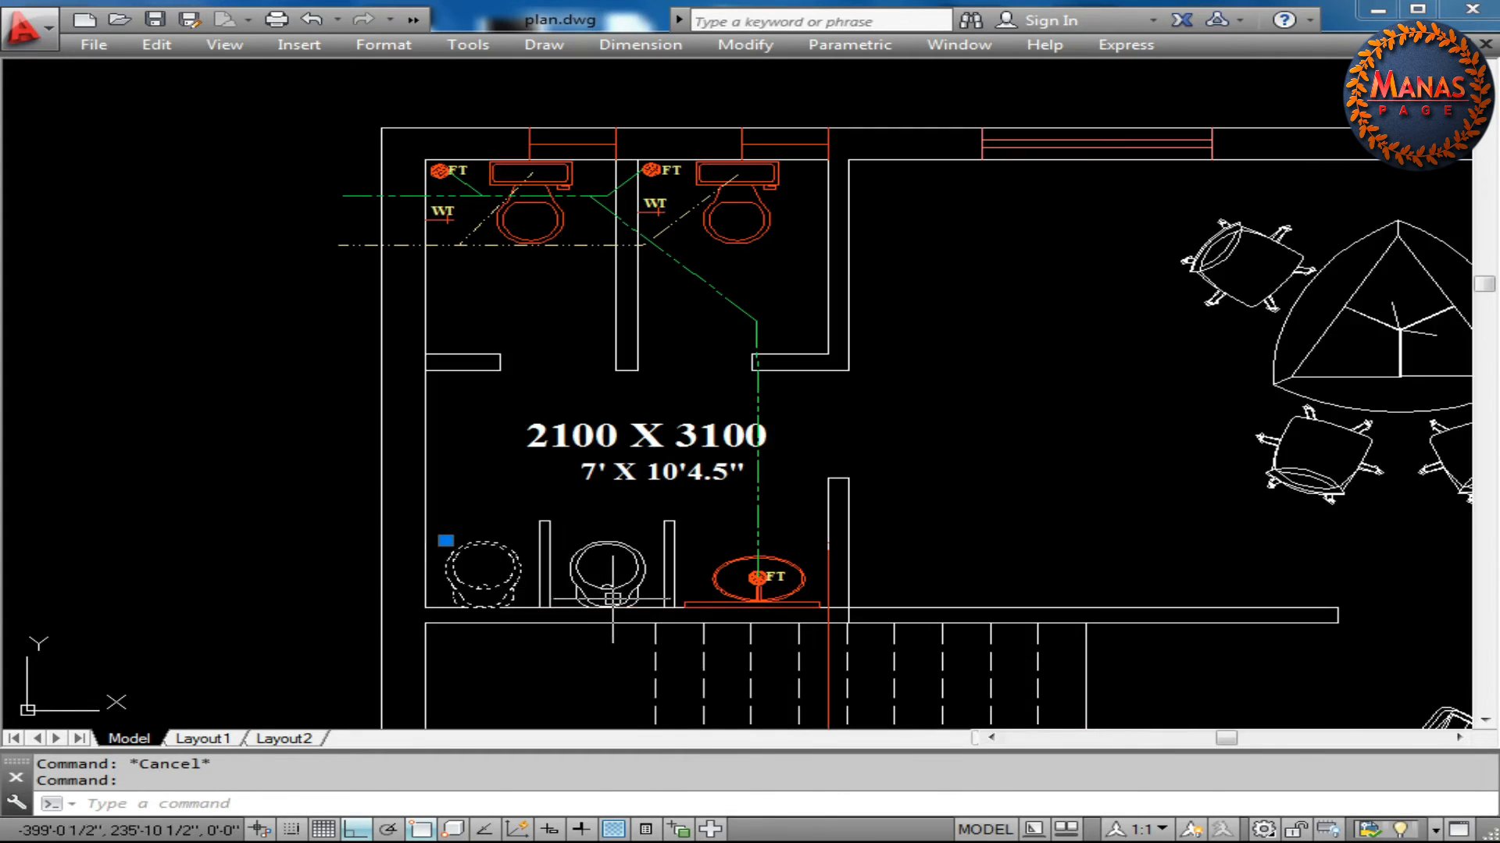
{"action": "left_click", "coordinate": [612, 601]}
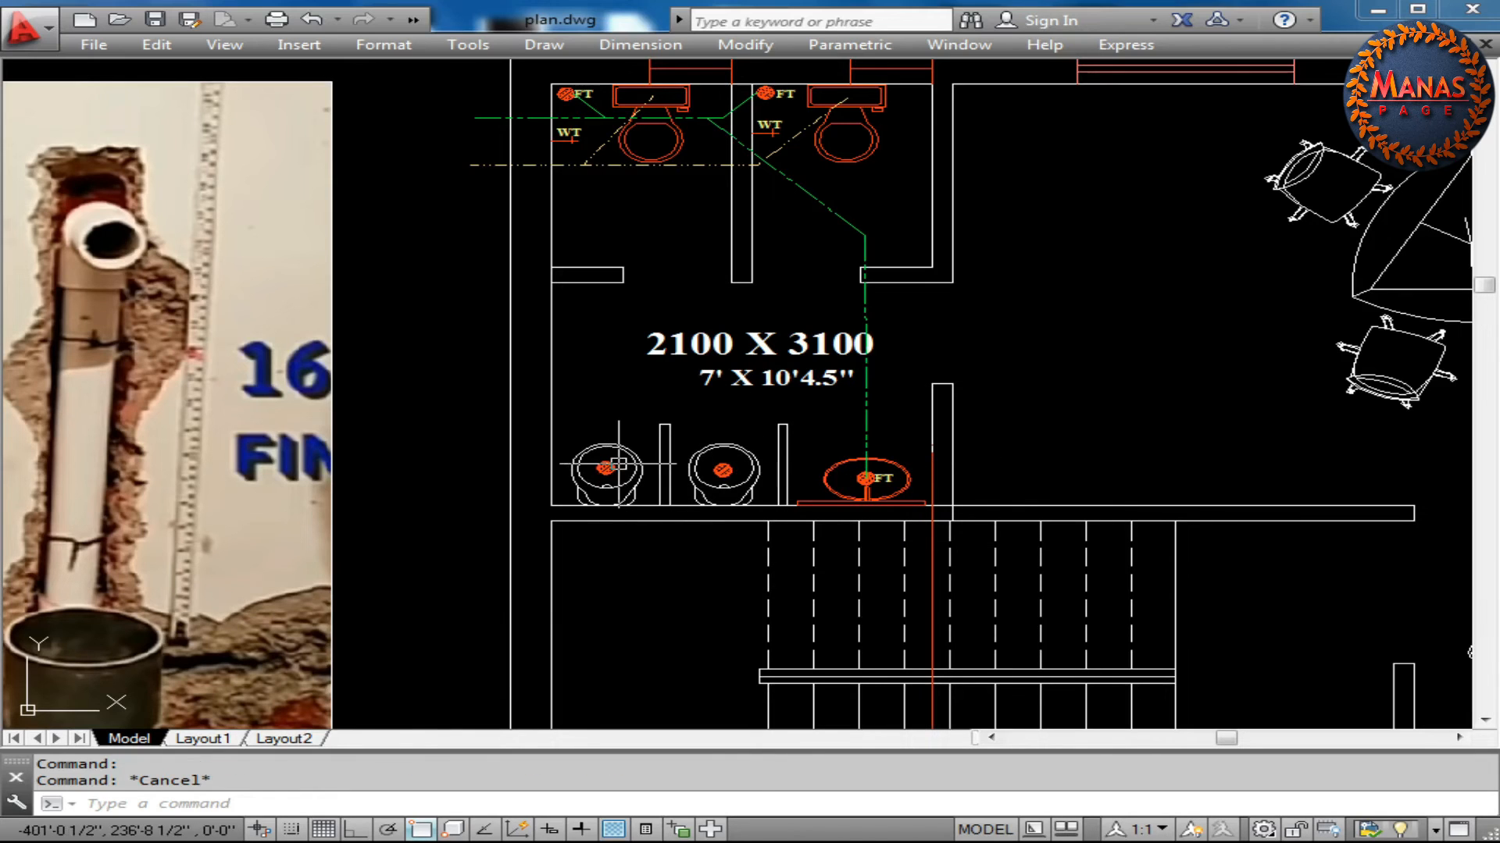
Examine the first floor urinals' traps and the soil lines running from them to the horizontal soil line
{"action": "left_click", "coordinate": [617, 465]}
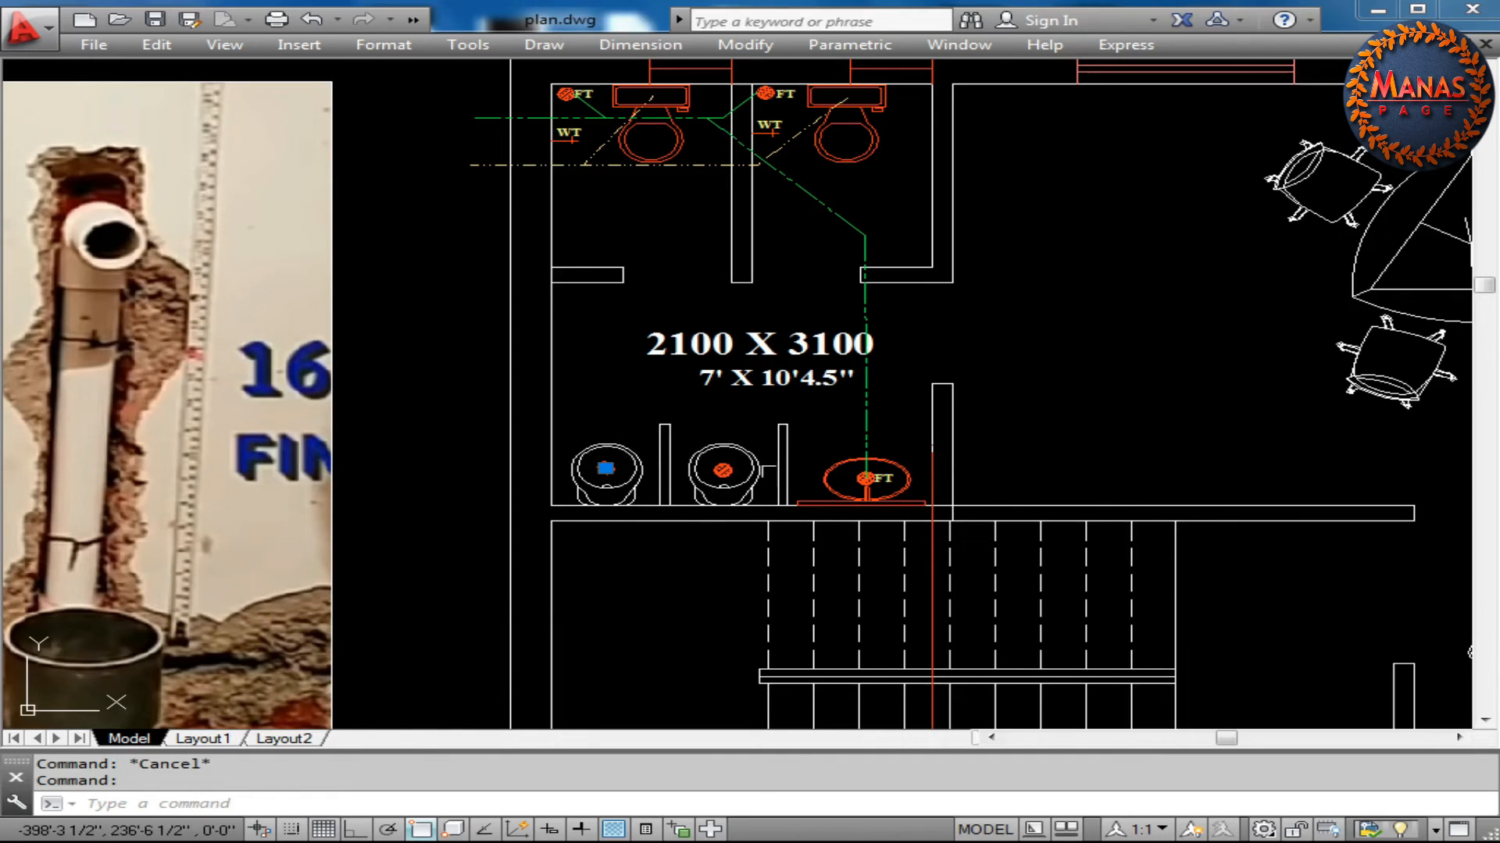
{"action": "left_click", "coordinate": [736, 467]}
{"action": "key", "text": "Escape"}
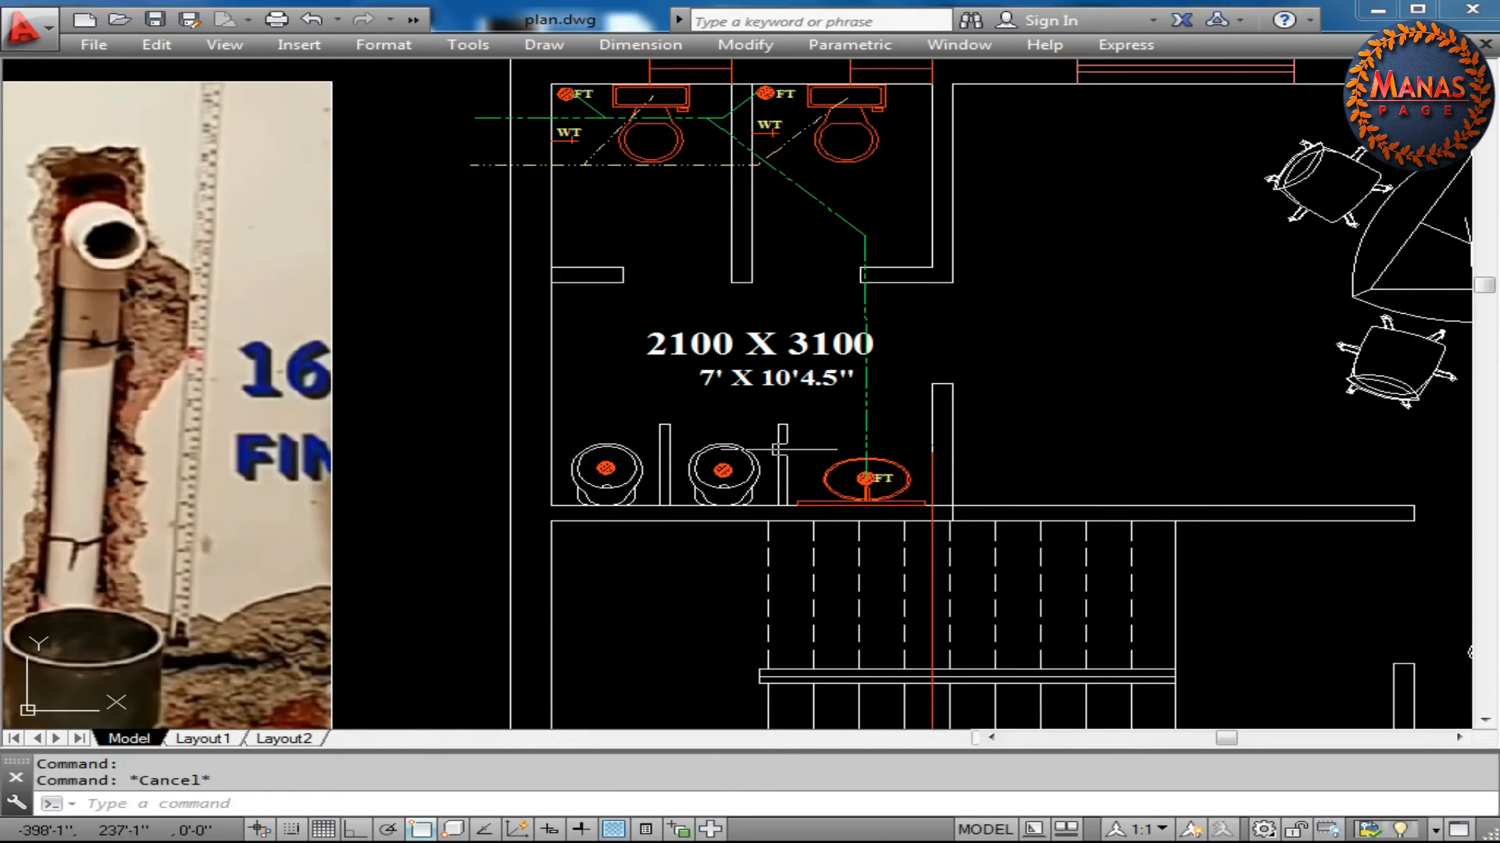
{"action": "left_click", "coordinate": [597, 165]}
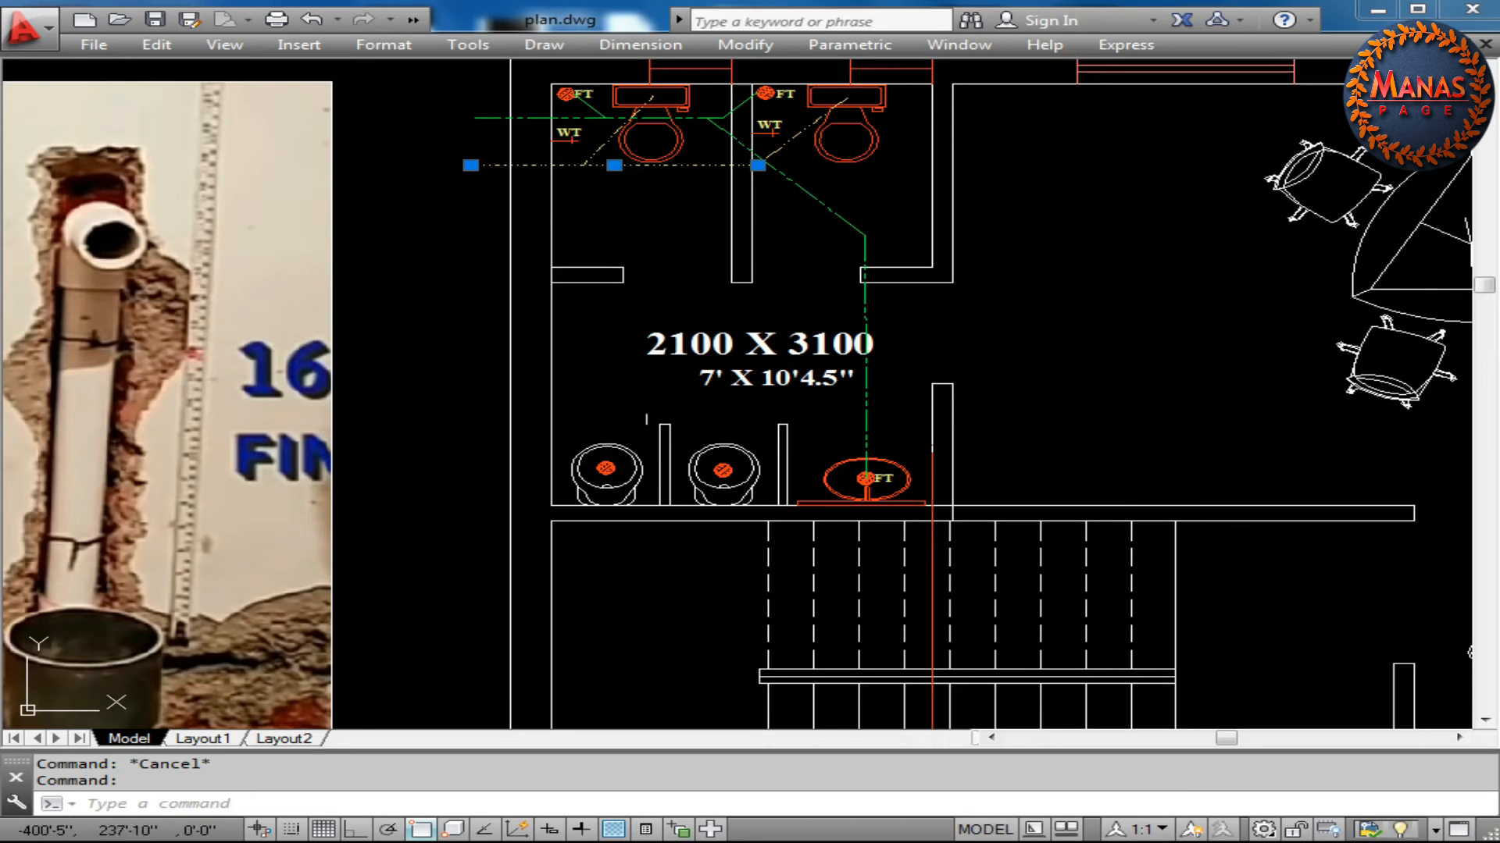
{"action": "key", "text": "Escape"}
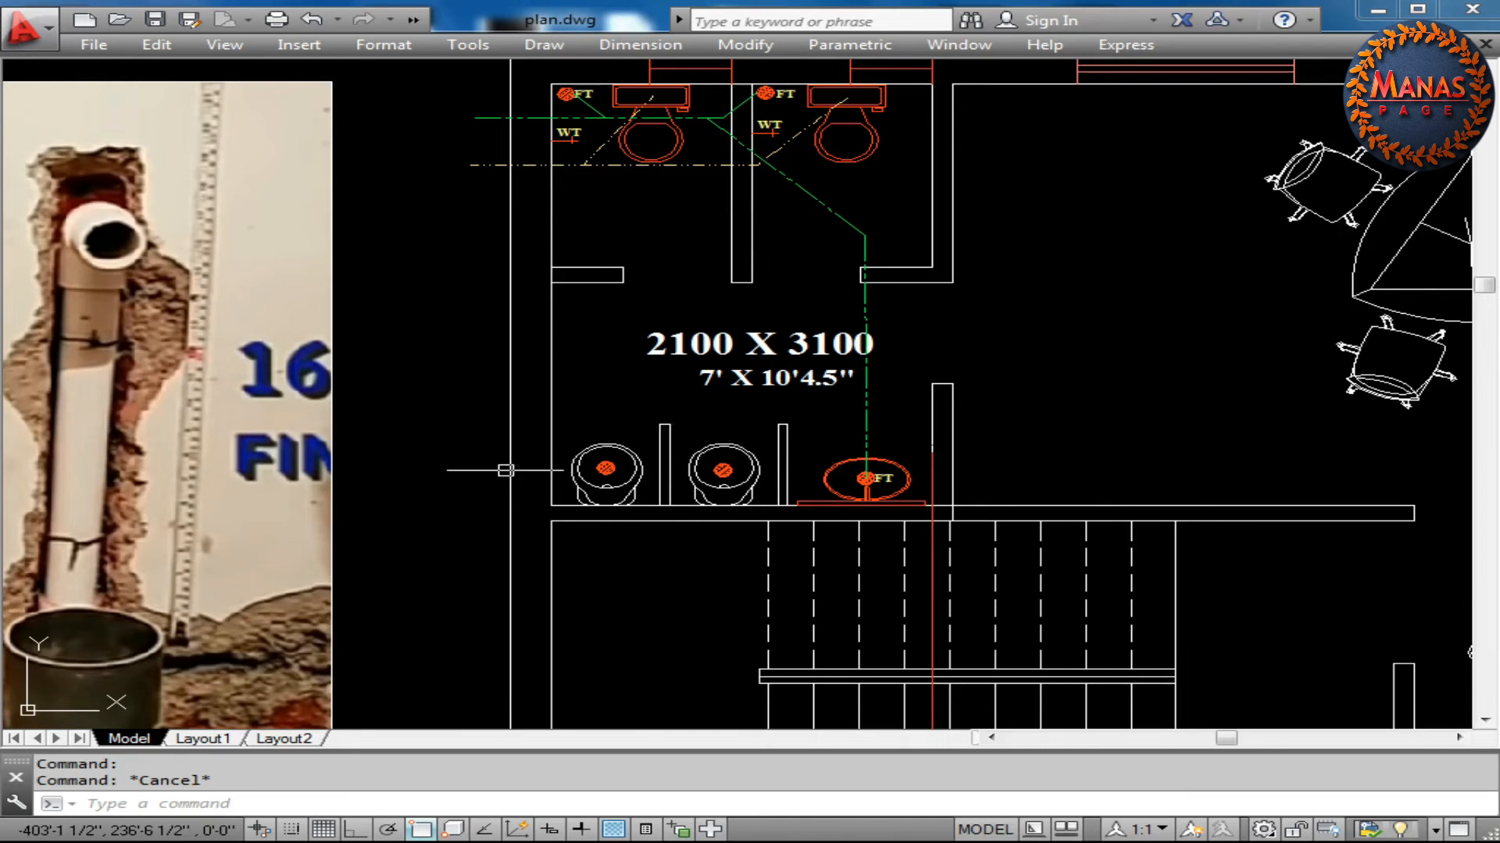
{"action": "scroll", "coordinate": [495, 197], "scroll_direction": "up", "scroll_amount": 2}
{"action": "left_click", "coordinate": [498, 201]}
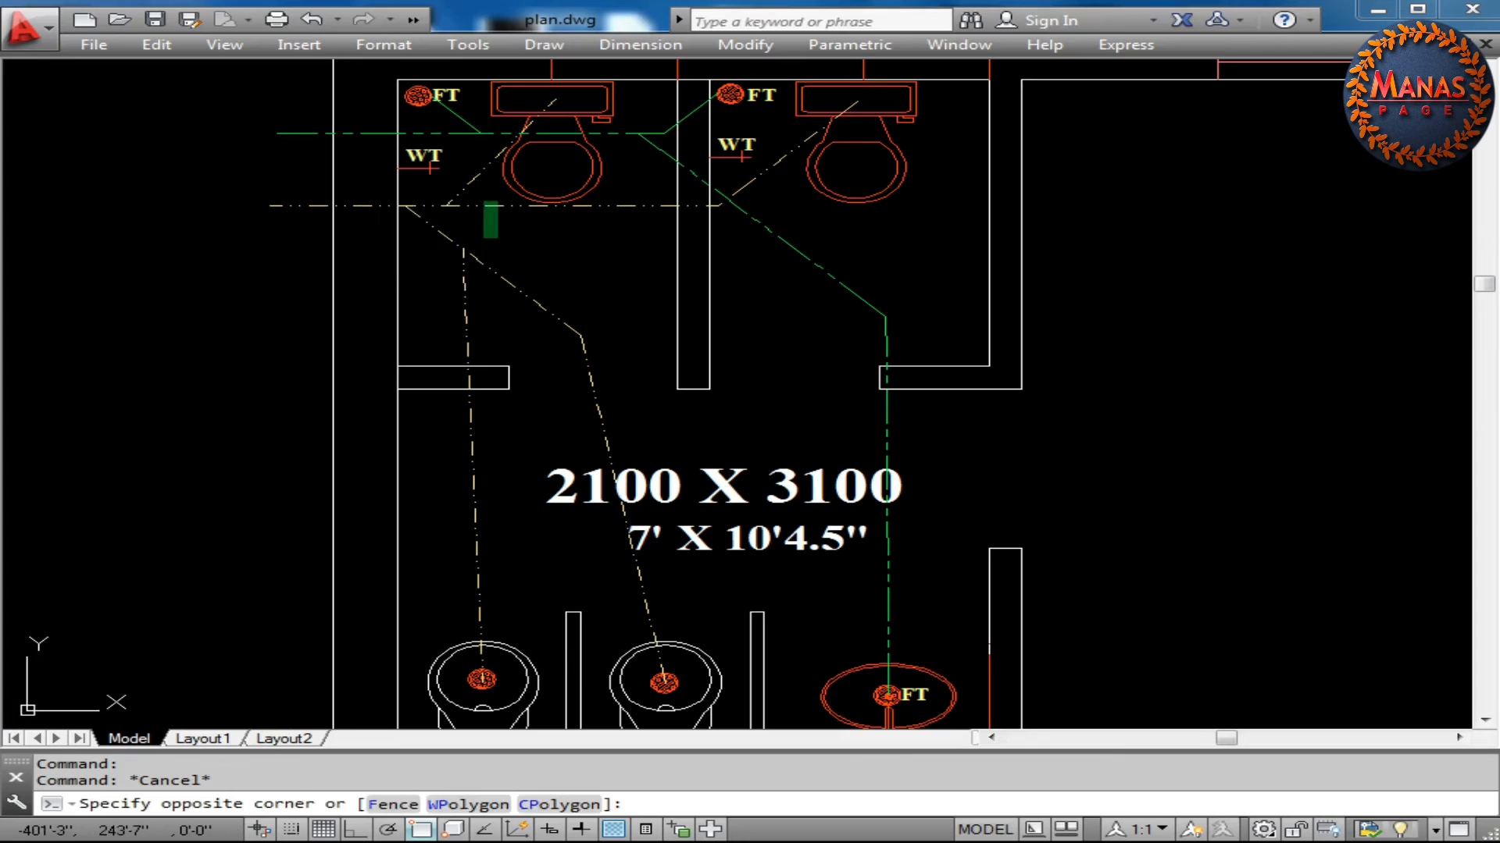
{"action": "left_click", "coordinate": [484, 239]}
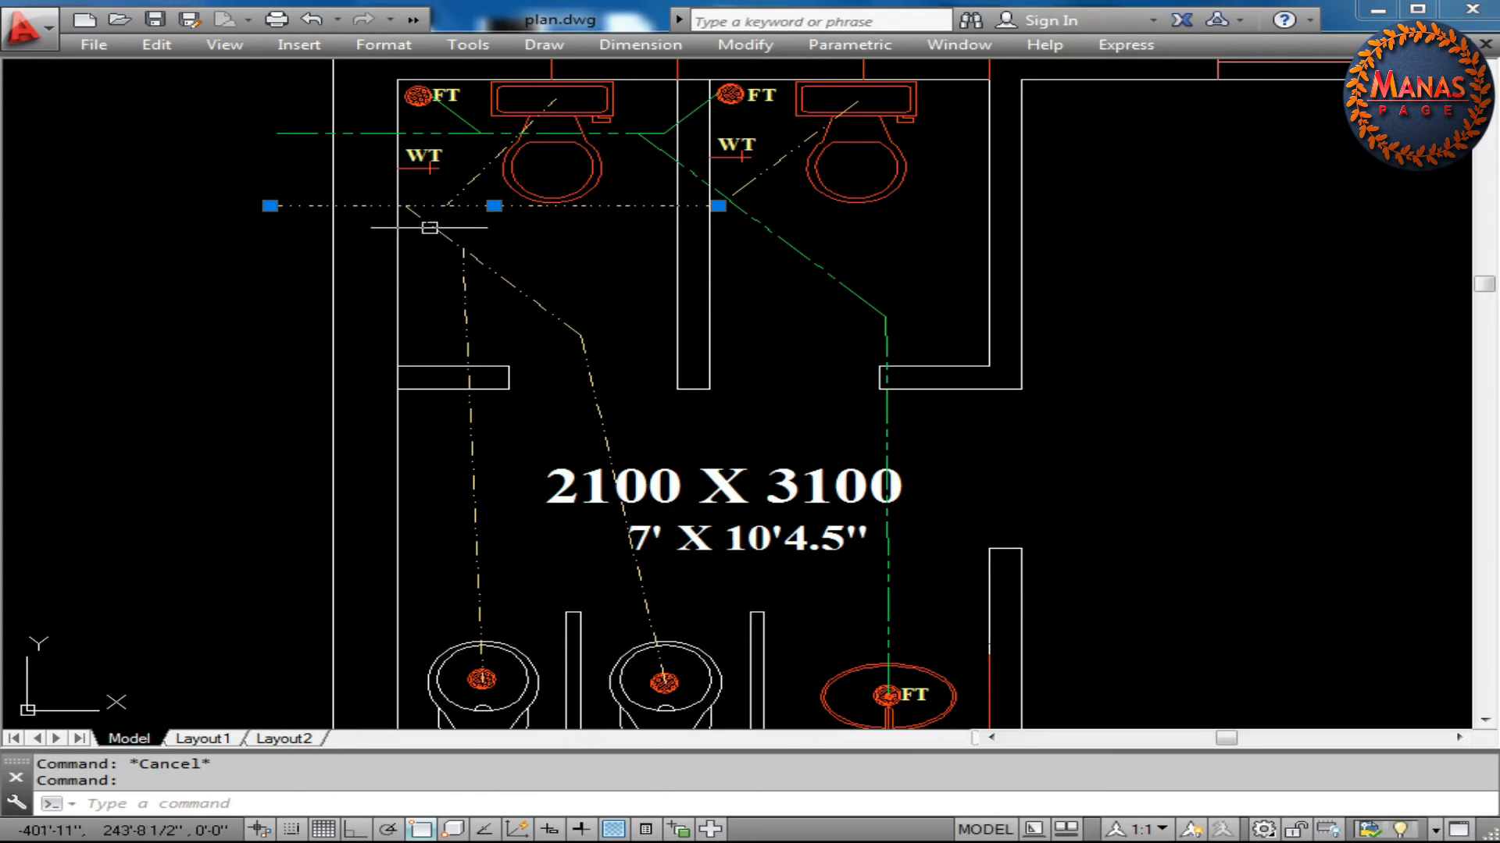
{"action": "left_click", "coordinate": [471, 258]}
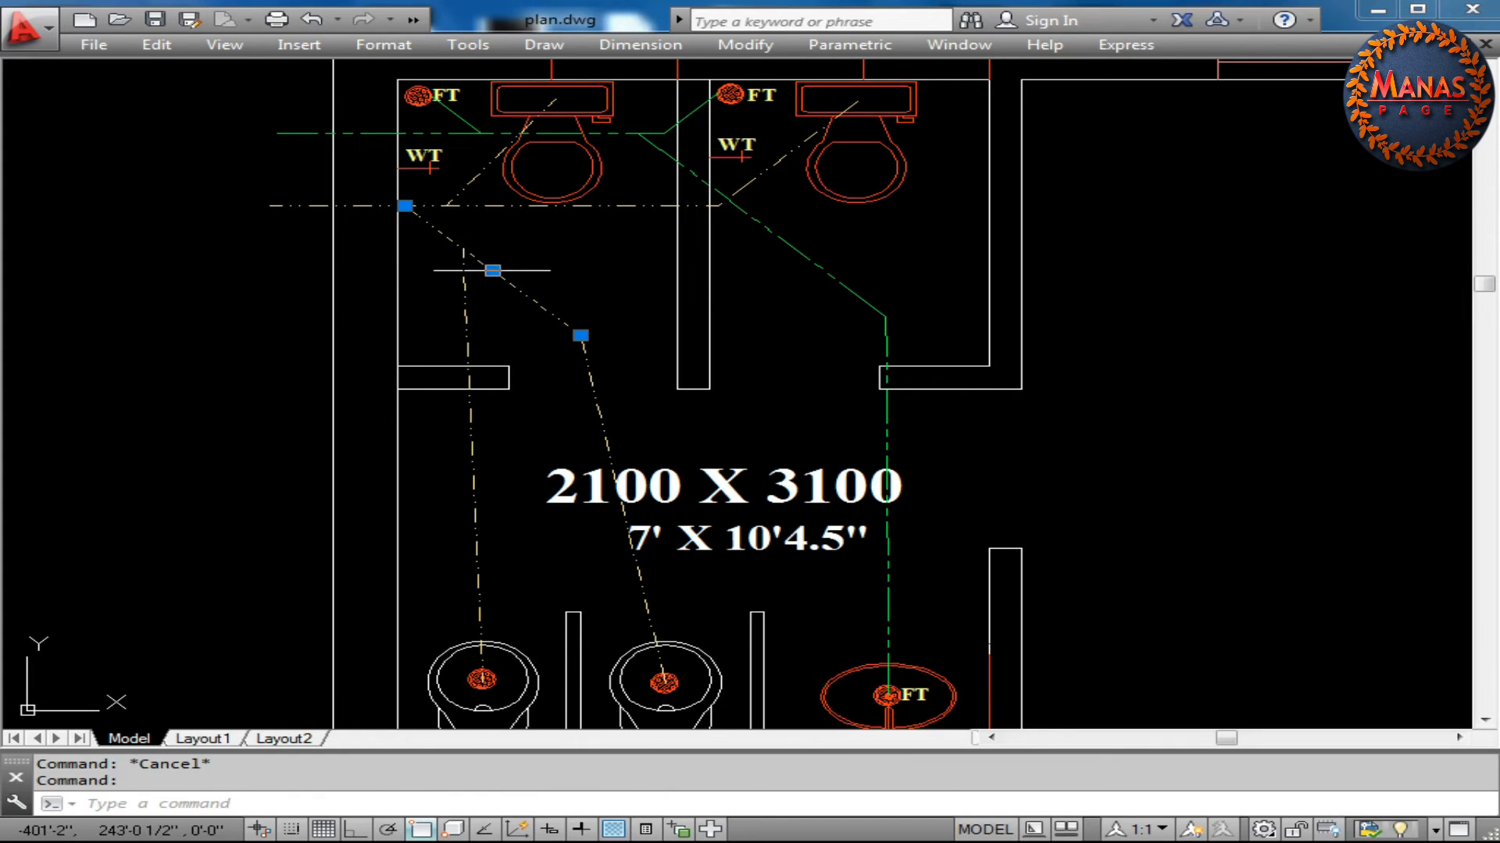
{"action": "middle_click_drag", "start_coordinate": [579, 334], "coordinate": [570, 274]}
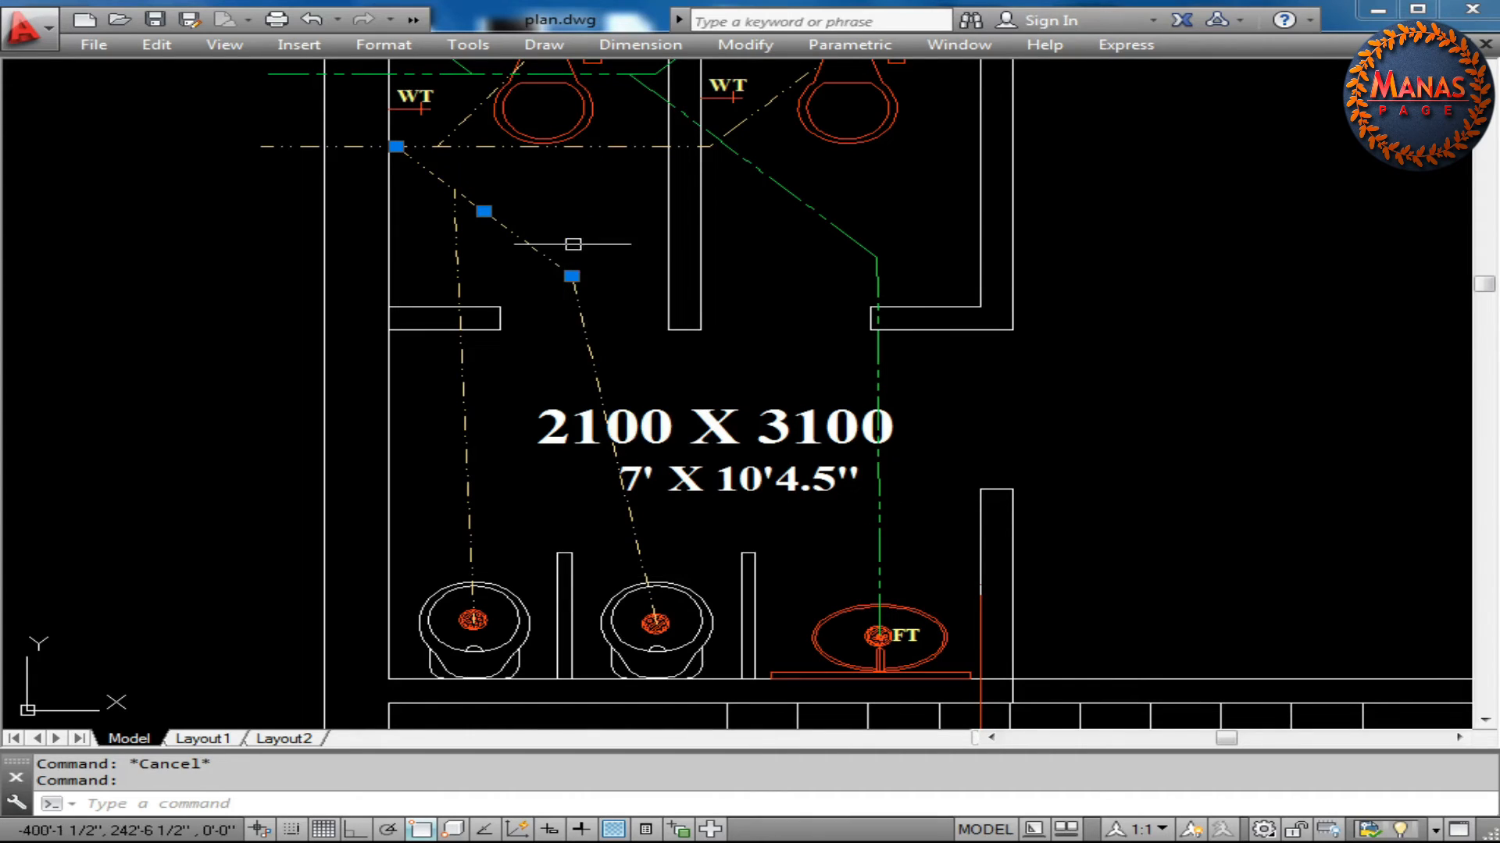
{"action": "key", "text": "Escape"}
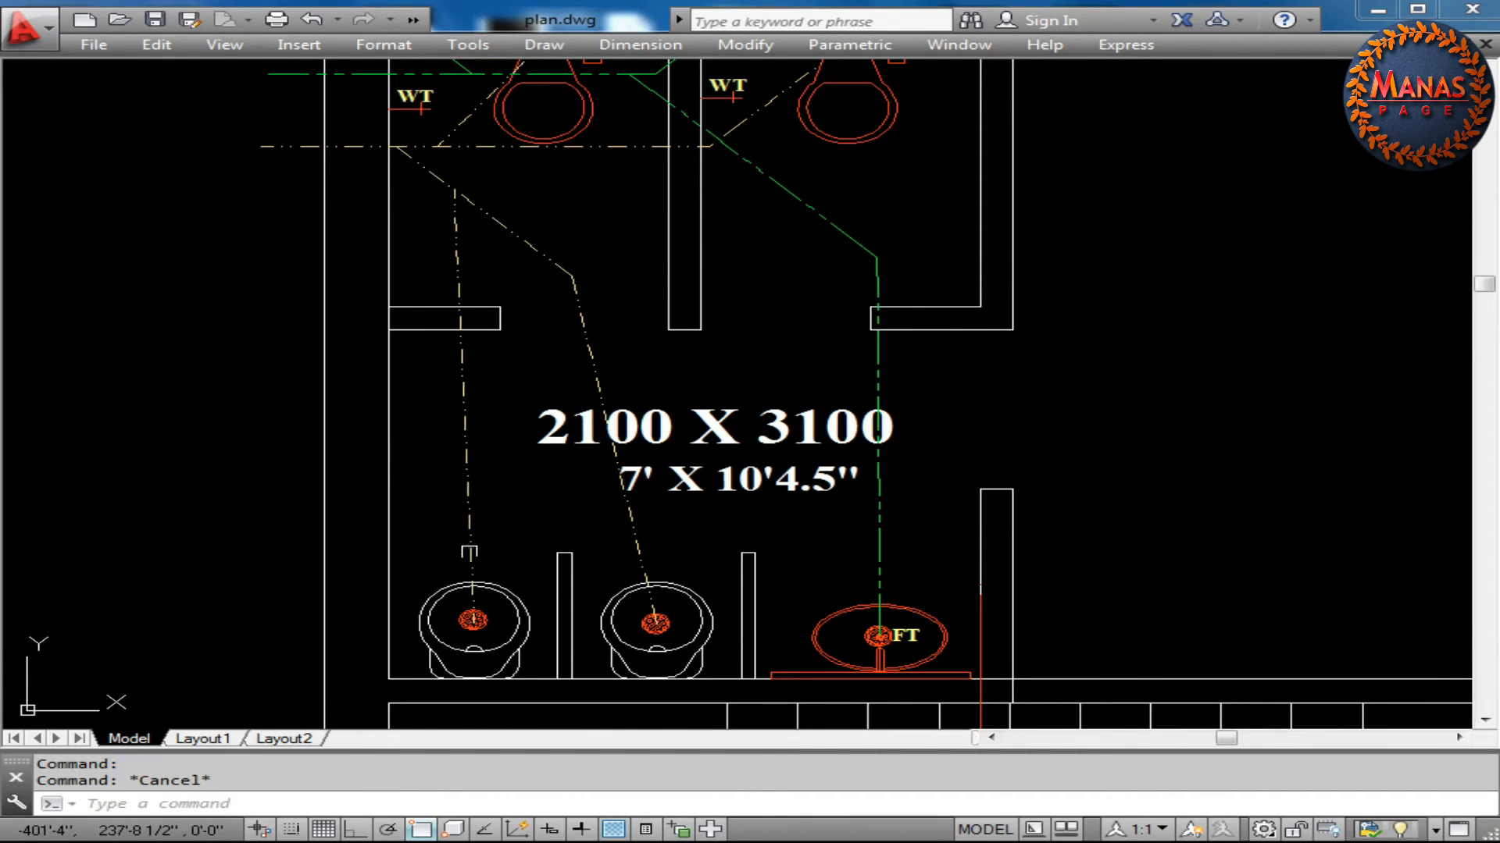
{"action": "left_click", "coordinate": [469, 552]}
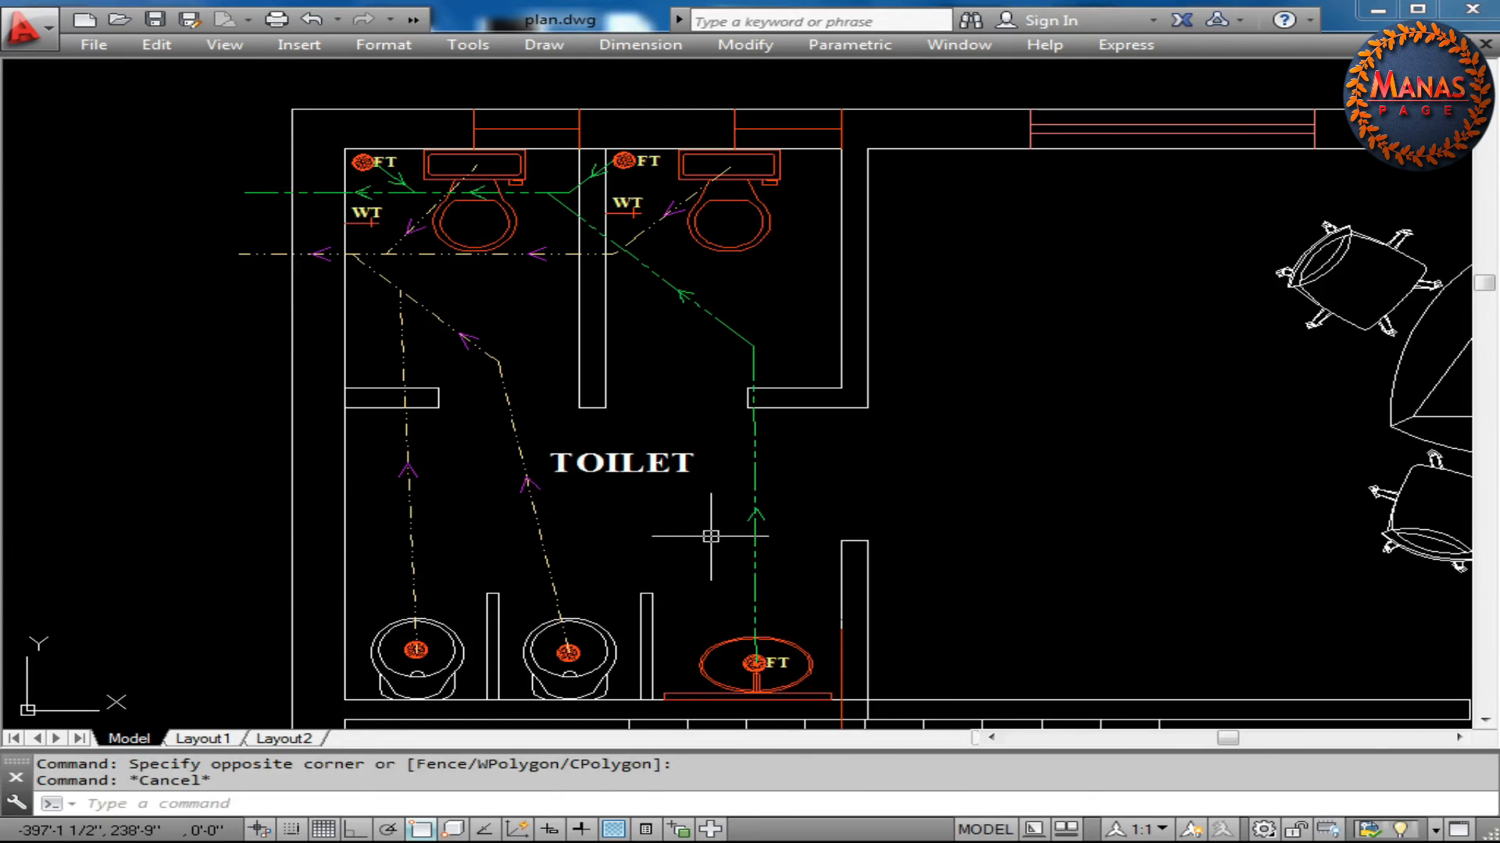
Examine the flow arrows on the first floor toilet's pipe lines and the ground floor toilet's pipe outlets through the outer wall
{"action": "left_click", "coordinate": [710, 536]}
{"action": "left_click", "coordinate": [777, 493]}
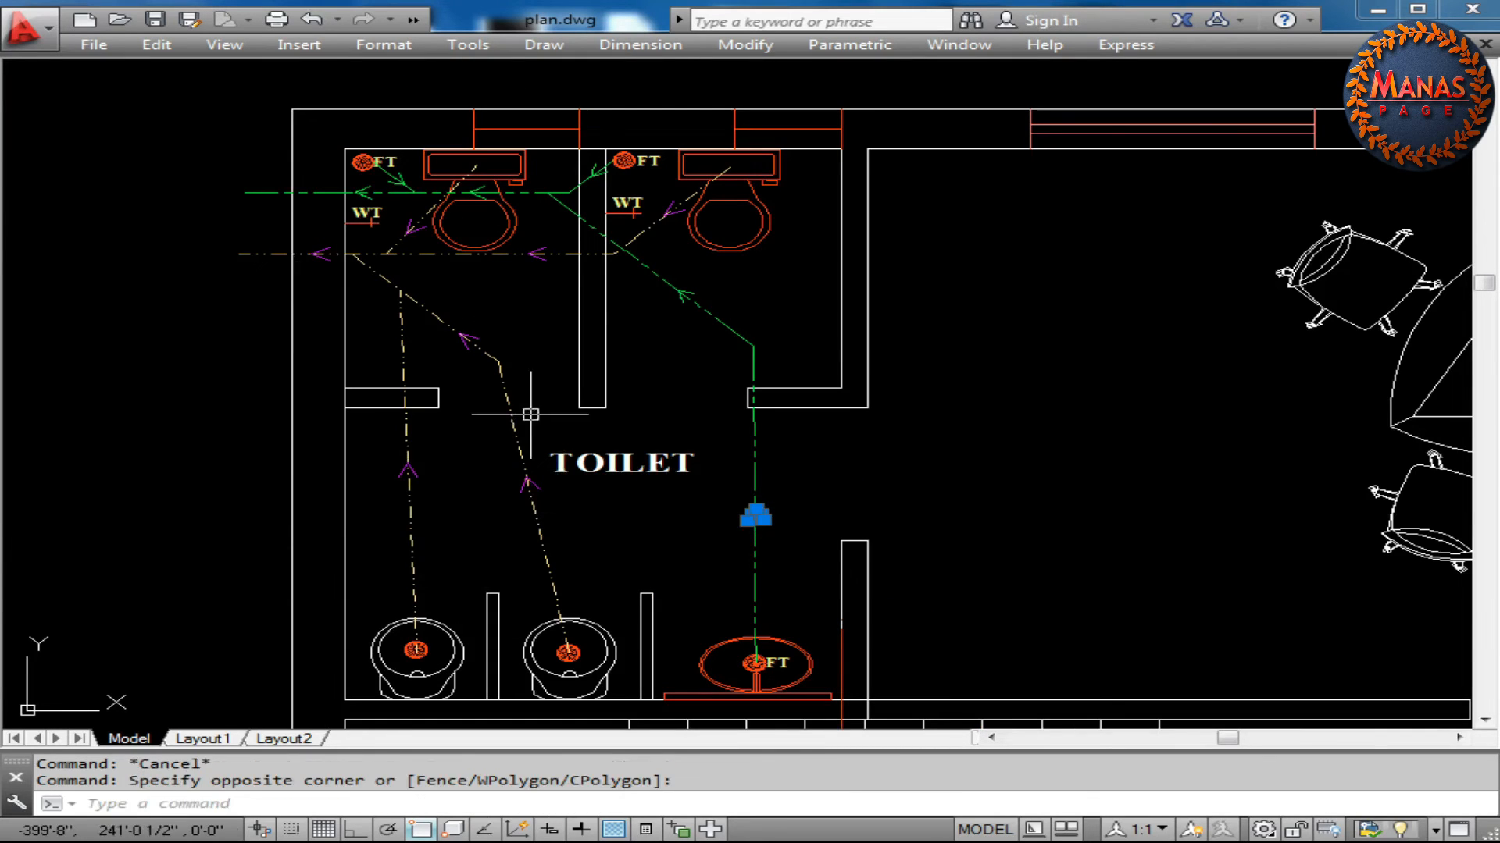
{"action": "left_click", "coordinate": [437, 355]}
{"action": "left_click", "coordinate": [496, 287]}
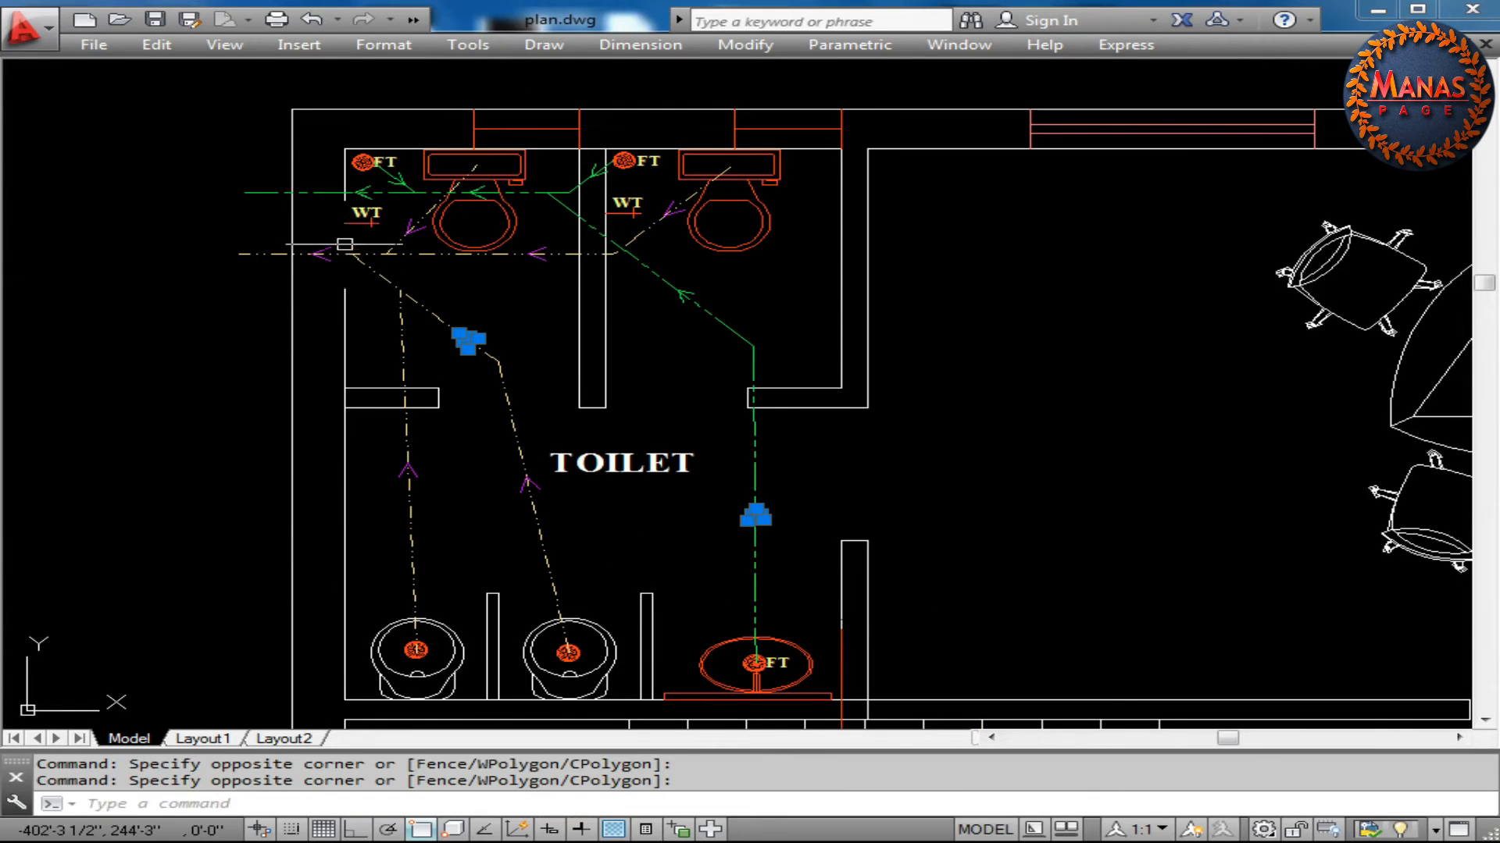
{"action": "left_click", "coordinate": [246, 222]}
{"action": "left_click", "coordinate": [349, 290]}
{"action": "key", "text": "Escape"}
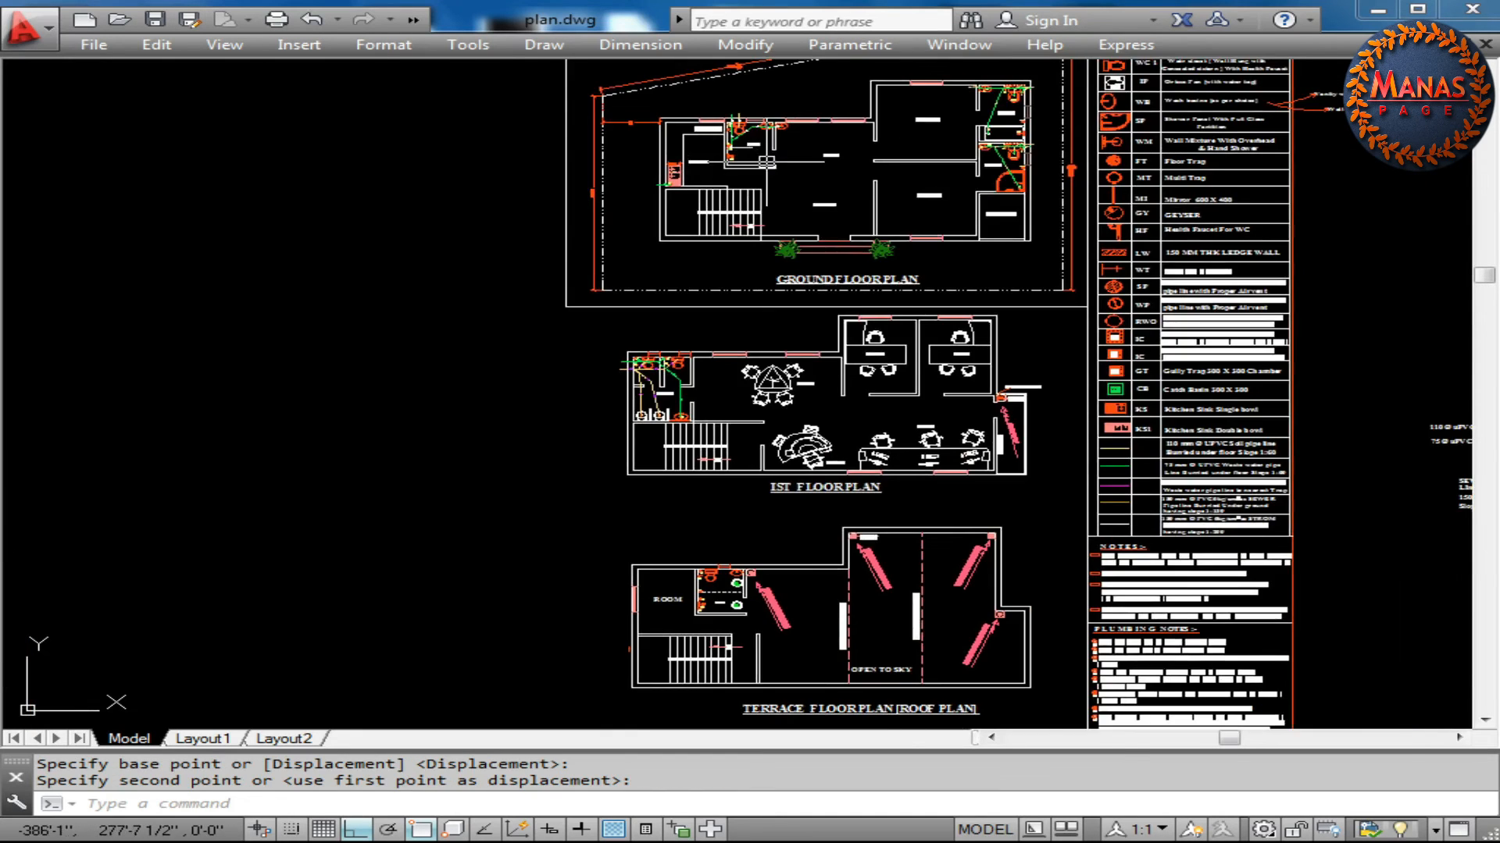
{"action": "scroll", "coordinate": [749, 390], "scroll_direction": "up", "scroll_amount": 8}
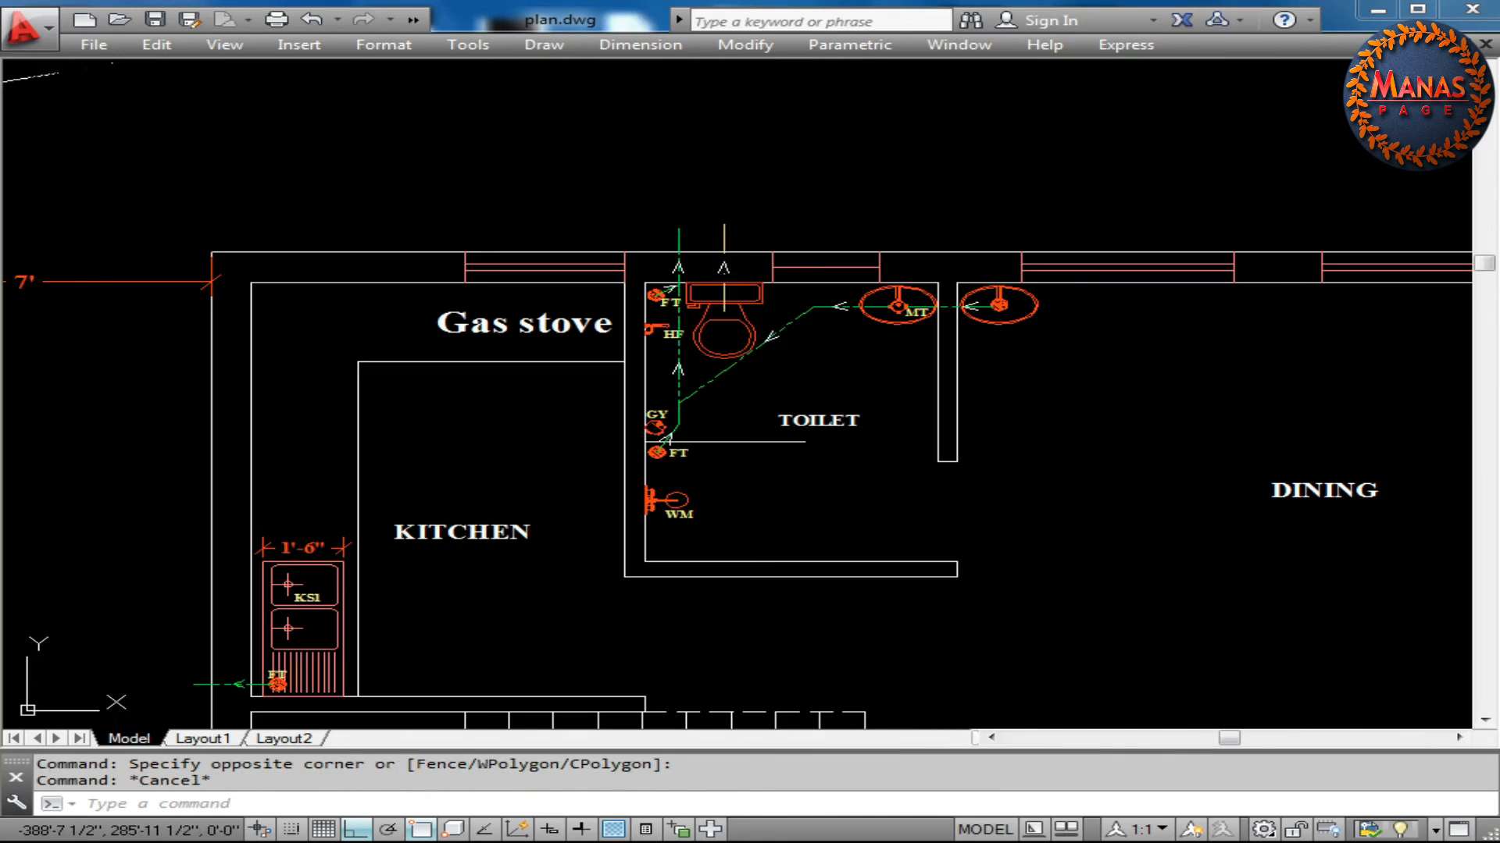
{"action": "left_click", "coordinate": [743, 207]}
{"action": "left_click", "coordinate": [613, 234]}
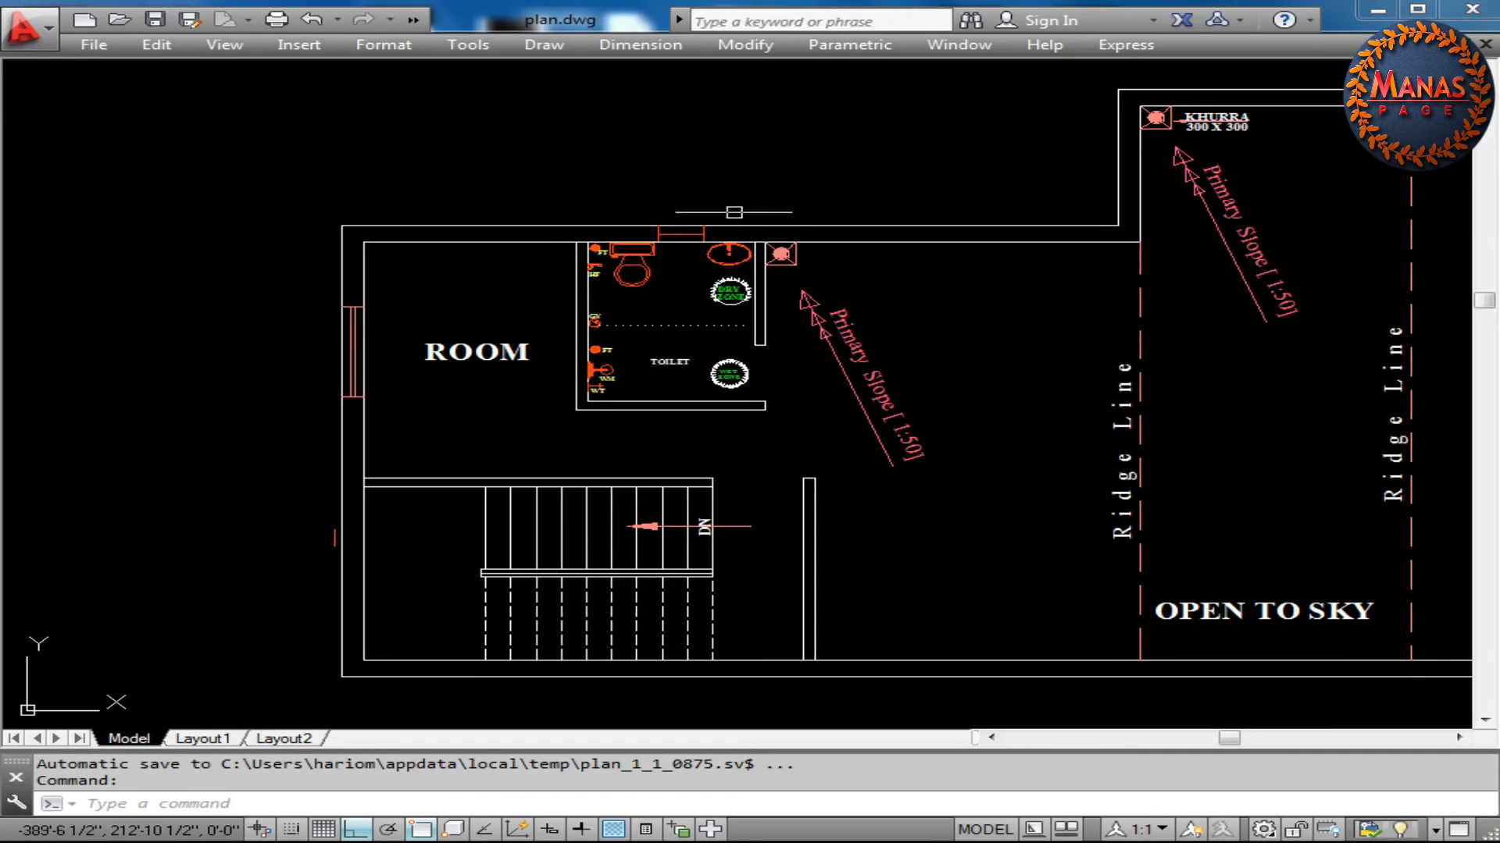
Erase the selected object and draw a vertical line in the terrace floor toilet from between the dry and wet zones up past the outer wall
{"action": "key", "text": "Delete"}
{"action": "type", "text": "l"}
{"action": "key", "text": "Return"}
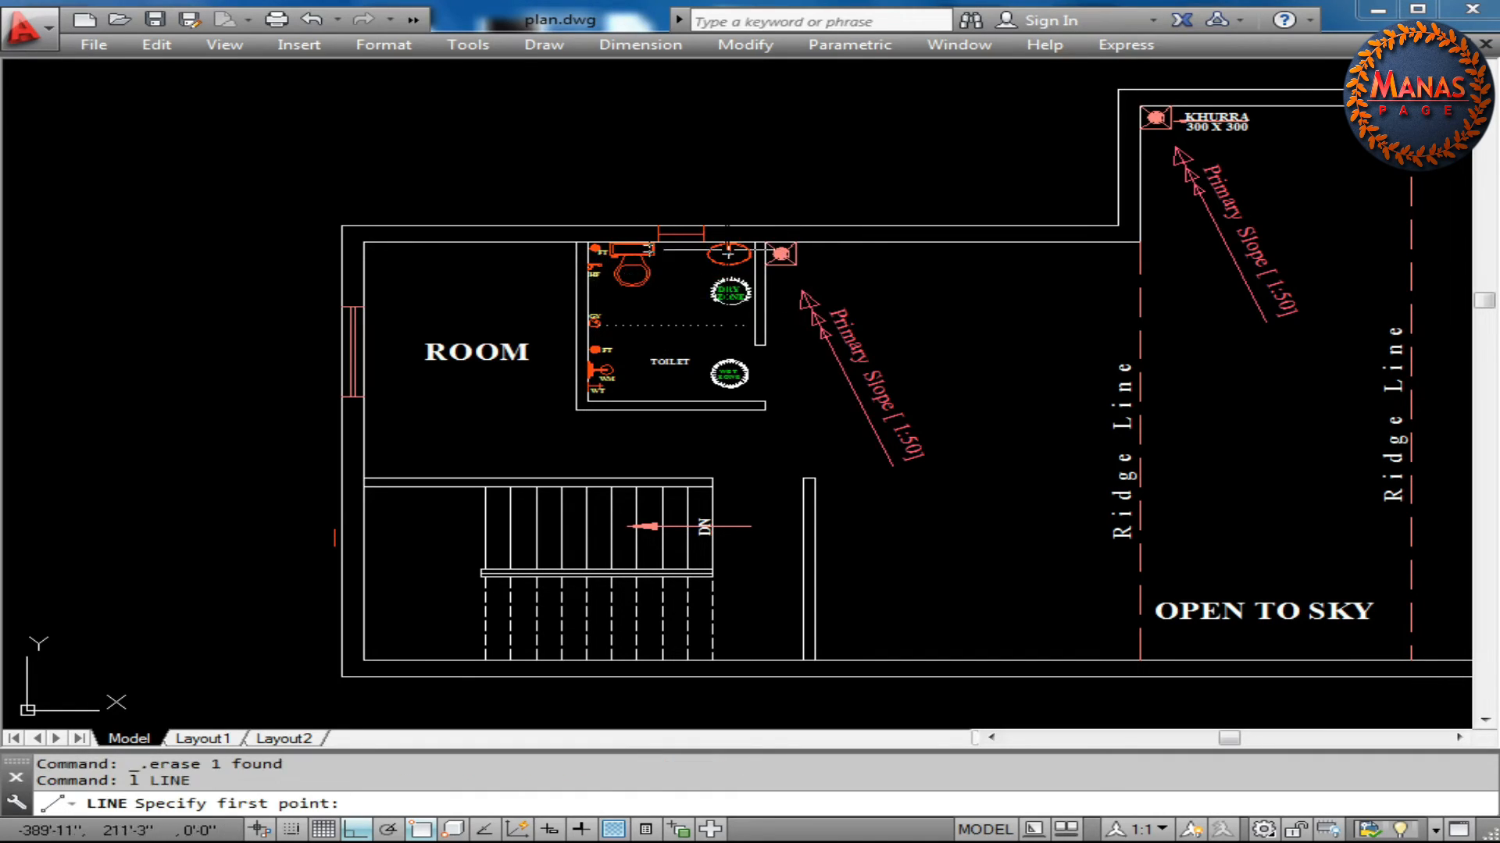
{"action": "left_click", "coordinate": [718, 339]}
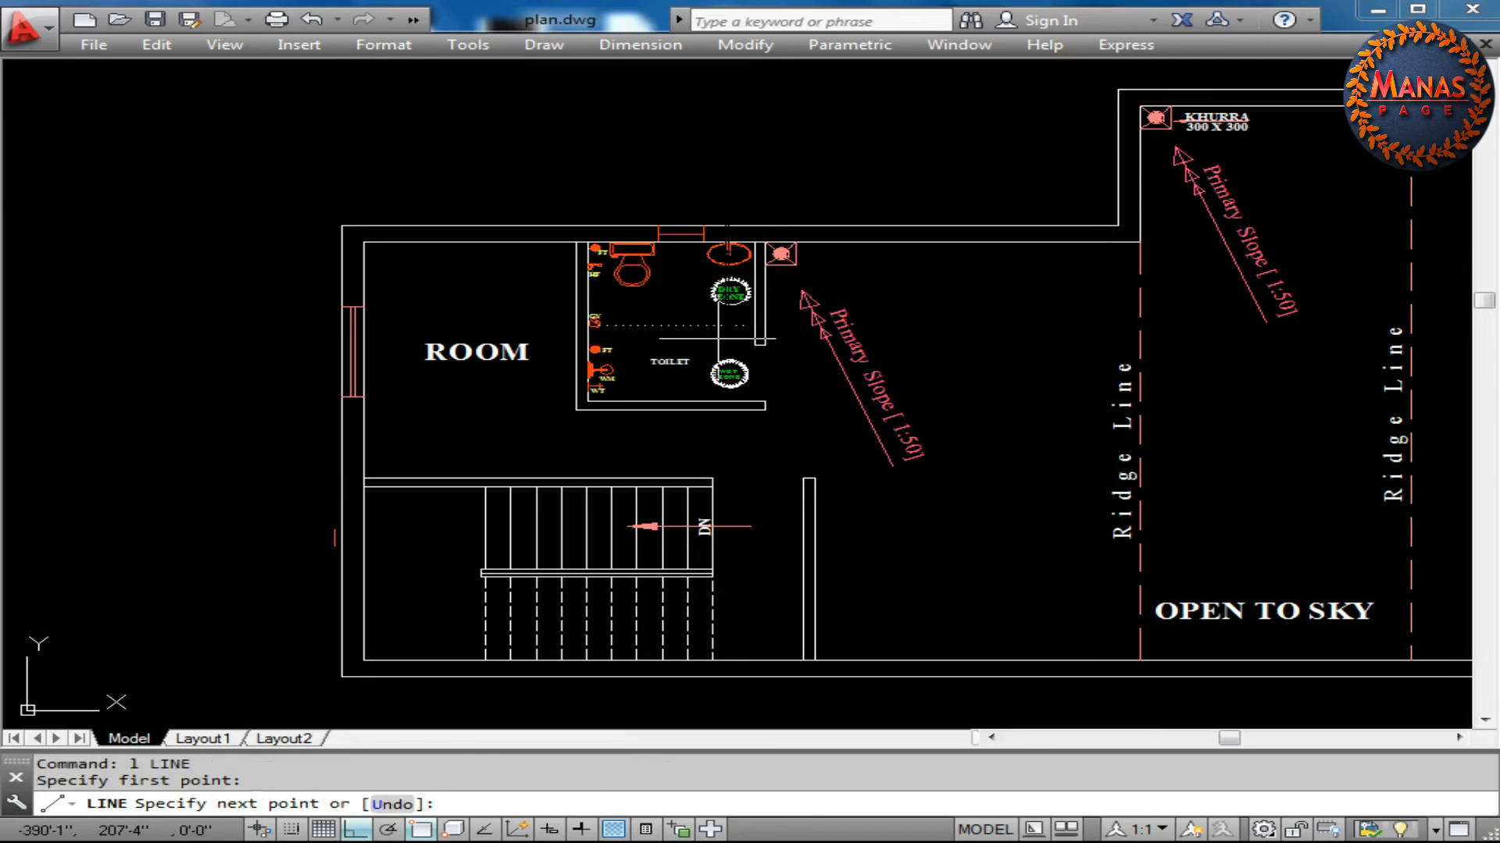
{"action": "left_click", "coordinate": [719, 194]}
{"action": "right_click", "coordinate": [784, 164]}
{"action": "left_click", "coordinate": [854, 180]}
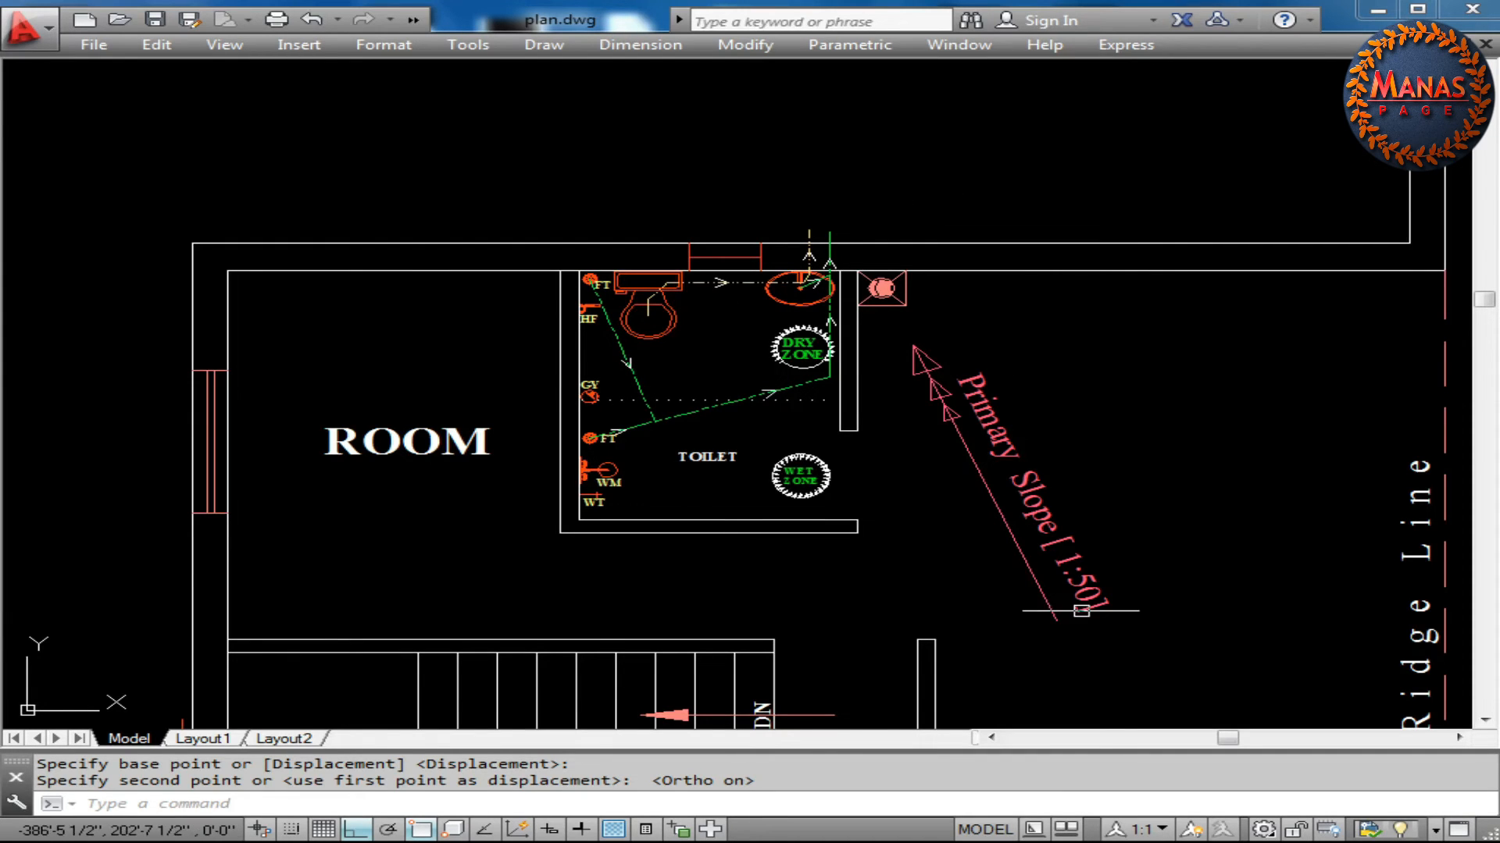
Examine the terrace toilet's waste pipe lines from both floor traps and the wash basin to the outer wall
{"action": "key", "text": "Escape"}
{"action": "scroll", "coordinate": [766, 320], "scroll_direction": "up", "scroll_amount": 4}
{"action": "left_click", "coordinate": [511, 614]}
{"action": "left_click", "coordinate": [458, 569]}
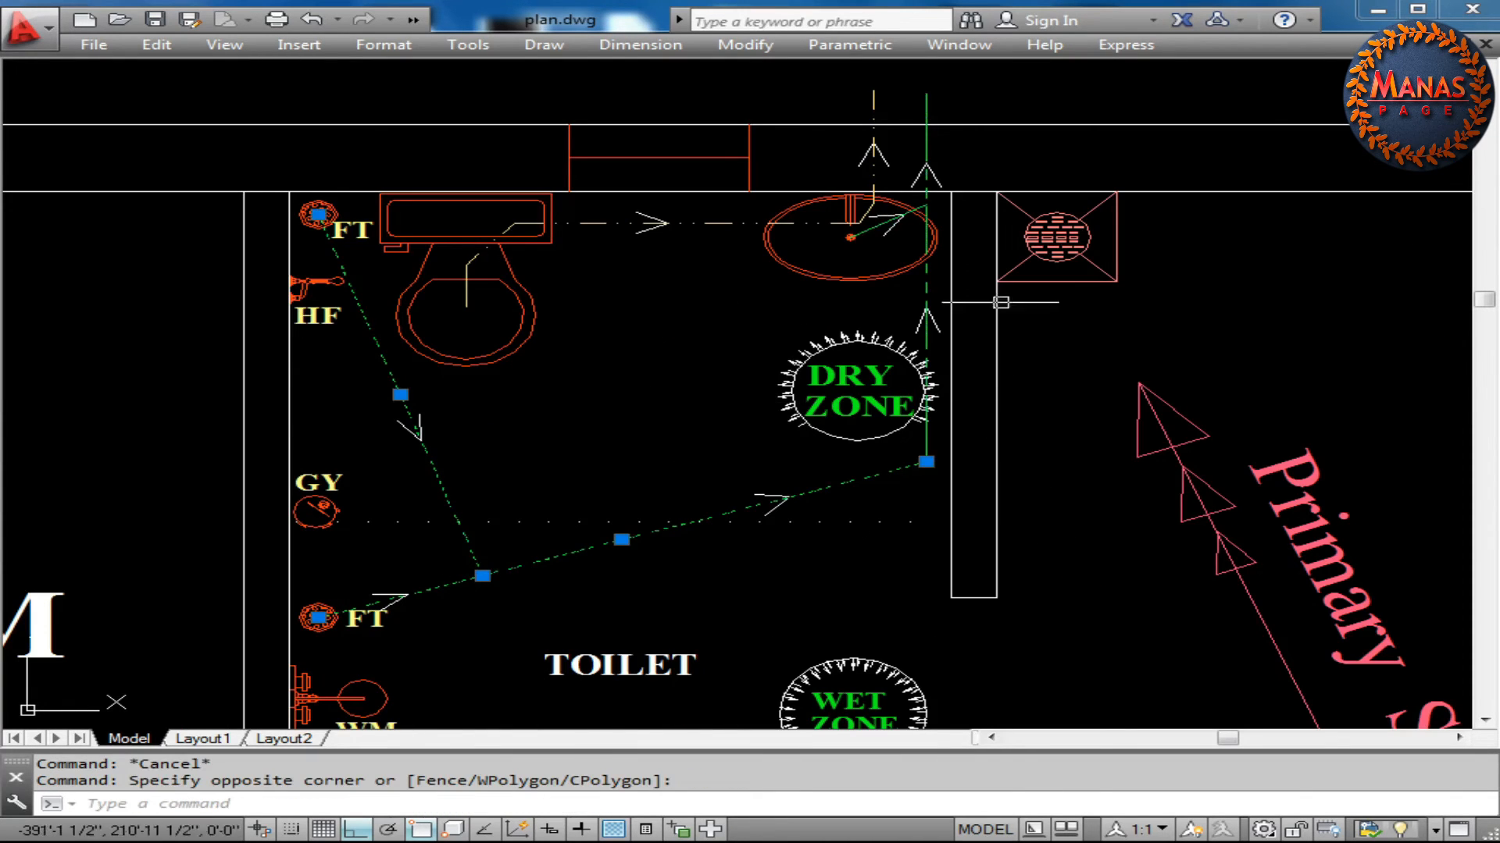
{"action": "left_click", "coordinate": [925, 286]}
{"action": "left_click", "coordinate": [864, 232]}
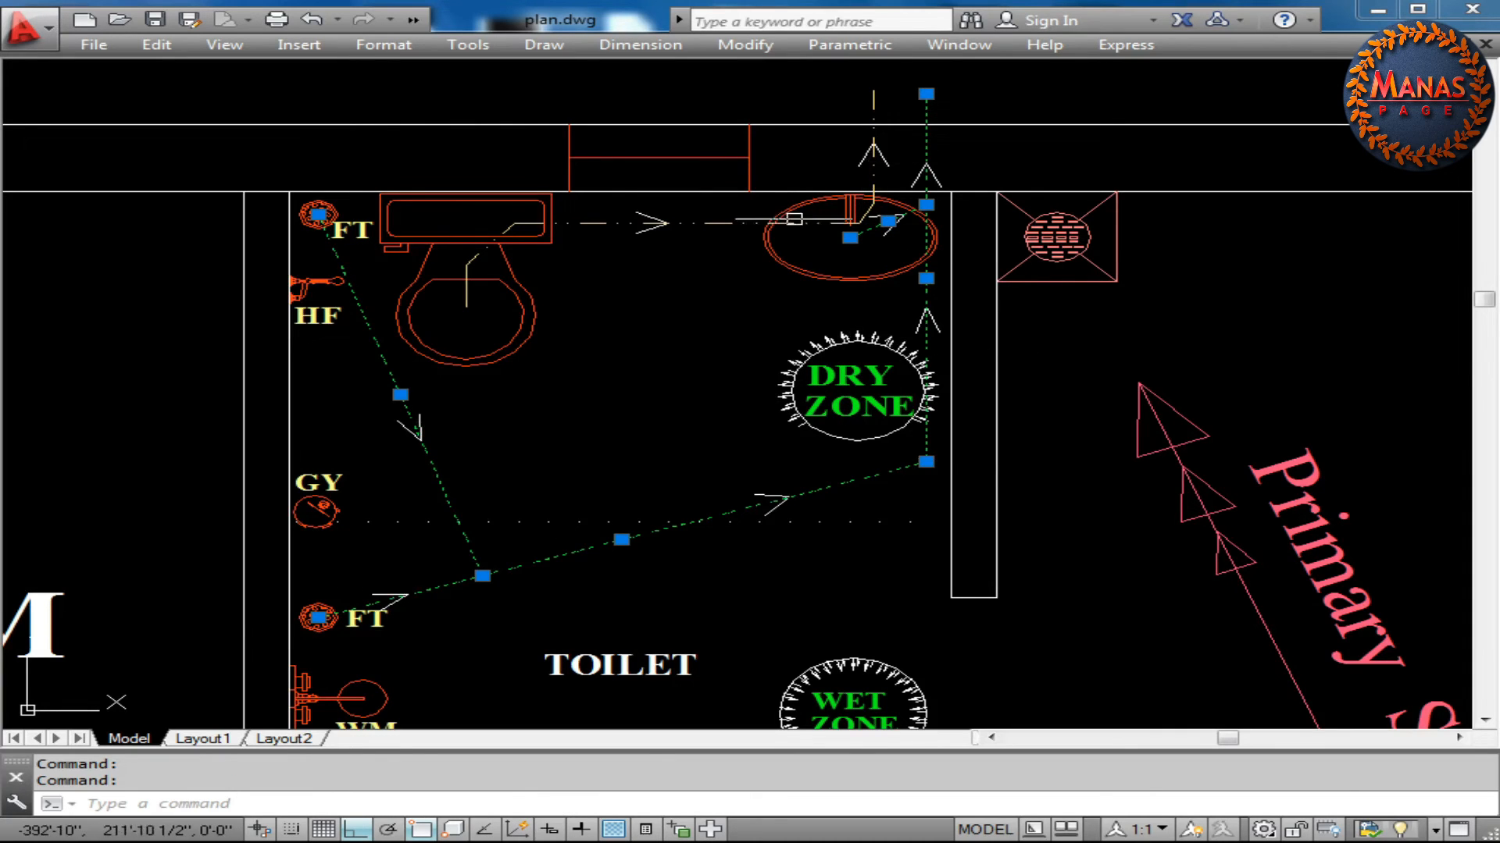
{"action": "key", "text": "Escape"}
Examine the terrace toilet's soil line from the WC through the outer wall, its slanted bends and the pipe bend photo
{"action": "left_click", "coordinate": [466, 307]}
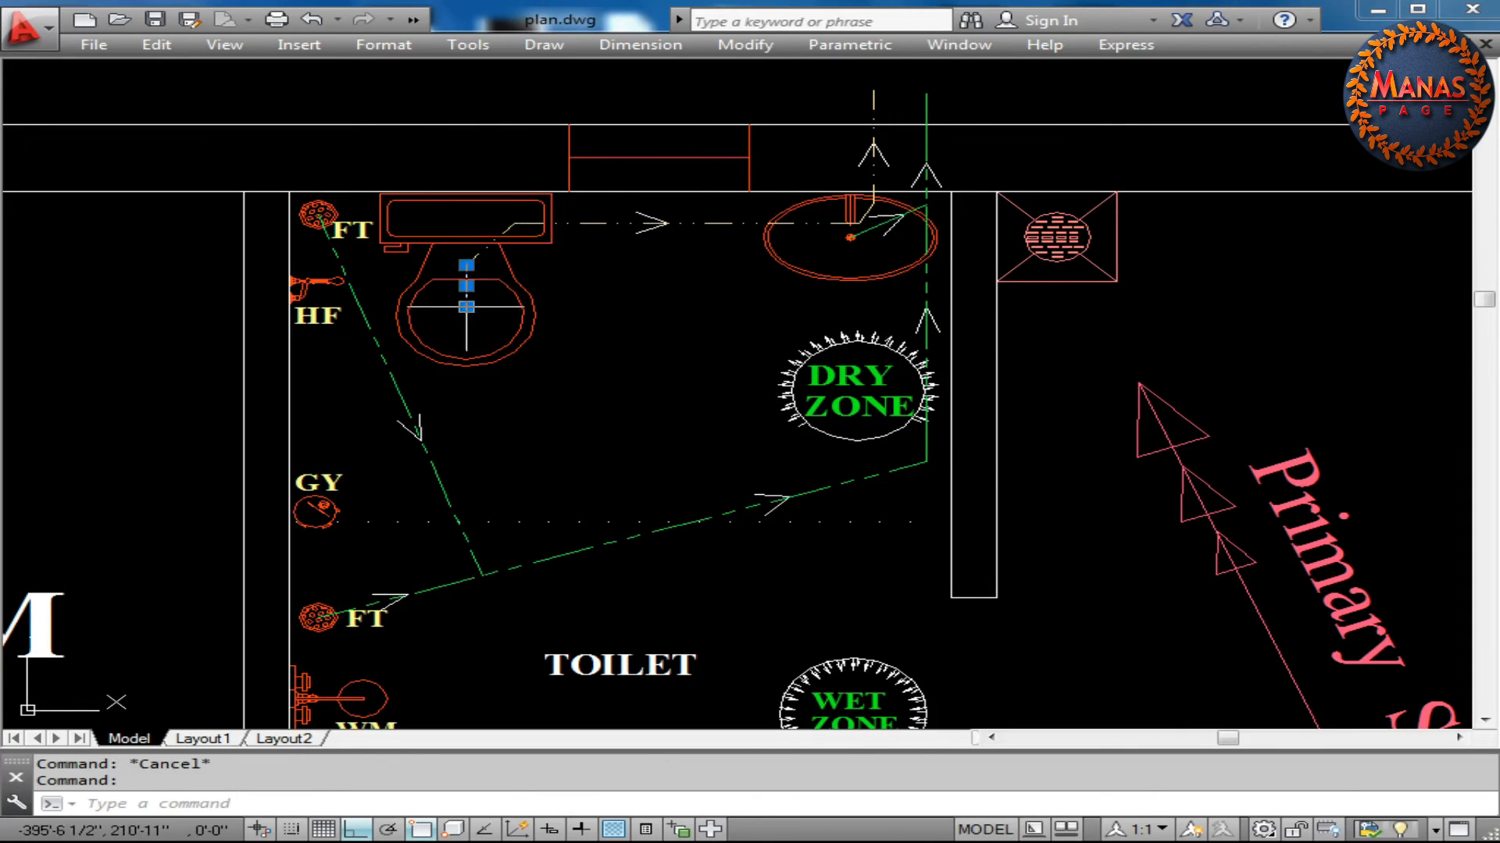
{"action": "left_click", "coordinate": [590, 223]}
{"action": "key", "text": "Escape"}
{"action": "left_click", "coordinate": [726, 223]}
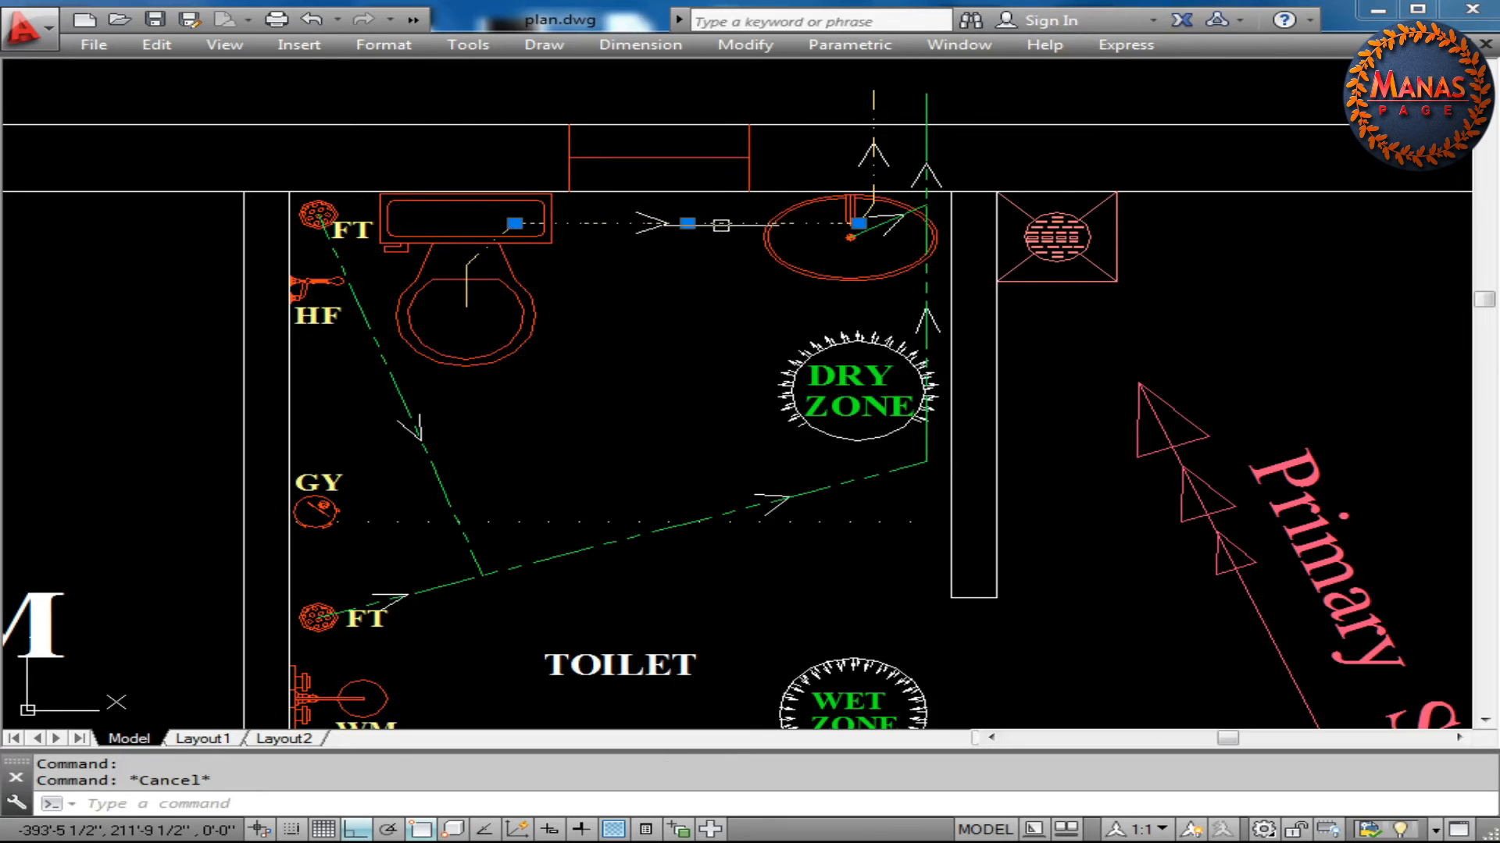
{"action": "left_click", "coordinate": [401, 344]}
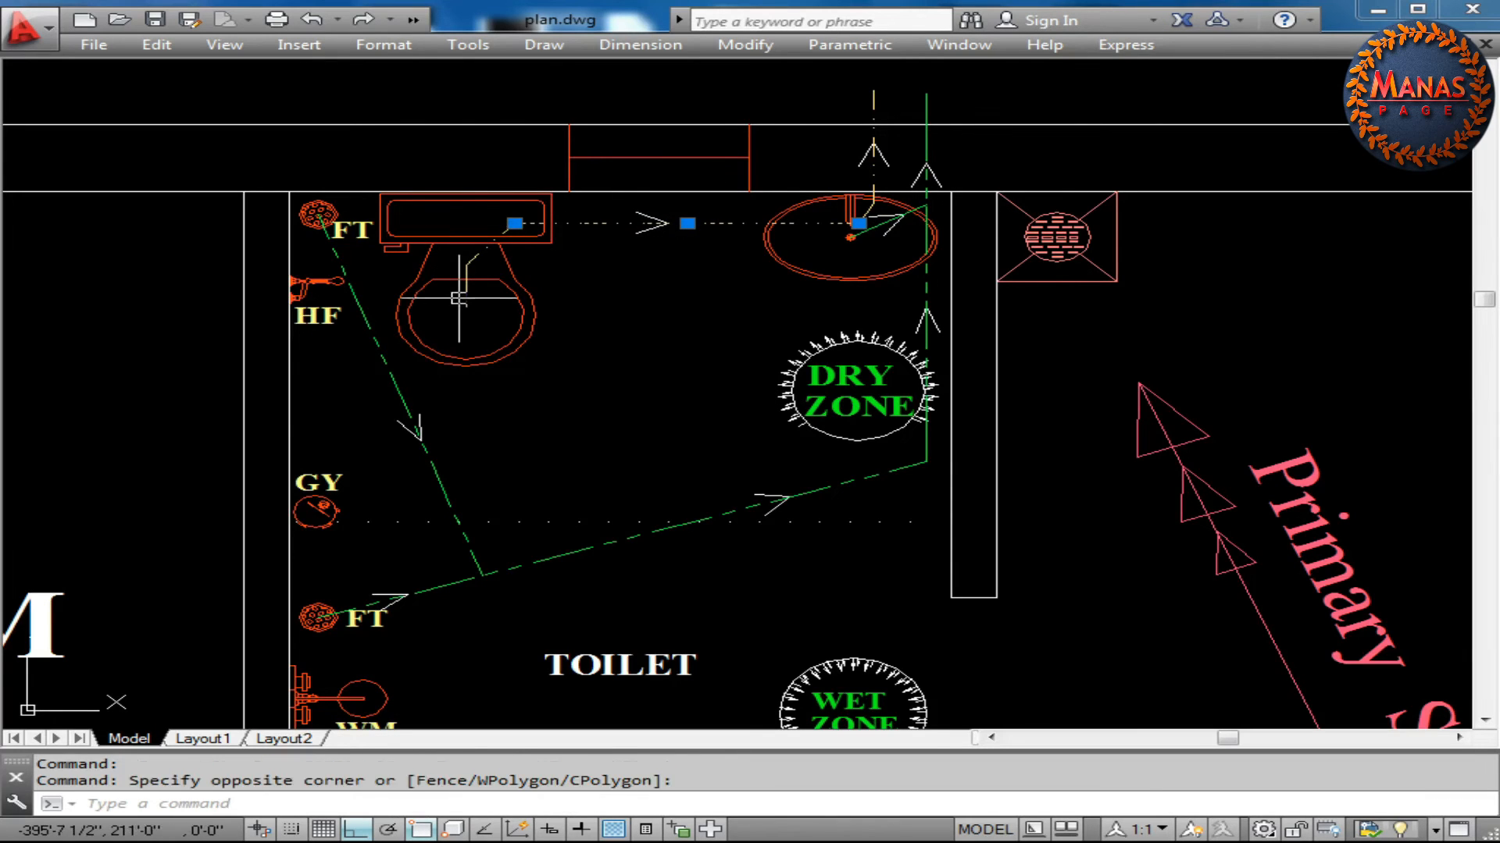
{"action": "left_click", "coordinate": [576, 243]}
{"action": "left_click", "coordinate": [869, 102]}
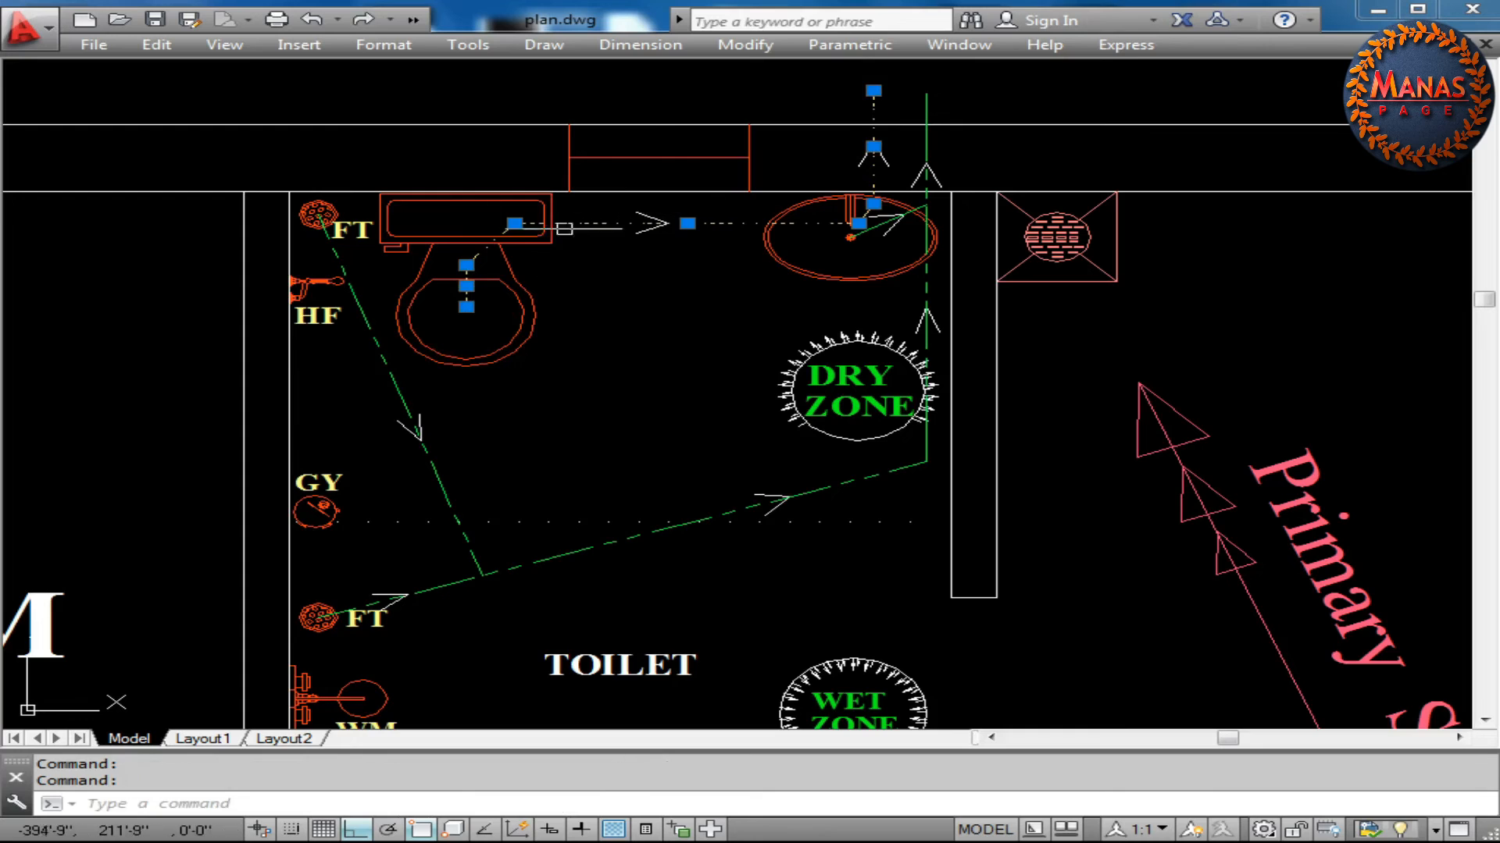
{"action": "scroll", "coordinate": [754, 424], "scroll_direction": "down", "scroll_amount": 2}
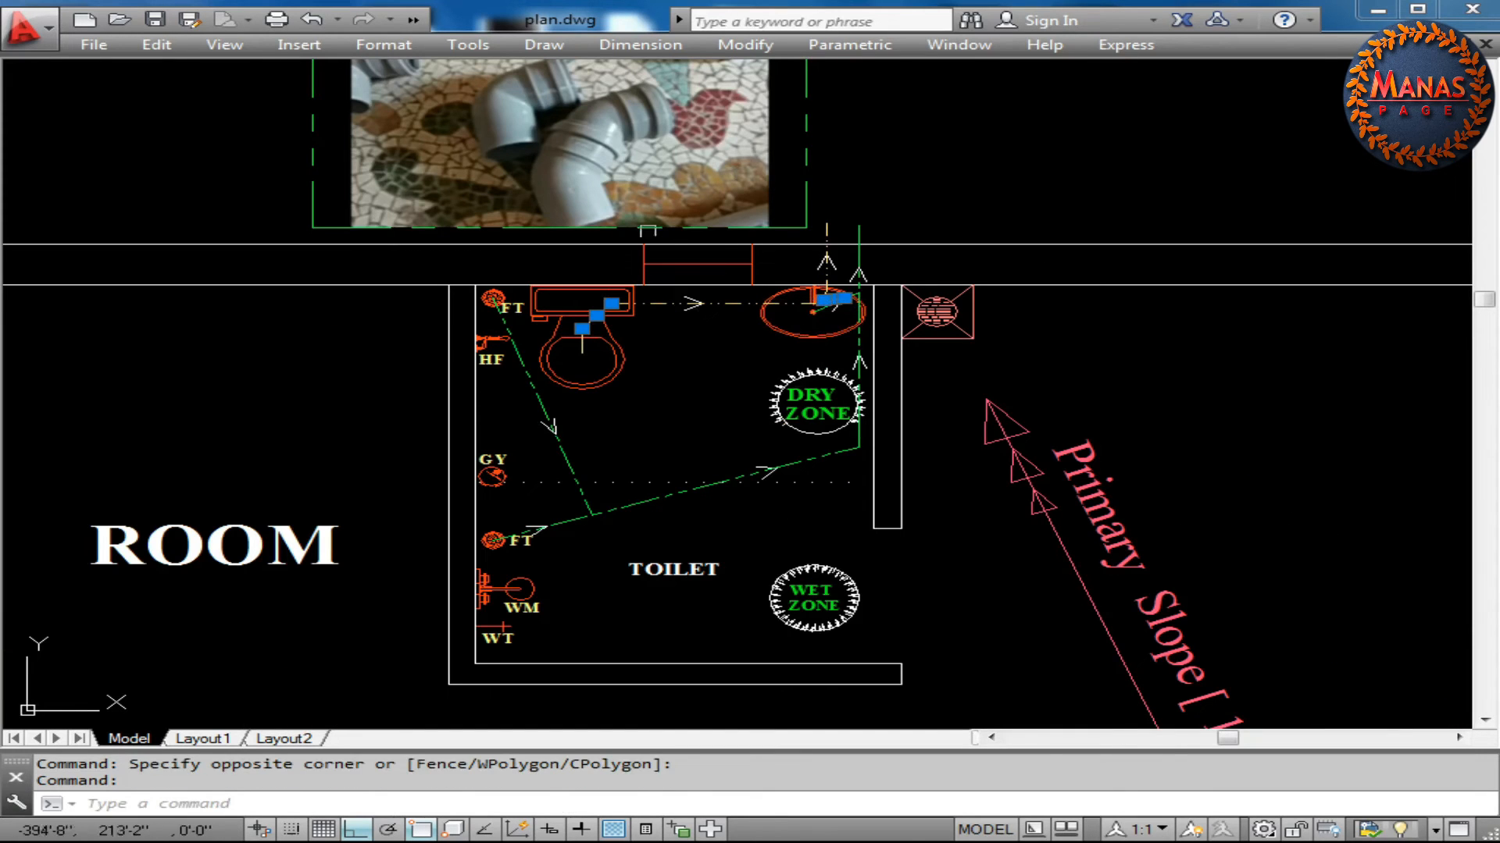
{"action": "left_click", "coordinate": [596, 181]}
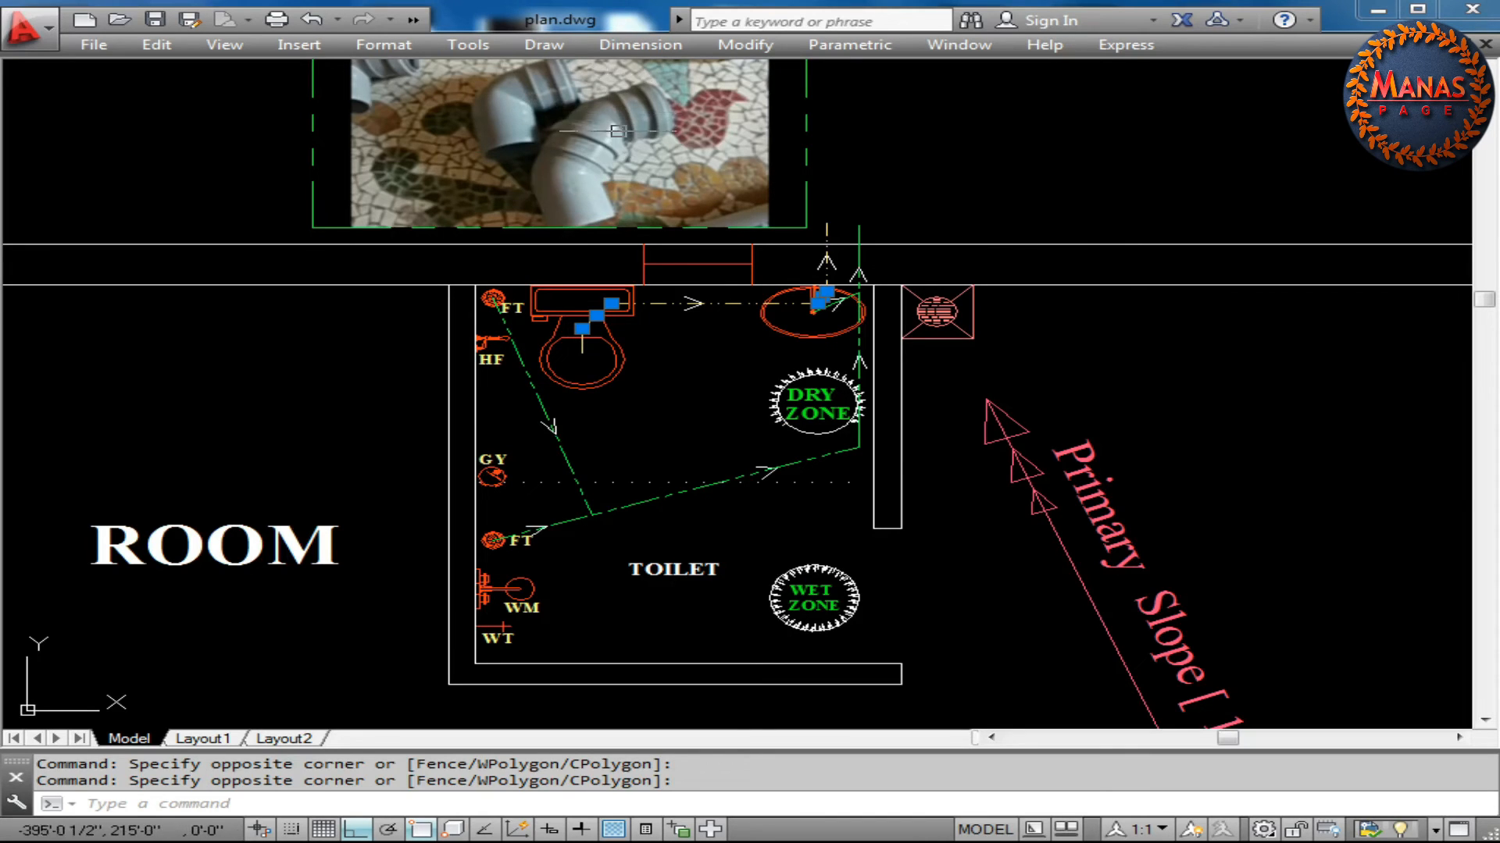
{"action": "key", "text": "Escape"}
{"action": "key", "text": "Escape"}
Review the ground floor plan with the vertical pipe photo and the RWO rain water downtake entry in the legend
{"action": "scroll", "coordinate": [476, 391], "scroll_direction": "down", "scroll_amount": 4}
{"action": "middle_click_drag", "start_coordinate": [934, 455], "coordinate": [758, 336]}
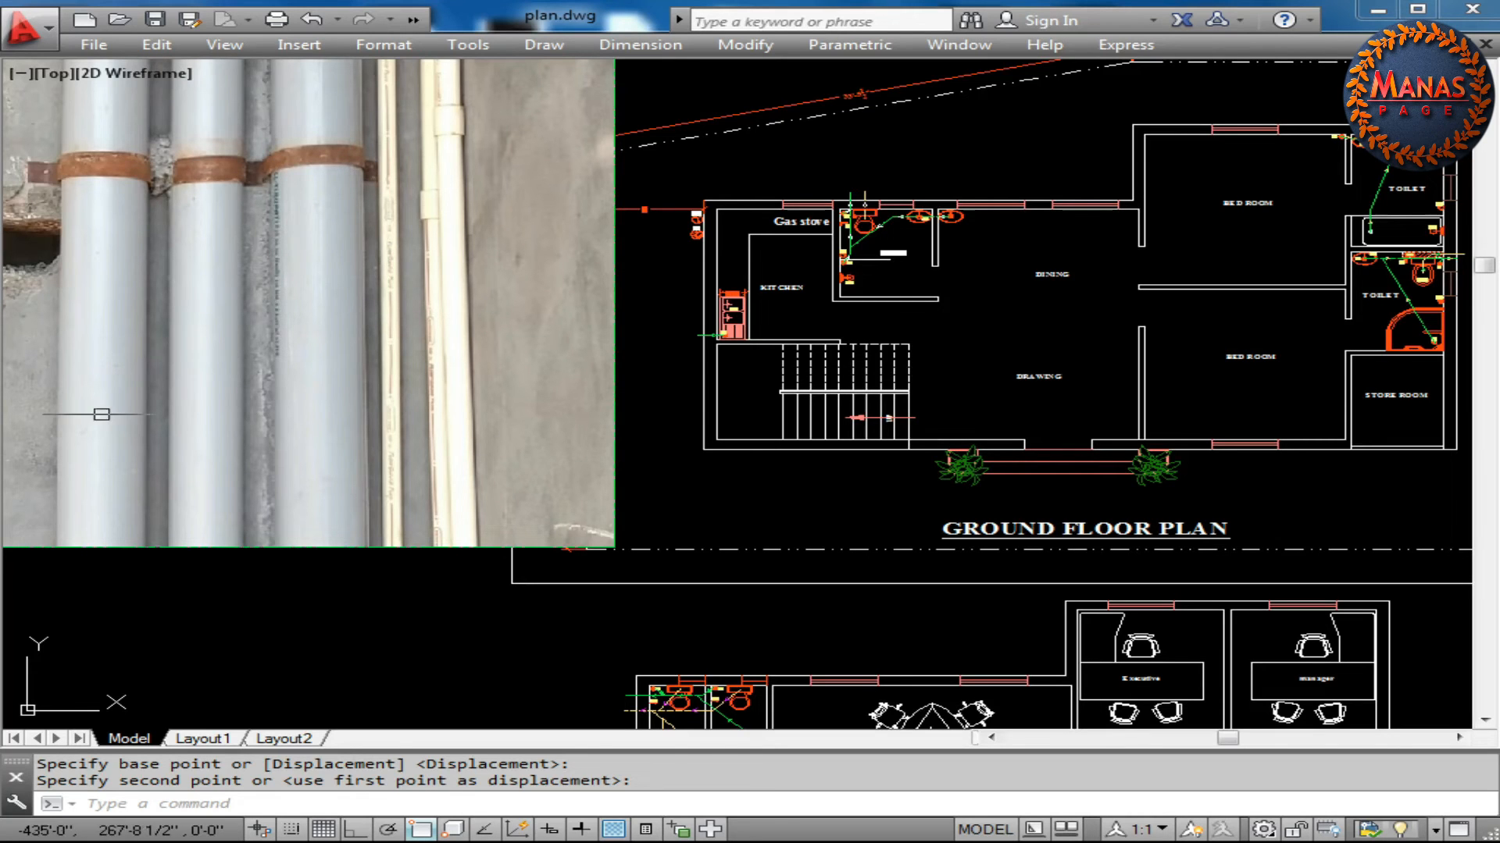
{"action": "middle_click_drag", "start_coordinate": [1281, 294], "coordinate": [689, 392]}
{"action": "middle_click_drag", "start_coordinate": [1136, 699], "coordinate": [801, 342]}
{"action": "scroll", "coordinate": [801, 342], "scroll_direction": "up", "scroll_amount": 2}
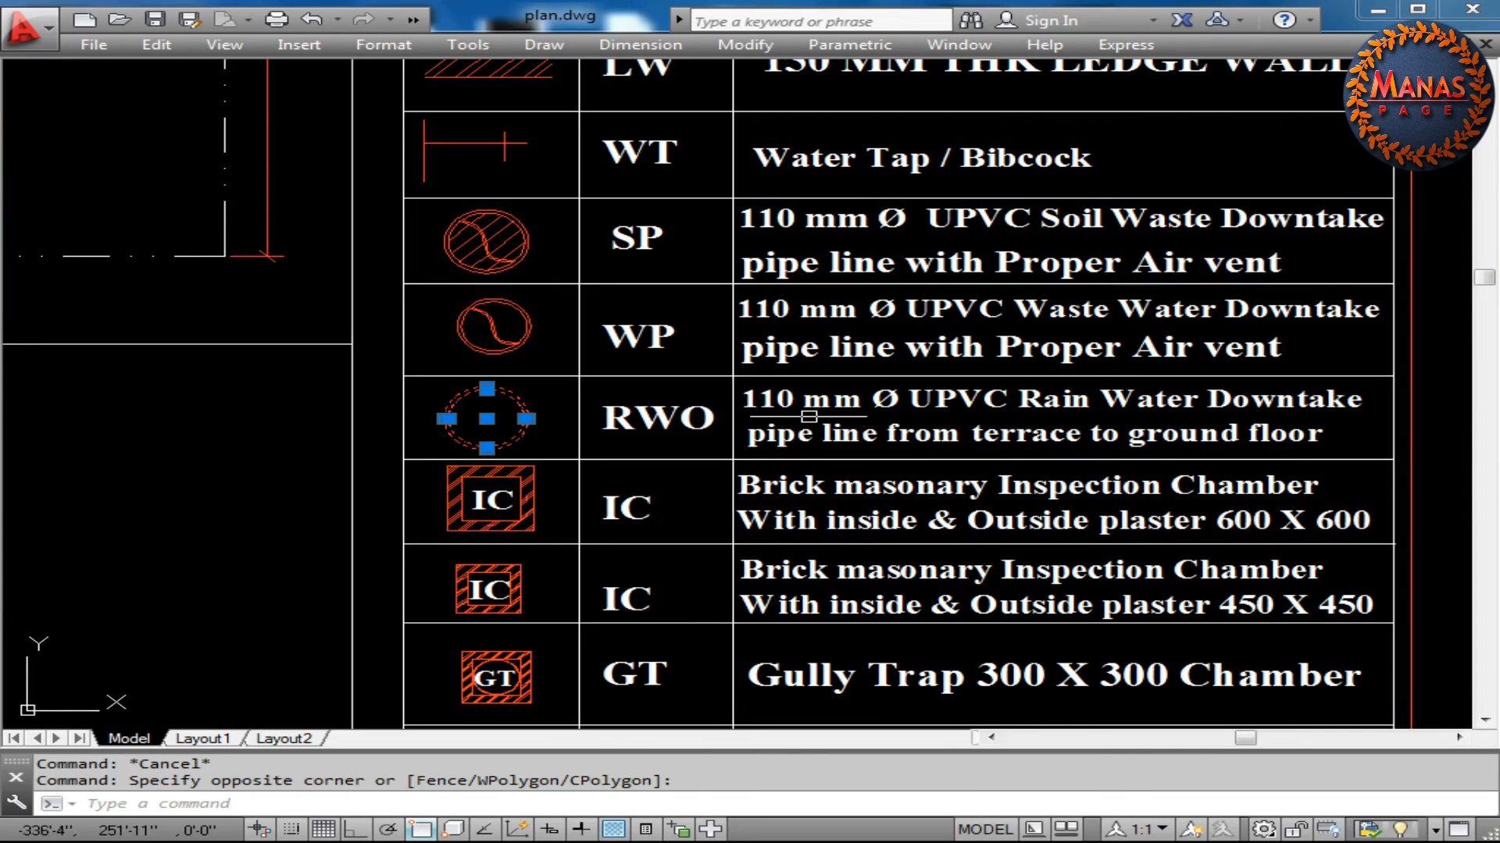
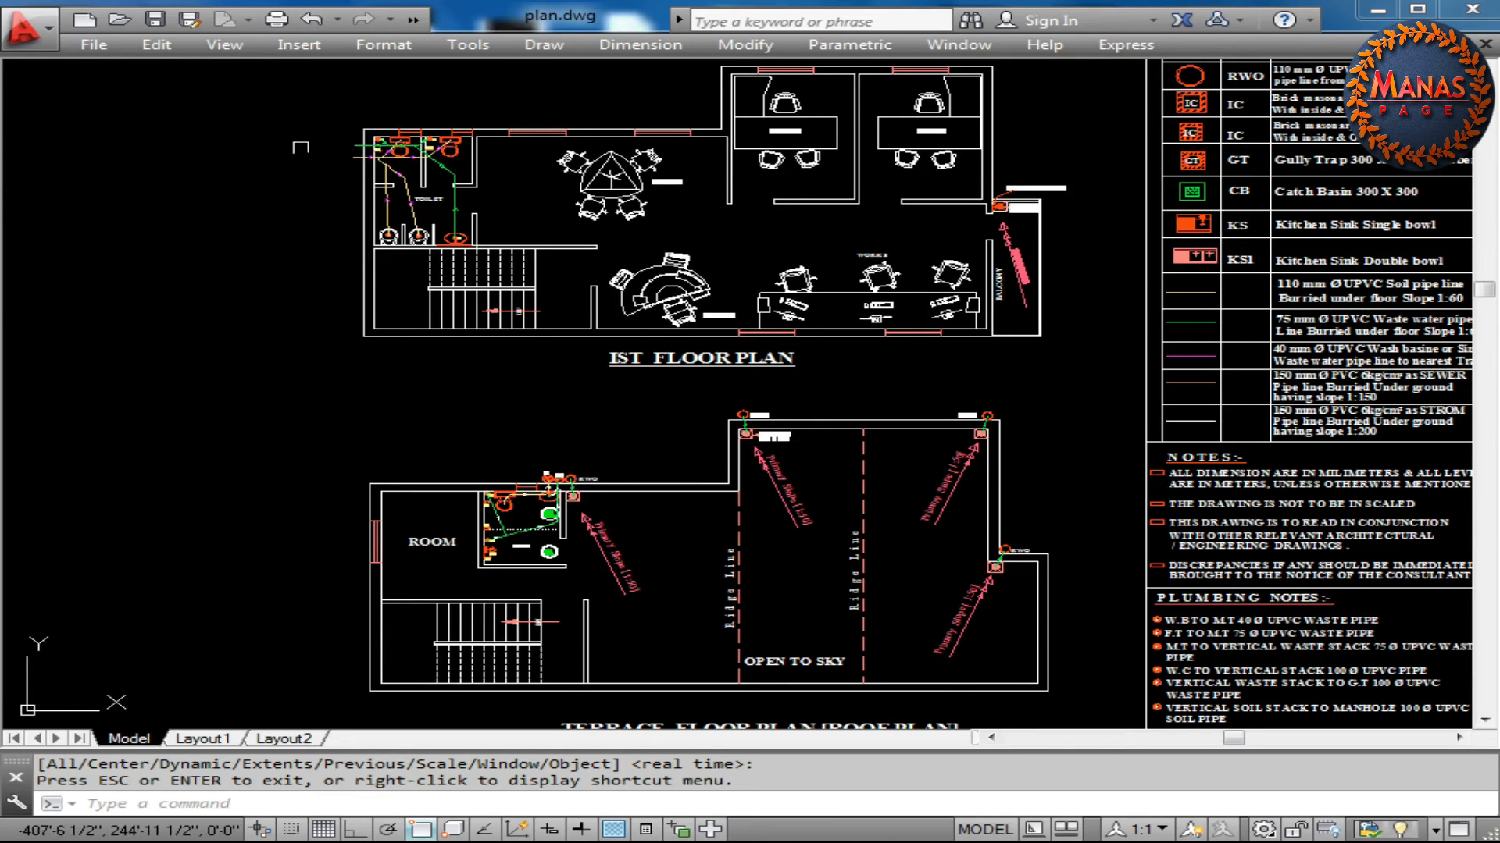
Examine the terrace's lower corner khurra and its RWO downtake, and the khurra on the first floor balcony
{"action": "middle_click_drag", "start_coordinate": [300, 146], "coordinate": [292, 159]}
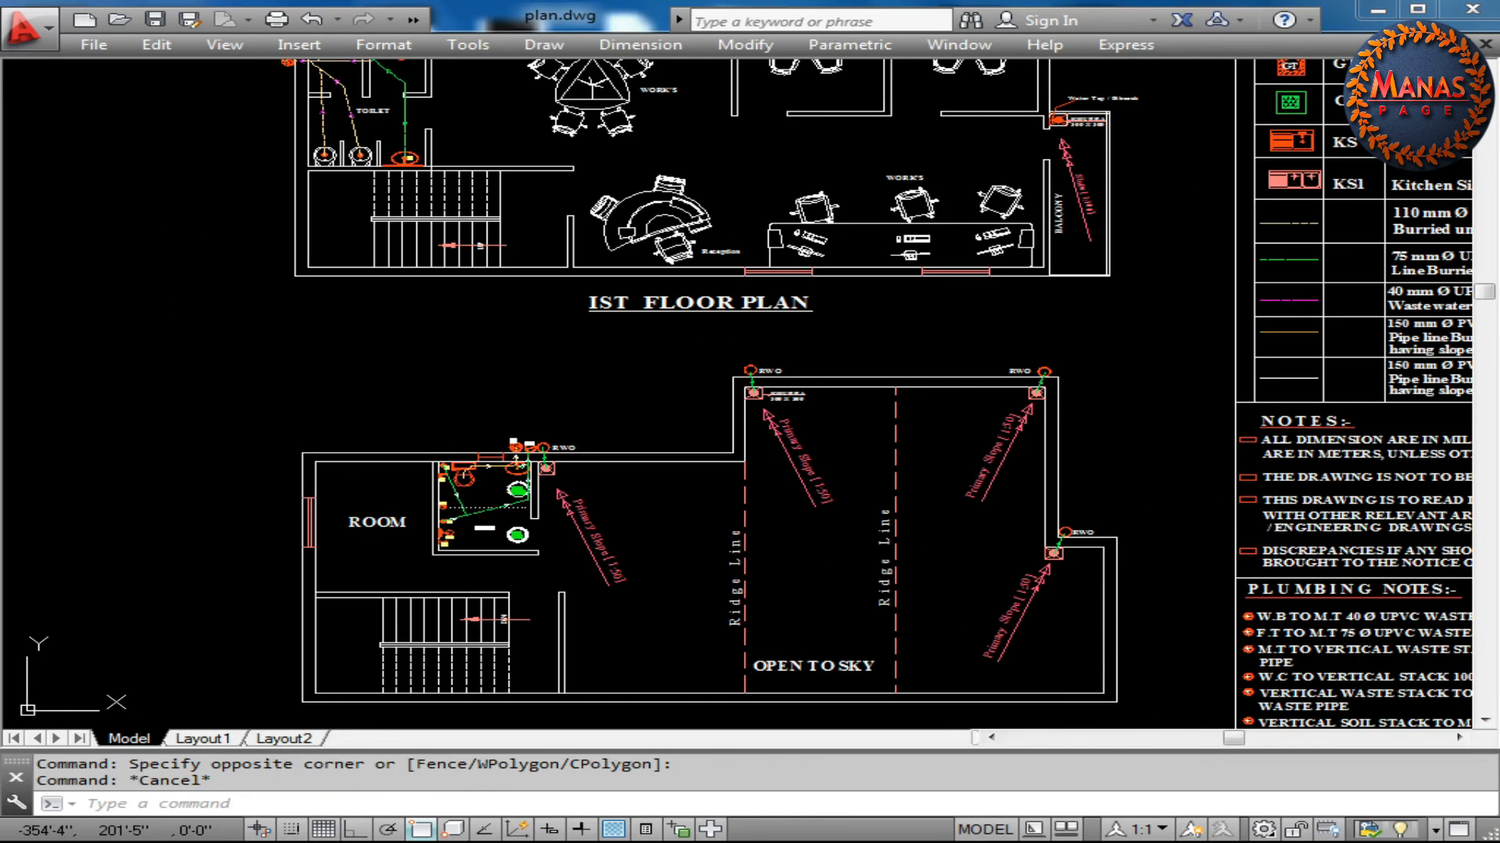
{"action": "left_click", "coordinate": [1089, 588]}
{"action": "key", "text": "Escape"}
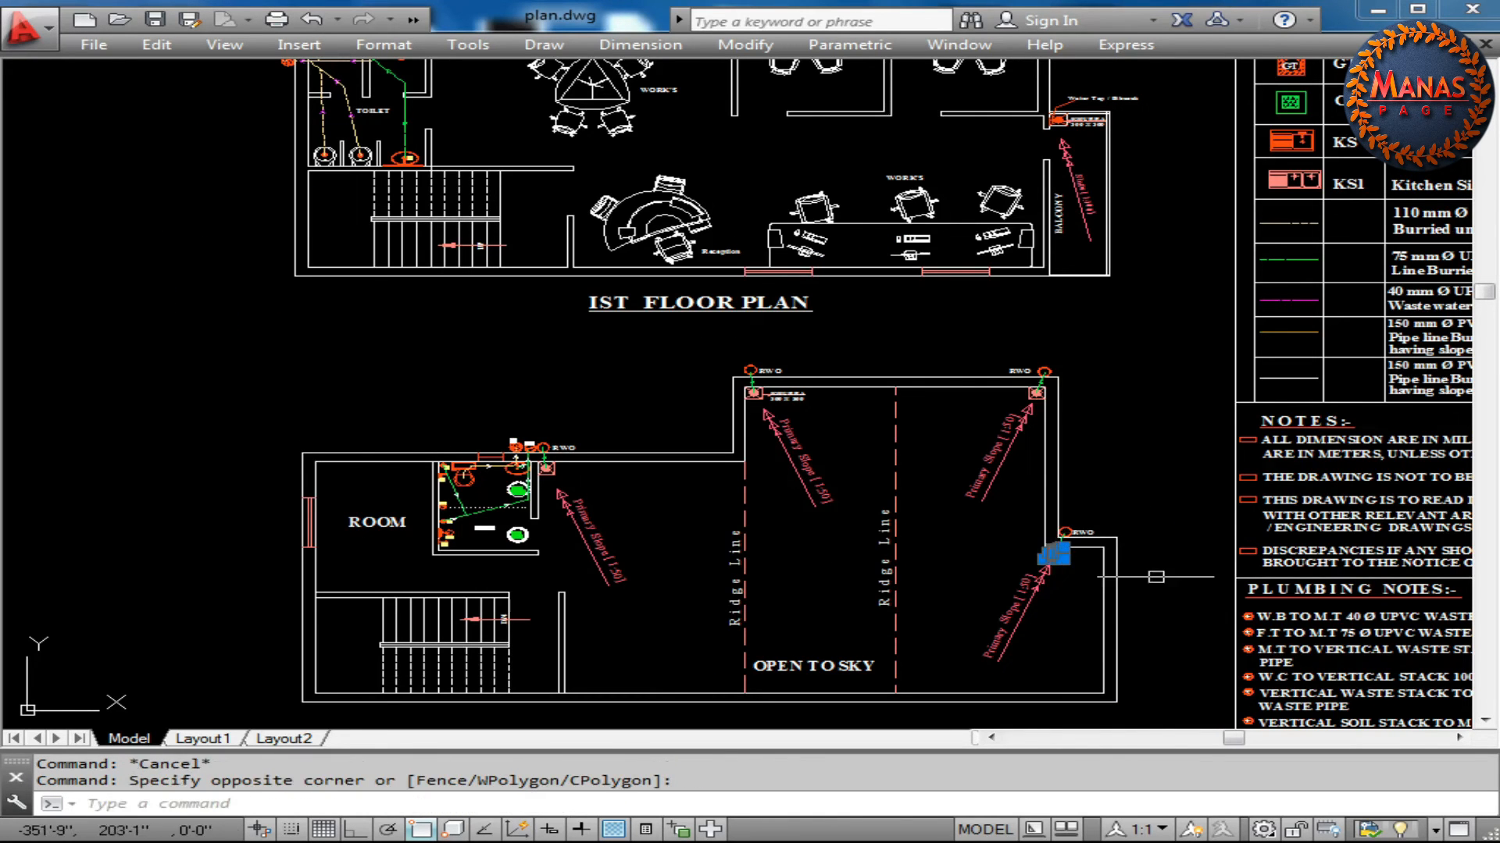
{"action": "left_click", "coordinate": [1083, 145]}
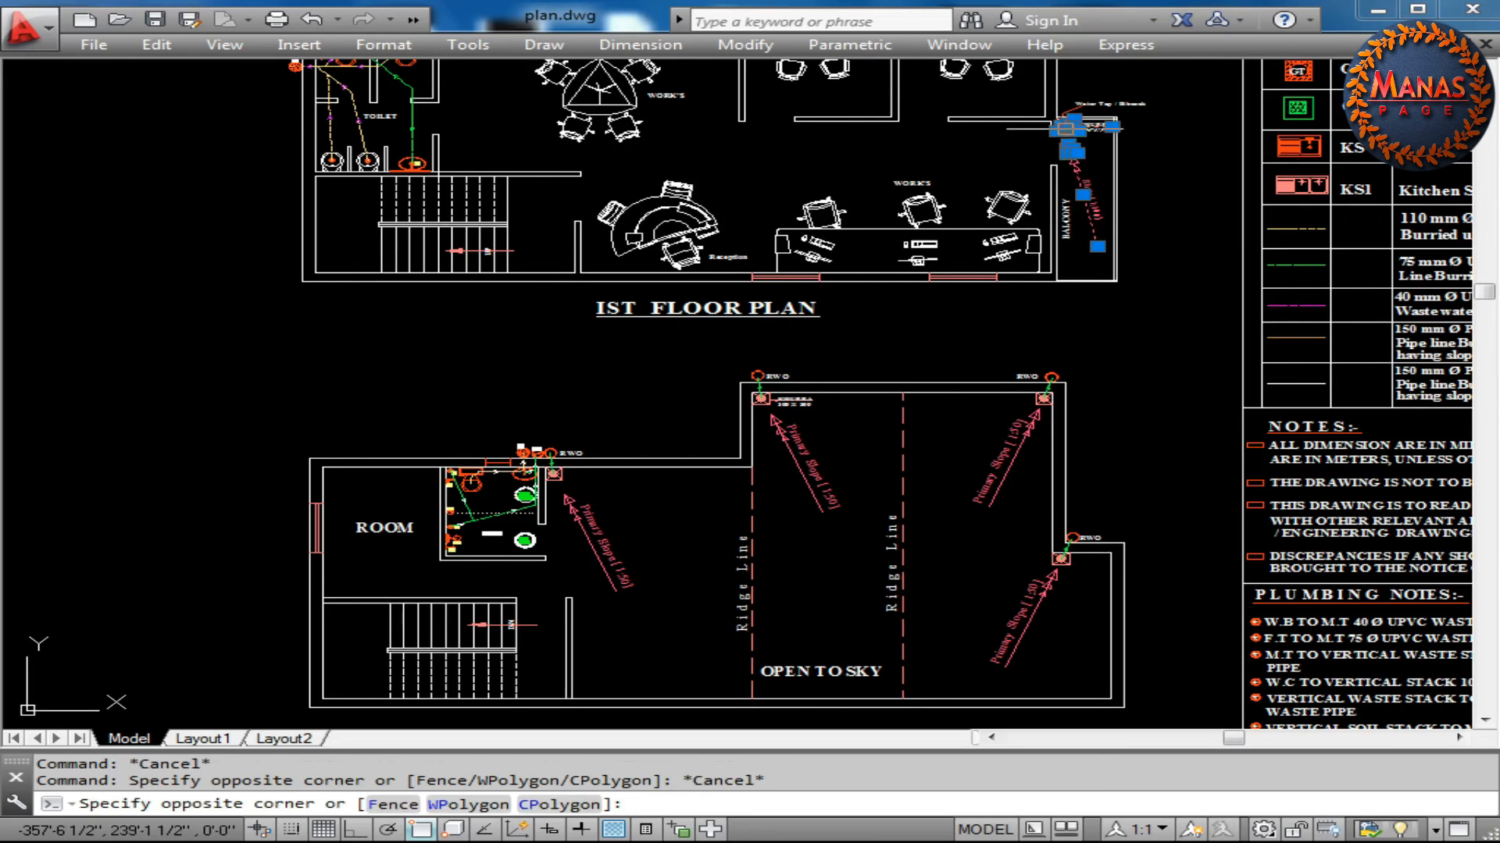
{"action": "key", "text": "Escape"}
{"action": "left_click", "coordinate": [1085, 535]}
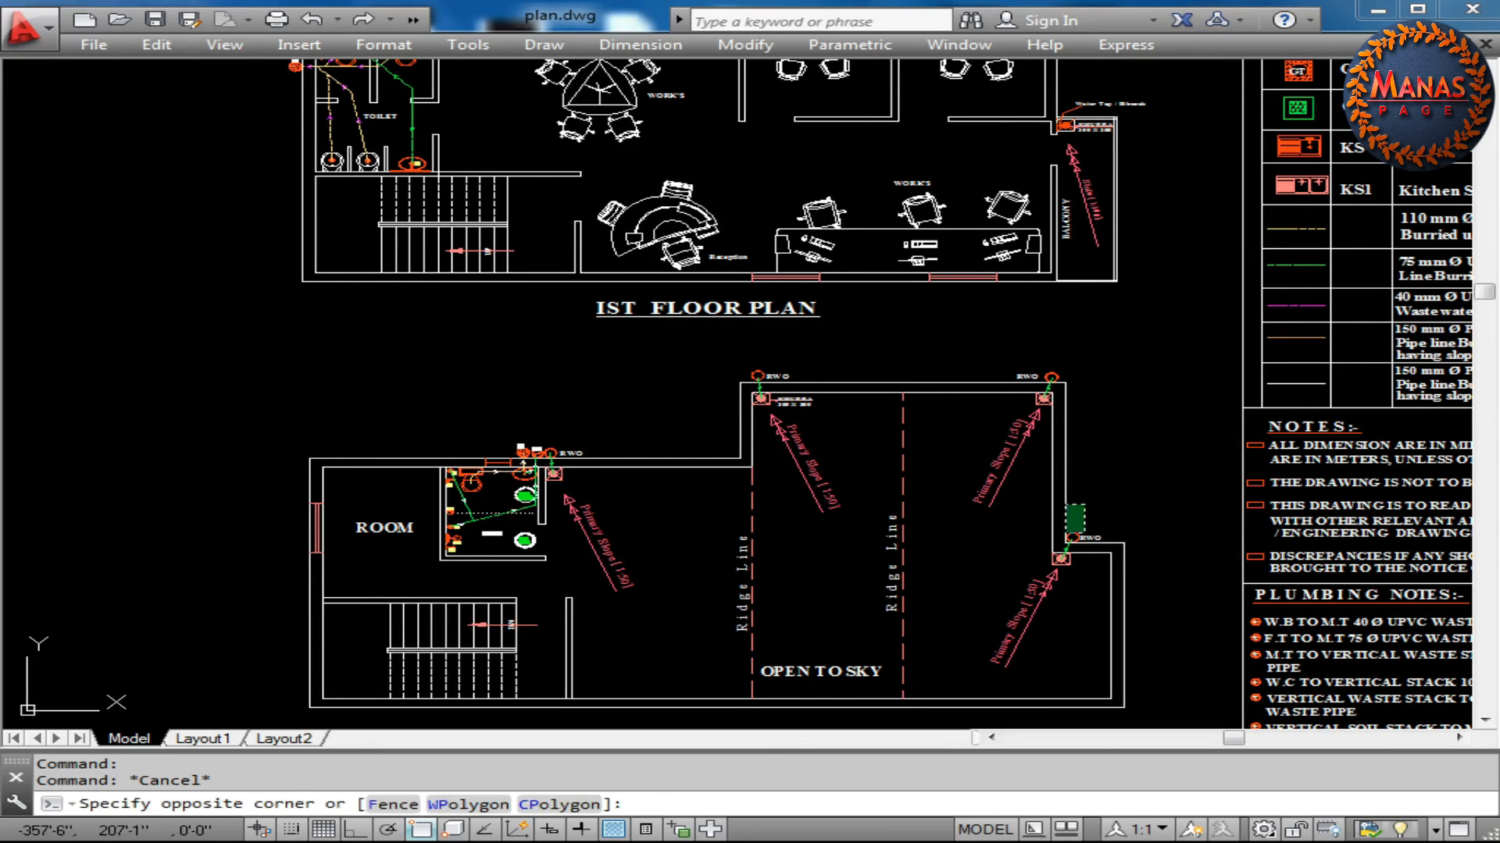
{"action": "left_click", "coordinate": [1073, 508]}
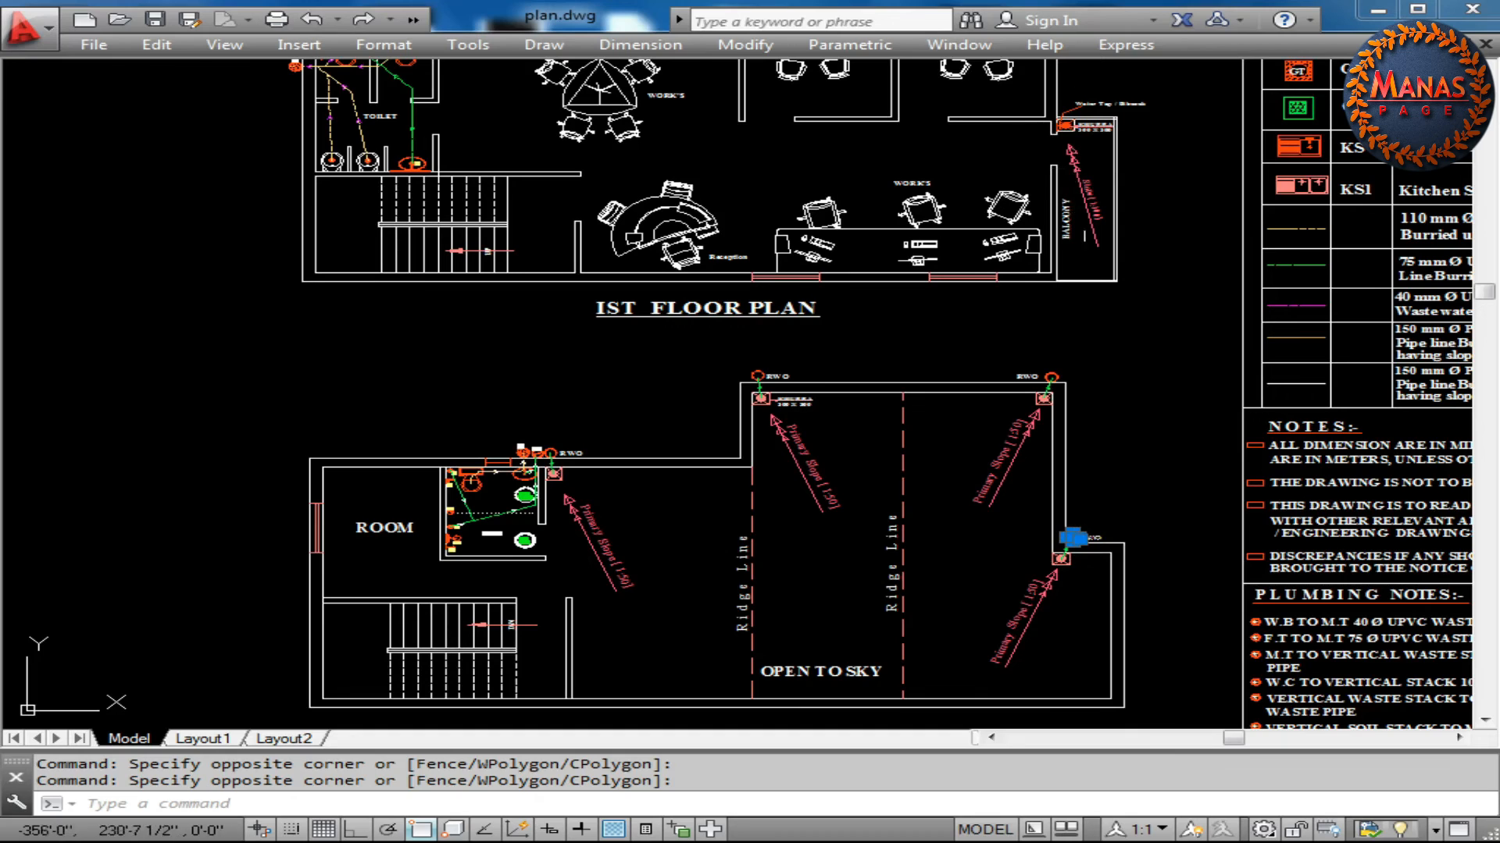
{"action": "key", "text": "Escape"}
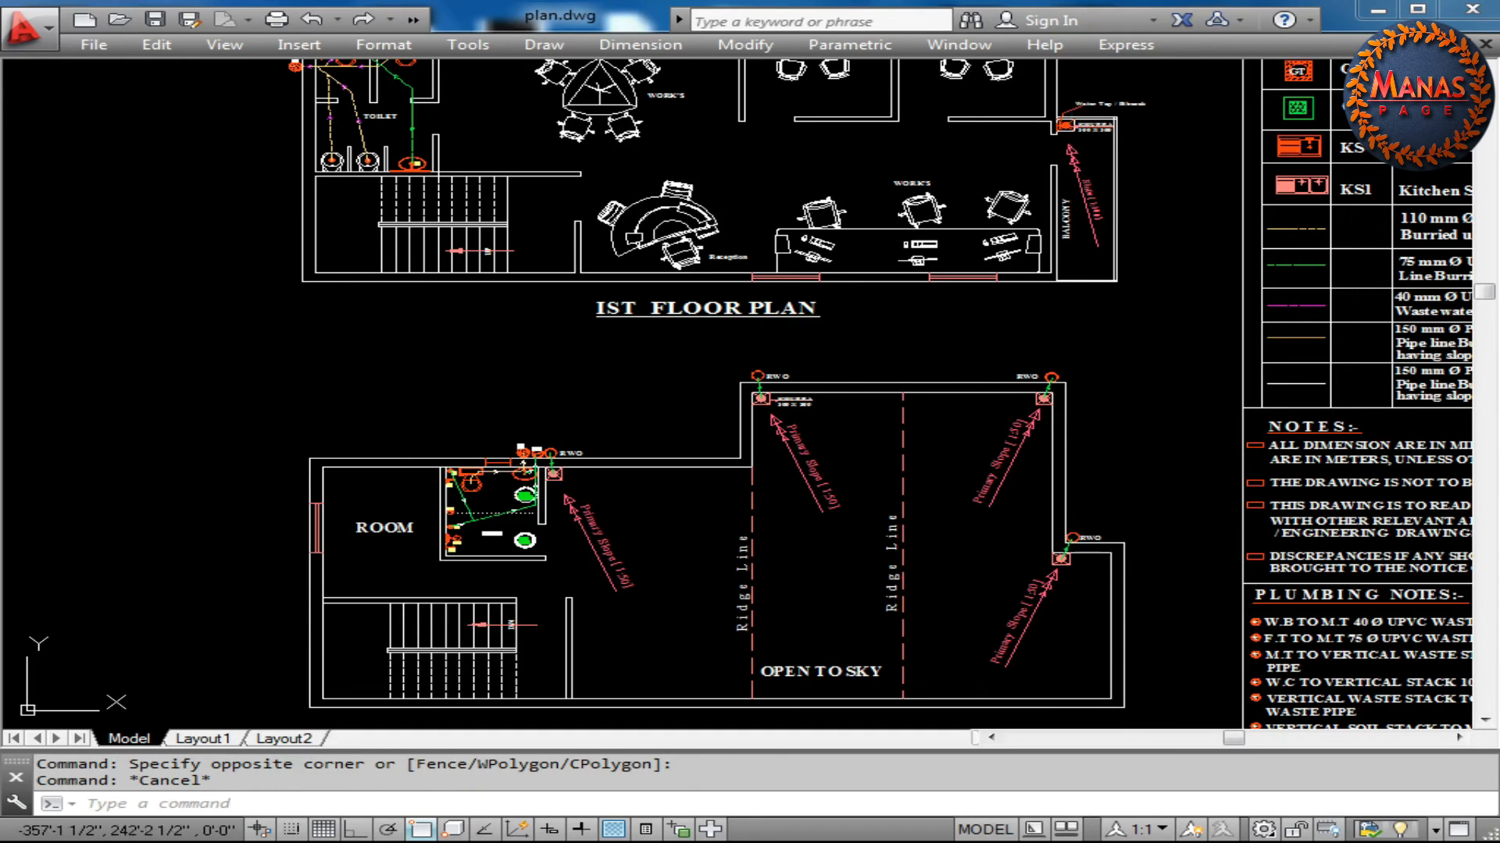
Copy the RWO downtake and its connecting pipe from the terrace's lower khurra corner to the matching first floor balcony khurra
{"action": "type", "text": "co"}
{"action": "key", "text": "Return"}
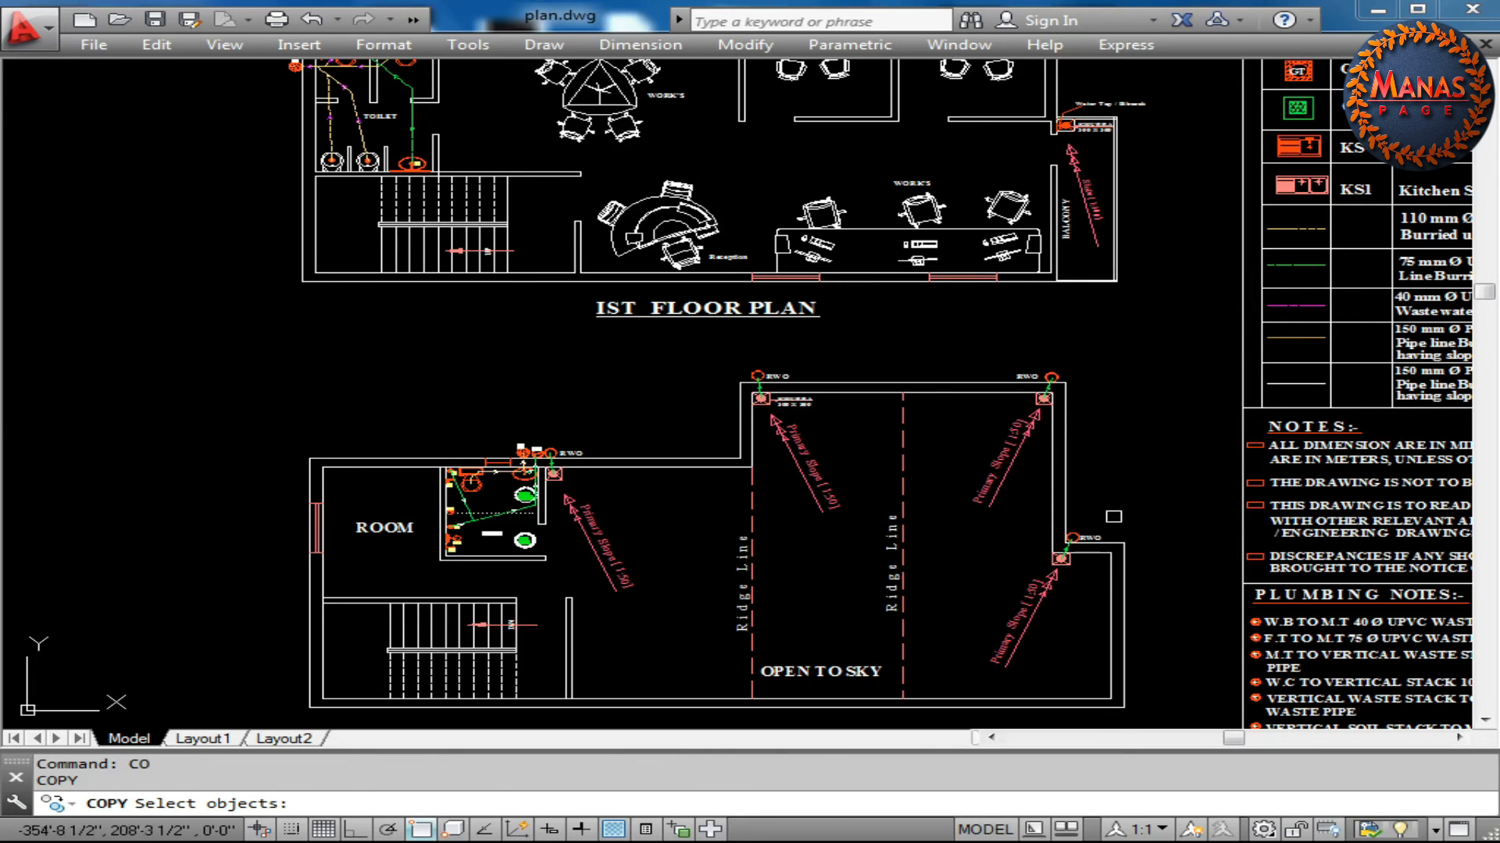
{"action": "scroll", "coordinate": [1112, 516], "scroll_direction": "up", "scroll_amount": 8}
{"action": "left_click", "coordinate": [1064, 511]}
{"action": "left_click", "coordinate": [871, 435]}
{"action": "left_click", "coordinate": [892, 537]}
{"action": "left_click", "coordinate": [812, 559]}
{"action": "key", "text": "Return"}
{"action": "scroll", "coordinate": [832, 437], "scroll_direction": "down", "scroll_amount": 8}
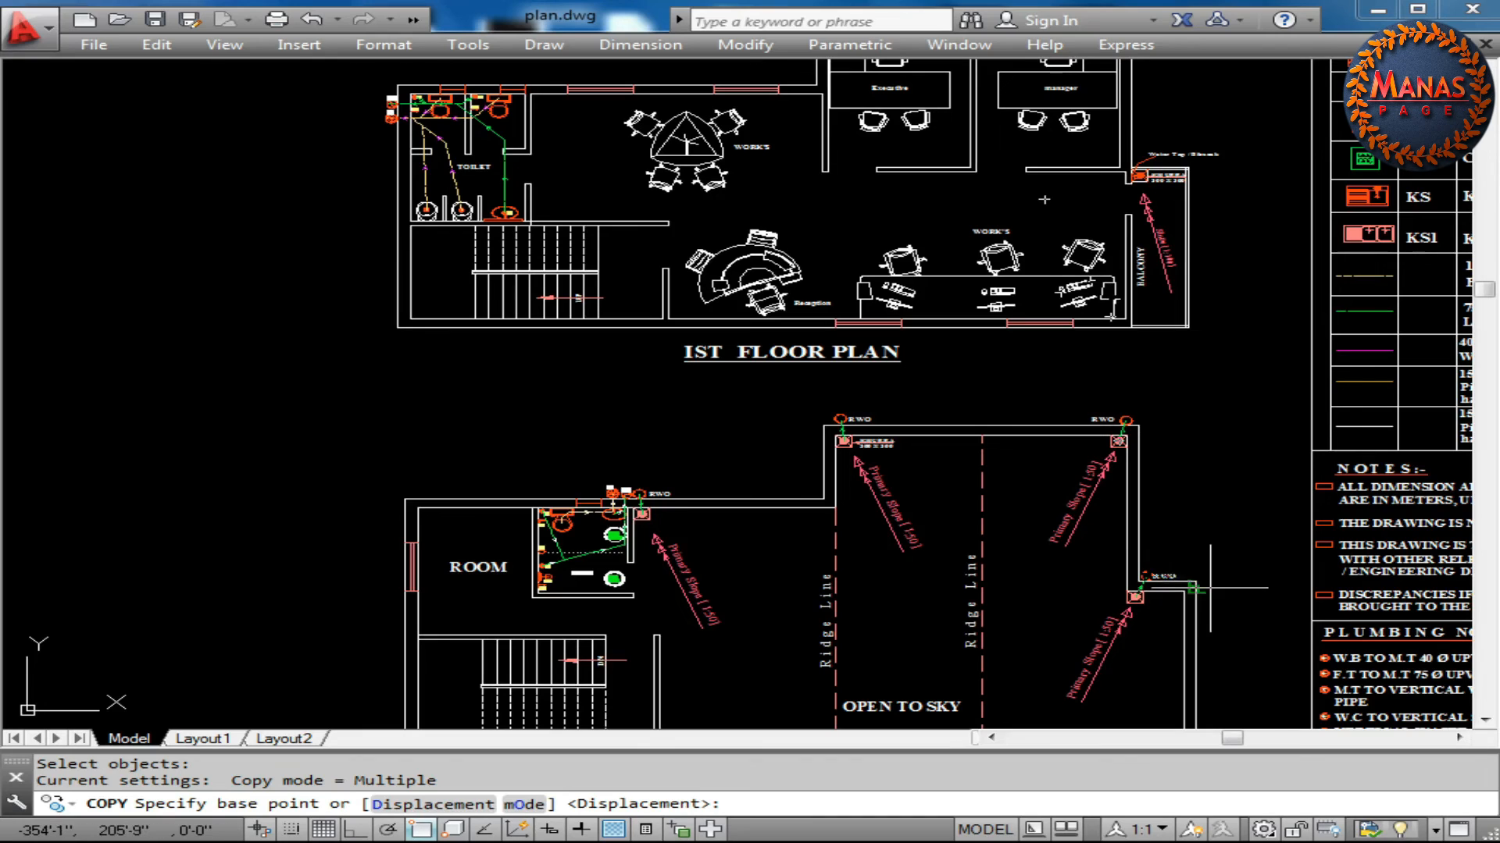
{"action": "left_click", "coordinate": [1171, 592]}
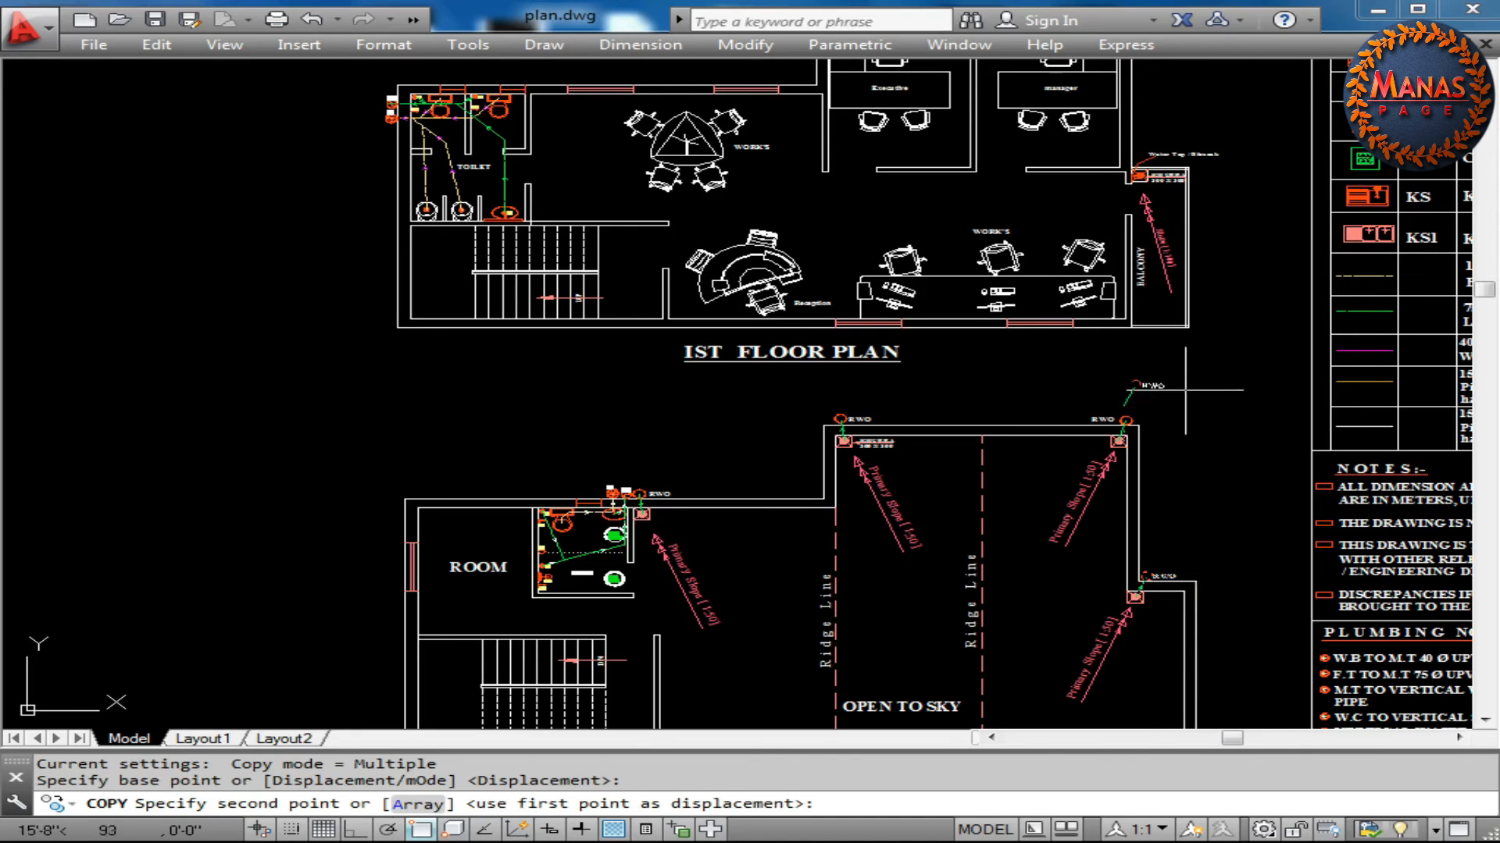
{"action": "scroll", "coordinate": [1131, 293], "scroll_direction": "up", "scroll_amount": 6}
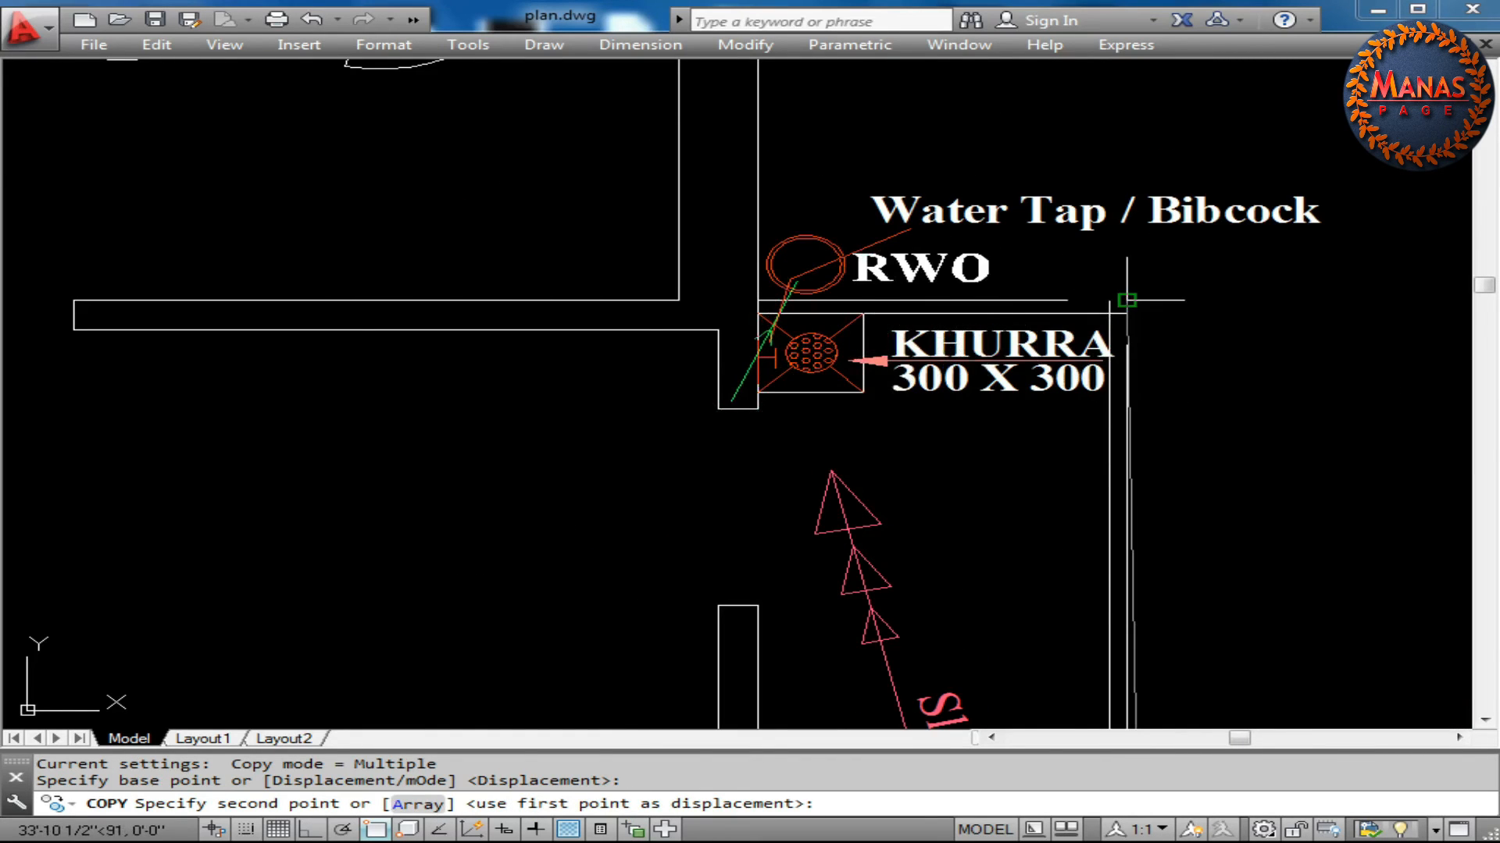
{"action": "left_click", "coordinate": [1248, 303]}
{"action": "right_click", "coordinate": [1246, 307]}
{"action": "left_click", "coordinate": [1319, 543]}
{"action": "scroll", "coordinate": [962, 480], "scroll_direction": "down", "scroll_amount": 5}
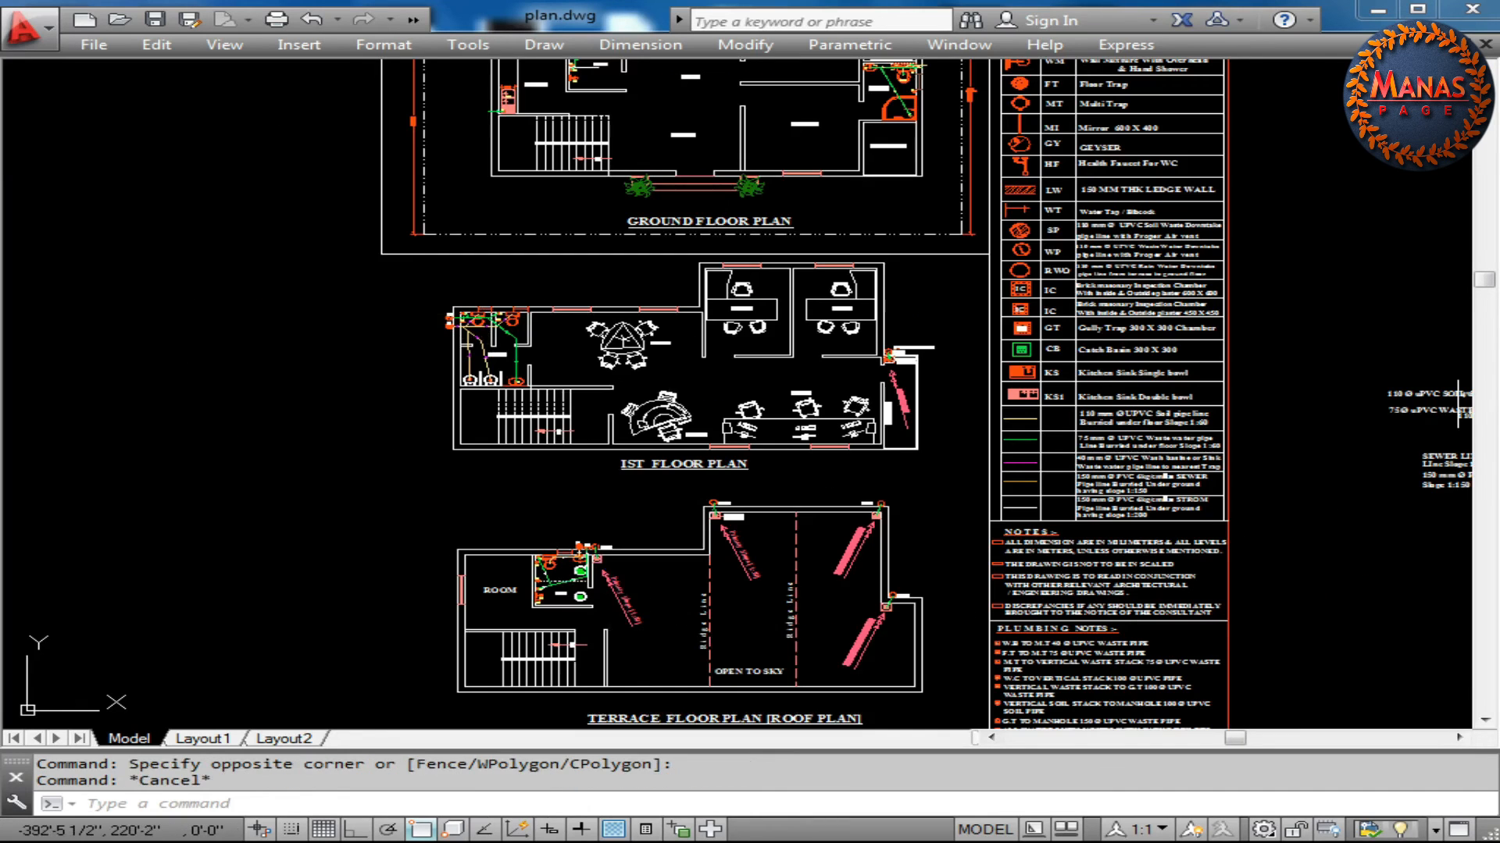
Compare the vertical downtakes outside the terrace toilet with those outside the first floor toilet
{"action": "left_click", "coordinate": [553, 498]}
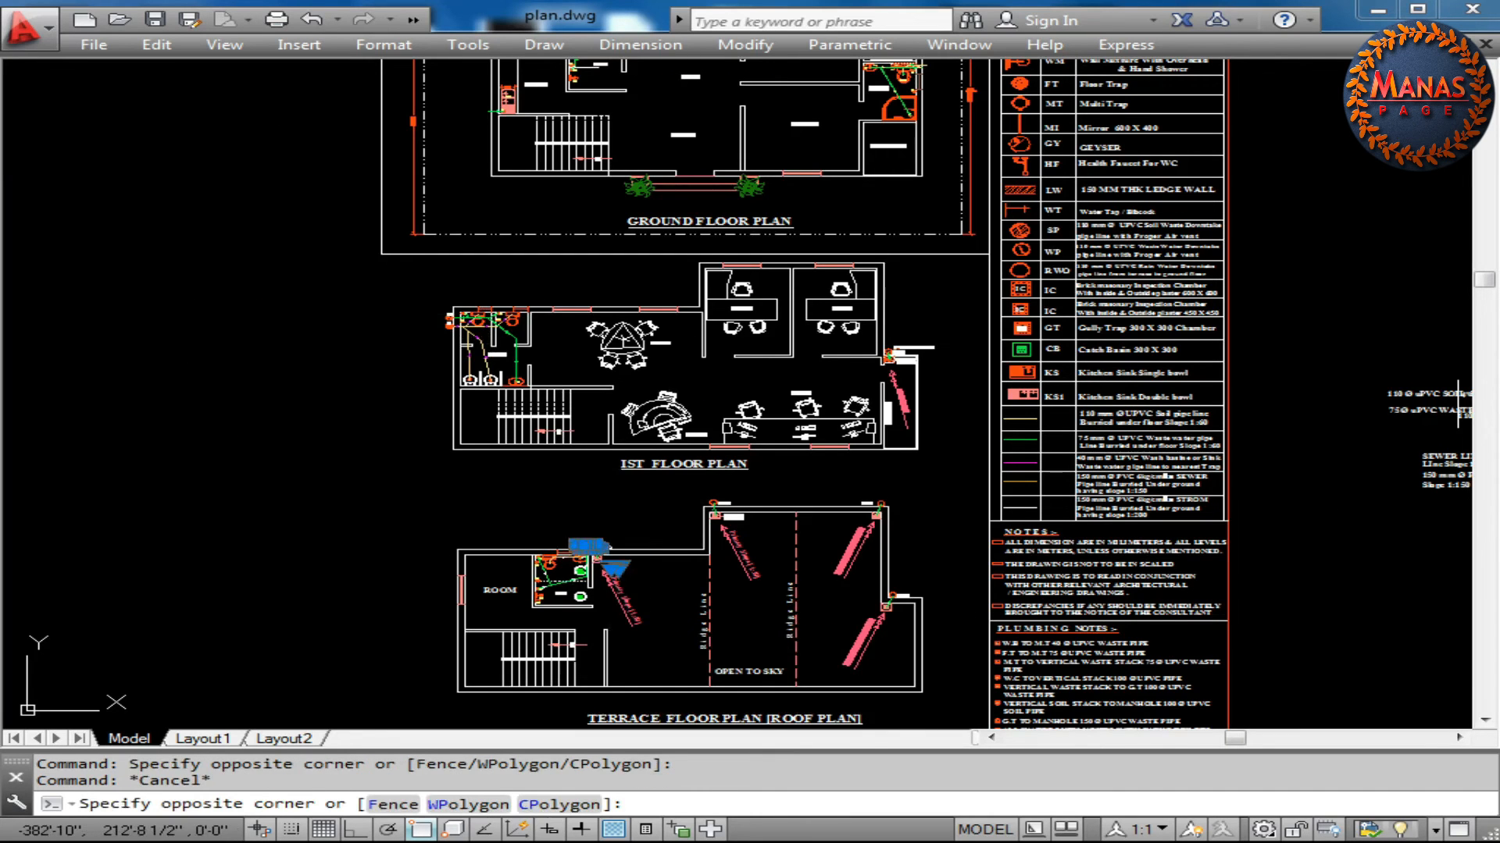
{"action": "left_click", "coordinate": [609, 551]}
{"action": "left_click", "coordinate": [595, 536]}
{"action": "left_click", "coordinate": [467, 335]}
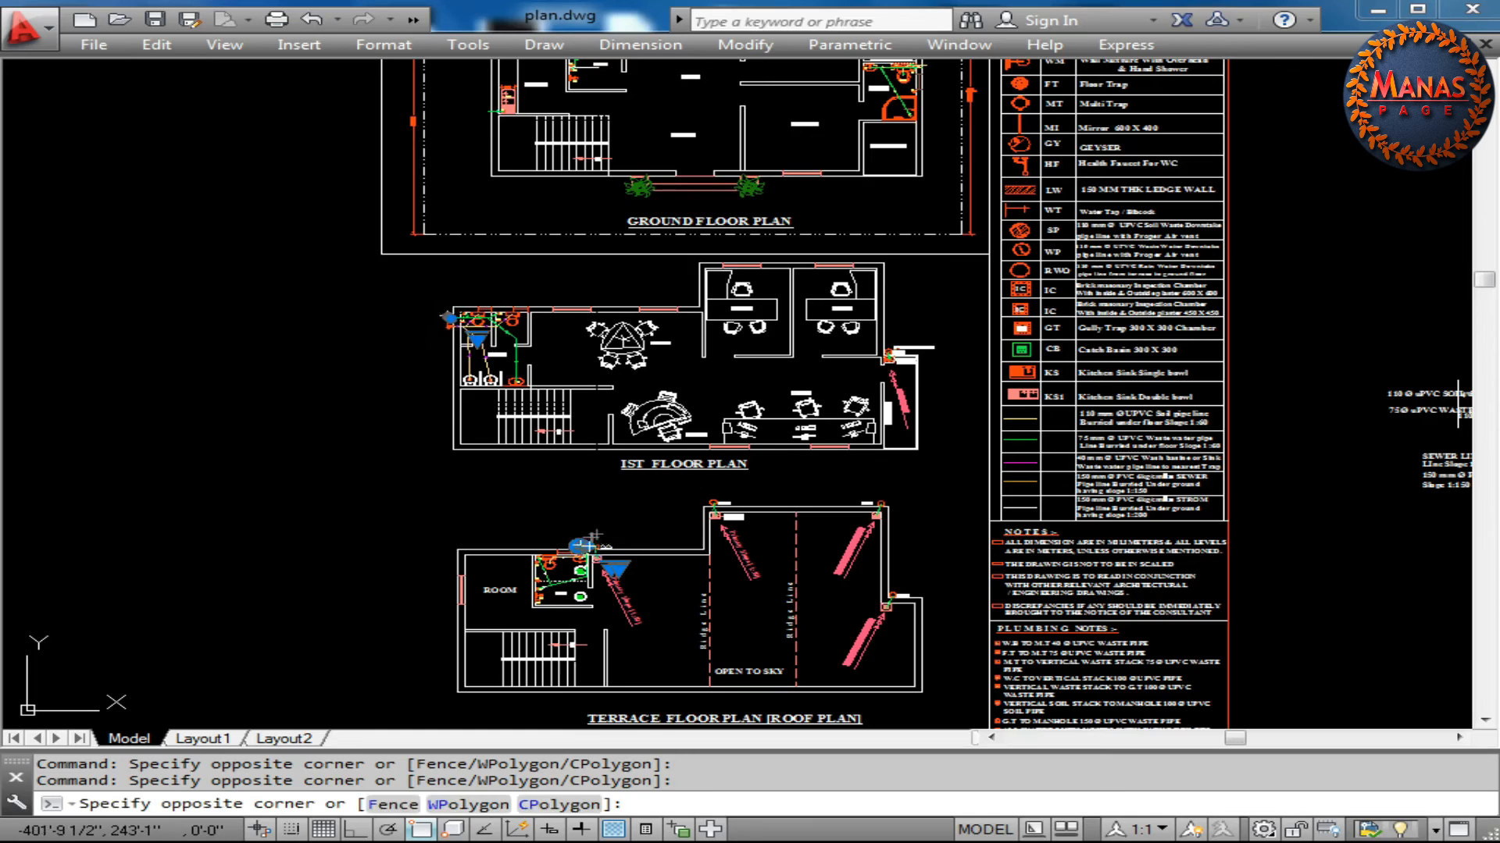
{"action": "middle_click_drag", "start_coordinate": [702, 365], "coordinate": [800, 456]}
{"action": "middle_click_drag", "start_coordinate": [797, 269], "coordinate": [818, 468]}
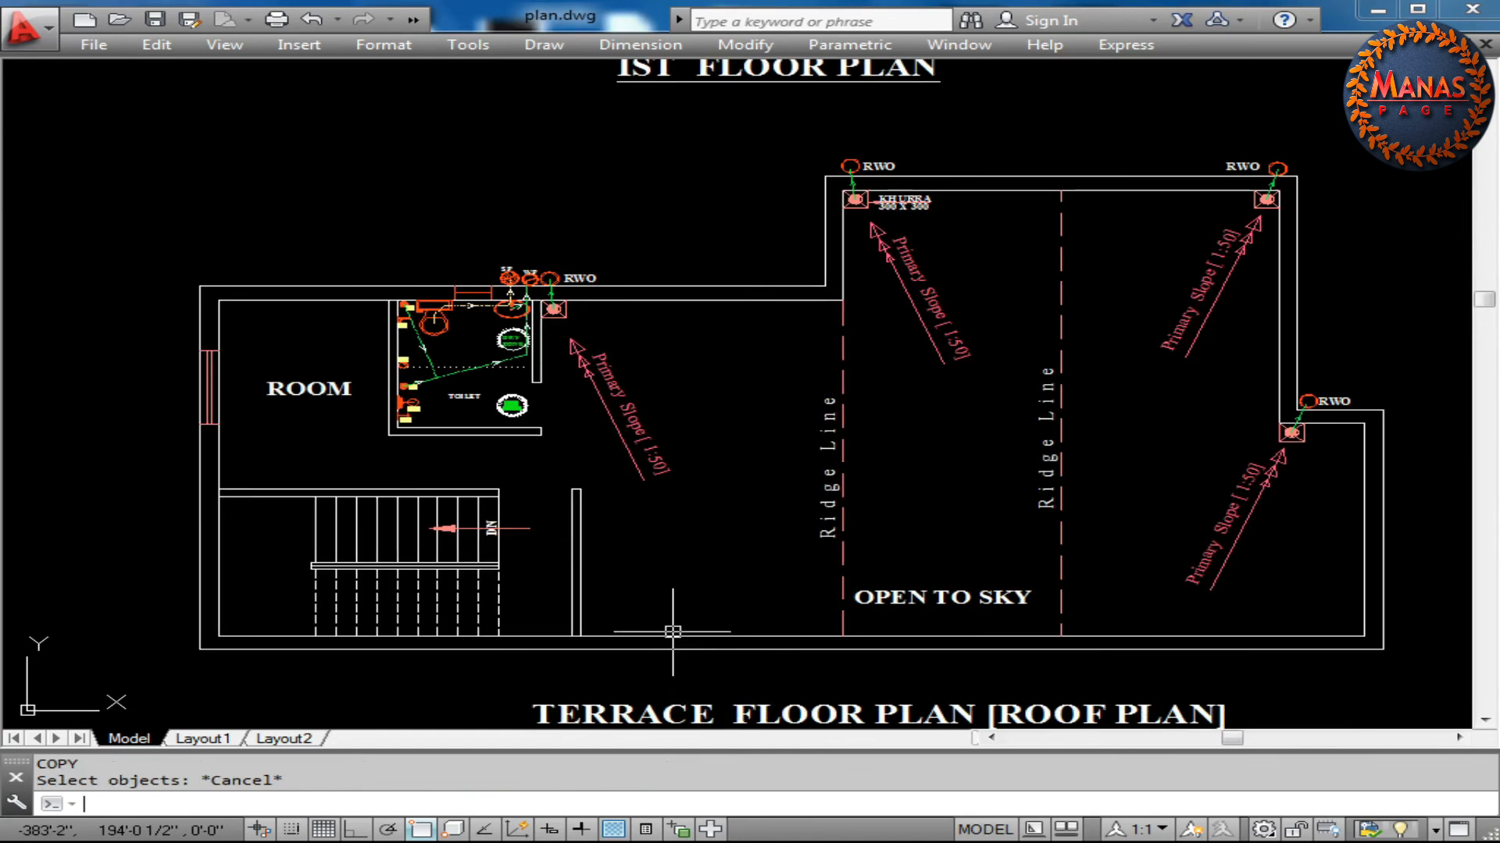
{"action": "key", "text": "Escape"}
Copy the terrace's SP, WP and RWO downtakes to the matching positions on the ground floor plan, aligned by the building's outer corner
{"action": "type", "text": "co"}
{"action": "key", "text": "Return"}
{"action": "double_click", "coordinate": [381, 672]}
{"action": "scroll", "coordinate": [572, 342], "scroll_direction": "up", "scroll_amount": 2}
{"action": "left_click", "coordinate": [335, 355]}
{"action": "left_click", "coordinate": [563, 418]}
{"action": "middle_click_drag", "start_coordinate": [859, 235], "coordinate": [209, 348]}
{"action": "left_click", "coordinate": [246, 315]}
{"action": "left_click", "coordinate": [282, 349]}
{"action": "left_click", "coordinate": [923, 285]}
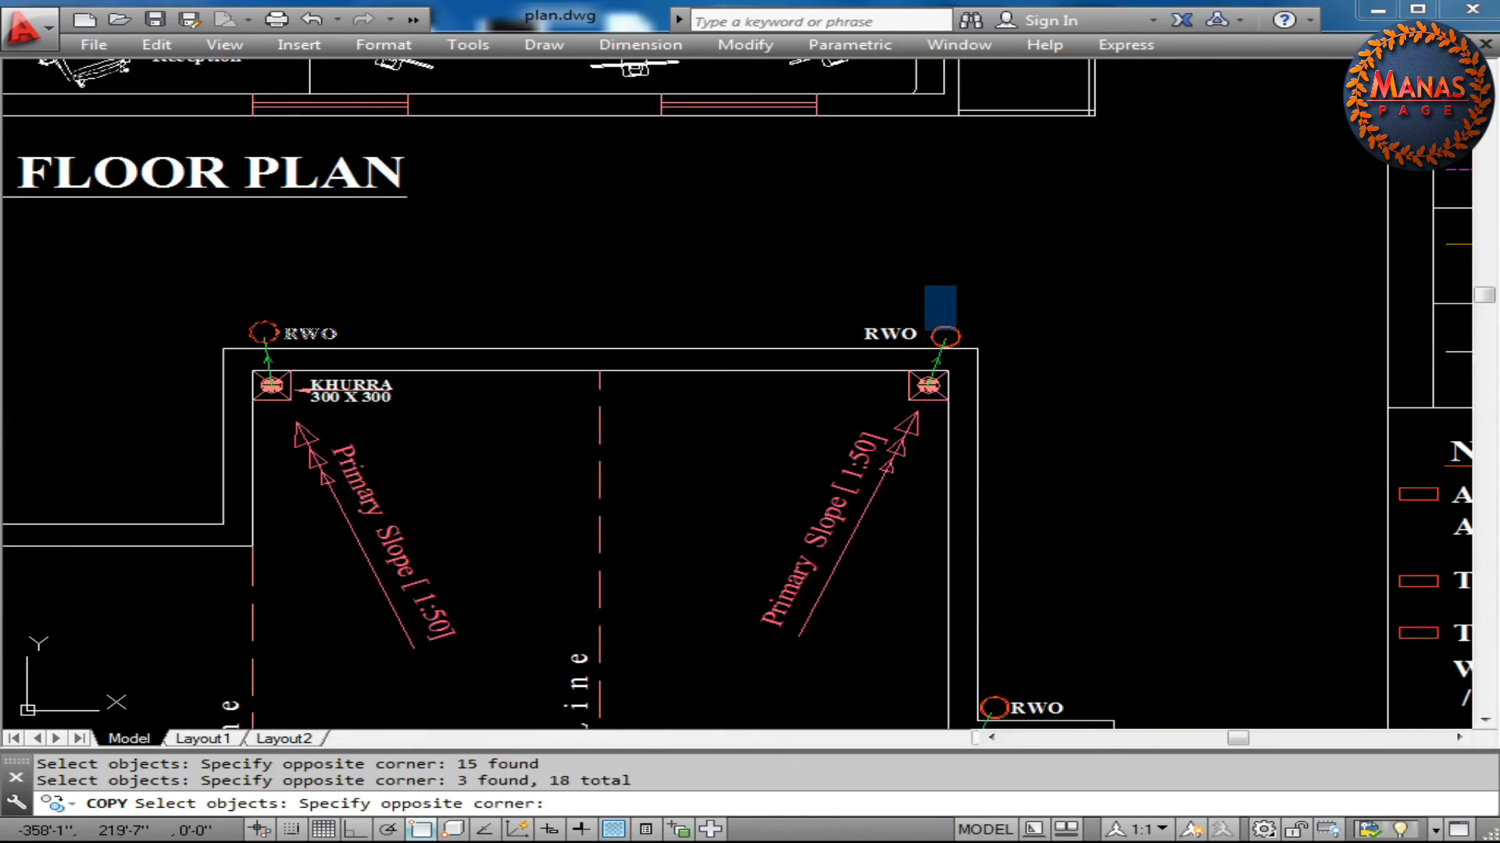
{"action": "left_click", "coordinate": [1007, 357]}
{"action": "left_click", "coordinate": [900, 331]}
{"action": "key", "text": "Return"}
{"action": "scroll", "coordinate": [1178, 287], "scroll_direction": "down", "scroll_amount": 4}
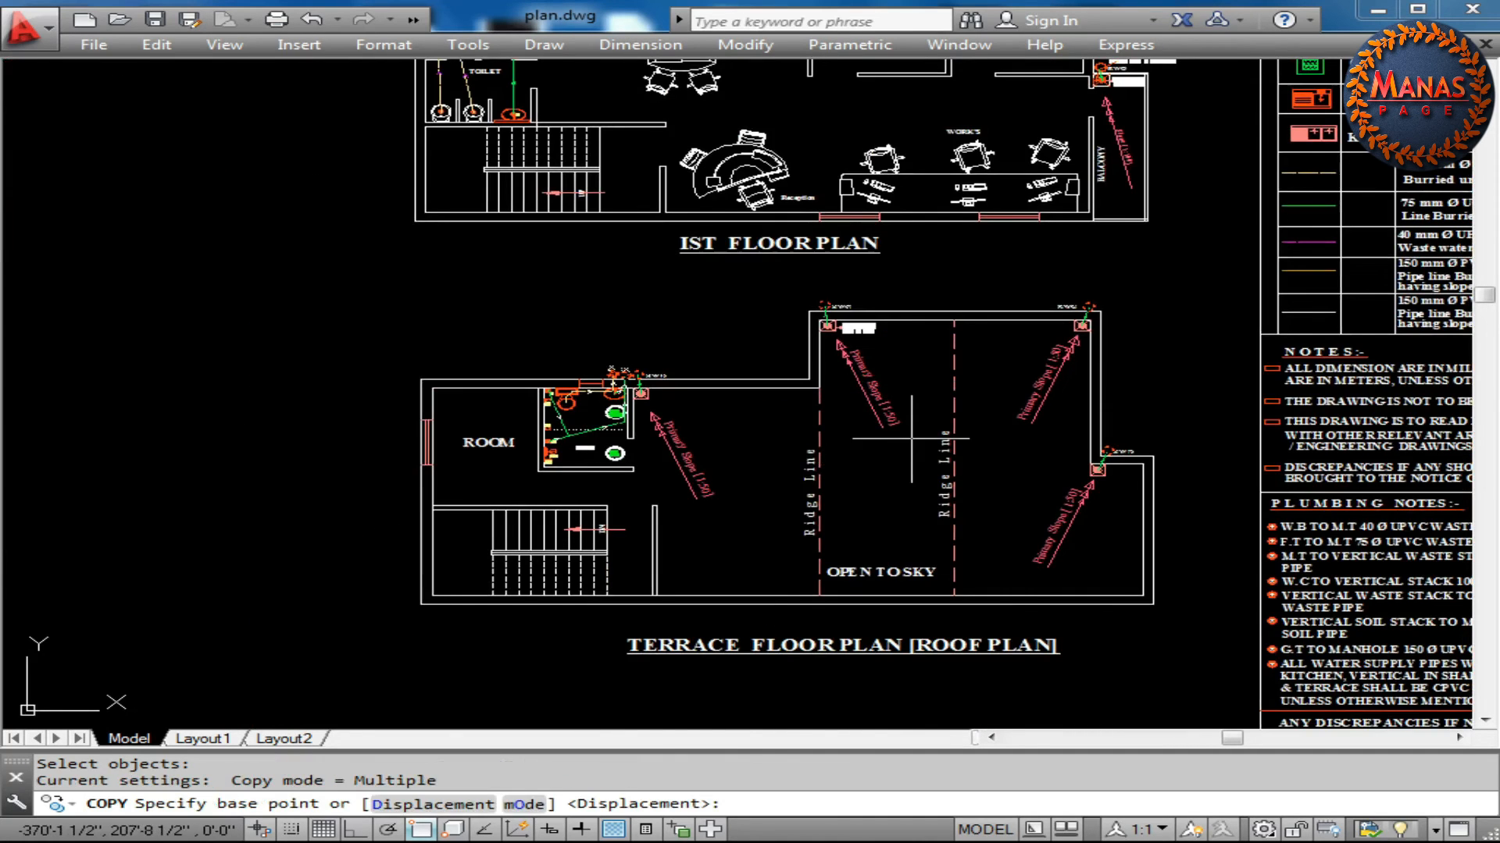
{"action": "middle_click_drag", "start_coordinate": [1066, 300], "coordinate": [1024, 379]}
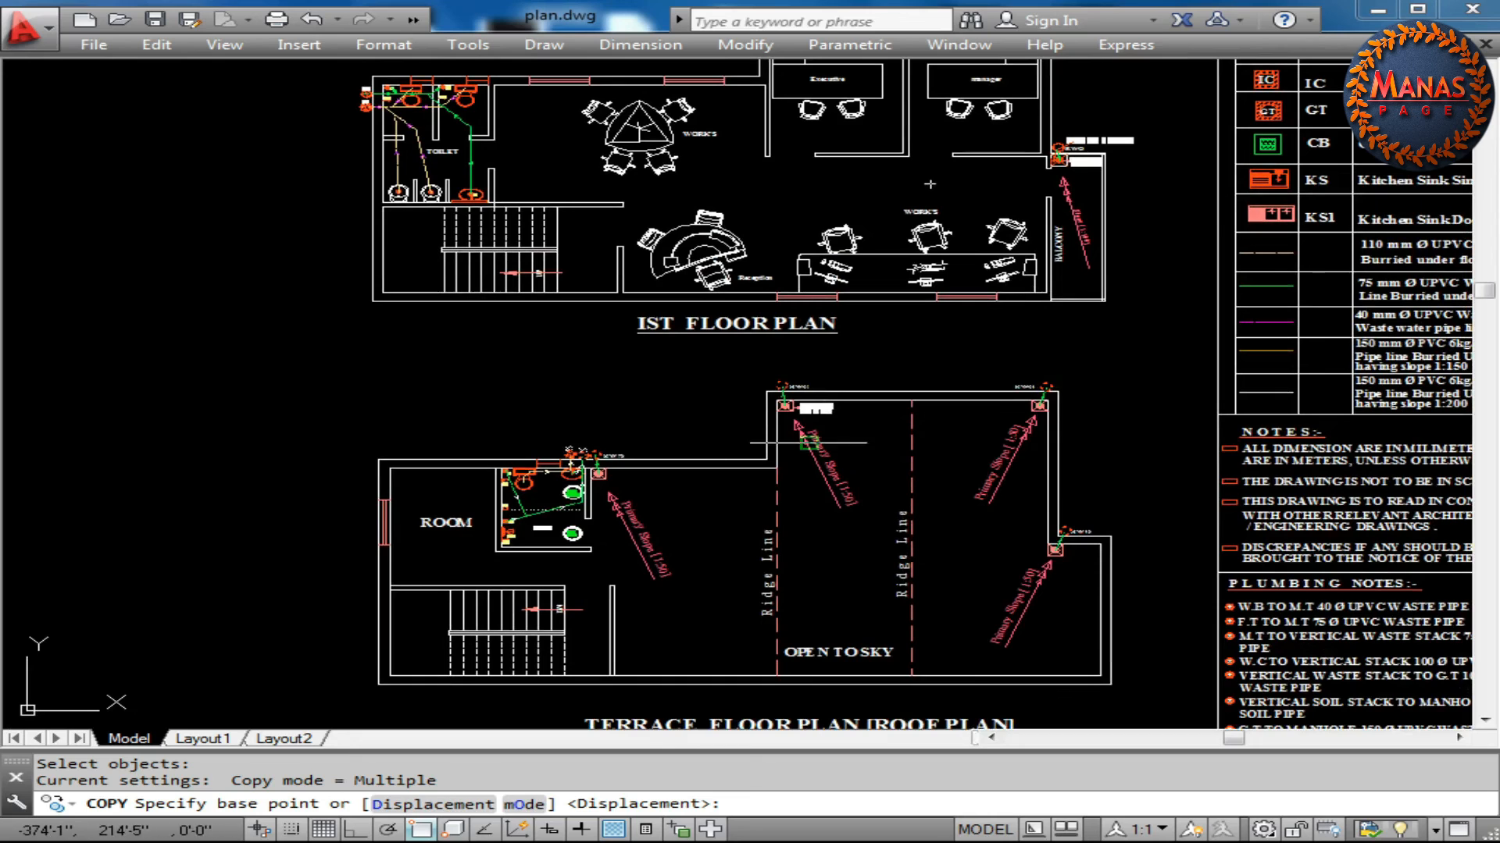
{"action": "scroll", "coordinate": [379, 462], "scroll_direction": "up", "scroll_amount": 2}
{"action": "middle_click_drag", "start_coordinate": [381, 462], "coordinate": [436, 617]}
{"action": "left_click", "coordinate": [436, 618]}
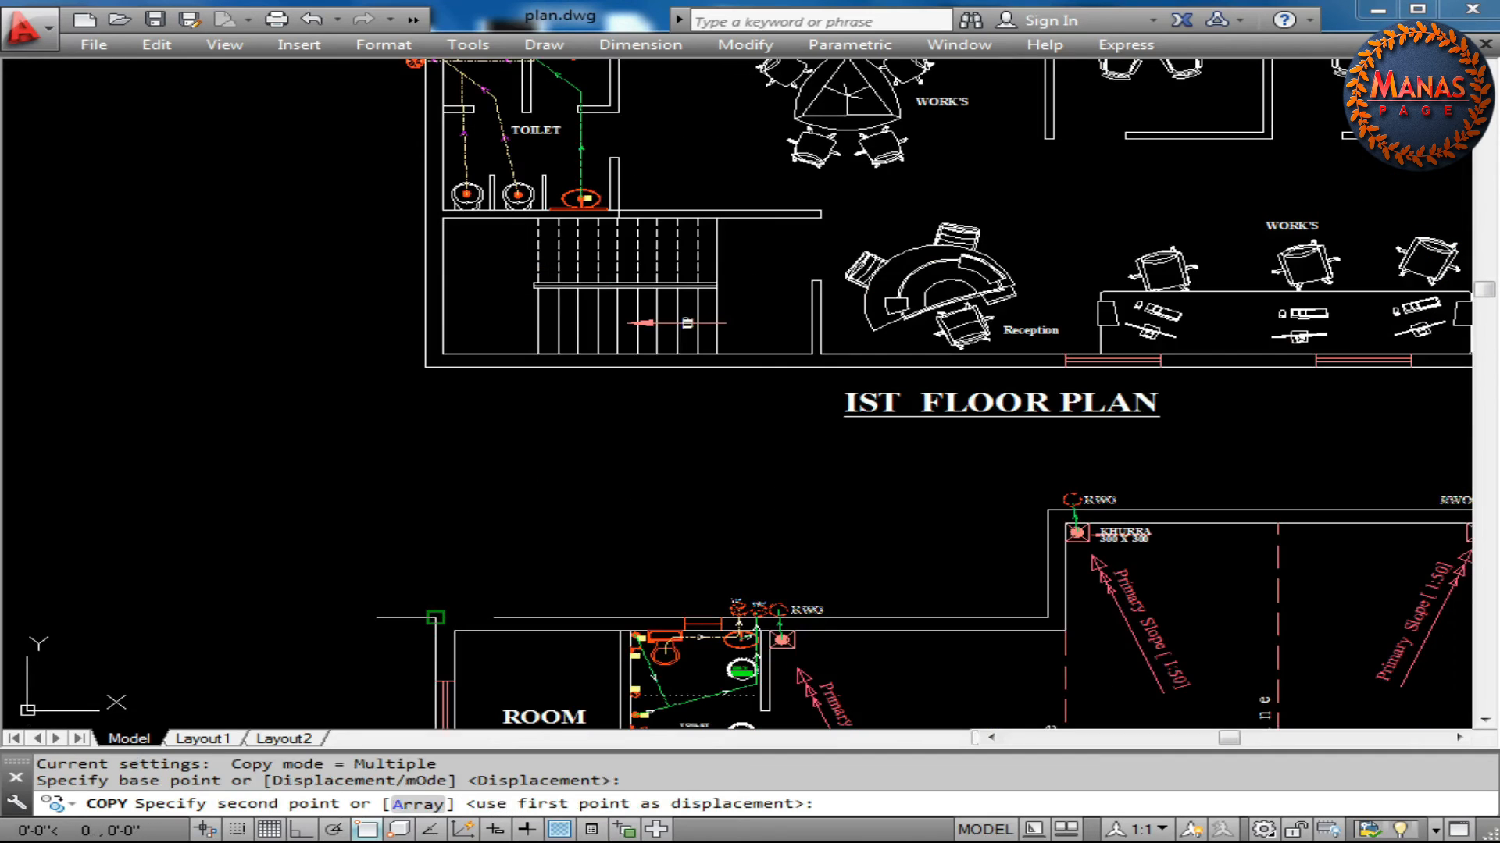
{"action": "scroll", "coordinate": [687, 322], "scroll_direction": "down", "scroll_amount": 4}
{"action": "scroll", "coordinate": [486, 461], "scroll_direction": "up", "scroll_amount": 3}
{"action": "scroll", "coordinate": [452, 348], "scroll_direction": "up", "scroll_amount": 5}
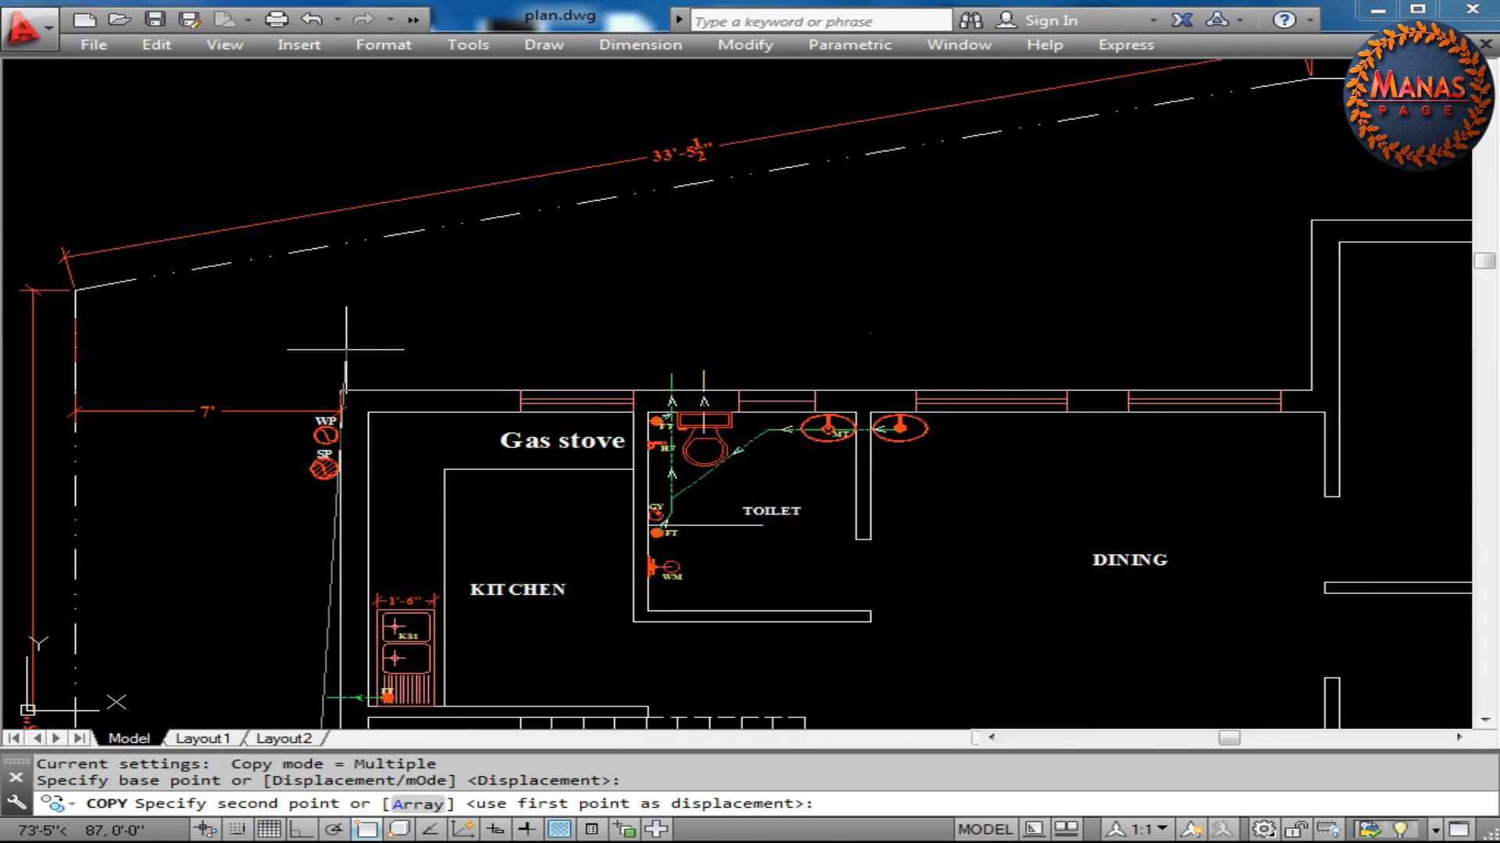
{"action": "scroll", "coordinate": [346, 380], "scroll_direction": "up", "scroll_amount": 2}
{"action": "left_click", "coordinate": [334, 405]}
{"action": "scroll", "coordinate": [385, 310], "scroll_direction": "down", "scroll_amount": 5}
{"action": "right_click", "coordinate": [539, 295]}
{"action": "left_click", "coordinate": [564, 314]}
Copy the first floor toilet's SP and WP downtakes to the ground floor plan, using the building's lower outer corner as reference
{"action": "scroll", "coordinate": [515, 318], "scroll_direction": "up", "scroll_amount": 4}
{"action": "scroll", "coordinate": [867, 203], "scroll_direction": "down", "scroll_amount": 6}
{"action": "scroll", "coordinate": [808, 421], "scroll_direction": "up", "scroll_amount": 6}
{"action": "mouse_move", "coordinate": [807, 421]}
{"action": "middle_mouse_down"}
{"action": "mouse_move", "coordinate": [797, 397]}
{"action": "mouse_move", "coordinate": [783, 401]}
{"action": "middle_mouse_up"}
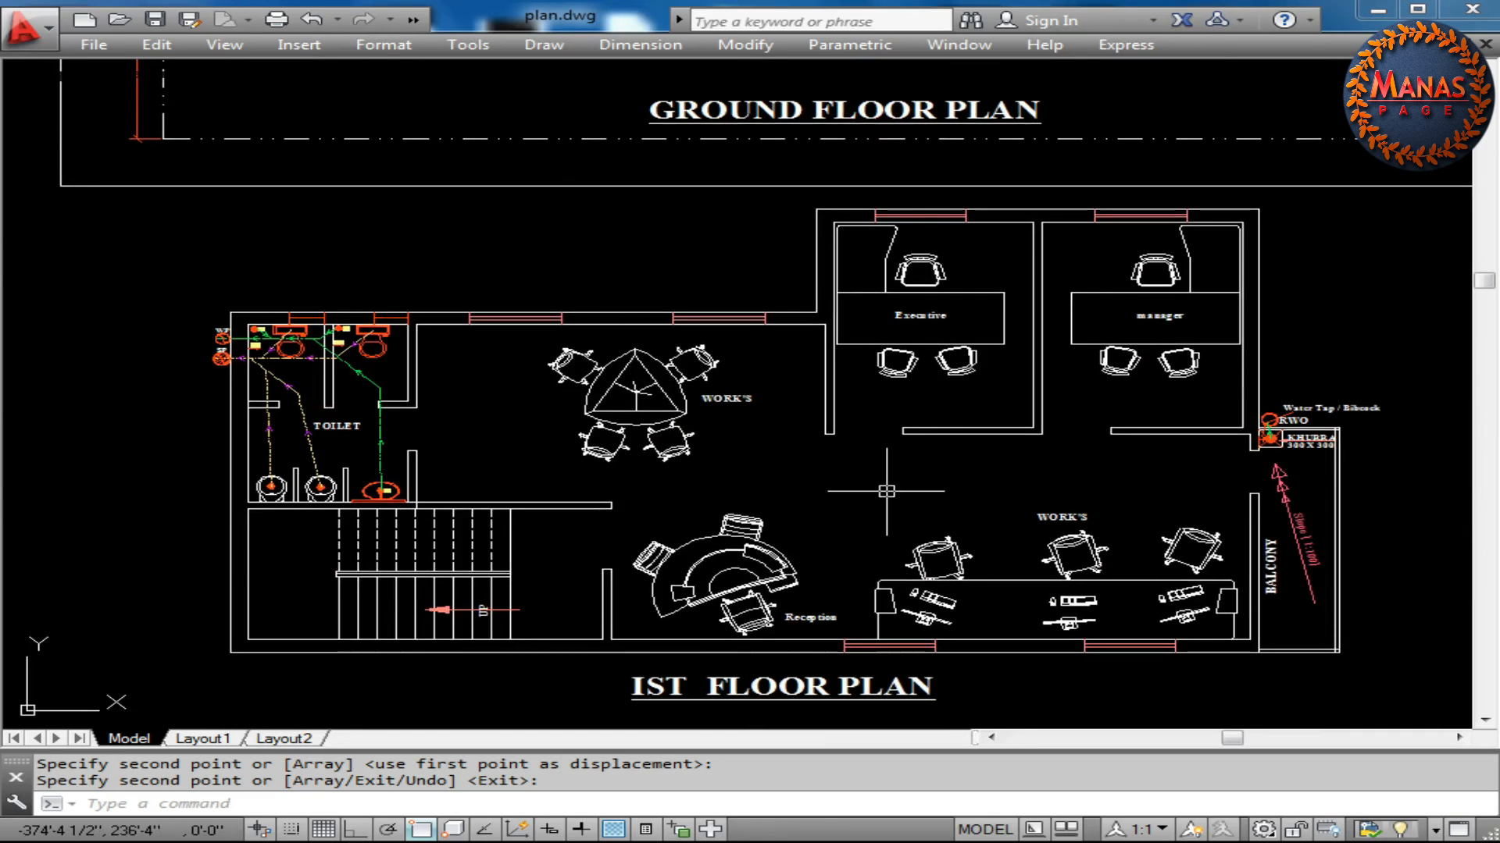
{"action": "type", "text": "co"}
{"action": "key", "text": "Return"}
{"action": "left_click", "coordinate": [171, 299]}
{"action": "left_click", "coordinate": [236, 395]}
{"action": "left_click", "coordinate": [185, 297]}
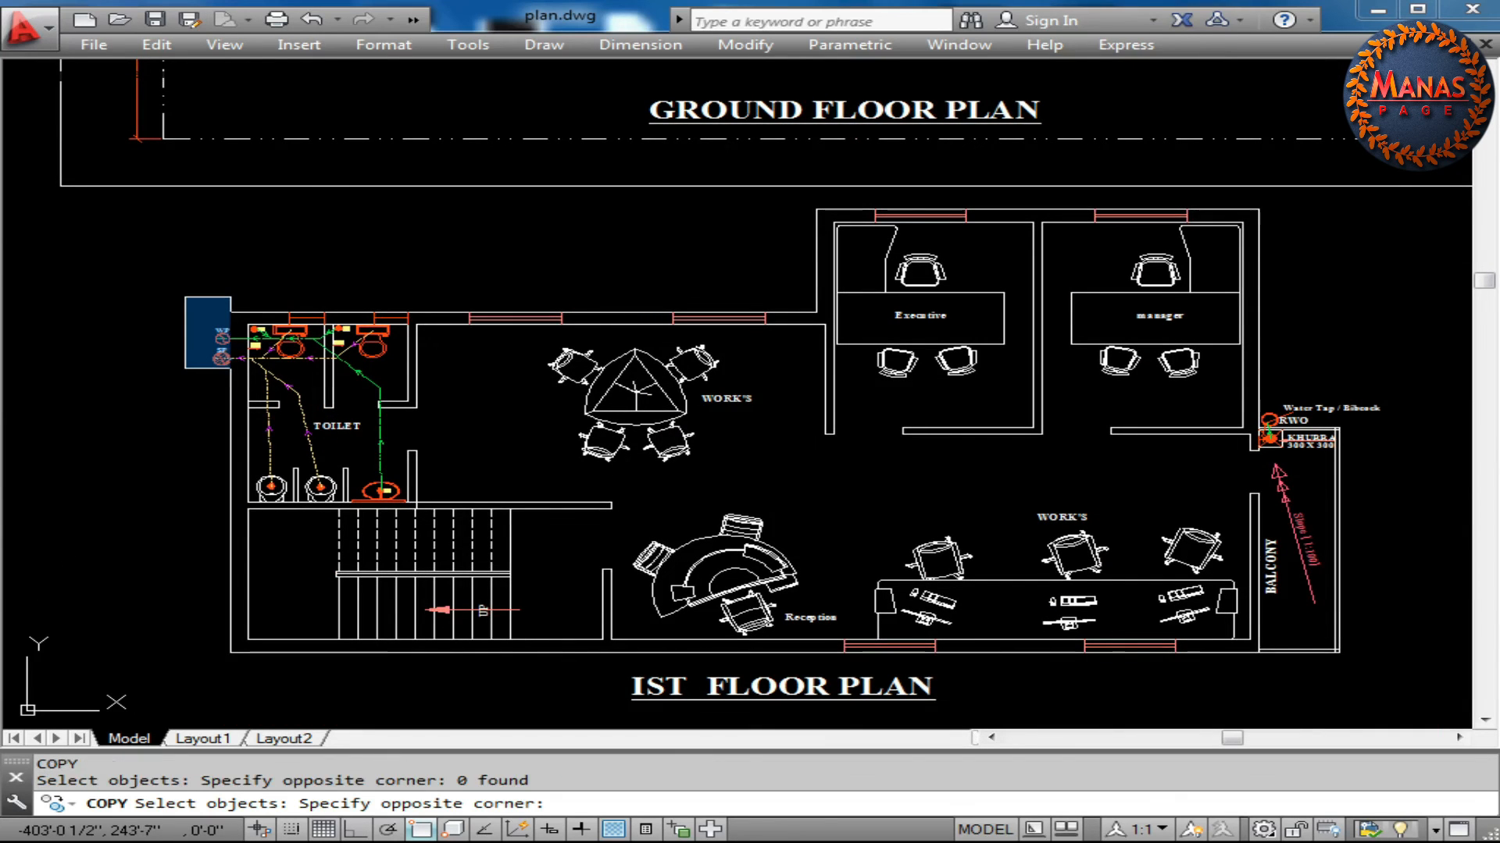
{"action": "left_click", "coordinate": [231, 368]}
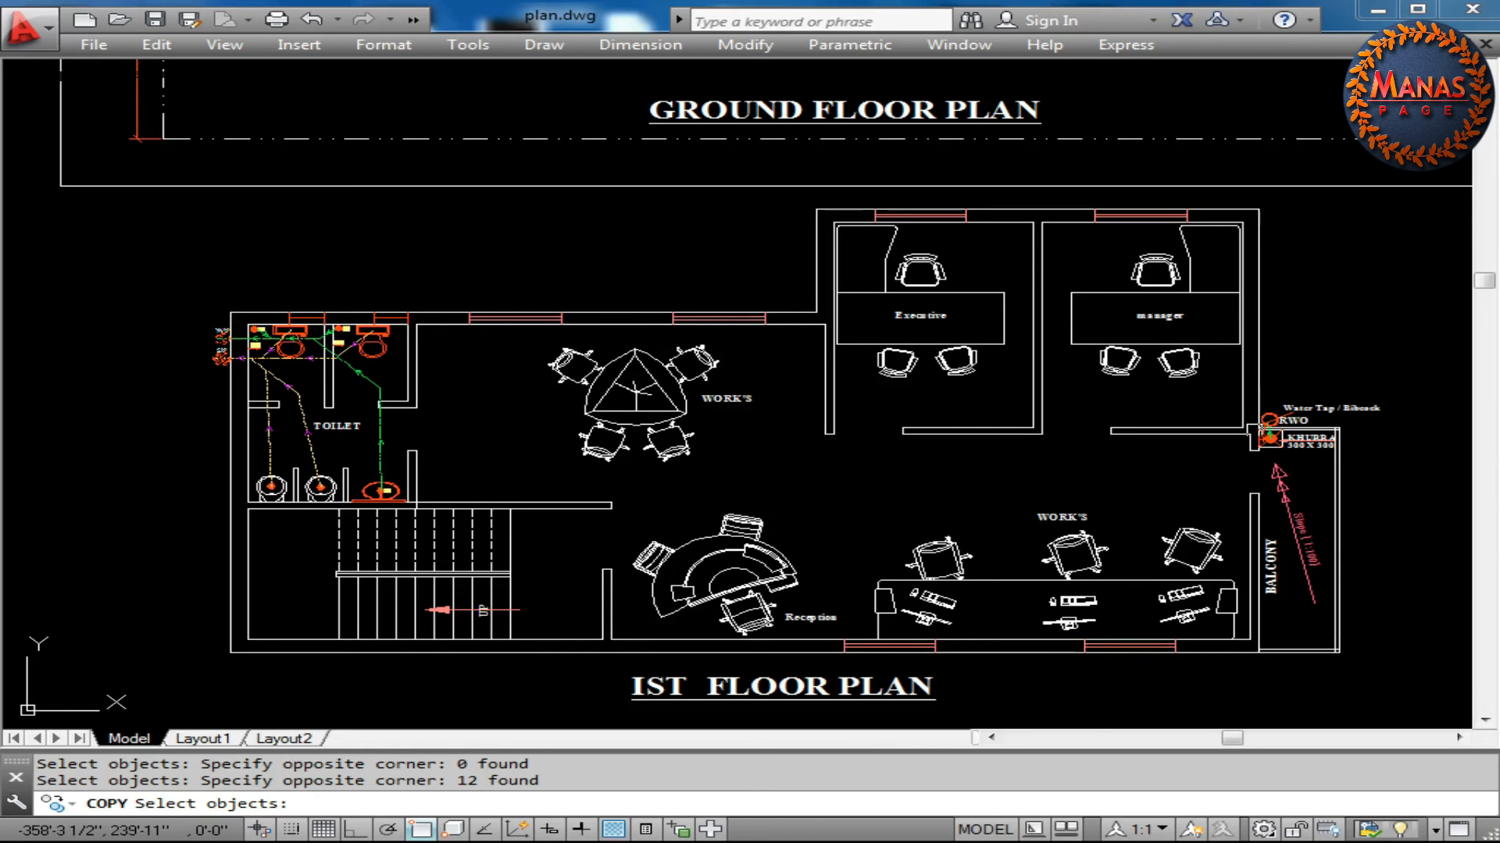
{"action": "middle_click_drag", "start_coordinate": [1254, 430], "coordinate": [1067, 380]}
{"action": "scroll", "coordinate": [1081, 357], "scroll_direction": "up", "scroll_amount": 2}
{"action": "scroll", "coordinate": [1115, 321], "scroll_direction": "down", "scroll_amount": 4}
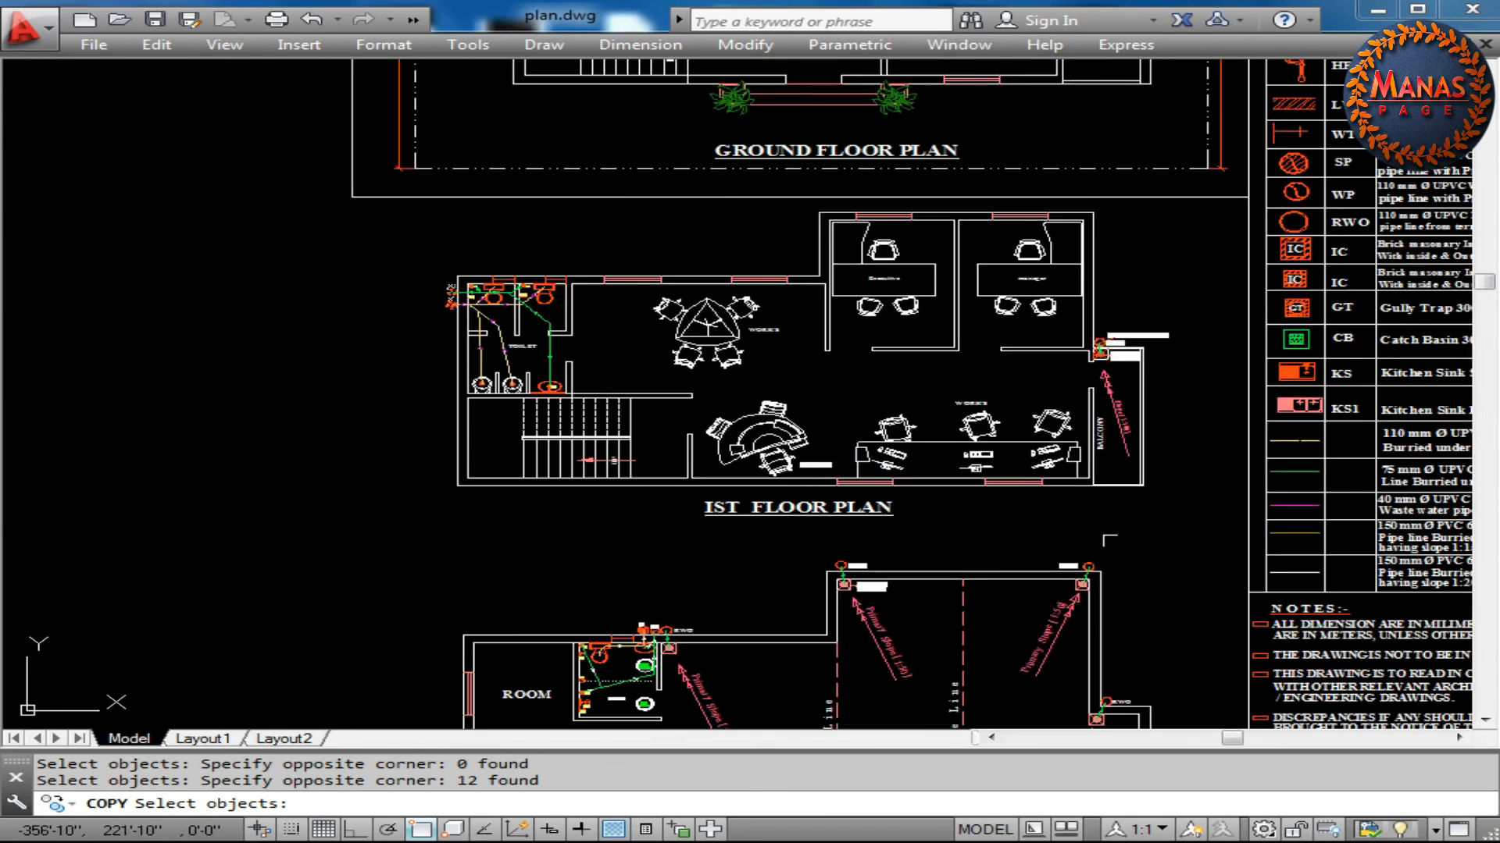
{"action": "middle_click_drag", "start_coordinate": [1109, 539], "coordinate": [1121, 363]}
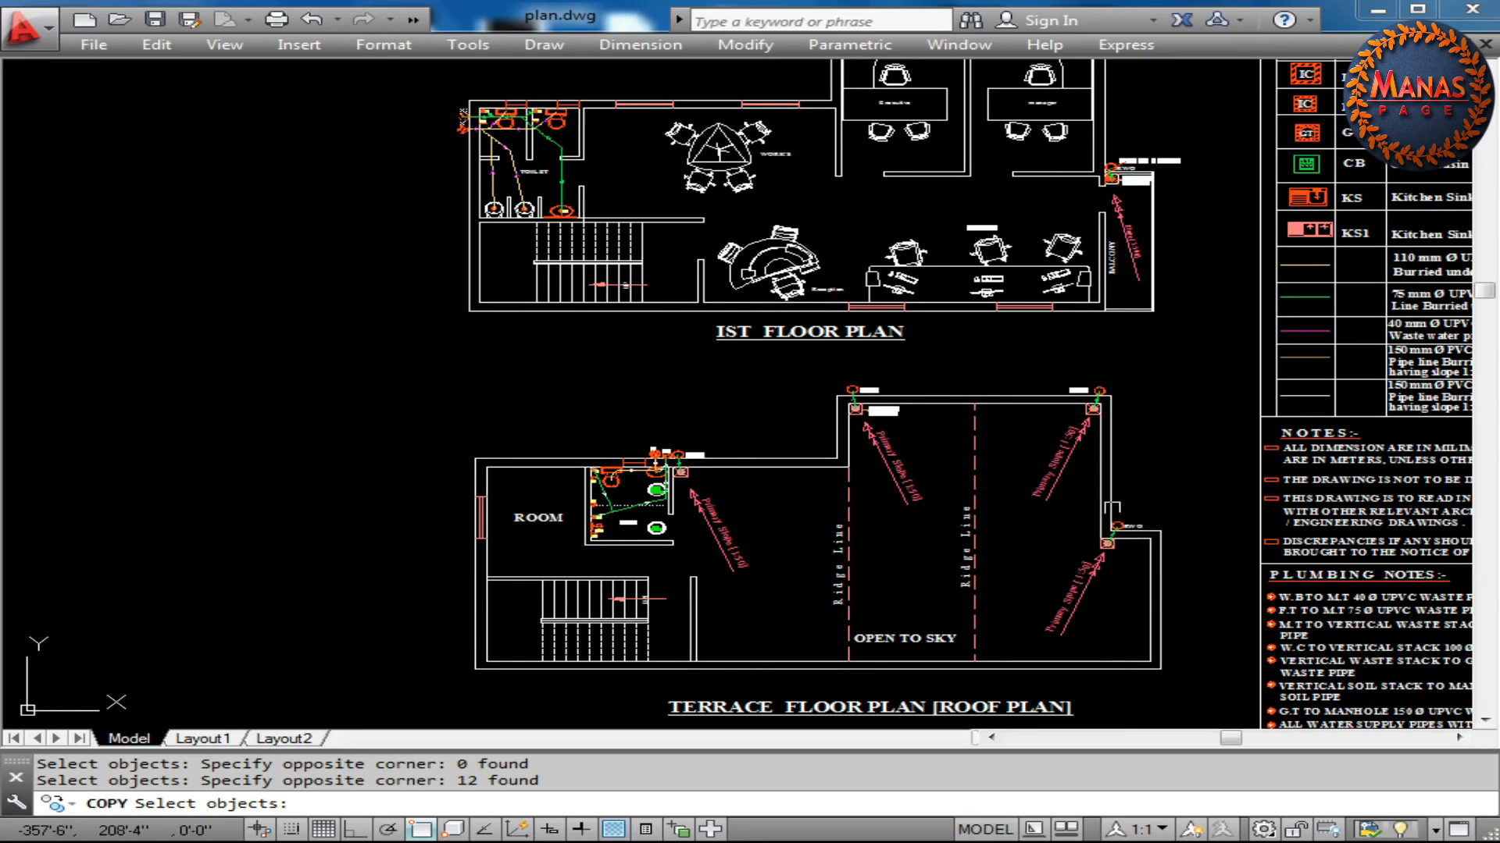
{"action": "key", "text": "Return"}
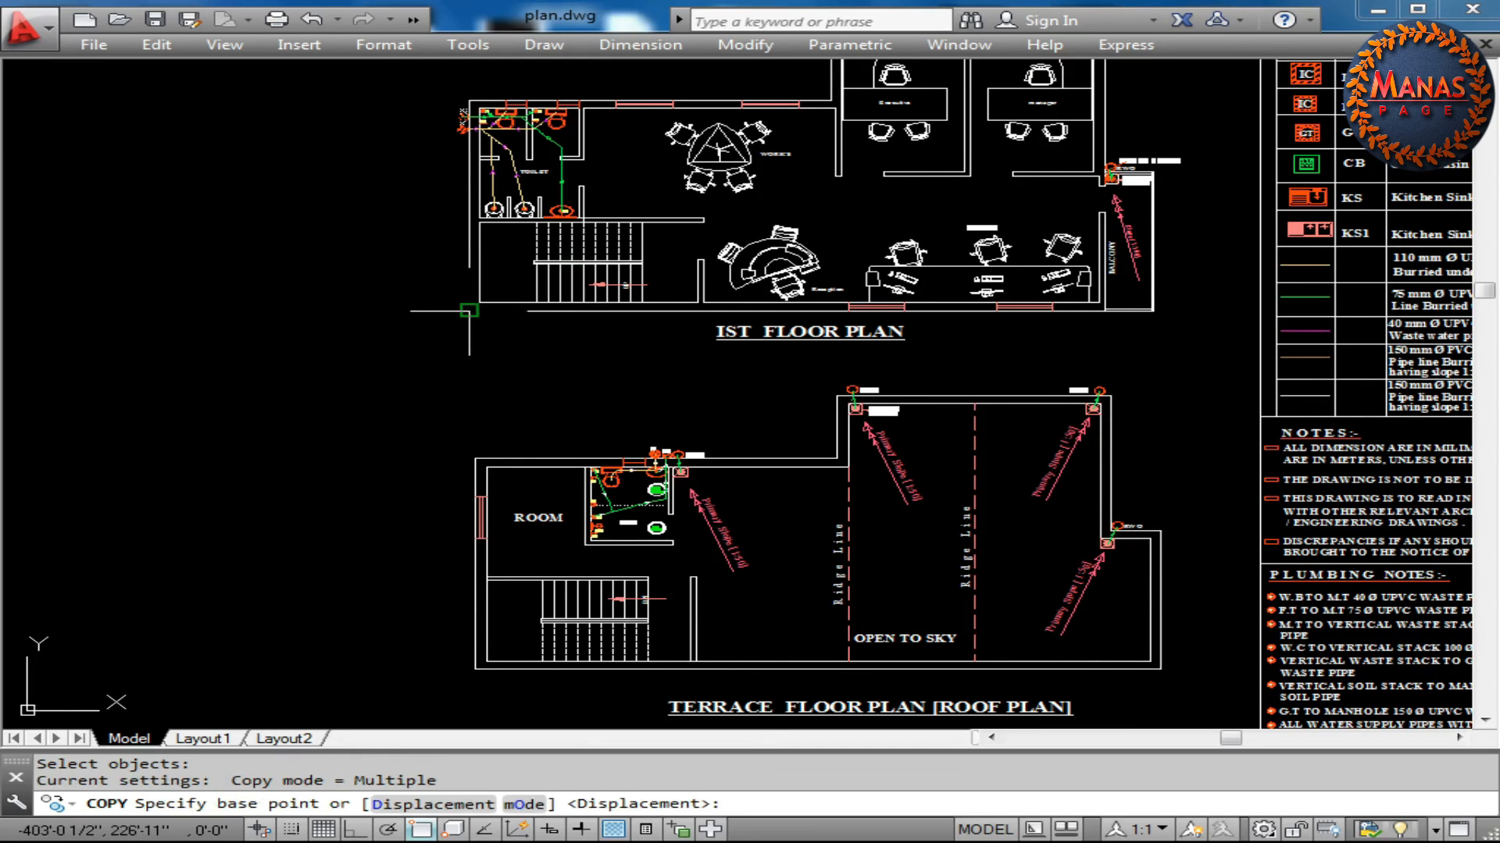
{"action": "left_click", "coordinate": [468, 311]}
{"action": "scroll", "coordinate": [528, 398], "scroll_direction": "down", "scroll_amount": 3}
{"action": "scroll", "coordinate": [541, 244], "scroll_direction": "up", "scroll_amount": 5}
{"action": "middle_click_drag", "start_coordinate": [552, 264], "coordinate": [565, 463]}
{"action": "left_click", "coordinate": [426, 525]}
{"action": "right_click", "coordinate": [377, 371]}
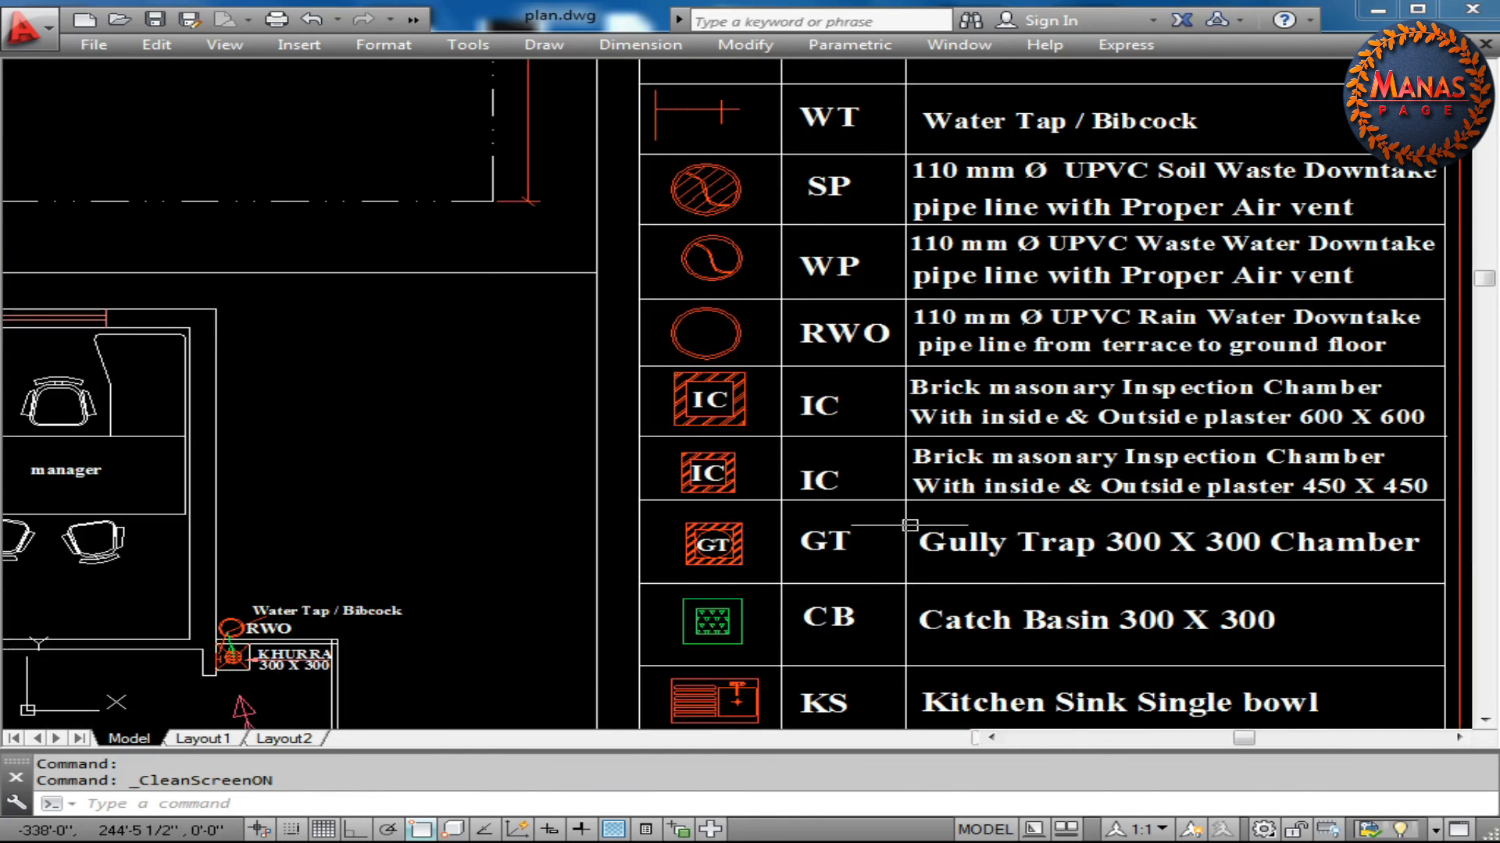
Examine the legend's 600 X 600 and 450 X 450 inspection chamber symbols and the 300 X 300 gully trap chamber
{"action": "left_click", "coordinate": [397, 249]}
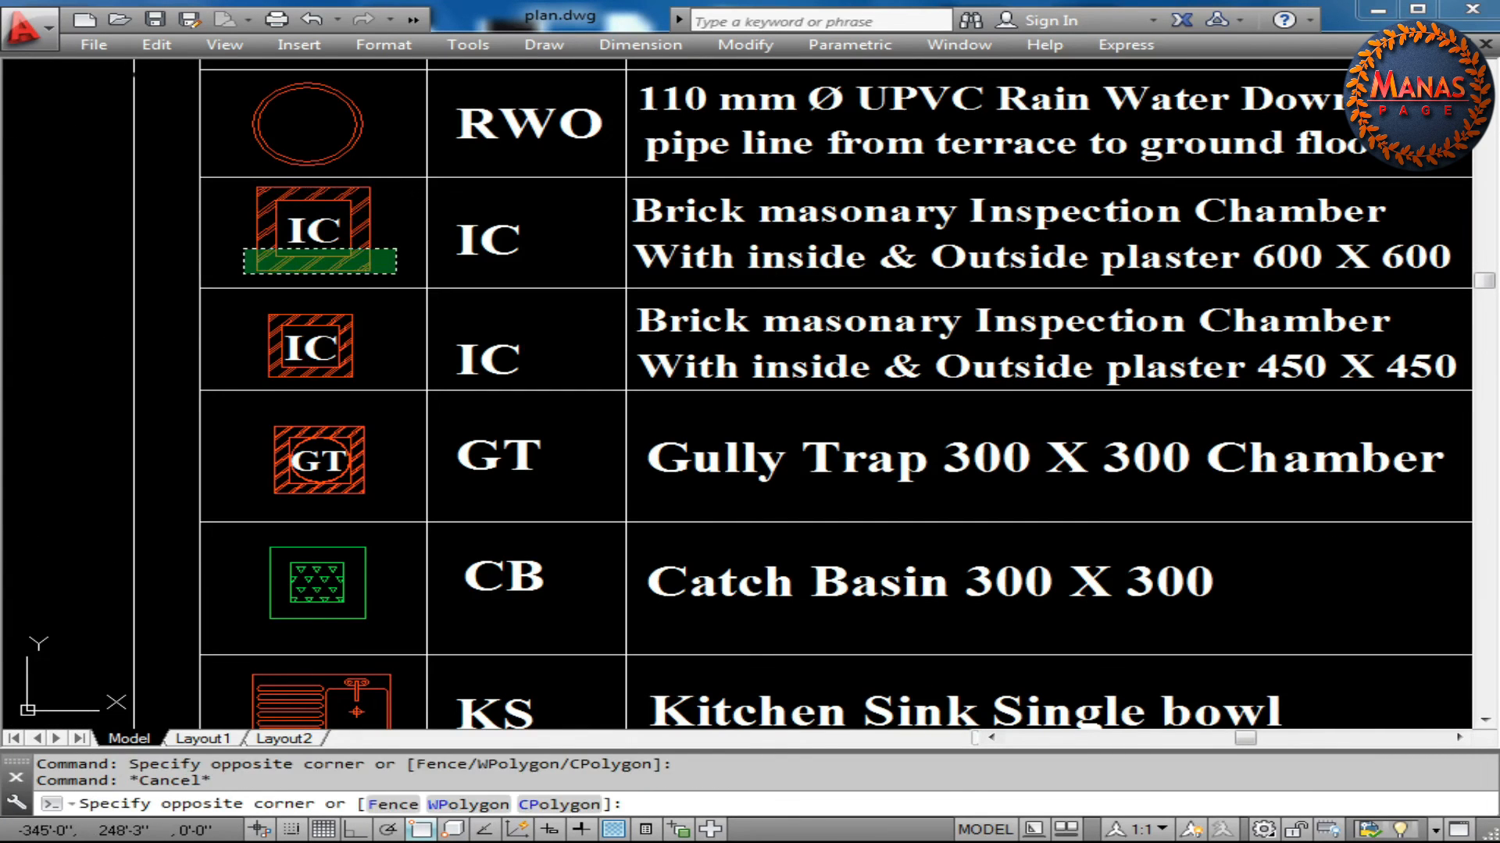
{"action": "left_click", "coordinate": [243, 273]}
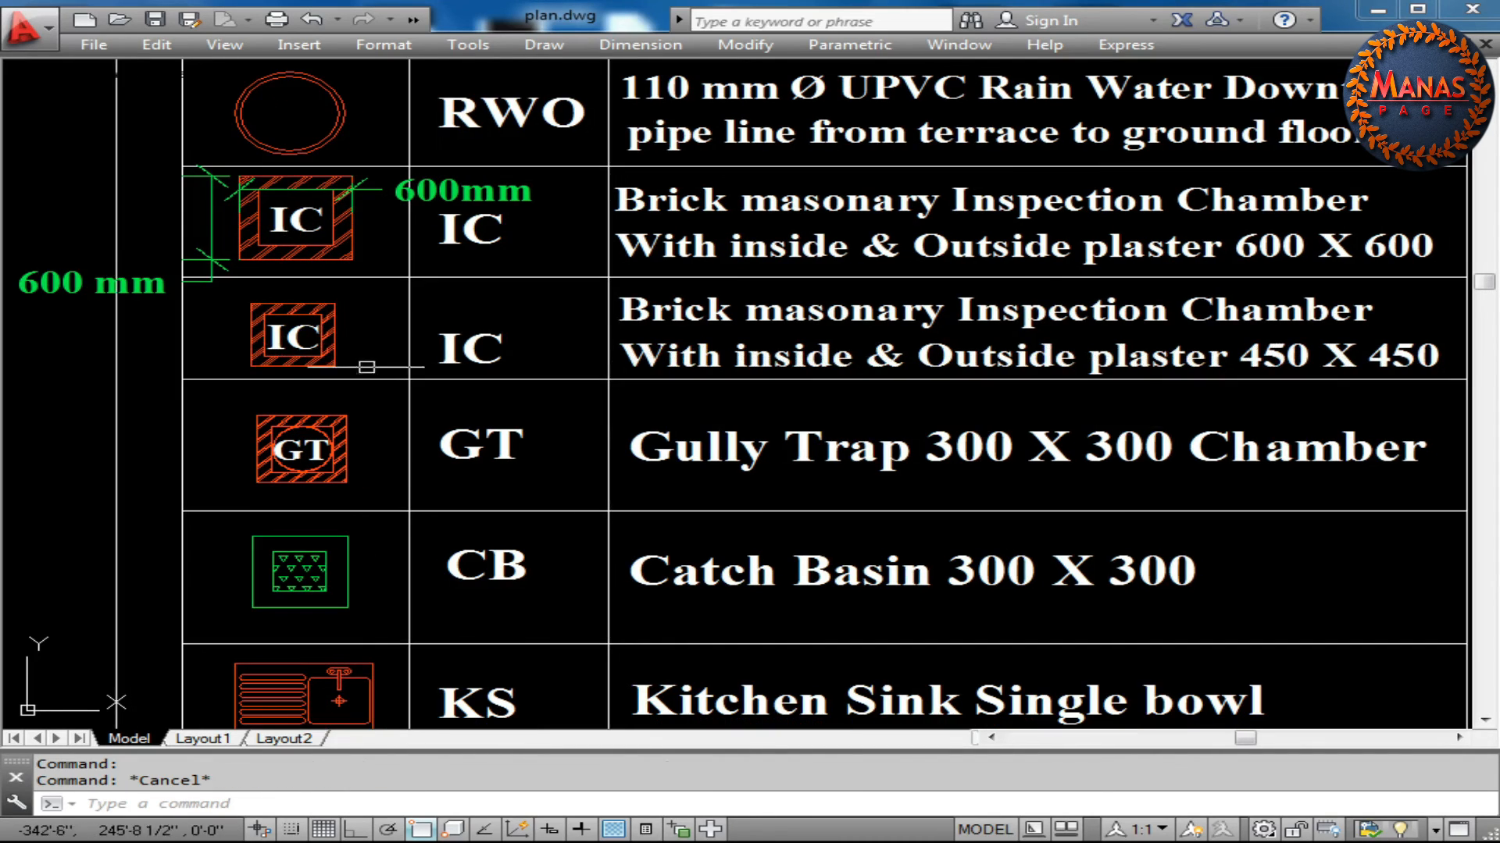
{"action": "left_click", "coordinate": [370, 368]}
{"action": "left_click", "coordinate": [319, 356]}
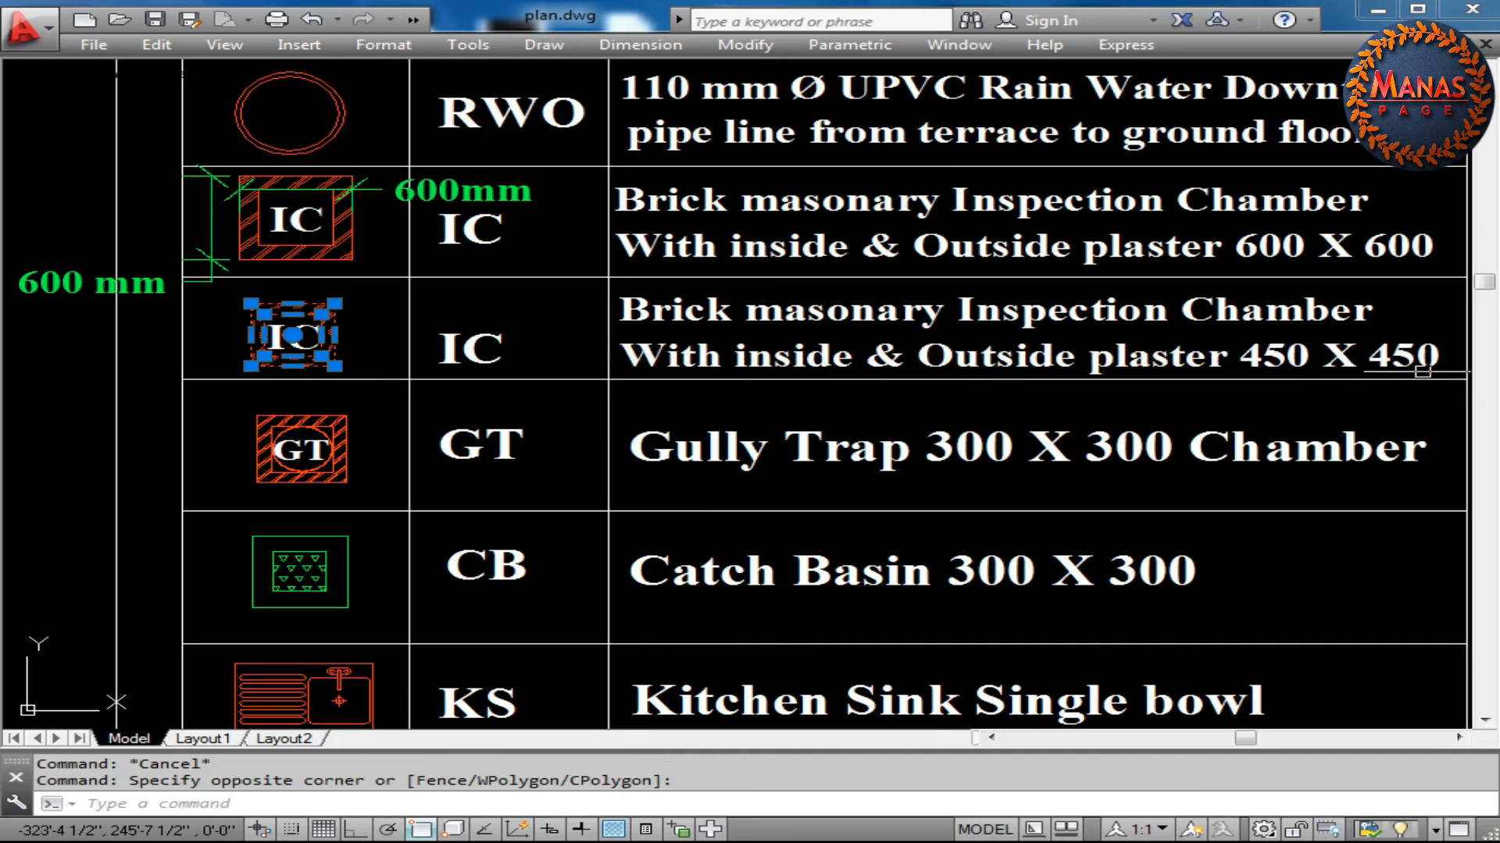
{"action": "key", "text": "Escape"}
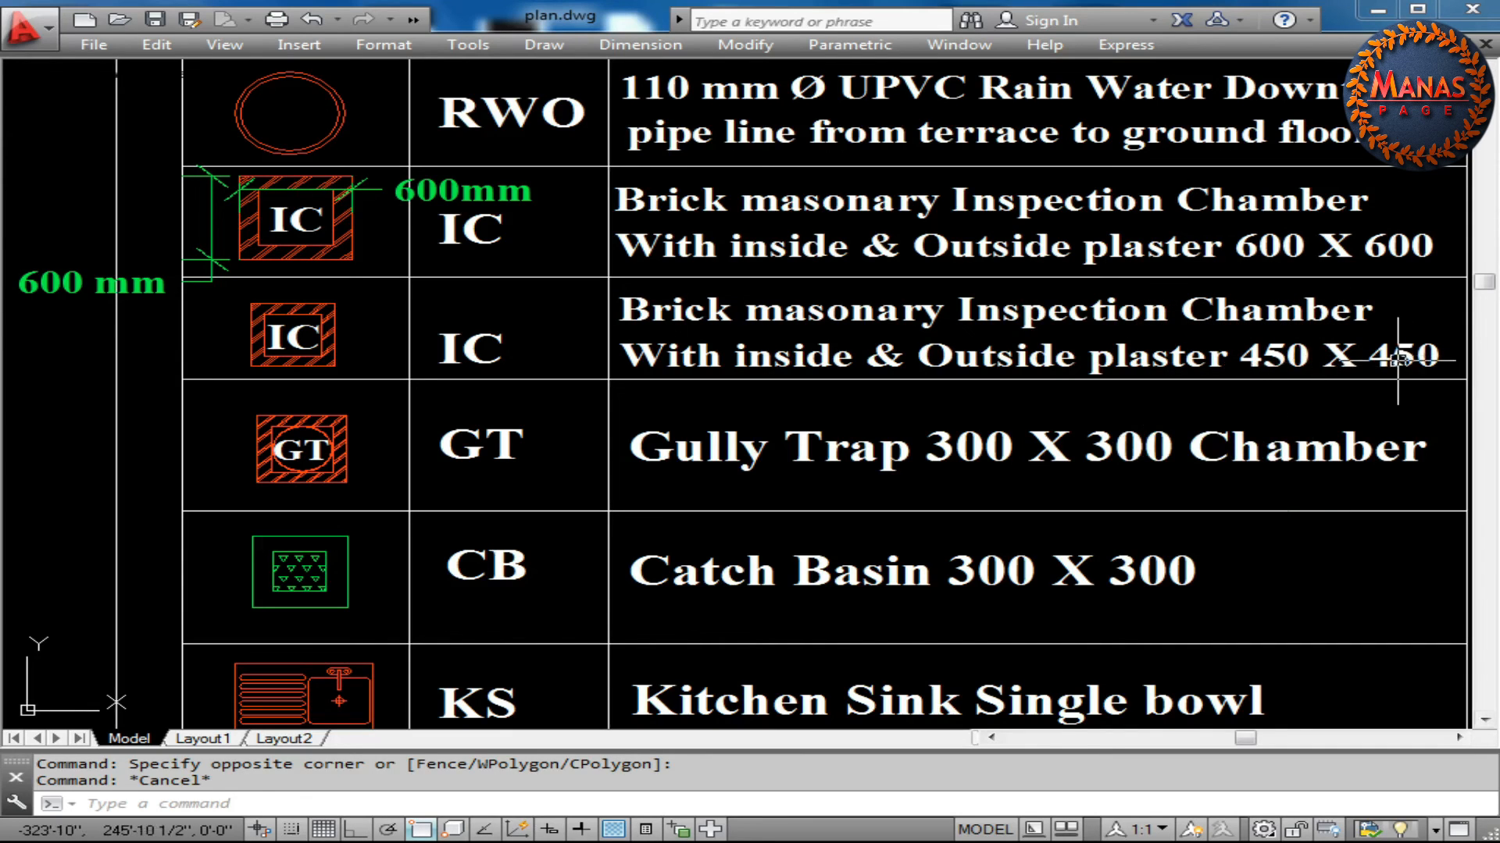
{"action": "left_click", "coordinate": [304, 441]}
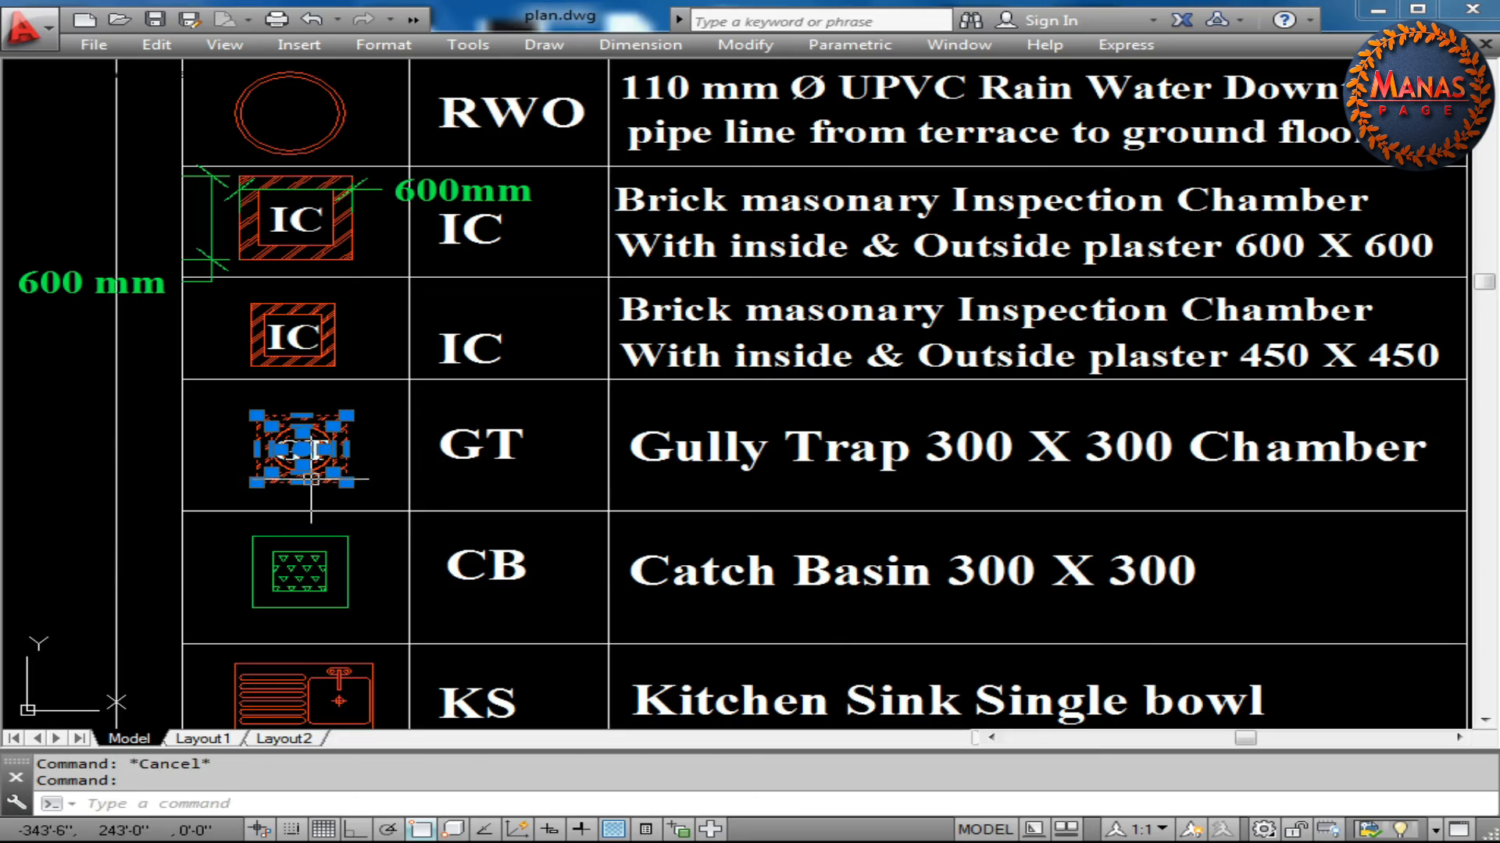
{"action": "key", "text": "Escape"}
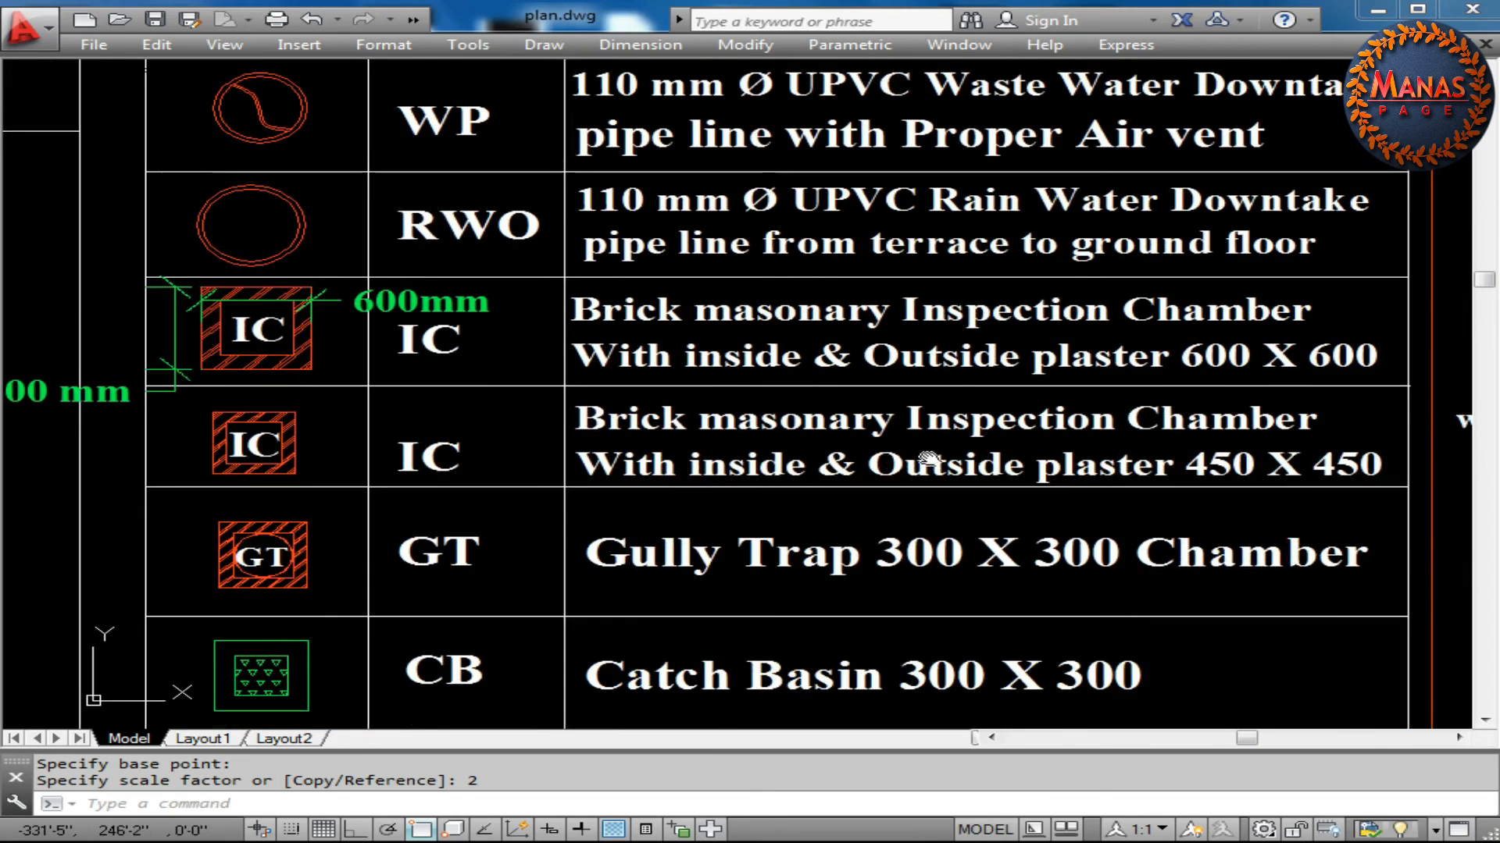
{"action": "middle_click_drag", "start_coordinate": [928, 459], "coordinate": [324, 435]}
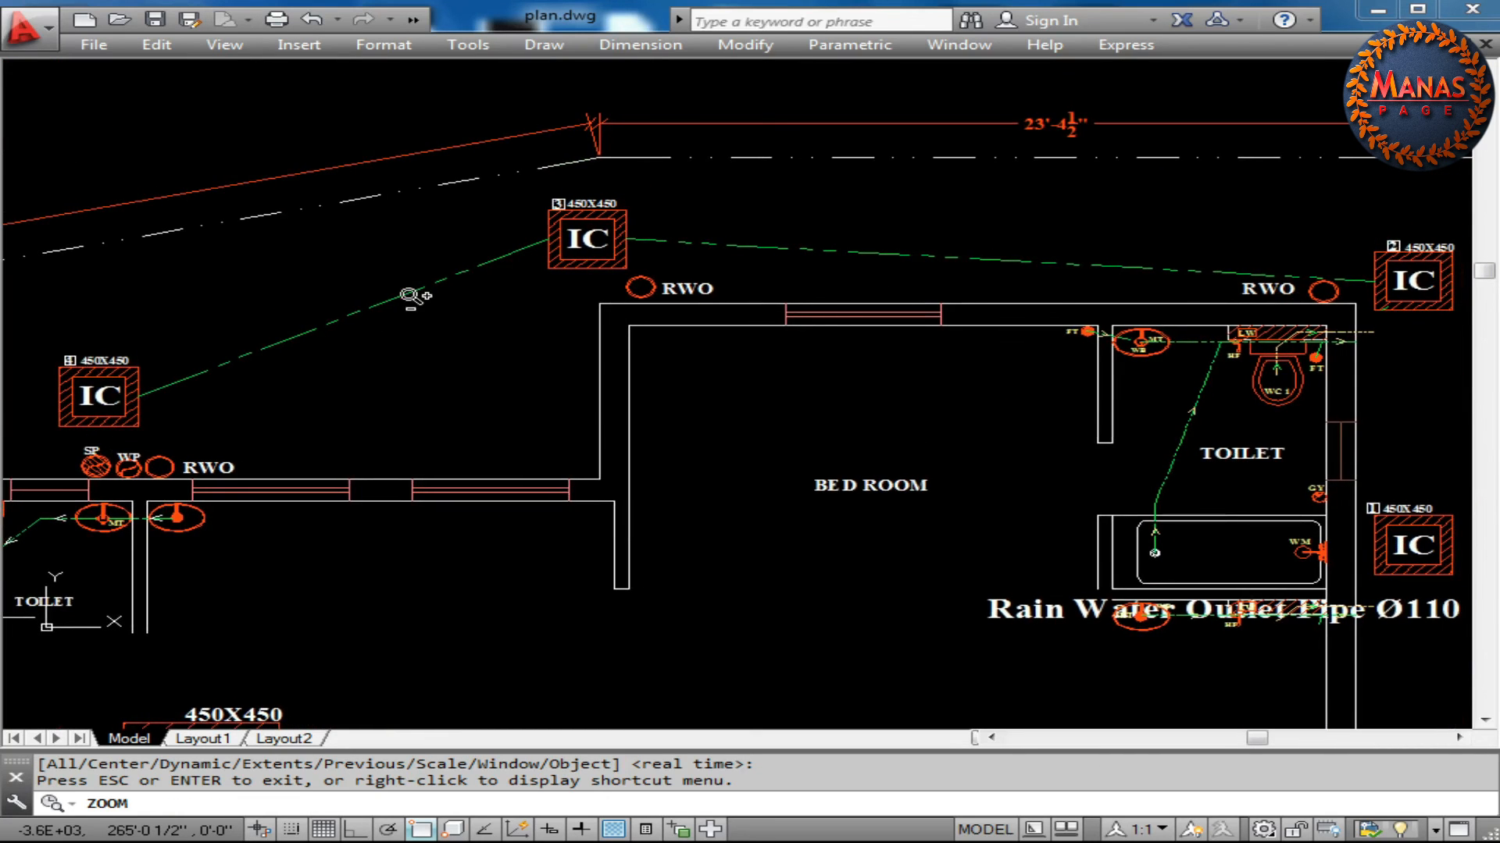
Examine the run of numbered 450X450 inspection chambers along the ground floor's outer walls and the adjoining site boundary lines
{"action": "middle_click_drag", "start_coordinate": [580, 281], "coordinate": [518, 305]}
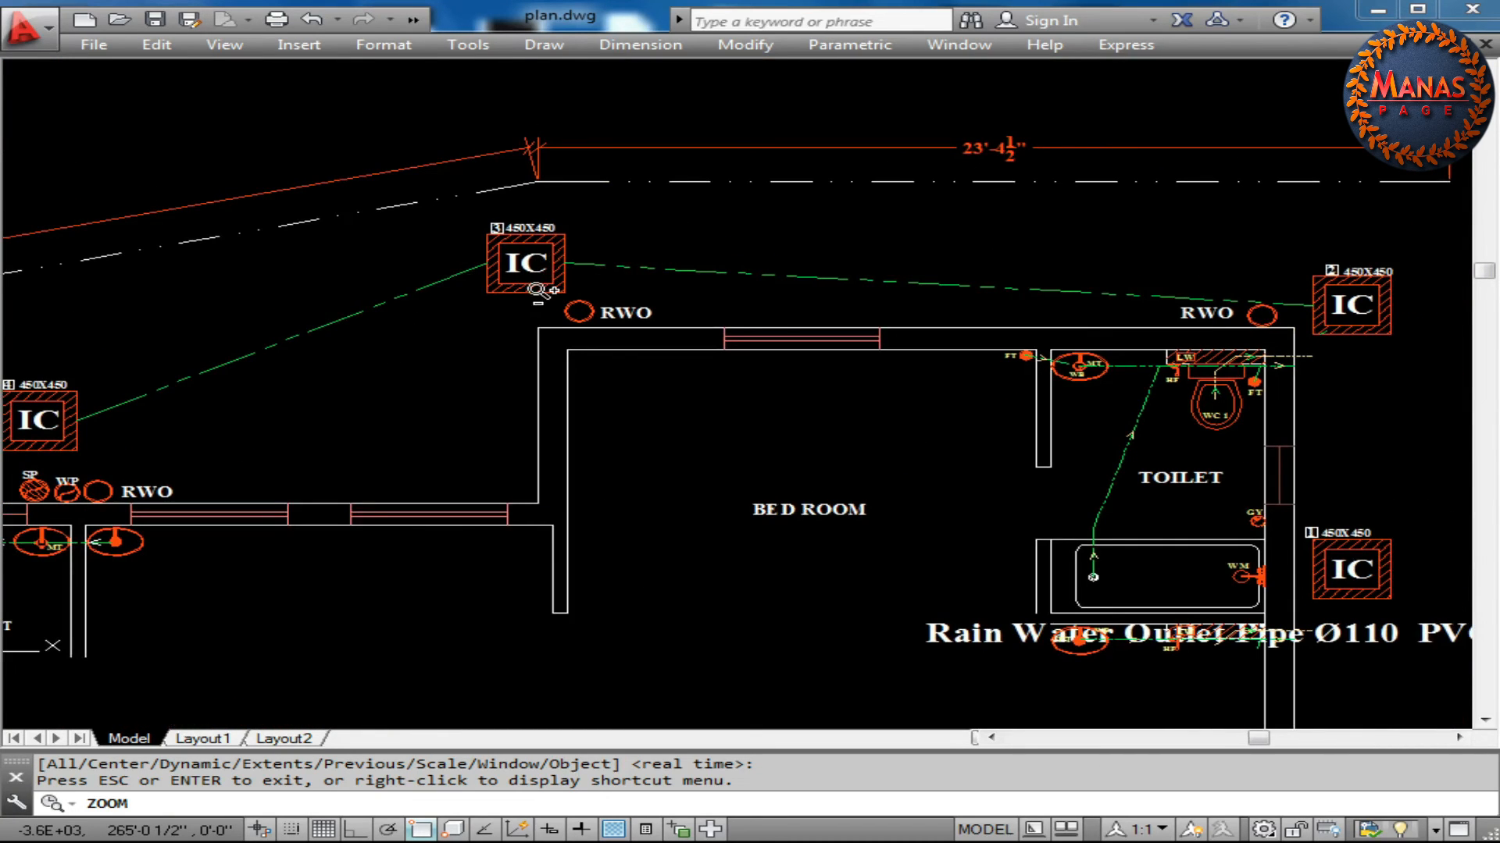
{"action": "middle_click_drag", "start_coordinate": [1070, 304], "coordinate": [1099, 314]}
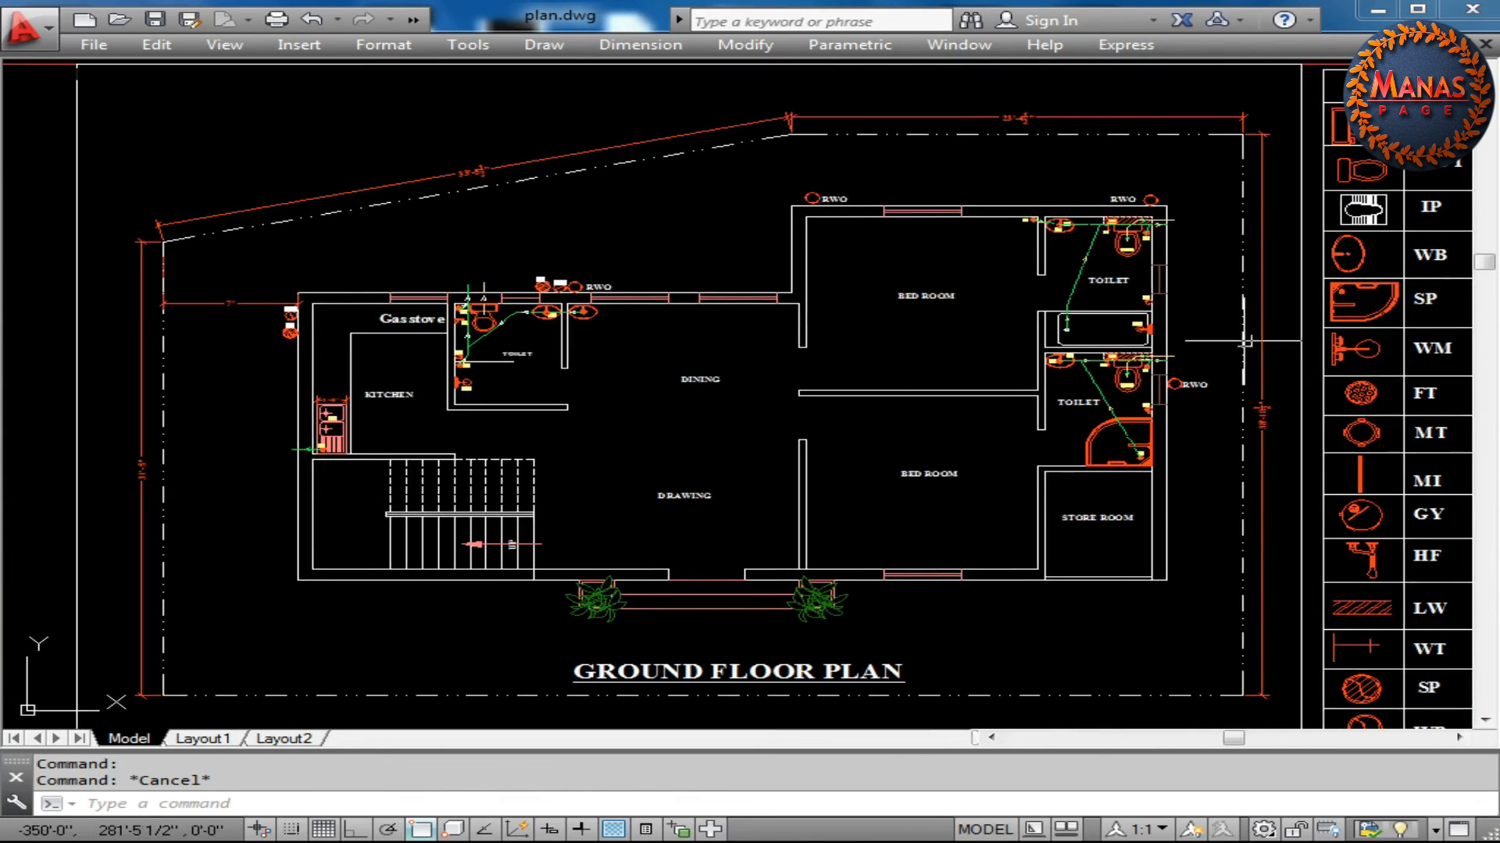
{"action": "left_click", "coordinate": [1242, 335]}
{"action": "left_click", "coordinate": [962, 139]}
{"action": "key", "text": "ctrl+0"}
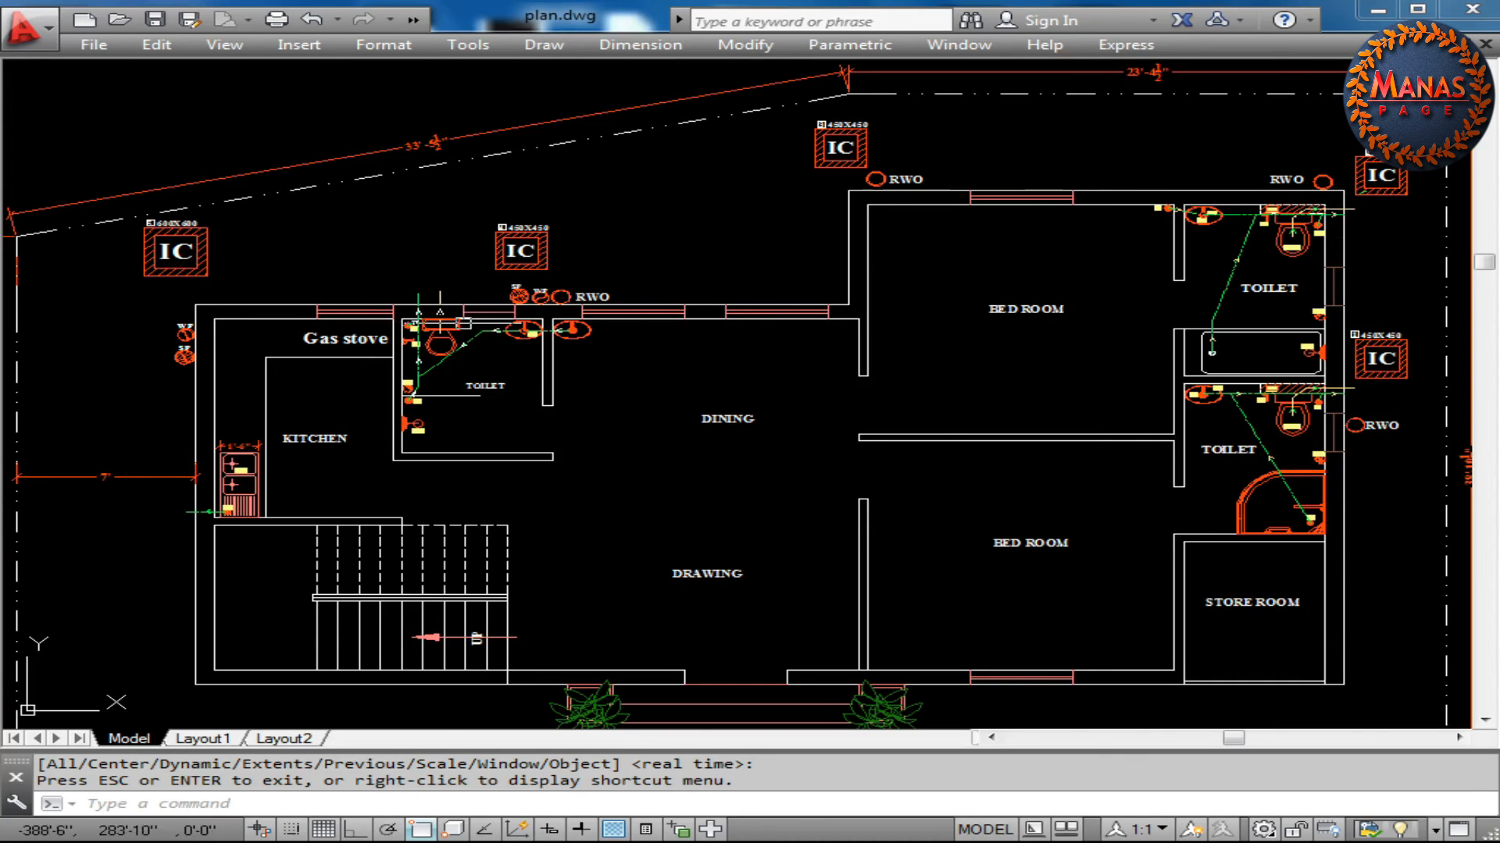
Examine how the 450X450 inspection chambers sit beside the ground floor toilets and at the bedroom's outer corner
{"action": "scroll", "coordinate": [1054, 259], "scroll_direction": "up", "scroll_amount": 1}
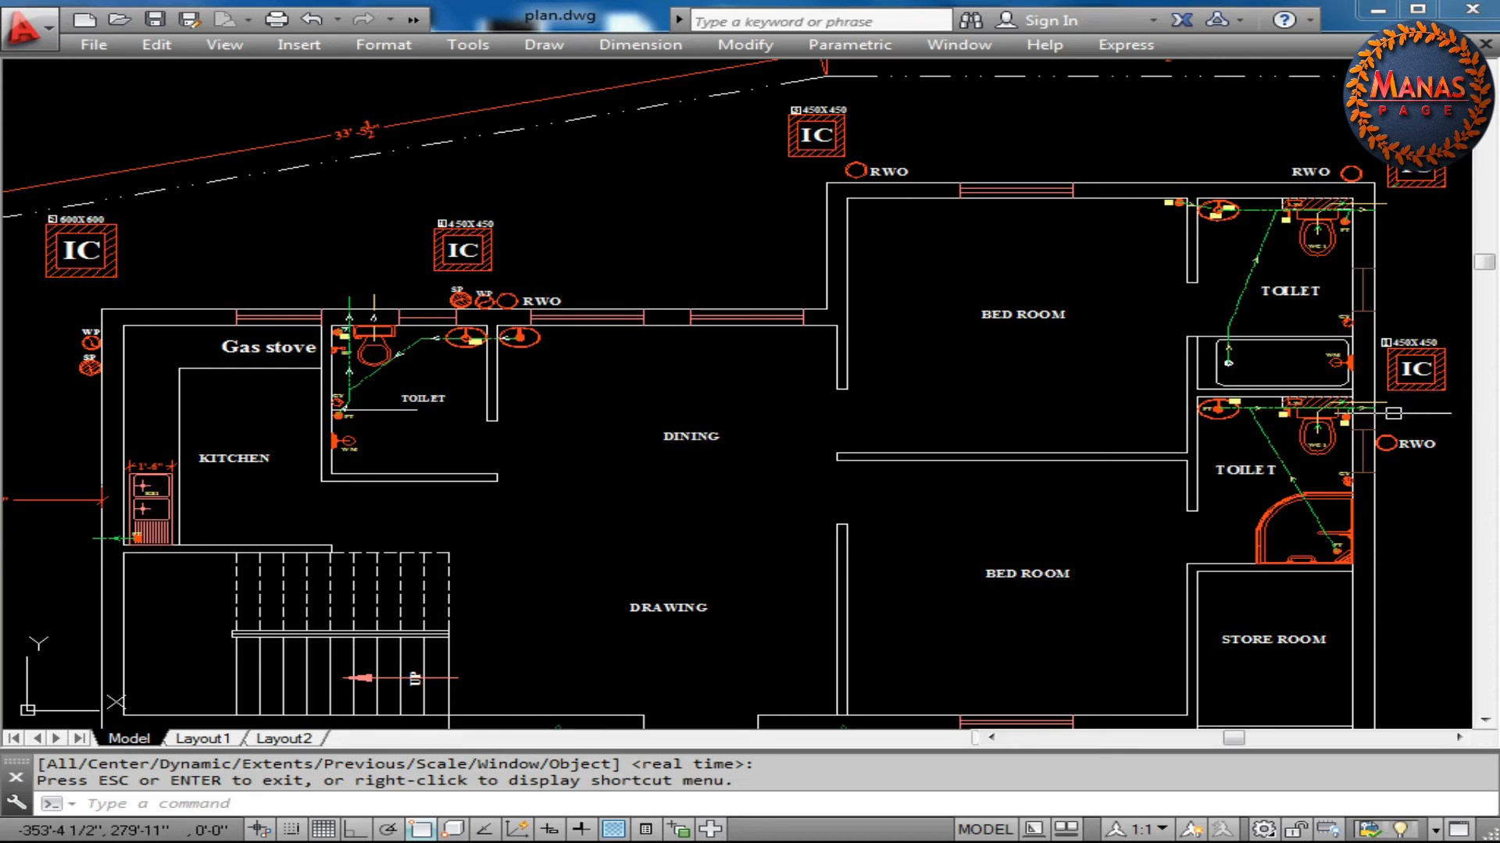
{"action": "key", "text": "Escape"}
{"action": "key", "text": "ctrl+z"}
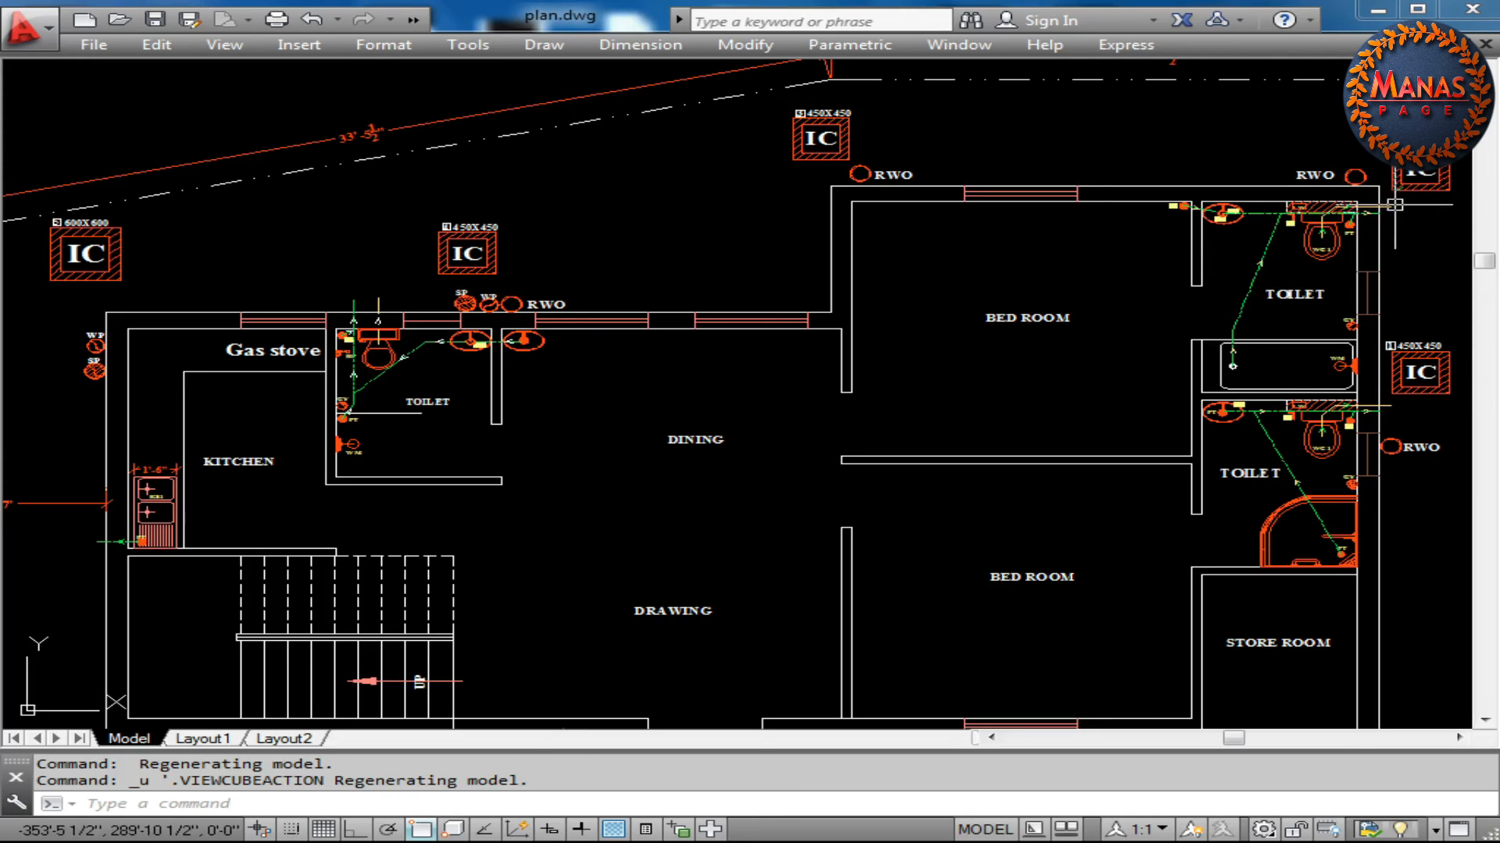
{"action": "left_click", "coordinate": [1460, 364]}
{"action": "left_click", "coordinate": [1415, 390]}
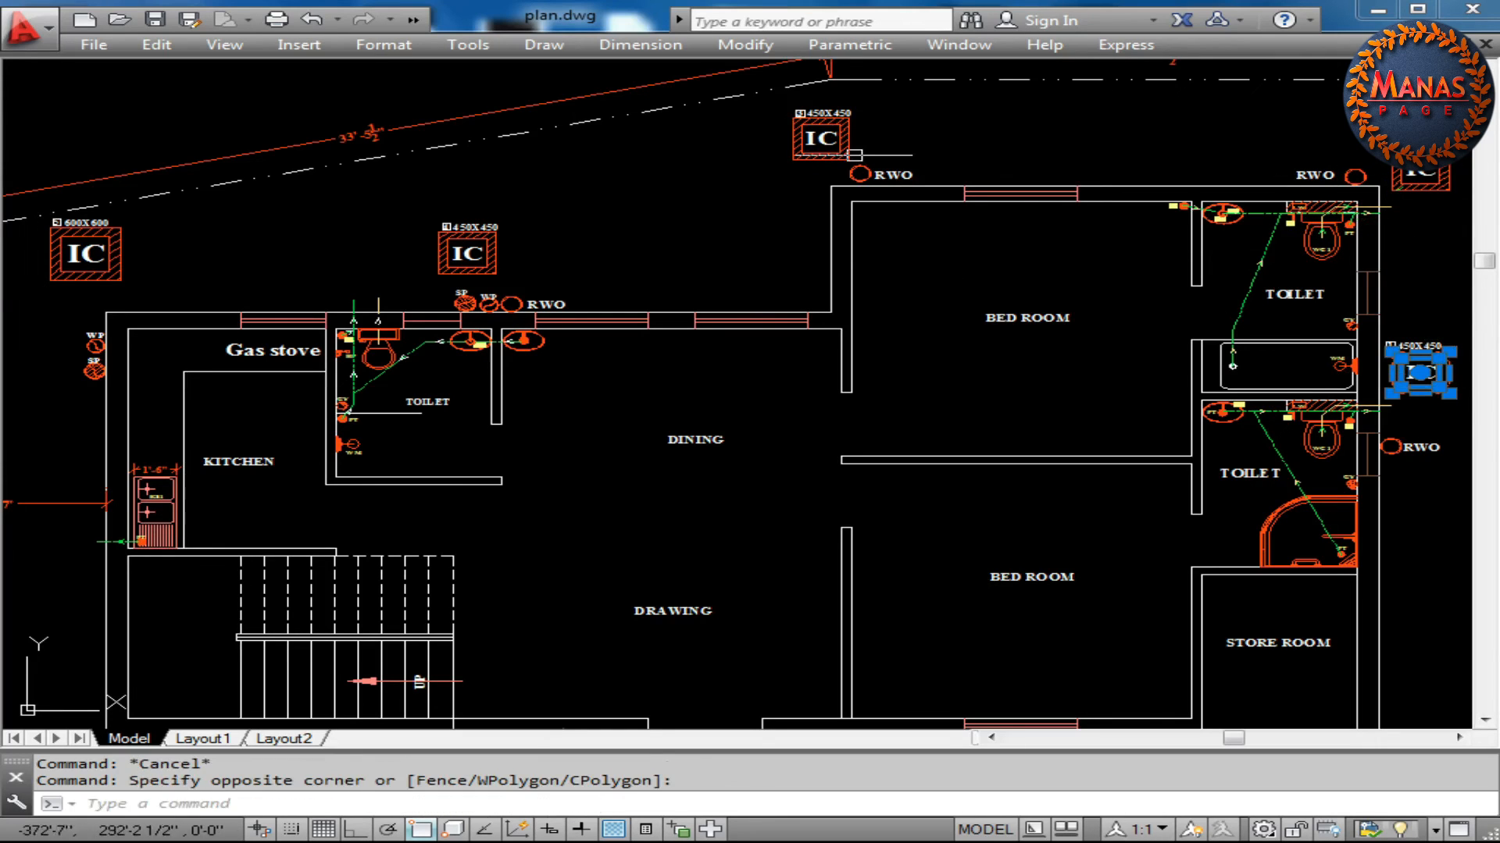
{"action": "left_click", "coordinate": [880, 130]}
{"action": "left_click", "coordinate": [842, 150]}
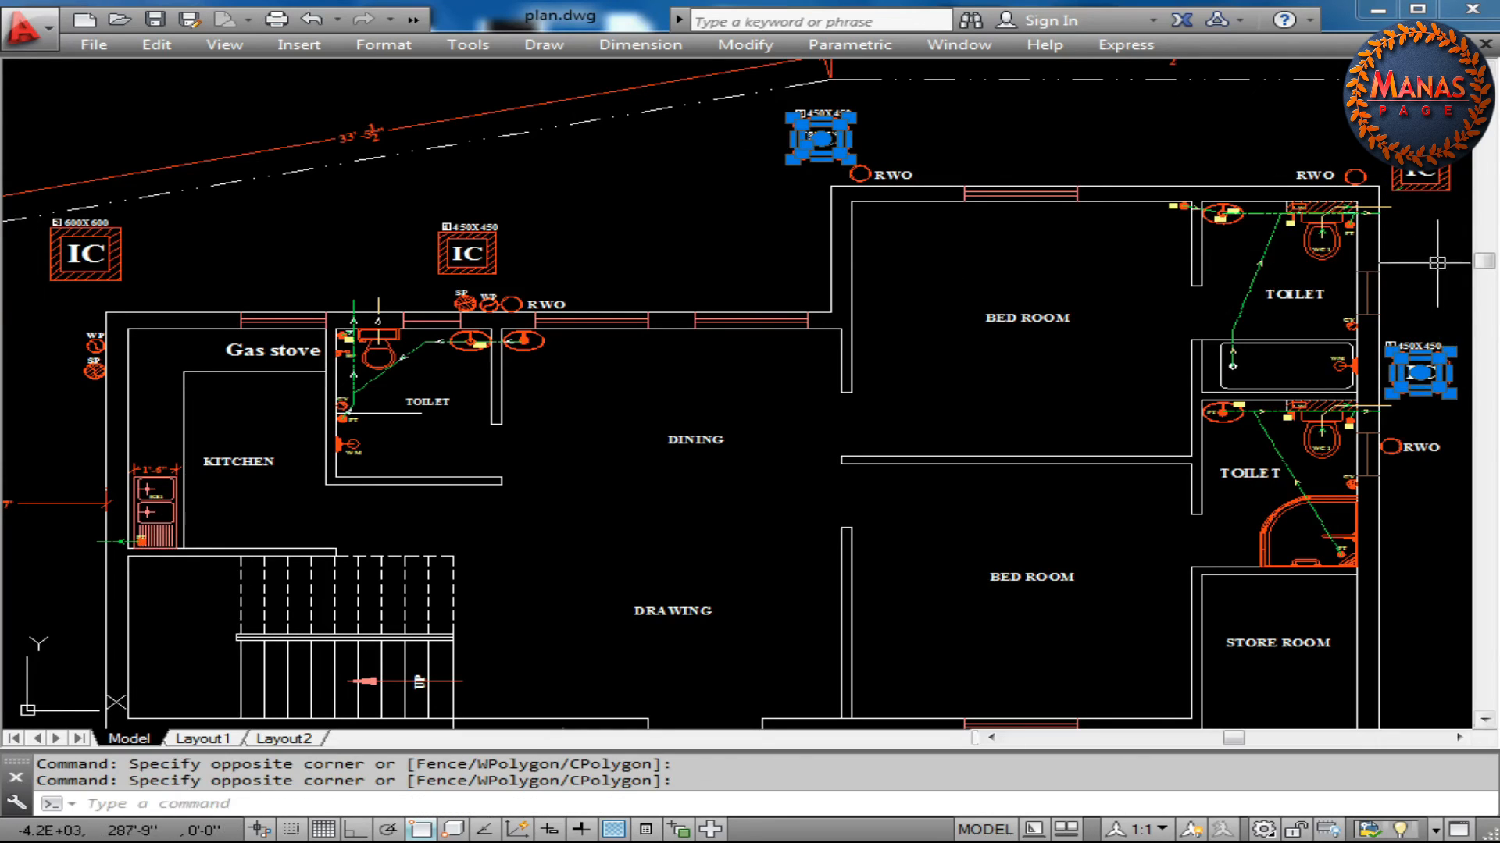
{"action": "key", "text": "Escape"}
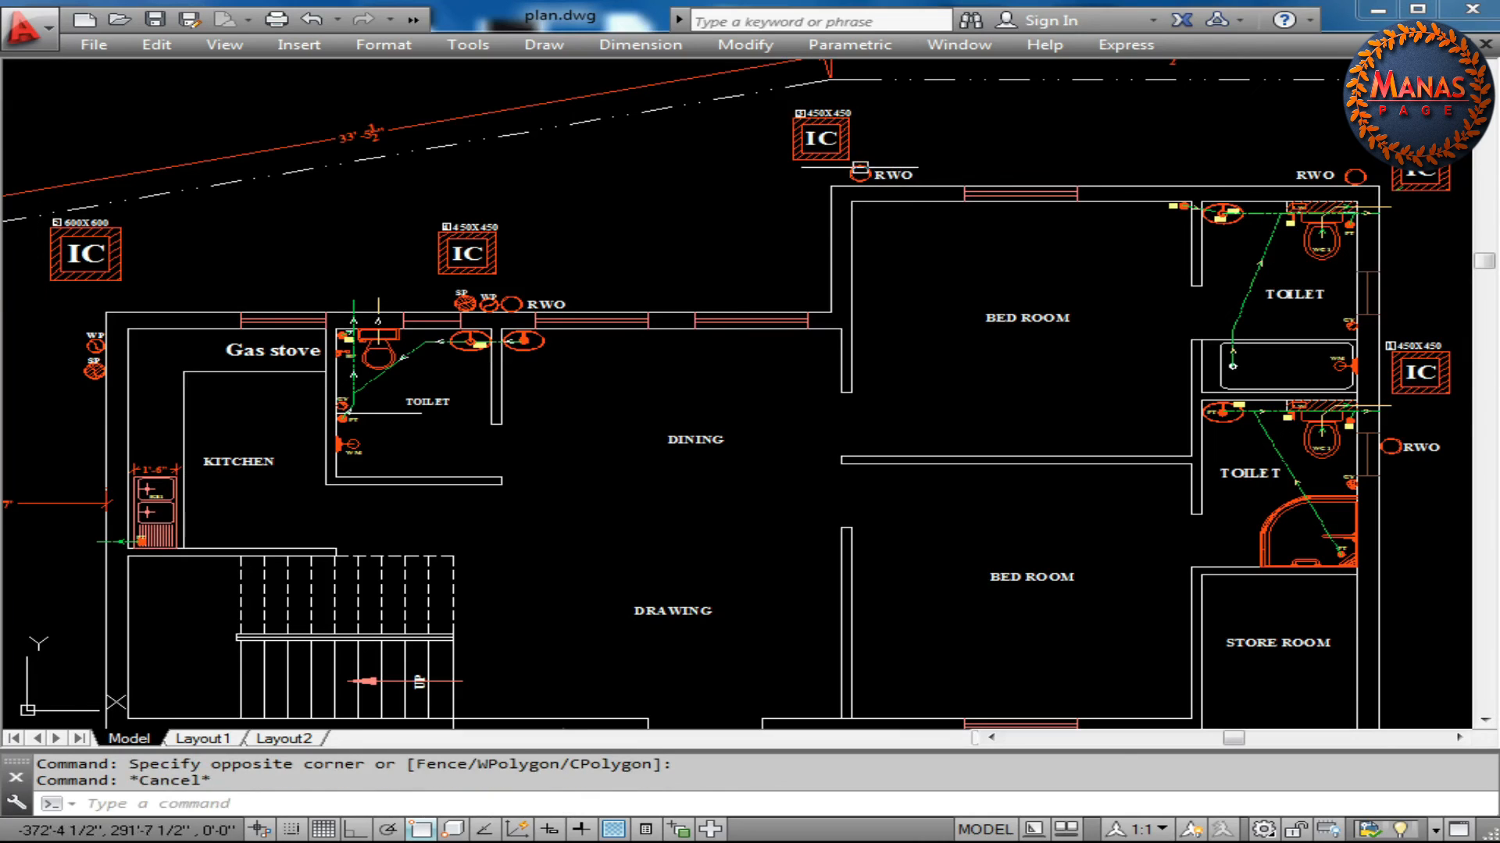
Examine the 450X450 inspection chambers outside the bedroom corner, the bedroom toilets and the toilet beside the kitchen
{"action": "left_click", "coordinate": [837, 123]}
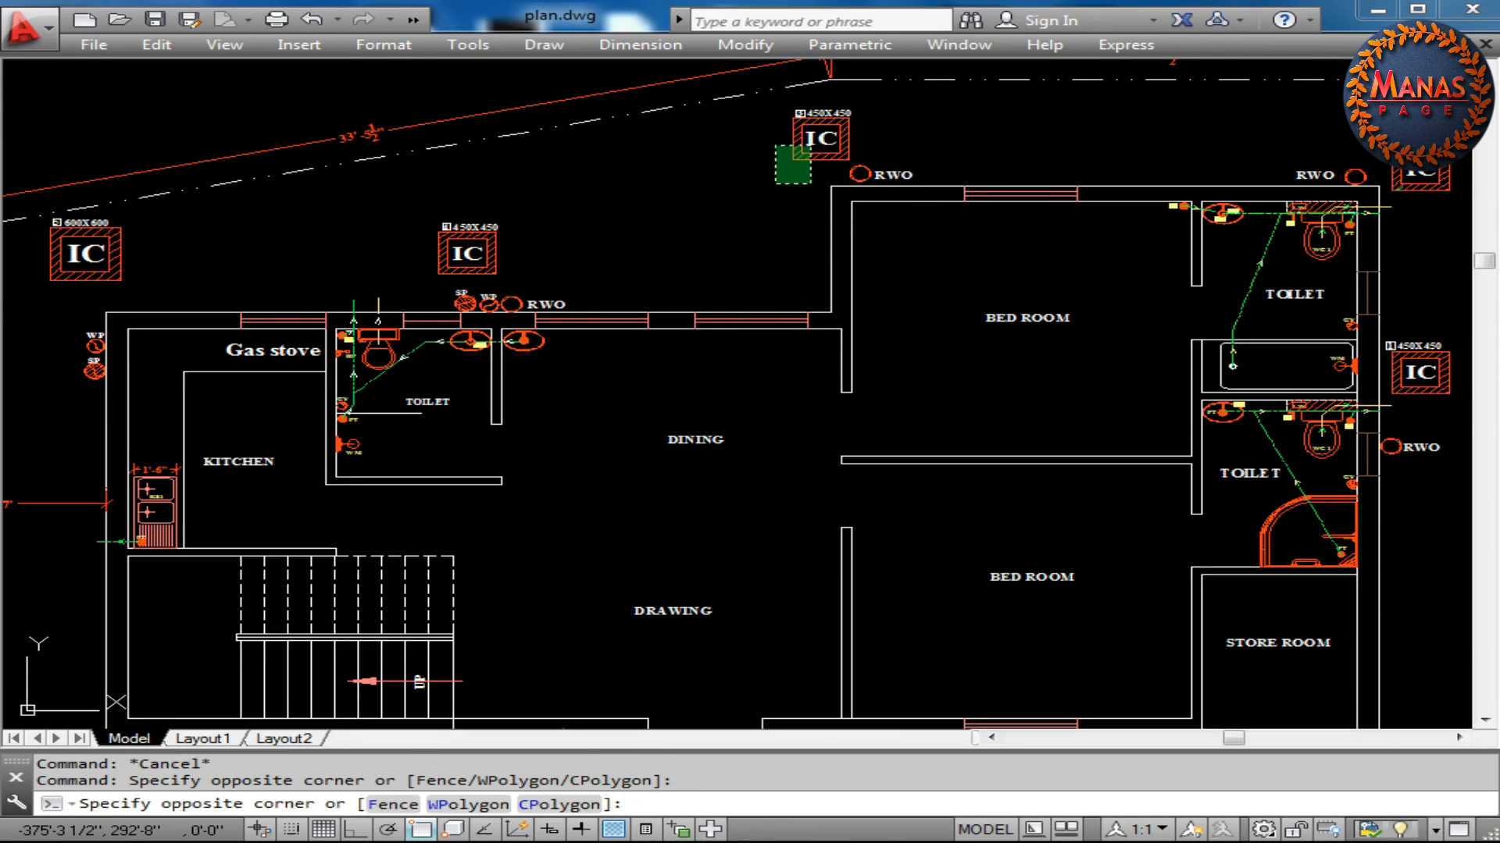
{"action": "left_click", "coordinate": [777, 183]}
{"action": "left_click", "coordinate": [1423, 207]}
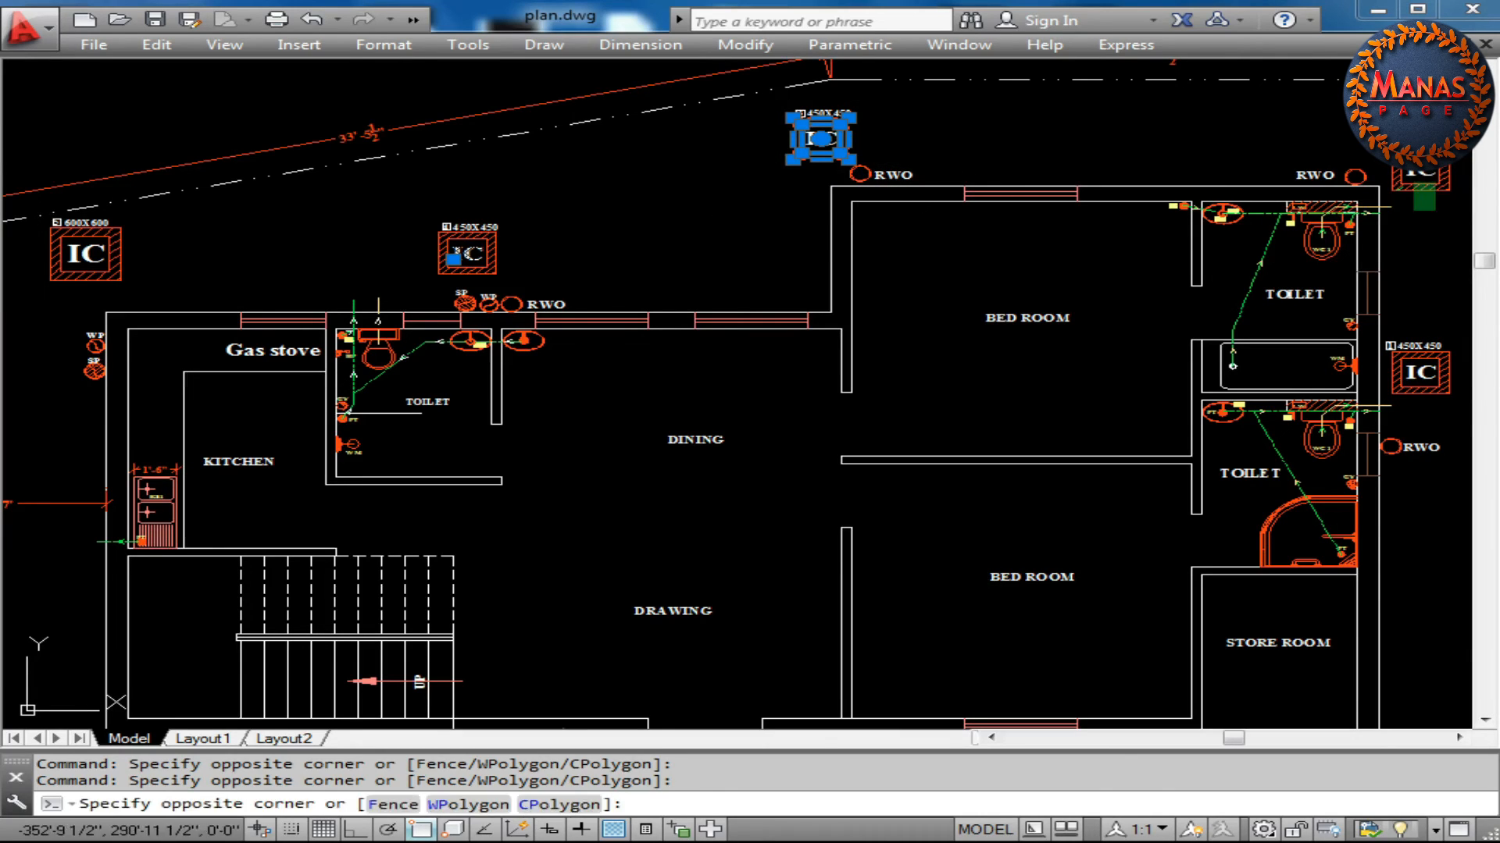
{"action": "left_click", "coordinate": [1410, 182]}
{"action": "left_click", "coordinate": [430, 222]}
{"action": "left_click", "coordinate": [503, 279]}
{"action": "key", "text": "Escape"}
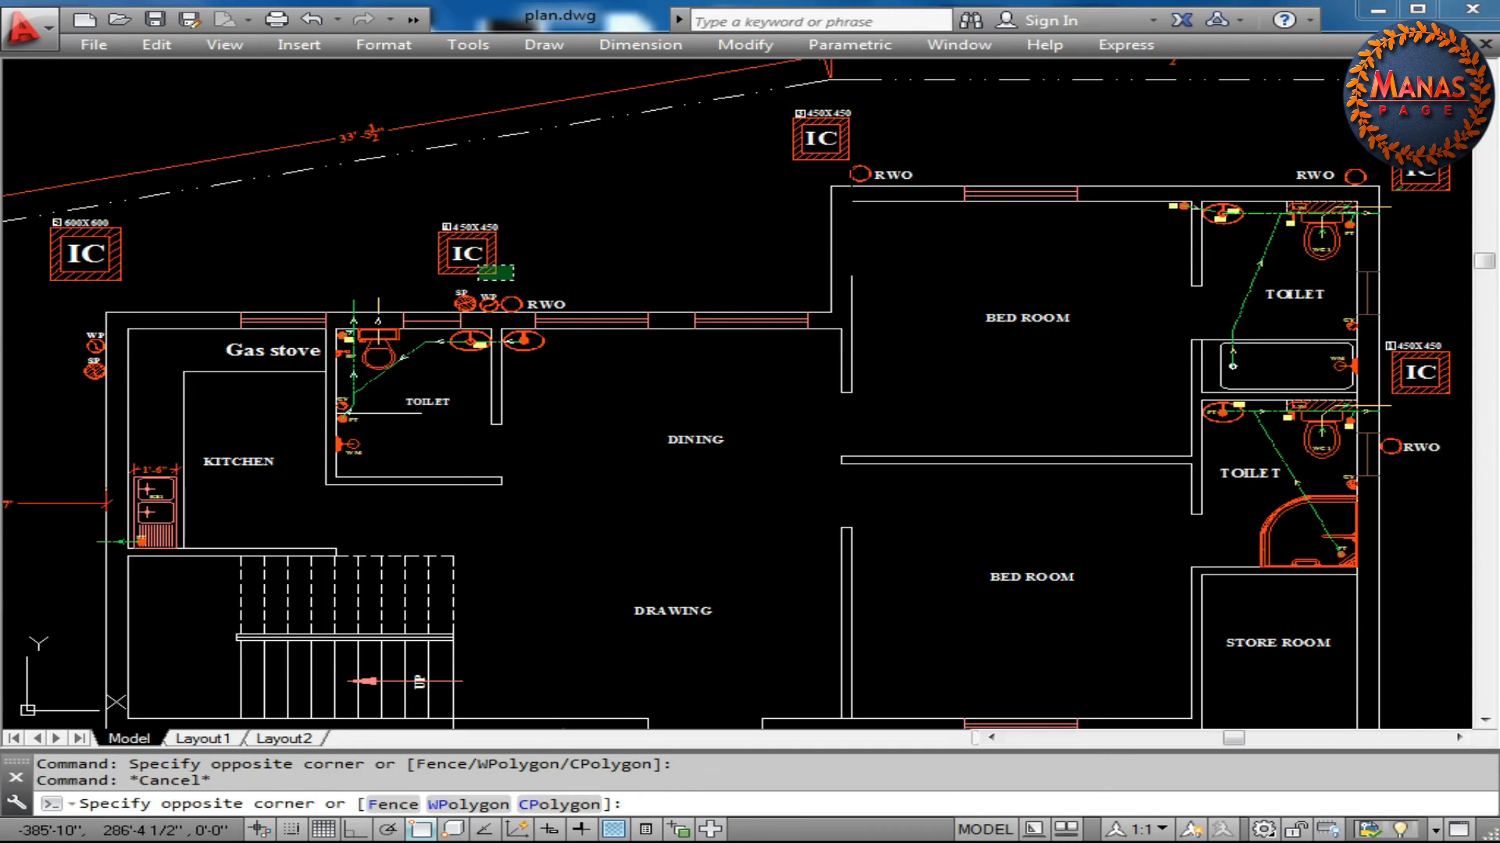
{"action": "left_click", "coordinate": [479, 279]}
{"action": "key", "text": "Escape"}
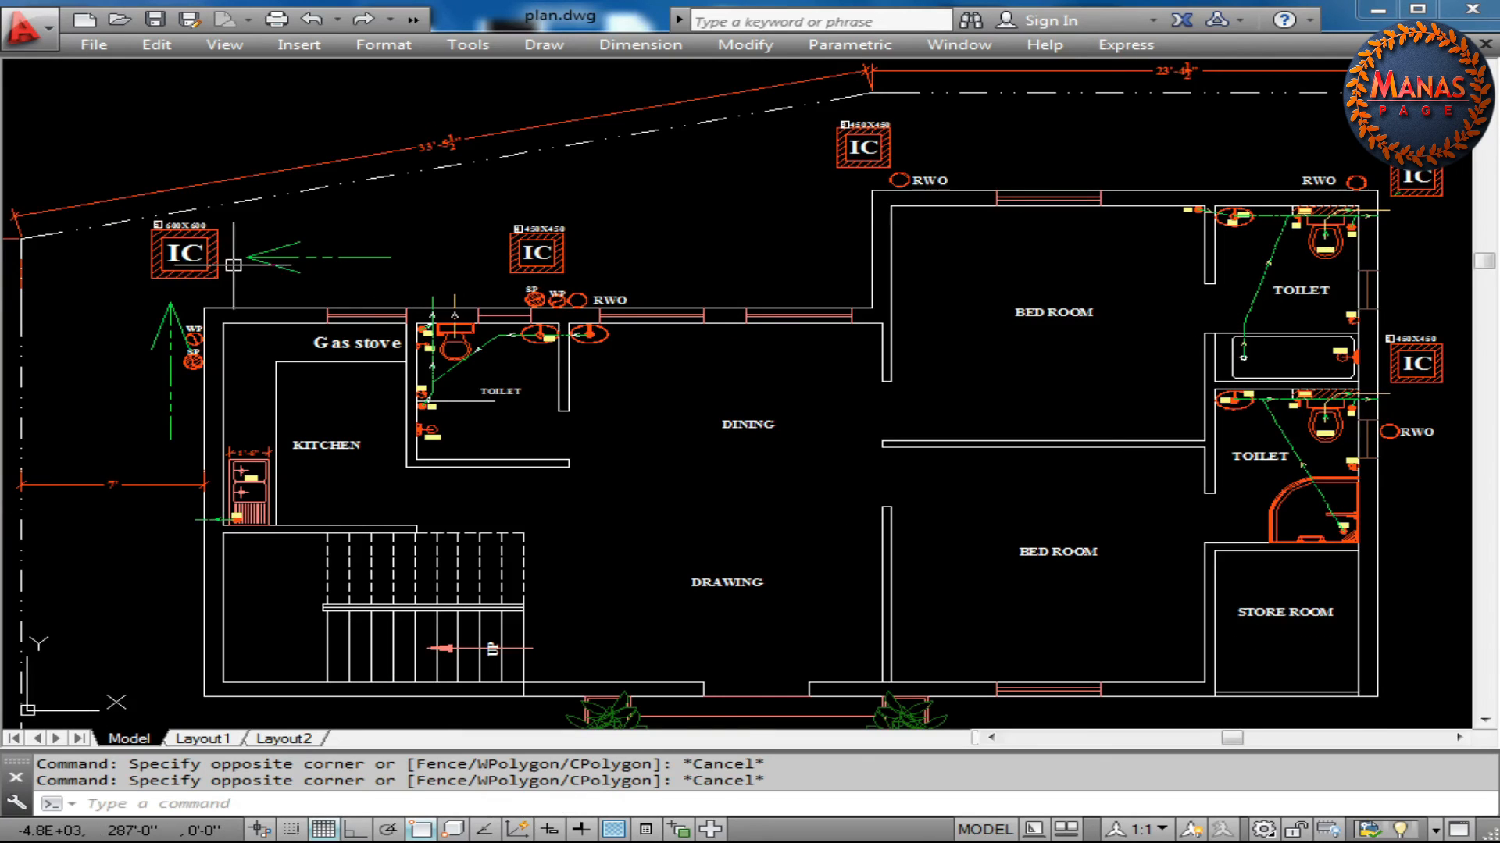
Examine the 600X600 inspection chamber outside the kitchen corner, where the site boundary lines meet
{"action": "left_click", "coordinate": [234, 265]}
{"action": "left_click", "coordinate": [191, 287]}
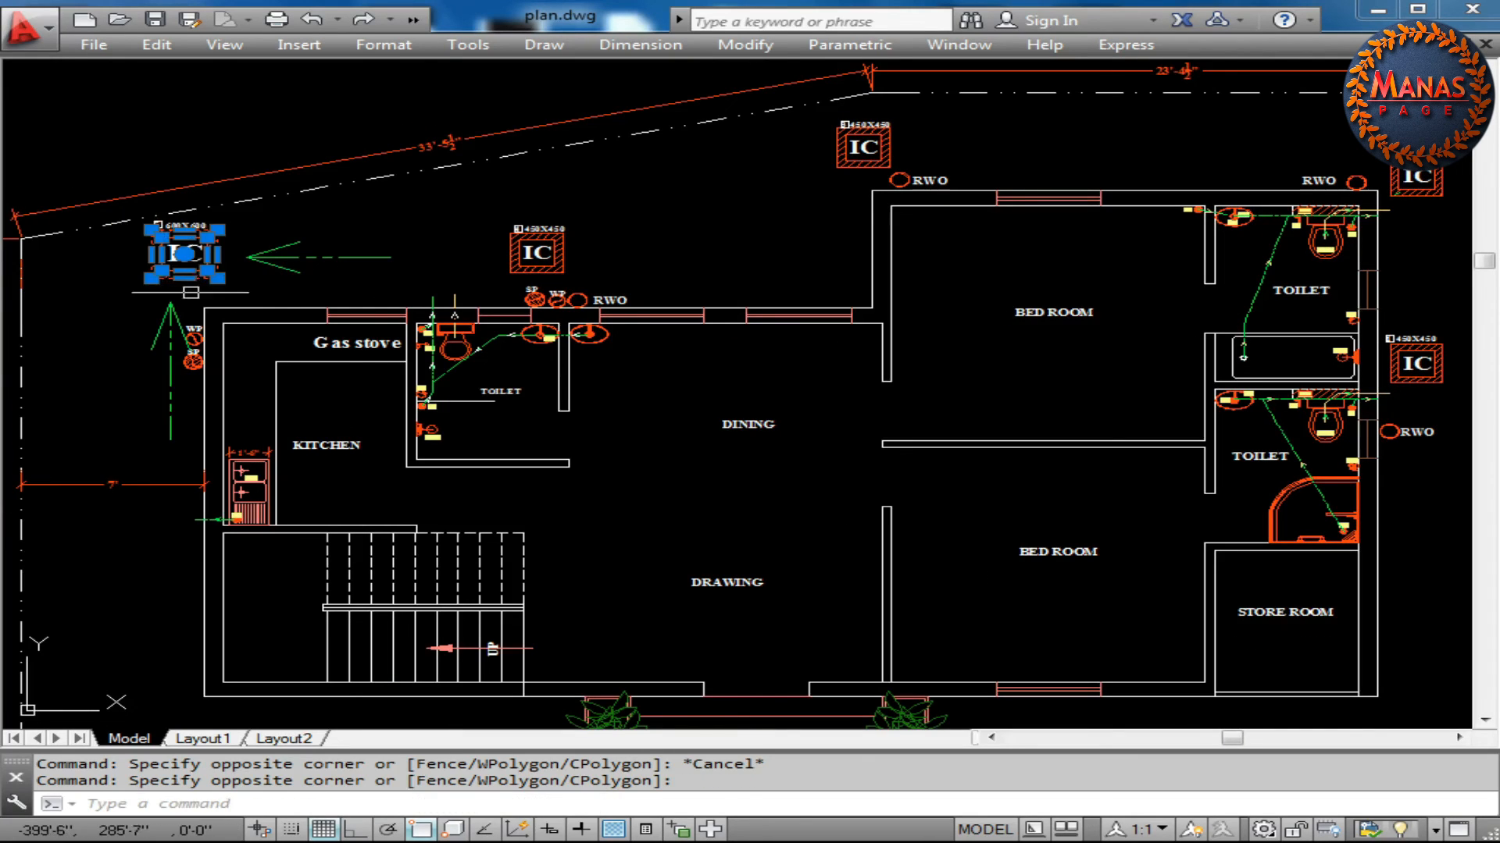
{"action": "key", "text": "Escape"}
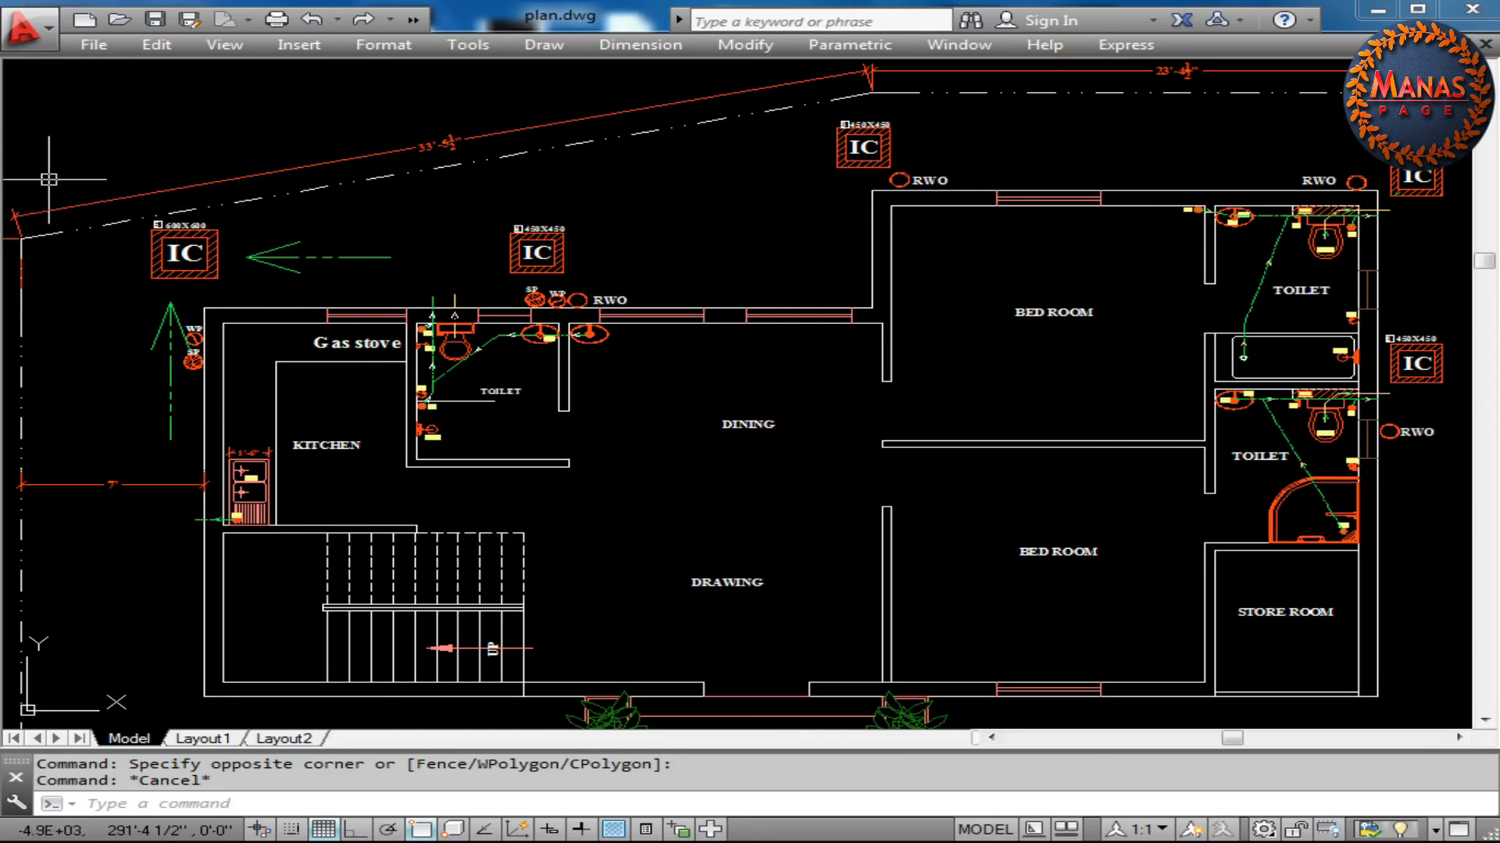
{"action": "key", "text": "z"}
{"action": "key", "text": "Return"}
{"action": "key", "text": "Return"}
{"action": "scroll", "coordinate": [47, 168], "scroll_direction": "up", "scroll_amount": 2}
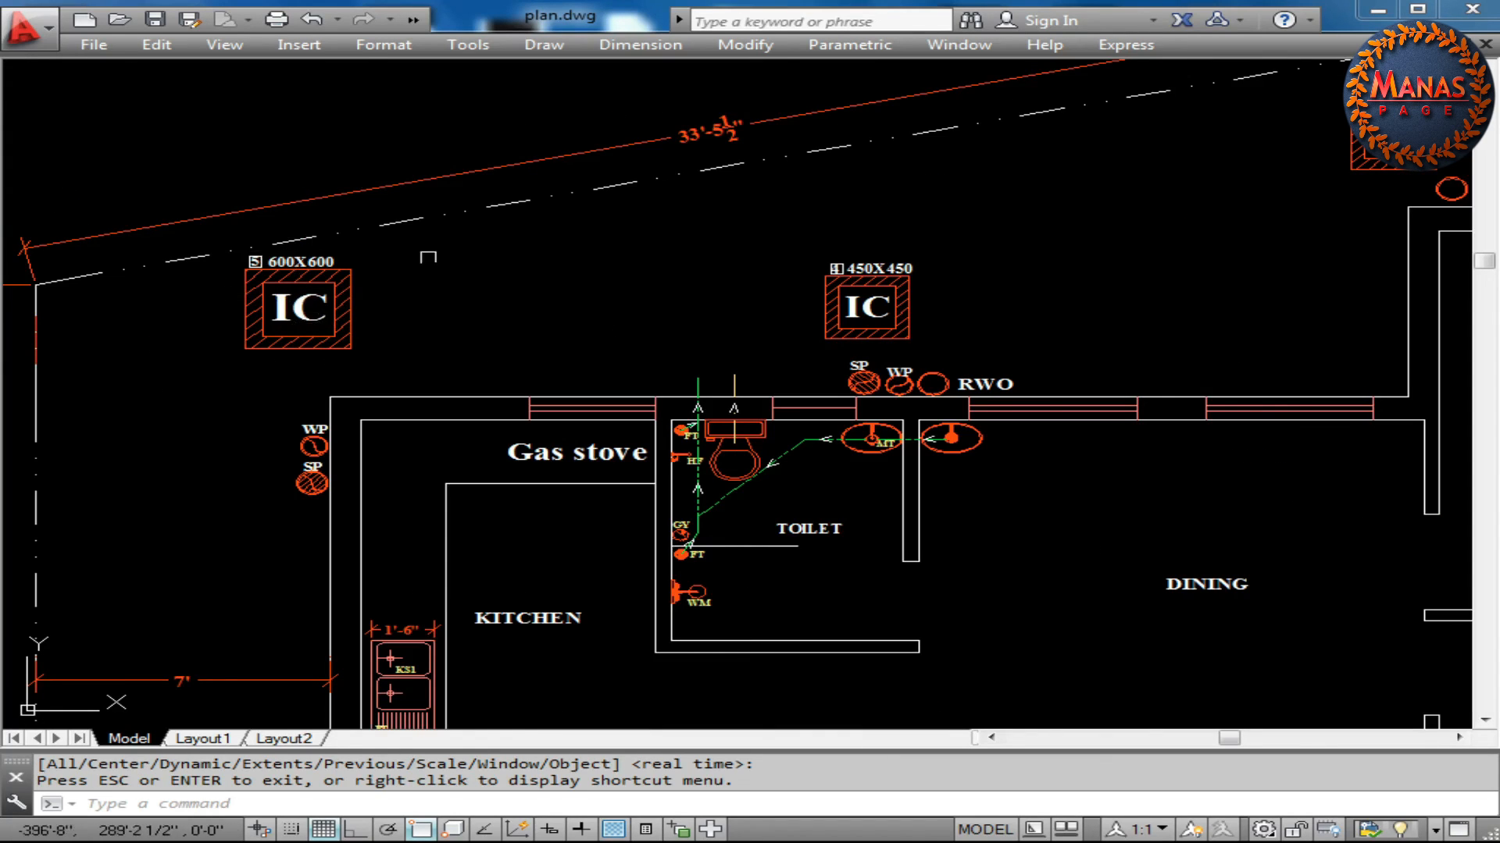
{"action": "scroll", "coordinate": [435, 173], "scroll_direction": "down", "scroll_amount": 2}
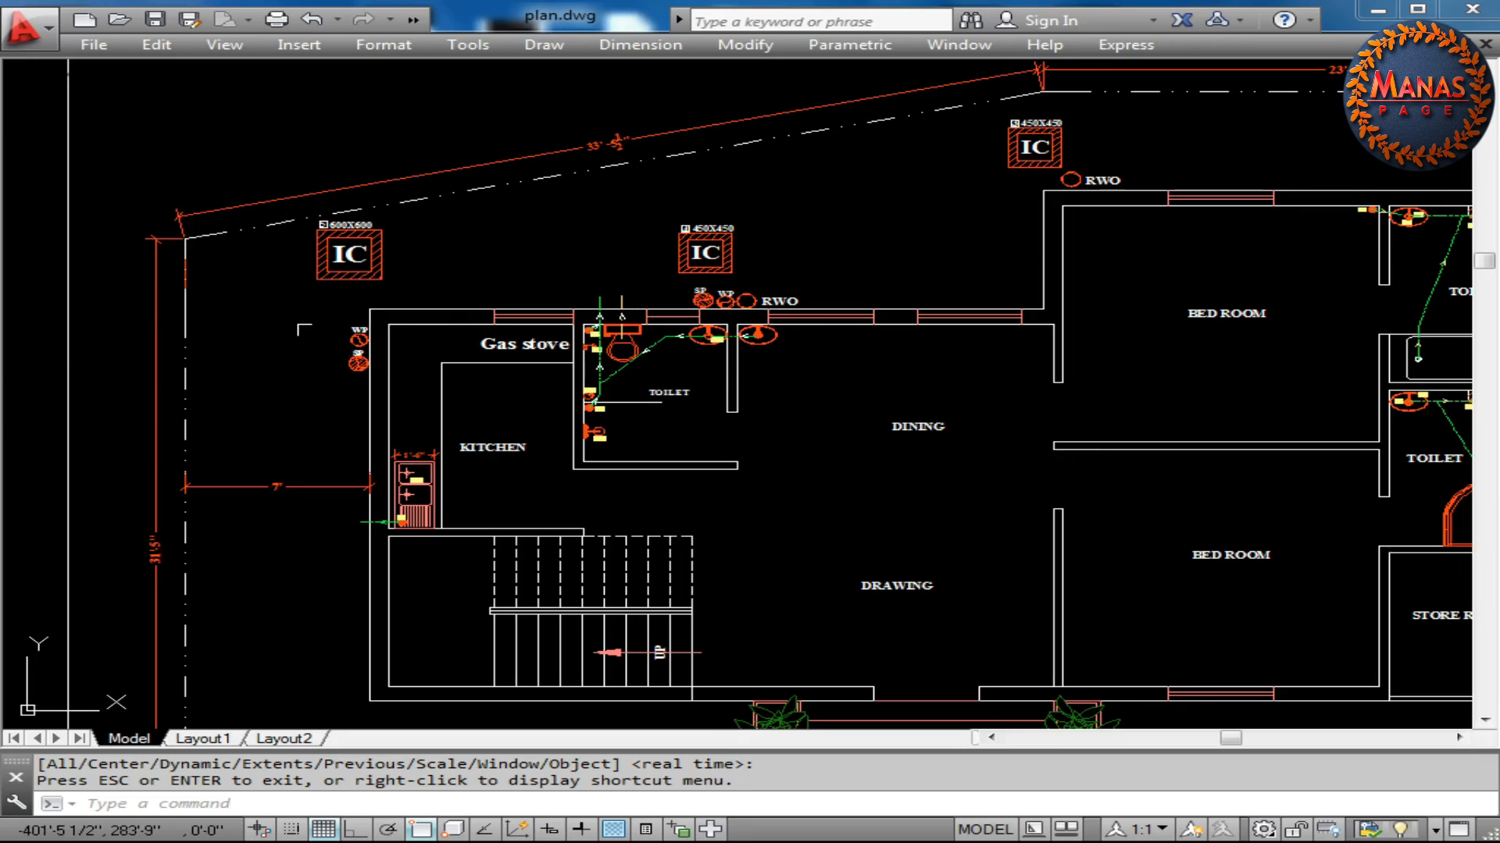
Examine the 600X600 inspection chamber's alternative outlets to the septic tank with soak pit and to the city sewer line
{"action": "scroll", "coordinate": [336, 297], "scroll_direction": "down", "scroll_amount": 2}
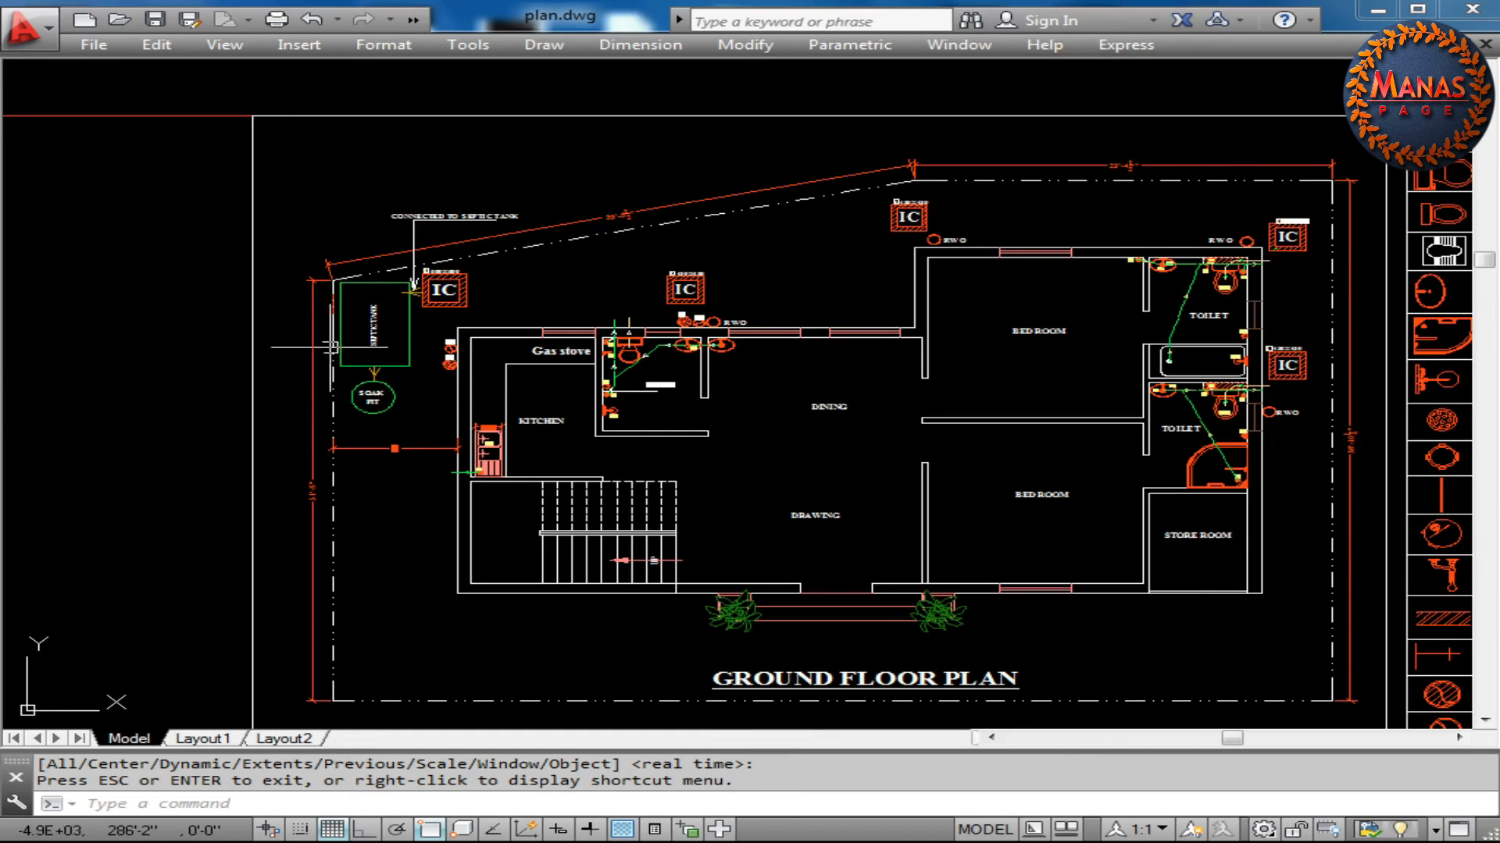
{"action": "scroll", "coordinate": [466, 264], "scroll_direction": "up", "scroll_amount": 5}
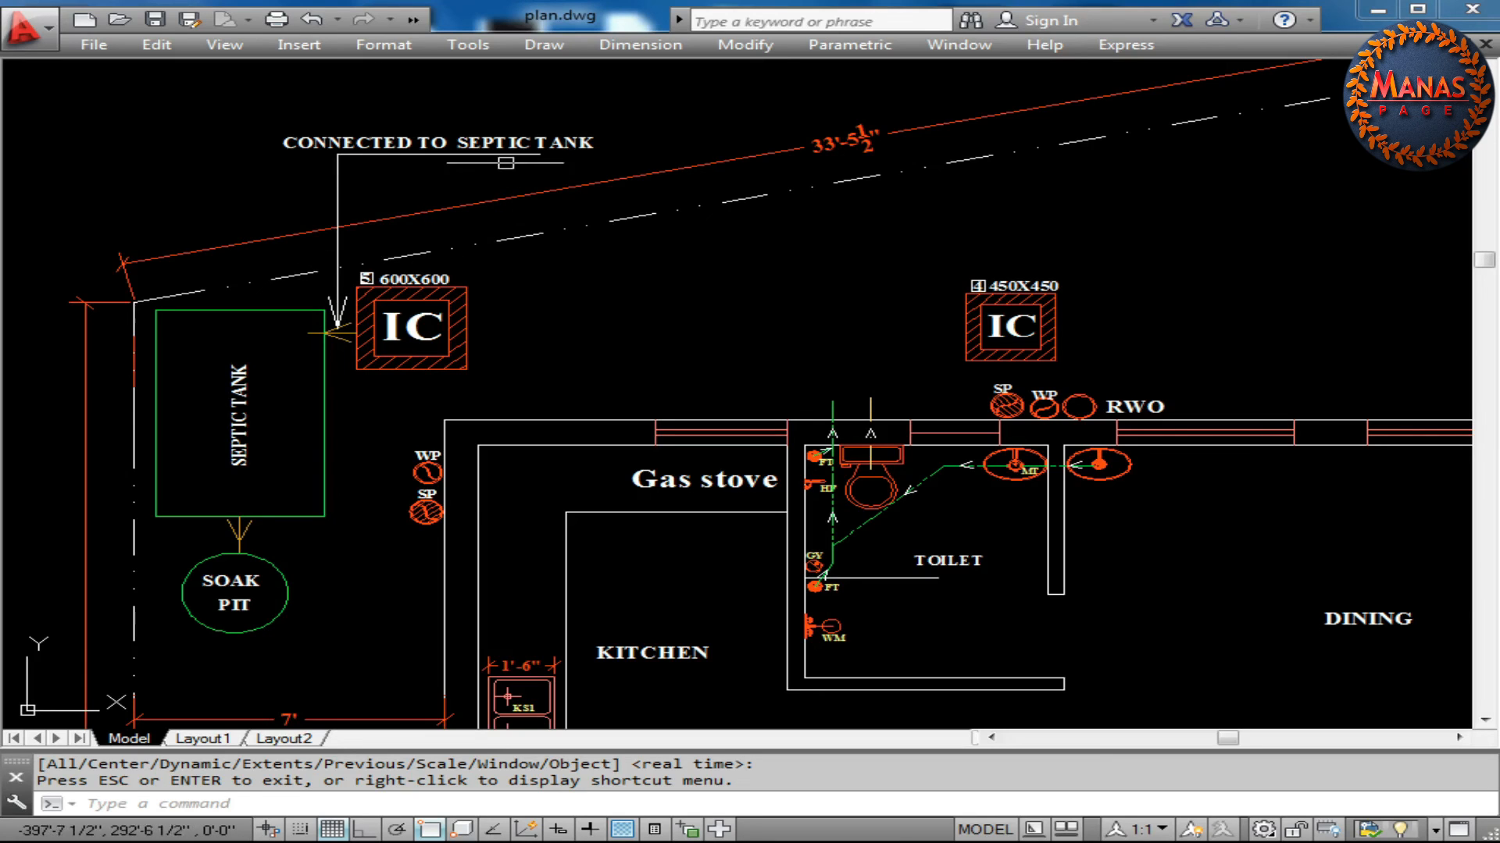
{"action": "scroll", "coordinate": [960, 123], "scroll_direction": "down", "scroll_amount": 1}
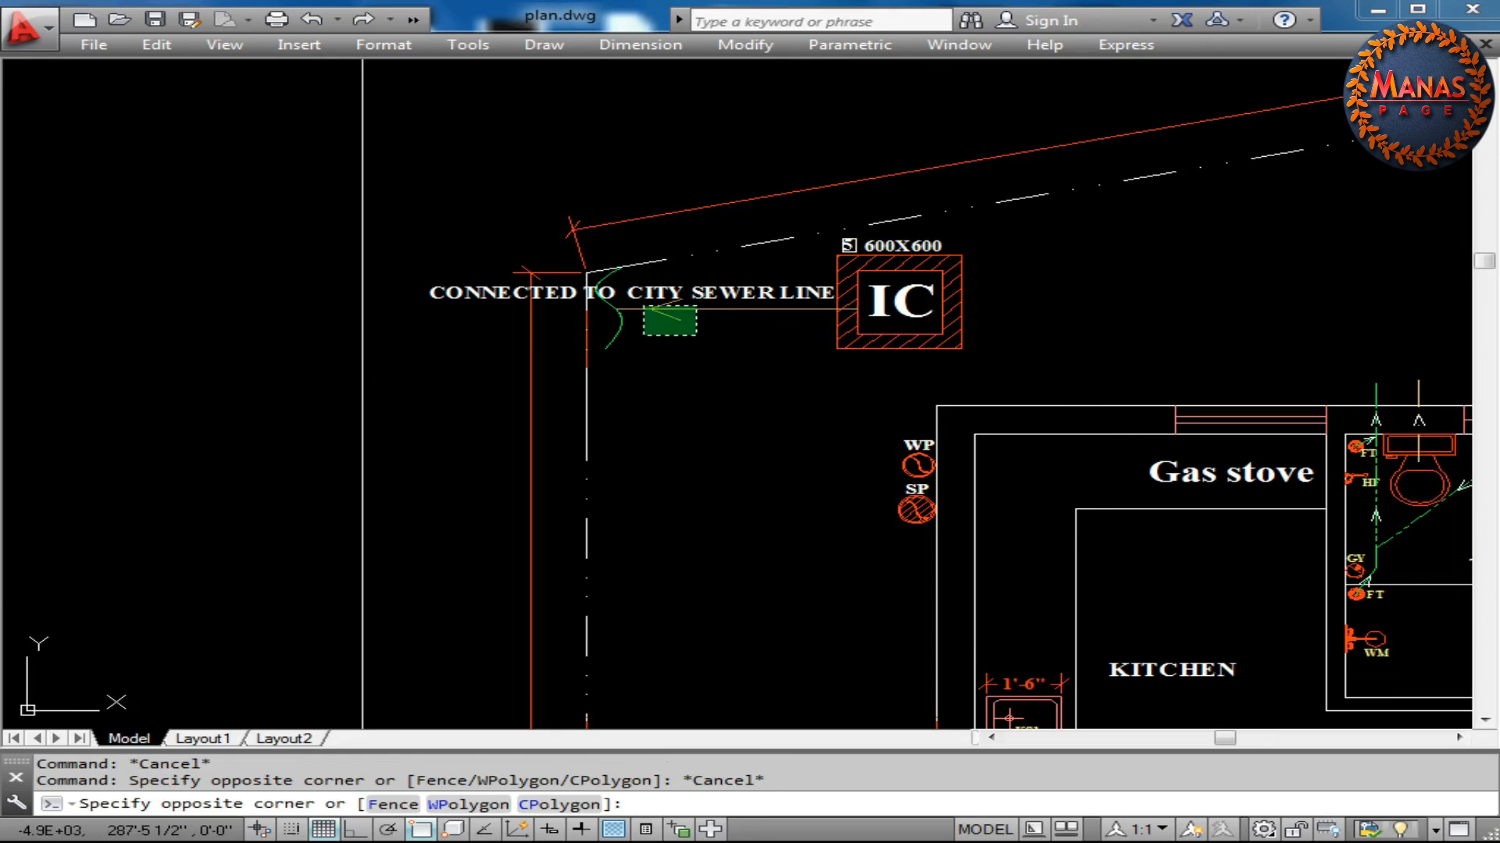
{"action": "left_click", "coordinate": [644, 336]}
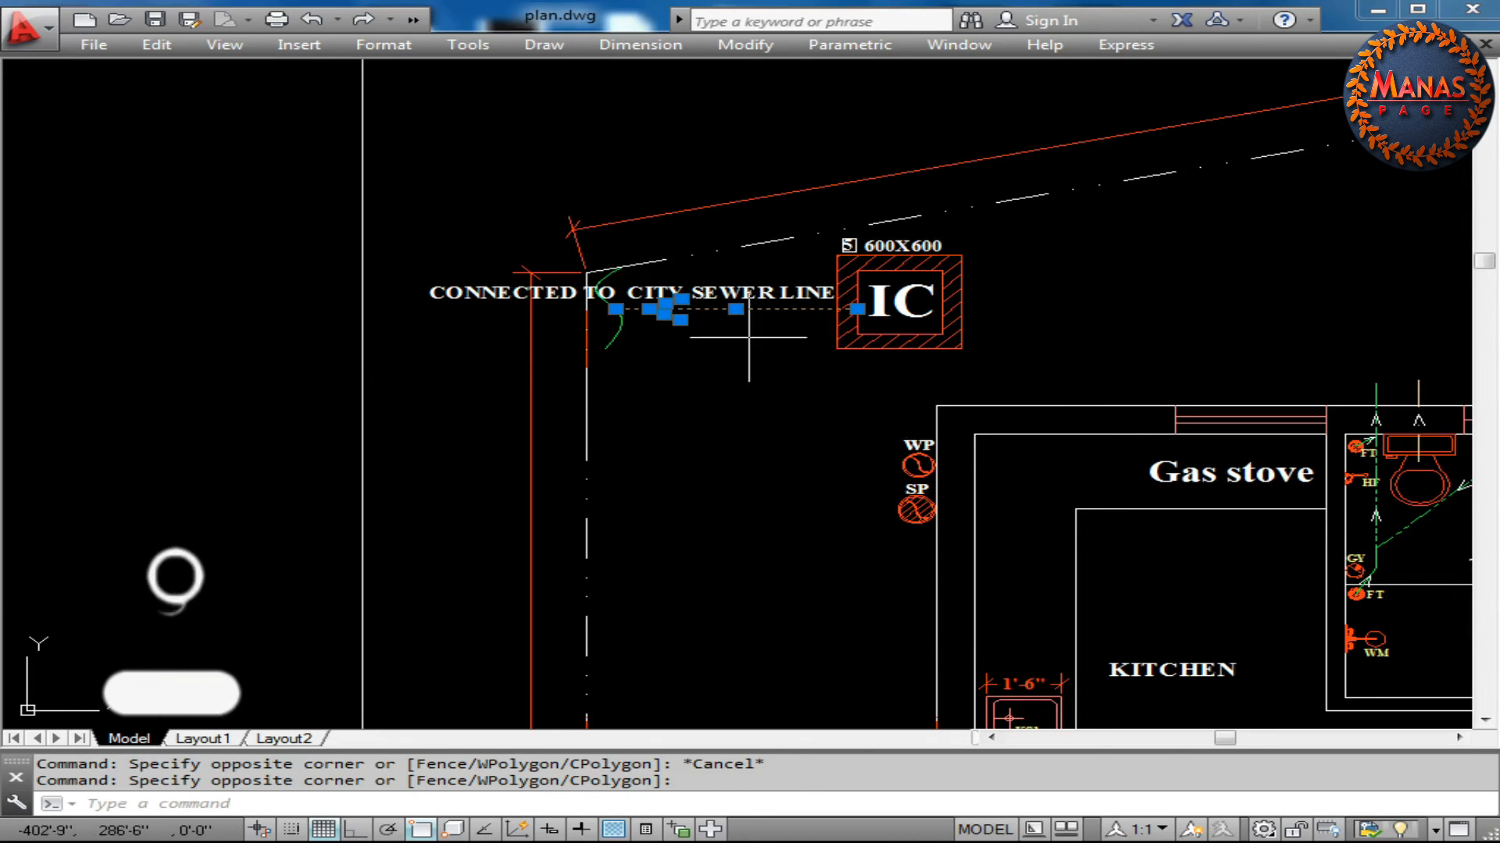
{"action": "key", "text": "Escape"}
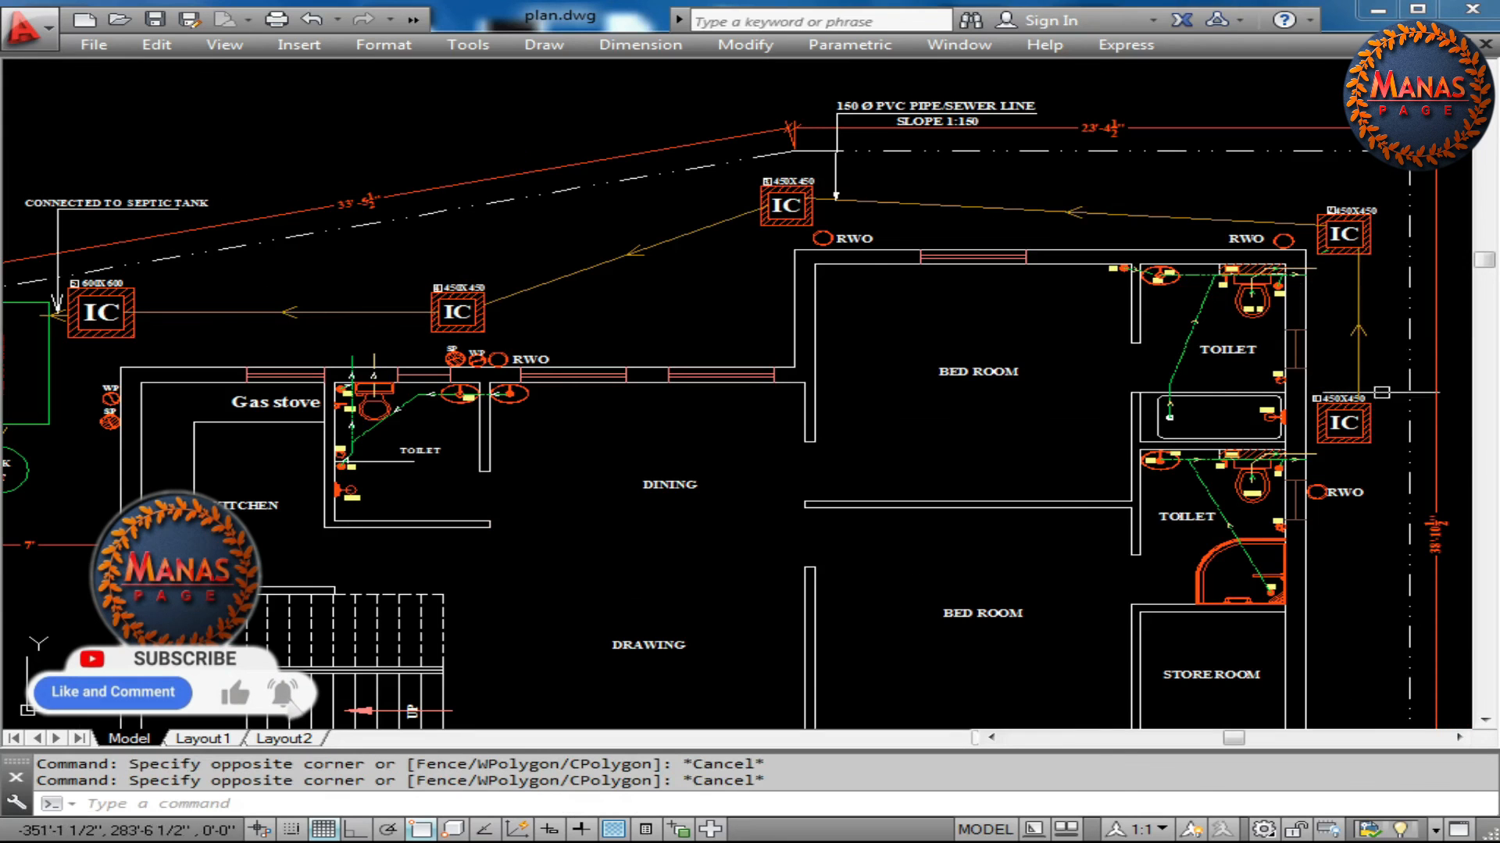
Examine the sewer line segments linking inspection chambers 1, 2 and 3 and their pipe size and slope label
{"action": "left_click", "coordinate": [1357, 328]}
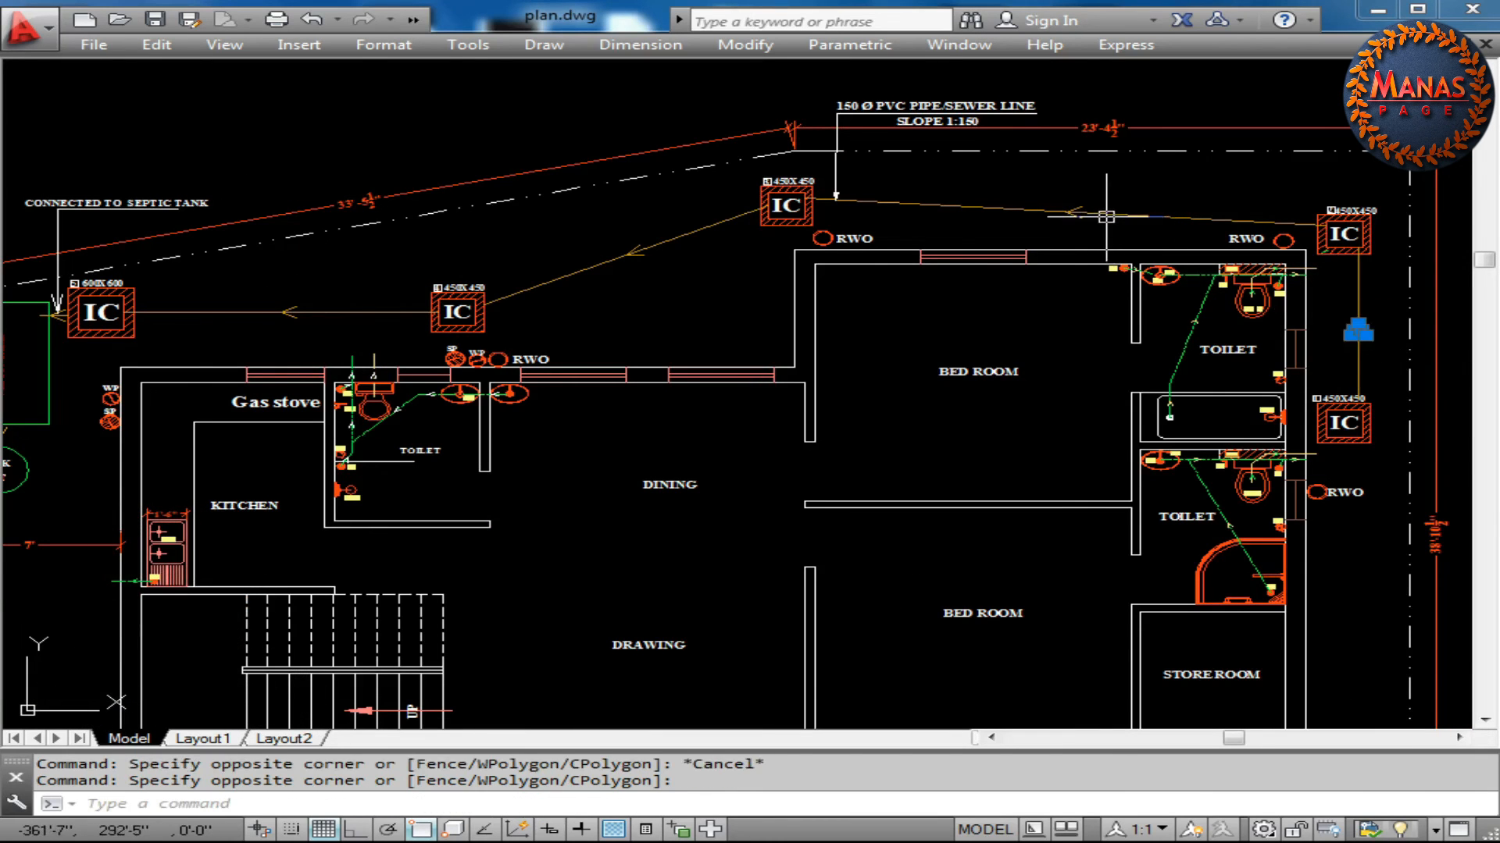
{"action": "scroll", "coordinate": [862, 213], "scroll_direction": "up", "scroll_amount": 5}
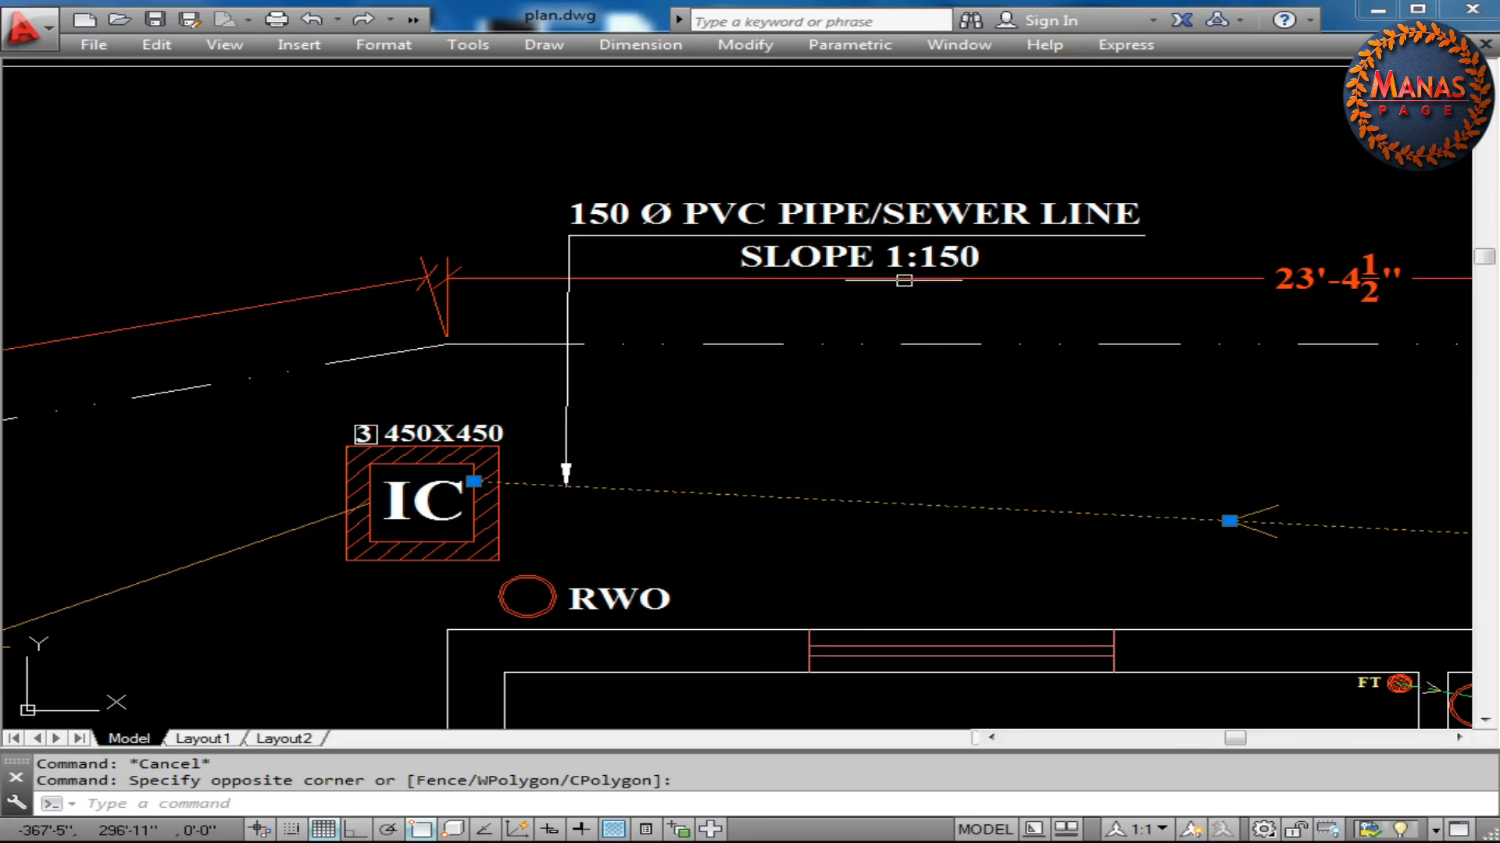
{"action": "scroll", "coordinate": [620, 353], "scroll_direction": "down", "scroll_amount": 5}
Examine the legend's line symbols for sewer, storm, soil and waste water pipes with their diameters and slopes
{"action": "middle_click_drag", "start_coordinate": [619, 354], "coordinate": [770, 51]}
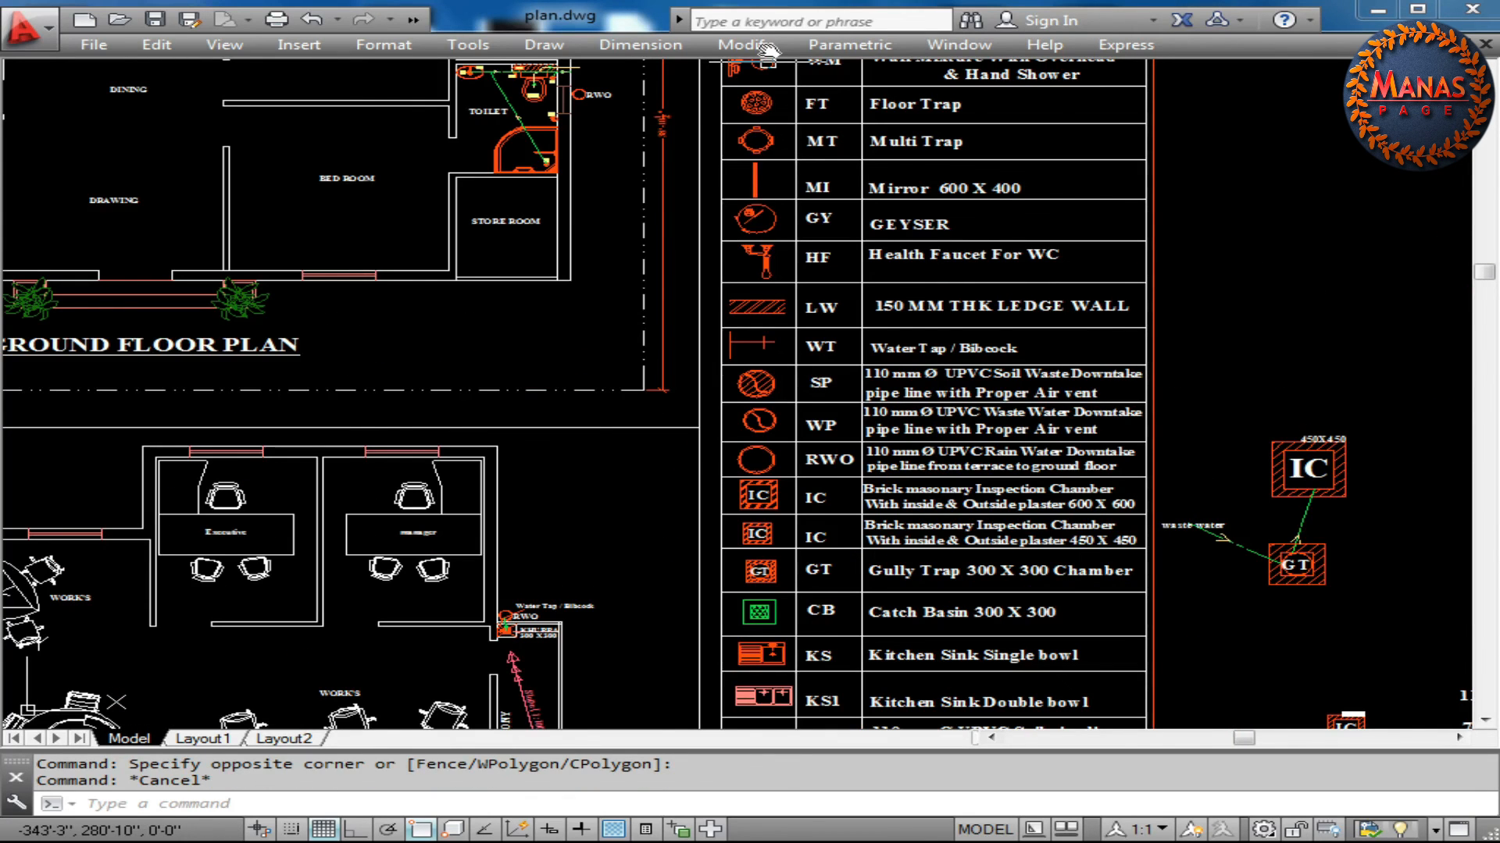
{"action": "scroll", "coordinate": [1038, 703], "scroll_direction": "up", "scroll_amount": 5}
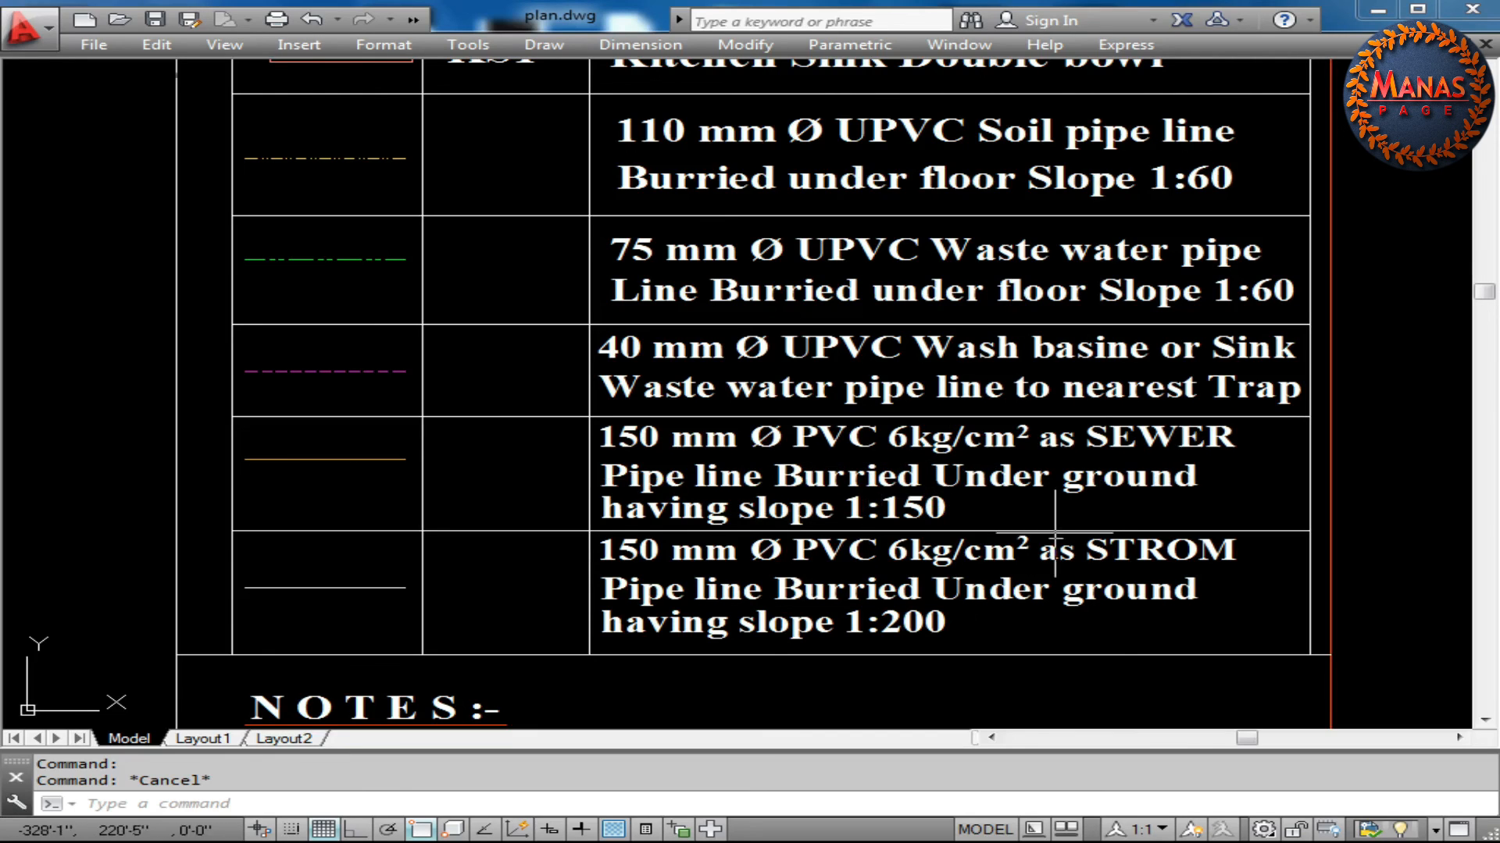
{"action": "left_click", "coordinate": [396, 559]}
{"action": "left_click", "coordinate": [346, 610]}
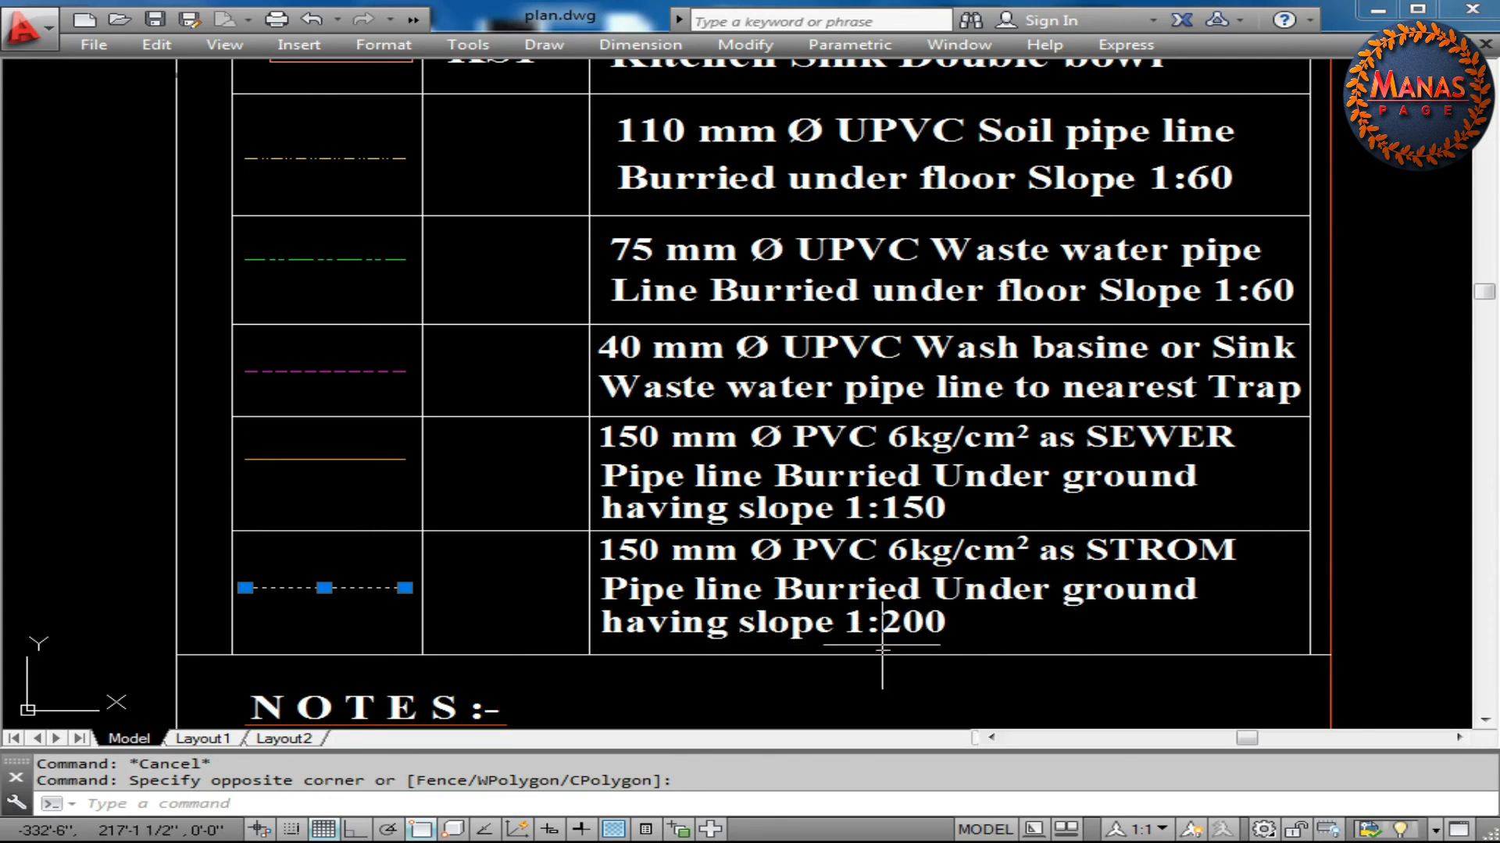
{"action": "key", "text": "Escape"}
{"action": "left_click", "coordinate": [366, 135]}
{"action": "left_click", "coordinate": [332, 183]}
{"action": "left_click", "coordinate": [382, 241]}
{"action": "left_click", "coordinate": [333, 273]}
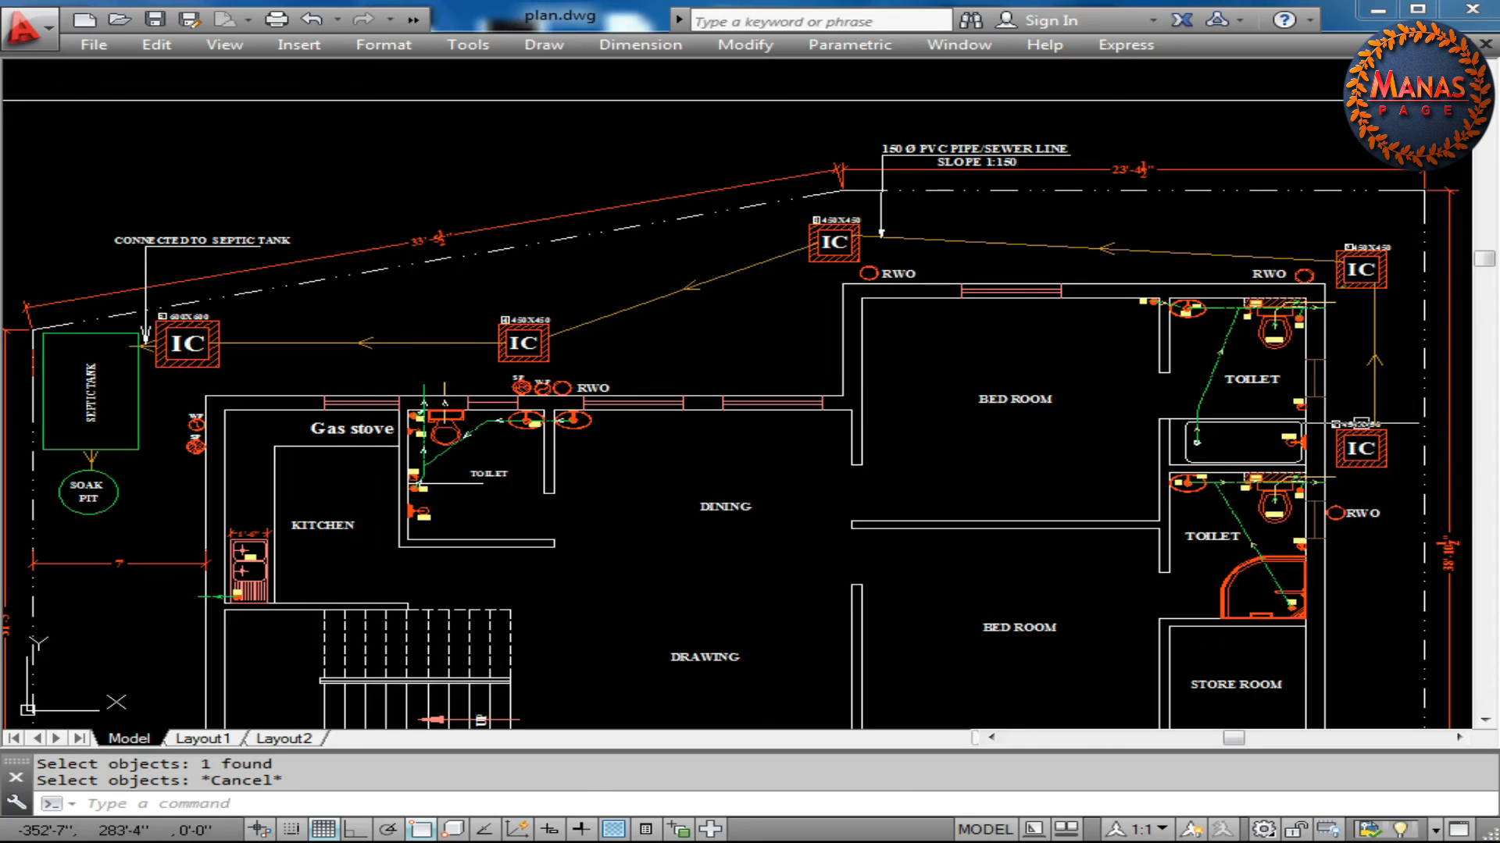
Move the 450X450 inspection chamber 1 slightly upward beside the bathtub outside the bedroom toilets
{"action": "left_click_drag", "start_coordinate": [1328, 412], "coordinate": [1390, 470]}
{"action": "type", "text": "m"}
{"action": "key", "text": "Return"}
{"action": "left_click", "coordinate": [1395, 481]}
{"action": "left_click", "coordinate": [1394, 478]}
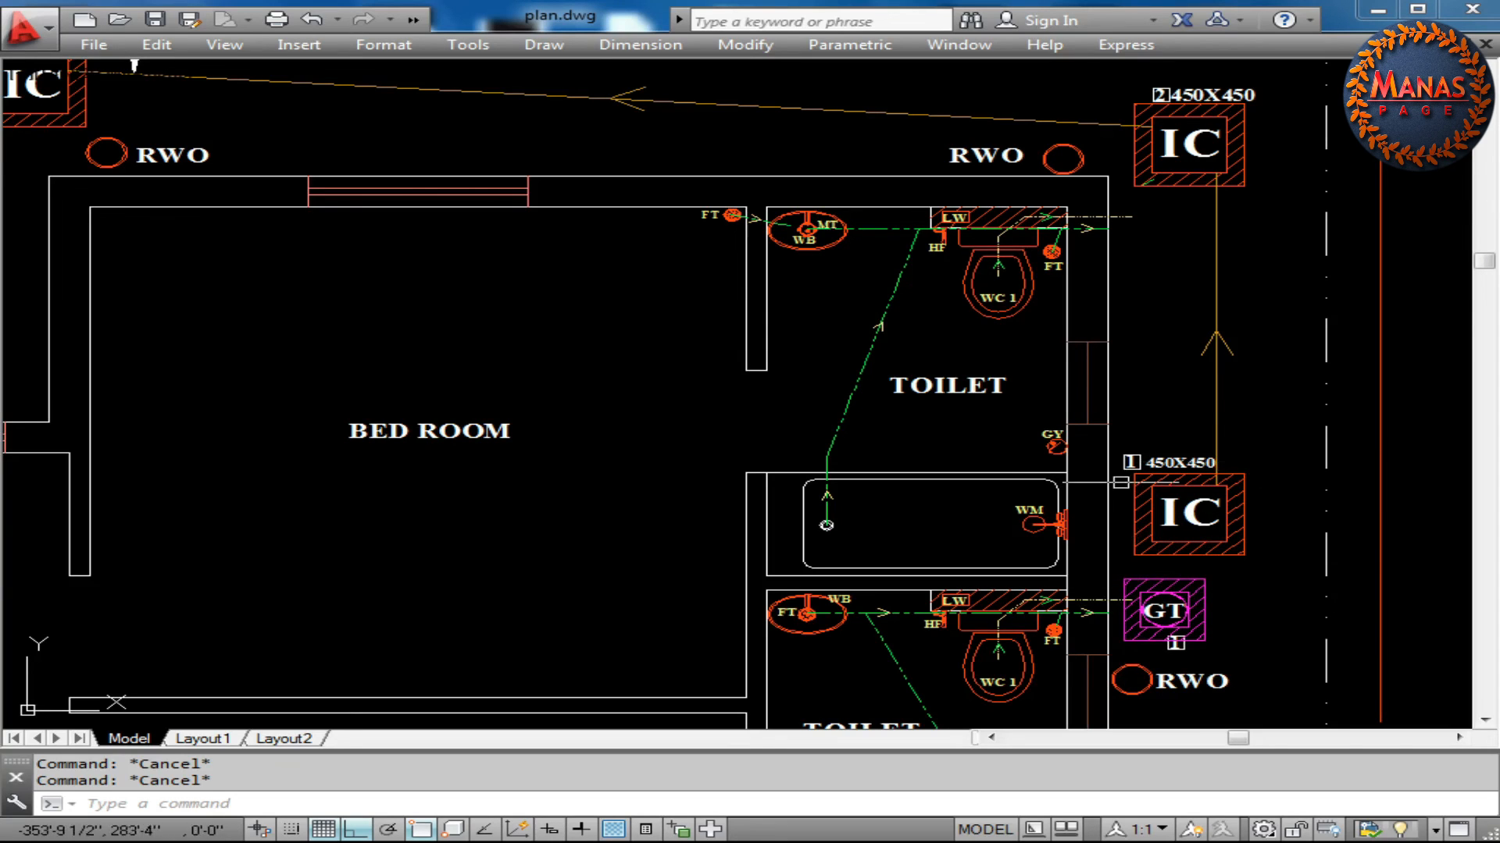
Examine how the shower toilet's soil pipe runs to inspection chamber 1 and its waste pipe passes through gully trap 1
{"action": "scroll", "coordinate": [1109, 460], "scroll_direction": "up", "scroll_amount": 2}
{"action": "left_click", "coordinate": [1093, 465]}
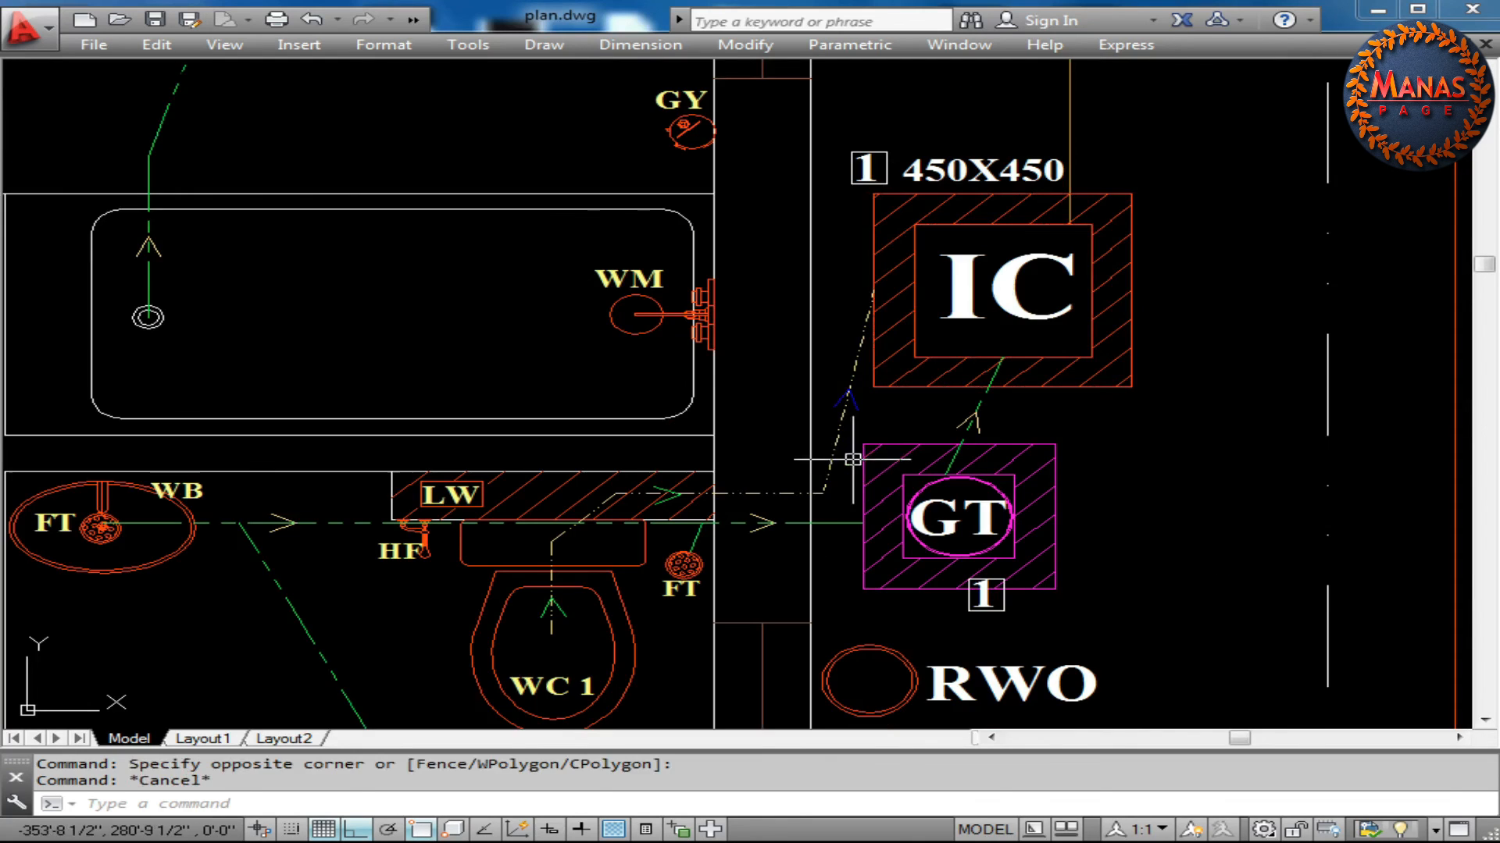
{"action": "left_click", "coordinate": [854, 459]}
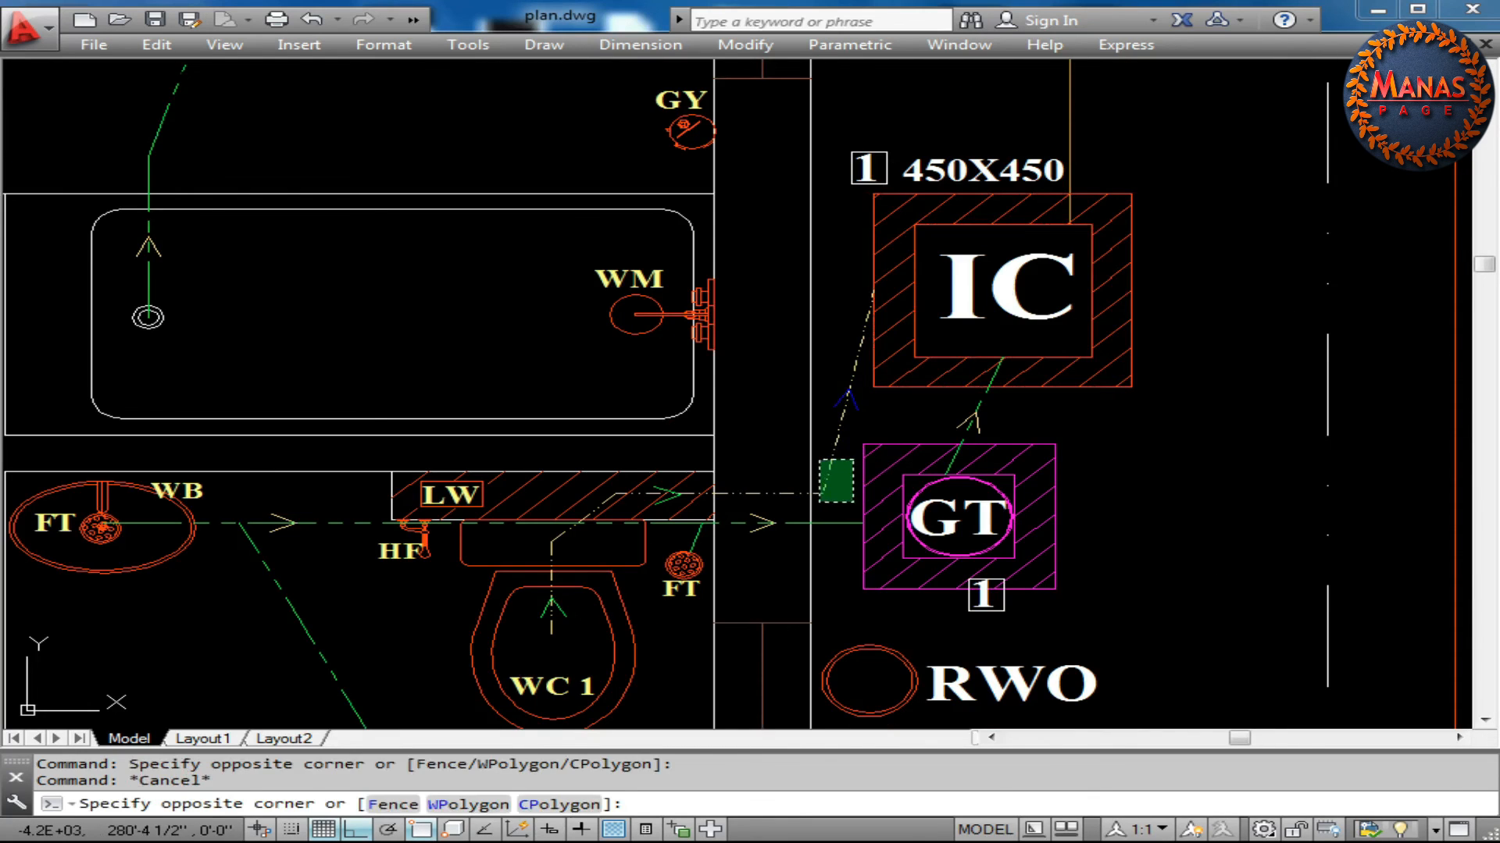
{"action": "left_click", "coordinate": [819, 502]}
{"action": "left_click", "coordinate": [960, 338]}
{"action": "left_click", "coordinate": [904, 400]}
{"action": "key", "text": "Escape"}
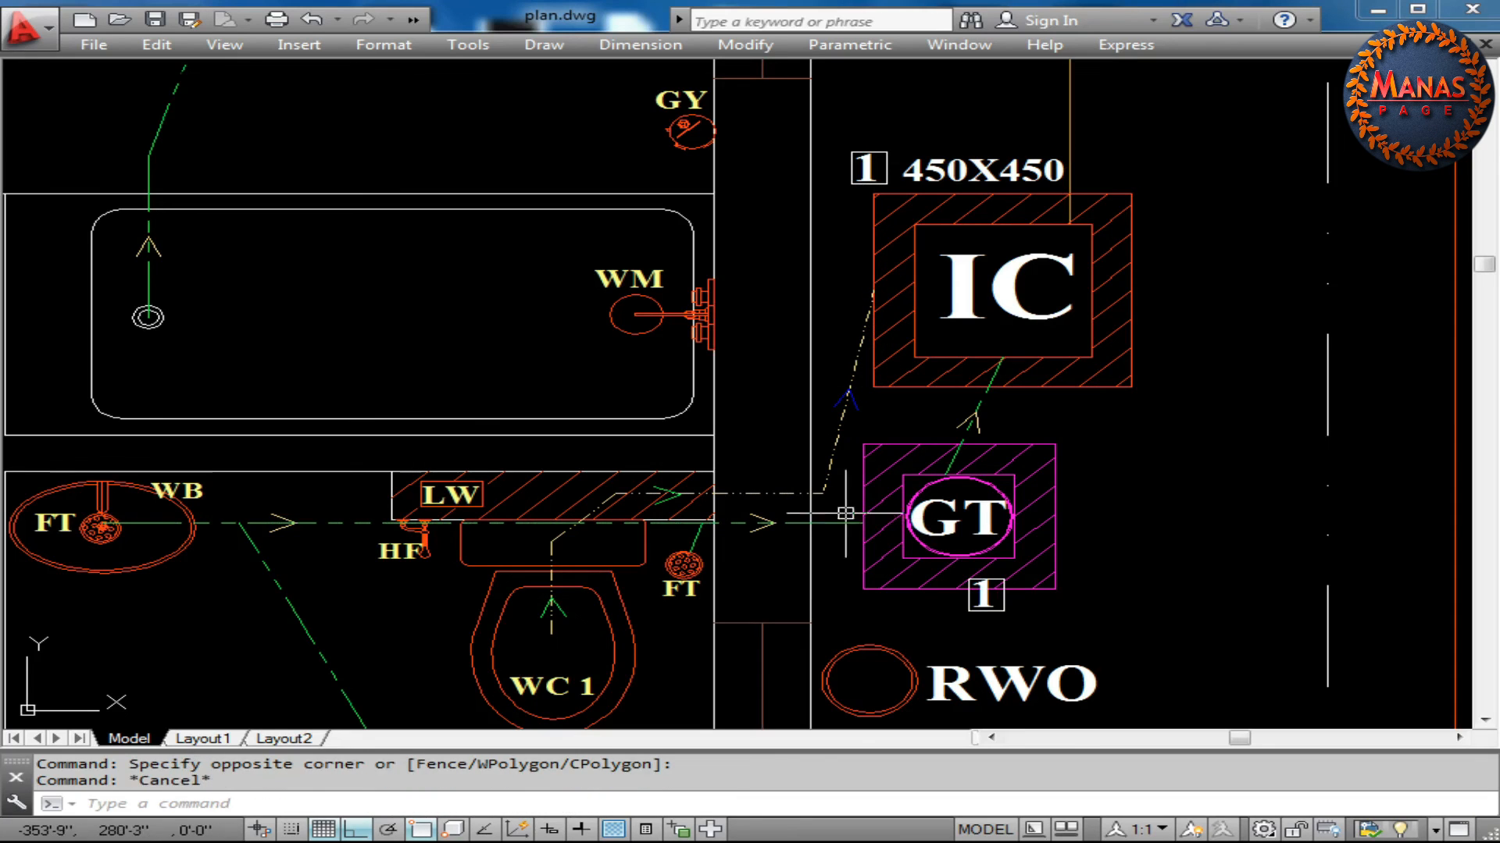
{"action": "left_click", "coordinate": [841, 505]}
{"action": "left_click", "coordinate": [817, 534]}
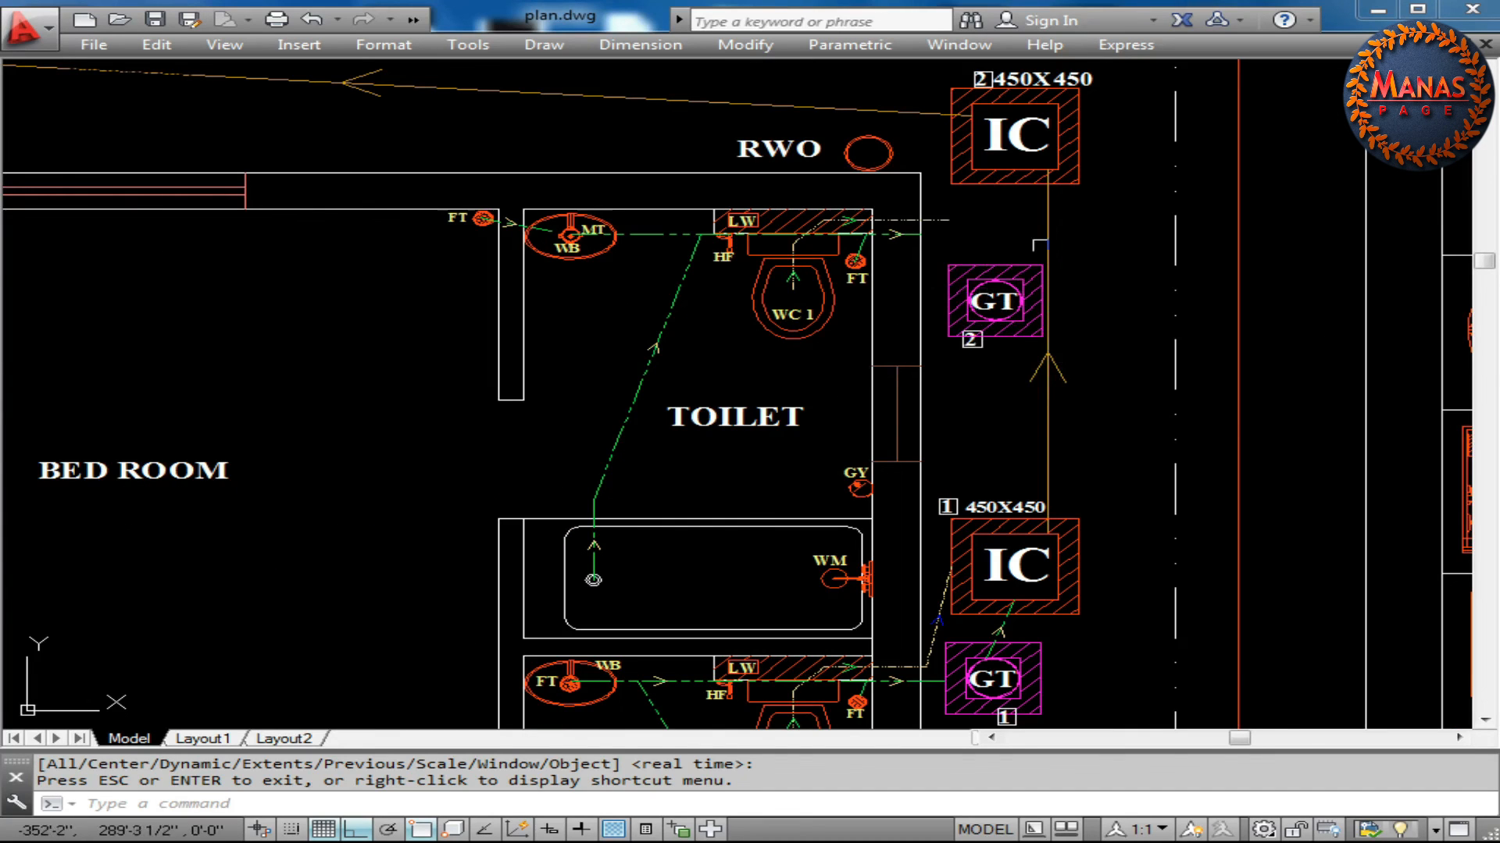
Draw the soil pipe line from the bathtub toilet's WC outlet to inspection chamber 2
{"action": "type", "text": "l"}
{"action": "key", "text": "Return"}
{"action": "left_click", "coordinate": [1014, 183]}
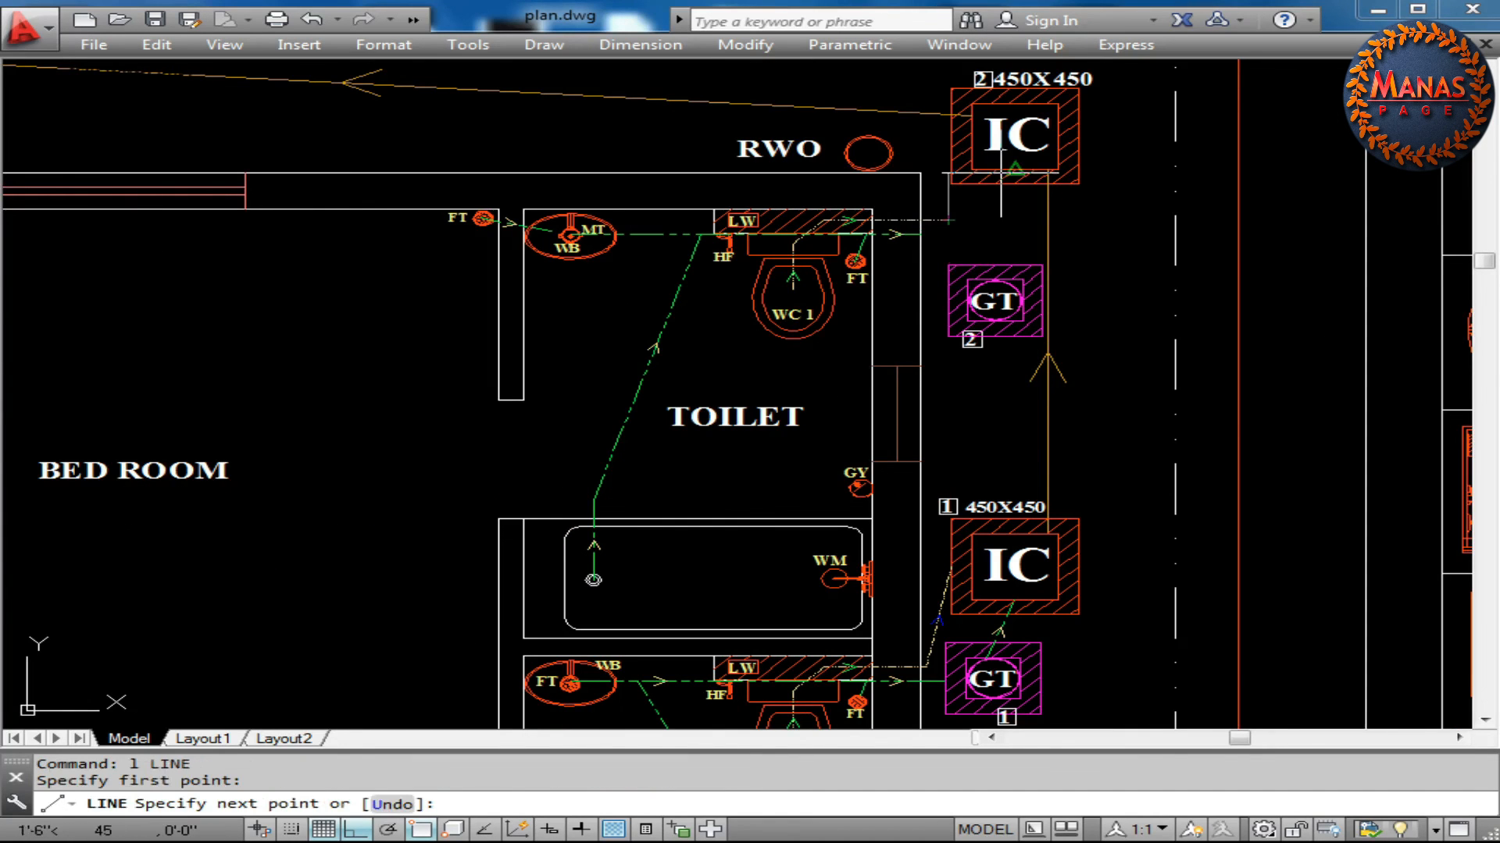
{"action": "right_click", "coordinate": [1001, 232]}
{"action": "left_click", "coordinate": [1018, 243]}
Draw the bathtub toilet's waste water line from the outer wall to gully trap 2 and on to inspection chamber 2
{"action": "type", "text": "l"}
{"action": "key", "text": "Return"}
{"action": "left_click", "coordinate": [921, 234]}
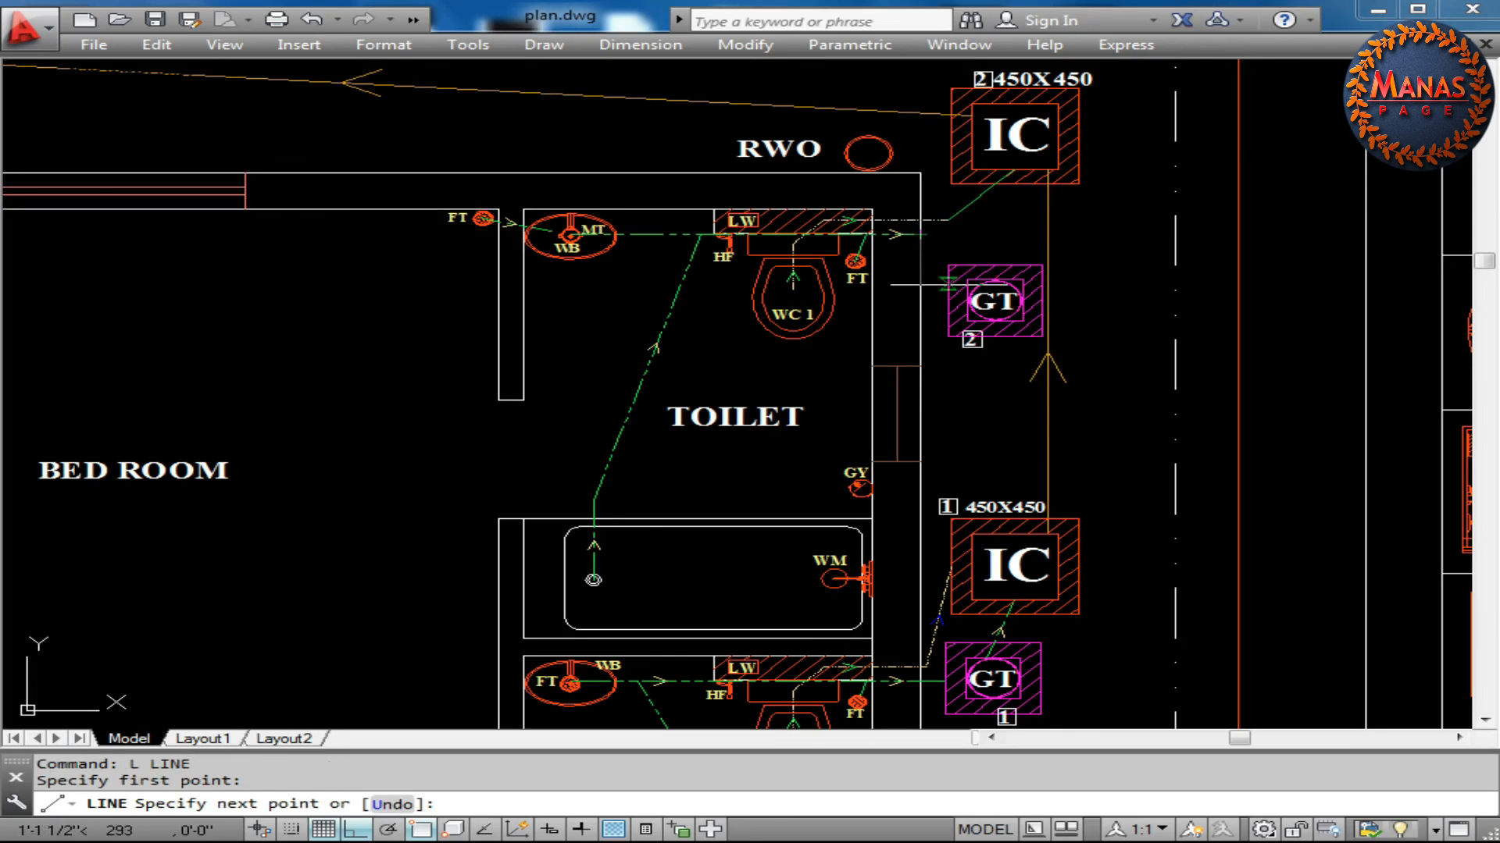
{"action": "left_click", "coordinate": [968, 300]}
{"action": "left_click", "coordinate": [1030, 169]}
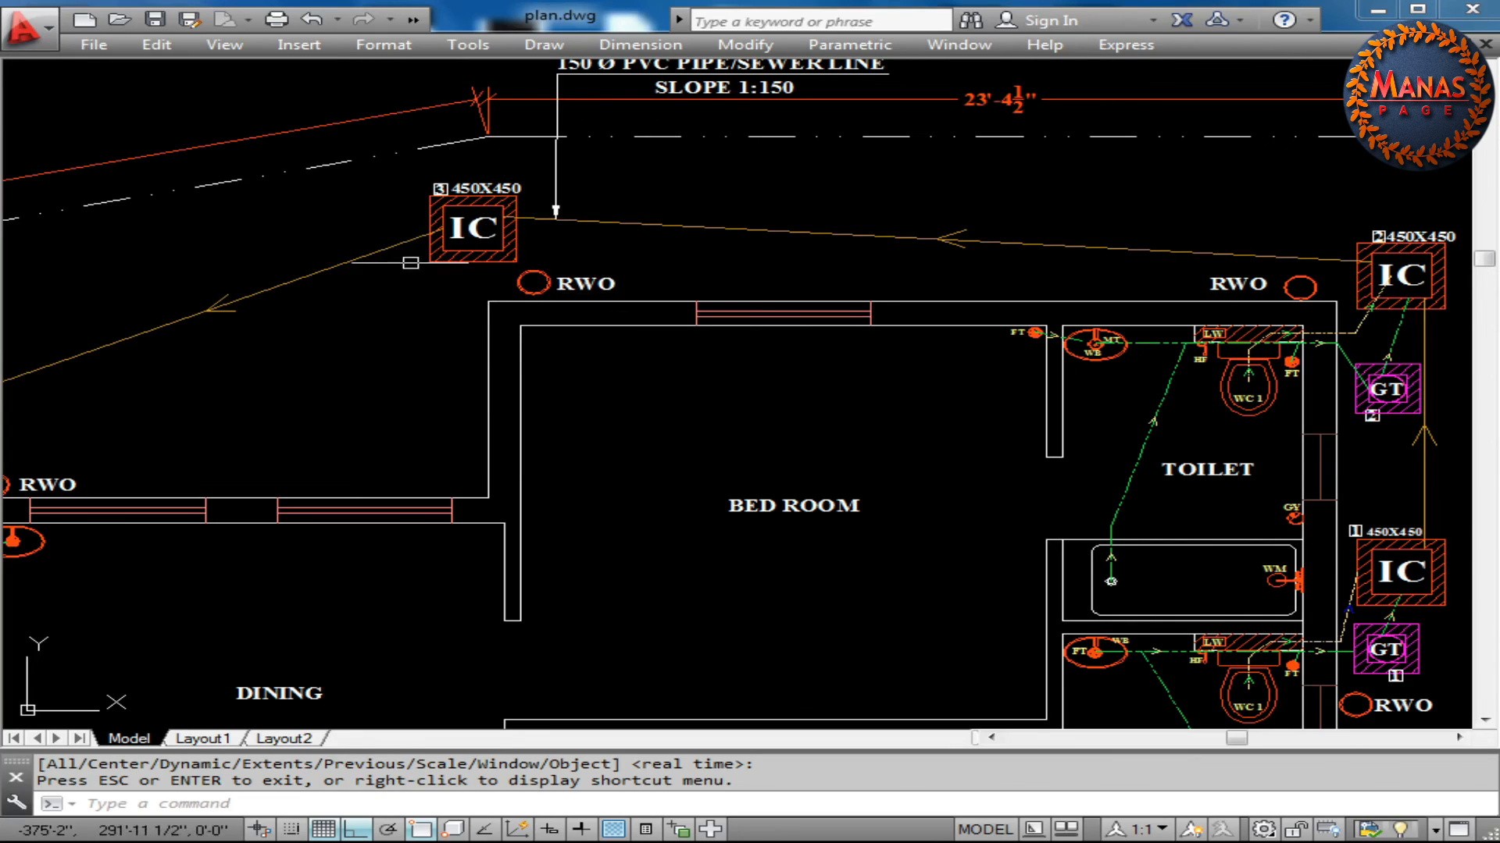
Examine gully trap 3, inspection chamber 4 and the SP and WP downtakes outside the toilet beside the kitchen
{"action": "scroll", "coordinate": [466, 262], "scroll_direction": "down", "scroll_amount": 4}
{"action": "scroll", "coordinate": [226, 324], "scroll_direction": "up", "scroll_amount": 3}
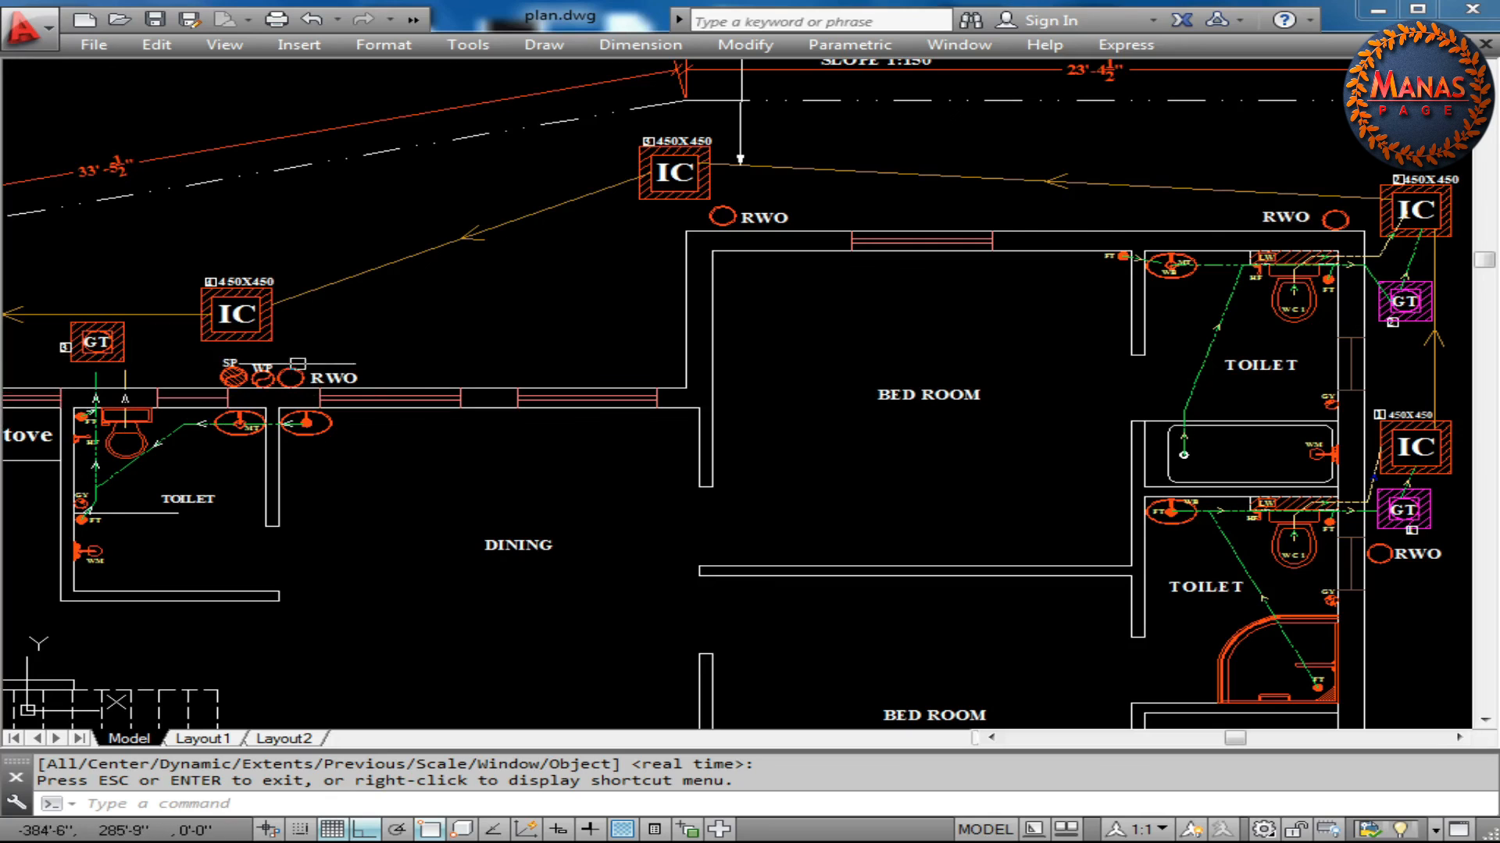
{"action": "key", "text": "Escape"}
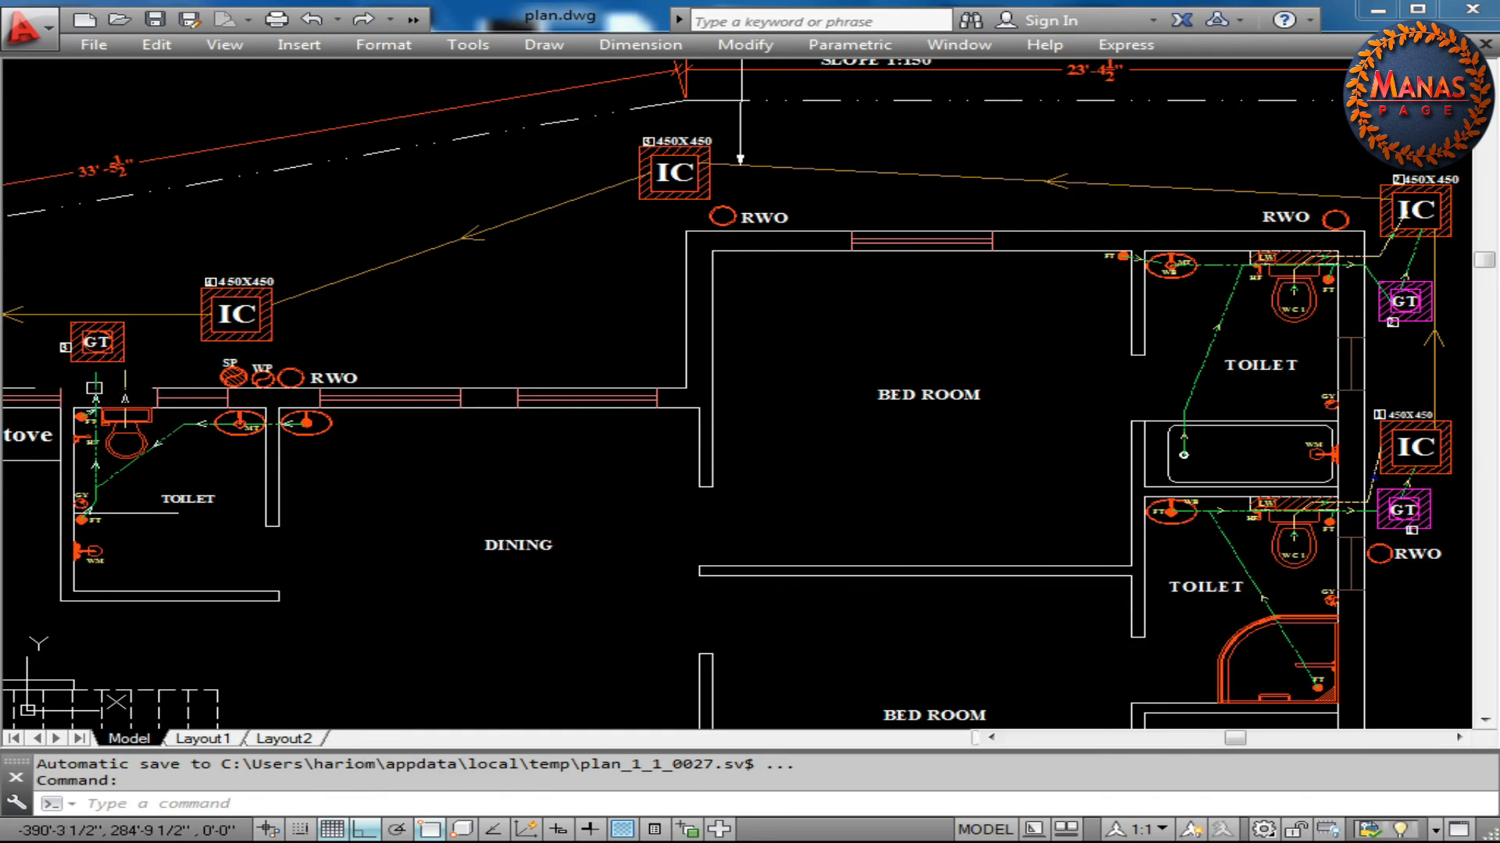
{"action": "left_click", "coordinate": [115, 362]}
{"action": "left_click", "coordinate": [263, 348]}
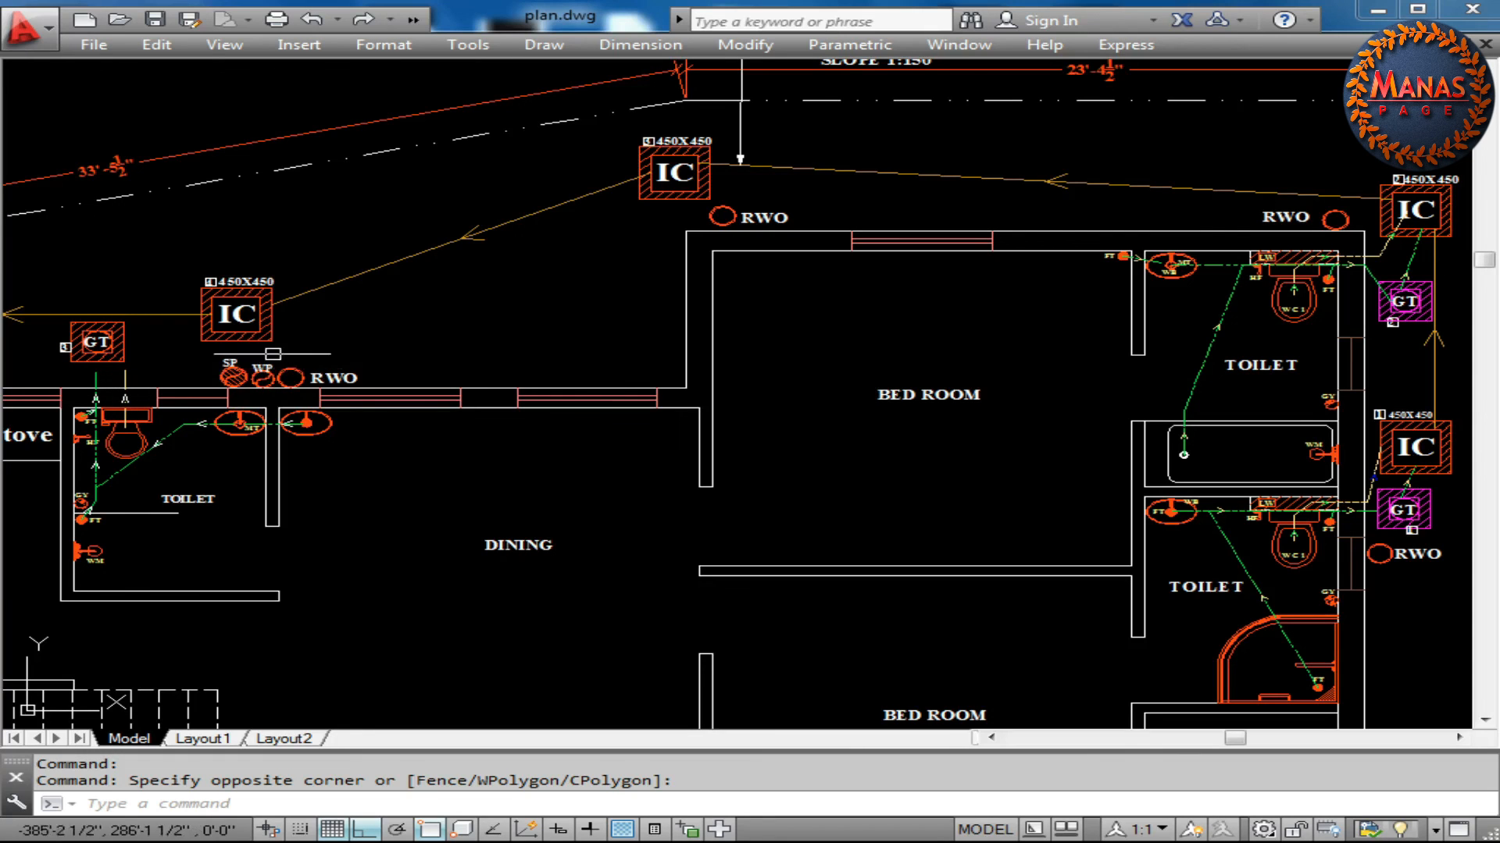
{"action": "key", "text": "Escape"}
{"action": "left_click", "coordinate": [275, 353]}
{"action": "left_click", "coordinate": [214, 370]}
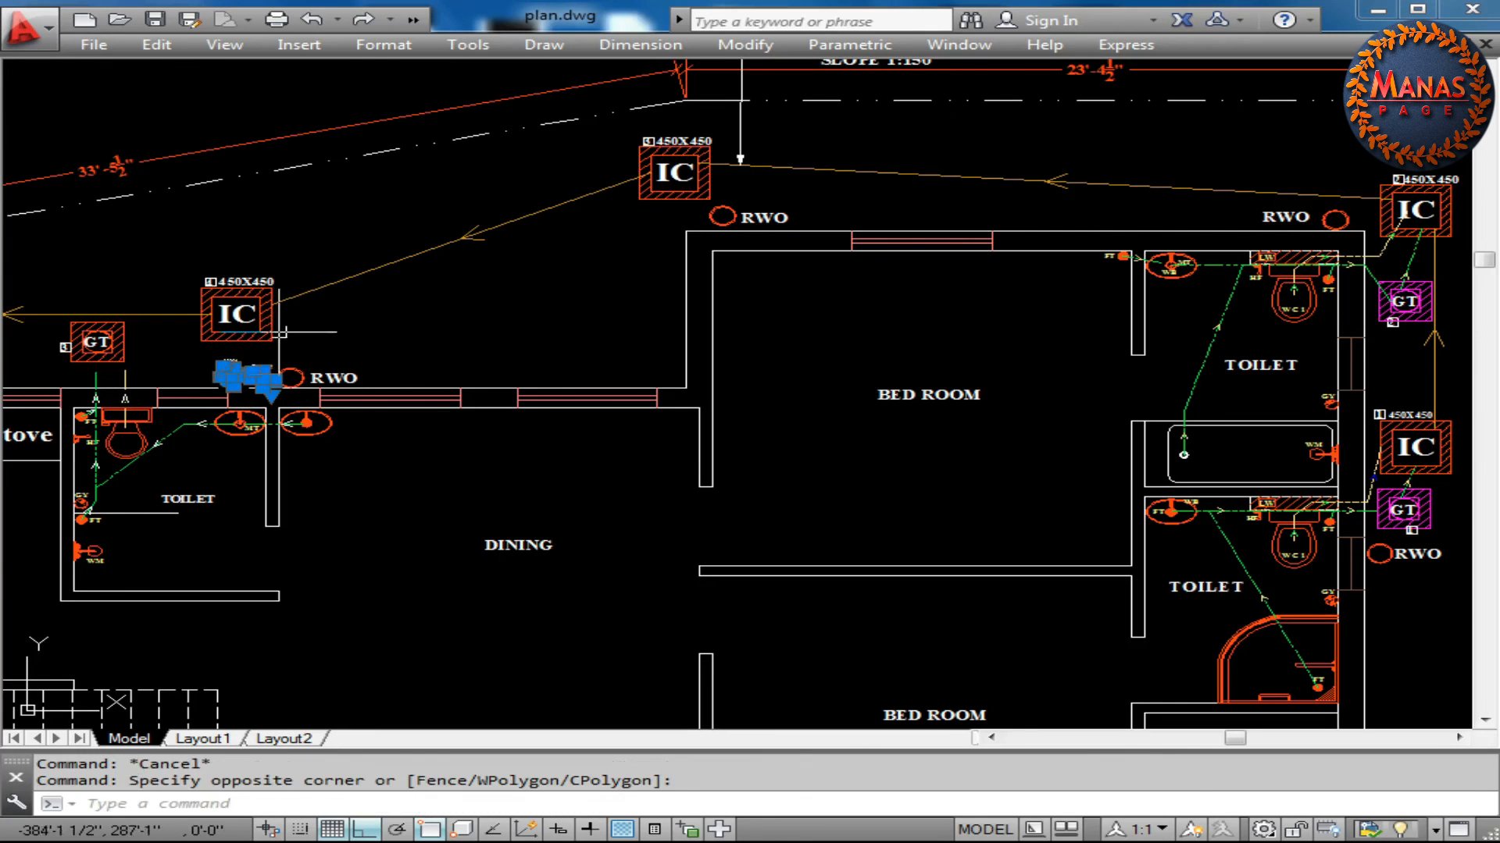
{"action": "middle_click_drag", "start_coordinate": [261, 348], "coordinate": [514, 238]}
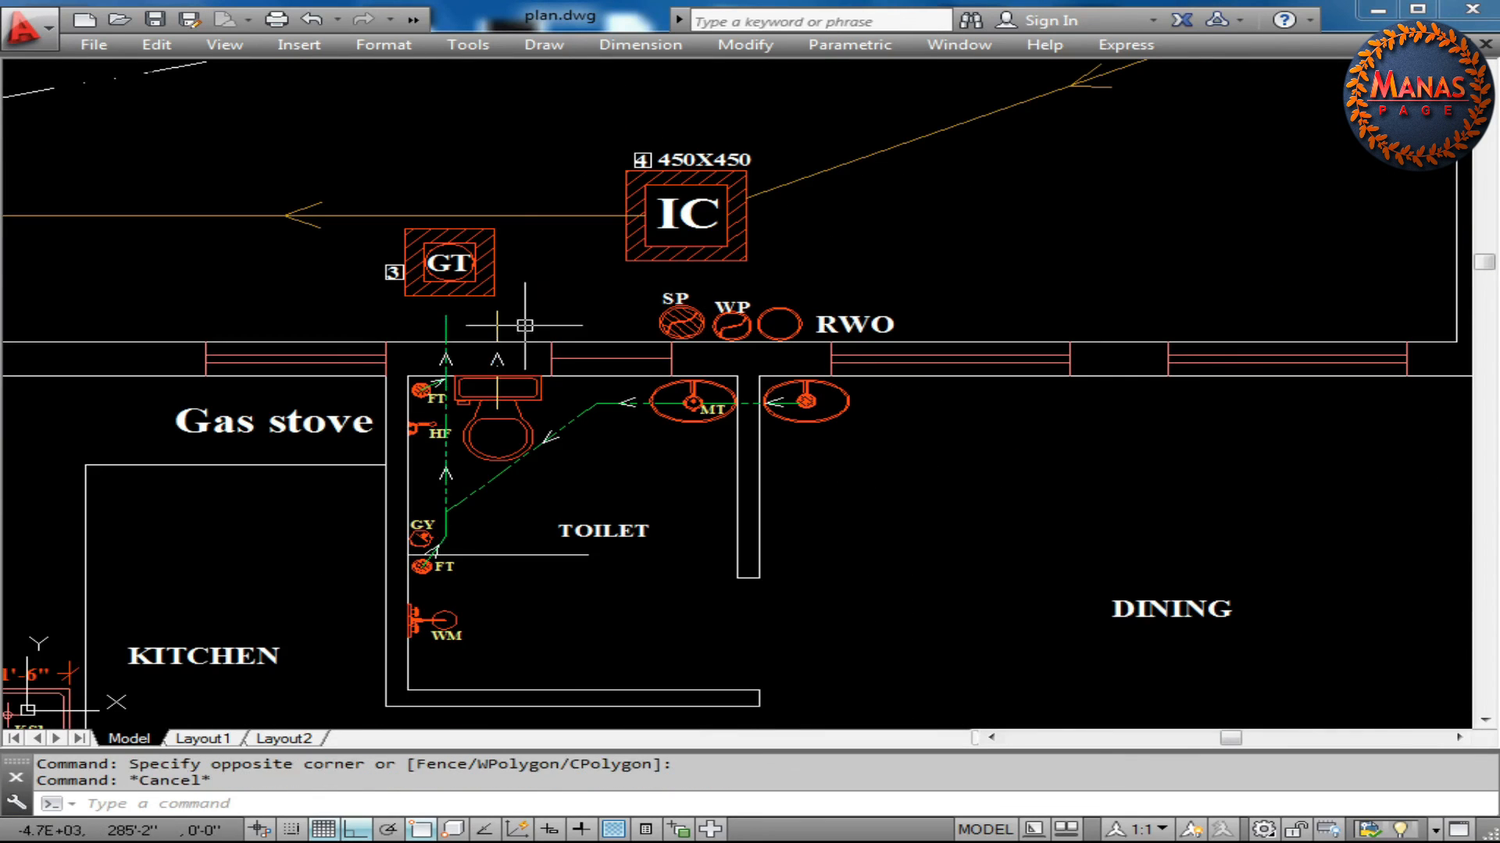
Examine the kitchen-side toilet's waste line through gully trap 3 and its soil line to inspection chamber 4, beside the downtakes
{"action": "left_click", "coordinate": [529, 338]}
{"action": "left_click", "coordinate": [425, 319]}
{"action": "left_click", "coordinate": [577, 289]}
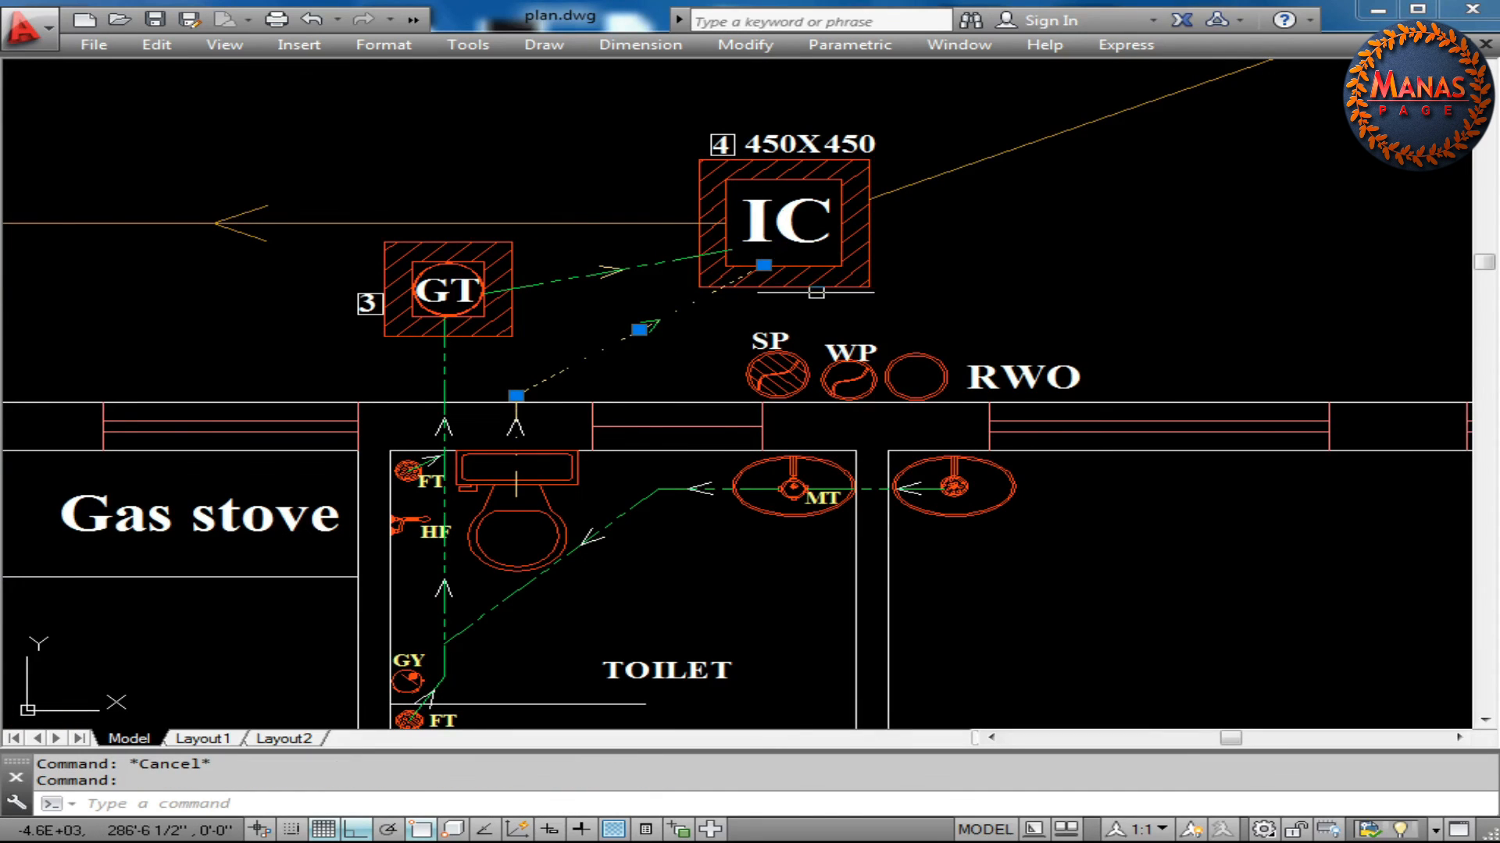
{"action": "key", "text": "Escape"}
{"action": "scroll", "coordinate": [355, 457], "scroll_direction": "down", "scroll_amount": 1}
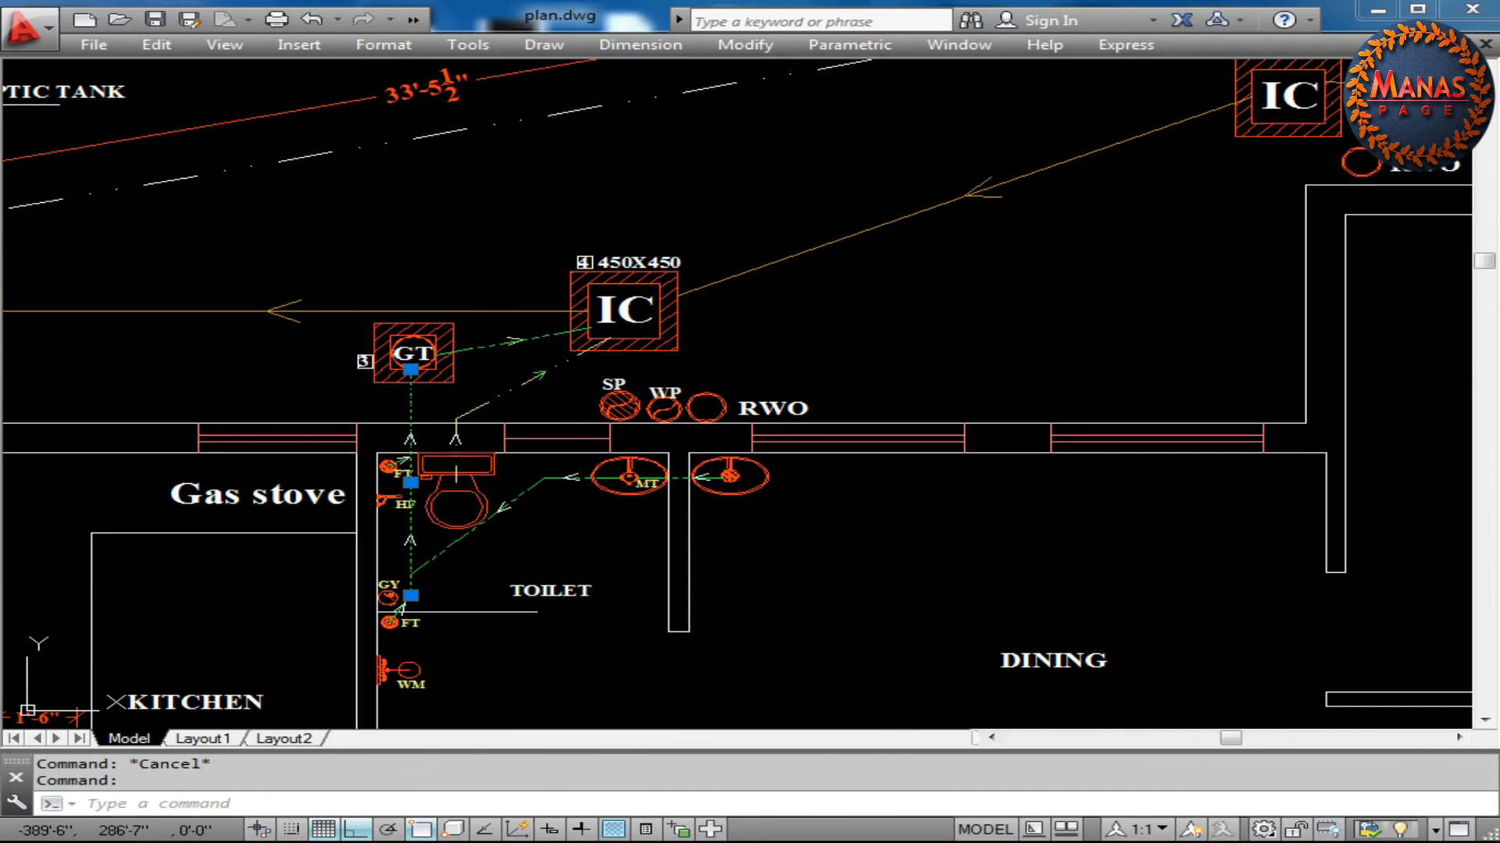
{"action": "left_click", "coordinate": [561, 307]}
{"action": "left_click", "coordinate": [681, 365]}
{"action": "left_click", "coordinate": [593, 413]}
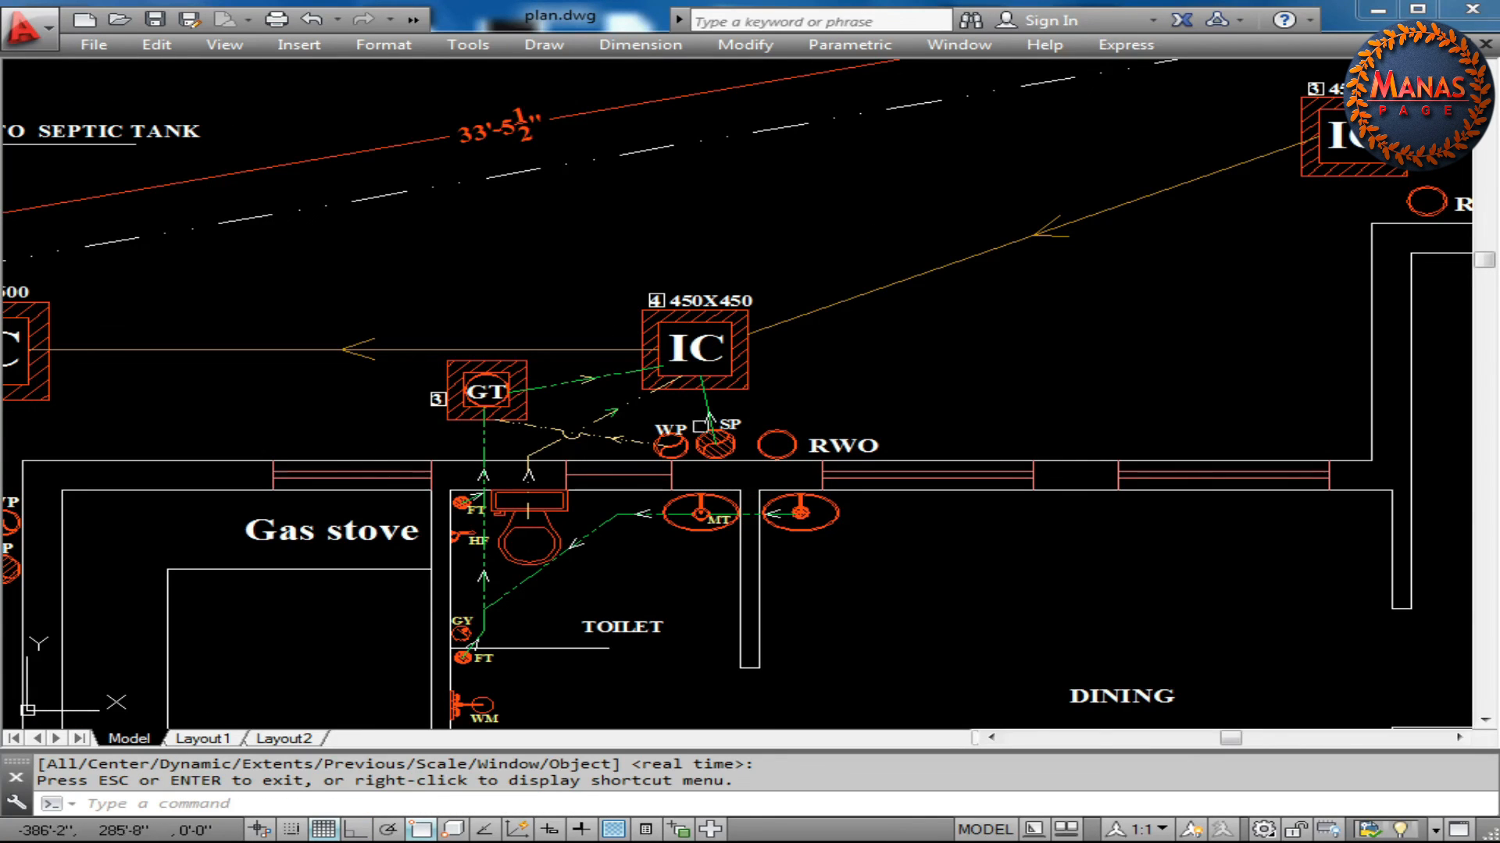
Draw the waste line from the kitchen sink's outlet at the outer wall to gully trap 4
{"action": "scroll", "coordinate": [486, 398], "scroll_direction": "up", "scroll_amount": 2}
{"action": "key", "text": "Escape"}
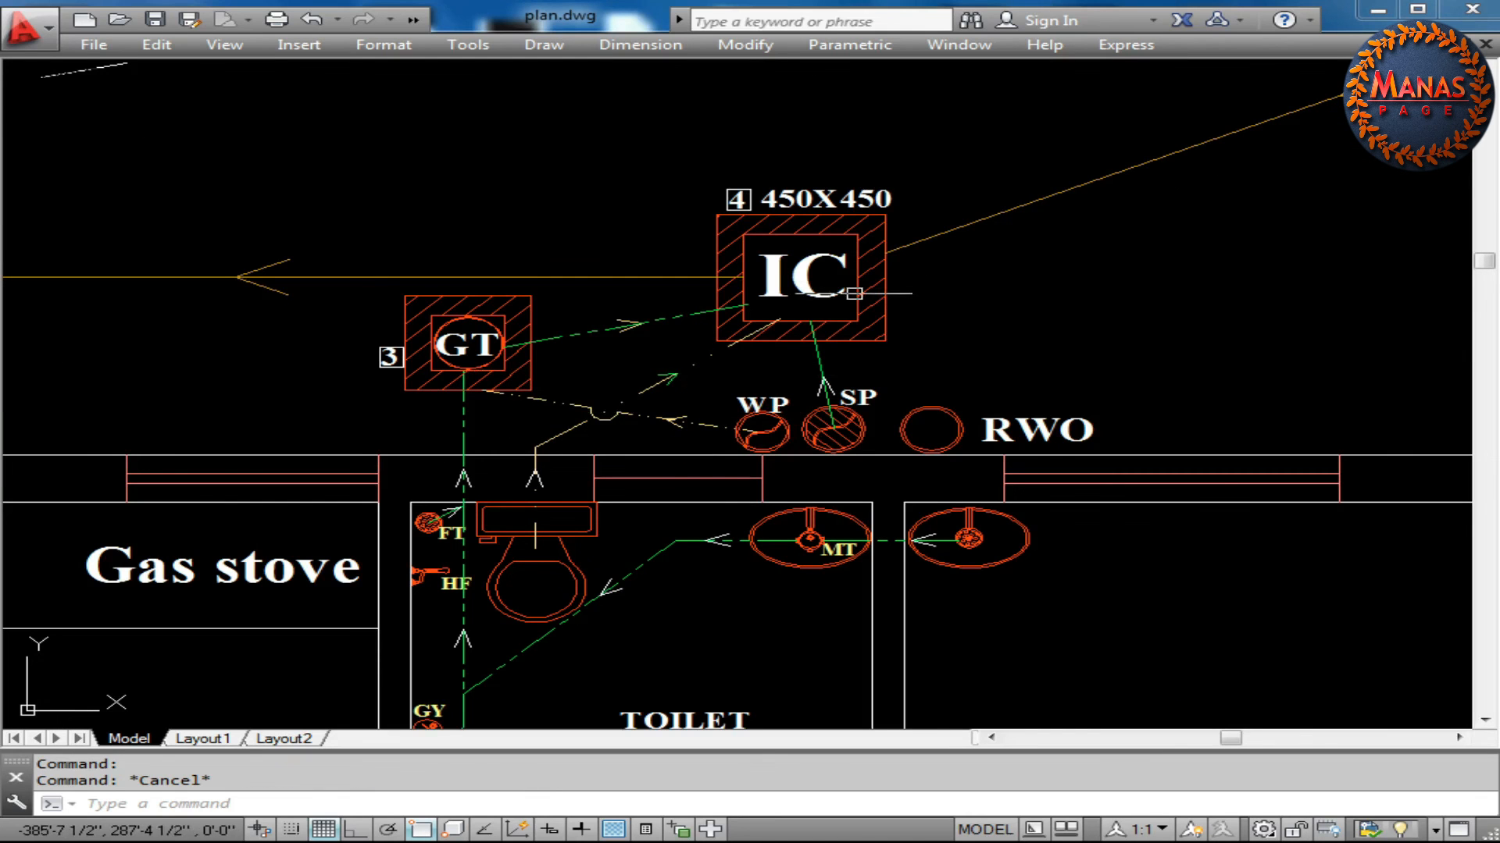
{"action": "scroll", "coordinate": [900, 377], "scroll_direction": "down", "scroll_amount": 5}
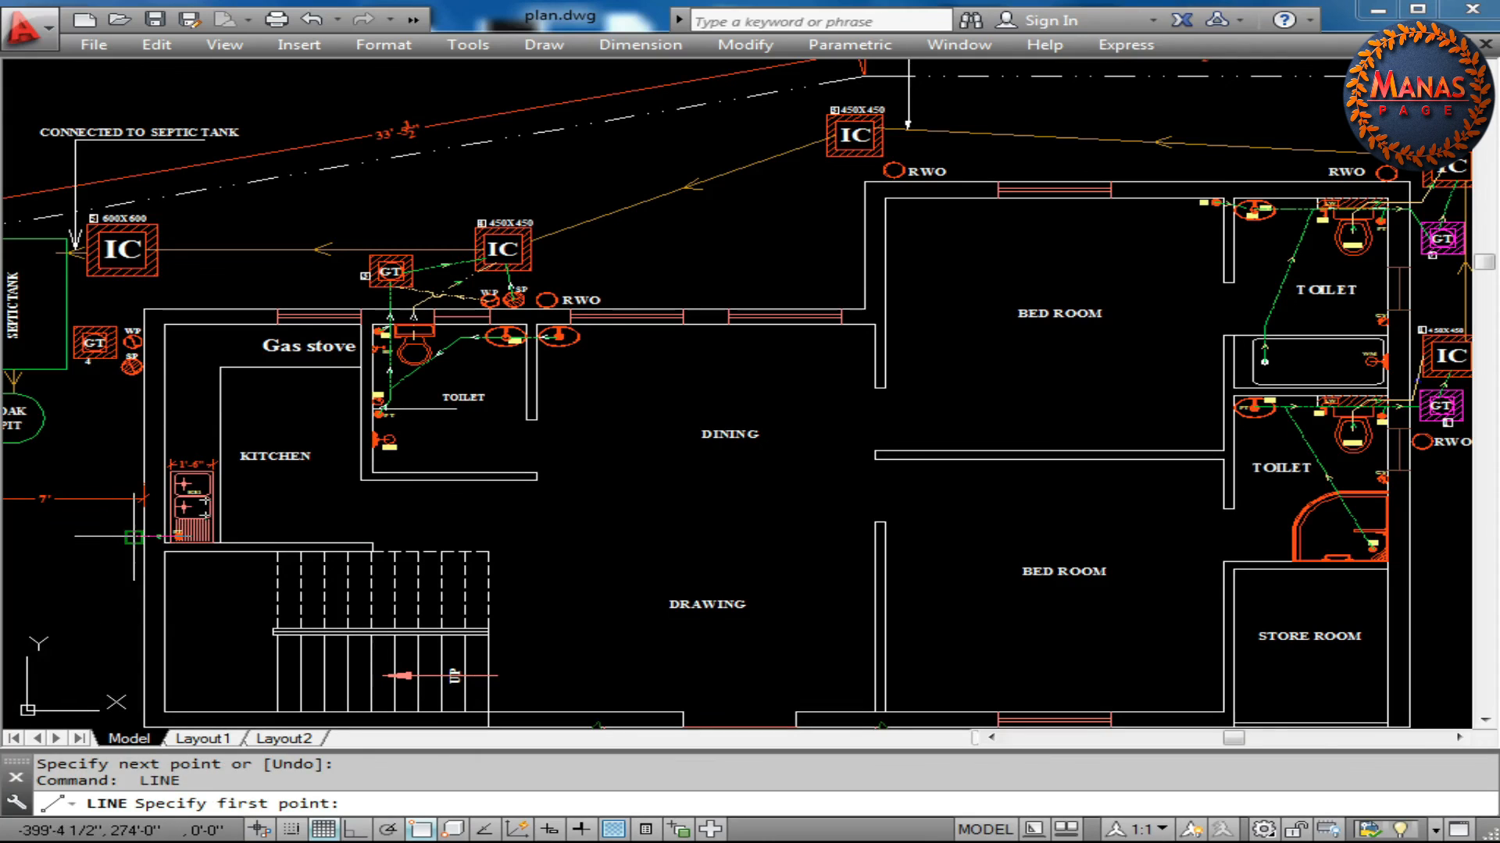
{"action": "left_click", "coordinate": [133, 536]}
{"action": "left_click", "coordinate": [94, 359]}
{"action": "right_click", "coordinate": [267, 413]}
{"action": "left_click", "coordinate": [308, 424]}
Draw the line from gully trap 4 to the 600X600 inspection chamber 5 near the septic tank
{"action": "type", "text": "l"}
{"action": "key", "text": "Return"}
{"action": "left_click", "coordinate": [95, 326]}
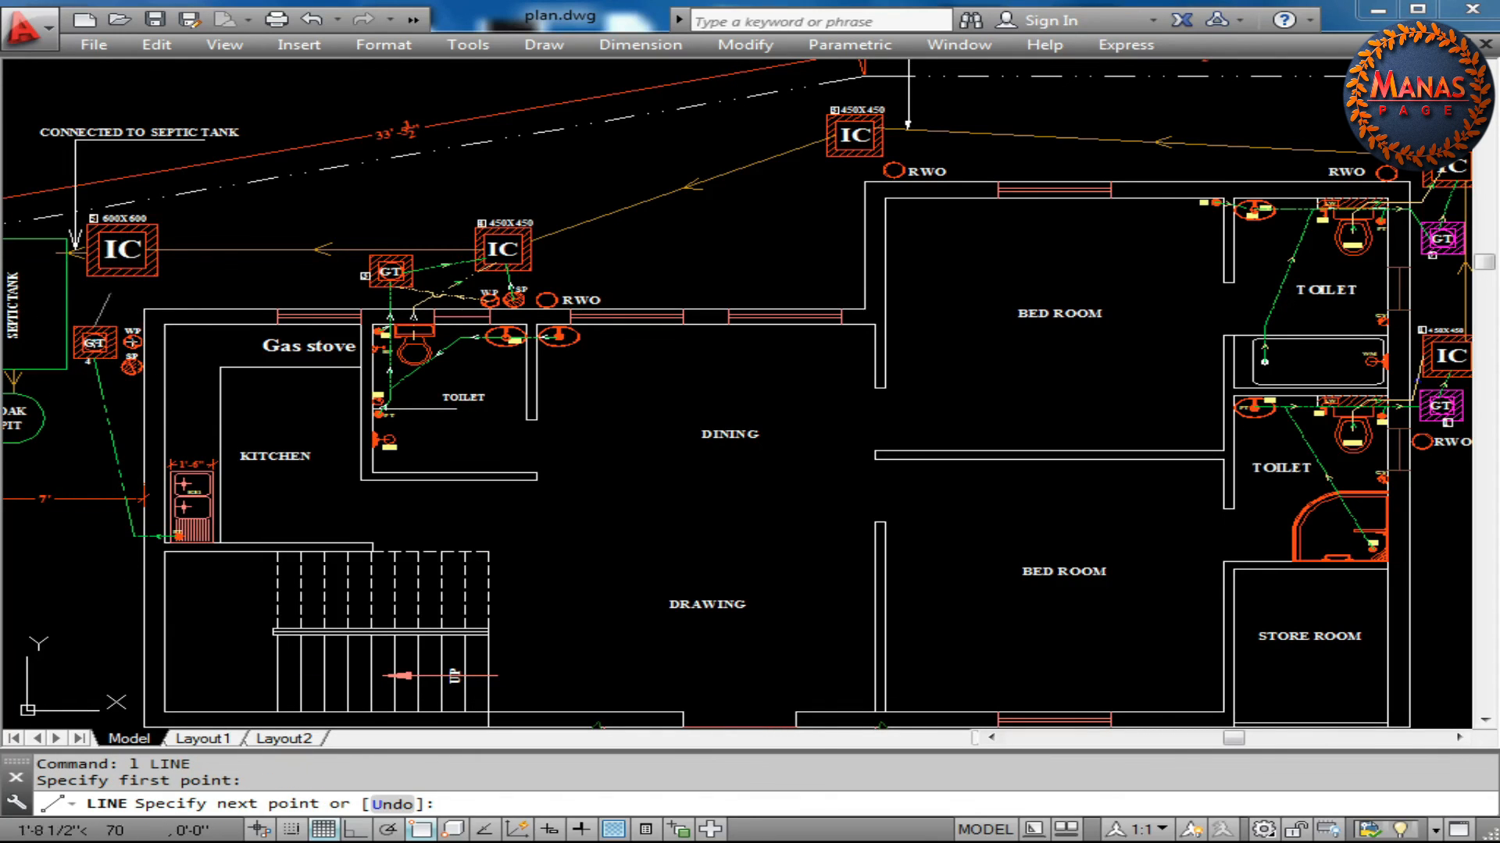
{"action": "left_click", "coordinate": [121, 272]}
{"action": "right_click", "coordinate": [206, 270]}
{"action": "left_click", "coordinate": [251, 281]}
{"action": "middle_click_drag", "start_coordinate": [161, 386], "coordinate": [506, 346]}
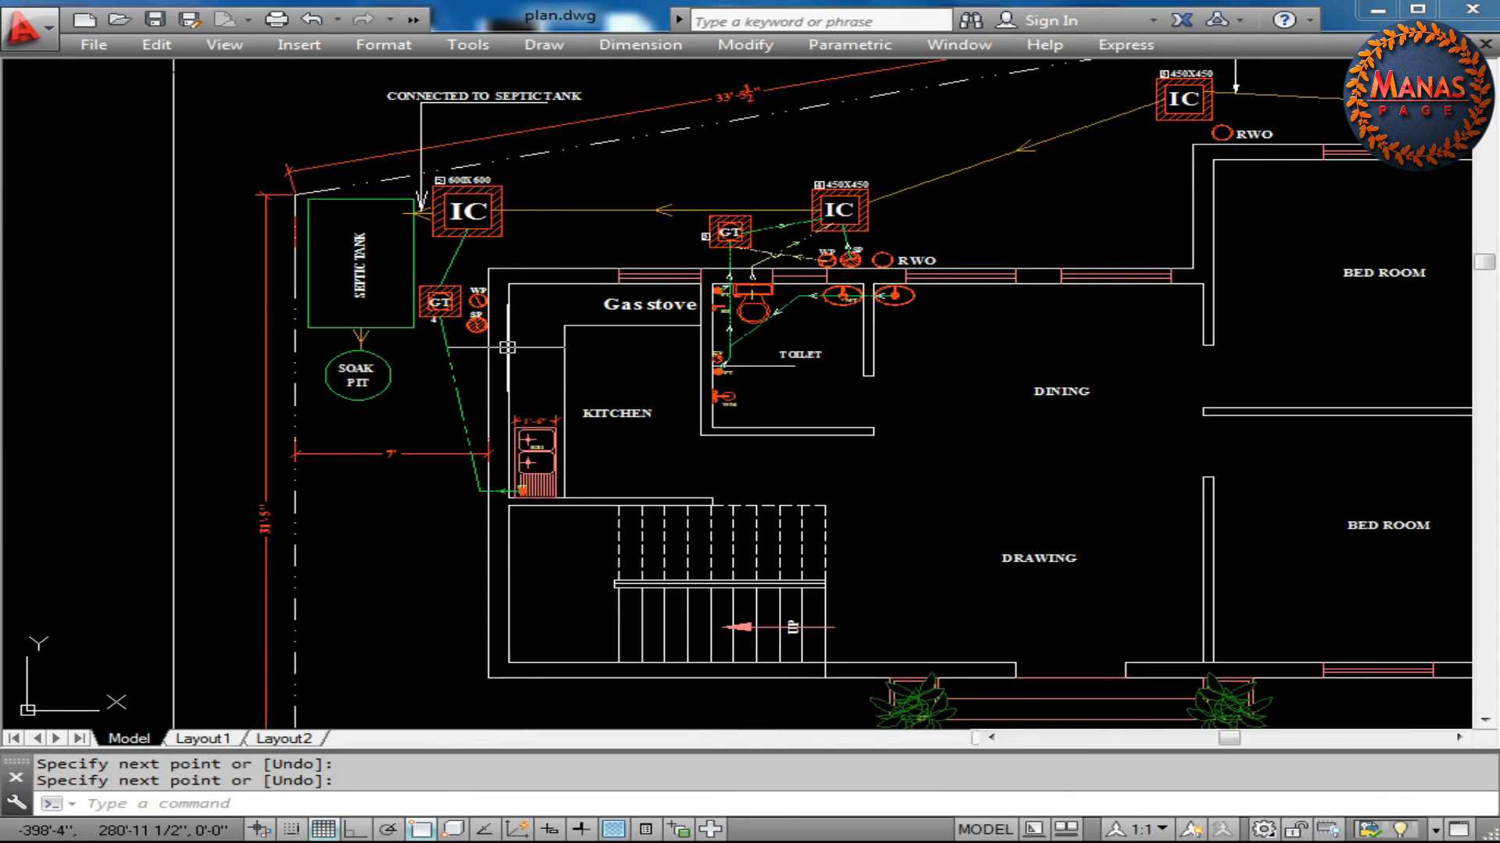
Examine the upper floor toilet's downtakes and the 110 Ø soil pipe and 75 Ø waste pipe notes on the ground floor plan
{"action": "scroll", "coordinate": [507, 346], "scroll_direction": "down", "scroll_amount": 5}
{"action": "scroll", "coordinate": [320, 657], "scroll_direction": "up", "scroll_amount": 3}
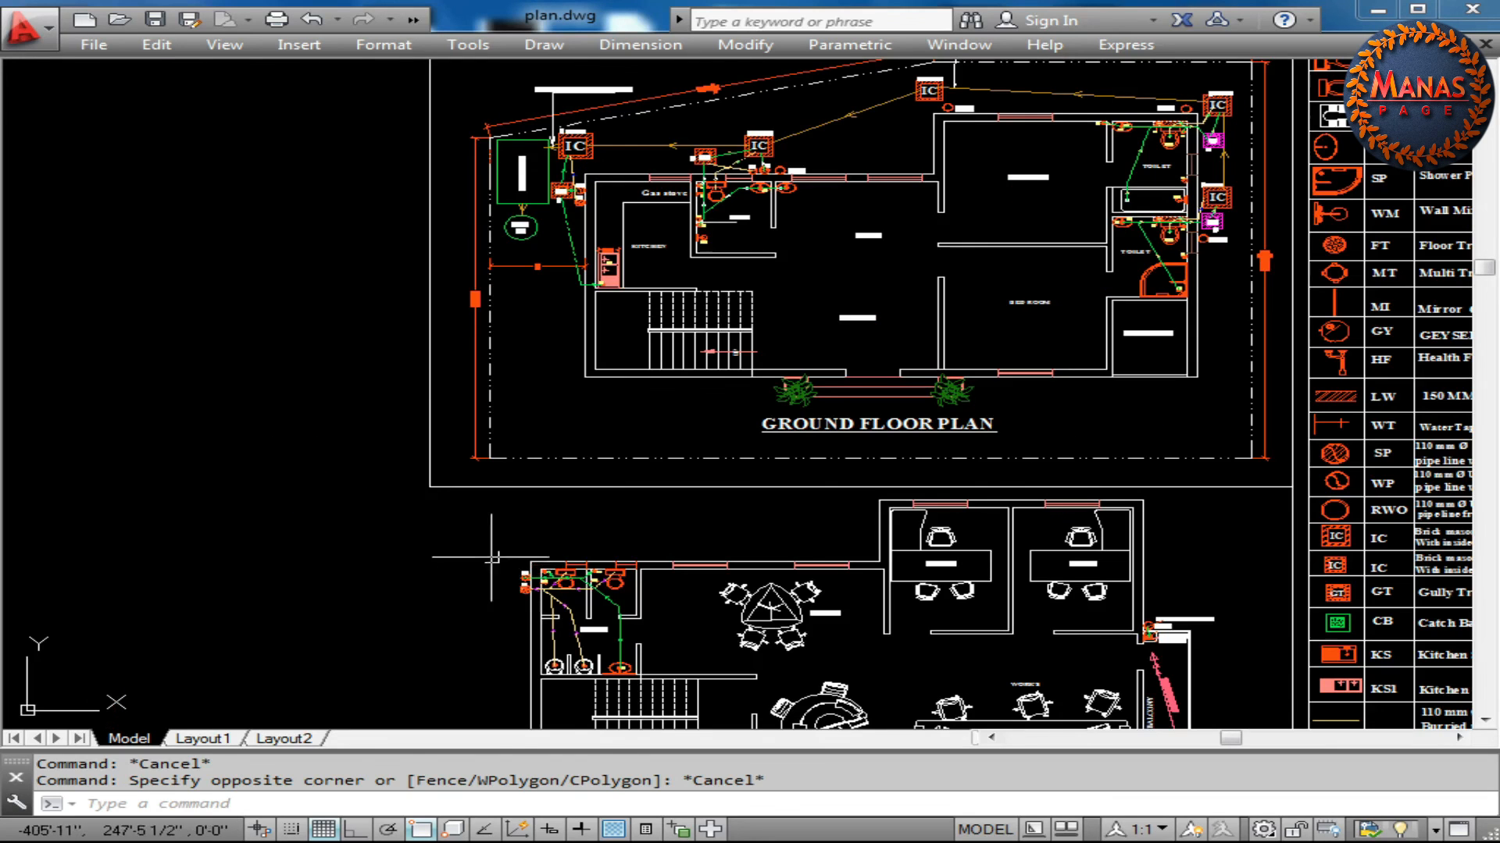
{"action": "left_click", "coordinate": [505, 535]}
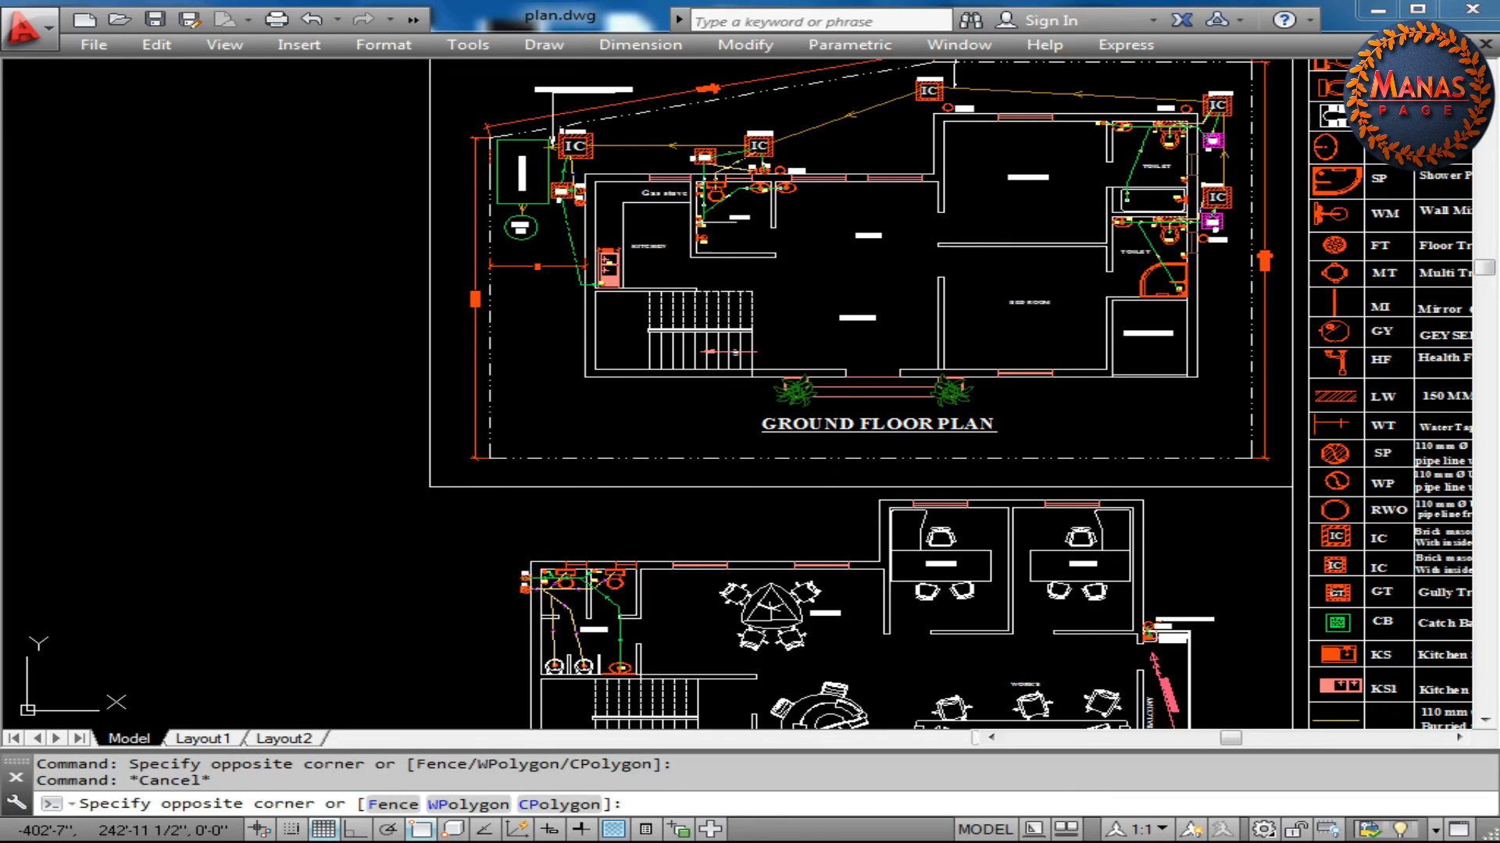
{"action": "left_click", "coordinate": [551, 598]}
{"action": "scroll", "coordinate": [625, 168], "scroll_direction": "up", "scroll_amount": 5}
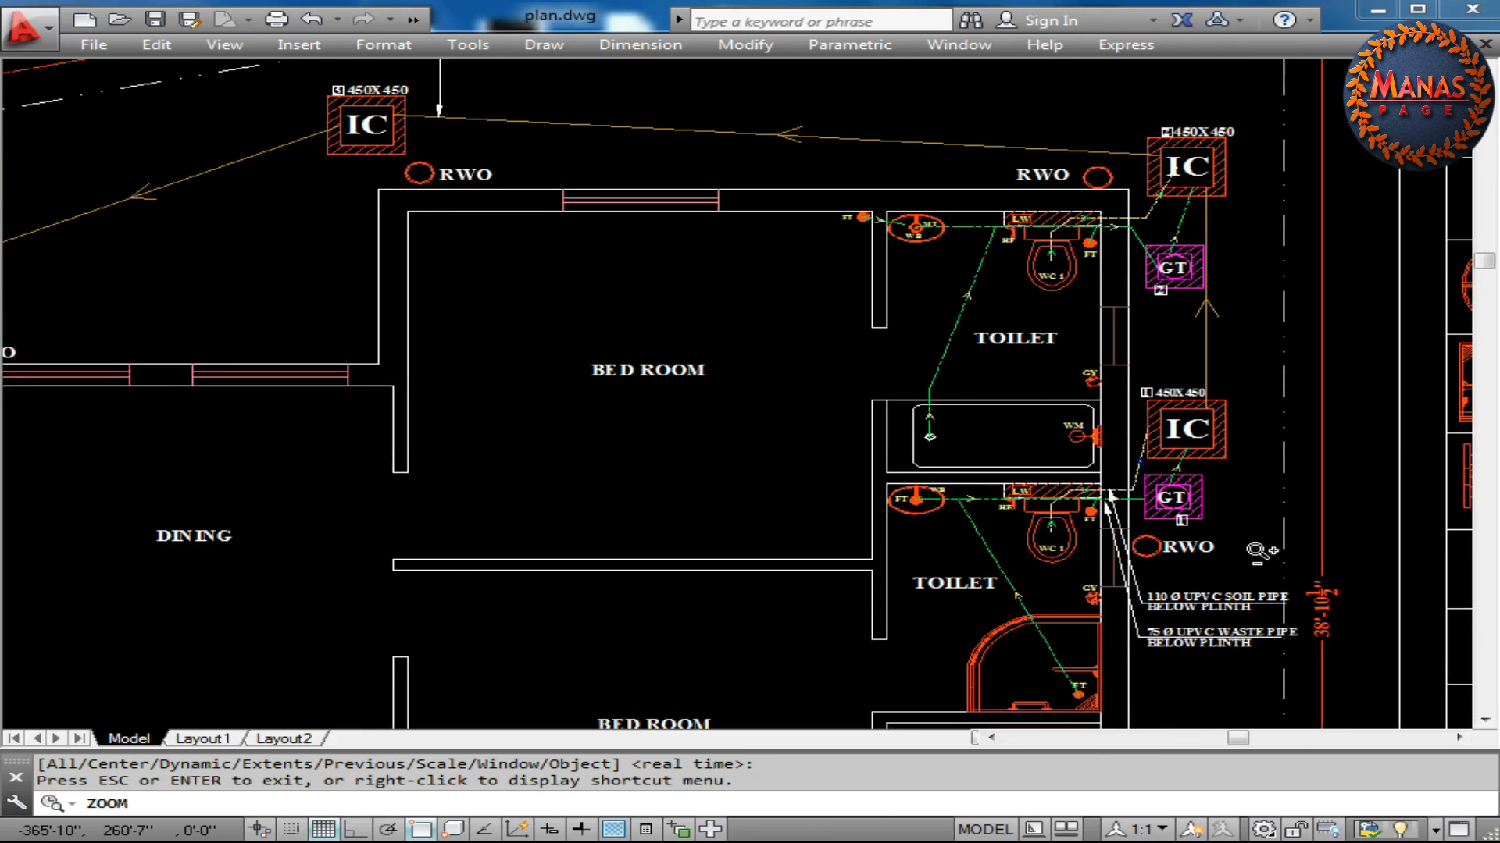
{"action": "left_click_drag", "start_coordinate": [1281, 551], "coordinate": [1285, 526]}
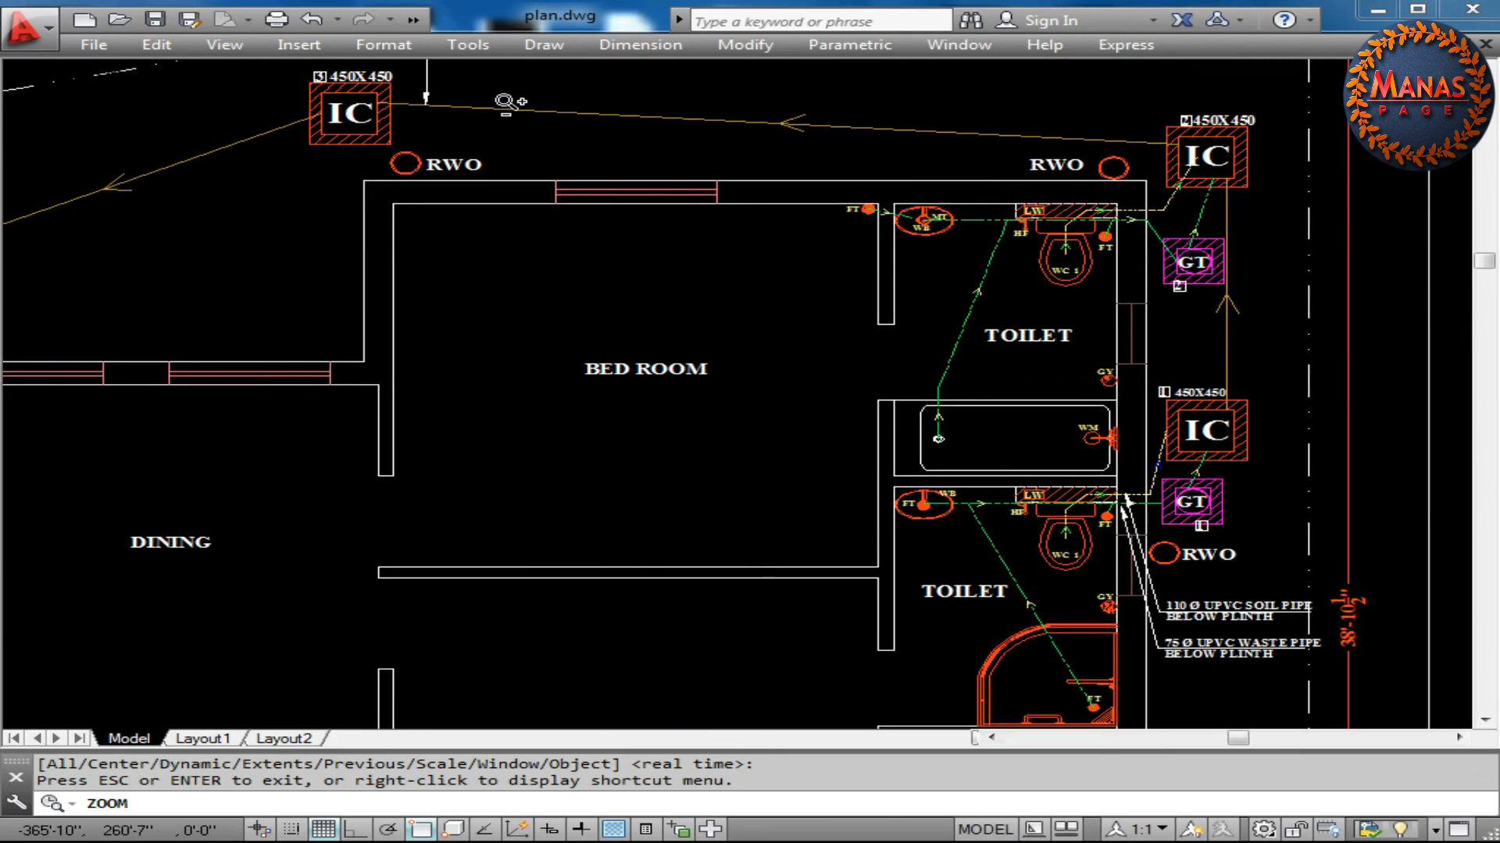
{"action": "key", "text": "Escape"}
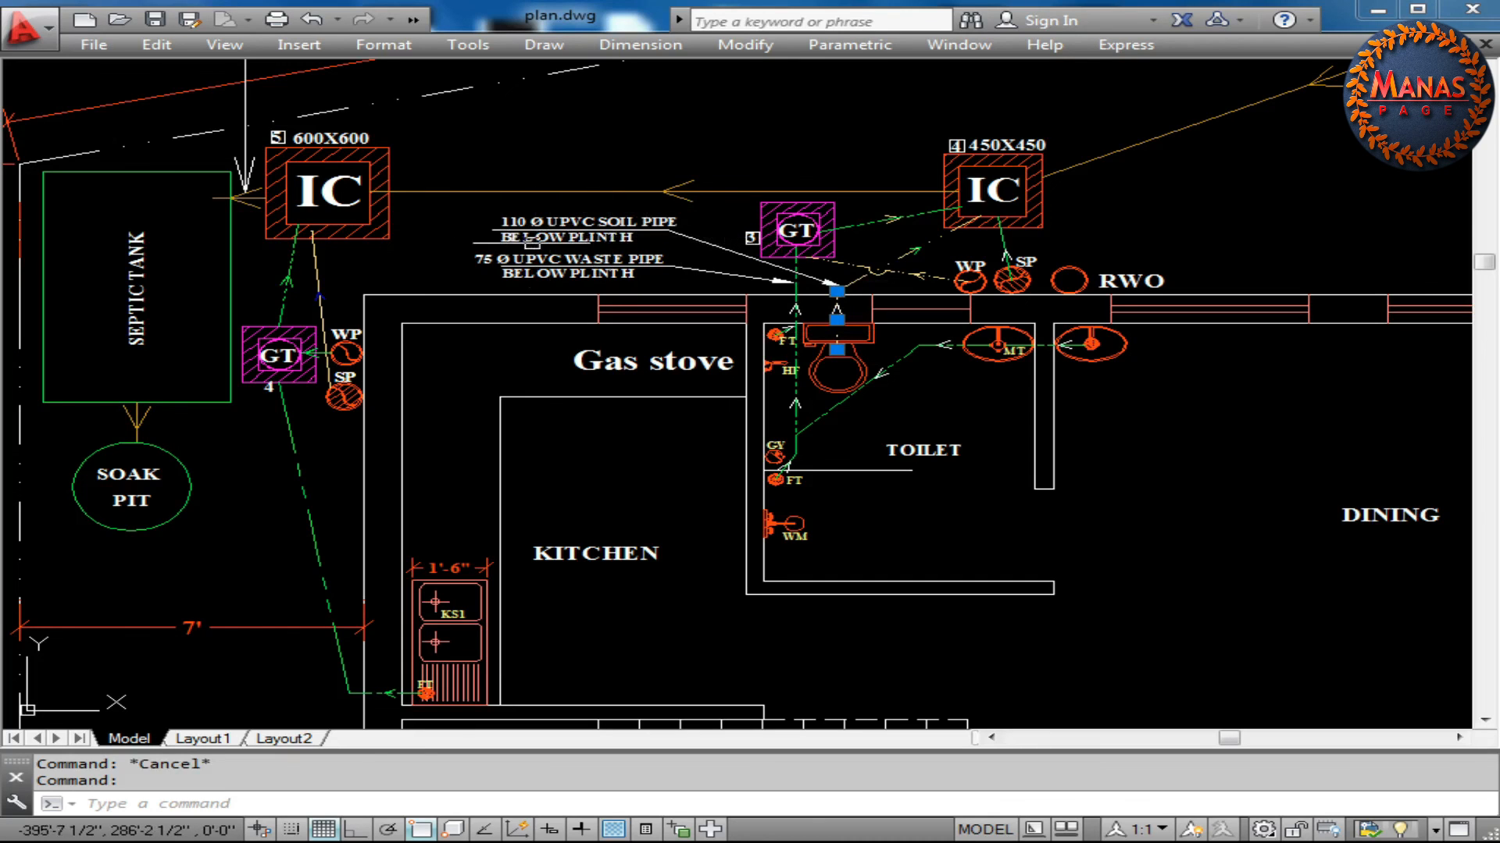
{"action": "left_click", "coordinate": [795, 336]}
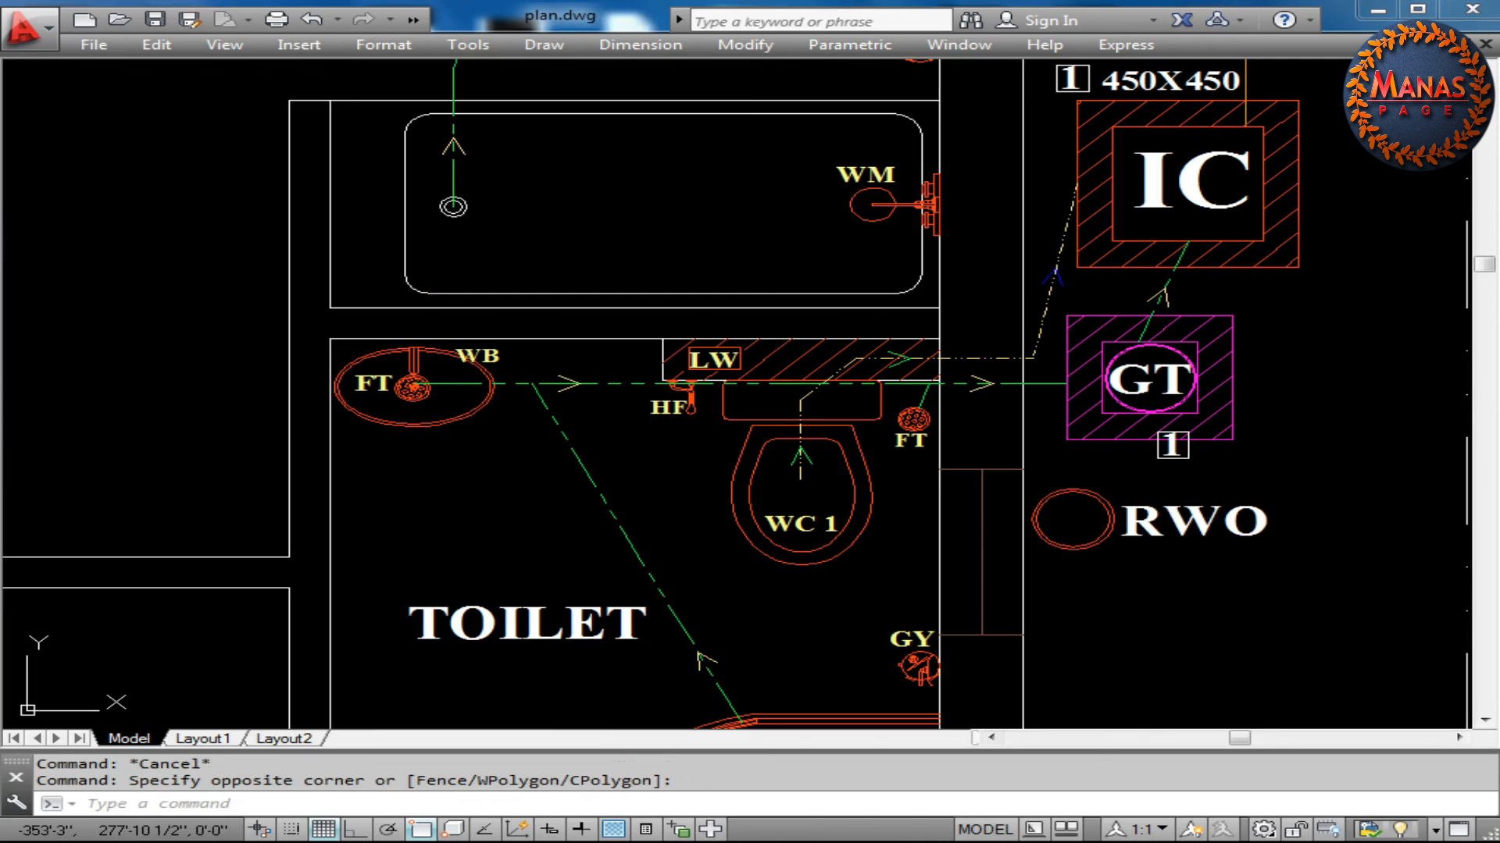
Examine the rain water outlet (RWO) on the outer wall beside gully trap 1
{"action": "left_click", "coordinate": [1086, 488]}
{"action": "left_click", "coordinate": [1071, 508]}
{"action": "left_click", "coordinate": [1077, 504]}
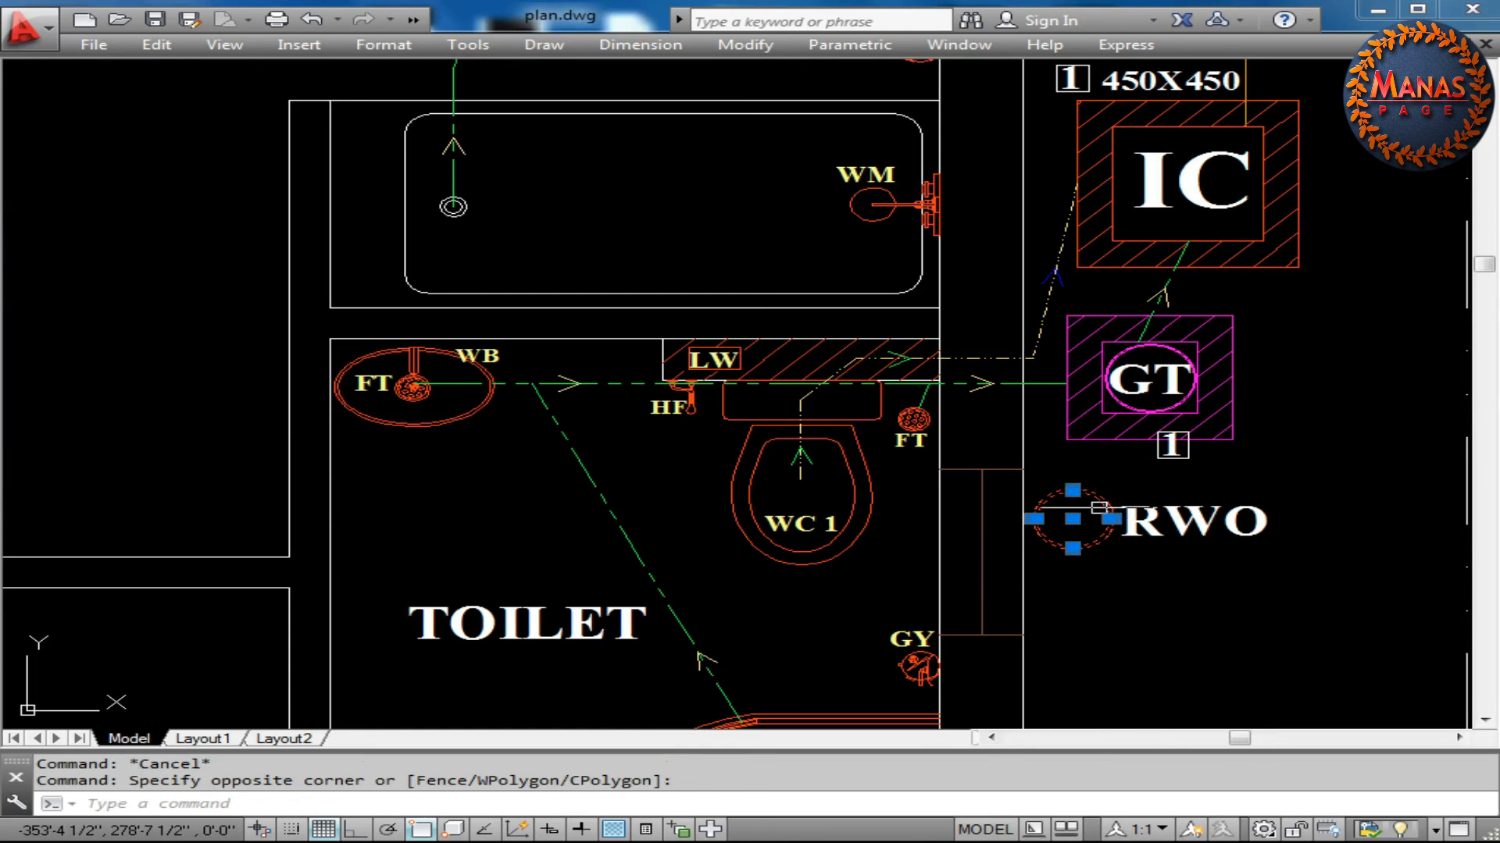
{"action": "left_click", "coordinate": [1044, 384]}
{"action": "key", "text": "Escape"}
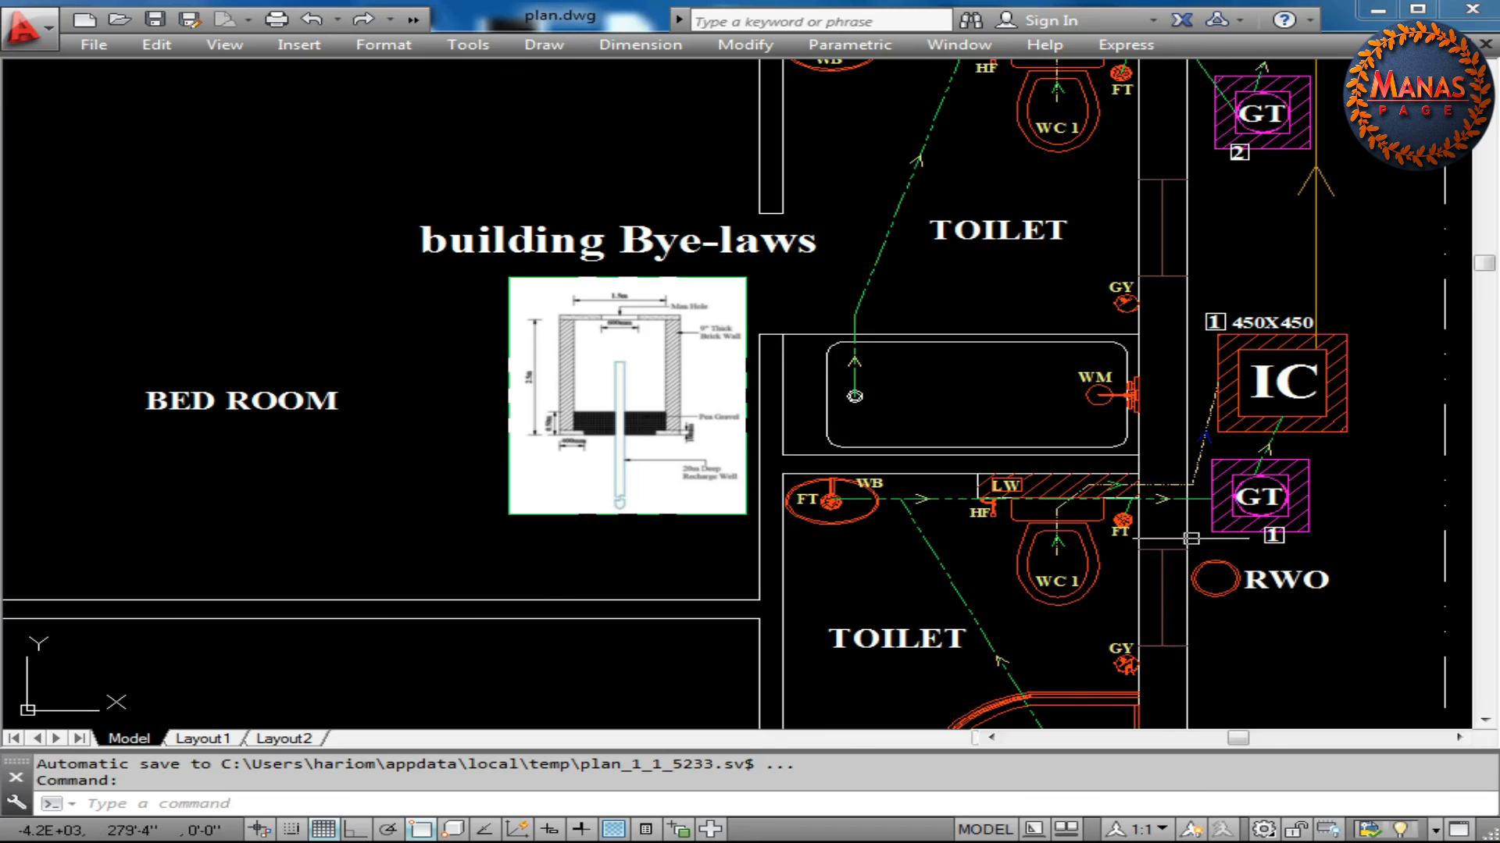
{"action": "left_click", "coordinate": [1190, 539]}
{"action": "key", "text": "Escape"}
{"action": "left_click", "coordinate": [1250, 610]}
{"action": "left_click", "coordinate": [1225, 550]}
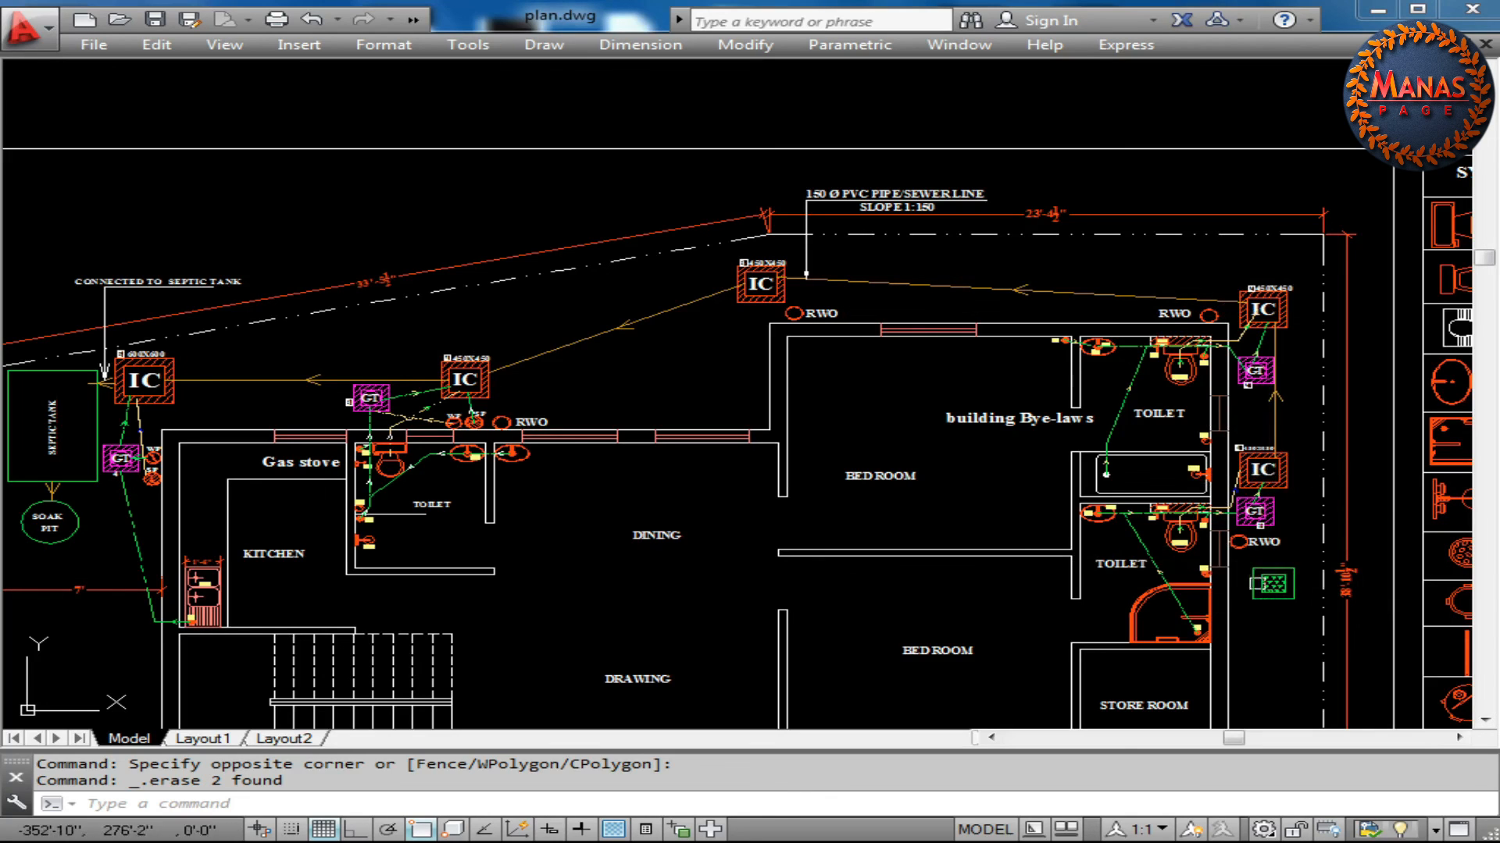
Examine the catch basins (CB) near the rain water outlets, the plot boundary and the 150 Ø PVC storm line note
{"action": "left_click", "coordinate": [1243, 573]}
{"action": "left_click", "coordinate": [1239, 559]}
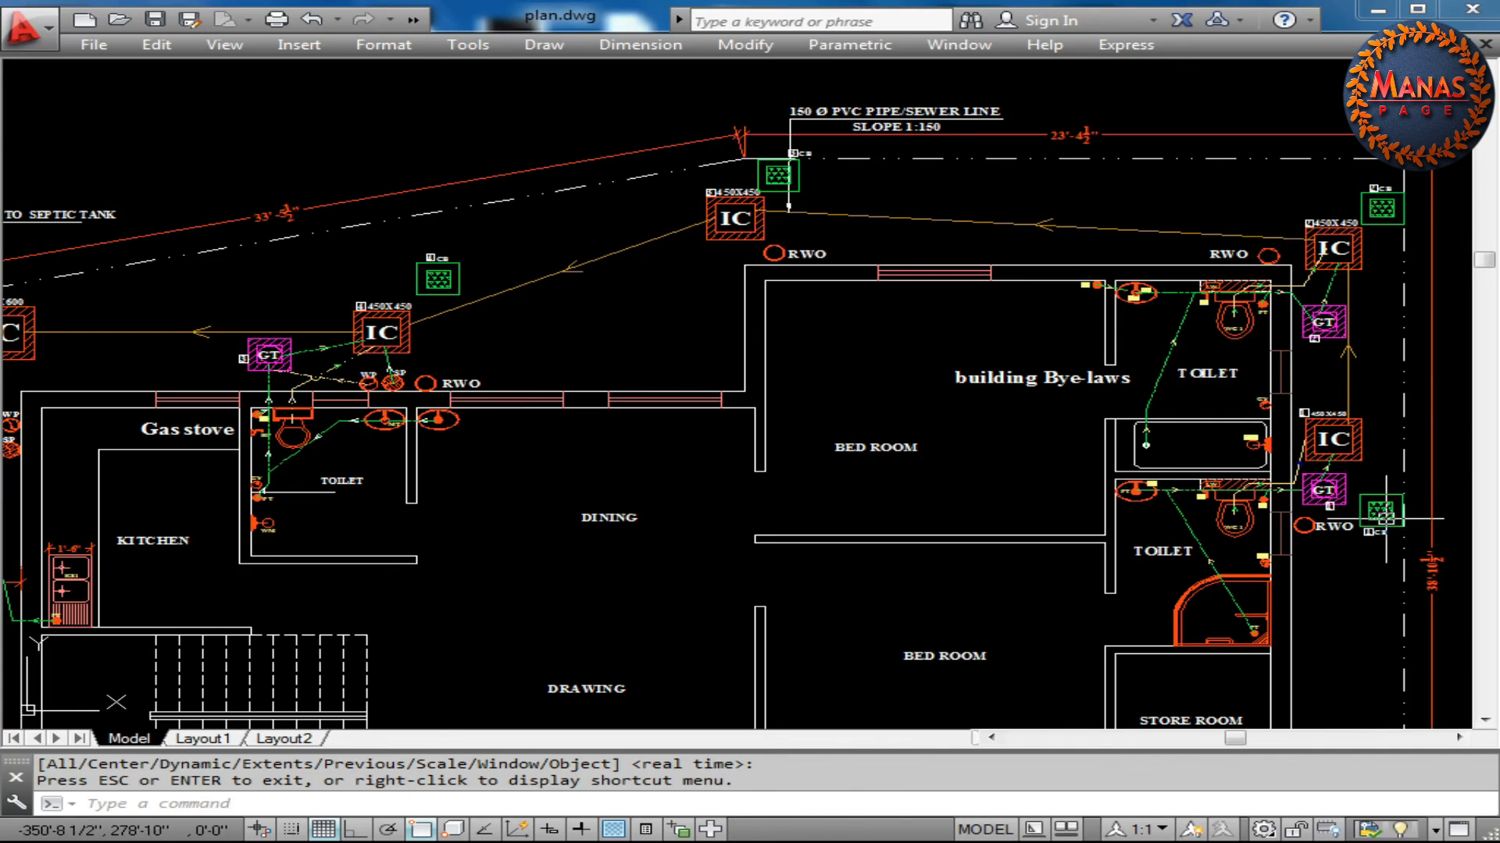
{"action": "key", "text": "Escape"}
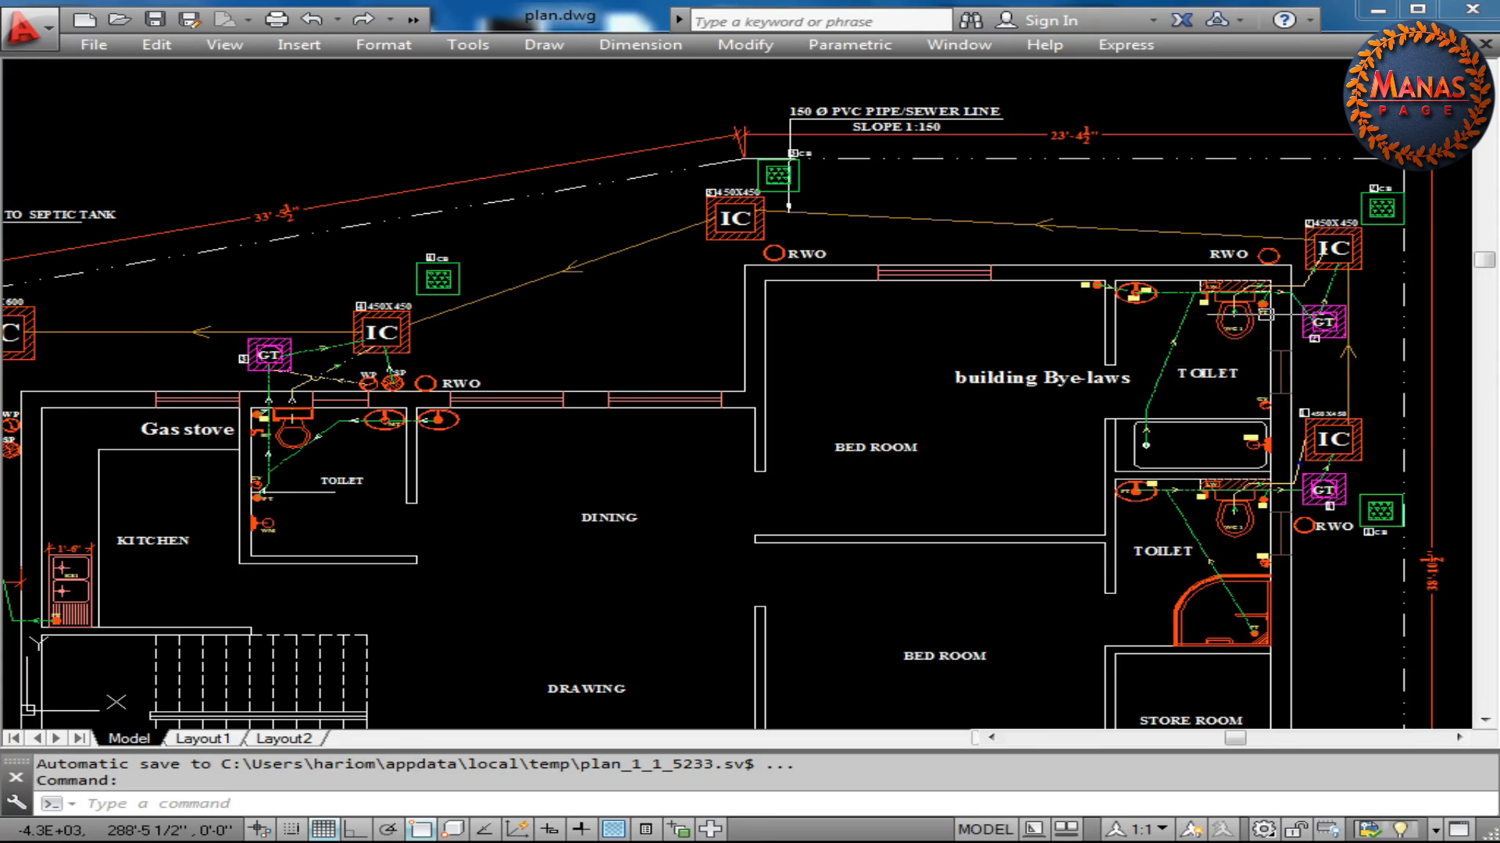
{"action": "key", "text": "Escape"}
{"action": "key", "text": "Escape"}
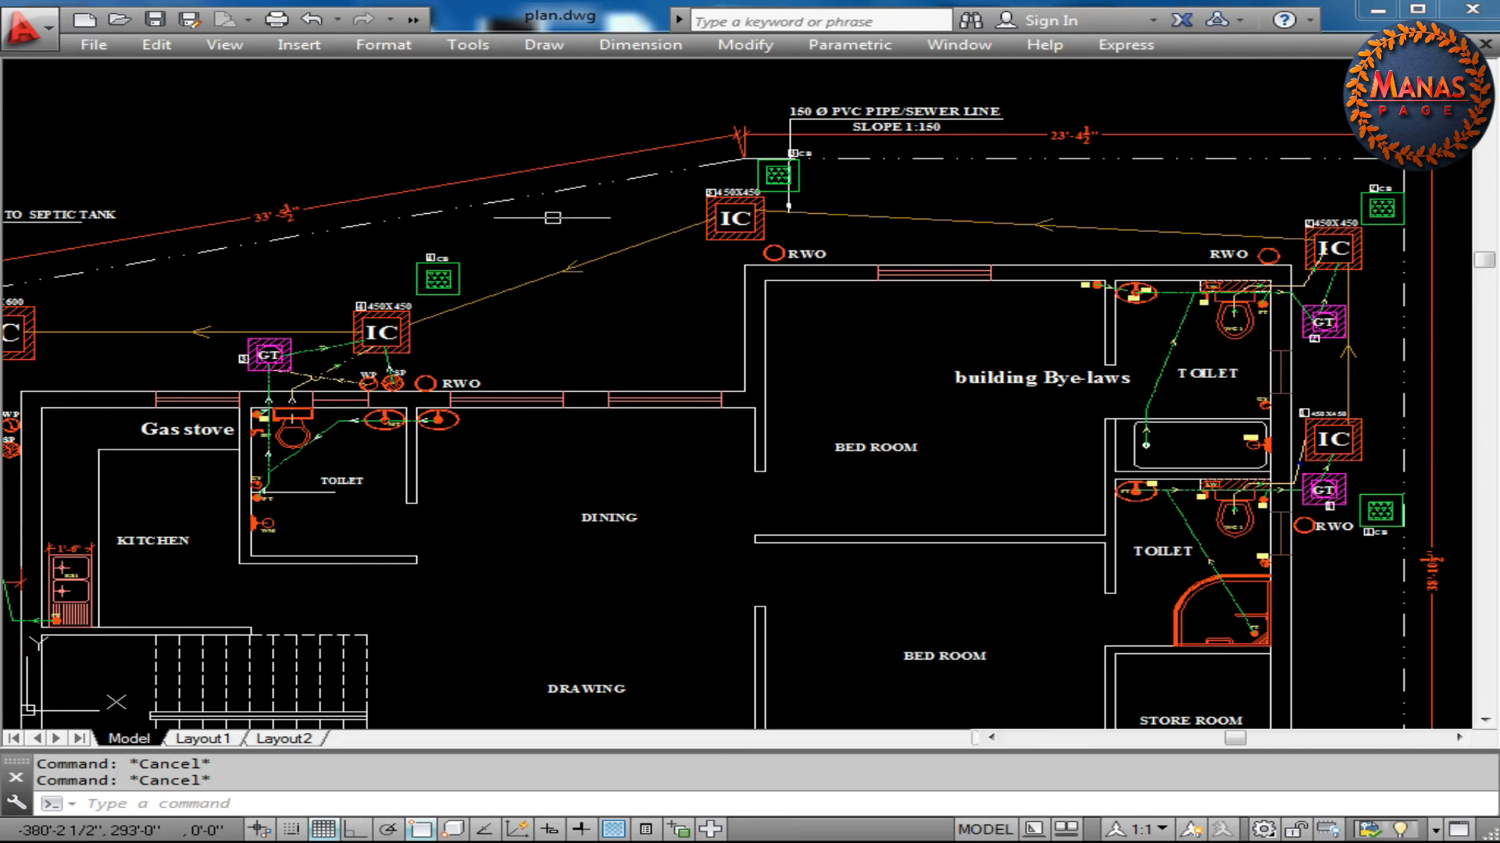
{"action": "left_click", "coordinate": [552, 183]}
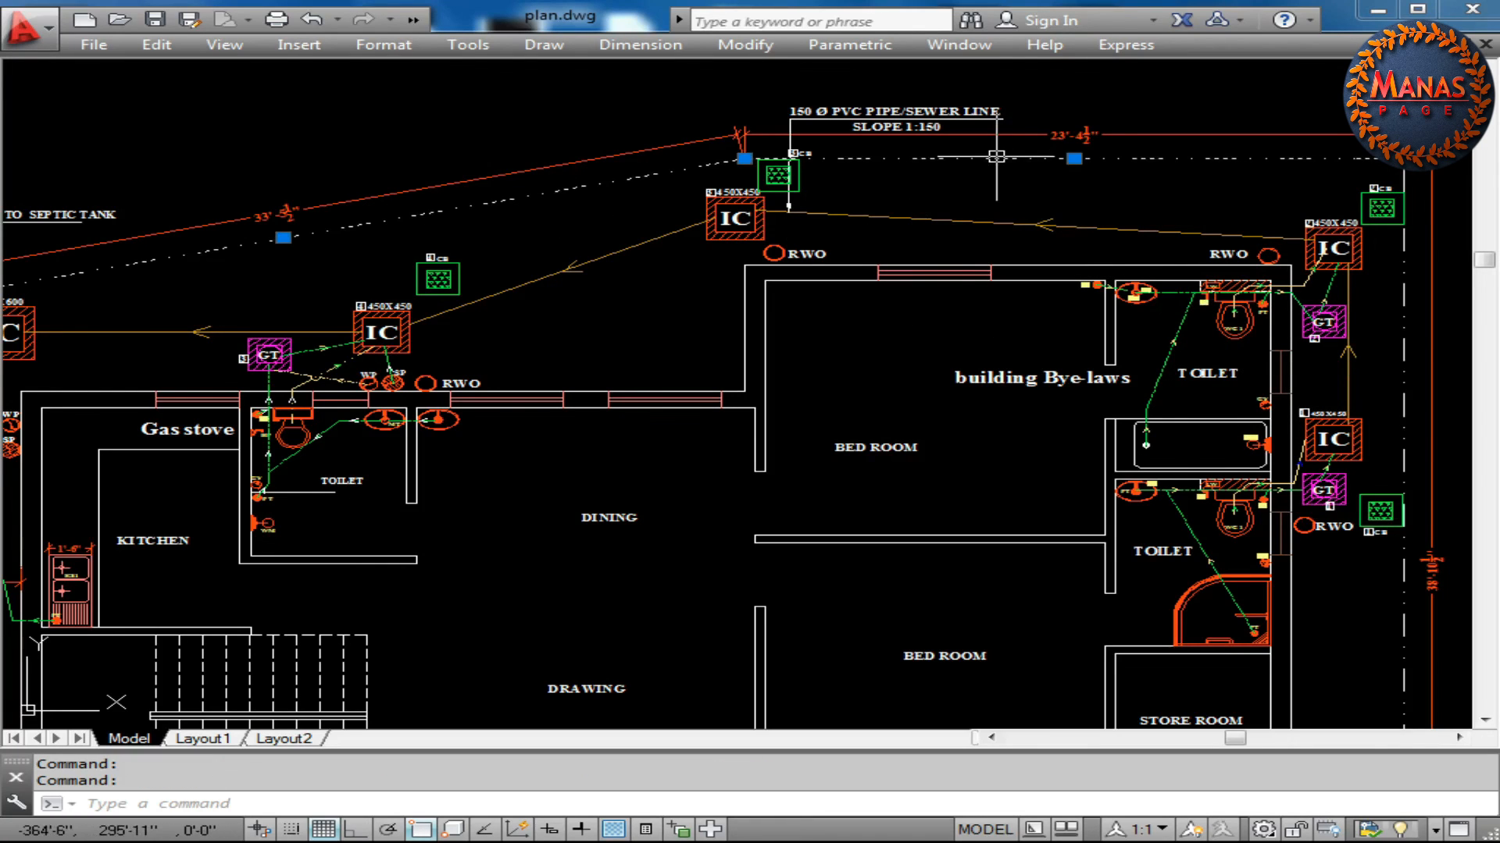
{"action": "key", "text": "Escape"}
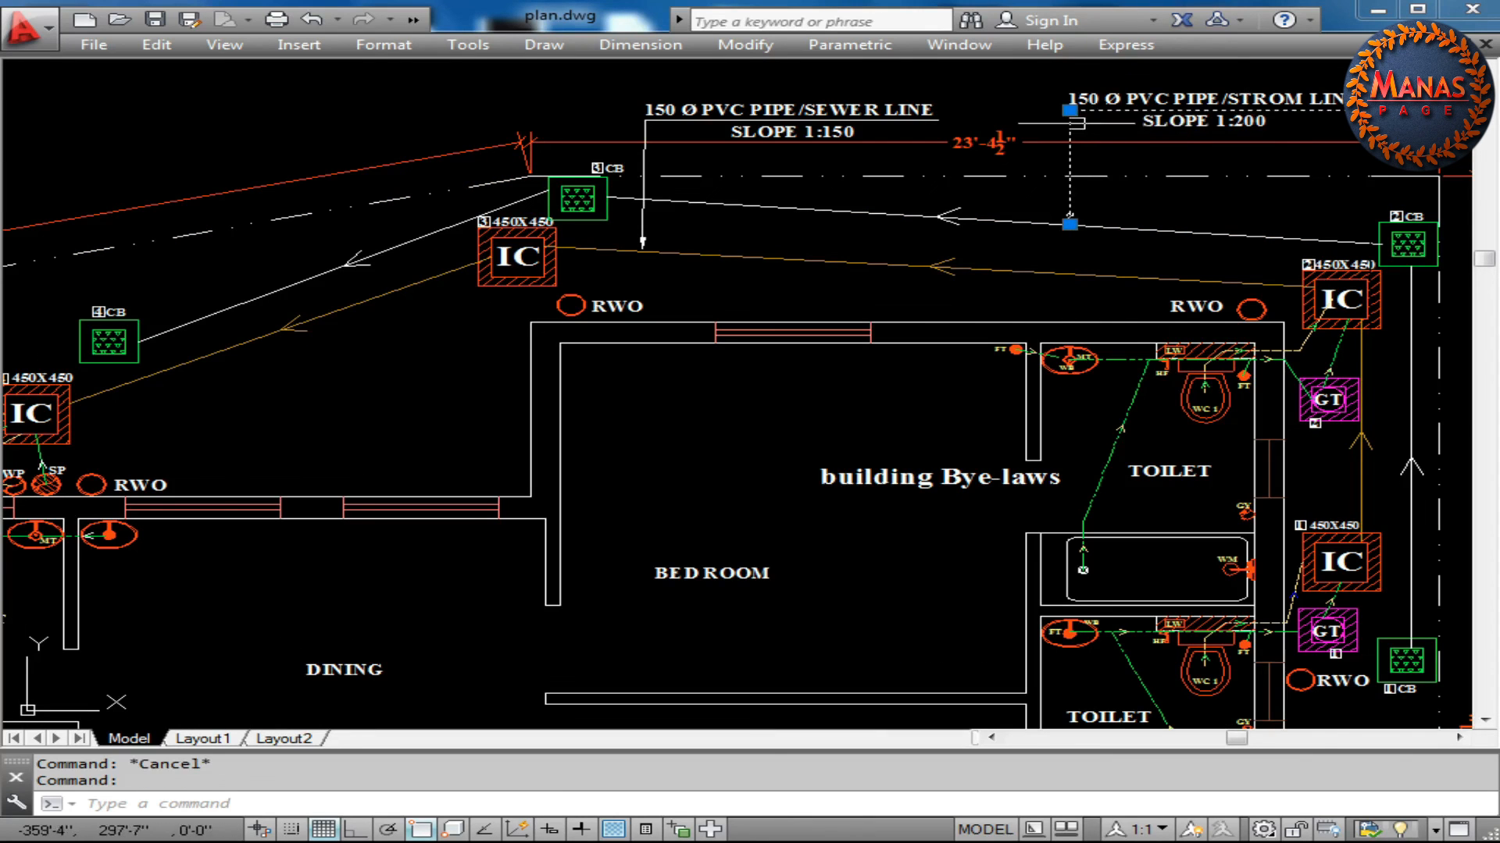
{"action": "key", "text": "Escape"}
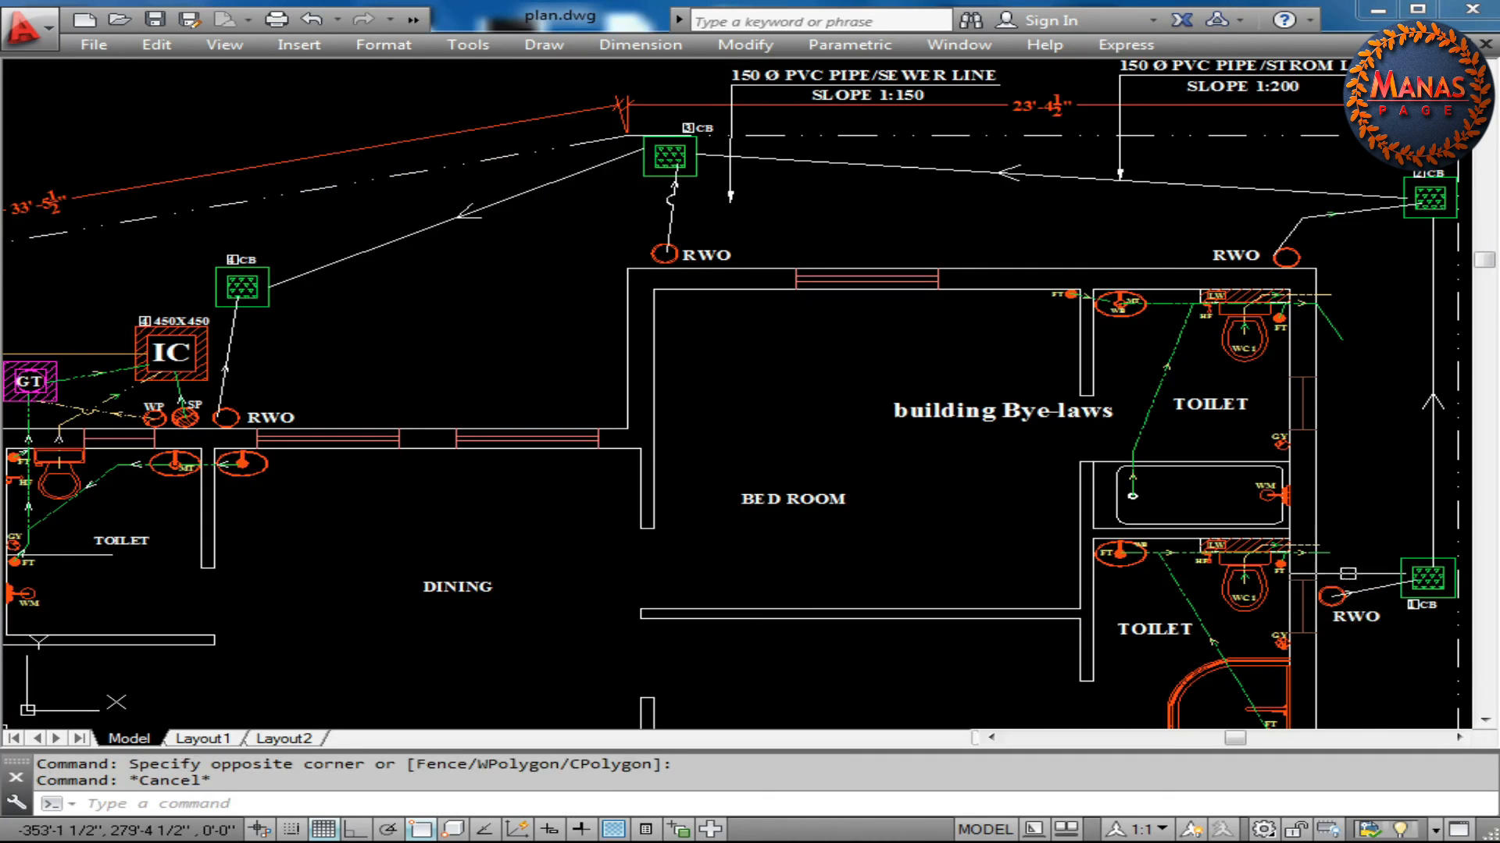
Examine the pipe connecting the rain water outlet beside the shower toilet to catch basin 1
{"action": "left_click", "coordinate": [1343, 586]}
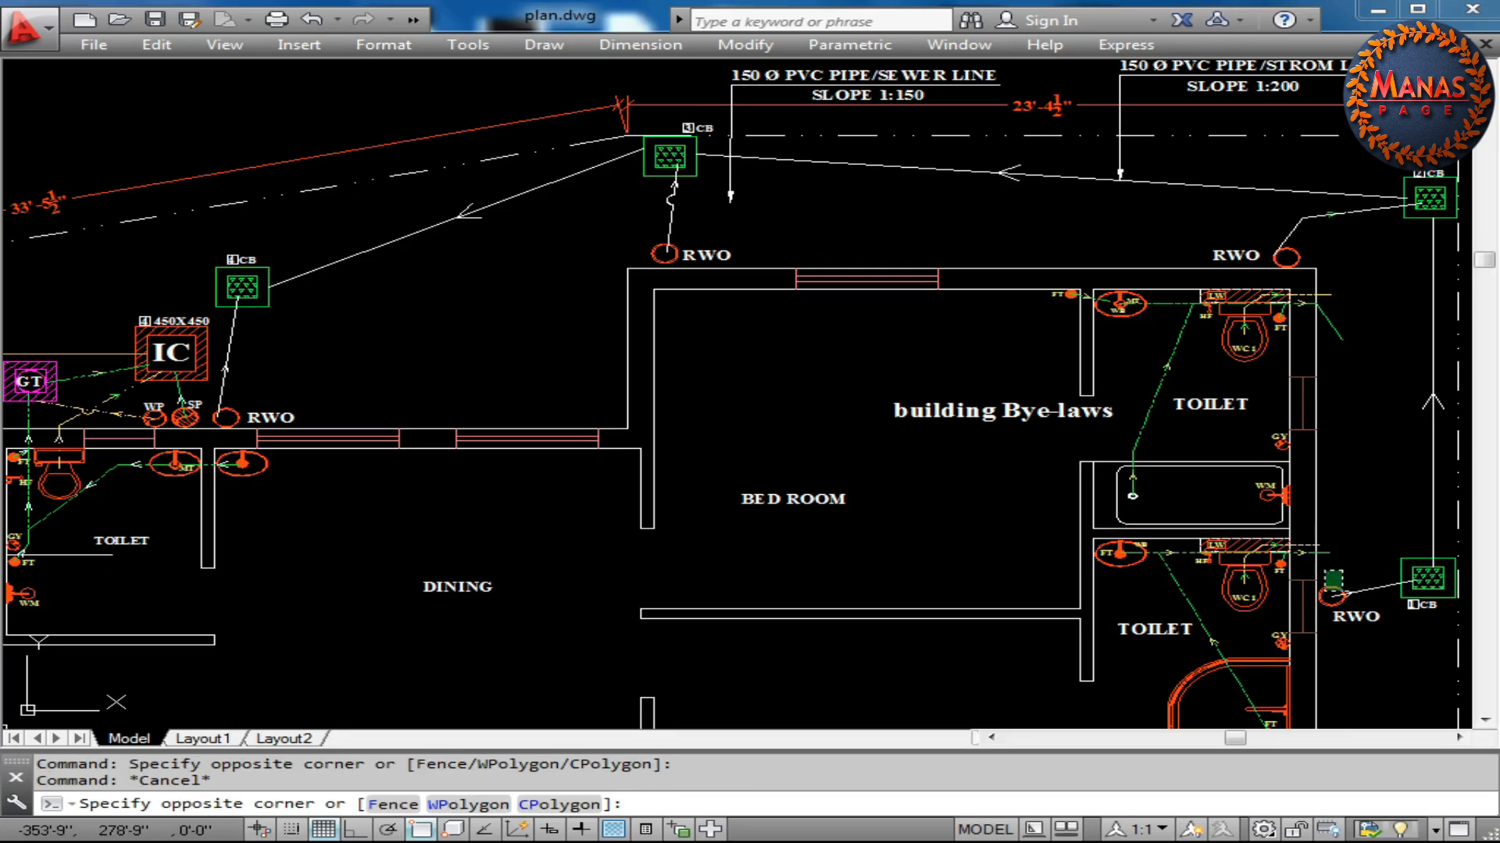
{"action": "left_click", "coordinate": [1326, 591]}
{"action": "key", "text": "Escape"}
{"action": "left_click", "coordinate": [1384, 568]}
{"action": "left_click", "coordinate": [1361, 605]}
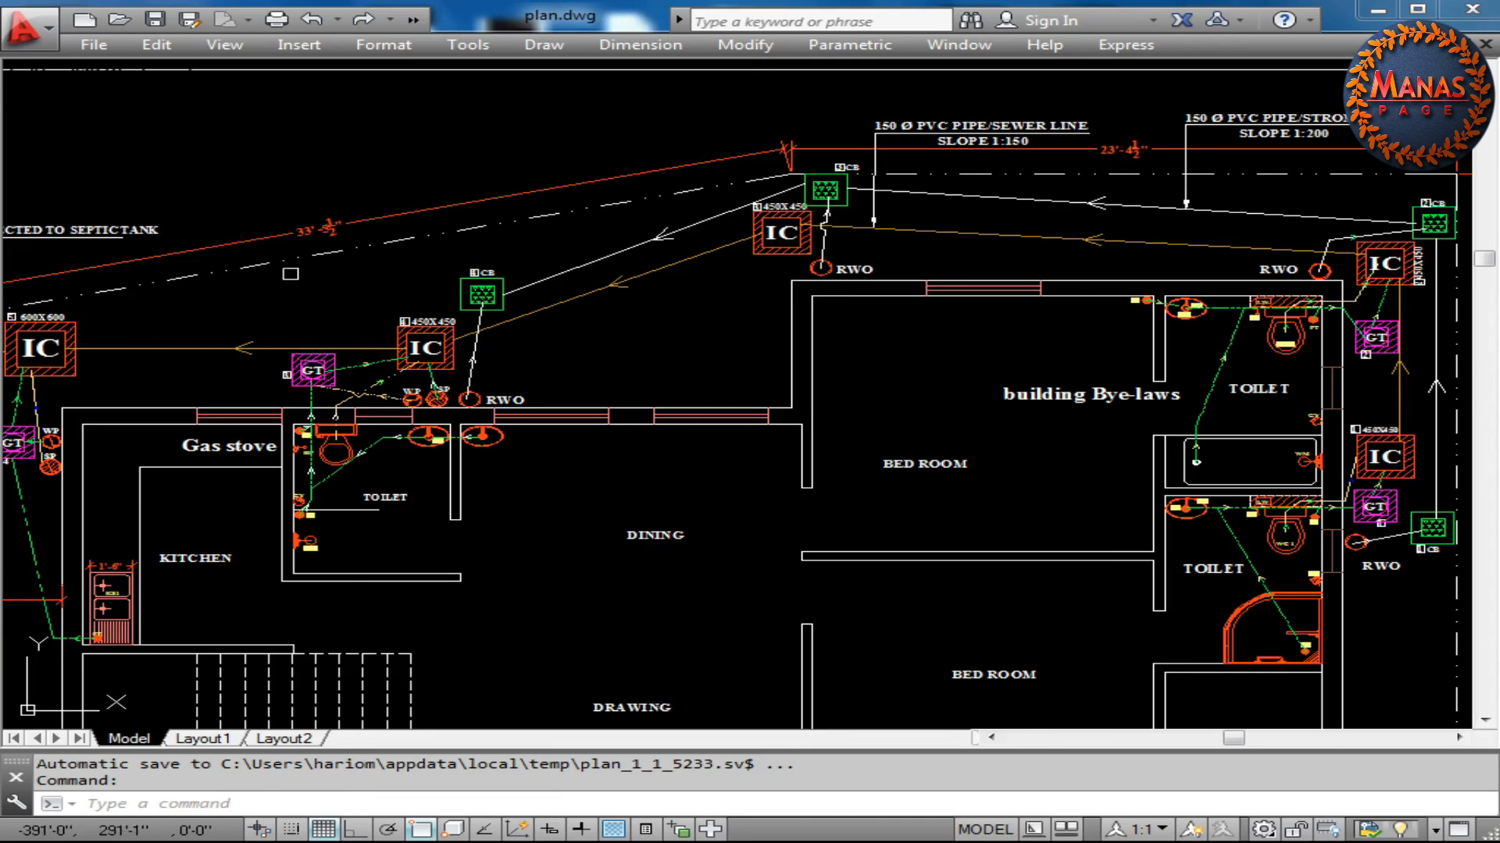
Examine the rain water harvesting pit and its 110 Ø storm water overflow pipe to the drain
{"action": "middle_click_drag", "start_coordinate": [195, 284], "coordinate": [394, 240]}
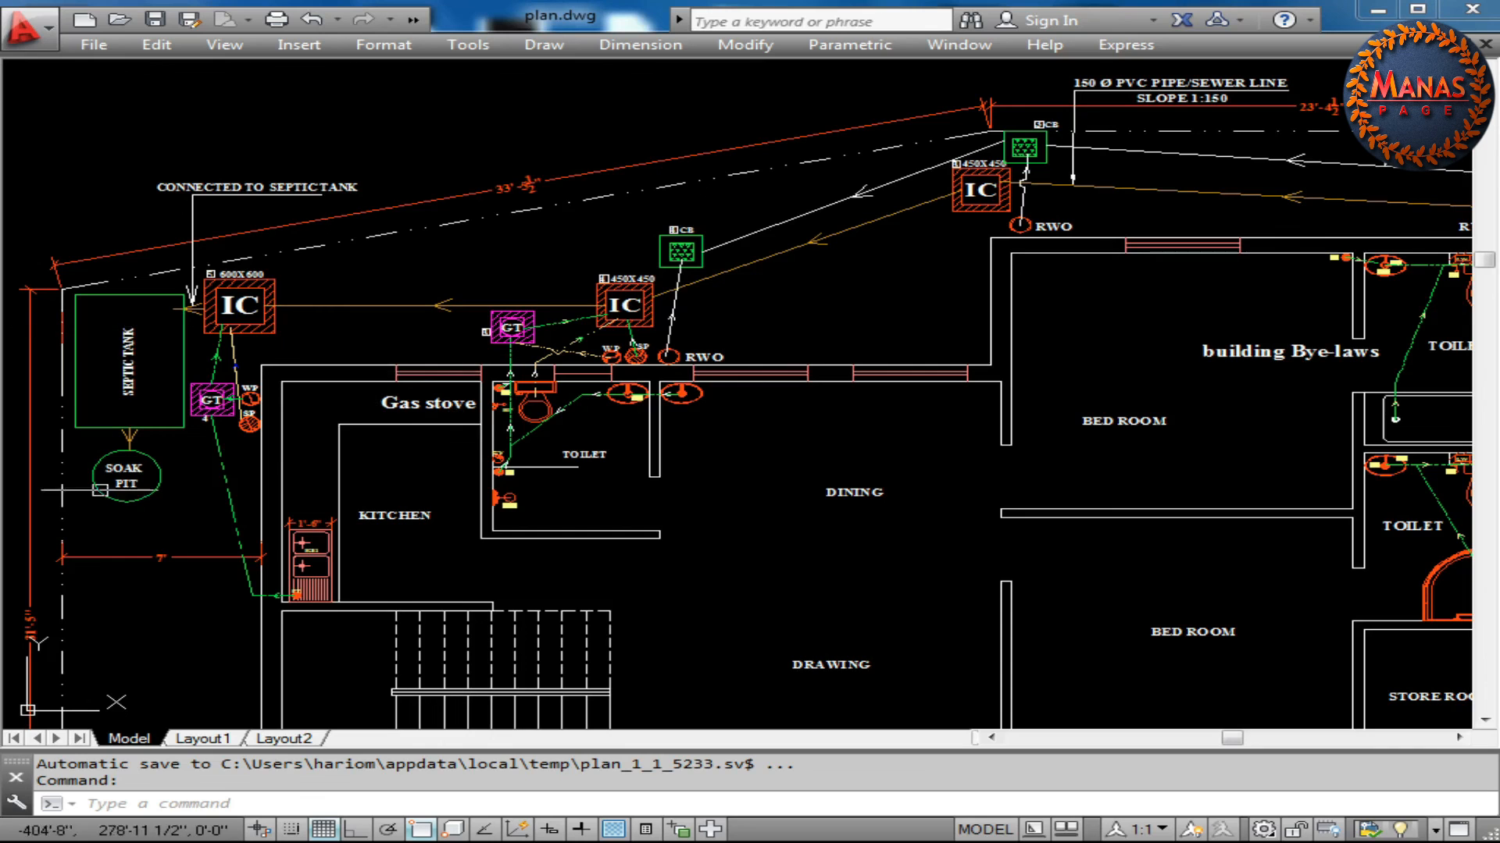
{"action": "middle_click_drag", "start_coordinate": [493, 303], "coordinate": [395, 290]}
{"action": "scroll", "coordinate": [394, 290], "scroll_direction": "down", "scroll_amount": 1}
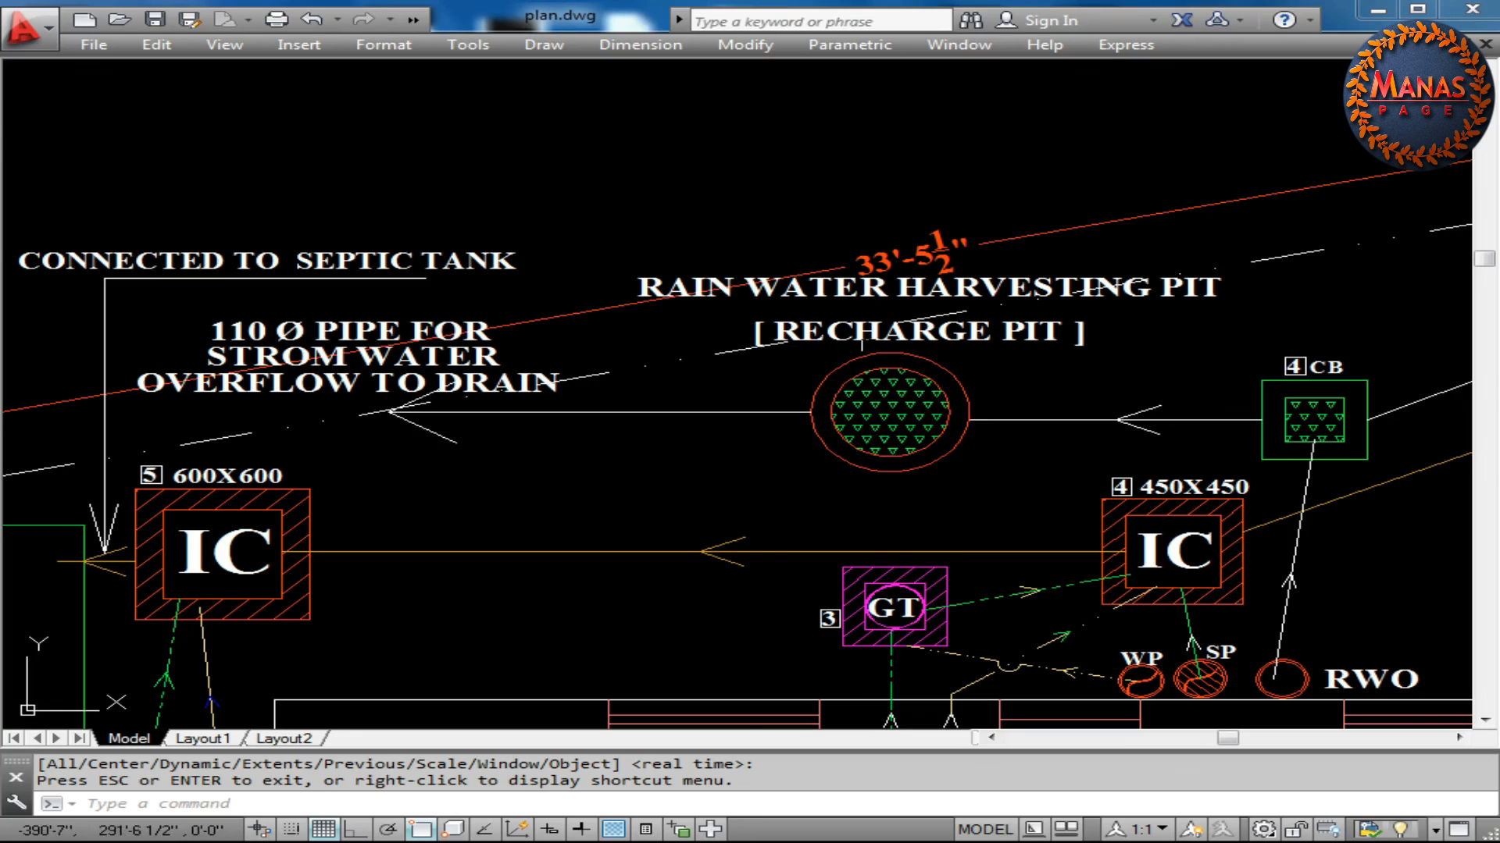
{"action": "left_click", "coordinate": [819, 440]}
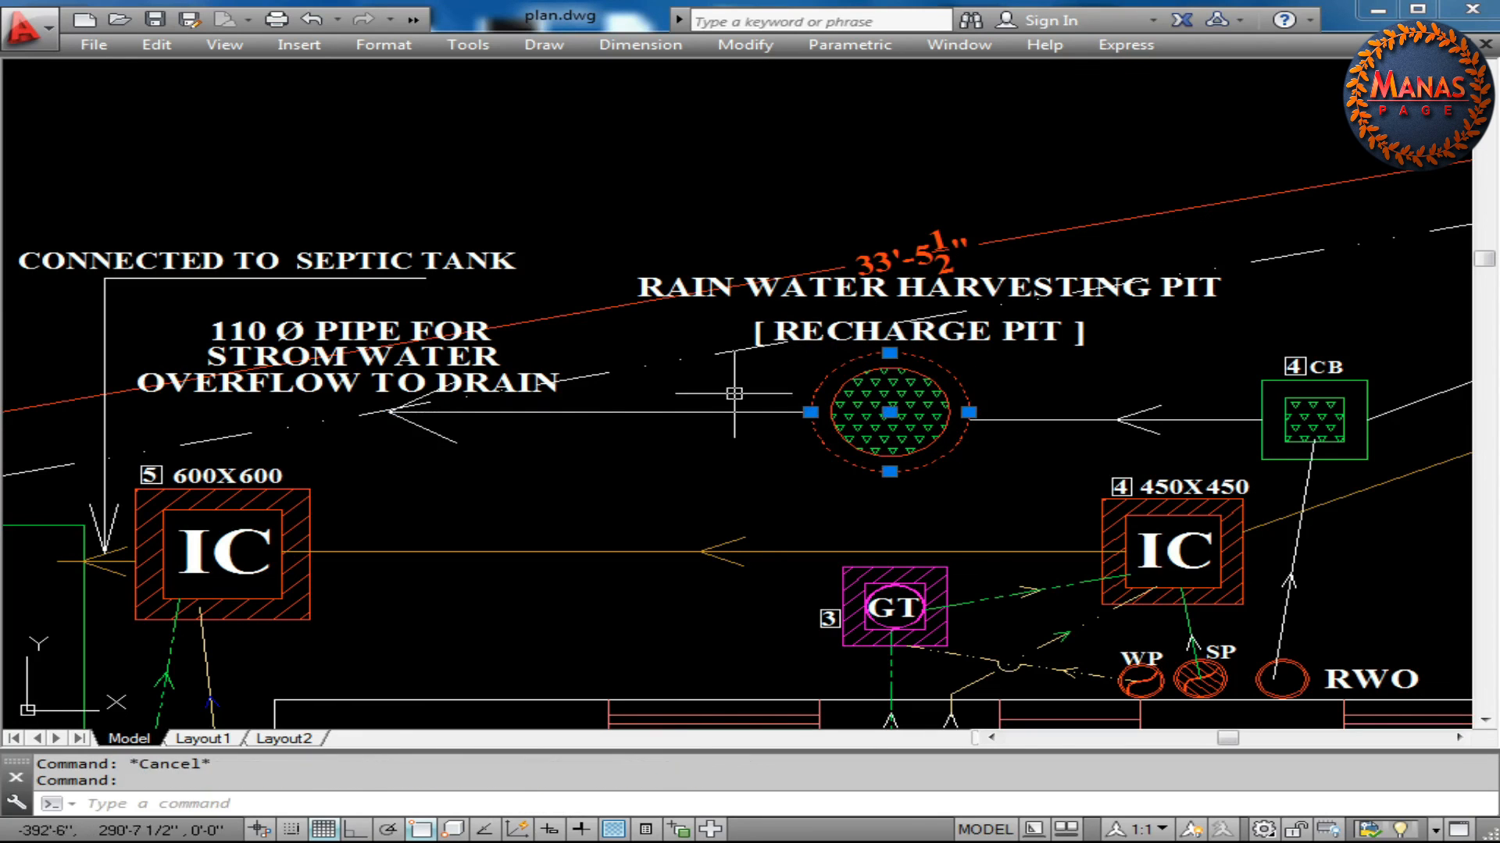
{"action": "left_click", "coordinate": [733, 395]}
{"action": "left_click", "coordinate": [672, 464]}
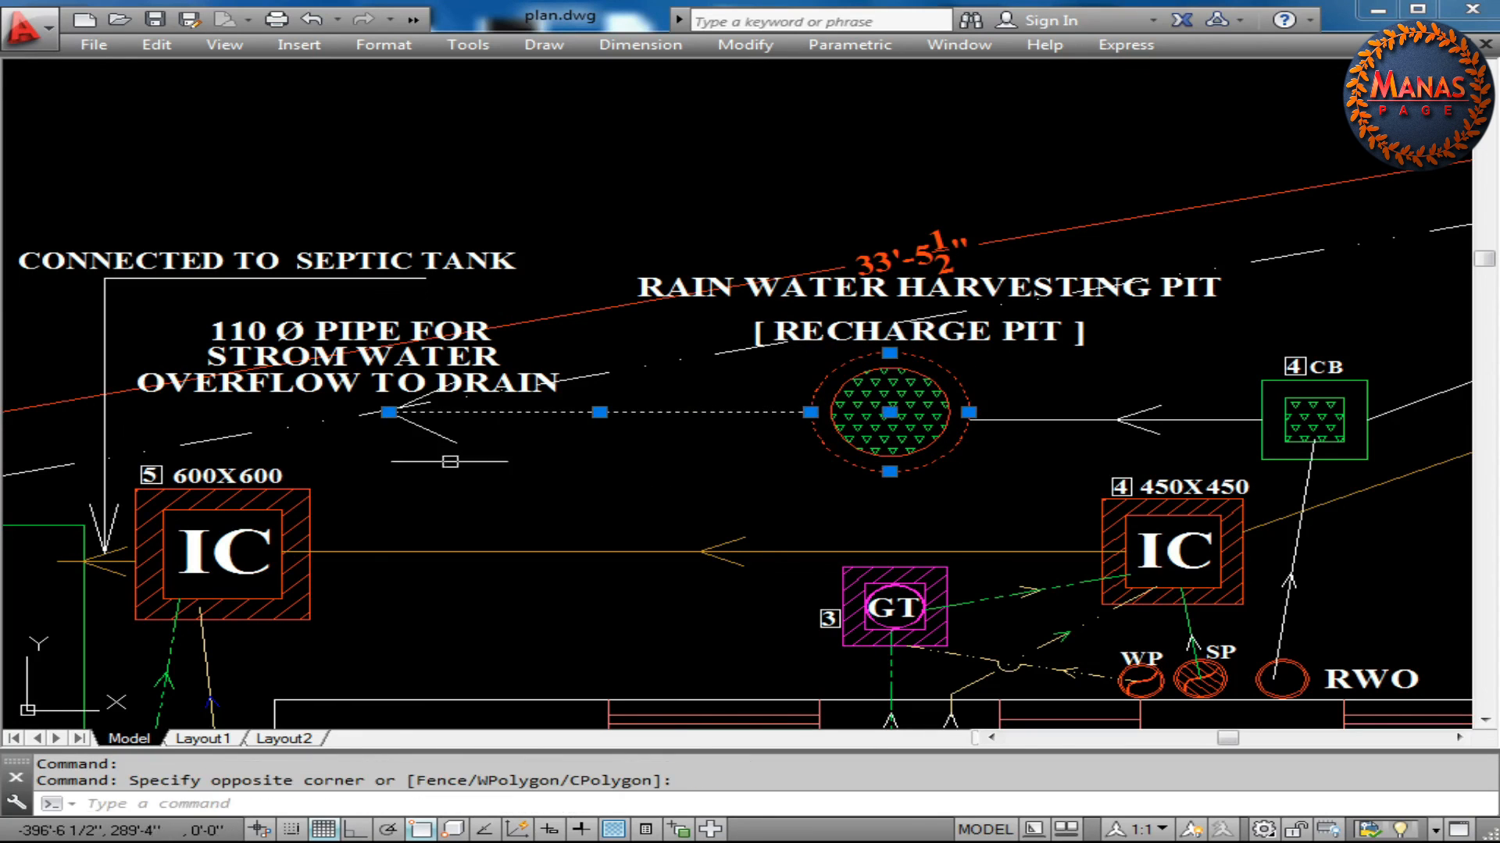
{"action": "key", "text": "Escape"}
{"action": "left_click", "coordinate": [676, 422]}
{"action": "left_click", "coordinate": [655, 413]}
{"action": "key", "text": "Delete"}
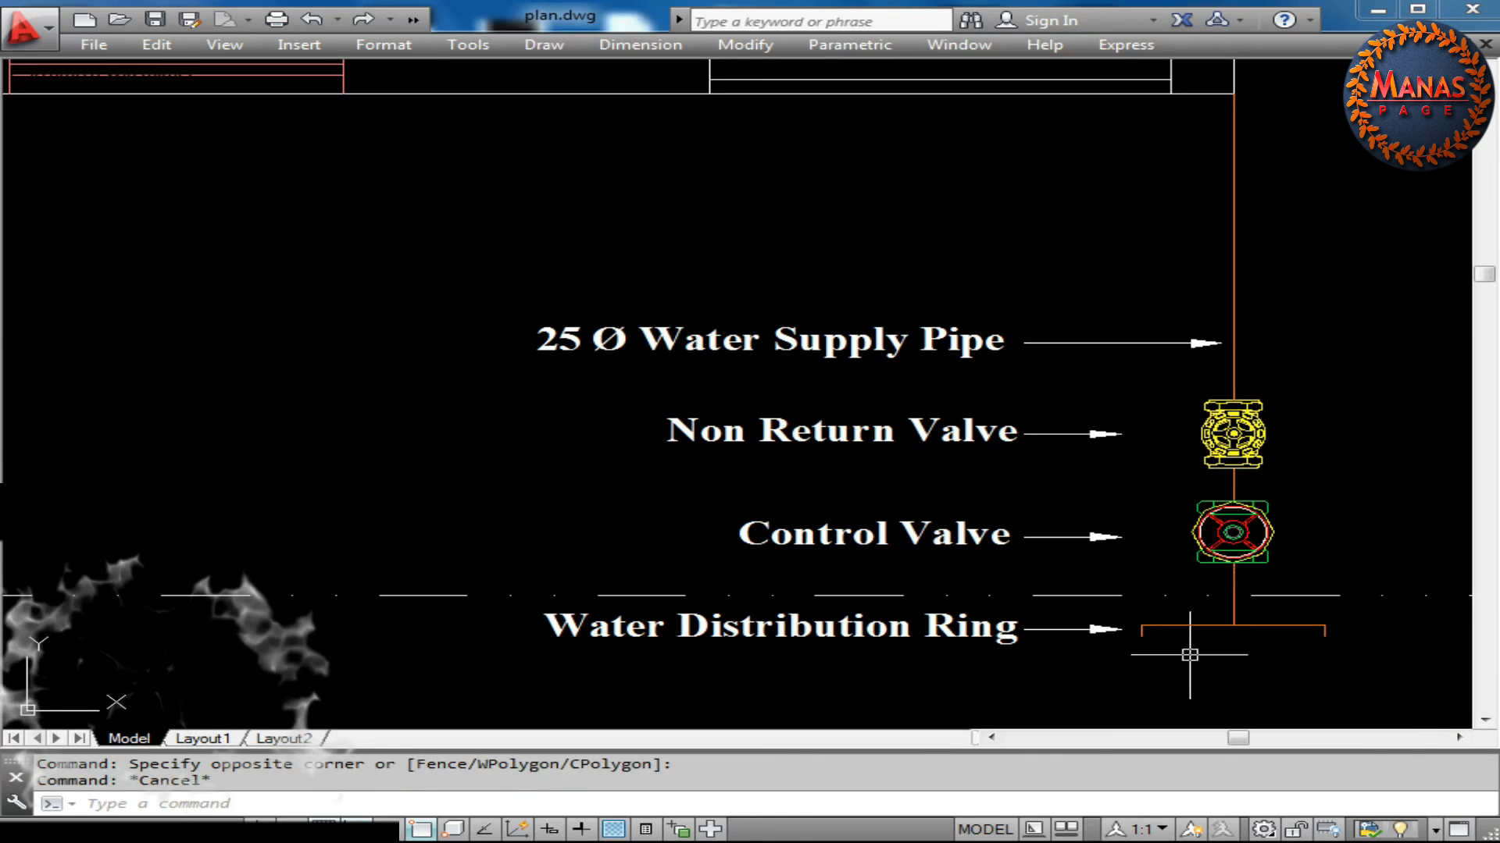
Examine the water distribution ring, control valve and non return valve on the 25 Ø water supply pipe
{"action": "left_click", "coordinate": [1125, 613]}
{"action": "left_click", "coordinate": [1375, 640]}
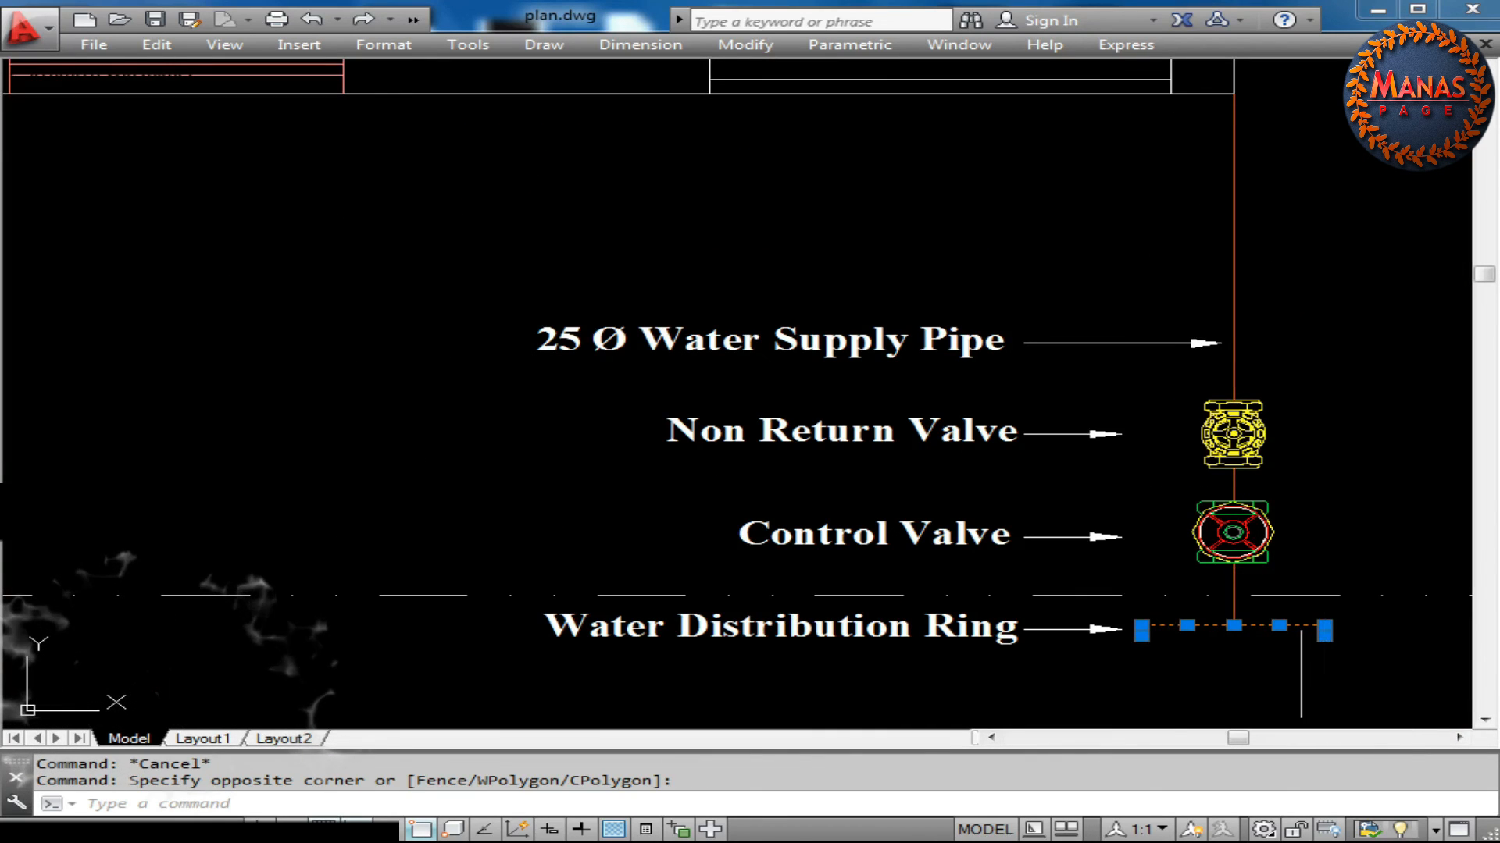
{"action": "left_click", "coordinate": [1145, 421]}
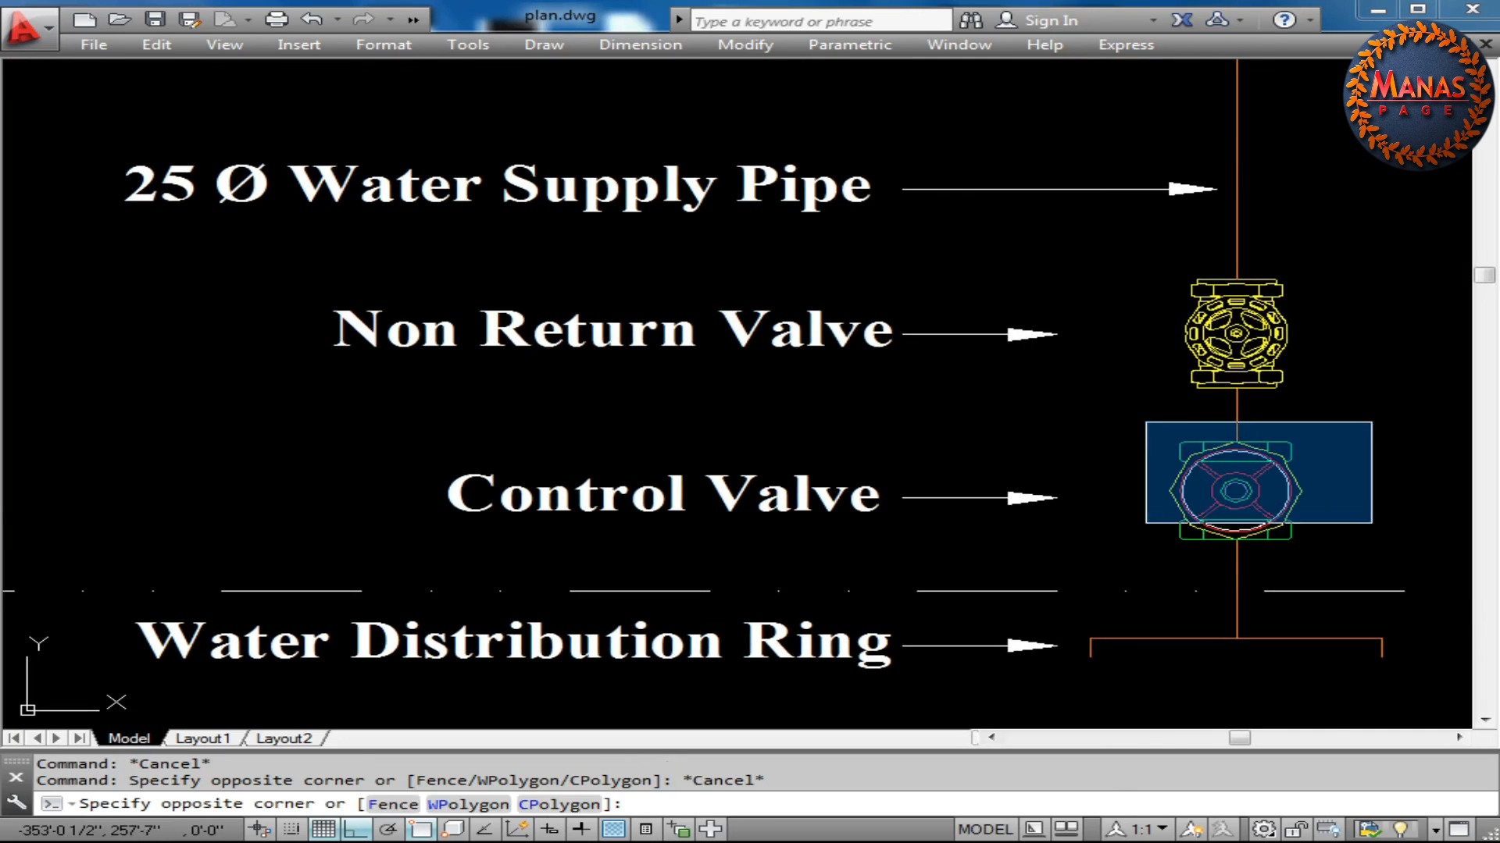
{"action": "left_click", "coordinate": [1342, 575]}
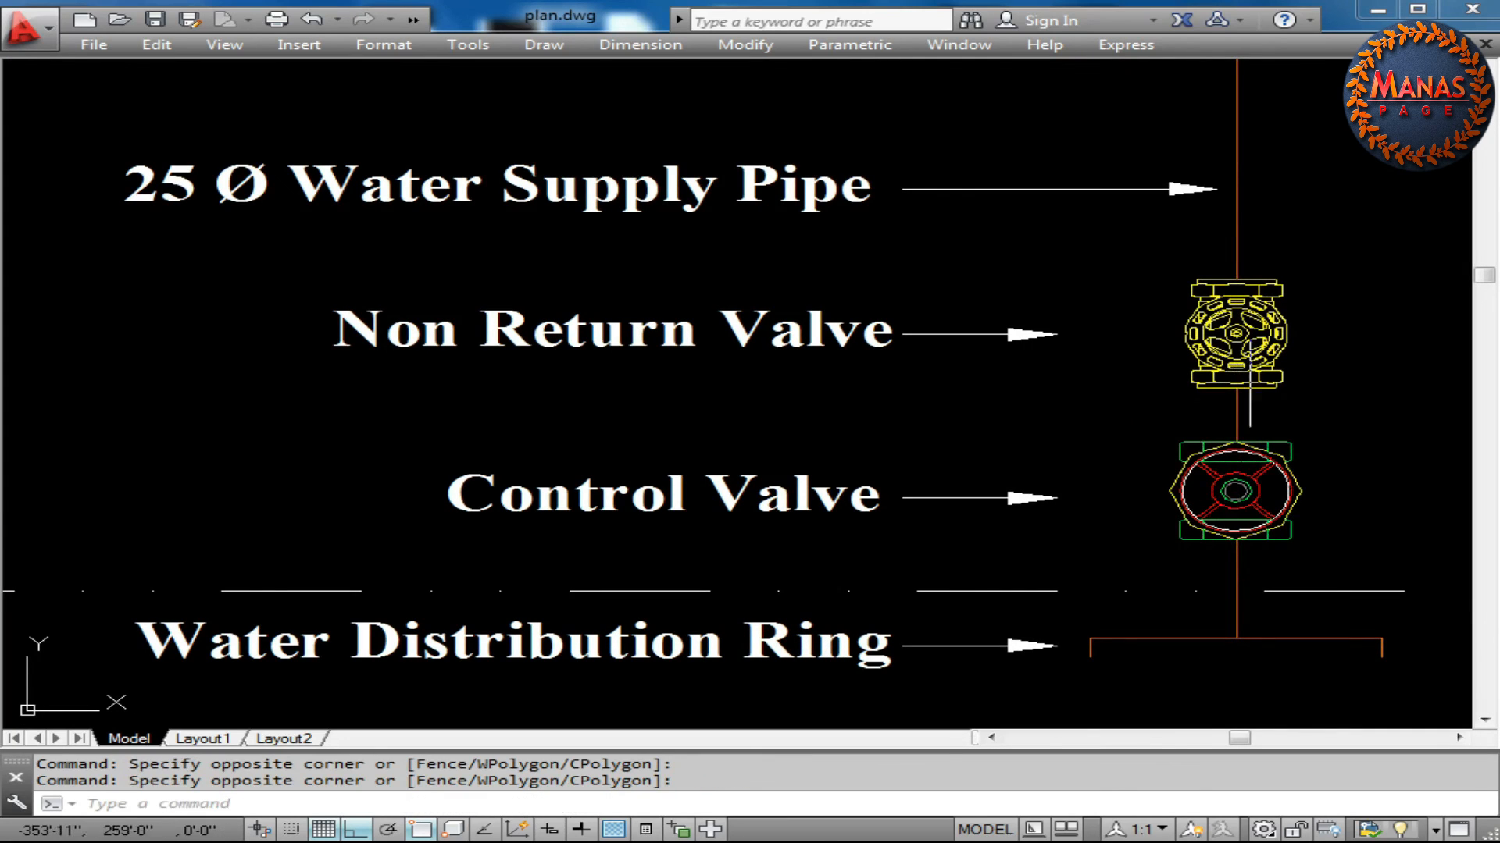
{"action": "key", "text": "Escape"}
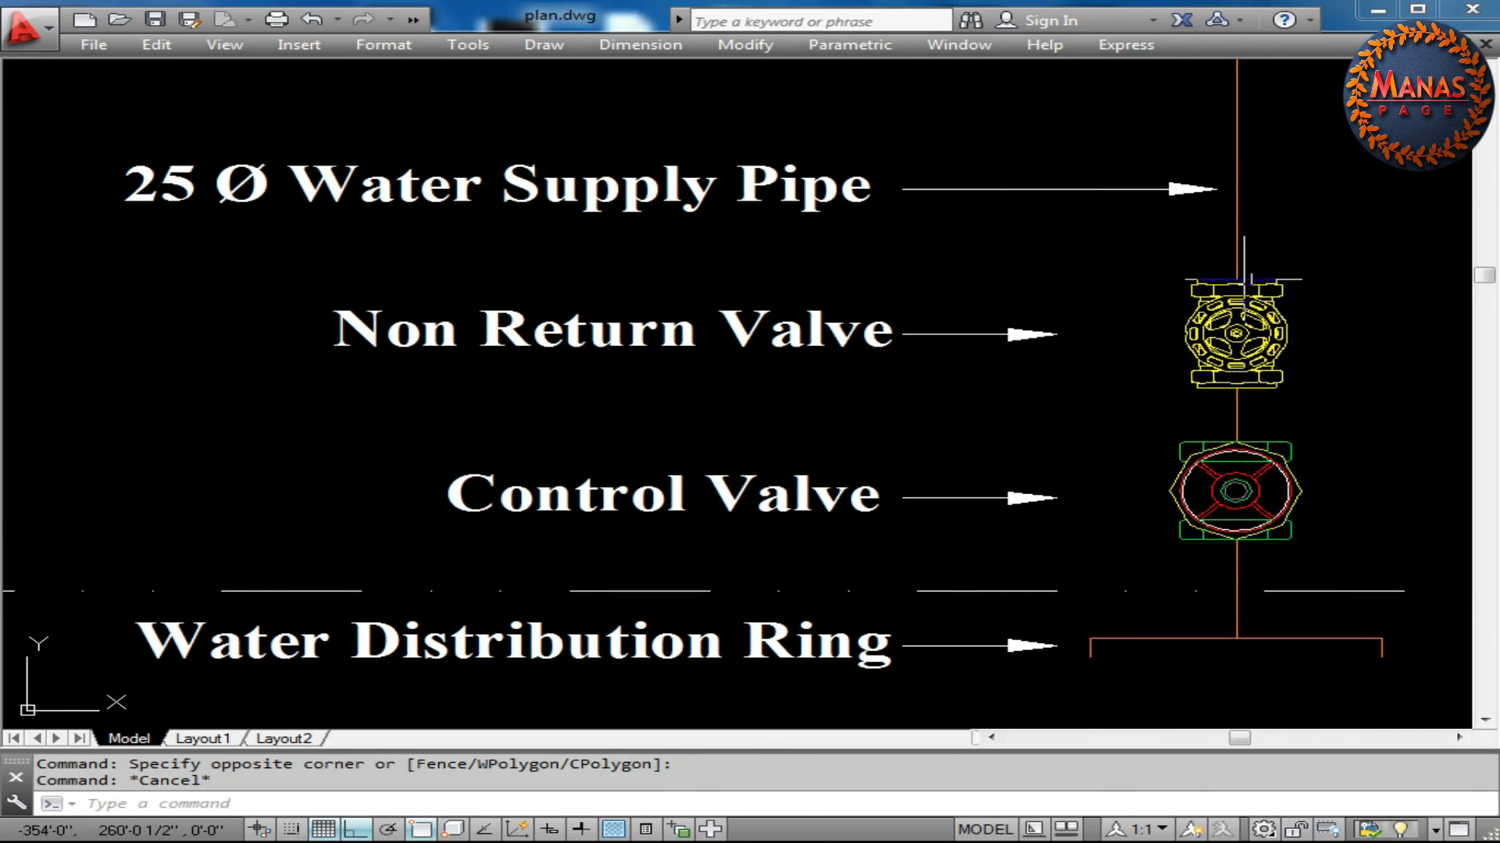
{"action": "left_click", "coordinate": [1161, 261]}
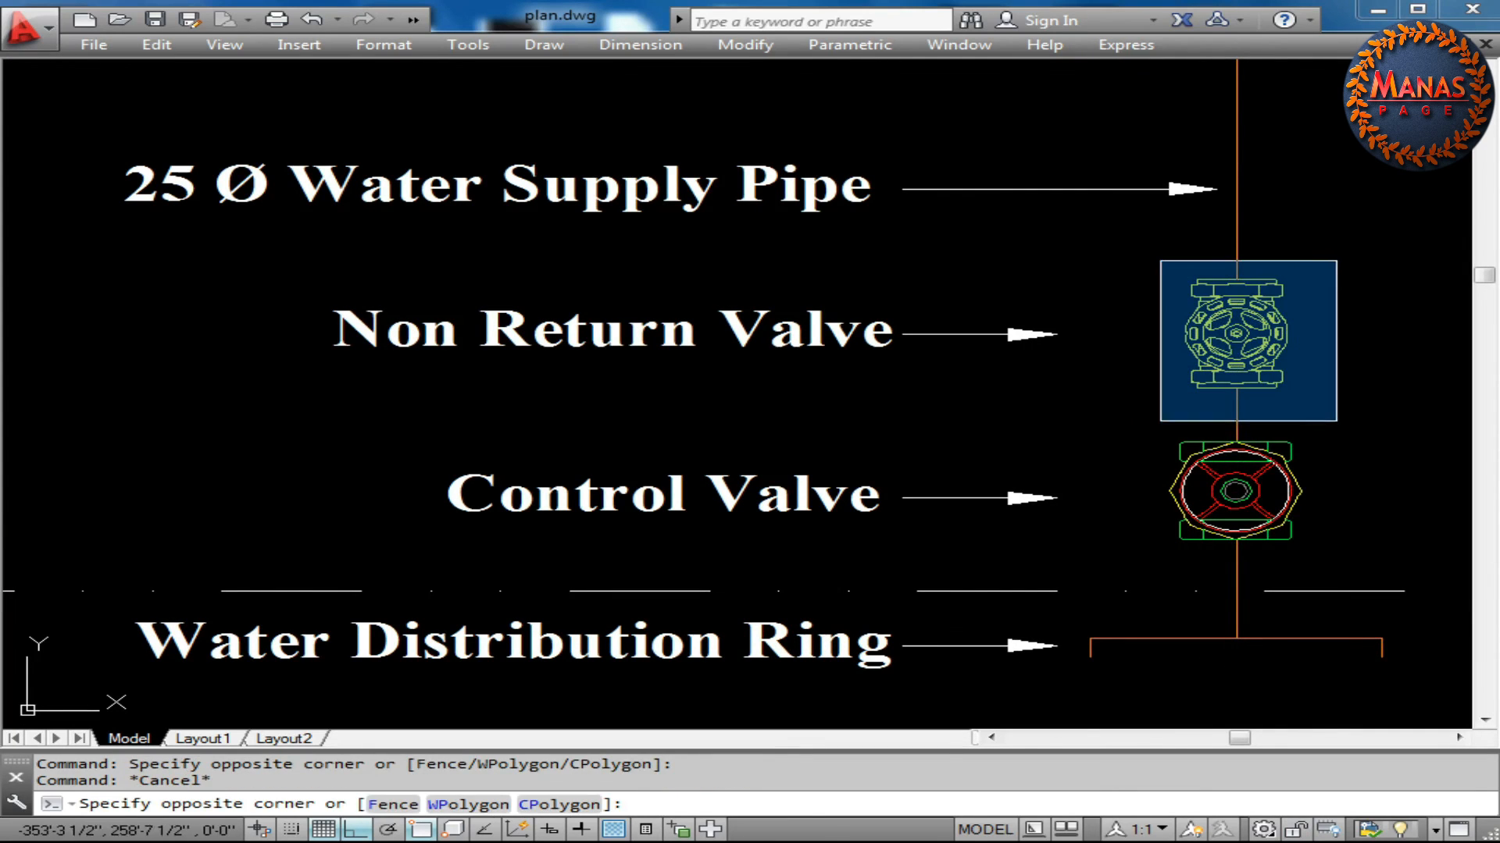
{"action": "left_click", "coordinate": [1300, 433]}
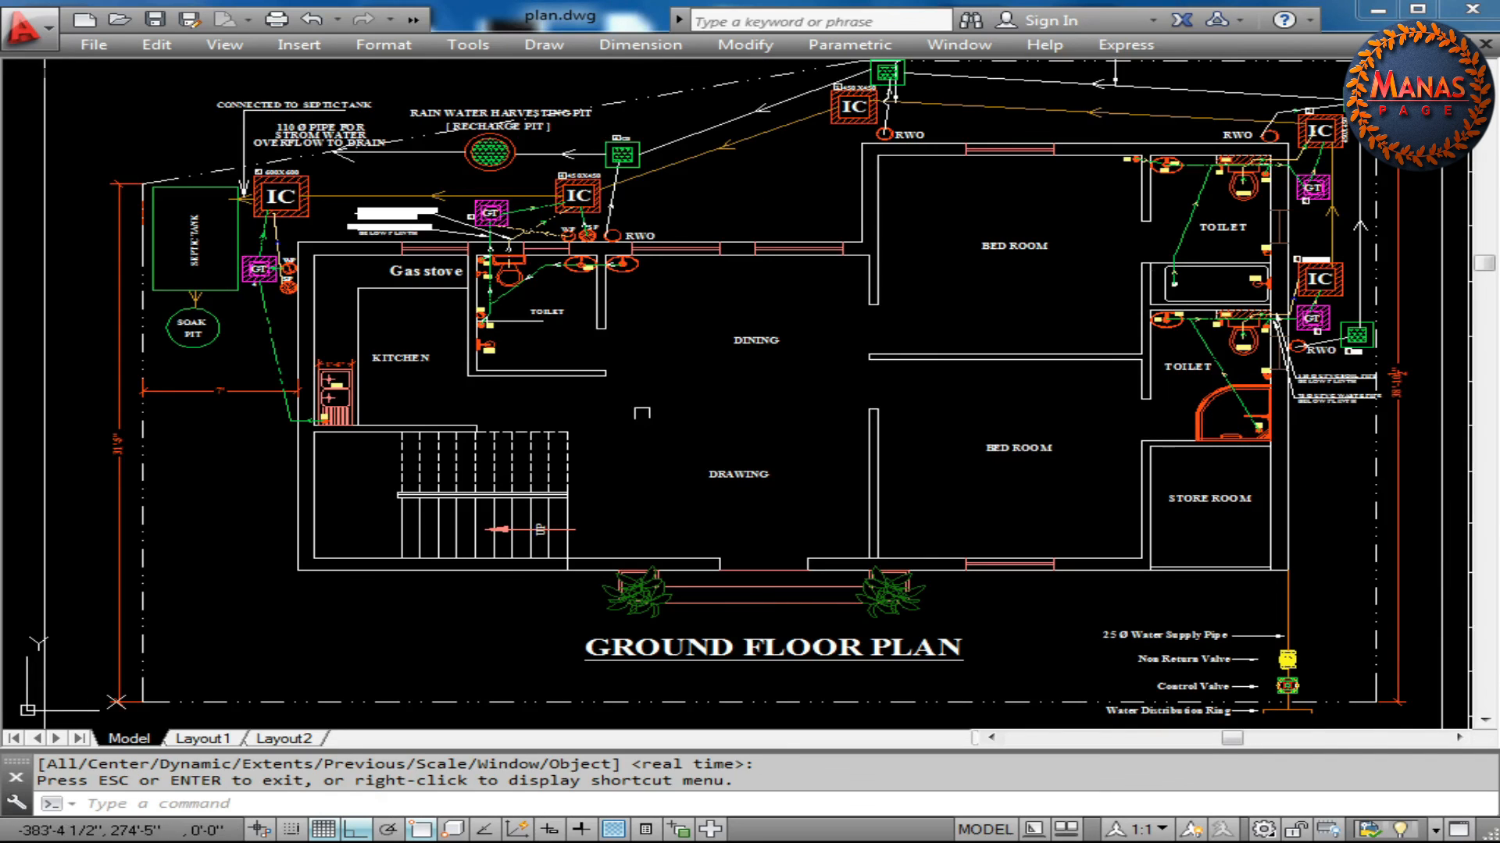